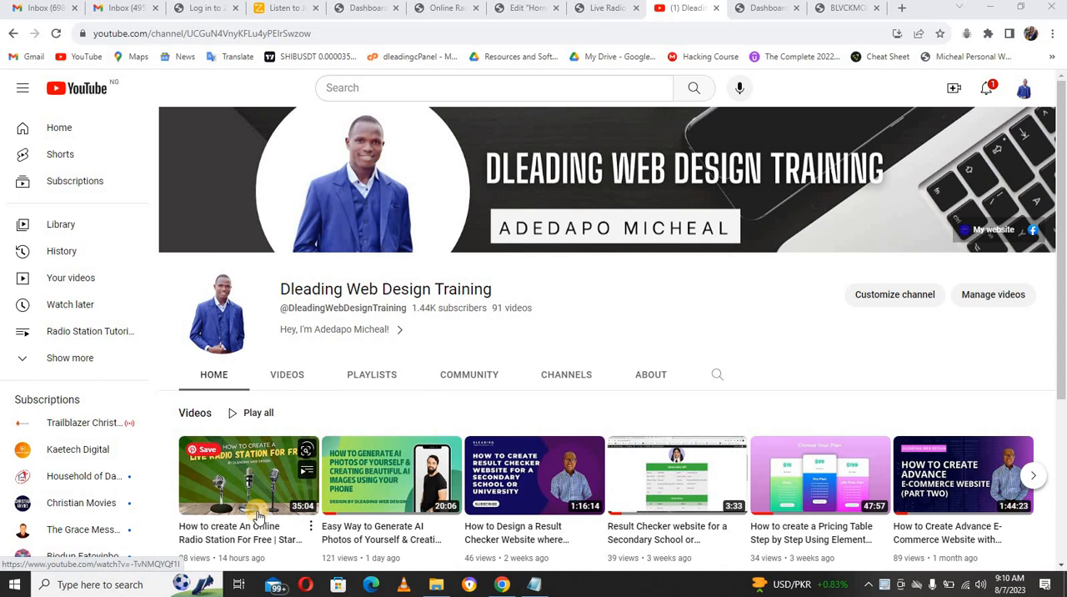
Step: Review the demo radio site's home page, from the navigation menu and main radio player down to the other station players
{"action": "left_click", "coordinate": [515, 12]}
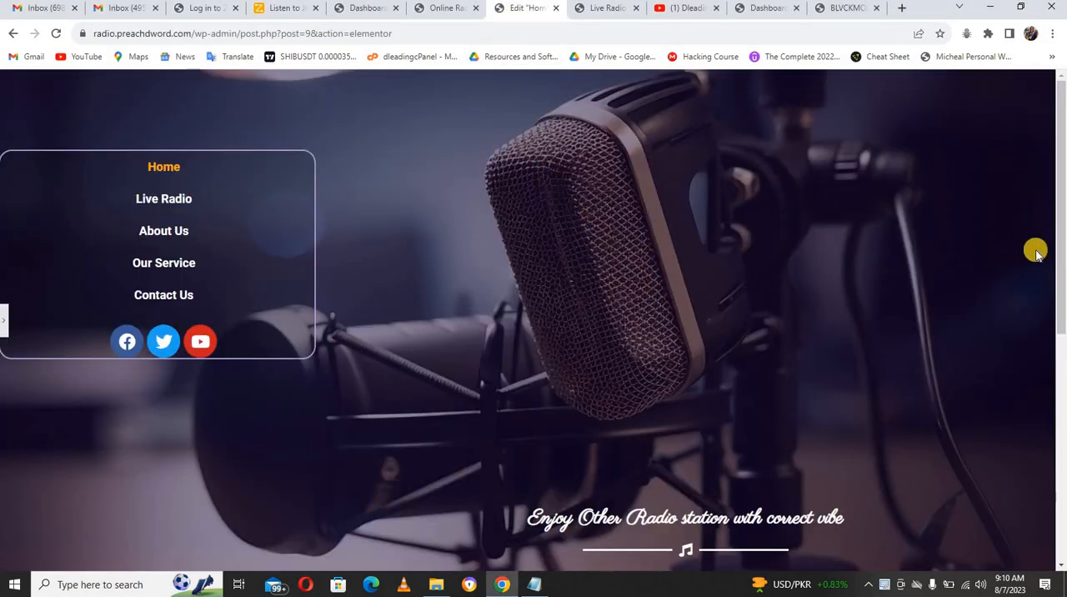
{"action": "left_click_drag", "start_coordinate": [1064, 370], "coordinate": [1062, 167]}
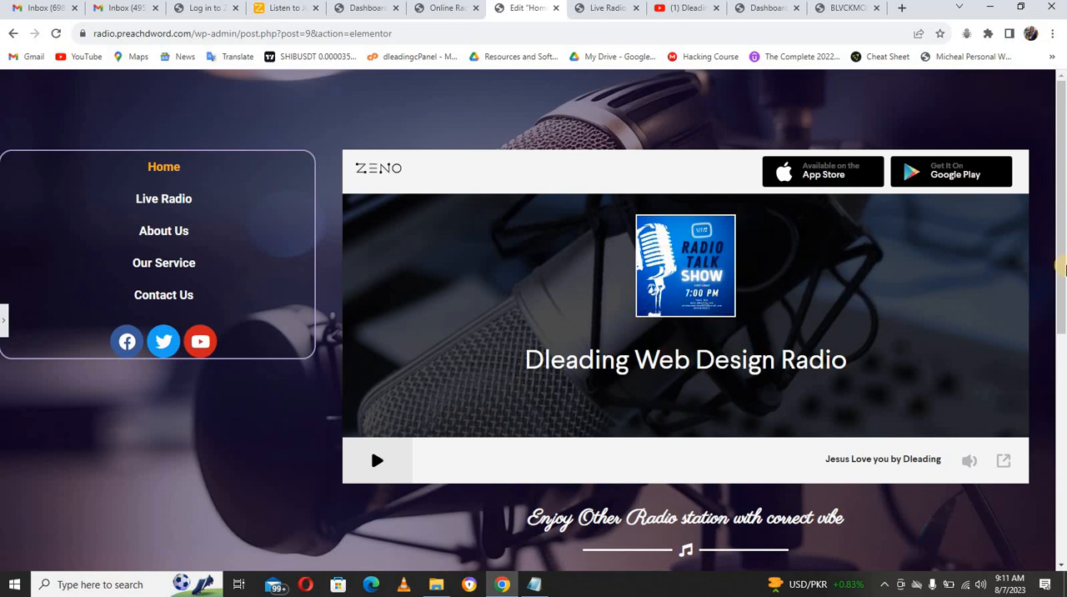
{"action": "left_click_drag", "start_coordinate": [1062, 267], "coordinate": [1064, 295]}
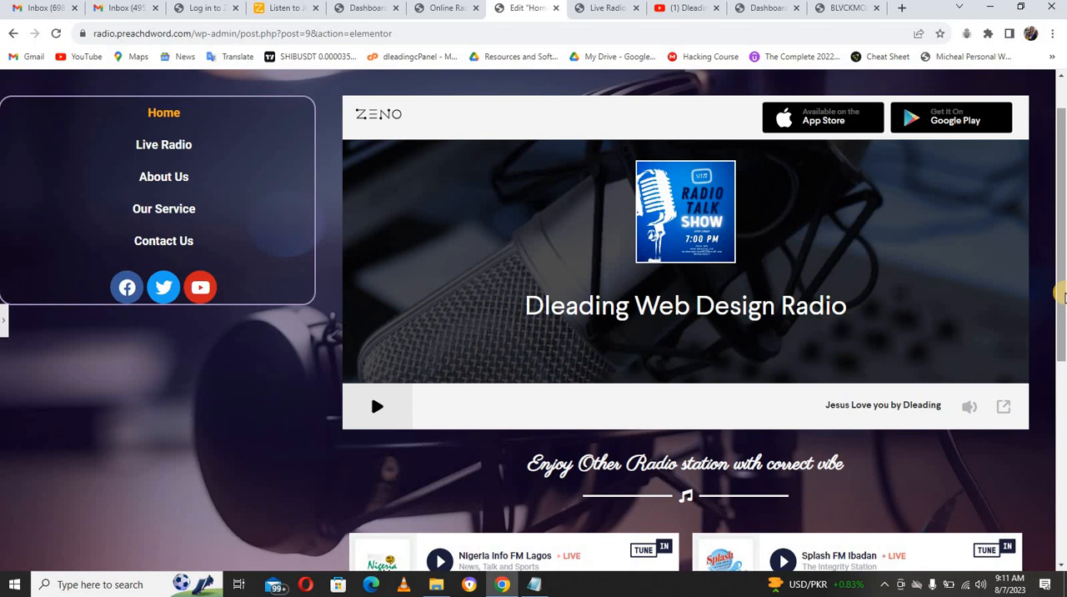
{"action": "left_click_drag", "start_coordinate": [1061, 293], "coordinate": [1061, 379]}
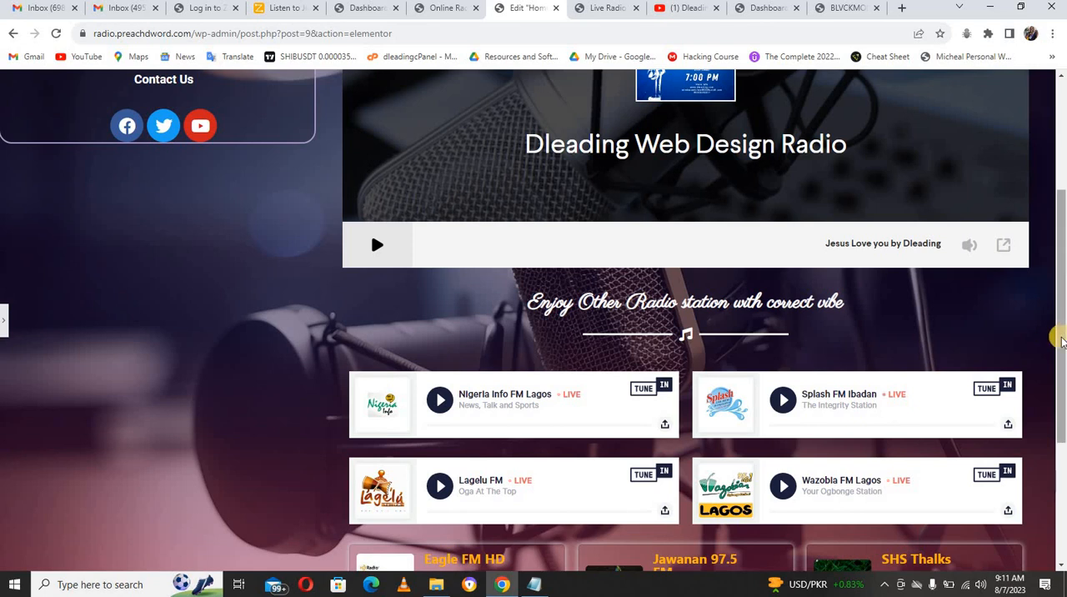
{"action": "left_click_drag", "start_coordinate": [1062, 384], "coordinate": [1062, 420]}
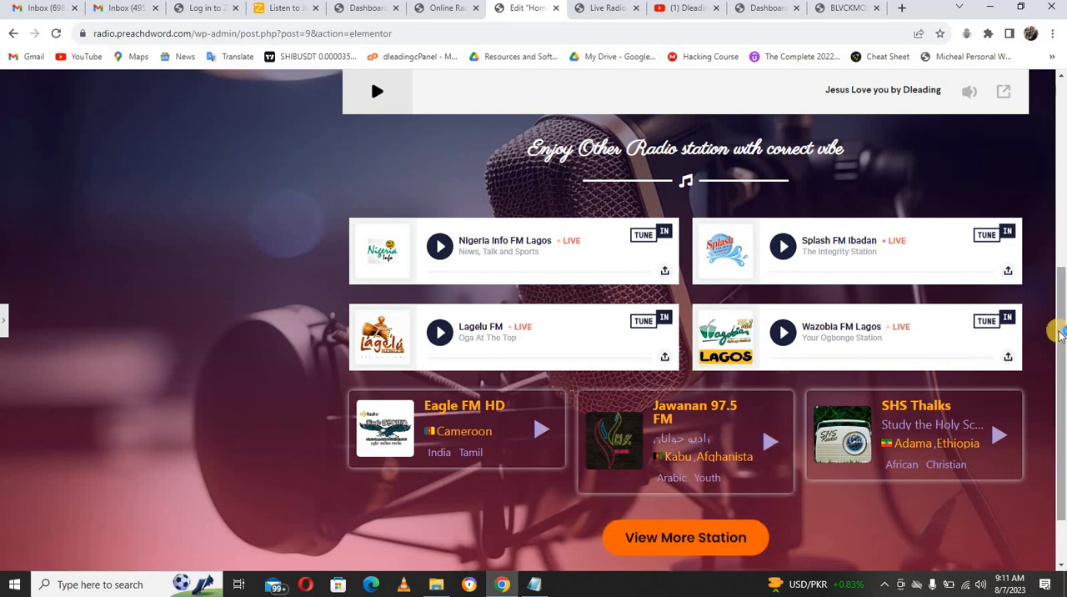
{"action": "left_click_drag", "start_coordinate": [1059, 301], "coordinate": [1052, 108]}
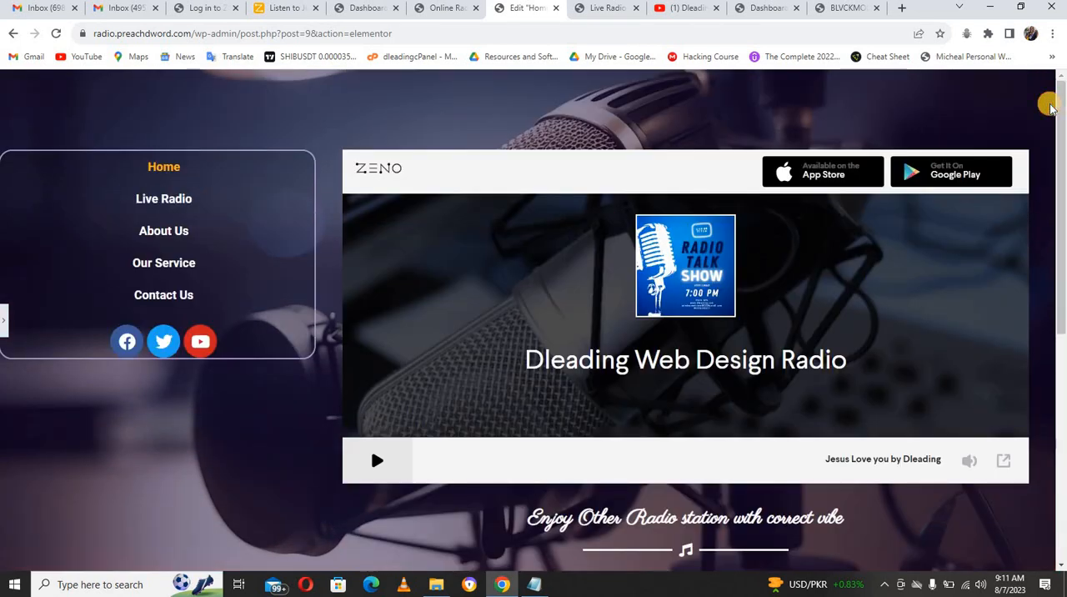
Step: Examine the demo site's Live Radio page, including its station search filters and station list
{"action": "left_click", "coordinate": [608, 10]}
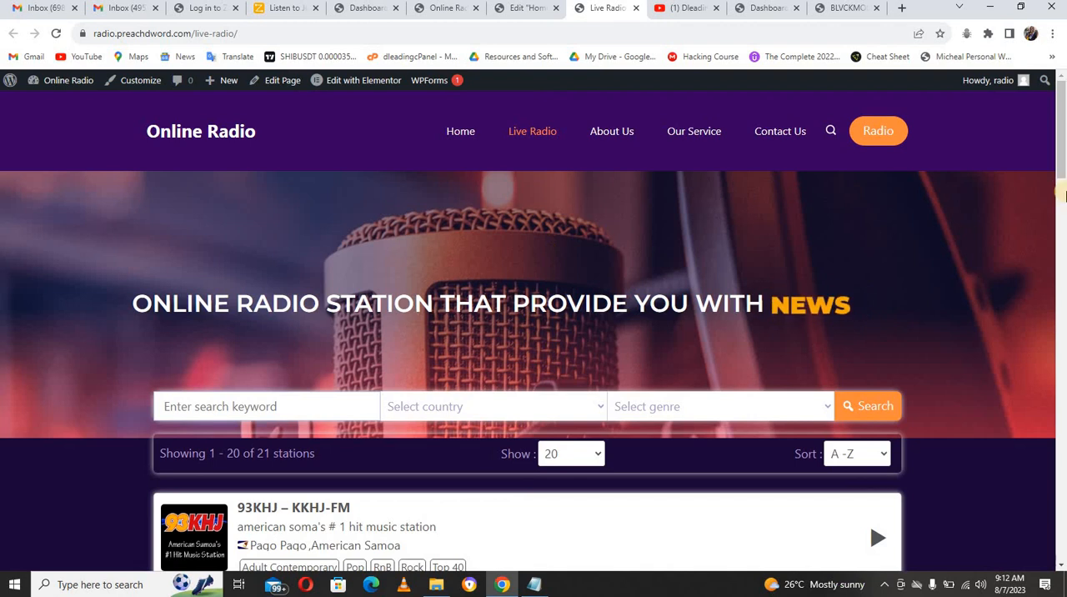
{"action": "left_click_drag", "start_coordinate": [1061, 171], "coordinate": [1063, 224]}
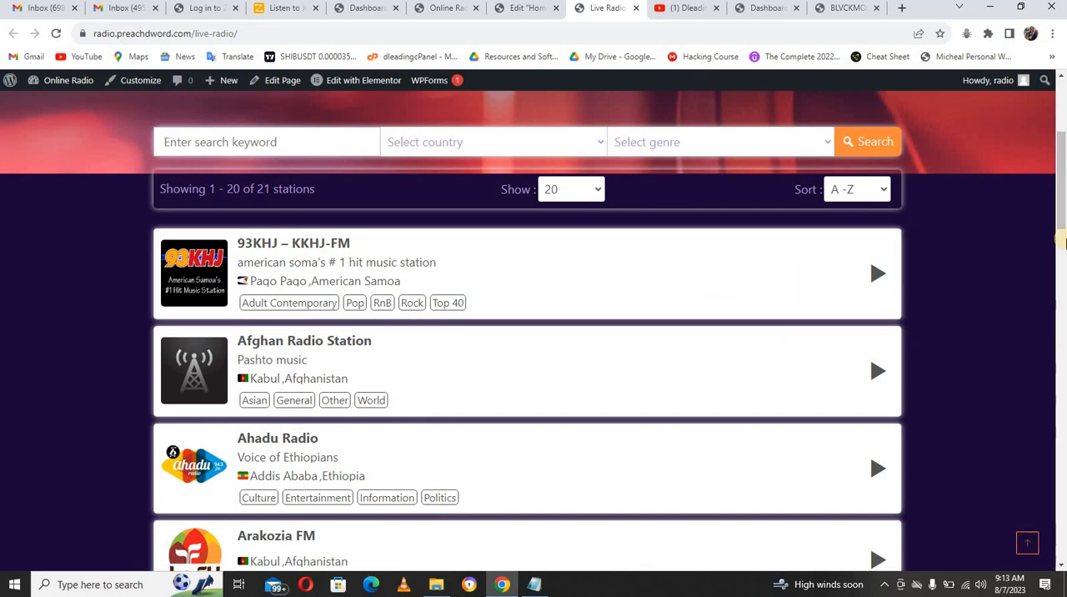
{"action": "scroll", "coordinate": [821, 275], "scroll_direction": "up", "scroll_amount": 3}
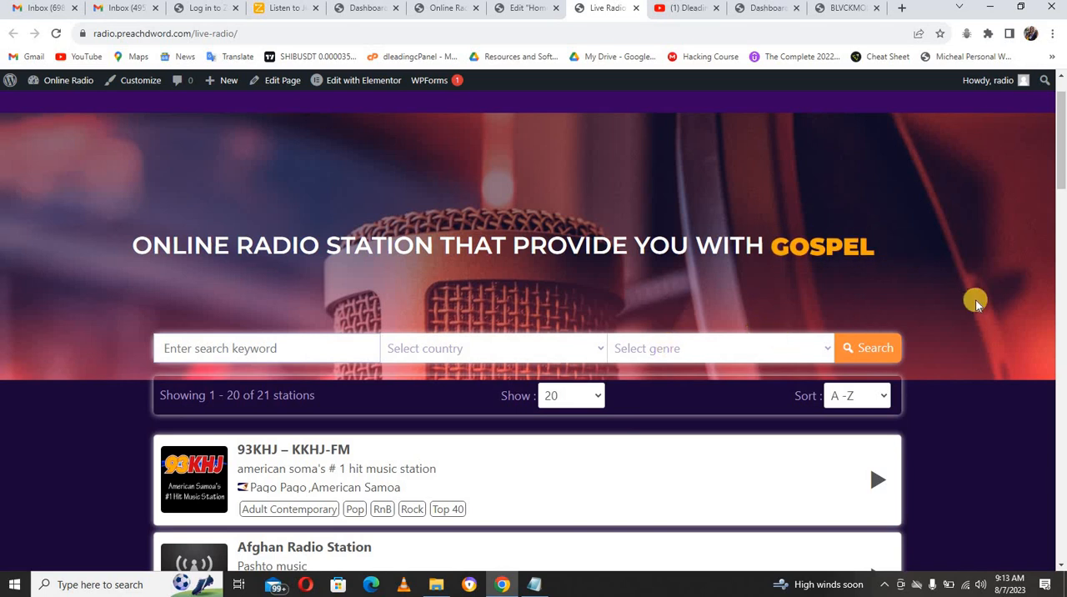
{"action": "left_click", "coordinate": [1062, 317]}
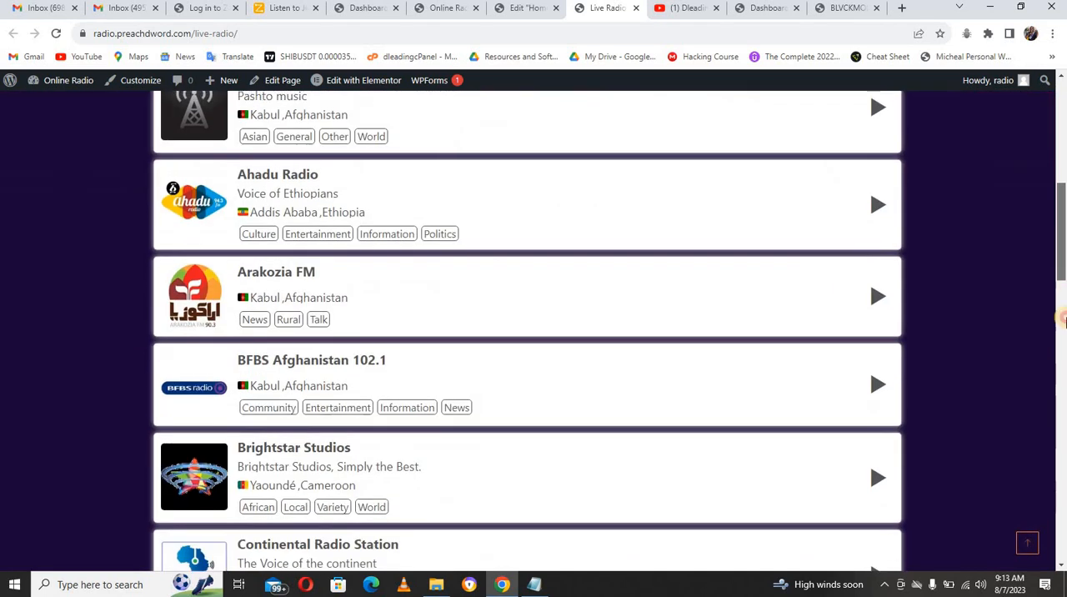
Step: Open the demo site's About Us page and review the station description, weekly schedule and embedded radio player
{"action": "left_click_drag", "start_coordinate": [1061, 317], "coordinate": [1062, 100]}
{"action": "left_click", "coordinate": [609, 134]}
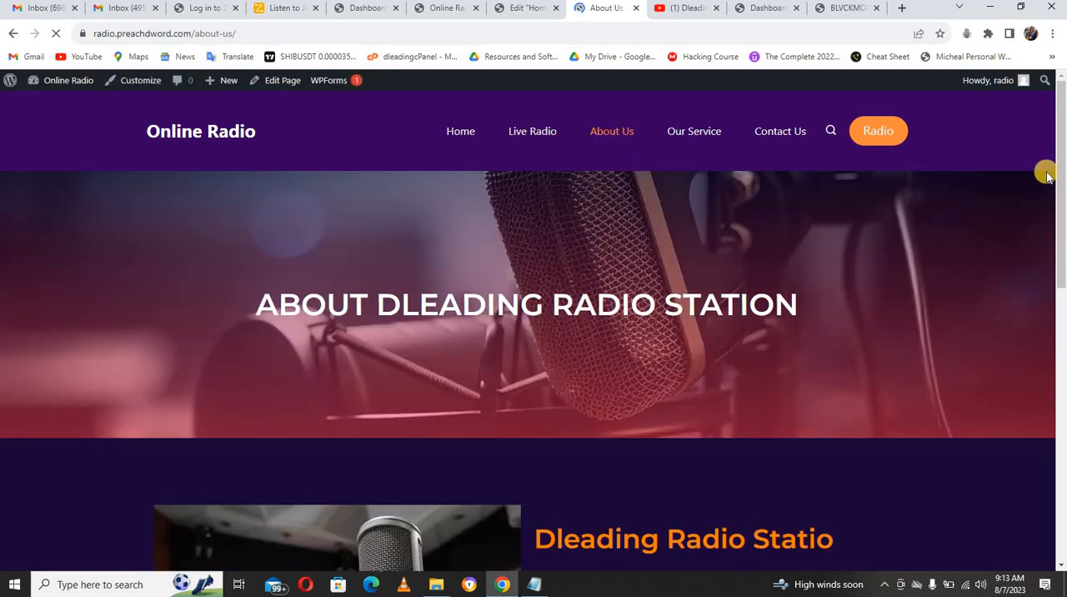
{"action": "scroll", "coordinate": [1060, 250], "scroll_direction": "down", "scroll_amount": 2}
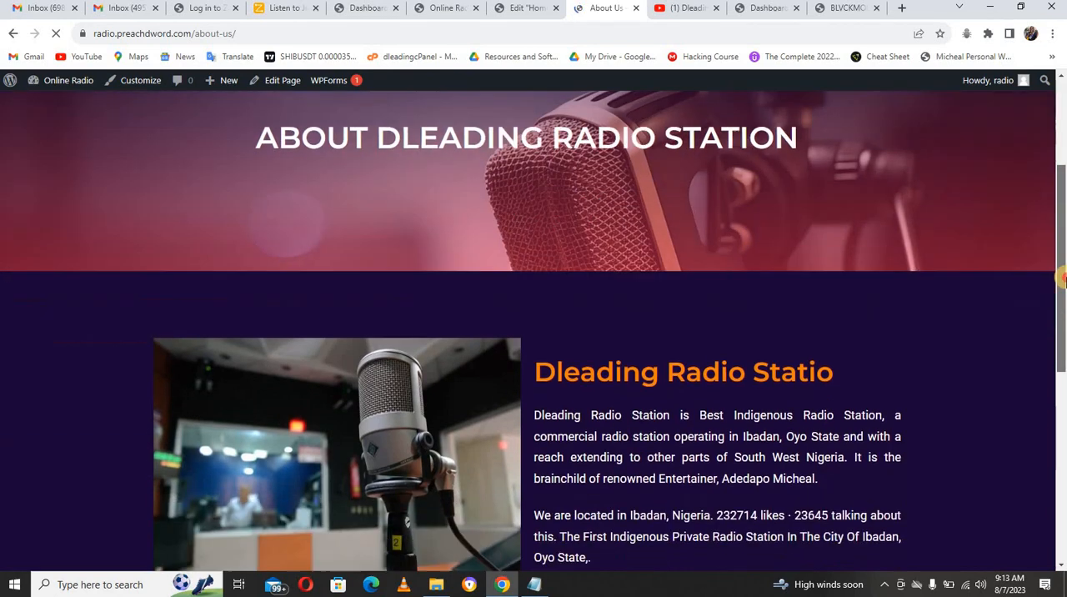
{"action": "left_click_drag", "start_coordinate": [1062, 279], "coordinate": [1059, 434]}
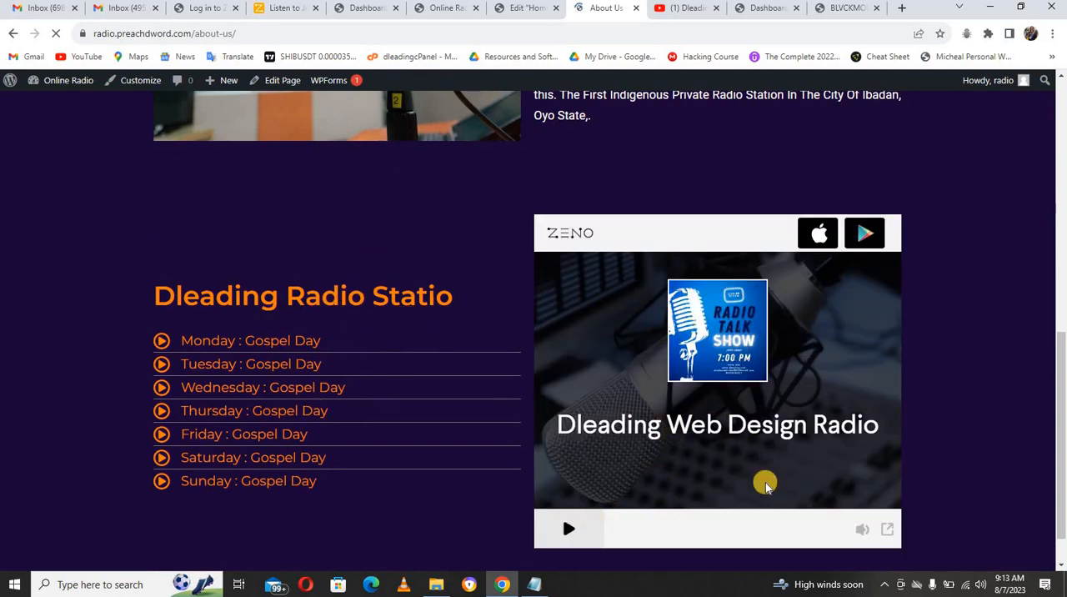
Step: Open the demo site's Our Service page and review the service boxes below its banner
{"action": "left_click_drag", "start_coordinate": [1060, 349], "coordinate": [1060, 100]}
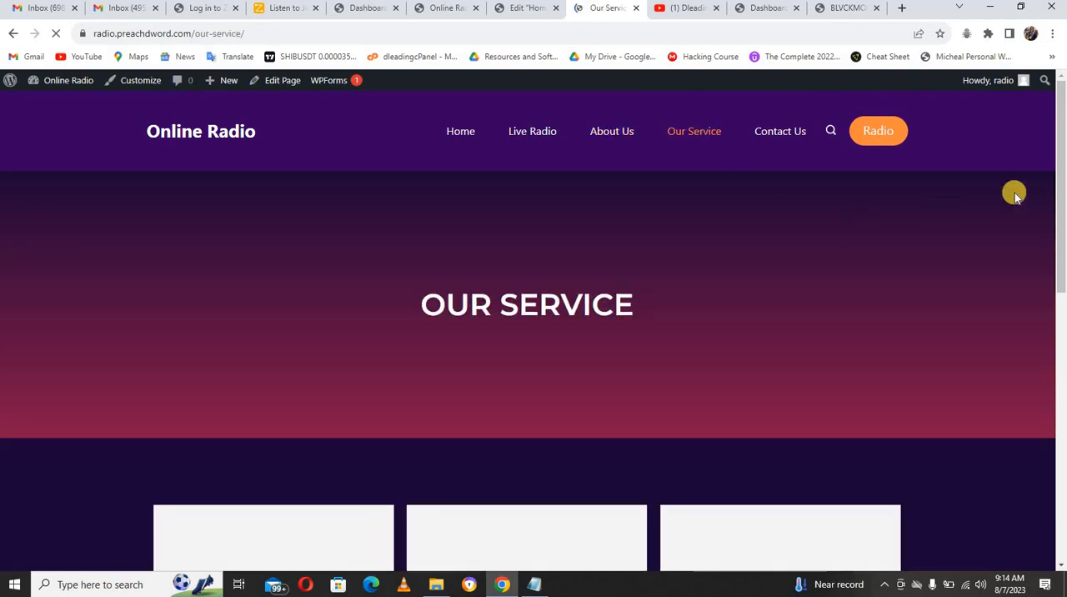
{"action": "scroll", "coordinate": [1059, 210], "scroll_direction": "down", "scroll_amount": 1}
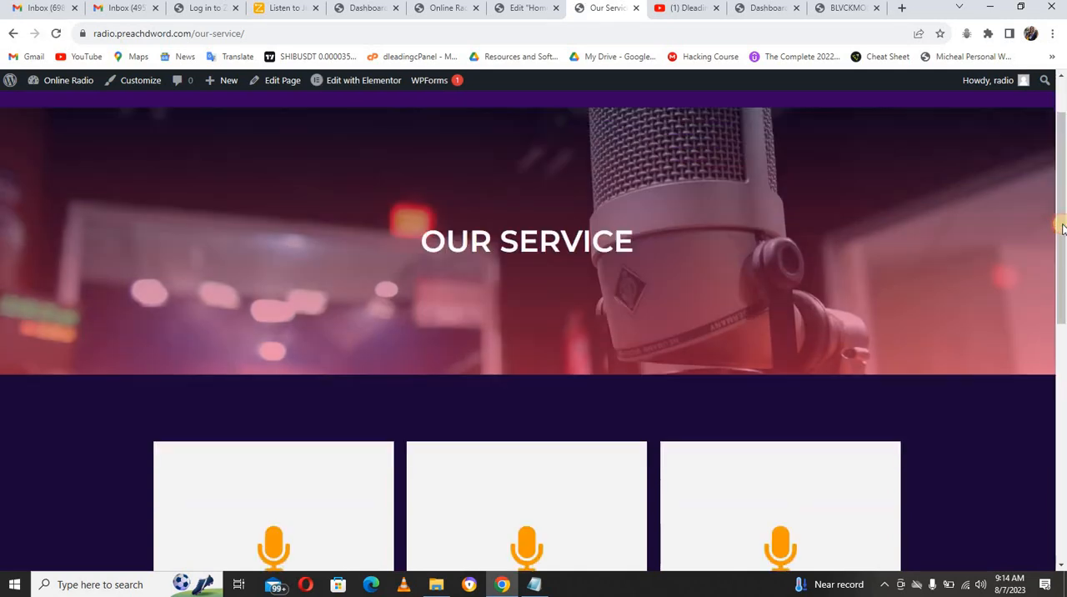
{"action": "left_click_drag", "start_coordinate": [1060, 218], "coordinate": [1061, 360]}
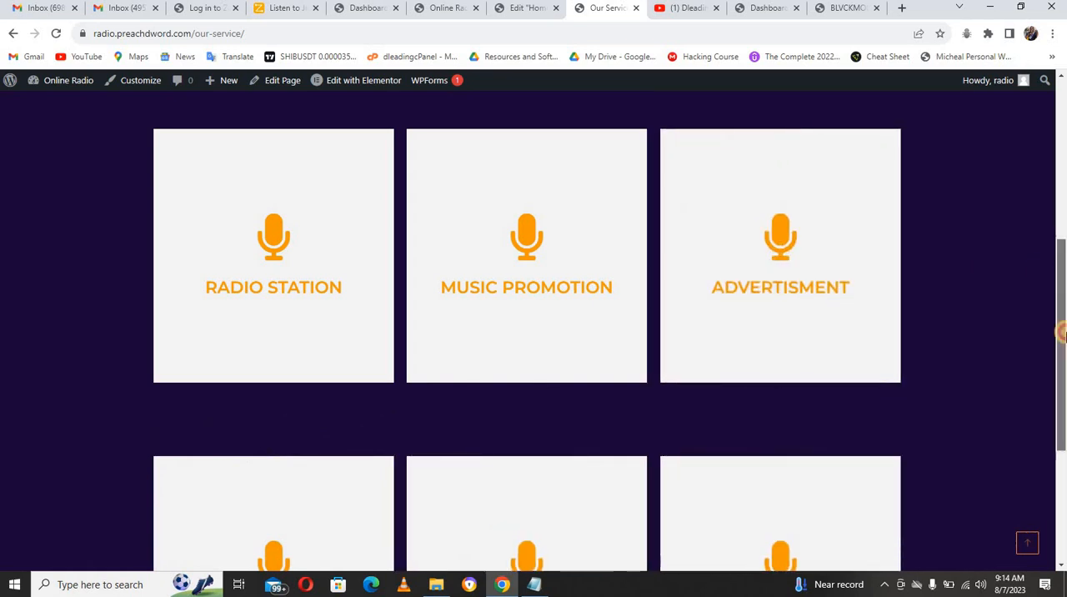
{"action": "scroll", "coordinate": [1061, 260], "scroll_direction": "down", "scroll_amount": 2}
{"action": "scroll", "coordinate": [1061, 260], "scroll_direction": "up", "scroll_amount": 6}
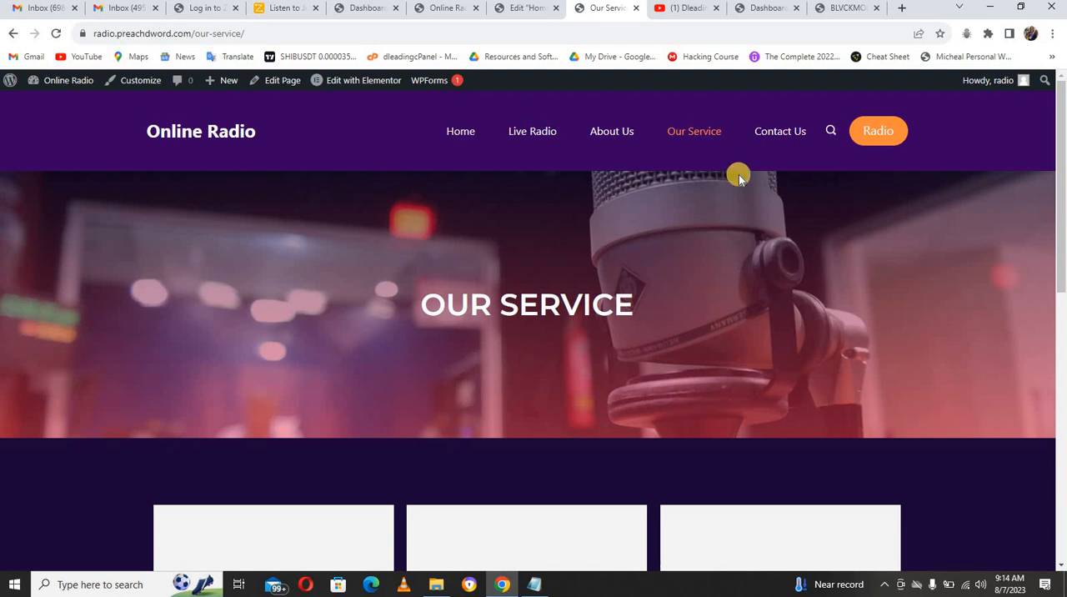
Step: Revisit the demo's home page and Our Service page, and bring up the Dleading Web Design Training YouTube channel
{"action": "left_click", "coordinate": [534, 17]}
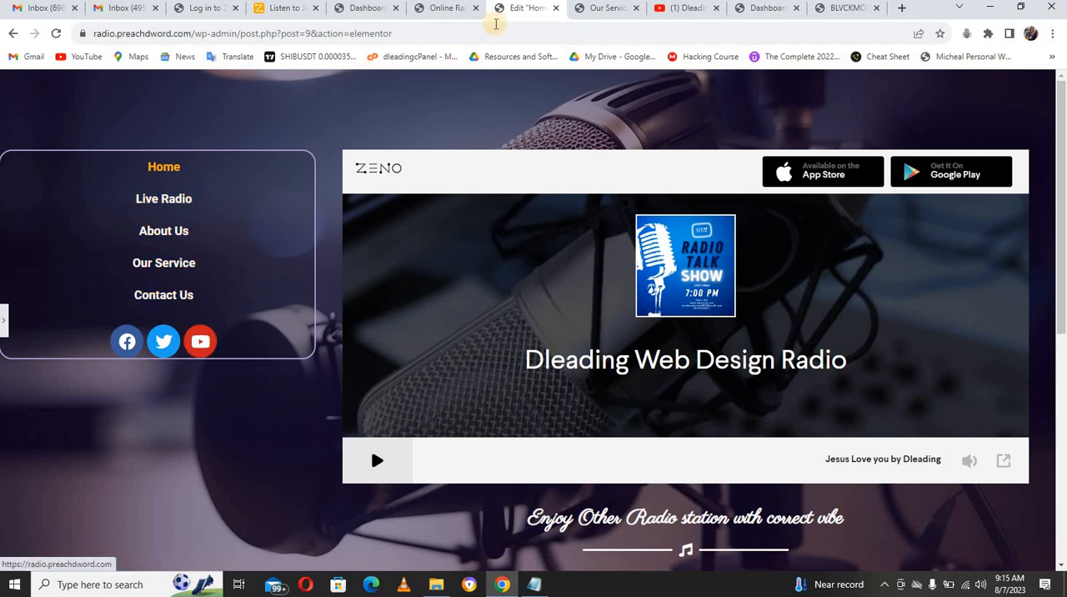
{"action": "left_click", "coordinate": [605, 7]}
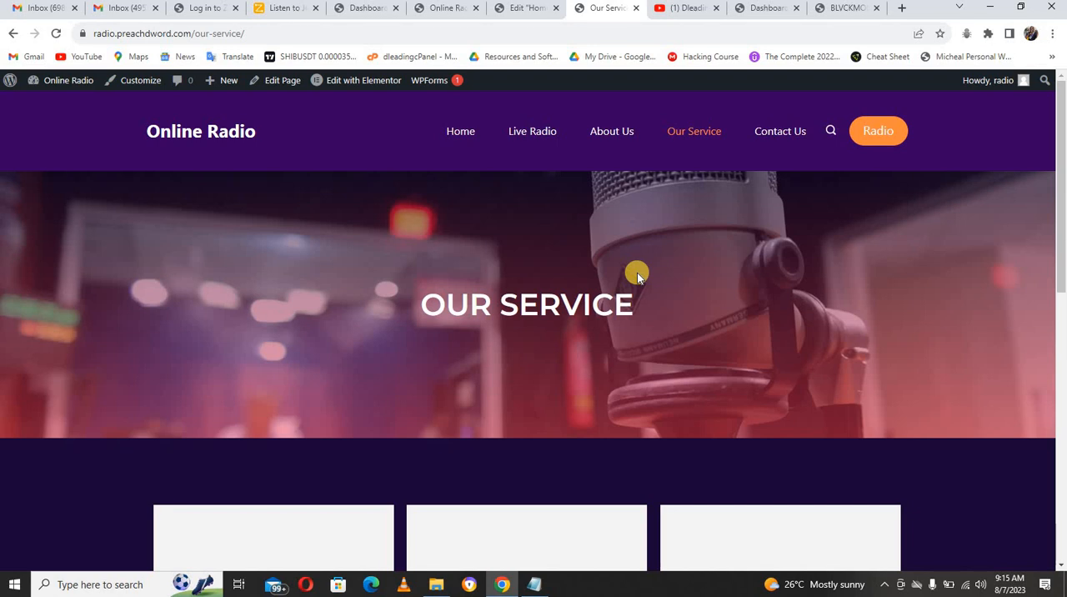
{"action": "left_click", "coordinate": [686, 10]}
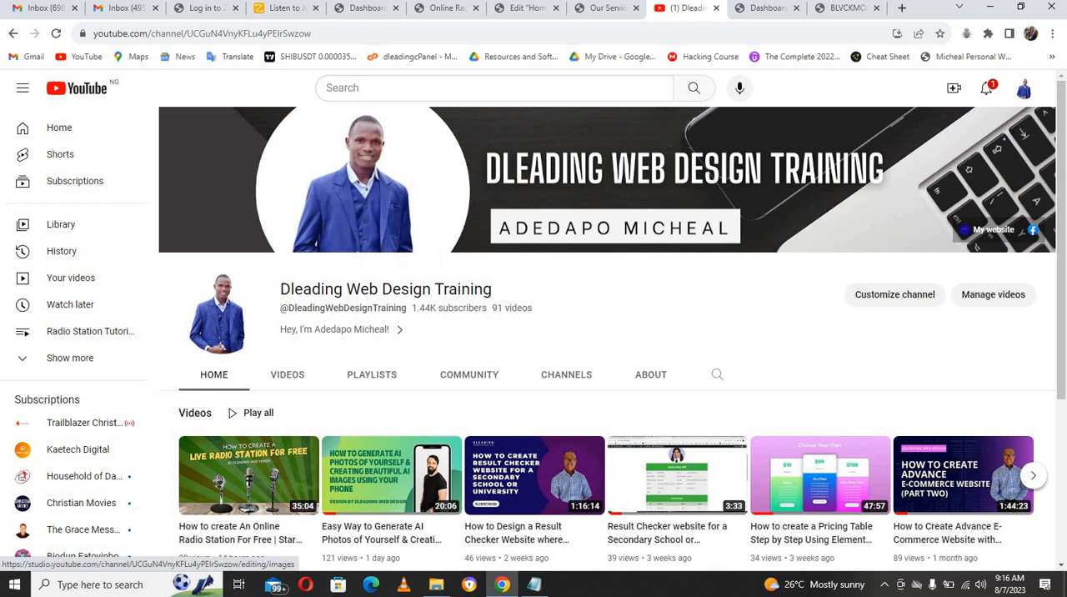
Step: On the BLVCKMONK PODCAST RADIO dashboard, hide Site Health Status, At a Glance, Activity, Quick Draft, WordPress Events and News, and Welcome
{"action": "left_click", "coordinate": [741, 10]}
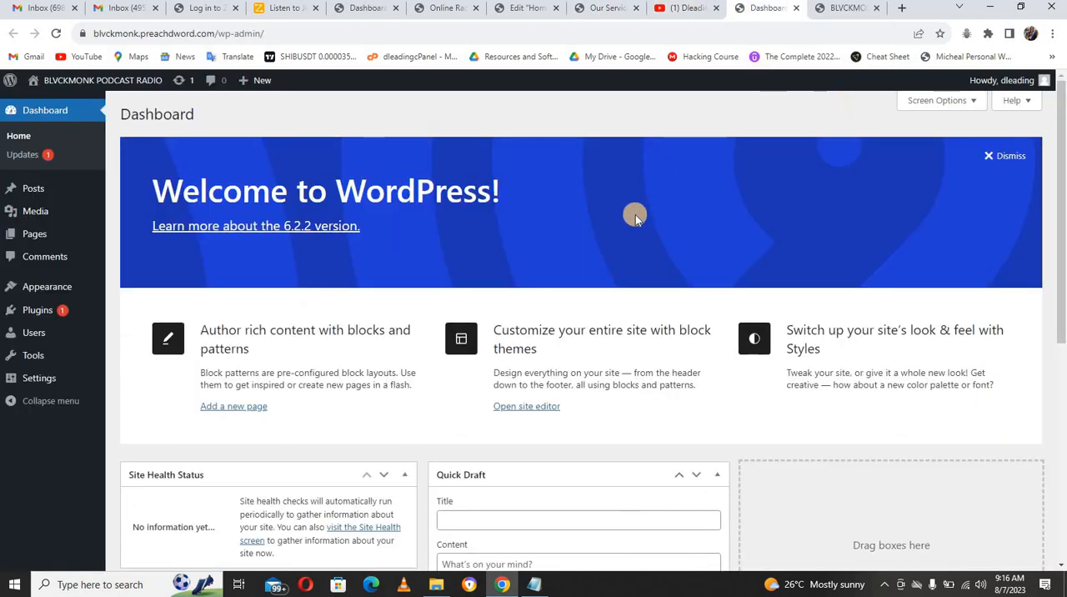
{"action": "left_click", "coordinate": [927, 103]}
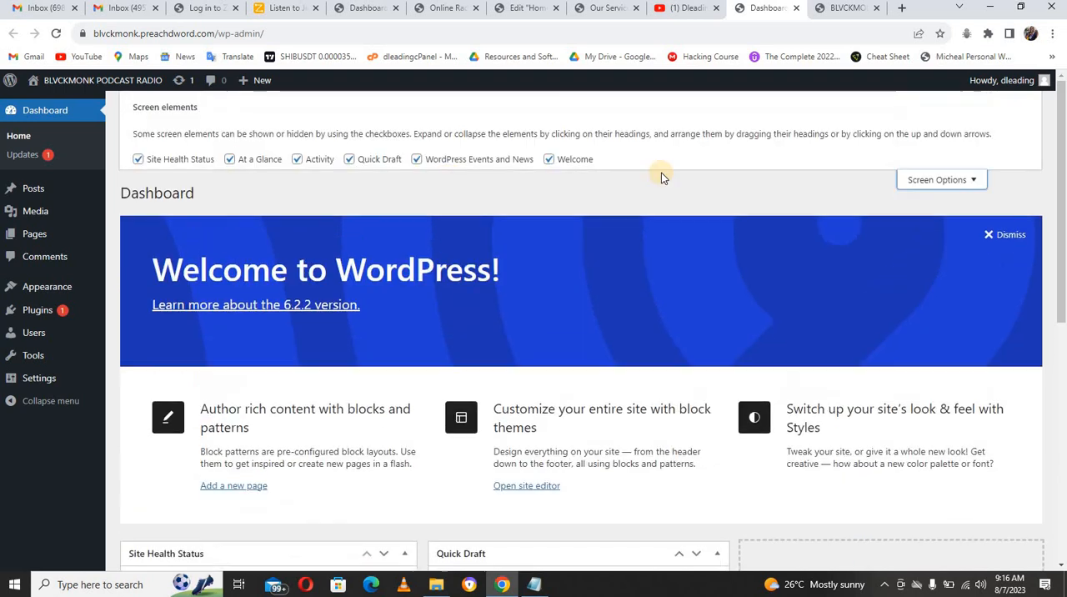
{"action": "left_click", "coordinate": [137, 160]}
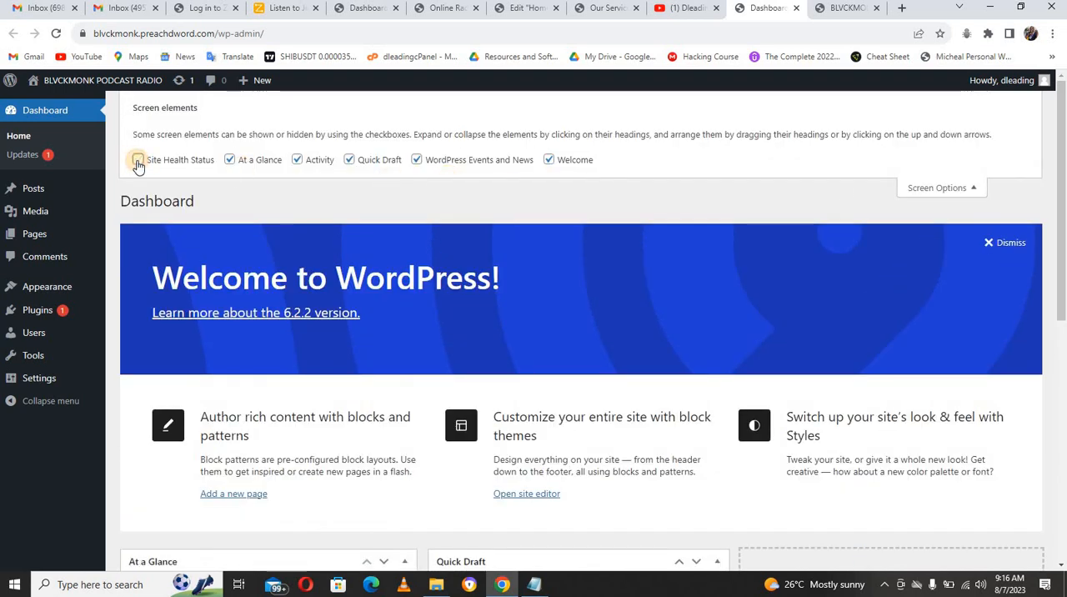
{"action": "left_click", "coordinate": [230, 159]}
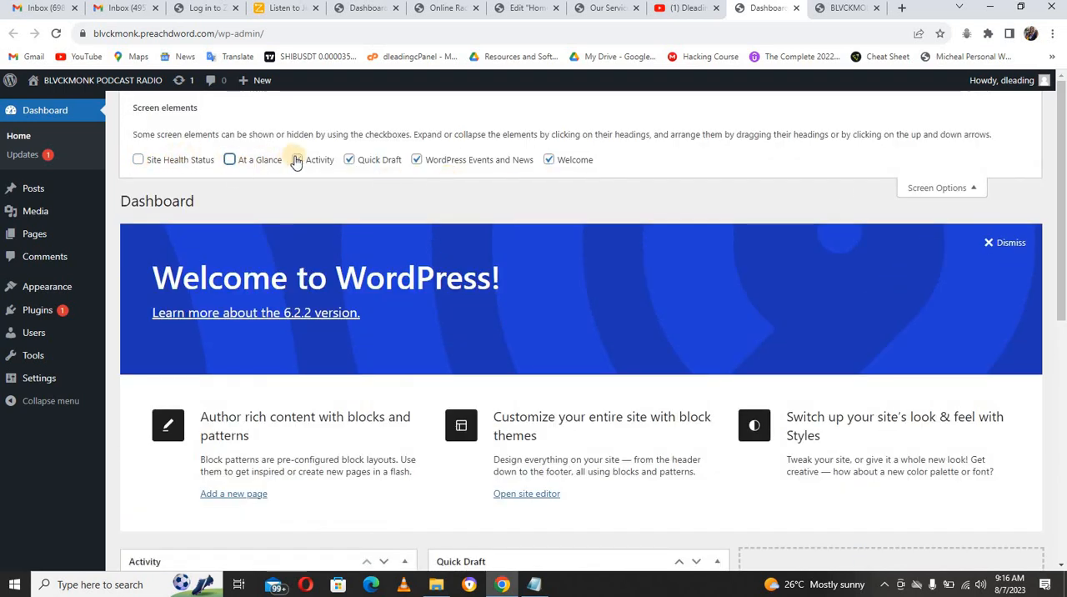
{"action": "left_click", "coordinate": [310, 160]}
{"action": "left_click", "coordinate": [350, 159]}
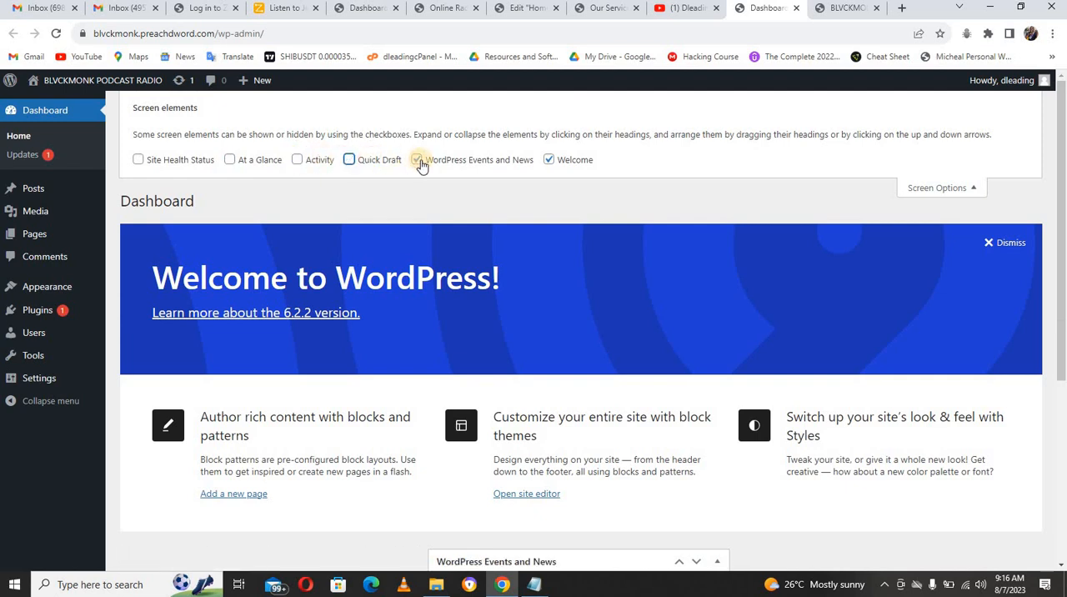
{"action": "left_click", "coordinate": [418, 160]}
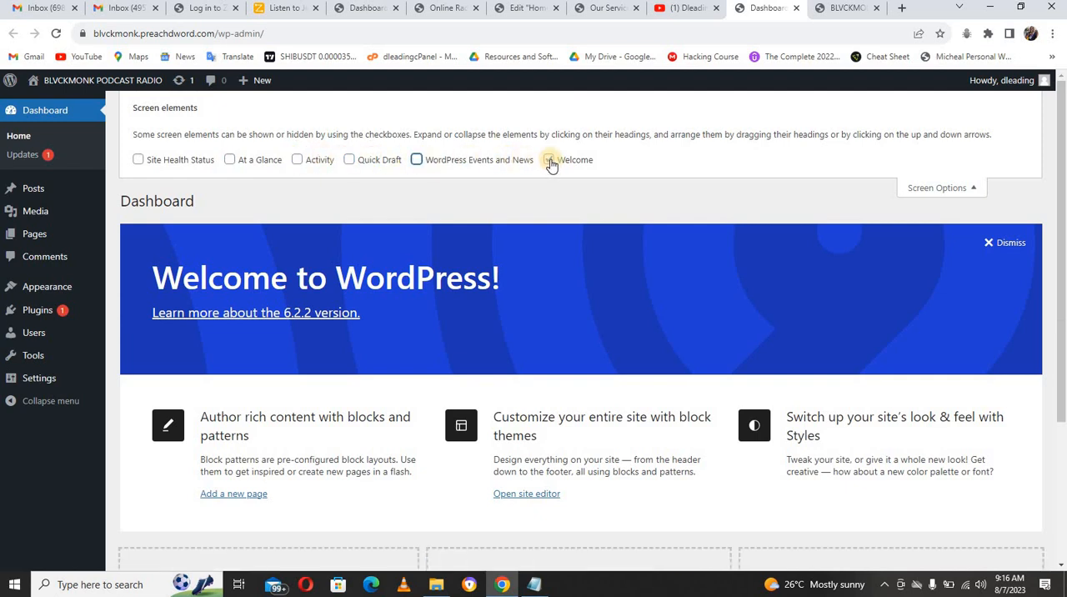
{"action": "left_click", "coordinate": [549, 160]}
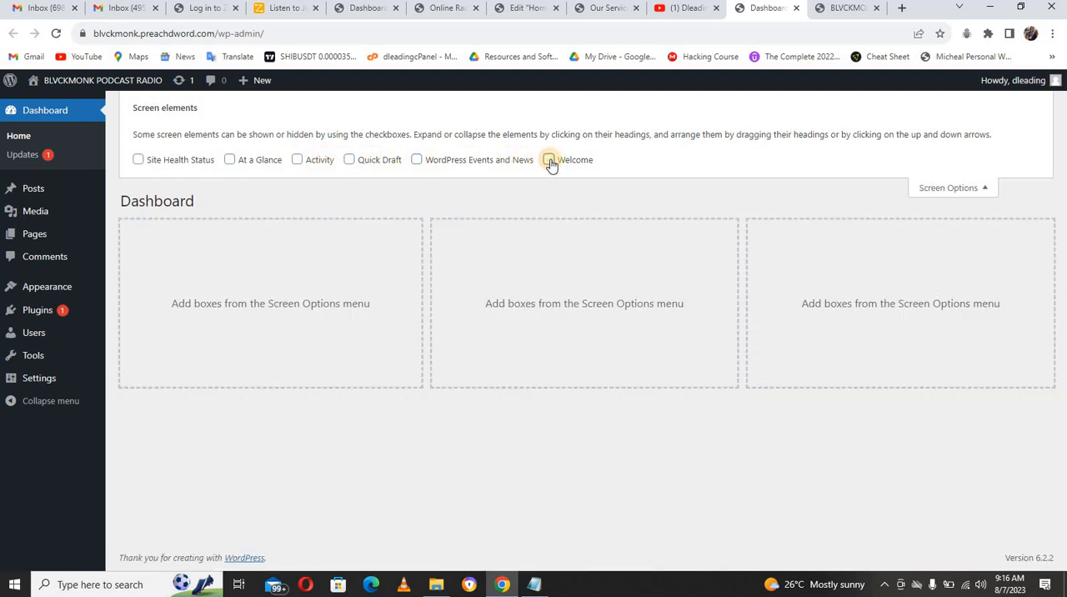
{"action": "left_click", "coordinate": [932, 190]}
Step: Reload the BLVCKMONK PODCAST RADIO front page to check its current look, and return to the site's dashboard
{"action": "left_click", "coordinate": [840, 9]}
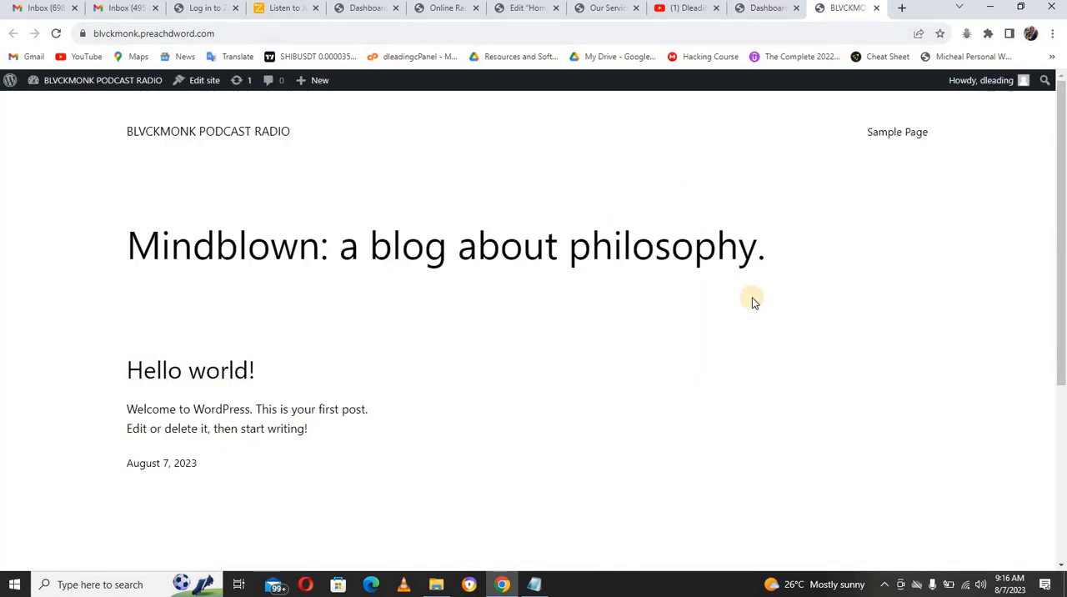
{"action": "key", "text": "F5"}
{"action": "left_click", "coordinate": [758, 10]}
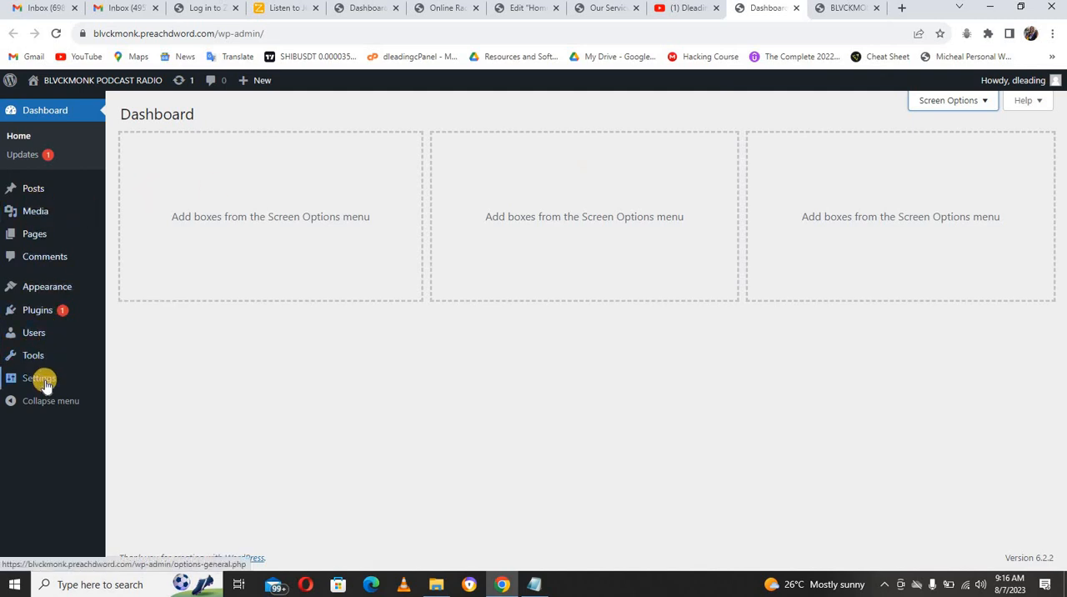
Step: Set the site's permalink structure to Post name and save the change
{"action": "mouse_move", "coordinate": [39, 378]}
{"action": "left_click", "coordinate": [133, 381]}
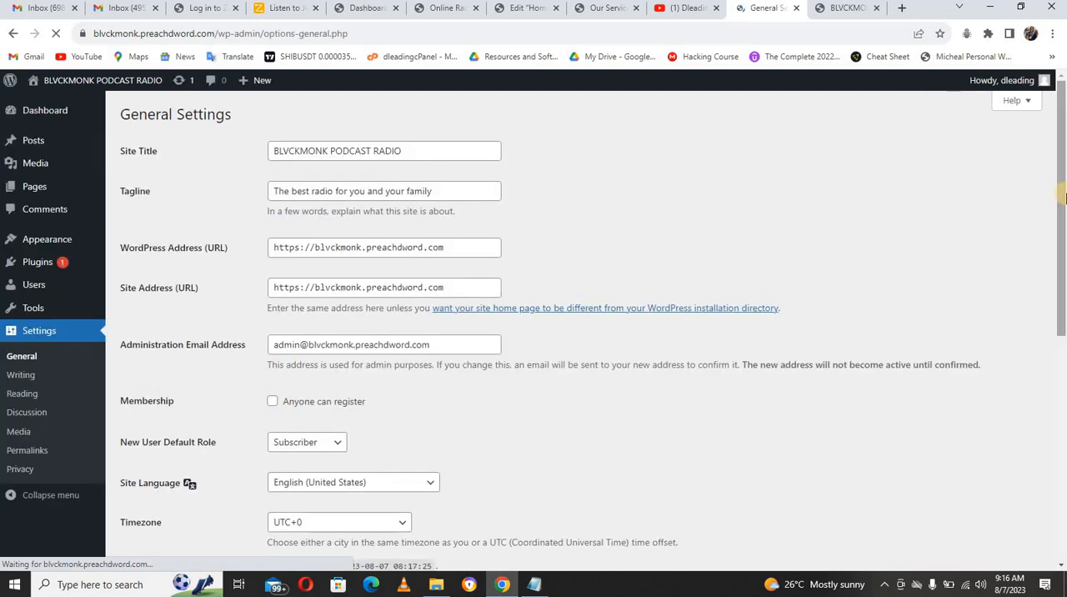
{"action": "scroll", "coordinate": [1064, 310], "scroll_direction": "down", "scroll_amount": 4}
{"action": "scroll", "coordinate": [838, 326], "scroll_direction": "up", "scroll_amount": 2}
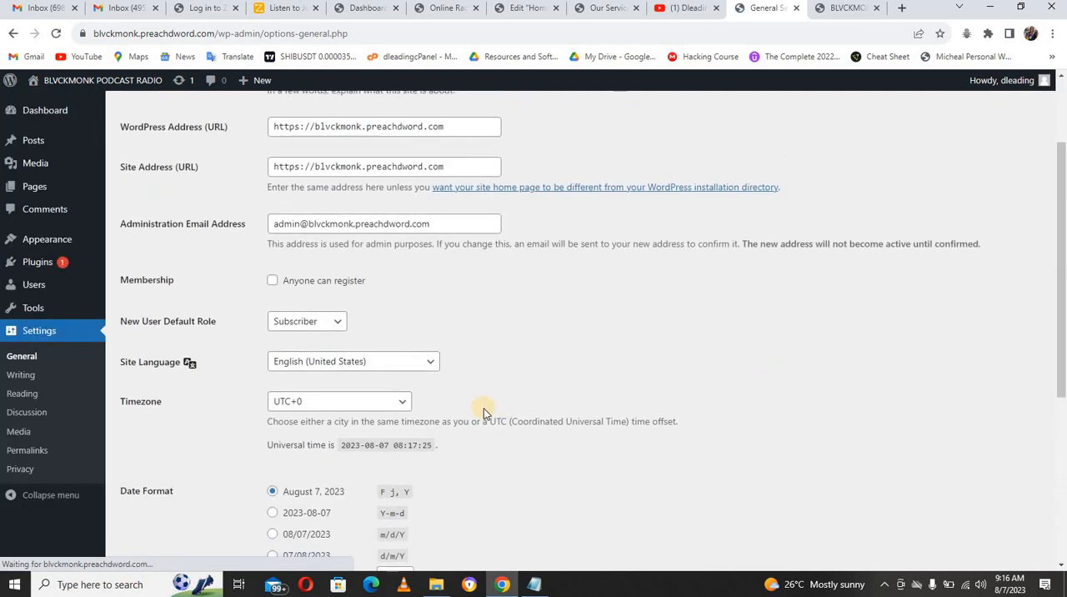
{"action": "left_click", "coordinate": [27, 452]}
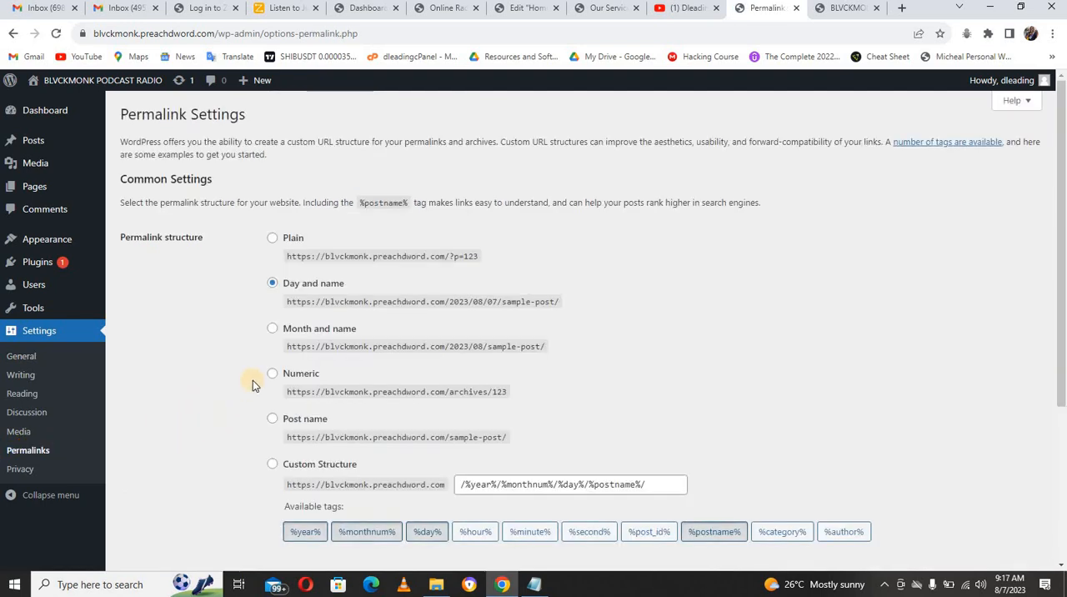
{"action": "left_click", "coordinate": [274, 418]}
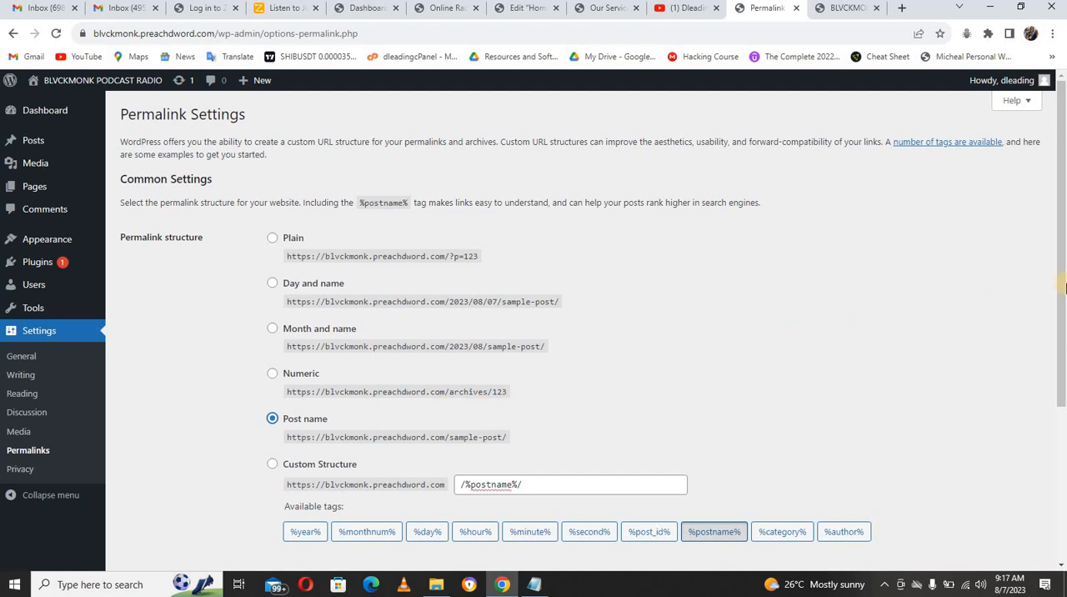
{"action": "scroll", "coordinate": [837, 465], "scroll_direction": "down", "scroll_amount": 3}
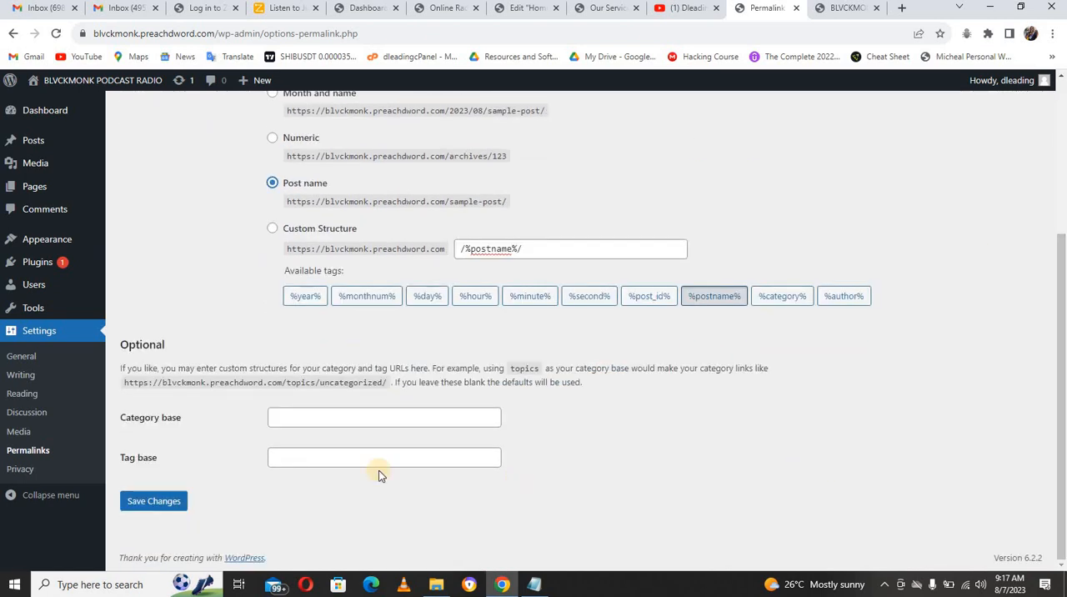
{"action": "left_click", "coordinate": [176, 505]}
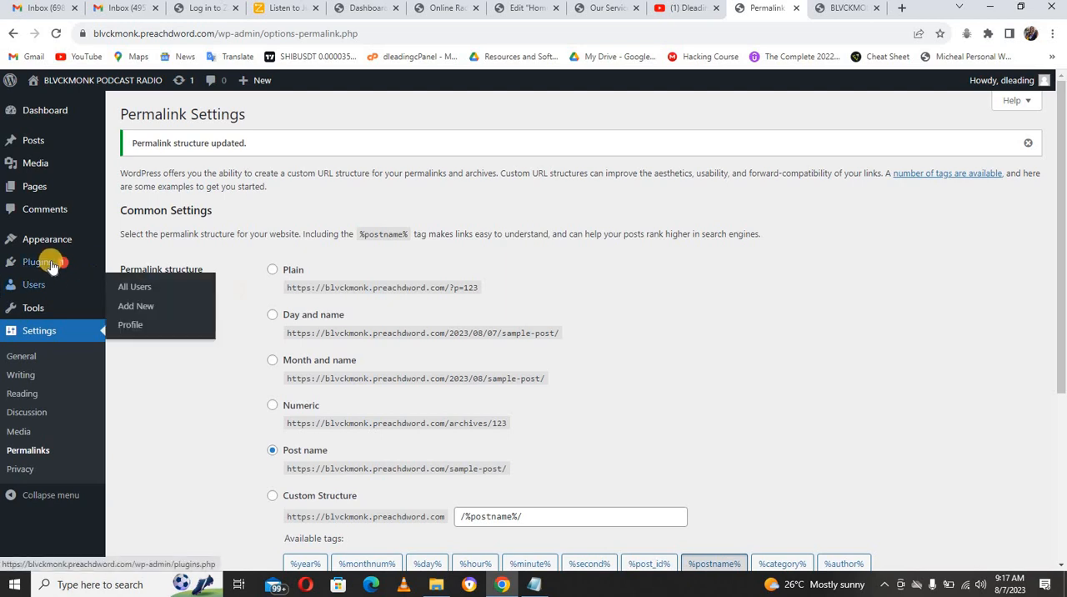
Step: Look over the installed themes and open the upload form for adding a new theme
{"action": "mouse_move", "coordinate": [46, 243]}
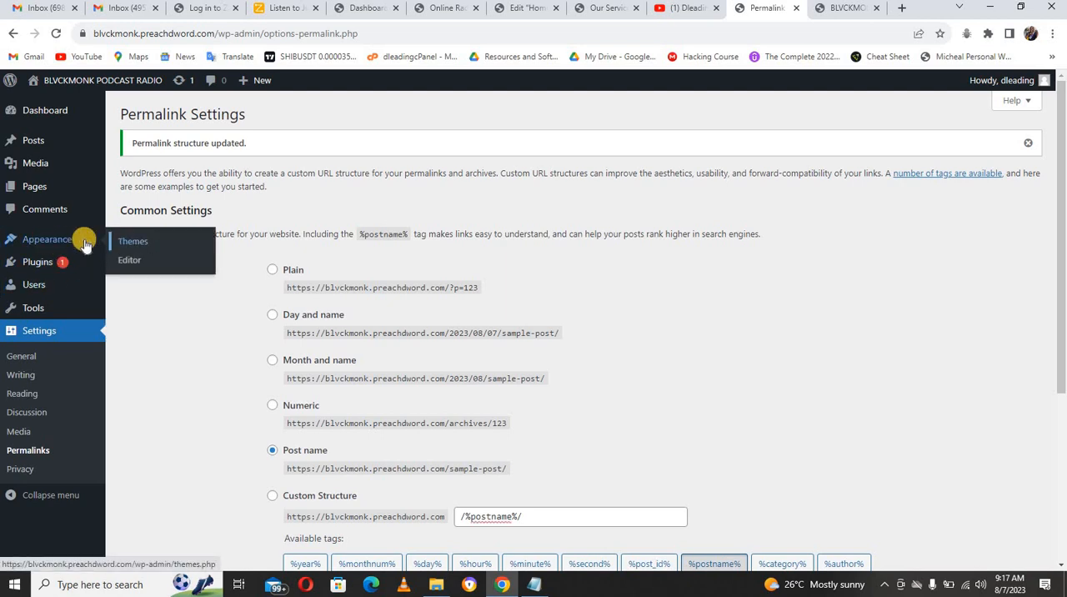
{"action": "left_click", "coordinate": [143, 247]}
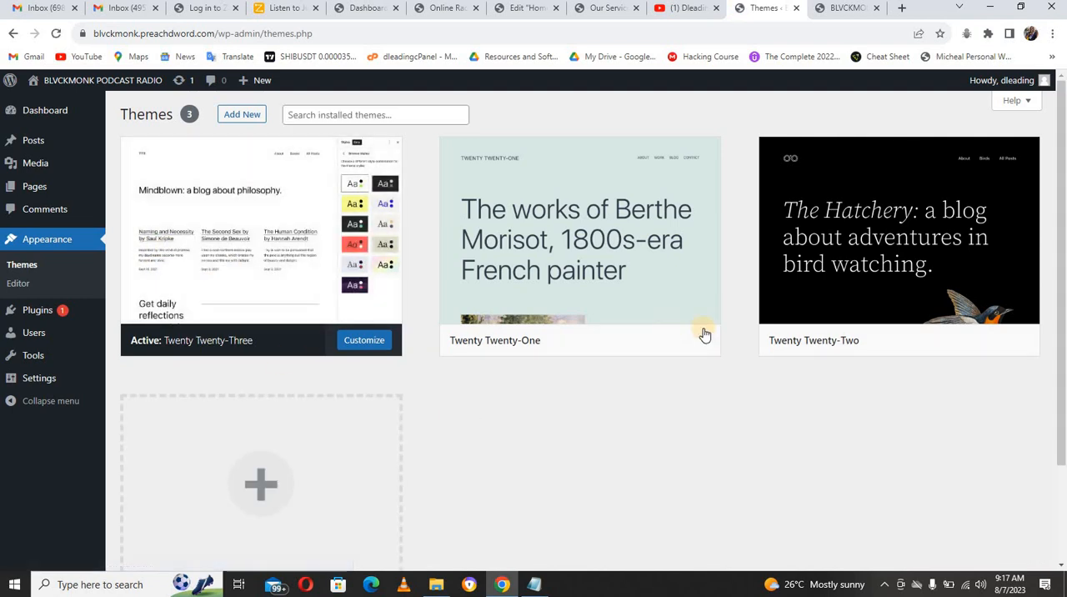
{"action": "mouse_move", "coordinate": [1061, 229]}
{"action": "left_mouse_down"}
{"action": "mouse_move", "coordinate": [1061, 335]}
{"action": "mouse_move", "coordinate": [1061, 242]}
{"action": "left_mouse_up"}
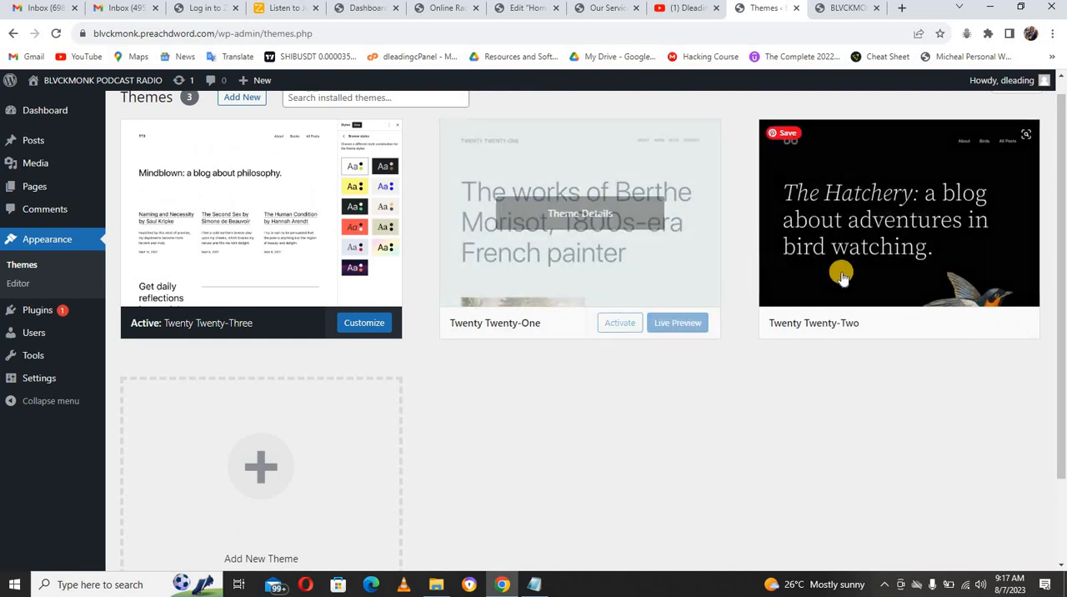
{"action": "left_click_drag", "start_coordinate": [1064, 373], "coordinate": [1063, 361]}
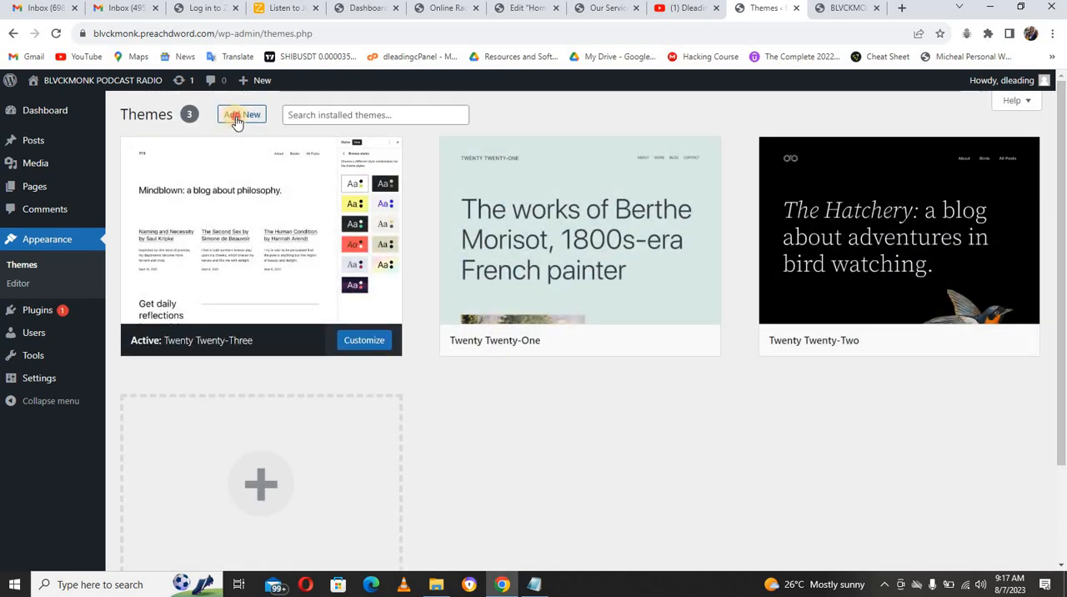
{"action": "left_click", "coordinate": [234, 121]}
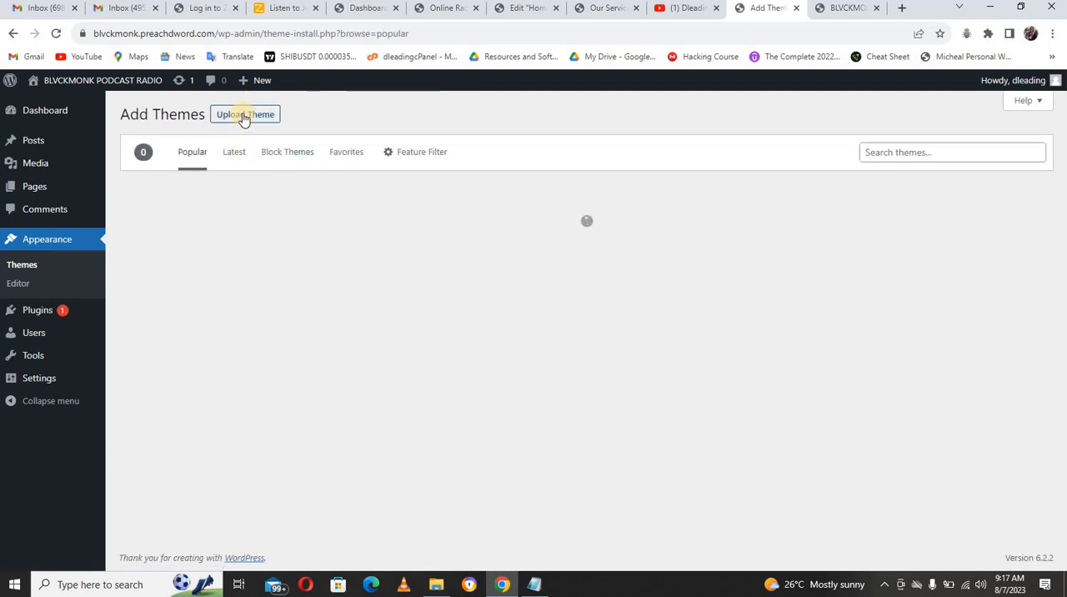
{"action": "left_click", "coordinate": [242, 117]}
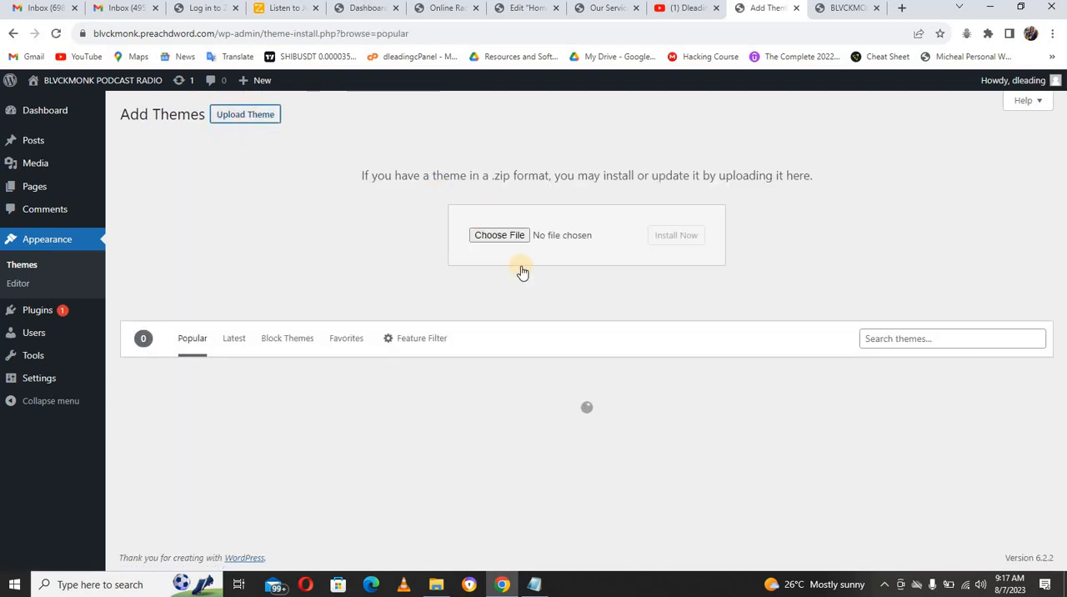
{"action": "left_click", "coordinate": [508, 239]}
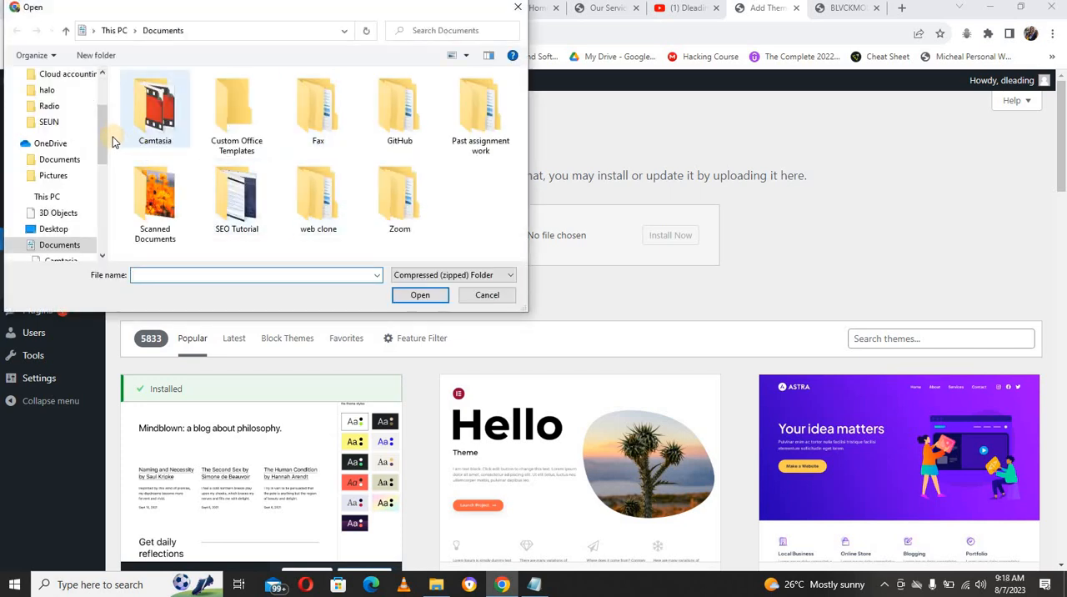
{"action": "left_click_drag", "start_coordinate": [102, 133], "coordinate": [105, 93]}
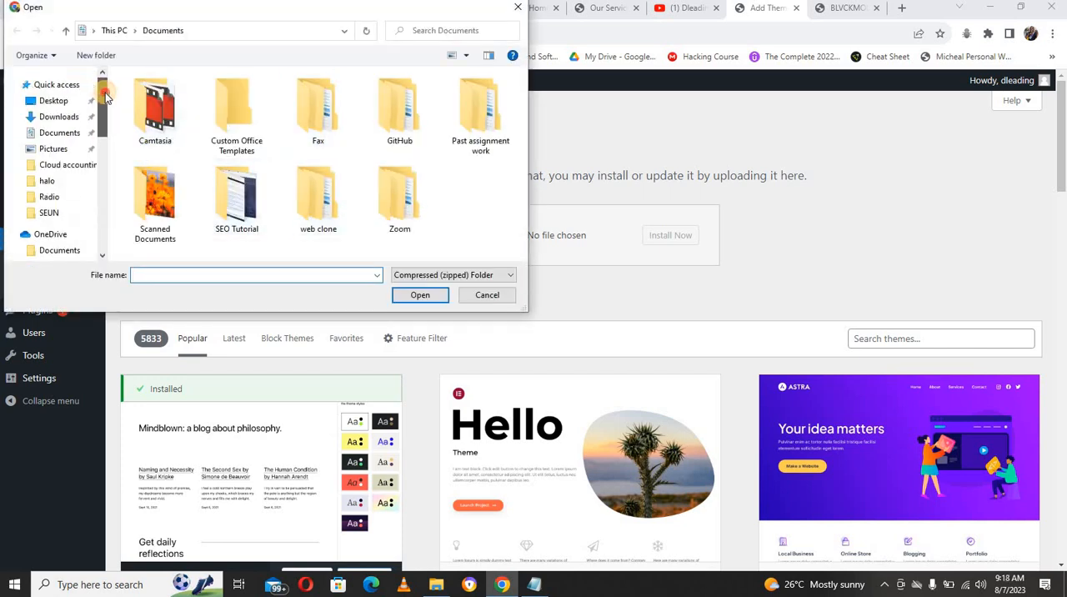
{"action": "left_click", "coordinate": [67, 117]}
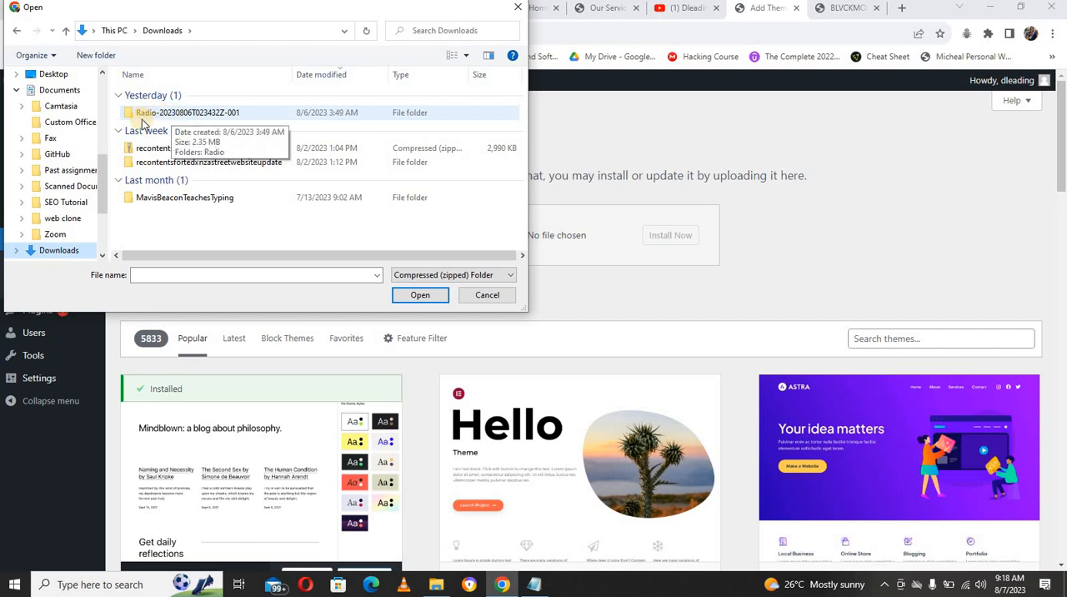
{"action": "left_click_drag", "start_coordinate": [102, 184], "coordinate": [110, 90]}
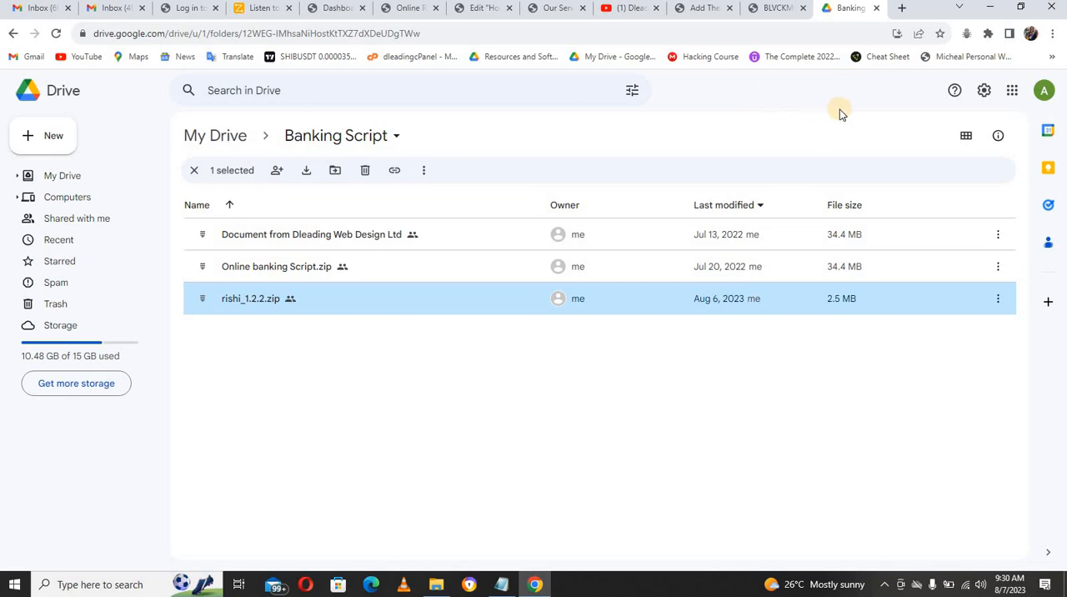
Step: Close the Google Drive tab, and install the theme from rishi_1.2.2.zip in the Downloads folder
{"action": "left_click", "coordinate": [876, 7]}
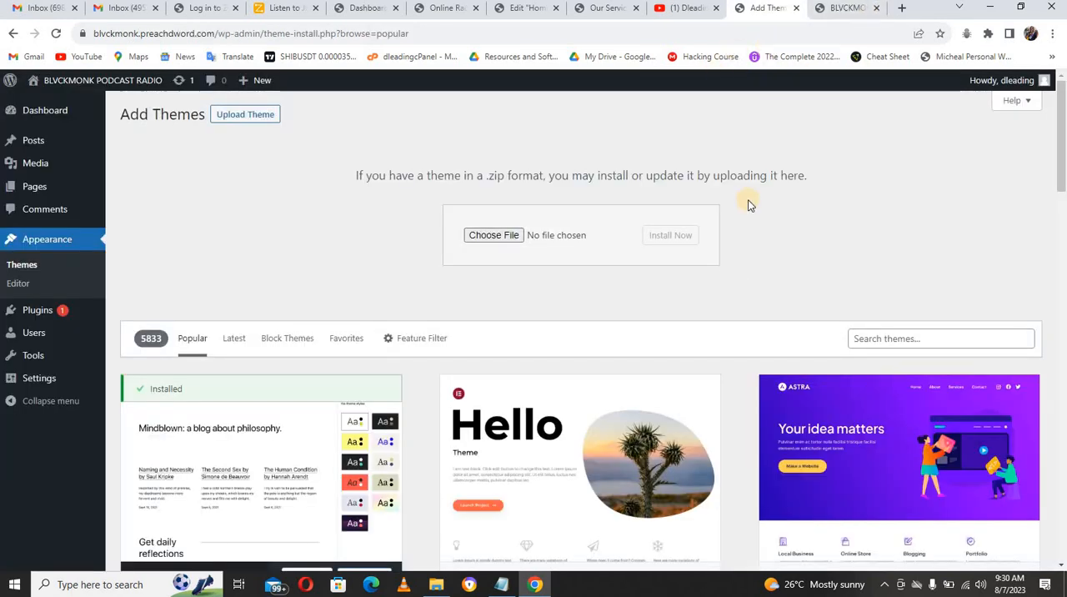
{"action": "left_click", "coordinate": [506, 236]}
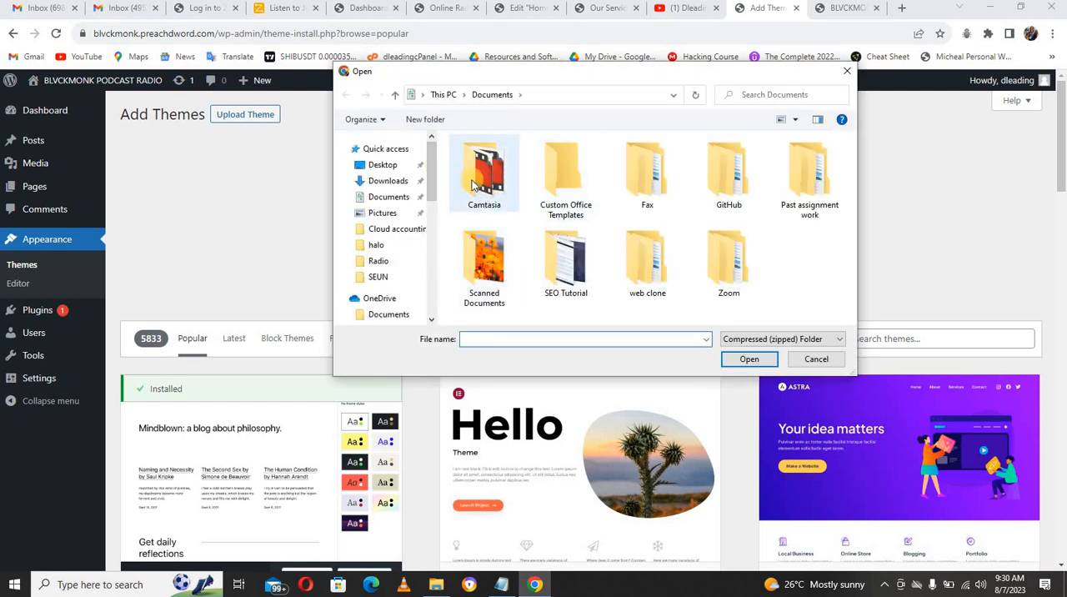
{"action": "left_click", "coordinate": [395, 182]}
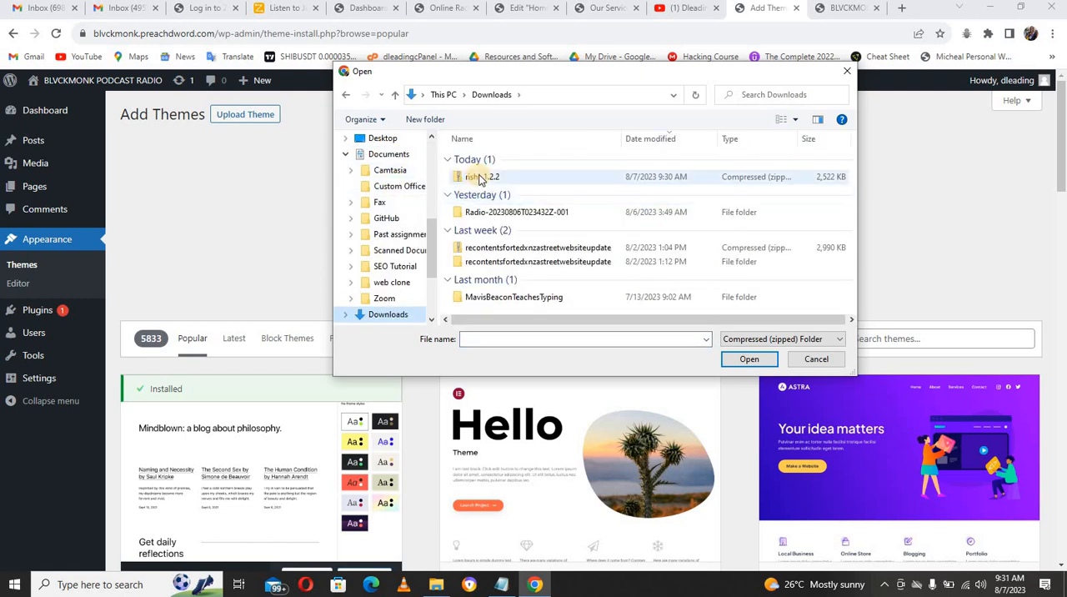
{"action": "left_click", "coordinate": [479, 178]}
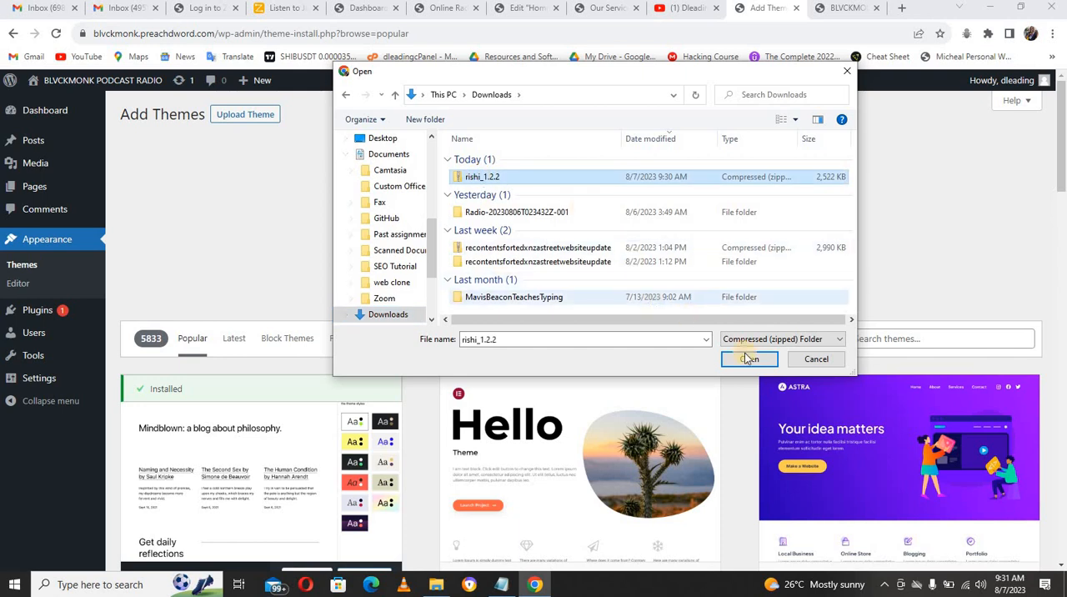
{"action": "left_click", "coordinate": [748, 359]}
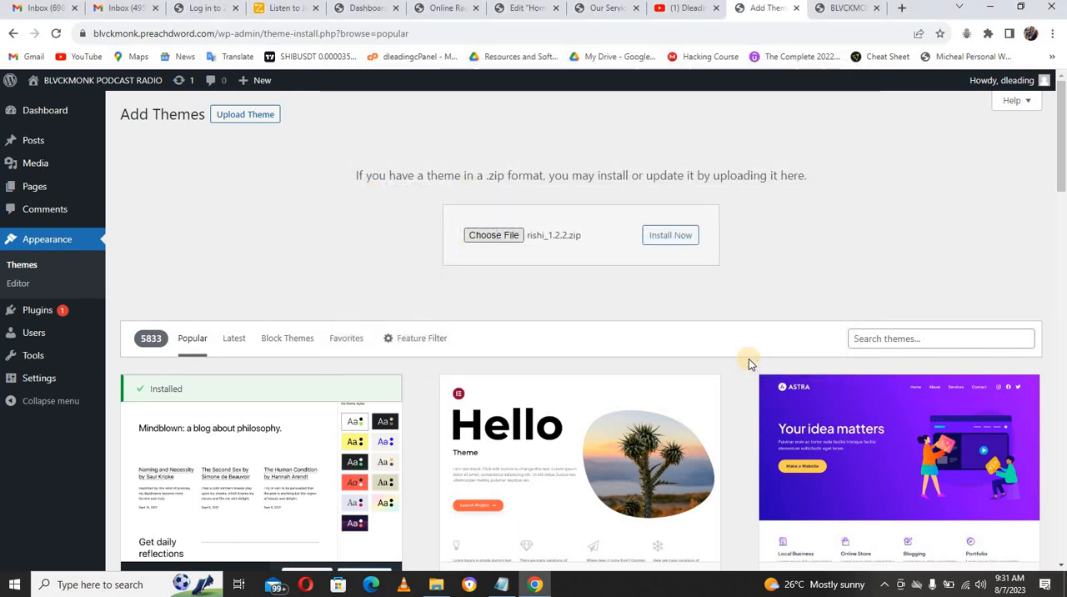
{"action": "left_click", "coordinate": [675, 237]}
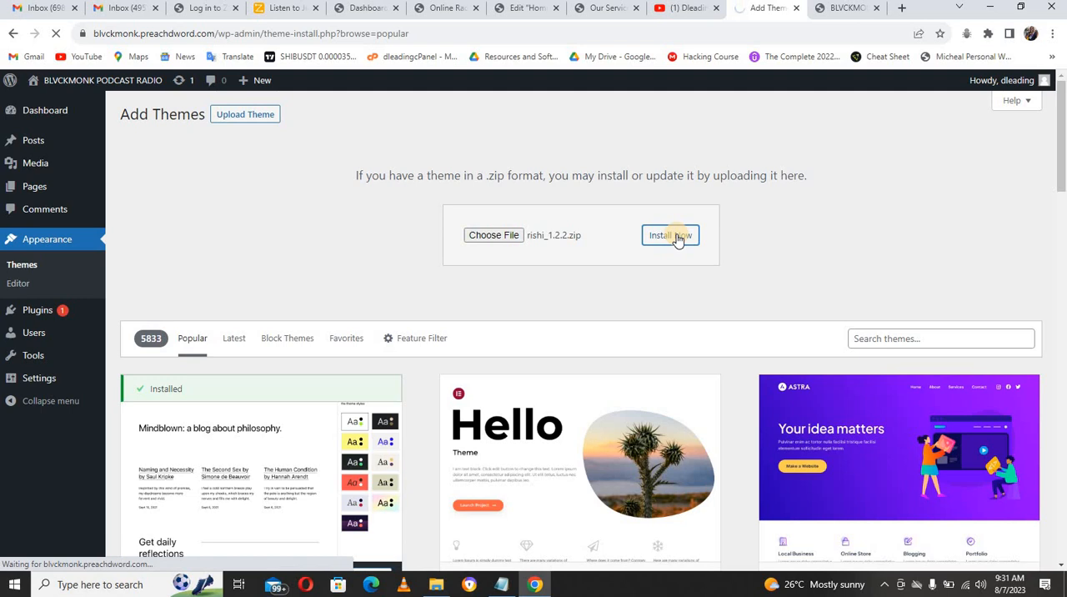
{"action": "left_click", "coordinate": [838, 10]}
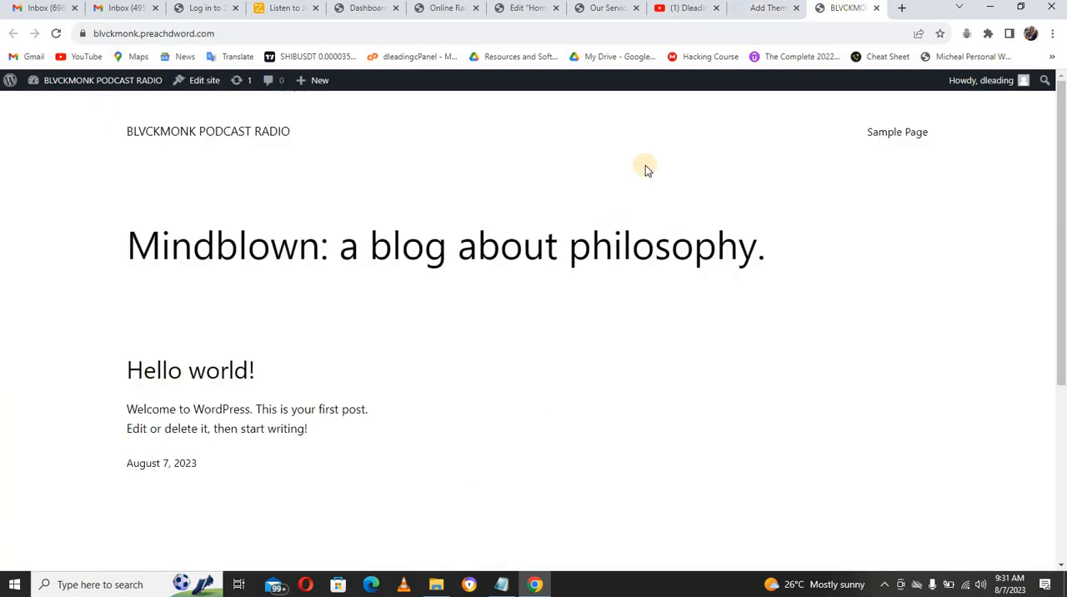
{"action": "left_click", "coordinate": [758, 9]}
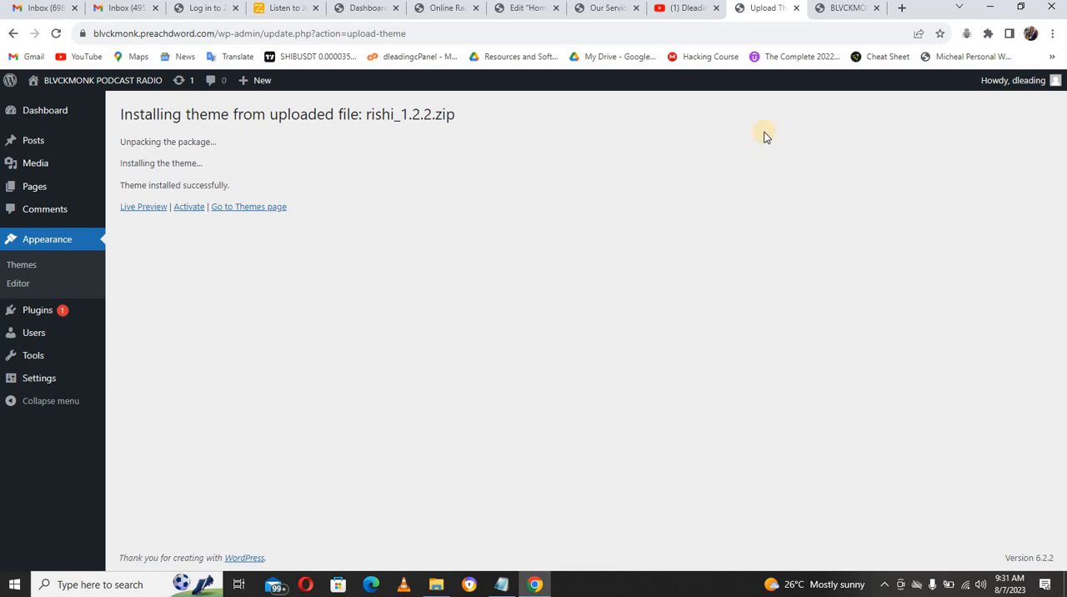
Step: Activate the Rishi theme and install its required Rishi Companion plugin
{"action": "left_click", "coordinate": [194, 207]}
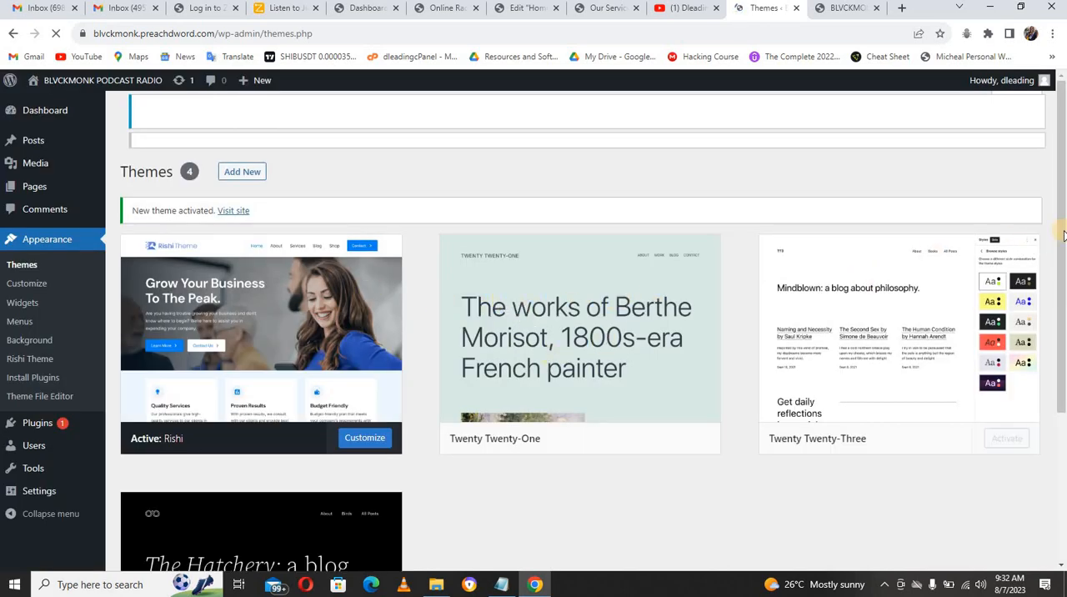
{"action": "scroll", "coordinate": [1062, 275], "scroll_direction": "down", "scroll_amount": 3}
{"action": "left_click_drag", "start_coordinate": [1065, 276], "coordinate": [1064, 158]}
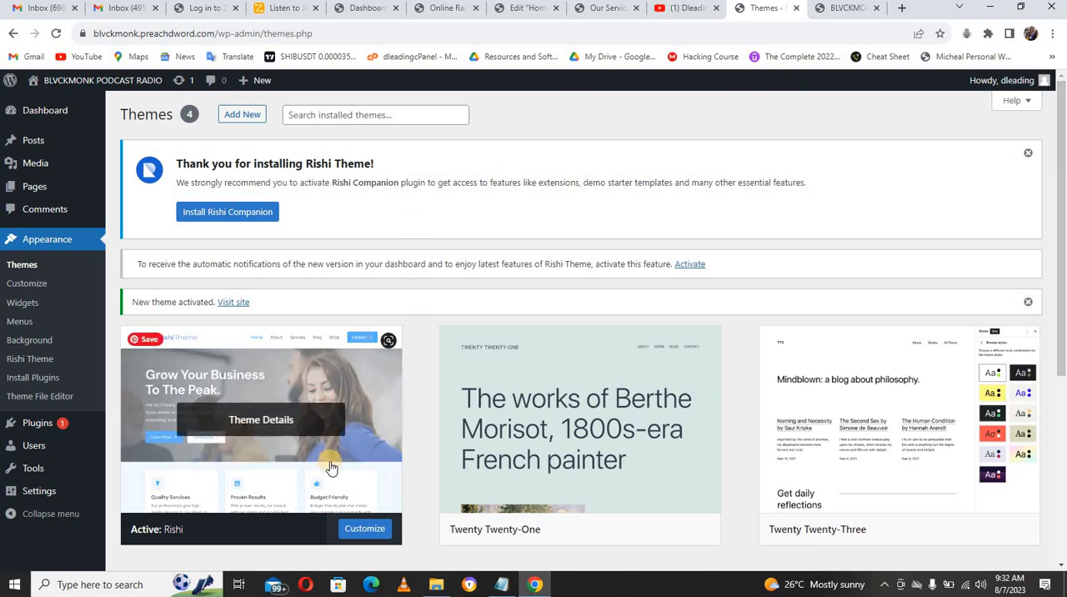
{"action": "left_click", "coordinate": [247, 215]}
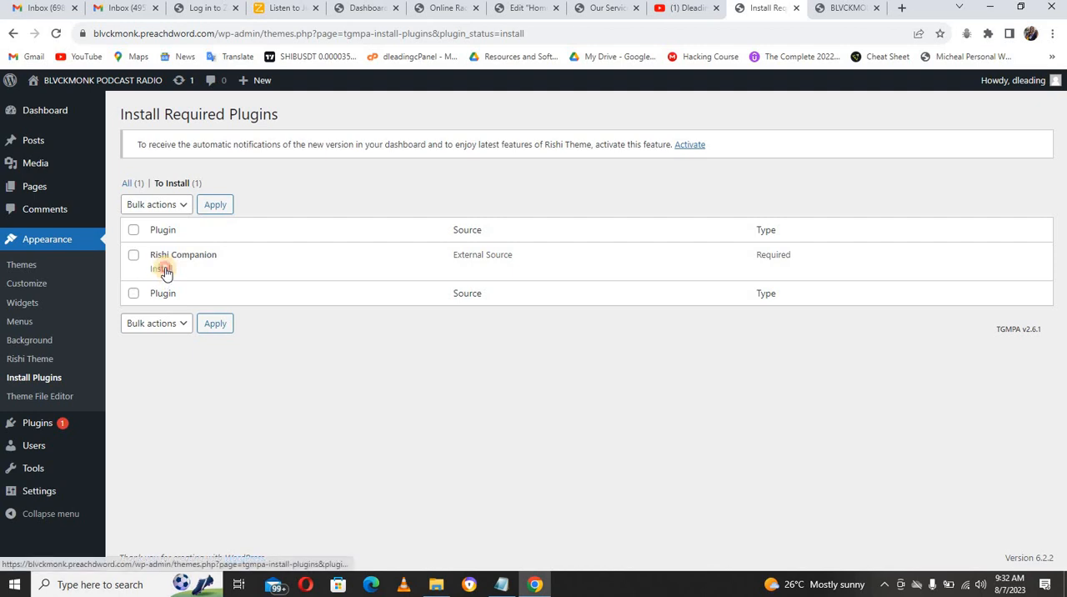
{"action": "left_click", "coordinate": [162, 271]}
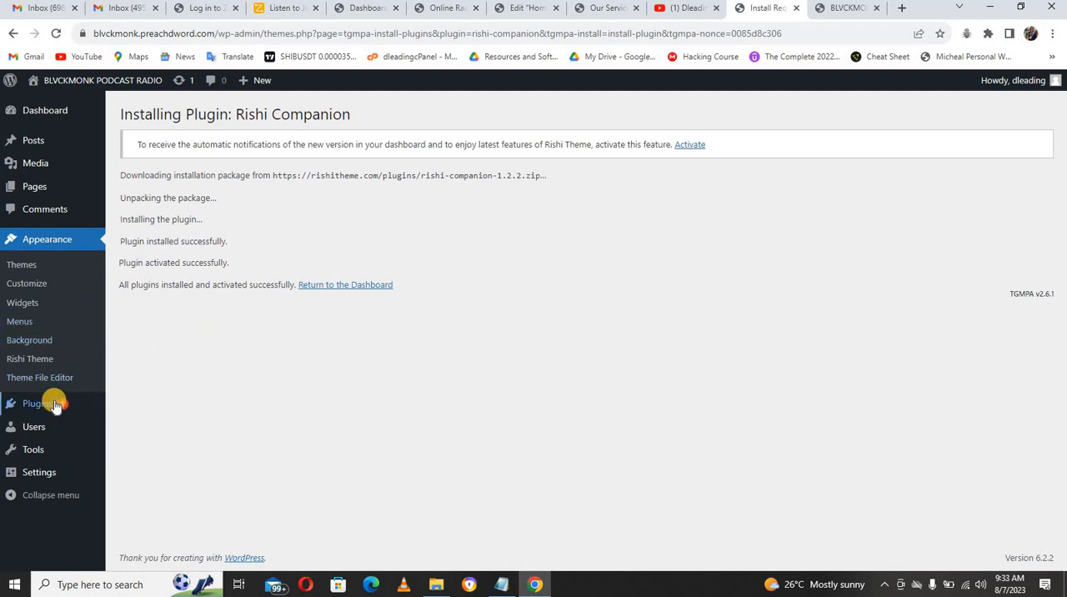
Step: Delete the Akismet Anti-Spam and Hello Dolly plugins together from the installed plugins
{"action": "mouse_move", "coordinate": [93, 401]}
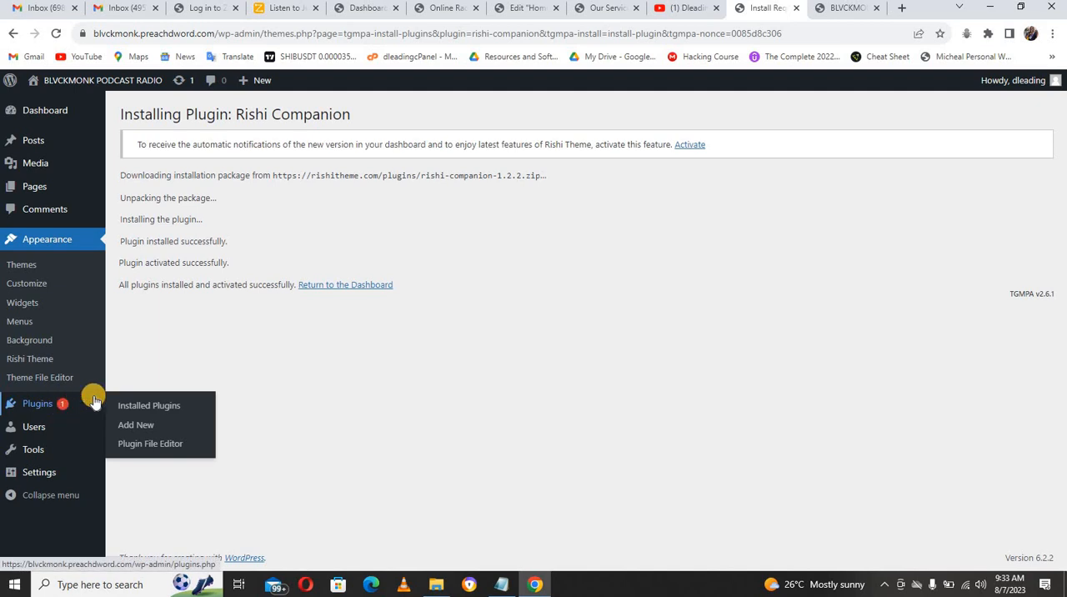
{"action": "left_click", "coordinate": [139, 407]}
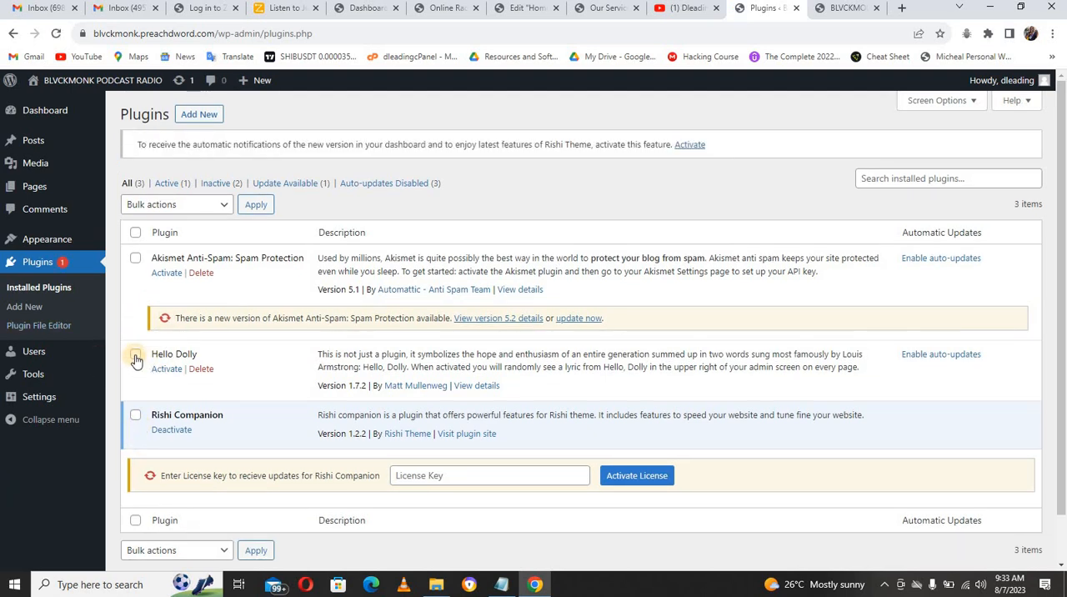
{"action": "left_click", "coordinate": [135, 355]}
{"action": "left_click", "coordinate": [135, 260]}
{"action": "left_click", "coordinate": [195, 208]}
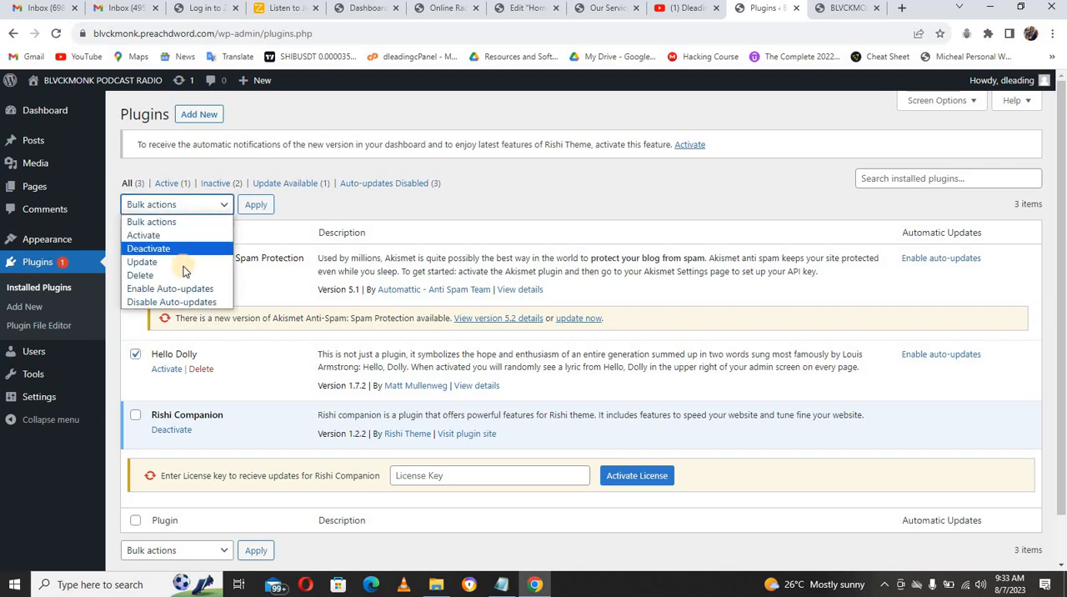
{"action": "left_click", "coordinate": [180, 275]}
{"action": "left_click", "coordinate": [255, 206]}
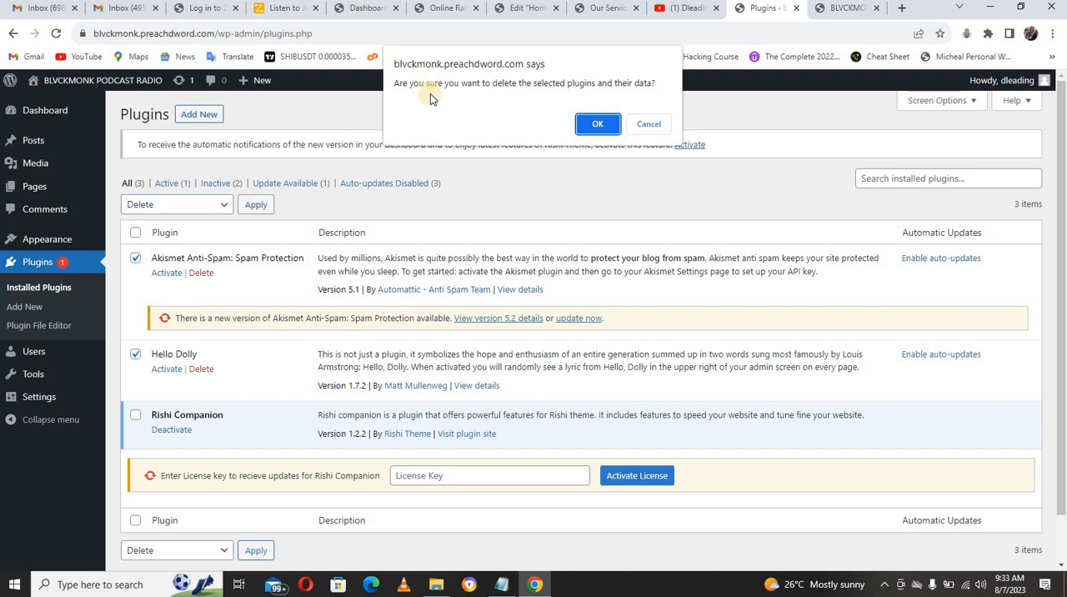
{"action": "left_click", "coordinate": [587, 124]}
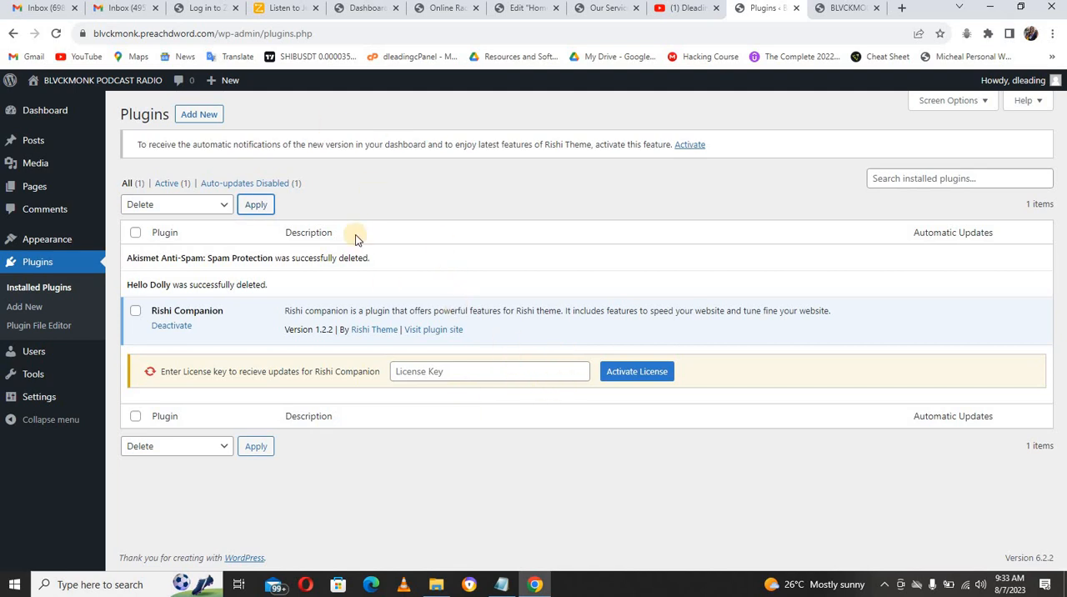
Step: Search the plugins available to add for ELEMENTOR and install Elementor Website Builder
{"action": "left_click", "coordinate": [205, 120]}
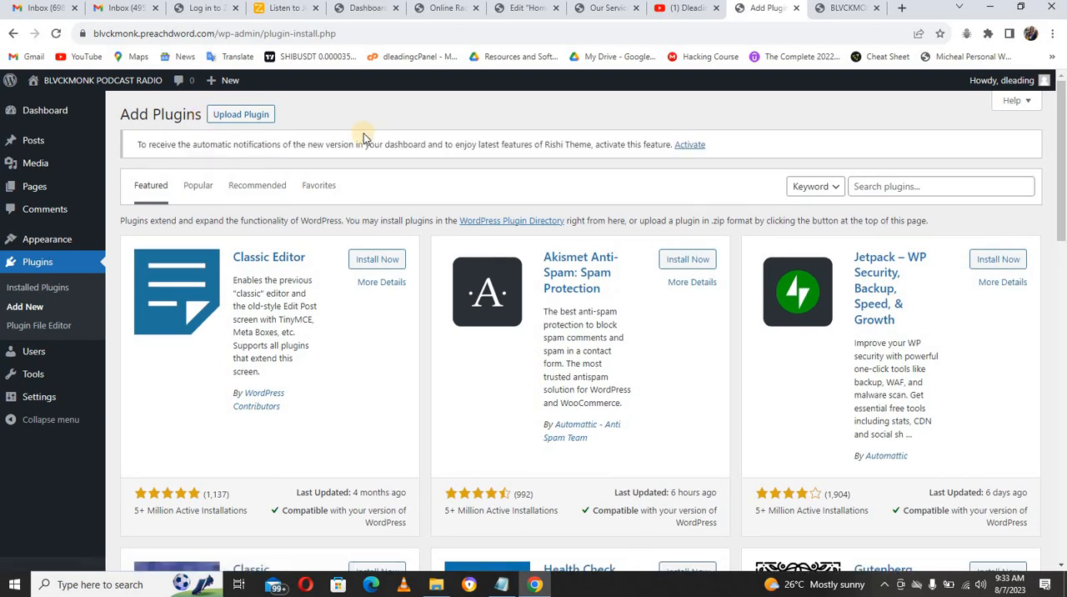
{"action": "left_click", "coordinate": [907, 186]}
{"action": "type", "text": "ELEMENTOR"}
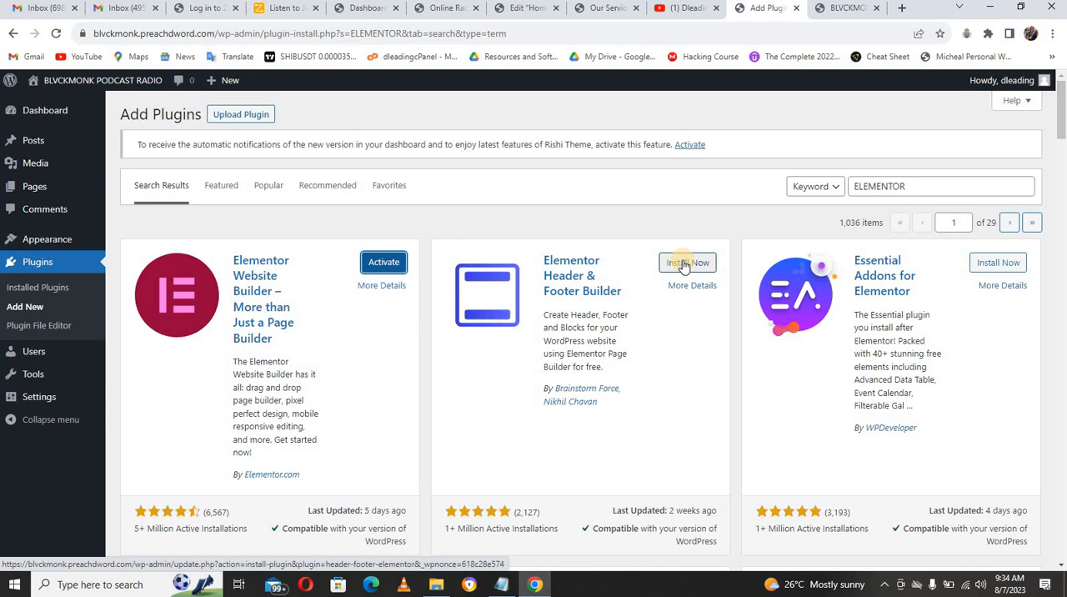
Step: Install the Elementor Header & Footer Builder plugin and look through the other Elementor add-ons listed
{"action": "left_click", "coordinate": [683, 263]}
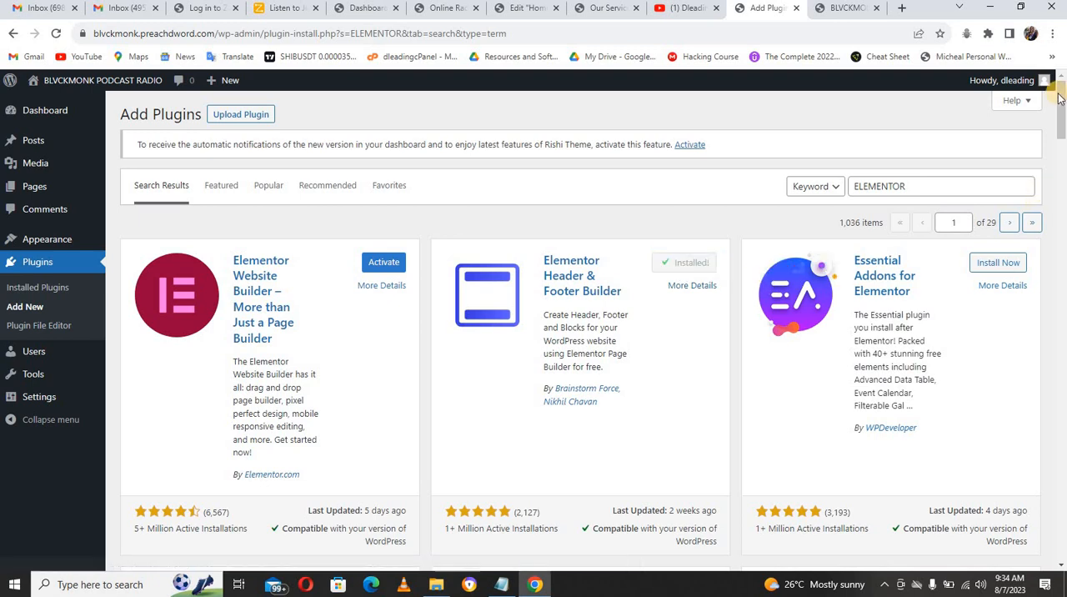
{"action": "left_click_drag", "start_coordinate": [1062, 106], "coordinate": [1061, 351]}
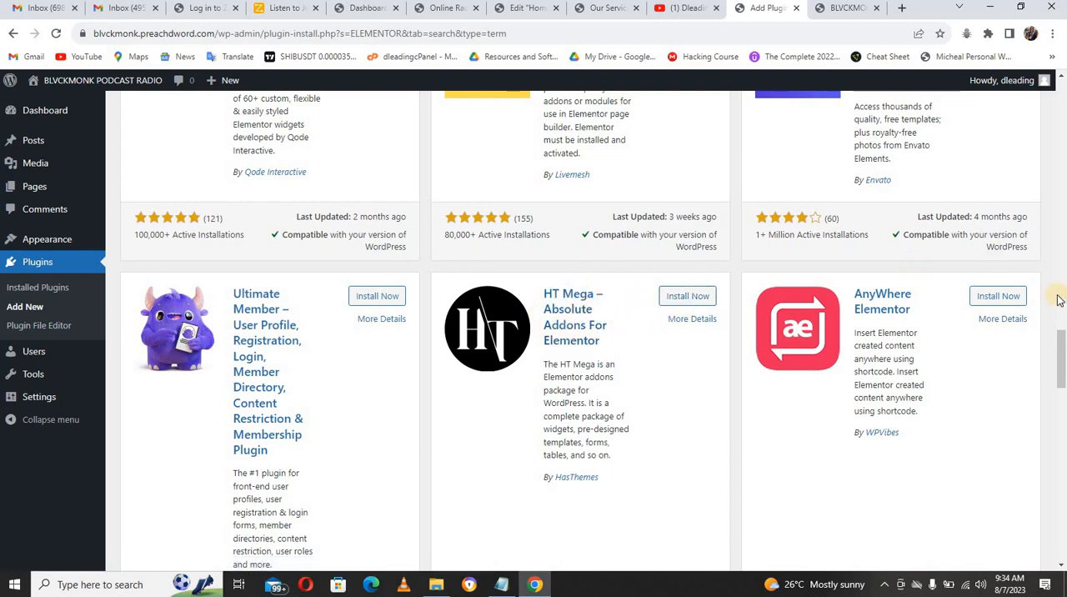
{"action": "left_click_drag", "start_coordinate": [1060, 338], "coordinate": [1060, 80]}
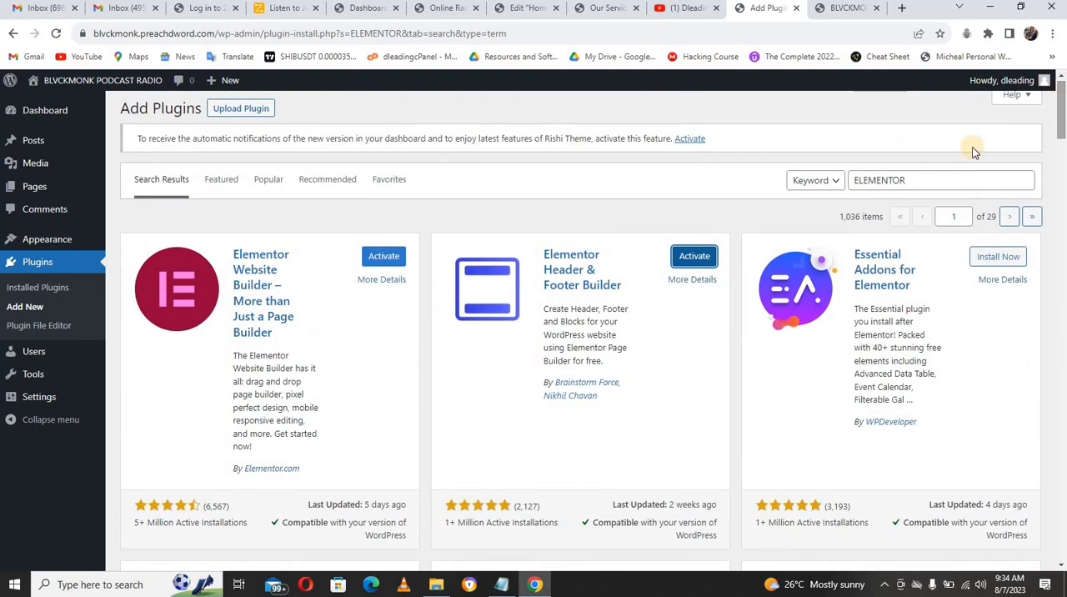
Step: Search the plugins available to add for HT mega and install HT Mega – Absolute Addons For Elementor
{"action": "double_click", "coordinate": [963, 174]}
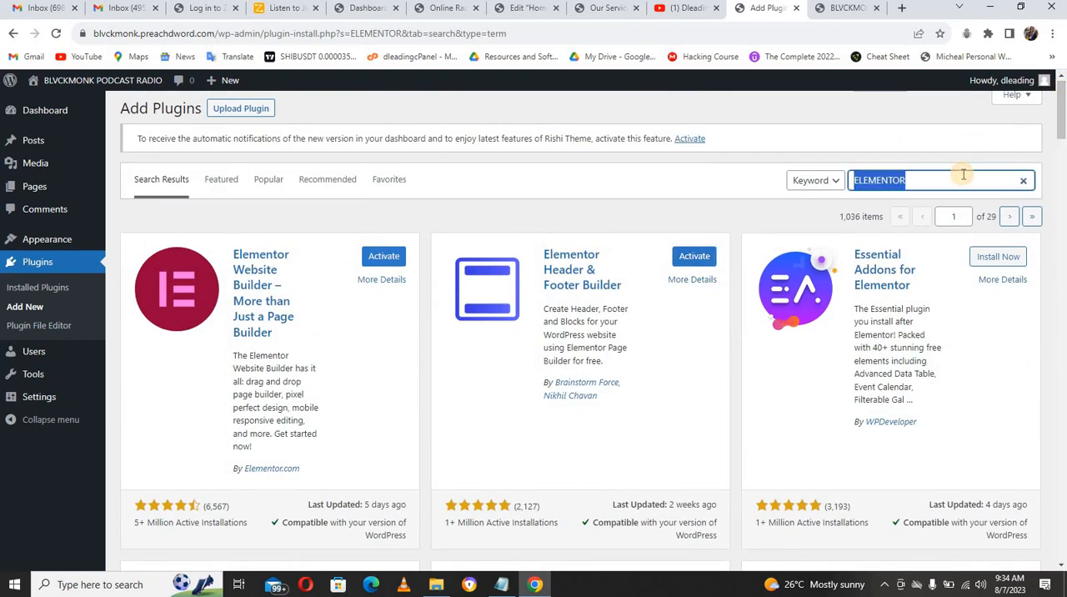
{"action": "type", "text": "HT m"}
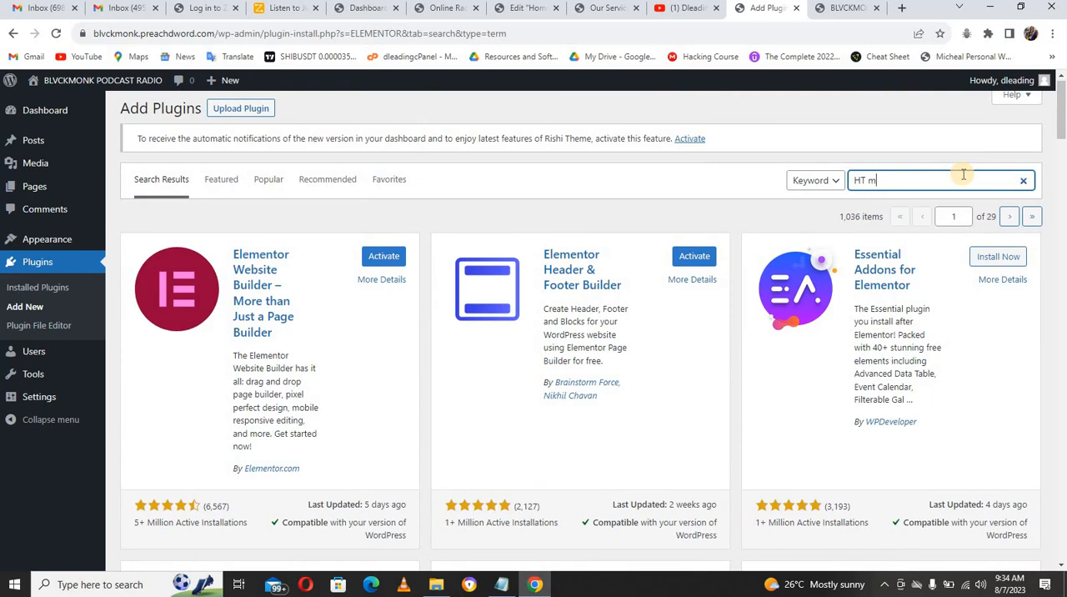
{"action": "type", "text": "eg"}
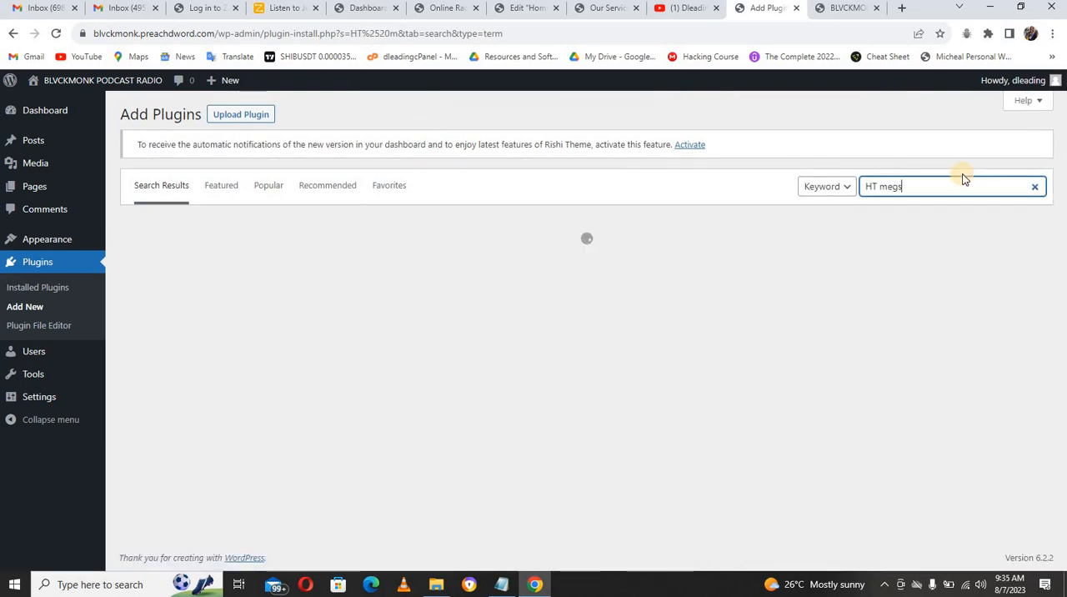
{"action": "type", "text": "s"}
{"action": "key", "text": "BackSpace"}
{"action": "type", "text": "a"}
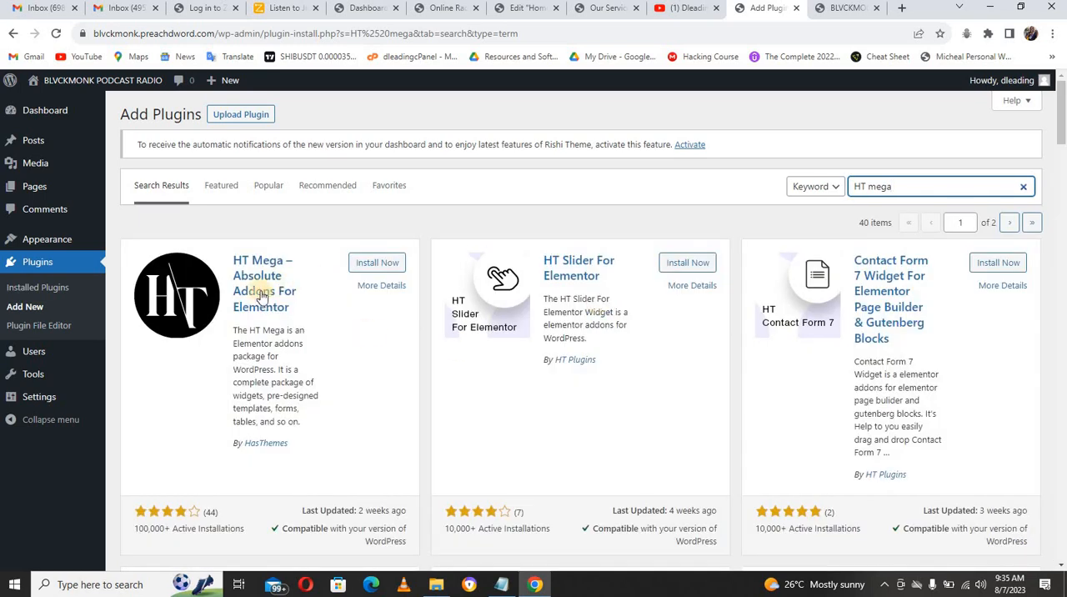
{"action": "left_click", "coordinate": [371, 263]}
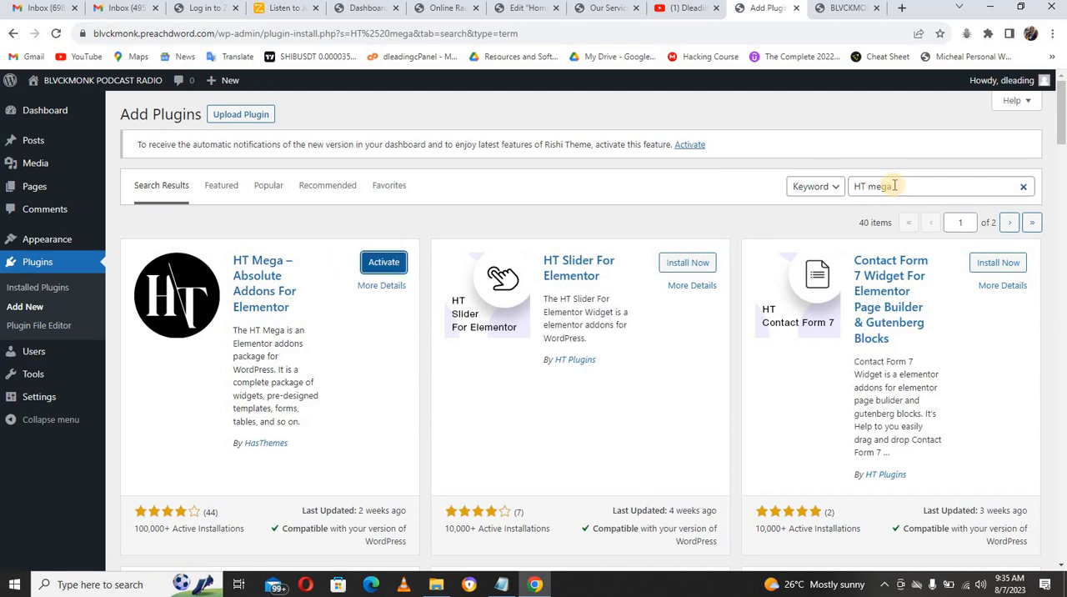
Step: Search the plugins available to add for classic widget and install Classic Widgets by WordPress Contributors
{"action": "triple_click", "coordinate": [894, 185]}
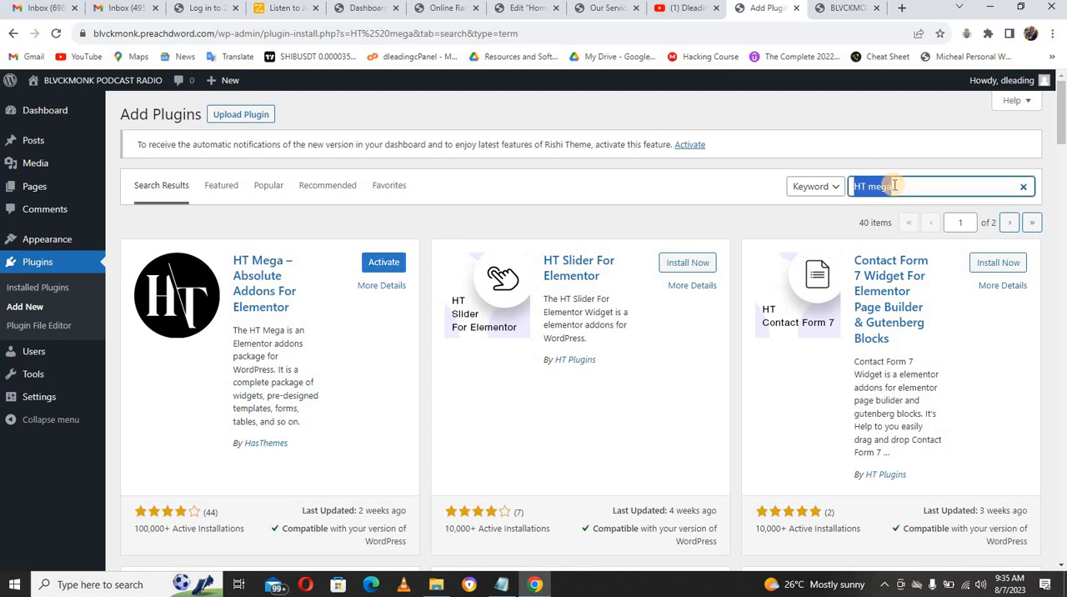
{"action": "type", "text": "classic widge"}
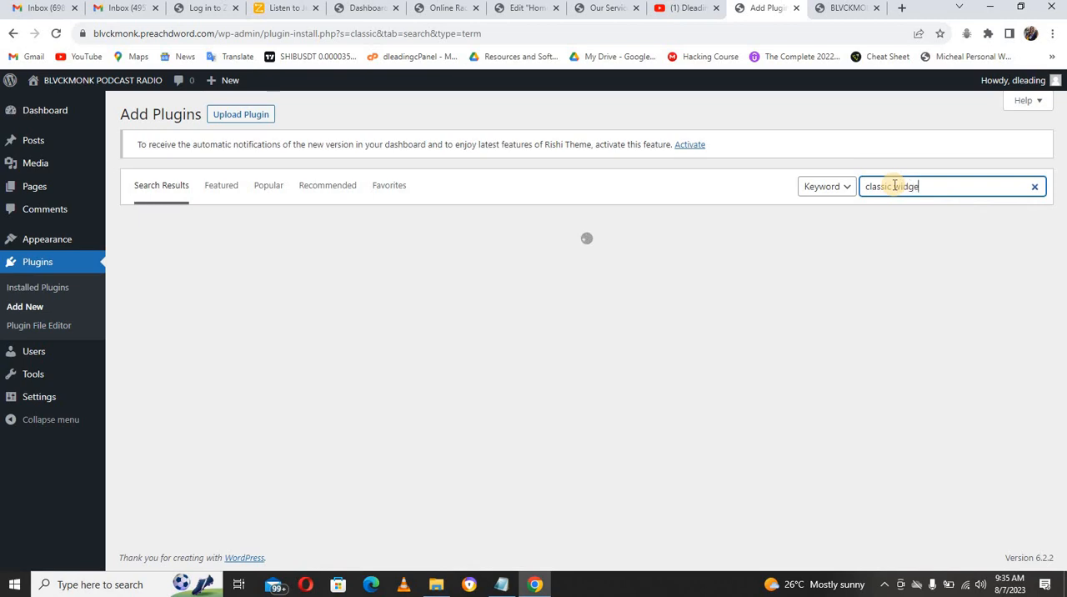
{"action": "type", "text": "t"}
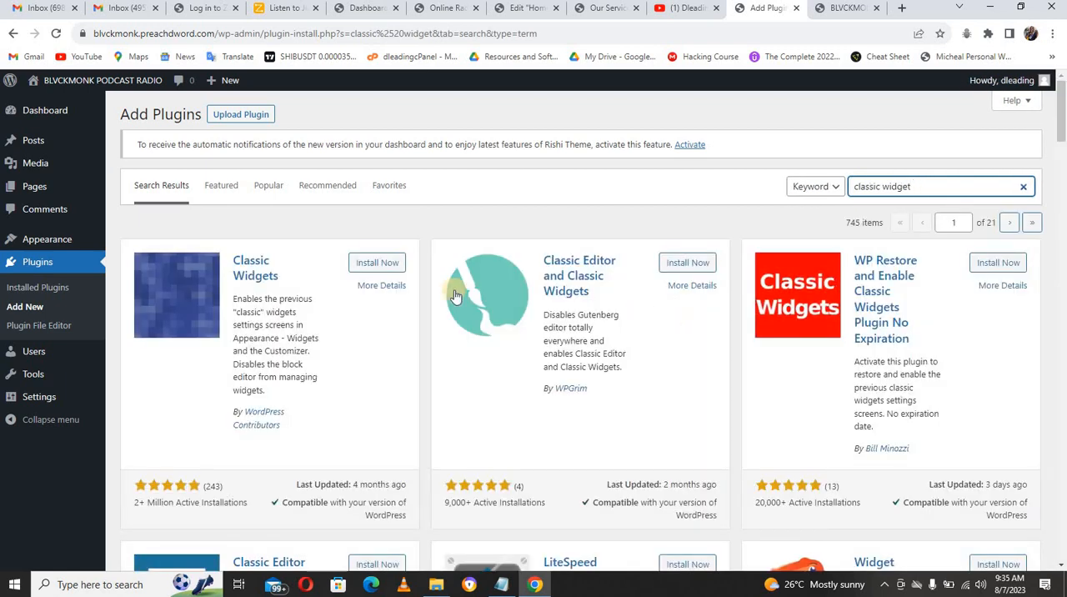
{"action": "left_click", "coordinate": [382, 263]}
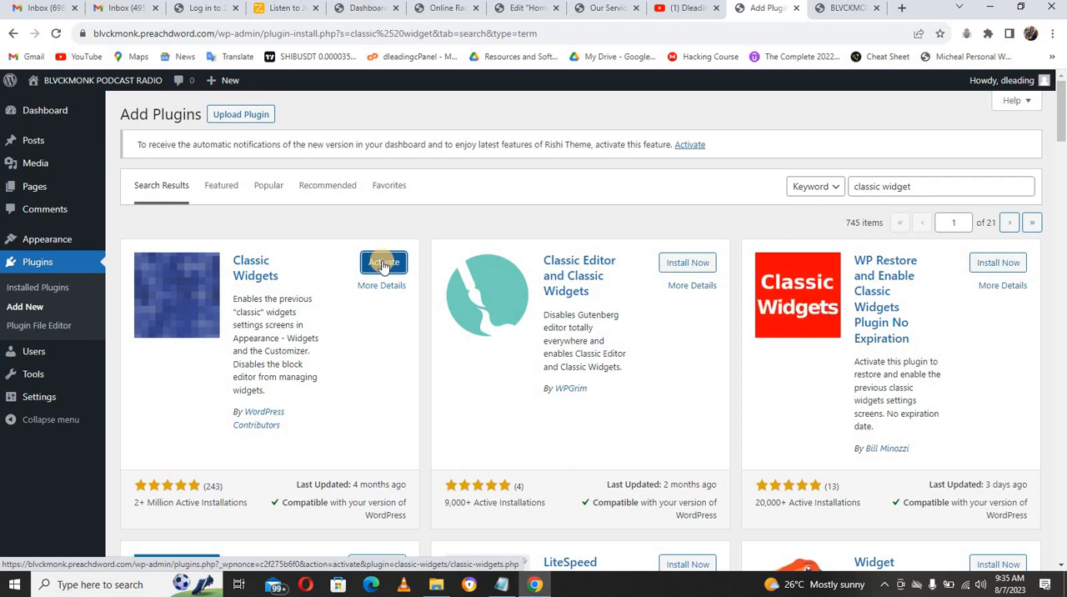
Step: Search the plugins available to add for Sina and install Sina Extension for Elementor
{"action": "triple_click", "coordinate": [867, 188]}
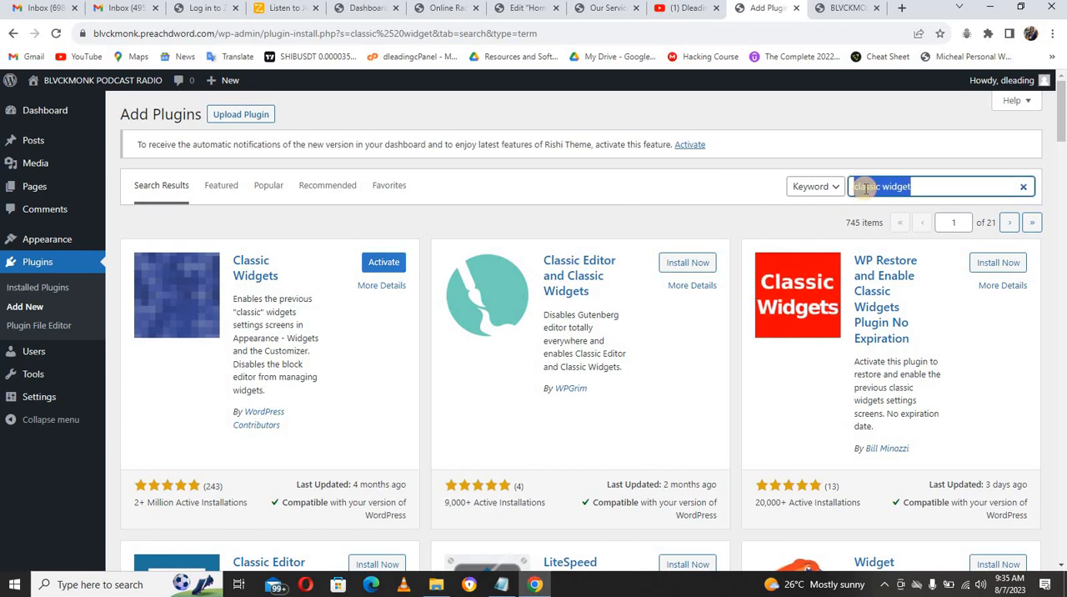
{"action": "type", "text": "S"}
{"action": "type", "text": "im"}
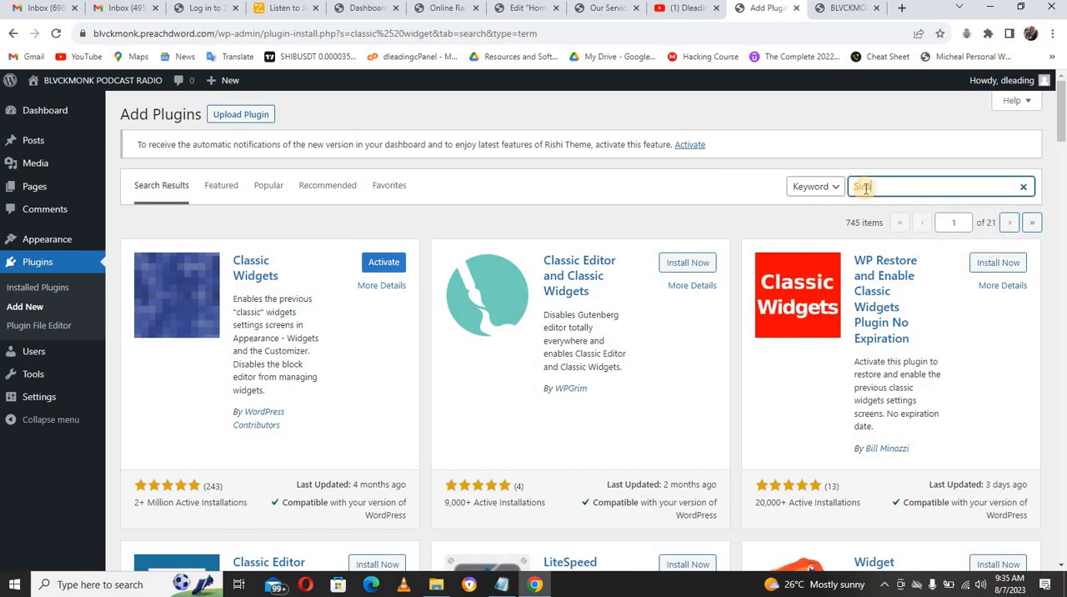
{"action": "type", "text": " extention"}
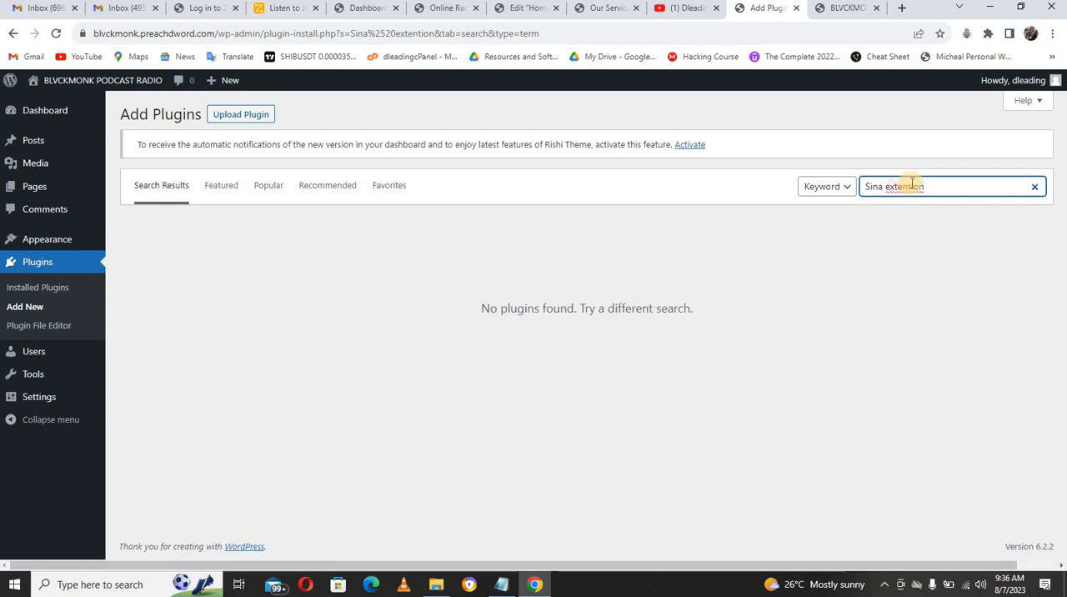
{"action": "double_click", "coordinate": [907, 187]}
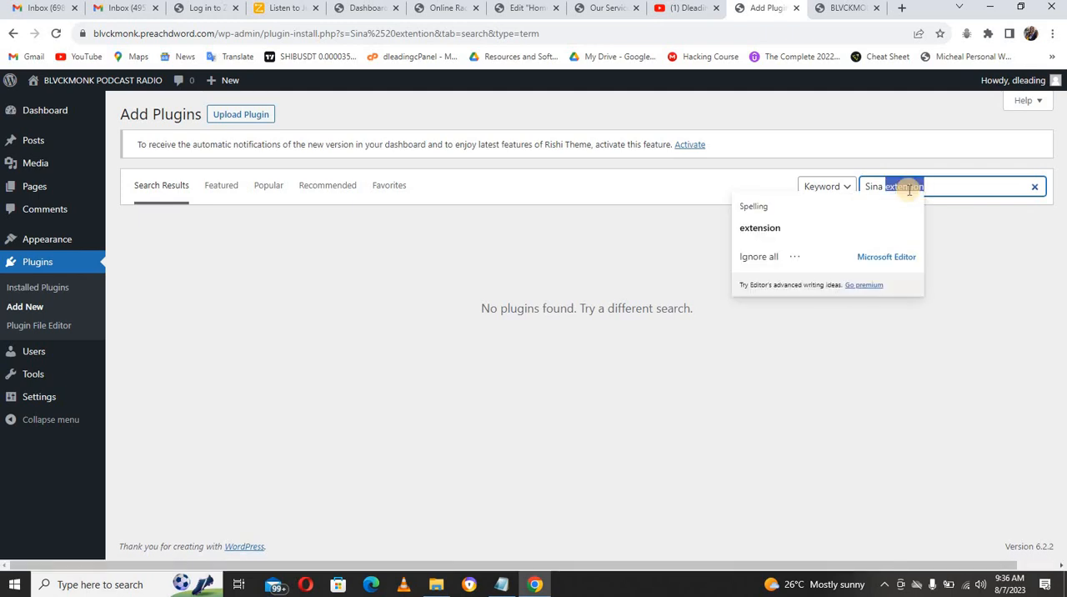
{"action": "key", "text": "BackSpace"}
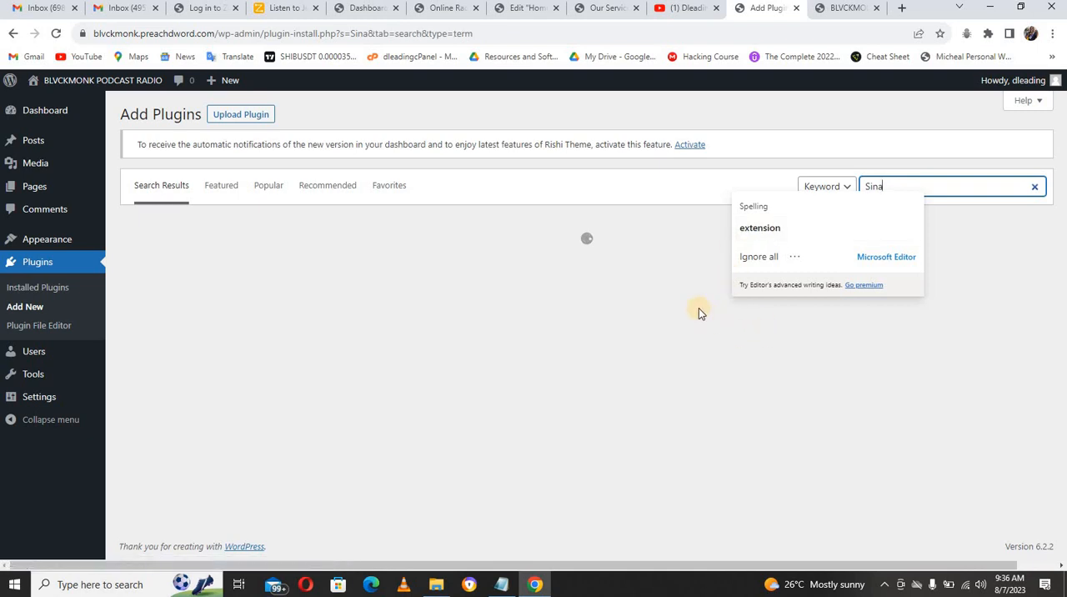
{"action": "left_click", "coordinate": [675, 196]}
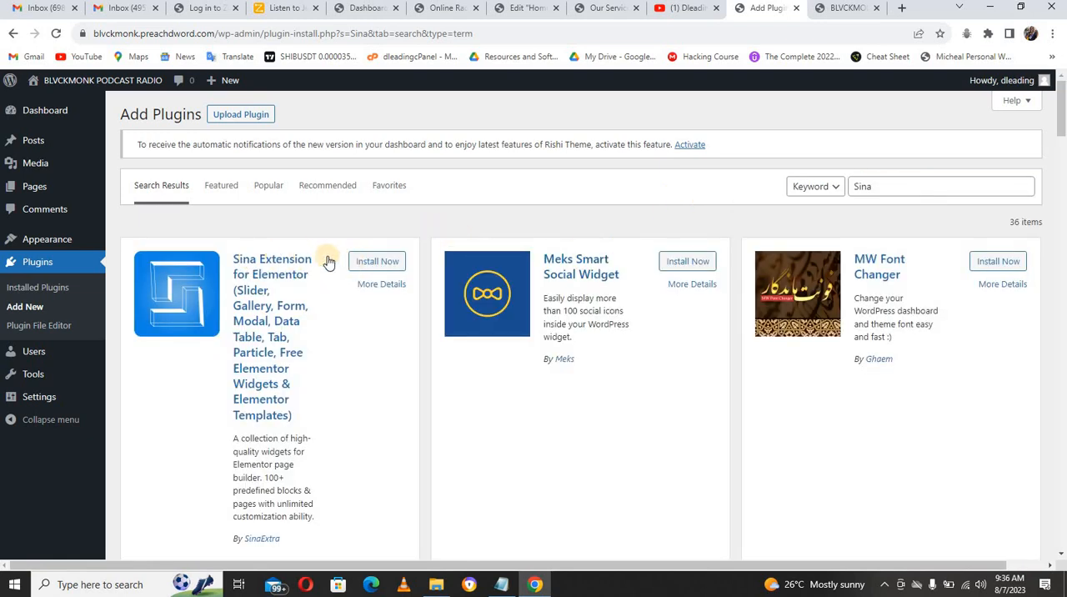
{"action": "left_click", "coordinate": [373, 263]}
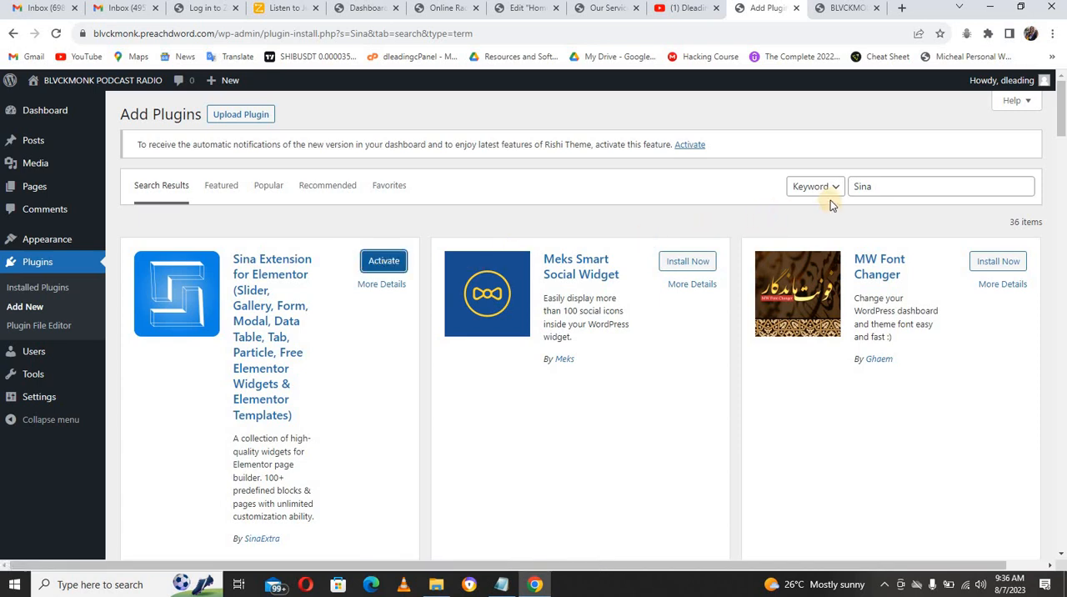
Step: Search the plugins available to add for wp form and install Contact Form by WPForms
{"action": "double_click", "coordinate": [860, 186]}
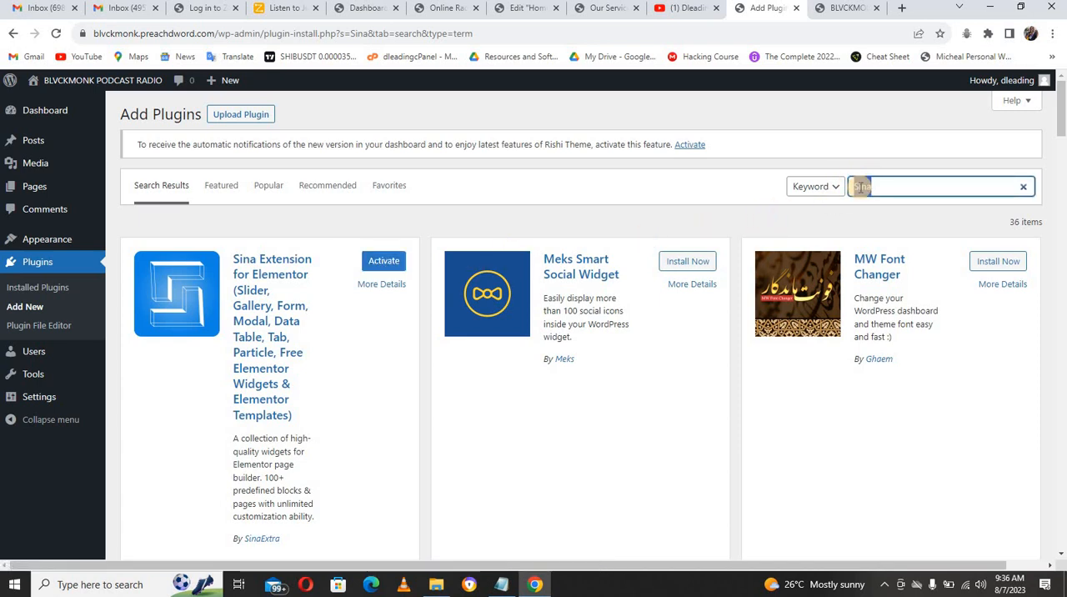
{"action": "type", "text": "wp form"}
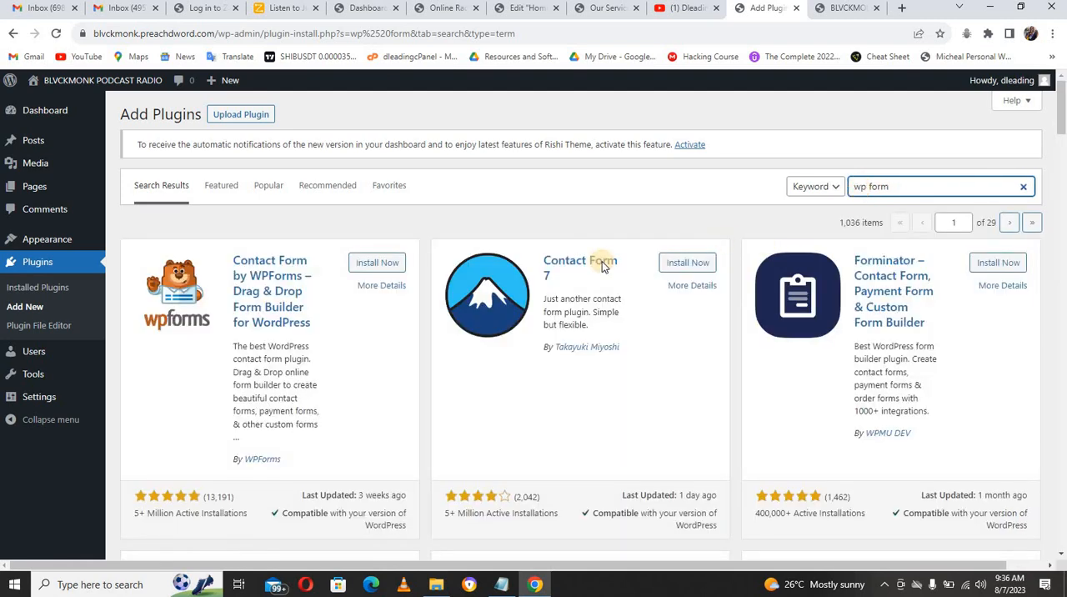
{"action": "left_click", "coordinate": [384, 263]}
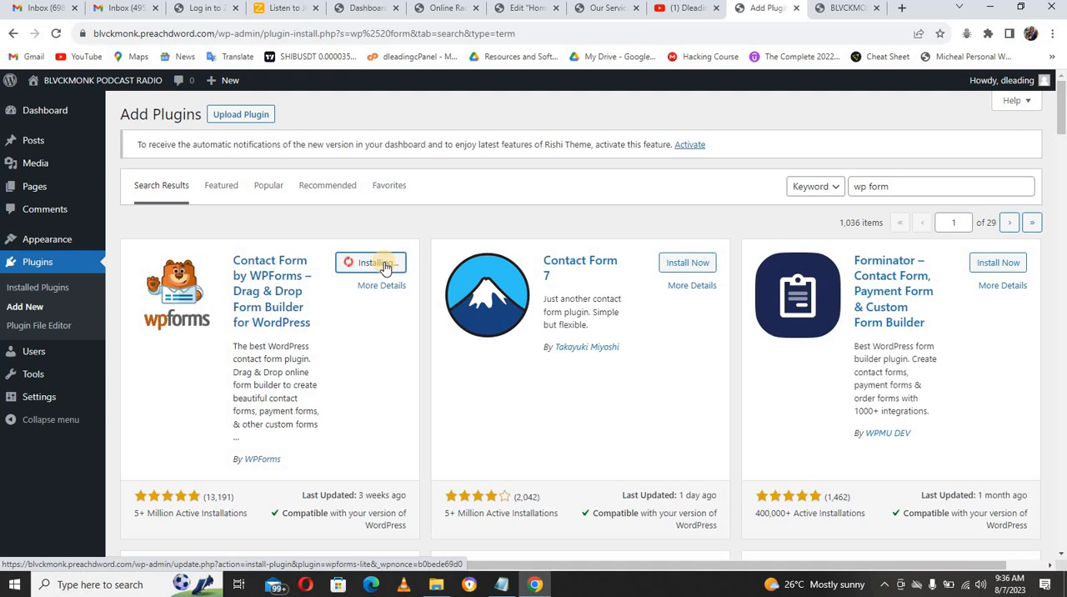
Step: Search the plugins available to add for Wp radio and install WP Radio – Worldwide Online Radio Stations Directory
{"action": "triple_click", "coordinate": [878, 187]}
{"action": "type", "text": "W"}
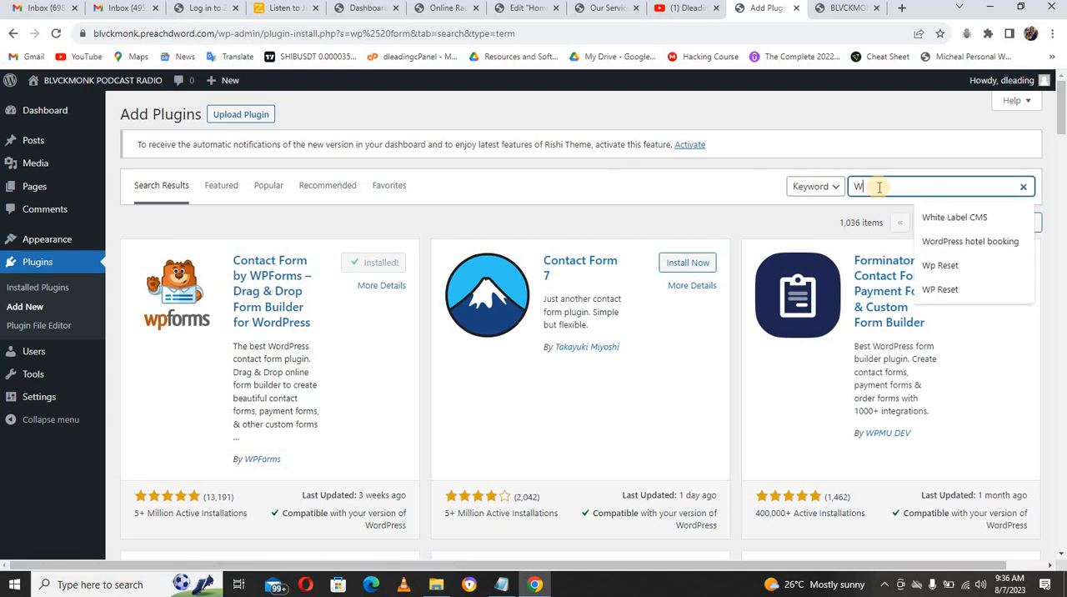
{"action": "type", "text": "p radi"}
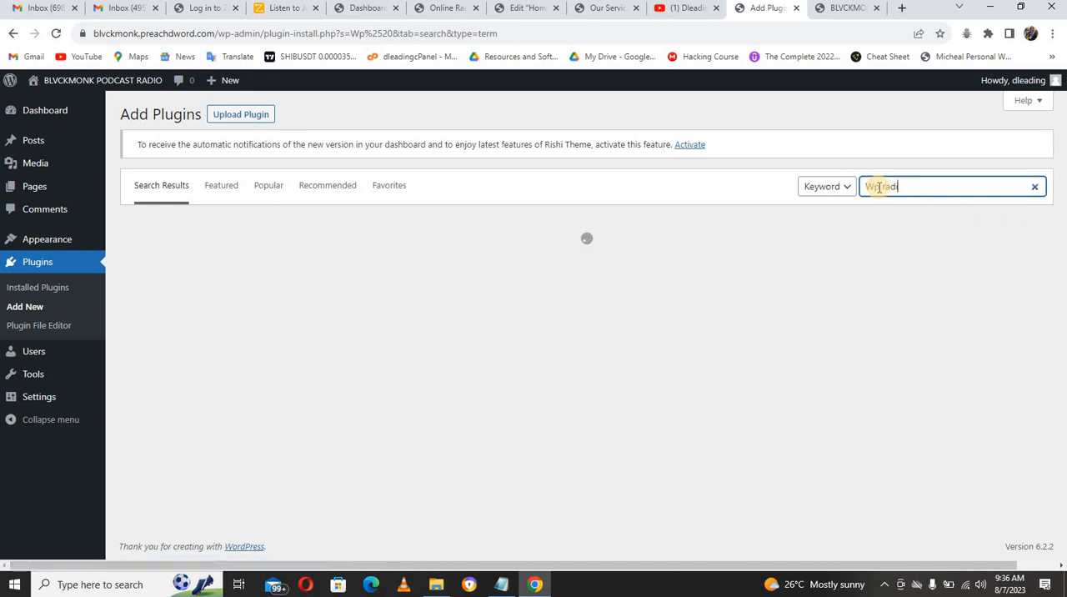
{"action": "type", "text": "o"}
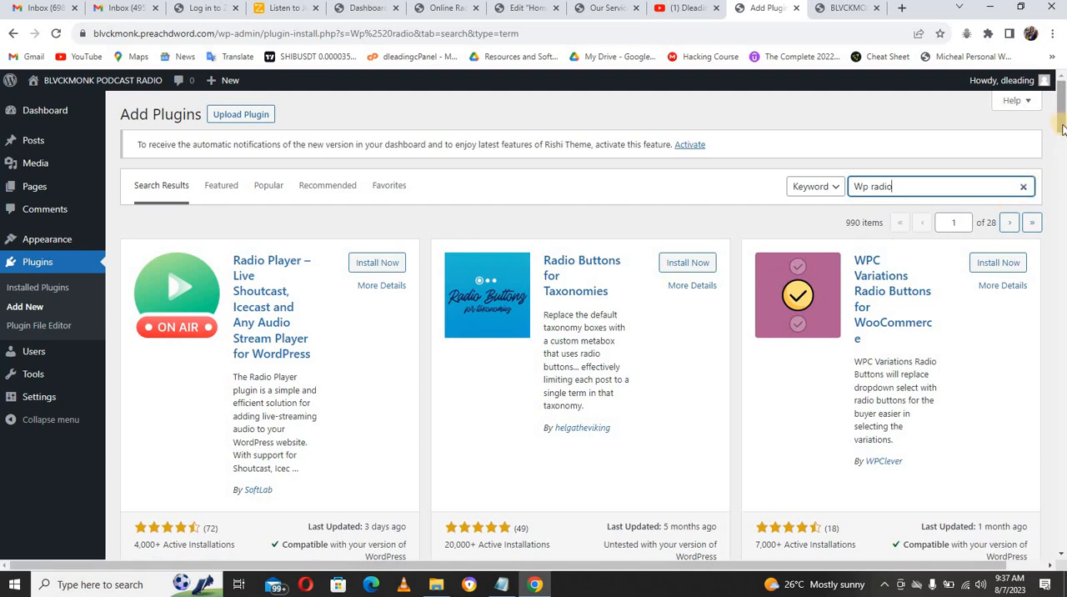
{"action": "left_click_drag", "start_coordinate": [1062, 127], "coordinate": [1062, 169]}
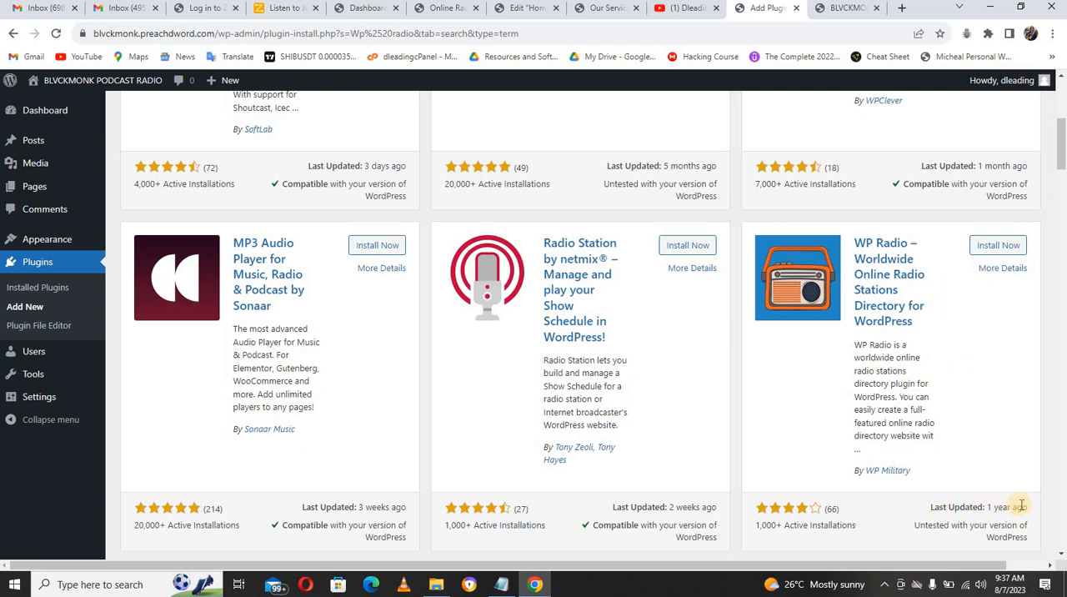
{"action": "left_click", "coordinate": [990, 248]}
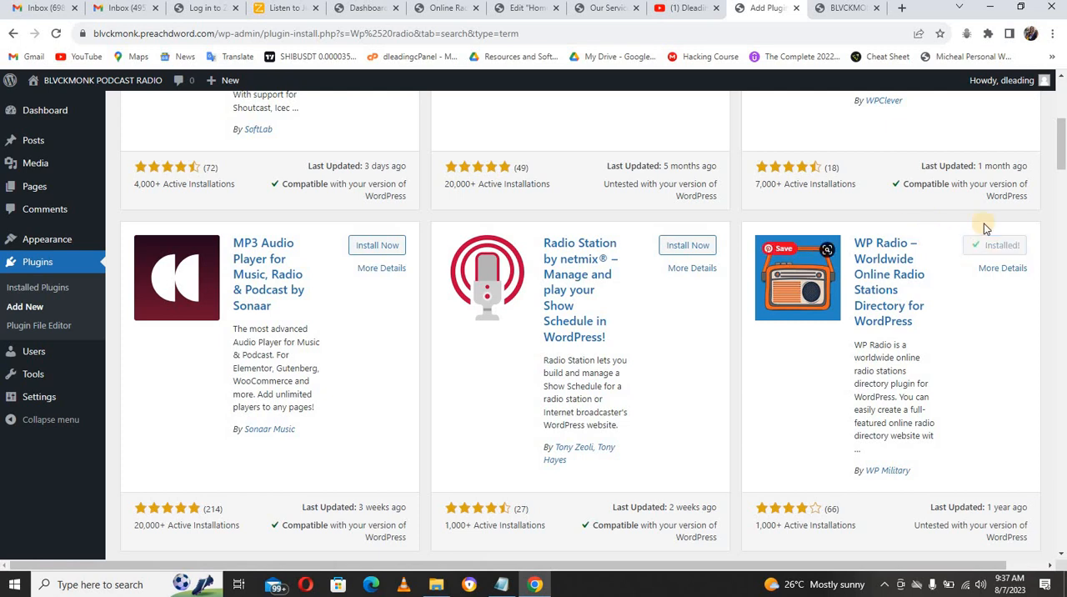
Step: Activate all installed plugins except Rishi Companion in one bulk action
{"action": "scroll", "coordinate": [1058, 167], "scroll_direction": "up", "scroll_amount": 5}
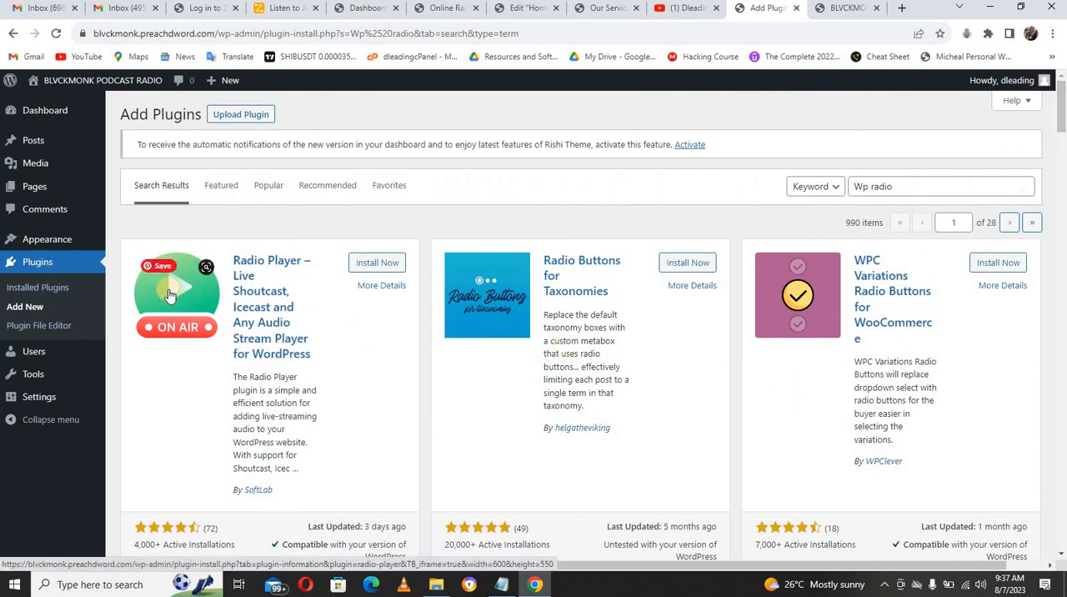
{"action": "left_click", "coordinate": [53, 288]}
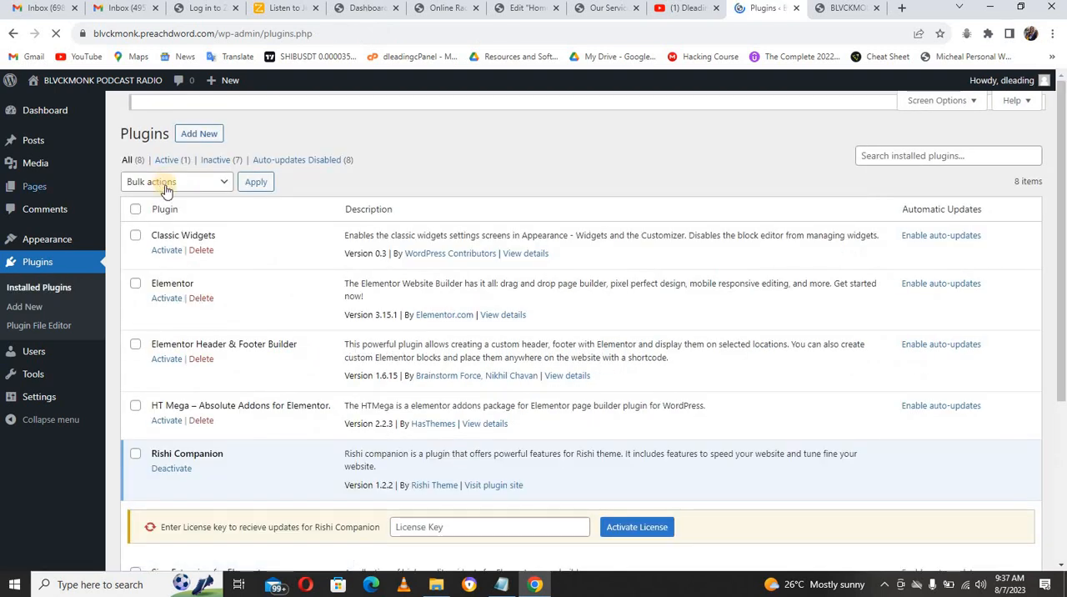
{"action": "left_click", "coordinate": [135, 220]}
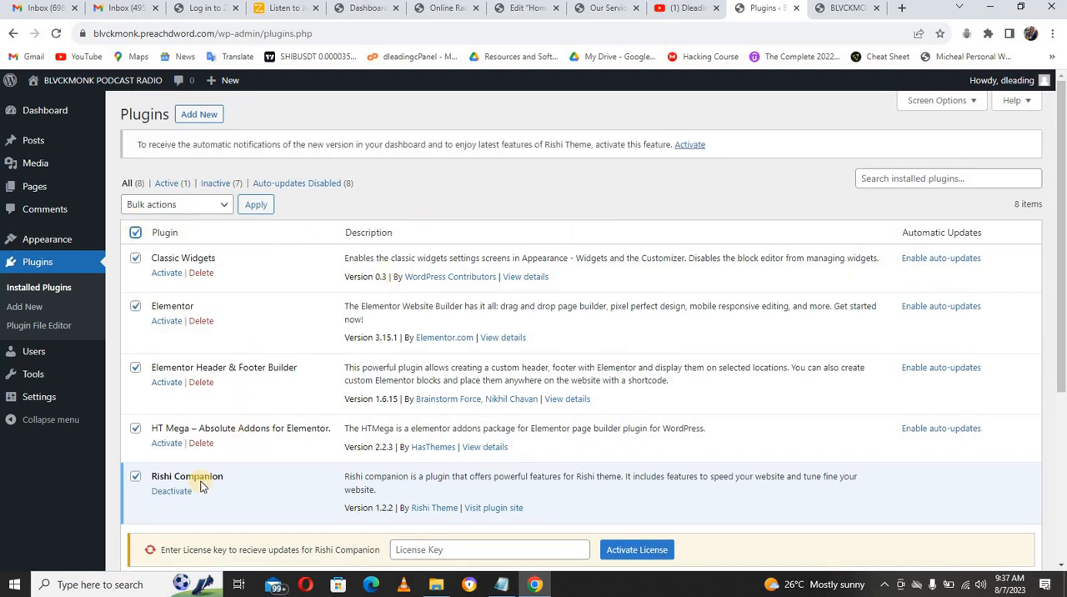
{"action": "left_click", "coordinate": [138, 476]}
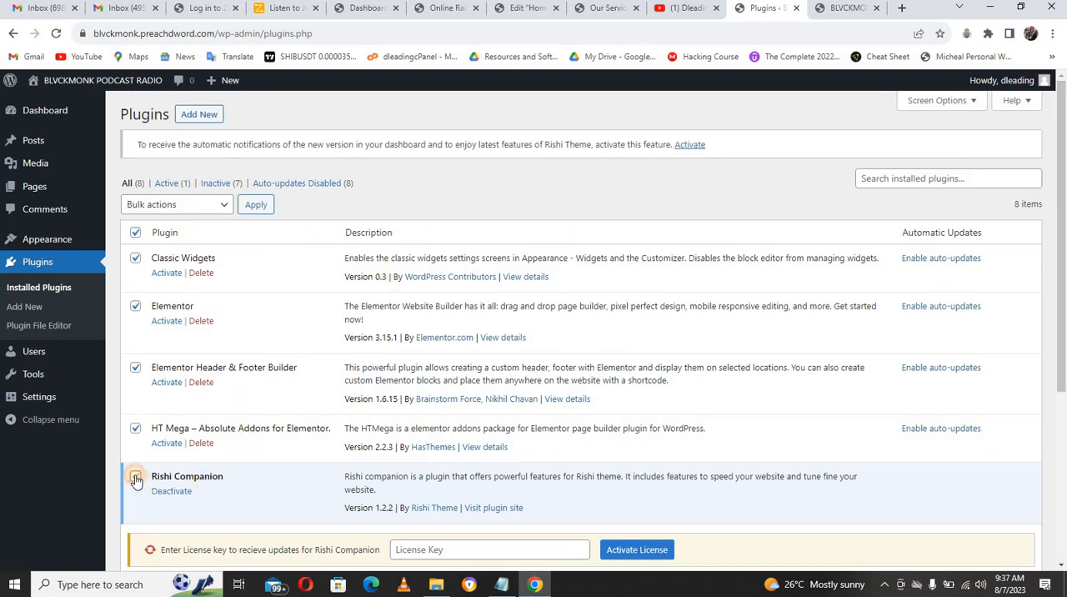
{"action": "left_click", "coordinate": [212, 204]}
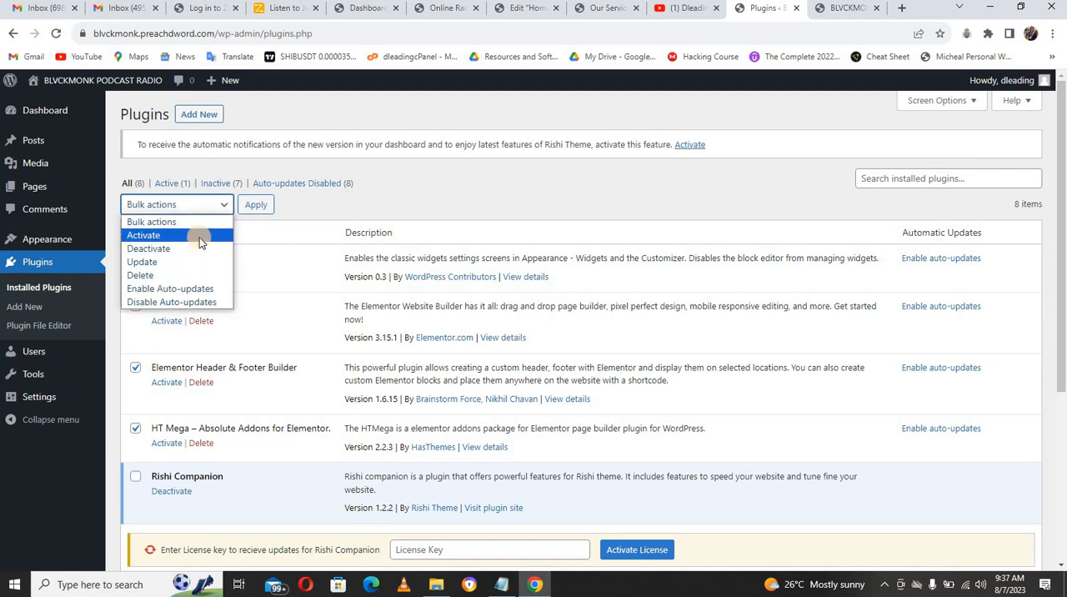
{"action": "left_click", "coordinate": [199, 237]}
{"action": "left_click", "coordinate": [254, 205]}
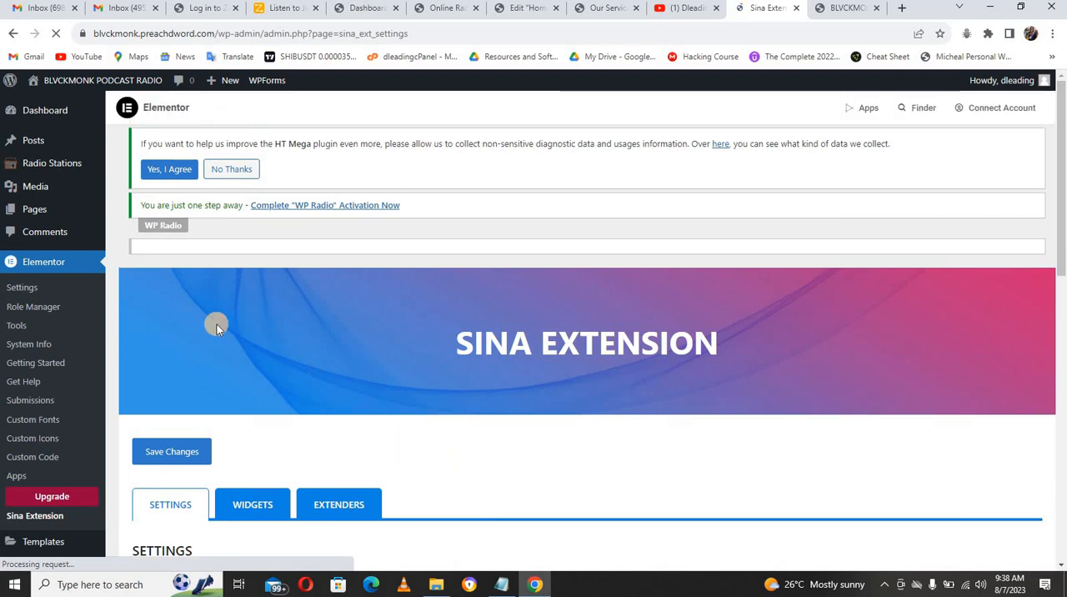
Step: Open the dashboard home of the BLVCKMONK site, and check the demo site's Our Service page before returning to it
{"action": "left_click", "coordinate": [40, 113]}
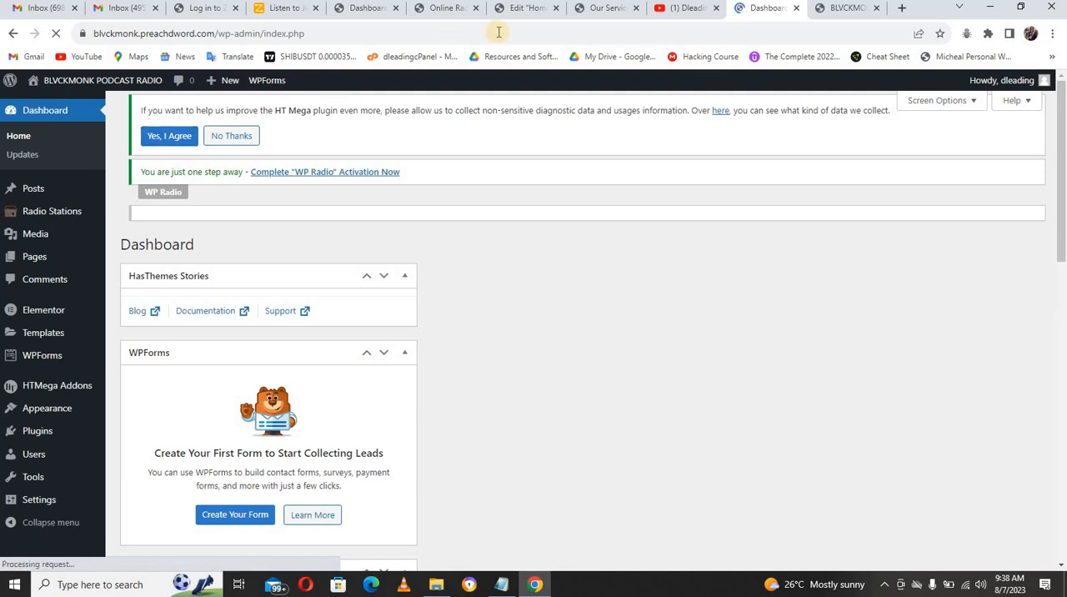
{"action": "left_click", "coordinate": [579, 9]}
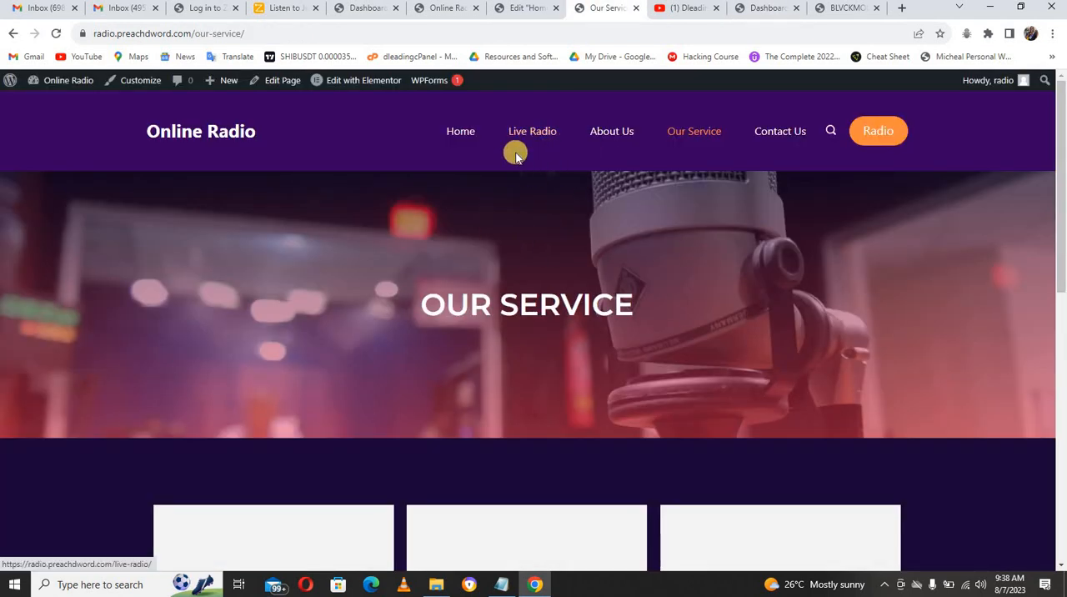
{"action": "left_click", "coordinate": [756, 8]}
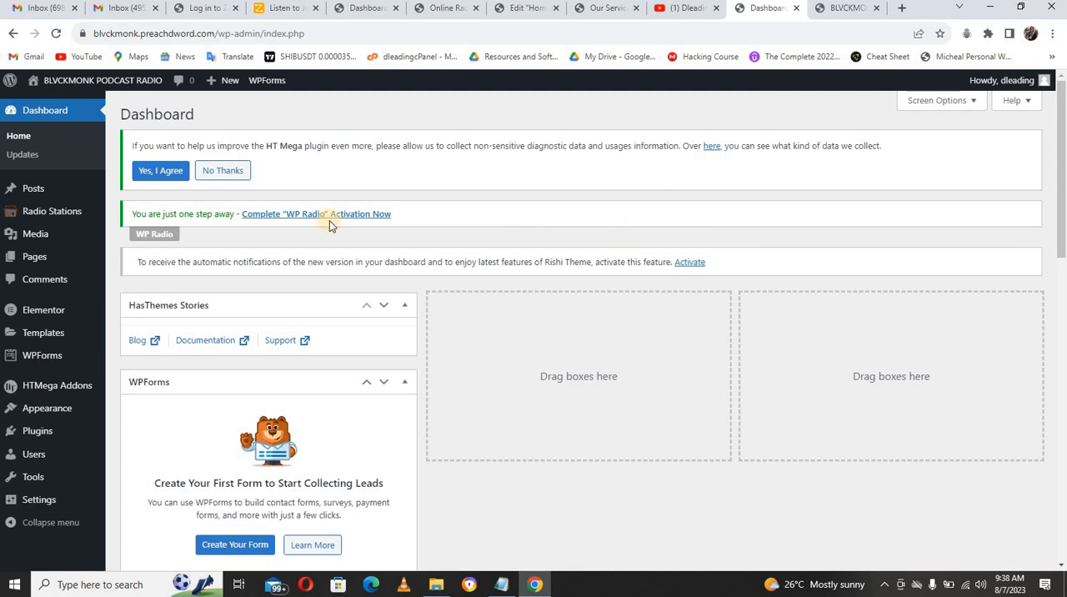
Step: Open the list of all pages and move Sample Page to the trash
{"action": "mouse_move", "coordinate": [49, 258]}
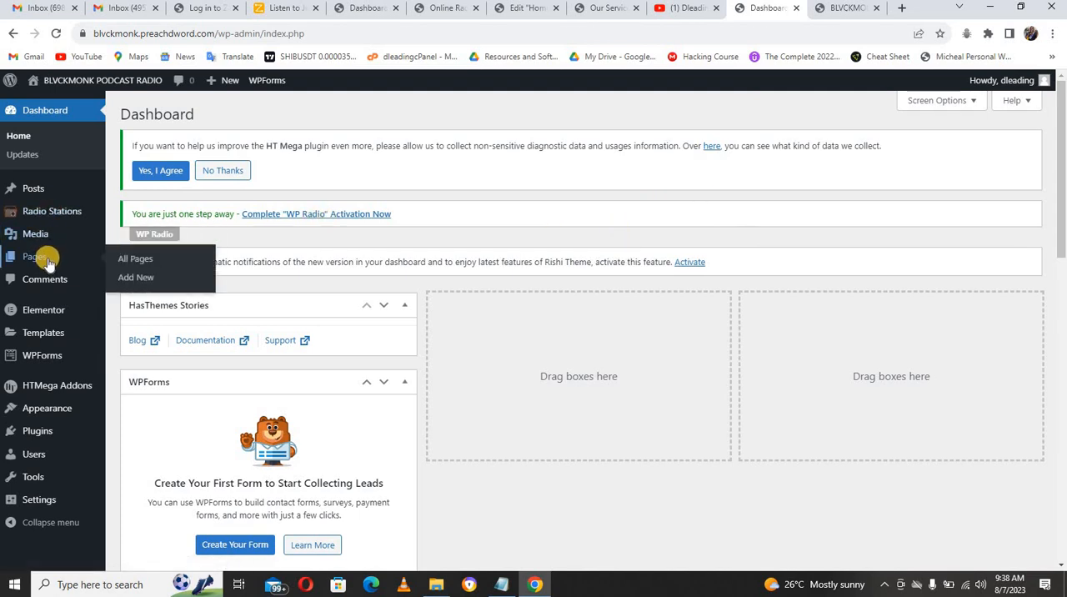
{"action": "left_click", "coordinate": [125, 260]}
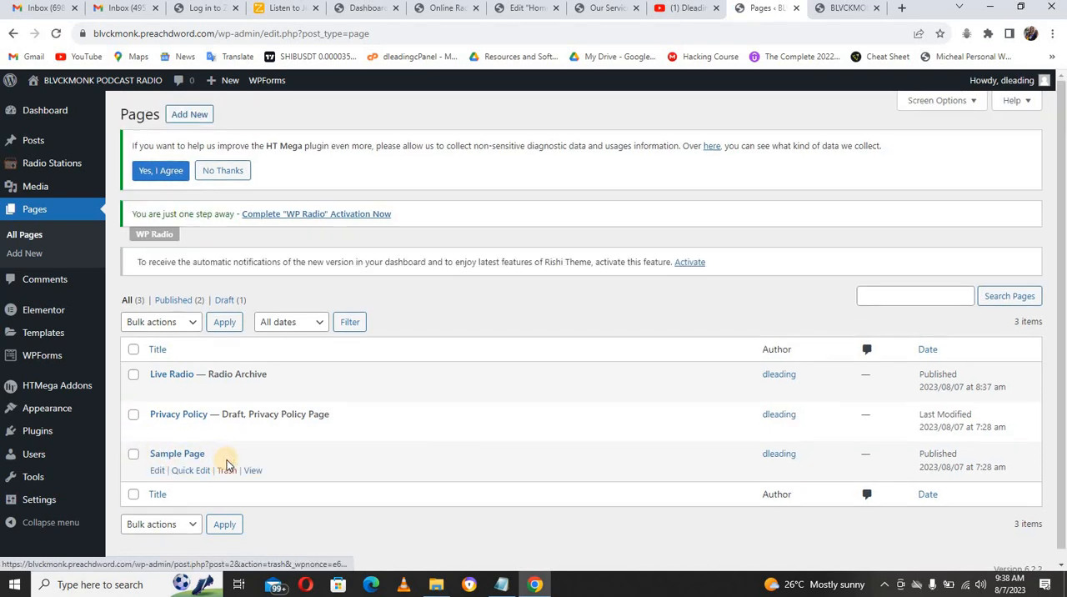
{"action": "left_click", "coordinate": [226, 470]}
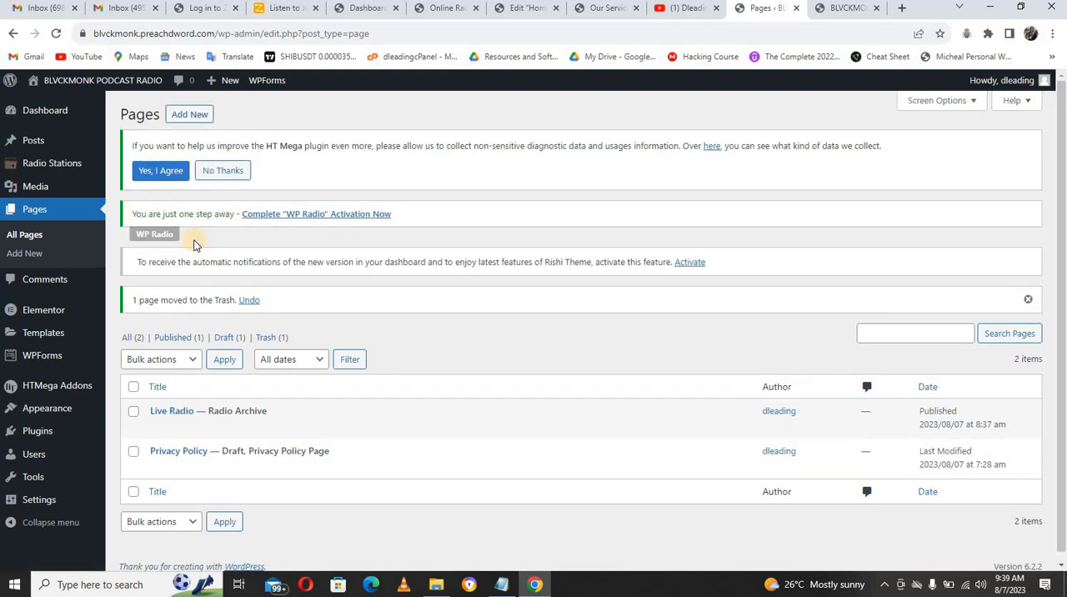
Step: Start a new page, dismiss the block editor welcome guide and turn off Fullscreen mode
{"action": "left_click", "coordinate": [188, 120]}
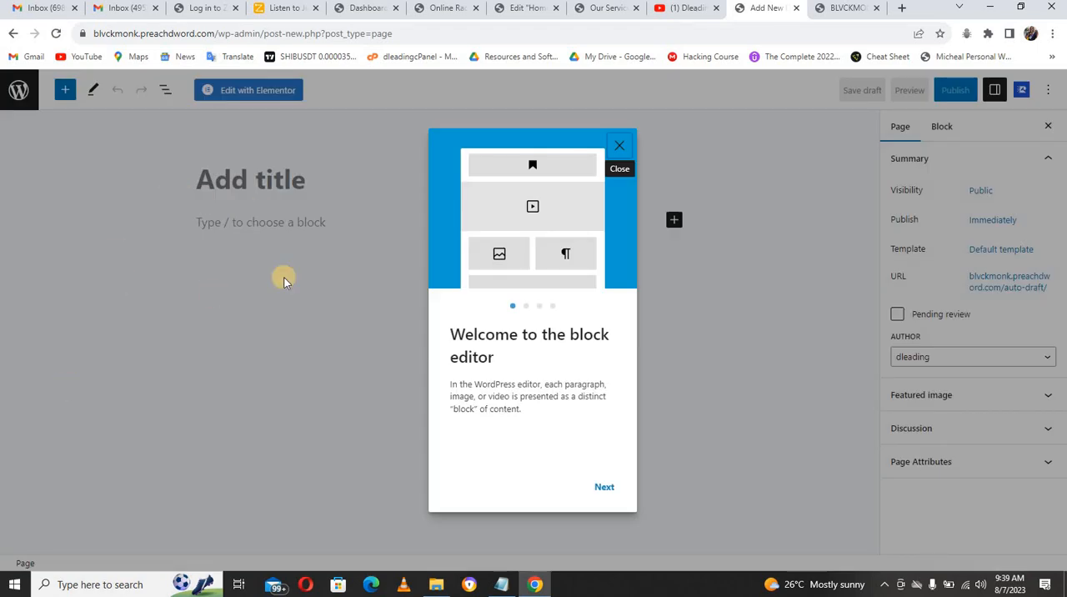
{"action": "left_click", "coordinate": [621, 144]}
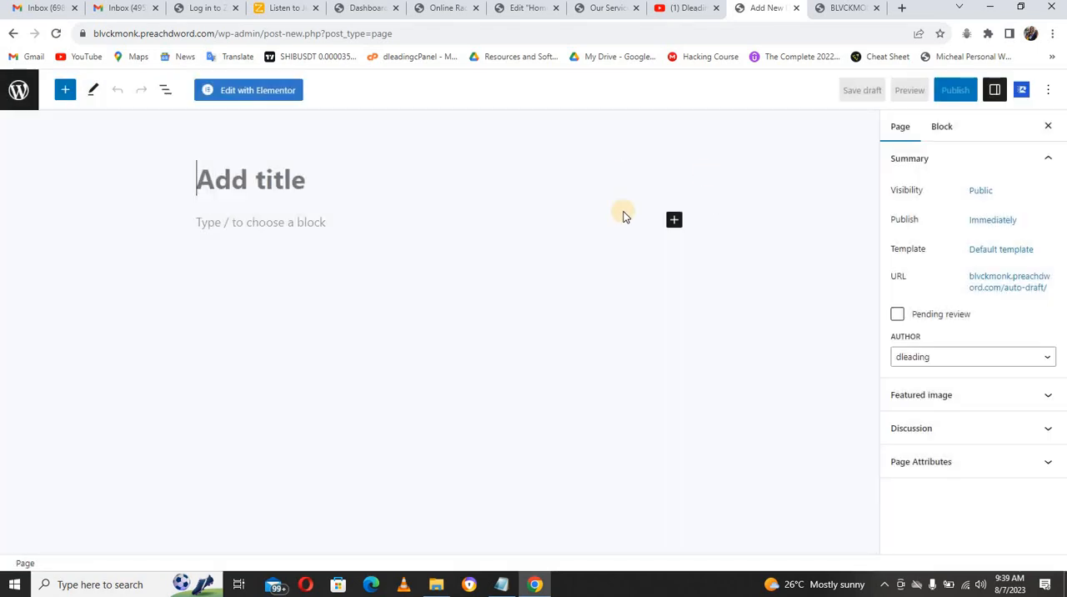
{"action": "left_click", "coordinate": [1047, 93]}
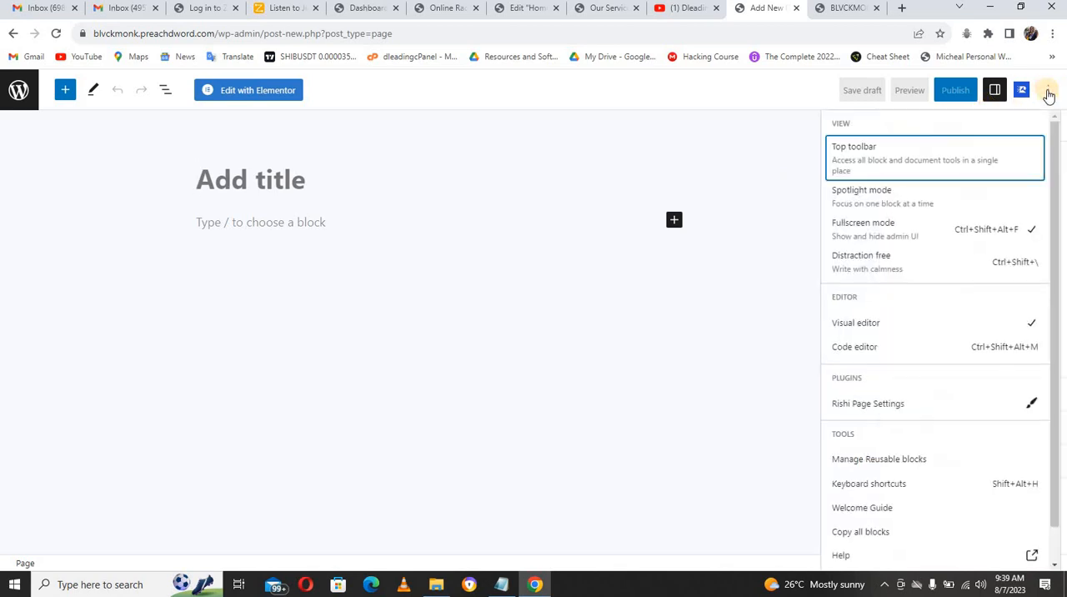
{"action": "left_click", "coordinate": [887, 228]}
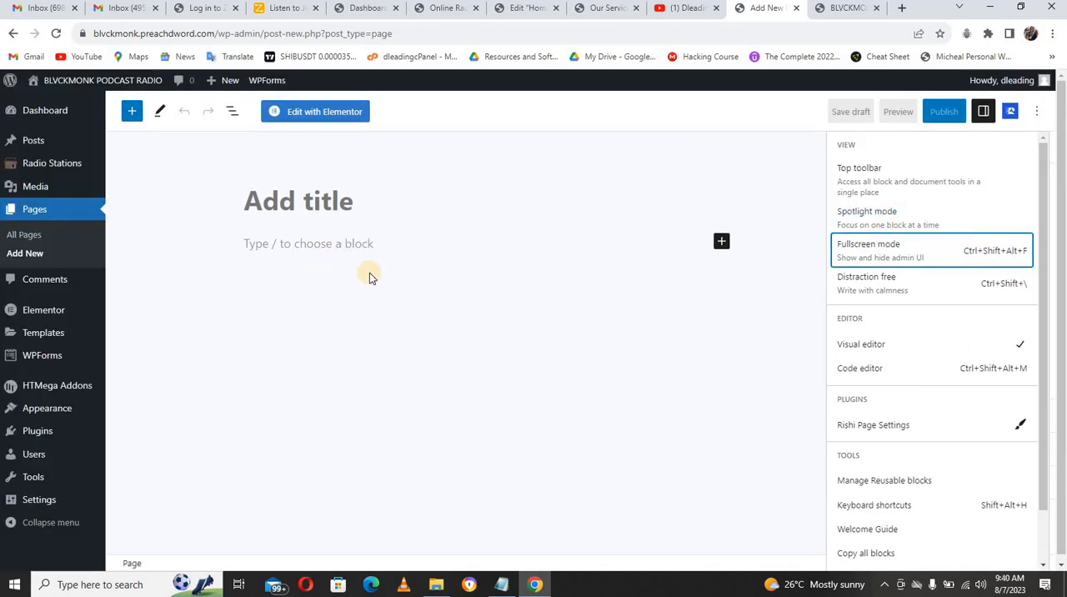
Step: Title the new page Home, set its template to Elementor Full Width and publish it
{"action": "left_click", "coordinate": [324, 205]}
{"action": "type", "text": "Home"}
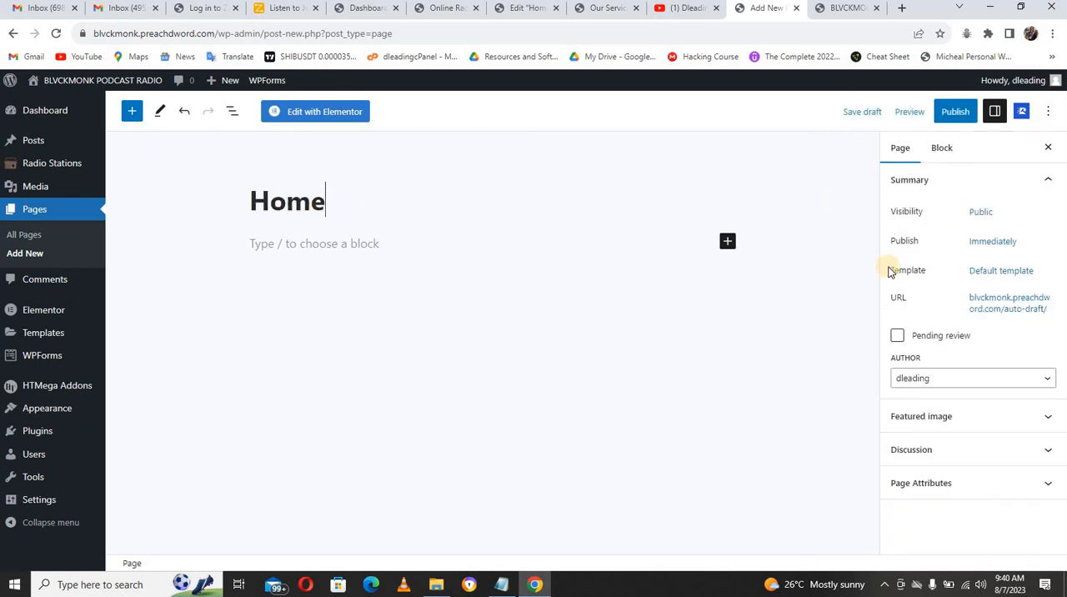
{"action": "left_click", "coordinate": [1002, 275]}
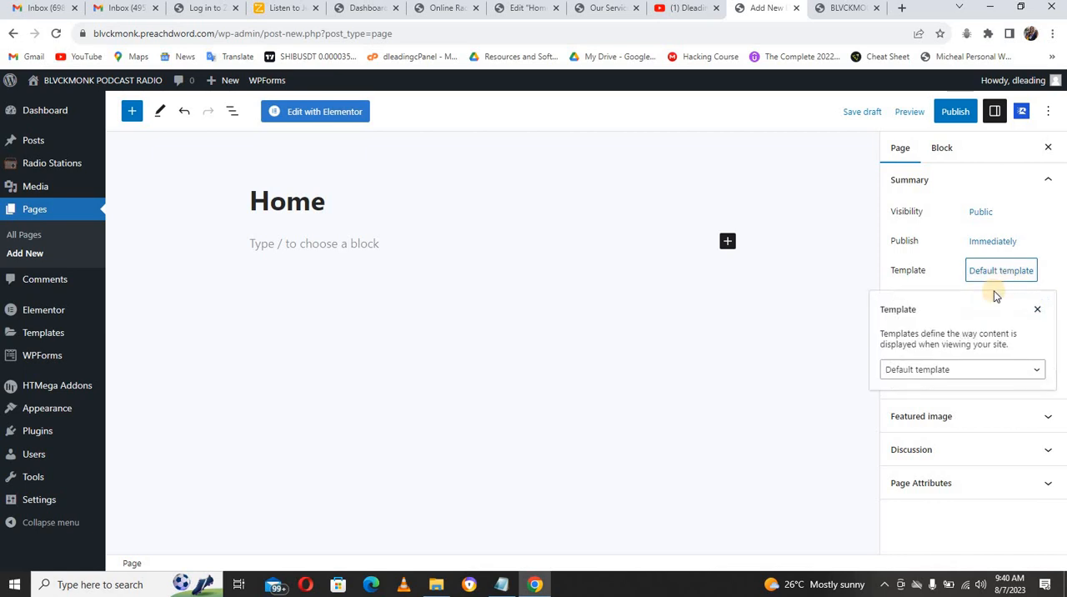
{"action": "left_click", "coordinate": [954, 370]}
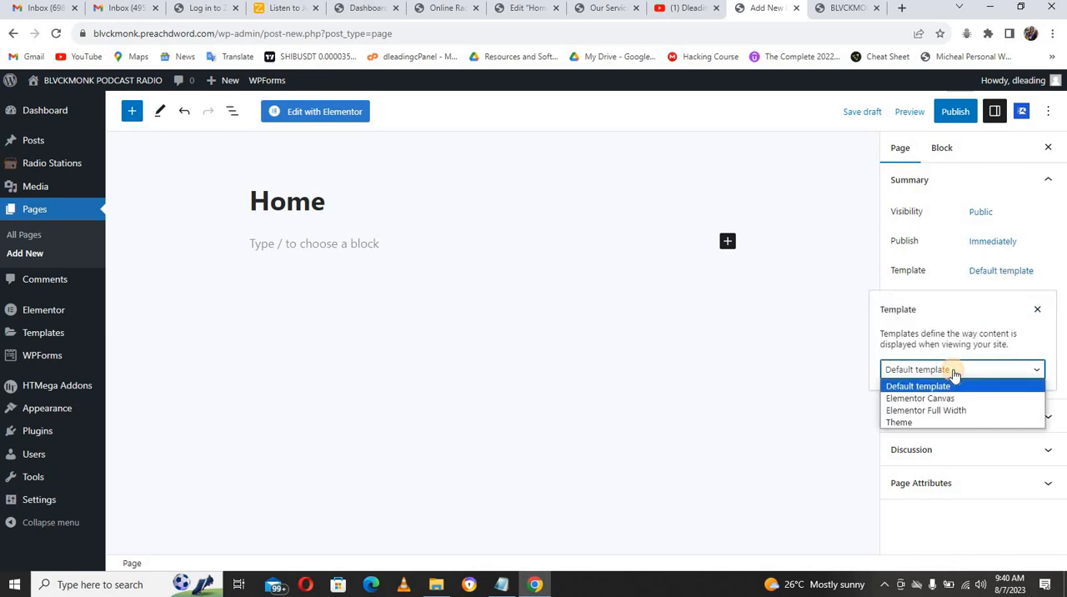
{"action": "left_click", "coordinate": [947, 410]}
{"action": "left_click", "coordinate": [947, 415]}
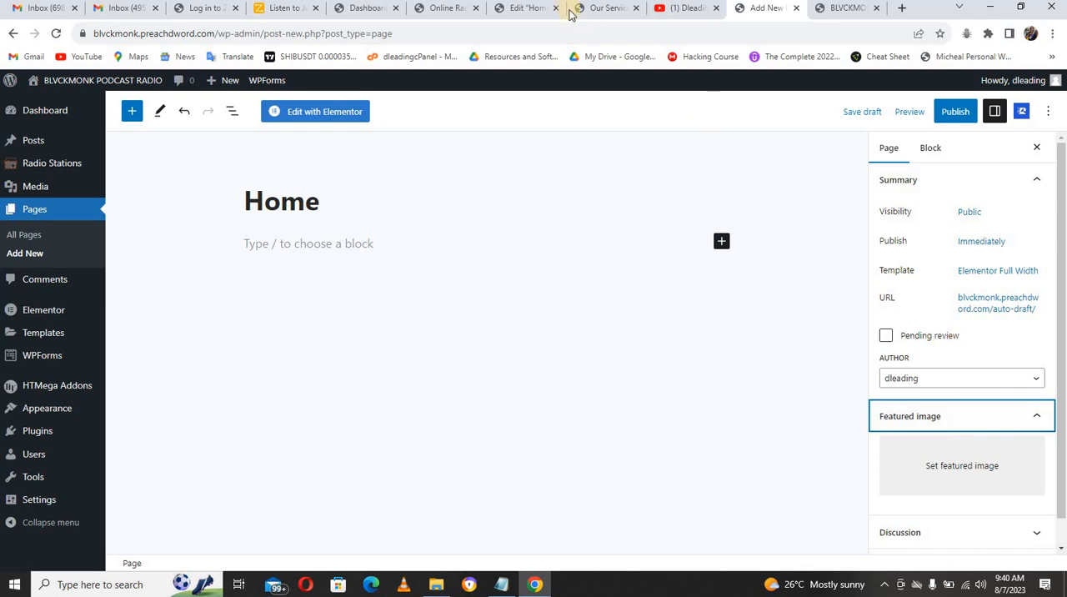
{"action": "left_click", "coordinate": [533, 10]}
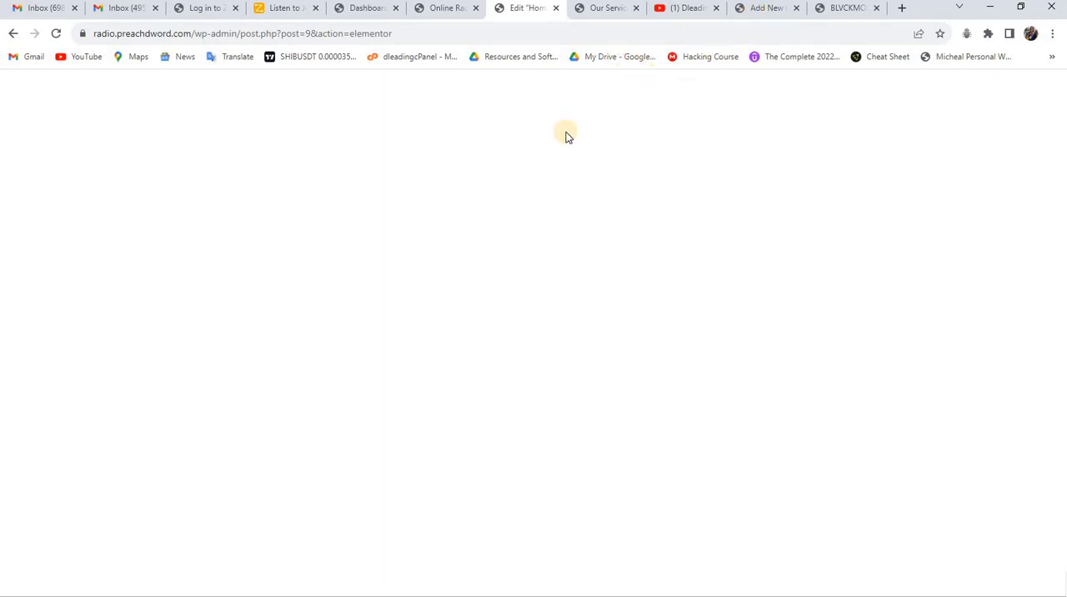
{"action": "left_click", "coordinate": [756, 11]}
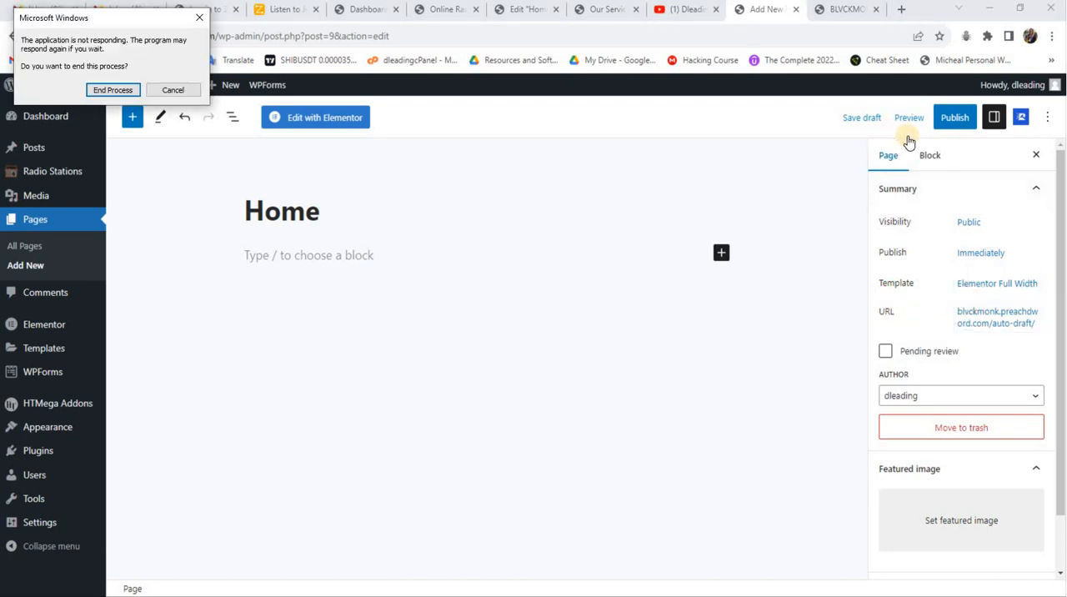
{"action": "left_click", "coordinate": [950, 113]}
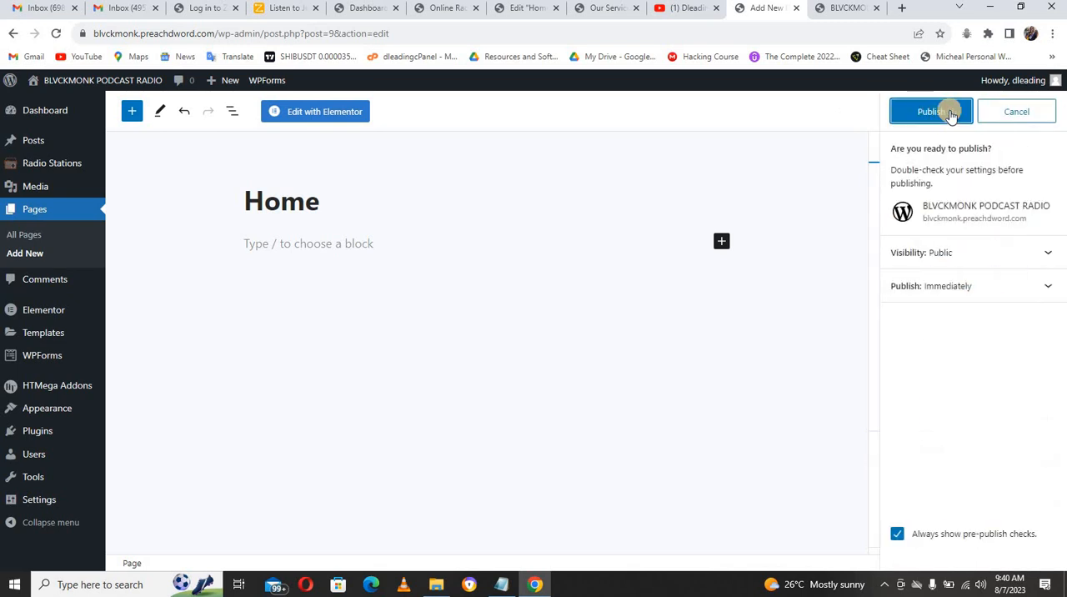
{"action": "left_click", "coordinate": [939, 113]}
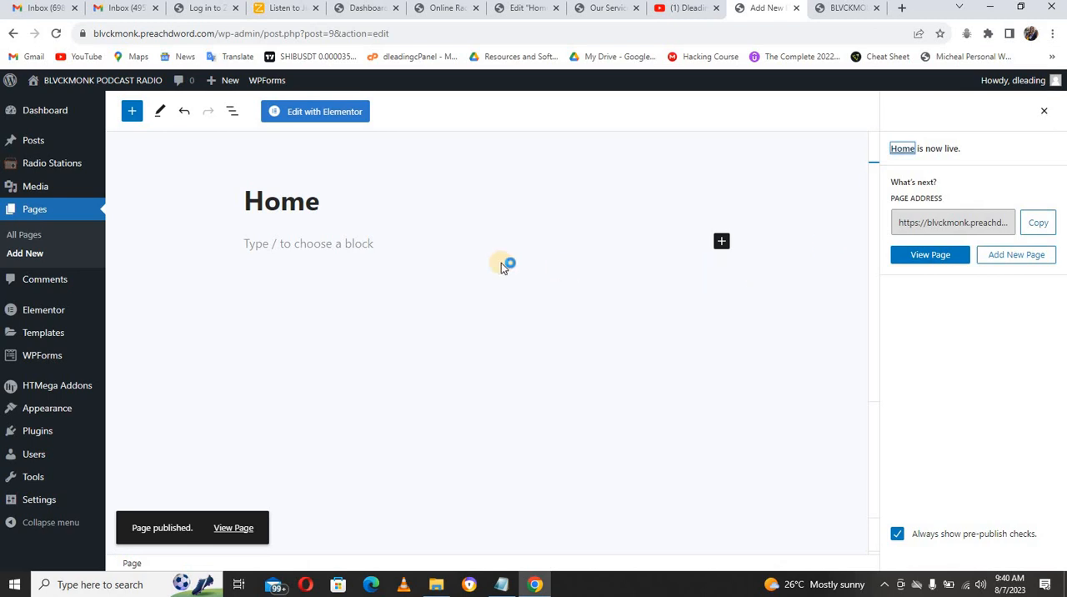
Step: Add a page titled About Us with the Elementor Full Width template and publish it
{"action": "left_click", "coordinate": [30, 254]}
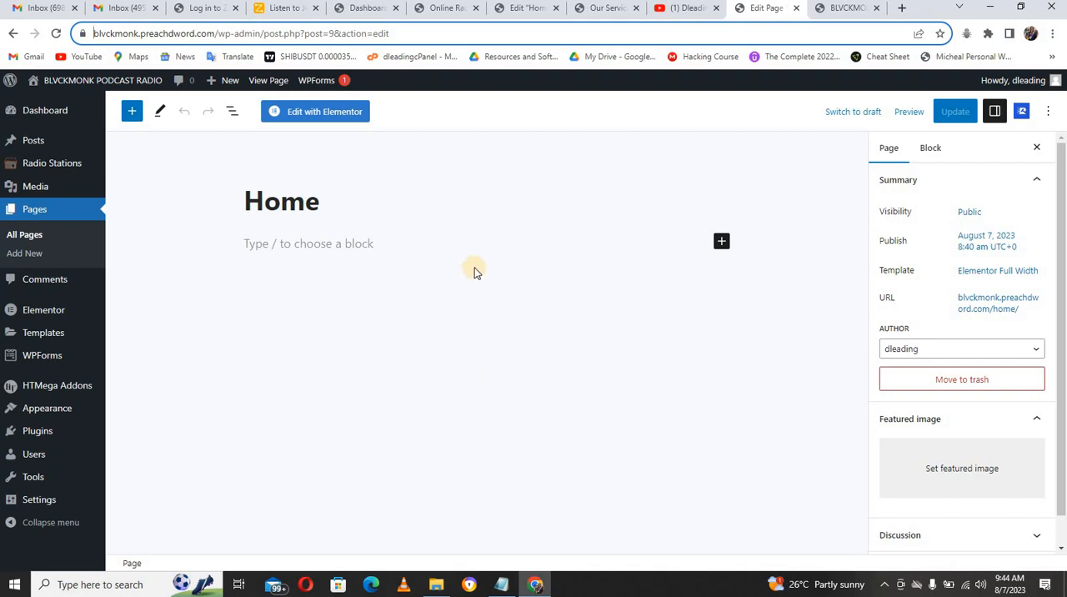
{"action": "left_click", "coordinate": [36, 252]}
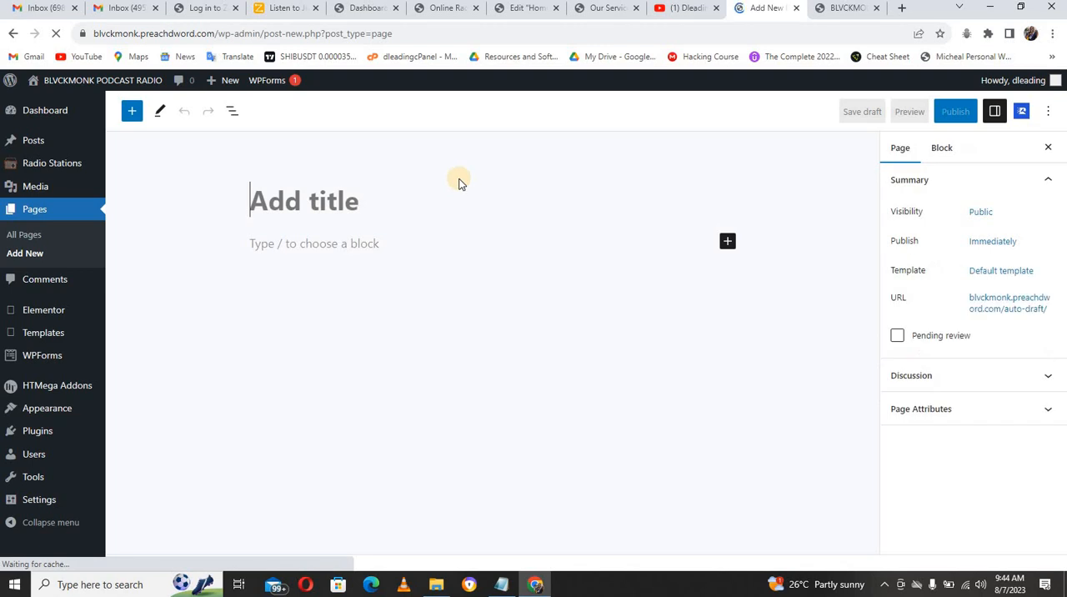
{"action": "type", "text": "About Us"}
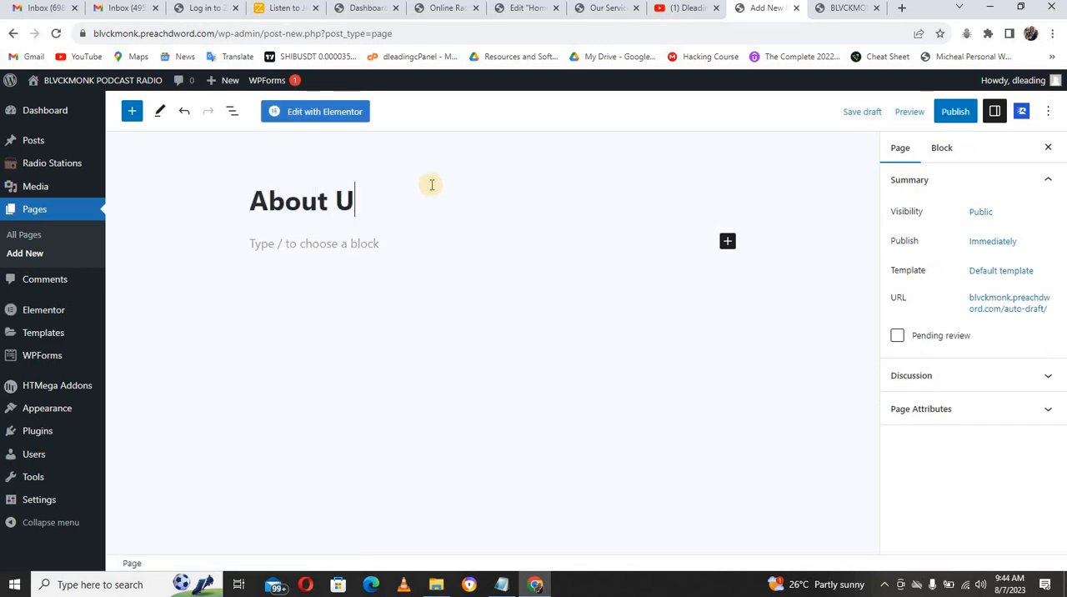
{"action": "left_click", "coordinate": [977, 270]}
{"action": "left_click", "coordinate": [958, 372]}
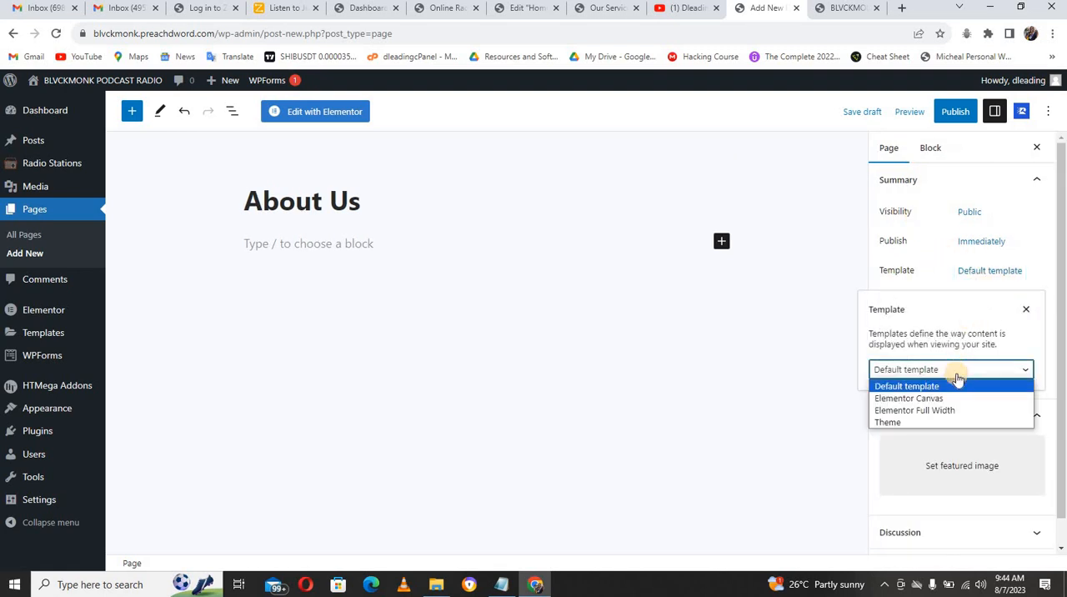
{"action": "left_click", "coordinate": [935, 410]}
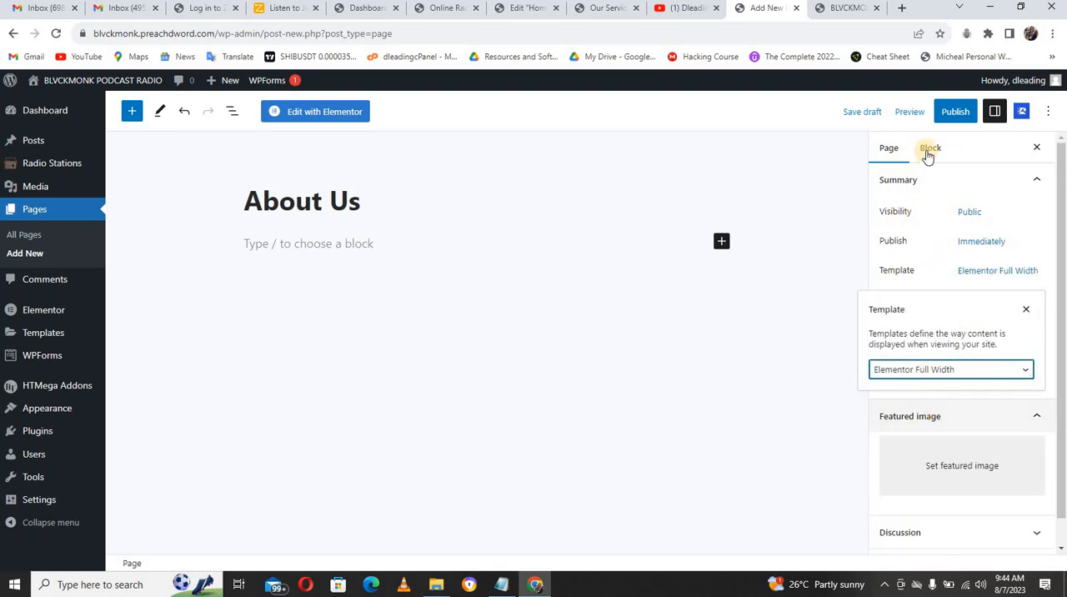
{"action": "left_click", "coordinate": [955, 114]}
{"action": "left_click", "coordinate": [945, 111]}
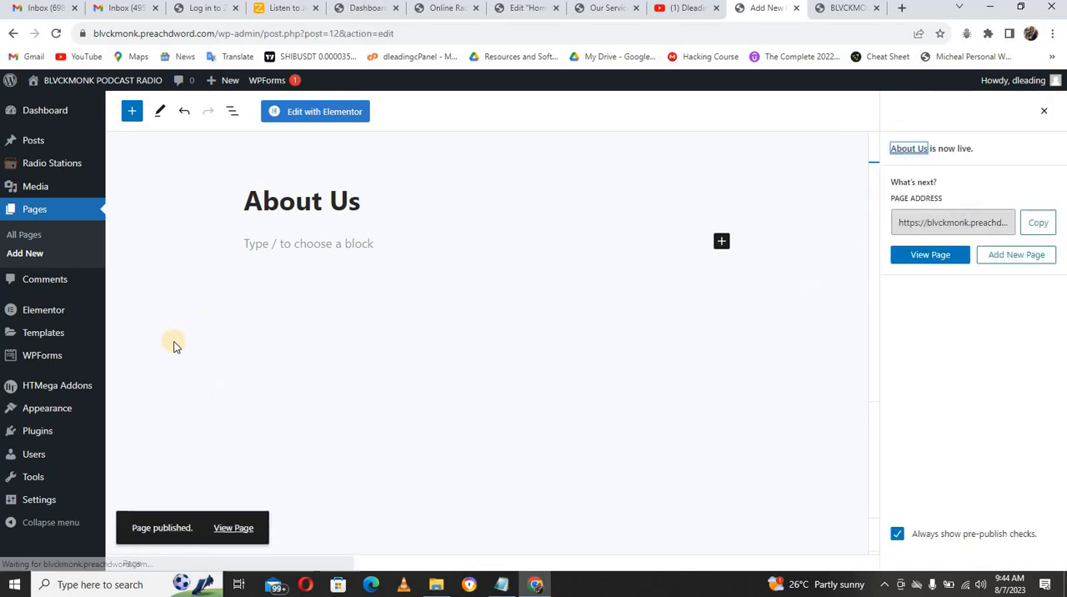
Step: Add a page titled Contact Us with the Elementor Full Width template and publish it
{"action": "left_click", "coordinate": [36, 255]}
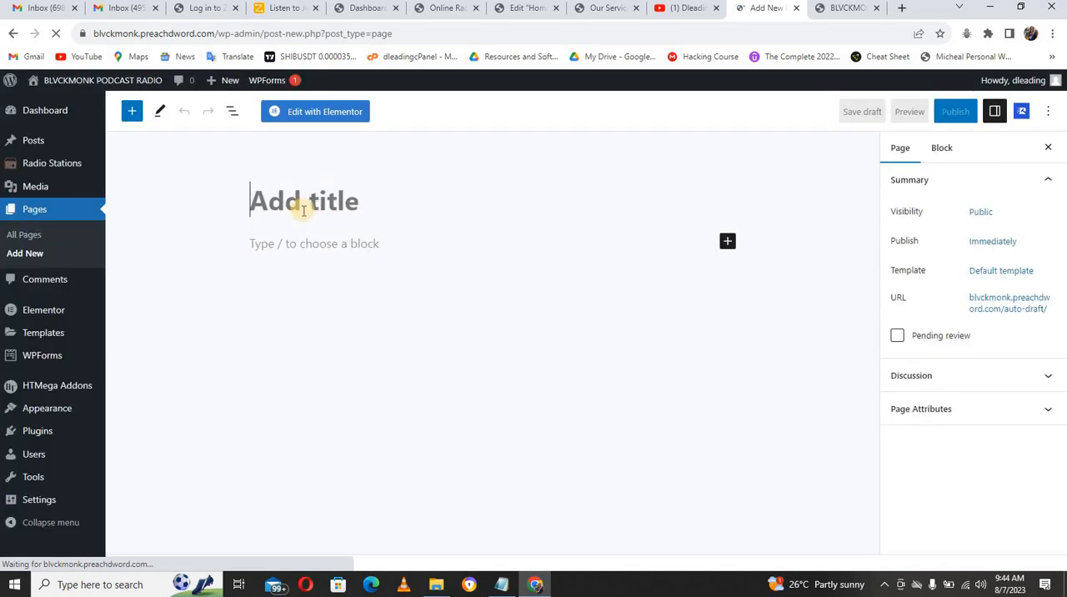
{"action": "type", "text": "C"}
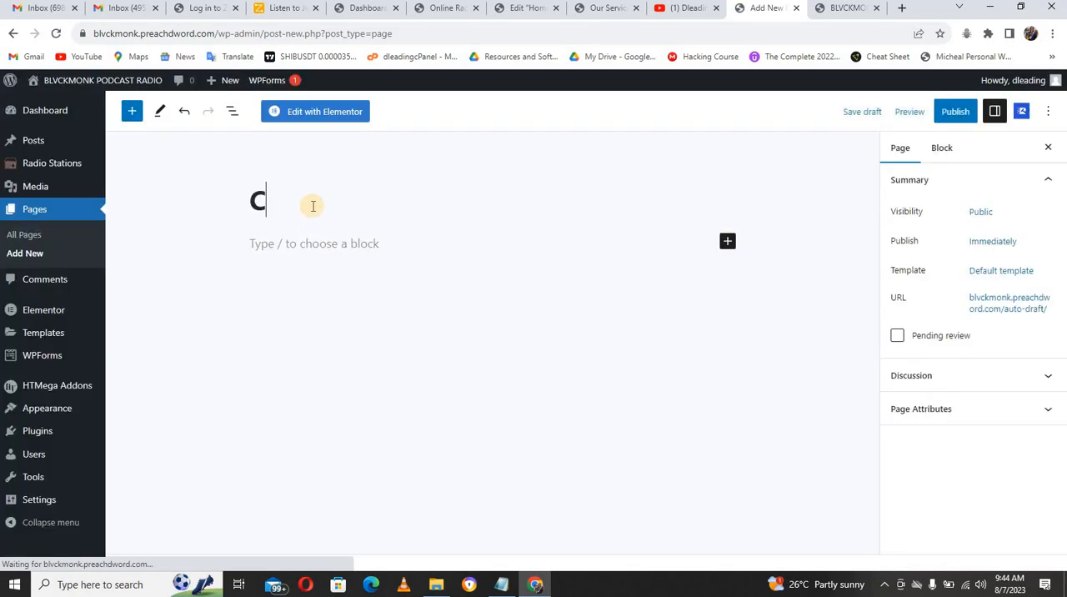
{"action": "type", "text": "onta"}
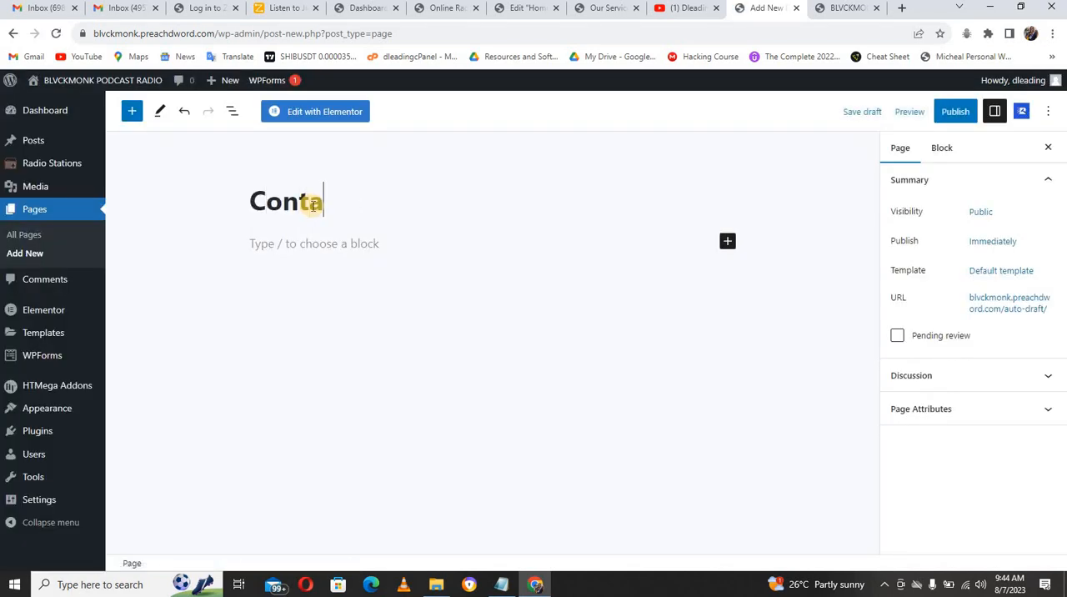
{"action": "type", "text": "c"}
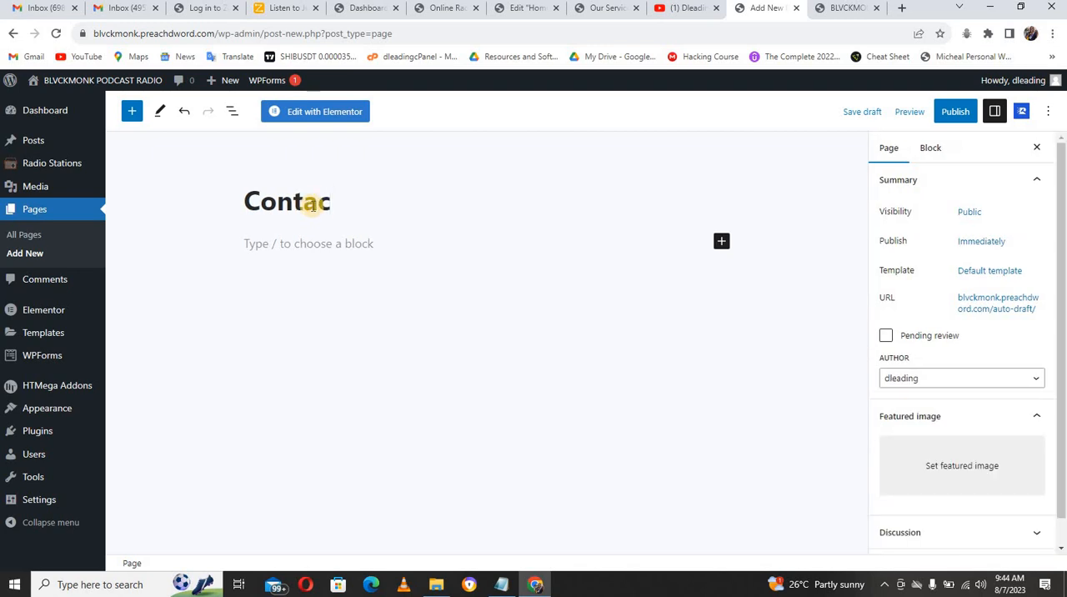
{"action": "type", "text": "t Us"}
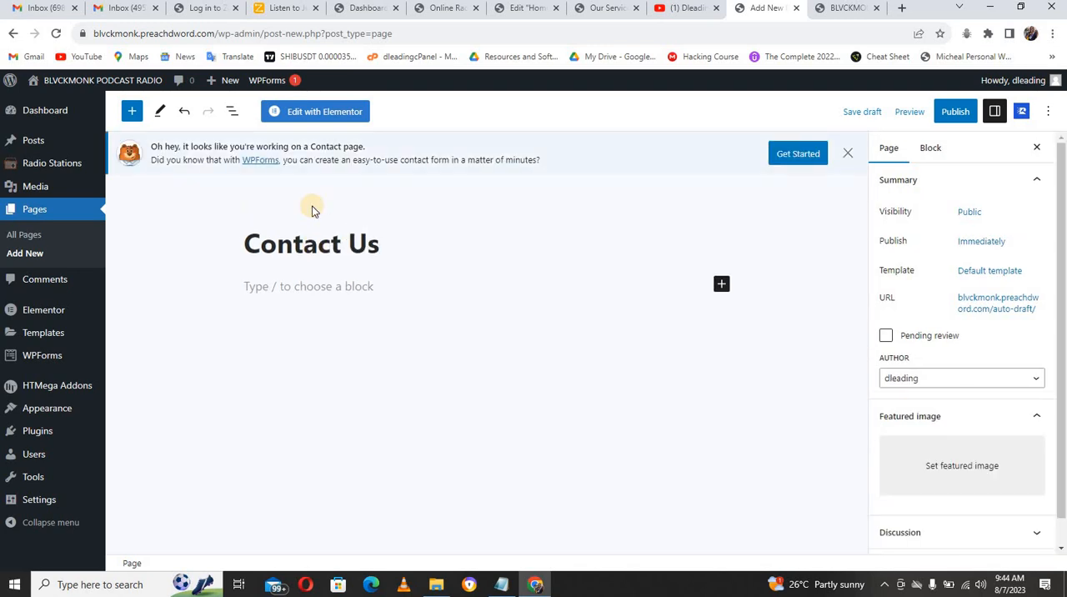
{"action": "left_click", "coordinate": [997, 271]}
{"action": "left_click", "coordinate": [968, 373]}
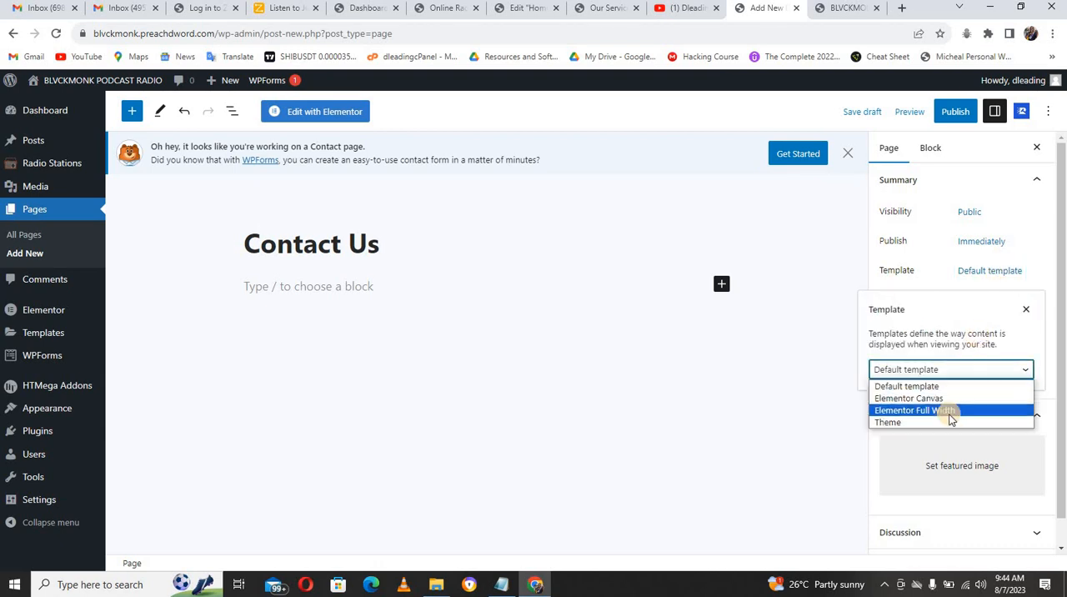
{"action": "left_click", "coordinate": [949, 411]}
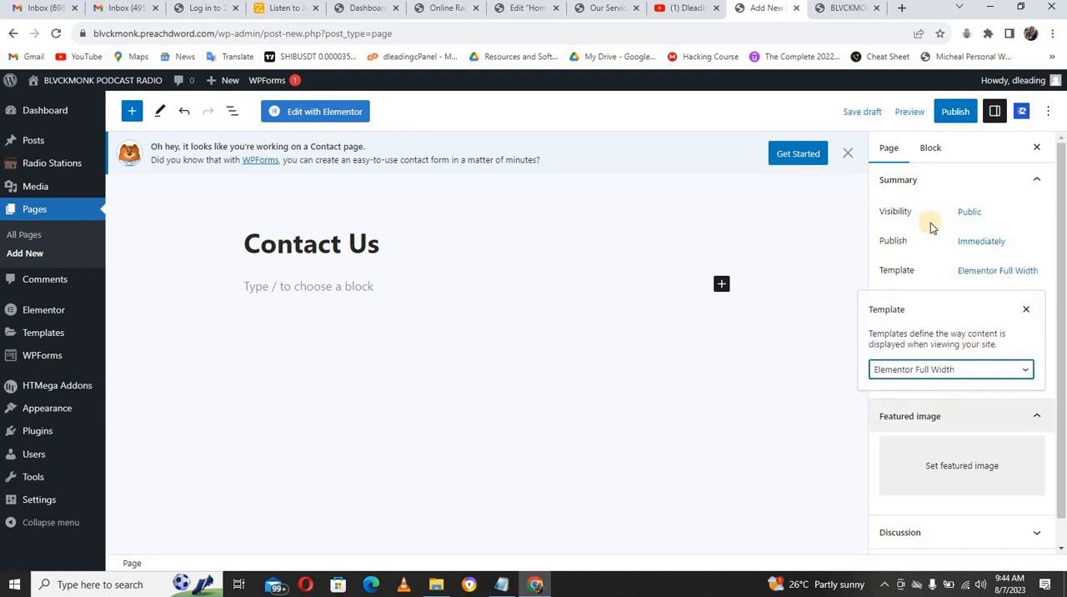
{"action": "left_click", "coordinate": [964, 111]}
{"action": "left_click", "coordinate": [946, 110]}
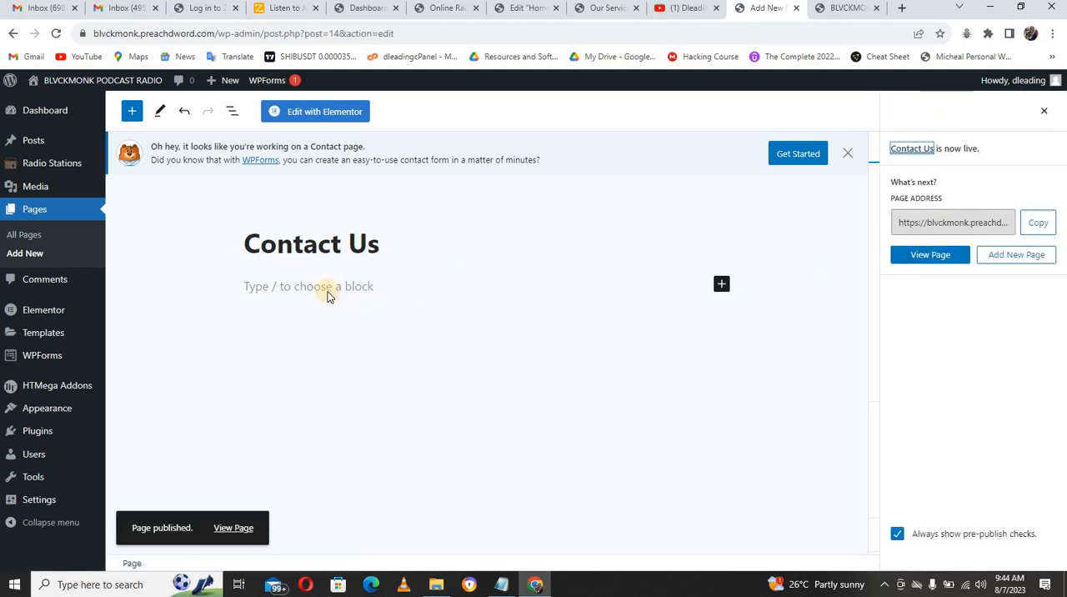
Step: Add a new page titled Our Service and publish it
{"action": "left_click", "coordinate": [43, 255]}
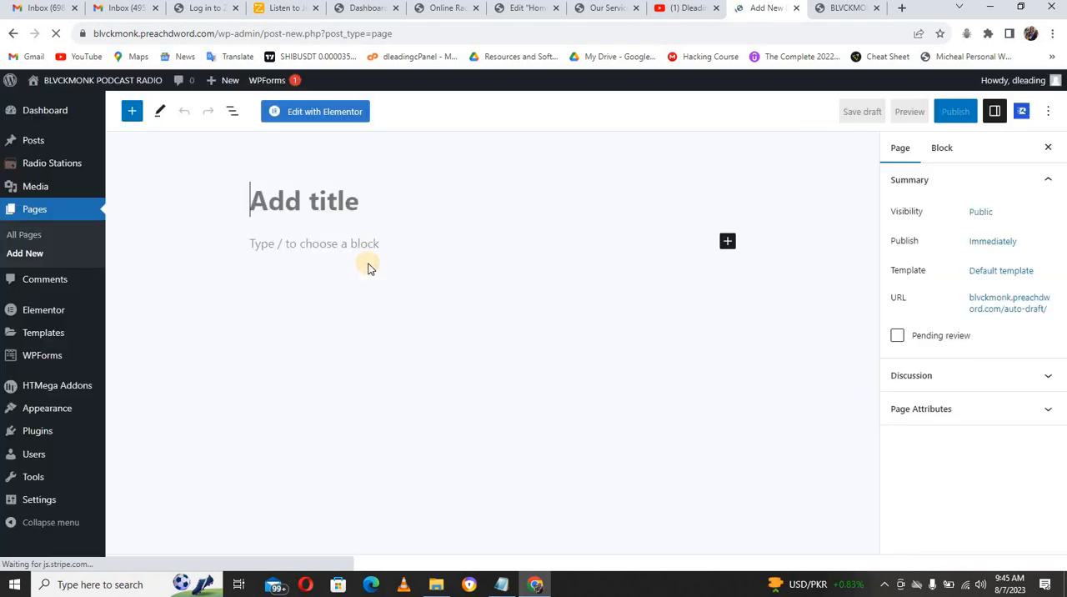
{"action": "type", "text": "S"}
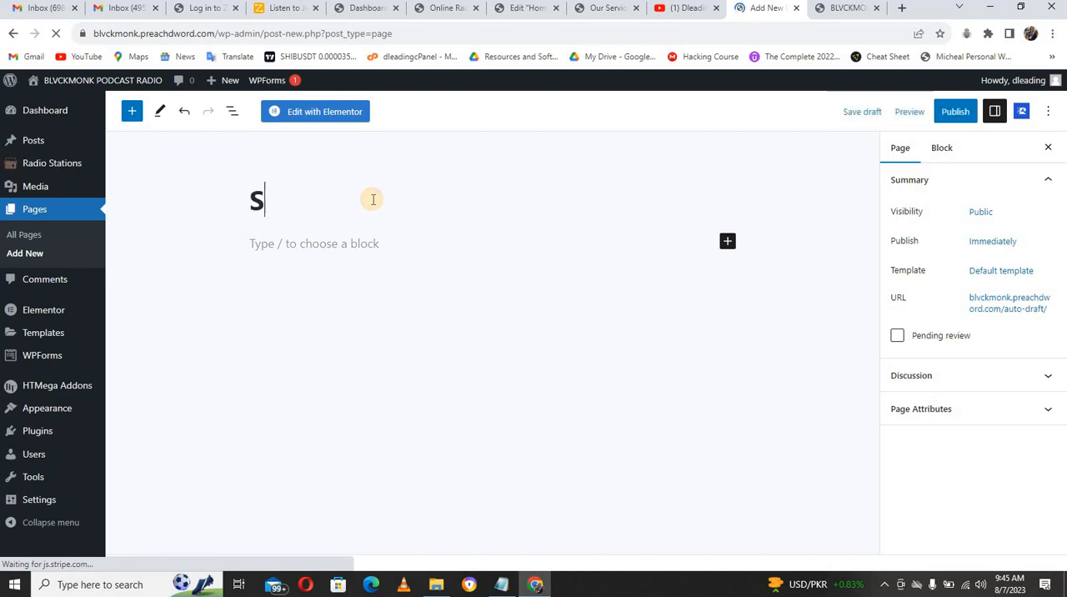
{"action": "type", "text": "ervi"}
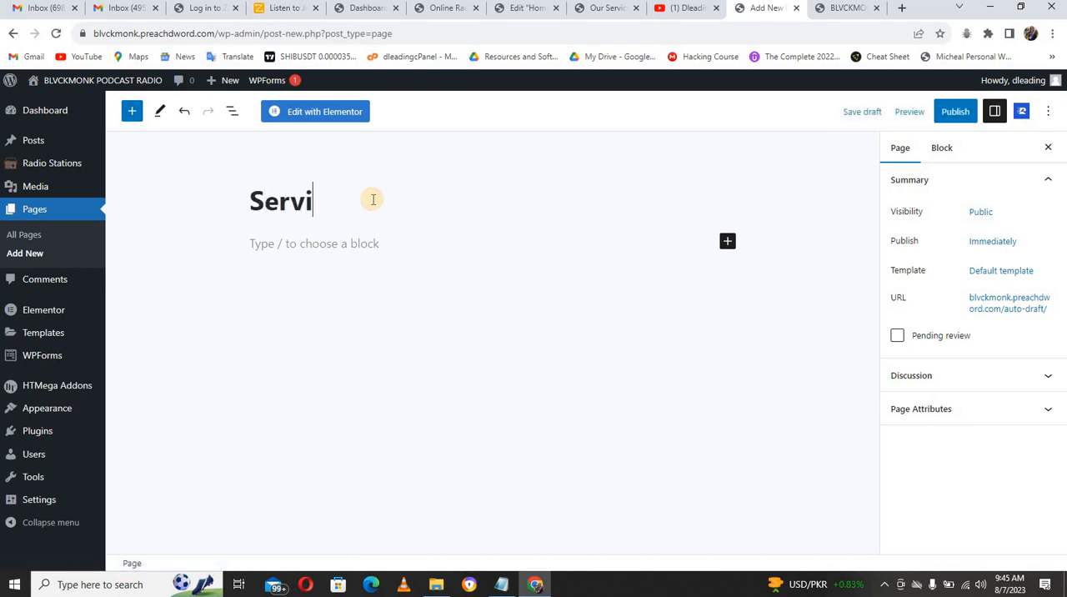
{"action": "type", "text": "ce"}
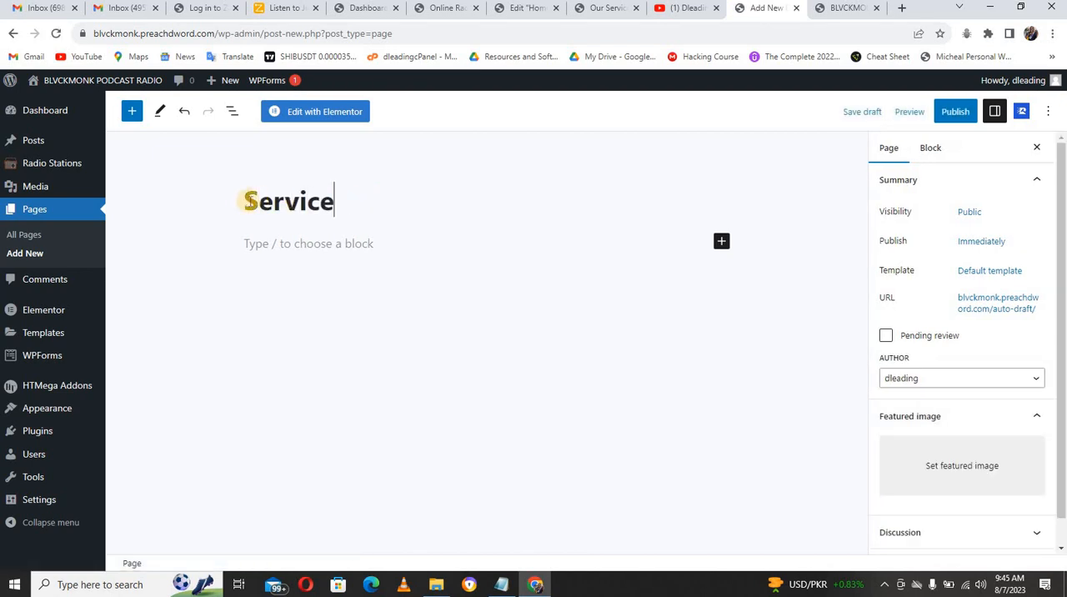
{"action": "type", "text": "Our"}
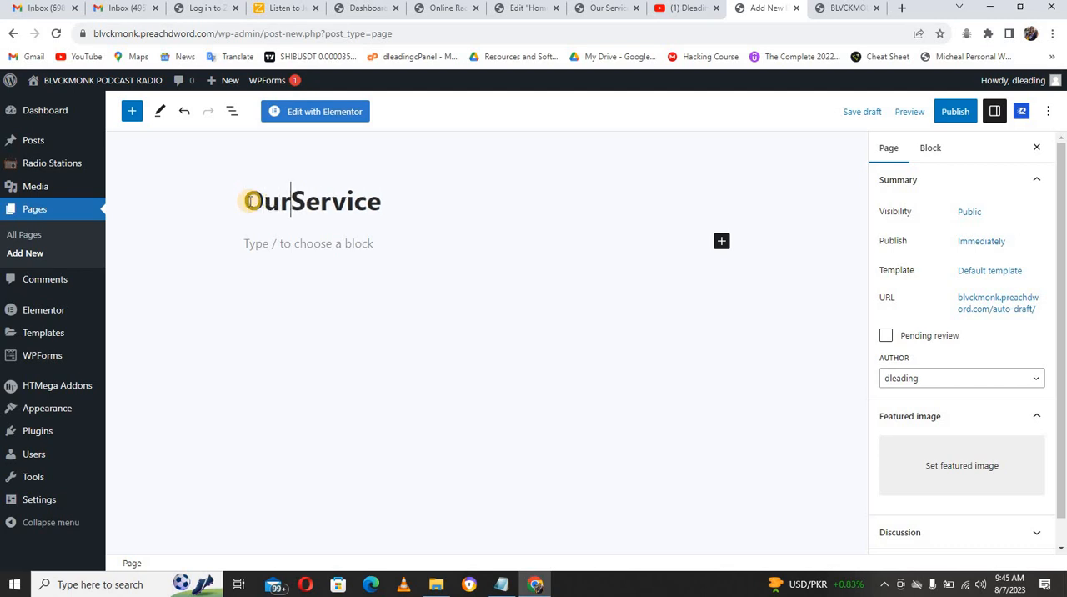
{"action": "left_click", "coordinate": [950, 111]}
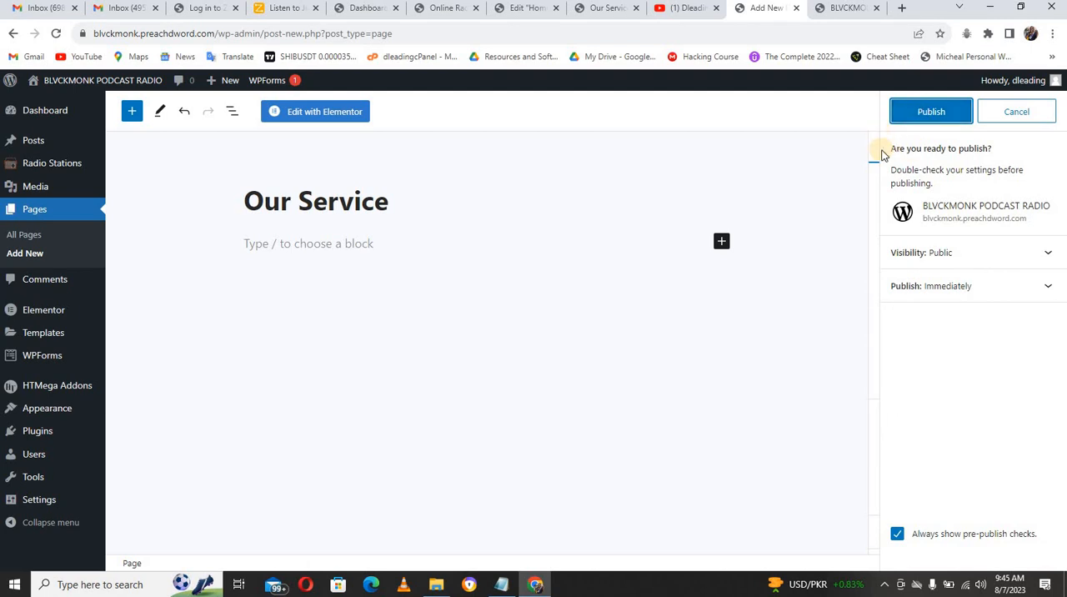
{"action": "left_click", "coordinate": [923, 111]}
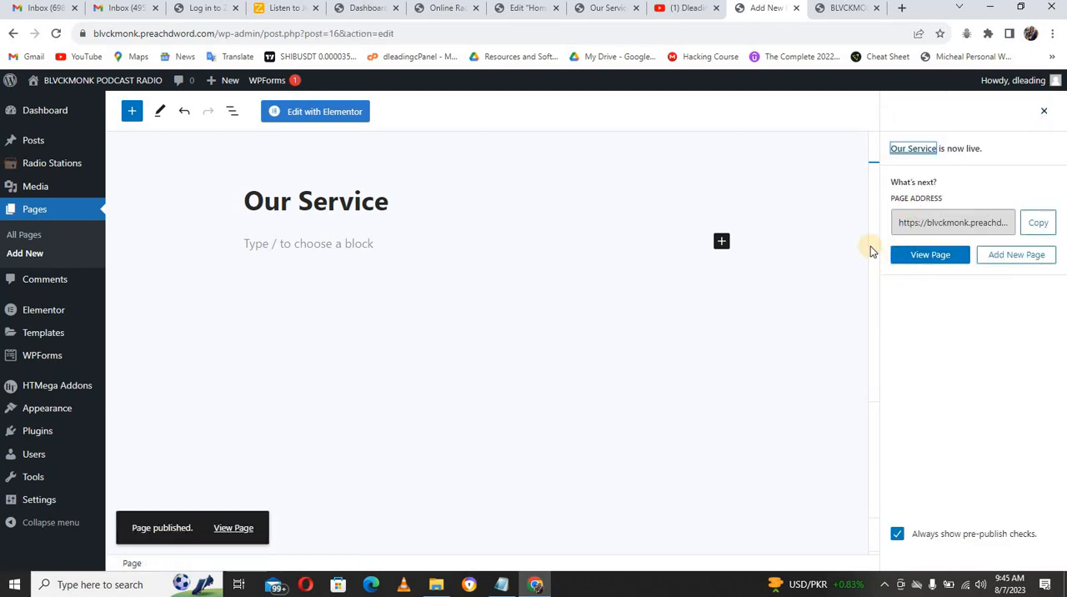
Step: Set the Our Service page's template to Elementor Full Width and update the page
{"action": "left_click", "coordinate": [1044, 112]}
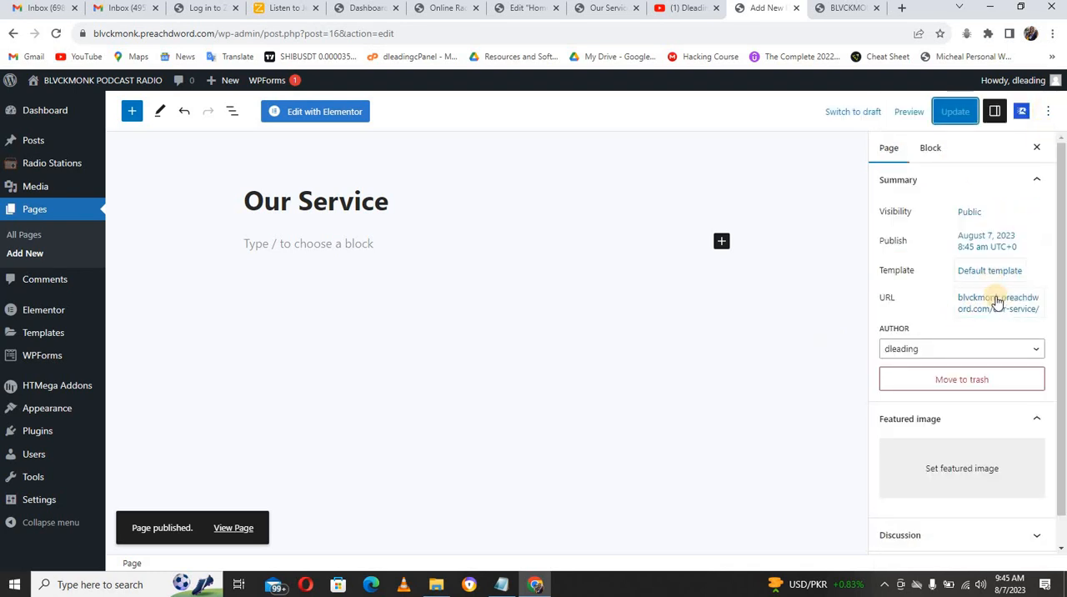
{"action": "left_click", "coordinate": [994, 272]}
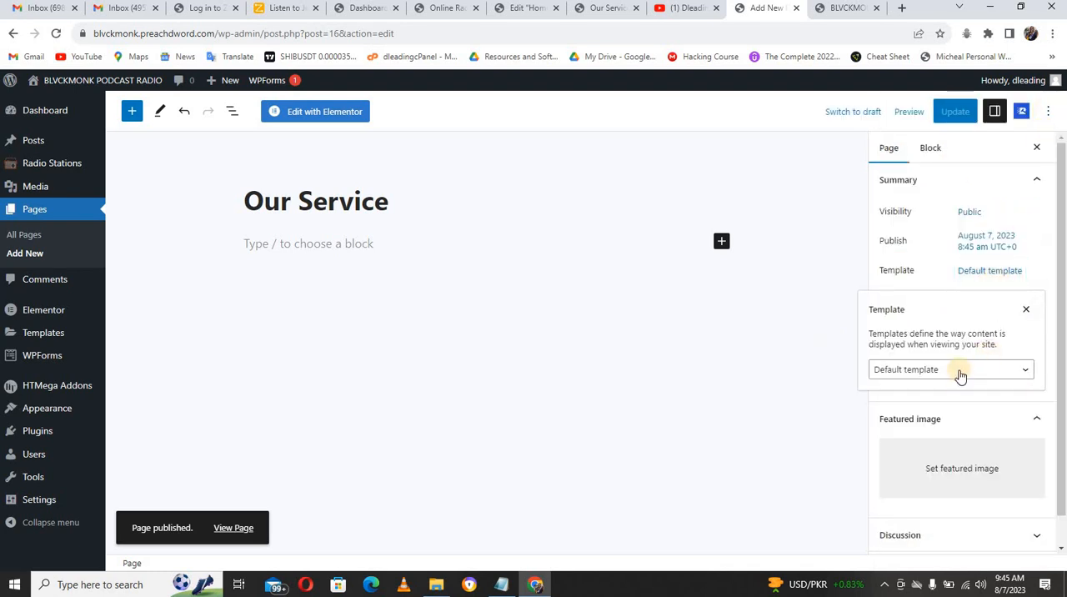
{"action": "left_click", "coordinate": [959, 370]}
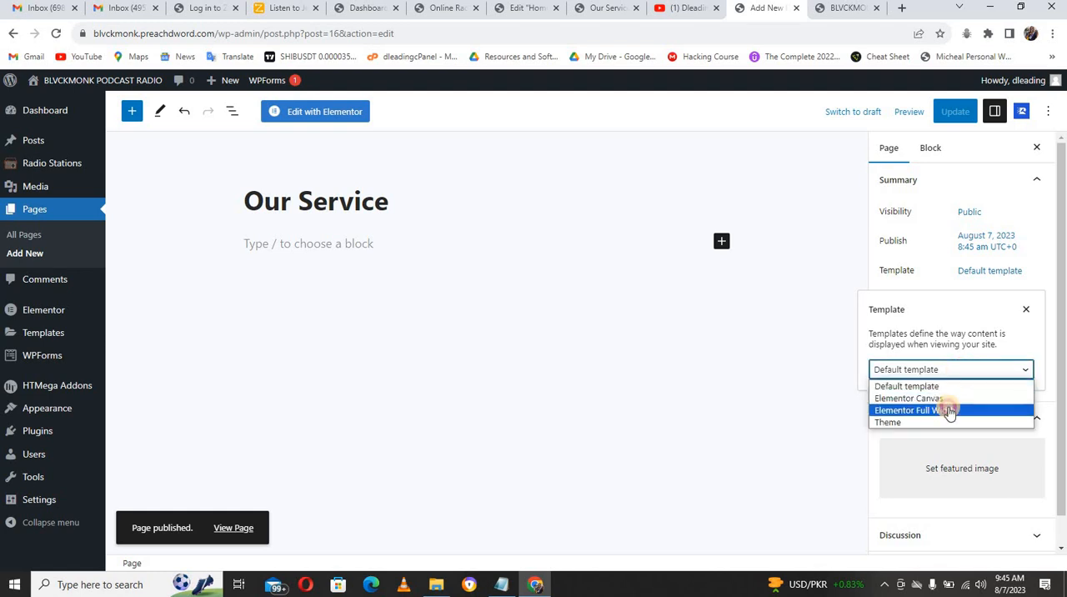
{"action": "left_click", "coordinate": [948, 408]}
{"action": "left_click", "coordinate": [954, 112]}
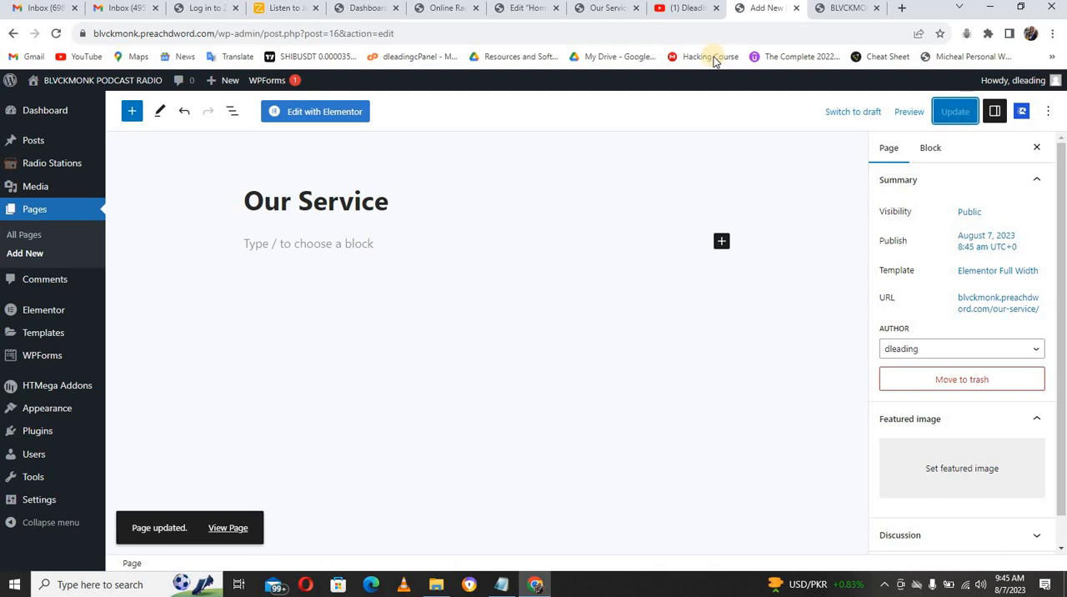
Step: Check the navigation on the demo site's Our Service page and review the list of all pages on the new site
{"action": "left_click", "coordinate": [597, 10]}
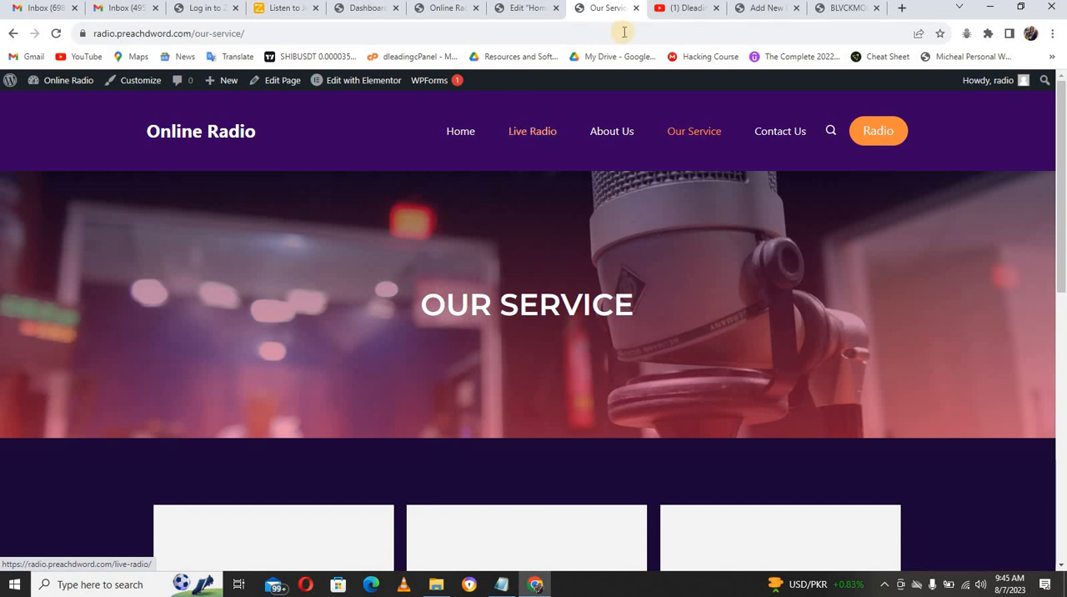
{"action": "left_click", "coordinate": [768, 9]}
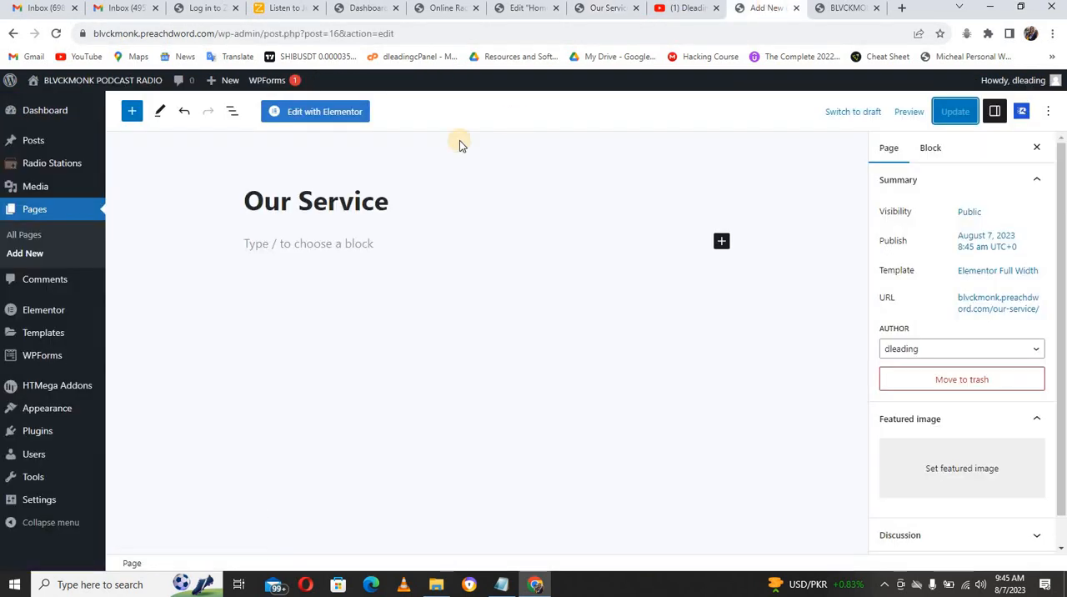
{"action": "left_click", "coordinate": [37, 237]}
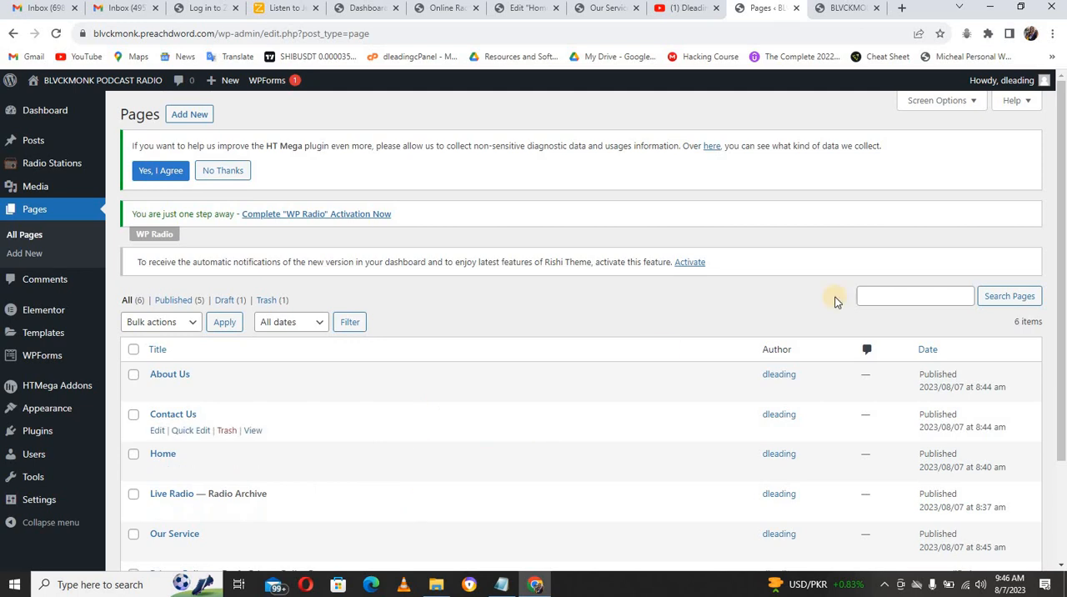
{"action": "scroll", "coordinate": [1054, 188], "scroll_direction": "down", "scroll_amount": 2}
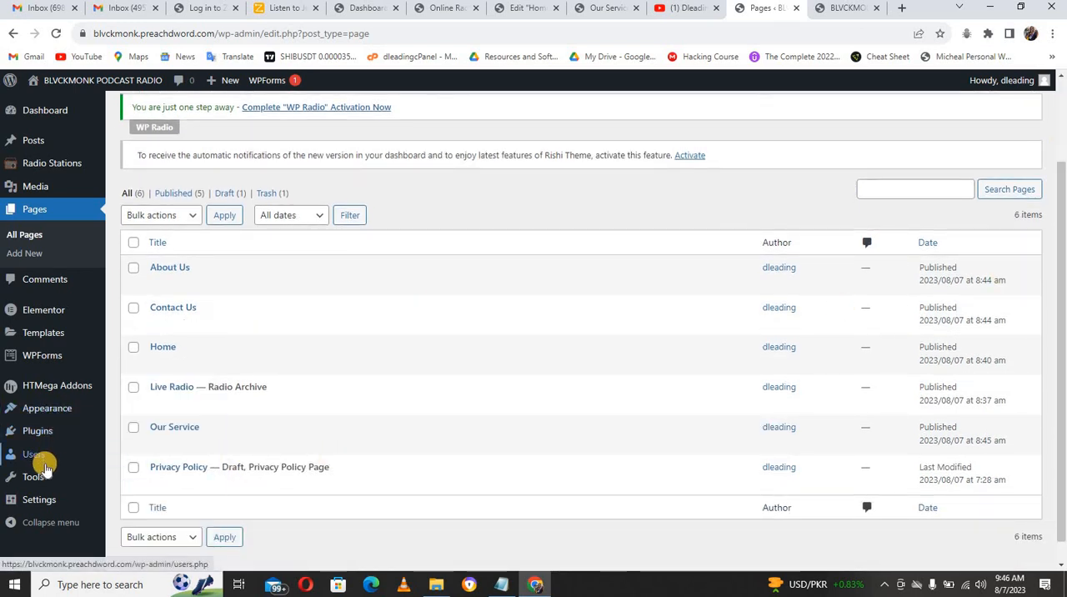
Step: Open the site's menu management screen and check the reloaded live site's navigation and its Home page
{"action": "mouse_move", "coordinate": [45, 478]}
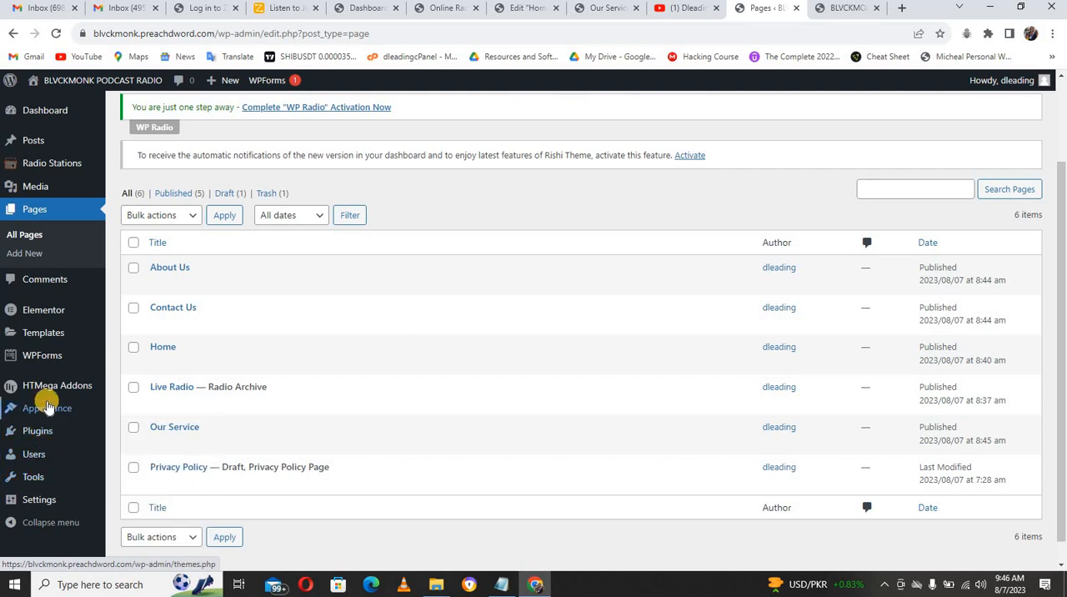
{"action": "mouse_move", "coordinate": [46, 409]}
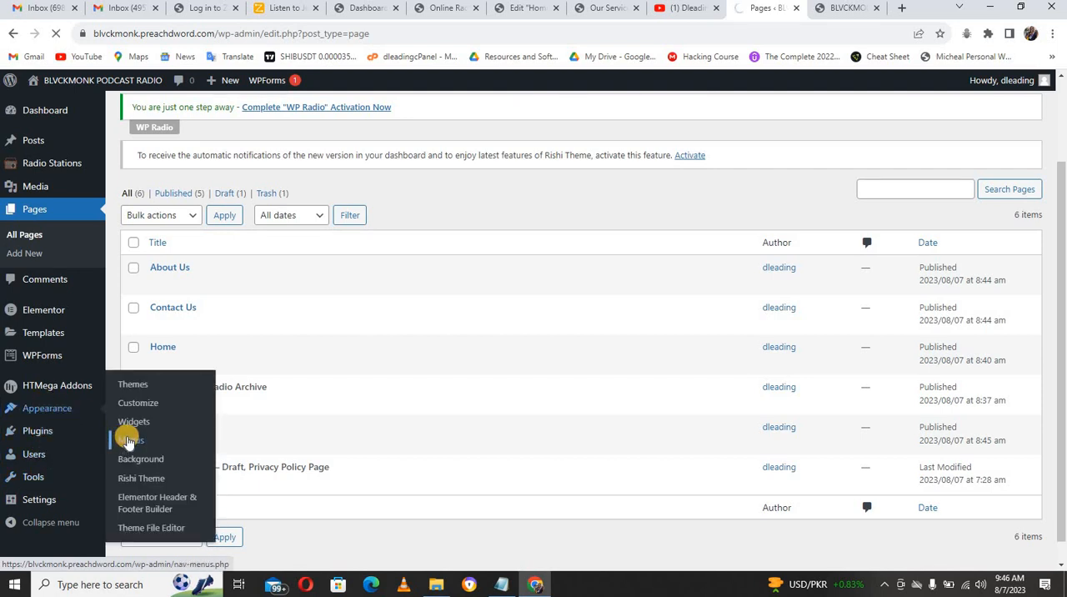
{"action": "left_click", "coordinate": [845, 8]}
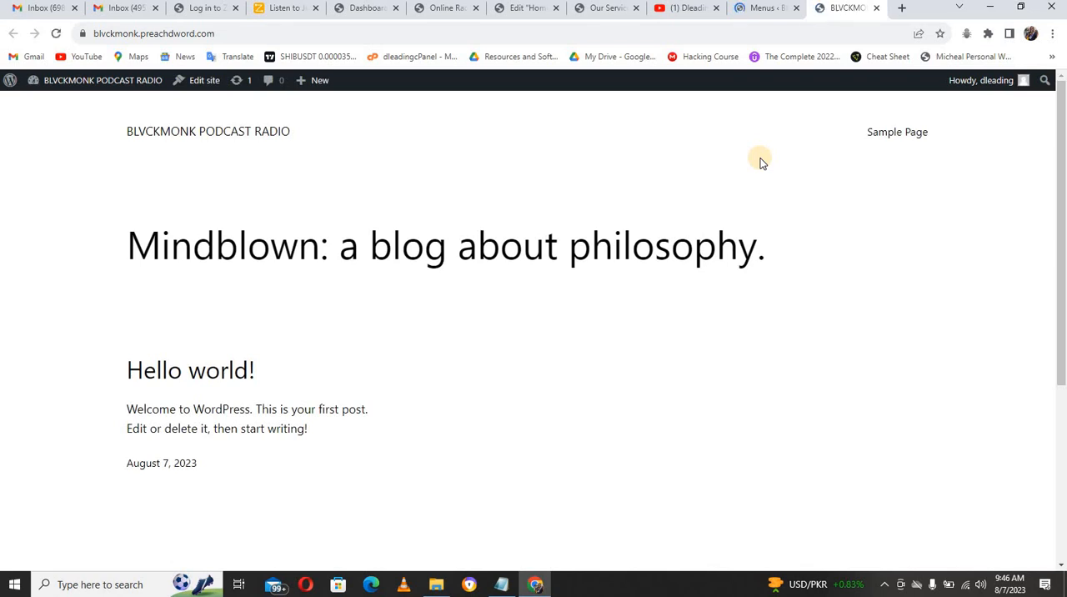
{"action": "key", "text": "F5"}
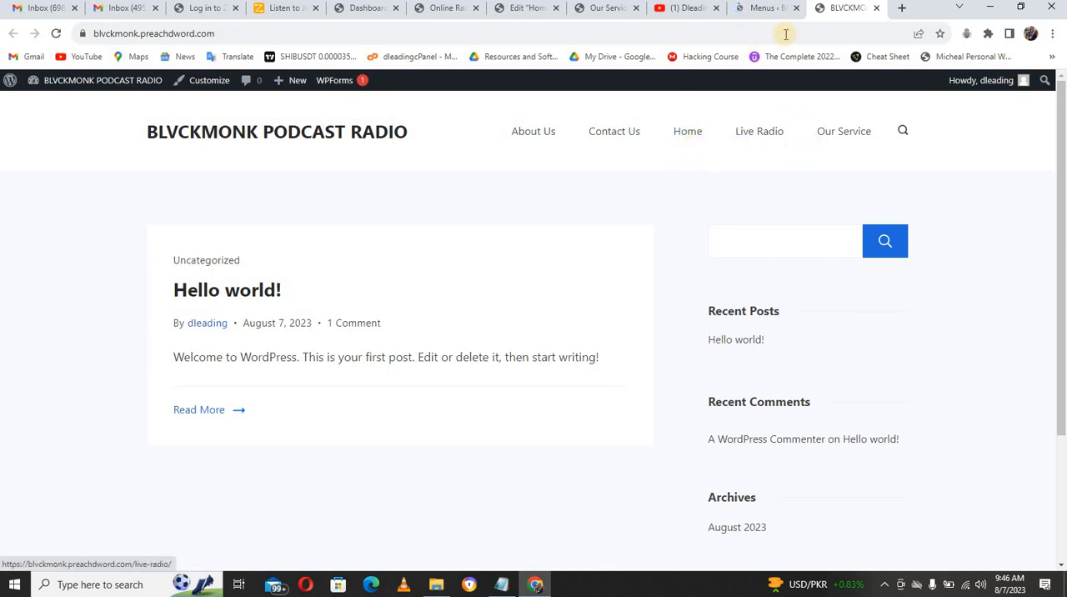
{"action": "left_click", "coordinate": [761, 11]}
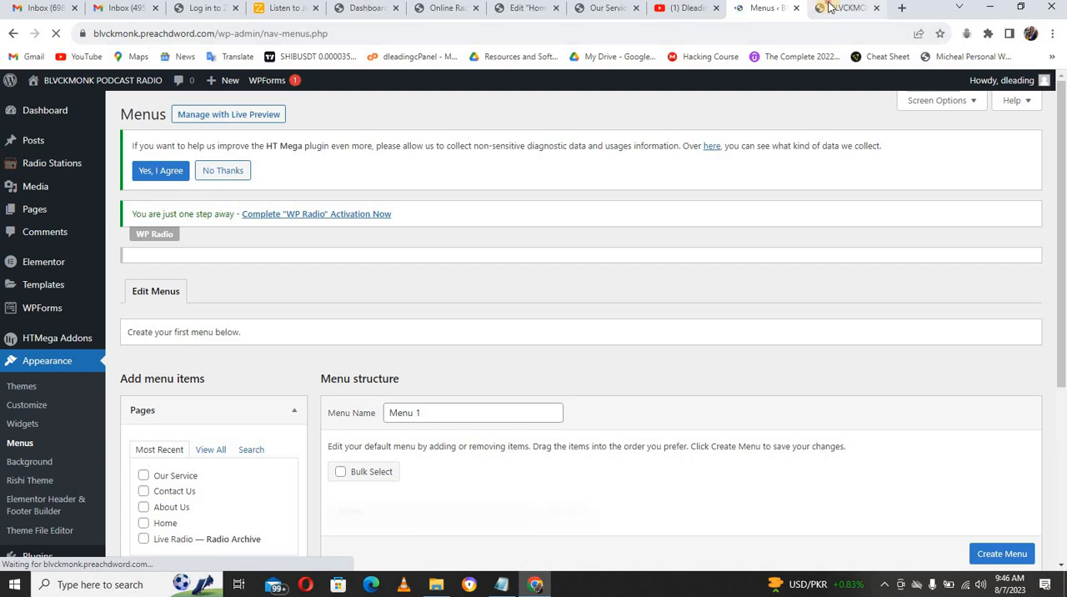
{"action": "left_click", "coordinate": [827, 10]}
{"action": "left_click", "coordinate": [678, 135]}
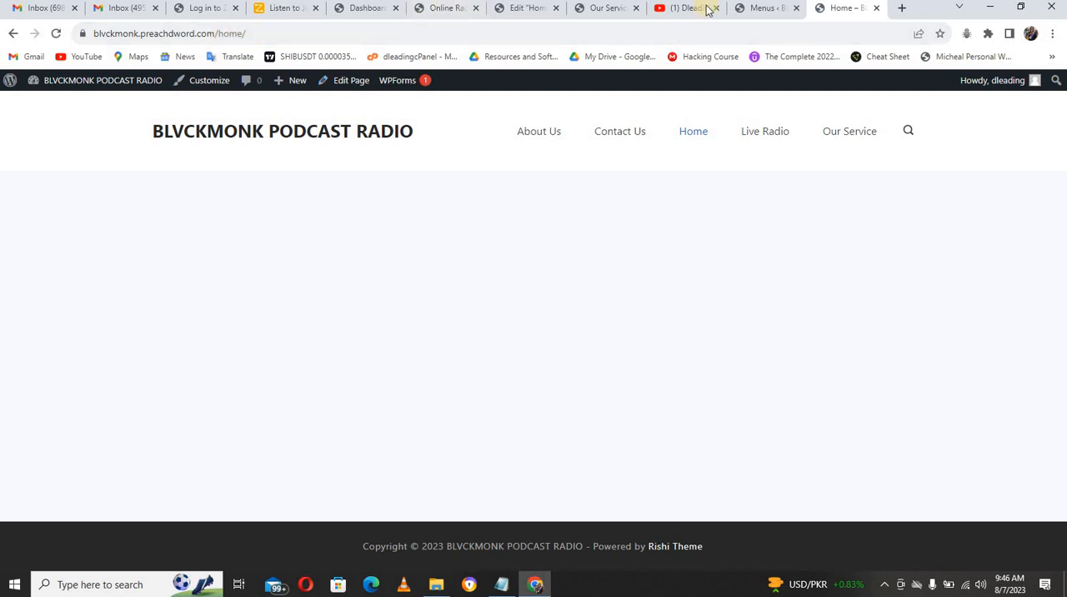
{"action": "left_click", "coordinate": [746, 7]}
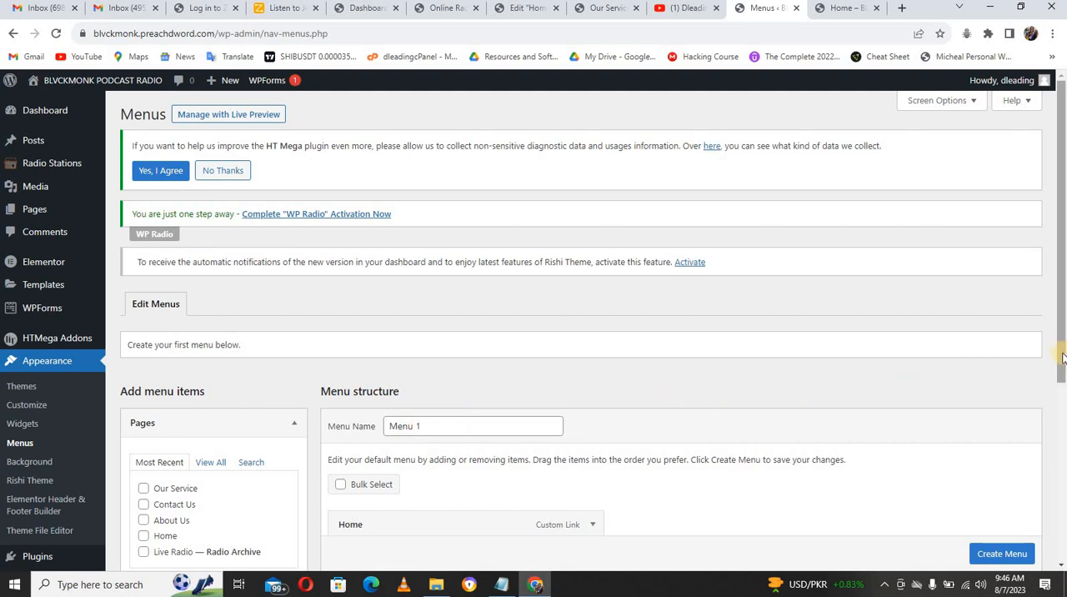
Step: Remove the Home custom link from Menu 1 and order the items Home, Live Radio, About Us, Our Service, Contact Us
{"action": "left_click_drag", "start_coordinate": [1061, 359], "coordinate": [1061, 484]}
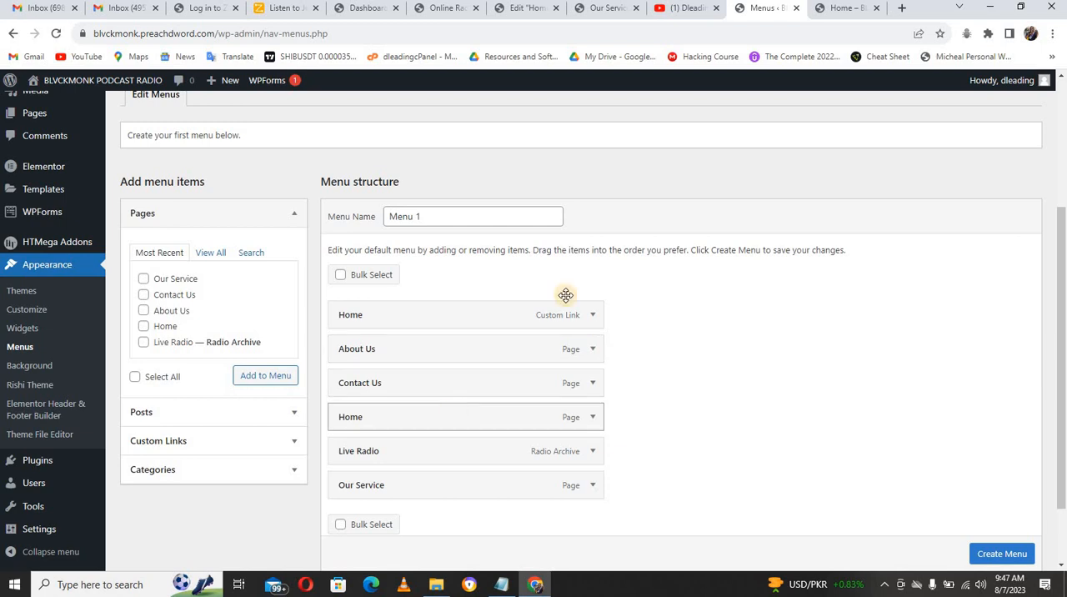
{"action": "left_click", "coordinate": [594, 316]}
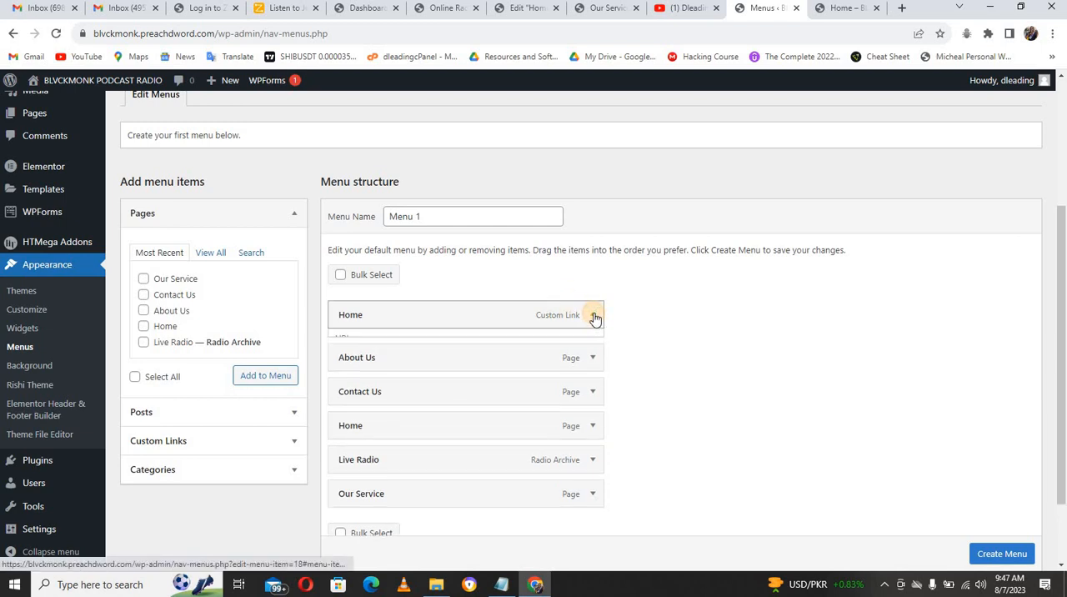
{"action": "left_click", "coordinate": [350, 447]}
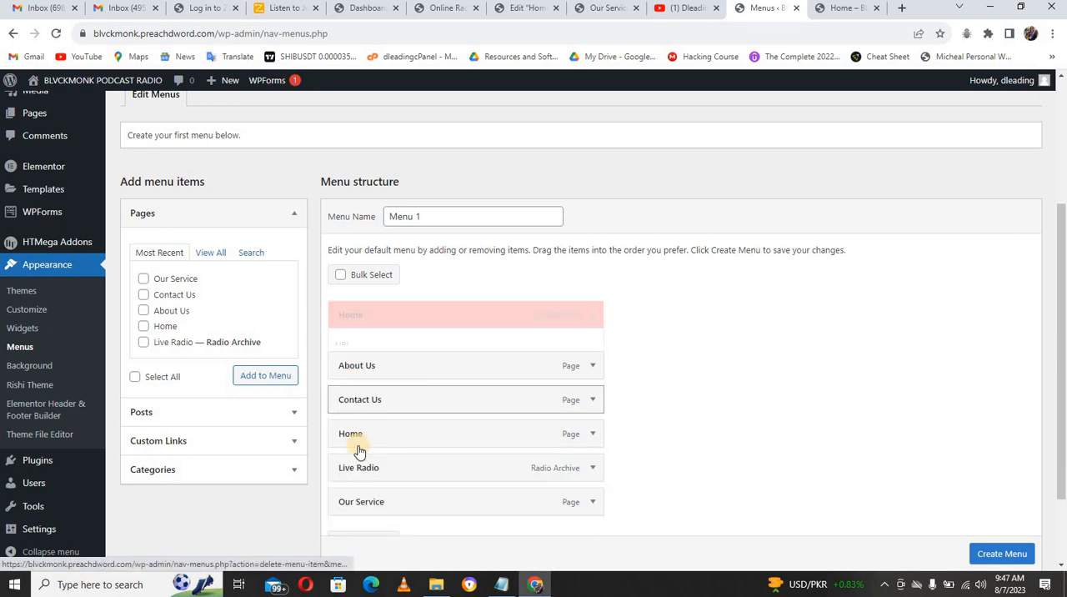
{"action": "left_click_drag", "start_coordinate": [375, 391], "coordinate": [379, 305]}
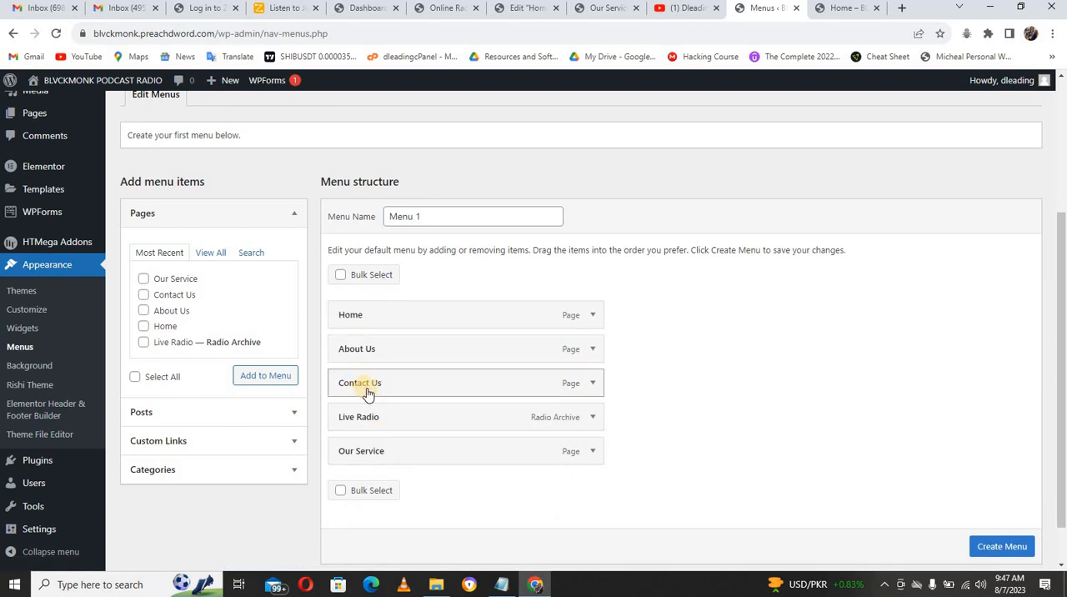
{"action": "left_click_drag", "start_coordinate": [372, 418], "coordinate": [376, 339]}
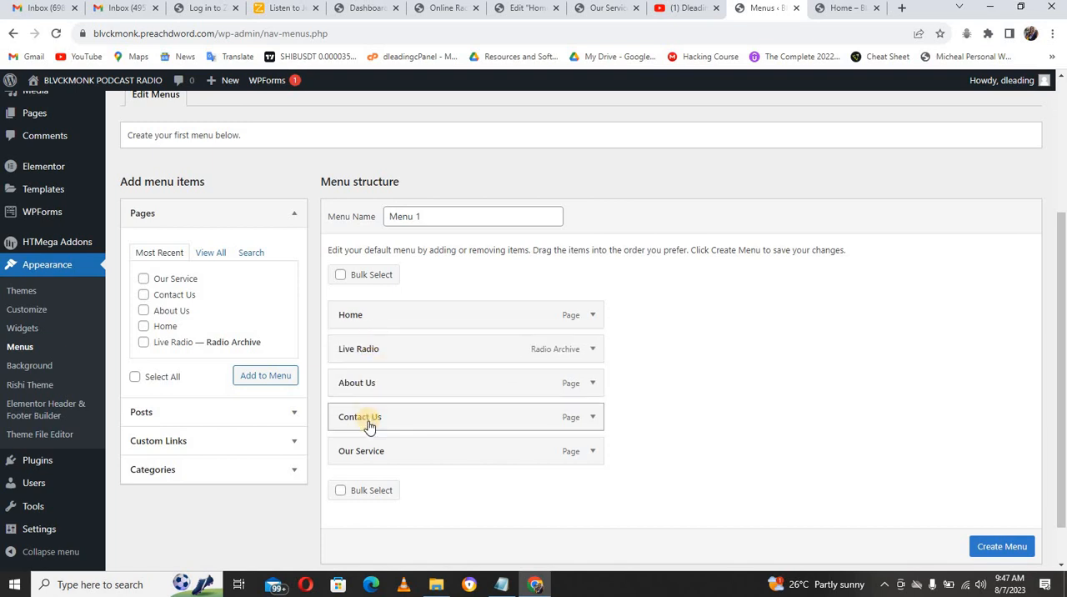
{"action": "left_click_drag", "start_coordinate": [367, 451], "coordinate": [333, 415]}
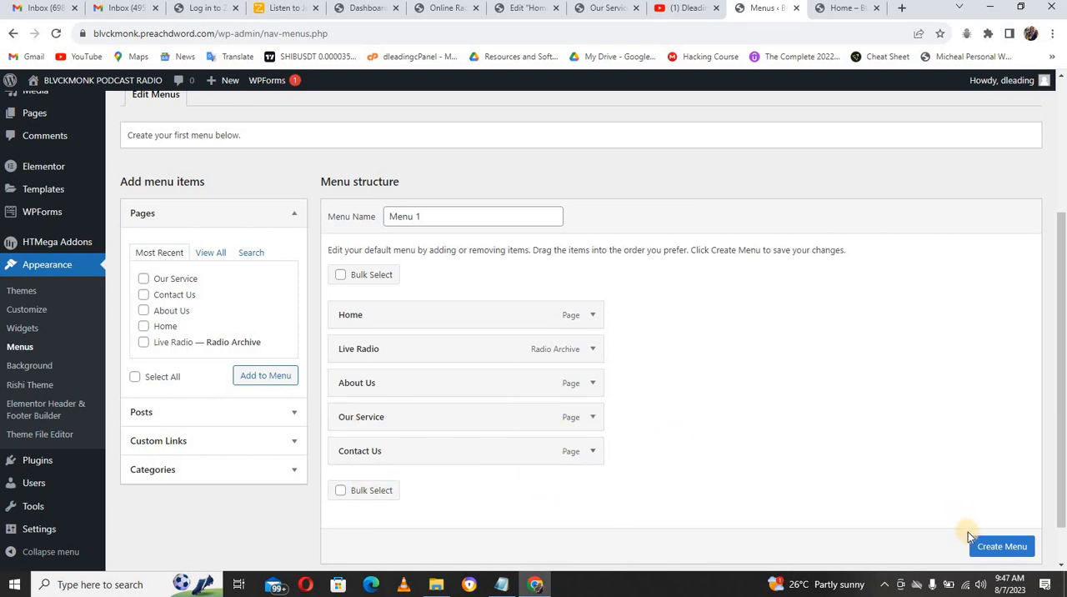
Step: Create Menu 1, assign it to the Primary display location and save it
{"action": "left_click", "coordinate": [984, 546]}
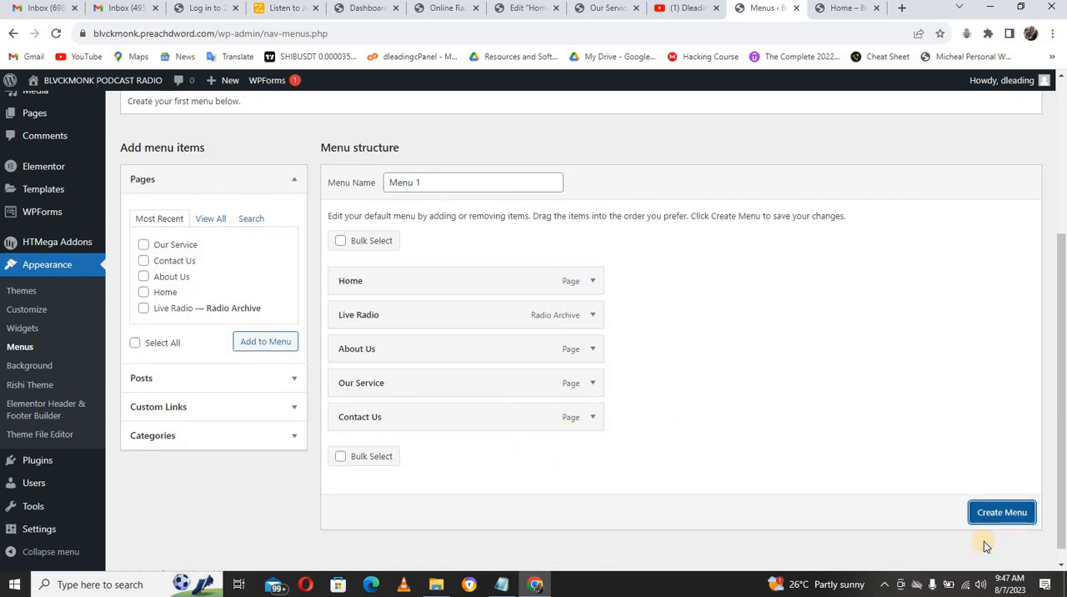
{"action": "left_click", "coordinate": [991, 512]}
{"action": "left_click", "coordinate": [988, 511]}
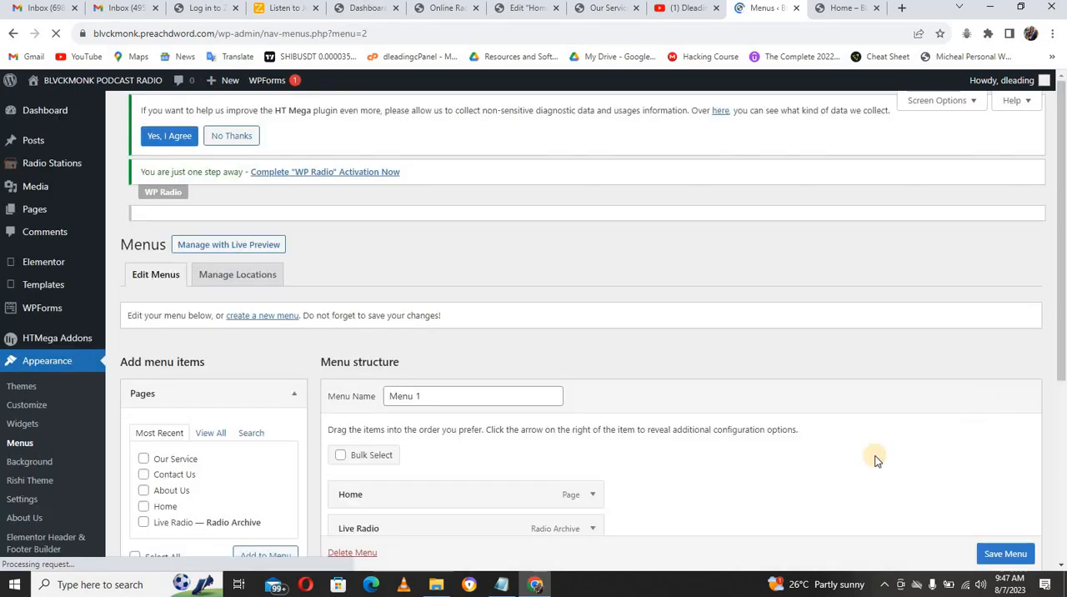
{"action": "left_click_drag", "start_coordinate": [1061, 361], "coordinate": [1065, 583]}
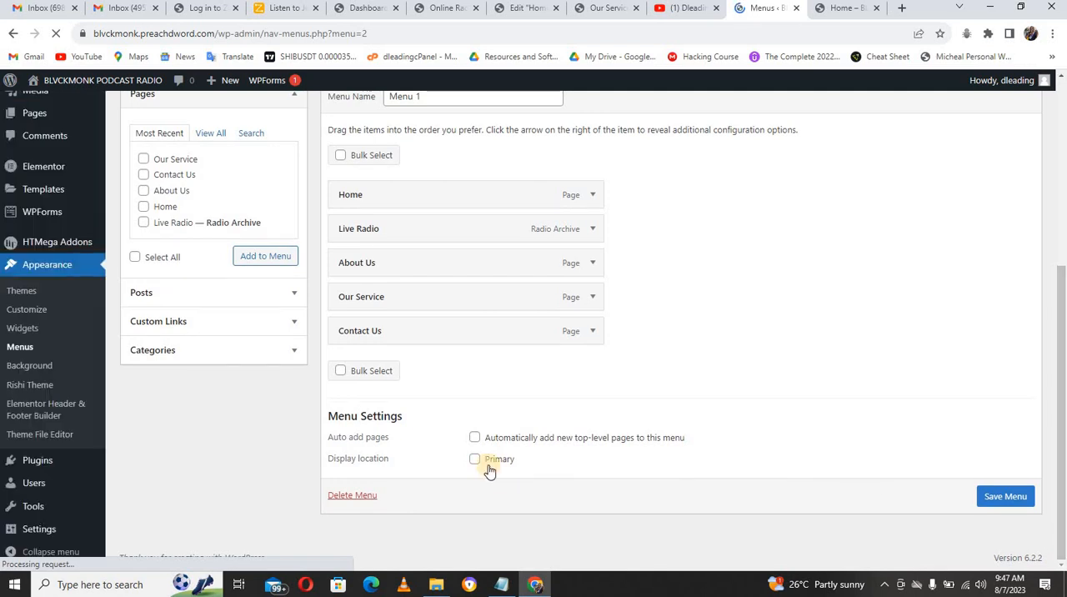
{"action": "left_click", "coordinate": [475, 472]}
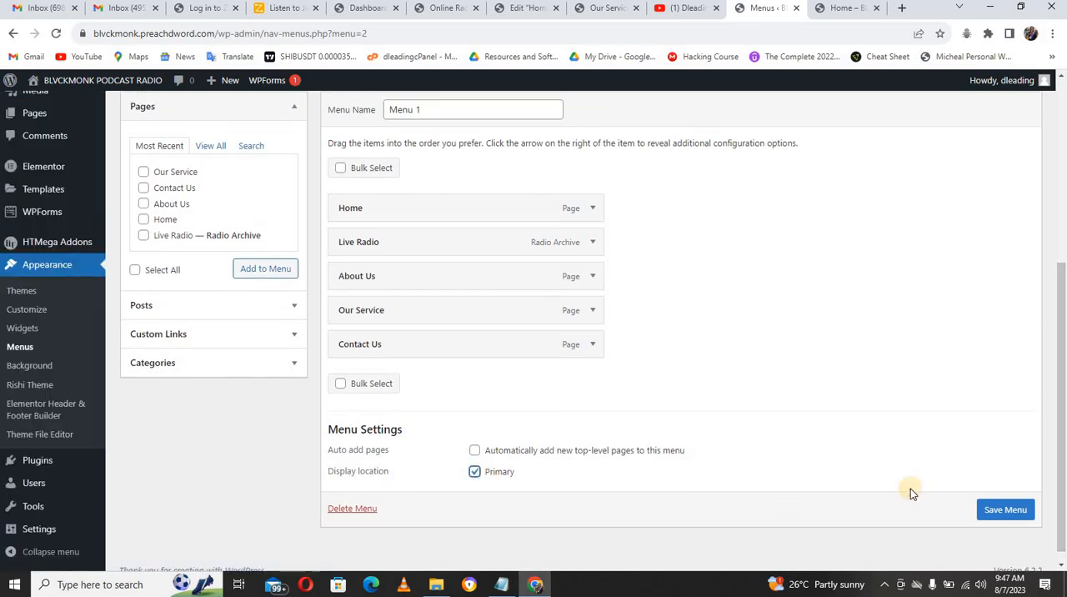
{"action": "left_click", "coordinate": [990, 509]}
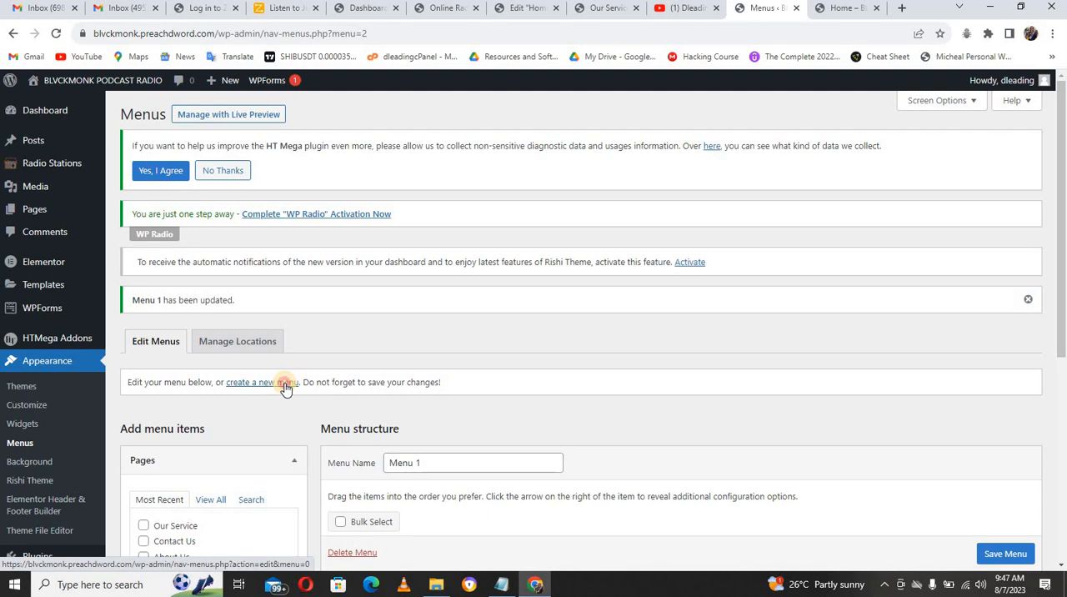
Step: Create a new menu named Footer Menu
{"action": "left_click", "coordinate": [283, 383]}
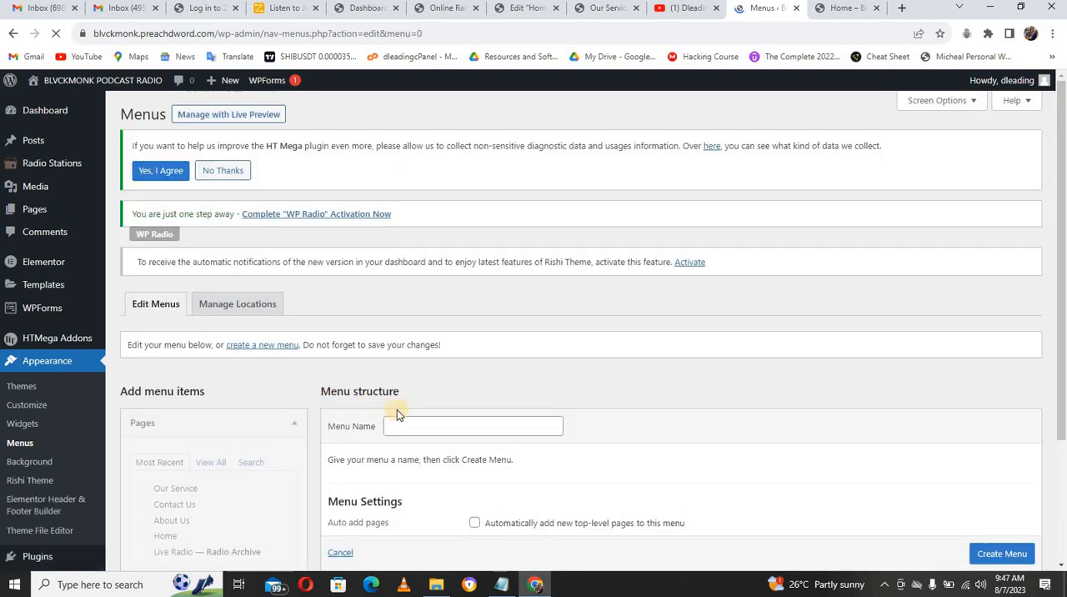
{"action": "left_click", "coordinate": [399, 425]}
{"action": "type", "text": "Footer Menu"}
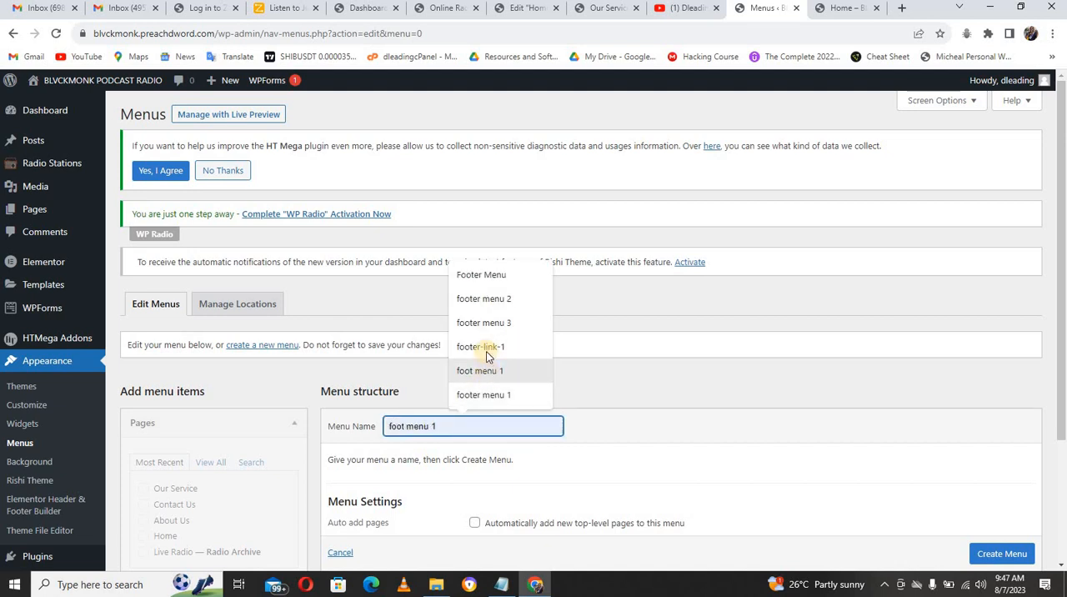
{"action": "left_click", "coordinate": [486, 279]}
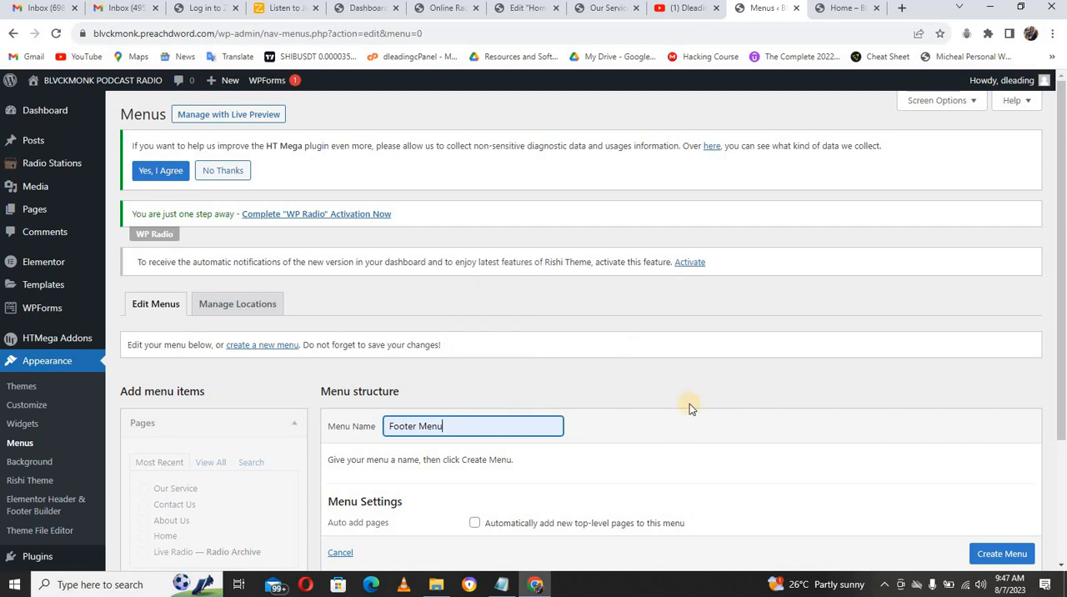
{"action": "left_click", "coordinate": [983, 553]}
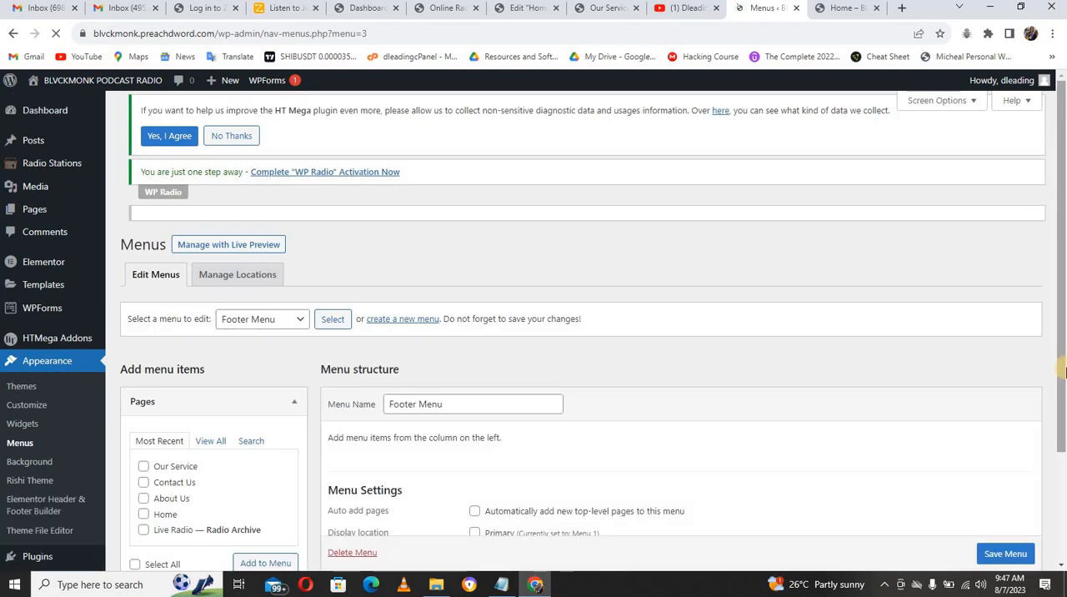
Step: Add a custom link with the URL # and the link text Private Policy to the Footer Menu
{"action": "left_click_drag", "start_coordinate": [1063, 370], "coordinate": [1061, 463]}
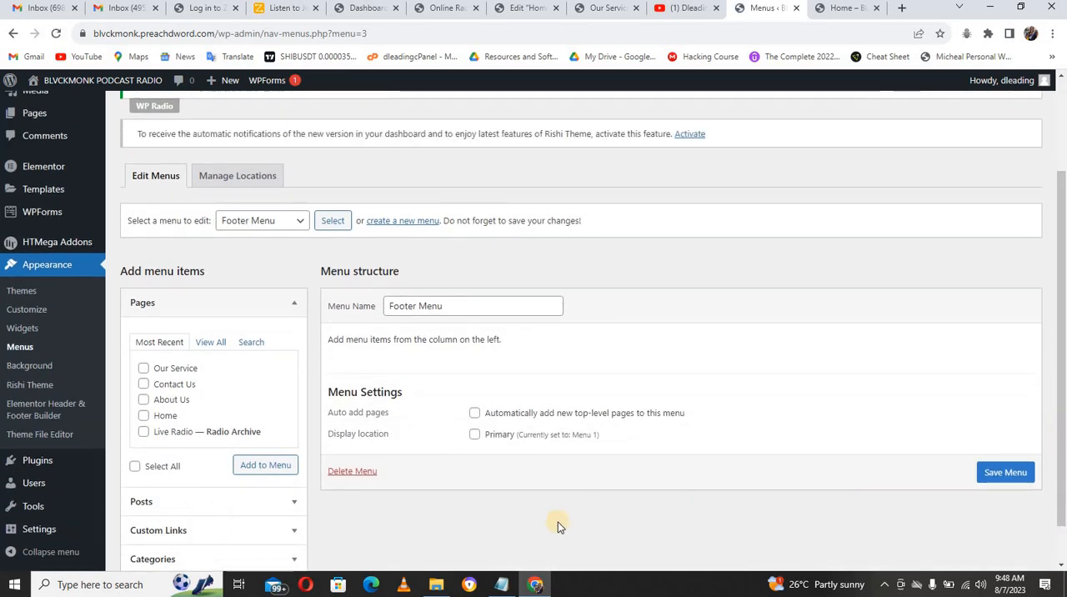
{"action": "left_click", "coordinate": [210, 343]}
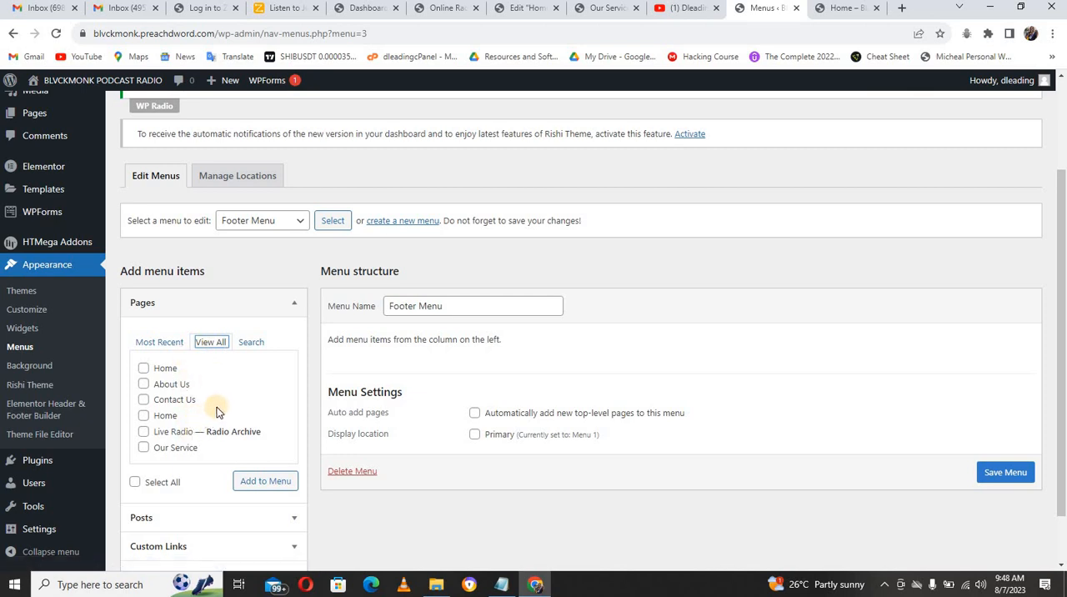
{"action": "scroll", "coordinate": [218, 408], "scroll_direction": "down", "scroll_amount": 1}
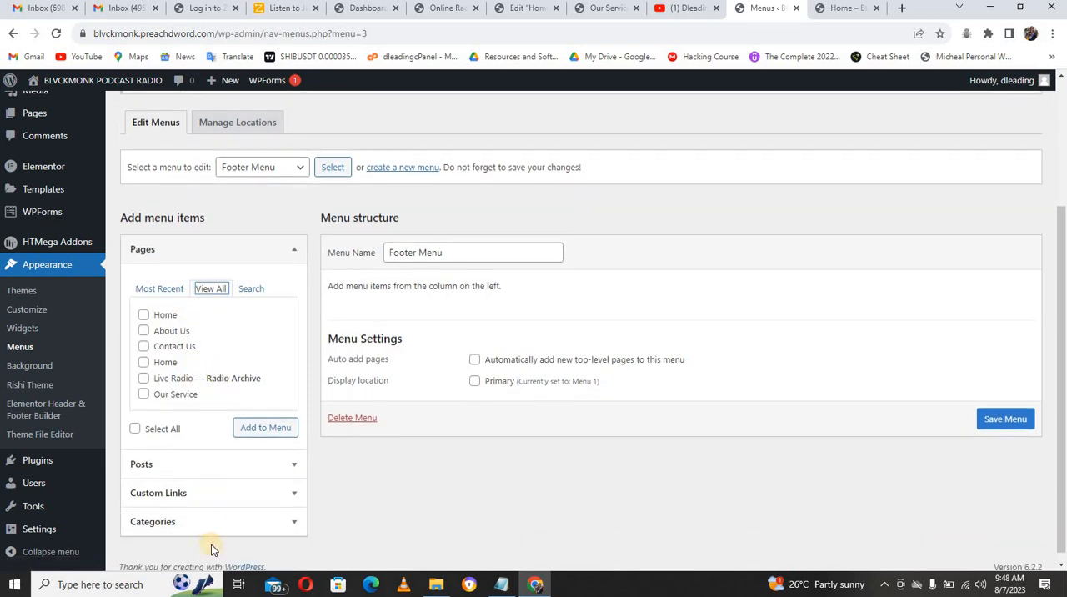
{"action": "left_click", "coordinate": [208, 495]}
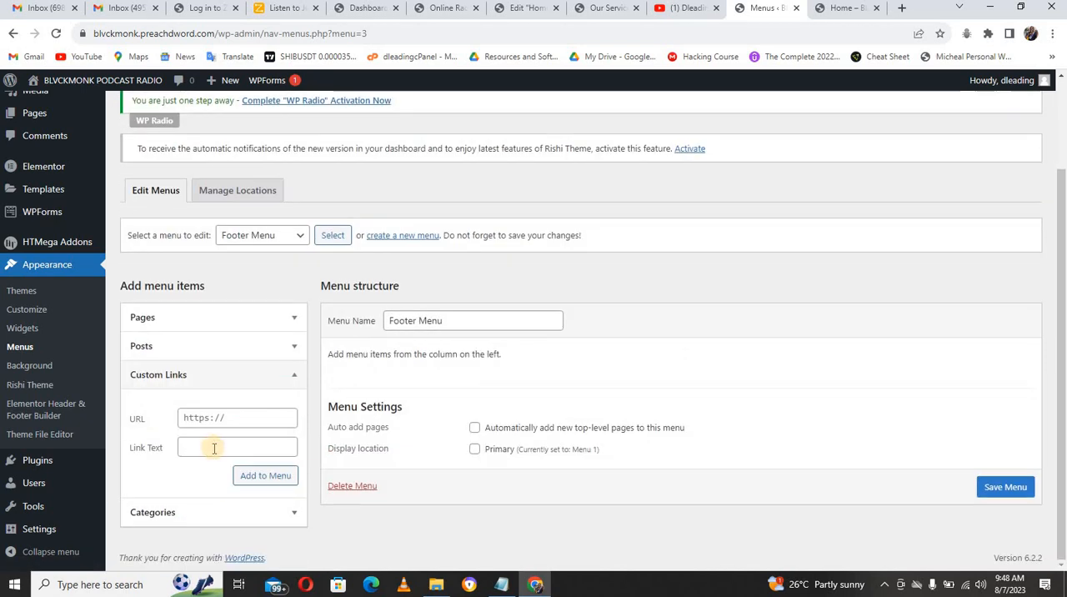
{"action": "left_click", "coordinate": [214, 417]}
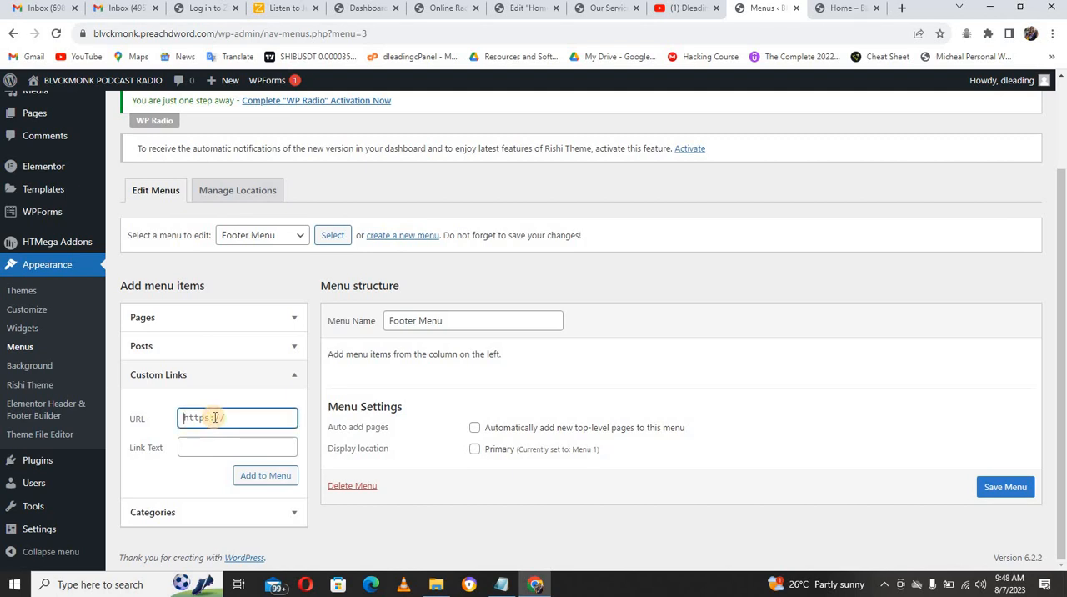
{"action": "type", "text": "#"}
{"action": "left_click", "coordinate": [216, 449]}
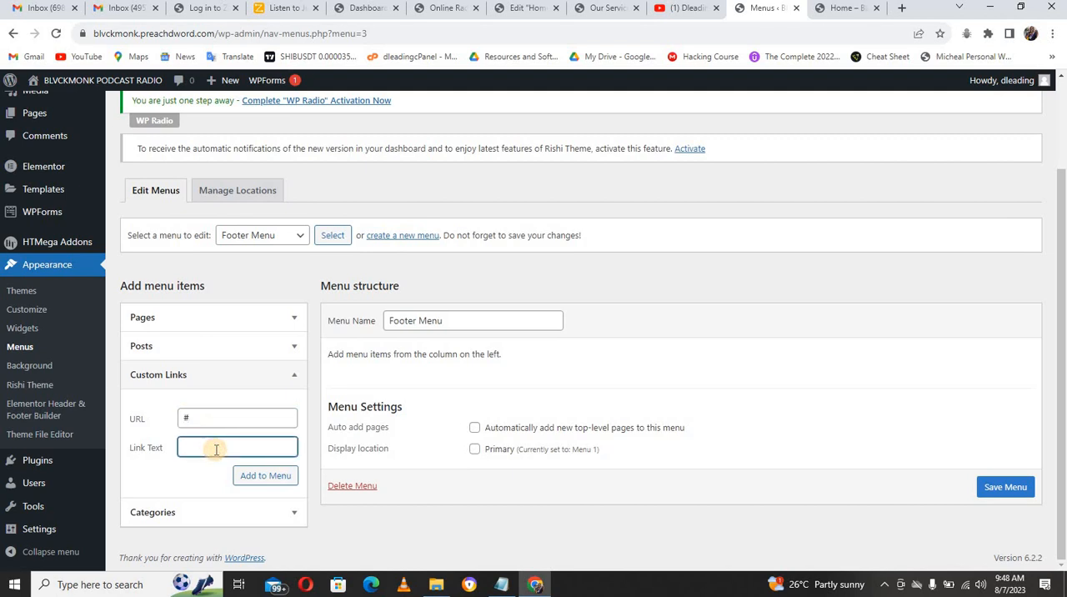
{"action": "type", "text": "Private Po"}
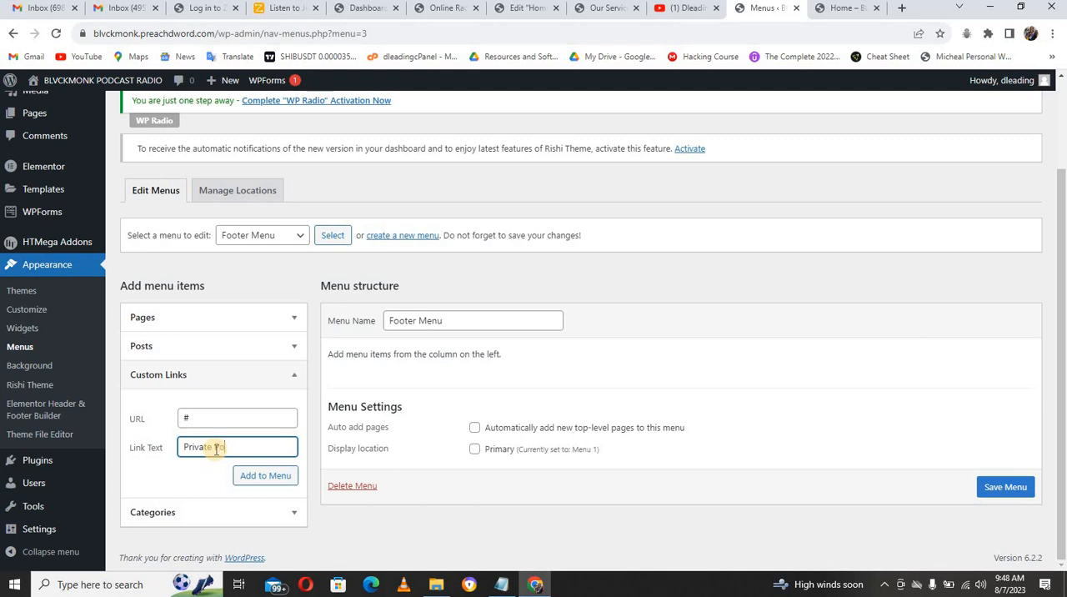
{"action": "type", "text": "licy"}
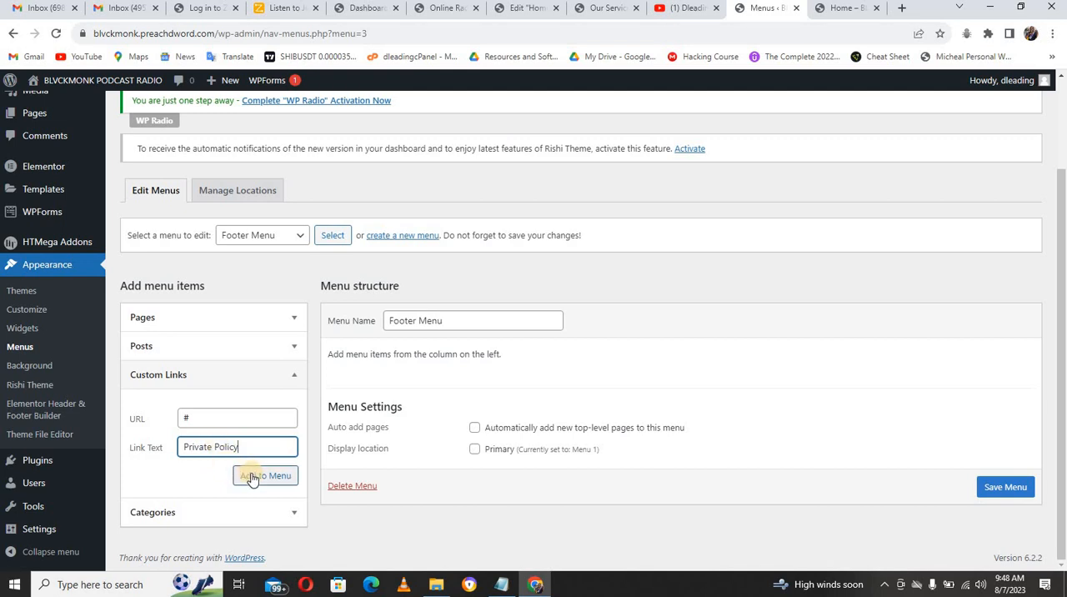
{"action": "left_click", "coordinate": [252, 477]}
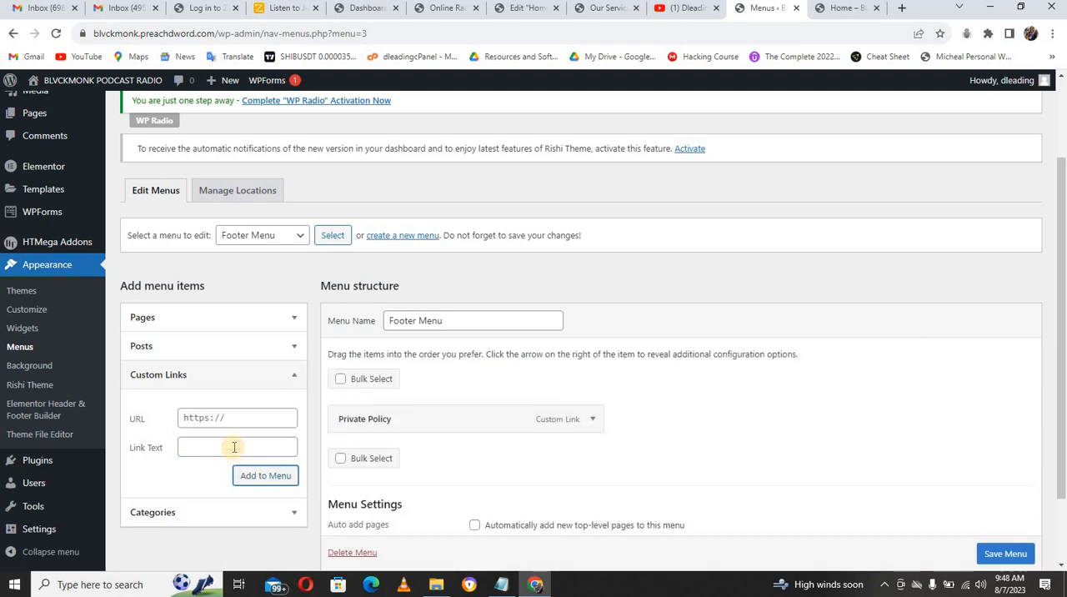
Step: Add a second custom link with the text Terms & Conditions and the URL # to the Footer Menu
{"action": "left_click", "coordinate": [234, 448]}
{"action": "type", "text": "Terms & Co"}
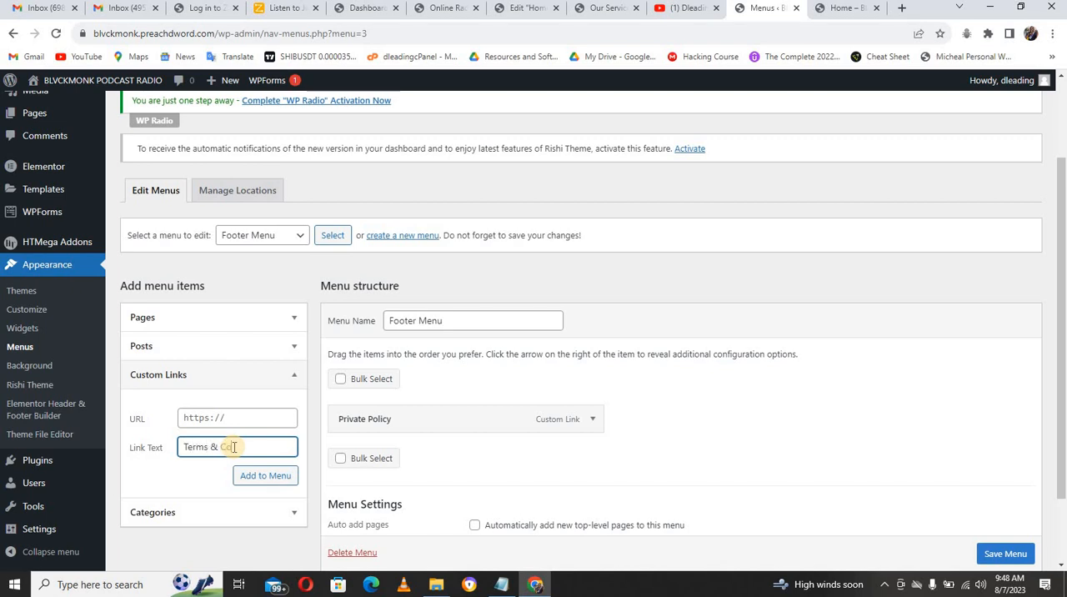
{"action": "type", "text": "nditions"}
{"action": "left_click", "coordinate": [219, 418]}
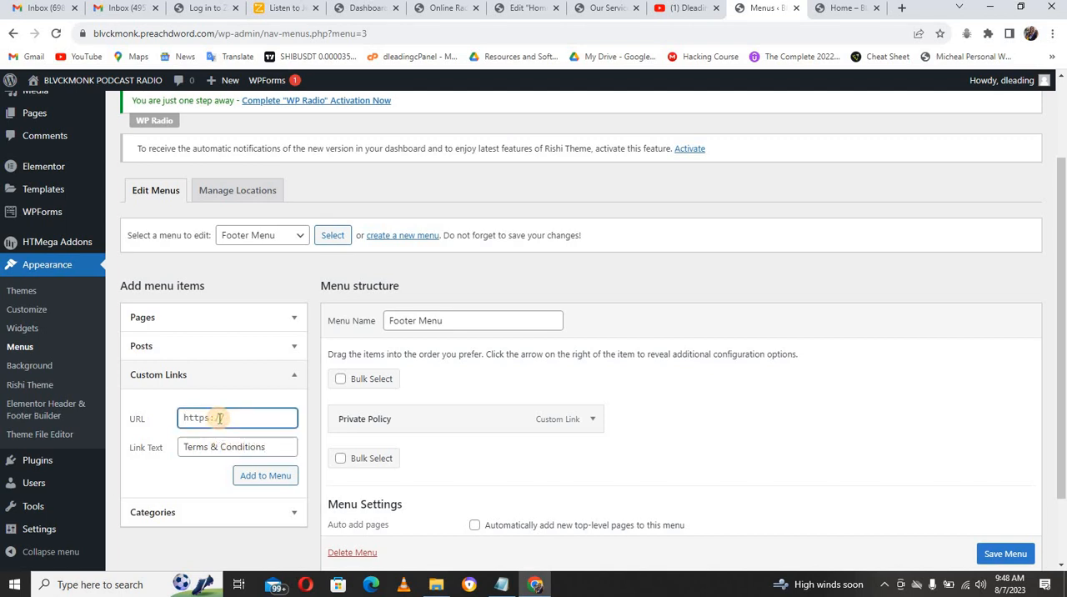
{"action": "left_click", "coordinate": [264, 475]}
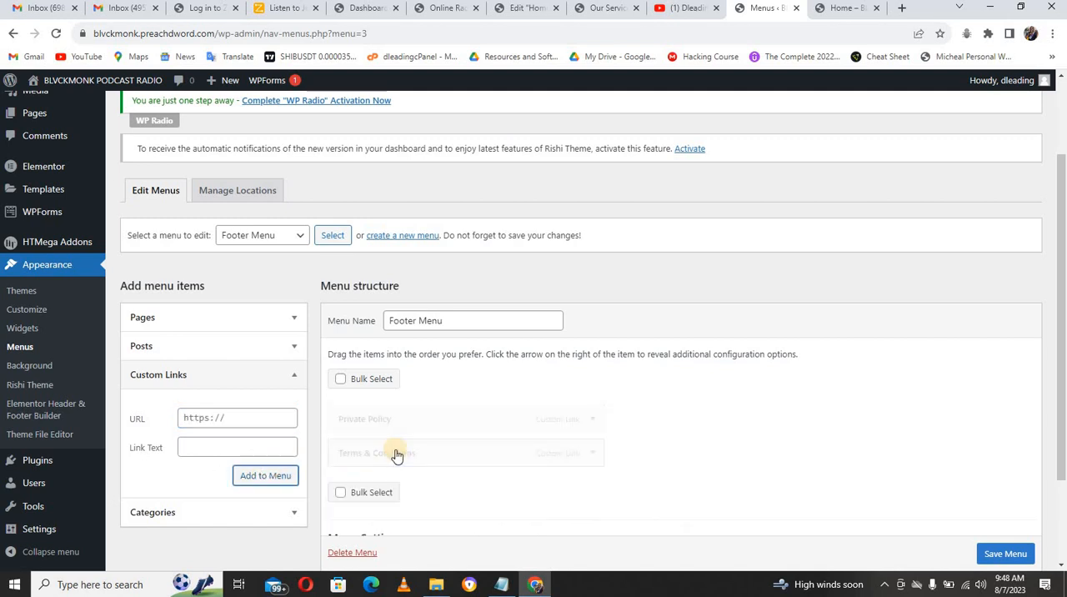
Step: Place Terms & Conditions above Private Policy in the Footer Menu and save the menu
{"action": "left_click_drag", "start_coordinate": [397, 464], "coordinate": [397, 424]}
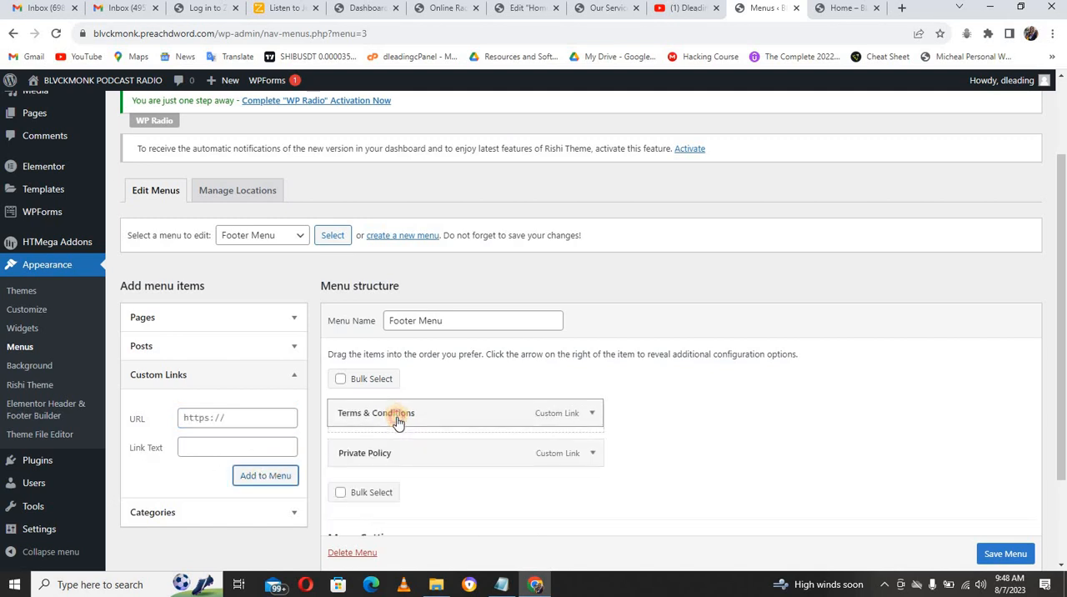
{"action": "left_click", "coordinate": [1005, 554]}
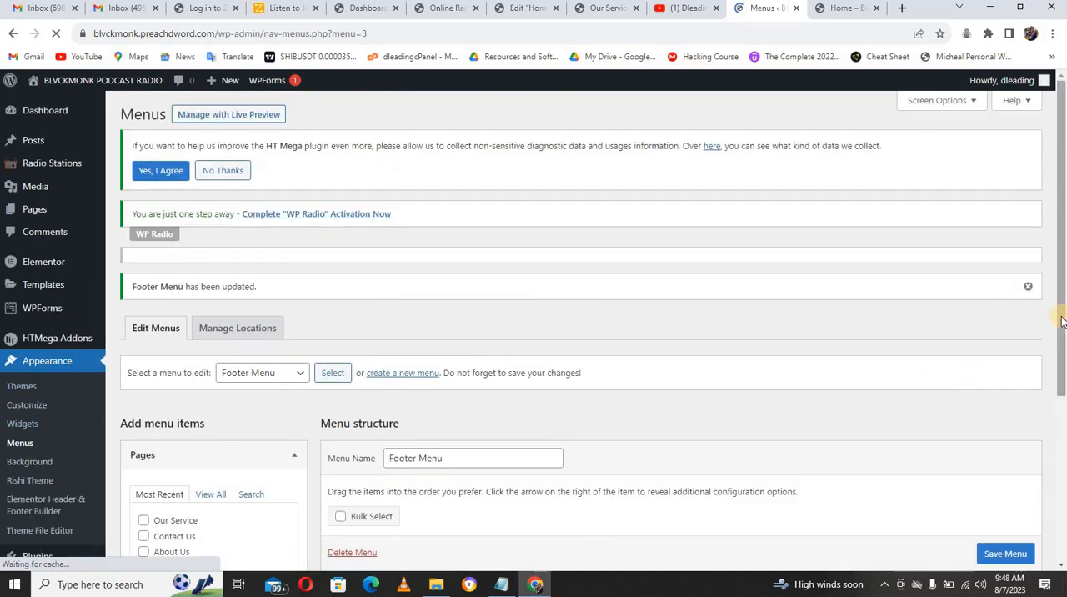
{"action": "left_click_drag", "start_coordinate": [1062, 320], "coordinate": [1064, 508]}
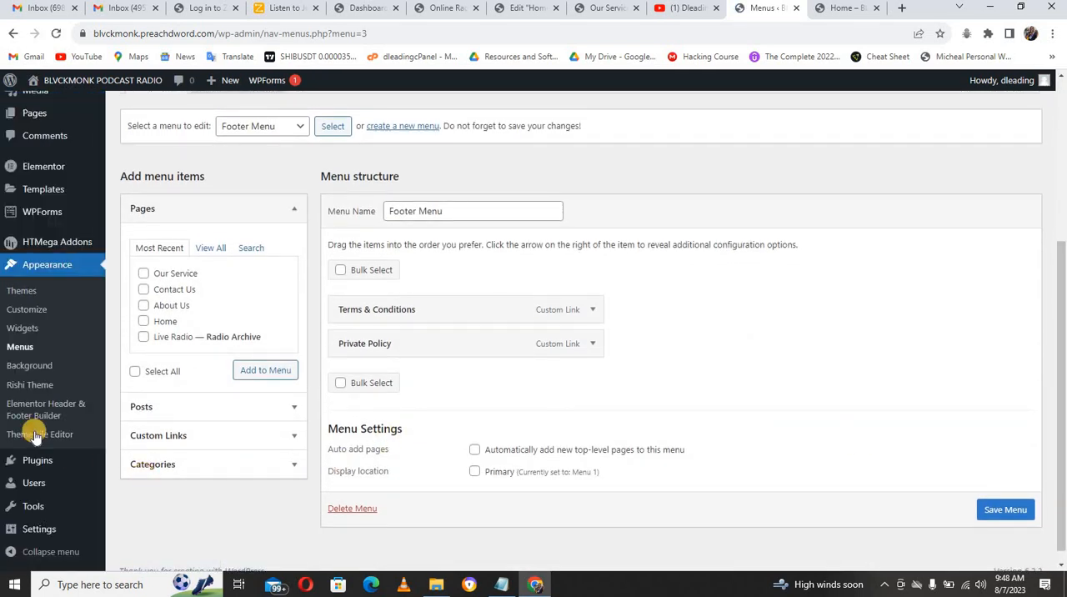
Step: In the site's reading settings, set the homepage to display the static page Home and save the changes
{"action": "mouse_move", "coordinate": [33, 534]}
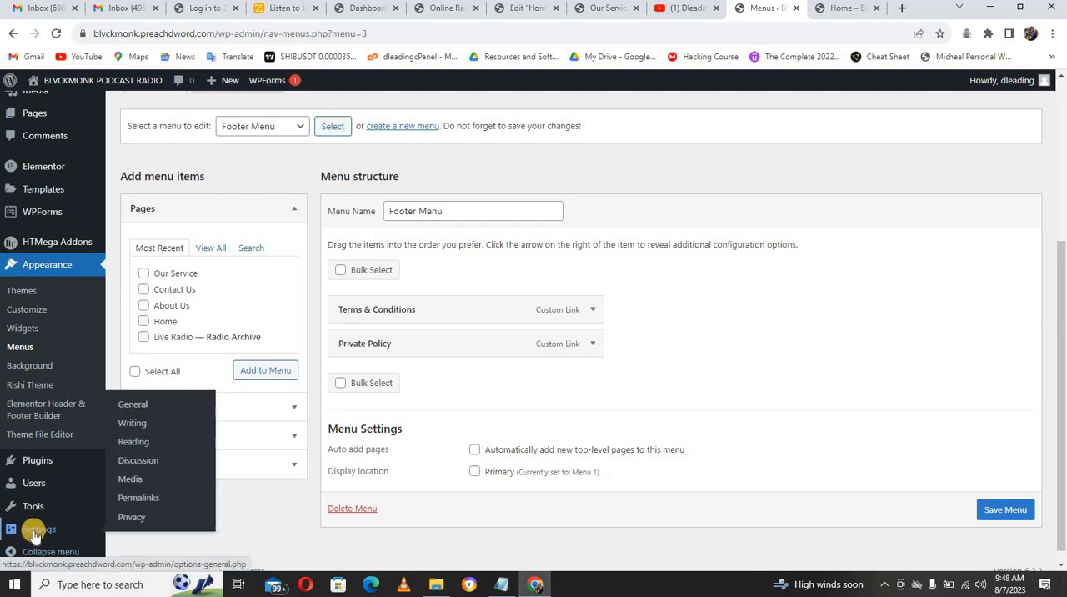
{"action": "left_click", "coordinate": [133, 440]}
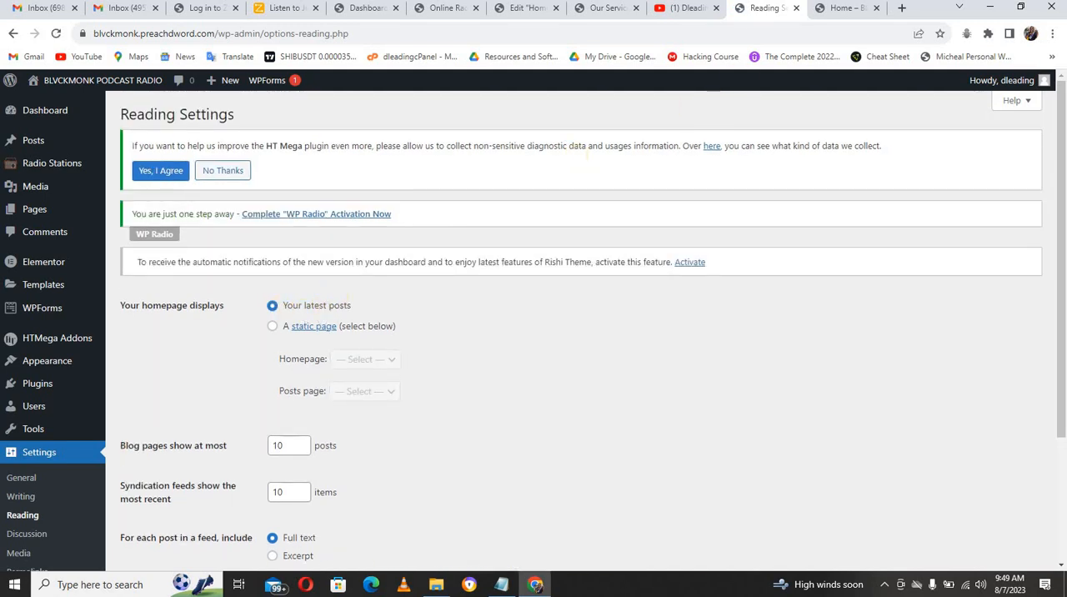
{"action": "left_click", "coordinate": [843, 11]}
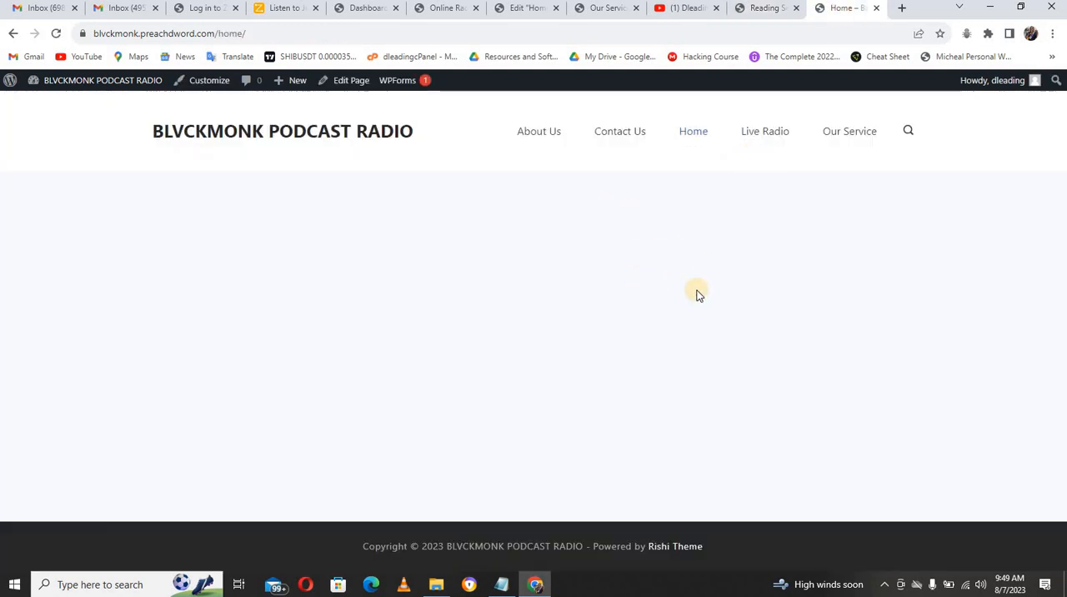
{"action": "left_click", "coordinate": [773, 8]}
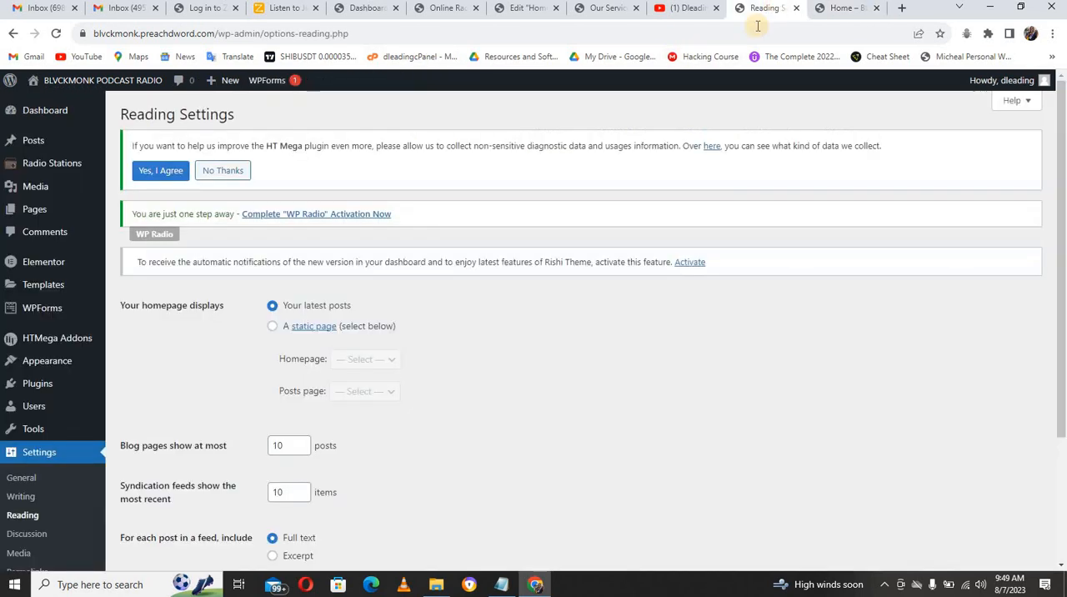
{"action": "left_click", "coordinate": [272, 328]}
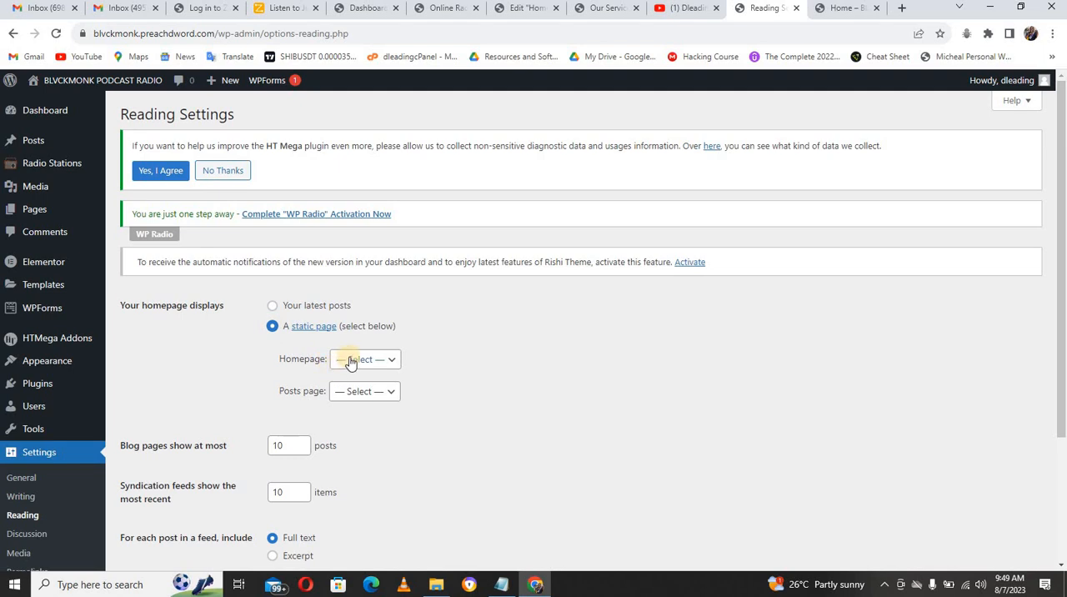
{"action": "left_click", "coordinate": [350, 360]}
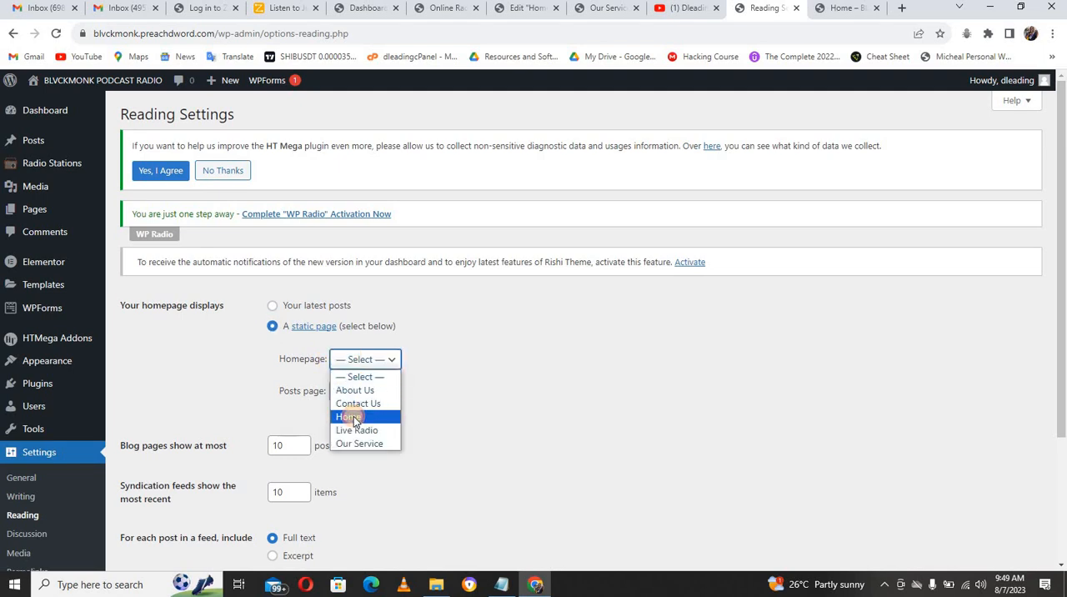
{"action": "left_click", "coordinate": [345, 414]}
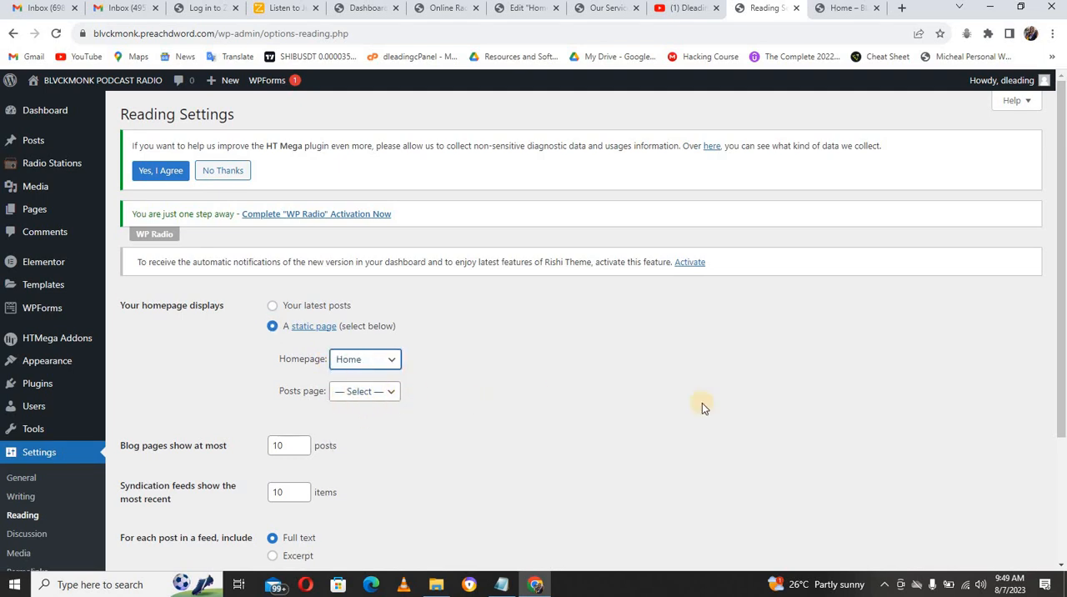
{"action": "scroll", "coordinate": [991, 447], "scroll_direction": "down", "scroll_amount": 3}
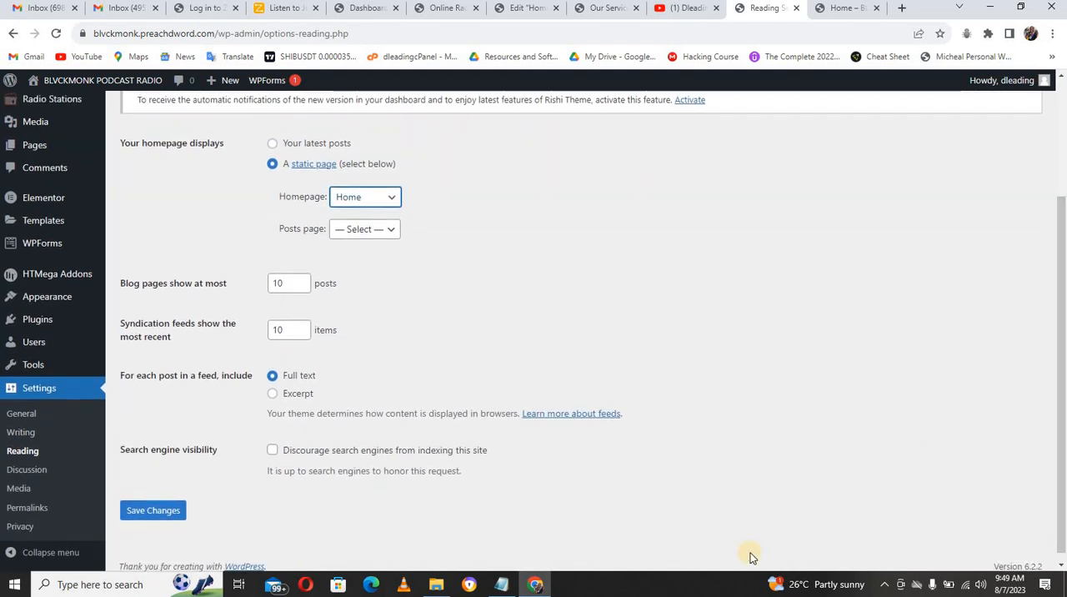
{"action": "left_click", "coordinate": [166, 512]}
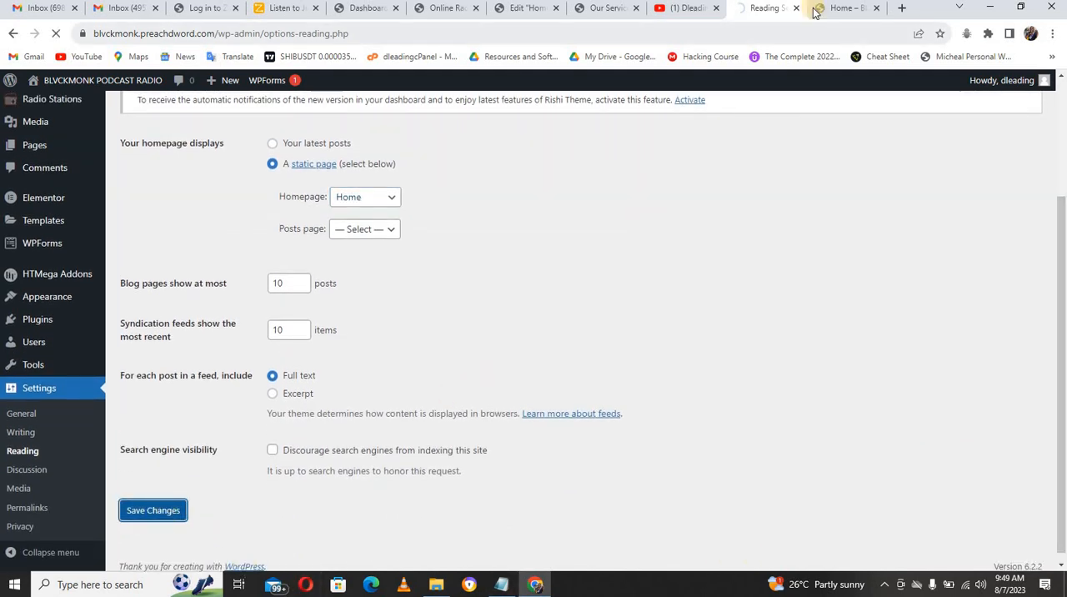
Step: Check the live site's front page against the saved reading settings
{"action": "key", "text": "ctrl+Tab"}
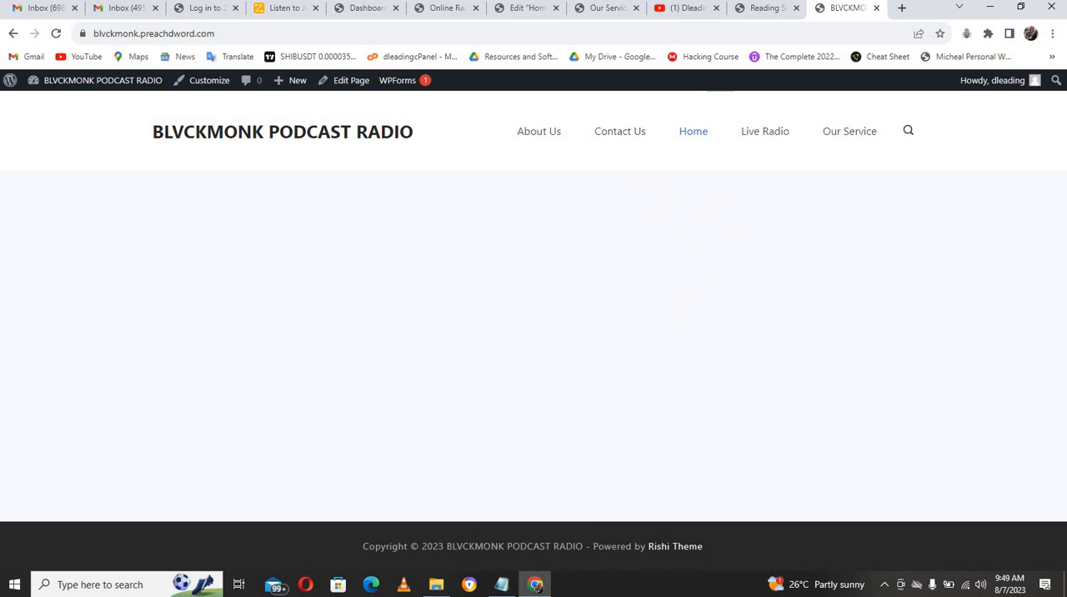
{"action": "left_click", "coordinate": [767, 8]}
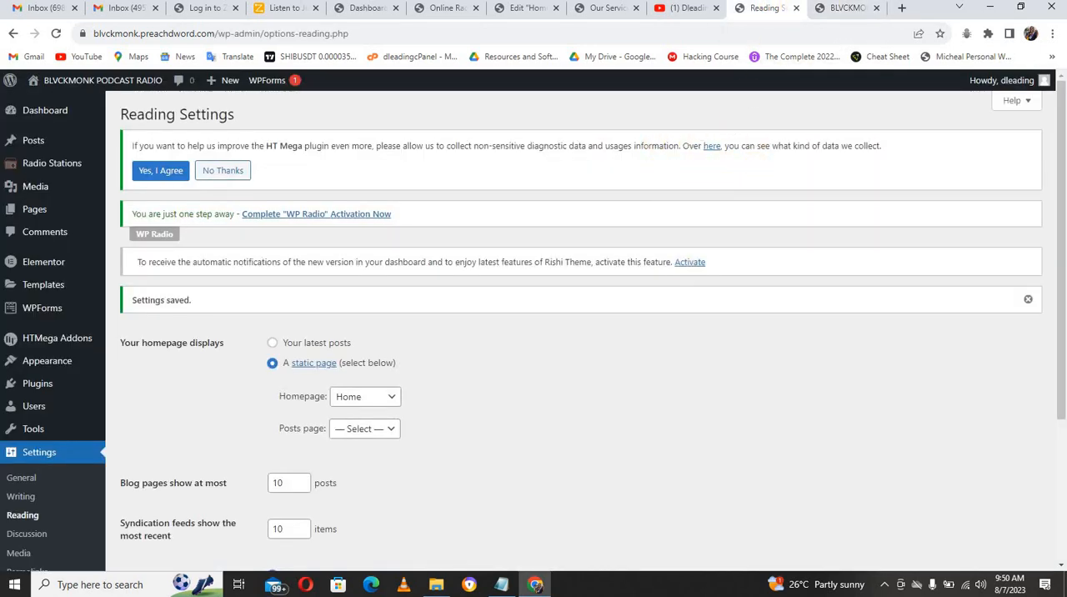
{"action": "left_click", "coordinate": [848, 9]}
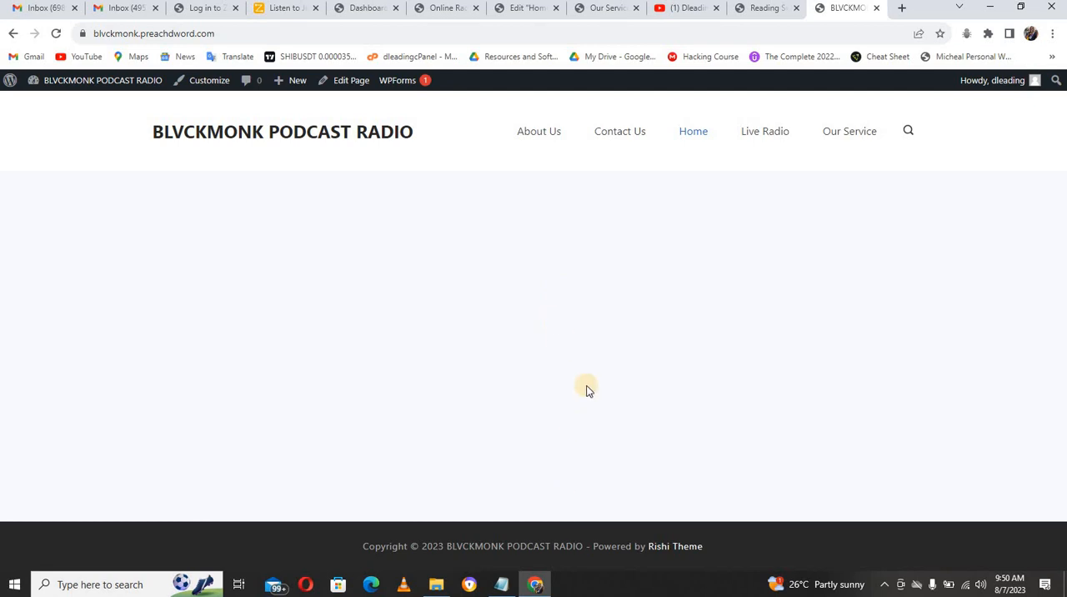
Step: Open the theme customizer for the live site in a new tab and go to its Header options
{"action": "right_click", "coordinate": [215, 80]}
{"action": "left_click", "coordinate": [232, 88]}
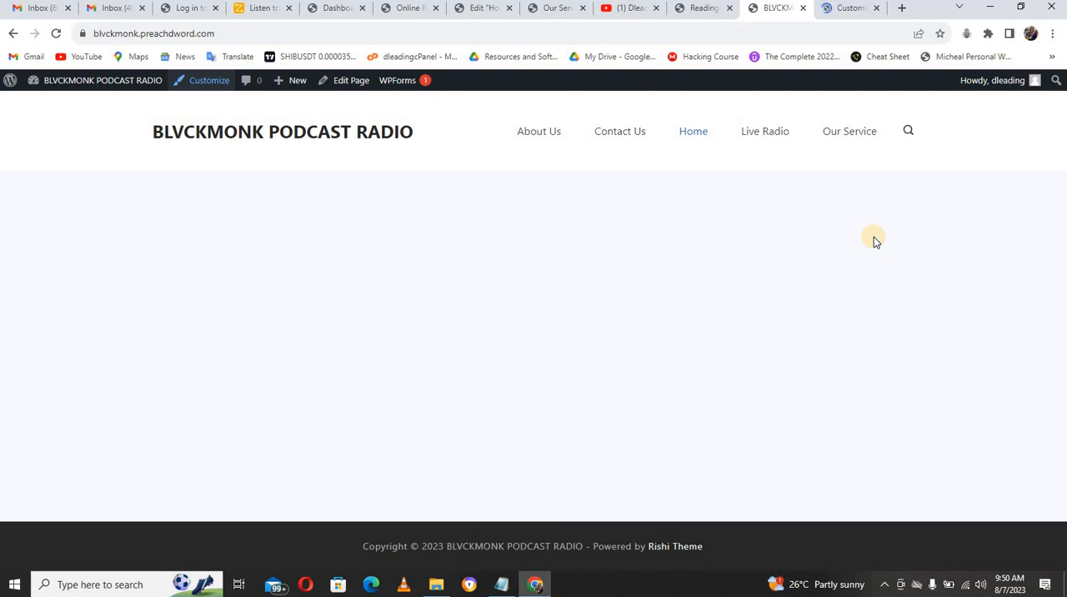
{"action": "left_click", "coordinate": [844, 10]}
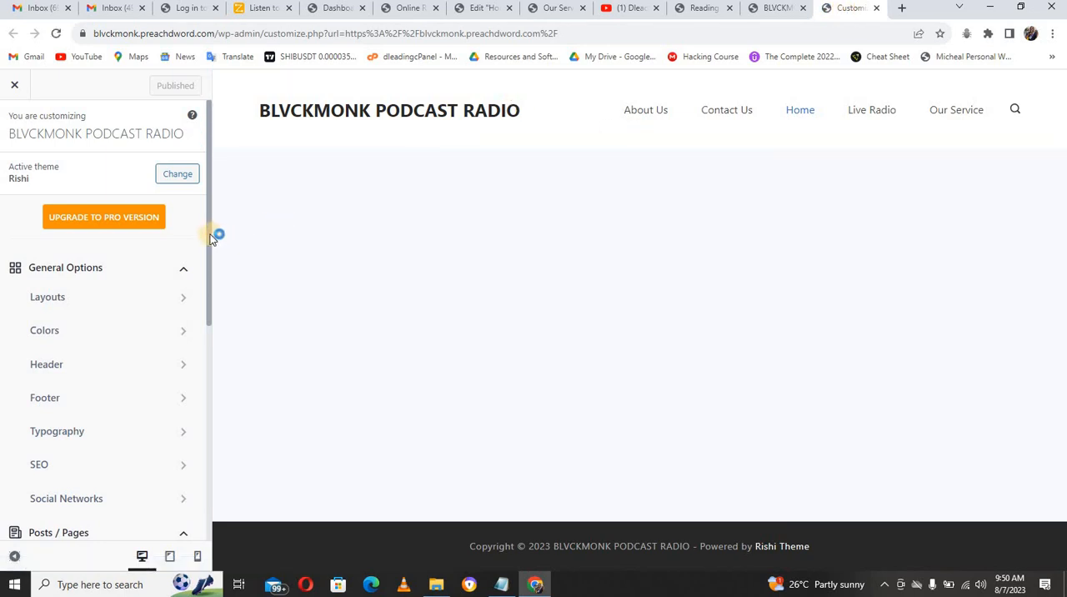
{"action": "left_click_drag", "start_coordinate": [210, 230], "coordinate": [211, 273]}
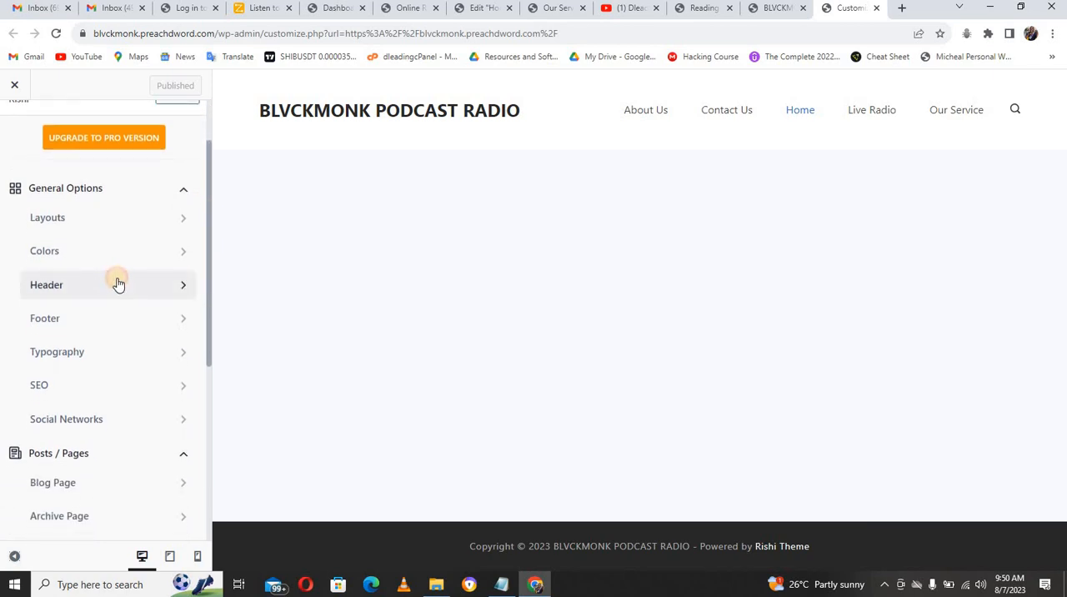
{"action": "left_click", "coordinate": [117, 284]}
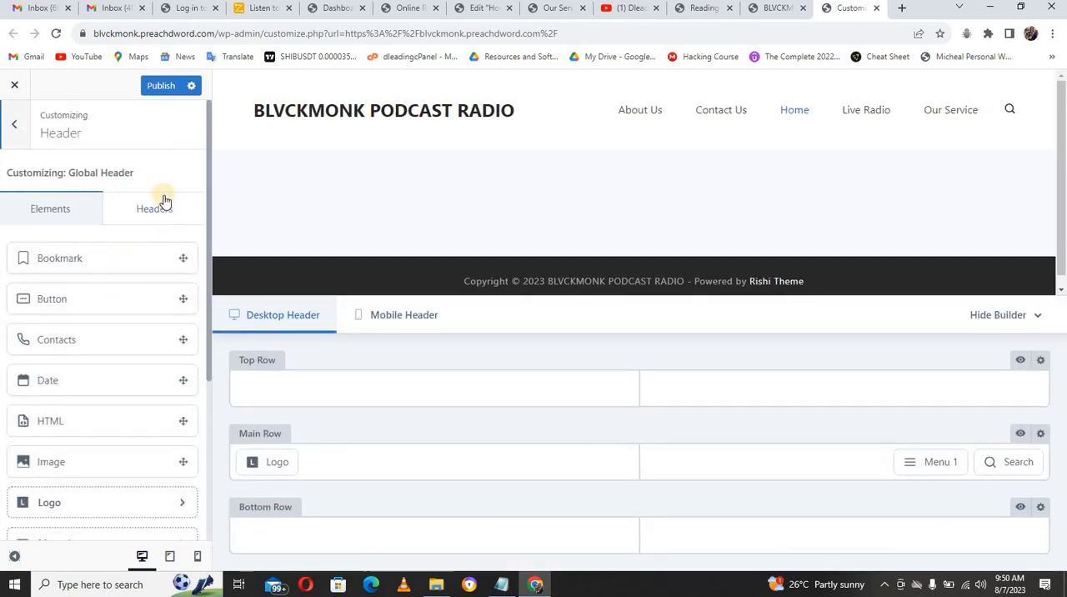
Step: Leave the Header options, look into the theme's Layouts options, and open the Colors options
{"action": "left_click_drag", "start_coordinate": [210, 271], "coordinate": [202, 213]}
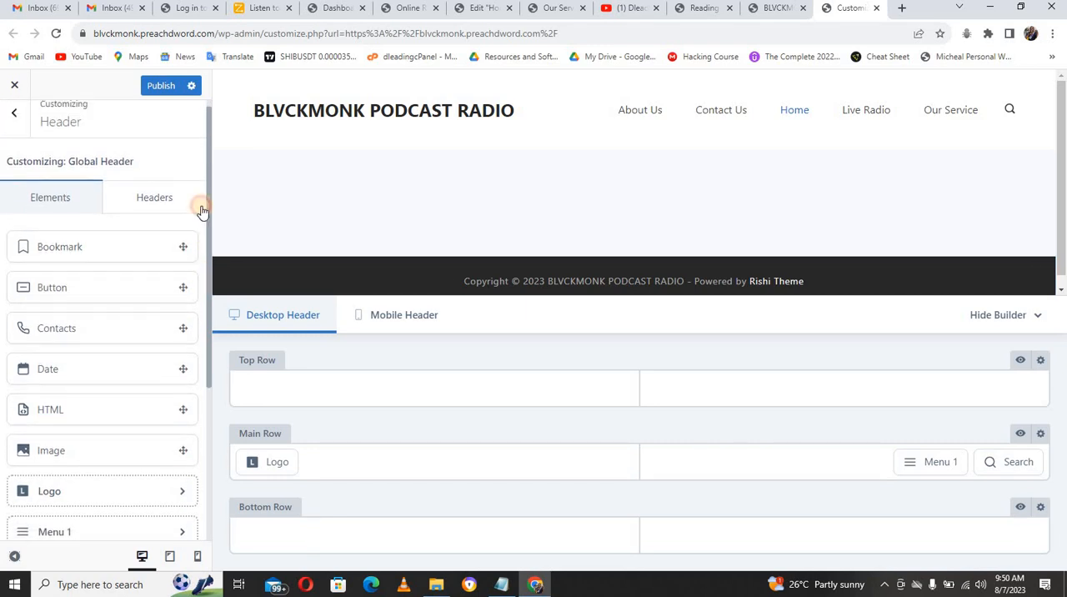
{"action": "left_click", "coordinate": [17, 126]}
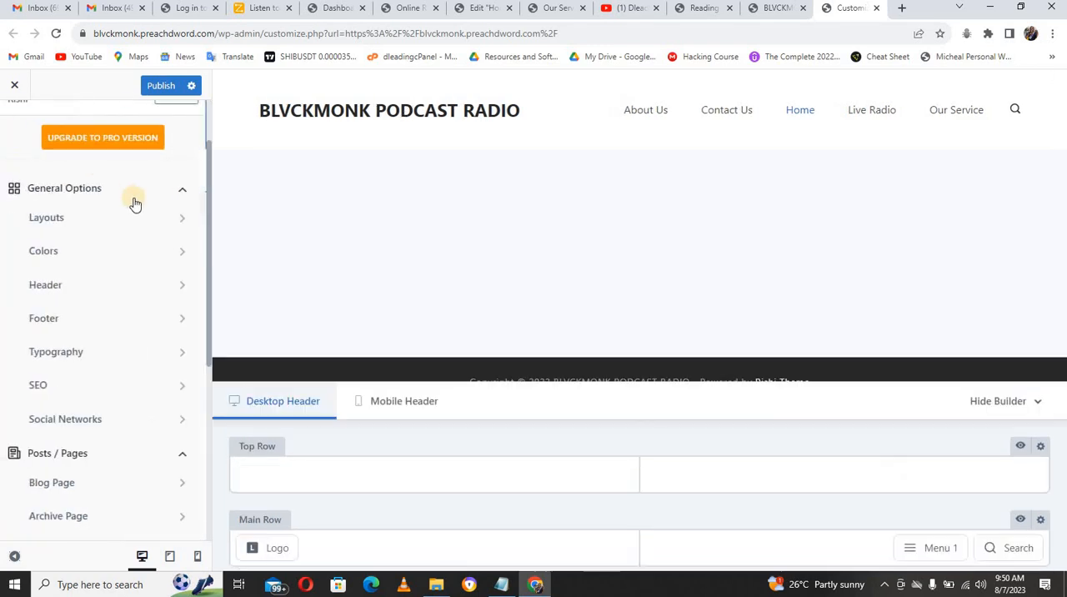
{"action": "mouse_move", "coordinate": [209, 234]}
{"action": "left_mouse_down"}
{"action": "mouse_move", "coordinate": [210, 316]}
{"action": "mouse_move", "coordinate": [205, 246]}
{"action": "left_mouse_up"}
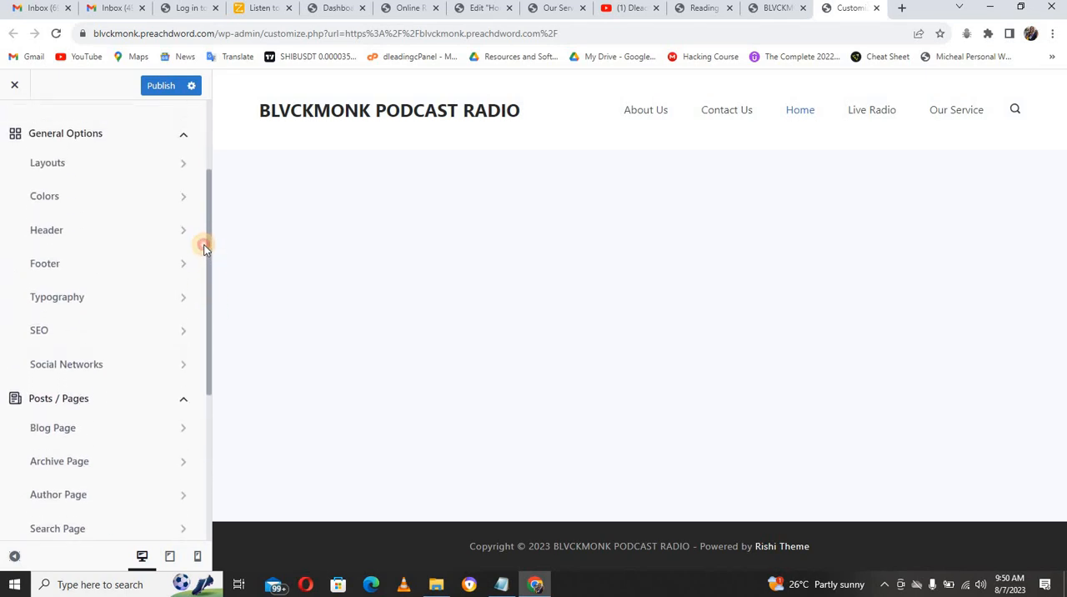
{"action": "left_click", "coordinate": [167, 166]}
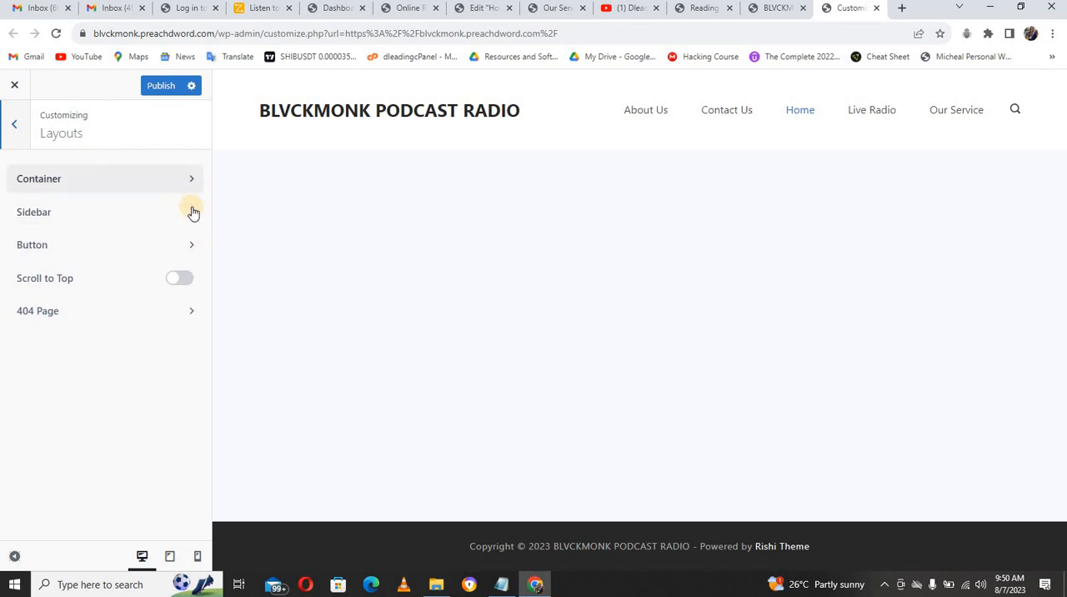
{"action": "left_click", "coordinate": [17, 126]}
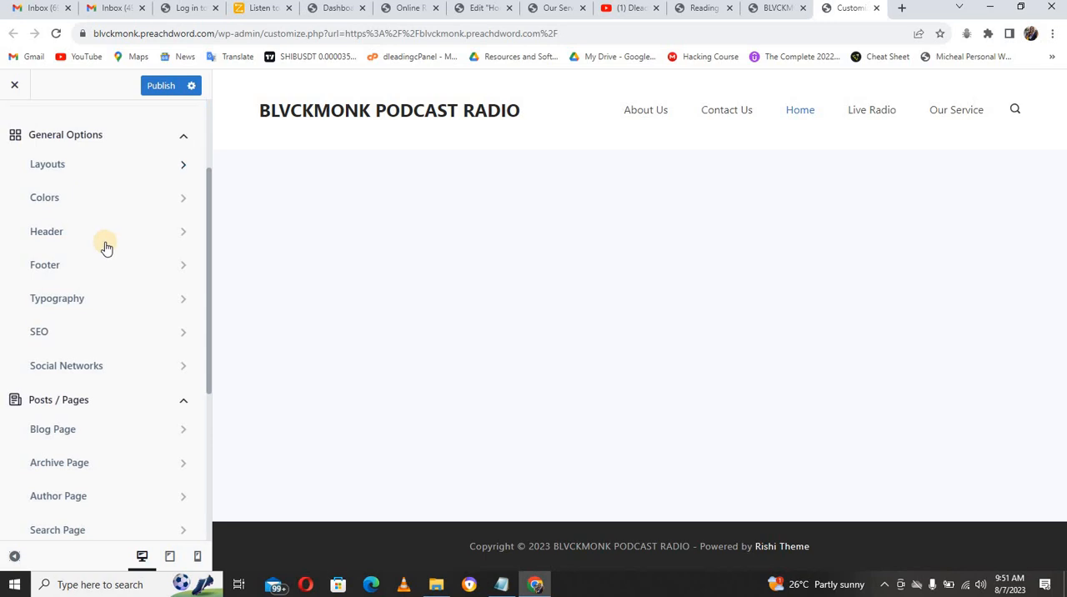
{"action": "left_click", "coordinate": [139, 206]}
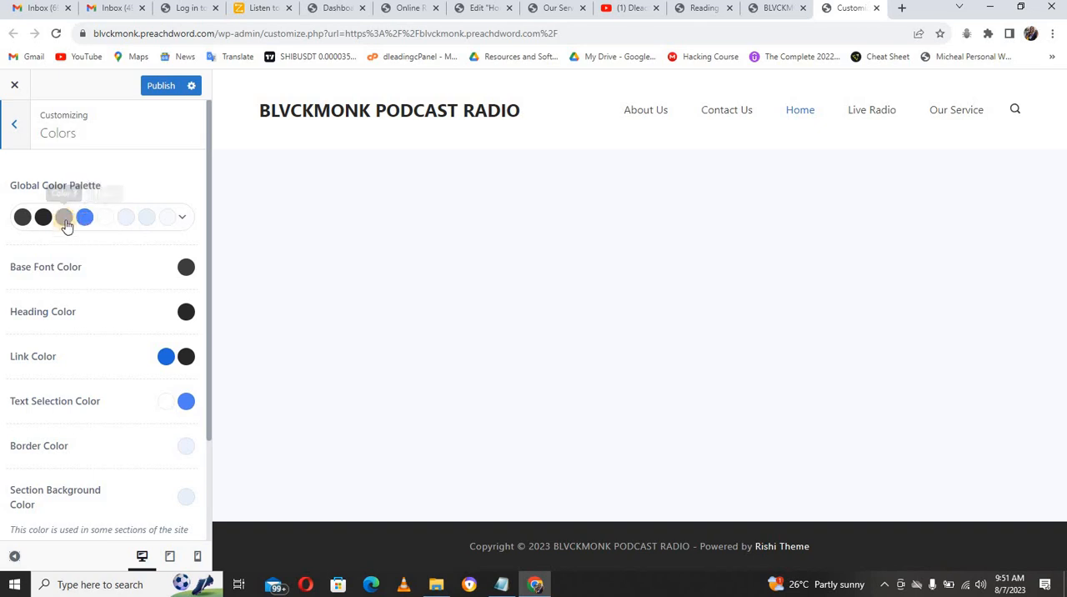
Step: Check the colors of the demo site's Our Service page and set the global color palette to Palette #3
{"action": "left_click", "coordinate": [572, 12]}
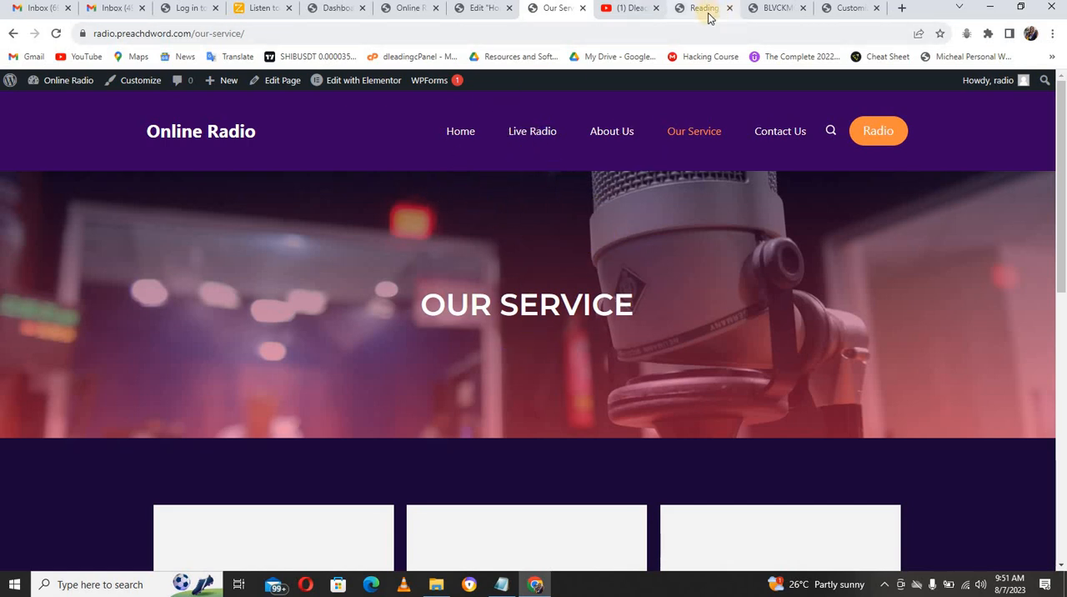
{"action": "left_click", "coordinate": [850, 12]}
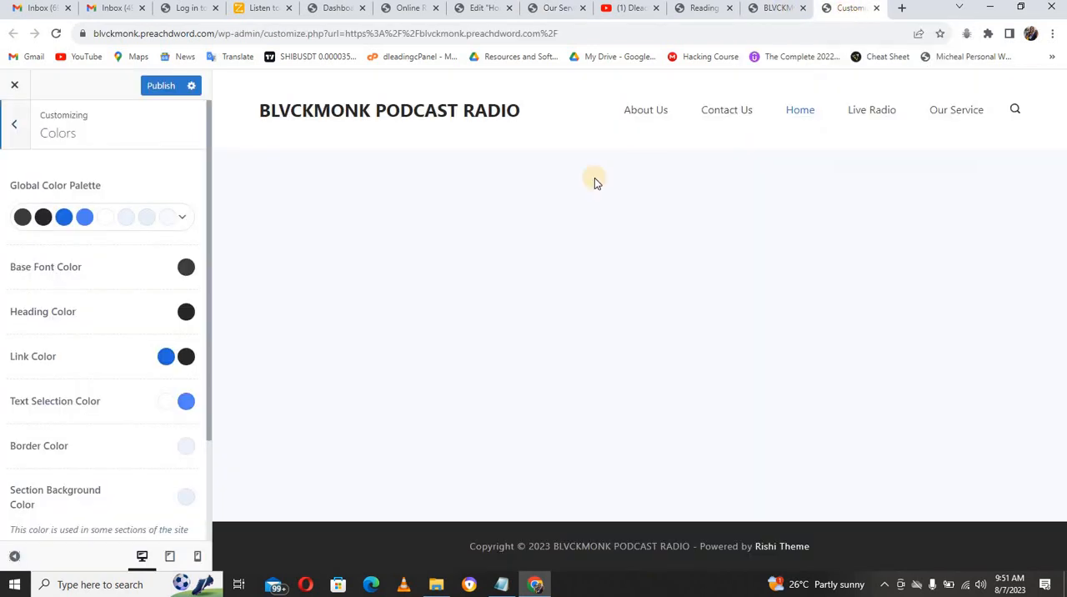
{"action": "left_click", "coordinate": [185, 220]}
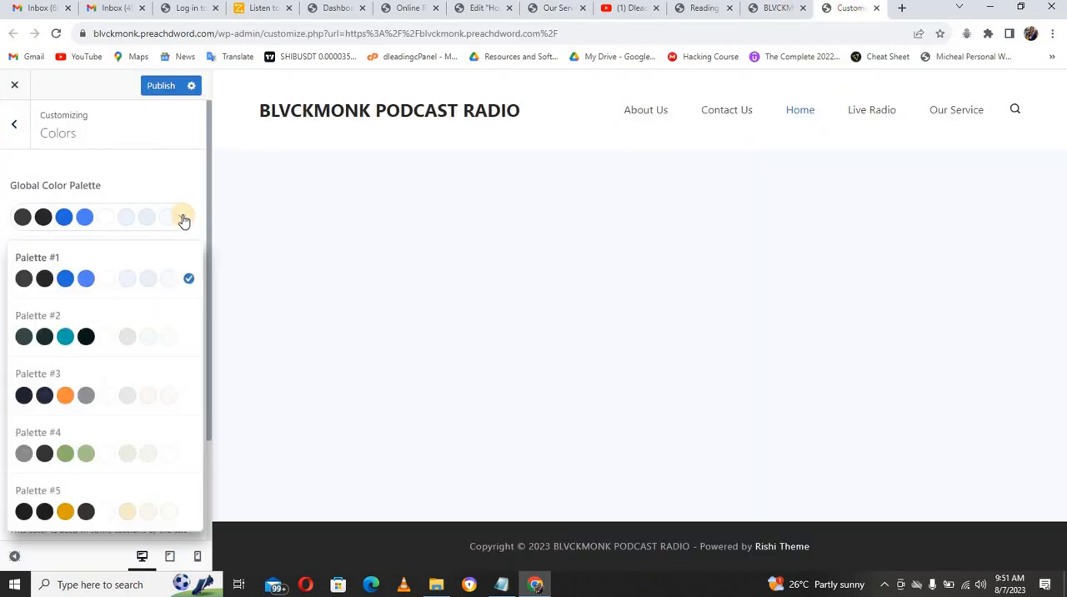
{"action": "left_click", "coordinate": [185, 215]}
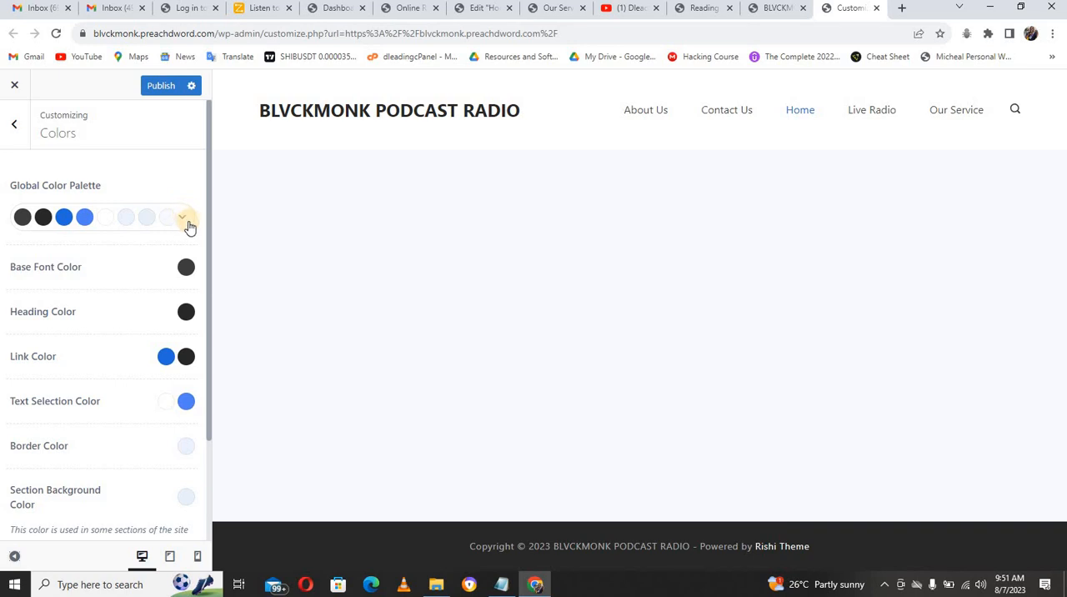
{"action": "left_click", "coordinate": [182, 218]}
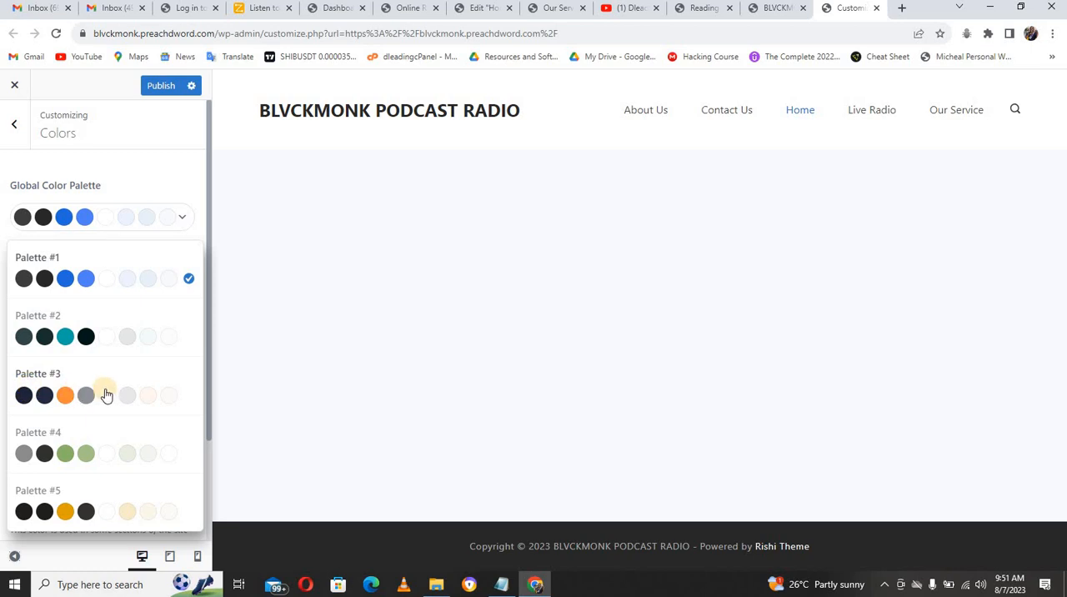
{"action": "left_click", "coordinate": [191, 398]}
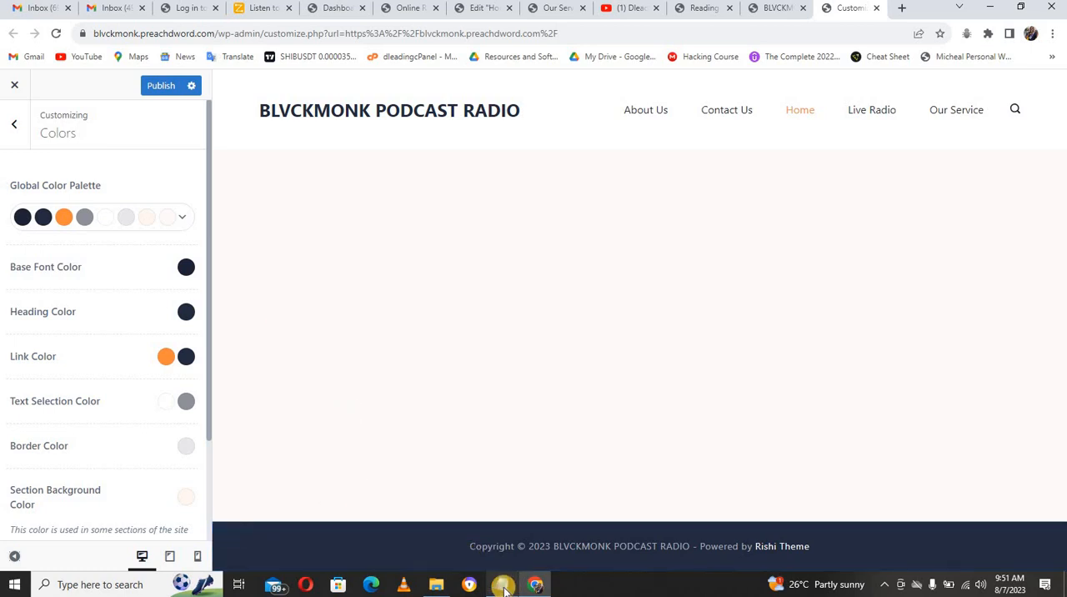
Step: Consult the based color in the Notepad color list and set the Base Font Color to hex 000000
{"action": "left_click", "coordinate": [502, 585]}
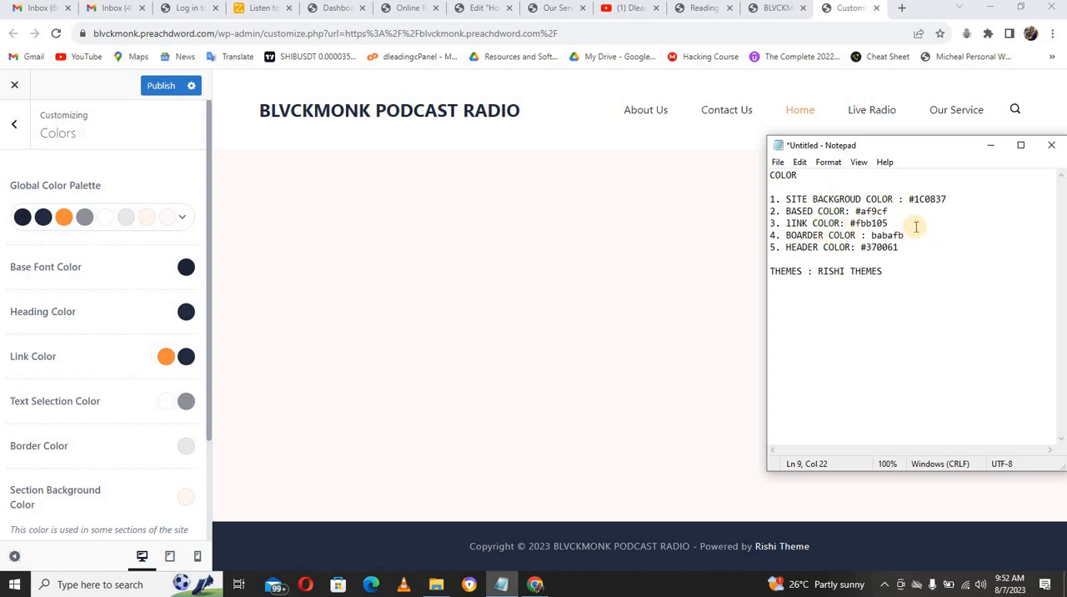
{"action": "left_click_drag", "start_coordinate": [859, 211], "coordinate": [894, 207]}
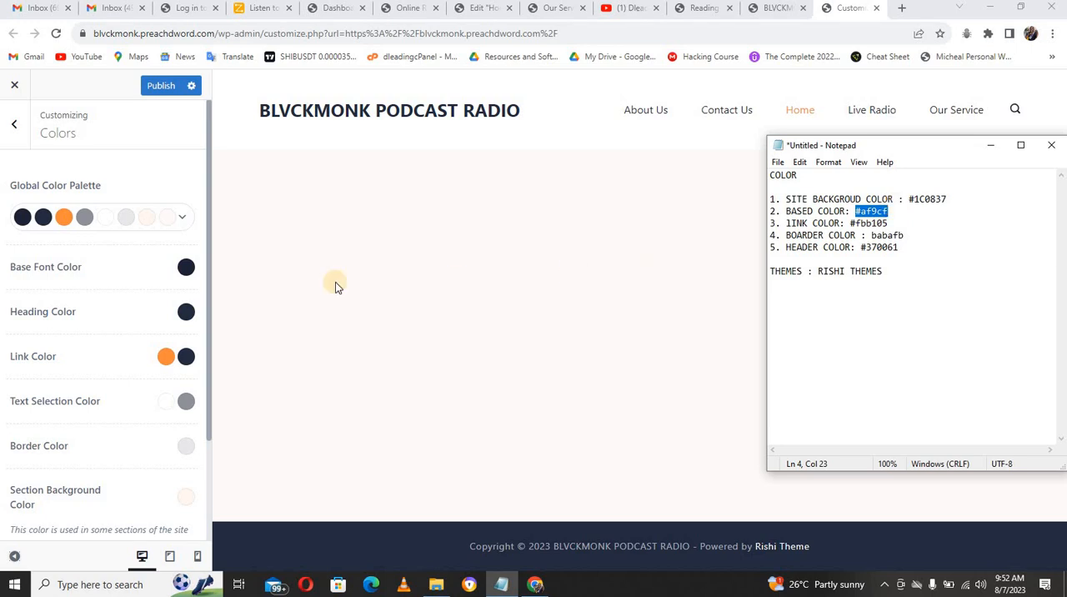
{"action": "left_click", "coordinate": [183, 265]}
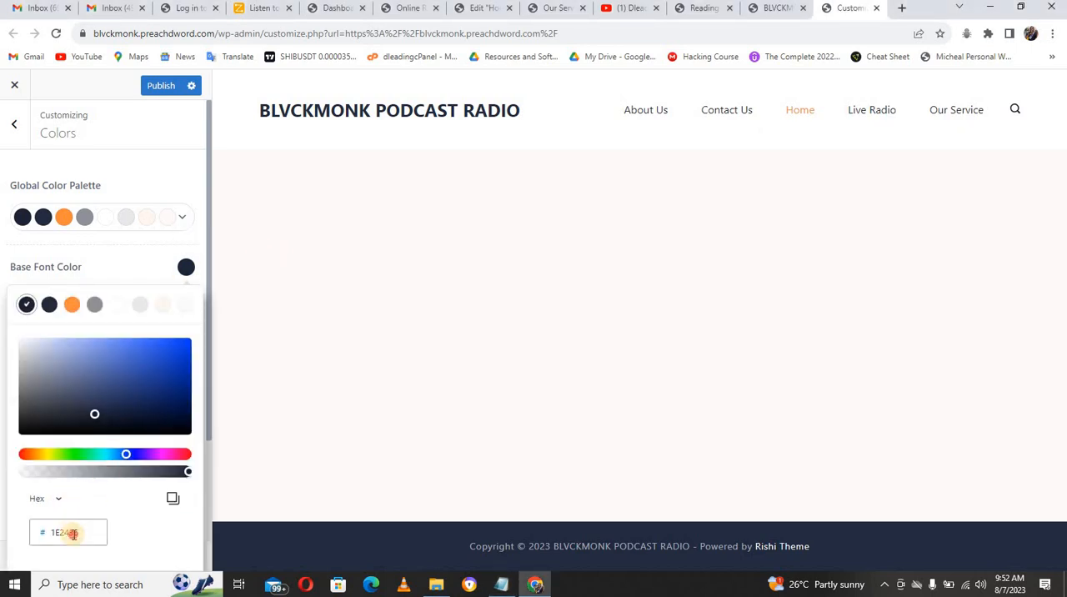
{"action": "double_click", "coordinate": [74, 533]}
{"action": "type", "text": "000000"}
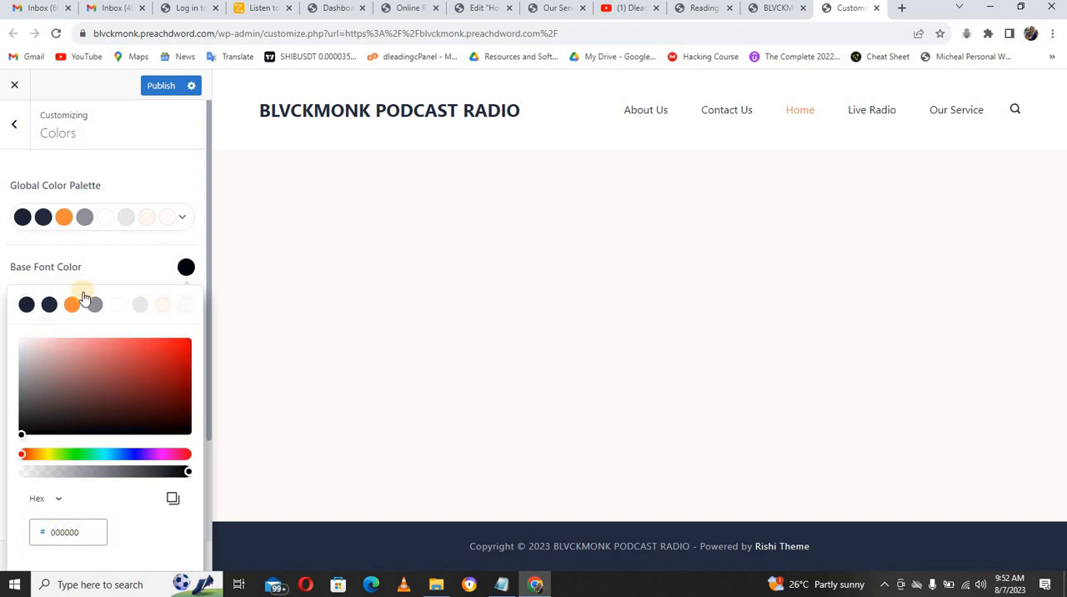
{"action": "left_click", "coordinate": [160, 256]}
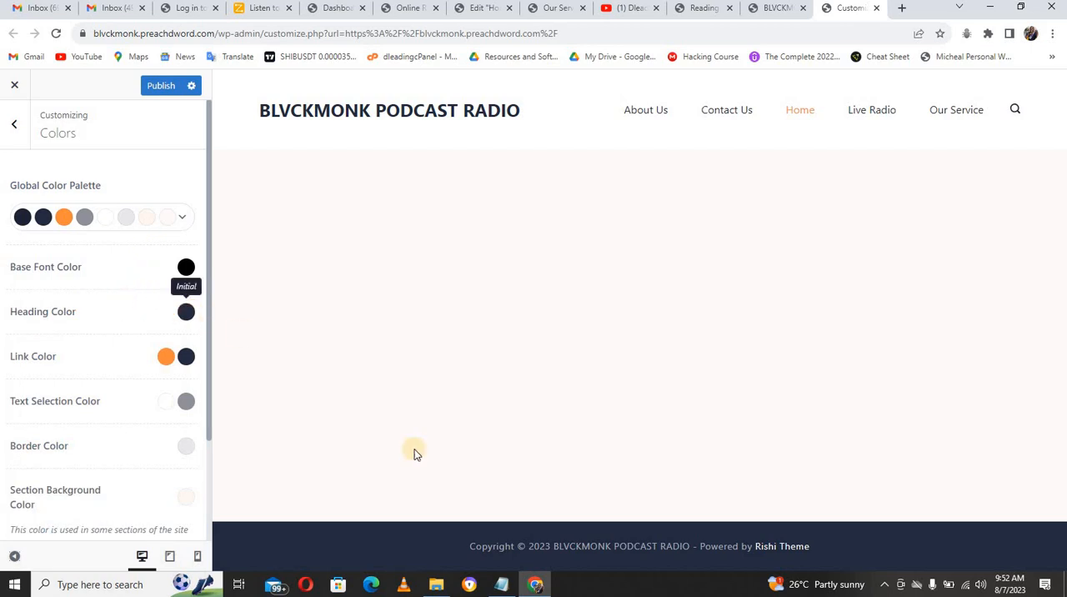
Step: Copy the header color from the Notepad list and set the Heading Color to hex 370061
{"action": "left_click", "coordinate": [503, 584]}
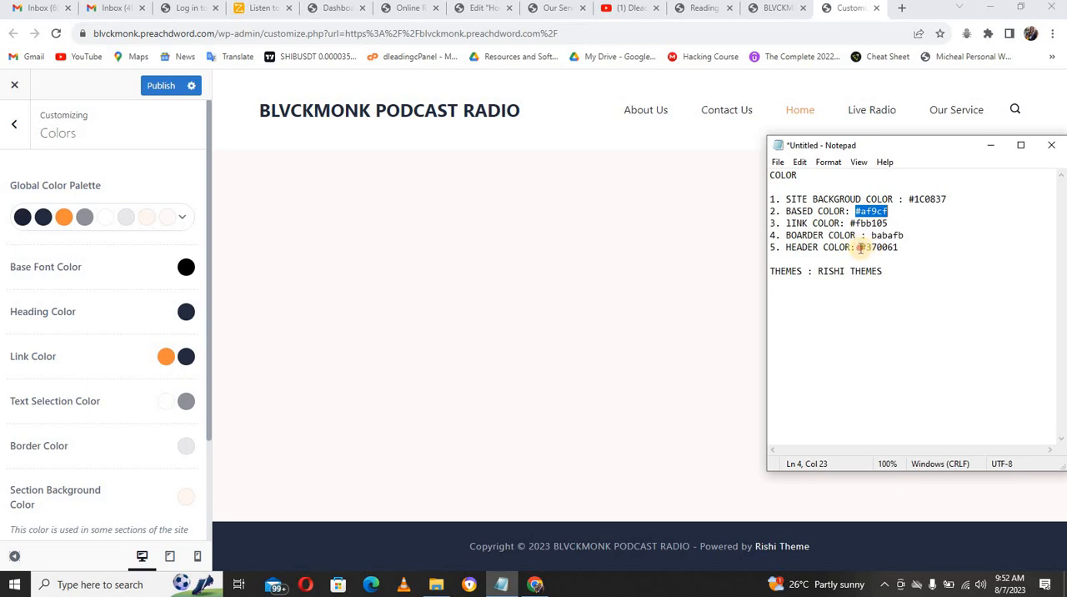
{"action": "left_click_drag", "start_coordinate": [860, 247], "coordinate": [895, 248]}
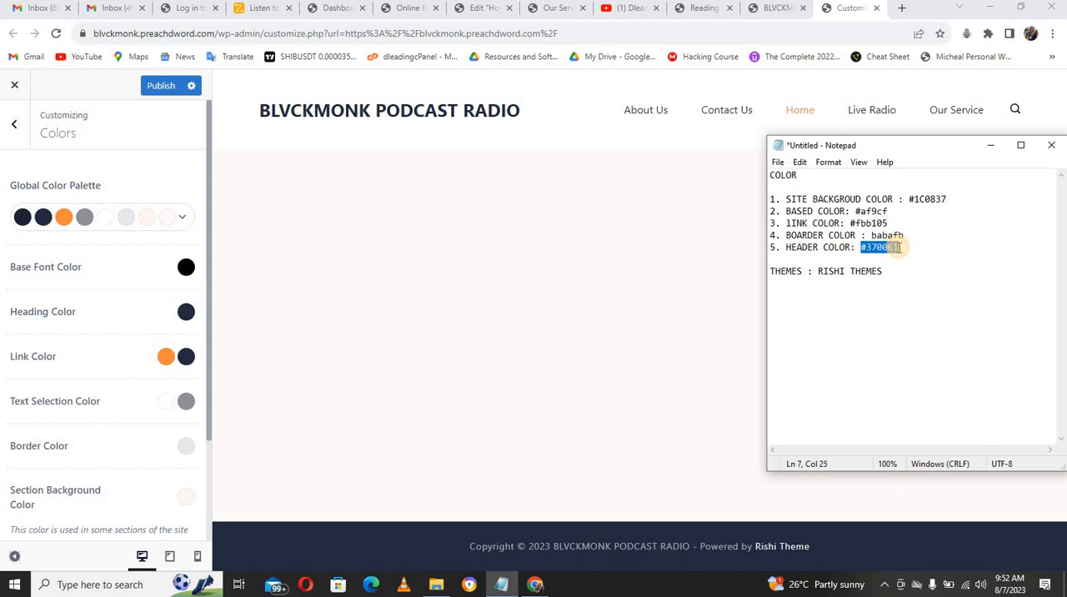
{"action": "left_click", "coordinate": [187, 314]}
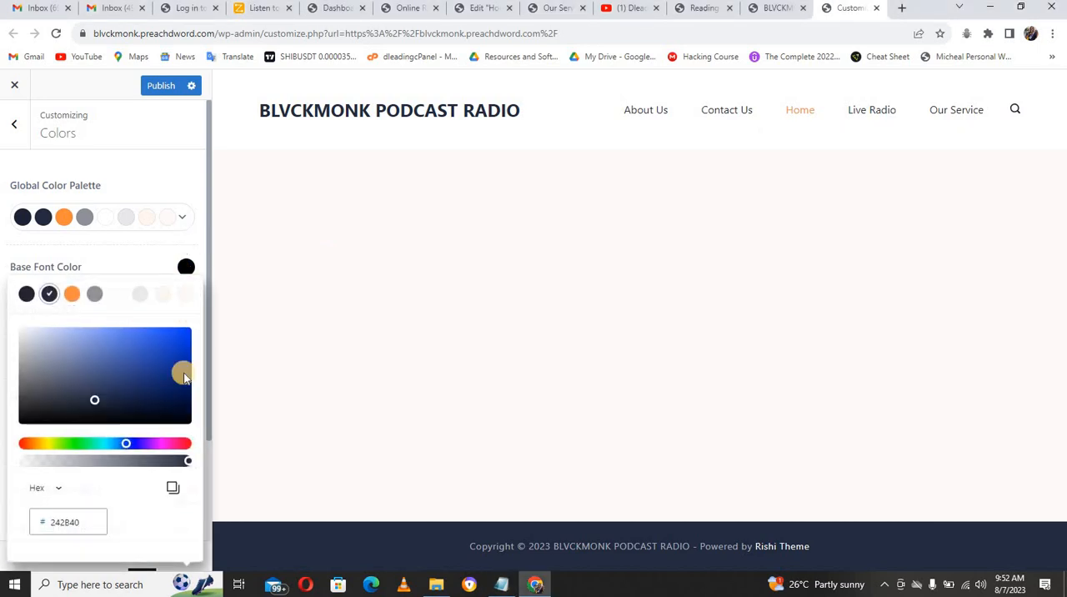
{"action": "double_click", "coordinate": [83, 525]}
{"action": "type", "text": "370061"}
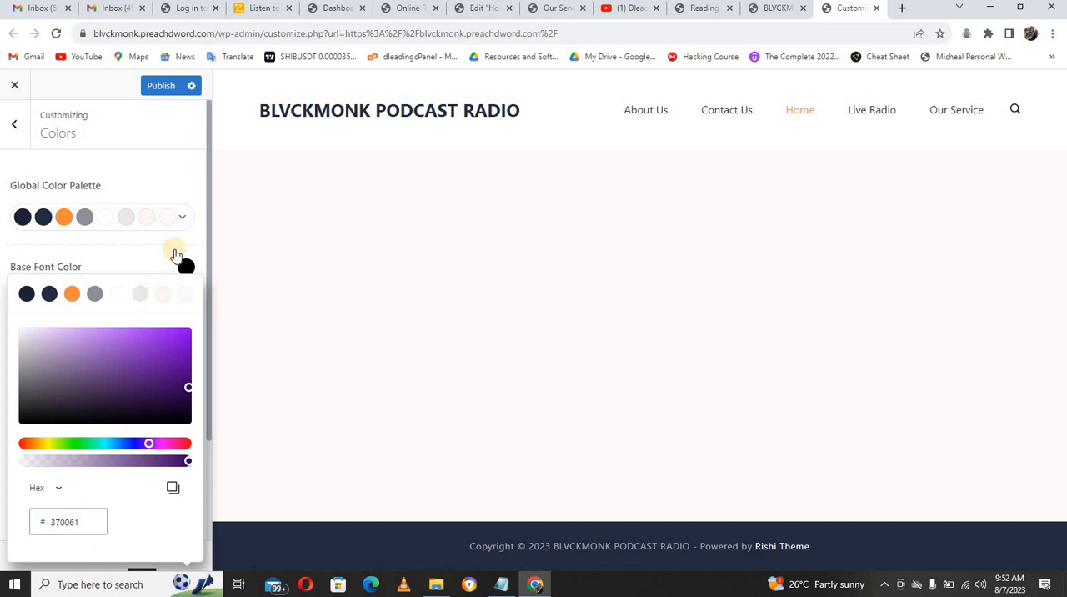
{"action": "left_click", "coordinate": [195, 243]}
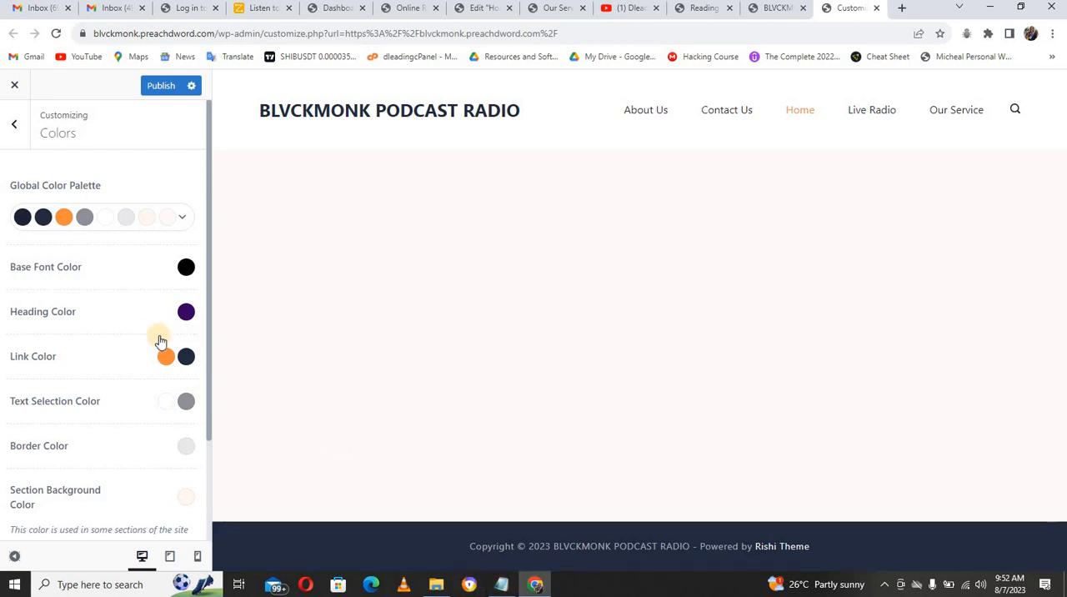
Step: Copy the link color from the Notepad list and set the first Link Color swatch to hex FBB105
{"action": "left_click", "coordinate": [505, 589]}
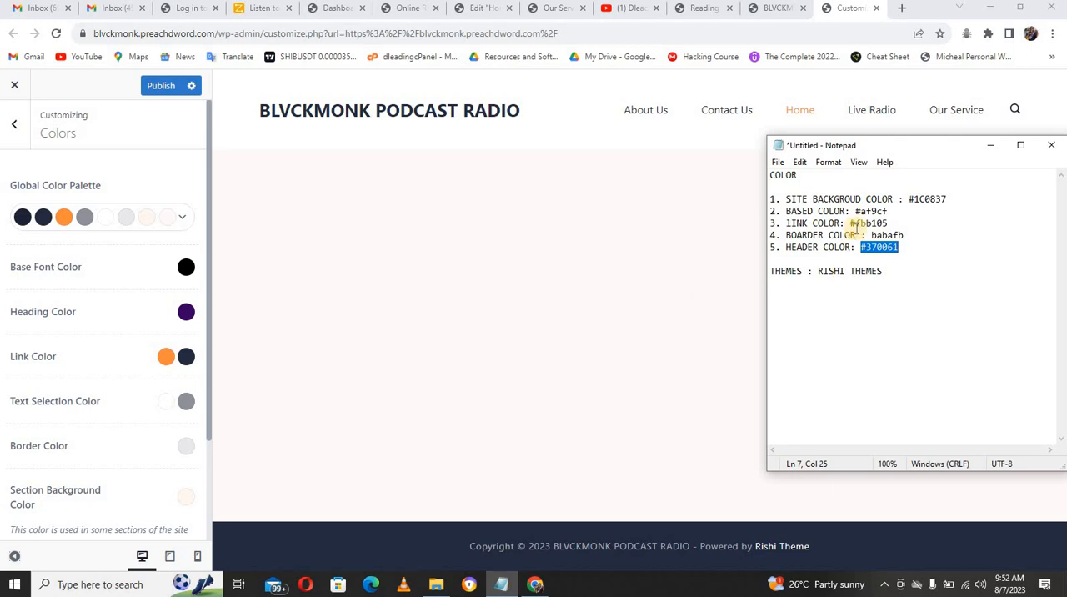
{"action": "left_click_drag", "start_coordinate": [851, 223], "coordinate": [890, 222]}
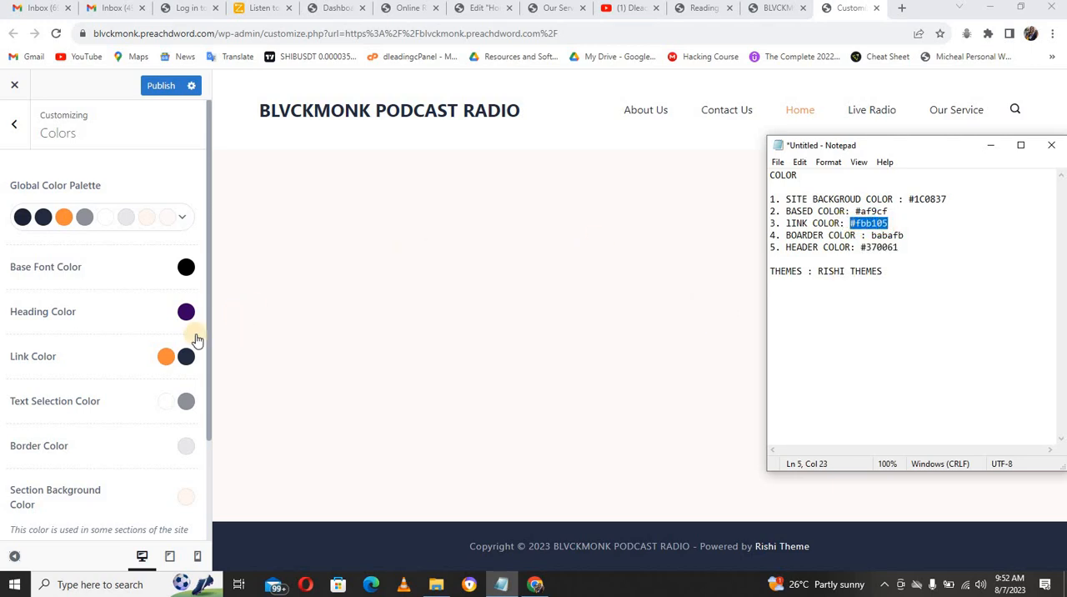
{"action": "left_click", "coordinate": [166, 357]}
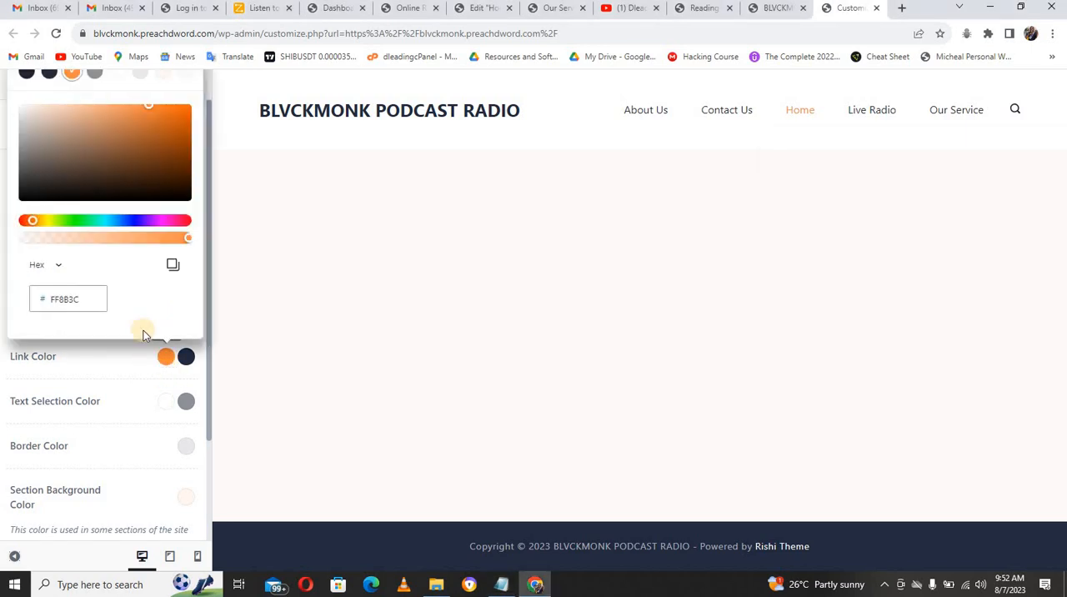
{"action": "double_click", "coordinate": [79, 298]}
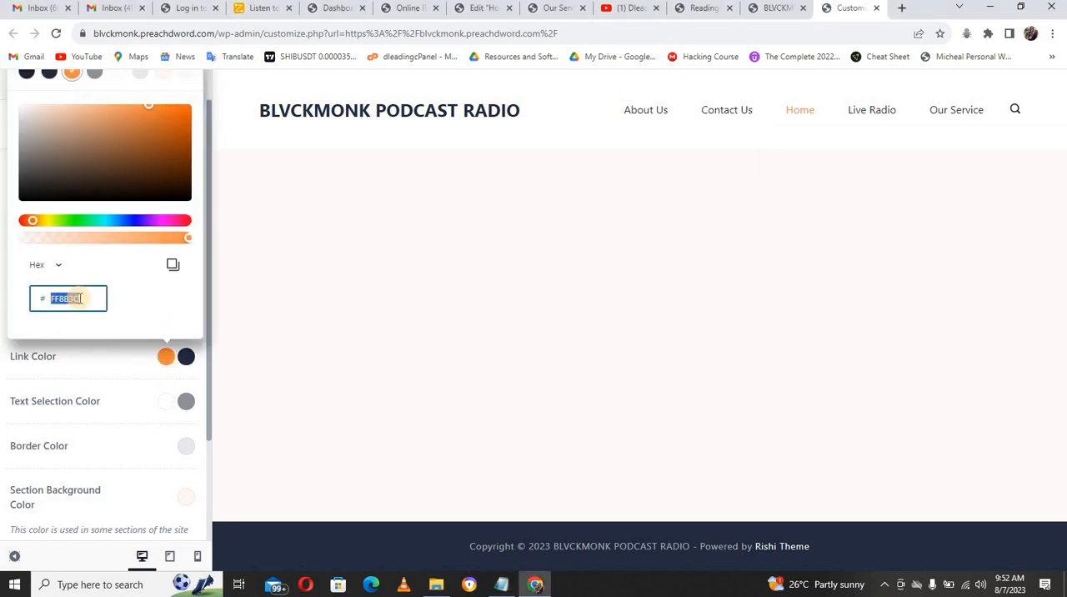
{"action": "type", "text": "FBB105"}
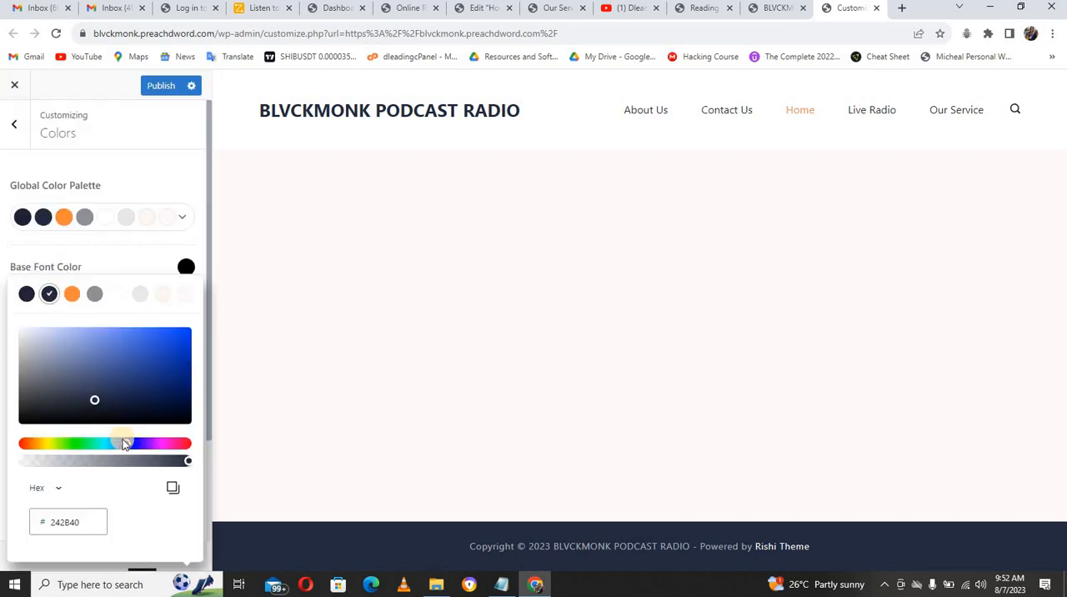
Step: Set the second Link Color swatch to FBB105 and shift its hue towards orange to FA6E05
{"action": "double_click", "coordinate": [67, 523]}
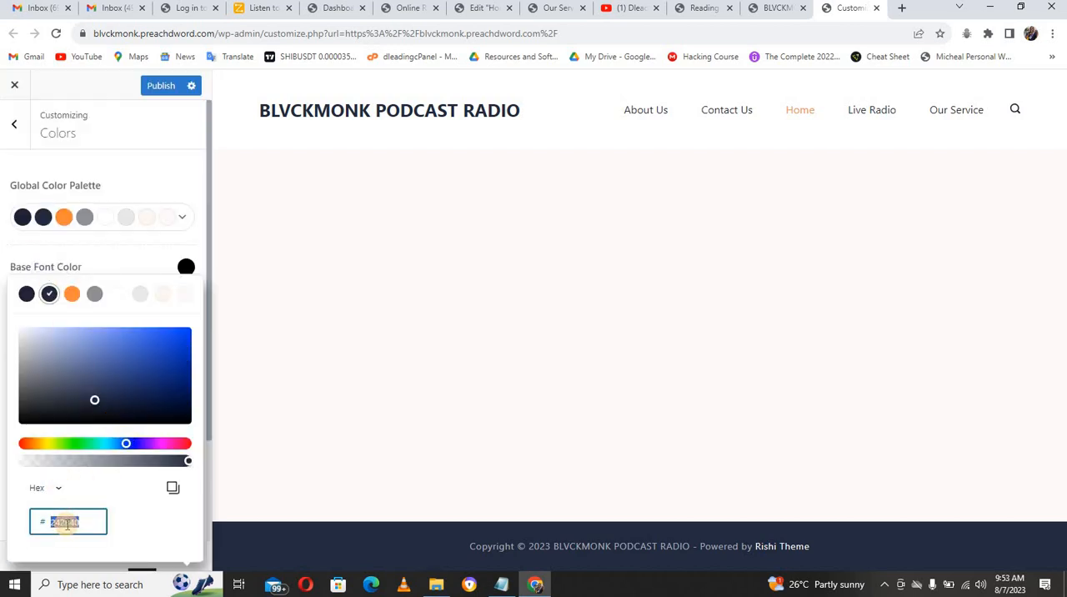
{"action": "type", "text": "FBB105"}
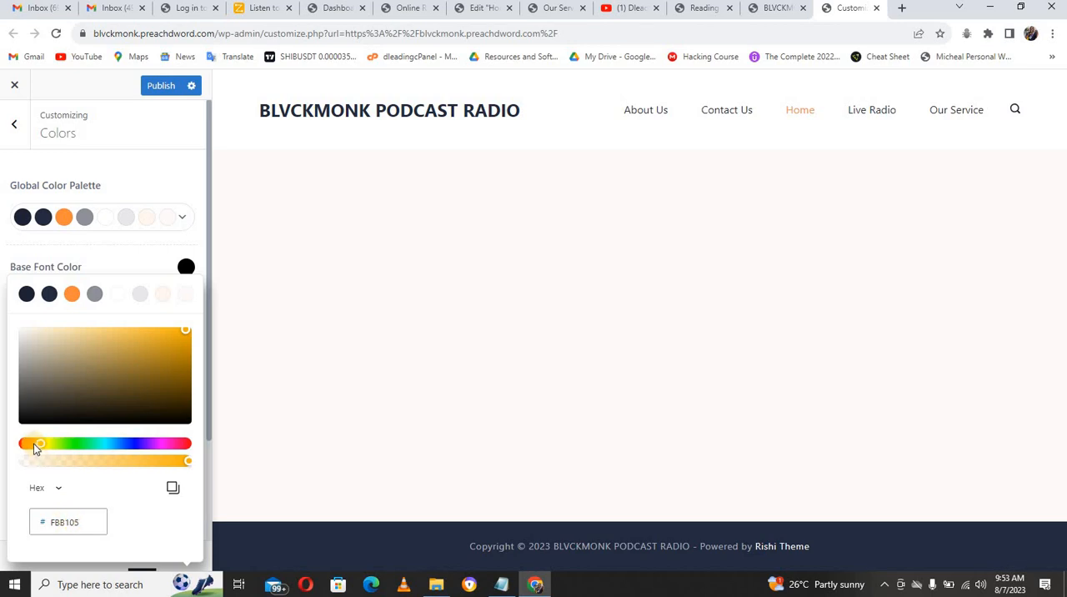
{"action": "left_click_drag", "start_coordinate": [35, 448], "coordinate": [33, 445]}
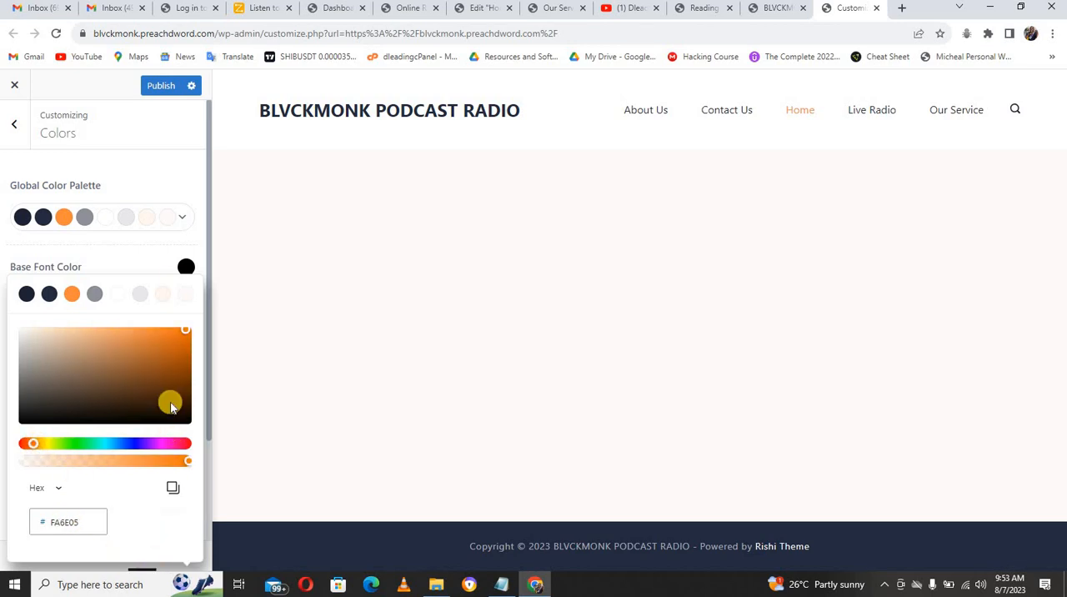
{"action": "left_click", "coordinate": [201, 250]}
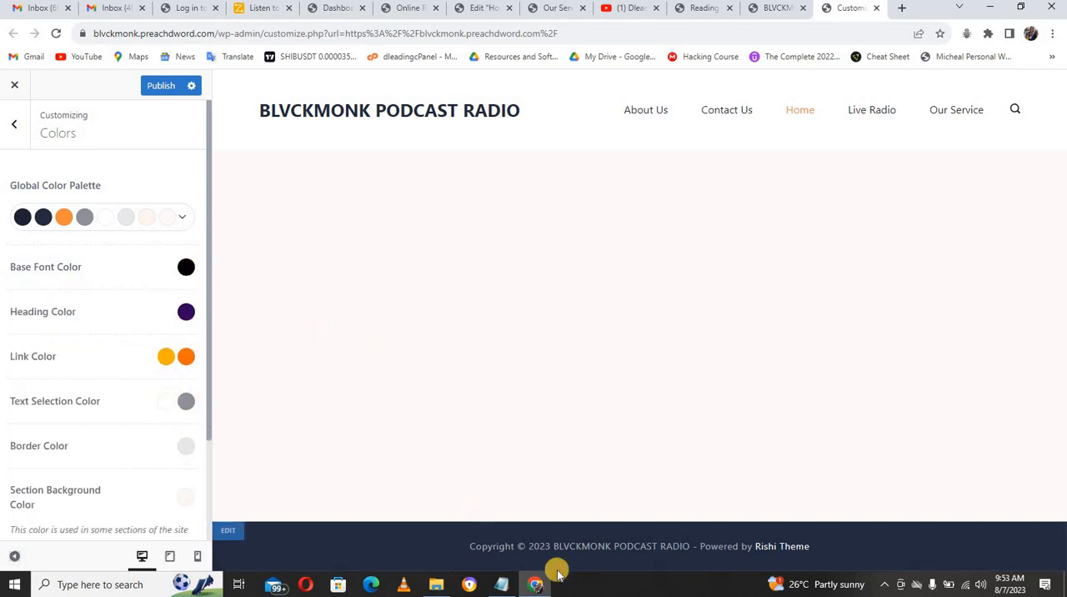
Step: Switch to the Notepad color list and copy the border color babafb
{"action": "left_click", "coordinate": [506, 584]}
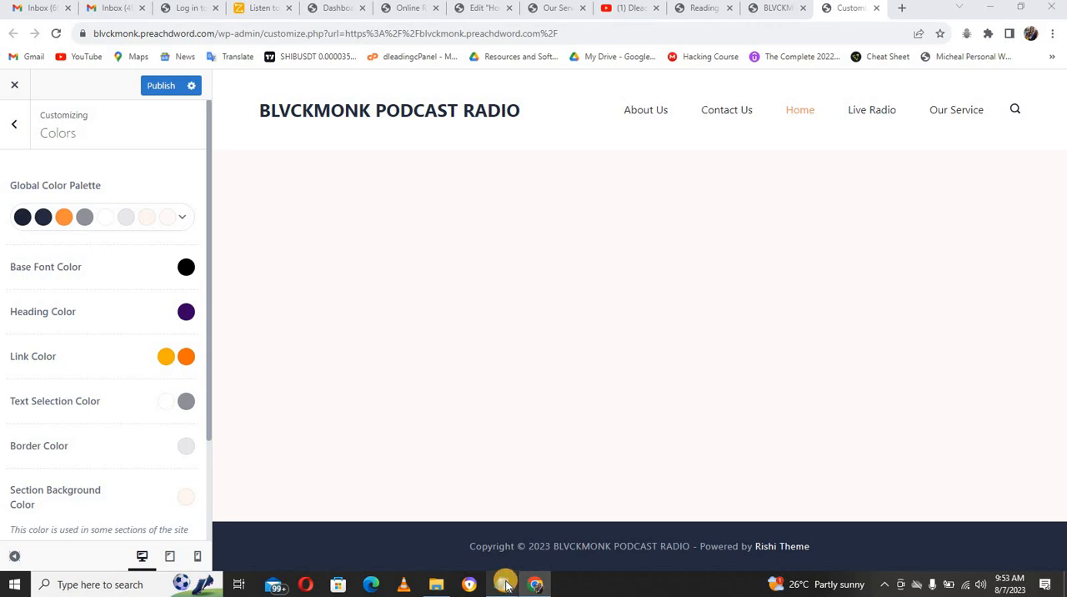
{"action": "left_click", "coordinate": [507, 585]}
{"action": "left_click", "coordinate": [506, 585]}
{"action": "left_click", "coordinate": [507, 585]}
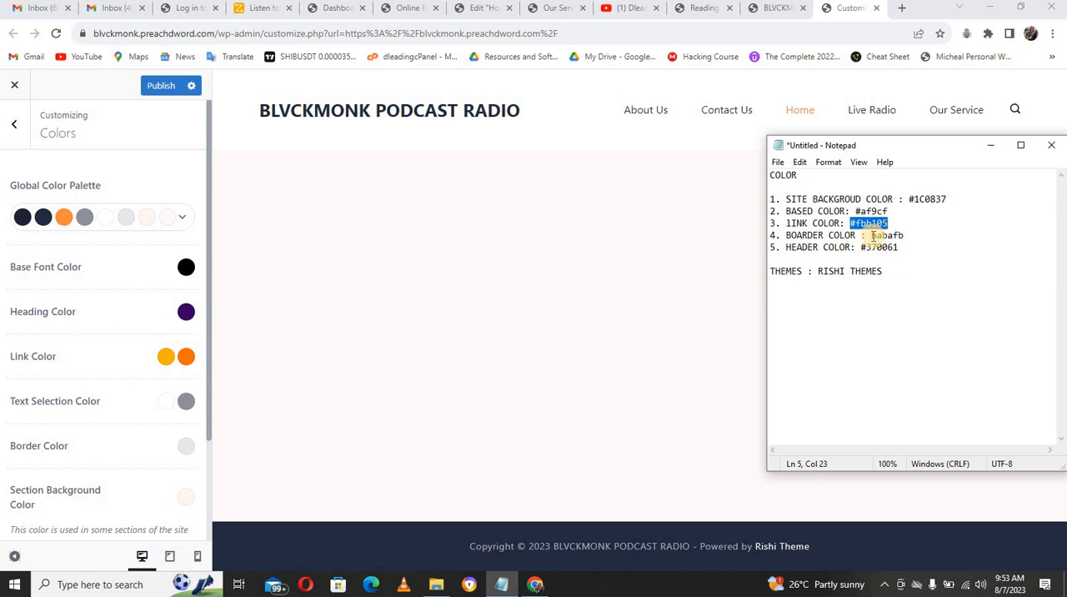
{"action": "left_click_drag", "start_coordinate": [871, 235], "coordinate": [906, 237]}
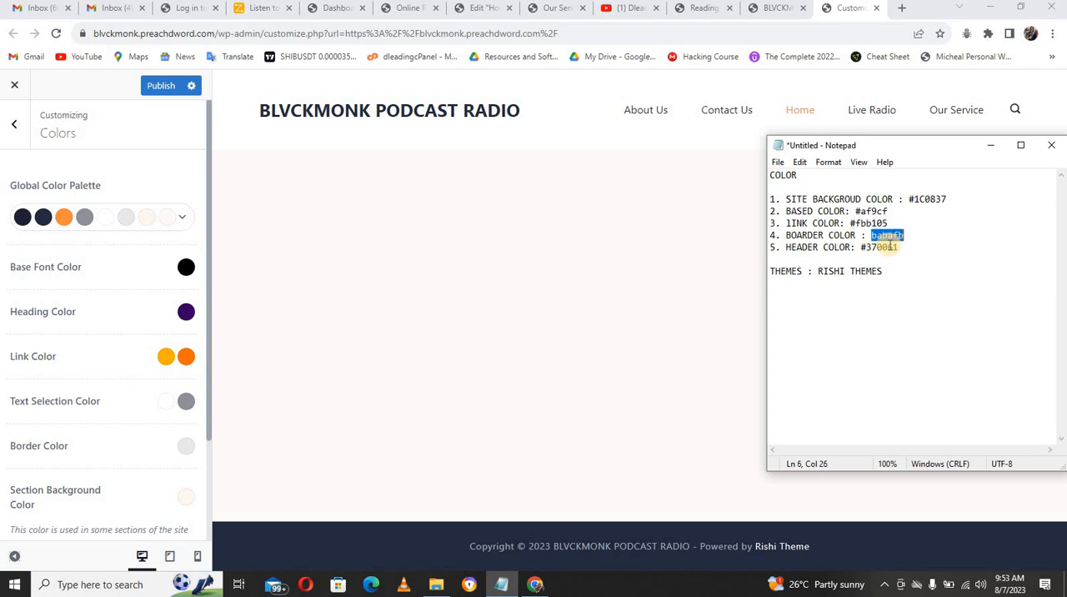
Step: Set the second Text Selection Color swatch to white, hex FFFFFF
{"action": "left_click", "coordinate": [185, 401]}
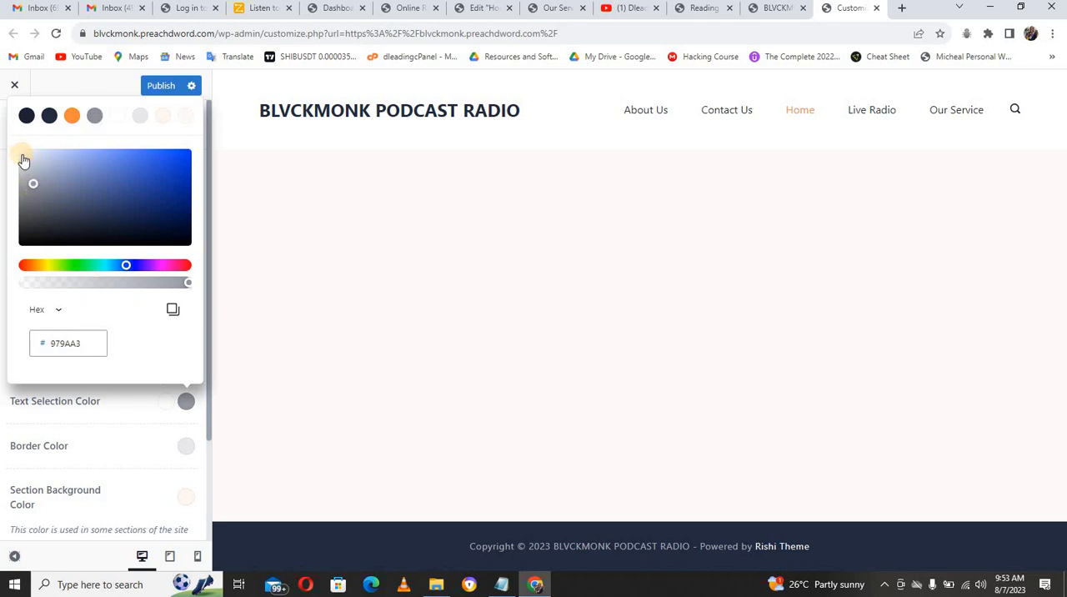
{"action": "left_click", "coordinate": [24, 160]}
{"action": "left_click_drag", "start_coordinate": [20, 155], "coordinate": [19, 148]}
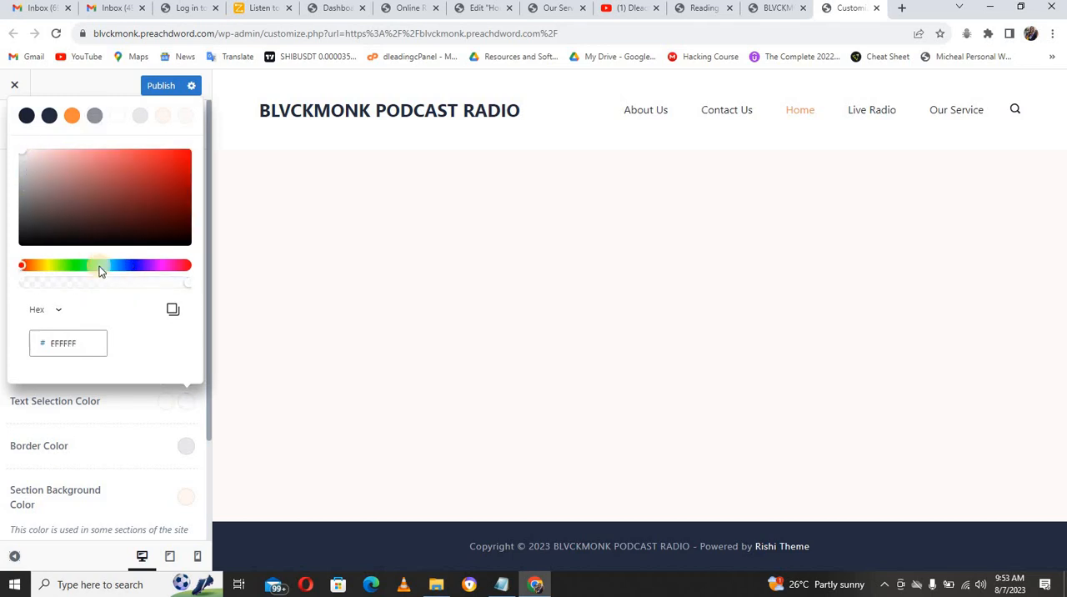
{"action": "left_click", "coordinate": [158, 405]}
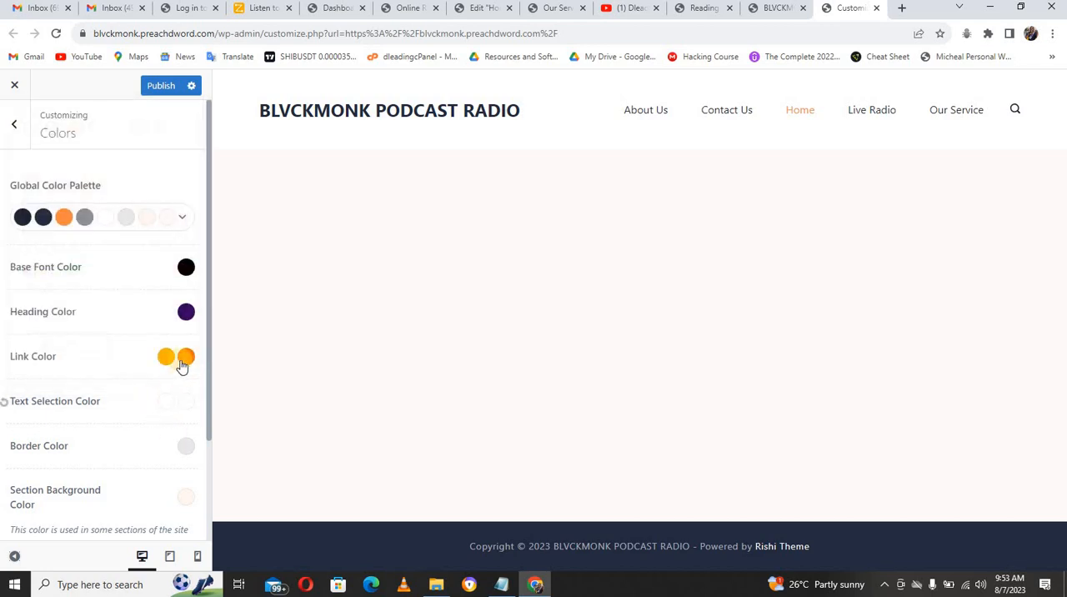
Step: Set the Border Color to the copied hex BABAFB
{"action": "left_click_drag", "start_coordinate": [209, 419], "coordinate": [211, 446]}
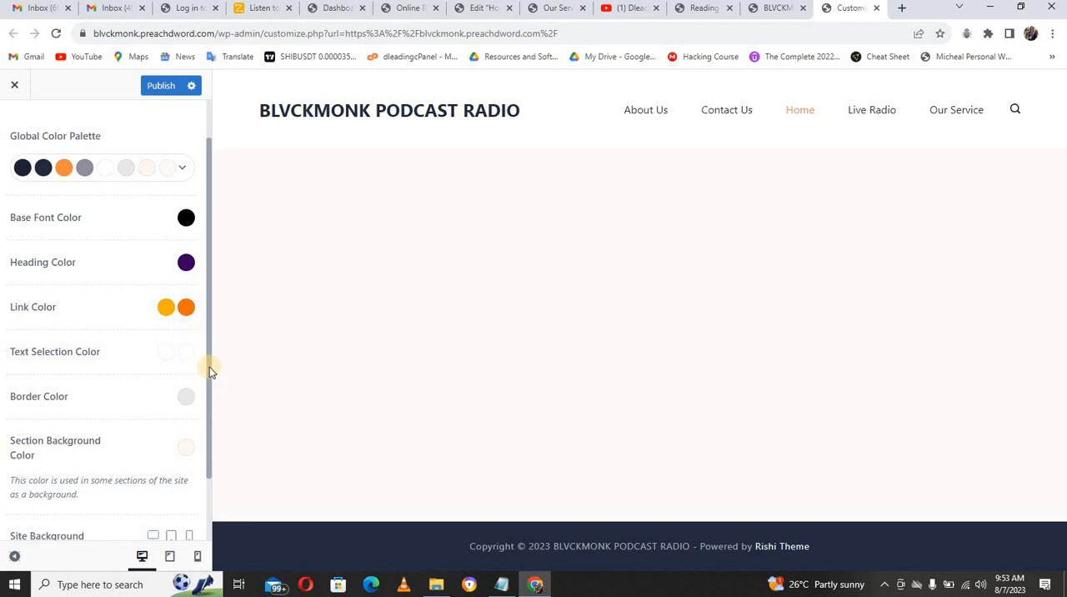
{"action": "scroll", "coordinate": [188, 374], "scroll_direction": "down", "scroll_amount": 1}
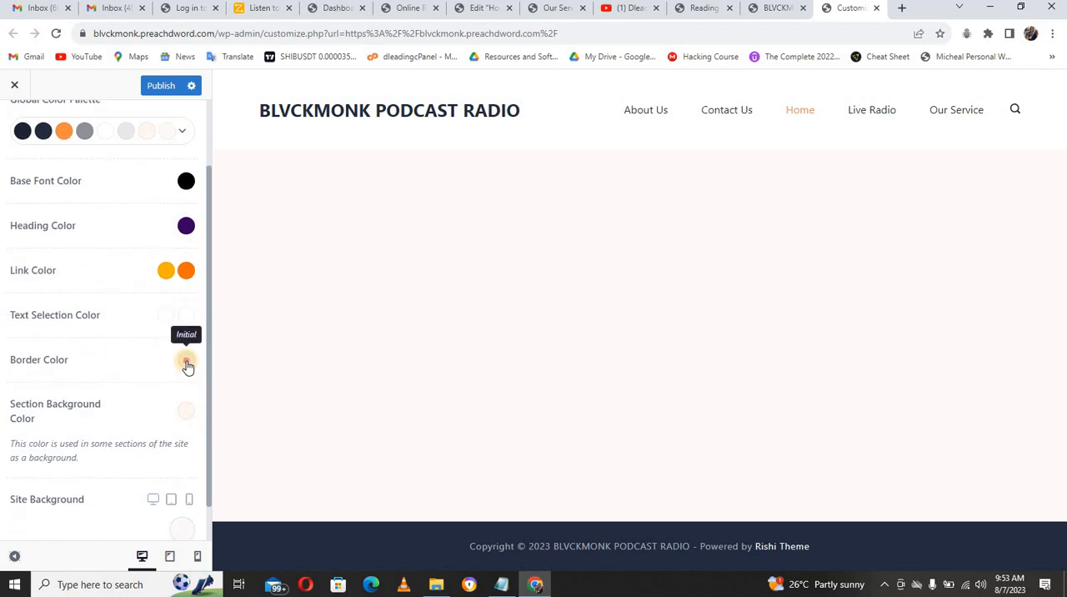
{"action": "left_click", "coordinate": [186, 364]}
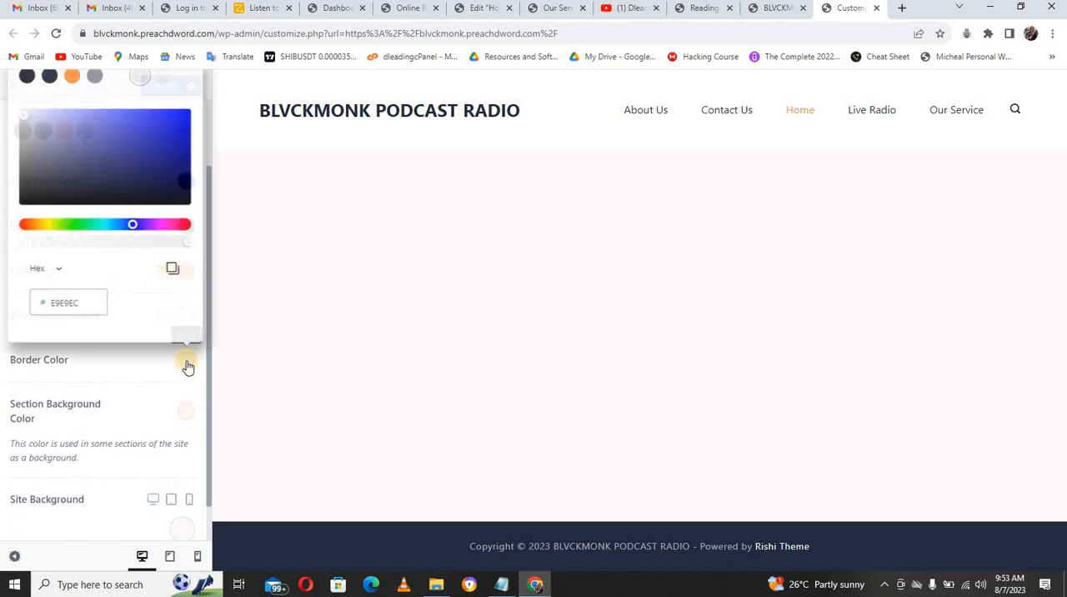
{"action": "double_click", "coordinate": [85, 301]}
{"action": "type", "text": "BABAFB"}
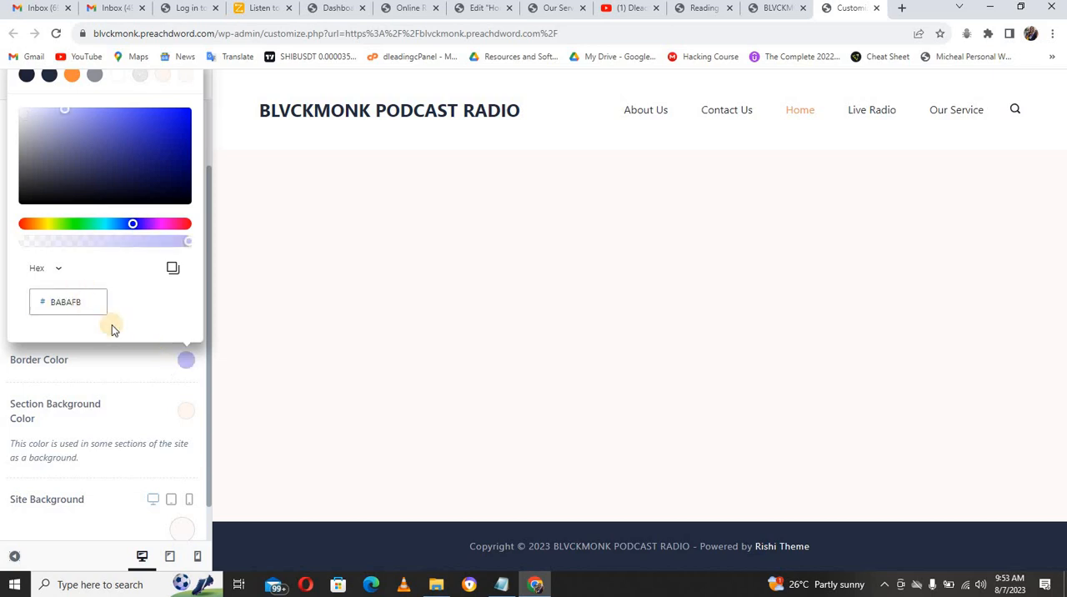
{"action": "left_click", "coordinate": [199, 381]}
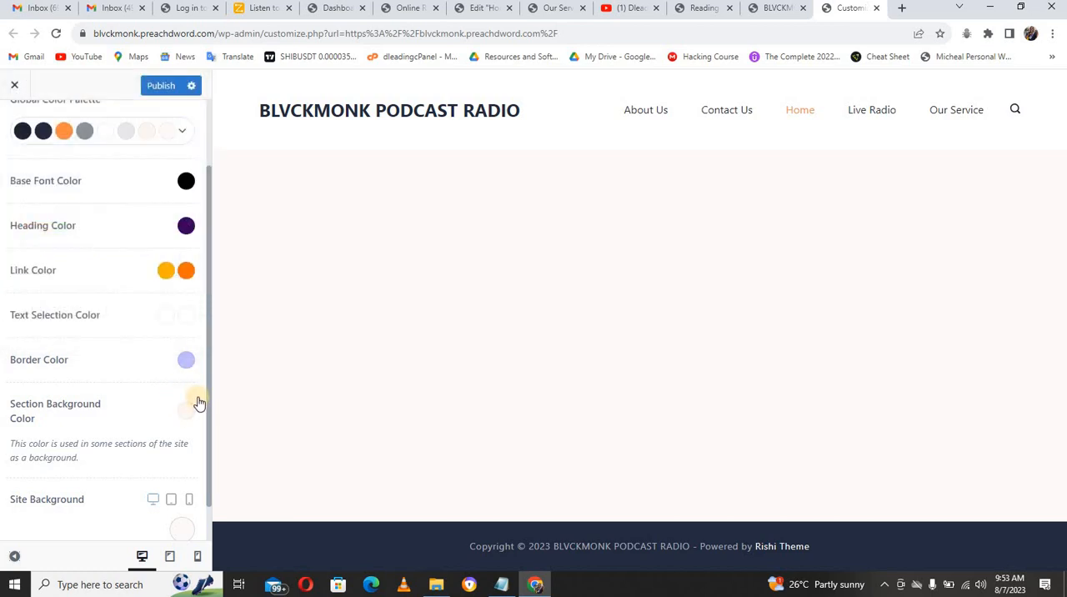
Step: Copy the site background color from the Notepad list and set the Border Color to hex 1C0837
{"action": "left_click_drag", "start_coordinate": [209, 404], "coordinate": [208, 463]}
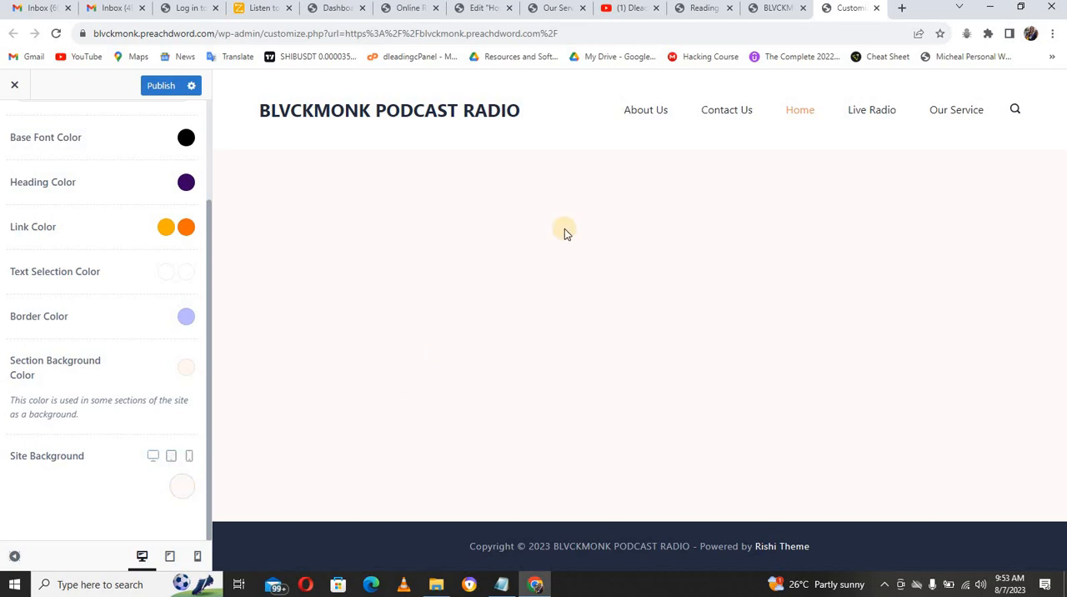
{"action": "left_click", "coordinate": [503, 584]}
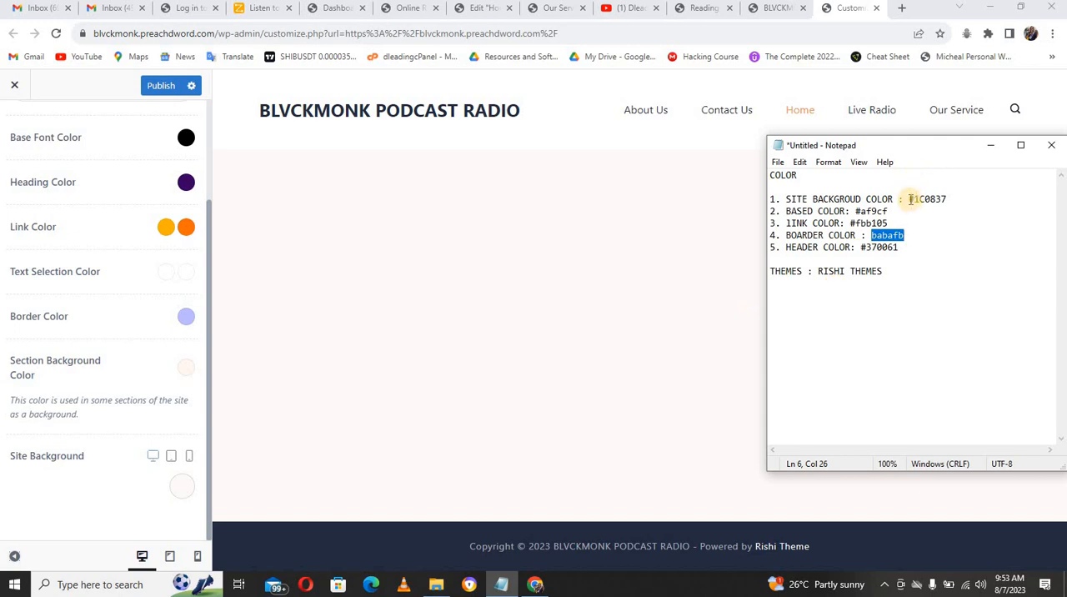
{"action": "left_click_drag", "start_coordinate": [911, 200], "coordinate": [949, 201]}
{"action": "key", "text": "ctrl+c"}
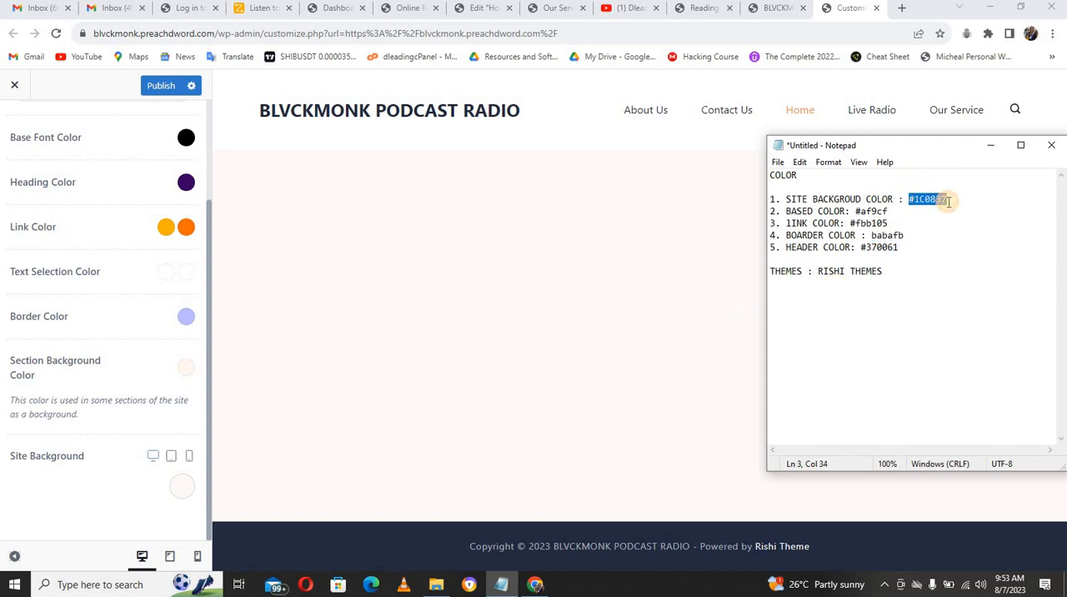
{"action": "left_click", "coordinate": [188, 320]}
{"action": "left_click", "coordinate": [187, 320]}
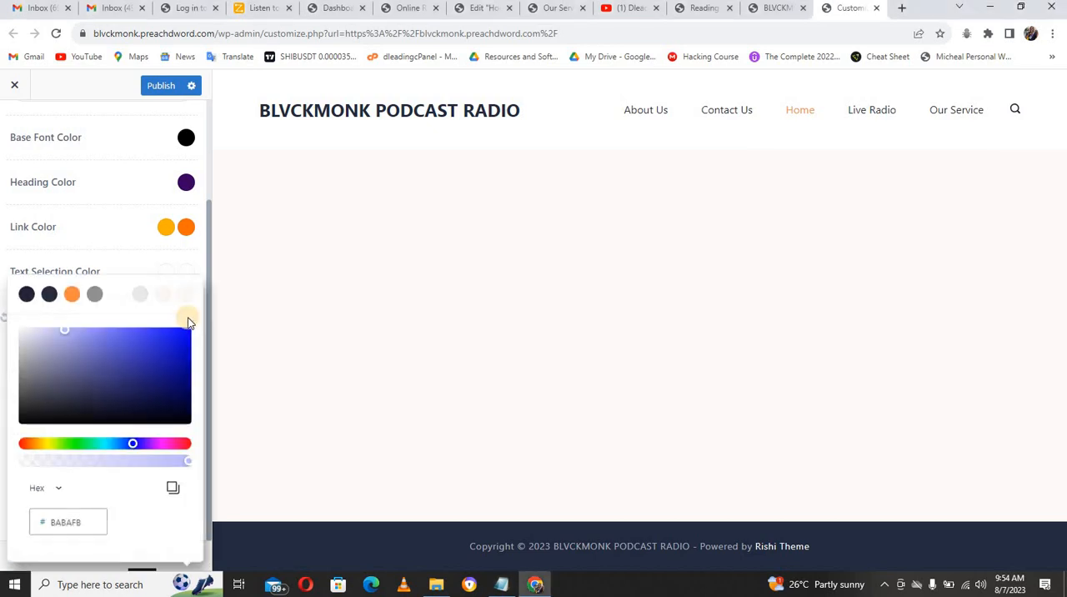
{"action": "left_click", "coordinate": [83, 523]}
{"action": "double_click", "coordinate": [82, 523]}
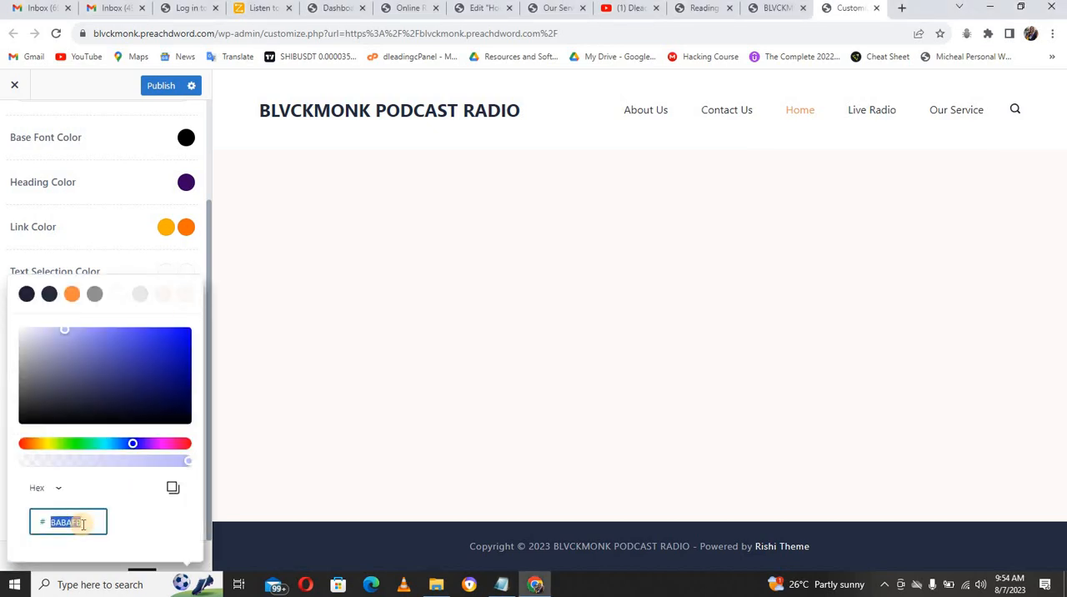
{"action": "key", "text": "ctrl+v"}
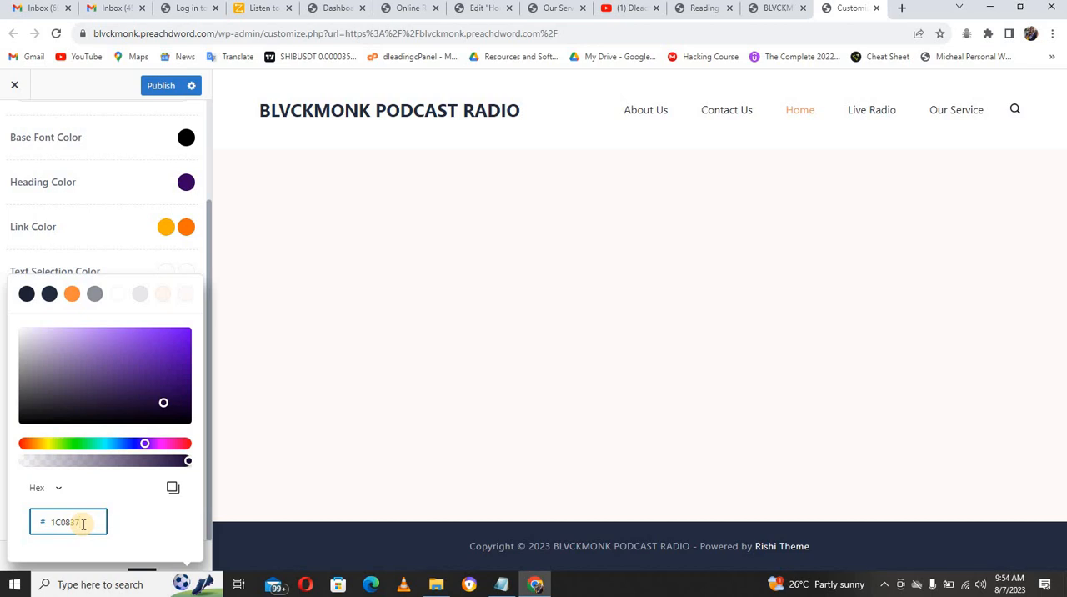
{"action": "left_click", "coordinate": [208, 294]}
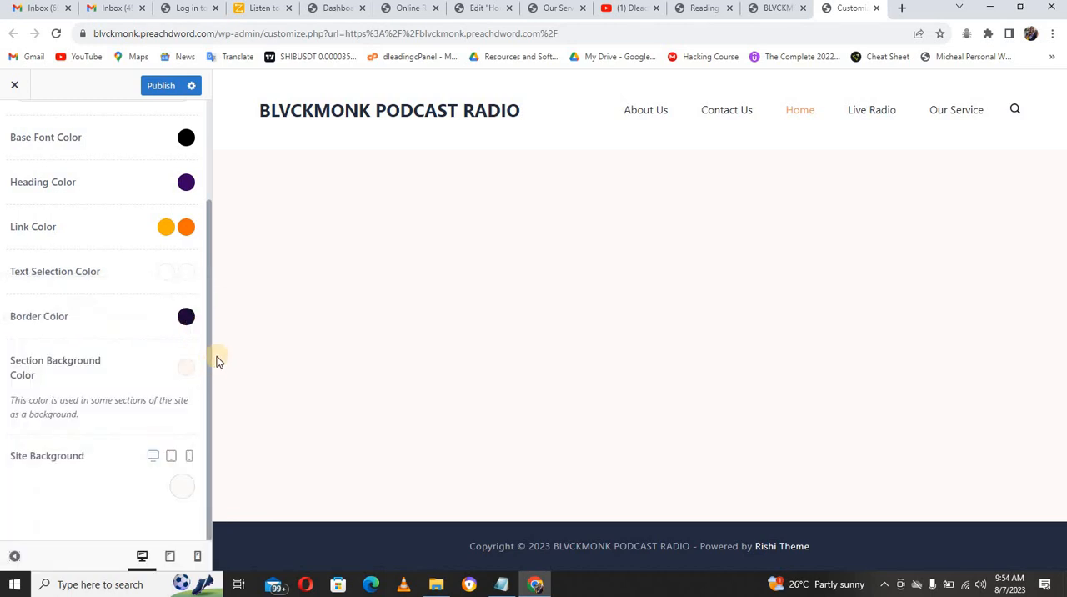
Step: Publish the customizer color changes and switch to the live site's home page
{"action": "left_click_drag", "start_coordinate": [208, 350], "coordinate": [168, 140]}
{"action": "left_click", "coordinate": [163, 87]}
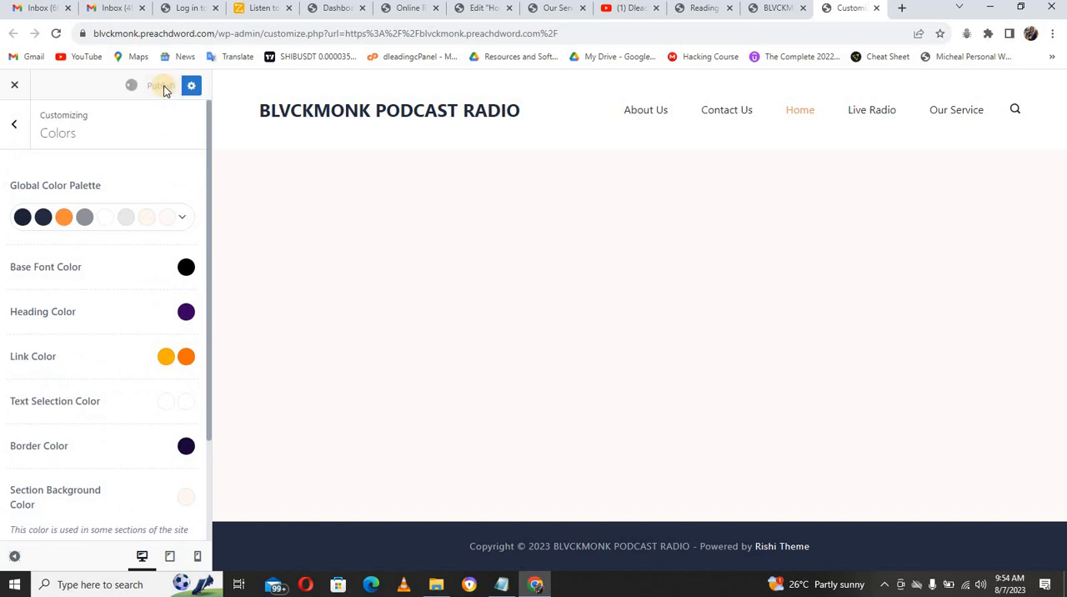
{"action": "left_click", "coordinate": [775, 8]}
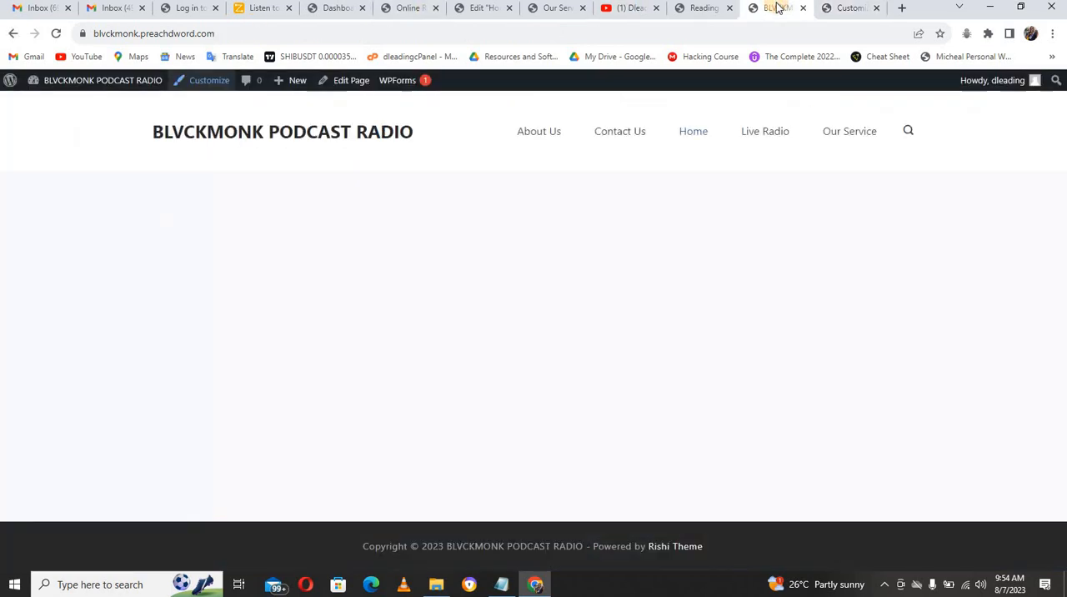
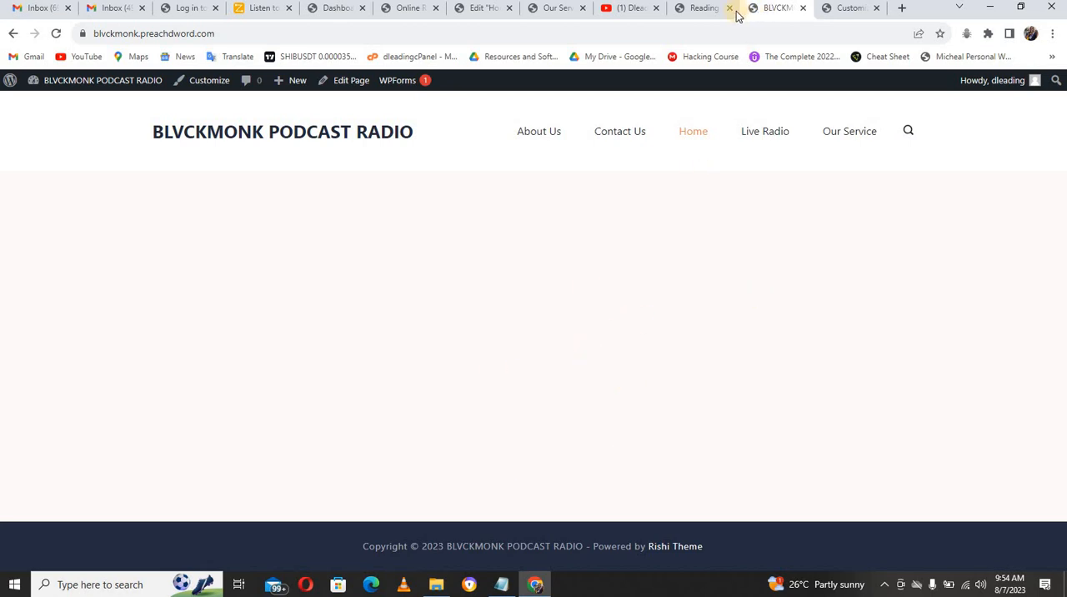
Step: Return to the customizer, leave the Colors settings and open the Header settings
{"action": "left_click", "coordinate": [842, 9]}
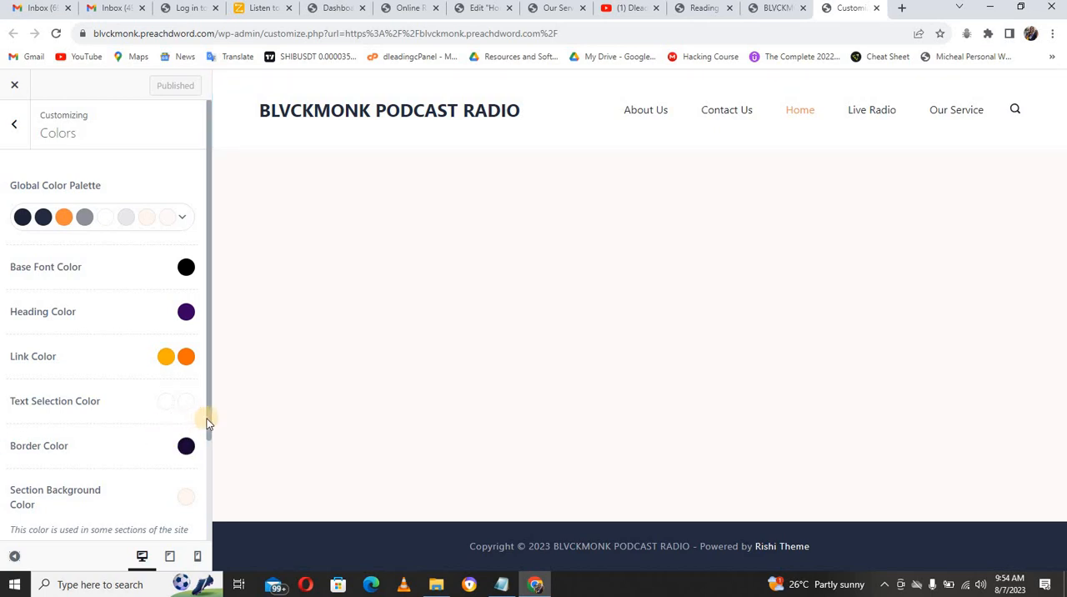
{"action": "left_click_drag", "start_coordinate": [209, 421], "coordinate": [207, 511]}
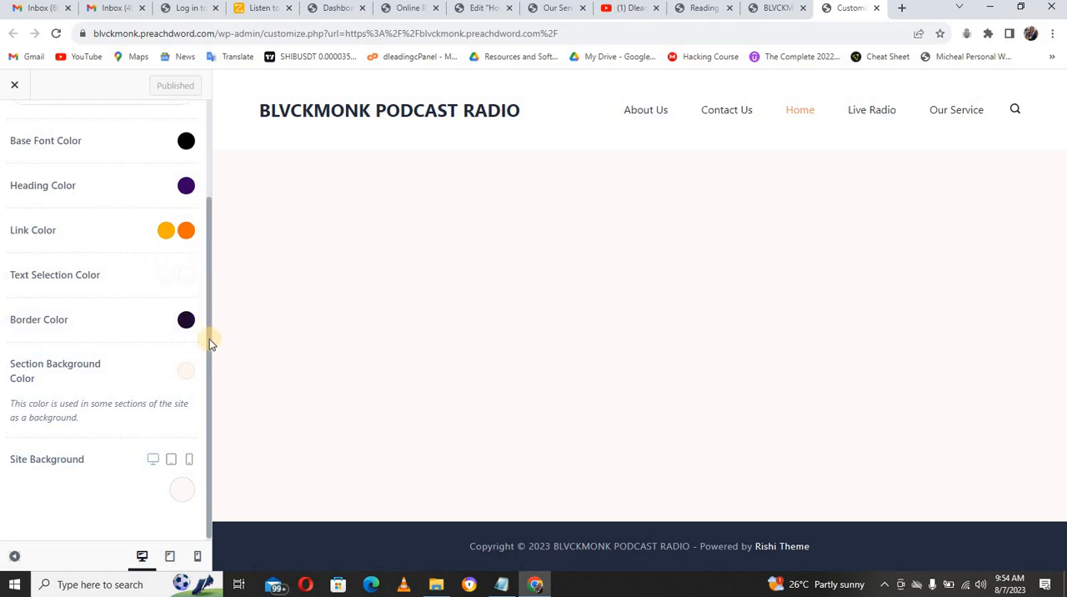
{"action": "left_click_drag", "start_coordinate": [209, 339], "coordinate": [138, 131]}
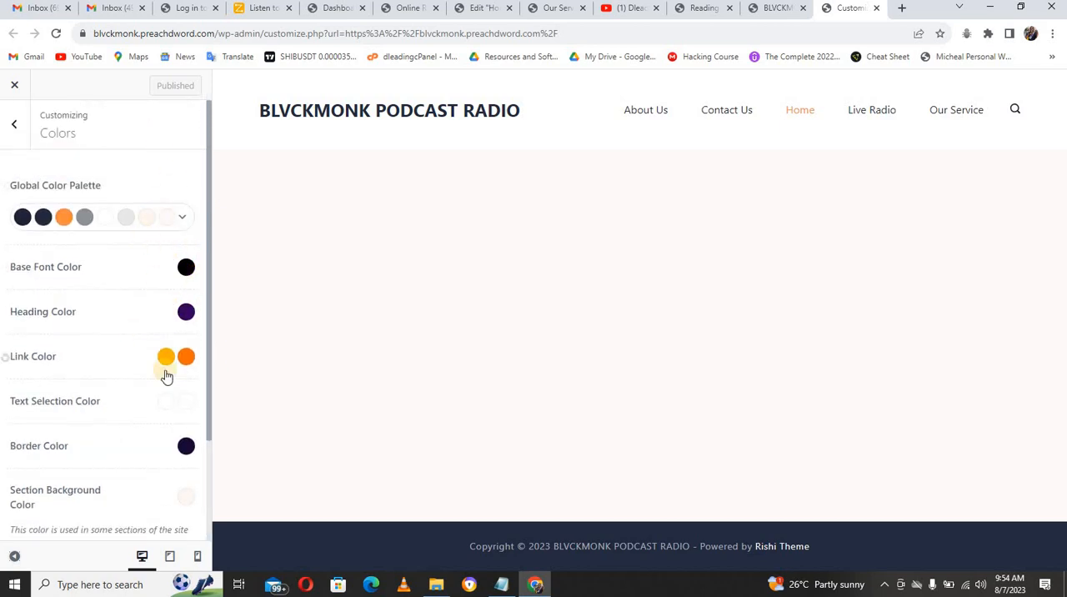
{"action": "left_click", "coordinate": [17, 126]}
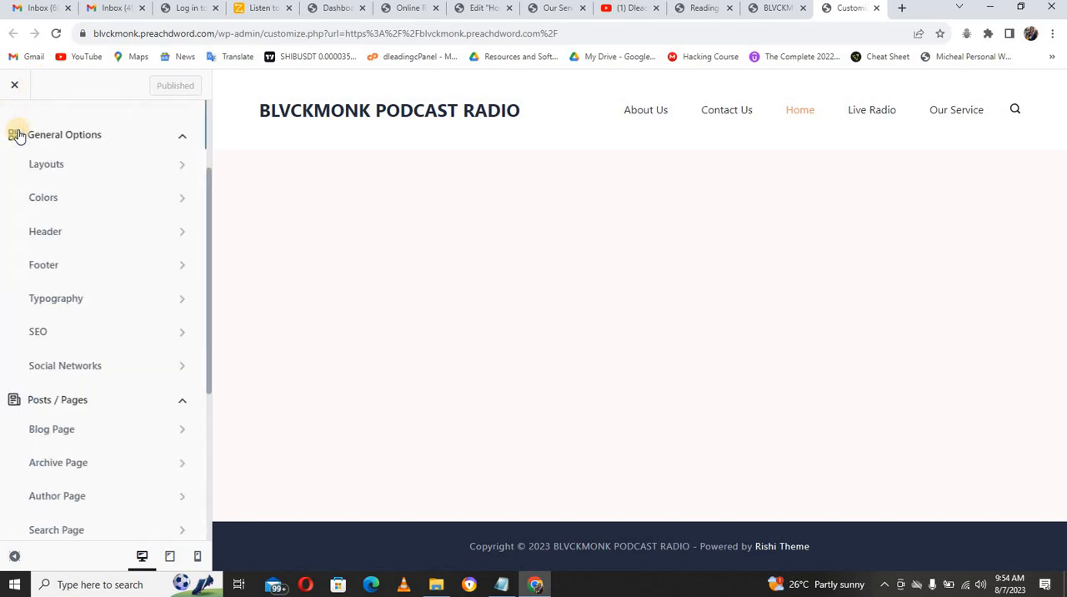
{"action": "left_click", "coordinate": [98, 237]}
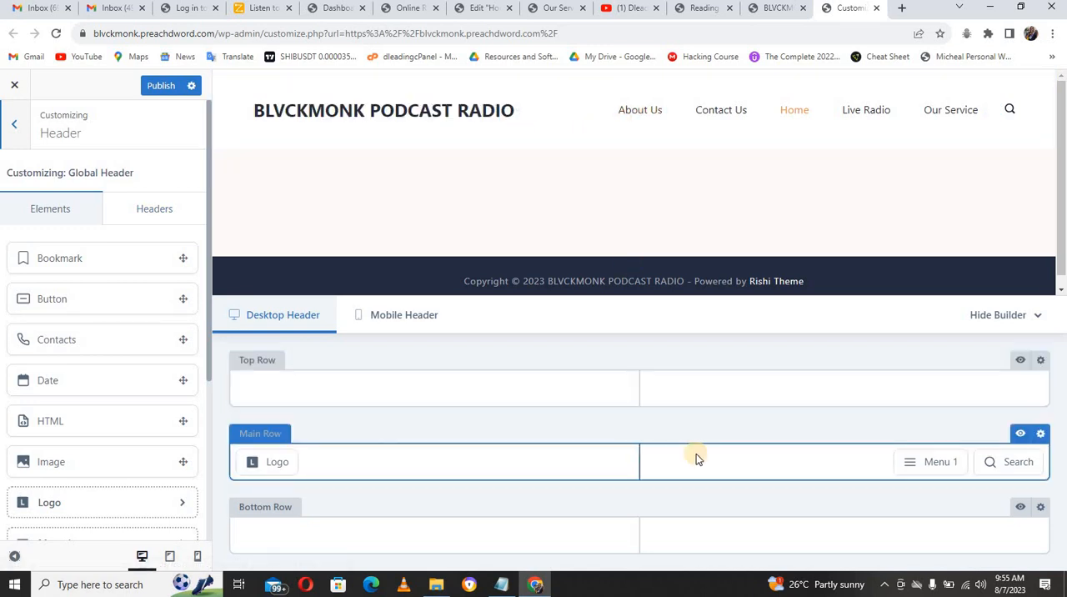
Step: Open the settings of the menu element in the header's main row and assign Menu 1 to it
{"action": "mouse_move", "coordinate": [911, 468]}
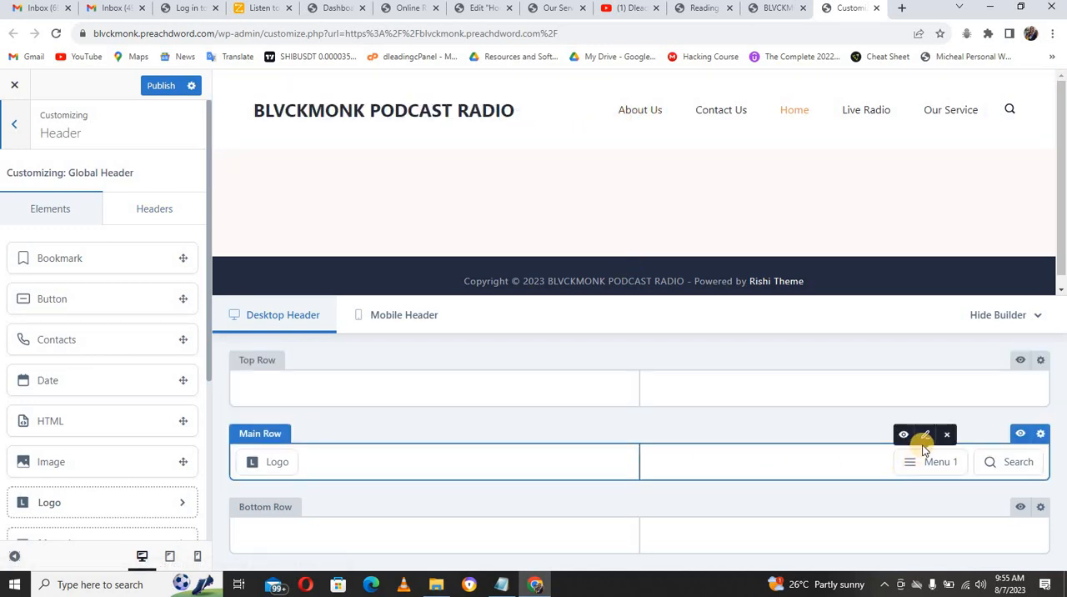
{"action": "left_click", "coordinate": [925, 437]}
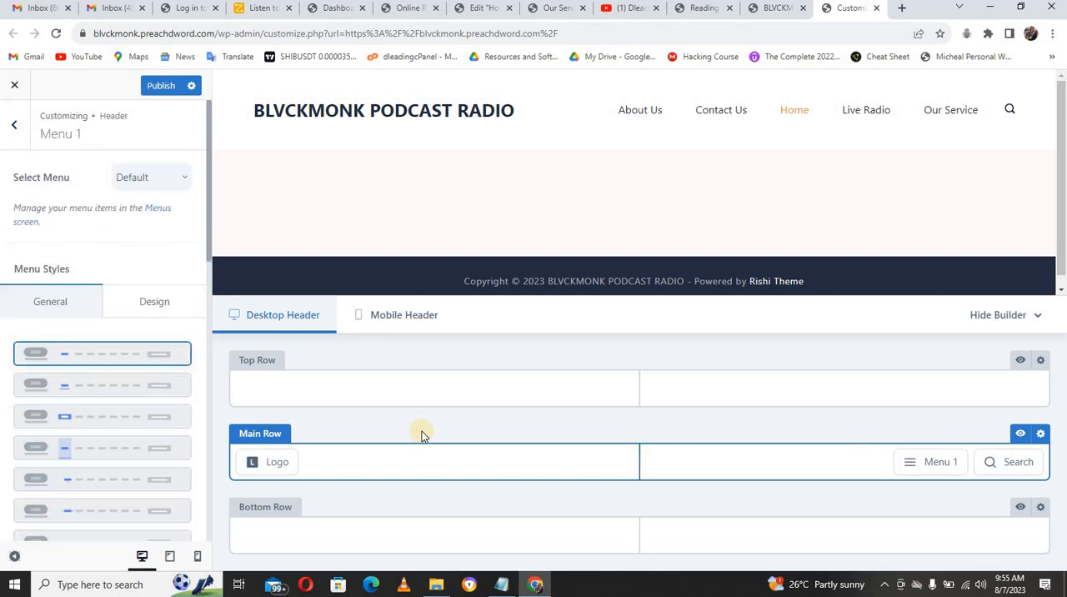
{"action": "left_click", "coordinate": [139, 301]}
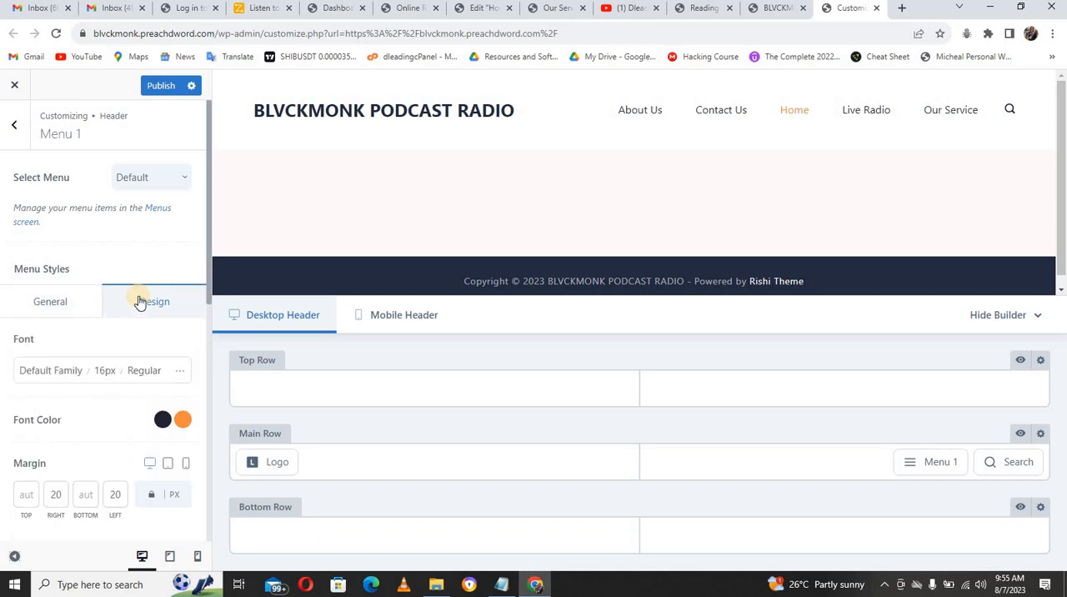
{"action": "left_click", "coordinate": [70, 303]}
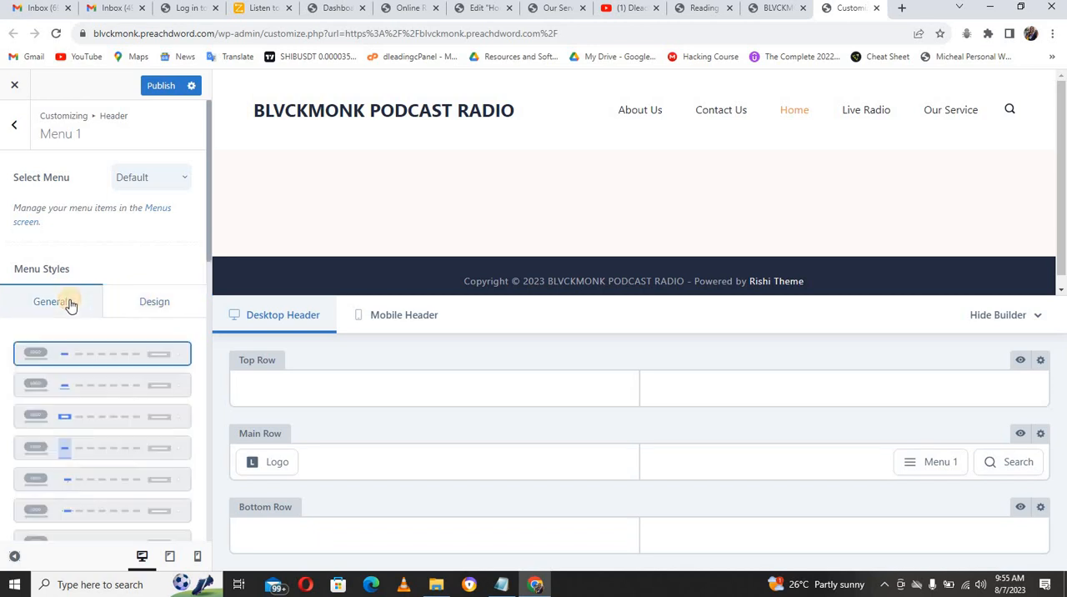
{"action": "left_click", "coordinate": [173, 178]}
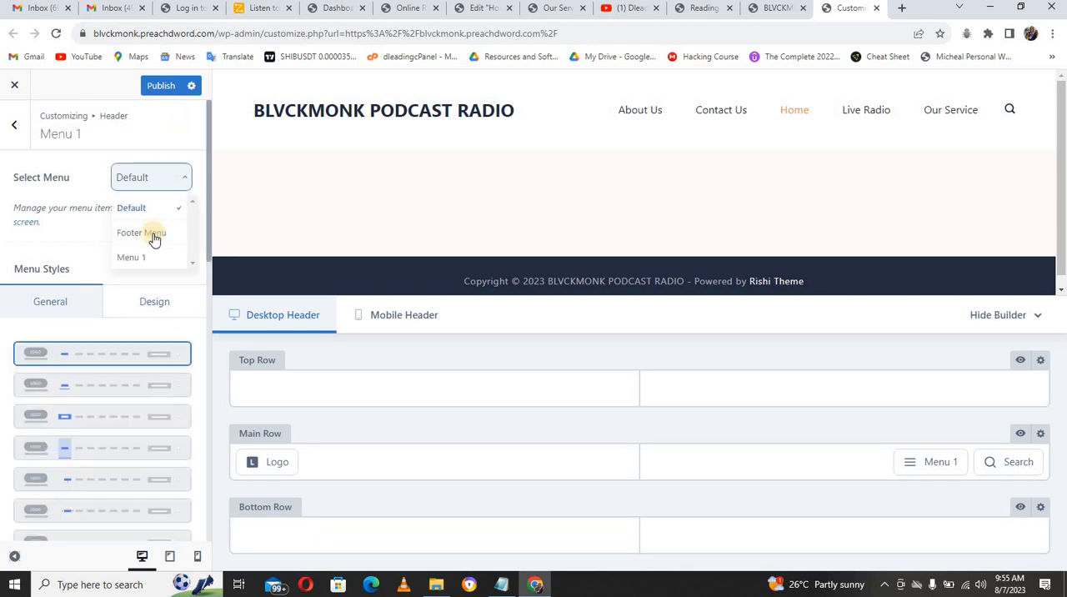
{"action": "left_click", "coordinate": [134, 257]}
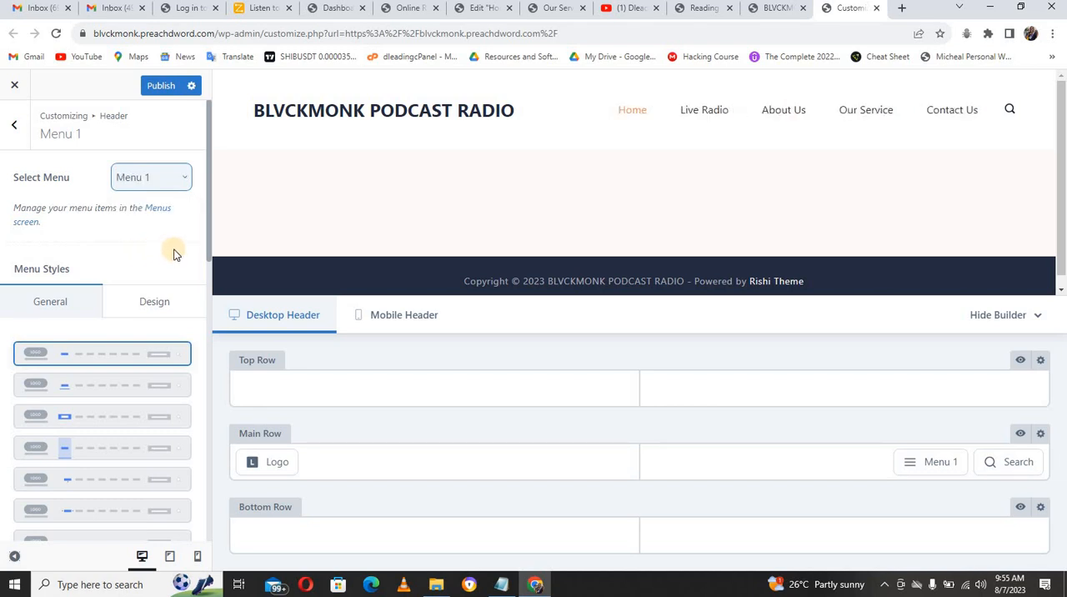
Step: Set the header menu's initial font color to orange, hex F16603, in its design settings
{"action": "left_click", "coordinate": [161, 301]}
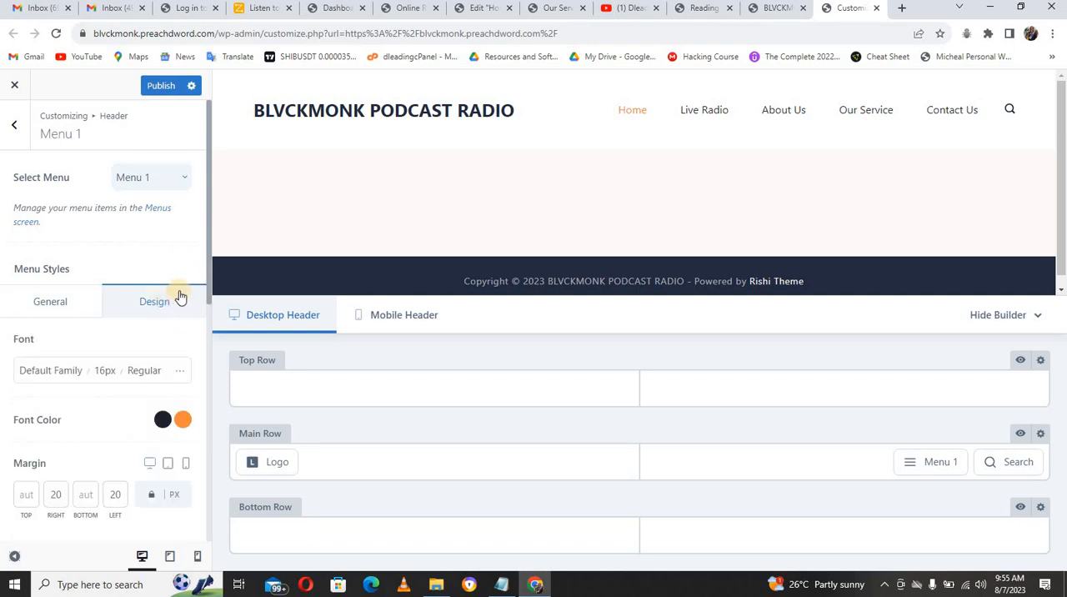
{"action": "left_click_drag", "start_coordinate": [207, 281], "coordinate": [205, 331]}
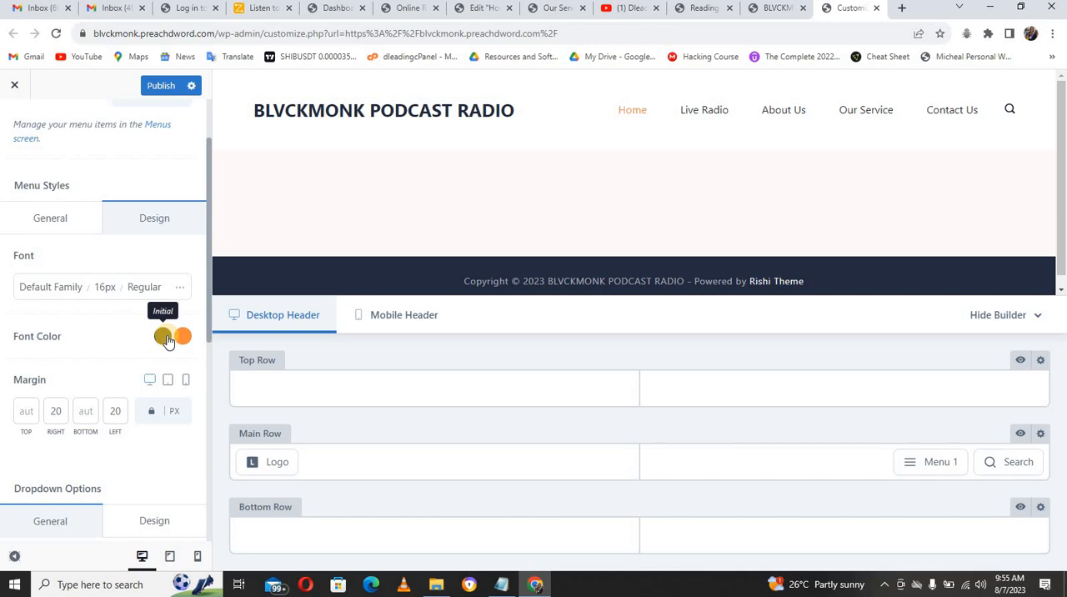
{"action": "left_click", "coordinate": [163, 336]}
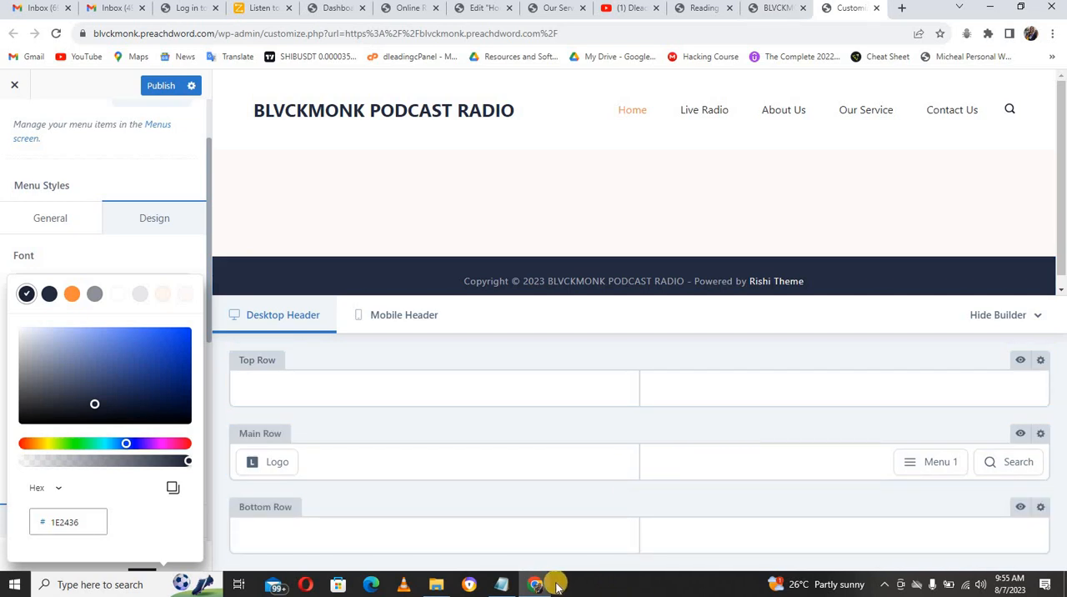
{"action": "left_click", "coordinate": [33, 446]}
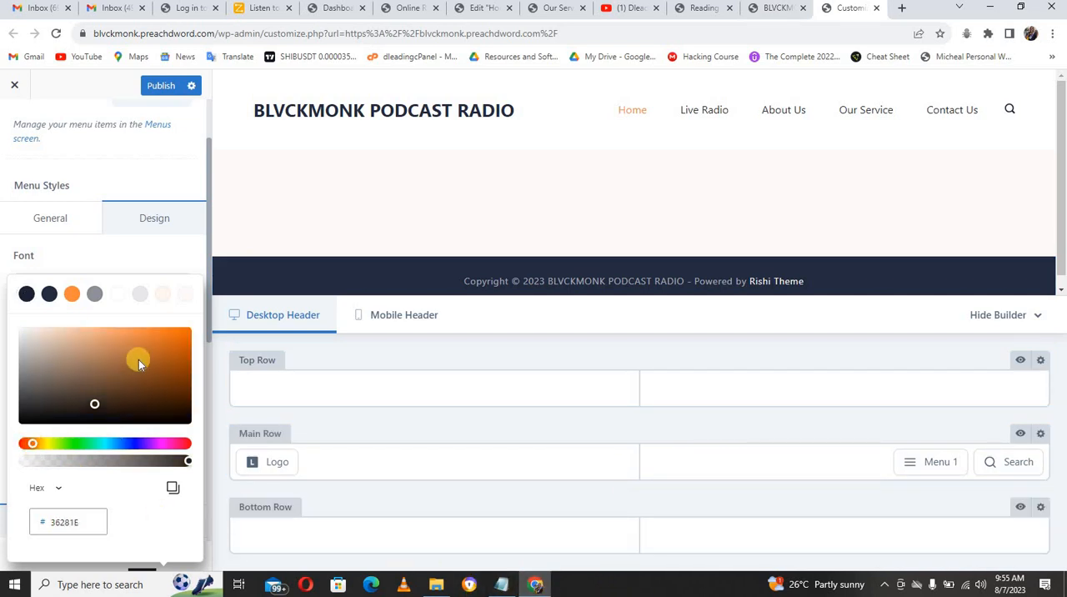
{"action": "left_click_drag", "start_coordinate": [107, 391], "coordinate": [188, 336]}
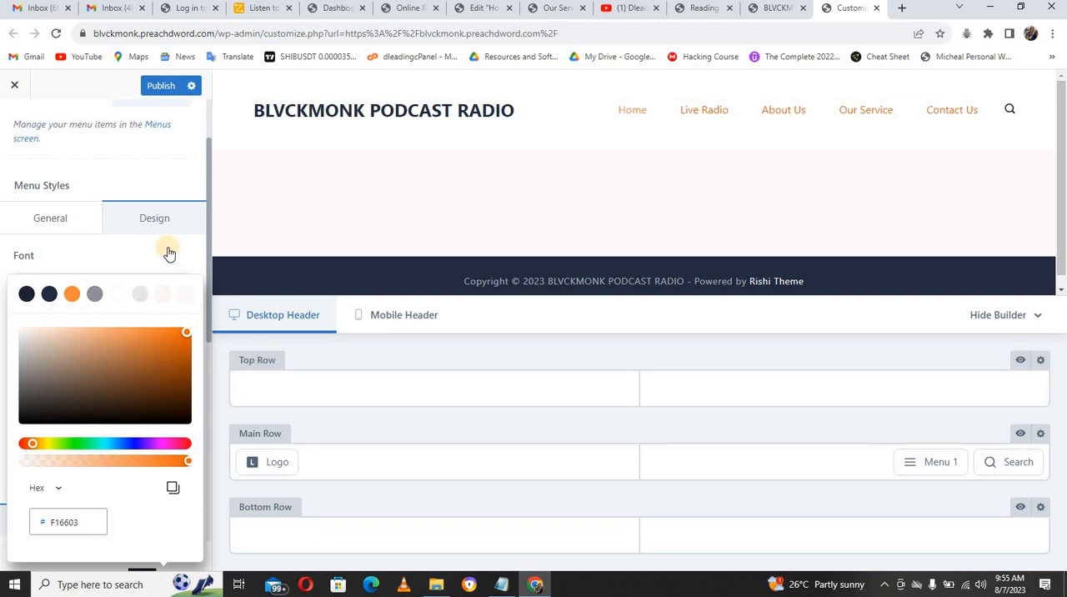
{"action": "left_click", "coordinate": [127, 259]}
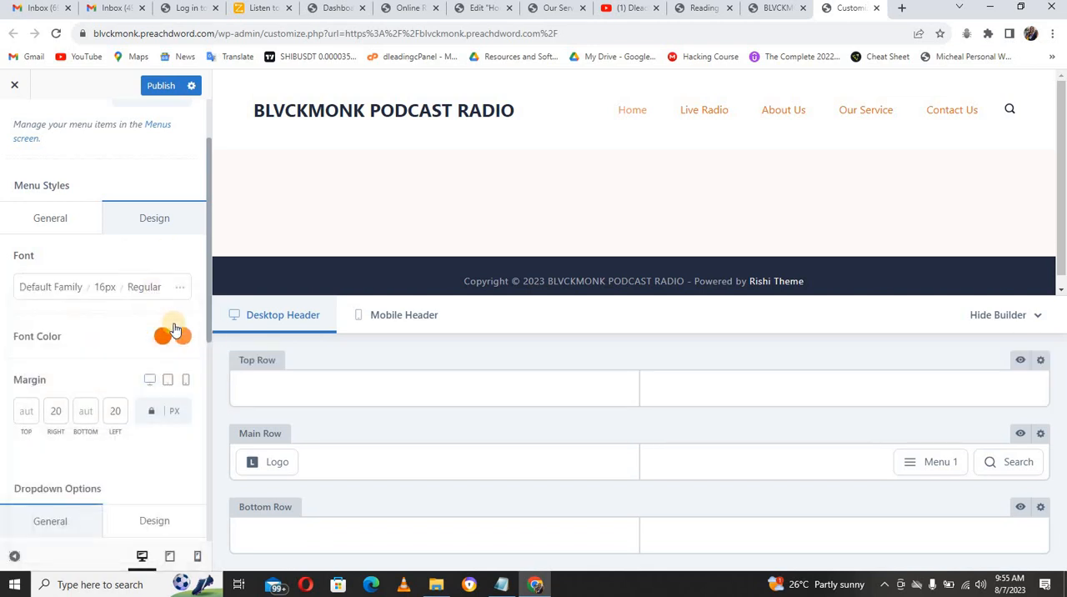
Step: Set the header menu's hover/active font color to dark orange, hex B34903
{"action": "left_click", "coordinate": [181, 335]}
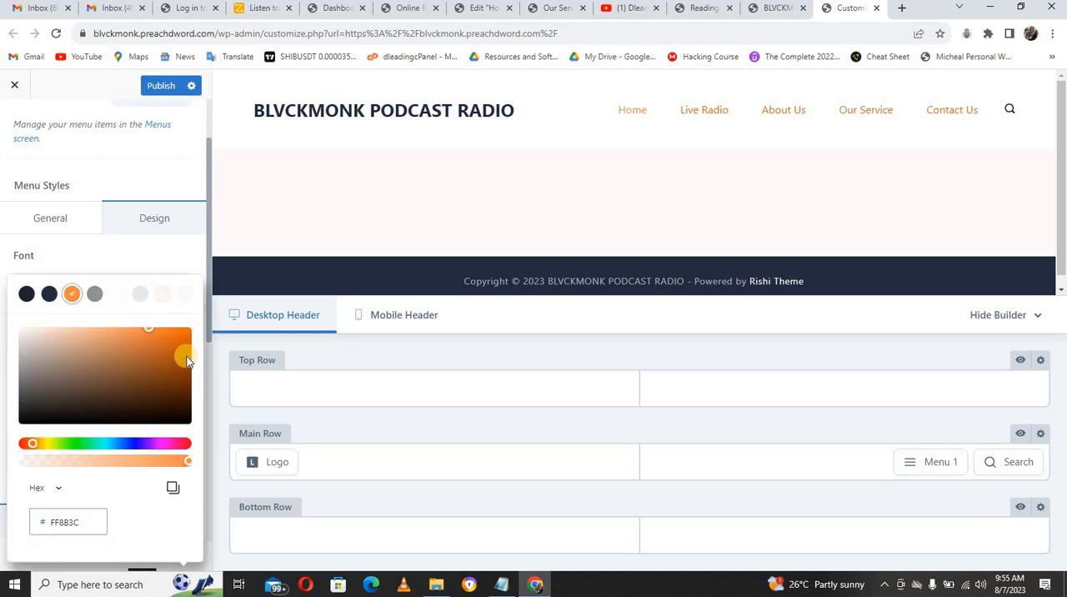
{"action": "left_click", "coordinate": [186, 356]}
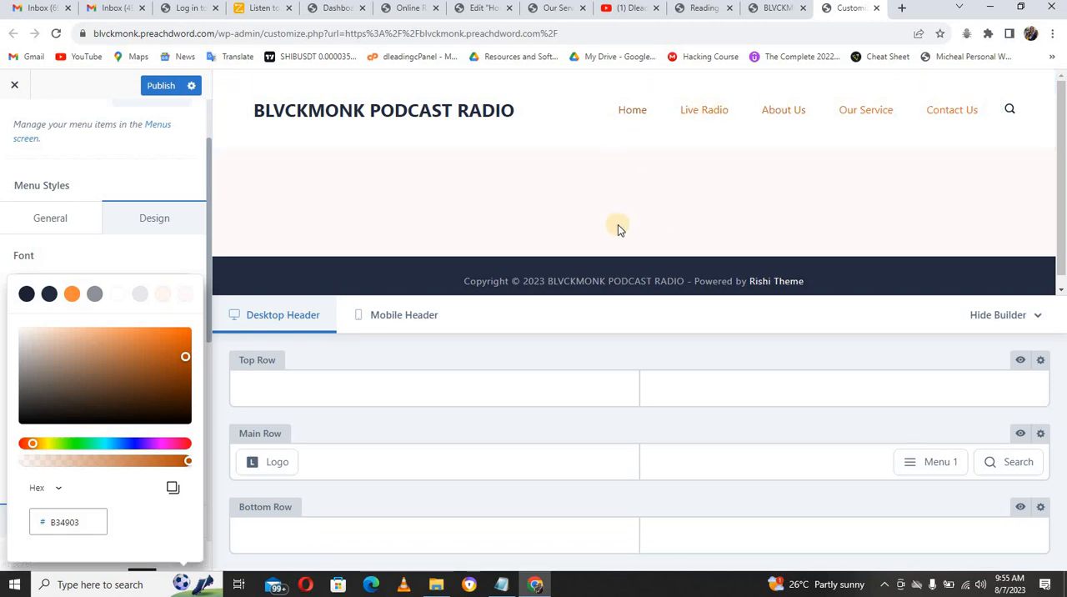
{"action": "left_click", "coordinate": [187, 260]}
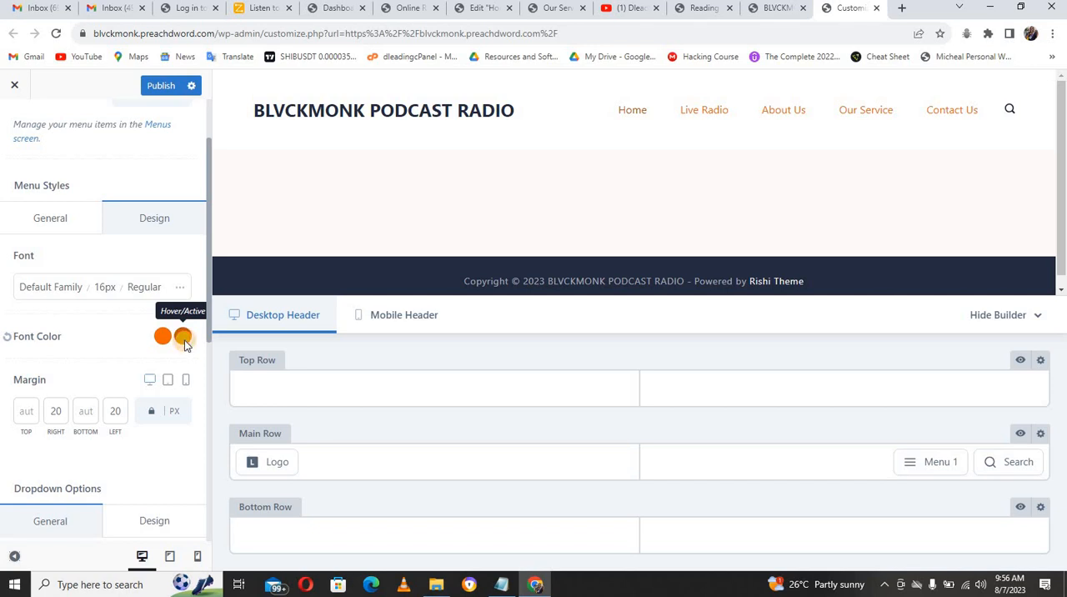
Step: Reopen the hover/active font color and copy the link color hex #fbb105 from the Notepad list
{"action": "left_click", "coordinate": [185, 342]}
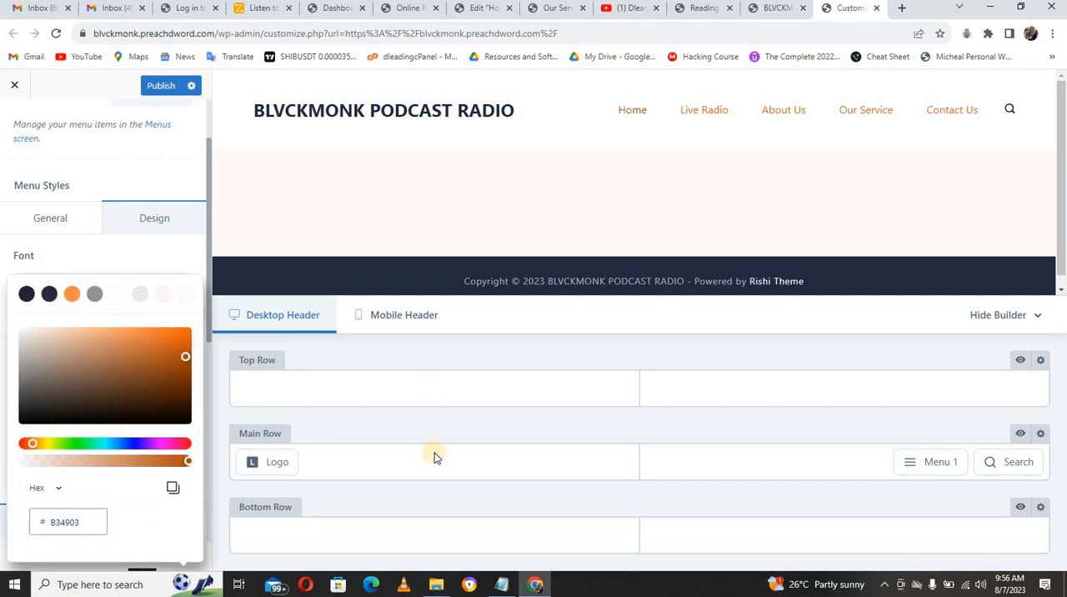
{"action": "left_click", "coordinate": [507, 584]}
{"action": "left_click", "coordinate": [505, 585]}
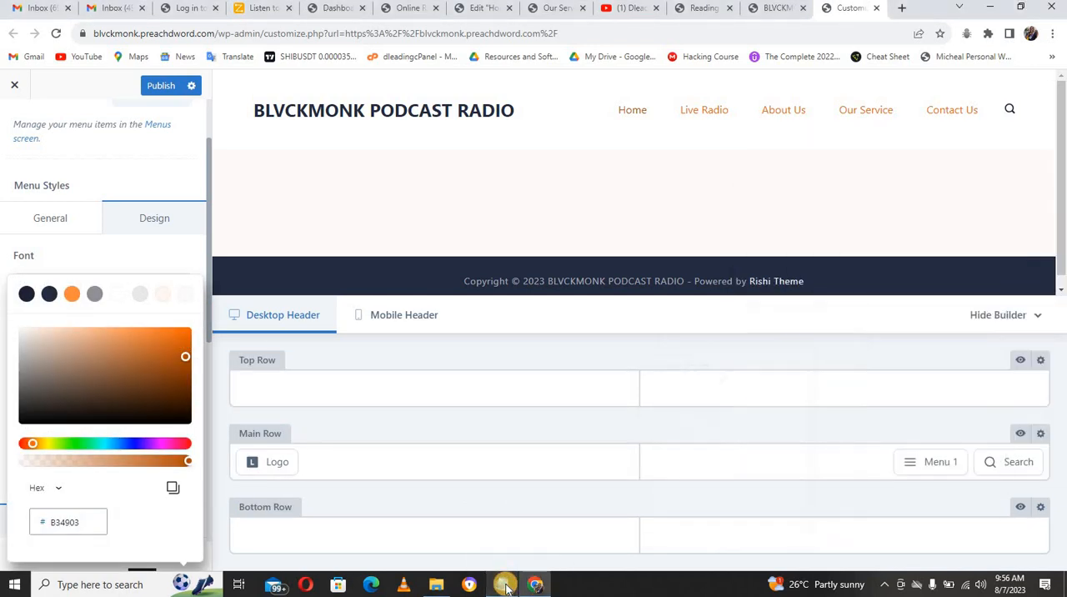
{"action": "left_click", "coordinate": [503, 584]}
{"action": "left_click", "coordinate": [849, 222]}
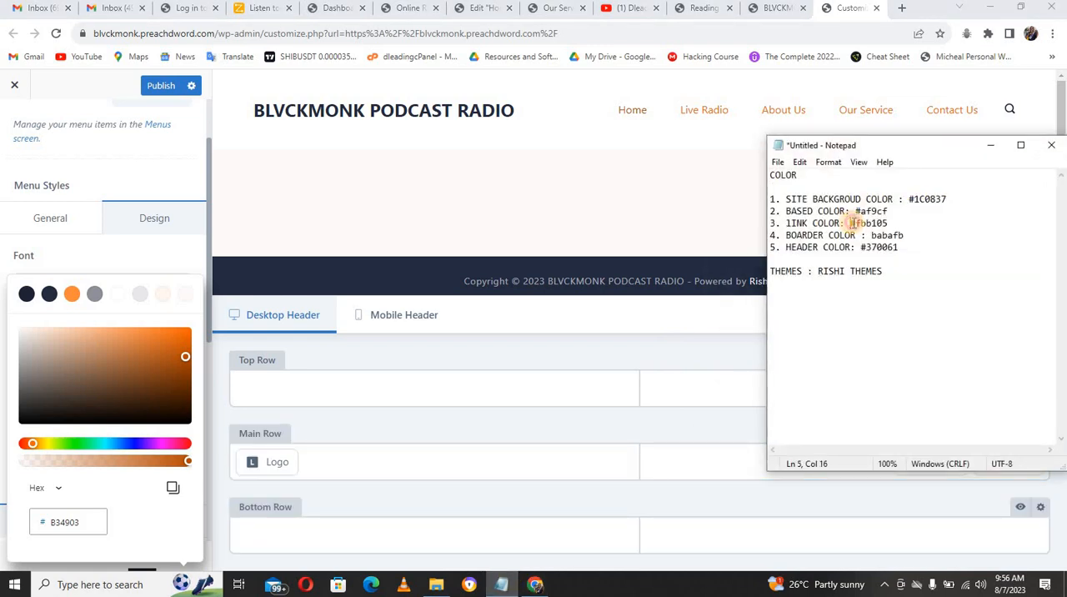
{"action": "key", "text": "shift+Home"}
{"action": "key", "text": "shift+End"}
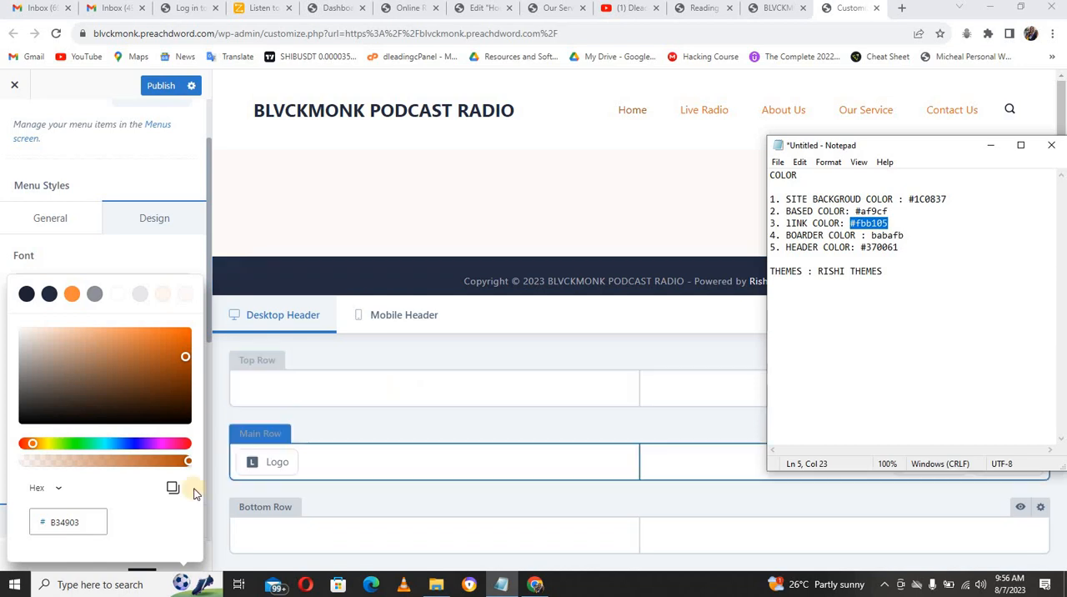
Step: Set the menu's hover/active font color to the copied hex FBB105 and fine-tune the shade to F4AB00
{"action": "left_click", "coordinate": [83, 522]}
{"action": "double_click", "coordinate": [83, 523]}
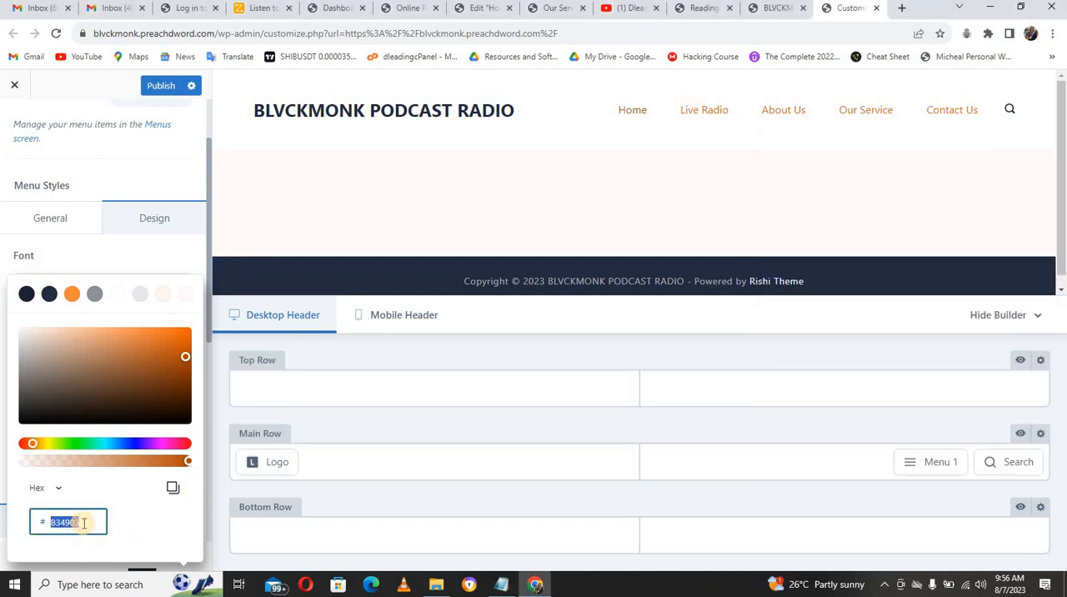
{"action": "type", "text": "FBB105"}
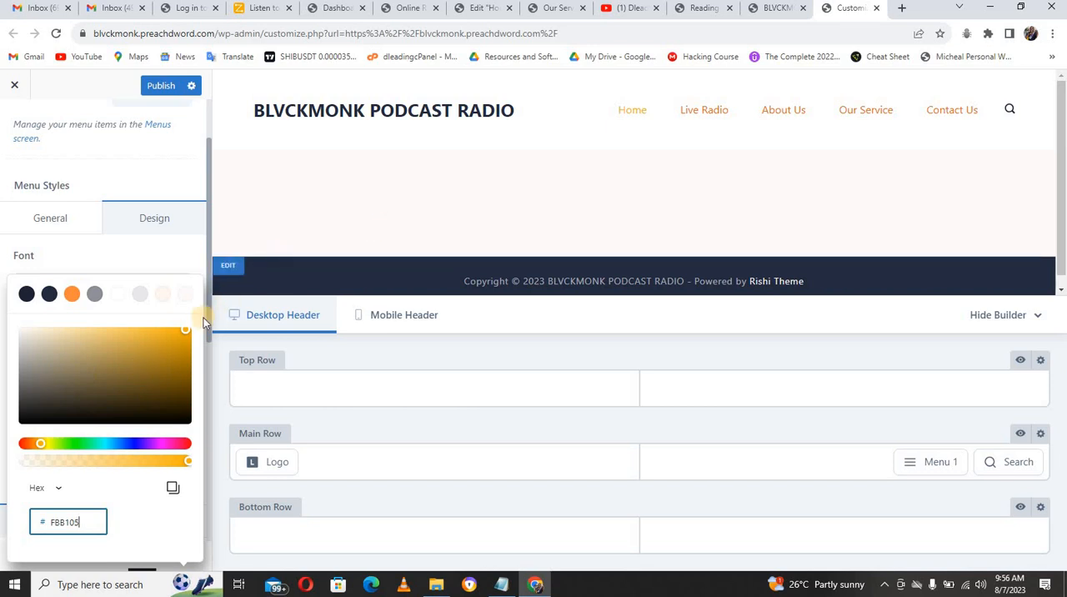
{"action": "left_click_drag", "start_coordinate": [186, 330], "coordinate": [191, 331]}
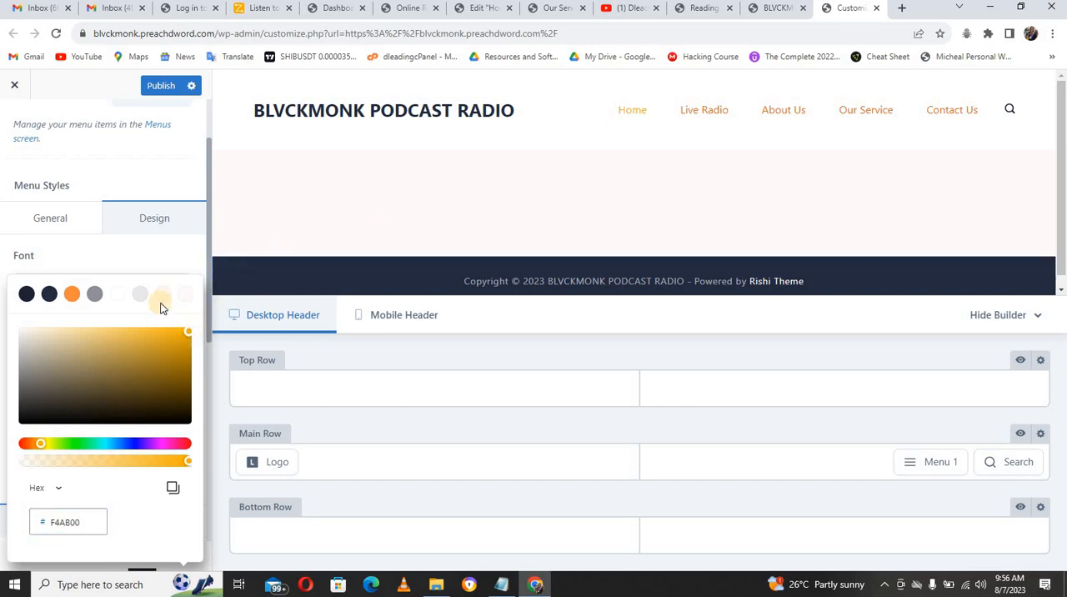
{"action": "left_click", "coordinate": [211, 315]}
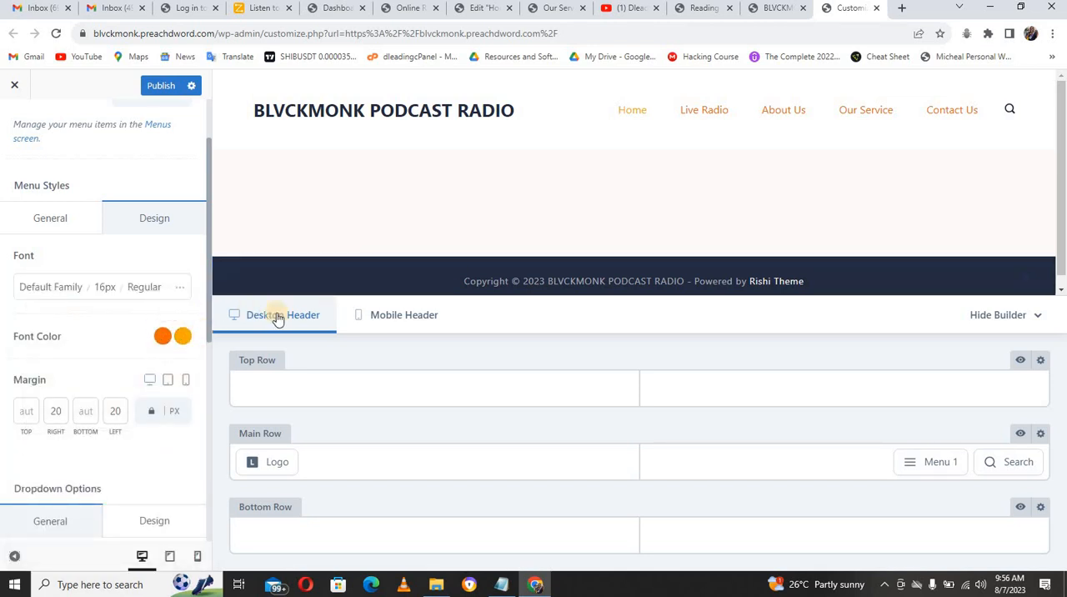
Step: Set the menu's initial font color to the copied hex FBB105
{"action": "left_click", "coordinate": [166, 337]}
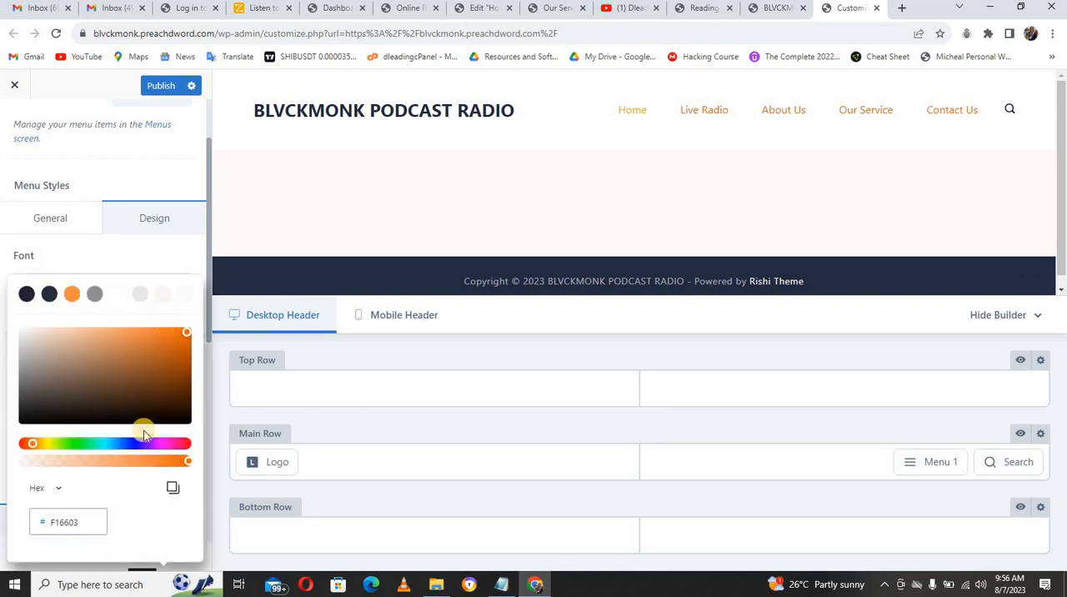
{"action": "double_click", "coordinate": [77, 521]}
{"action": "type", "text": "FBB105"}
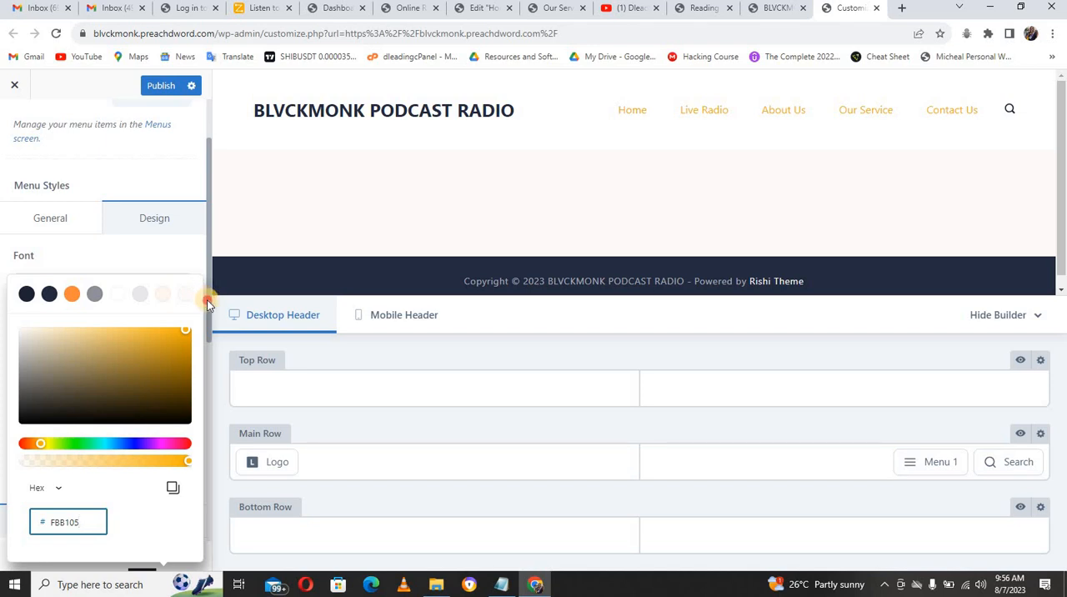
{"action": "left_click", "coordinate": [207, 299]}
Step: Darken the menu's hover/active font color to hex E19E01
{"action": "left_click", "coordinate": [182, 338]}
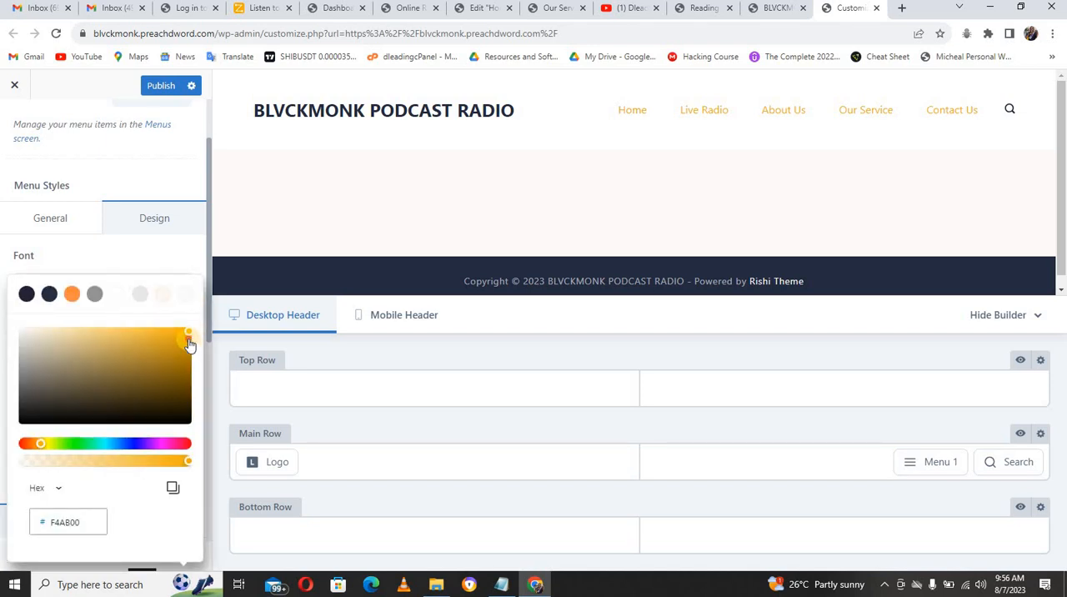
{"action": "left_click", "coordinate": [189, 343]}
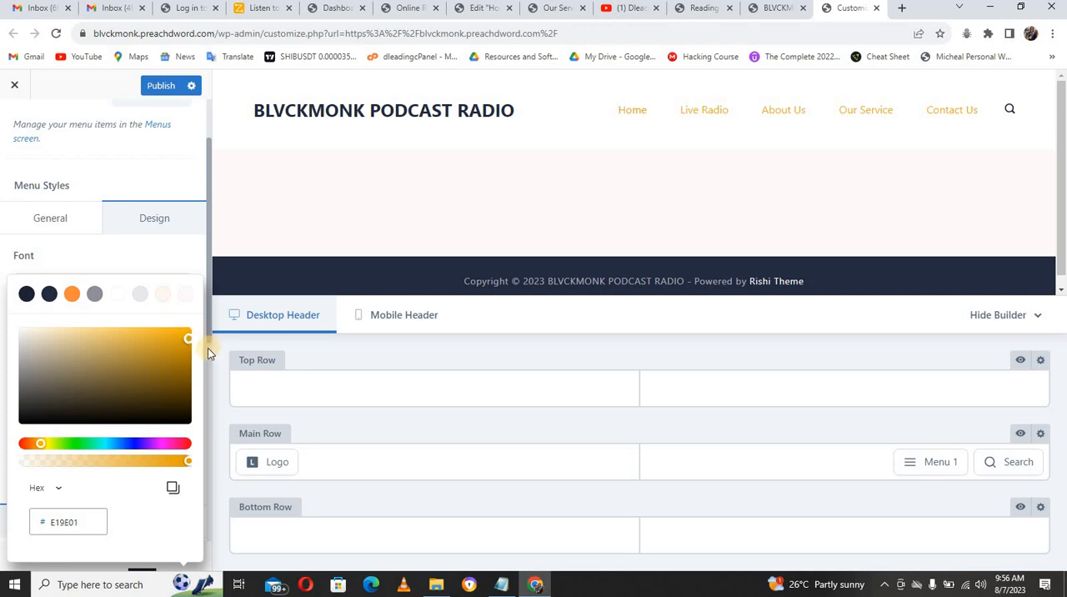
{"action": "scroll", "coordinate": [207, 347], "scroll_direction": "down", "scroll_amount": 4}
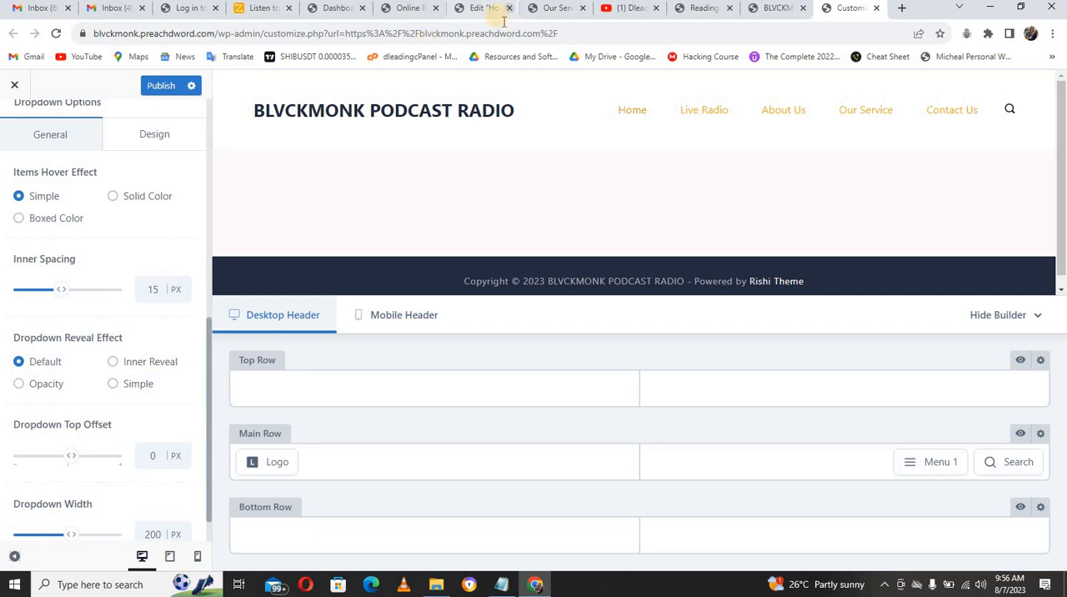
Step: Compare the header on the demo site's Our Service page with the live site's header and return to the customizer
{"action": "left_click", "coordinate": [550, 9]}
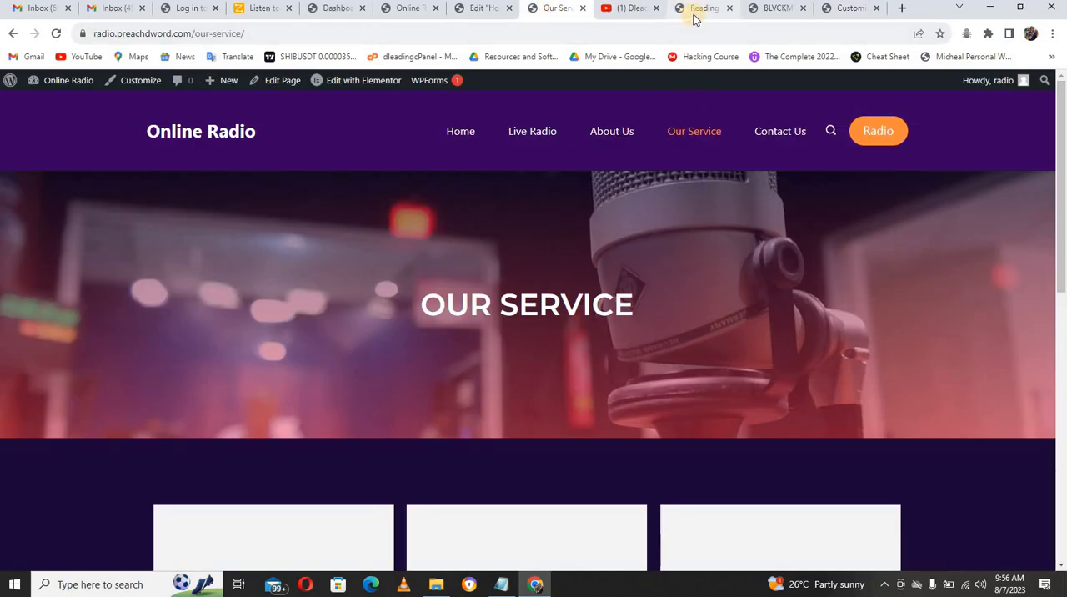
{"action": "left_click", "coordinate": [772, 10]}
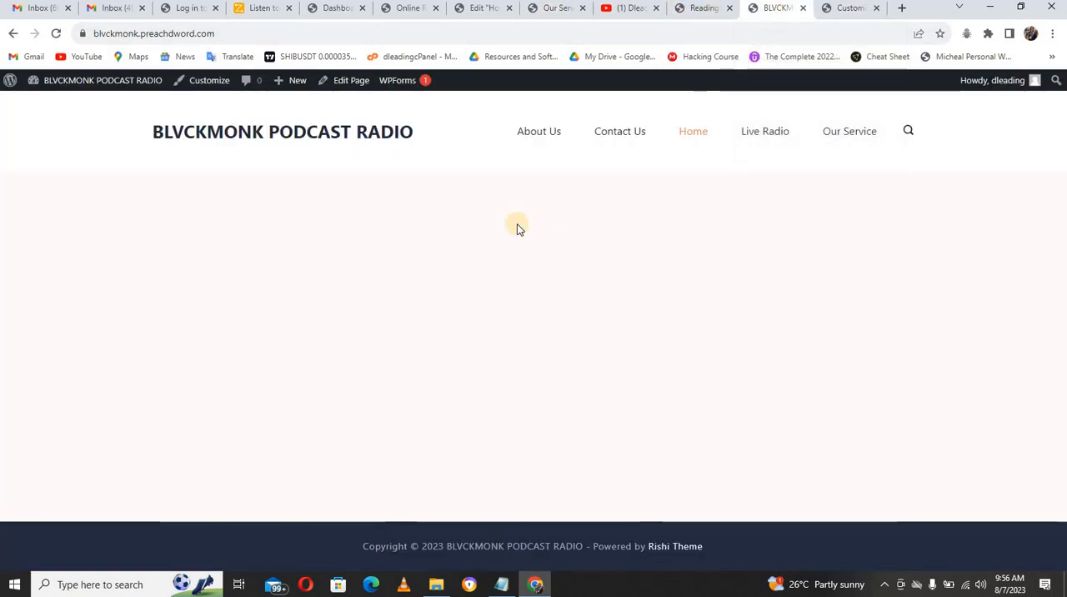
{"action": "left_click", "coordinate": [842, 7]}
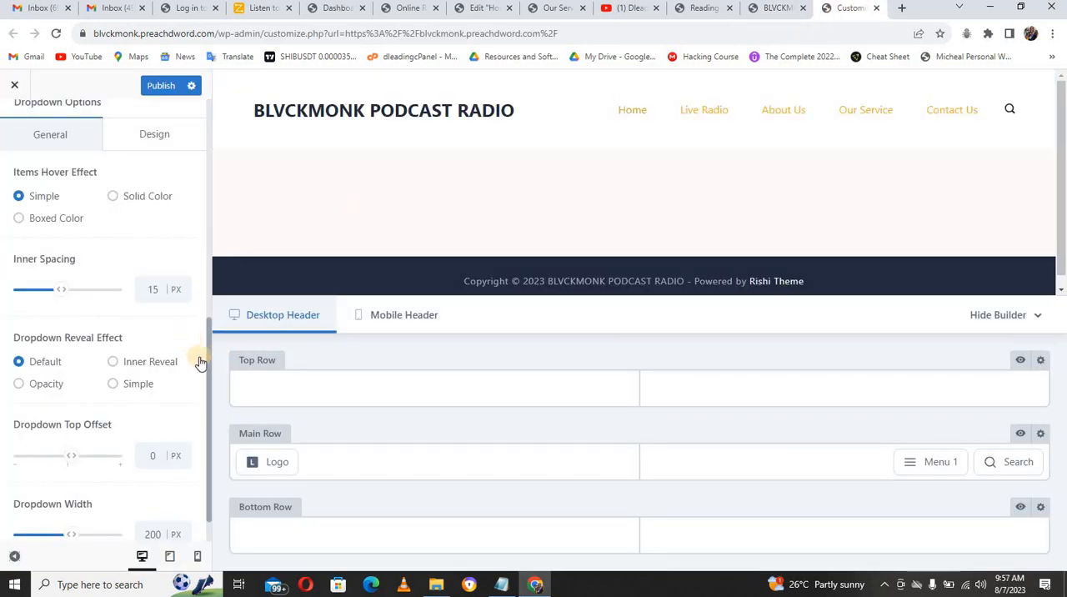
Step: Set the menu's initial font color to white FFFFFF and check its hover/active font color
{"action": "left_click", "coordinate": [175, 139]}
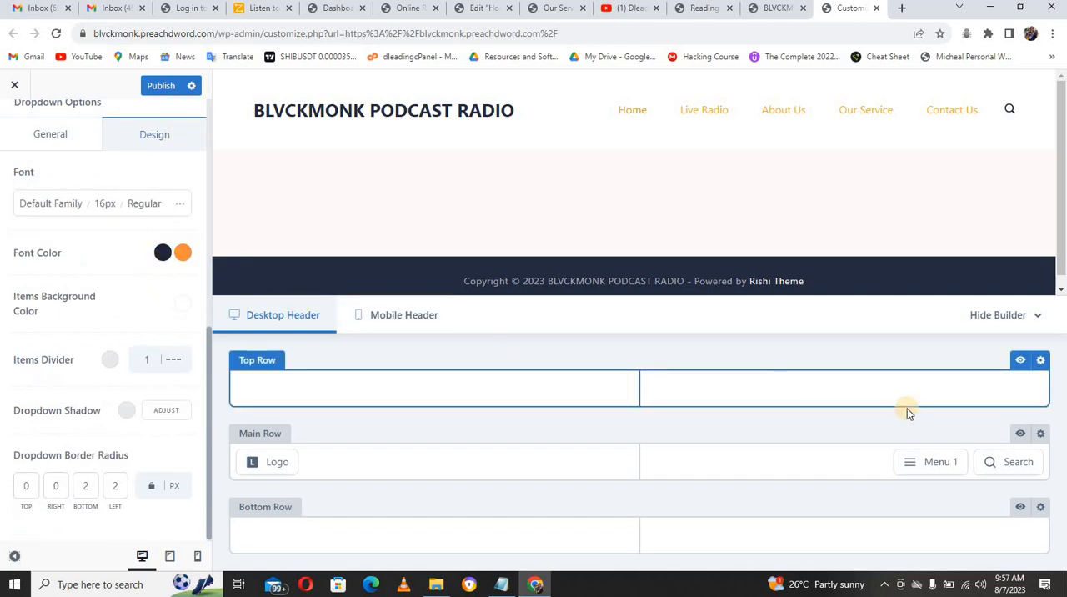
{"action": "mouse_move", "coordinate": [918, 452]}
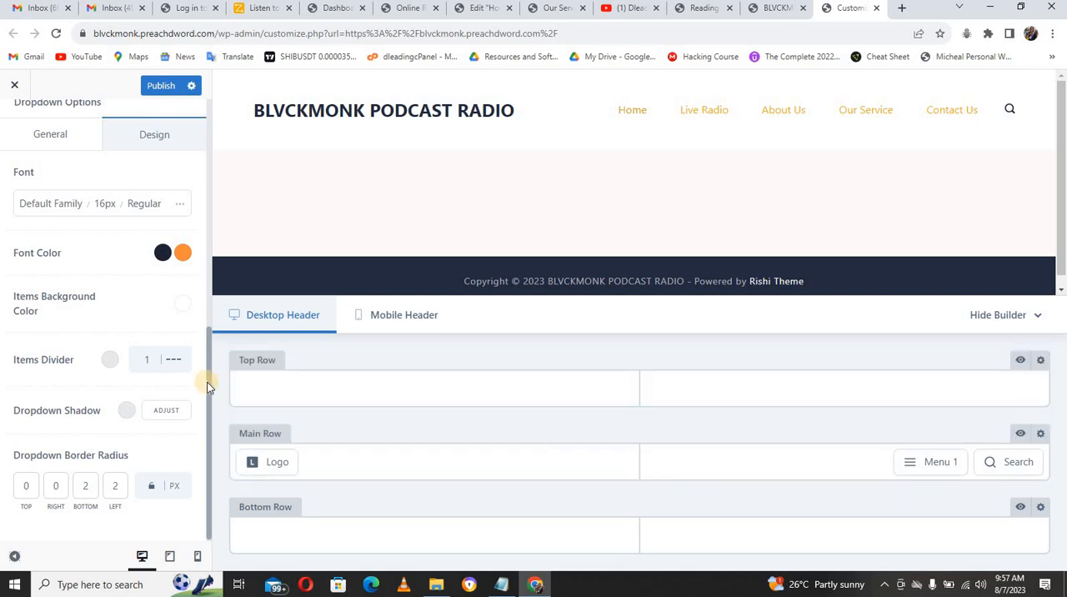
{"action": "left_click_drag", "start_coordinate": [207, 383], "coordinate": [206, 258]}
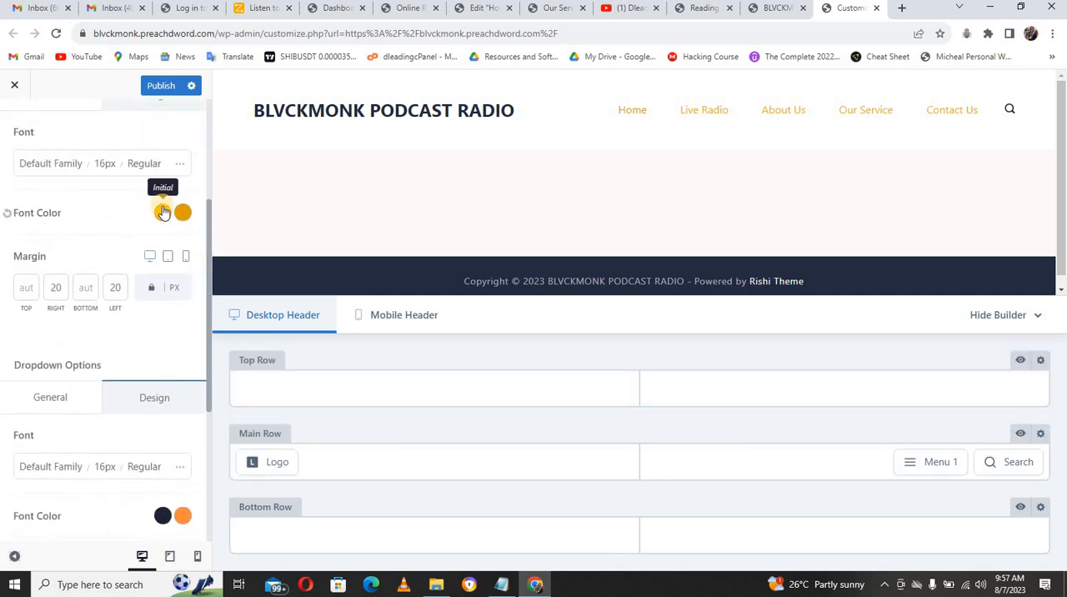
{"action": "left_click", "coordinate": [163, 212]}
{"action": "left_click_drag", "start_coordinate": [159, 310], "coordinate": [14, 288]}
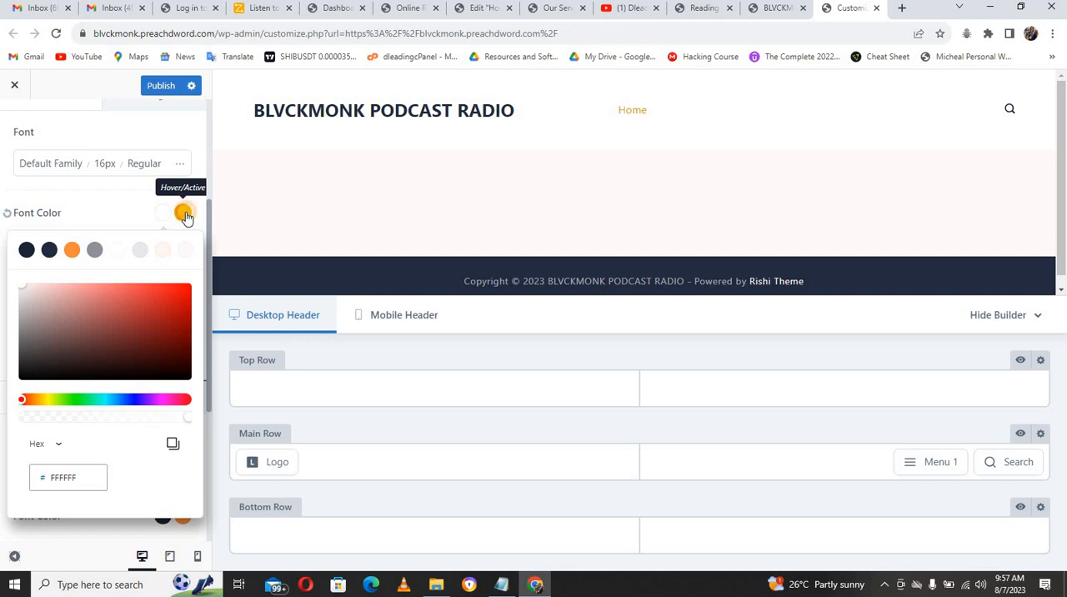
{"action": "left_click", "coordinate": [185, 214]}
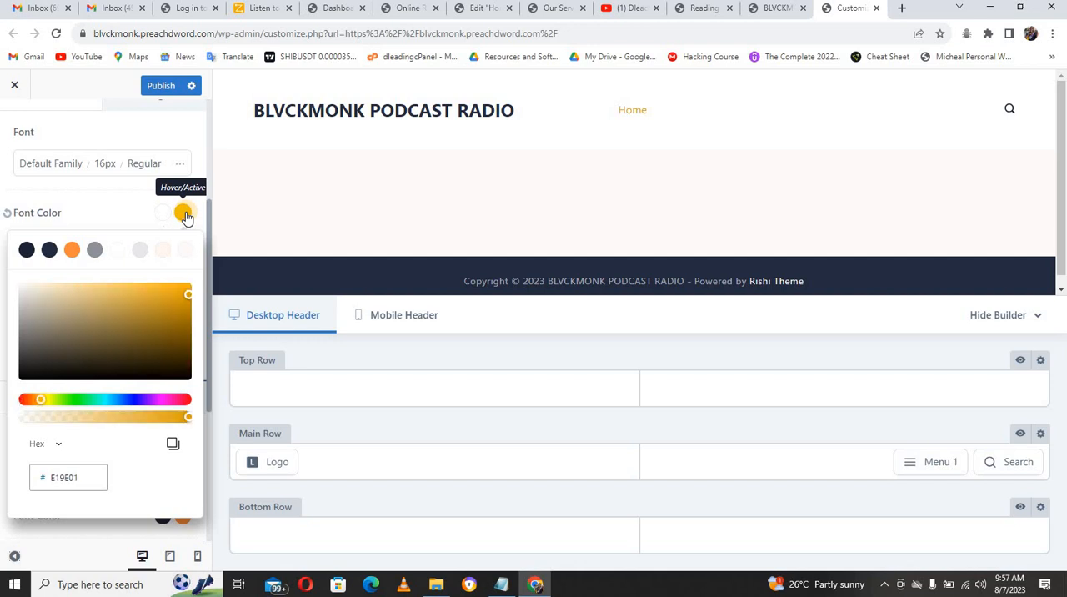
{"action": "left_click", "coordinate": [130, 195]}
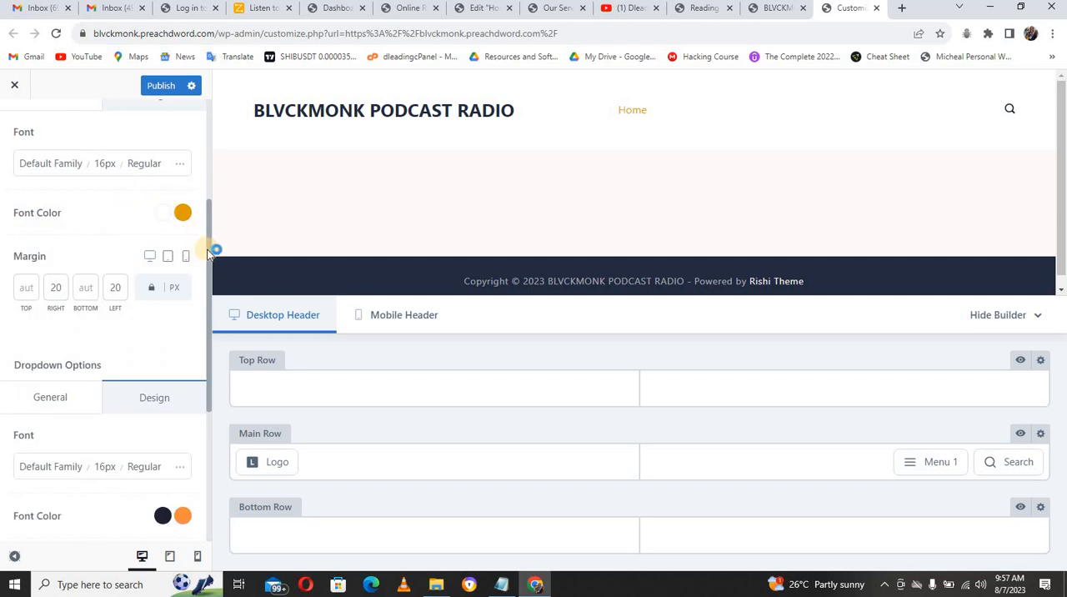
Step: Review the menu's dropdown design options and the header logo's general settings
{"action": "left_click_drag", "start_coordinate": [209, 253], "coordinate": [214, 358]}
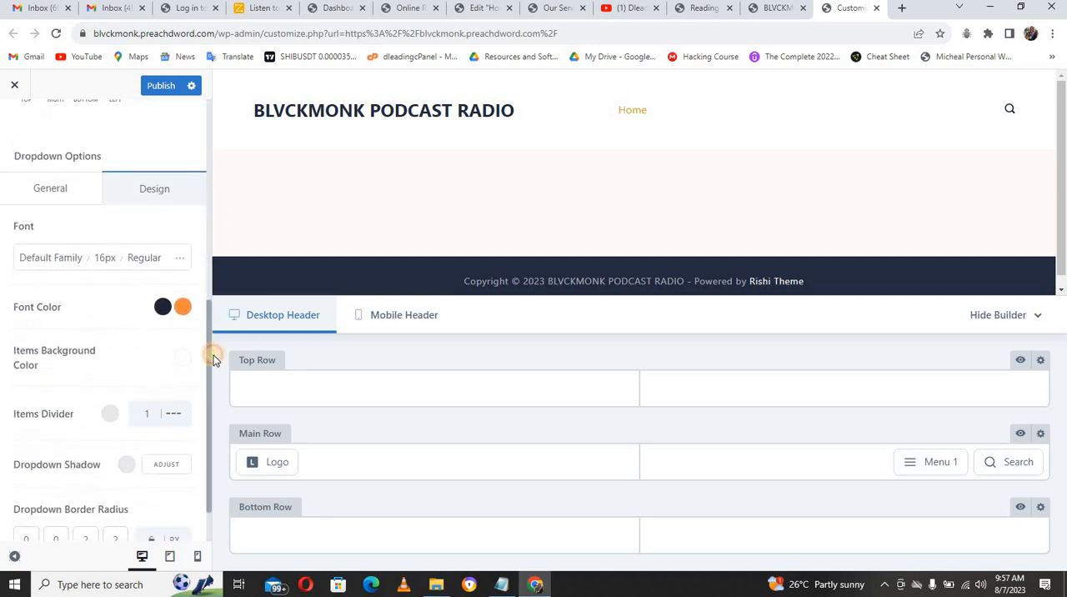
{"action": "scroll", "coordinate": [150, 292], "scroll_direction": "down", "scroll_amount": 1}
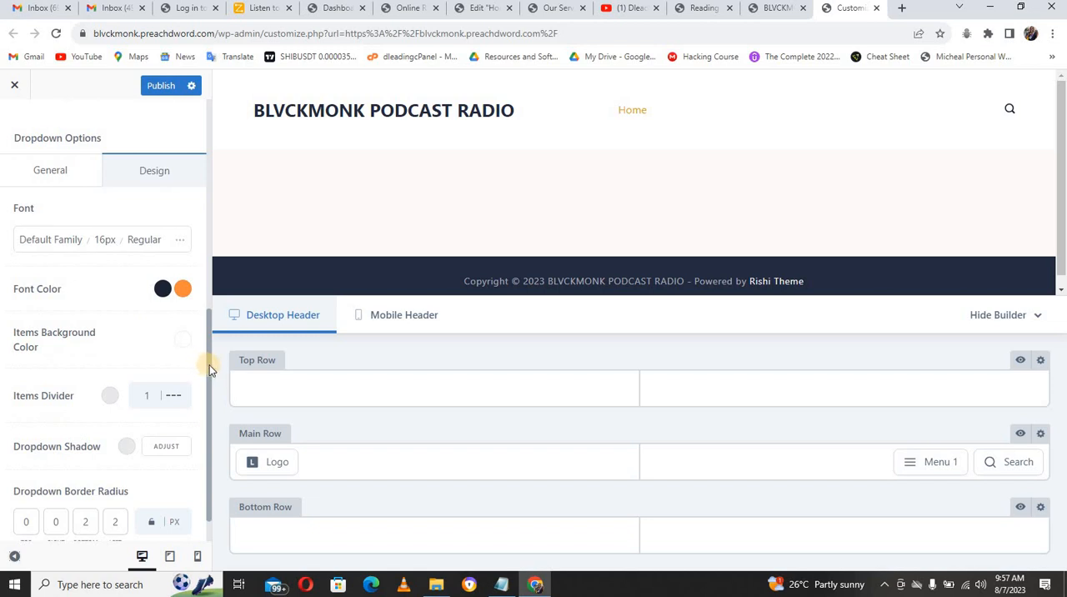
{"action": "left_click_drag", "start_coordinate": [208, 385], "coordinate": [210, 392]}
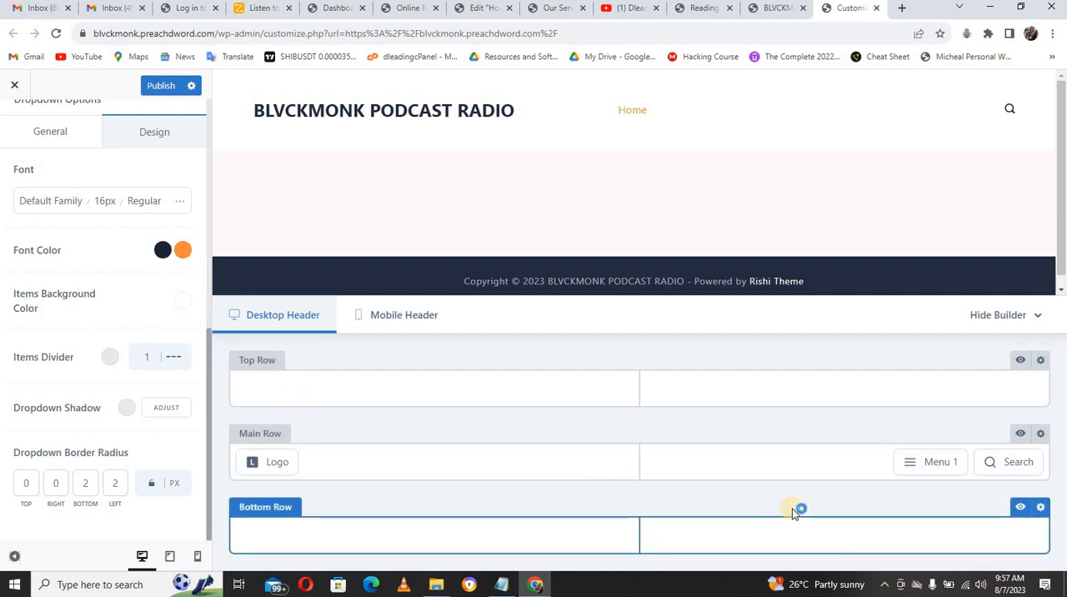
{"action": "mouse_move", "coordinate": [275, 459]}
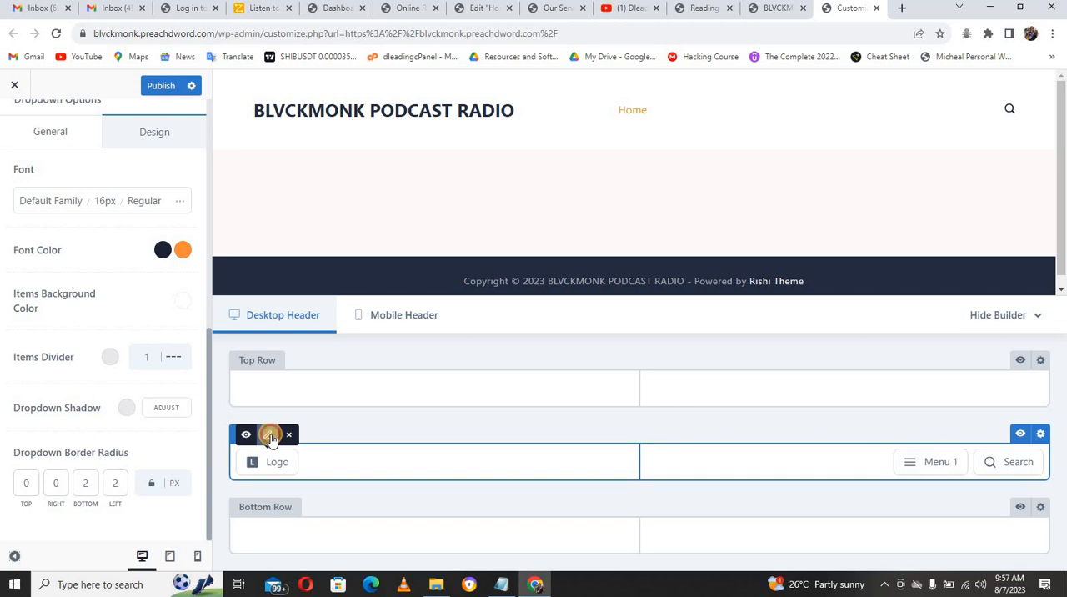
{"action": "left_click", "coordinate": [271, 437]}
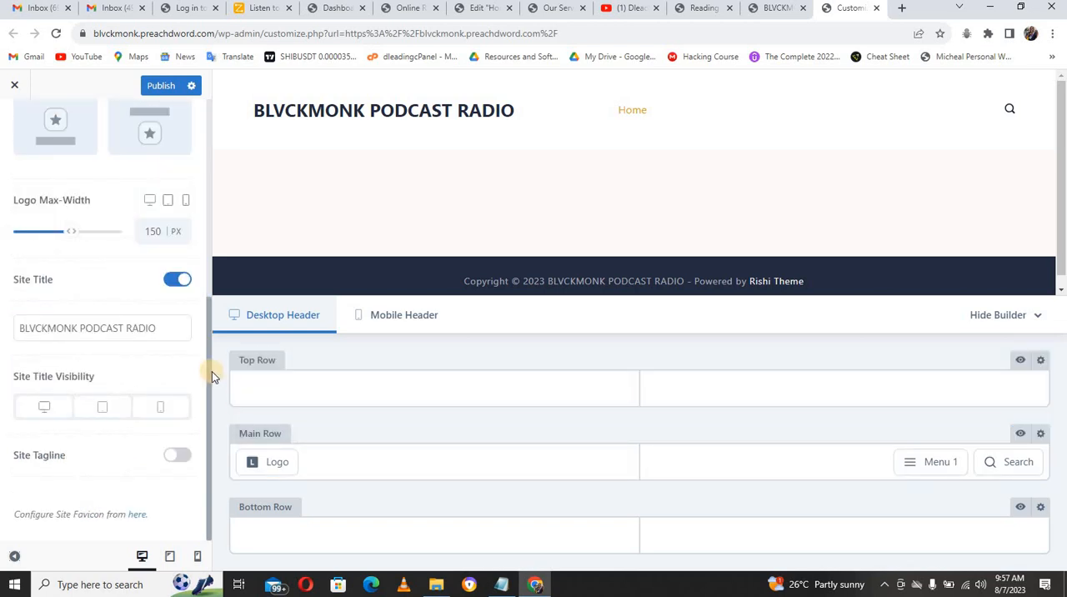
{"action": "left_click_drag", "start_coordinate": [208, 372], "coordinate": [190, 171]}
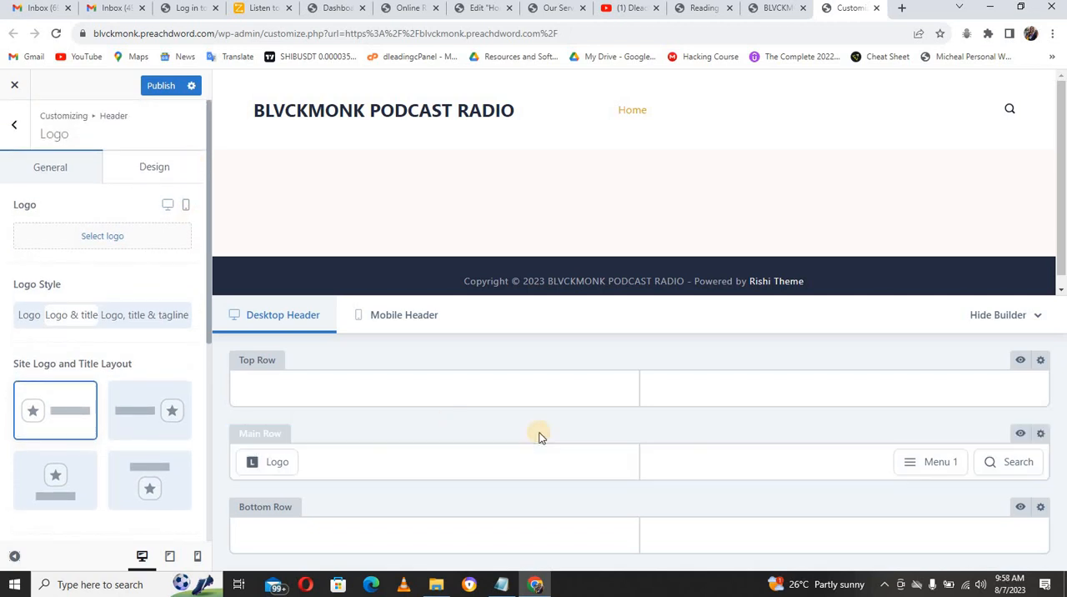
Step: Open the background color of the header's main row for editing in its design settings
{"action": "left_click", "coordinate": [1040, 434]}
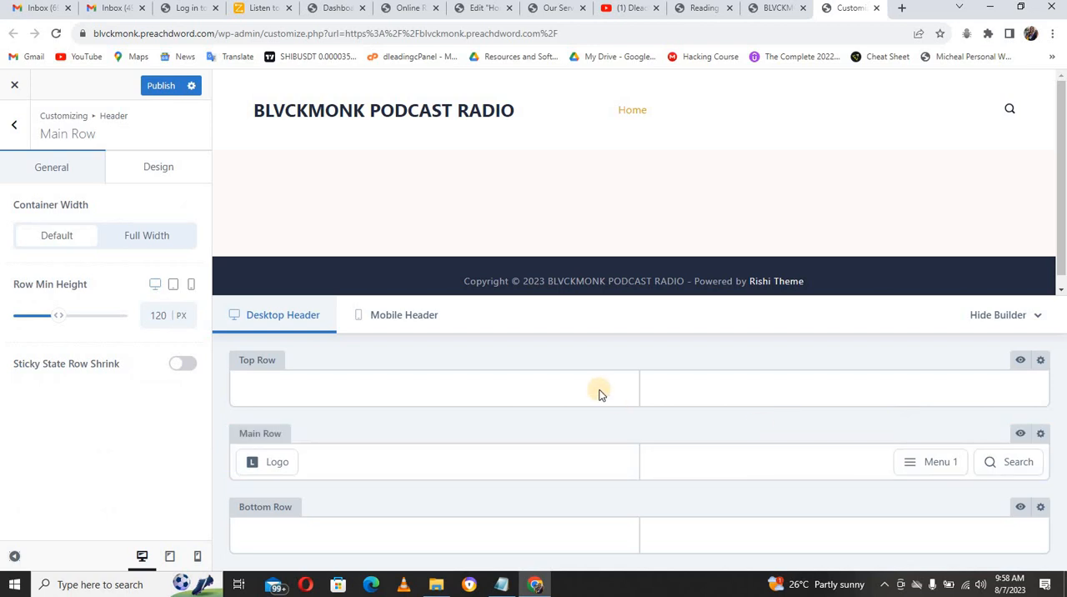
{"action": "left_click", "coordinate": [159, 171]}
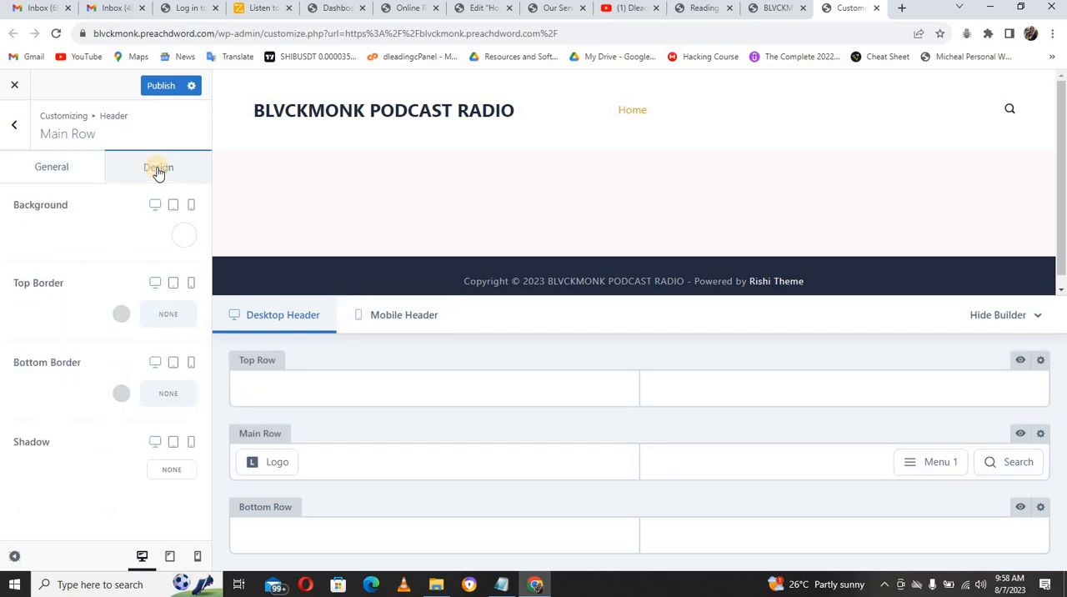
{"action": "left_click", "coordinate": [184, 239]}
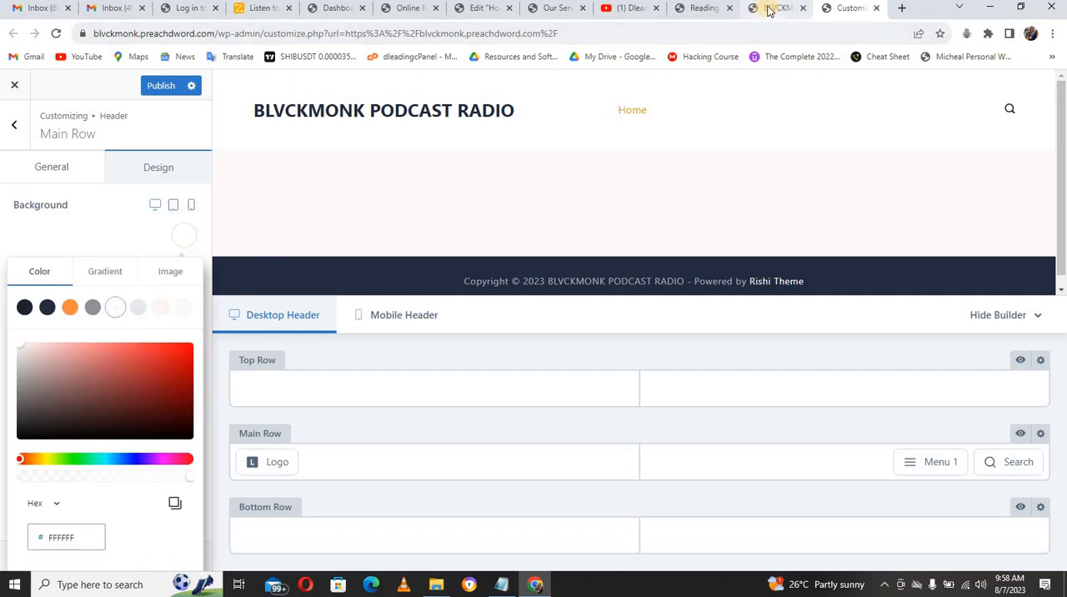
Step: Copy the base color #af9cf from the Notepad notes and set the main row's background color to 000000
{"action": "left_click", "coordinate": [500, 586]}
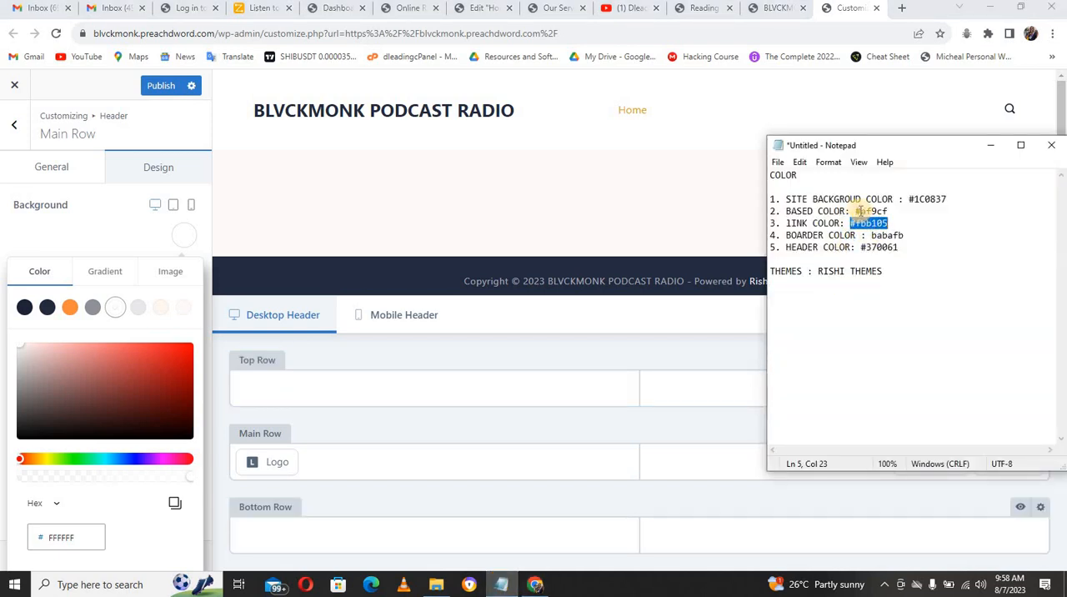
{"action": "left_click_drag", "start_coordinate": [856, 211], "coordinate": [882, 210]}
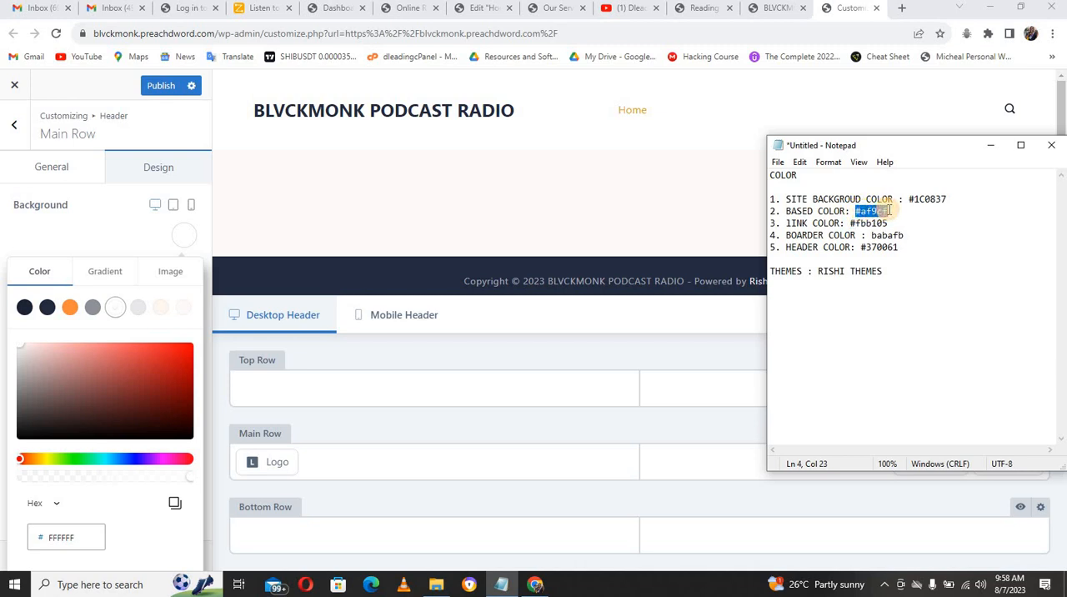
{"action": "double_click", "coordinate": [79, 532]}
{"action": "type", "text": "000000"}
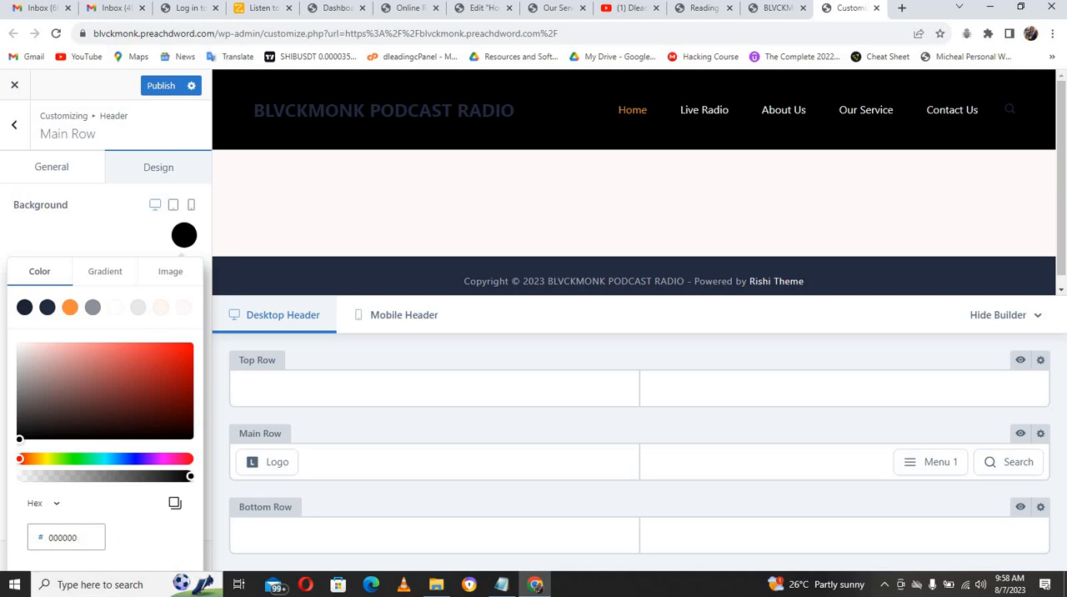
Step: Set the main row's background color to the site background hex 1C0837 copied from the Notepad notes
{"action": "left_click", "coordinate": [501, 584]}
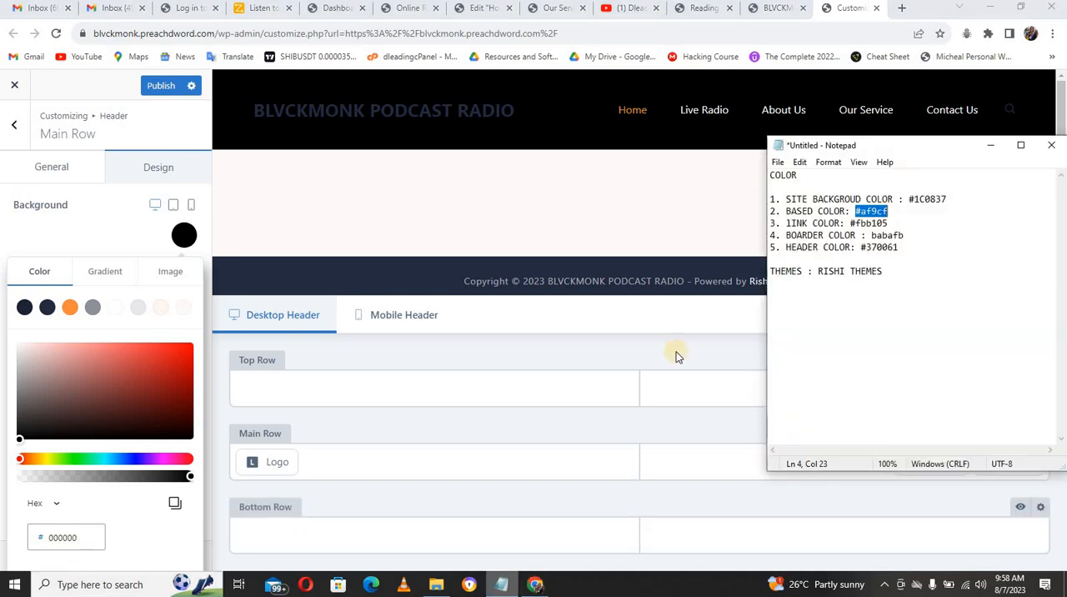
{"action": "left_click_drag", "start_coordinate": [910, 198], "coordinate": [946, 202]}
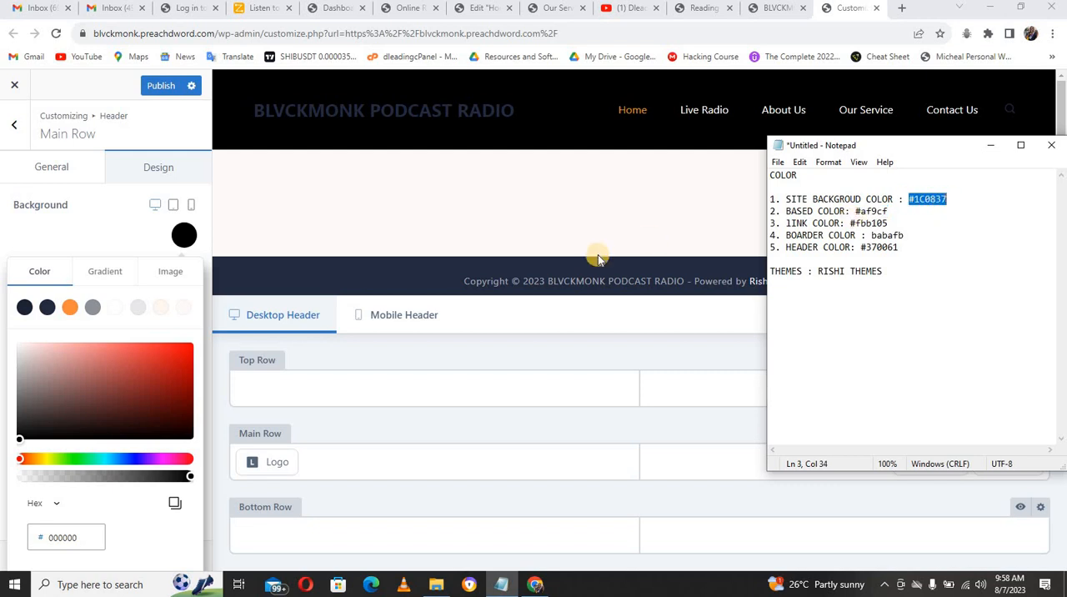
{"action": "left_click", "coordinate": [83, 536]}
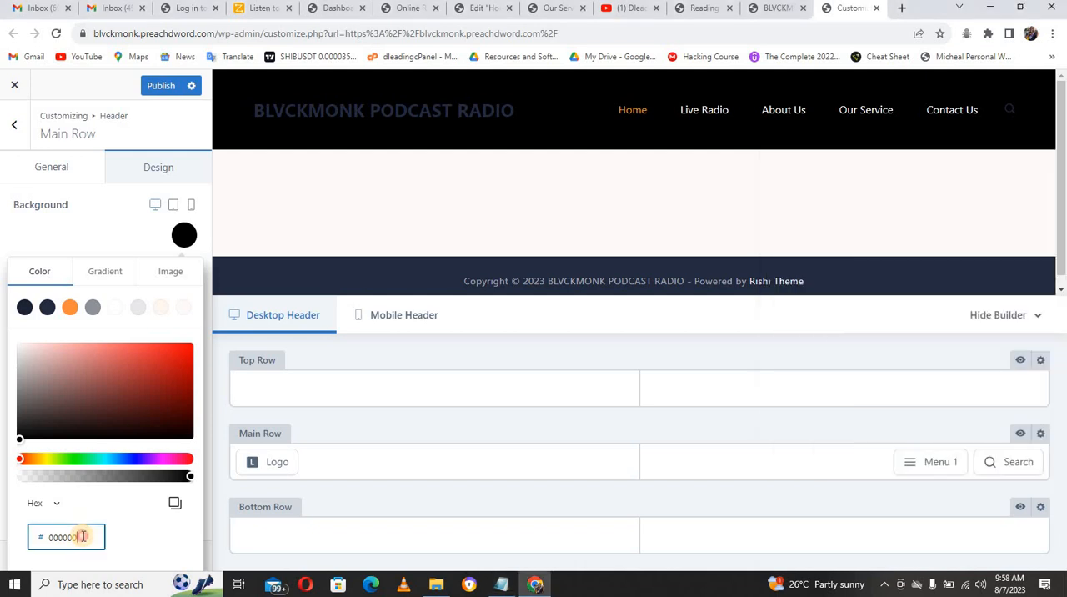
{"action": "double_click", "coordinate": [83, 535]}
{"action": "type", "text": "1C0837"}
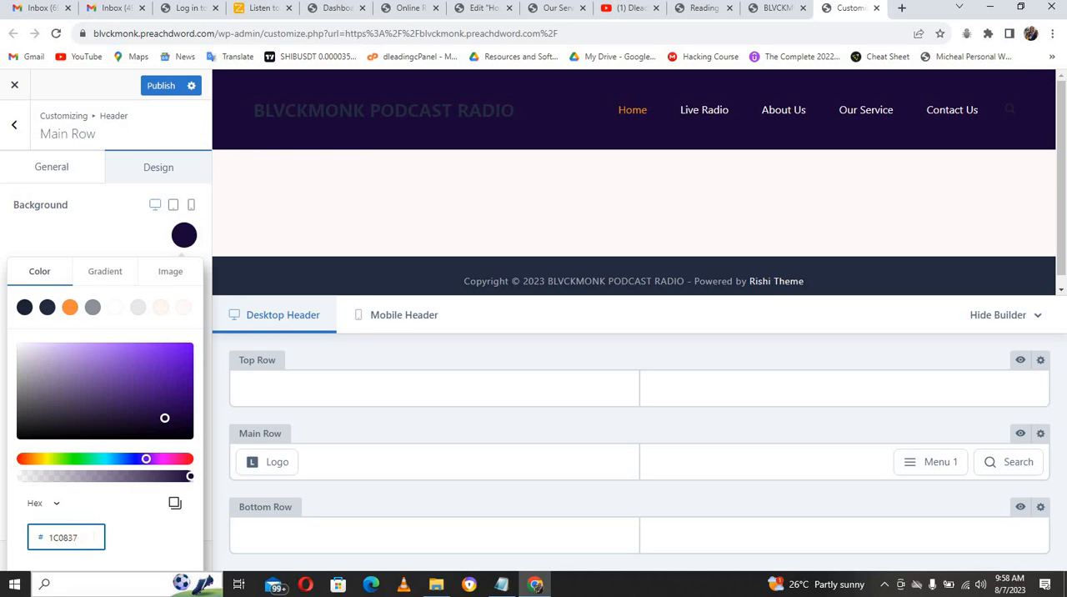
{"action": "left_click", "coordinate": [501, 583]}
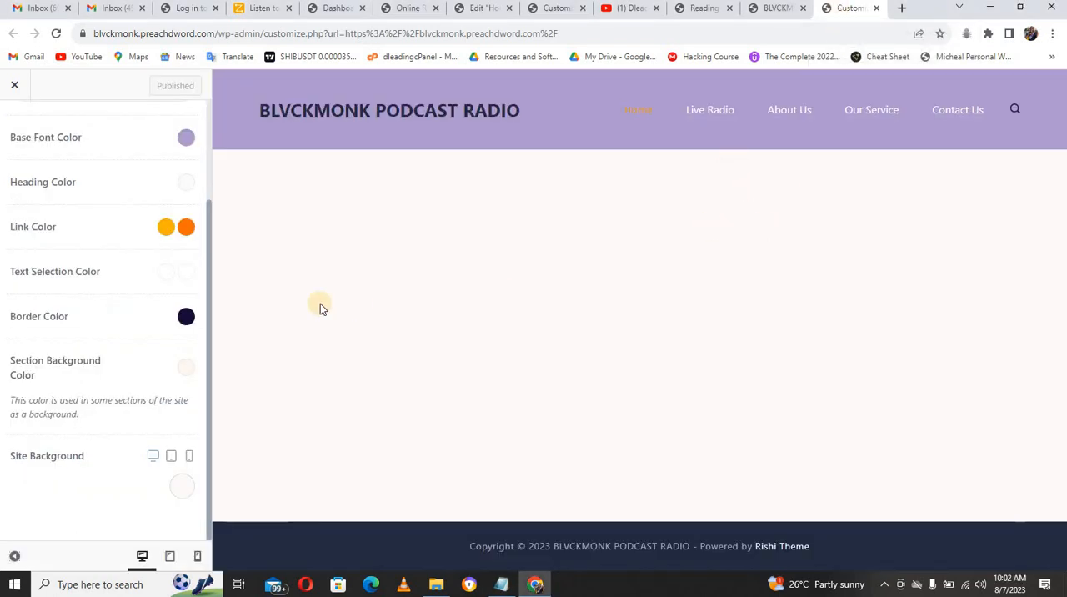
Step: Check the base font color against the Notepad notes and retype the "a" in the noted base color #af9acf
{"action": "left_click_drag", "start_coordinate": [208, 288], "coordinate": [210, 178]}
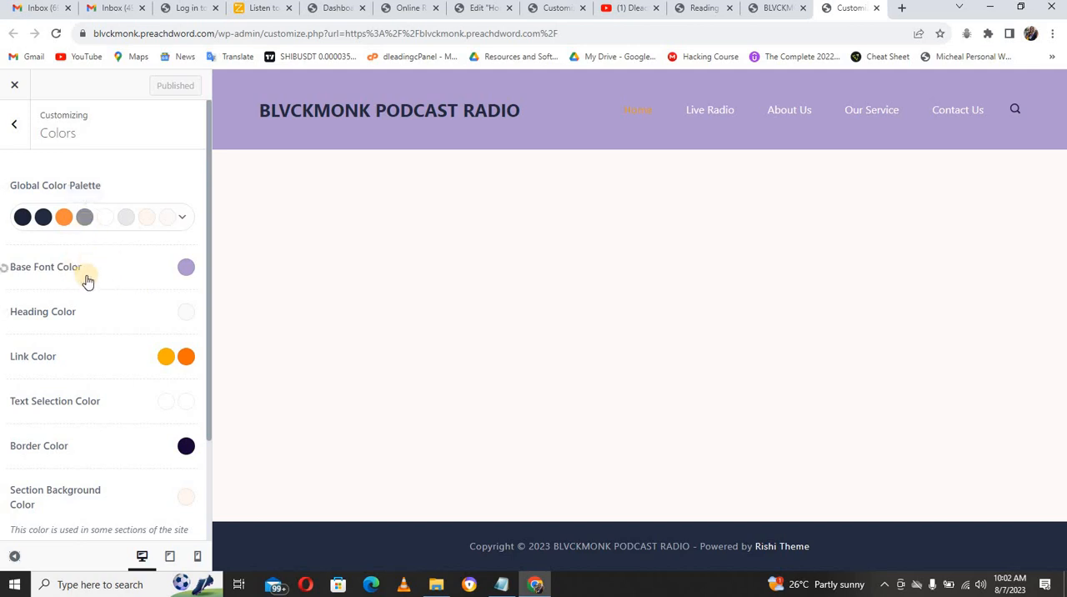
{"action": "left_click", "coordinate": [186, 268]}
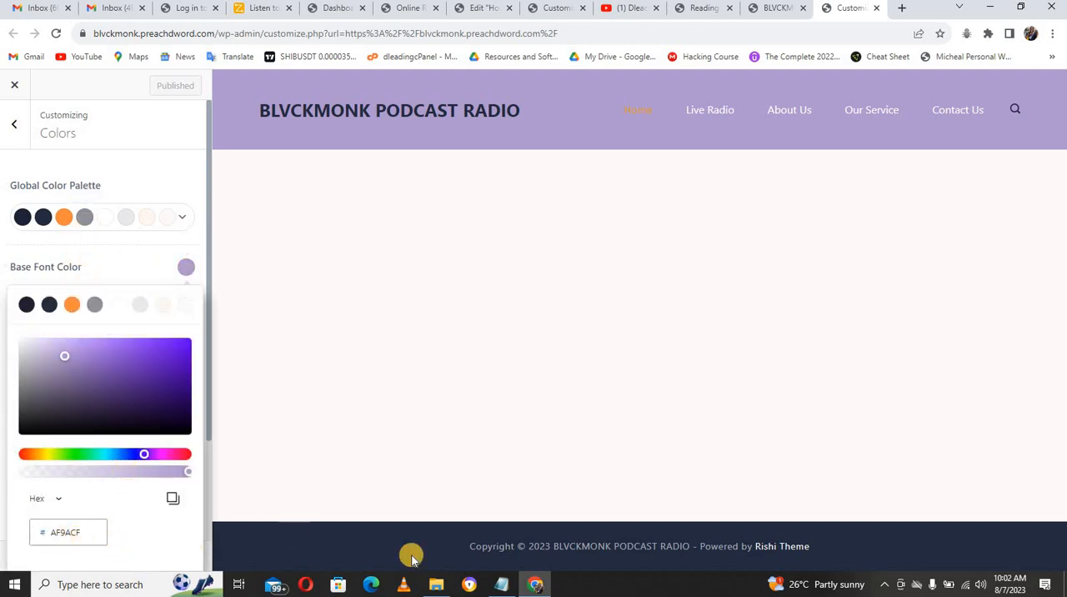
{"action": "left_click", "coordinate": [503, 586]}
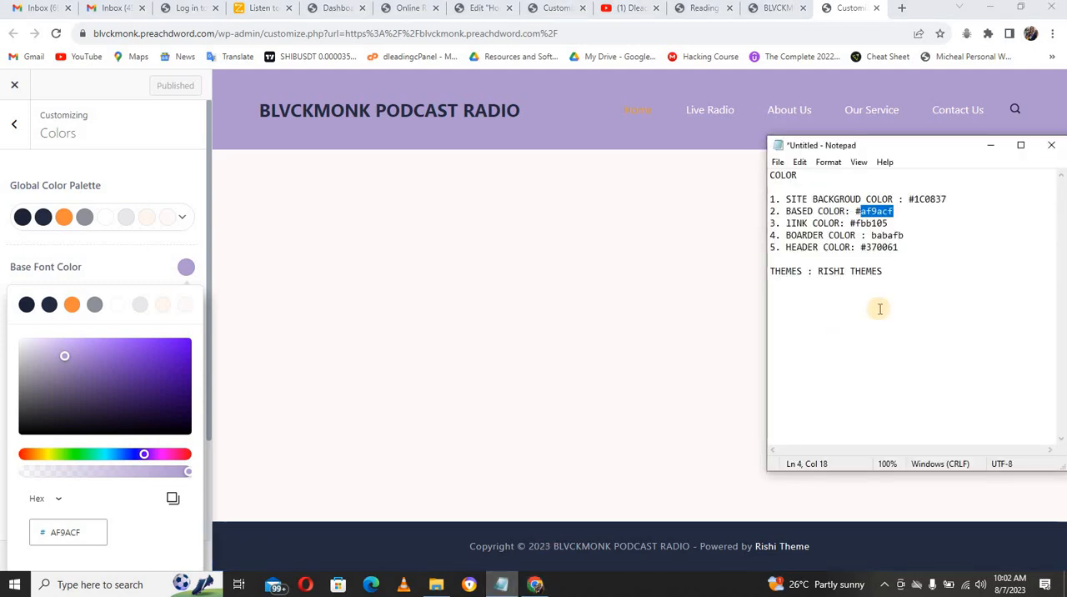
{"action": "left_click", "coordinate": [881, 211]}
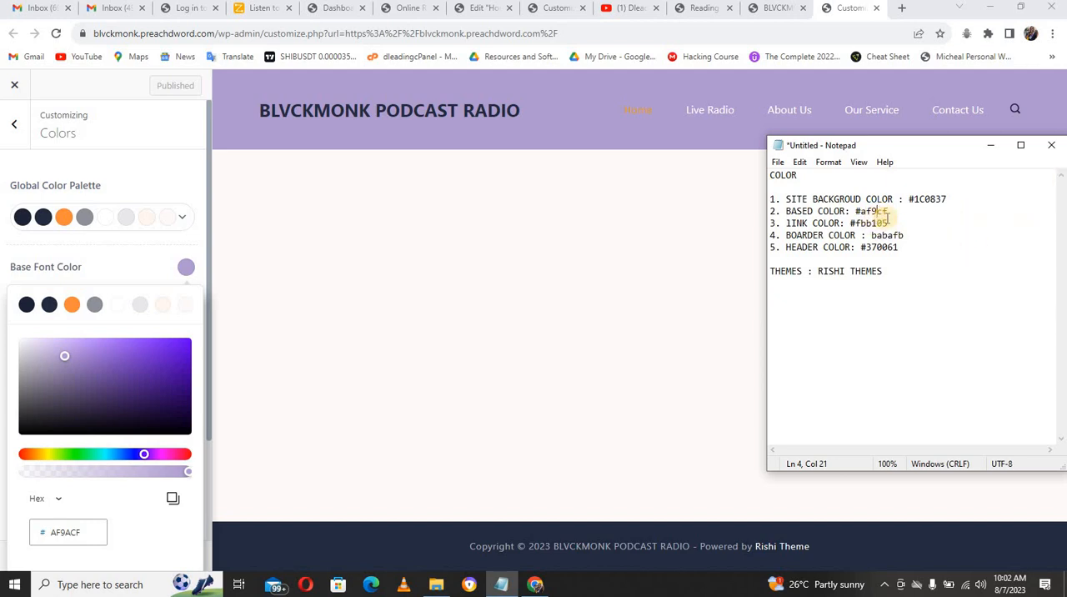
{"action": "type", "text": "a"}
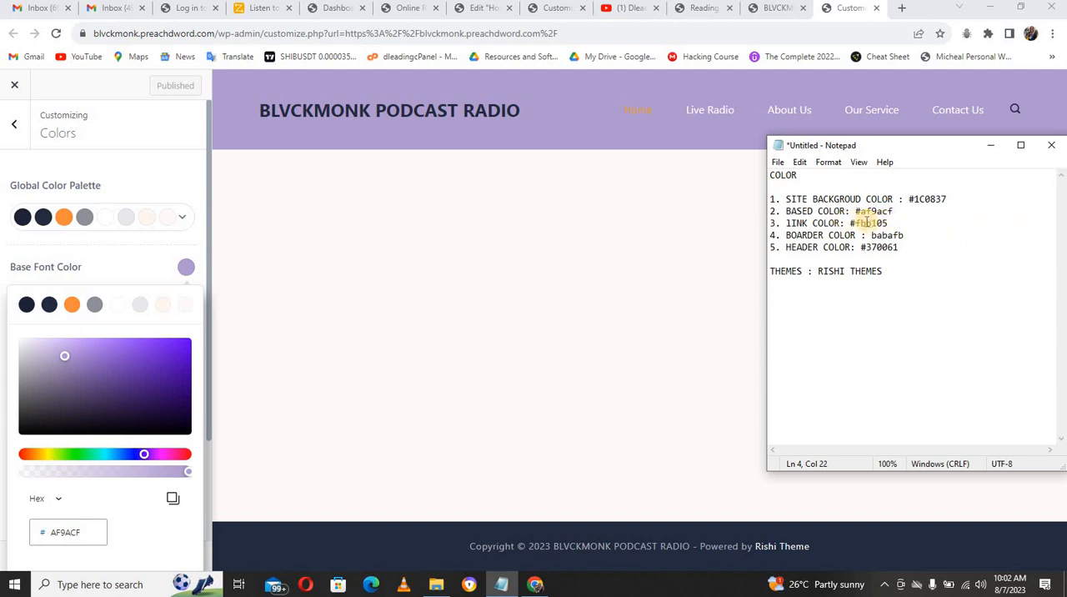
{"action": "left_click_drag", "start_coordinate": [860, 211], "coordinate": [871, 211]}
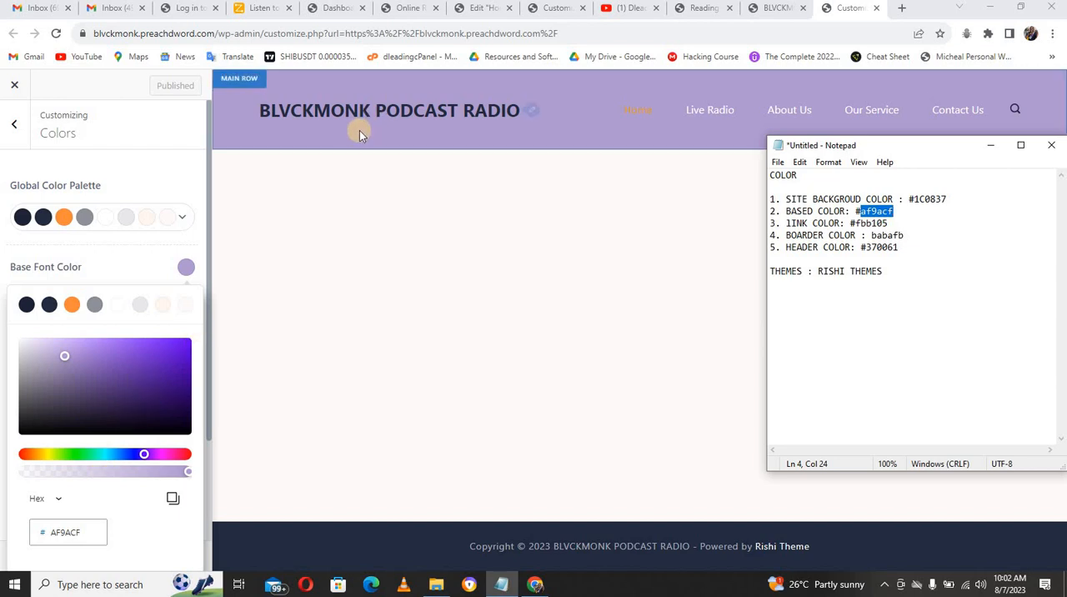
Step: Check the heading color's hex value in the customizer's color settings
{"action": "left_click", "coordinate": [201, 260]}
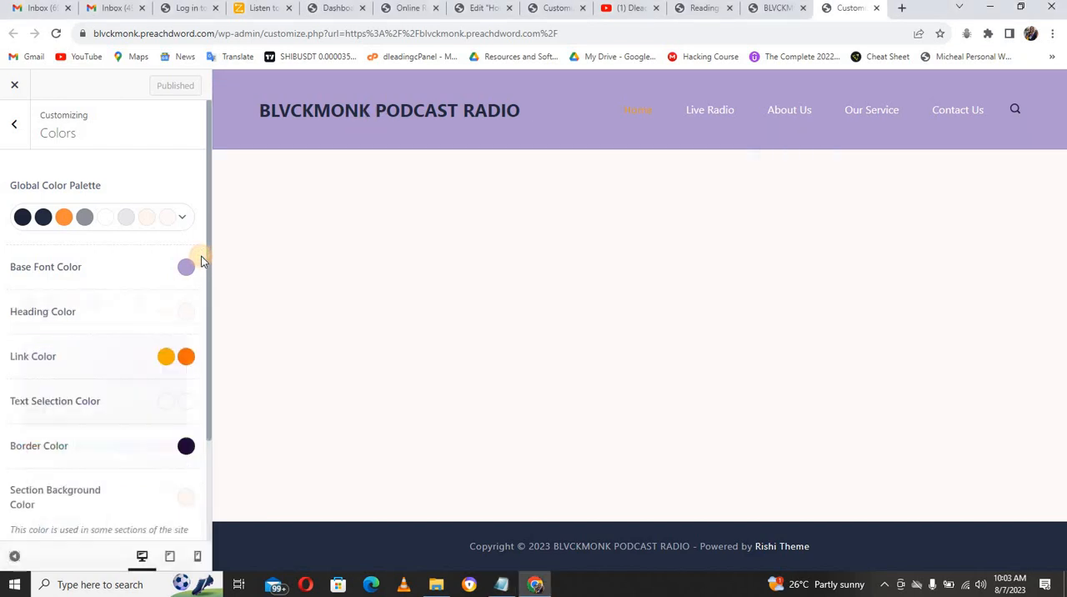
{"action": "left_click", "coordinate": [186, 310]}
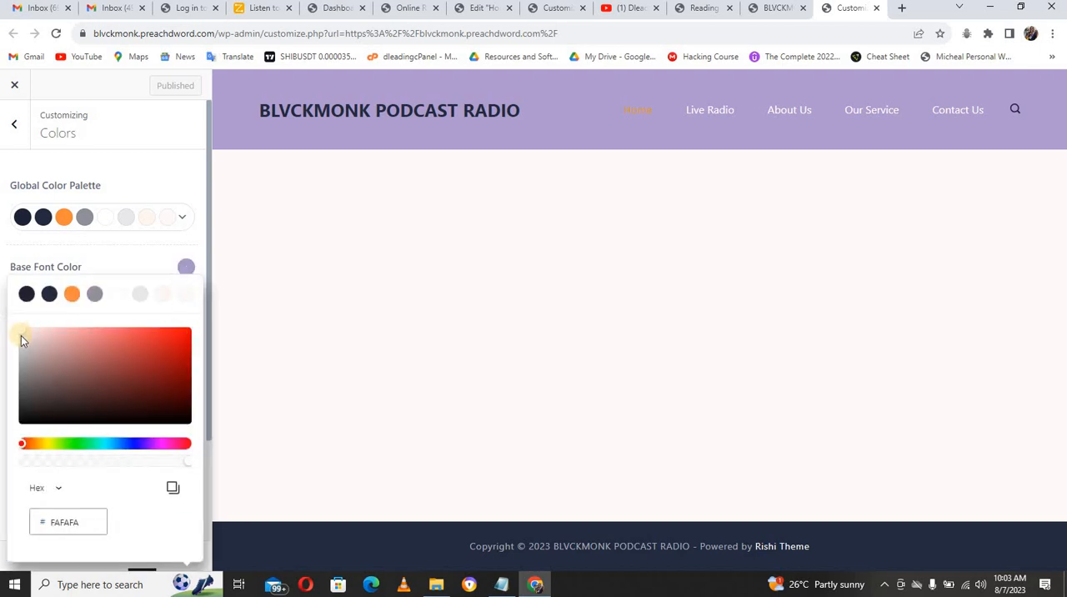
{"action": "left_click", "coordinate": [125, 248]}
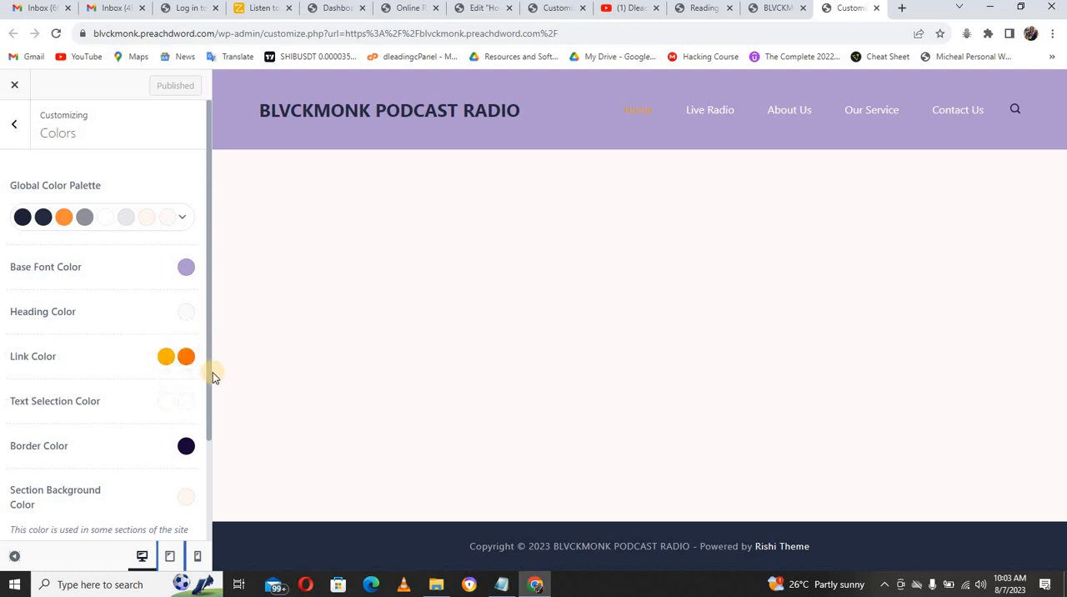
Step: Set the site background color to the hex 1C0837 copied from the Notepad notes and publish the change
{"action": "left_click", "coordinate": [210, 409]}
{"action": "left_click_drag", "start_coordinate": [210, 407], "coordinate": [209, 519]}
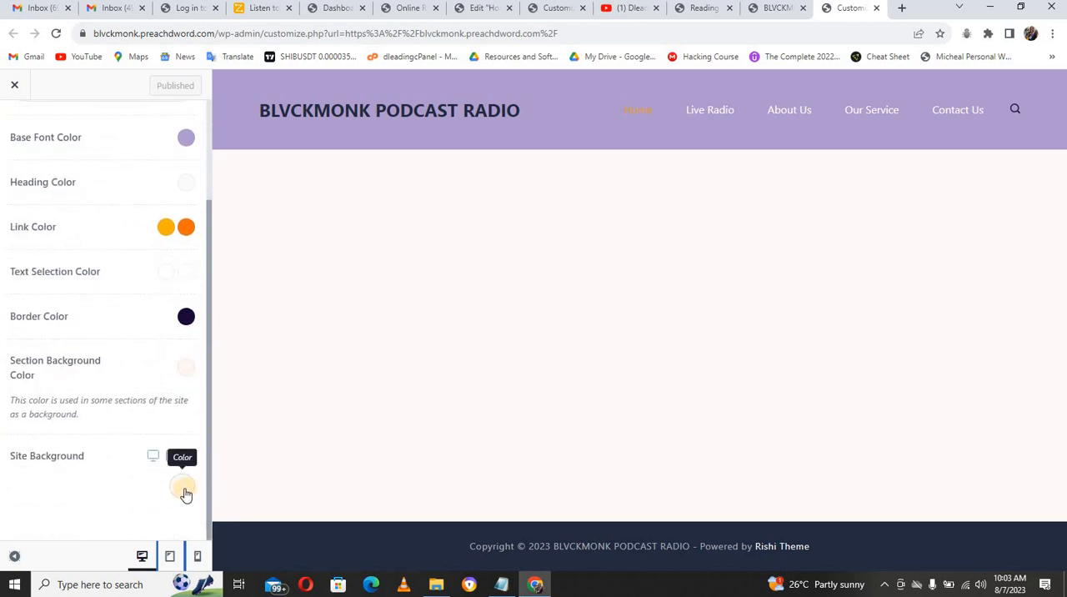
{"action": "left_click", "coordinate": [501, 584]}
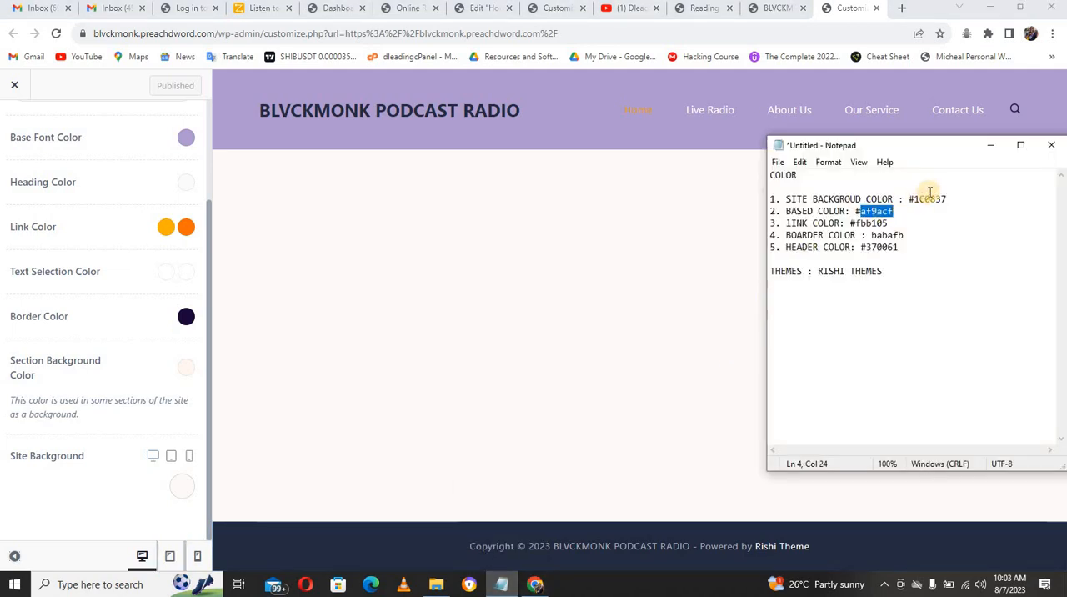
{"action": "left_click_drag", "start_coordinate": [909, 200], "coordinate": [944, 199]}
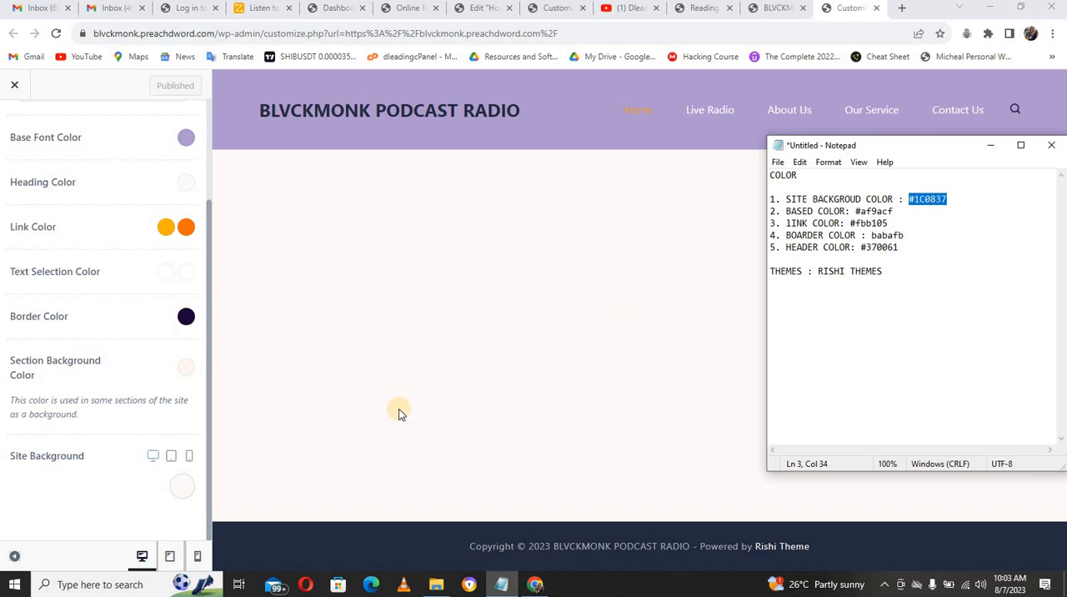
{"action": "left_click", "coordinate": [182, 483]}
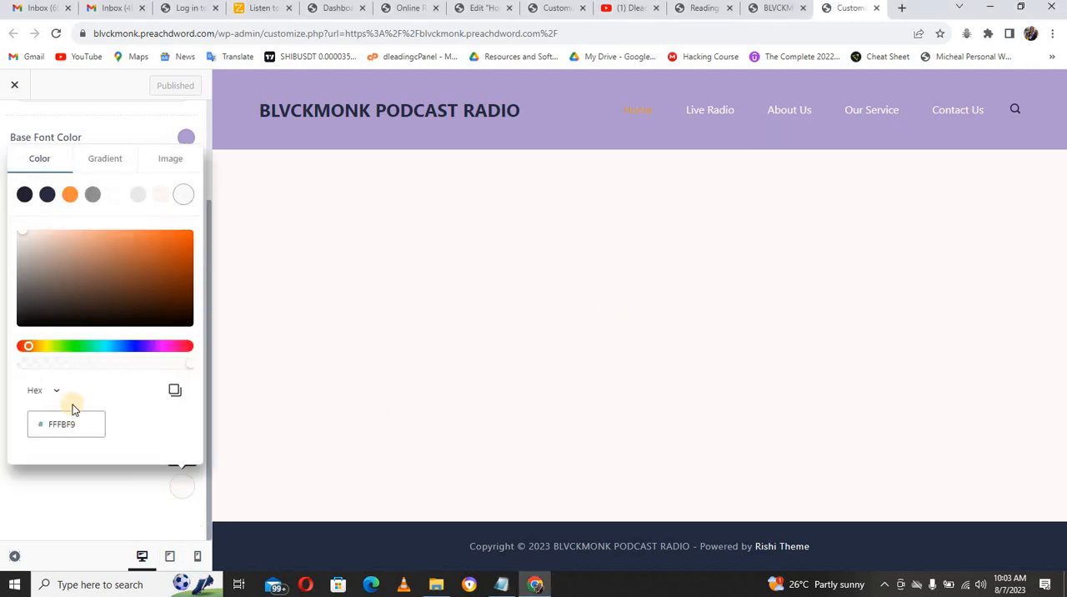
{"action": "left_click", "coordinate": [64, 425]}
{"action": "double_click", "coordinate": [66, 426]}
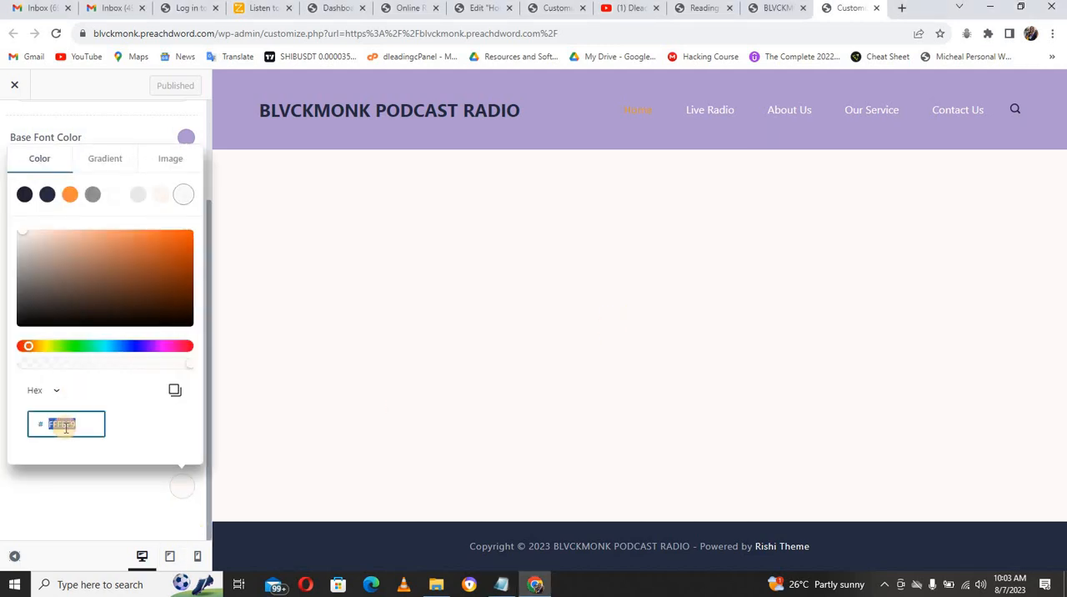
{"action": "type", "text": "1C0837"}
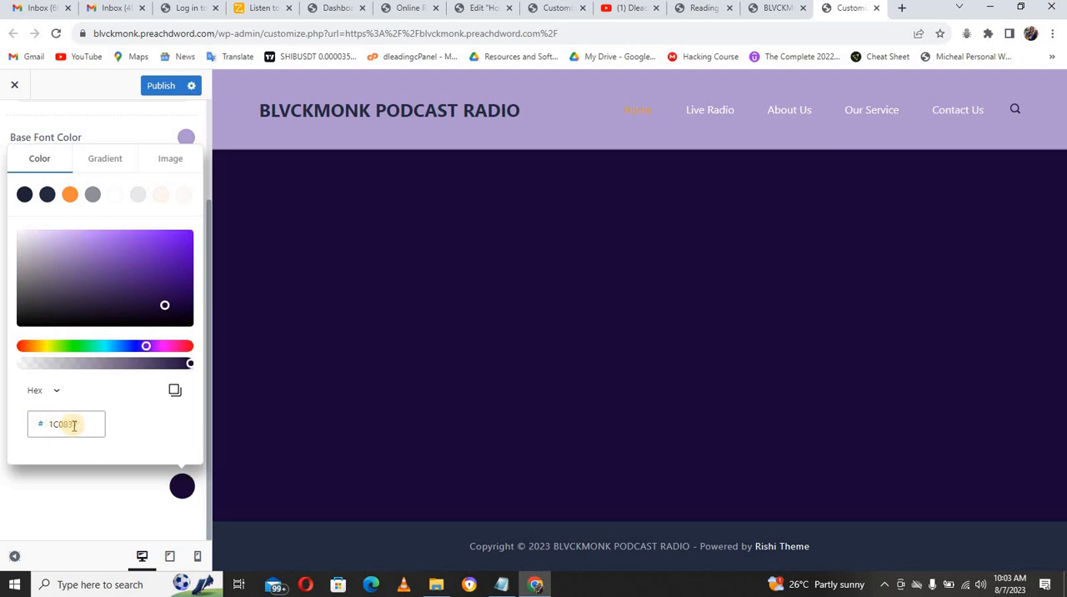
{"action": "left_click", "coordinate": [82, 503]}
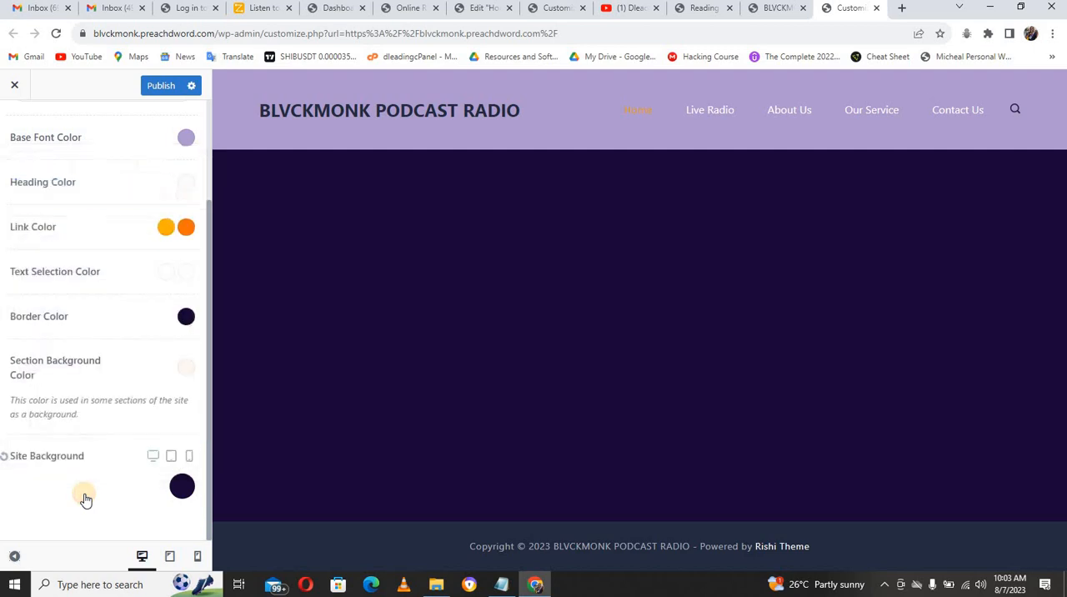
{"action": "left_click", "coordinate": [163, 86]}
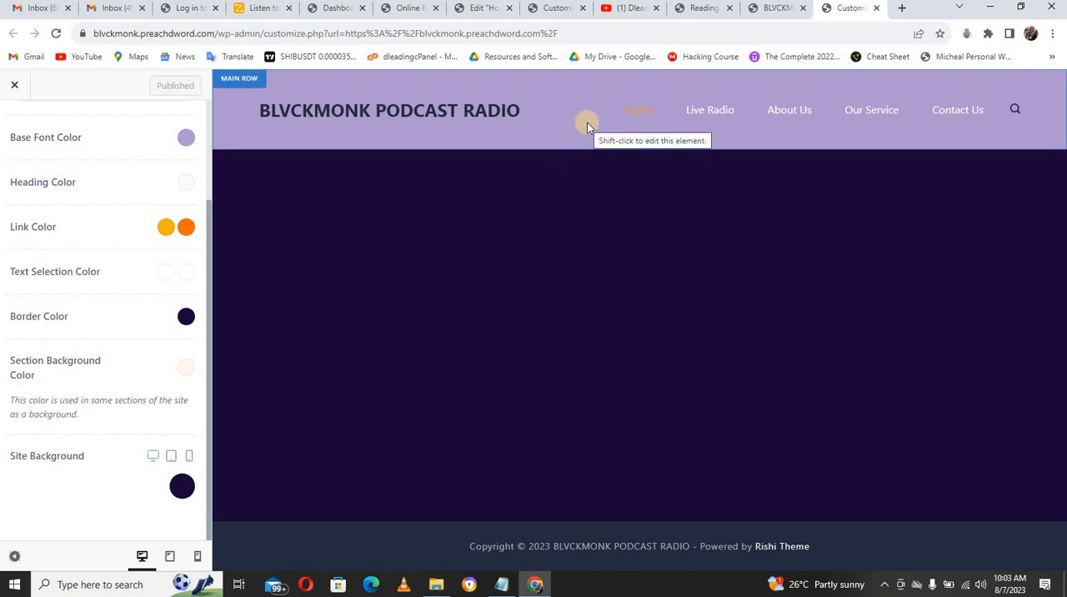
Step: Check the base font color and the other color settings in the demo site's customizer for comparison
{"action": "left_click", "coordinate": [633, 114]}
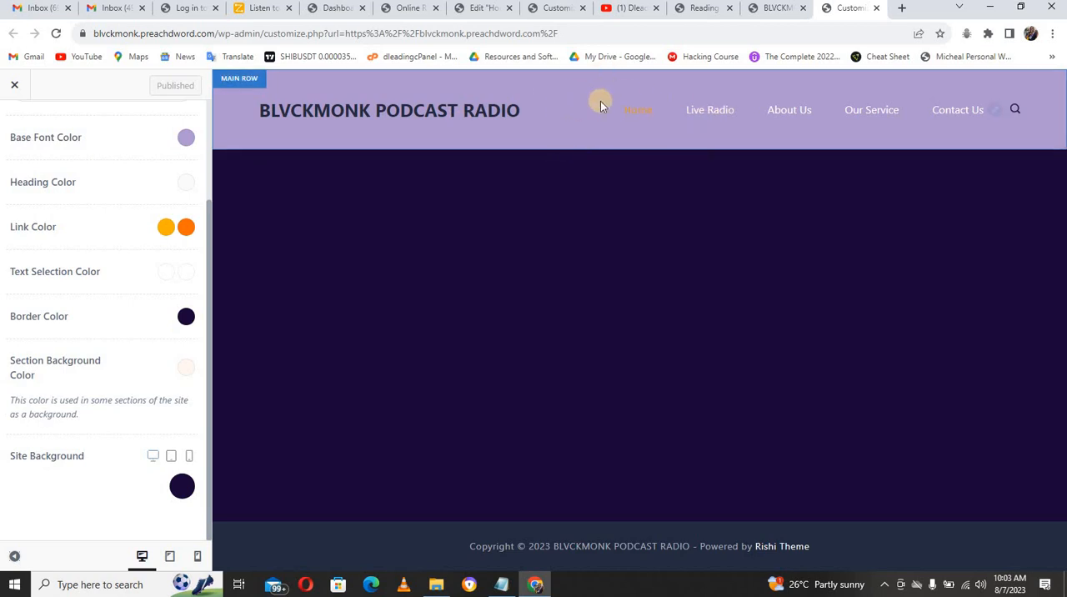
{"action": "left_click", "coordinate": [560, 11]}
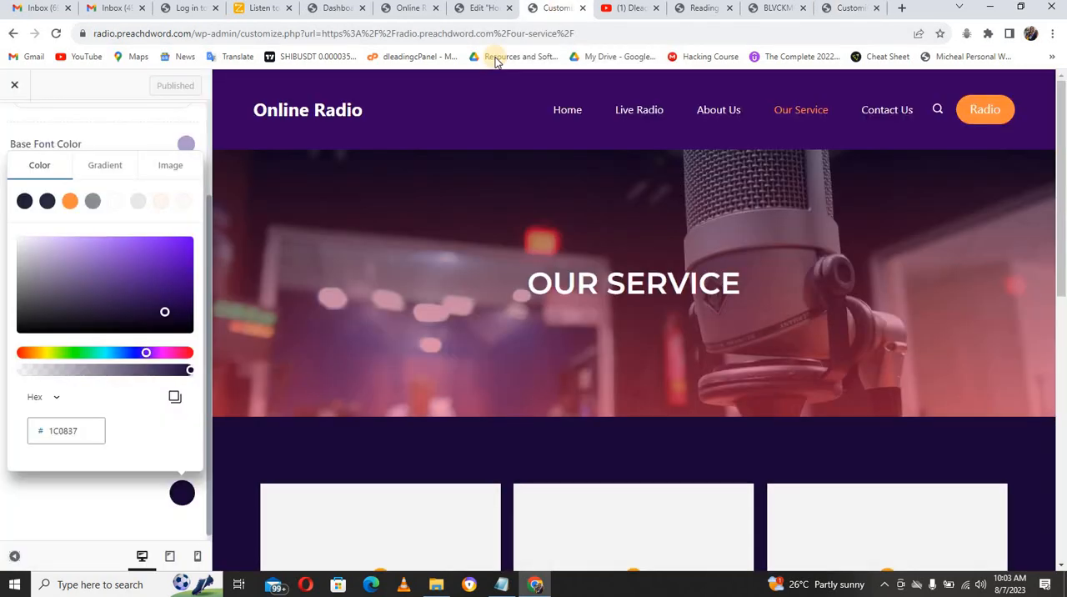
{"action": "left_click", "coordinate": [190, 145]}
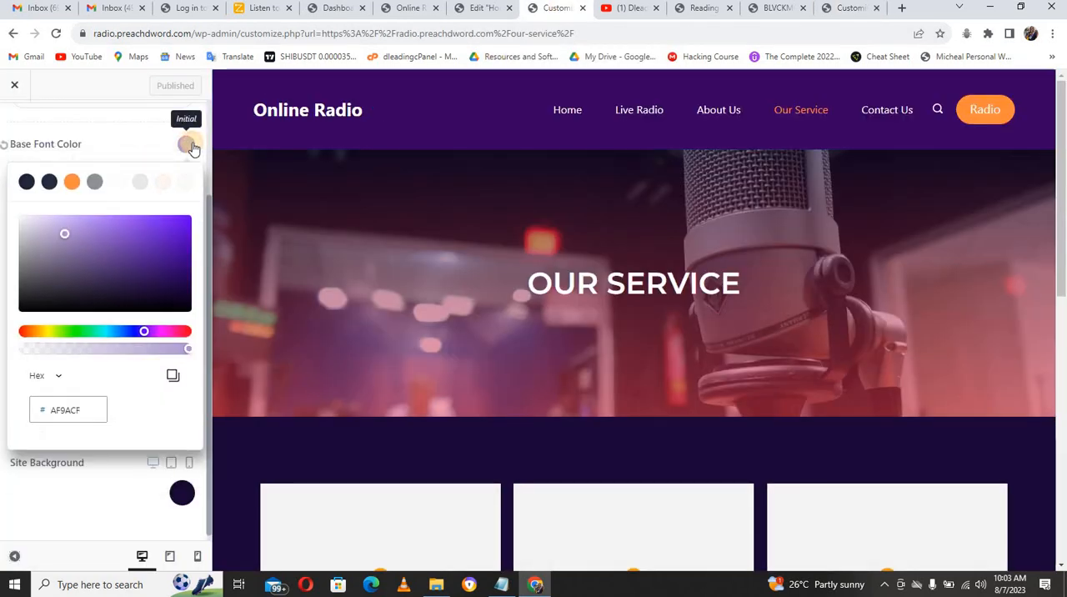
{"action": "left_click", "coordinate": [188, 146]}
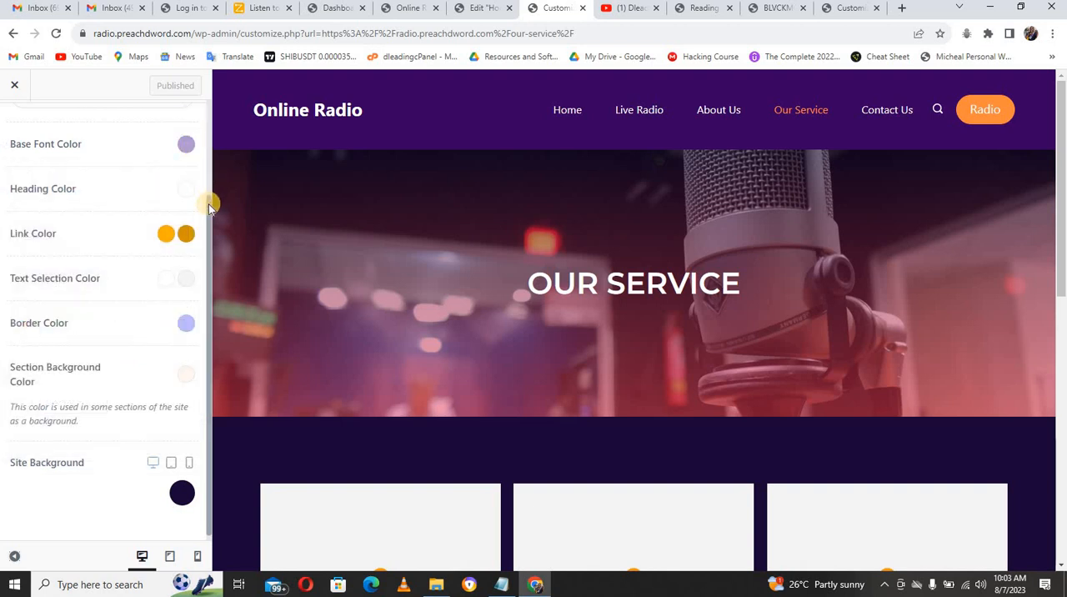
{"action": "left_click_drag", "start_coordinate": [208, 203], "coordinate": [208, 108]}
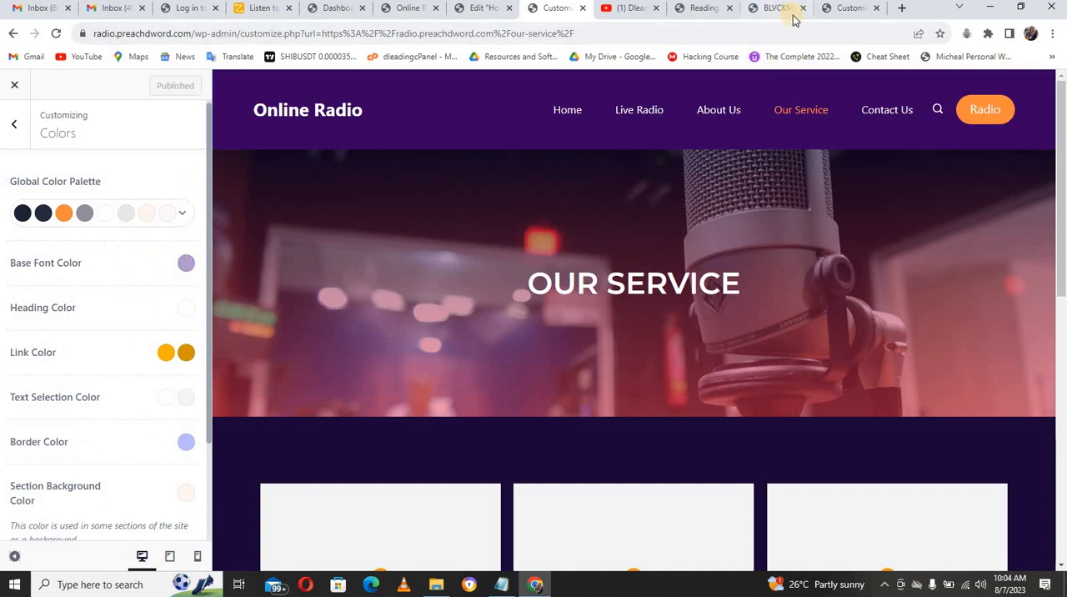
{"action": "left_click", "coordinate": [846, 9]}
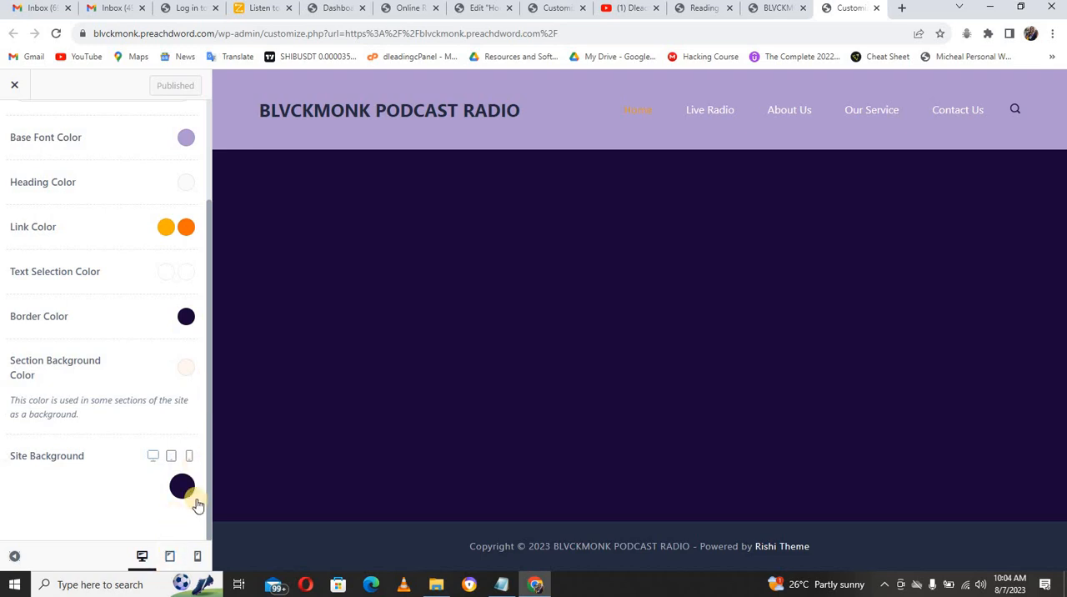
Step: Examine the design settings of the Menu 1 element in the site's header builder
{"action": "left_click_drag", "start_coordinate": [209, 430], "coordinate": [213, 345]}
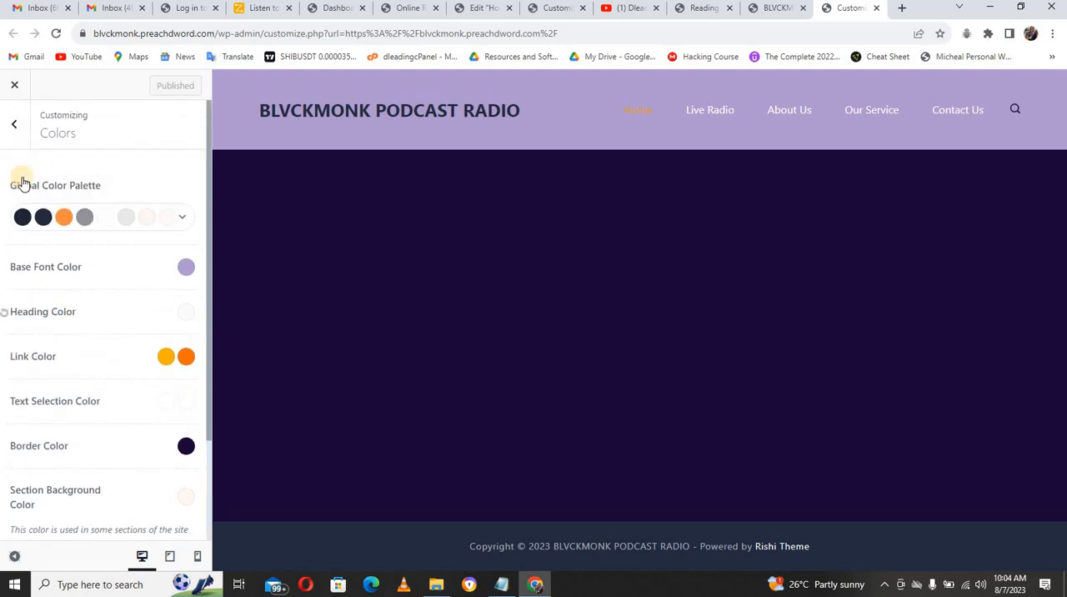
{"action": "left_click", "coordinate": [17, 127]}
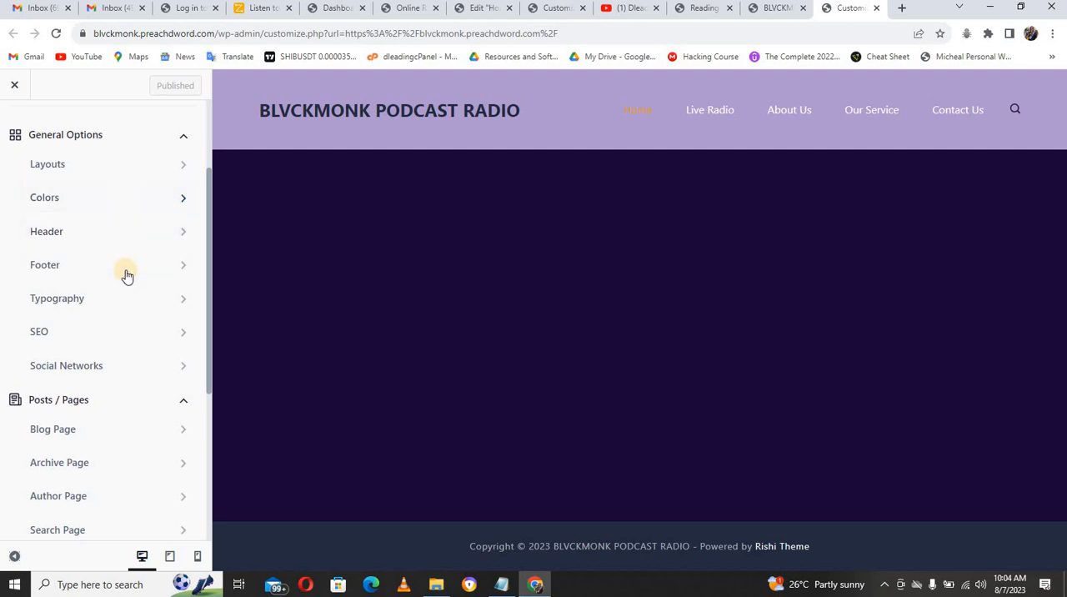
{"action": "left_click", "coordinate": [84, 234]}
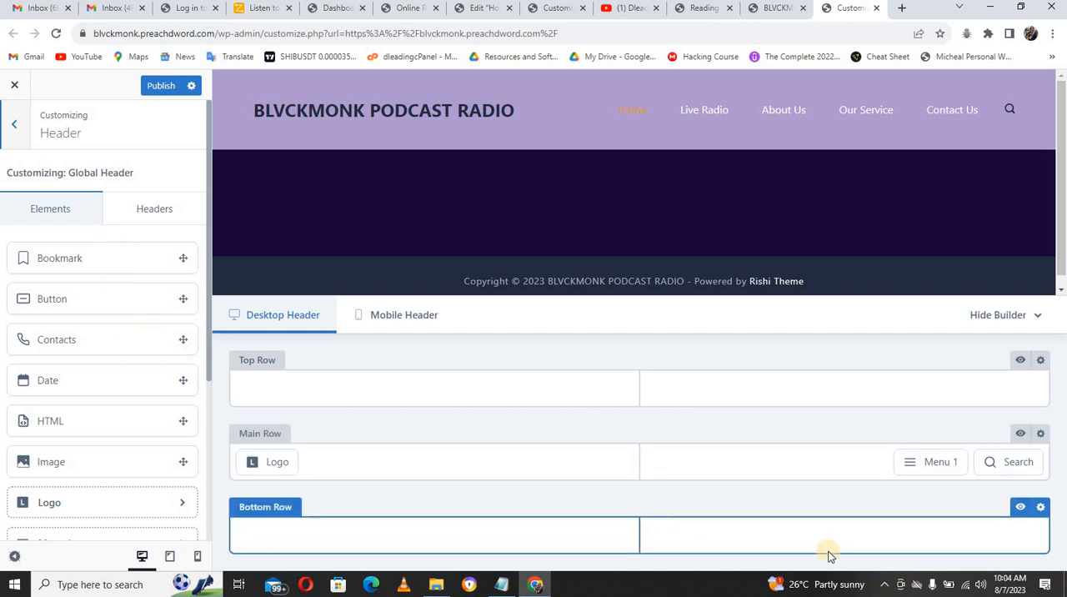
{"action": "mouse_move", "coordinate": [927, 461]}
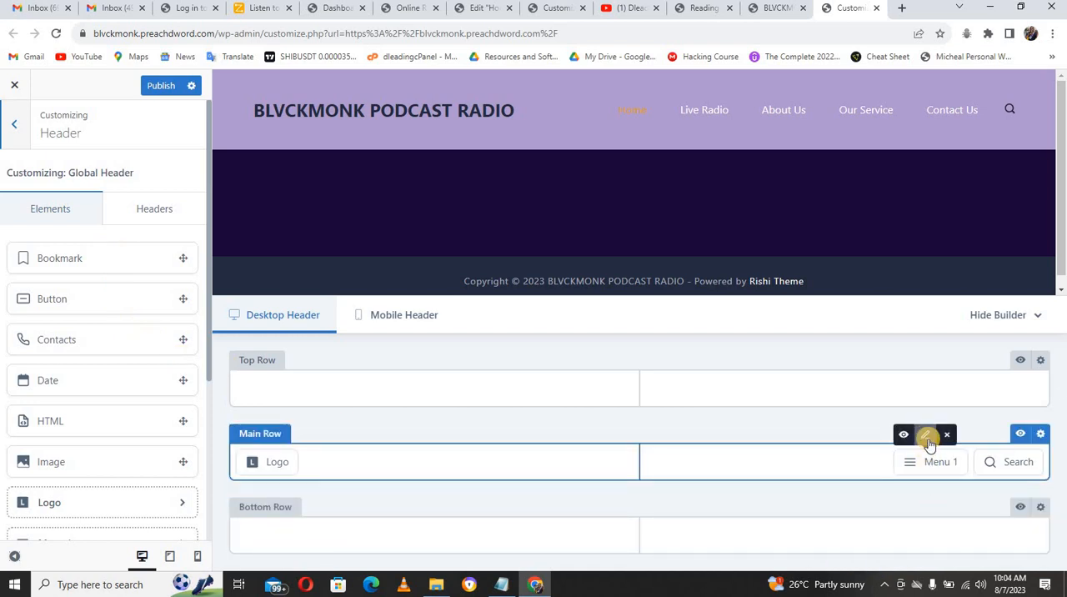
{"action": "left_click", "coordinate": [928, 437]}
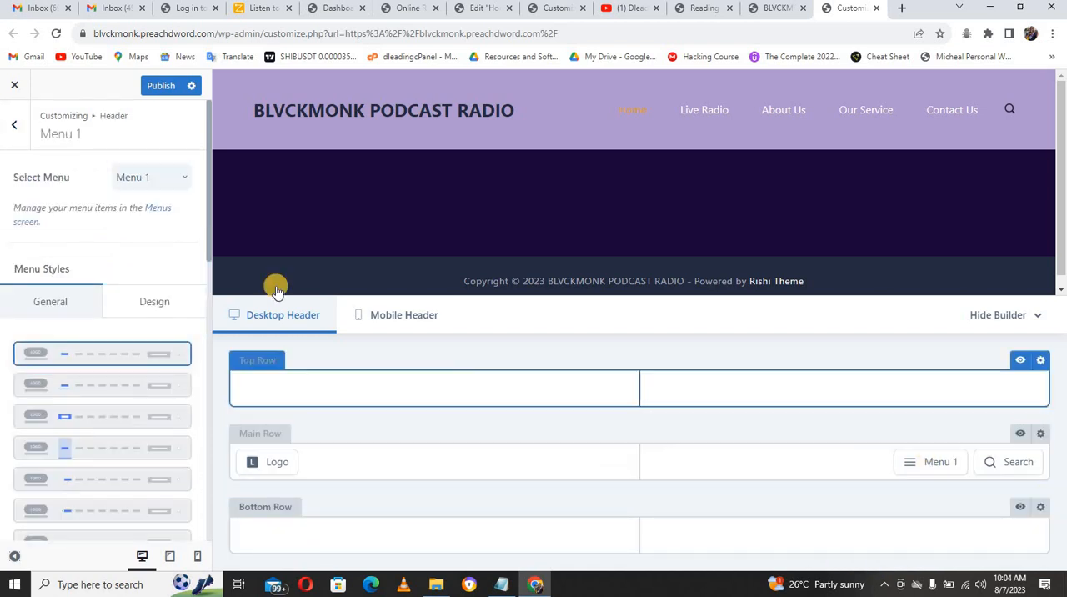
{"action": "left_click", "coordinate": [166, 301]}
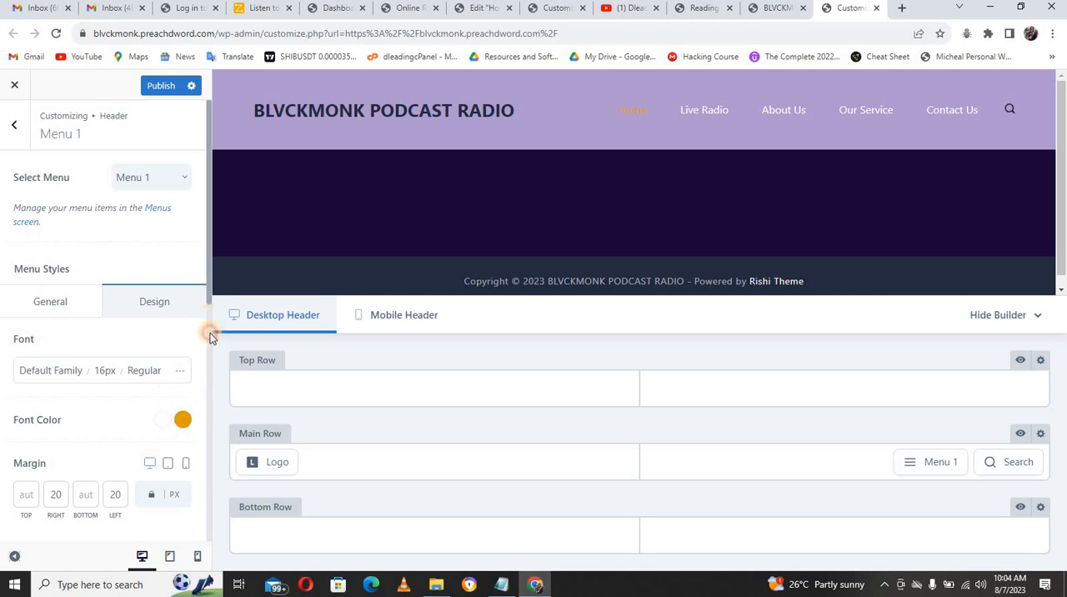
{"action": "left_click_drag", "start_coordinate": [210, 333], "coordinate": [200, 263]}
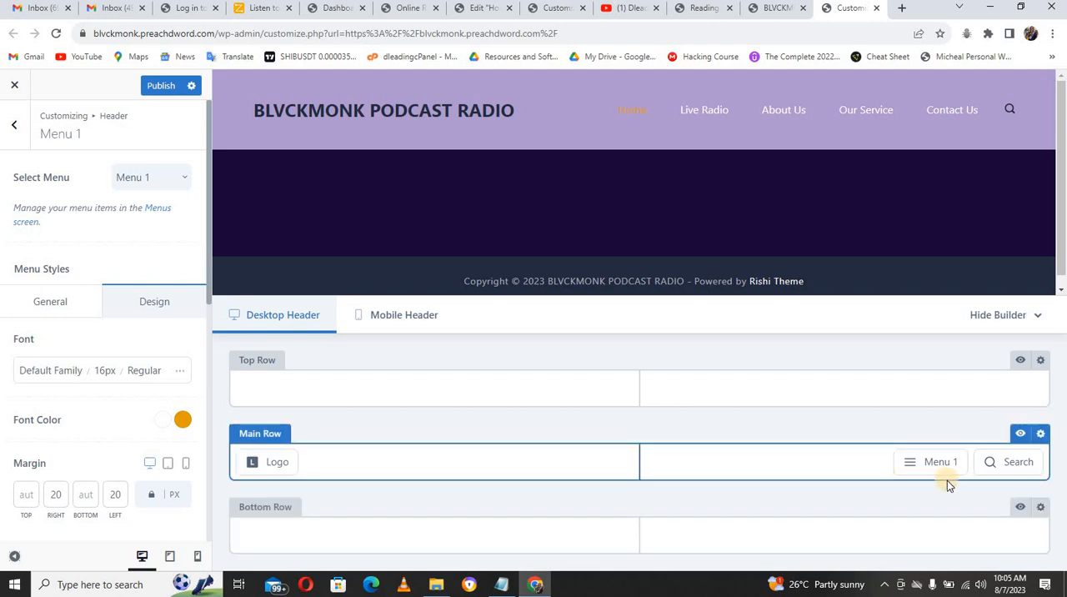
Step: Set the header main row's background color to 370061 and check it against the Notepad notes
{"action": "mouse_move", "coordinate": [940, 462]}
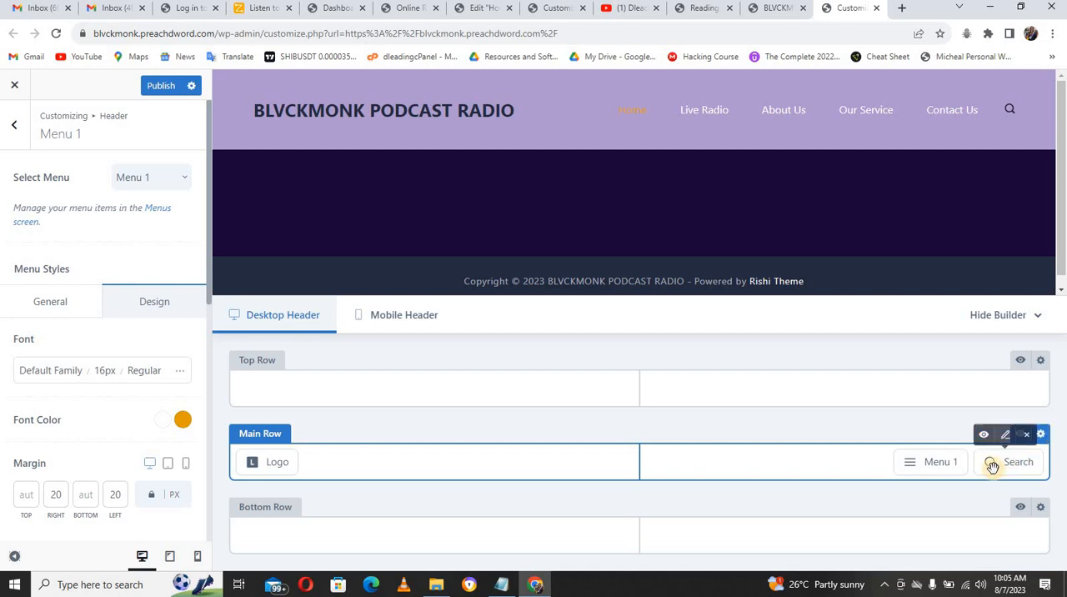
{"action": "left_click", "coordinate": [1040, 434]}
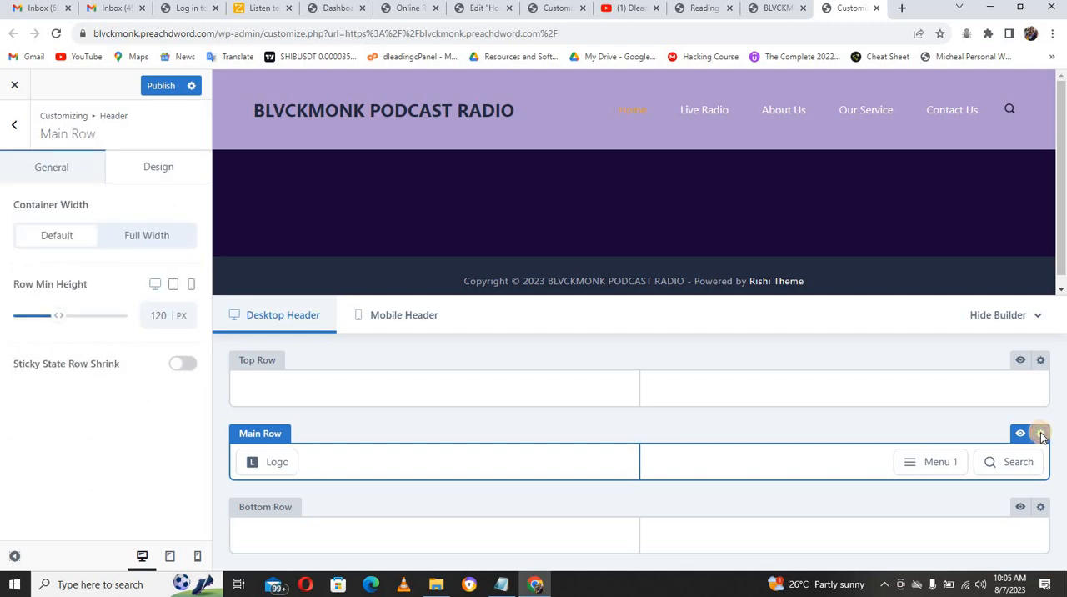
{"action": "left_click", "coordinate": [148, 170]}
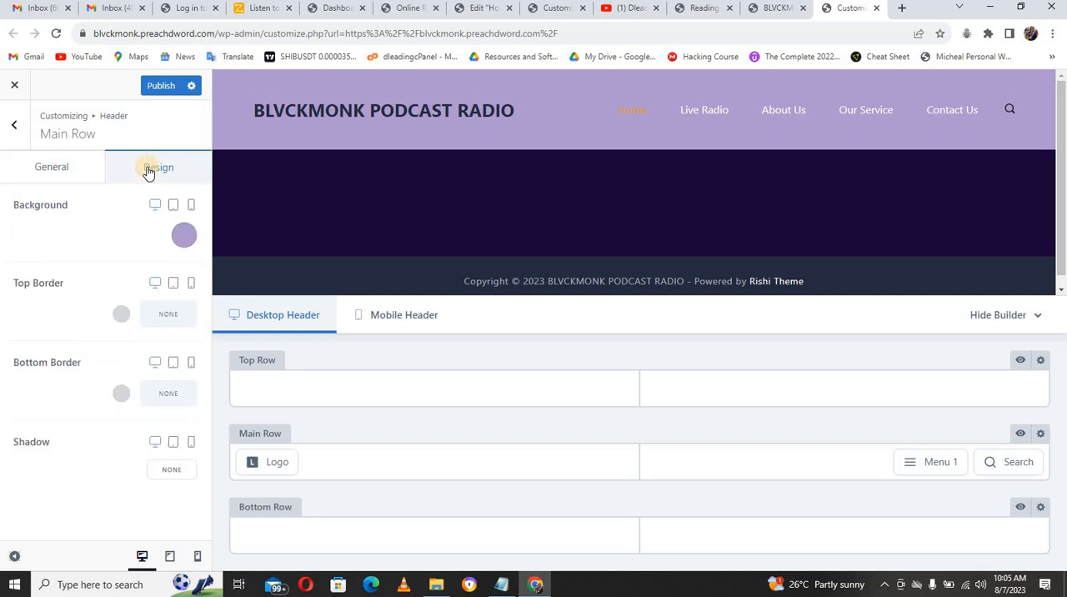
{"action": "left_click", "coordinate": [185, 238]}
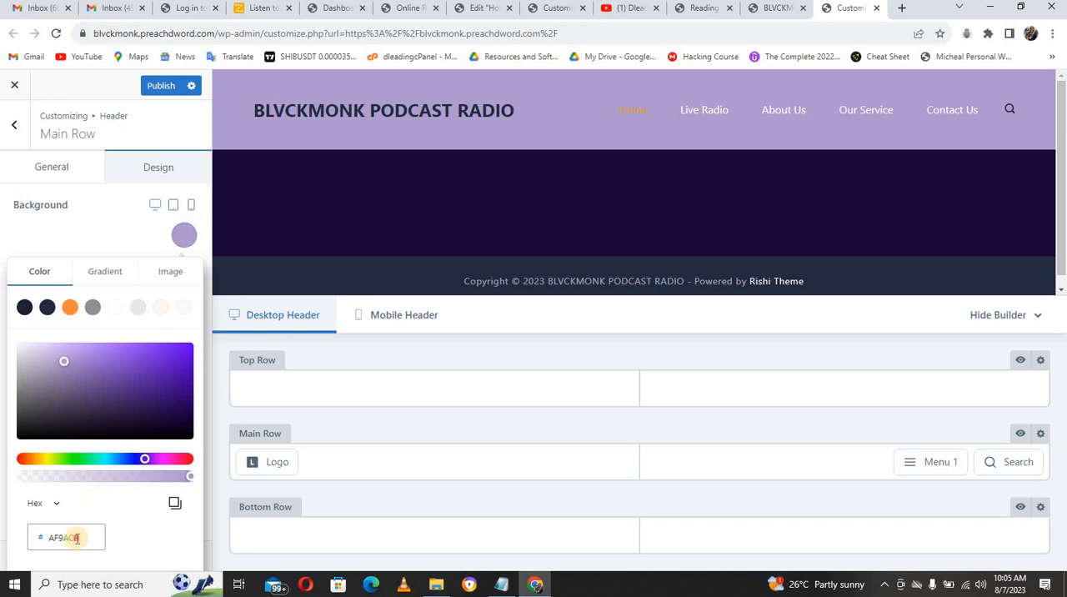
{"action": "type", "text": "370061"}
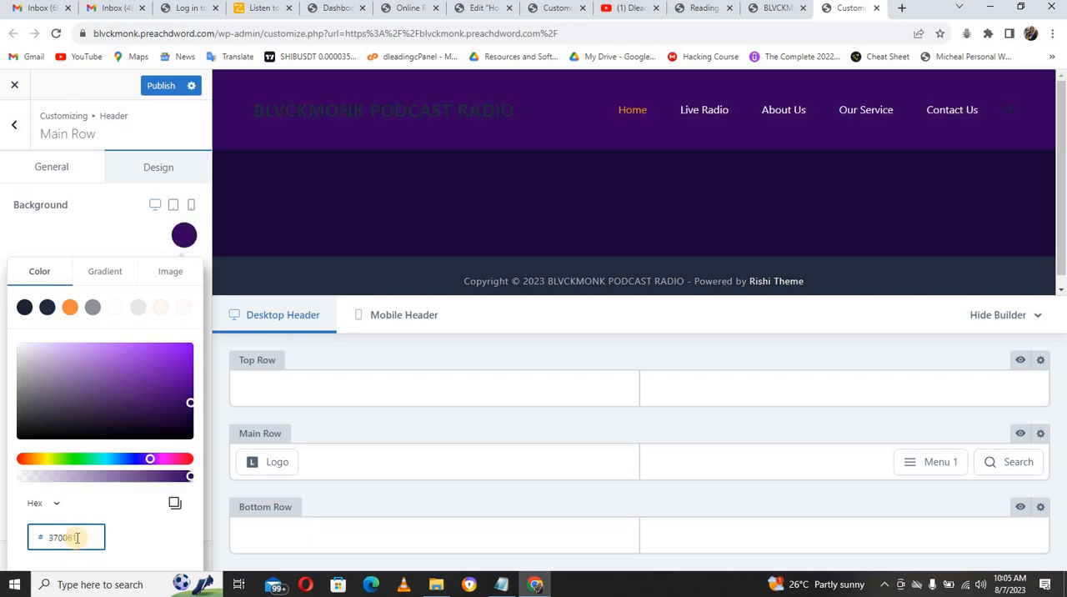
{"action": "left_click", "coordinate": [501, 583]}
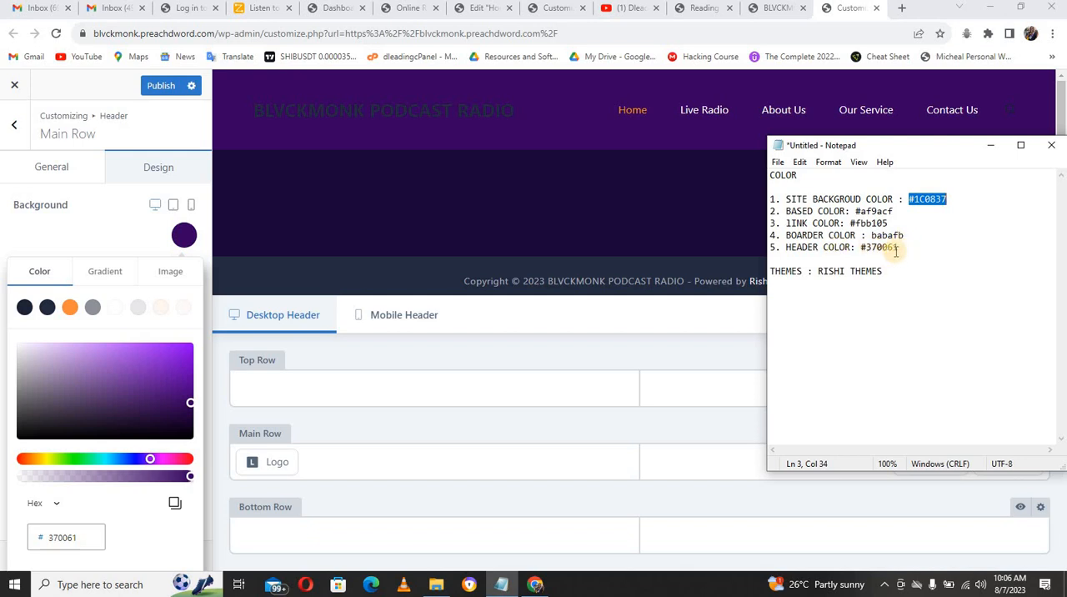
{"action": "left_click", "coordinate": [149, 540]}
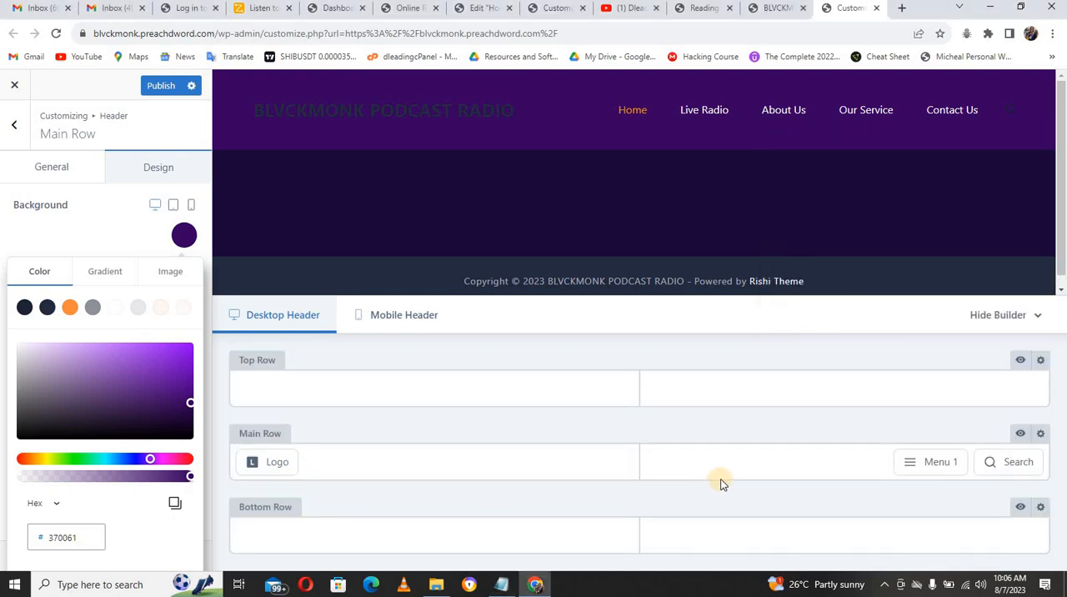
Step: Open the header's Logo settings and download the round BLVCKMONK Podcast logo attachment from the BLVCKMONK PODCAST ONLINE RADIO email in Gmail
{"action": "mouse_move", "coordinate": [273, 468]}
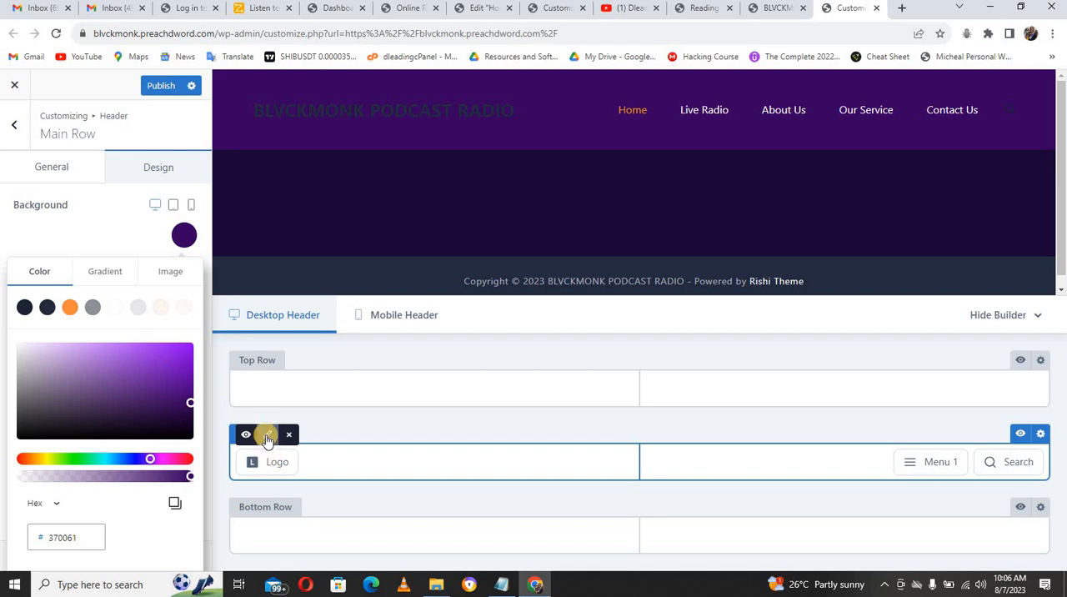
{"action": "left_click", "coordinate": [267, 437]}
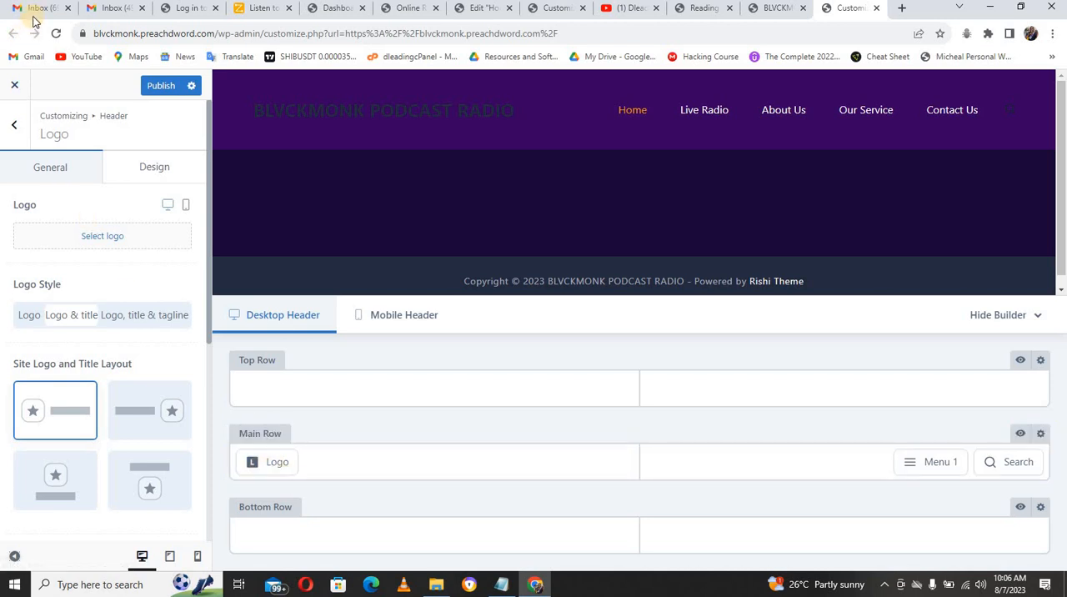
{"action": "left_click", "coordinate": [39, 11]}
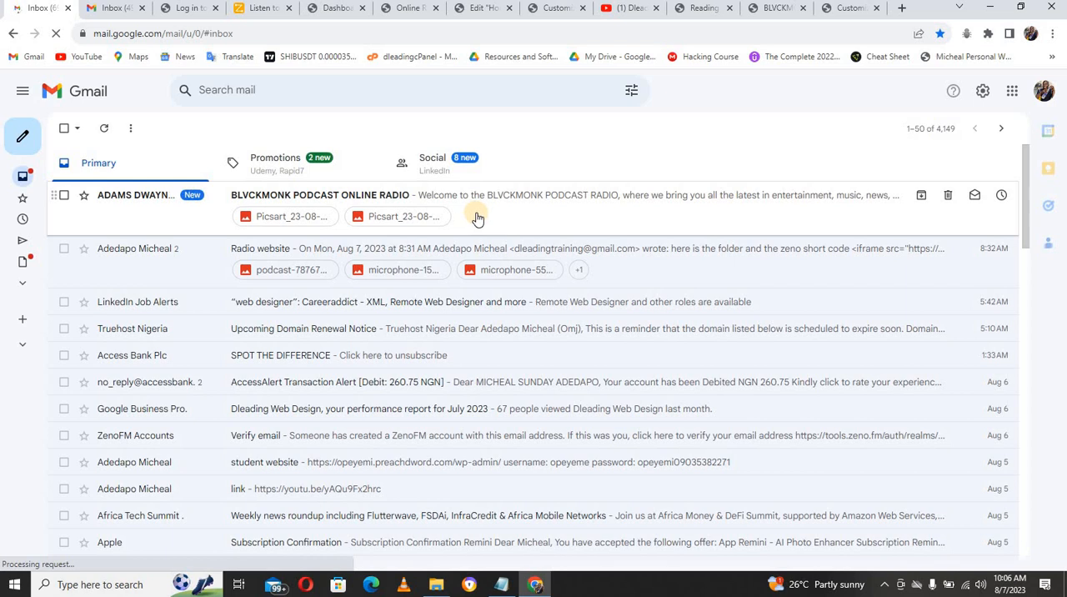
{"action": "left_click", "coordinate": [476, 217]}
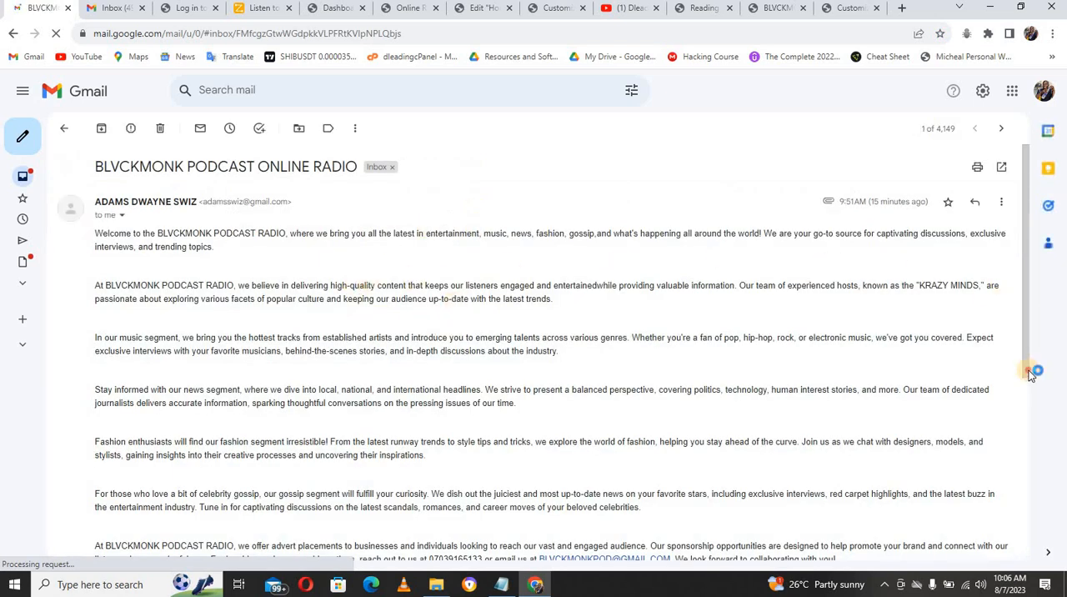
{"action": "scroll", "coordinate": [1030, 369], "scroll_direction": "down", "scroll_amount": 2}
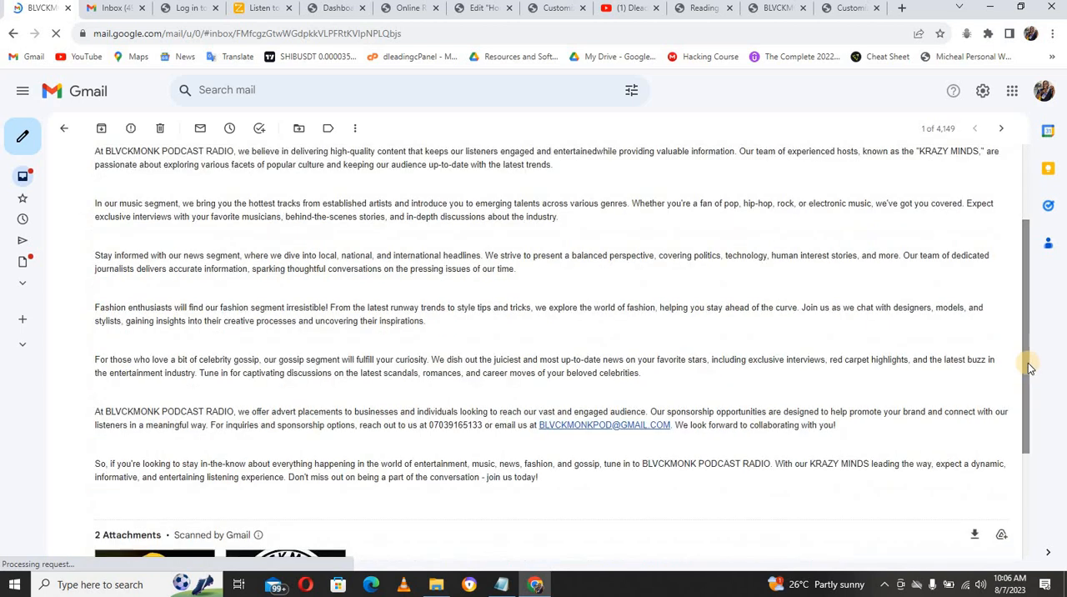
{"action": "scroll", "coordinate": [1024, 390], "scroll_direction": "down", "scroll_amount": 3}
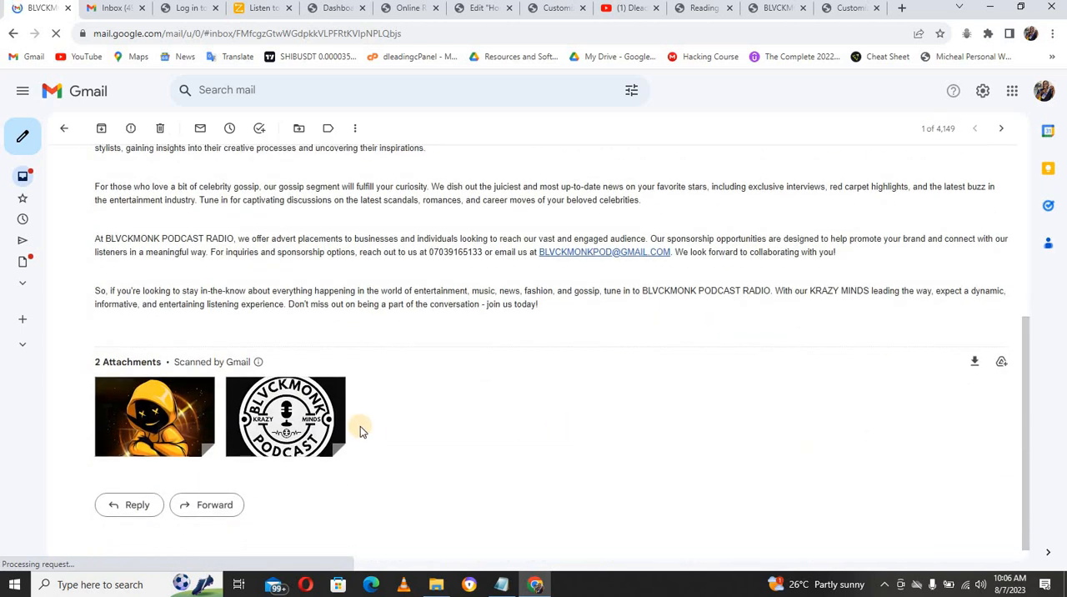
{"action": "mouse_move", "coordinate": [263, 441]}
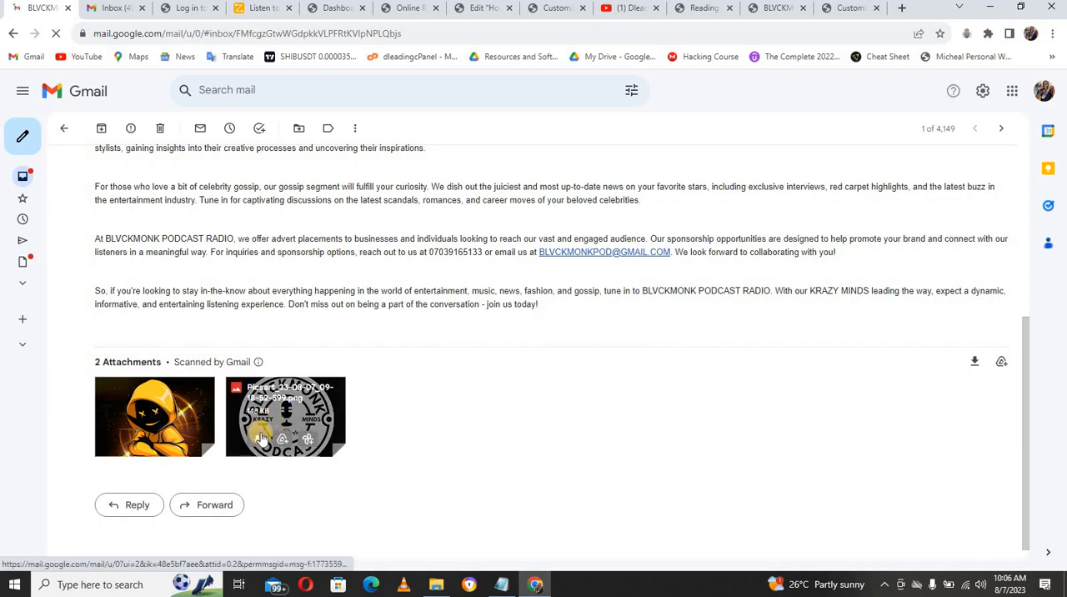
{"action": "left_click", "coordinate": [260, 441]}
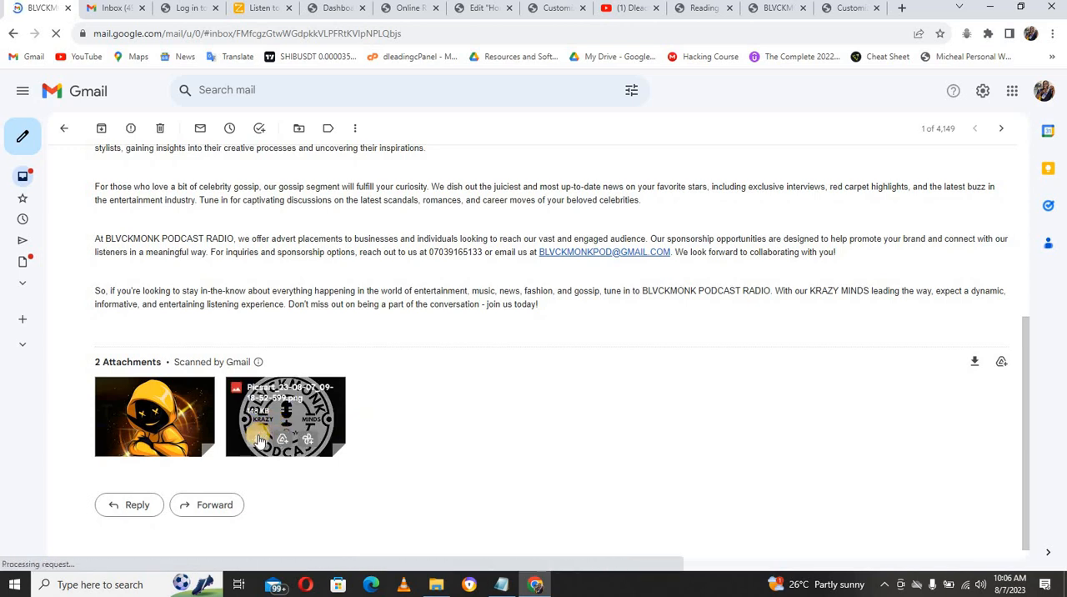
Step: Download the yellow hooded-figure attachment Picsart_23-08-07_09-49-35-720.png from the email and return to the site's customizer
{"action": "mouse_move", "coordinate": [178, 421]}
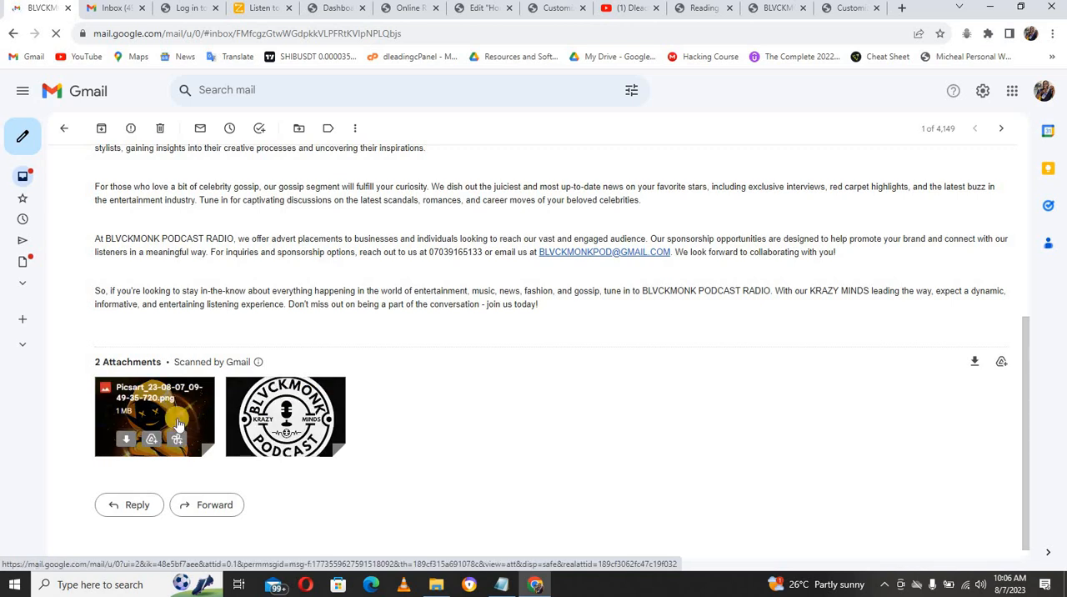
{"action": "left_click", "coordinate": [125, 440]}
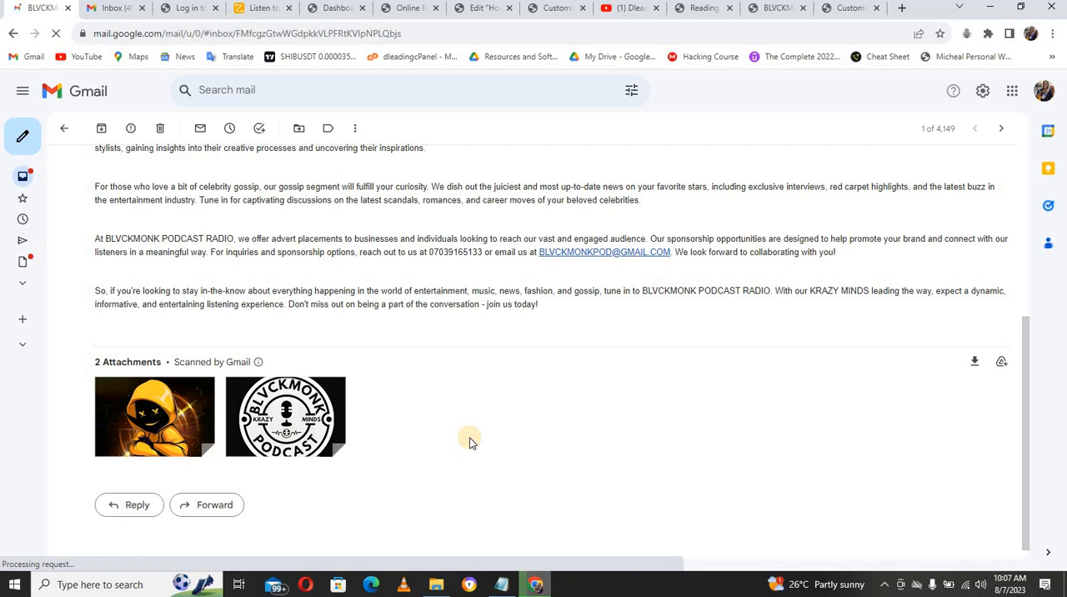
{"action": "left_click", "coordinate": [846, 8]}
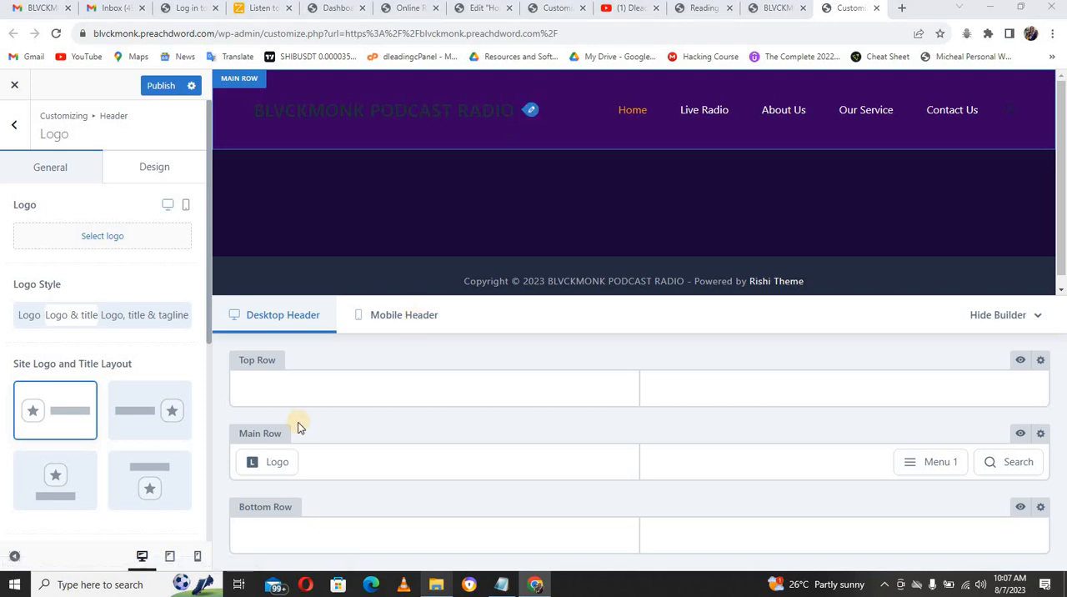
Step: Set the initial site title color to FFFFFF in the header logo's design settings
{"action": "left_click", "coordinate": [279, 462]}
{"action": "key", "text": "super+alt+6"}
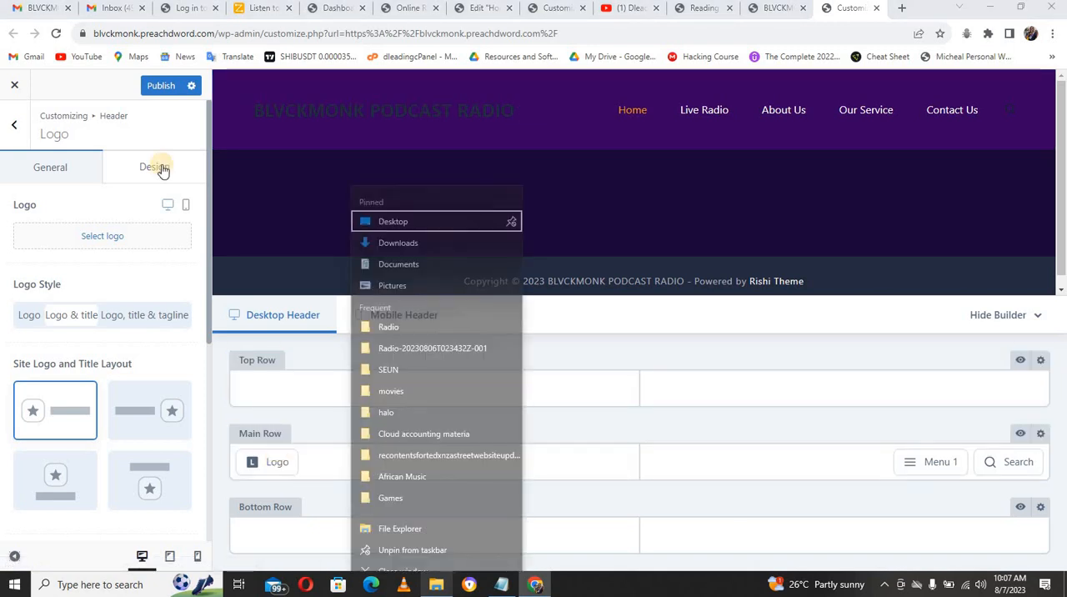
{"action": "left_click", "coordinate": [163, 169]}
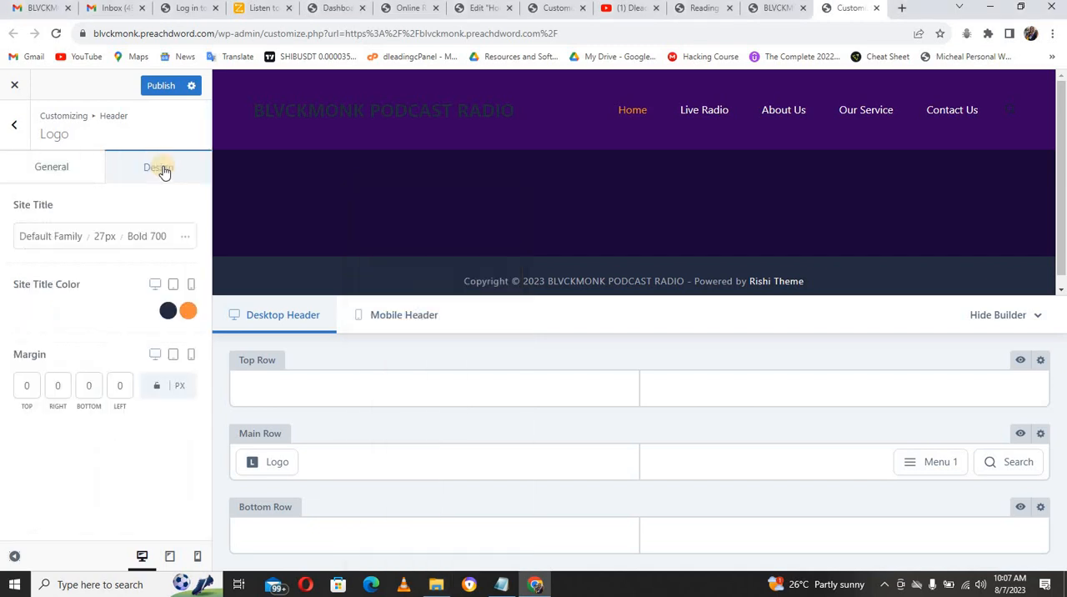
{"action": "left_click", "coordinate": [170, 311]}
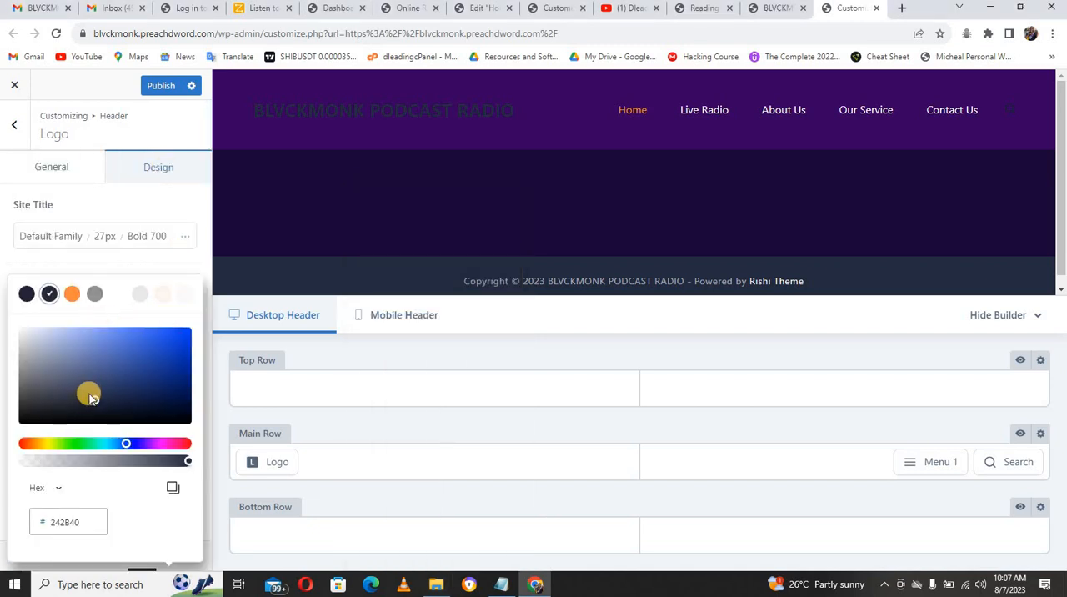
{"action": "left_click", "coordinate": [91, 395]}
{"action": "left_click", "coordinate": [22, 335]}
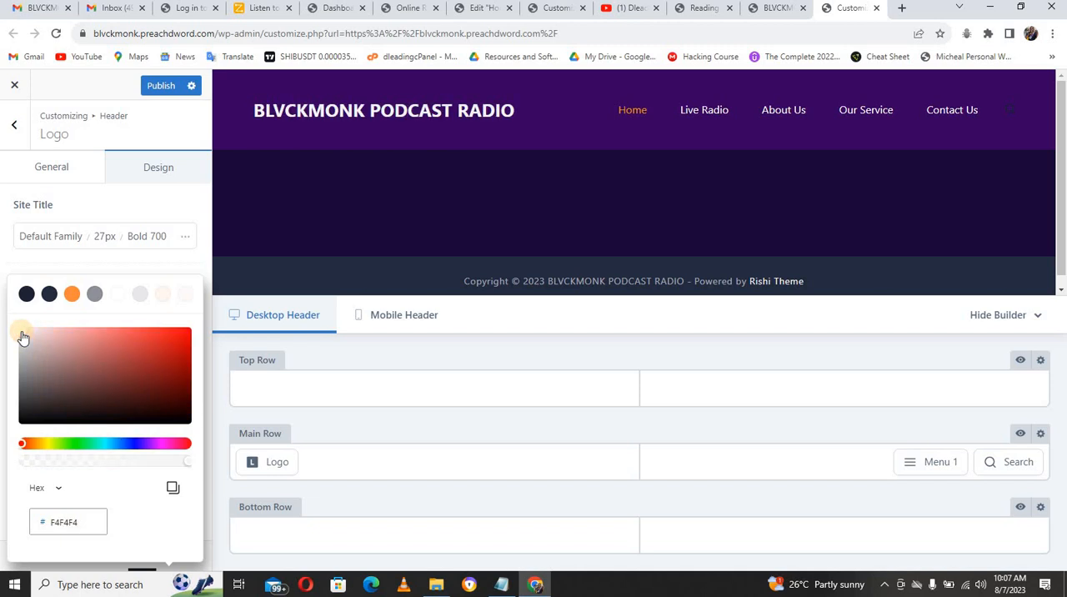
{"action": "left_click", "coordinate": [169, 260]}
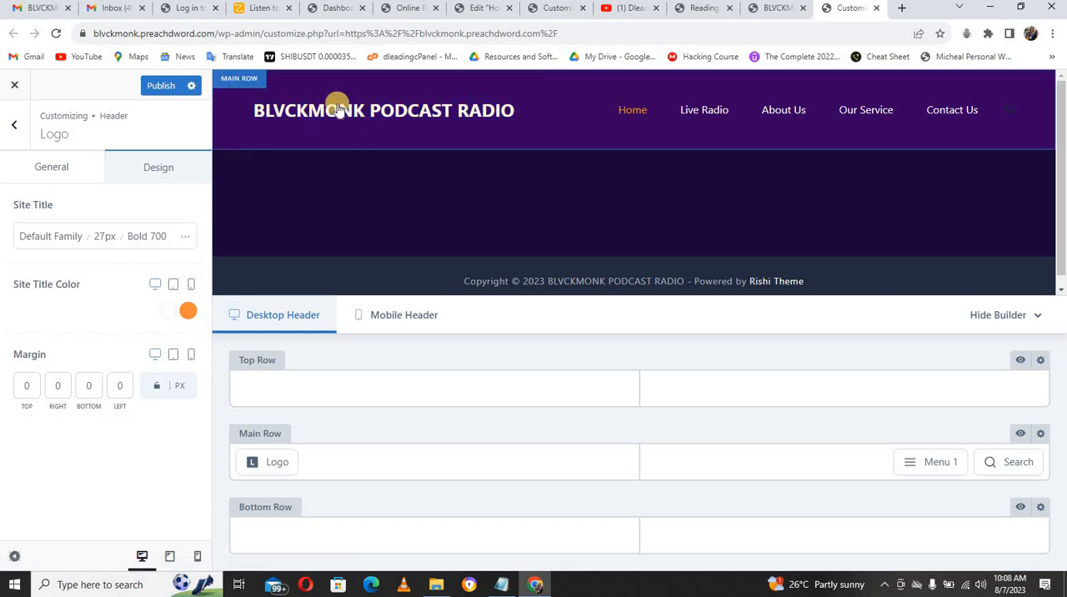
Step: Open the header logo selection and upload the two microphone images, the podcast image and the radio-cassette image from the Downloads folder
{"action": "left_click", "coordinate": [65, 171]}
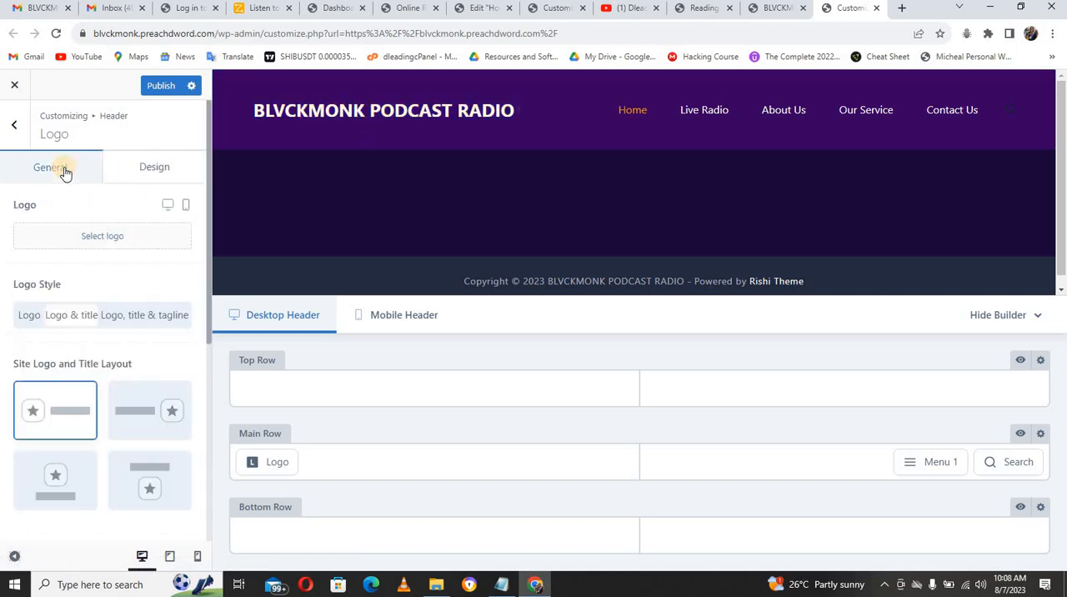
{"action": "left_click", "coordinate": [93, 236]}
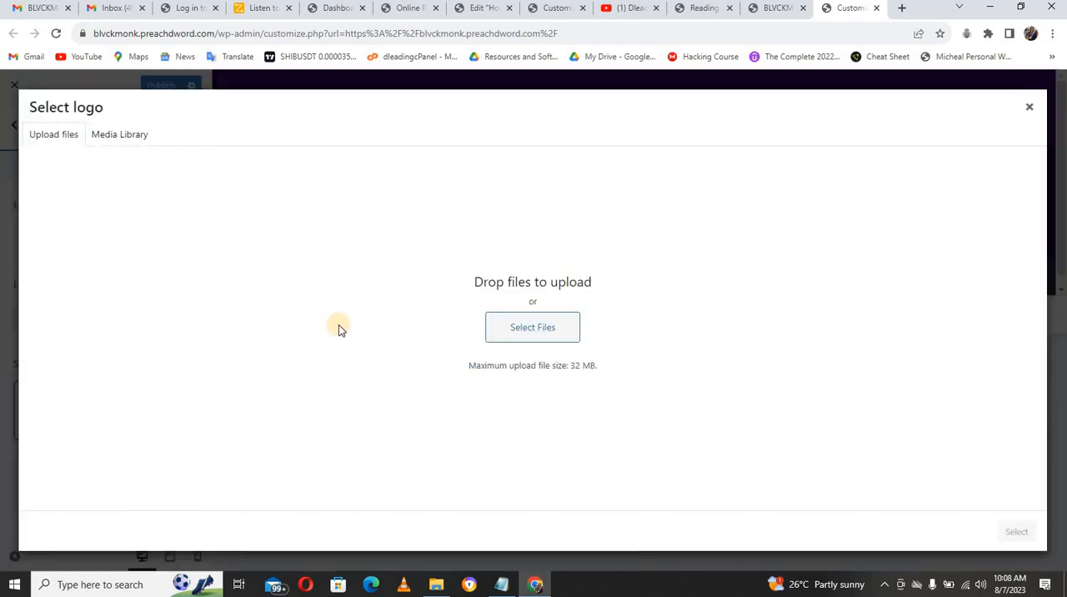
{"action": "left_click", "coordinate": [428, 585]}
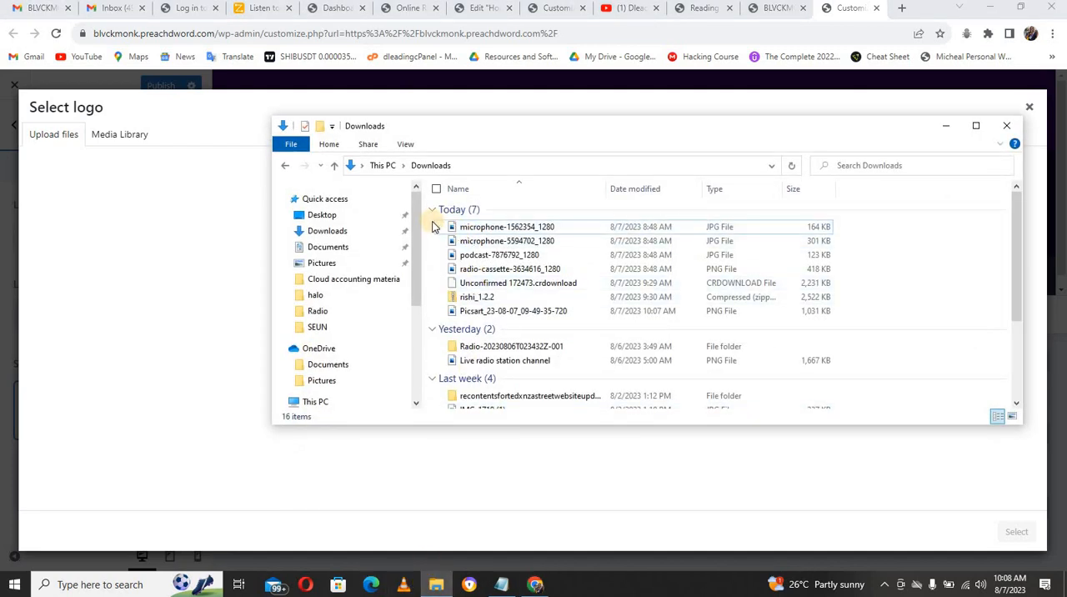
{"action": "left_click", "coordinate": [485, 270], "text": "shift"}
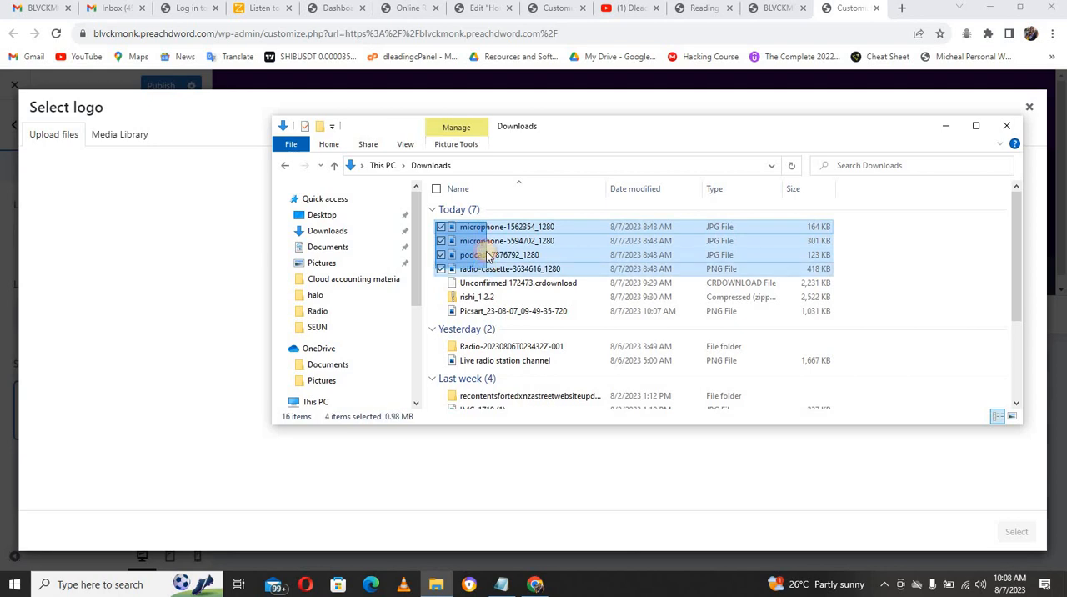
{"action": "left_click_drag", "start_coordinate": [507, 261], "coordinate": [278, 538]}
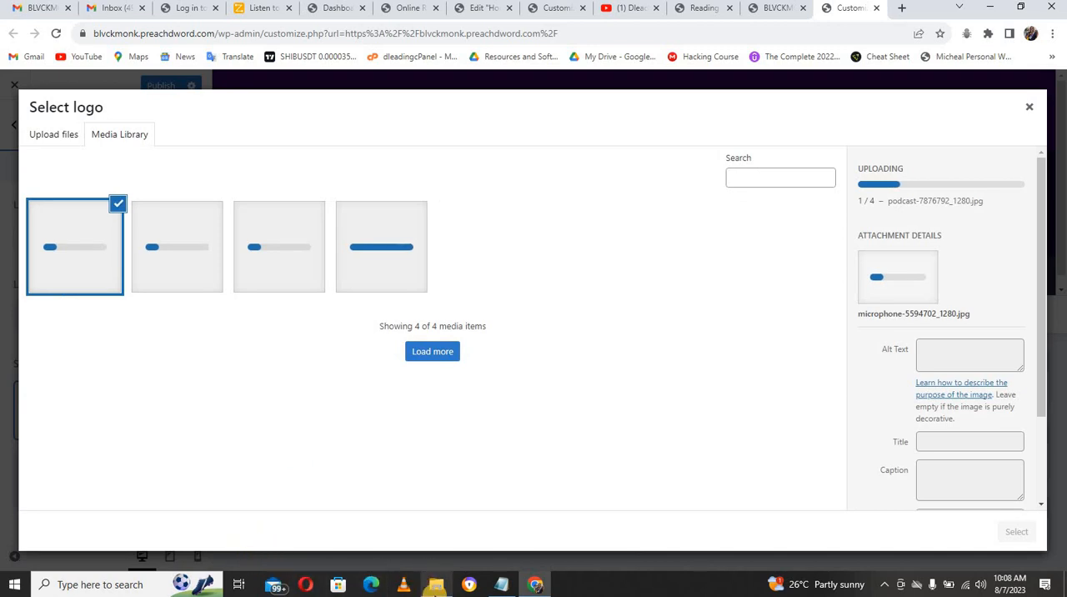
Step: Upload Picsart_23-08-07_09-49-35-720.png and the email's round podcast logo Picsart_23-08-07_09-18-52-599.png to the media library
{"action": "left_click", "coordinate": [435, 587]}
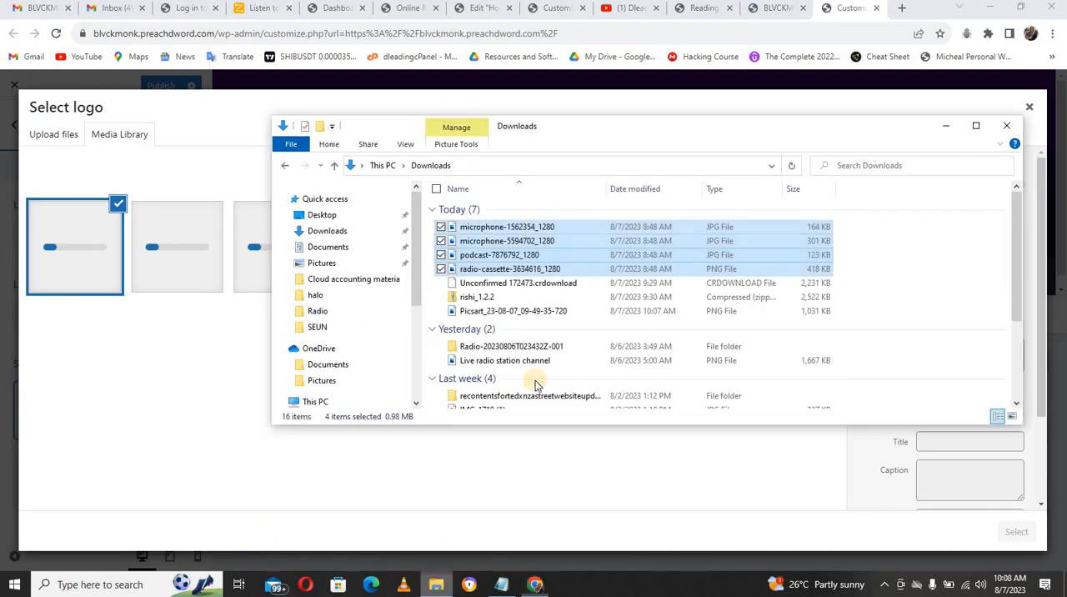
{"action": "left_click", "coordinate": [500, 313]}
{"action": "left_click_drag", "start_coordinate": [498, 313], "coordinate": [171, 363]}
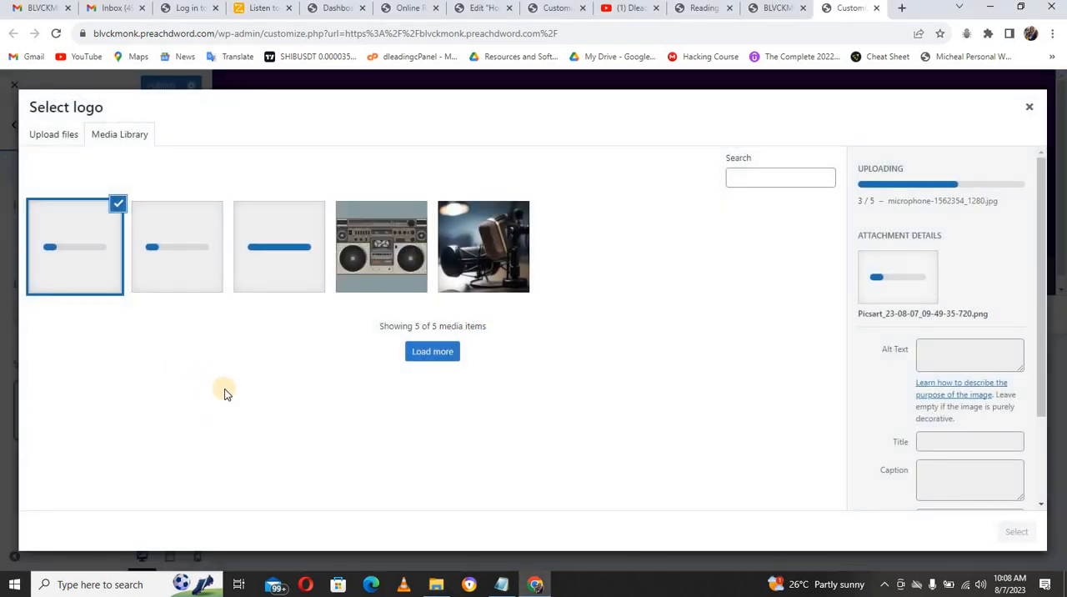
{"action": "left_click", "coordinate": [43, 8]}
{"action": "mouse_move", "coordinate": [261, 440]}
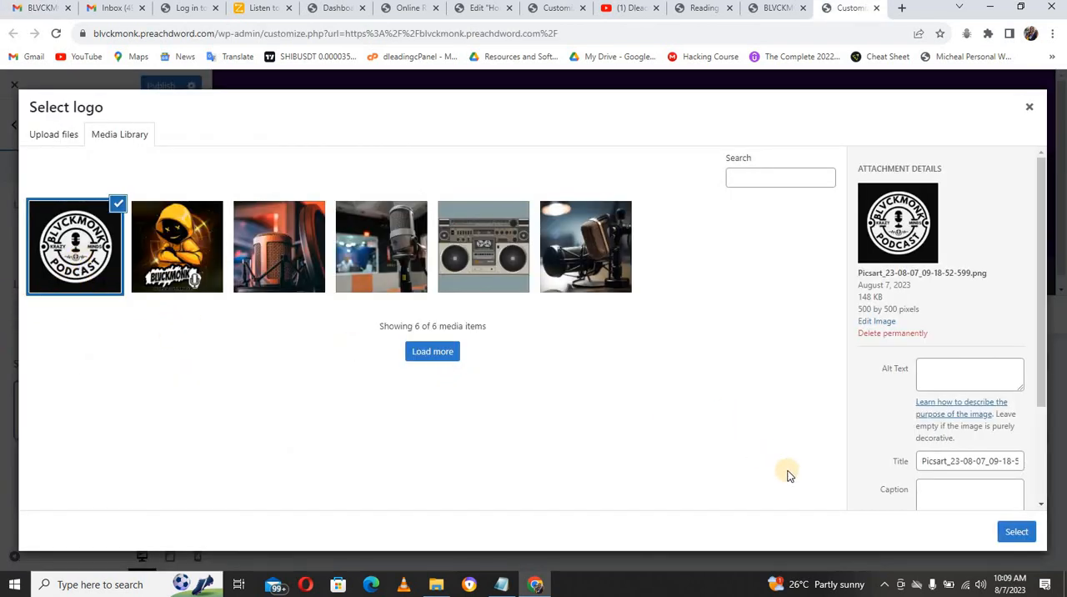
Step: Try the round BLVCKMONK Podcast image as the header logo in the Logo and Logo & title styles, then remove it
{"action": "left_click", "coordinate": [1016, 532]}
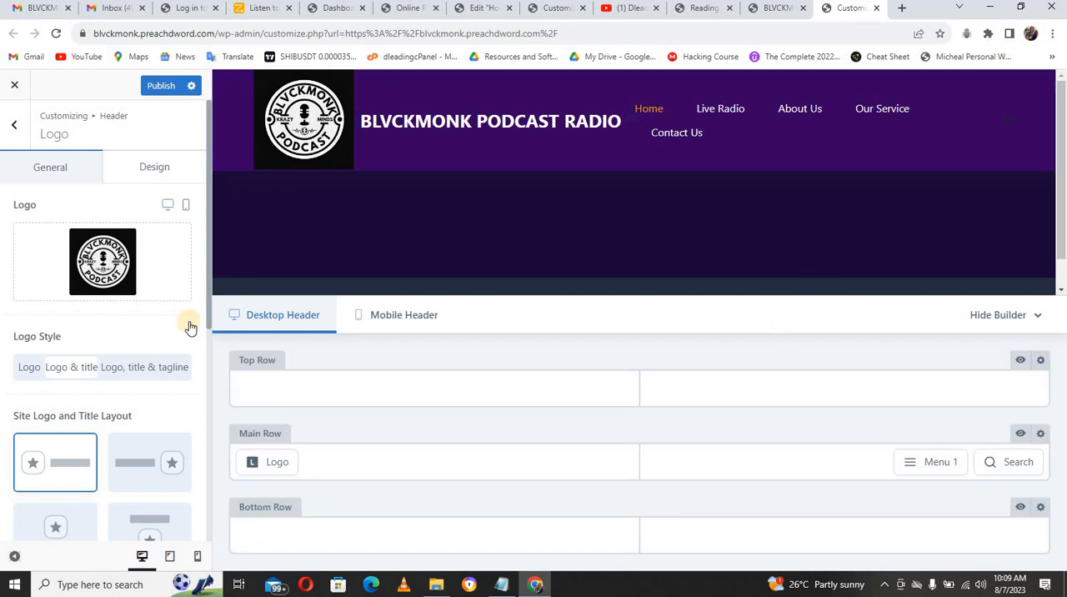
{"action": "left_click", "coordinate": [26, 368]}
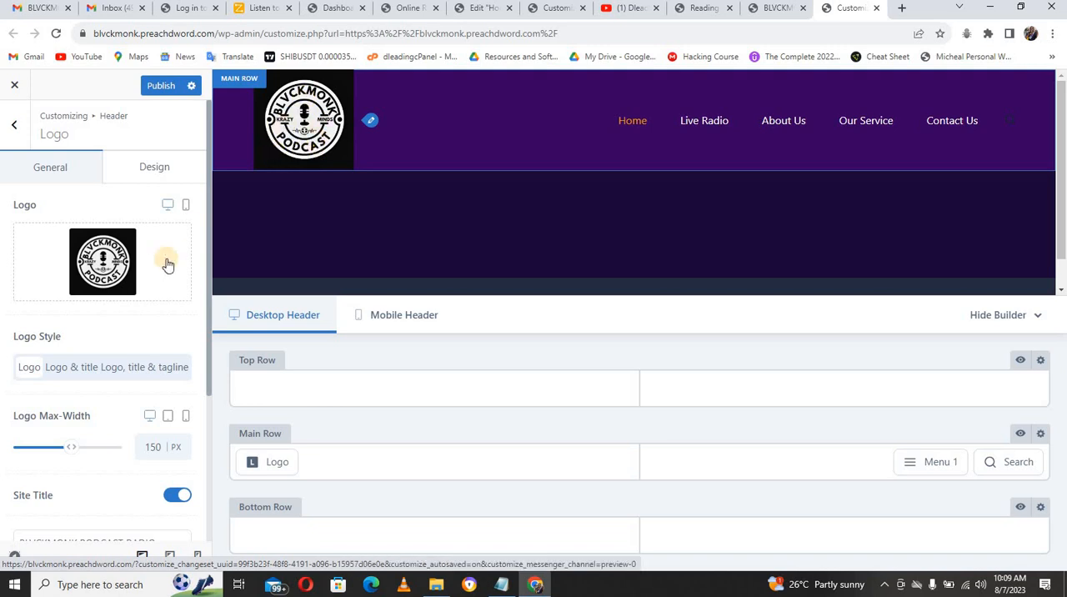
{"action": "left_click", "coordinate": [75, 367]}
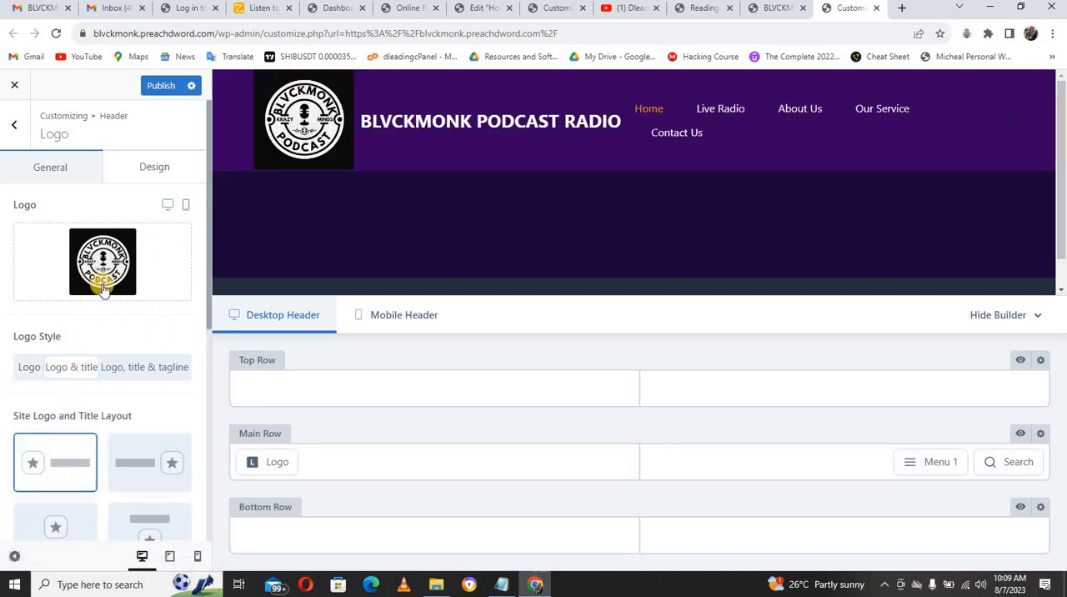
{"action": "mouse_move", "coordinate": [110, 280]}
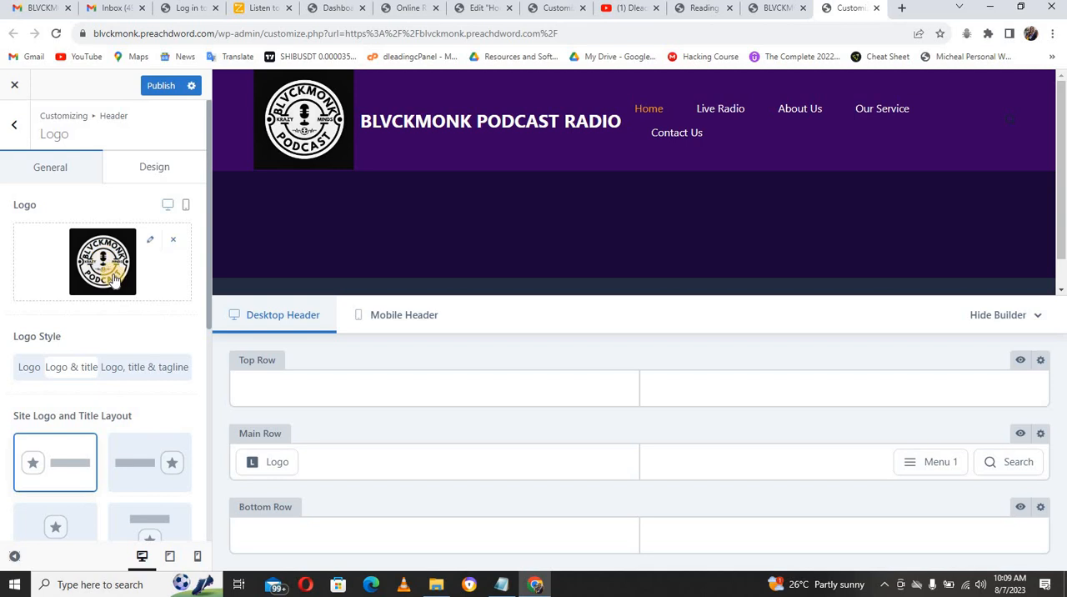
{"action": "left_click", "coordinate": [172, 240]}
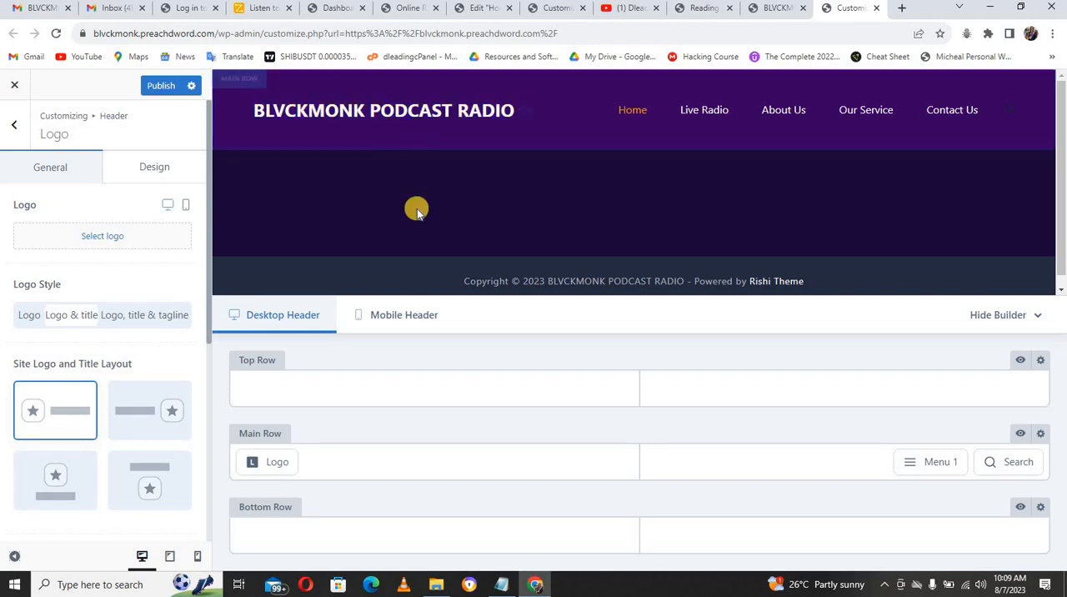
Step: Set the site title's hover color to F8F8F8 in the header logo's design settings
{"action": "left_click", "coordinate": [147, 175]}
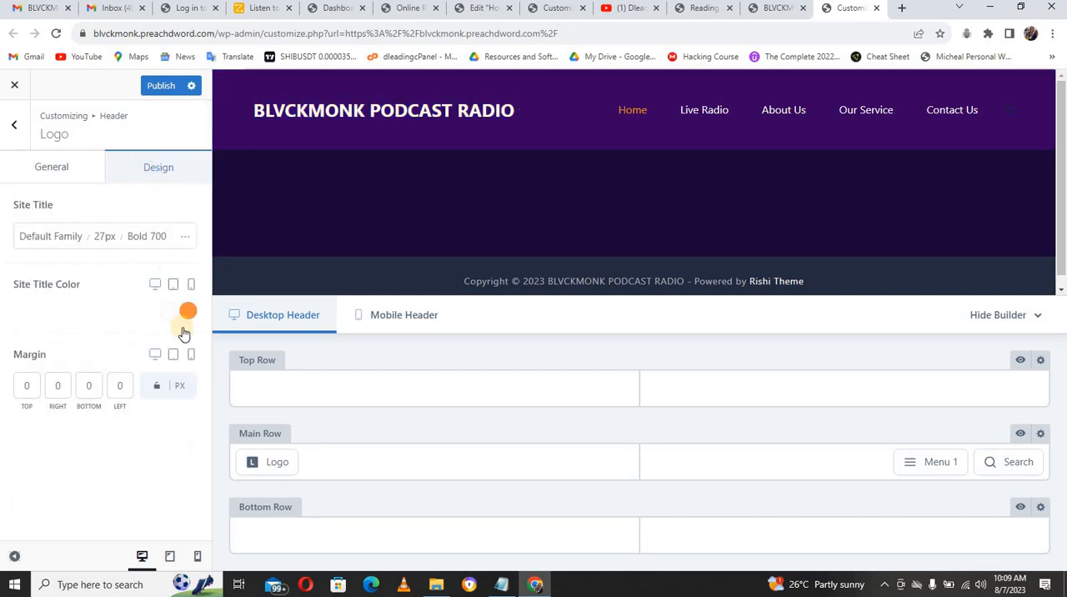
{"action": "left_click", "coordinate": [188, 310]}
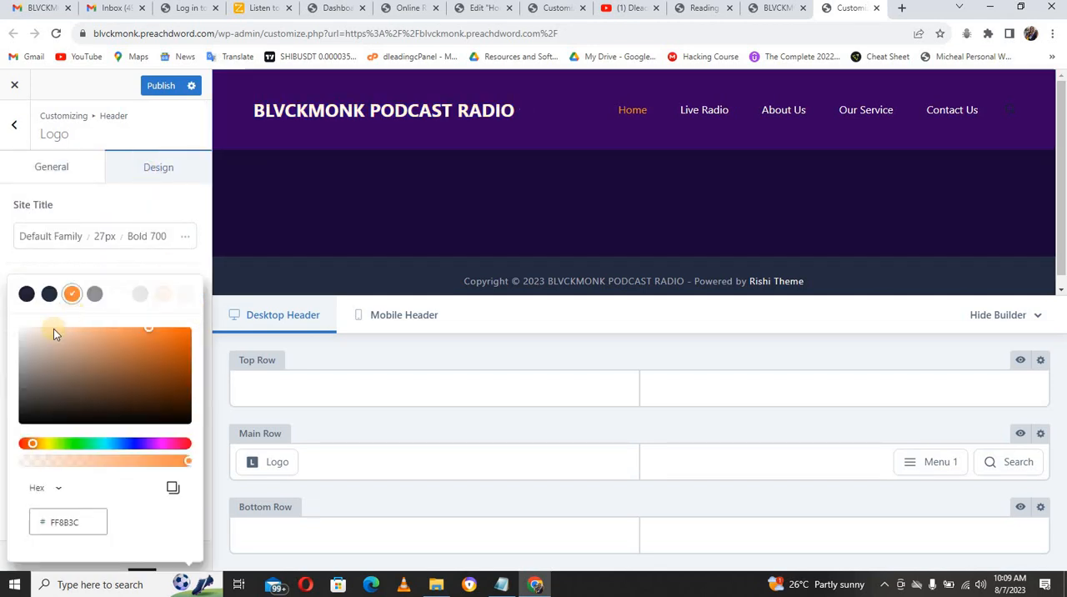
{"action": "left_click", "coordinate": [25, 334]}
{"action": "left_click", "coordinate": [117, 293]}
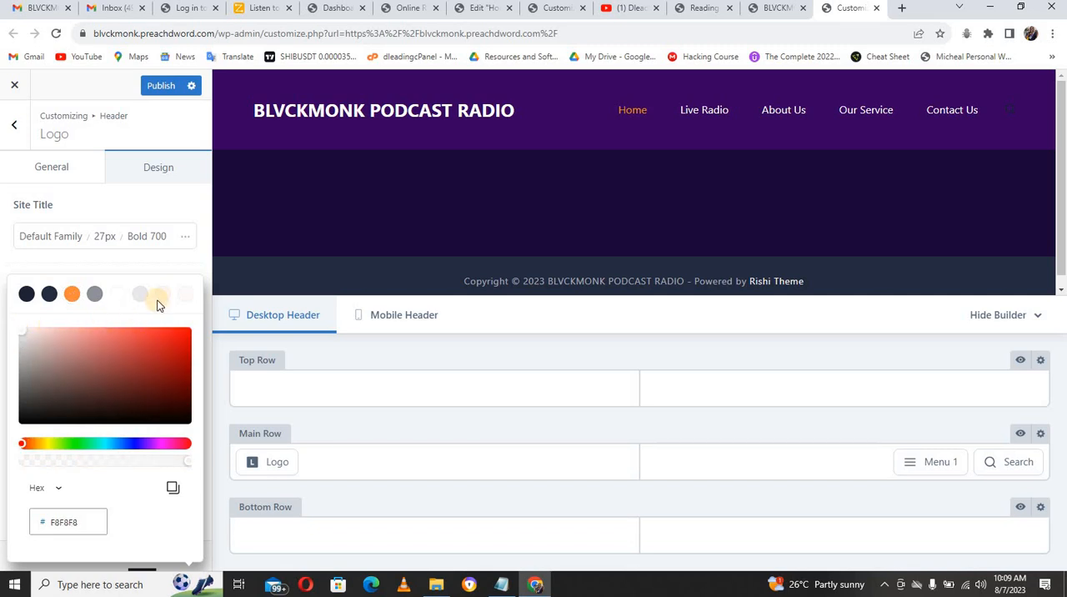
{"action": "left_click", "coordinate": [197, 265]}
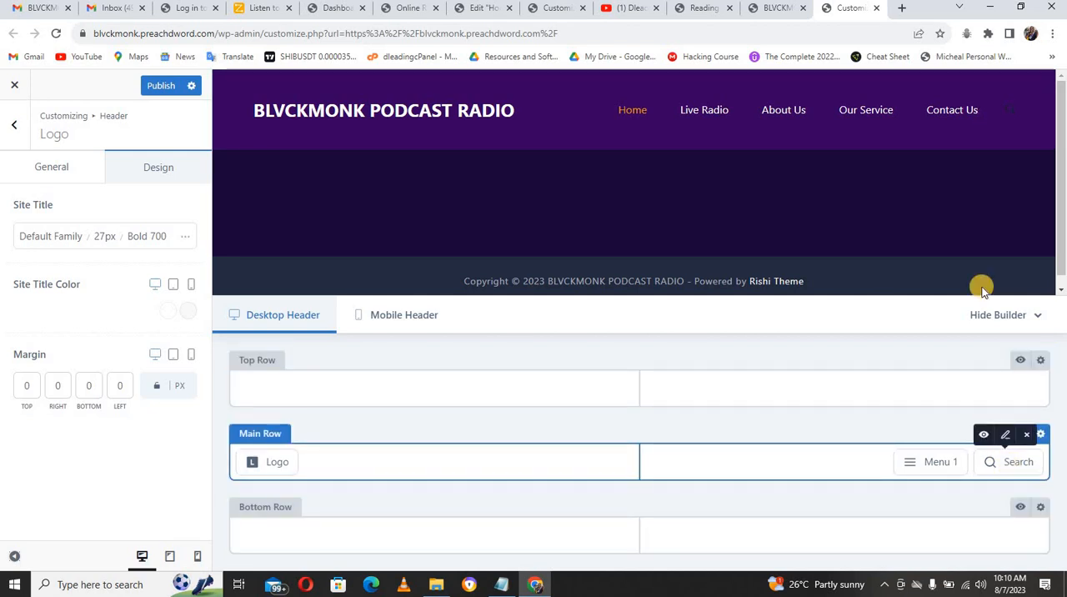
Step: Set the header search icon's initial color to FDFDFD and its hover color to FFFFFF
{"action": "left_click", "coordinate": [1007, 437]}
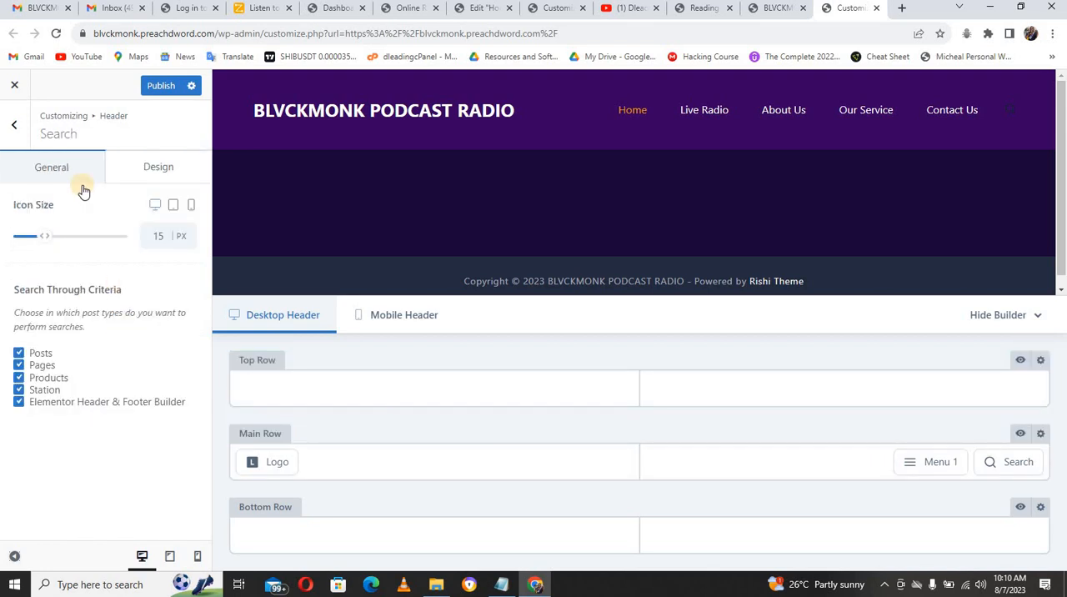
{"action": "left_click", "coordinate": [124, 170]}
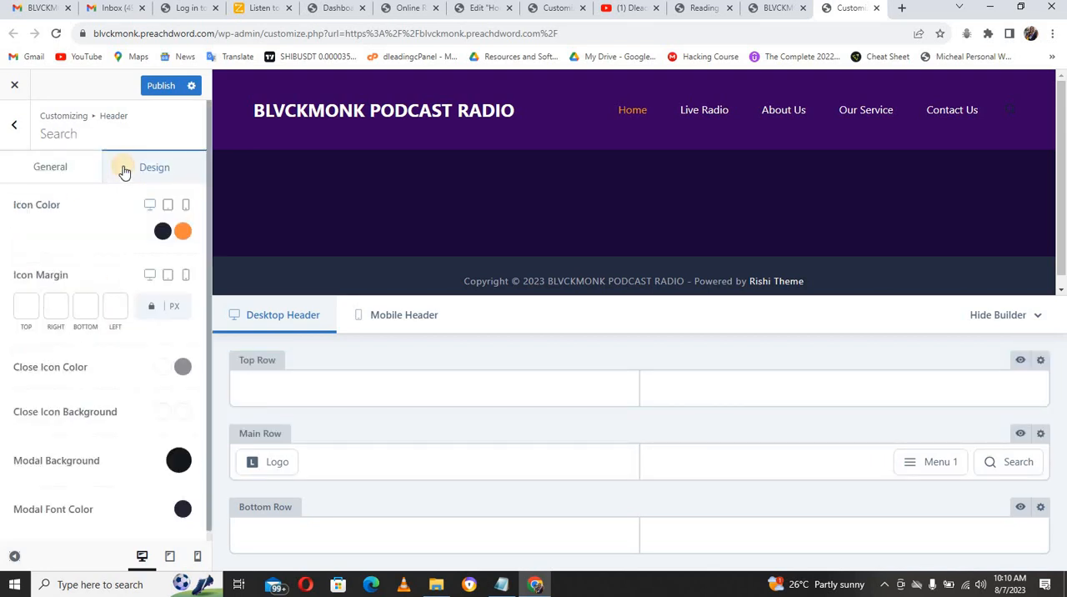
{"action": "left_click", "coordinate": [163, 231]}
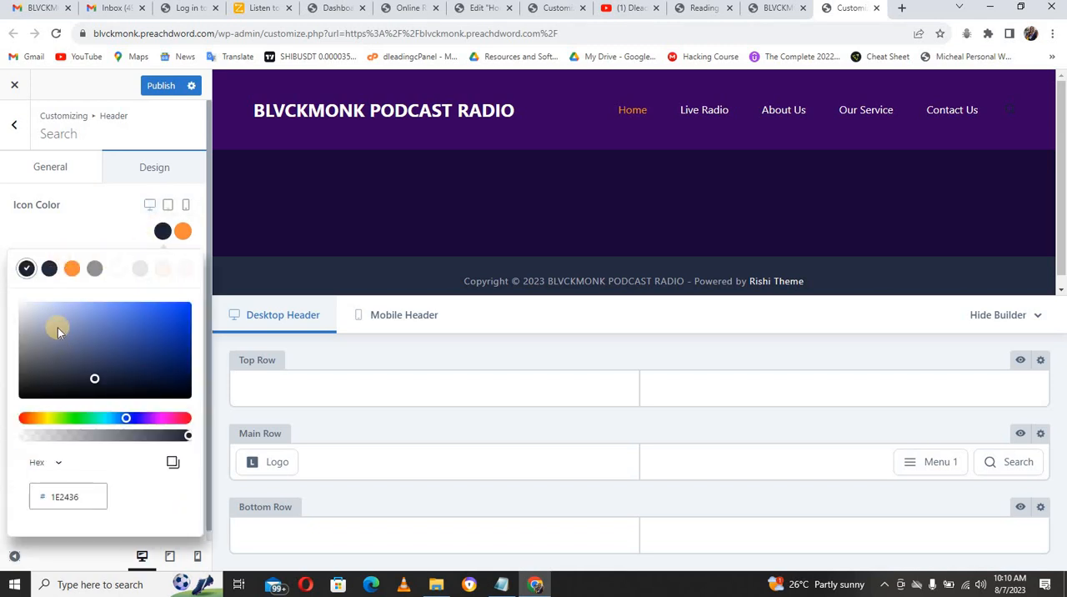
{"action": "left_click_drag", "start_coordinate": [54, 326], "coordinate": [18, 303]}
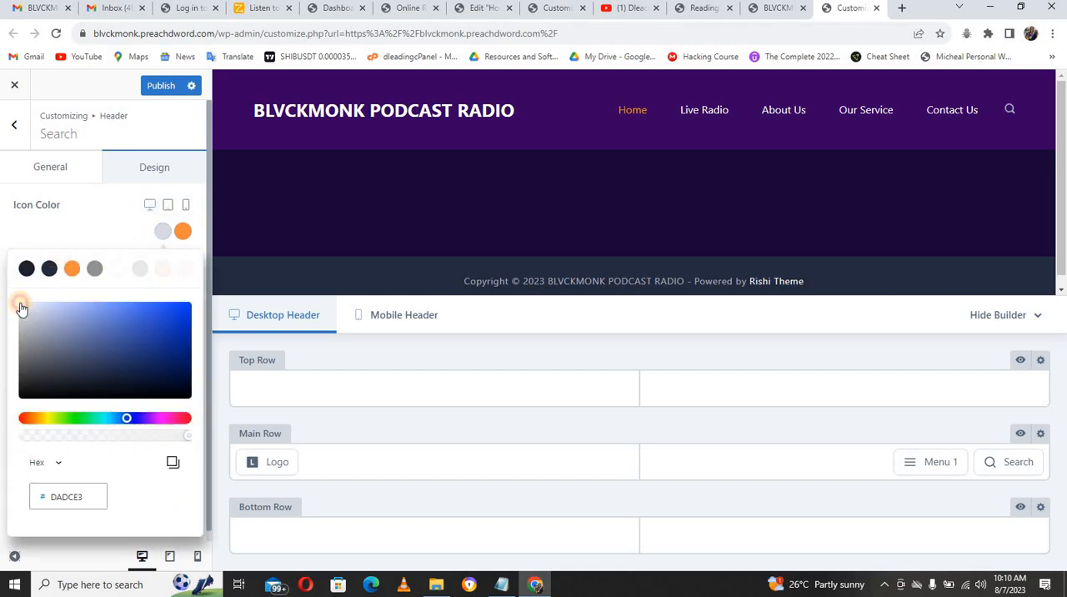
{"action": "left_click", "coordinate": [182, 234]}
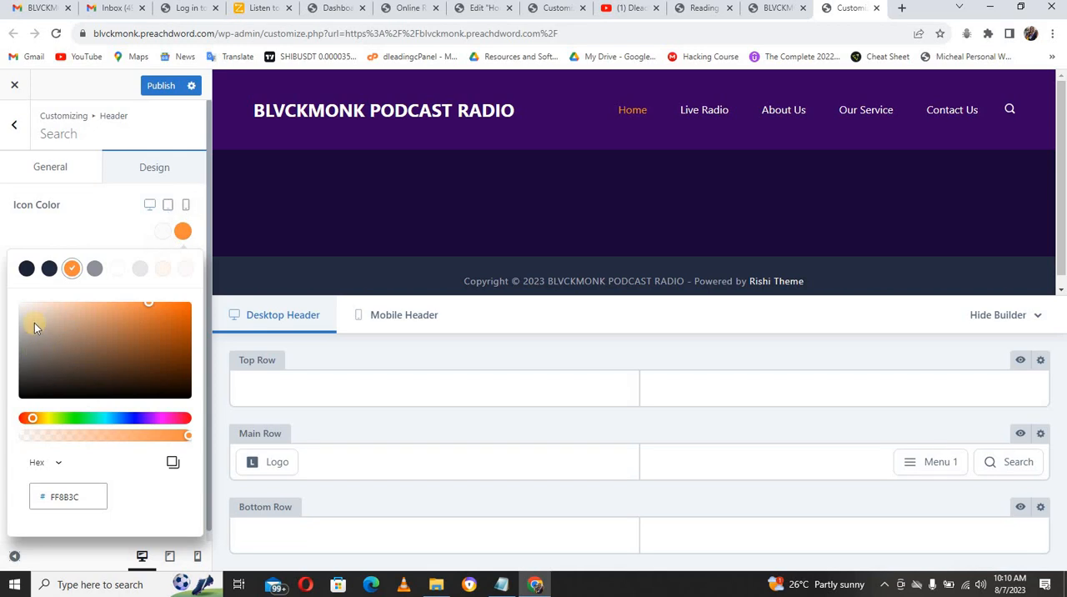
{"action": "left_click_drag", "start_coordinate": [35, 322], "coordinate": [18, 300]}
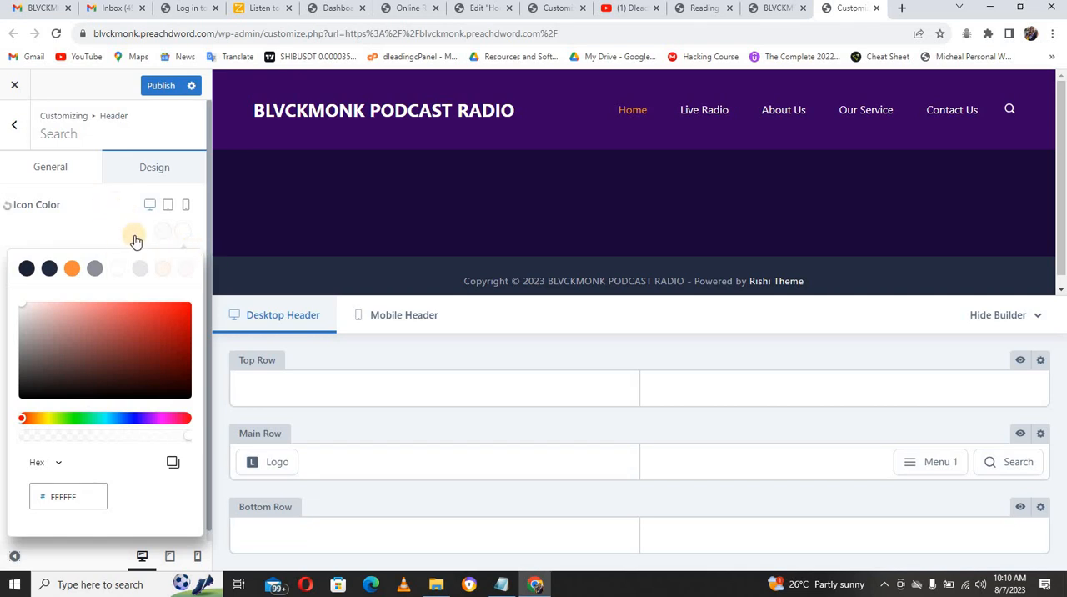
{"action": "left_click", "coordinate": [209, 296]}
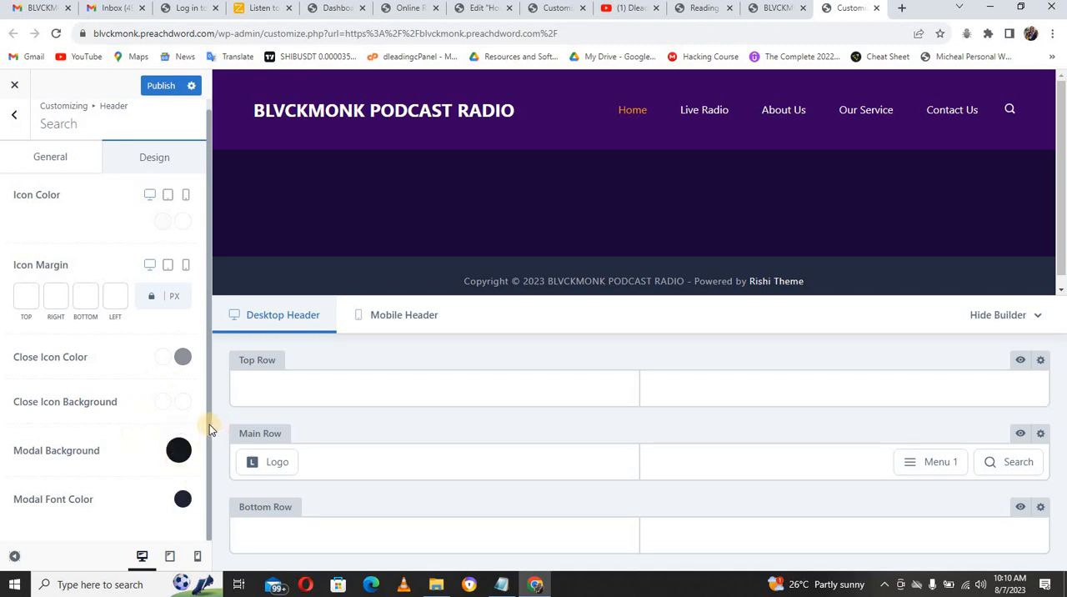
{"action": "left_click_drag", "start_coordinate": [209, 424], "coordinate": [210, 381]}
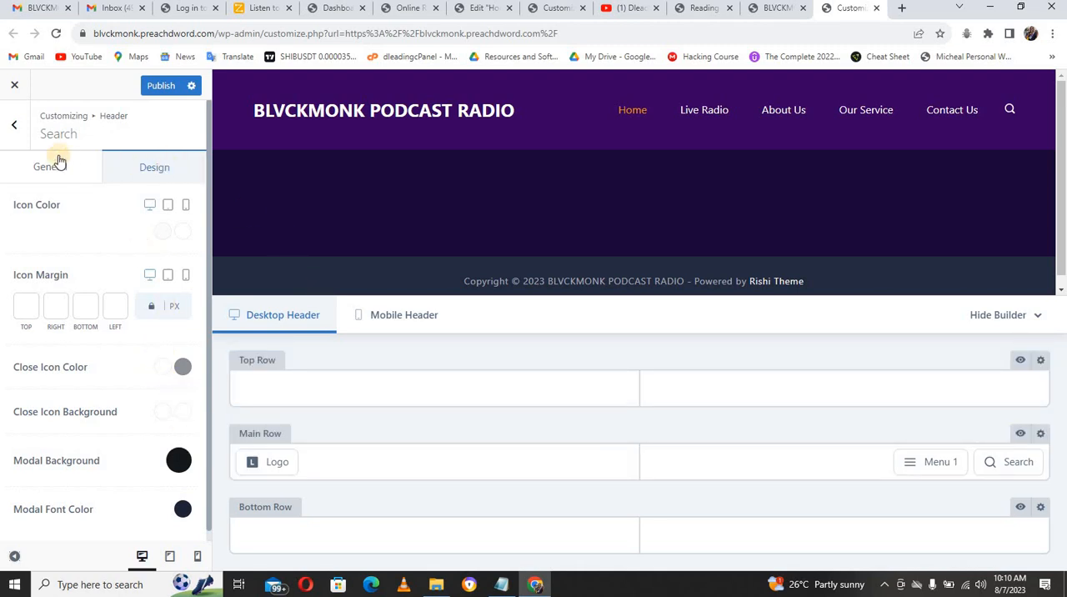
Step: Add a Button element after Search in the header's main row and open its settings
{"action": "left_click", "coordinate": [14, 125]}
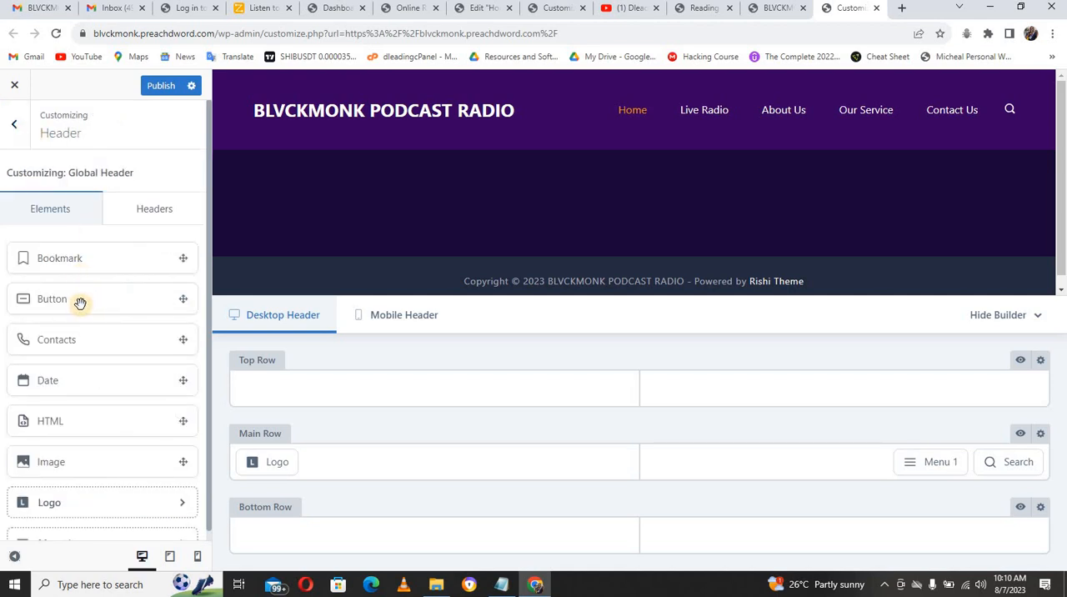
{"action": "left_click_drag", "start_coordinate": [80, 303], "coordinate": [999, 473]}
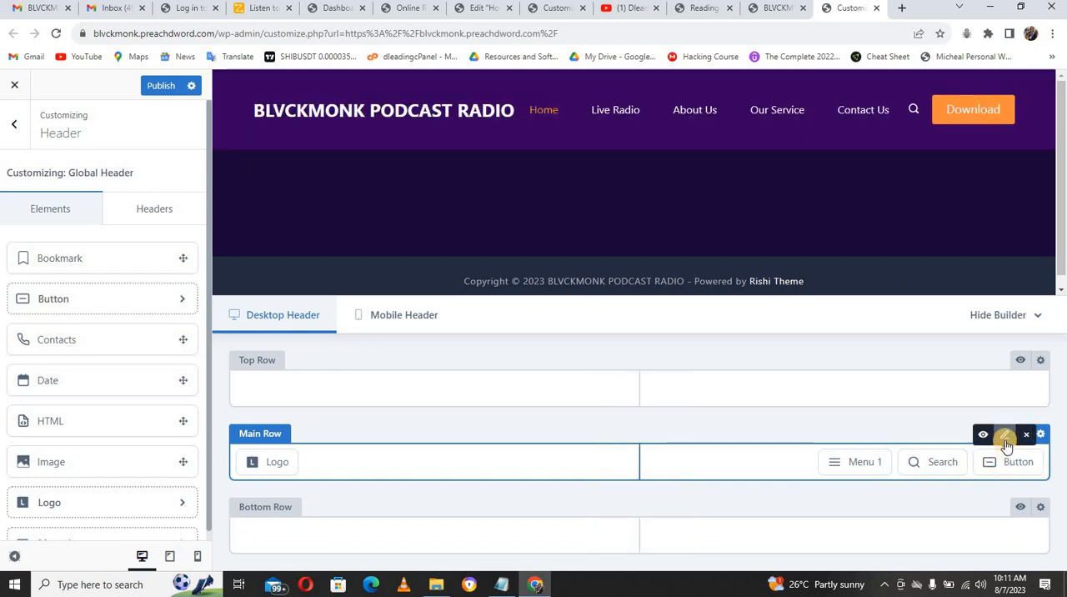
{"action": "left_click", "coordinate": [1006, 437]}
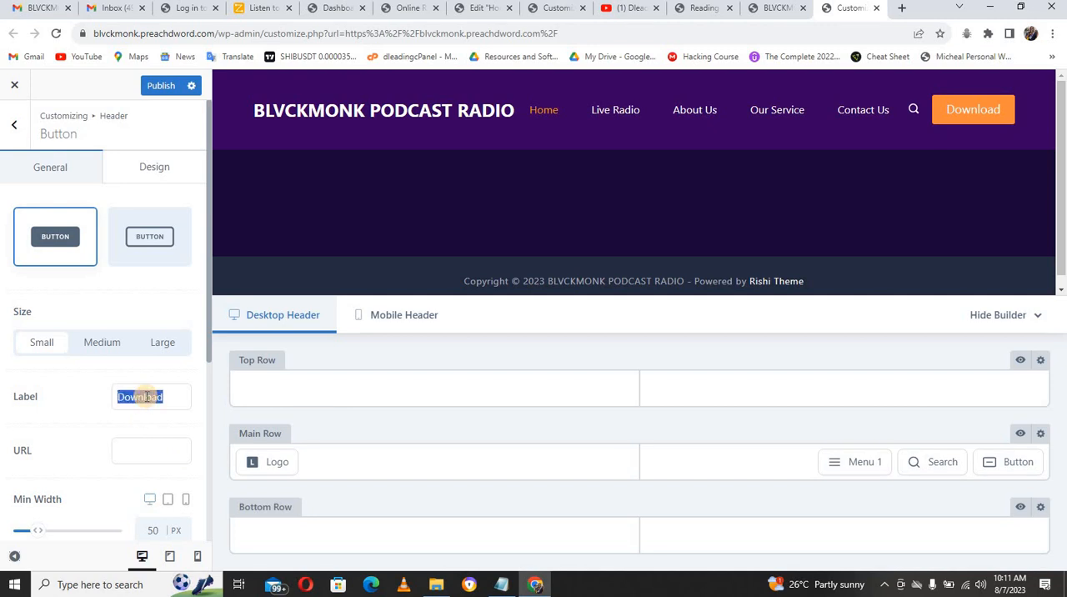
{"action": "type", "text": "Radio"}
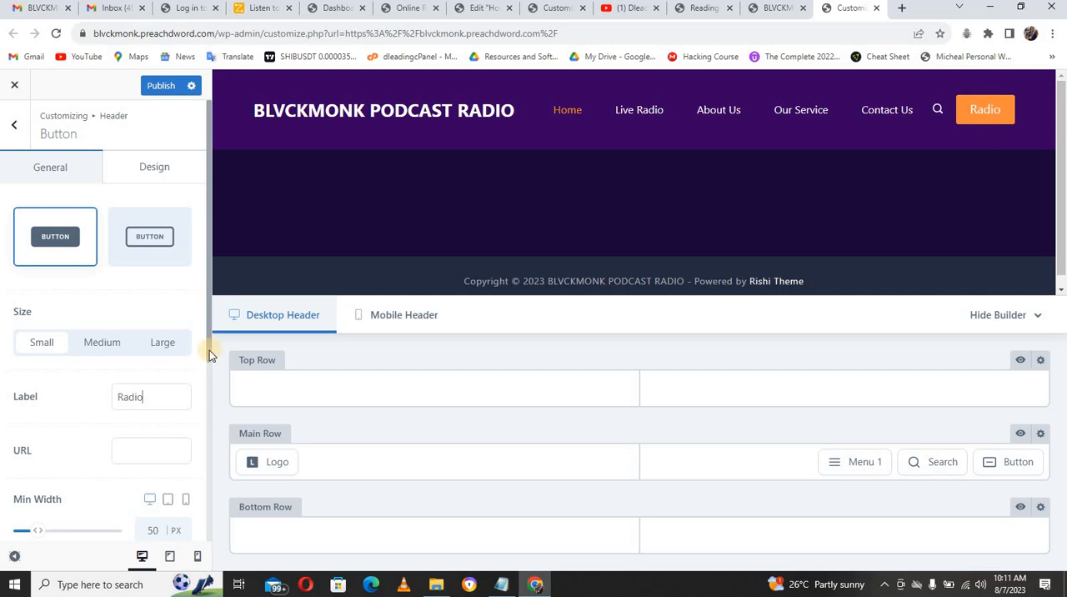
{"action": "scroll", "coordinate": [210, 358], "scroll_direction": "down", "scroll_amount": 2}
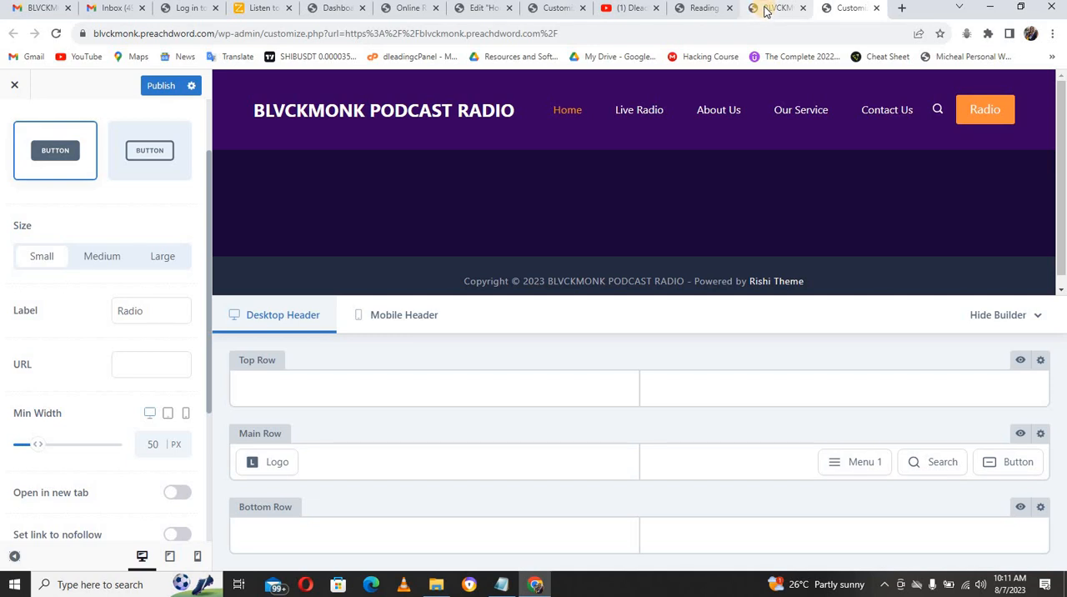
{"action": "left_click", "coordinate": [765, 10]}
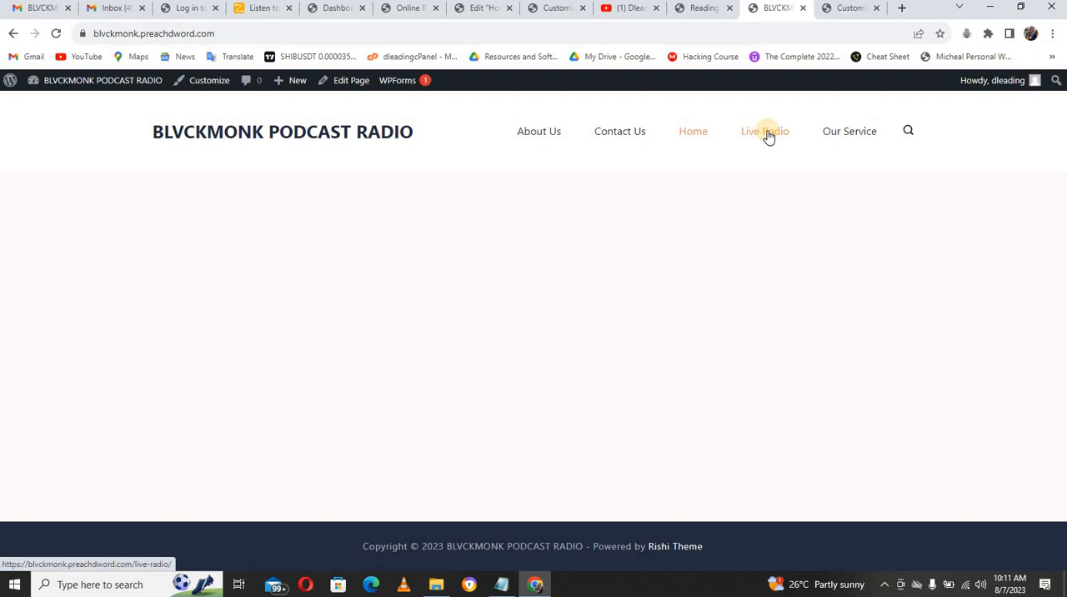
{"action": "right_click", "coordinate": [767, 136]}
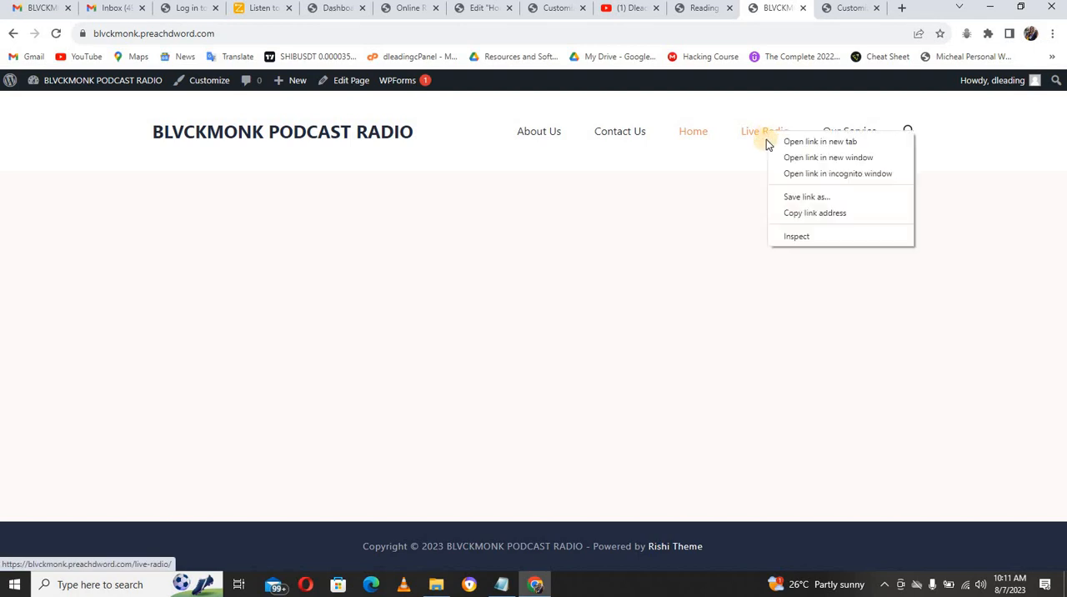
{"action": "left_click", "coordinate": [807, 214]}
{"action": "left_click", "coordinate": [853, 9]}
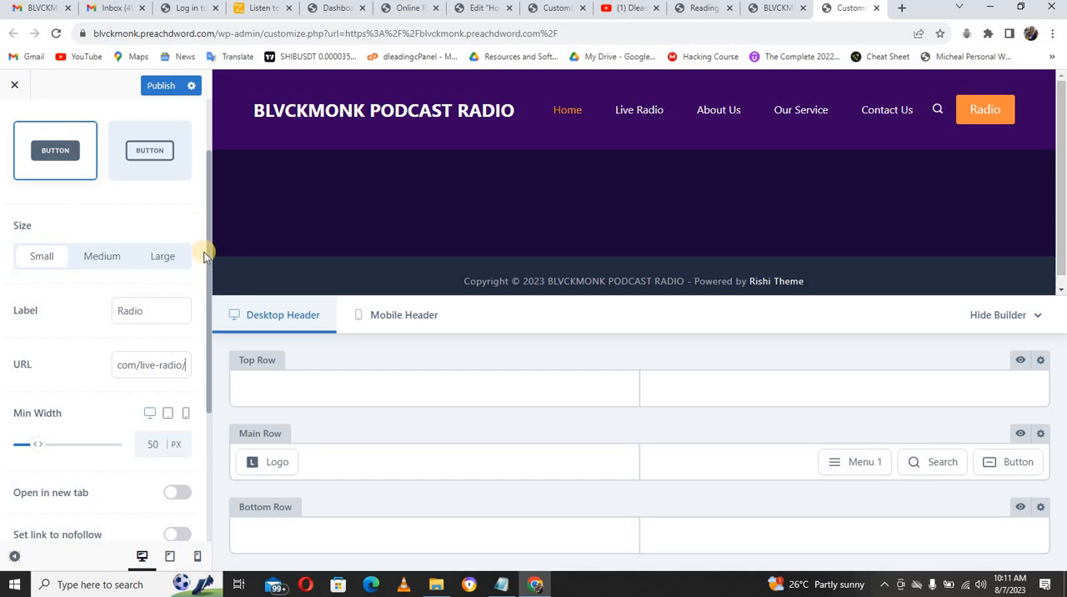
{"action": "scroll", "coordinate": [208, 275], "scroll_direction": "down", "scroll_amount": 3}
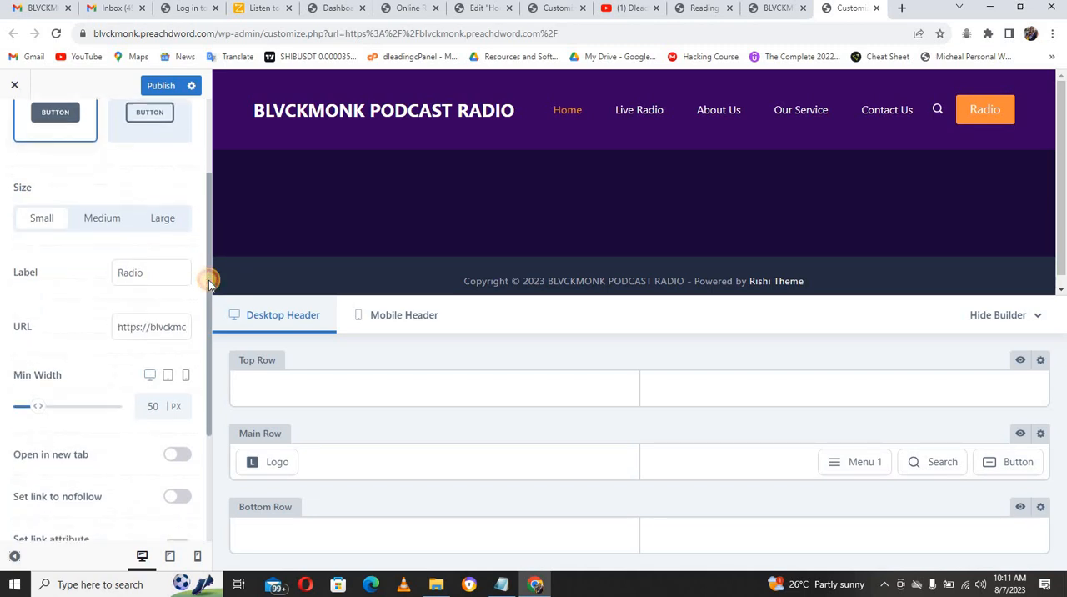
{"action": "scroll", "coordinate": [208, 358], "scroll_direction": "down", "scroll_amount": 3}
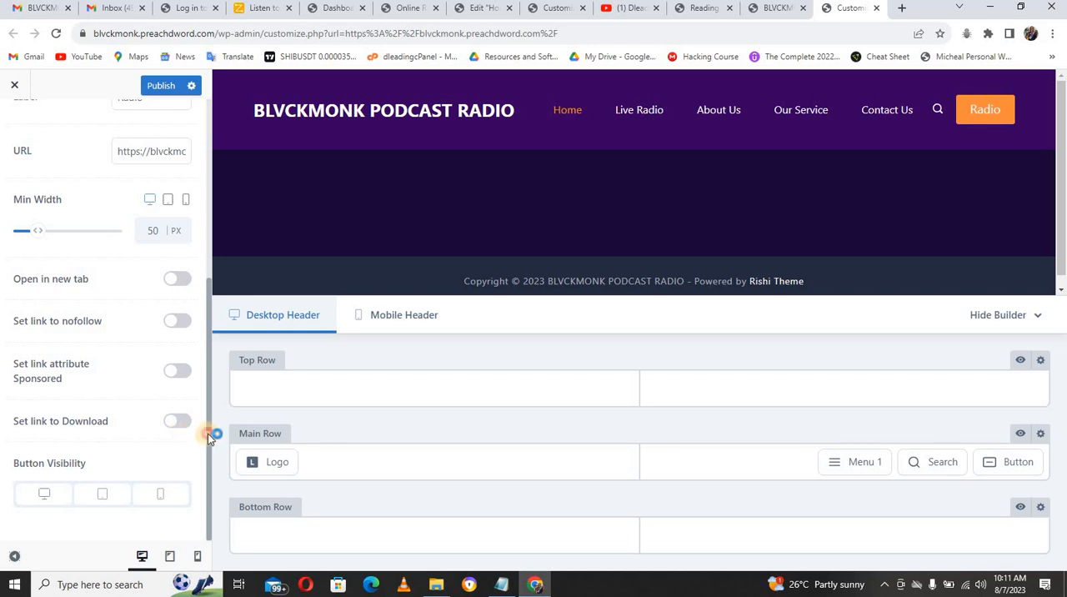
Step: Set the header button's hover color to the dark orange B74C04 in its design settings
{"action": "left_click_drag", "start_coordinate": [208, 433], "coordinate": [207, 200]}
{"action": "left_click", "coordinate": [172, 158]}
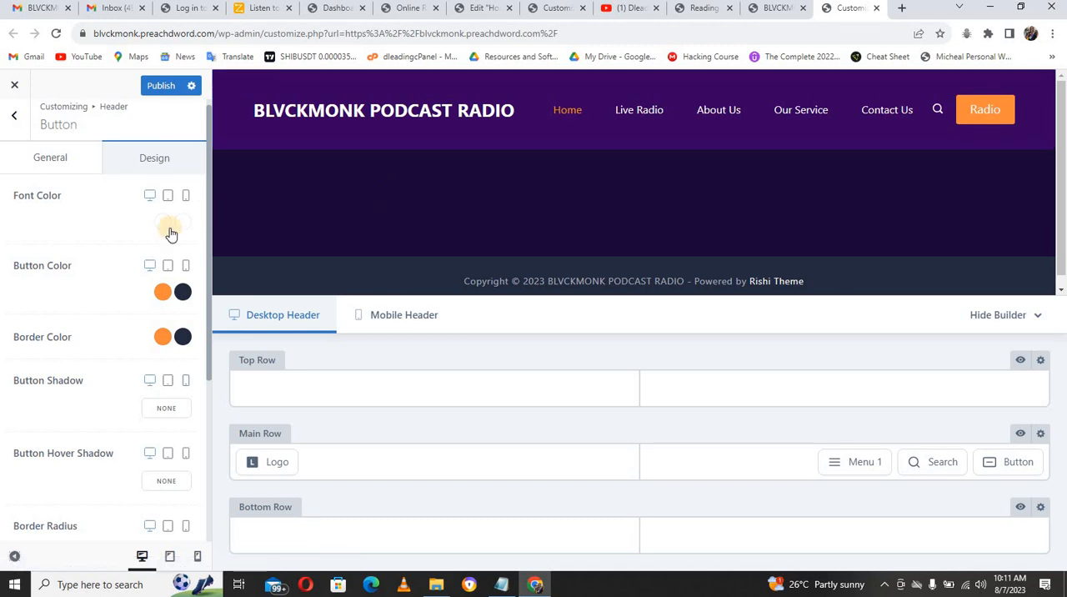
{"action": "left_click", "coordinate": [184, 294]}
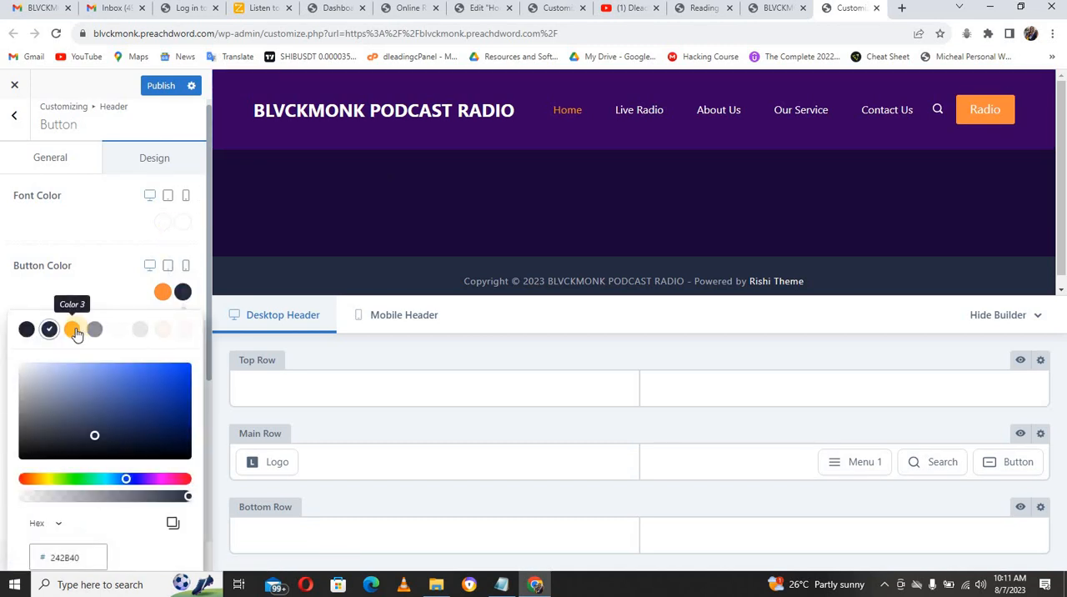
{"action": "left_click", "coordinate": [75, 329]}
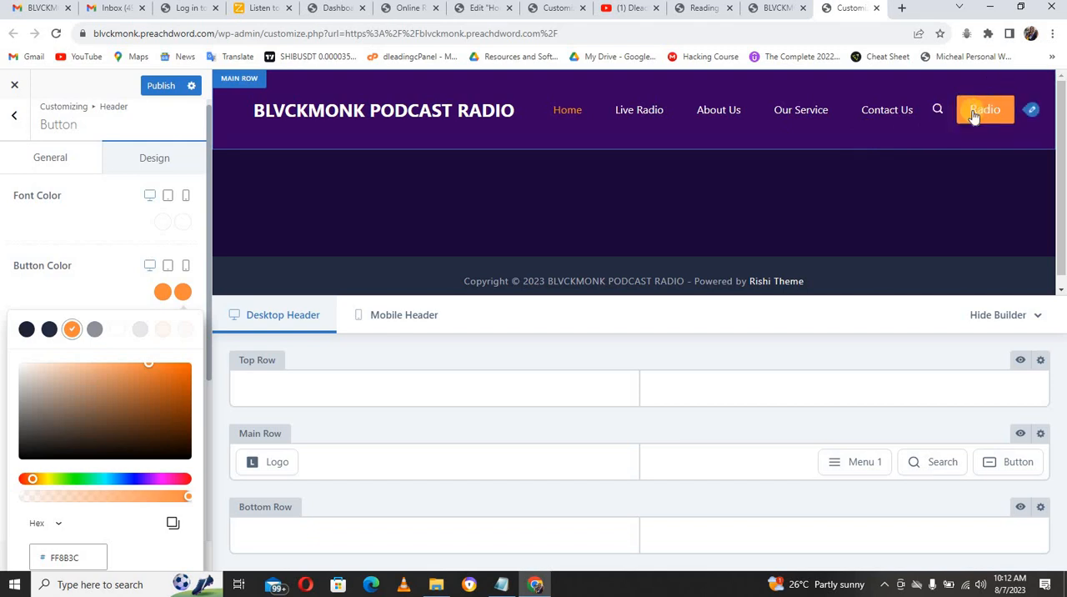
{"action": "left_click", "coordinate": [185, 391]}
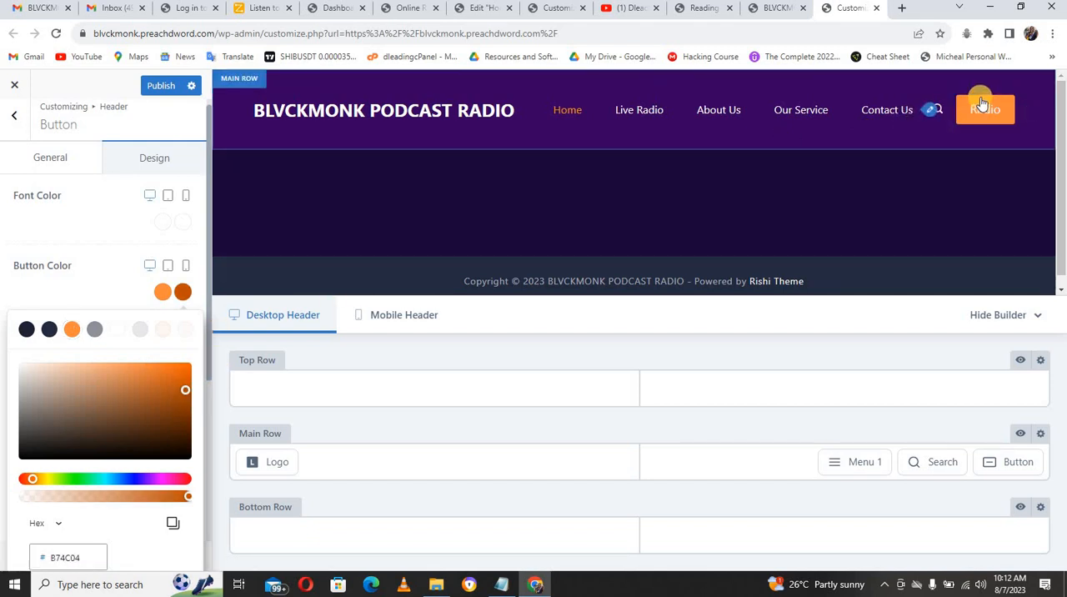
{"action": "left_click", "coordinate": [124, 242]}
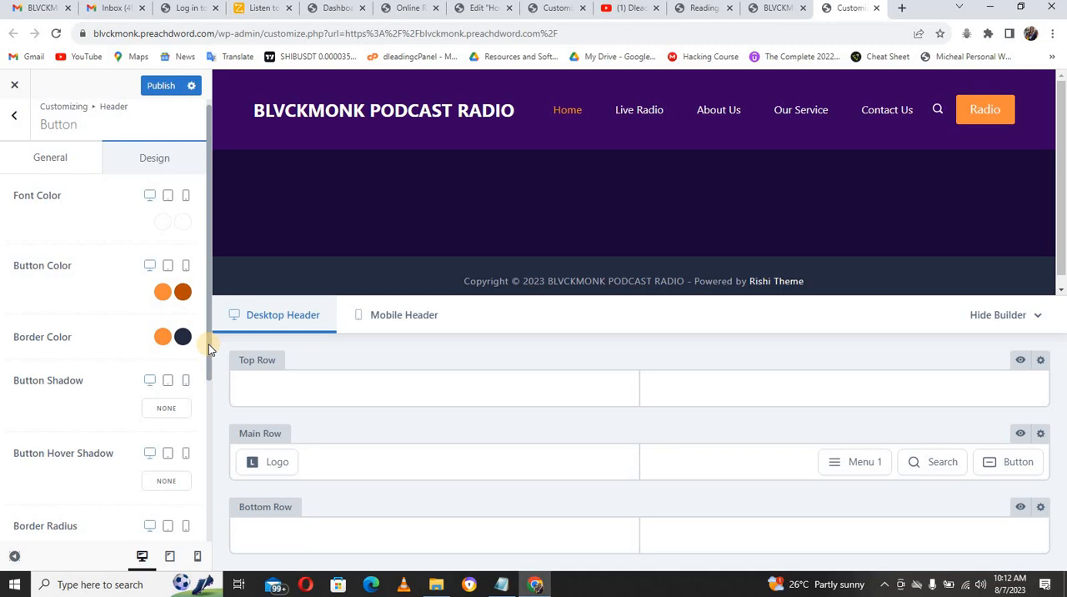
Step: Set the header button's border radius to 50 px on all four corners and publish the changes
{"action": "left_click_drag", "start_coordinate": [209, 352], "coordinate": [208, 402]}
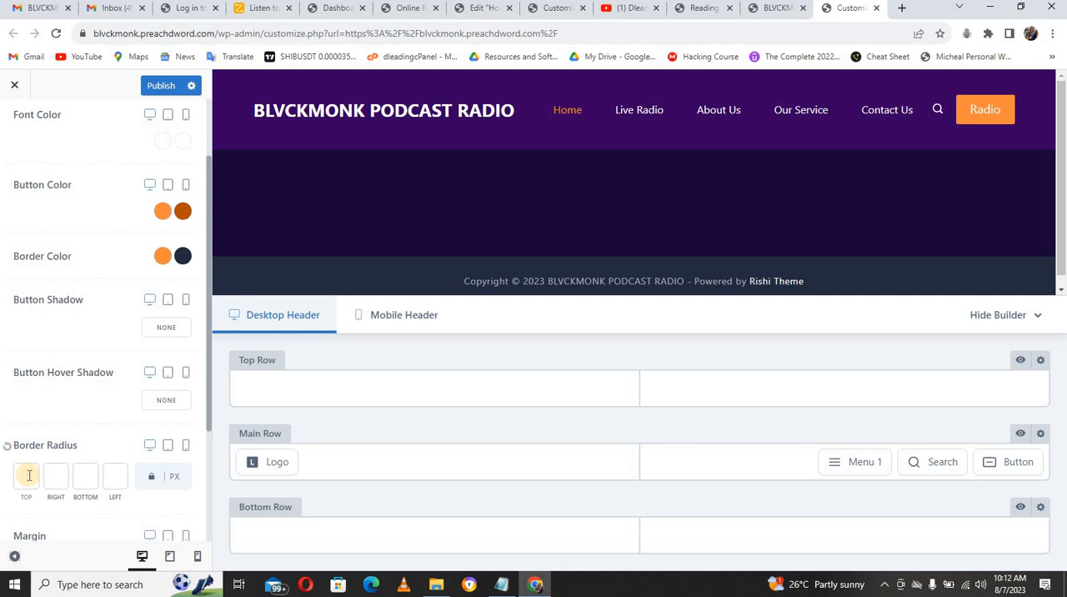
{"action": "left_click", "coordinate": [27, 476]}
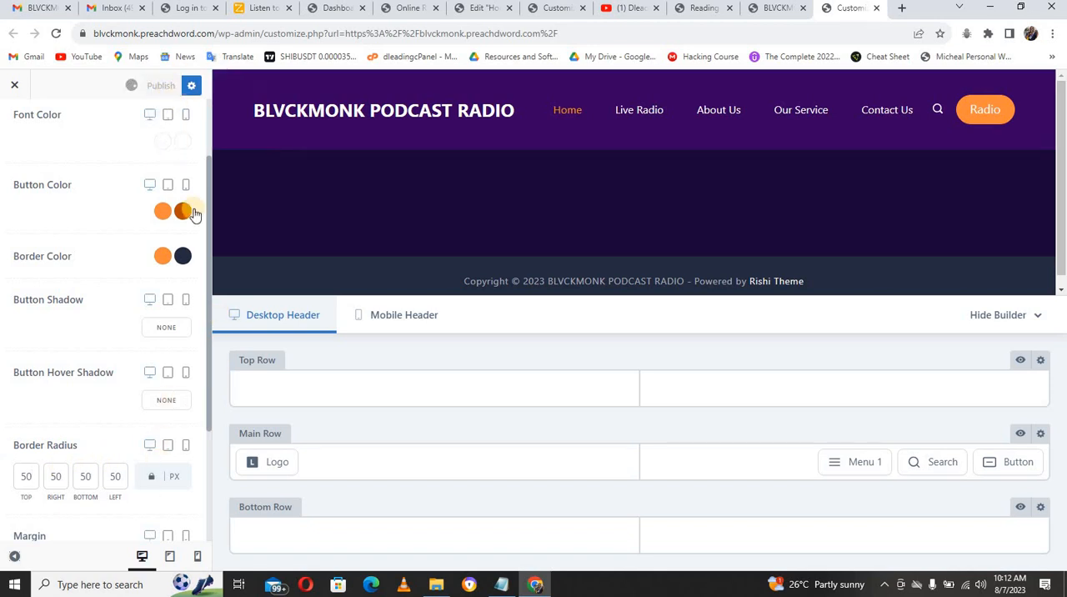
{"action": "left_click_drag", "start_coordinate": [206, 210], "coordinate": [206, 122]}
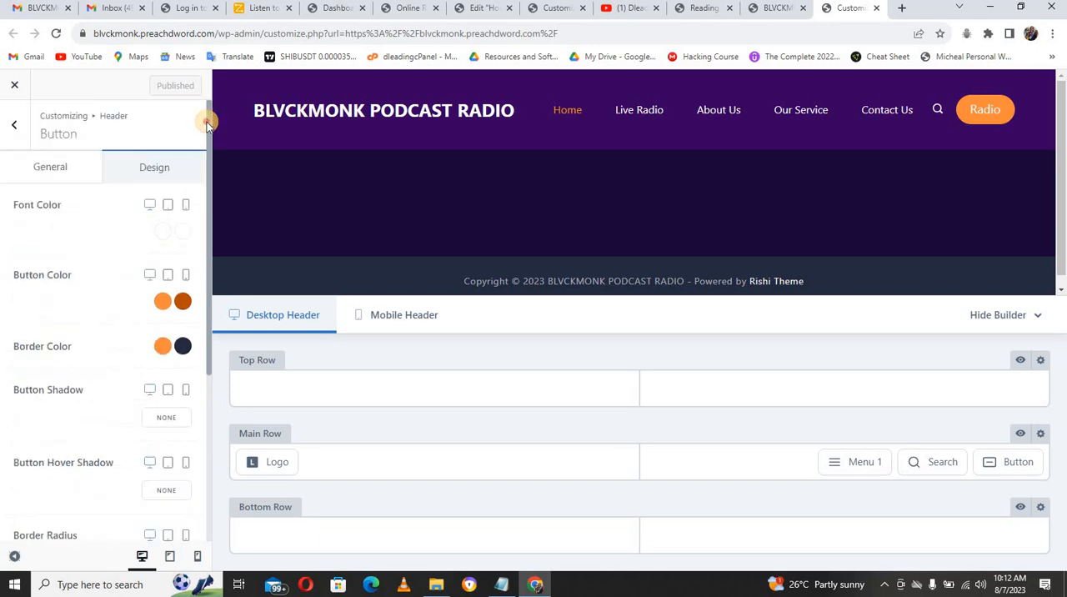
Step: Set the footer's bottom row to 2 columns per row, using the layout with a one-third first column and a two-thirds second column
{"action": "left_click", "coordinate": [15, 129]}
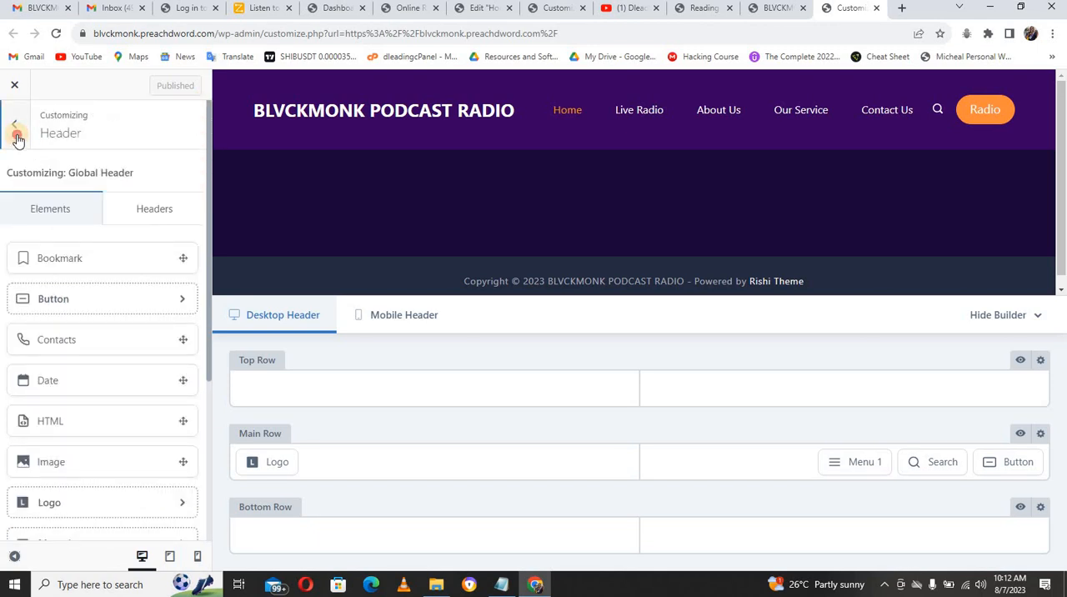
{"action": "left_click", "coordinate": [16, 133]}
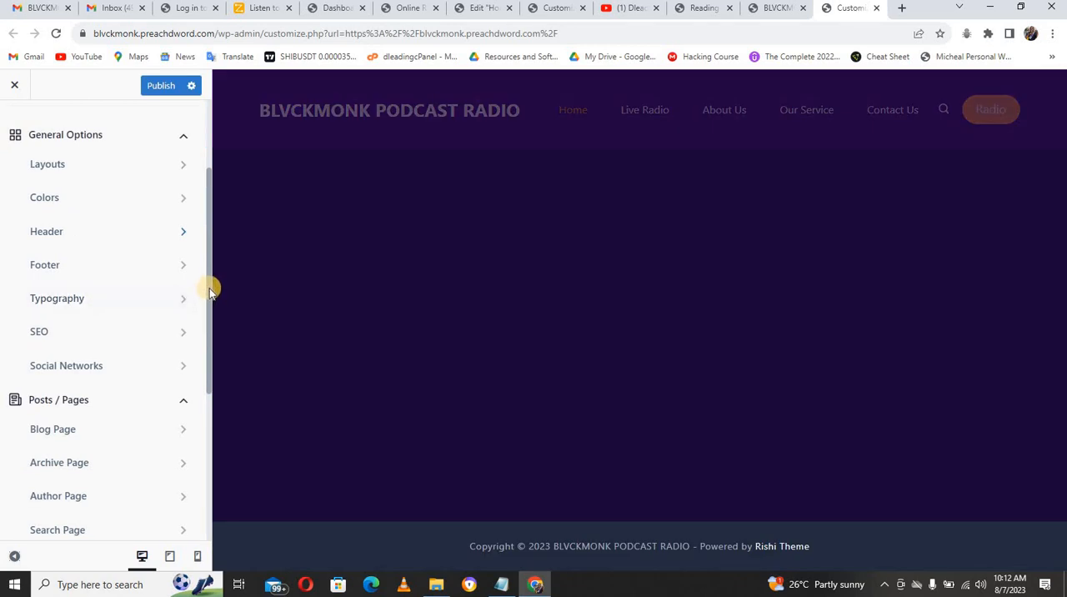
{"action": "left_click_drag", "start_coordinate": [209, 287], "coordinate": [190, 381]}
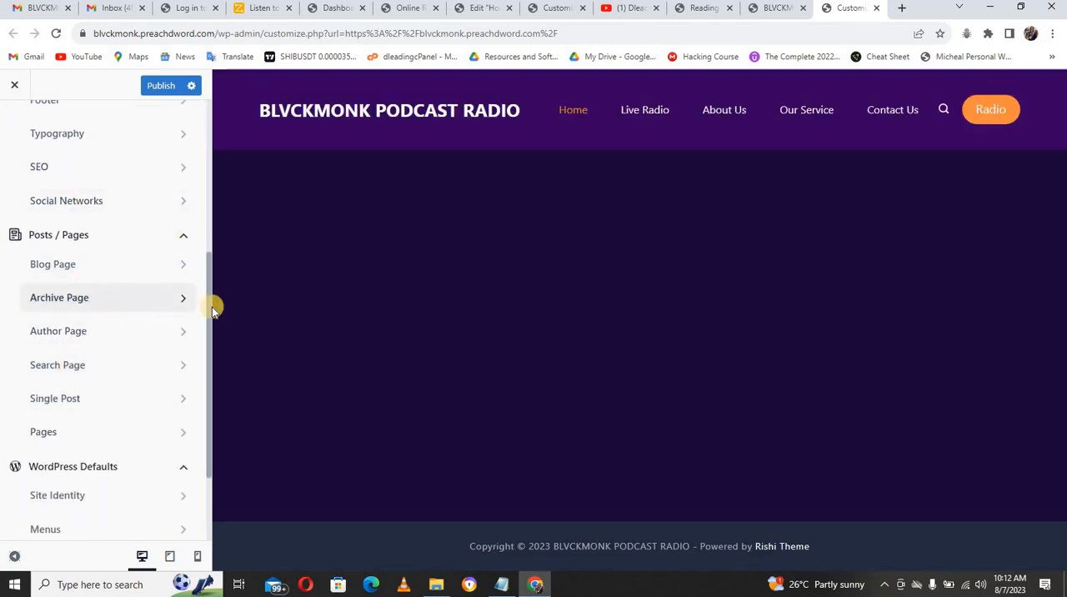
{"action": "left_click_drag", "start_coordinate": [210, 302], "coordinate": [208, 245]}
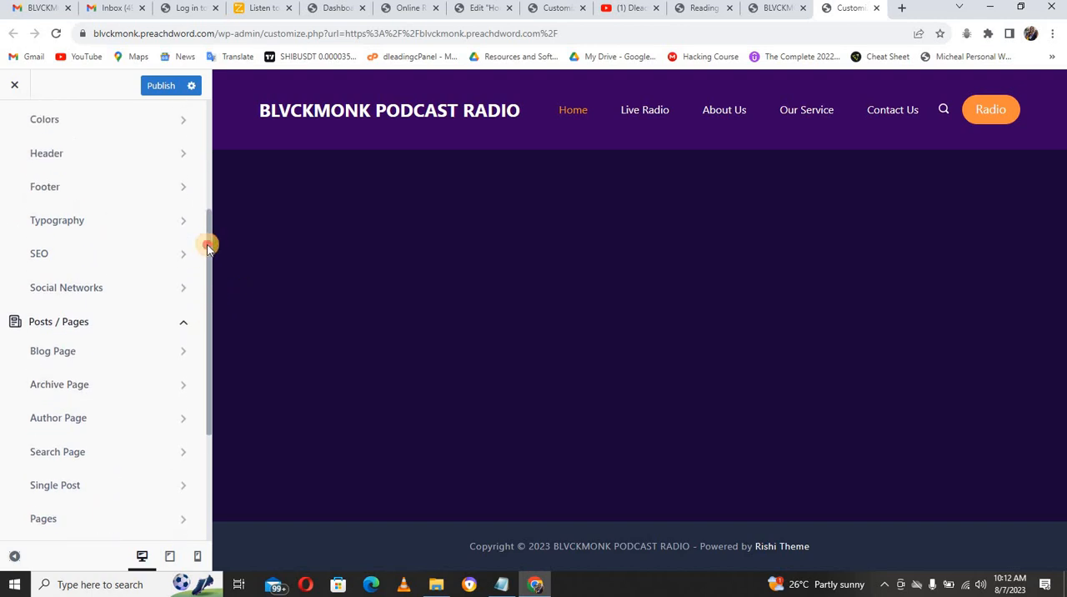
{"action": "left_click", "coordinate": [115, 197]}
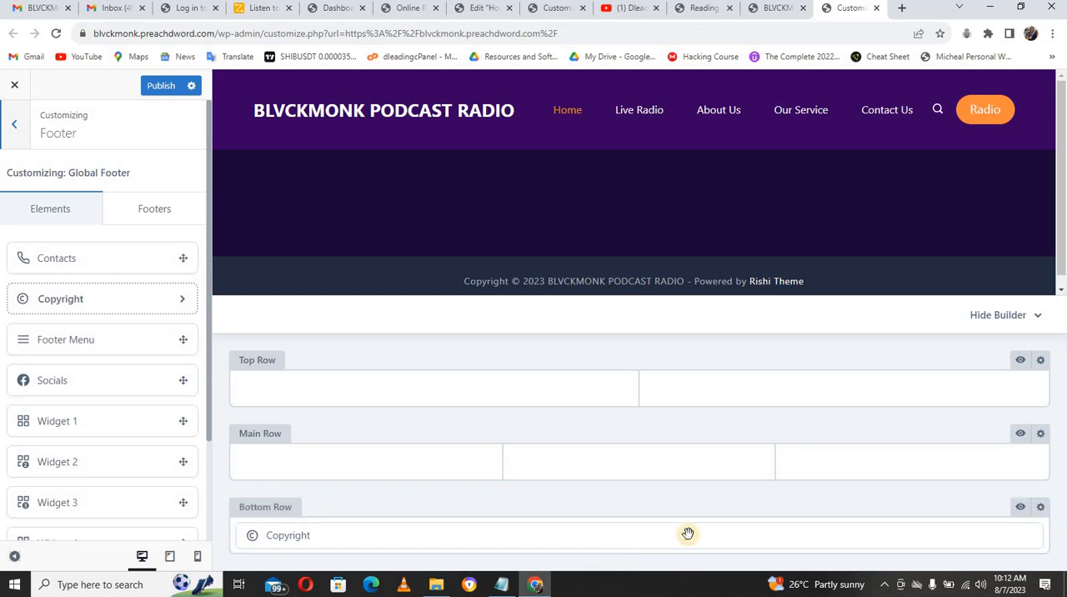
{"action": "left_click", "coordinate": [1040, 508]}
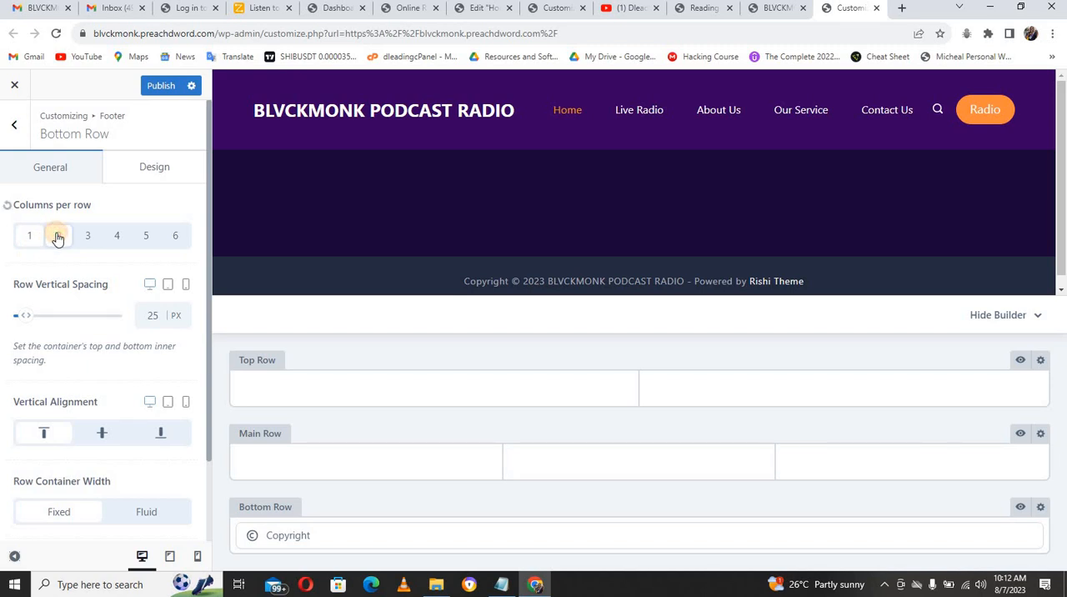
{"action": "left_click", "coordinate": [53, 412]}
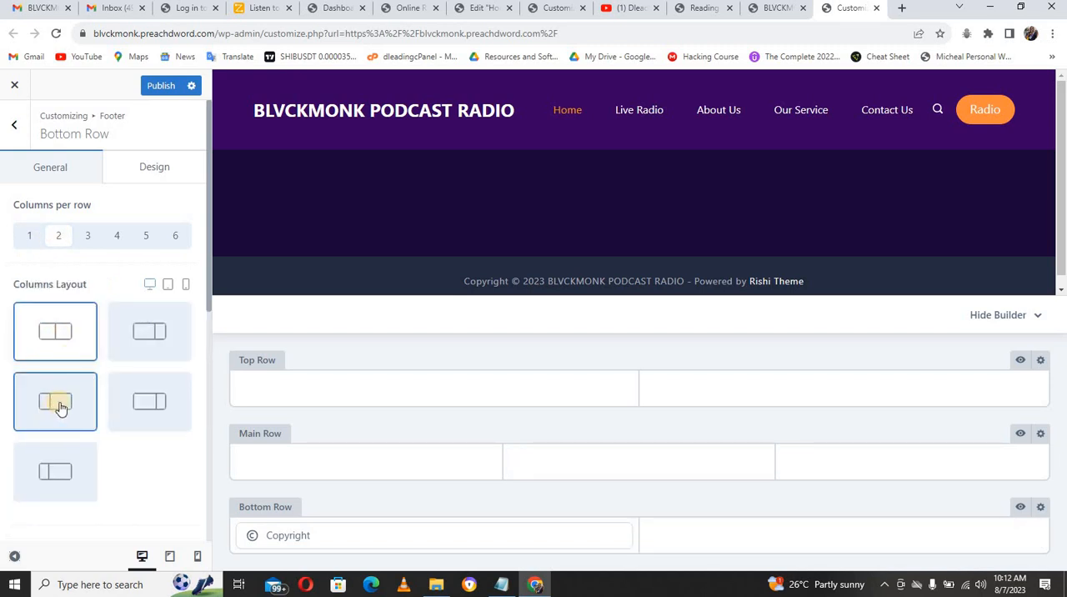
{"action": "left_click", "coordinate": [59, 406]}
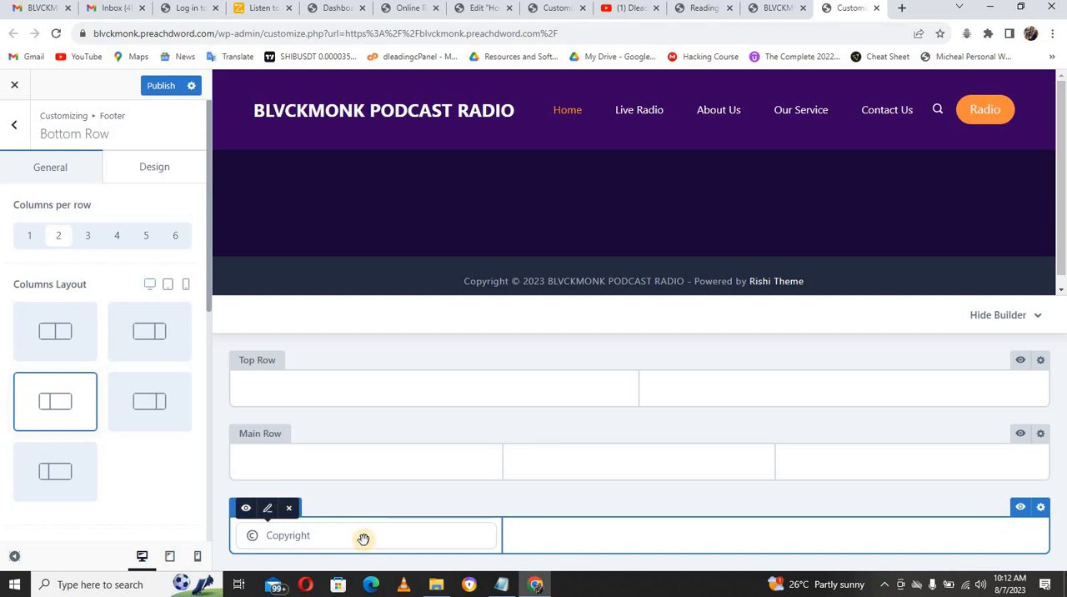
Step: Move Copyright to the second column of the footer's bottom row and add a Footer Menu element in the first
{"action": "left_click_drag", "start_coordinate": [363, 538], "coordinate": [765, 540]}
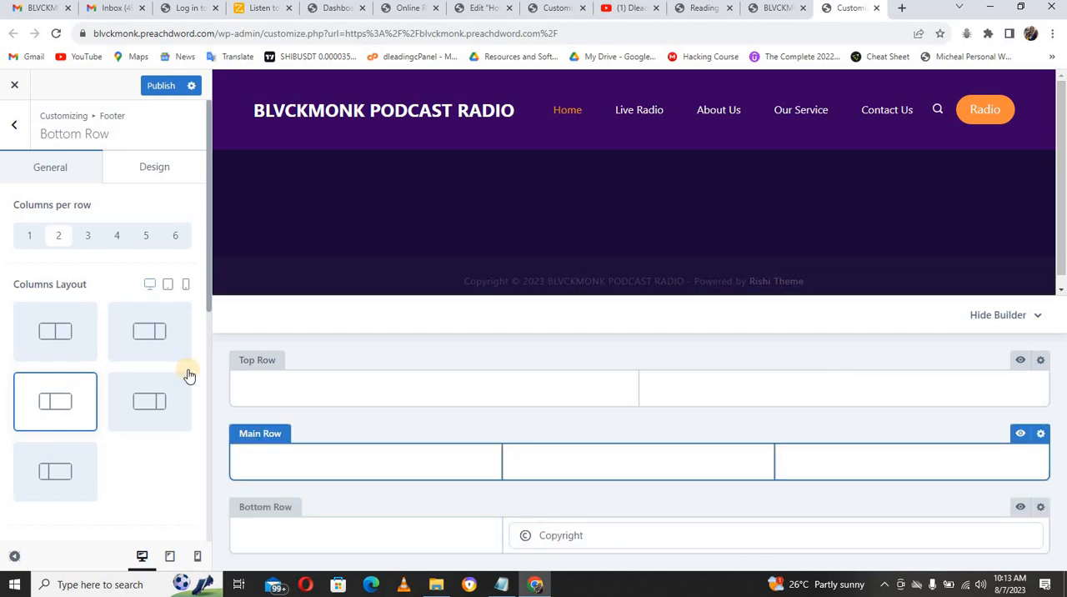
{"action": "left_click", "coordinate": [17, 127]}
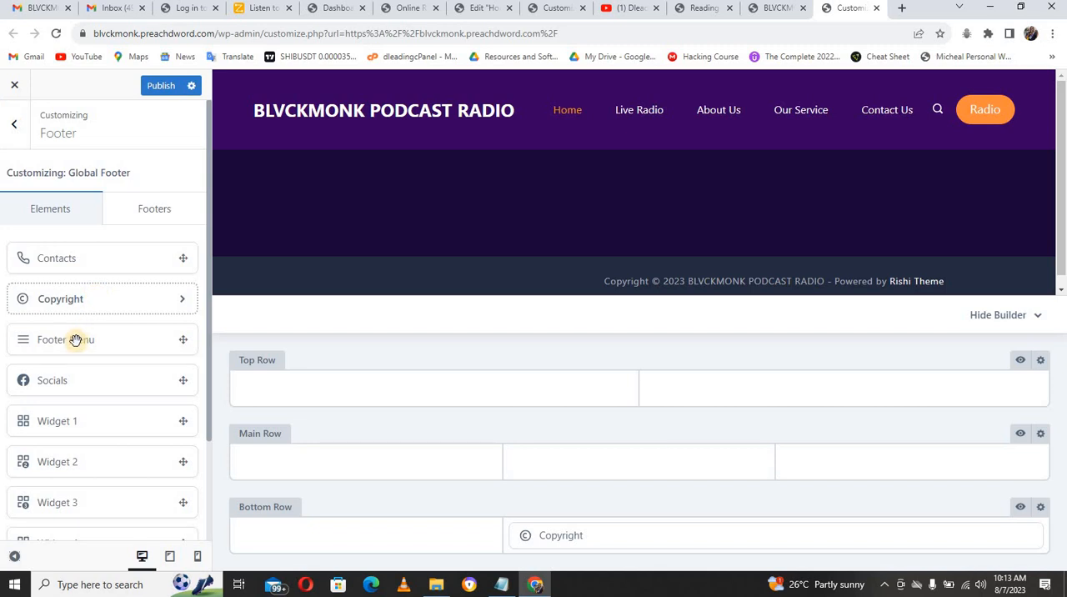
{"action": "left_click_drag", "start_coordinate": [75, 339], "coordinate": [310, 543]}
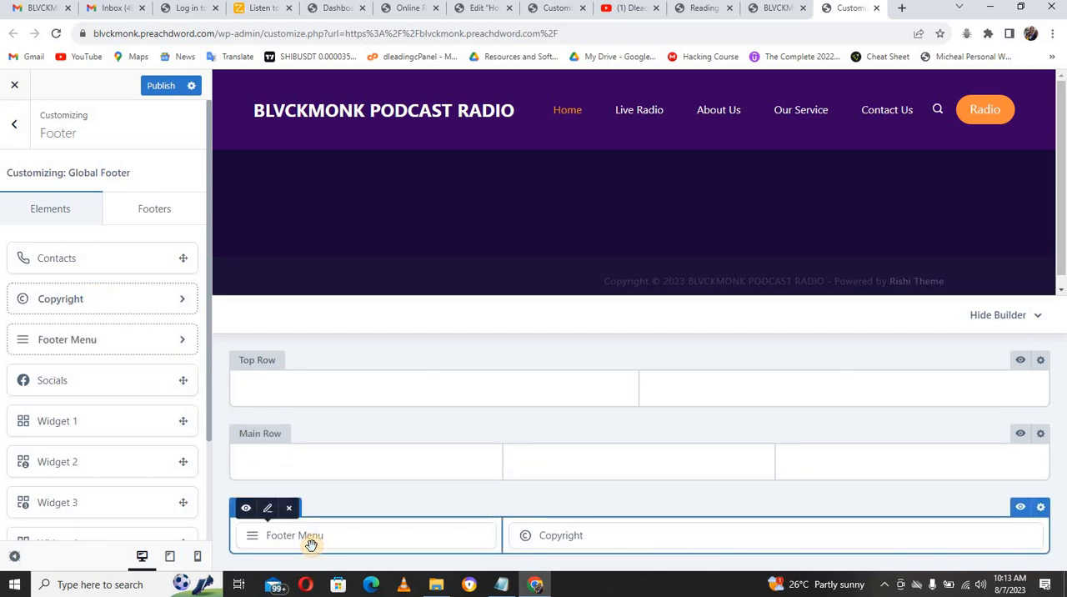
Step: Assign the menu named Footer Menu to the Footer Menu element in the footer's bottom row
{"action": "left_click", "coordinate": [270, 511]}
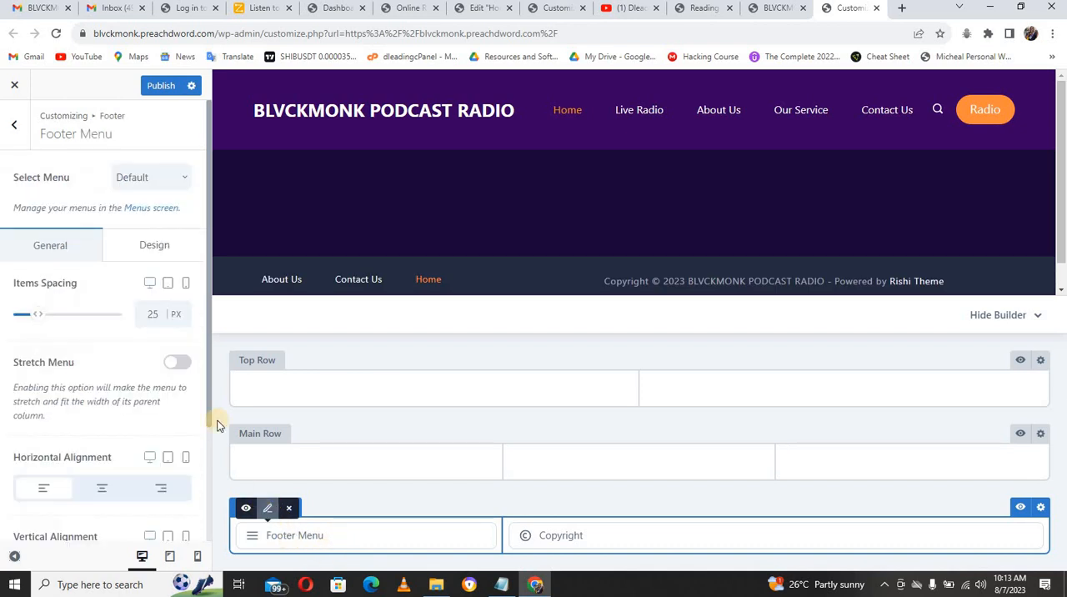
{"action": "left_click", "coordinate": [147, 185]}
{"action": "left_click", "coordinate": [148, 233]}
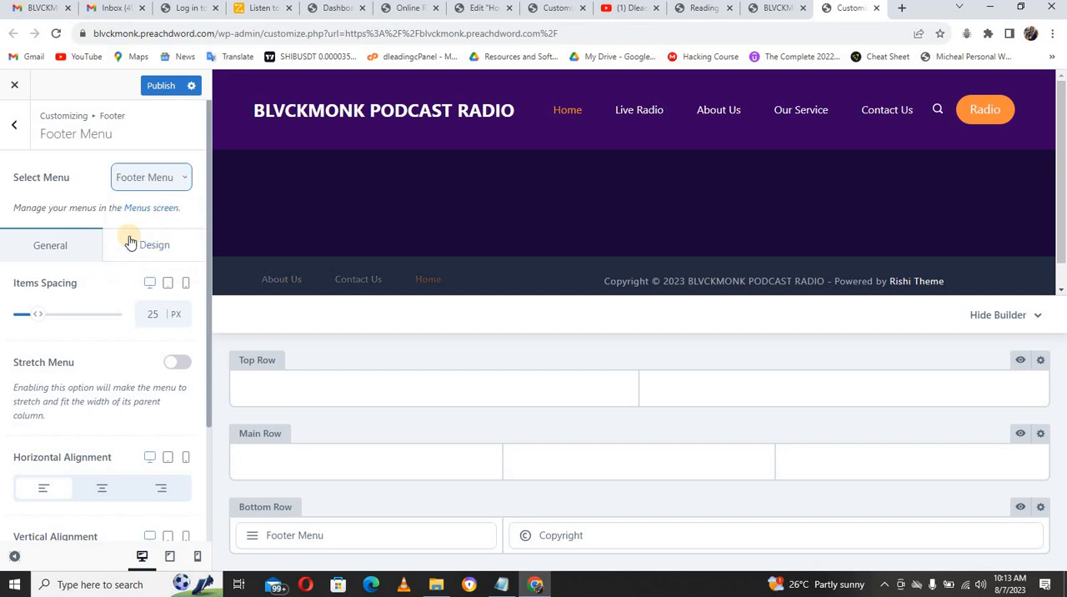
{"action": "left_click", "coordinate": [184, 251]}
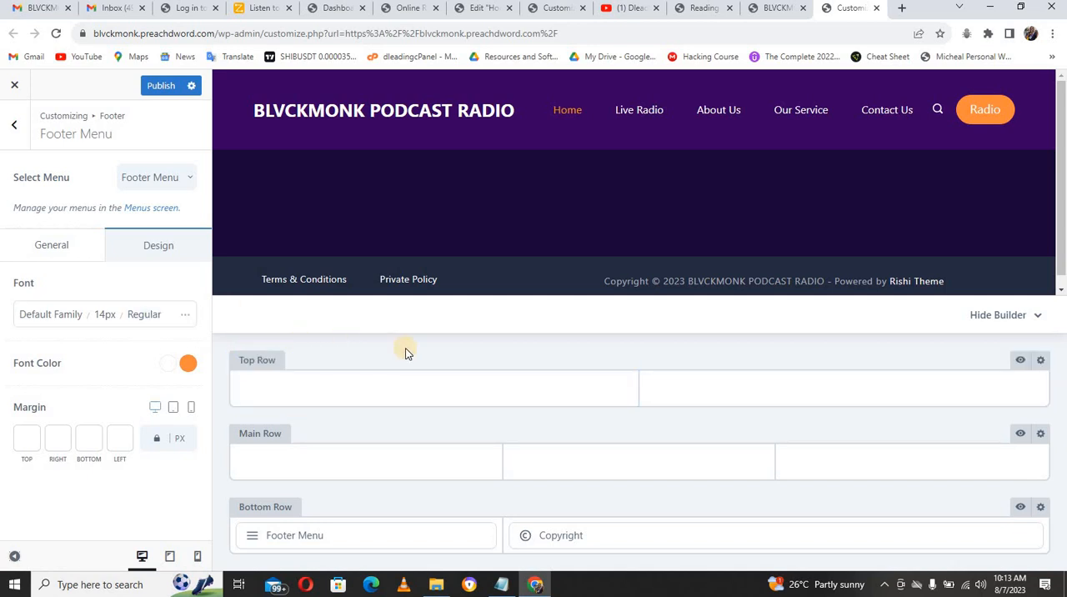
{"action": "double_click", "coordinate": [114, 322]}
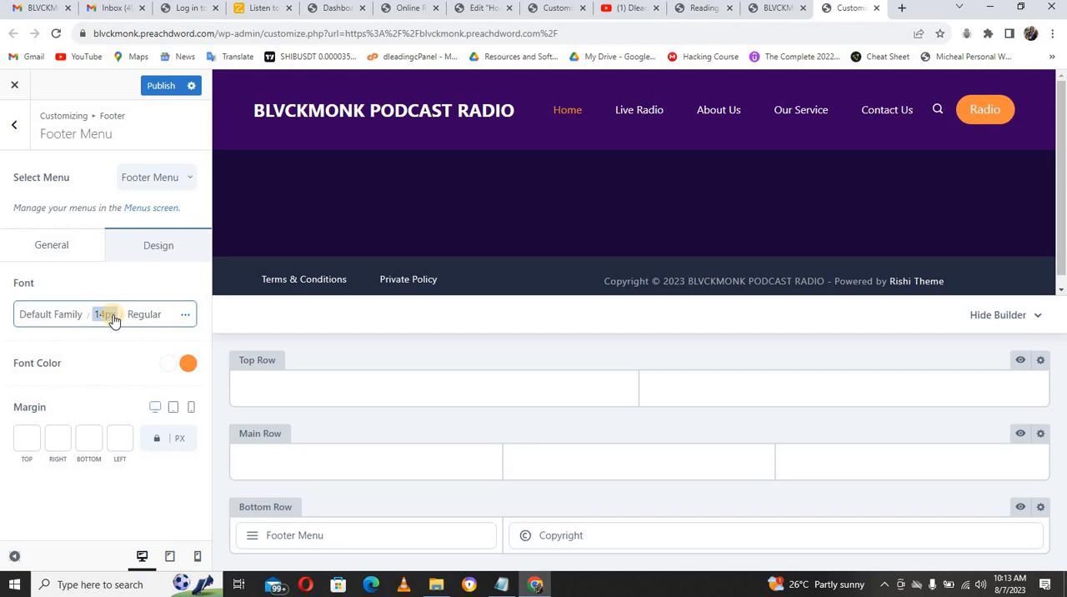
{"action": "left_click", "coordinate": [216, 335]}
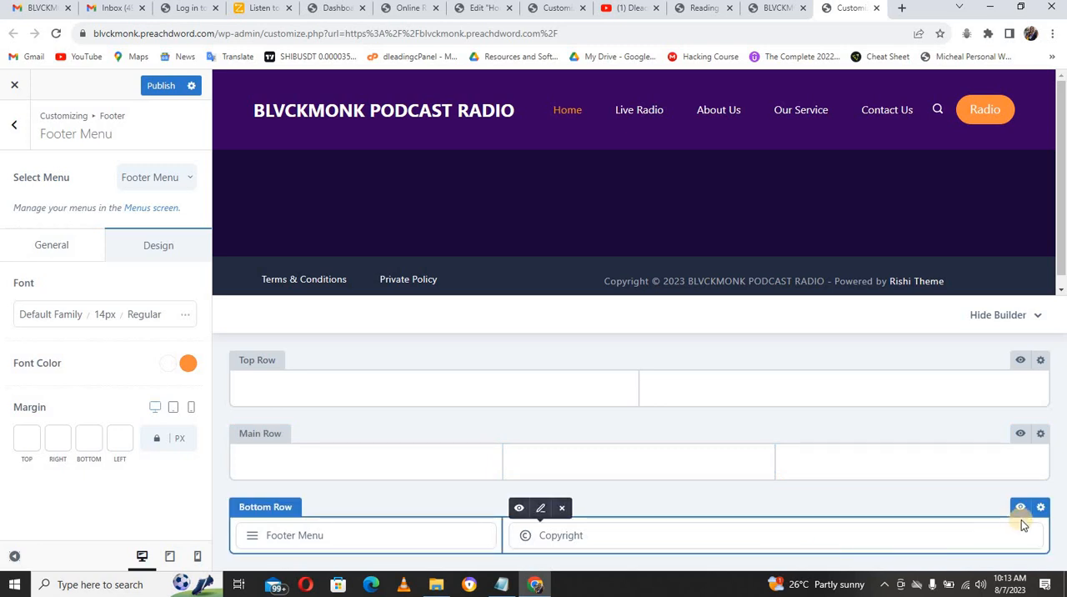
Step: Replace {theme_author} in the footer's copyright text with Dleading Web Design
{"action": "mouse_move", "coordinate": [981, 539]}
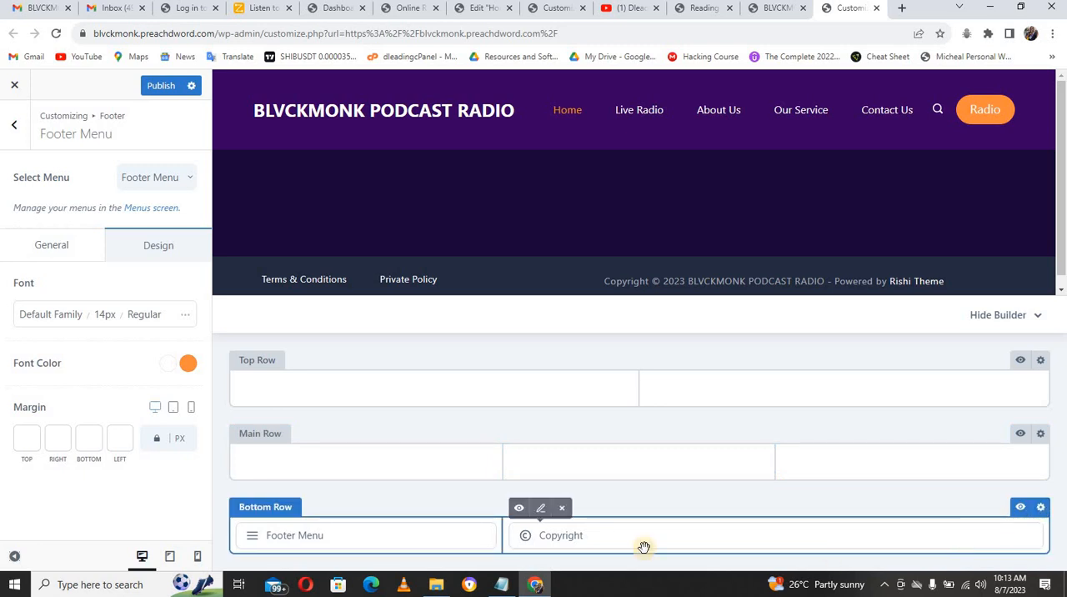
{"action": "left_click", "coordinate": [540, 510]}
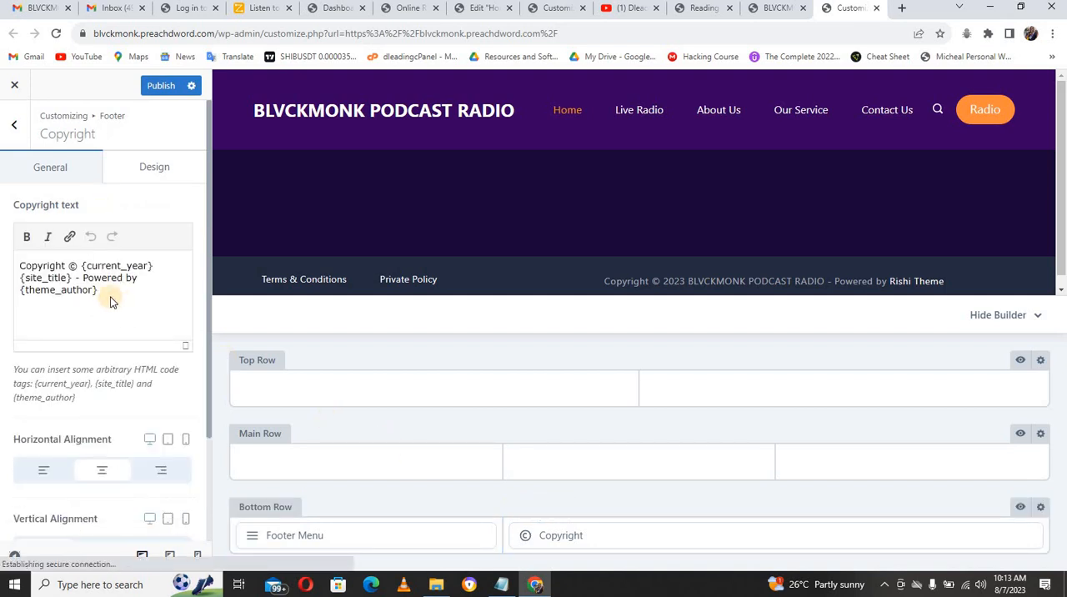
{"action": "left_click_drag", "start_coordinate": [100, 300], "coordinate": [19, 306]}
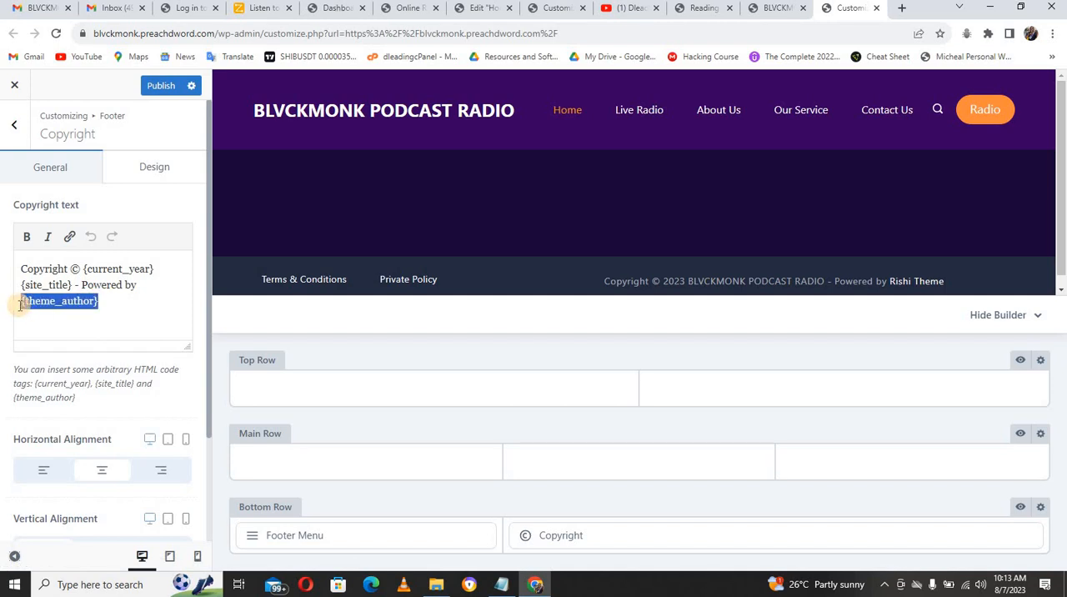
{"action": "type", "text": "ding Web Design"}
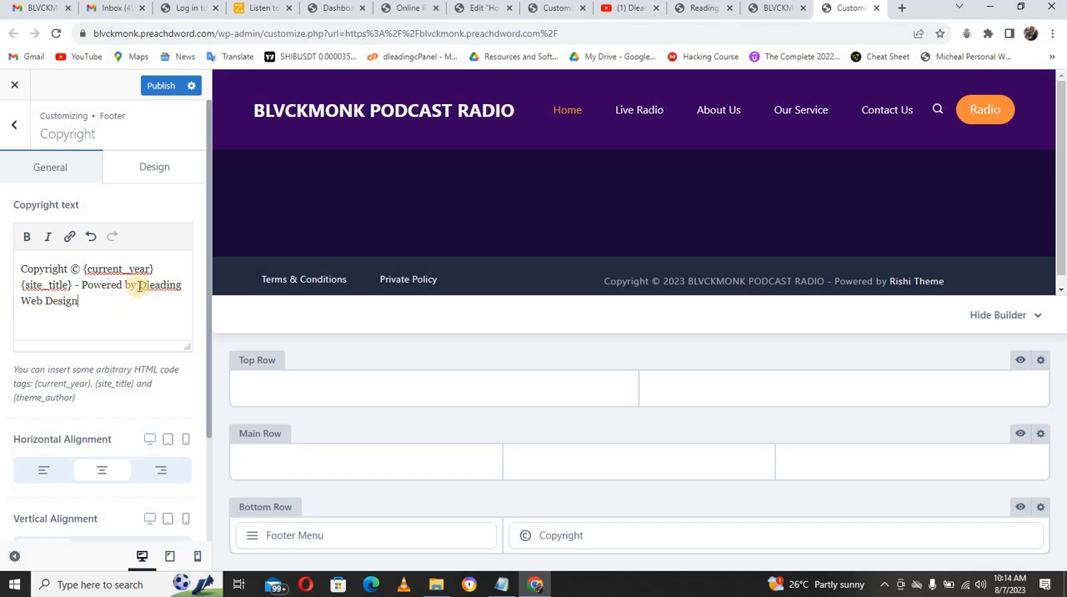
Step: Link the words Dleading Web Design in the footer's copyright text to dleading.com
{"action": "left_click_drag", "start_coordinate": [140, 286], "coordinate": [78, 301]}
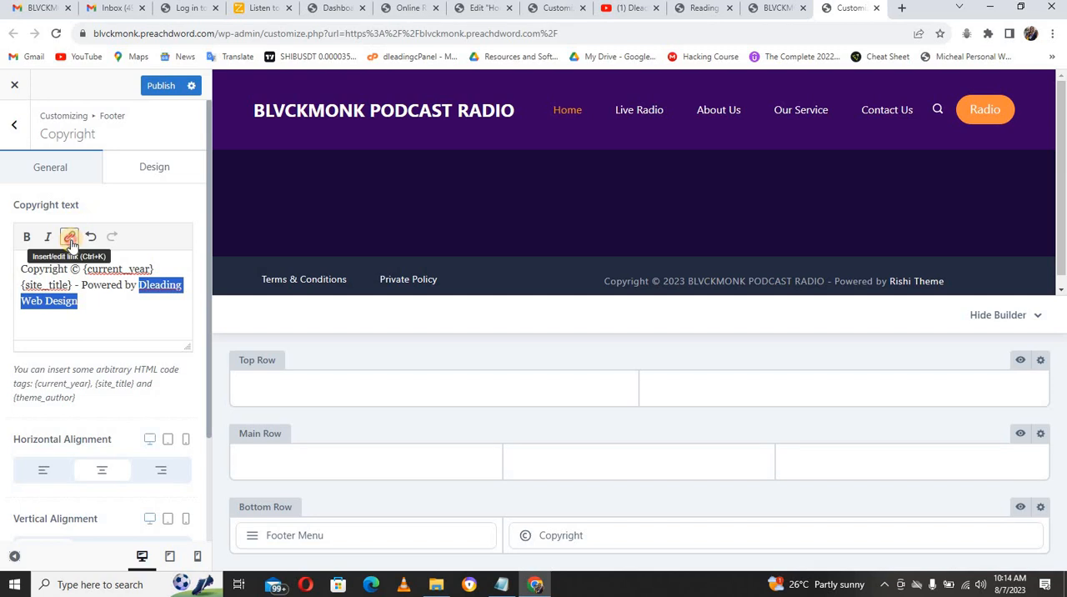
{"action": "left_click", "coordinate": [69, 238]}
{"action": "left_click", "coordinate": [111, 324]}
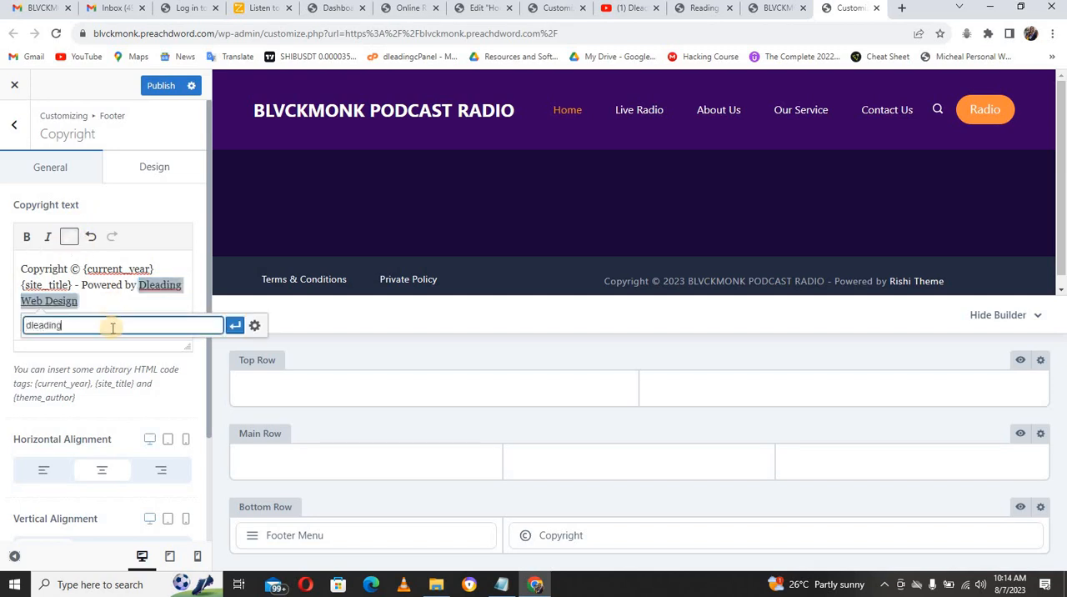
{"action": "left_click", "coordinate": [234, 325]}
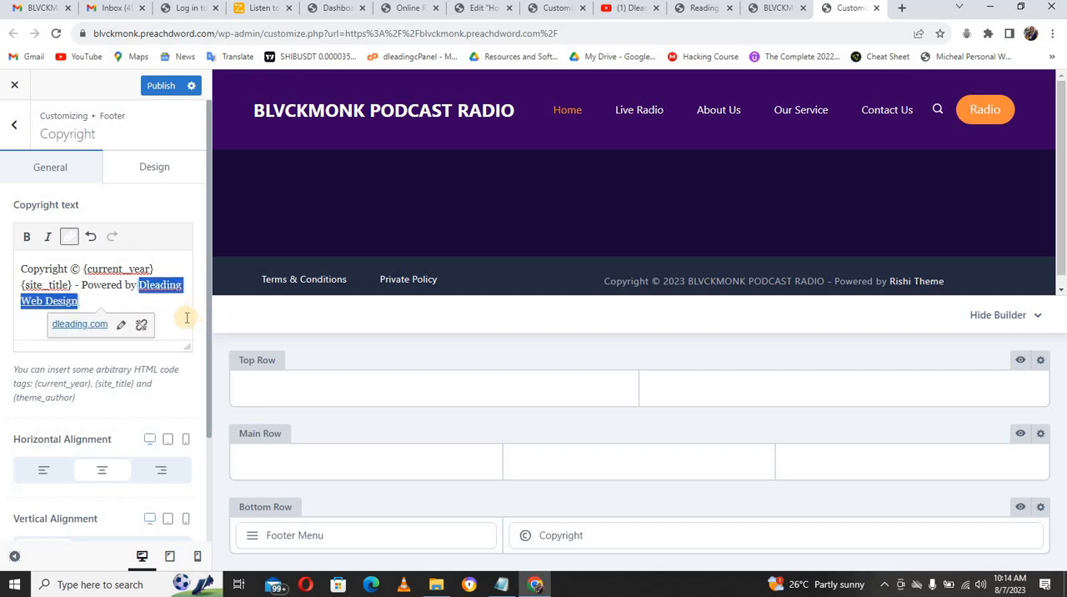
{"action": "left_click", "coordinate": [178, 317]}
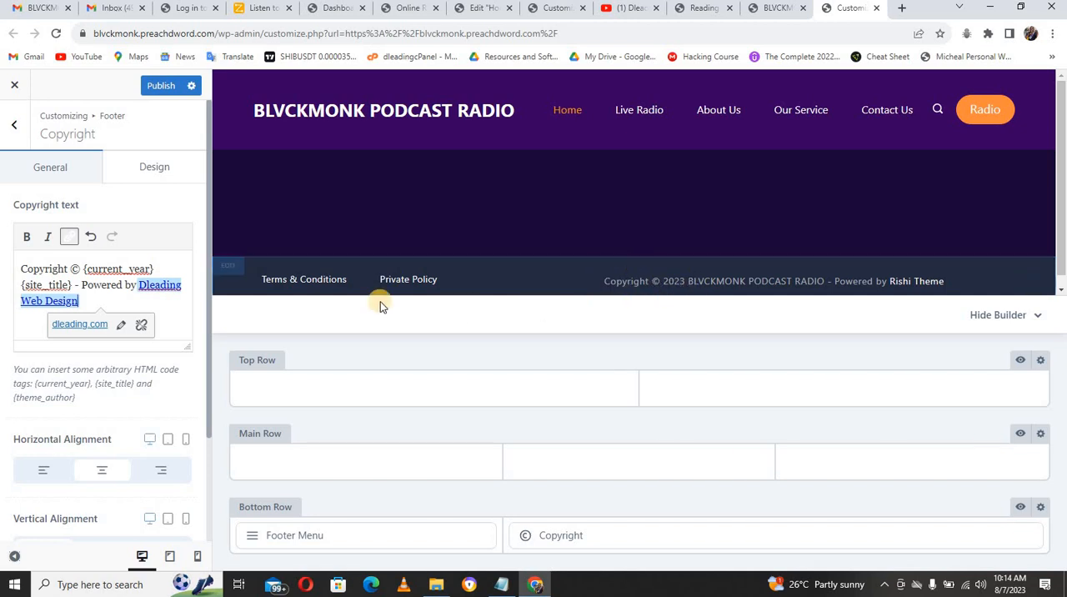
Step: Open the design settings of the footer's bottom row and compare its background with the footer of the Online Radio demo site
{"action": "left_click", "coordinate": [187, 175]}
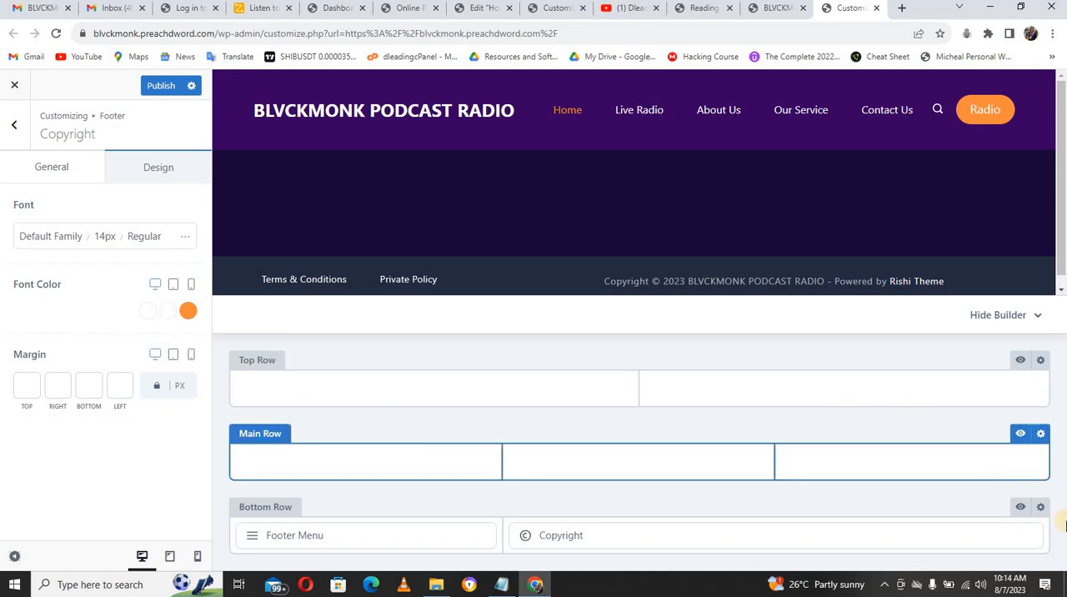
{"action": "left_click", "coordinate": [1040, 506]}
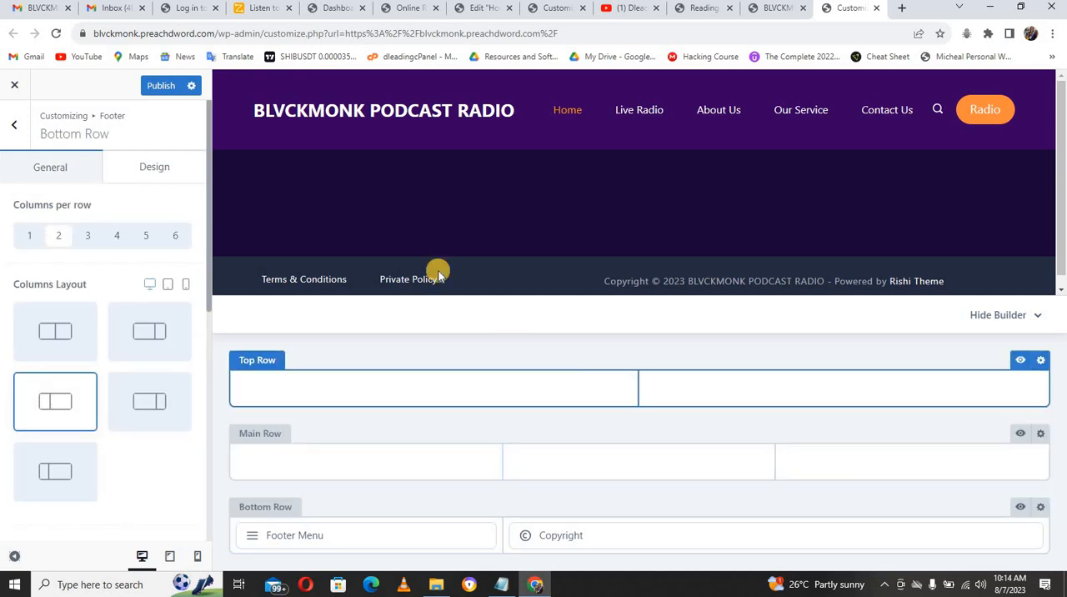
{"action": "left_click", "coordinate": [151, 172]}
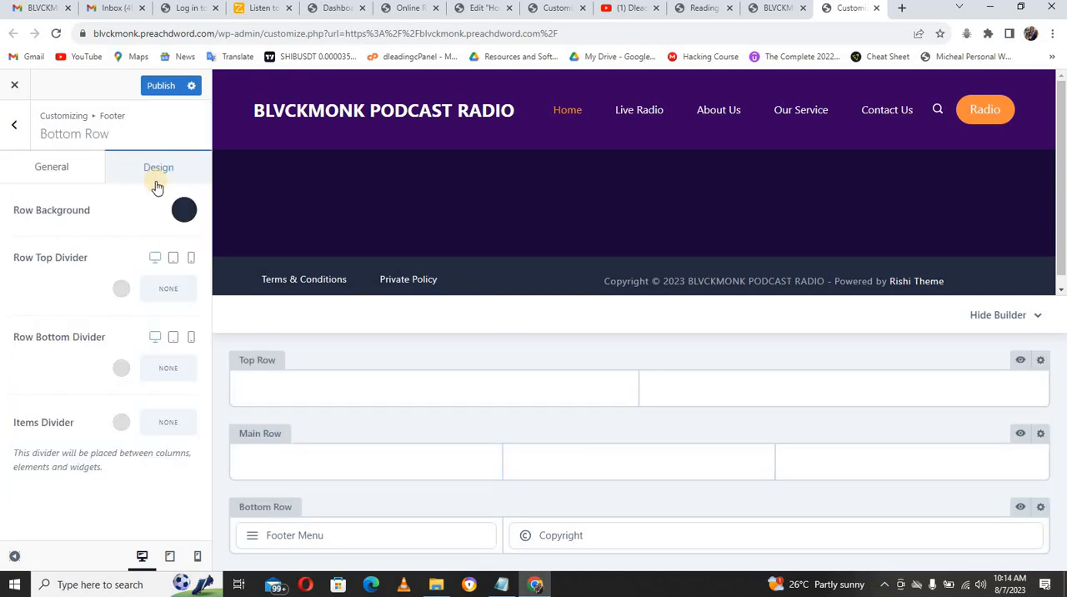
{"action": "left_click", "coordinate": [183, 211]}
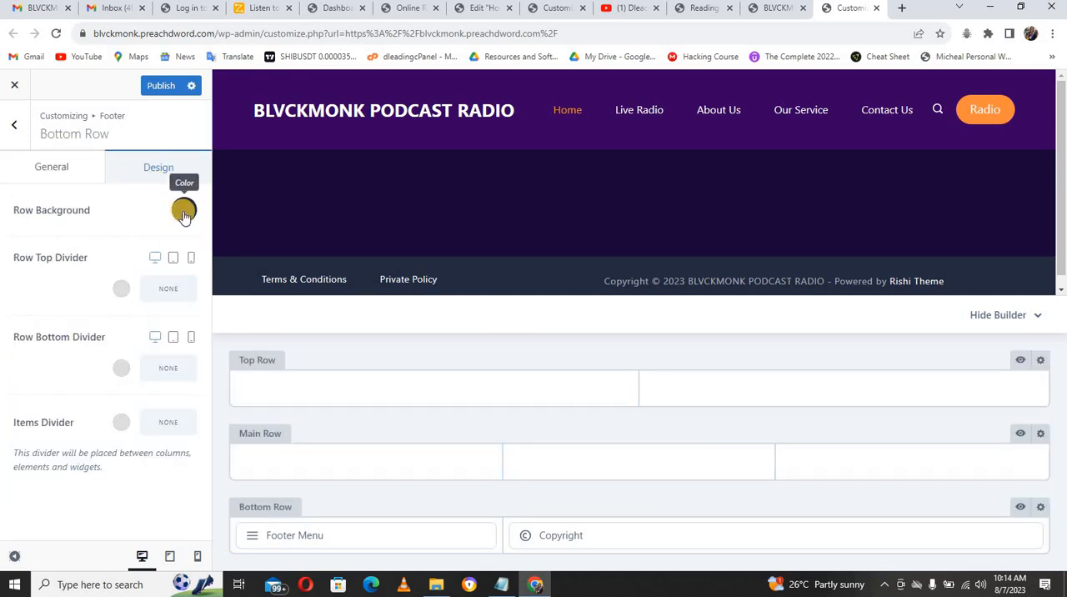
{"action": "left_click", "coordinate": [547, 10]}
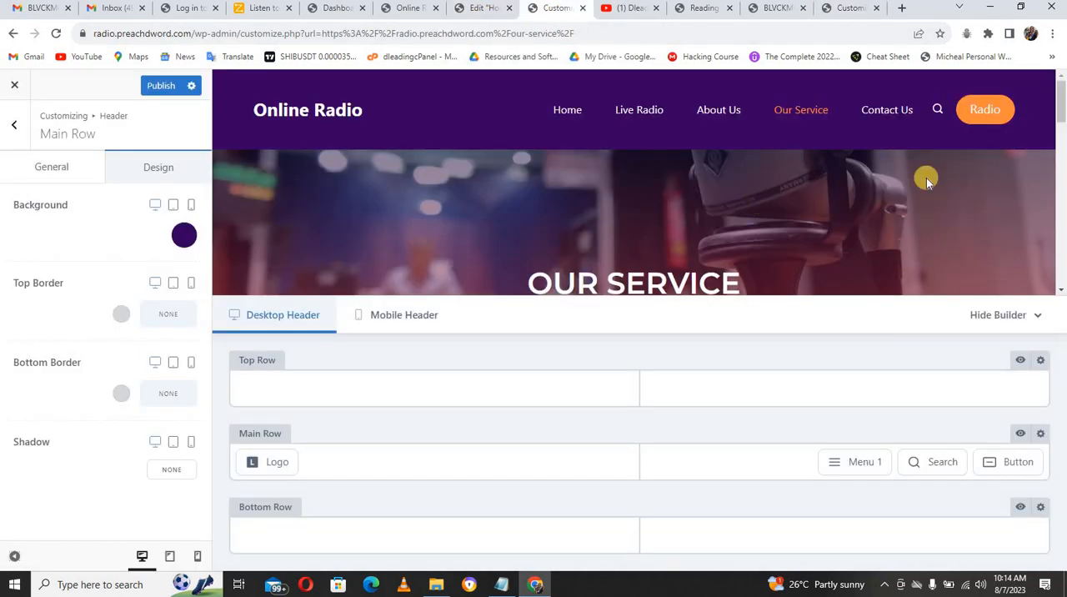
{"action": "left_click_drag", "start_coordinate": [1061, 109], "coordinate": [1060, 285]}
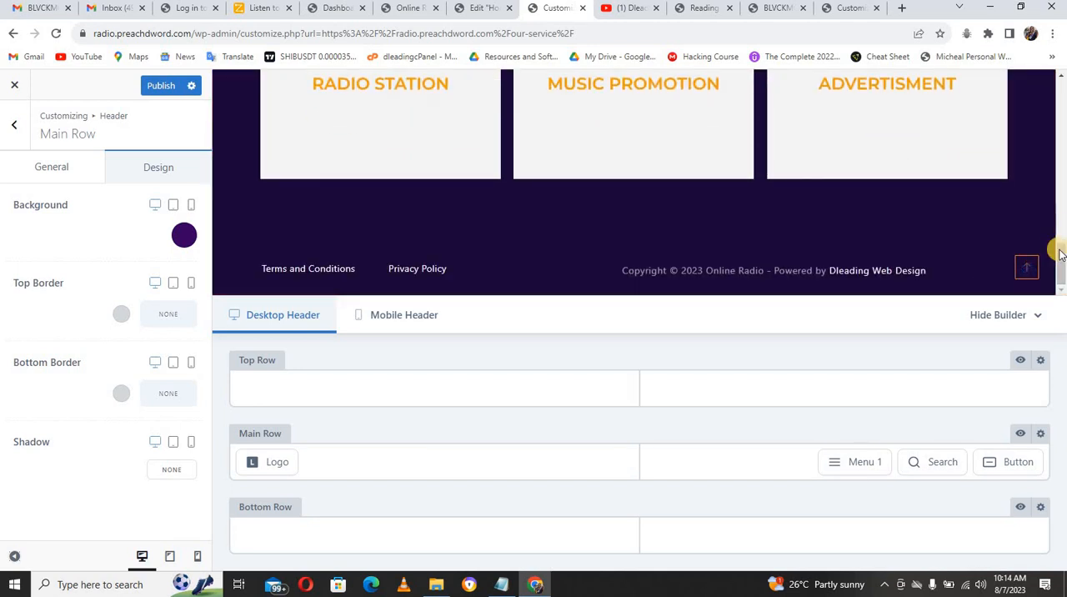
{"action": "left_click_drag", "start_coordinate": [1059, 259], "coordinate": [1058, 82]}
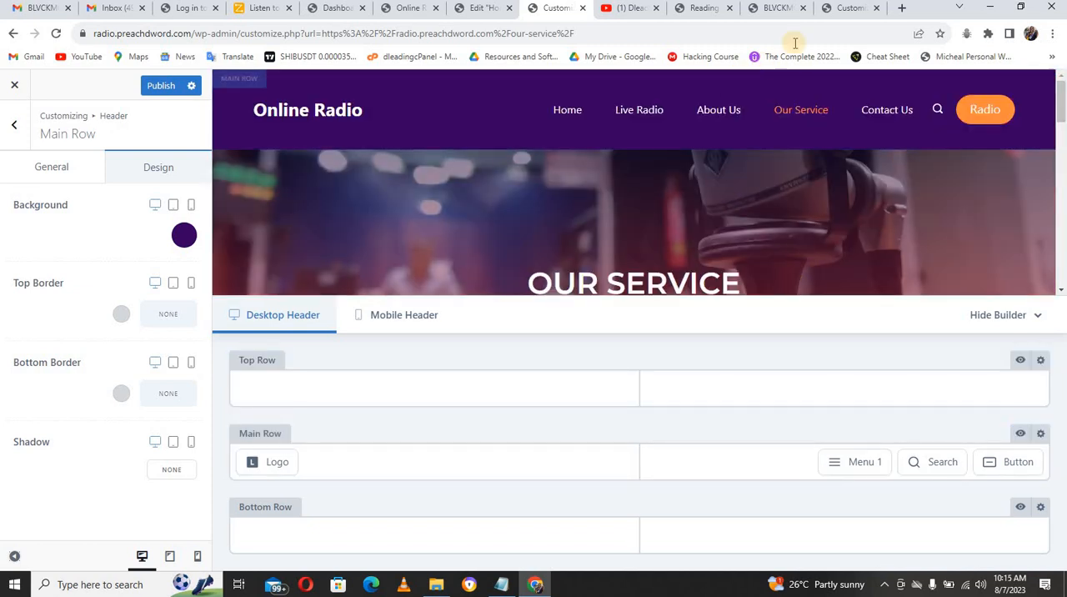
{"action": "left_click", "coordinate": [839, 12]}
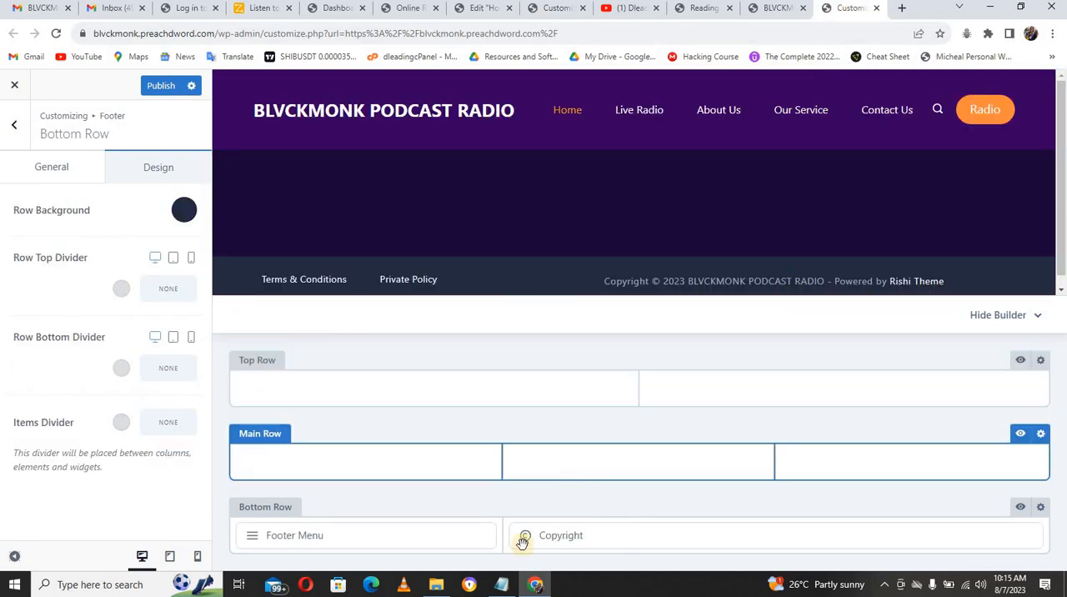
Step: Set the footer bottom row's background to the header color #370061 copied from the Notepad color list, and publish the change
{"action": "left_click", "coordinate": [501, 584]}
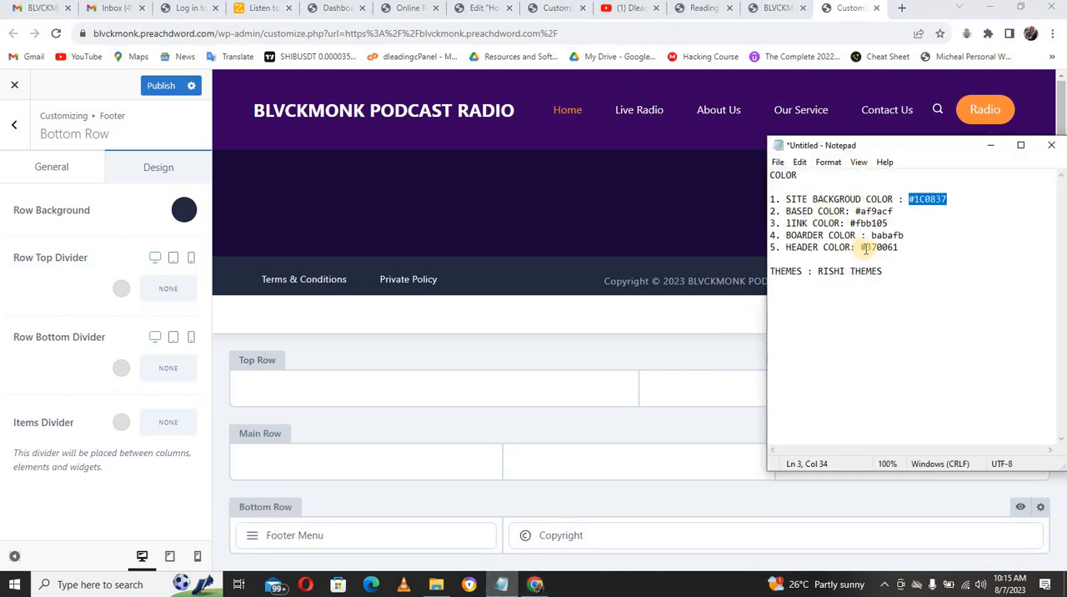
{"action": "left_click_drag", "start_coordinate": [863, 247], "coordinate": [904, 249]}
{"action": "key", "text": "ctrl+c"}
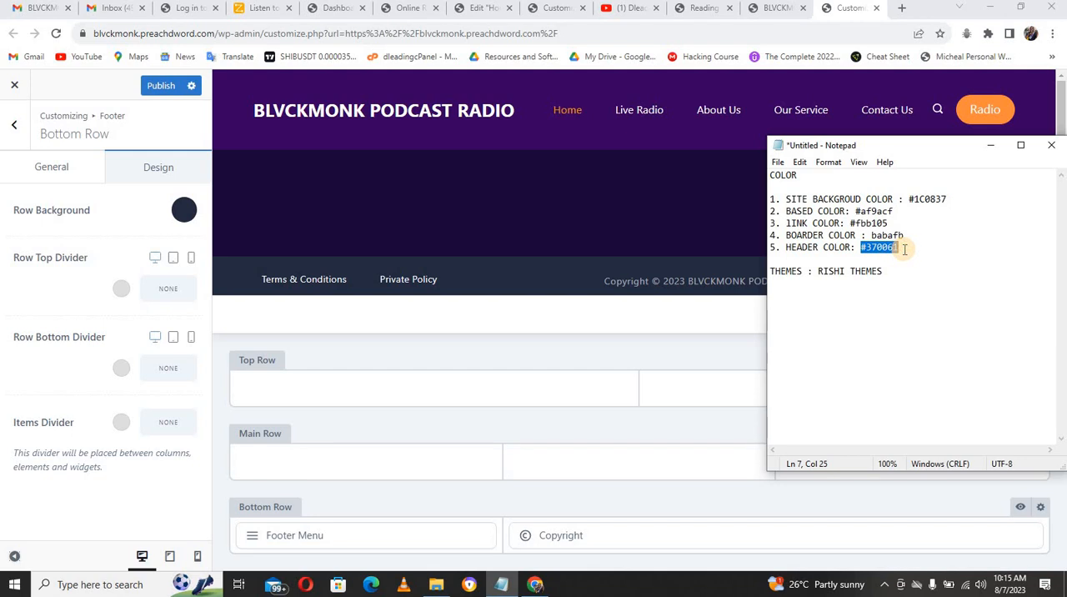
{"action": "left_click", "coordinate": [181, 212]}
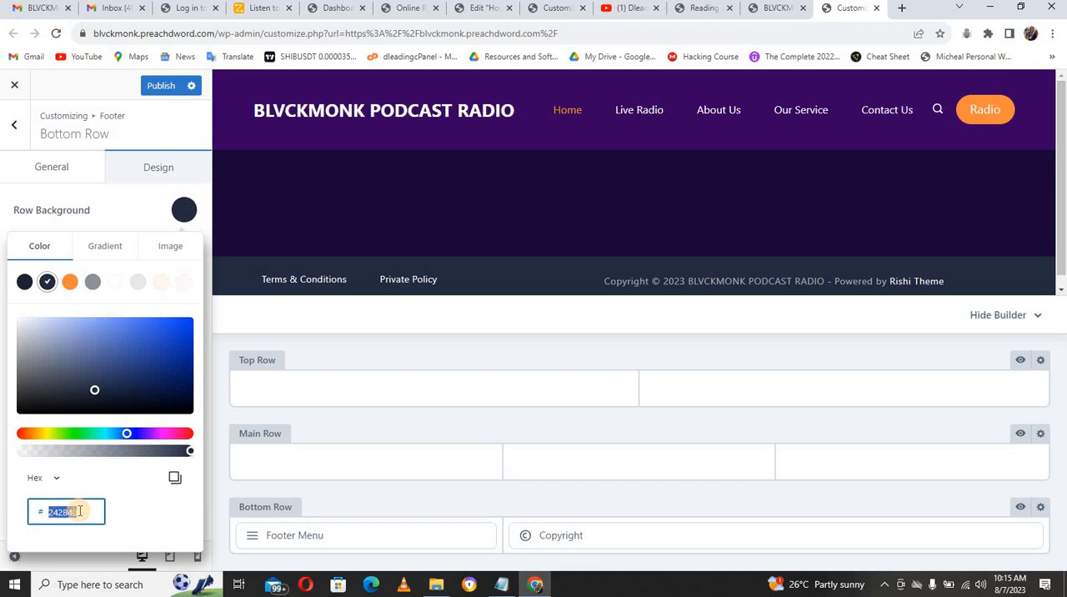
{"action": "key", "text": "ctrl+v"}
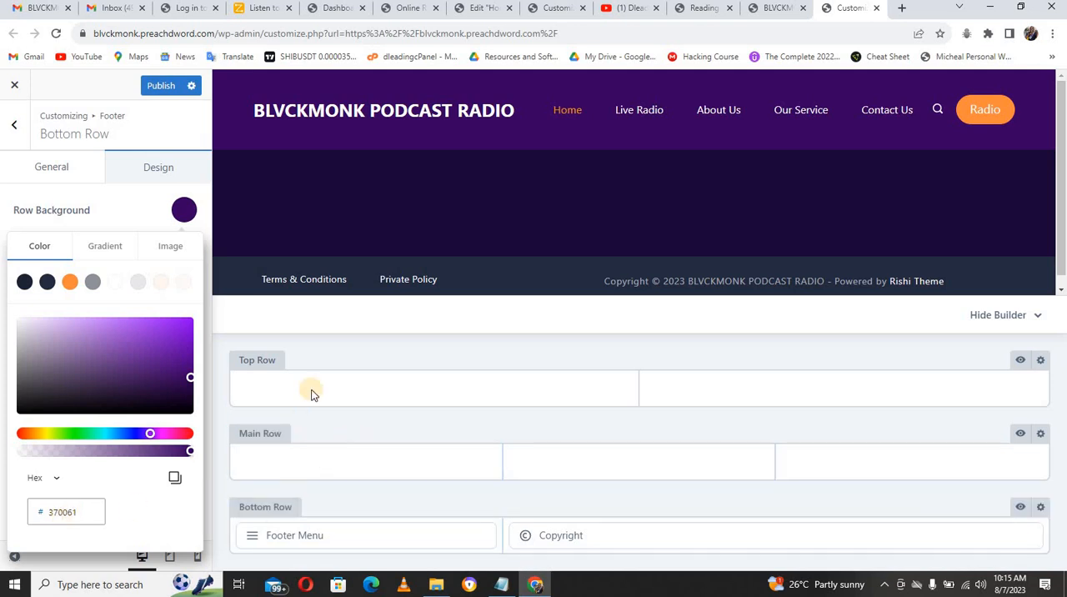
{"action": "left_click", "coordinate": [498, 586]}
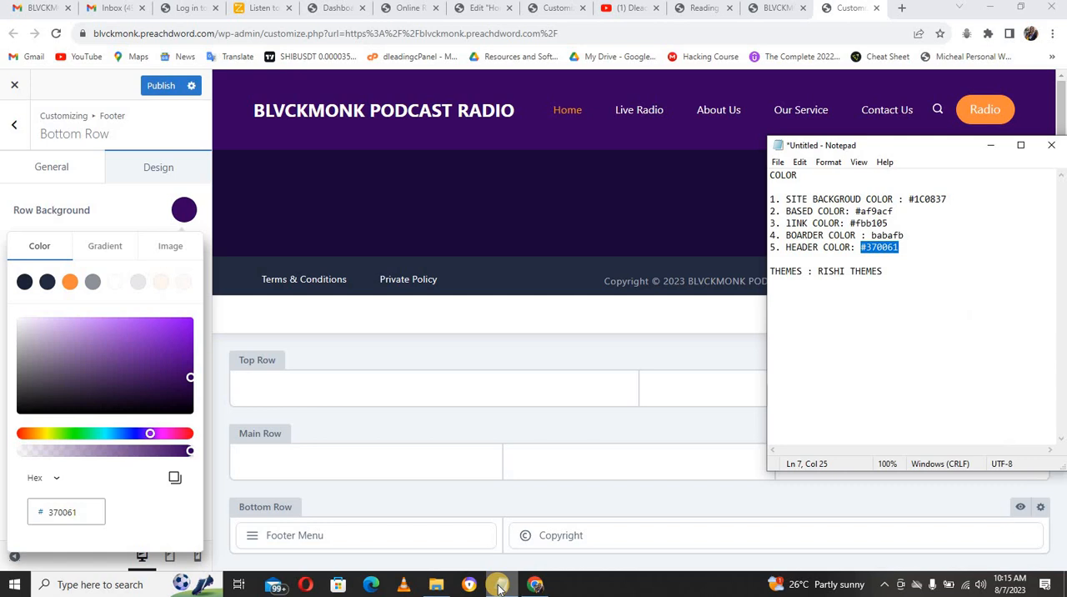
{"action": "left_click", "coordinate": [155, 86]}
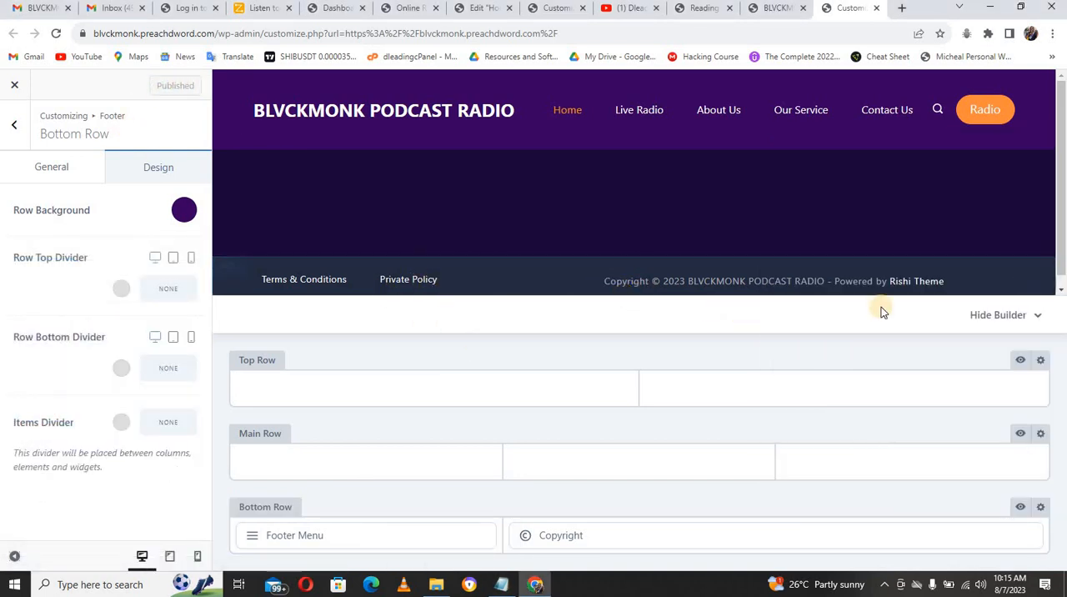
{"action": "left_click_drag", "start_coordinate": [1062, 268], "coordinate": [1063, 308]}
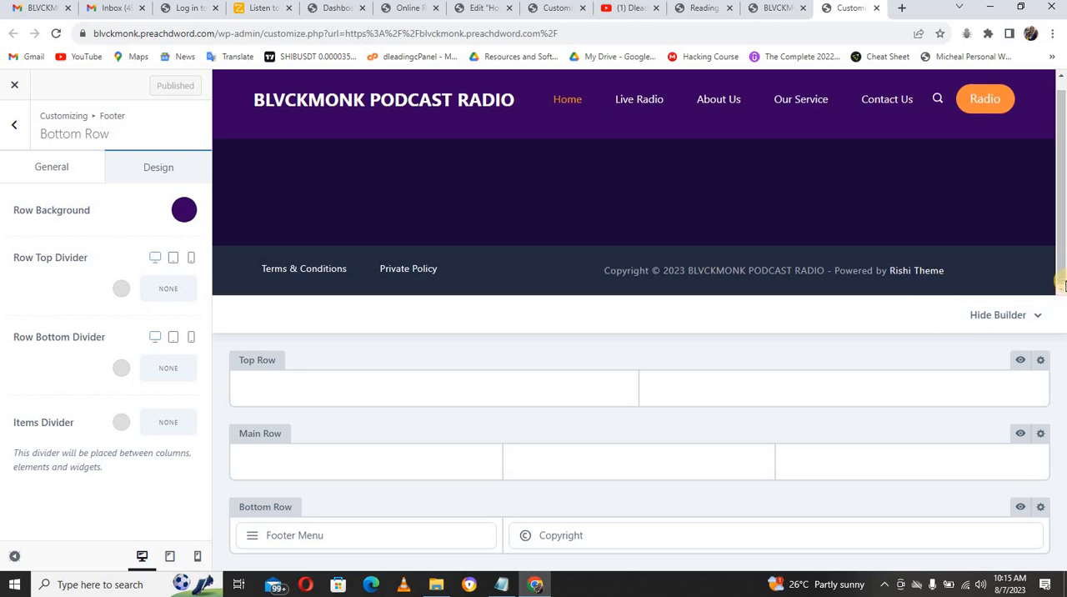
{"action": "left_click_drag", "start_coordinate": [1063, 278], "coordinate": [1058, 257]}
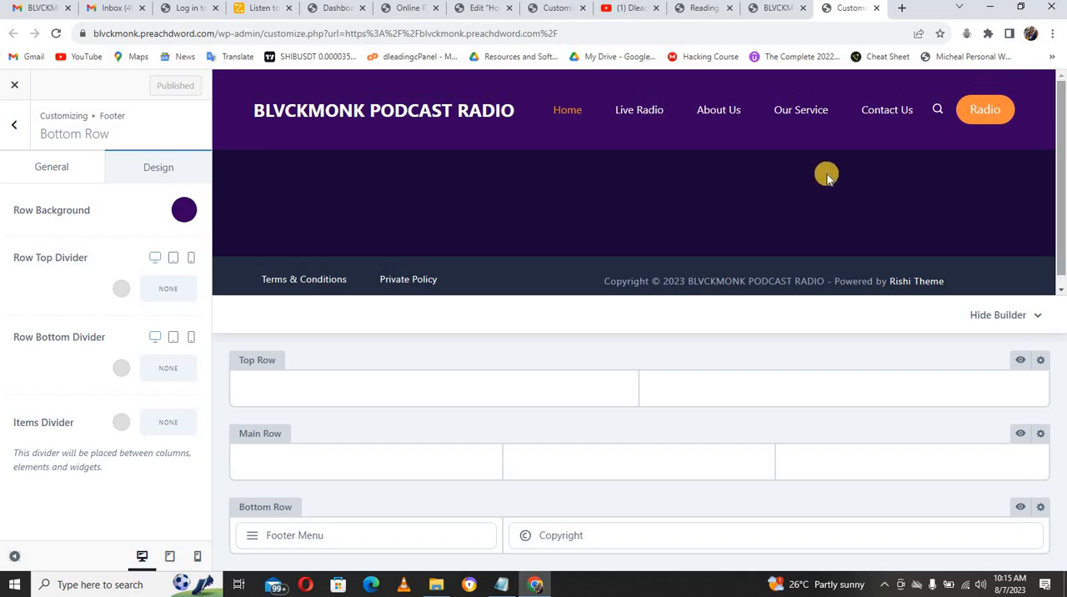
Step: Set the content area background color for Pages to #370061 and publish the change
{"action": "left_click", "coordinate": [12, 127]}
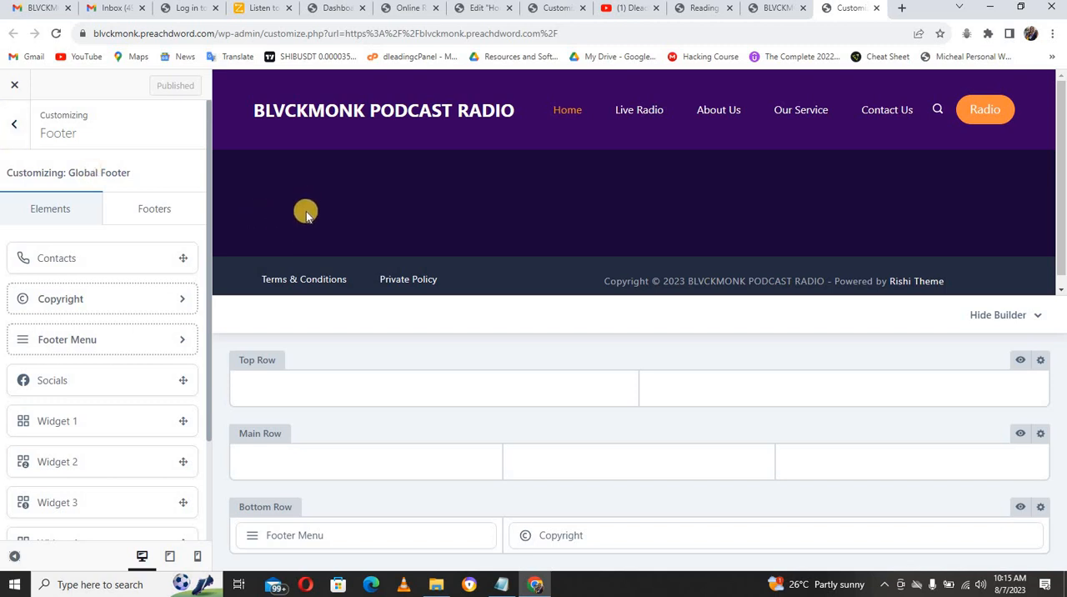
{"action": "left_click", "coordinate": [14, 123]}
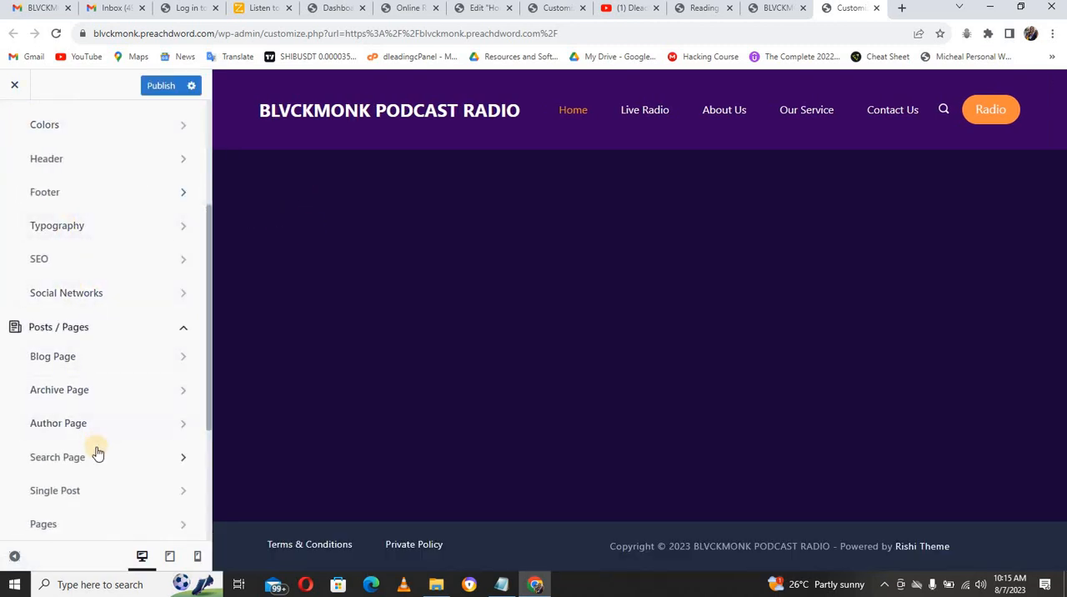
{"action": "left_click", "coordinate": [69, 525]}
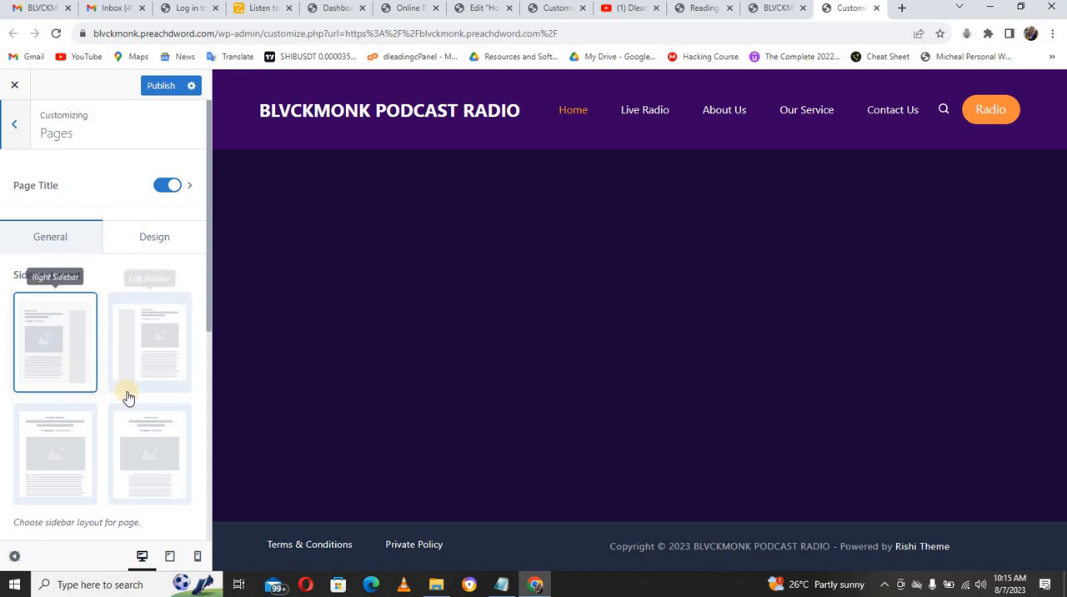
{"action": "left_click", "coordinate": [147, 237]}
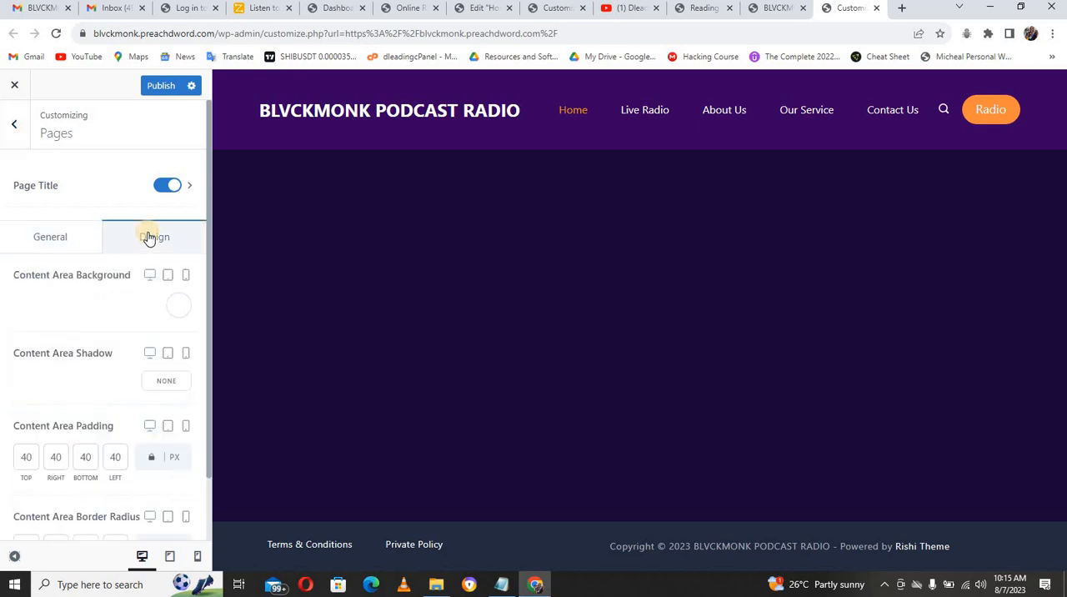
{"action": "left_click", "coordinate": [179, 306]}
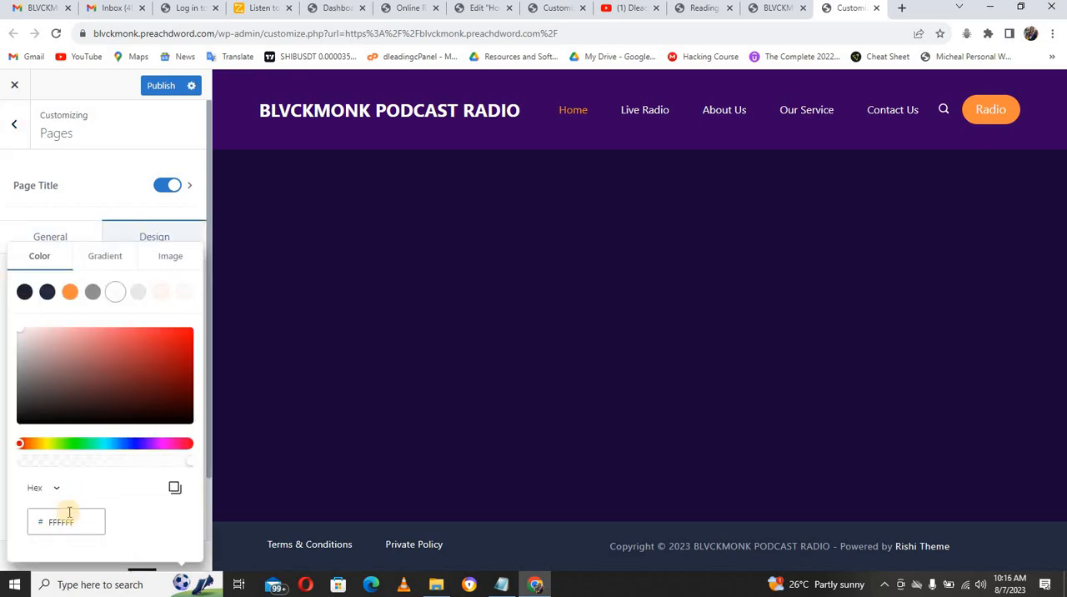
{"action": "double_click", "coordinate": [69, 523]}
{"action": "type", "text": "37006B"}
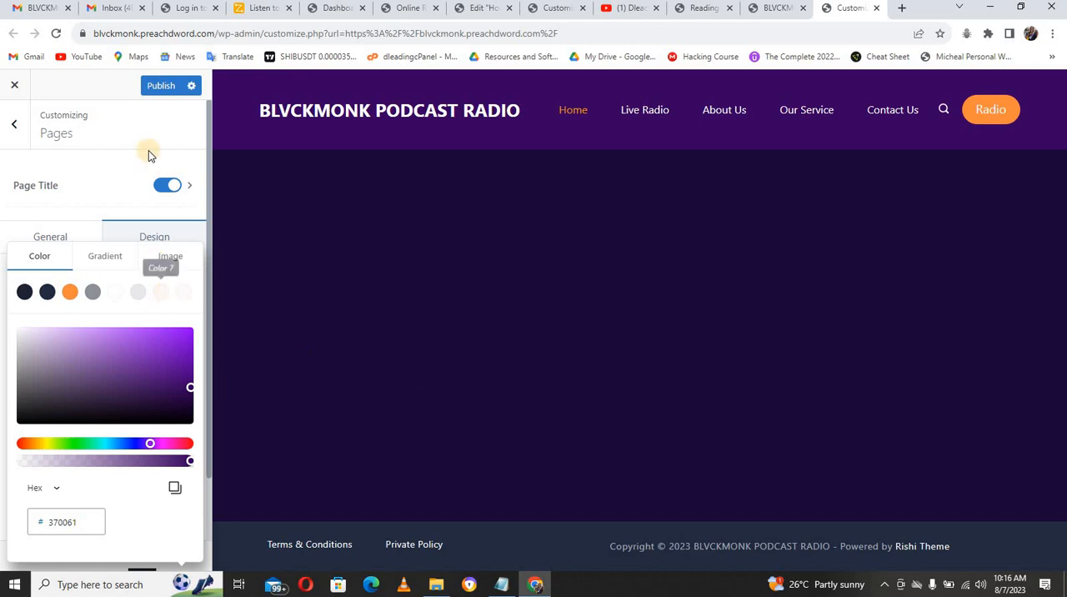
{"action": "left_click", "coordinate": [160, 86]}
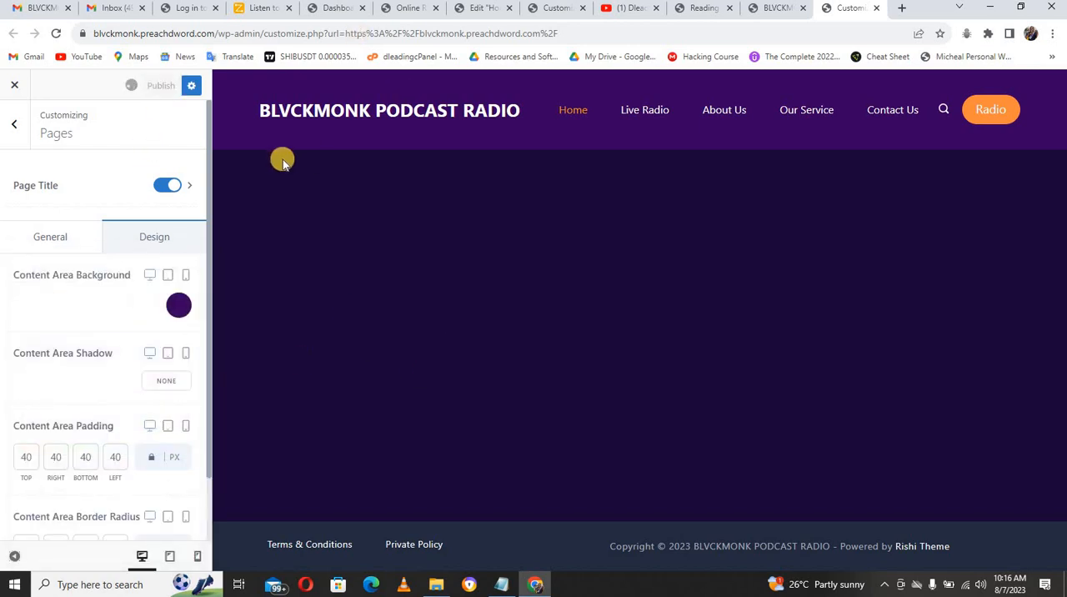
Step: Check the published styling on the live site's Home, About Us and Live Radio pages
{"action": "left_click", "coordinate": [771, 9]}
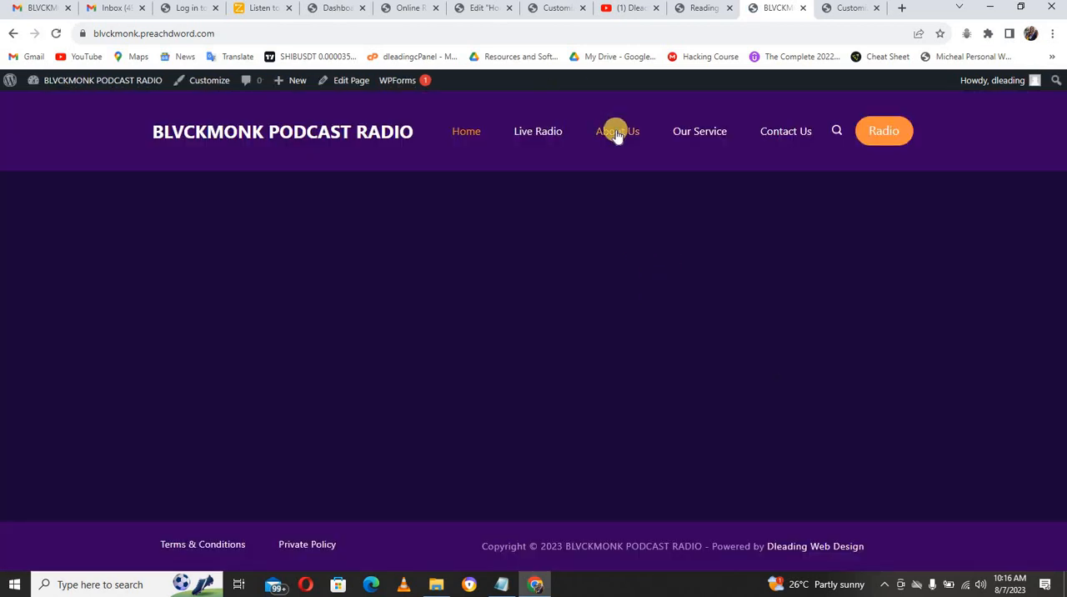
{"action": "left_click", "coordinate": [615, 132]}
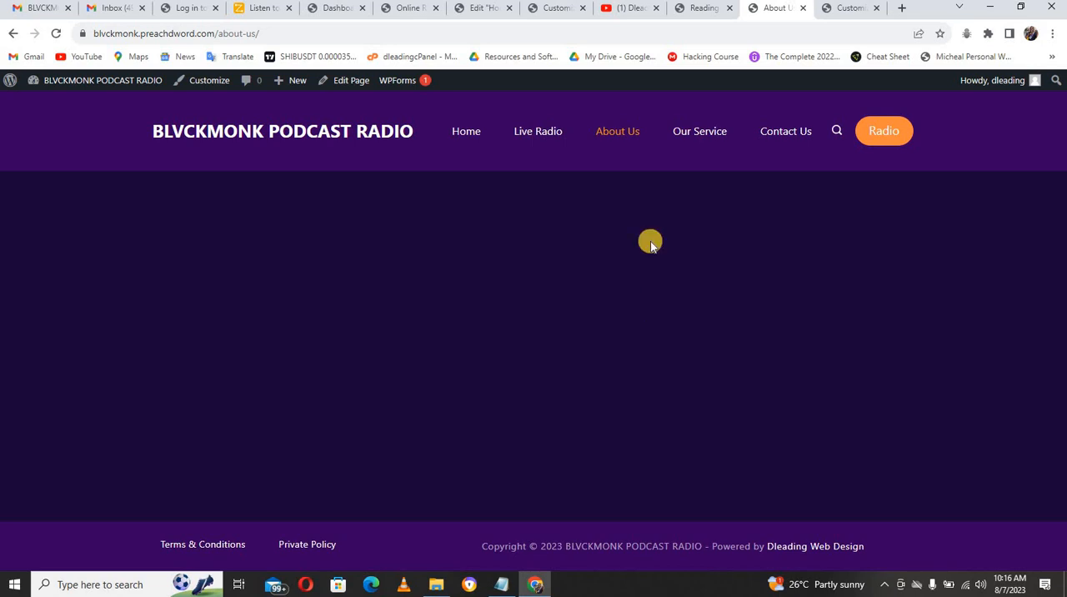
{"action": "left_click", "coordinate": [543, 131]}
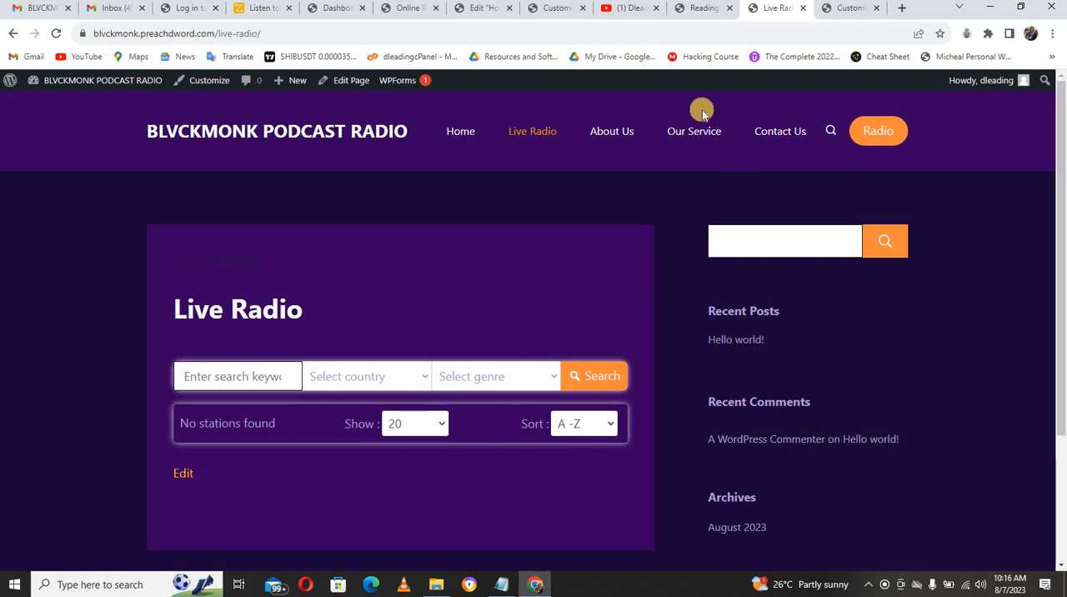
Step: Skip the WP Radio plugin's opt-in from the site's admin area and open its Import Stations page
{"action": "left_click", "coordinate": [702, 10]}
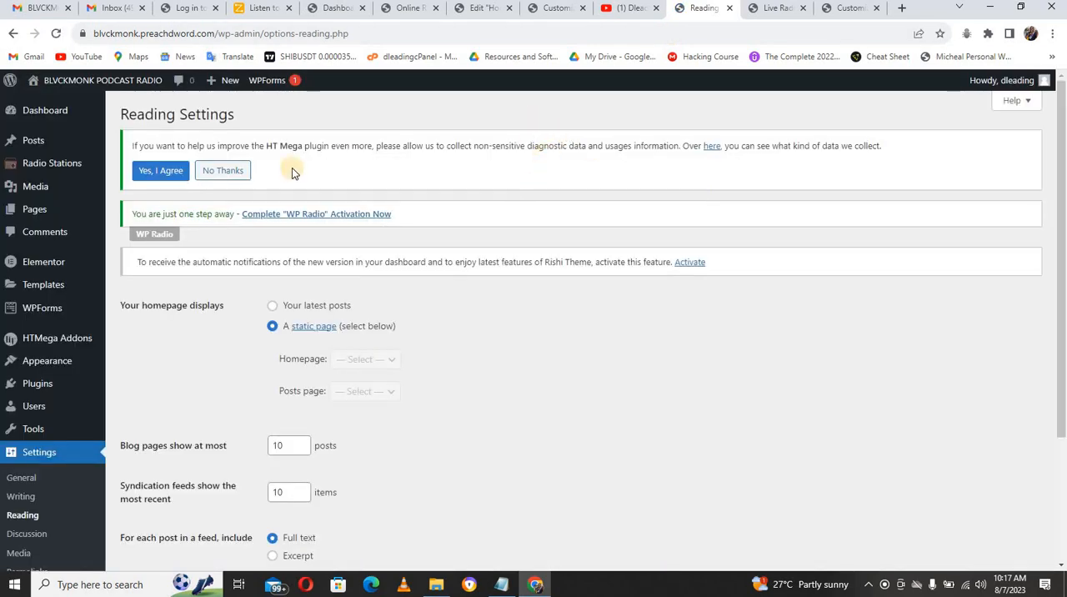
{"action": "left_click", "coordinate": [46, 166]}
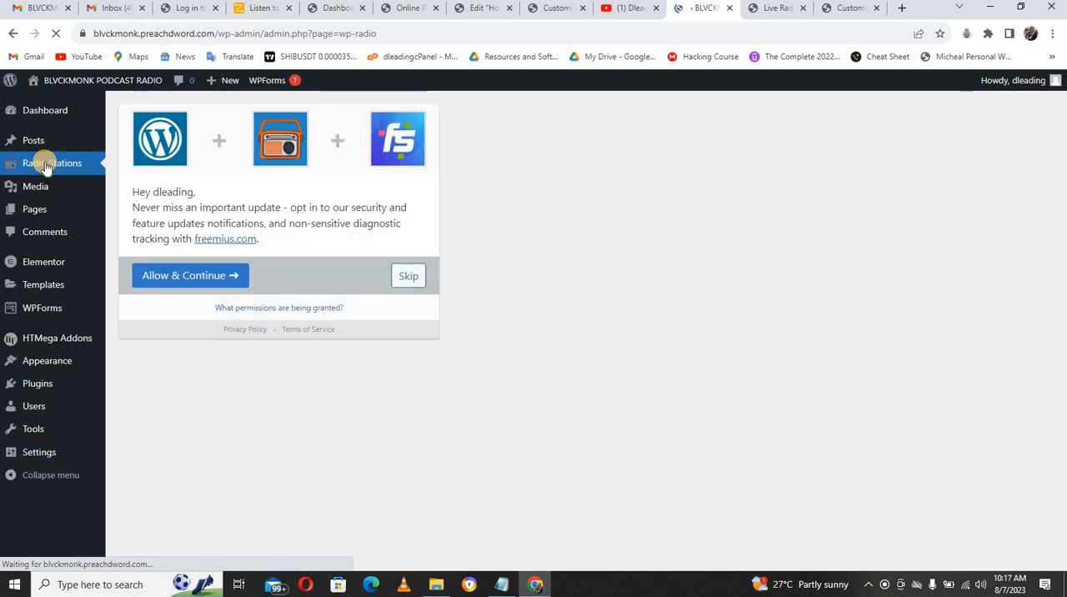
{"action": "left_click", "coordinate": [409, 276]}
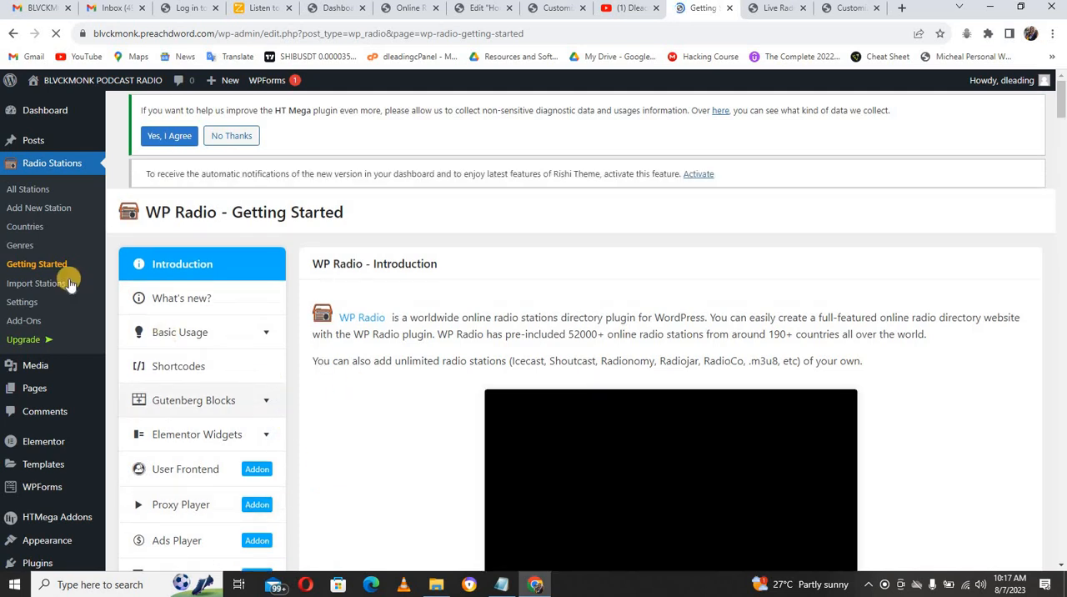
{"action": "left_click", "coordinate": [33, 210]}
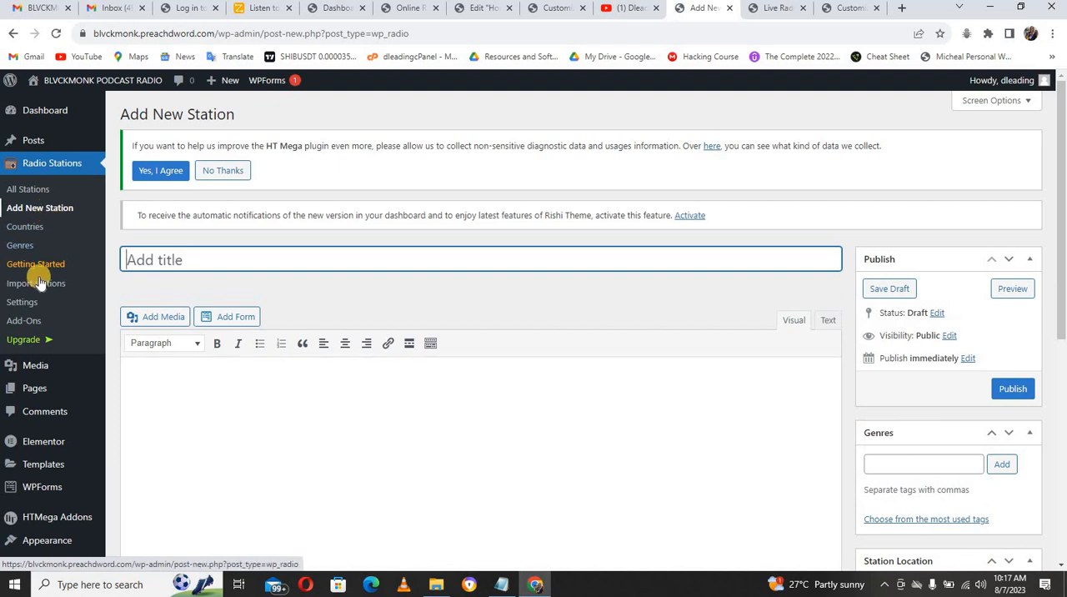
{"action": "left_click", "coordinate": [39, 285]}
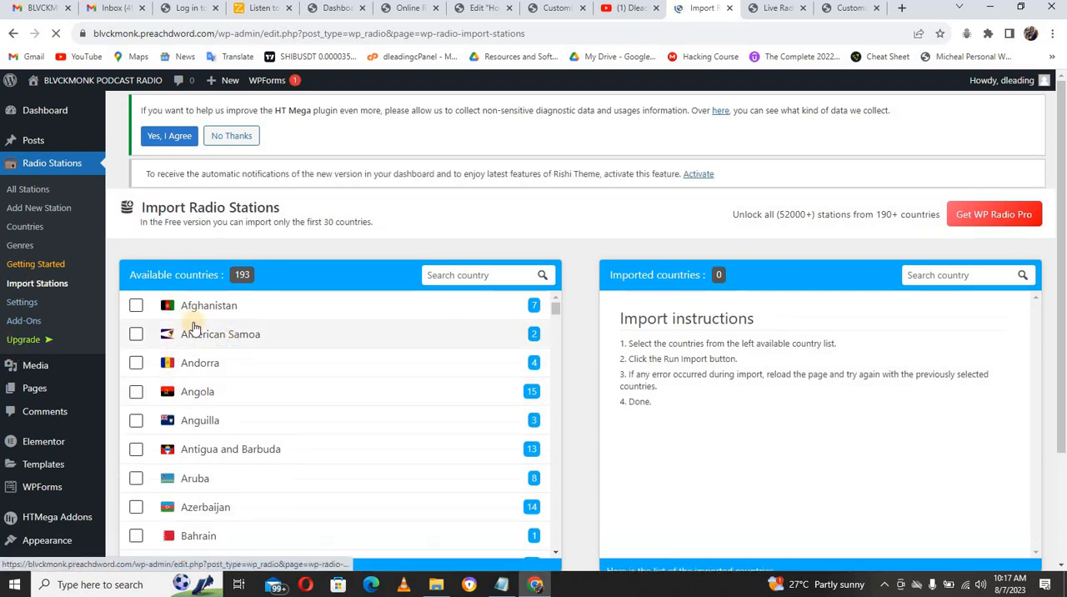
Step: Import the radio stations for Afghanistan, American Samoa, Andorra and Angola, and open the list of all stations
{"action": "left_click", "coordinate": [137, 307]}
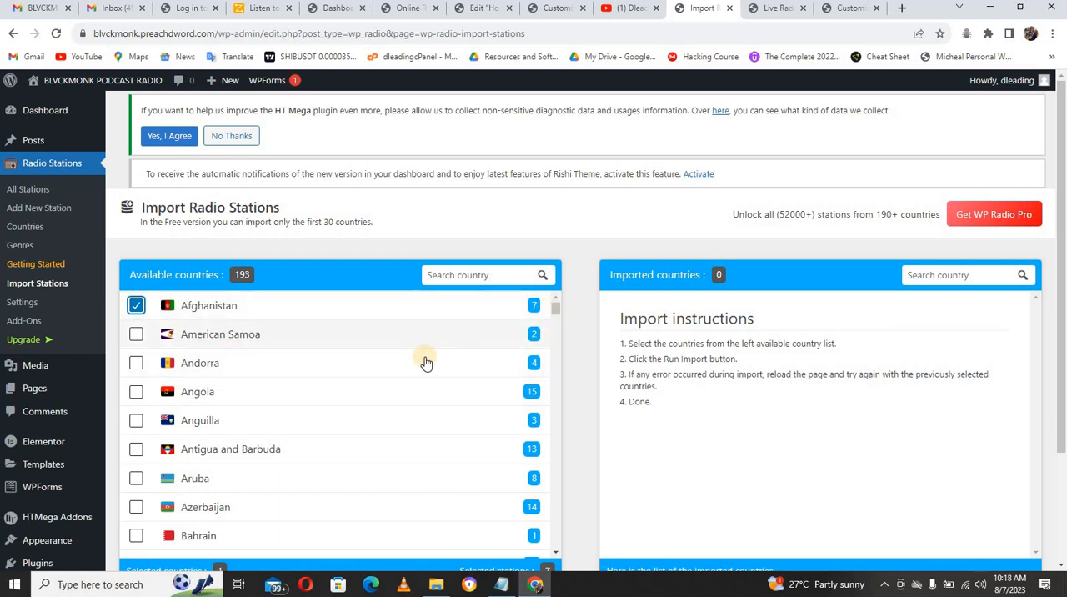
{"action": "left_click", "coordinate": [136, 334]}
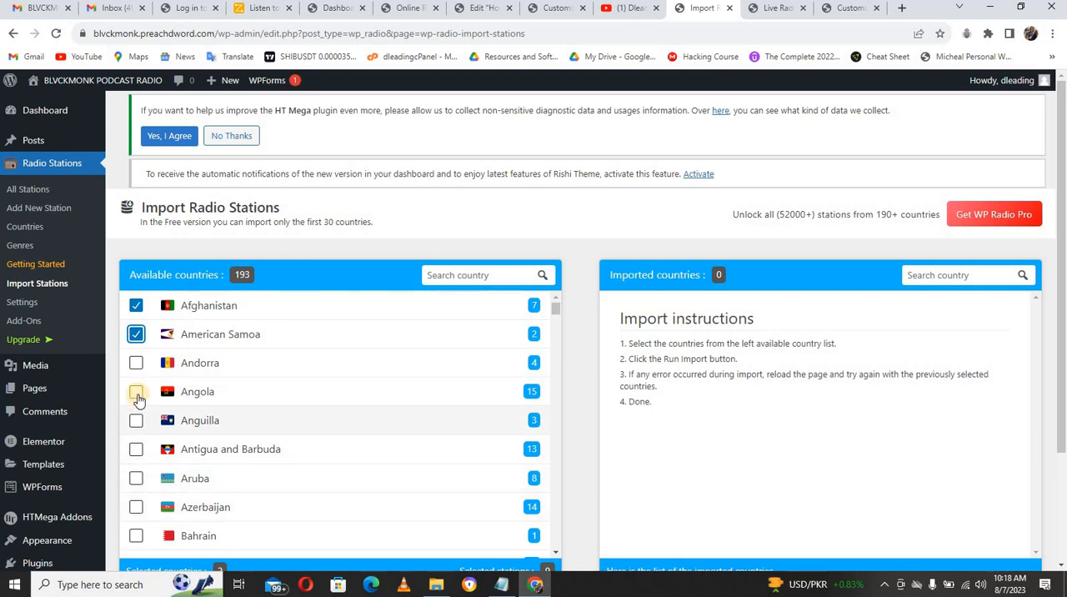
{"action": "left_click", "coordinate": [136, 393]}
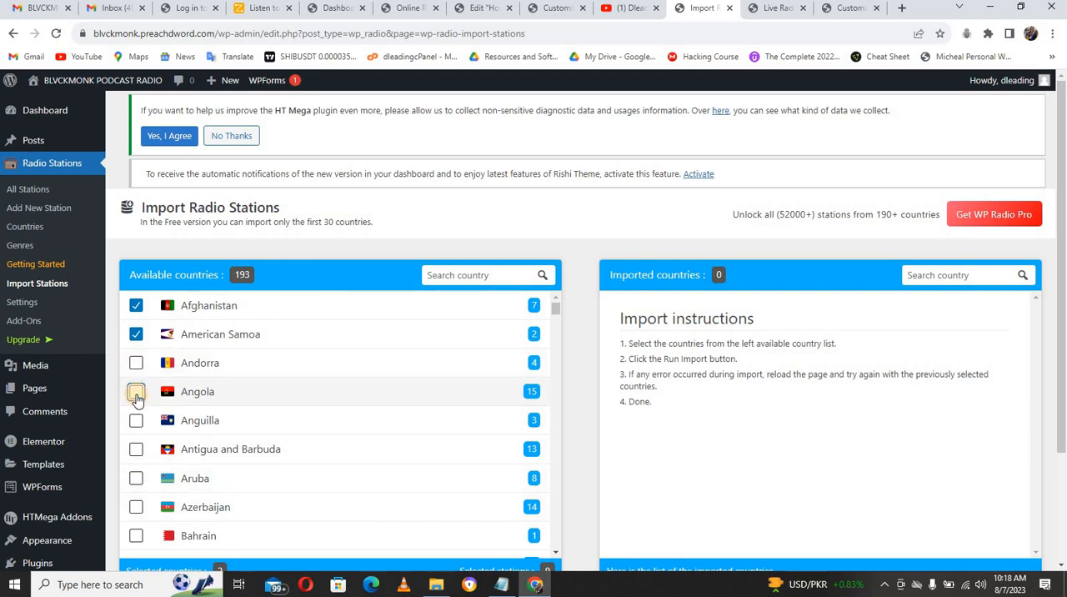
{"action": "left_click", "coordinate": [136, 362]}
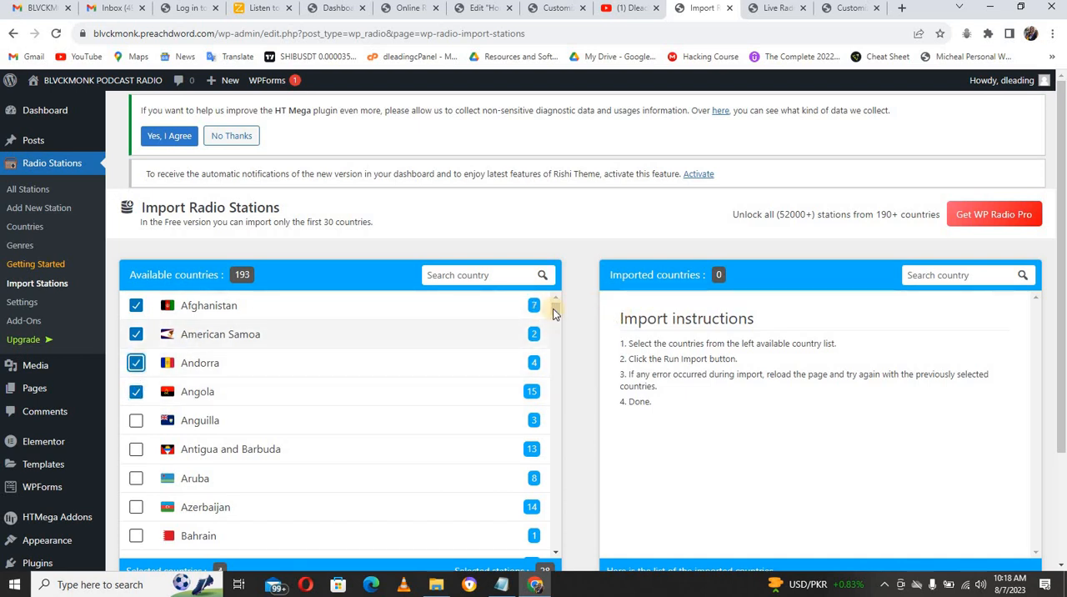
{"action": "left_click_drag", "start_coordinate": [1061, 276], "coordinate": [1060, 412]}
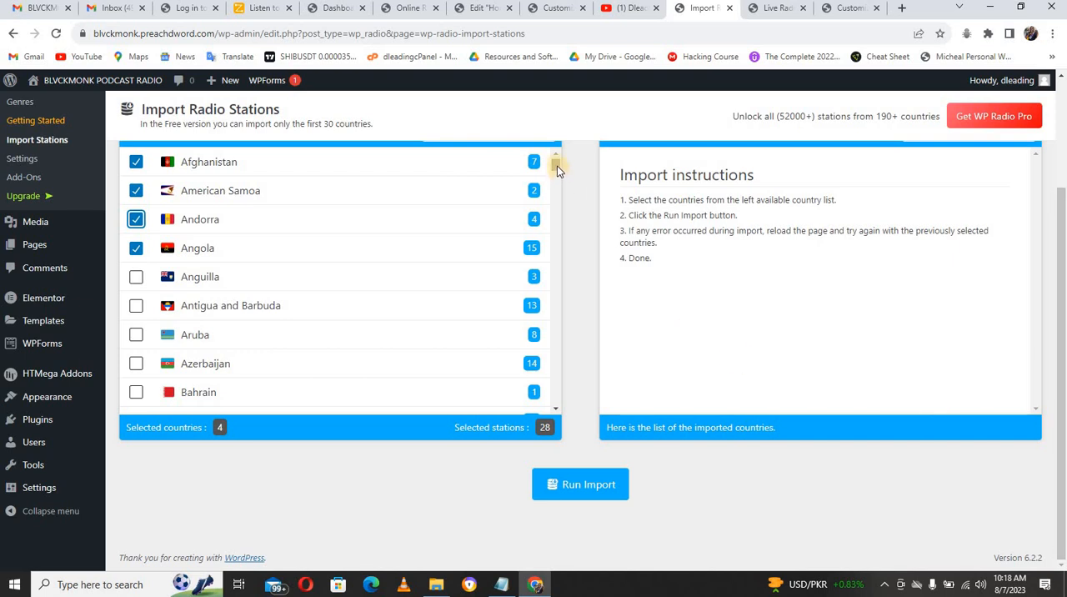
{"action": "mouse_move", "coordinate": [557, 166]}
{"action": "left_mouse_down"}
{"action": "mouse_move", "coordinate": [559, 357]}
{"action": "mouse_move", "coordinate": [556, 164]}
{"action": "left_mouse_up"}
{"action": "left_click", "coordinate": [583, 490]}
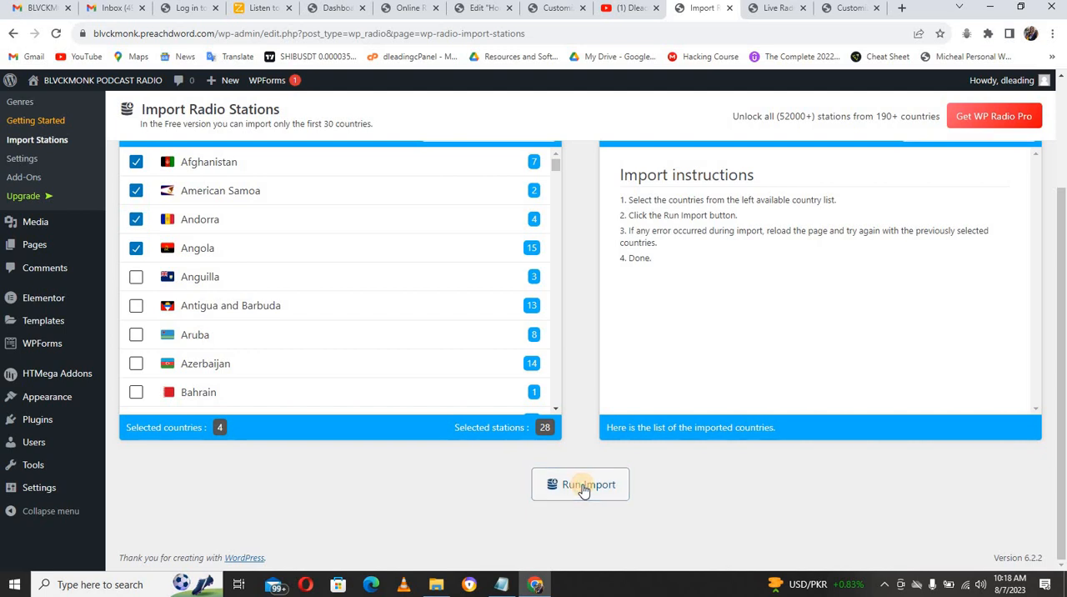
{"action": "left_click", "coordinate": [583, 489]}
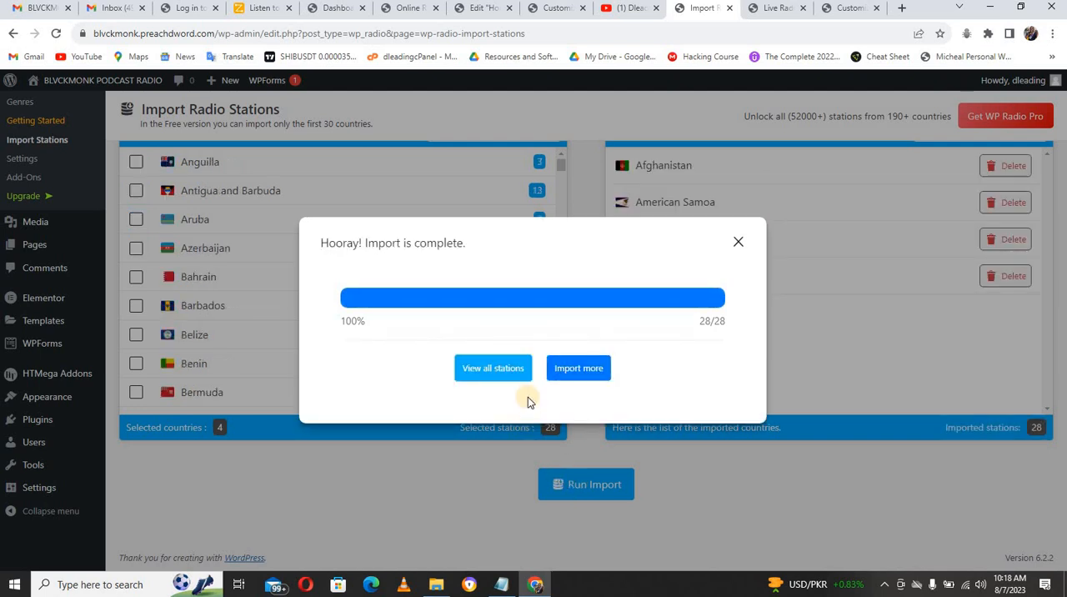
{"action": "left_click", "coordinate": [505, 369]}
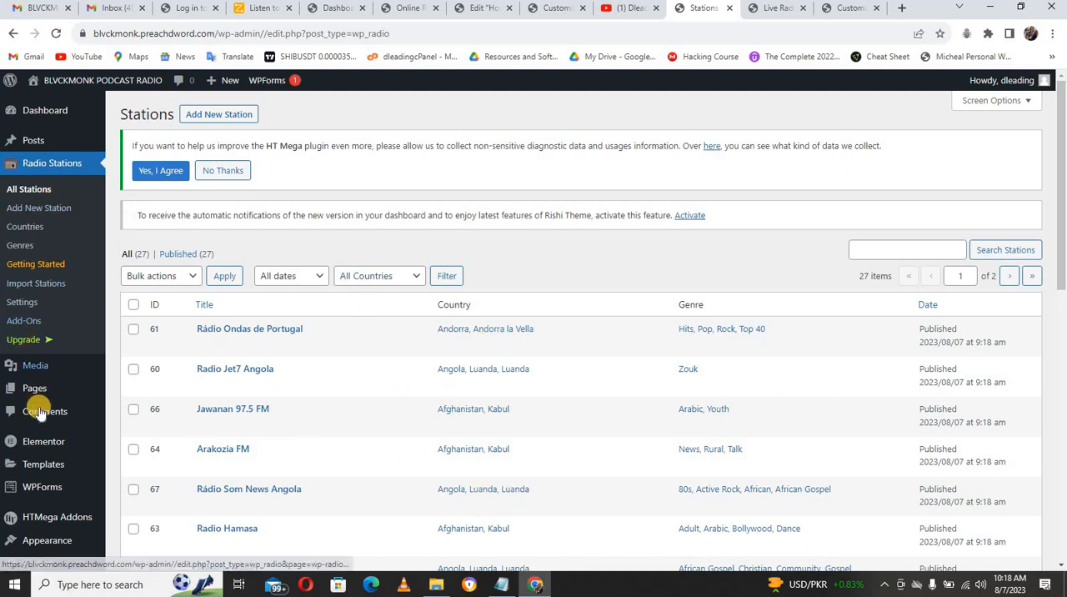
Step: Open the live site's Home page for editing with Elementor in a new tab, closing the What's New and Navigator windows
{"action": "left_click", "coordinate": [780, 7]}
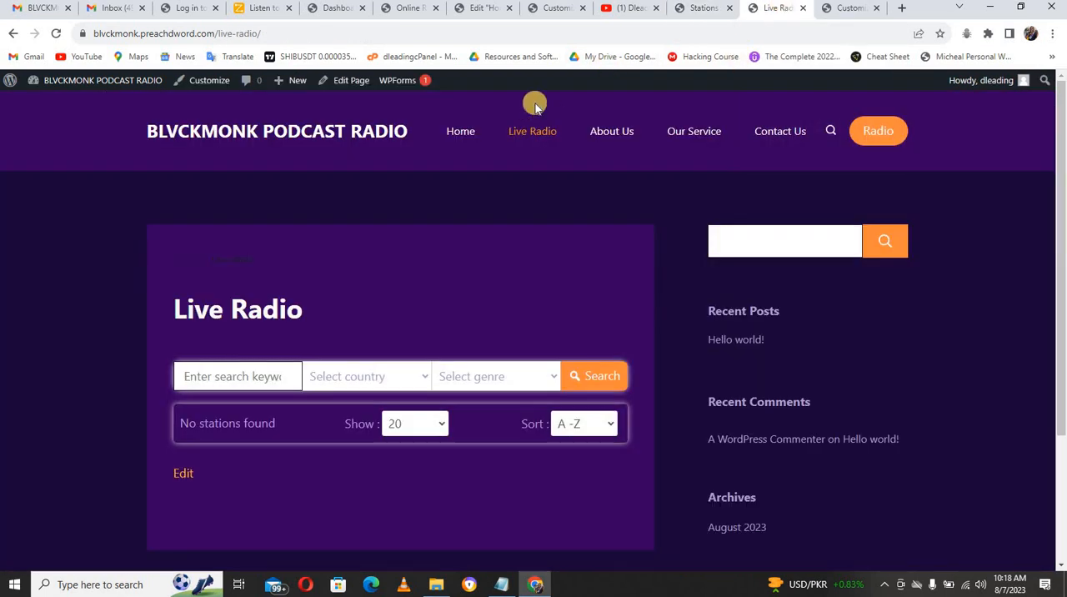
{"action": "left_click", "coordinate": [457, 141]}
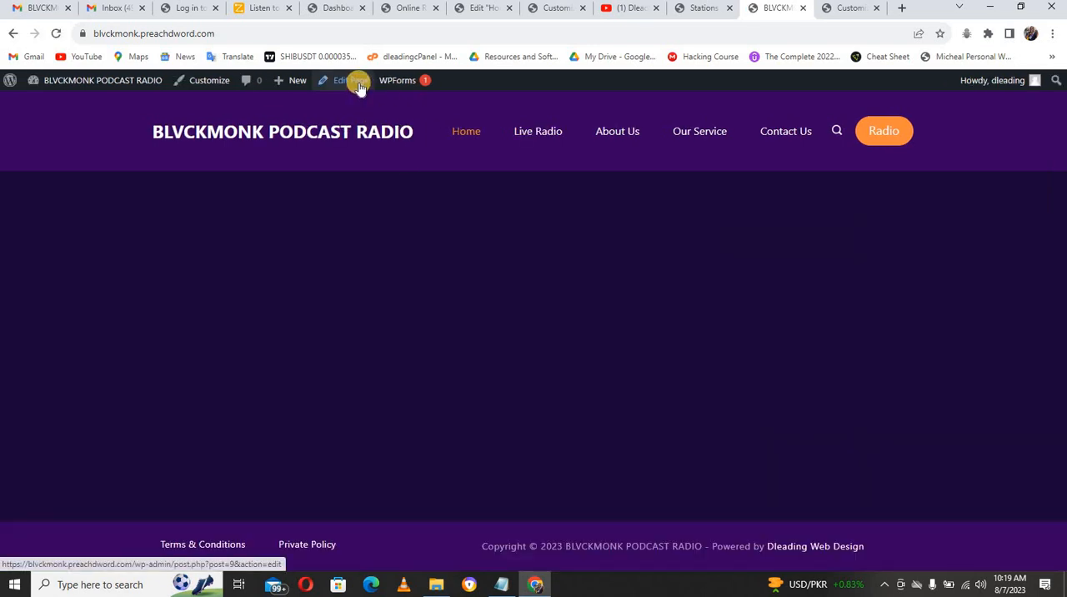
{"action": "right_click", "coordinate": [359, 87]}
{"action": "left_click", "coordinate": [384, 98]}
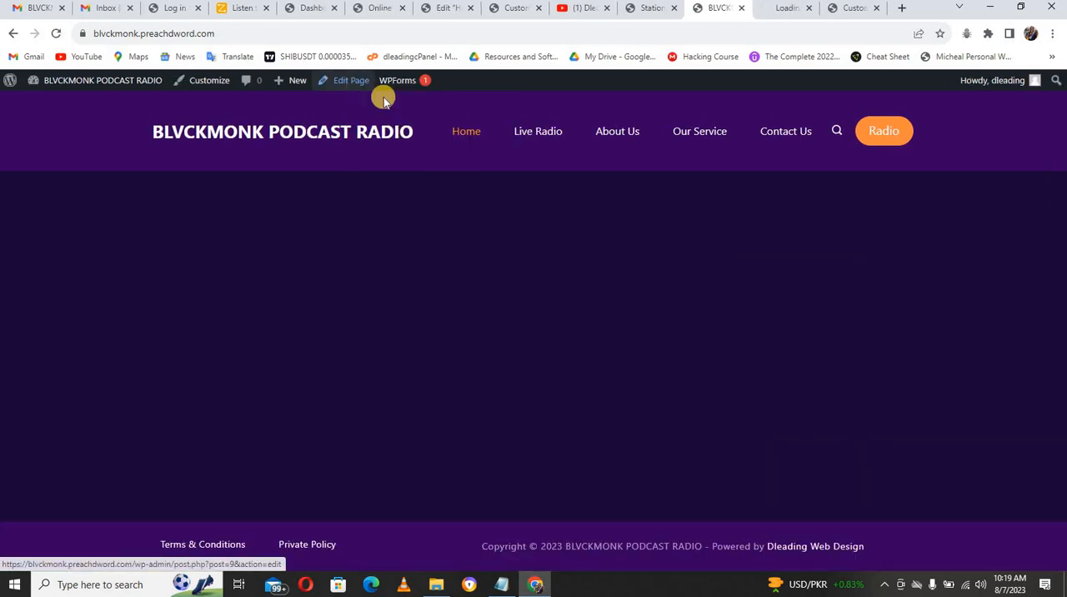
{"action": "left_click", "coordinate": [774, 12]}
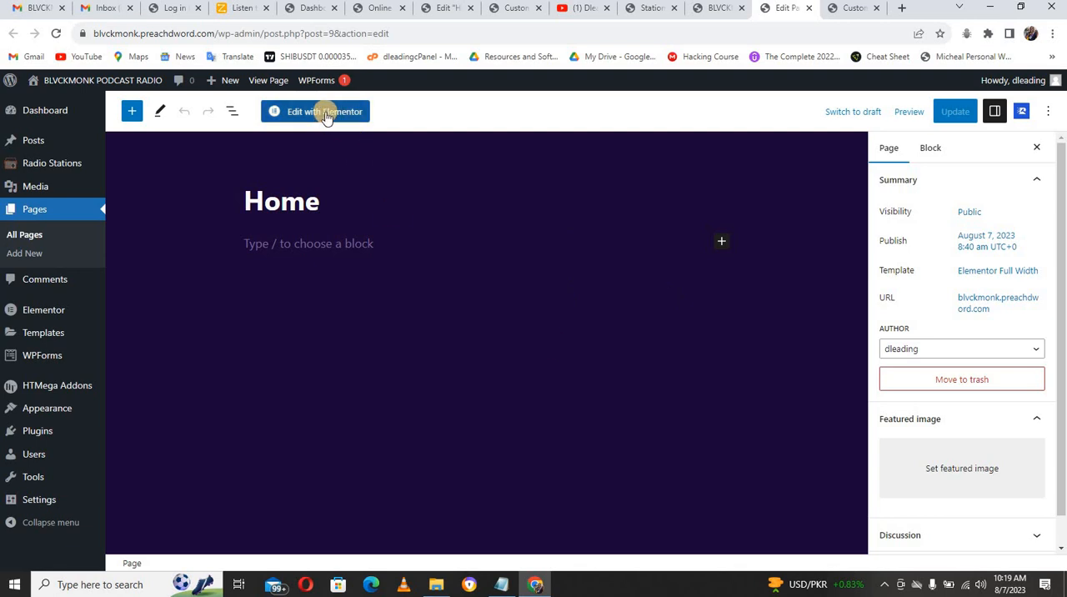
{"action": "left_click", "coordinate": [325, 116]}
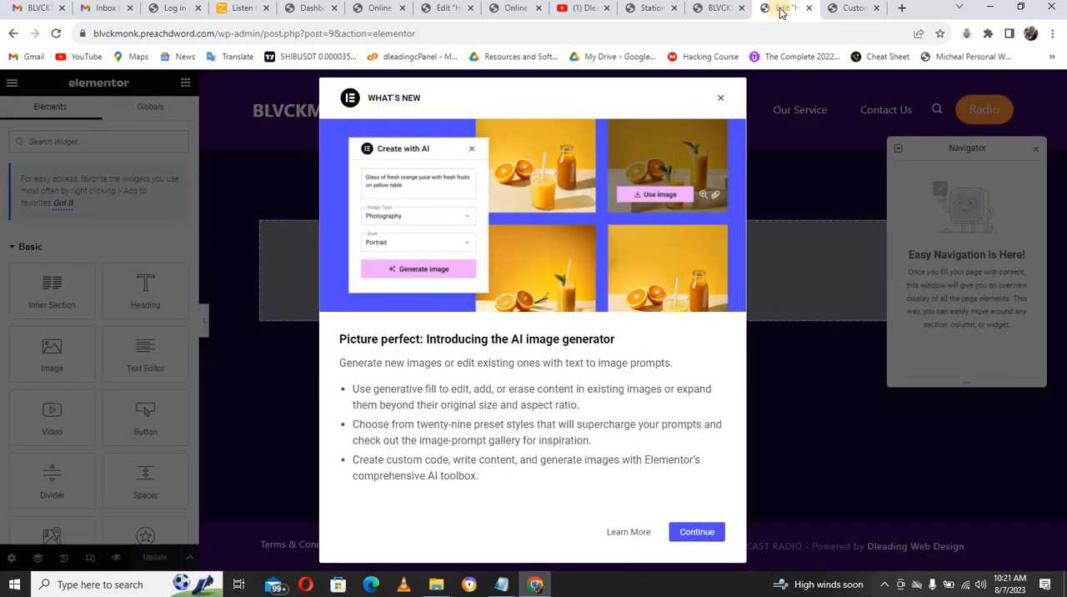
{"action": "left_click", "coordinate": [722, 102]}
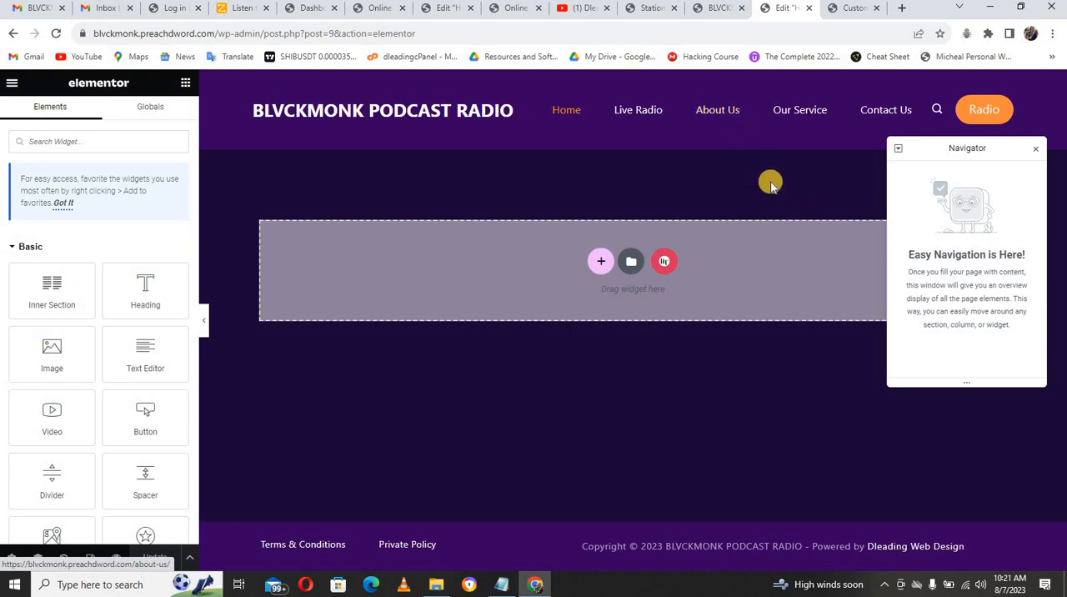
{"action": "left_click", "coordinate": [1036, 150]}
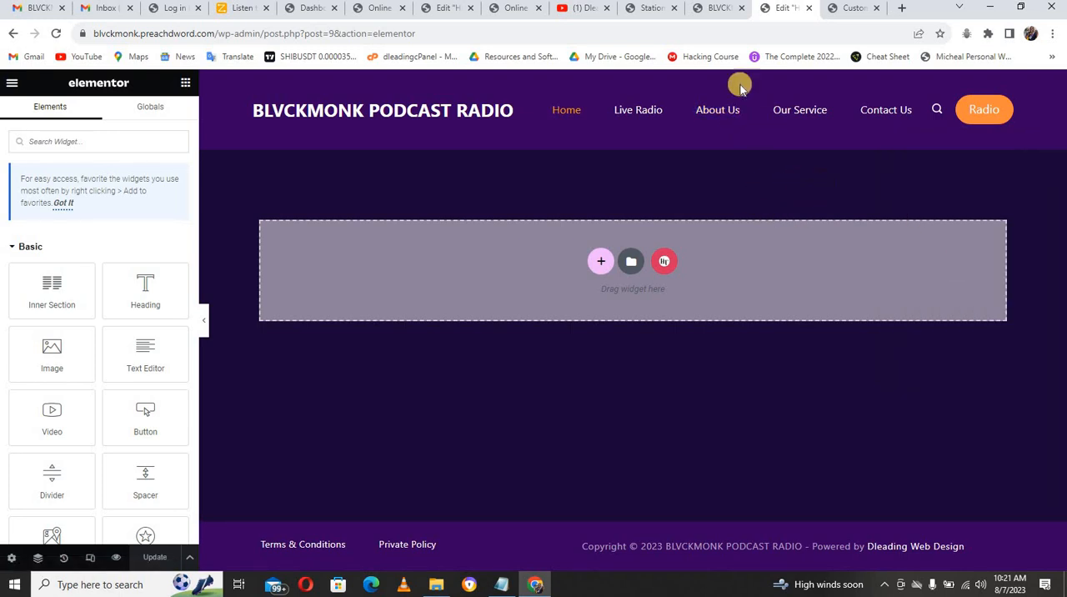
Step: Switch to the demo radio site's Home page to examine its hero section
{"action": "left_click", "coordinate": [651, 10]}
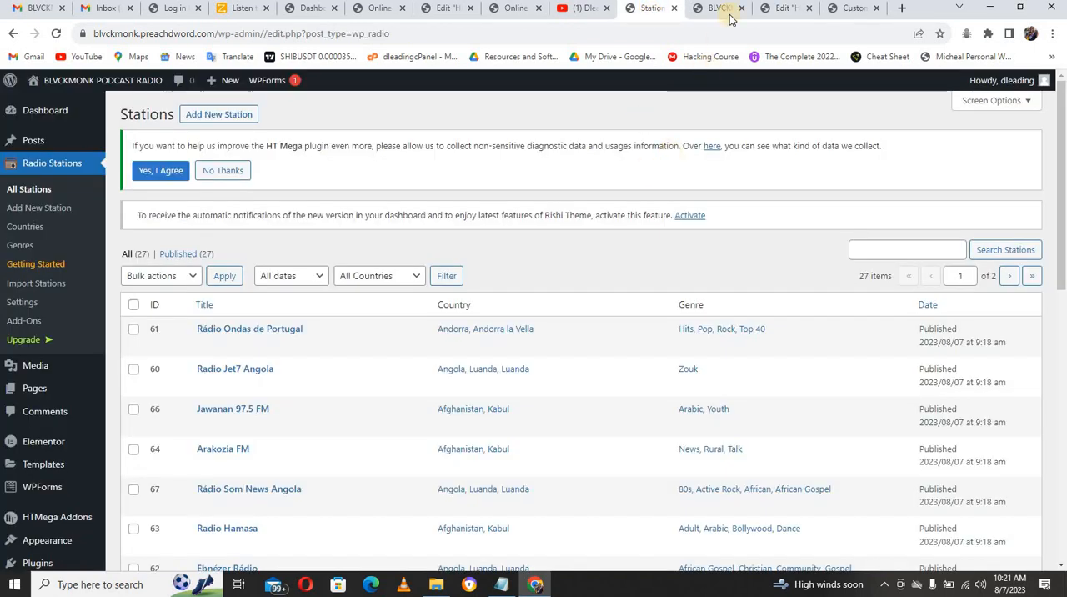
{"action": "left_click", "coordinate": [520, 9]}
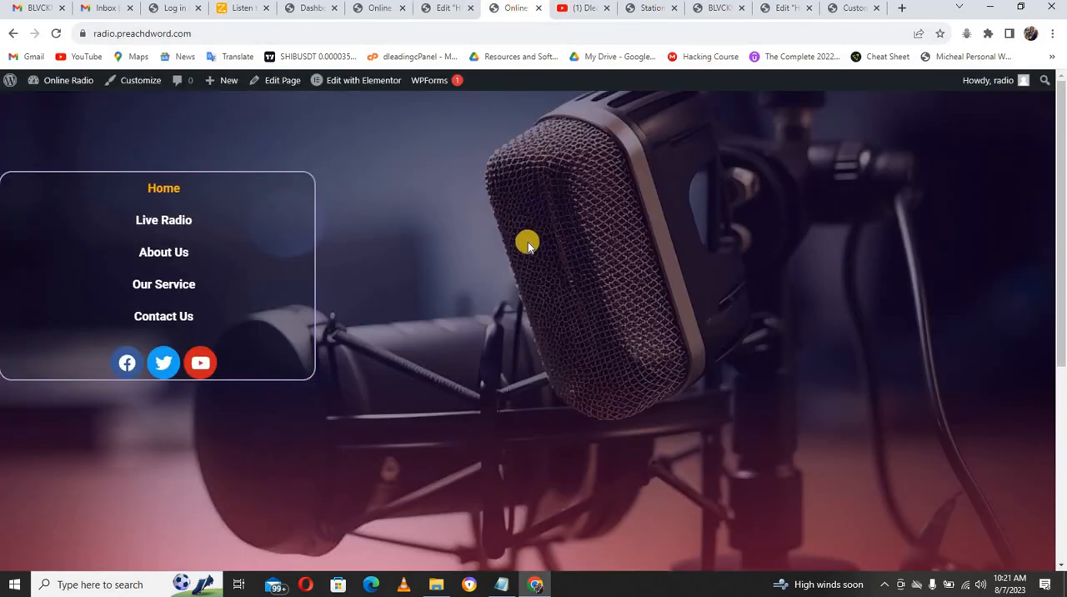
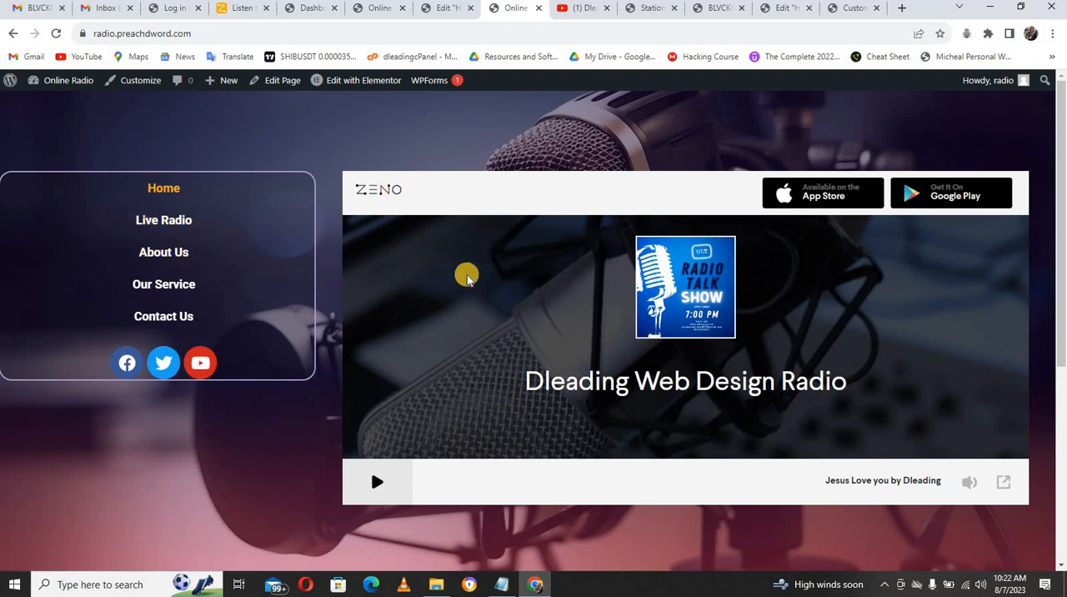
Step: Switch back to the Home page's Elementor editor and add a new single-column section
{"action": "left_click", "coordinate": [780, 10]}
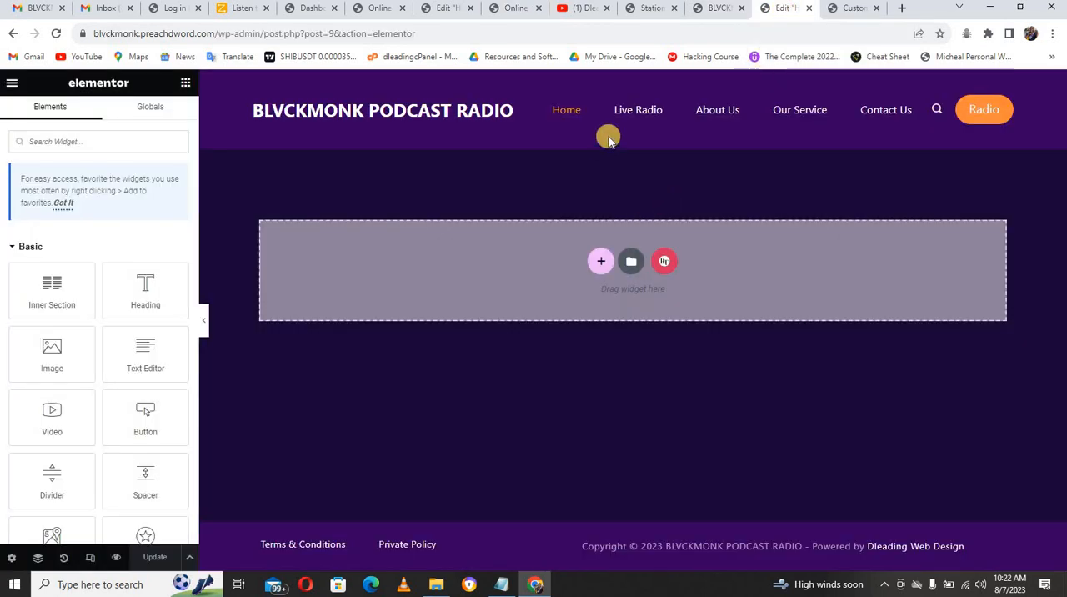
{"action": "left_click", "coordinate": [590, 263]}
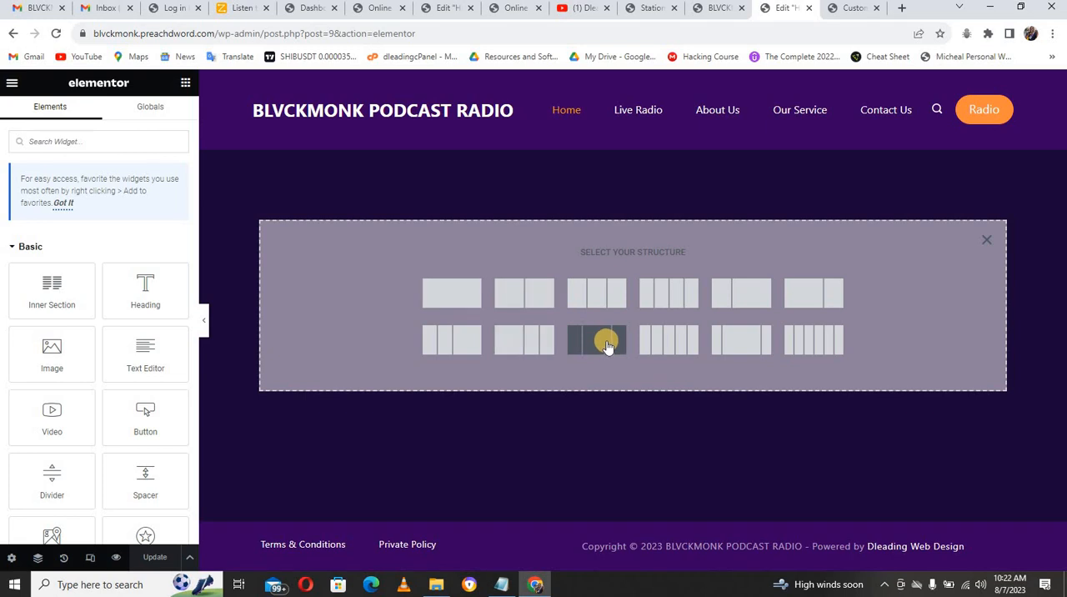
{"action": "left_click", "coordinate": [439, 300]}
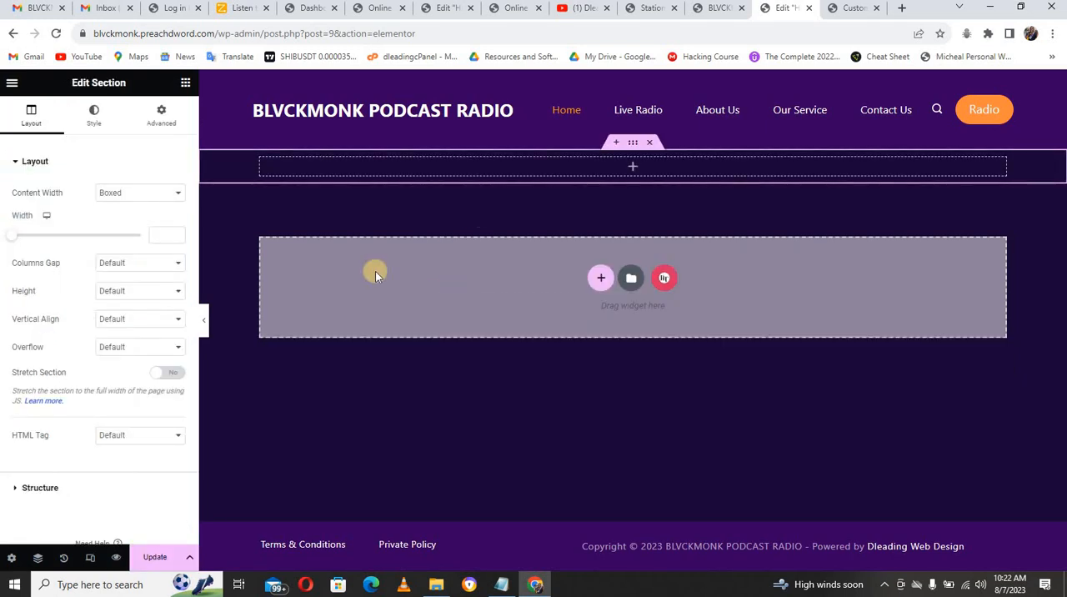
Step: Set the new section's content width to Full Width and its columns gap to No Gap
{"action": "left_click", "coordinate": [171, 192]}
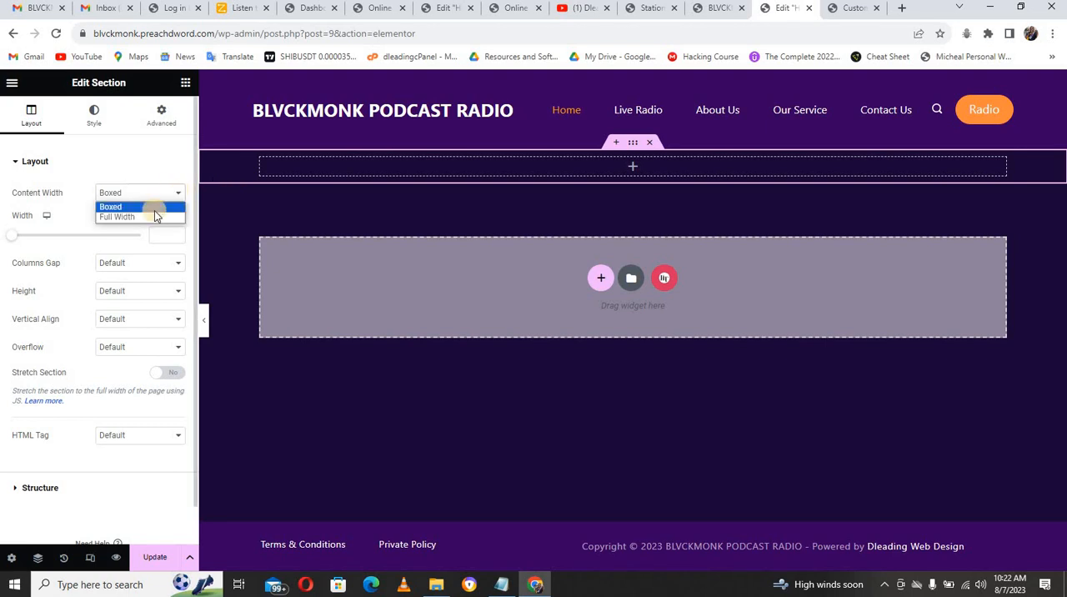
{"action": "left_click", "coordinate": [146, 218]}
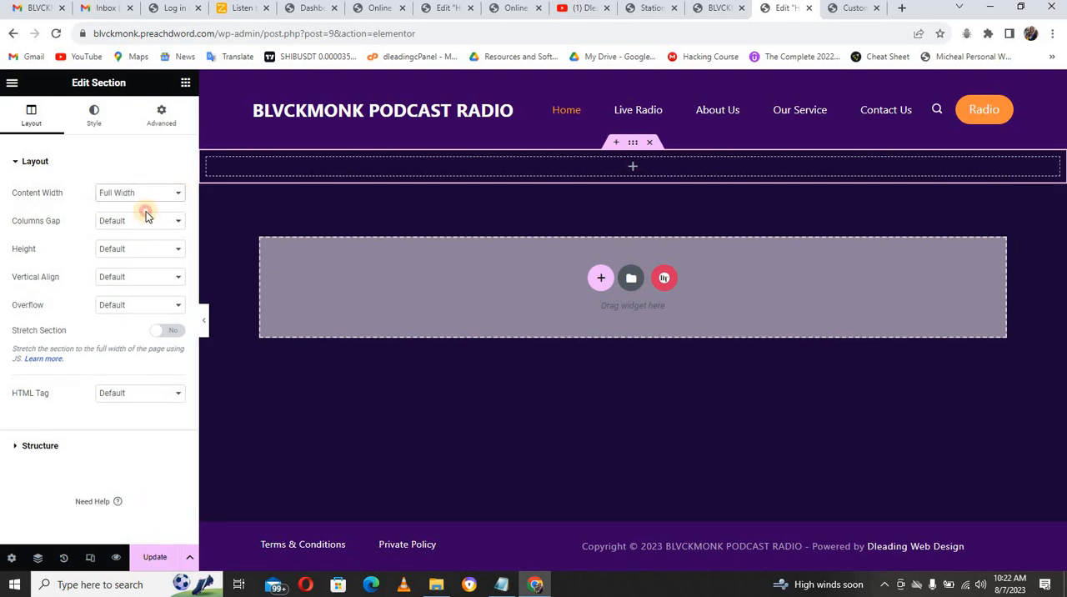
{"action": "left_click", "coordinate": [147, 221]}
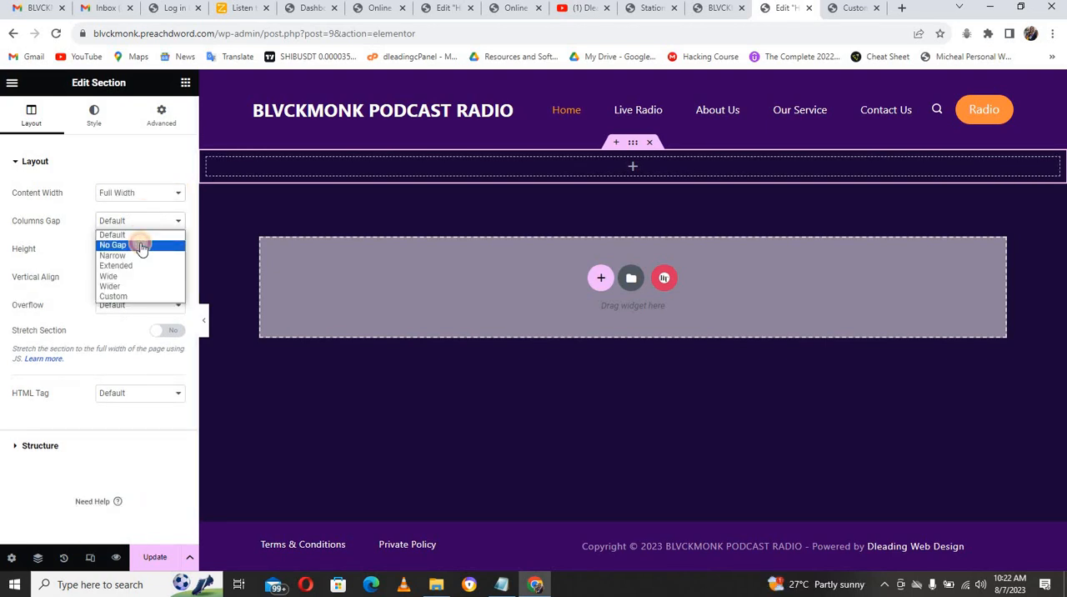
{"action": "left_click", "coordinate": [142, 245]}
Step: Set the section's height to Min Height with a minimum height of 100 vh
{"action": "left_click", "coordinate": [131, 247]}
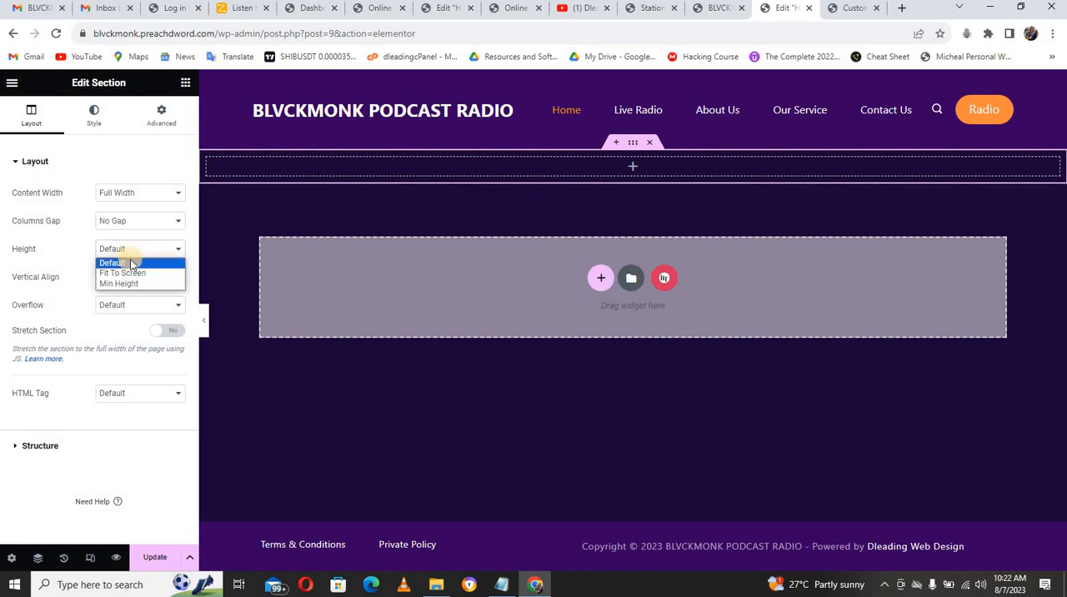
{"action": "left_click", "coordinate": [131, 284]}
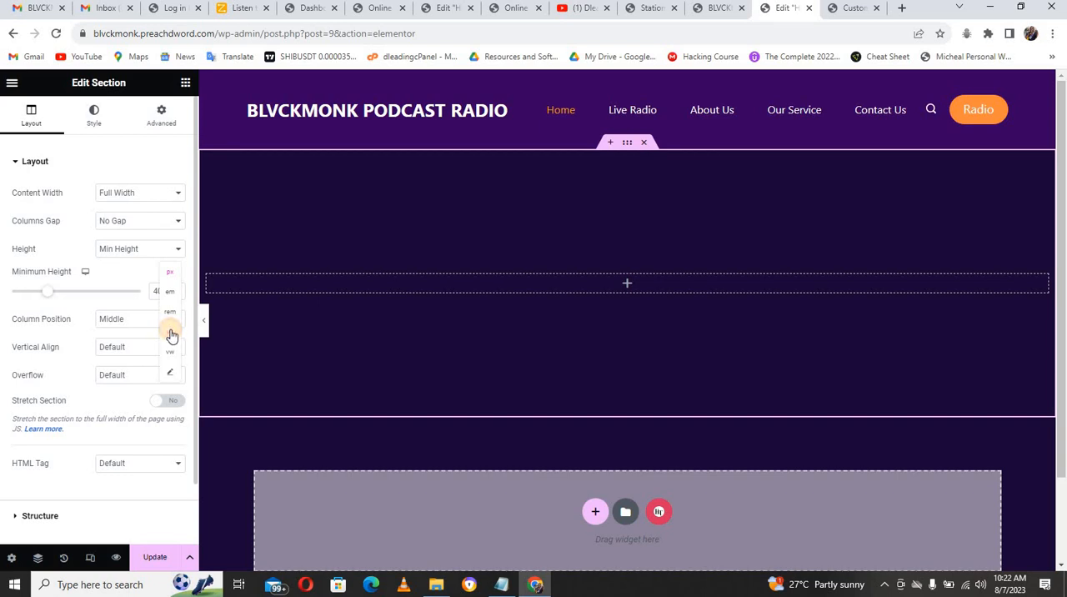
{"action": "left_click", "coordinate": [171, 334]}
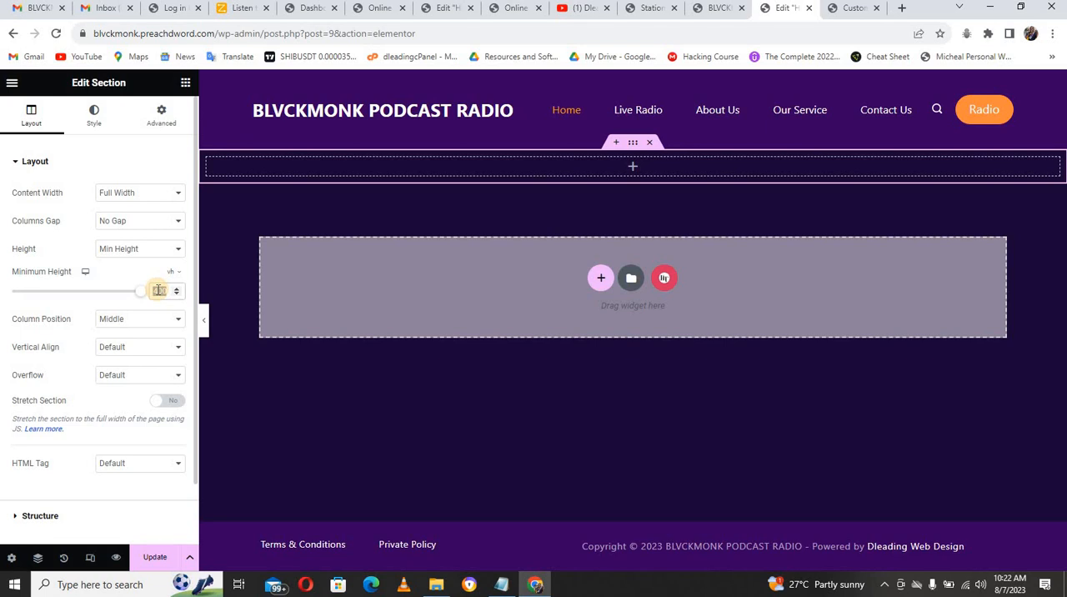
{"action": "type", "text": "100"}
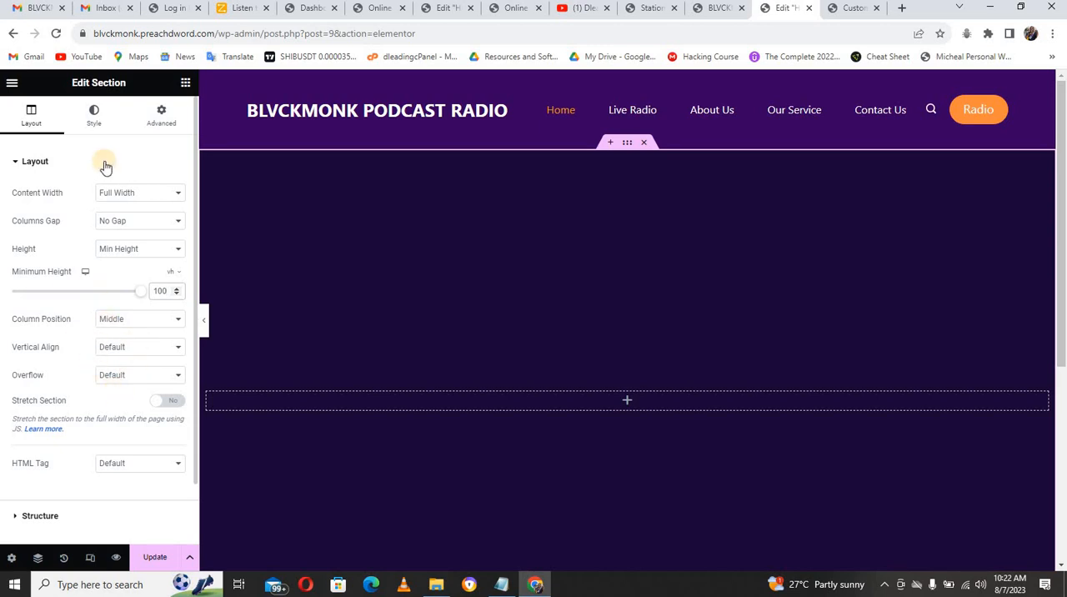
Step: Give the section a classic background using the image podcast-7876792_1280.jpg from the media library
{"action": "left_click", "coordinate": [94, 121]}
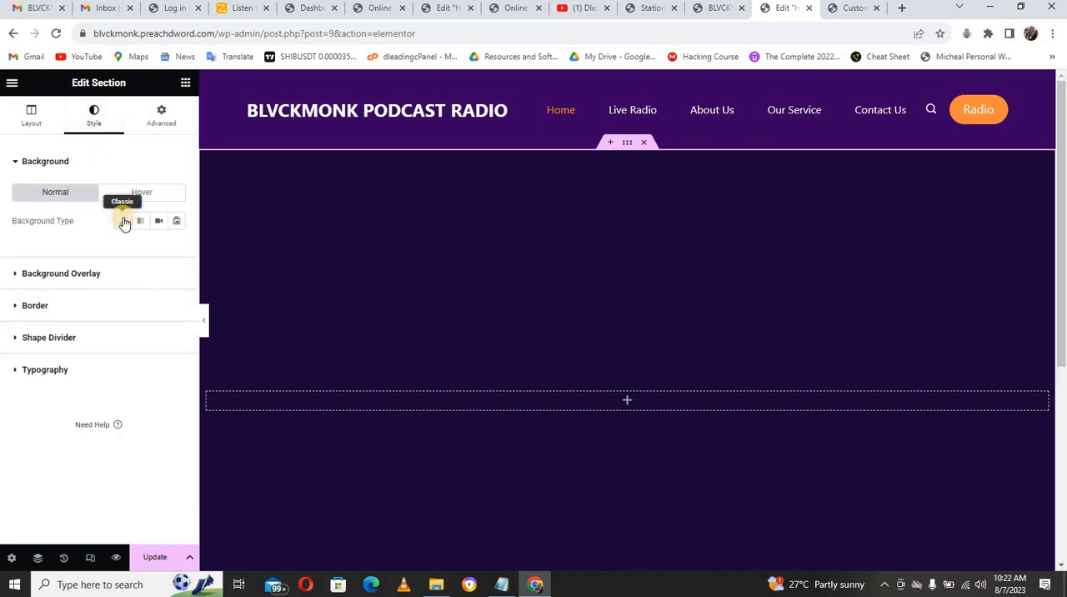
{"action": "left_click", "coordinate": [122, 221]}
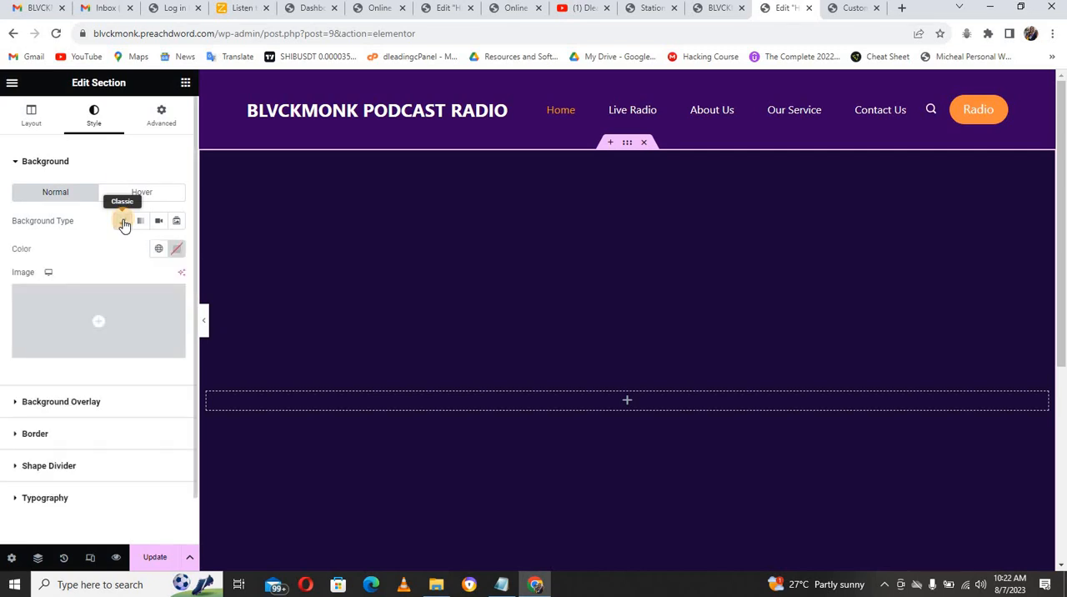
{"action": "left_click", "coordinate": [140, 318]}
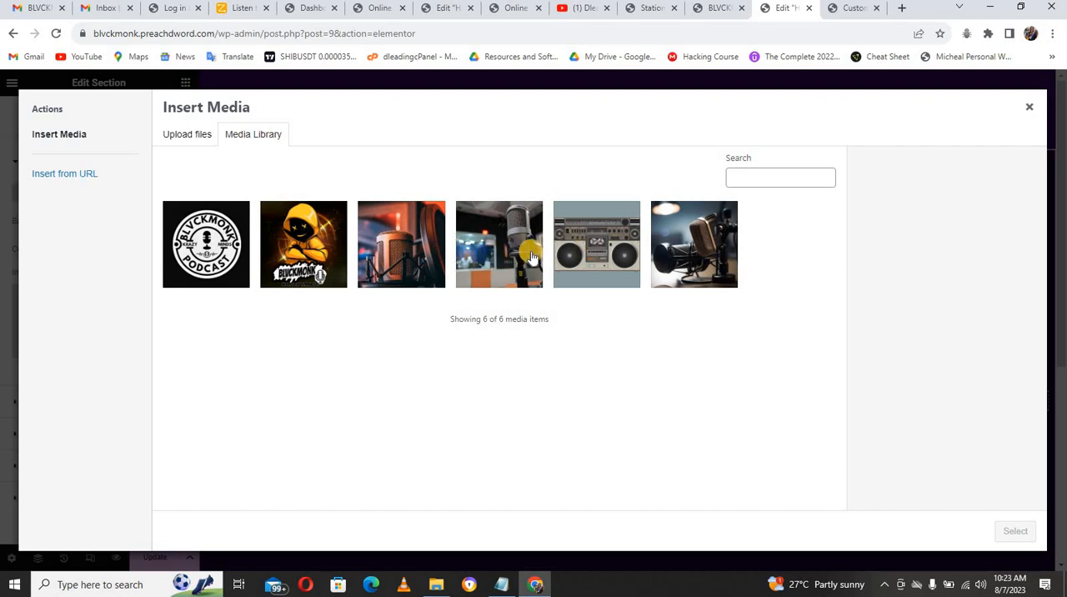
{"action": "left_click", "coordinate": [671, 249]}
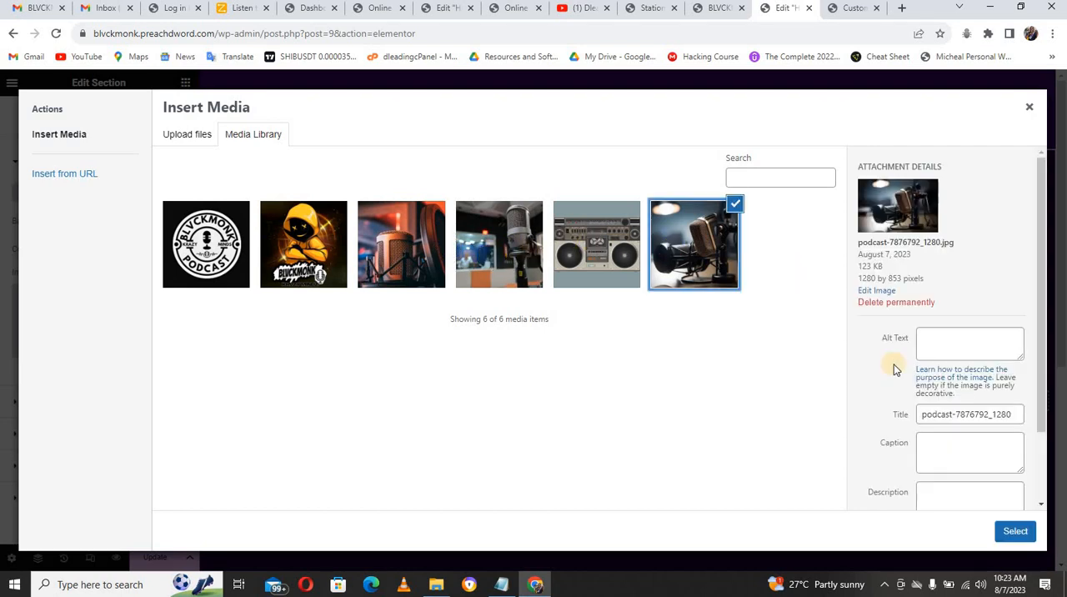
{"action": "left_click", "coordinate": [1014, 533]}
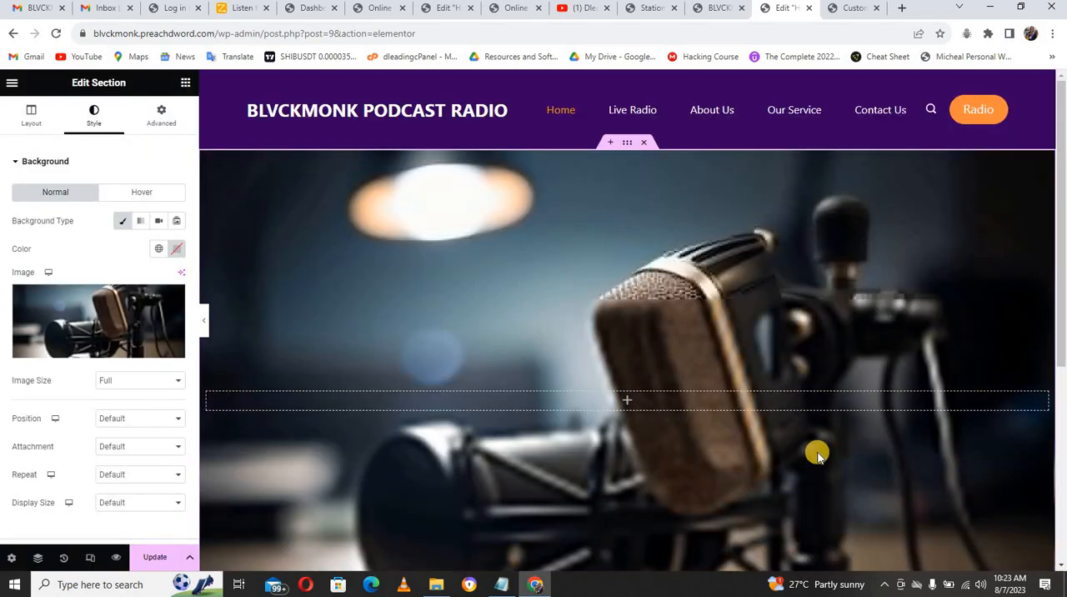
Step: Configure the background image with position Center Center, attachment Fixed, repeat No-repeat and display size Cover
{"action": "left_click", "coordinate": [128, 425]}
{"action": "left_click", "coordinate": [128, 443]}
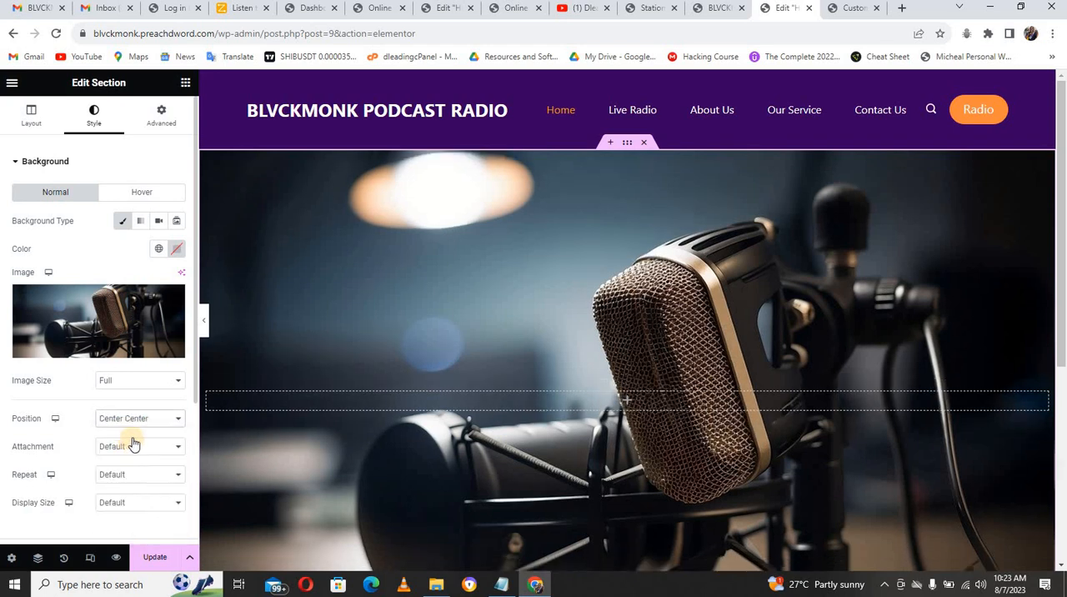
{"action": "left_click", "coordinate": [131, 444]}
{"action": "left_click", "coordinate": [132, 480]}
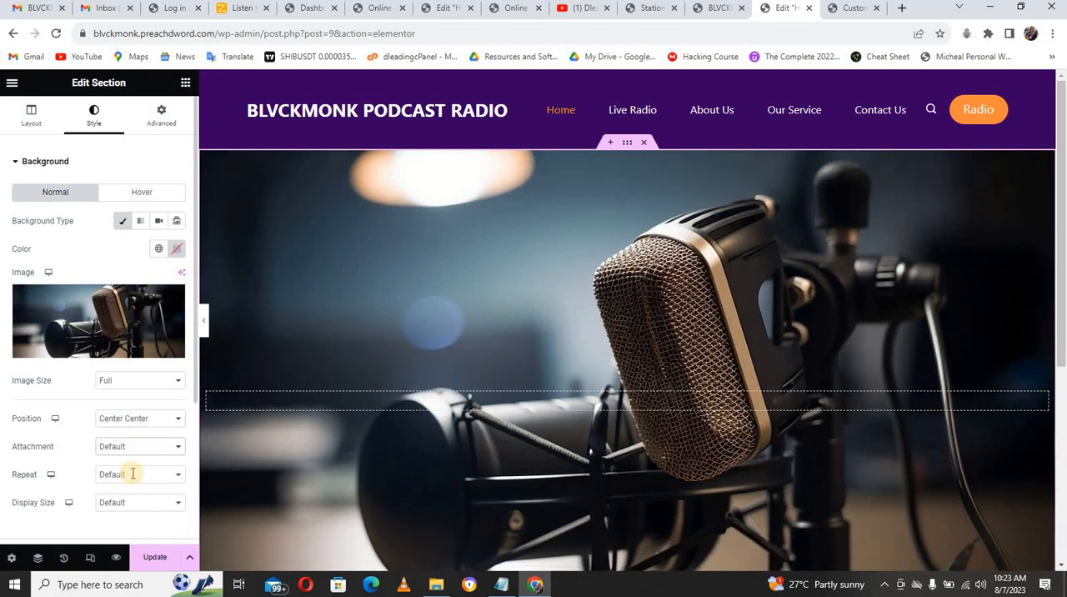
{"action": "left_click", "coordinate": [133, 496]}
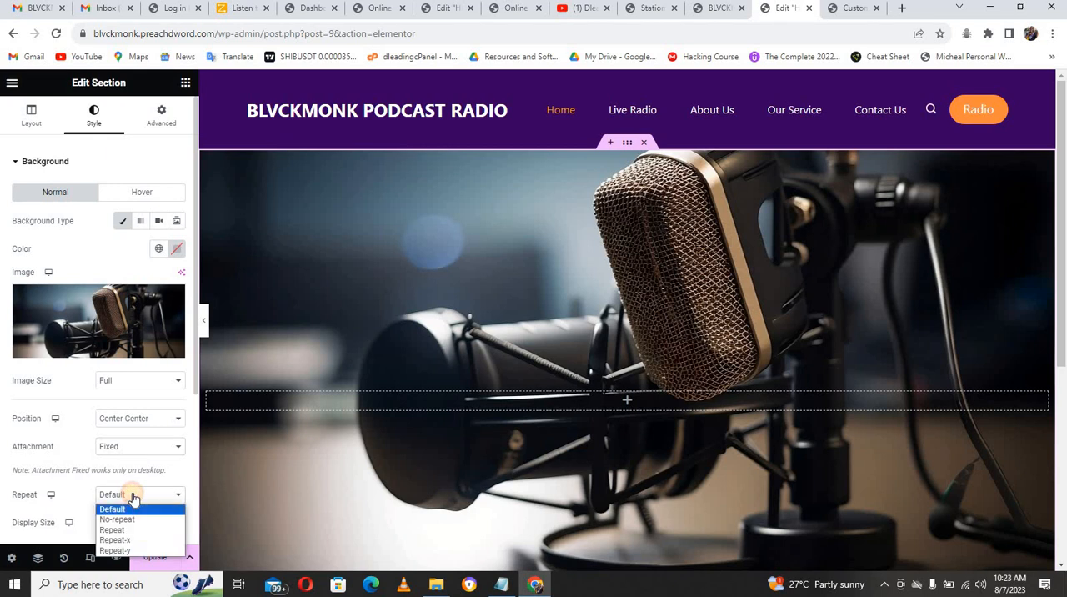
{"action": "left_click", "coordinate": [133, 519]}
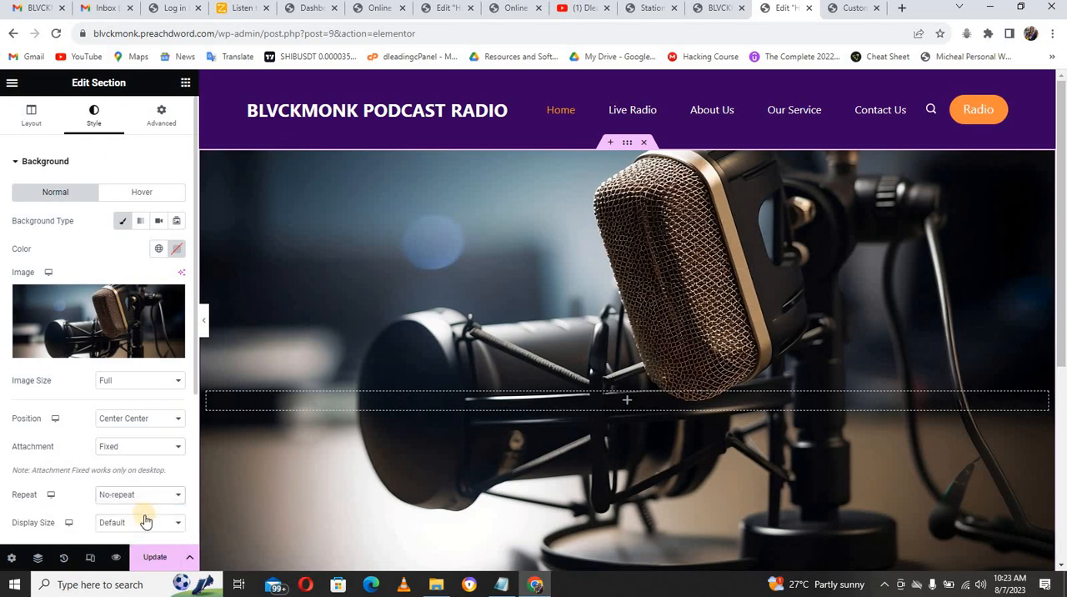
{"action": "left_click", "coordinate": [143, 528]}
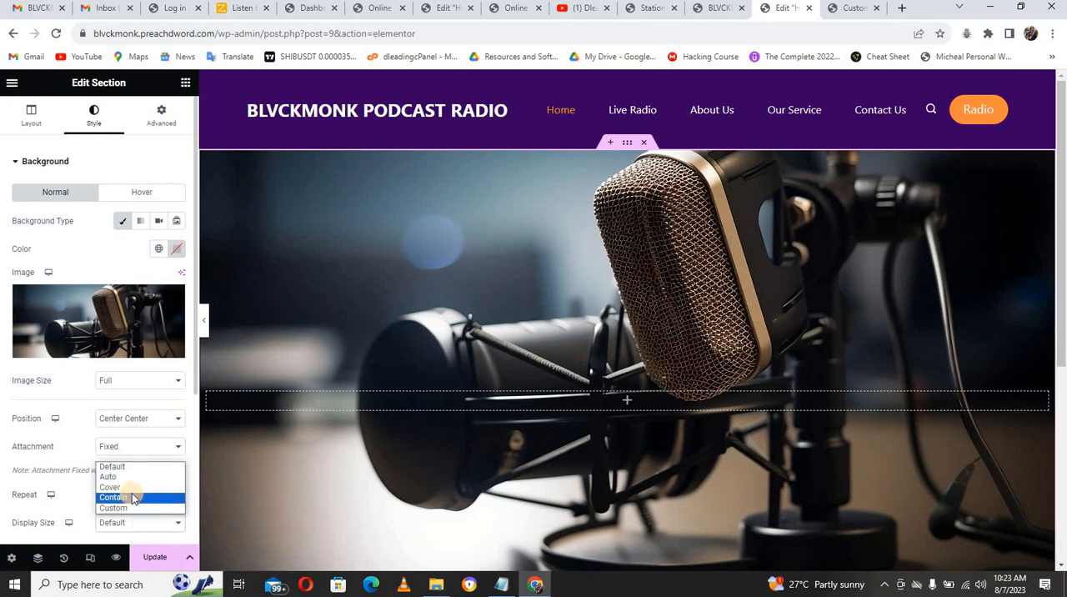
{"action": "left_click", "coordinate": [131, 487]}
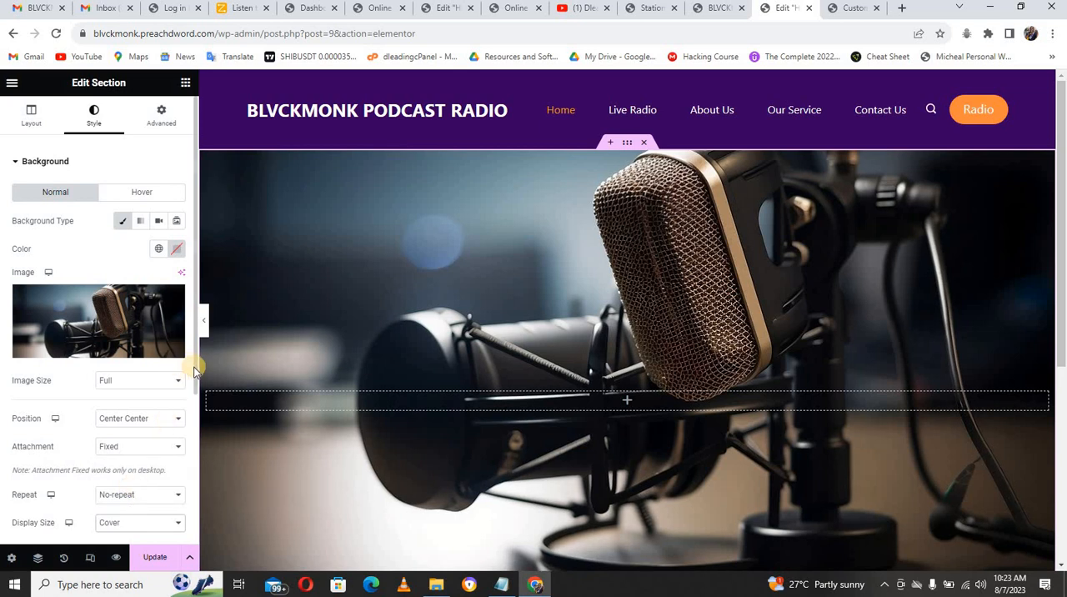
Step: Set the section's background overlay type to Gradient for its normal state
{"action": "scroll", "coordinate": [195, 400], "scroll_direction": "down", "scroll_amount": 3}
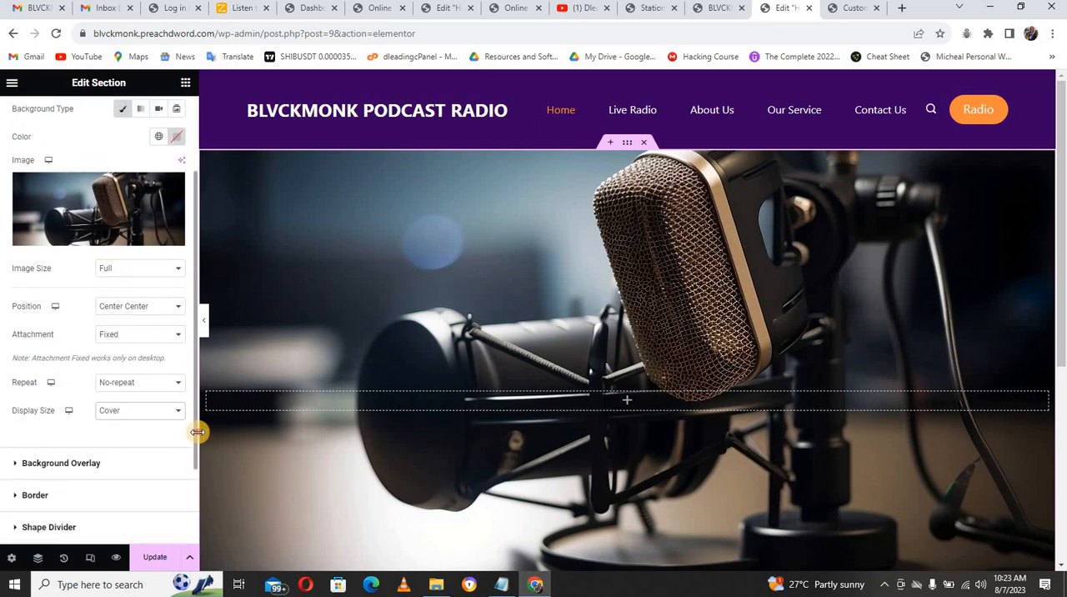
{"action": "scroll", "coordinate": [198, 431], "scroll_direction": "up", "scroll_amount": 3}
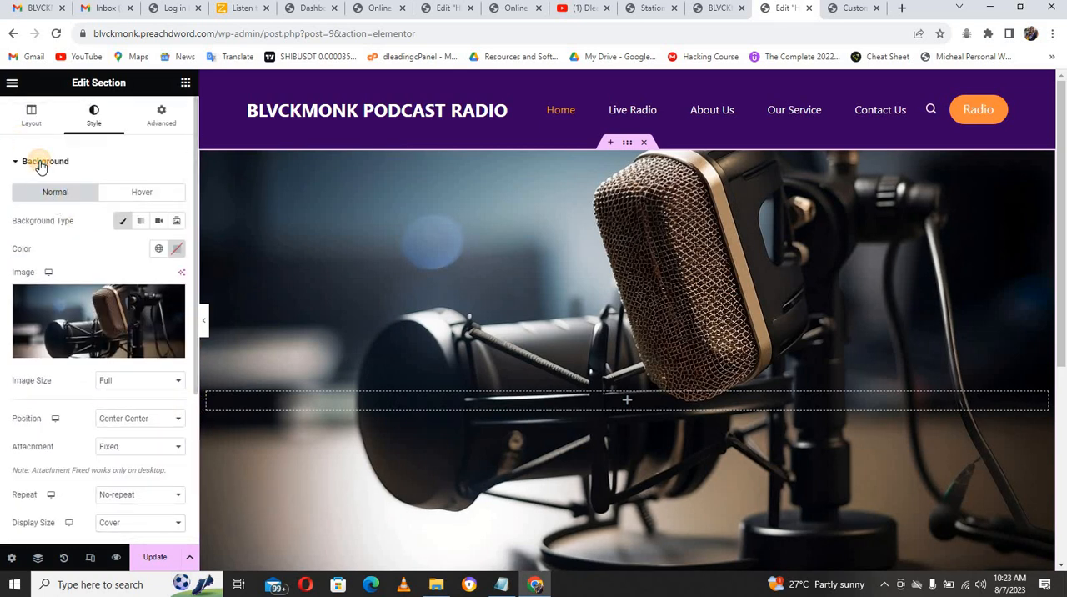
{"action": "left_click", "coordinate": [40, 164]}
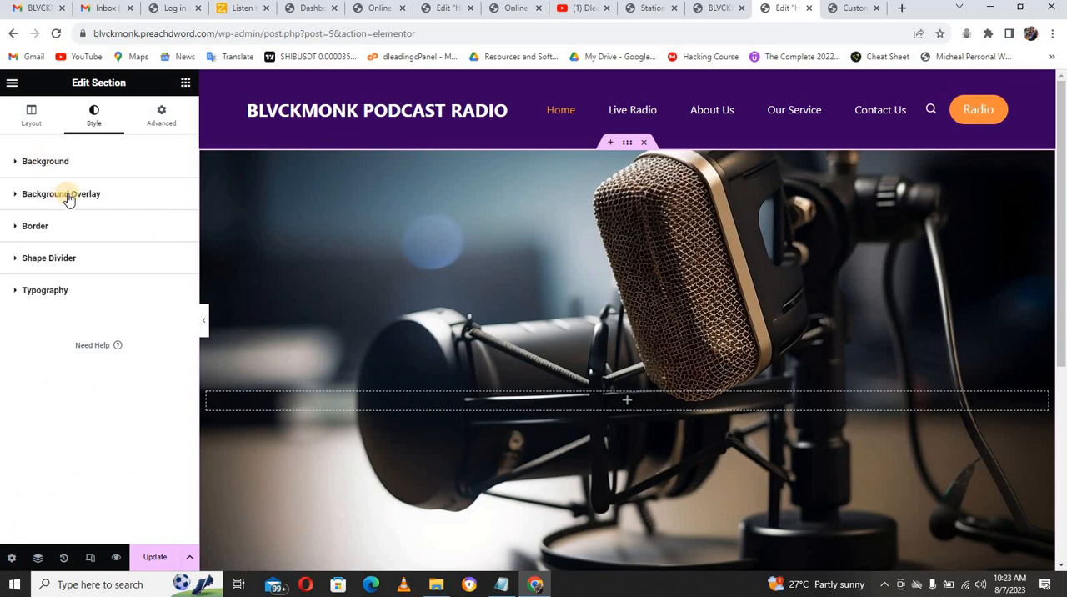
{"action": "left_click", "coordinate": [69, 196]}
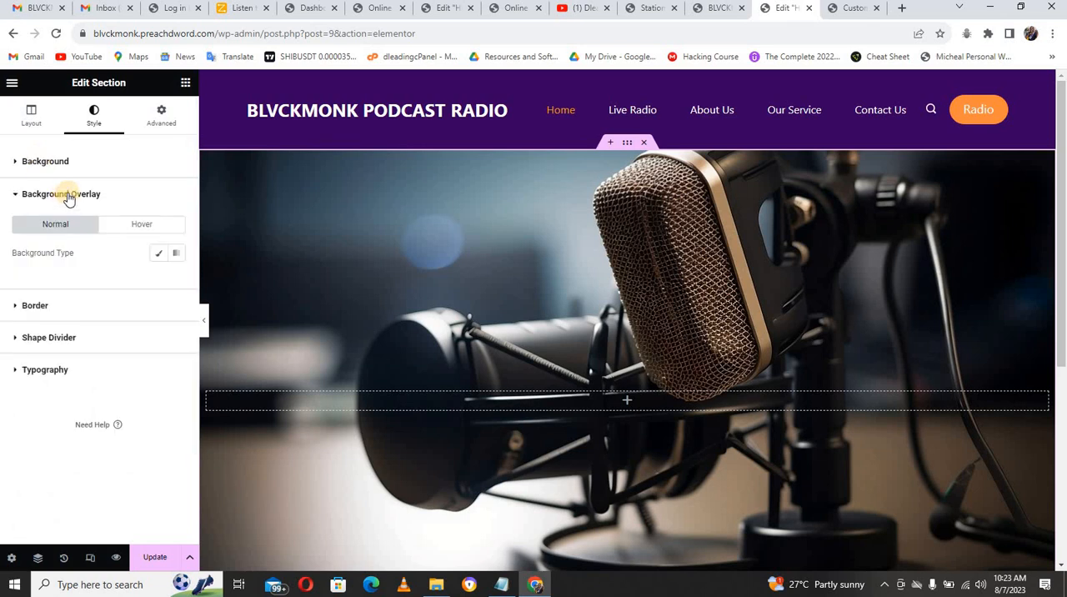
{"action": "left_click", "coordinate": [177, 254]}
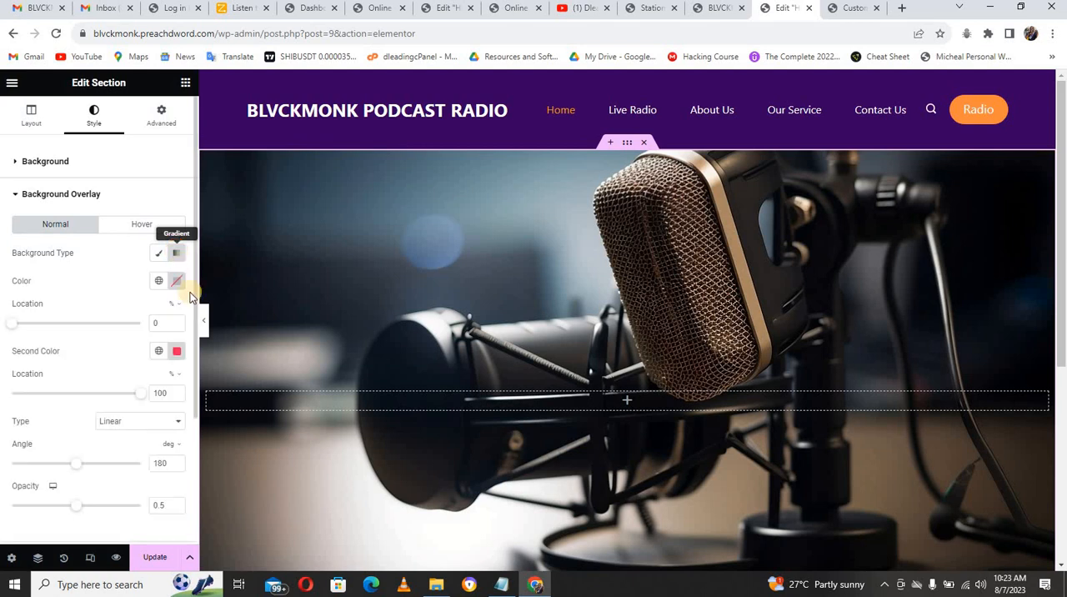
Step: Set the overlay gradient's first color to #370061, copied from the header color in the Notepad notes, and its location to 50%
{"action": "left_click", "coordinate": [177, 281]}
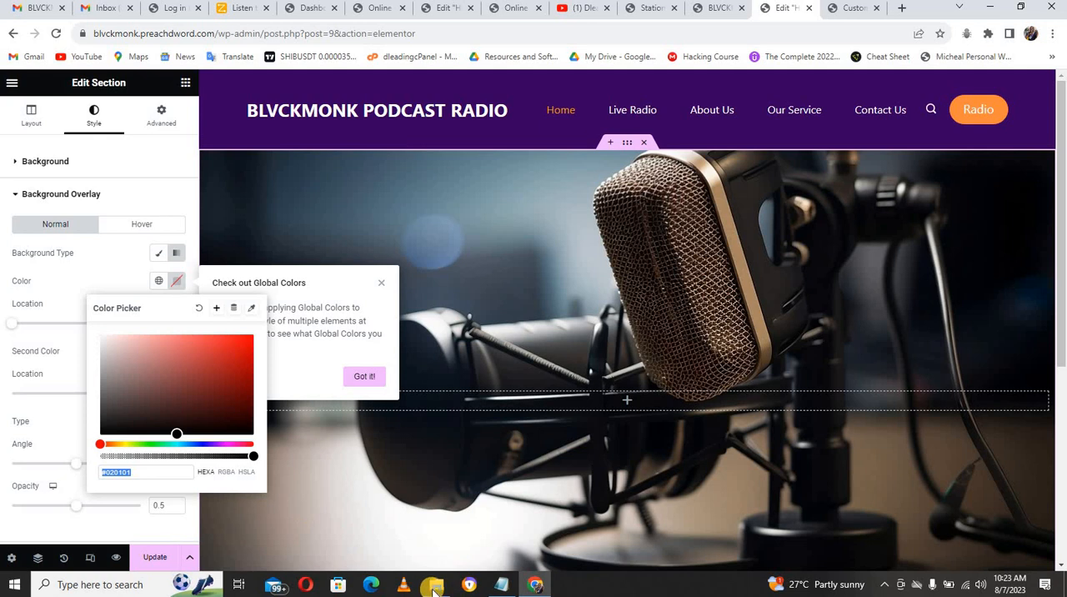
{"action": "left_click", "coordinate": [501, 584]}
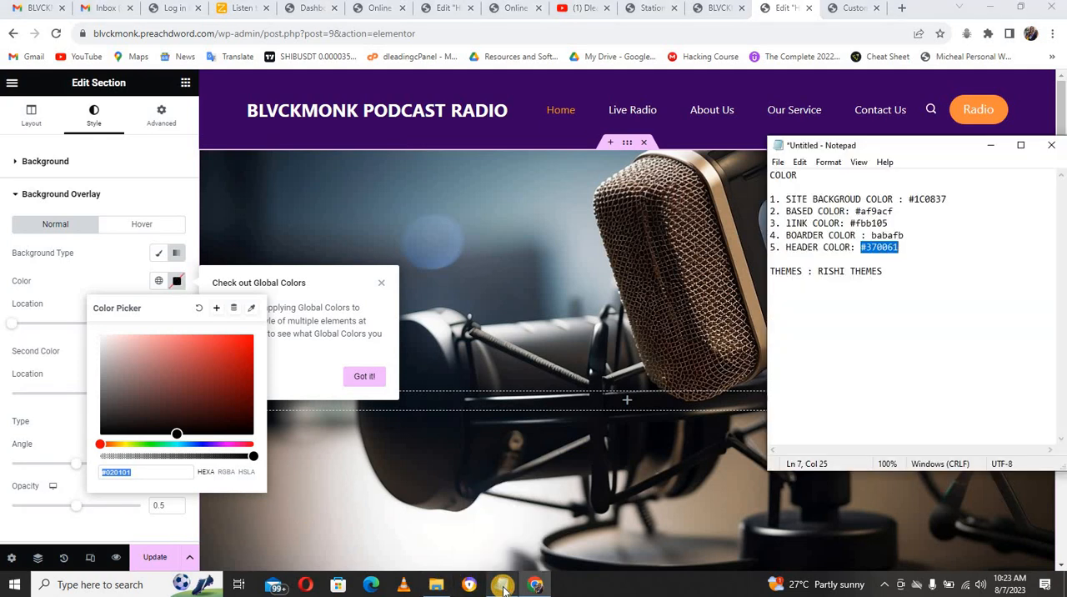
{"action": "right_click", "coordinate": [873, 253]}
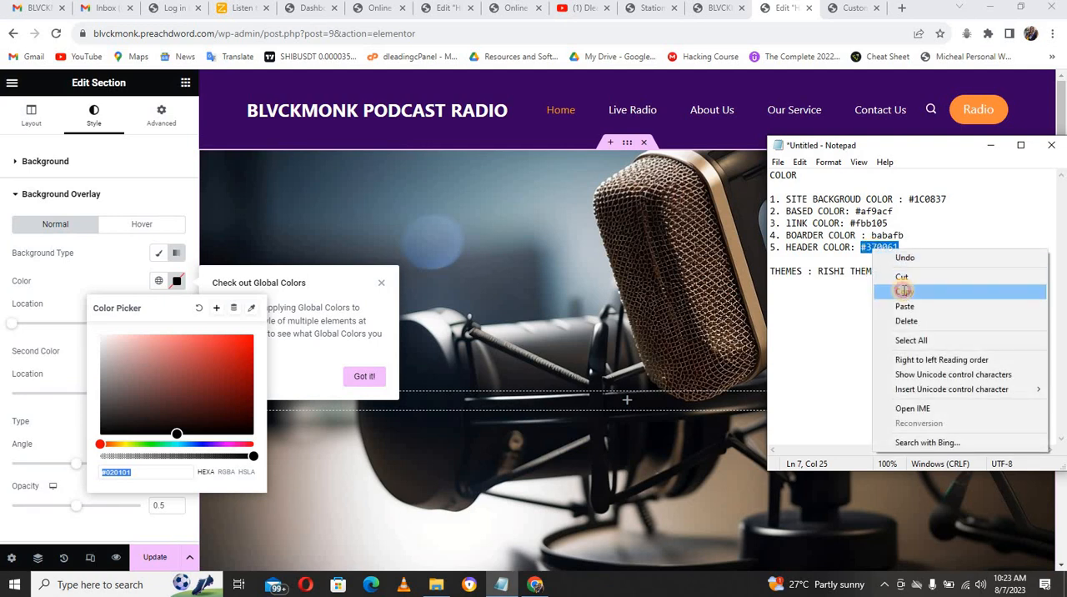
{"action": "left_click", "coordinate": [900, 291]}
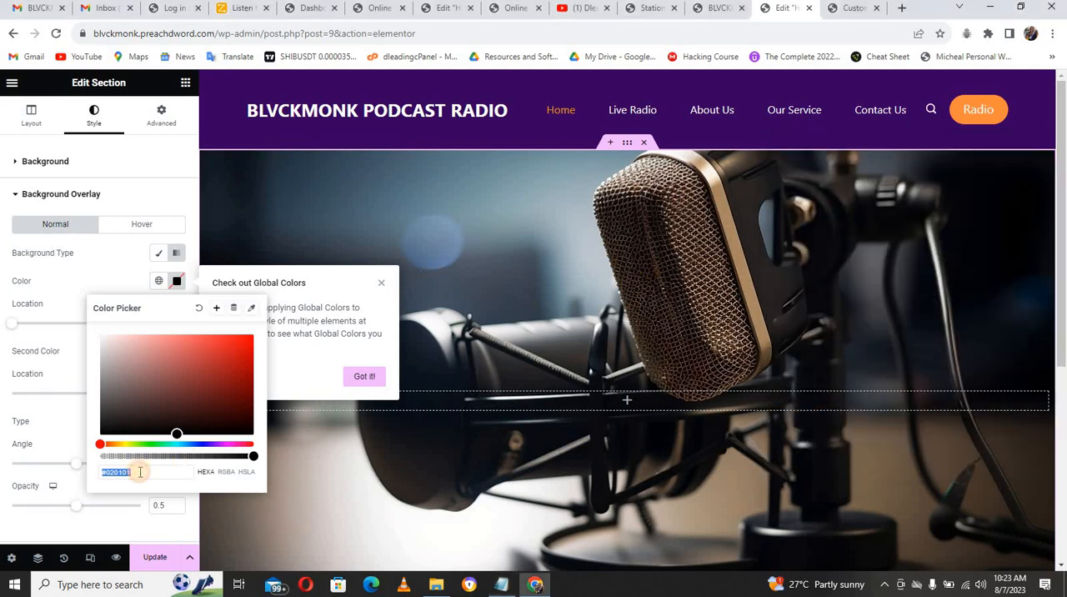
{"action": "left_click", "coordinate": [140, 471]}
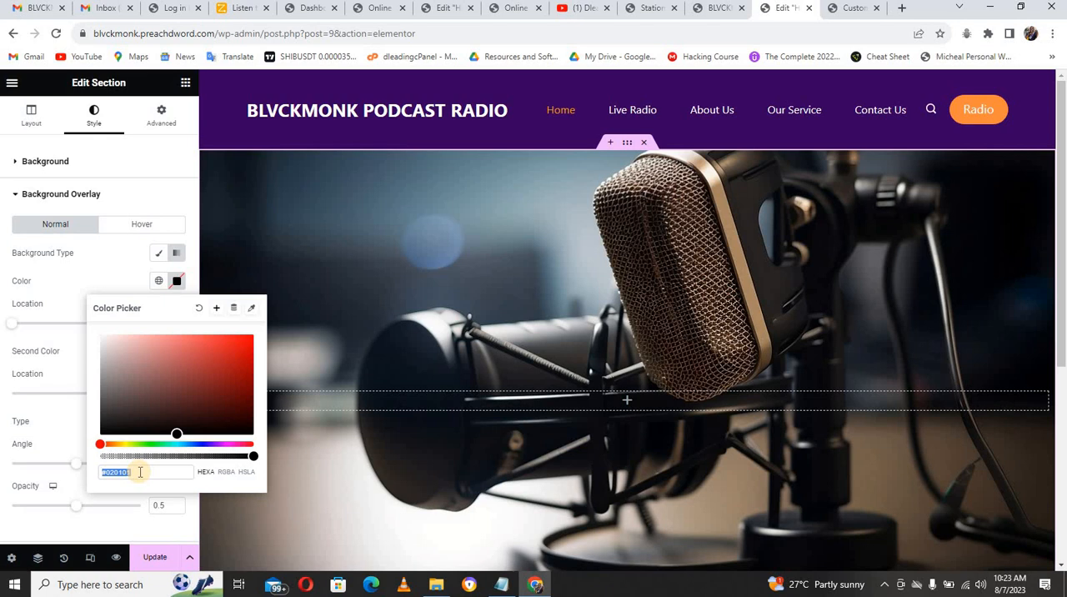
{"action": "key", "text": "ctrl+v"}
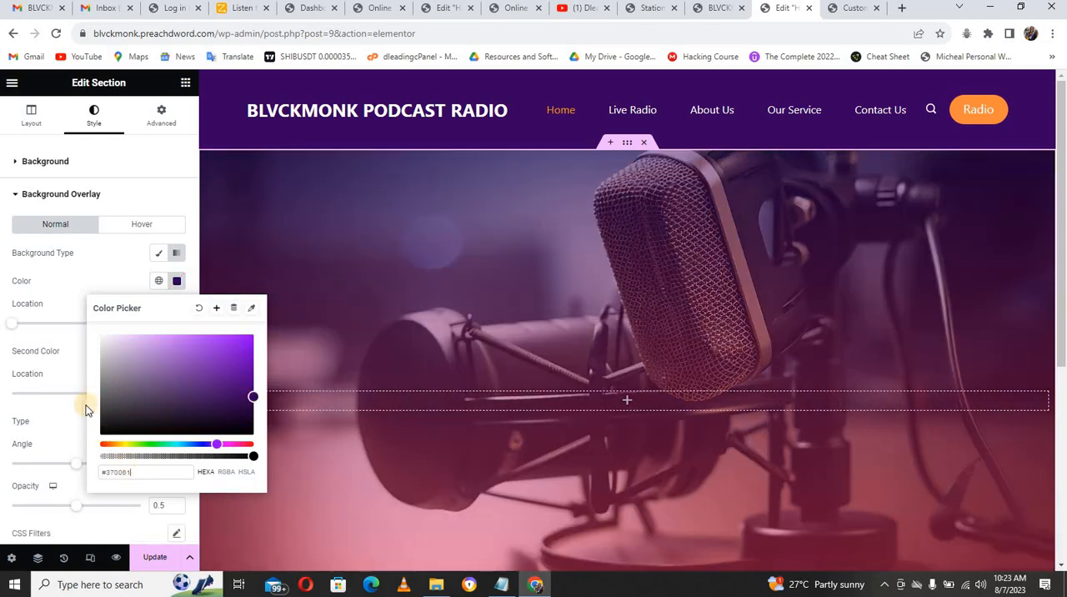
{"action": "left_click", "coordinate": [77, 284]}
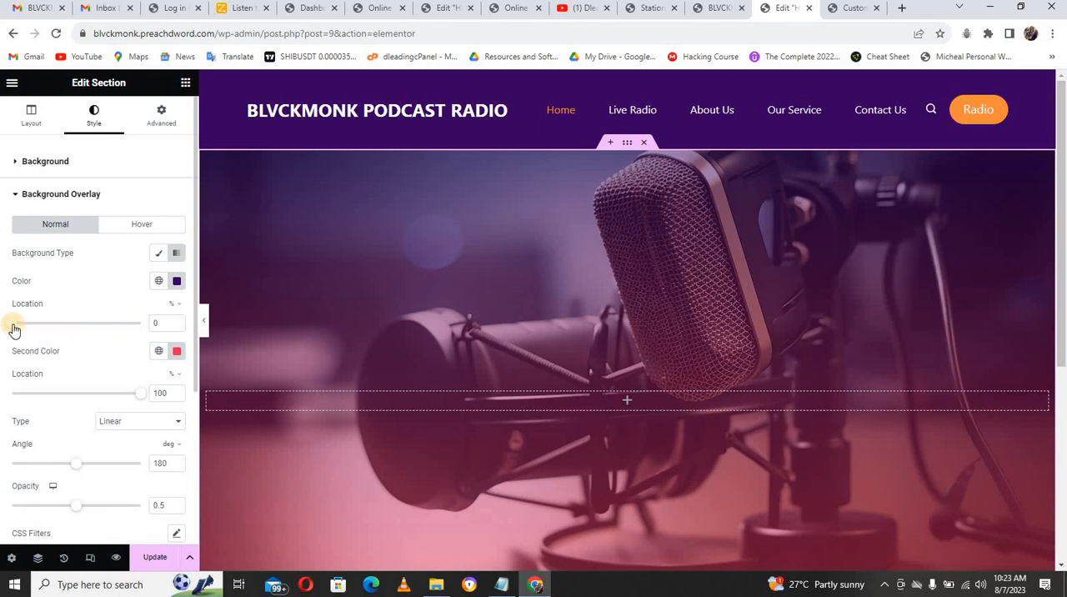
{"action": "left_click_drag", "start_coordinate": [35, 327], "coordinate": [94, 328]}
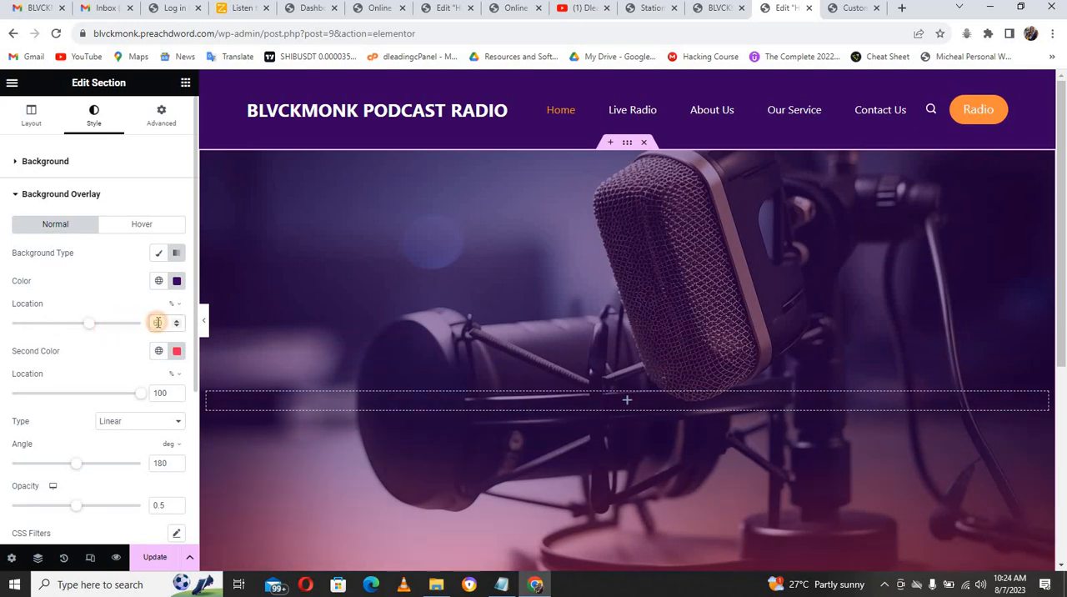
{"action": "type", "text": "50"}
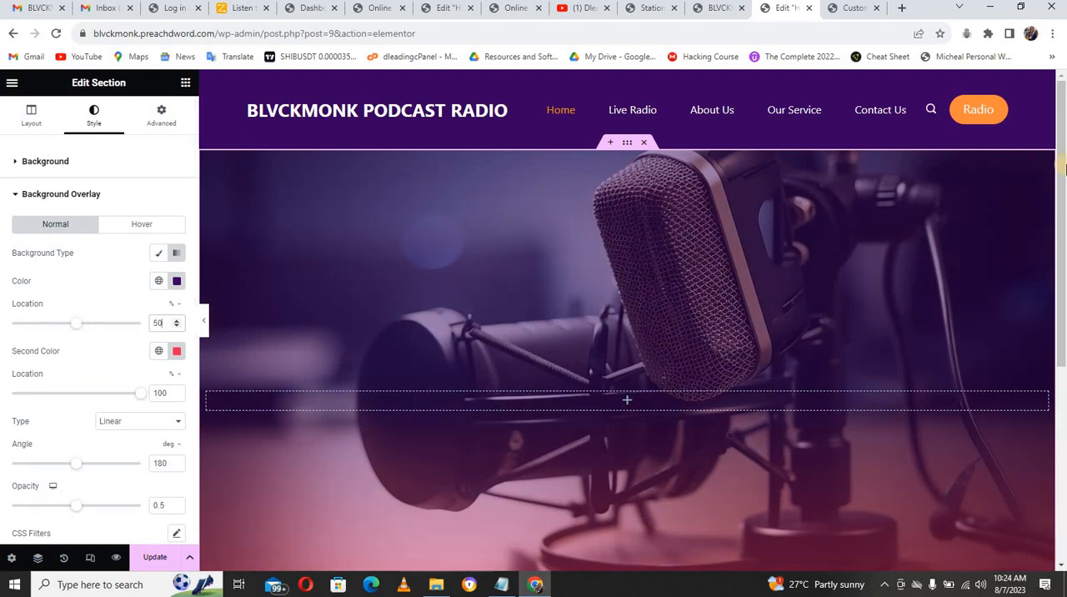
Step: Set the location of the overlay gradient's first color to 25% and check the result across the hero section
{"action": "left_click_drag", "start_coordinate": [1060, 161], "coordinate": [1064, 248]}
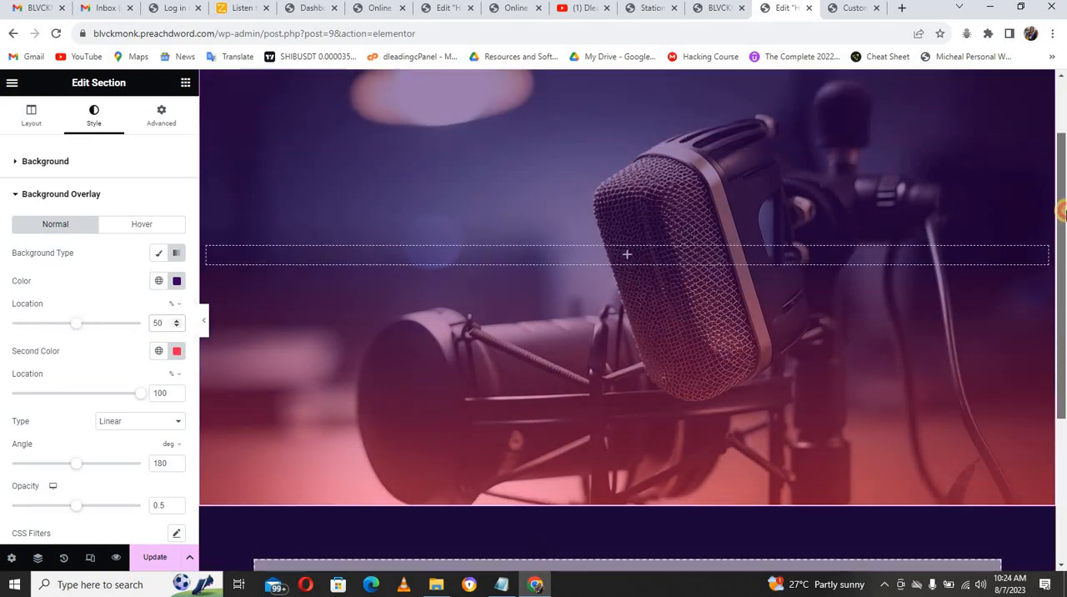
{"action": "scroll", "coordinate": [817, 301], "scroll_direction": "up", "scroll_amount": 1}
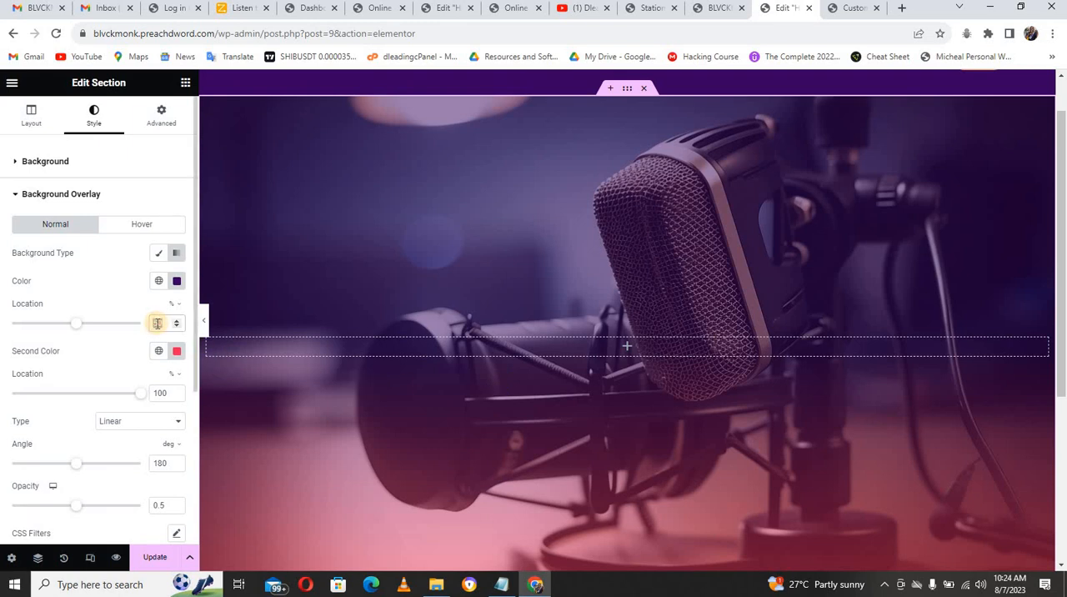
{"action": "type", "text": "25"}
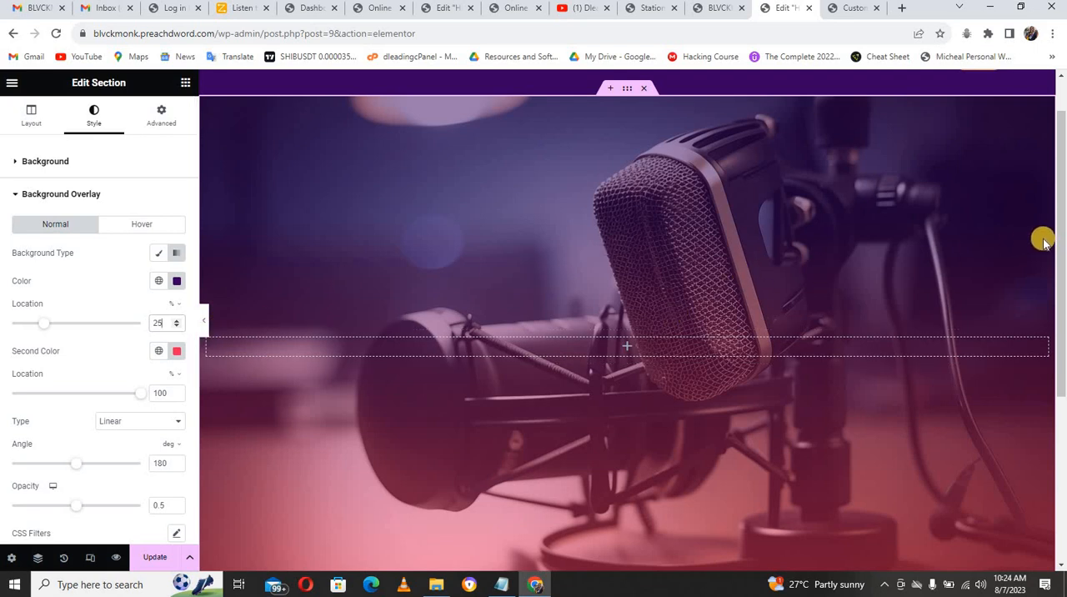
{"action": "left_click_drag", "start_coordinate": [1060, 243], "coordinate": [1061, 295]}
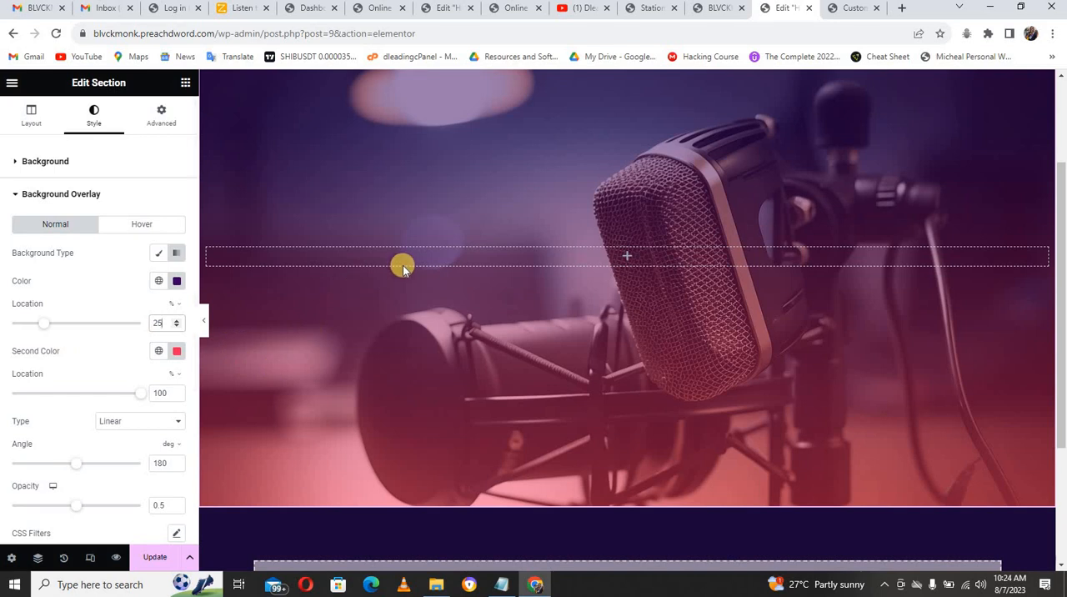
Step: Add an HTML widget to the hero section's empty column
{"action": "left_click", "coordinate": [560, 260]}
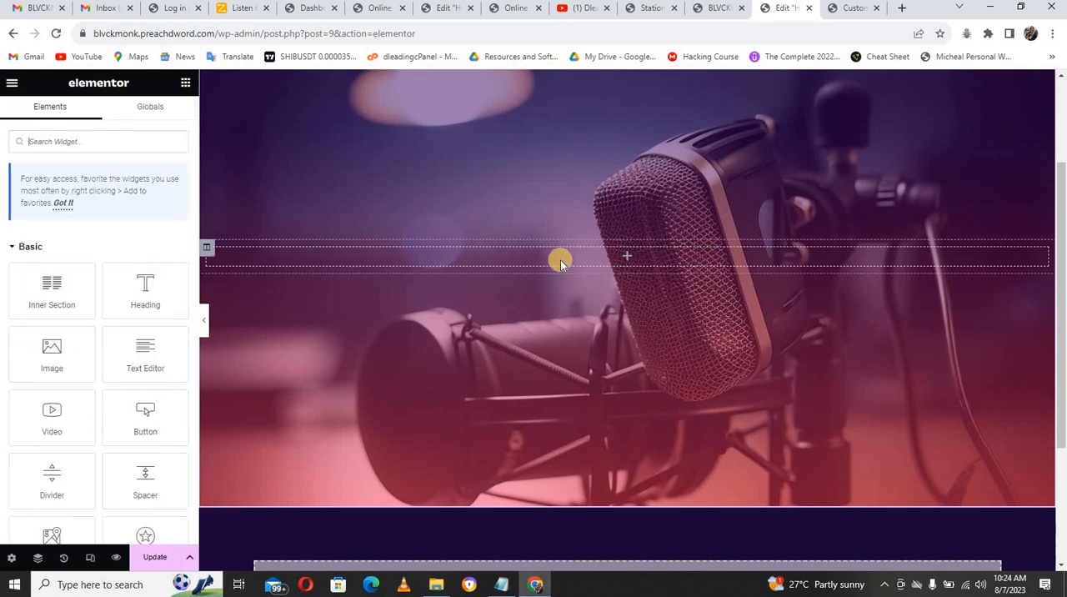
{"action": "left_click", "coordinate": [139, 141]}
{"action": "type", "text": "html"}
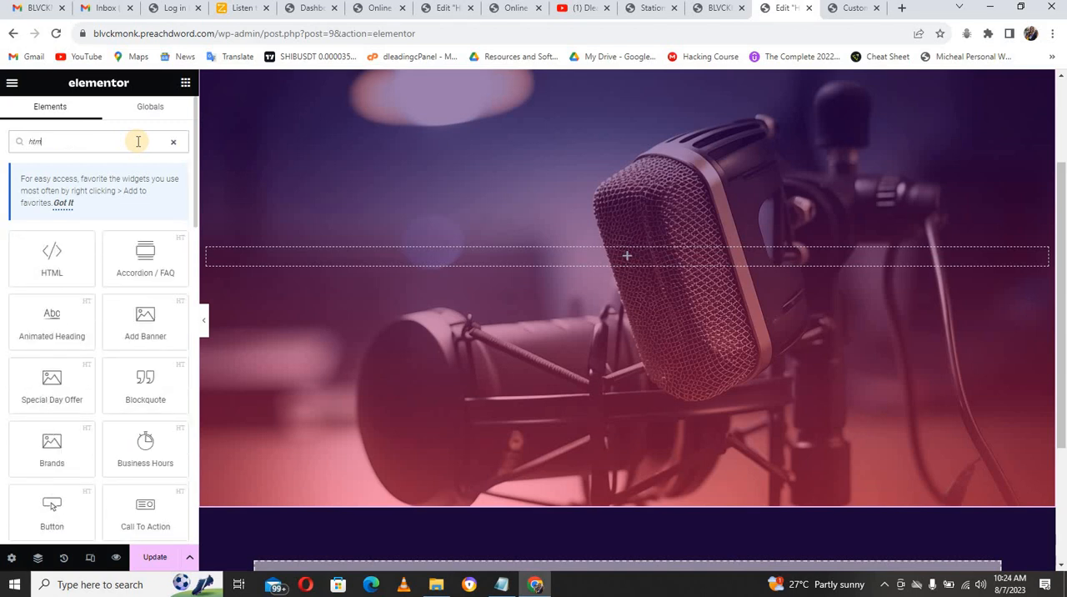
{"action": "type", "text": "l"}
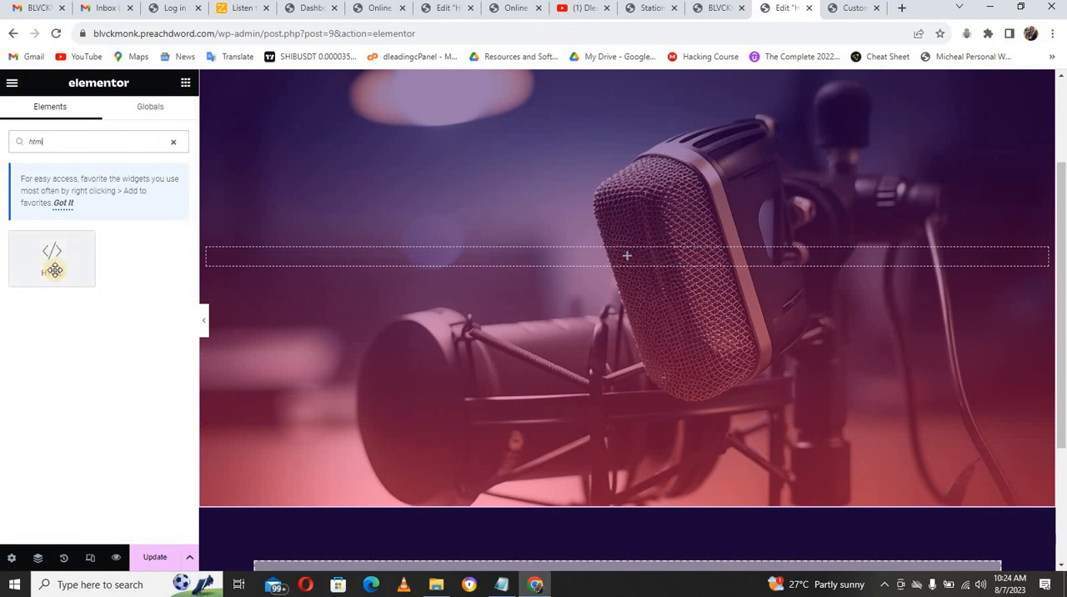
{"action": "left_click_drag", "start_coordinate": [51, 264], "coordinate": [309, 262]}
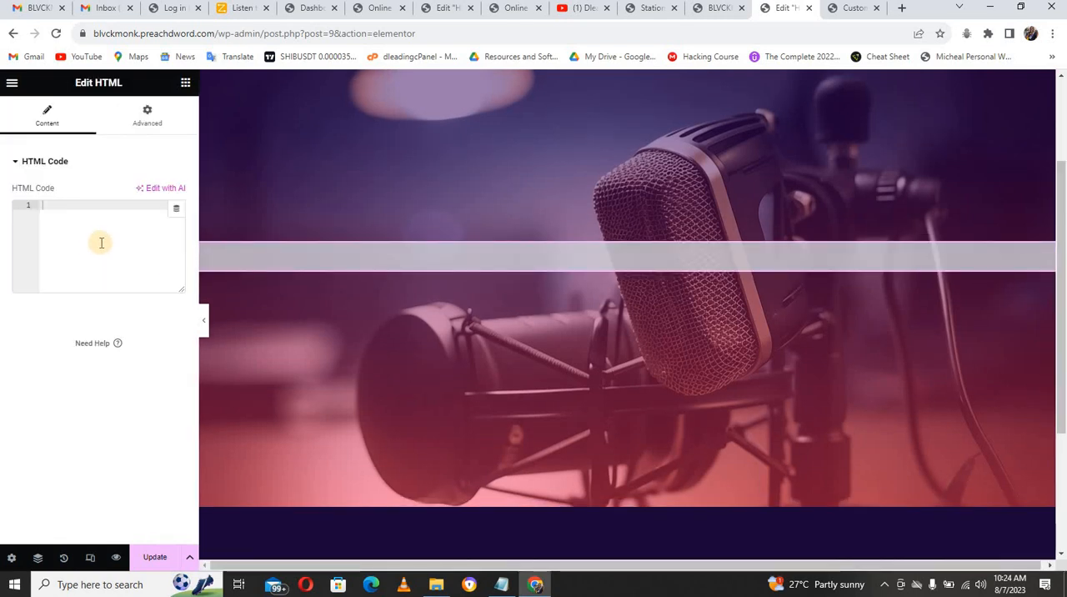
Step: Switch to the Zeno Tools account dashboard for the radio station
{"action": "left_click", "coordinate": [234, 11]}
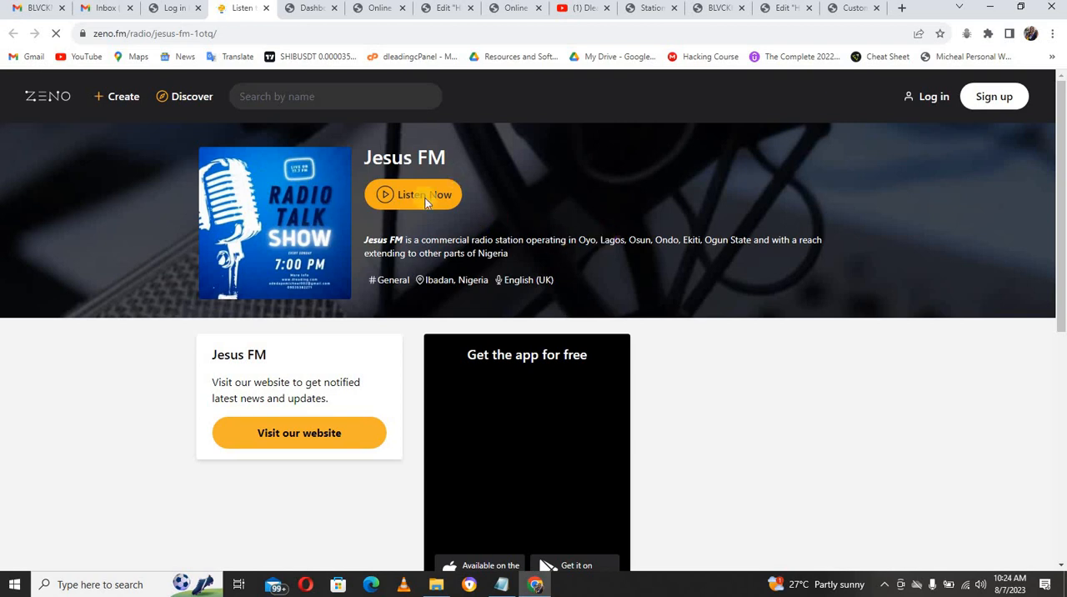
{"action": "left_click", "coordinate": [302, 10]}
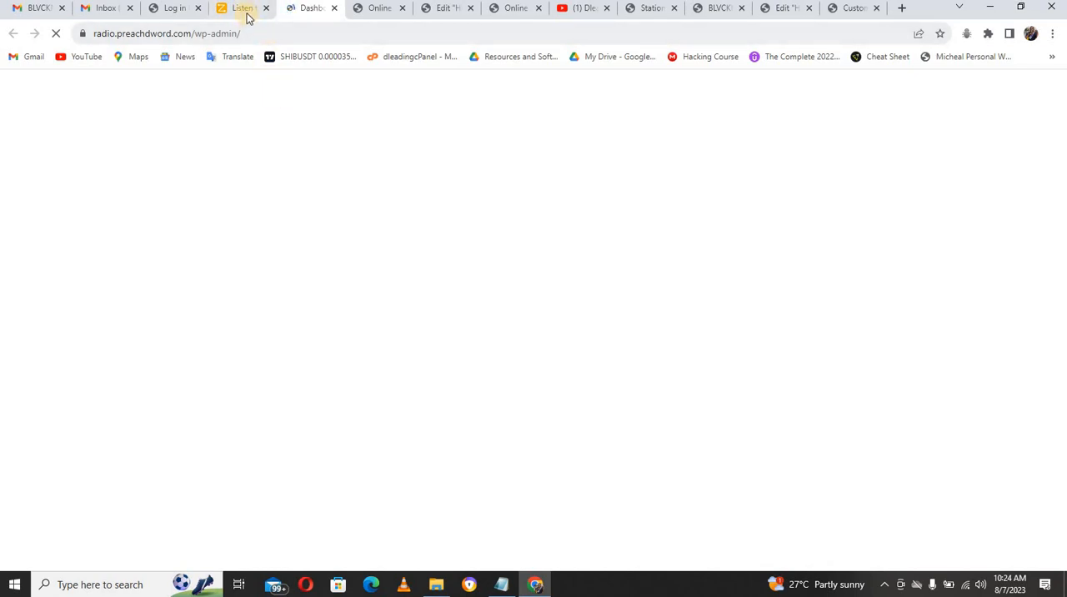
{"action": "left_click", "coordinate": [243, 8]}
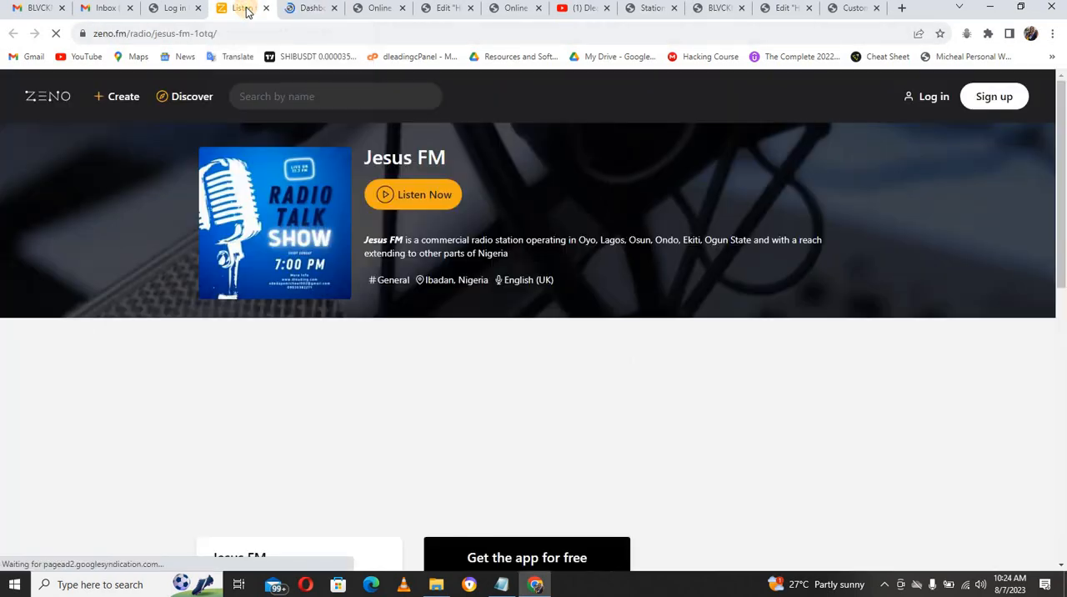
{"action": "left_click", "coordinate": [174, 10]}
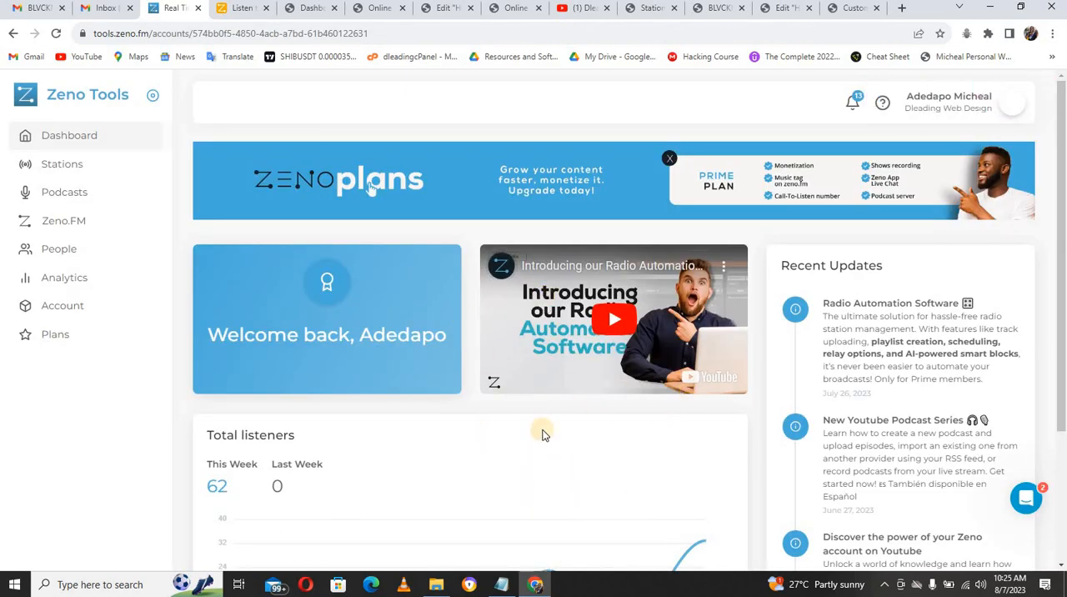
{"action": "left_click", "coordinate": [590, 15]}
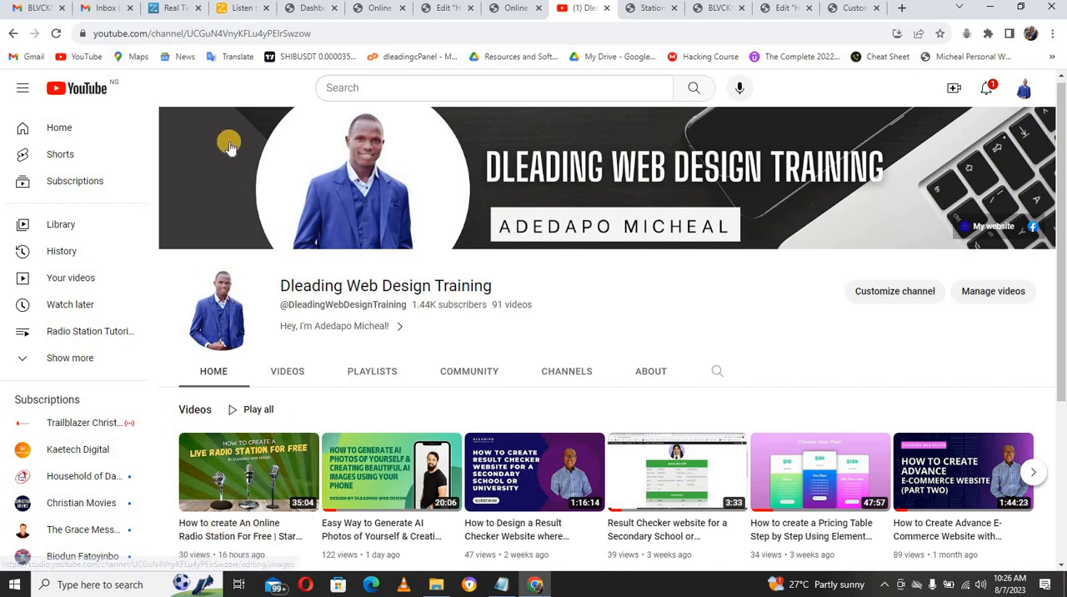
{"action": "left_click", "coordinate": [242, 10]}
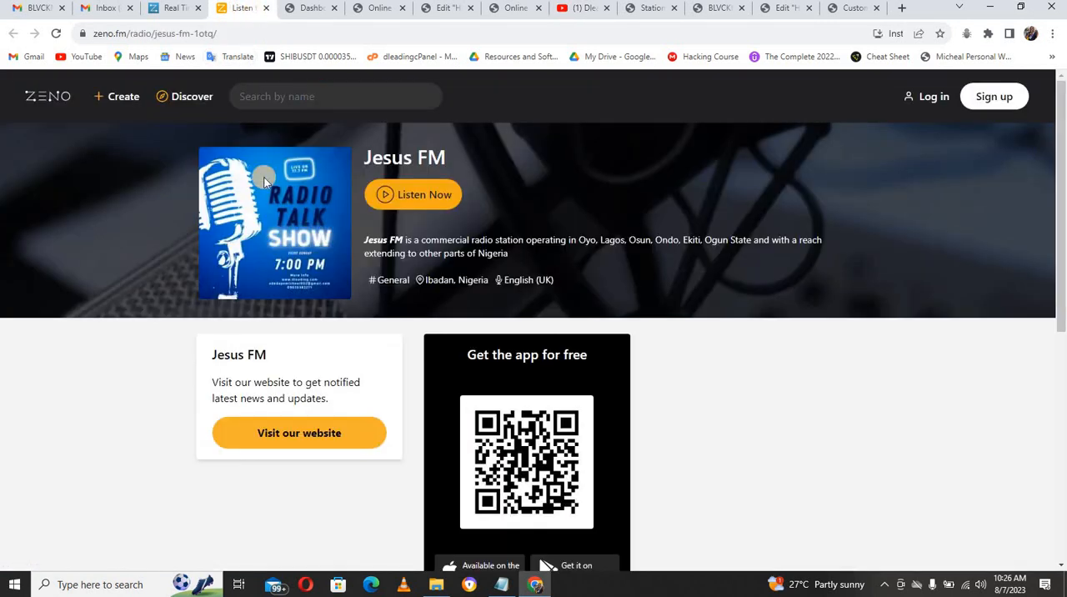
{"action": "left_click", "coordinate": [171, 10]}
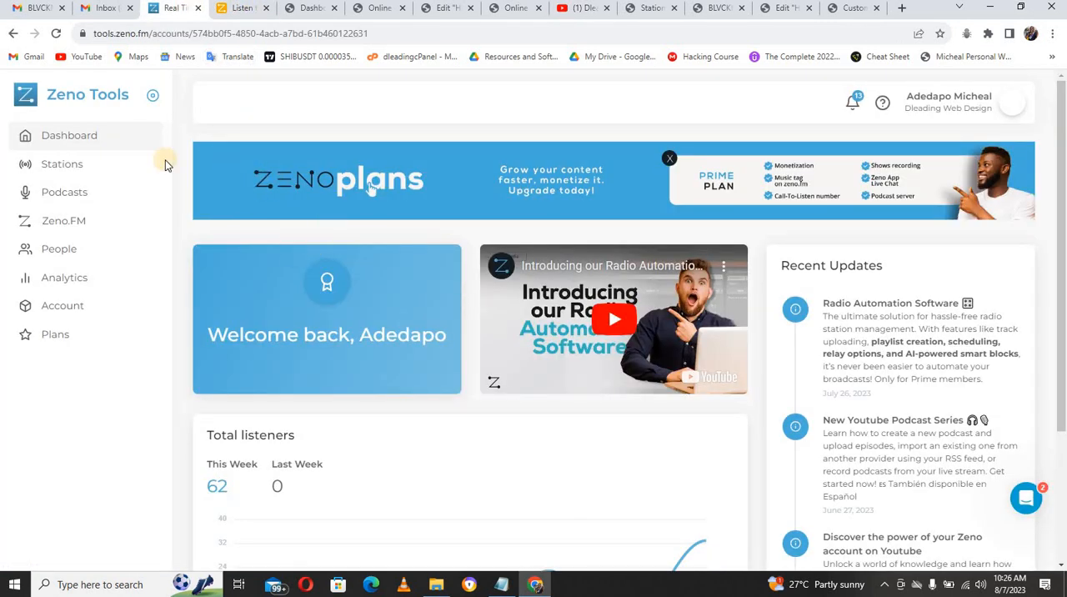
Step: Copy the Large (768 x 600px) widget embed code of the Dleading Web Design Radio station and check its player preview
{"action": "left_click", "coordinate": [72, 166]}
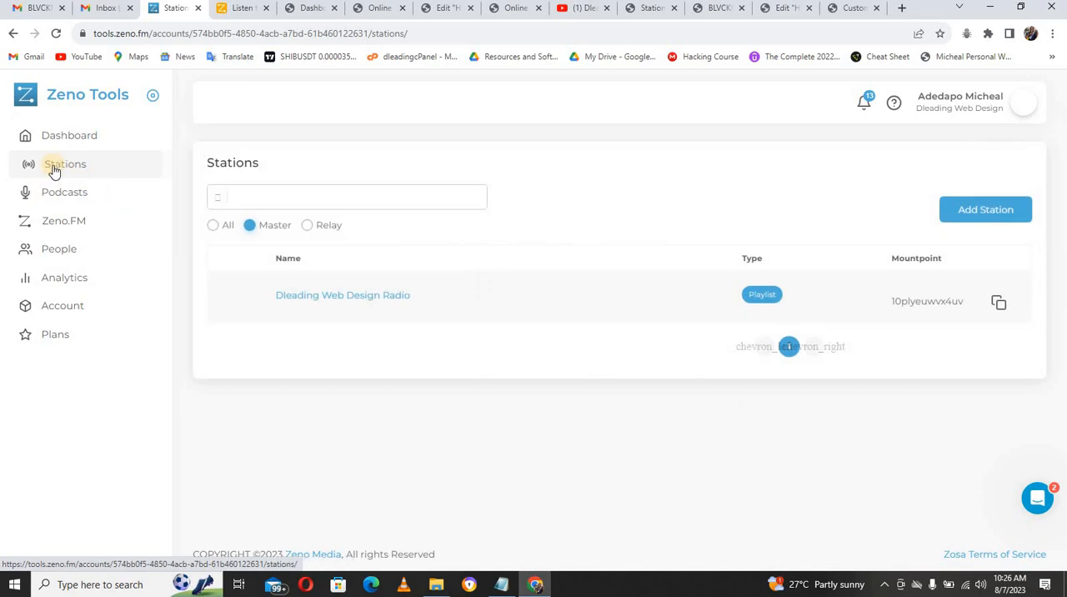
{"action": "left_click", "coordinate": [340, 293]}
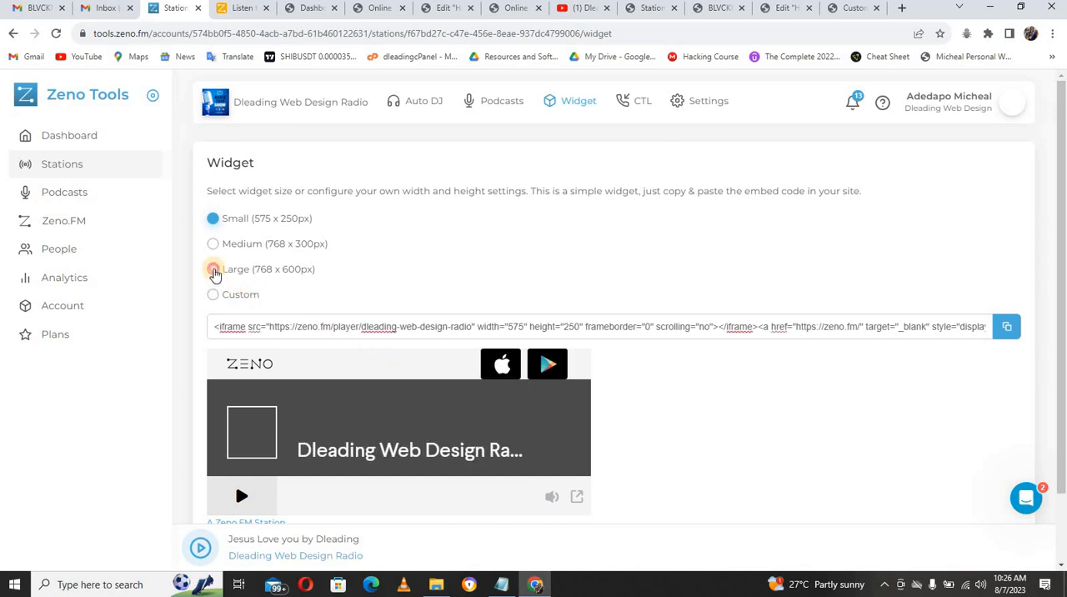
{"action": "left_click", "coordinate": [214, 270]}
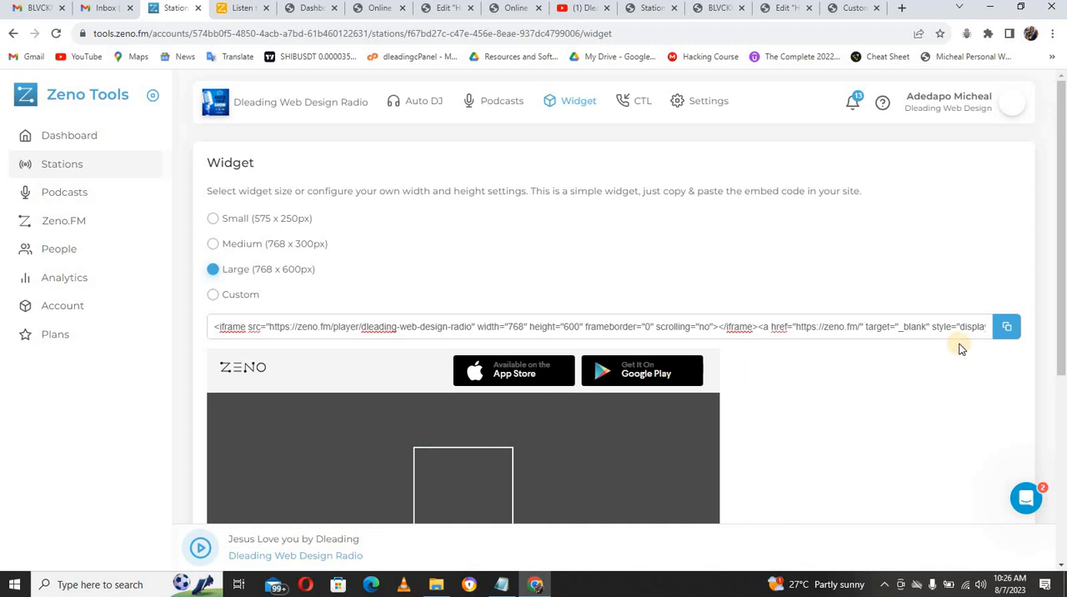
{"action": "left_click", "coordinate": [1006, 330]}
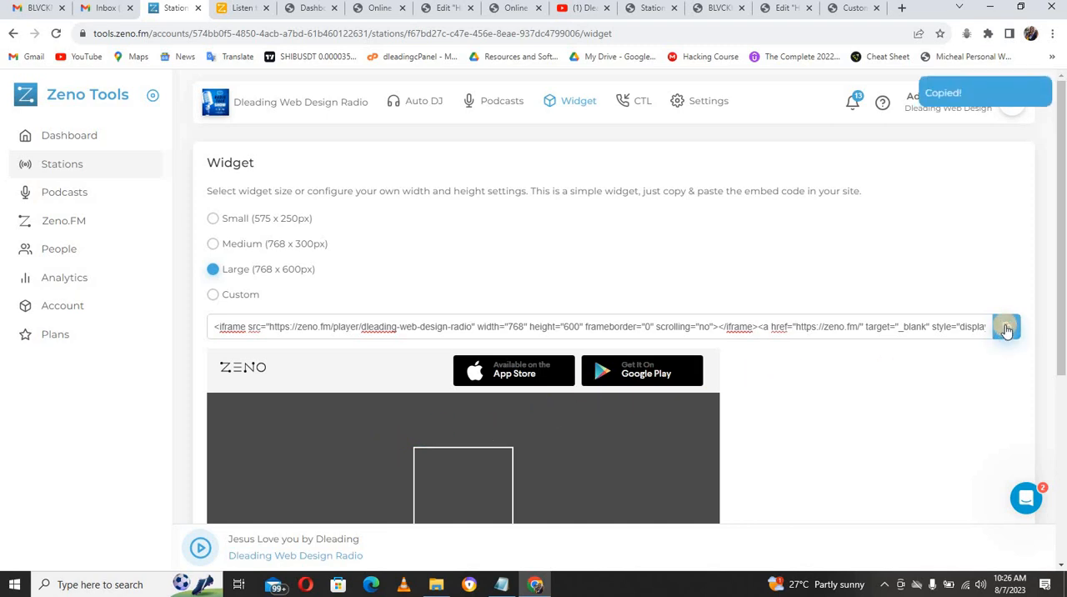
{"action": "left_click_drag", "start_coordinate": [1061, 348], "coordinate": [1063, 415]}
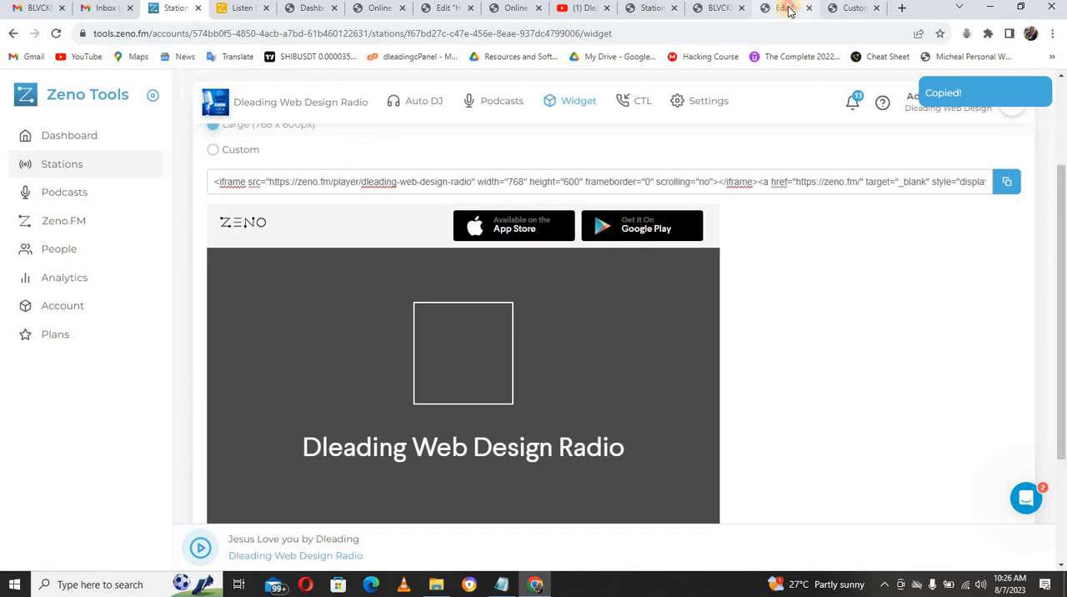
Step: Switch back to the Home page in Elementor and paste the Zeno player embed code into the HTML widget
{"action": "left_click", "coordinate": [786, 9]}
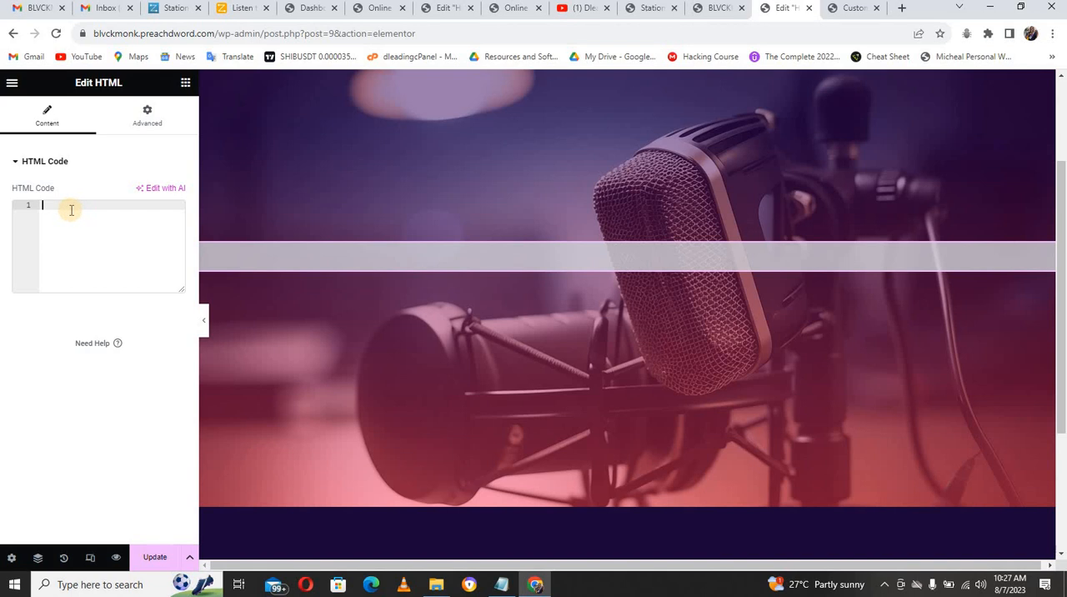
{"action": "key", "text": "ctrl+v"}
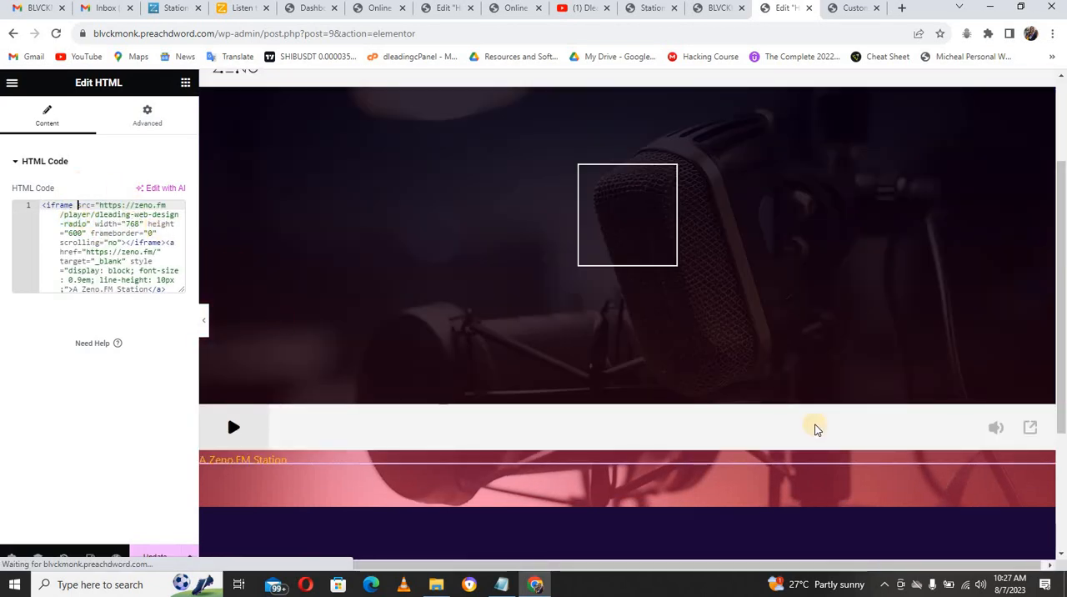
{"action": "left_click_drag", "start_coordinate": [1063, 367], "coordinate": [1058, 342]}
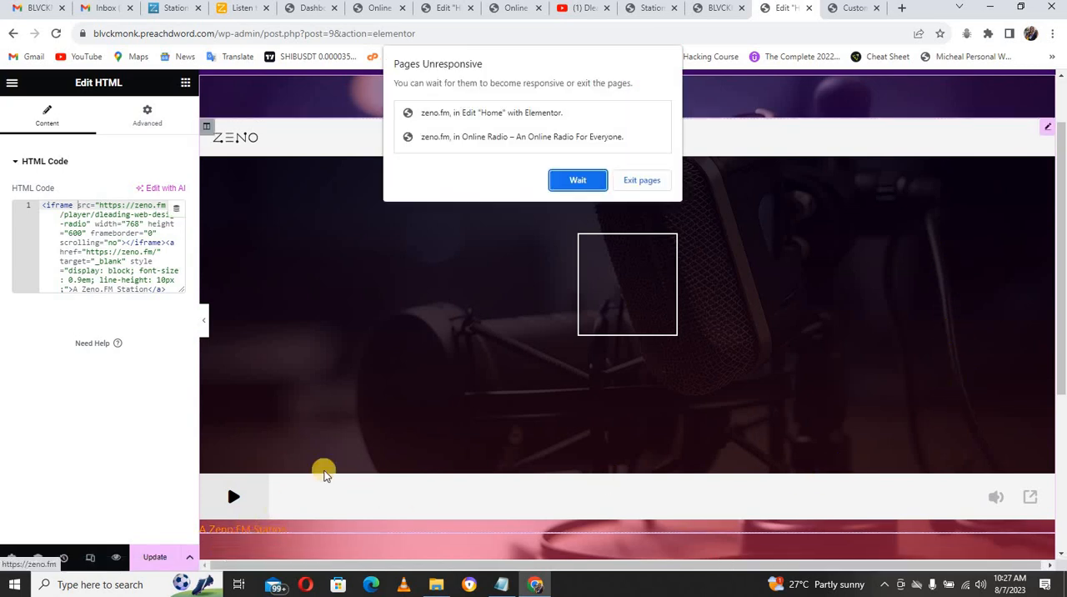
{"action": "left_click", "coordinate": [575, 180]}
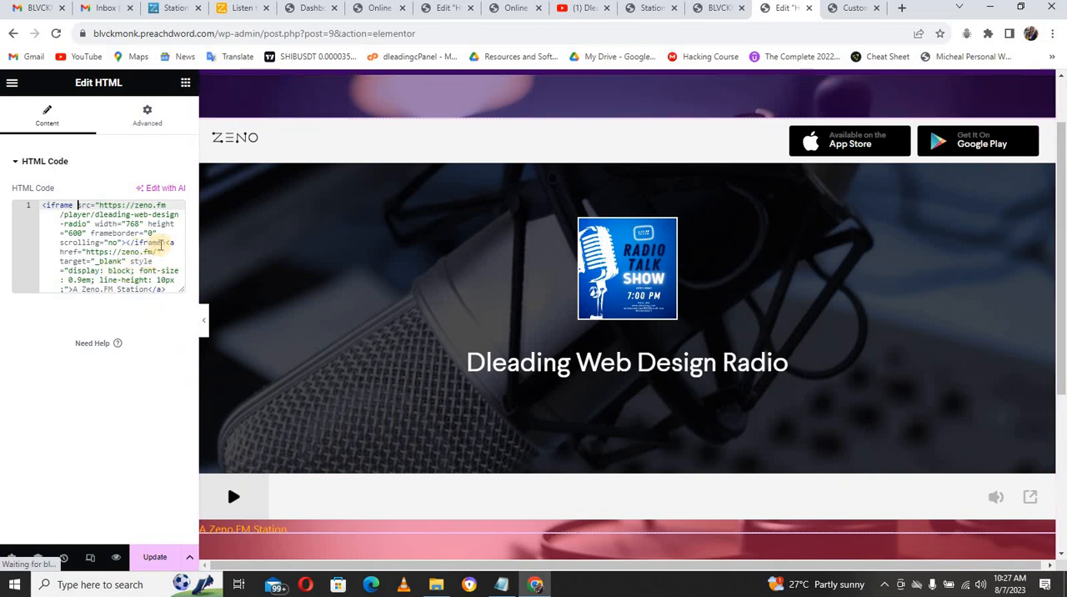
Step: Delete the closing iframe tag and the whole "A Zeno.FM Station" link from the end of the embed code
{"action": "key", "text": "Down"}
{"action": "key", "text": "Down"}
{"action": "key", "text": "Down"}
{"action": "key", "text": "Down"}
{"action": "key", "text": "Down"}
{"action": "key", "text": "Down"}
{"action": "key", "text": "Down"}
{"action": "key", "text": "Down"}
{"action": "key", "text": "Down"}
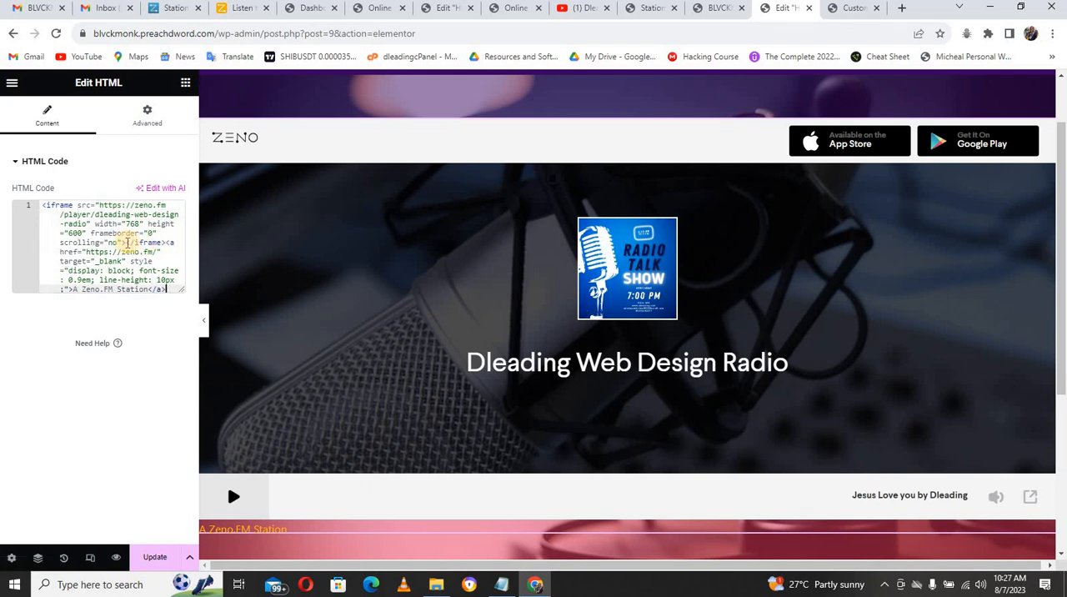
{"action": "left_click_drag", "start_coordinate": [127, 242], "coordinate": [167, 289]}
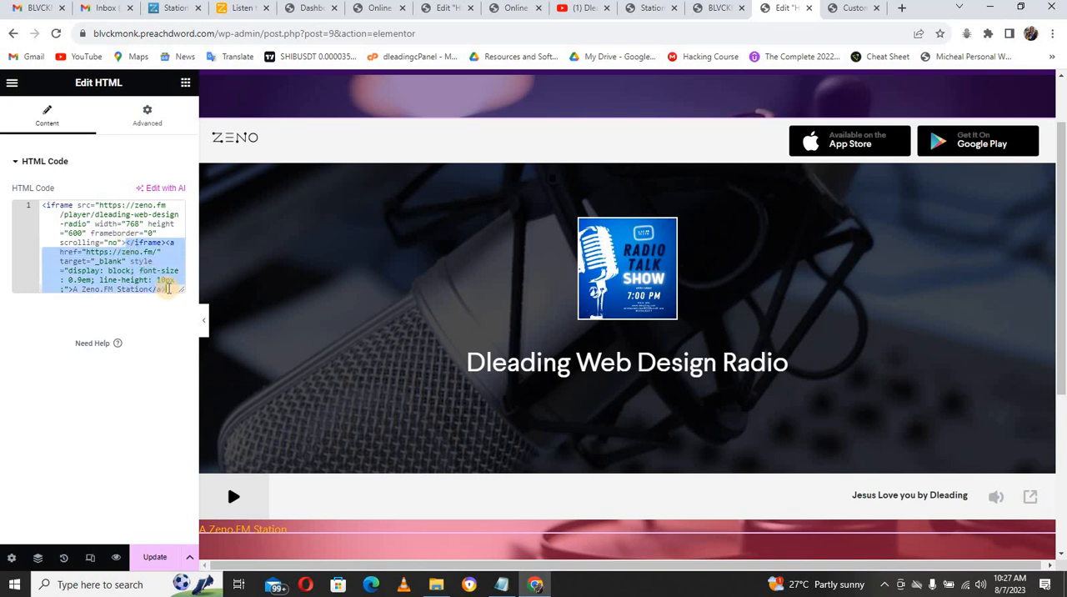
{"action": "key", "text": "BackSpace"}
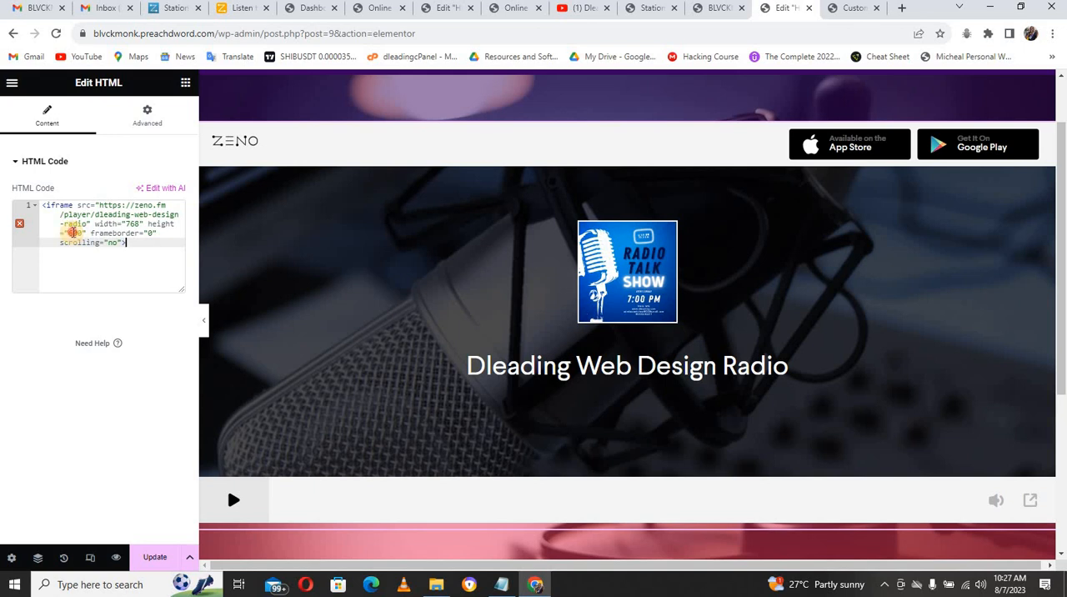
Step: Set the iframe height in the player's embed code to 500
{"action": "double_click", "coordinate": [72, 232]}
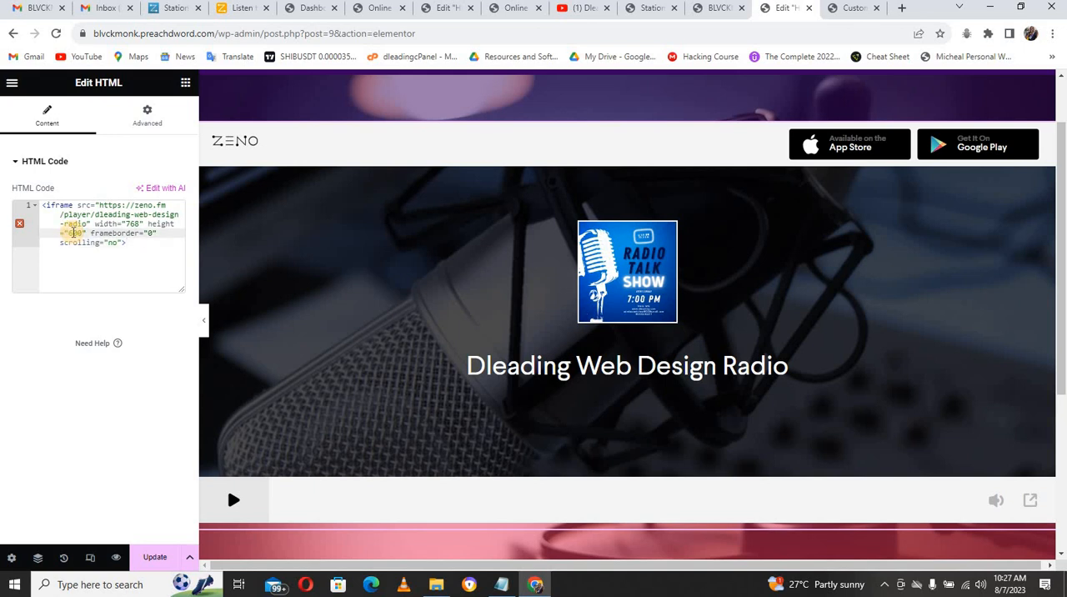
{"action": "key", "text": "BackSpace"}
{"action": "type", "text": "5"}
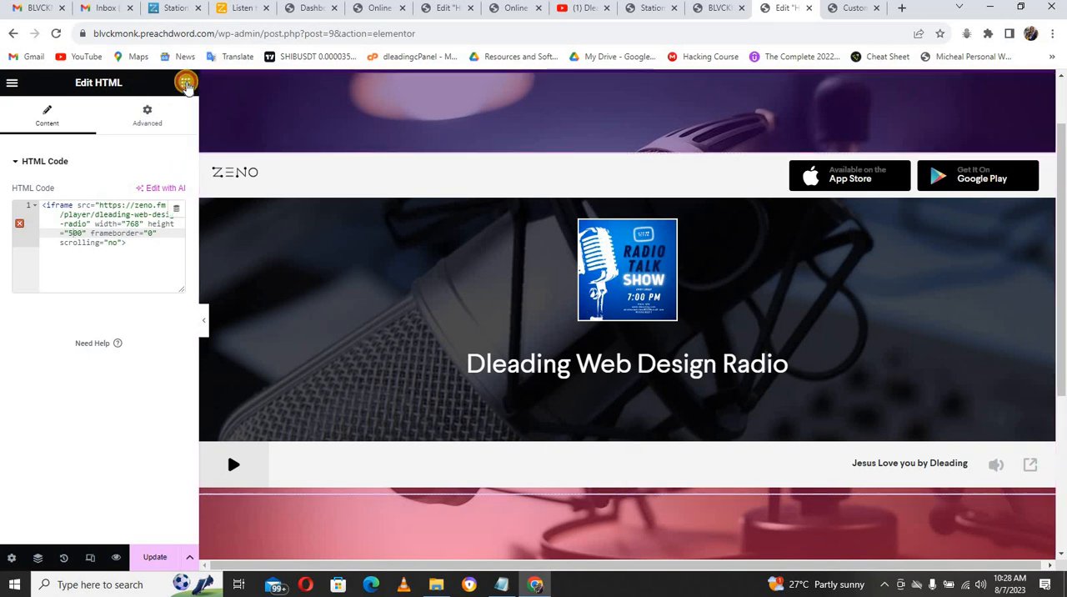
Step: Add a Heading widget directly below the radio player in the hero section
{"action": "left_click", "coordinate": [186, 83]}
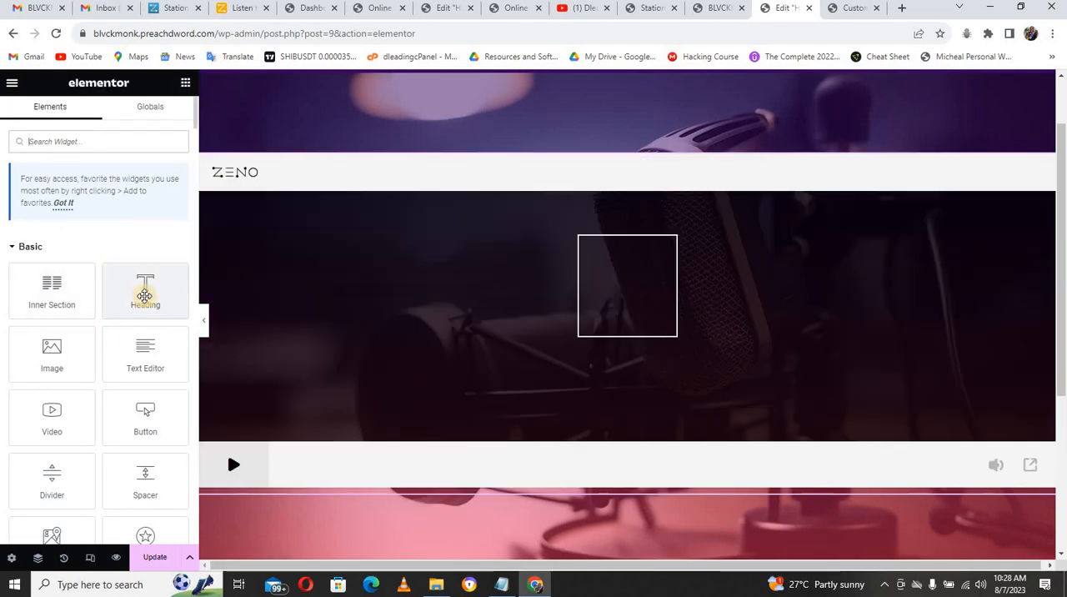
{"action": "left_click_drag", "start_coordinate": [145, 296], "coordinate": [524, 488]}
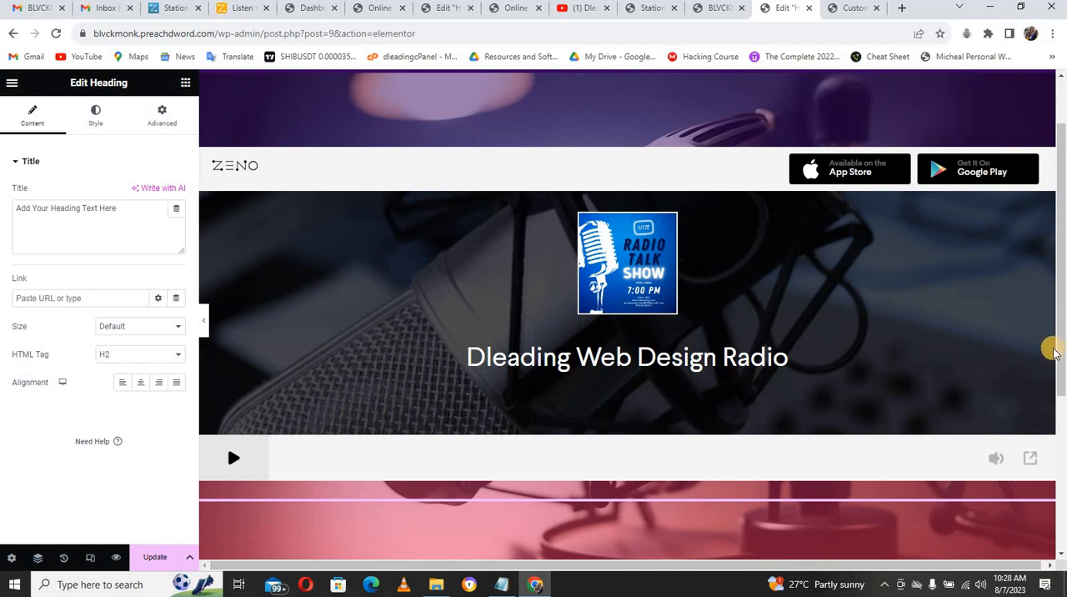
{"action": "scroll", "coordinate": [1060, 342], "scroll_direction": "down", "scroll_amount": 1}
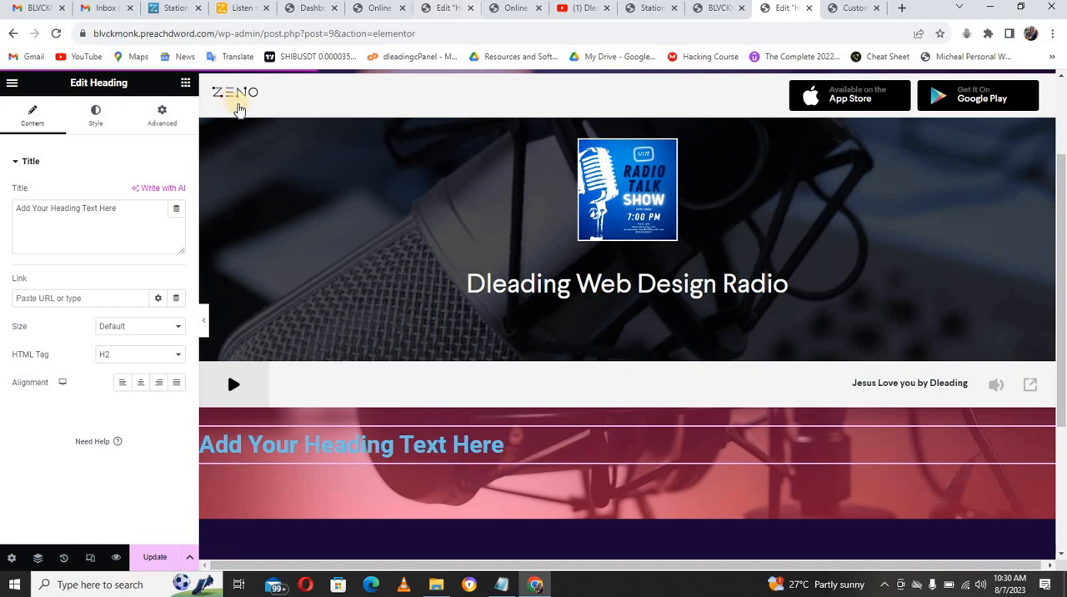
Step: Replace the heading's title with "Enjoy Other Radio station with correct vibe", copied from the demo site's heading
{"action": "left_click", "coordinate": [445, 9]}
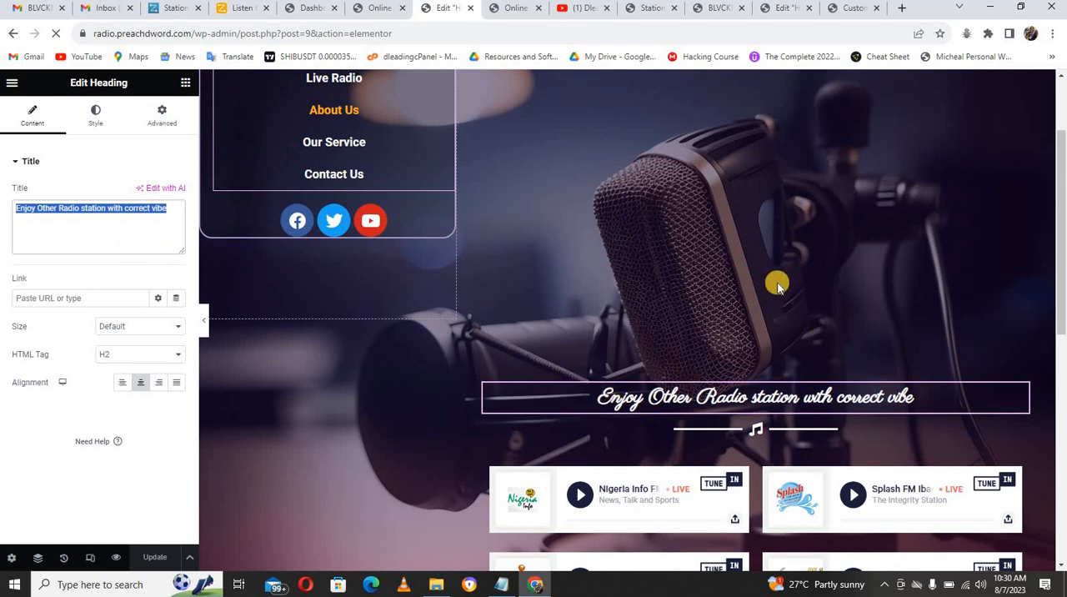
{"action": "left_click", "coordinate": [796, 13]}
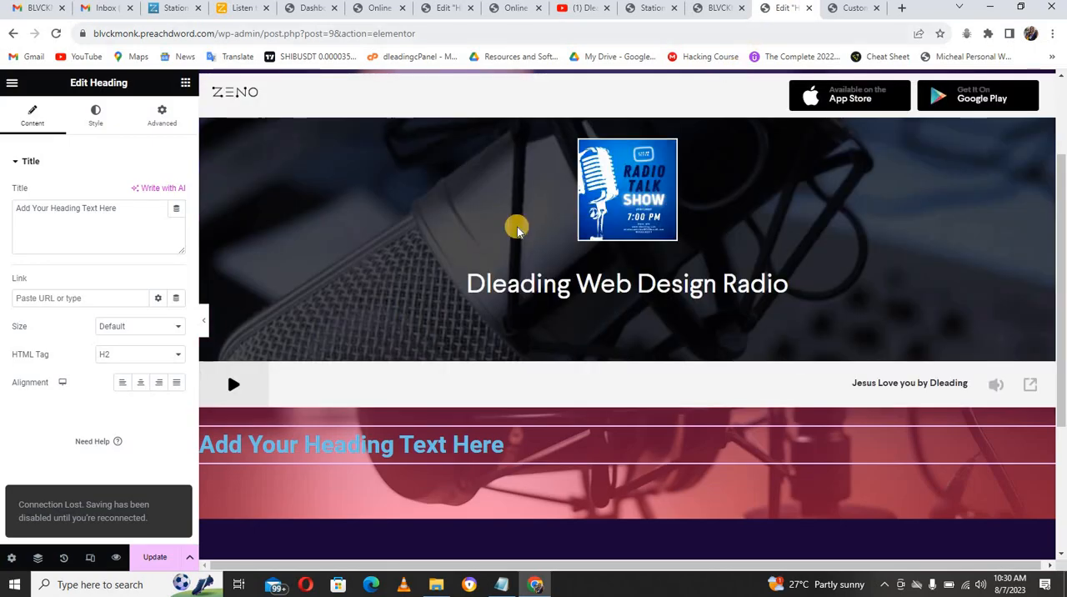
{"action": "triple_click", "coordinate": [84, 235]}
{"action": "type", "text": "Enjoy Other Radio station with correct vibe"}
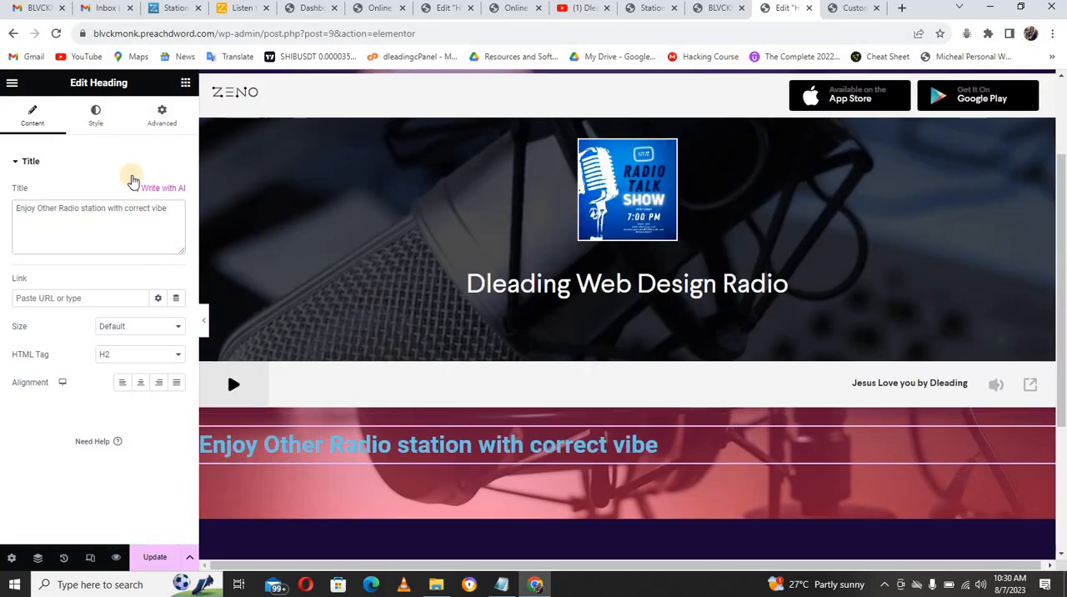
Step: Center the "Enjoy Other Radio station with correct vibe" heading and set its text color to white
{"action": "left_click", "coordinate": [97, 126]}
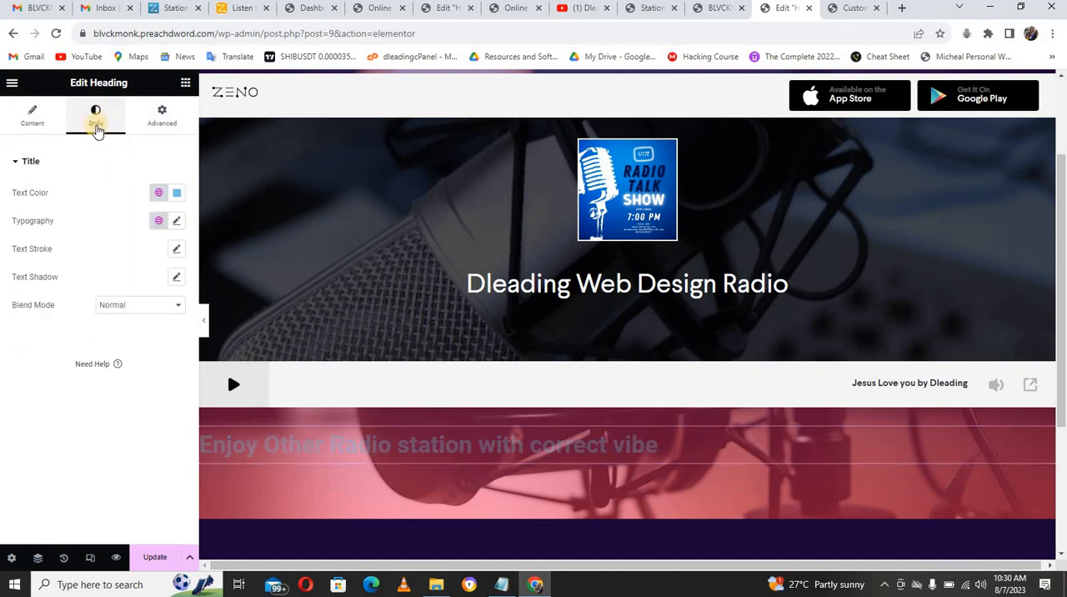
{"action": "left_click", "coordinate": [32, 115]}
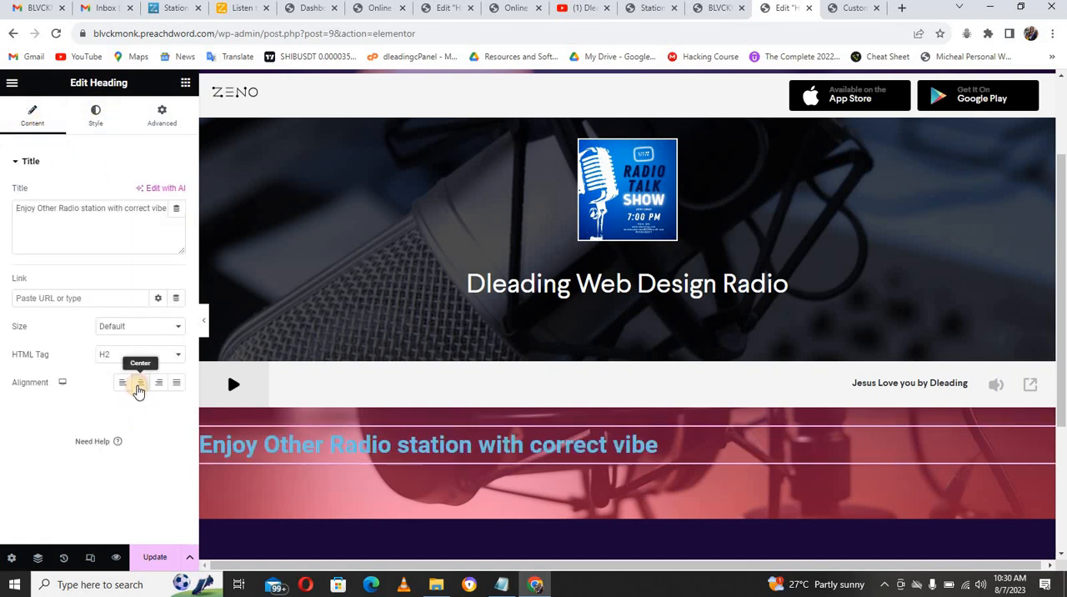
{"action": "left_click", "coordinate": [140, 384]}
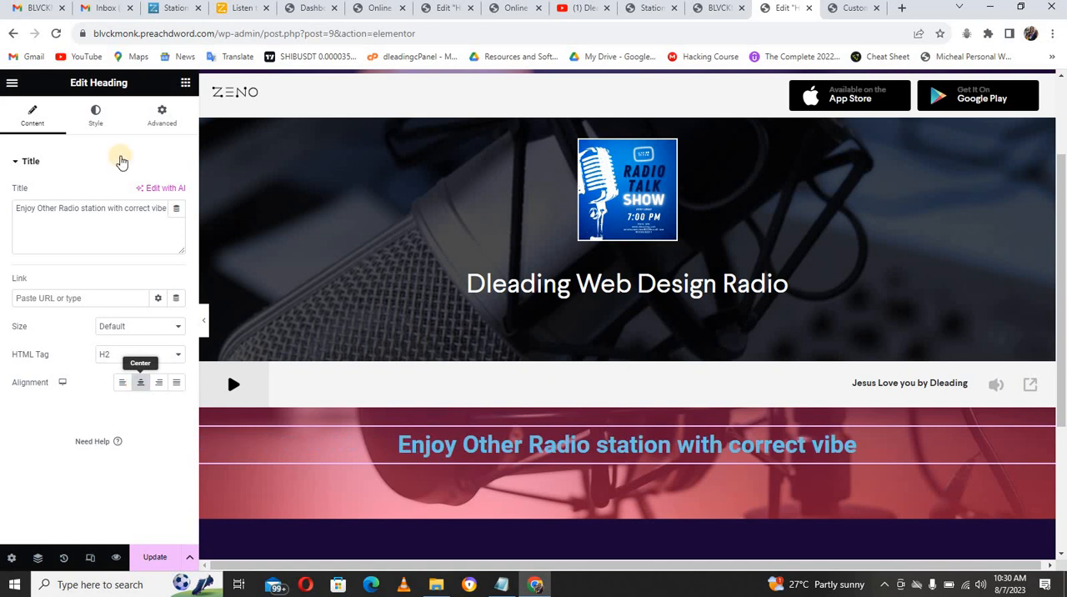
{"action": "left_click", "coordinate": [97, 112]}
{"action": "left_click", "coordinate": [176, 192]}
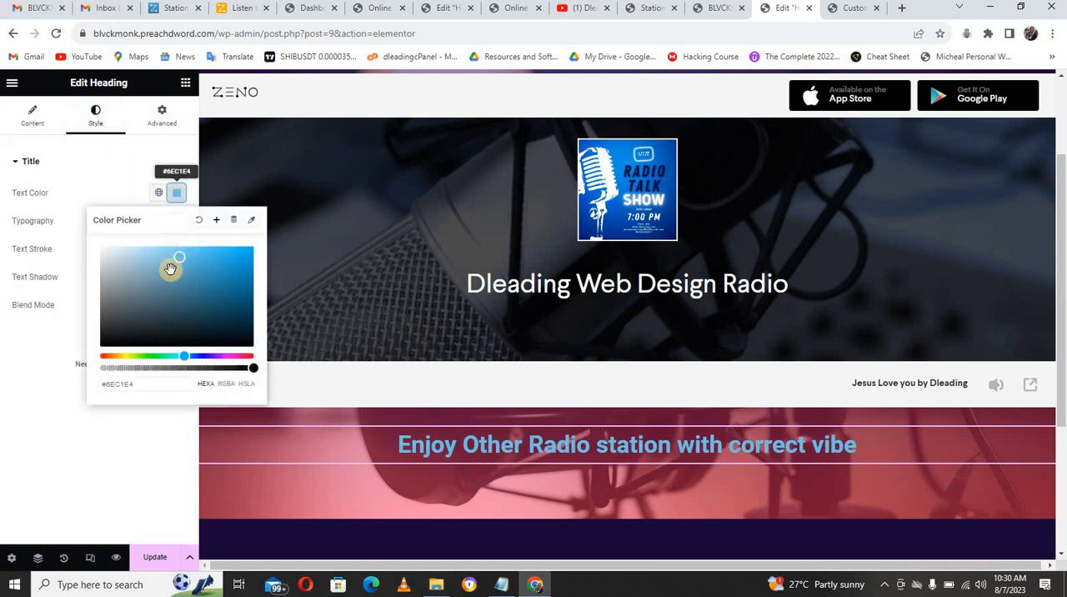
{"action": "mouse_move", "coordinate": [170, 268]}
{"action": "left_mouse_down"}
{"action": "mouse_move", "coordinate": [180, 276]}
{"action": "mouse_move", "coordinate": [178, 262]}
{"action": "mouse_move", "coordinate": [150, 250]}
{"action": "mouse_move", "coordinate": [98, 242]}
{"action": "mouse_move", "coordinate": [96, 191]}
{"action": "mouse_move", "coordinate": [119, 191]}
{"action": "left_mouse_up"}
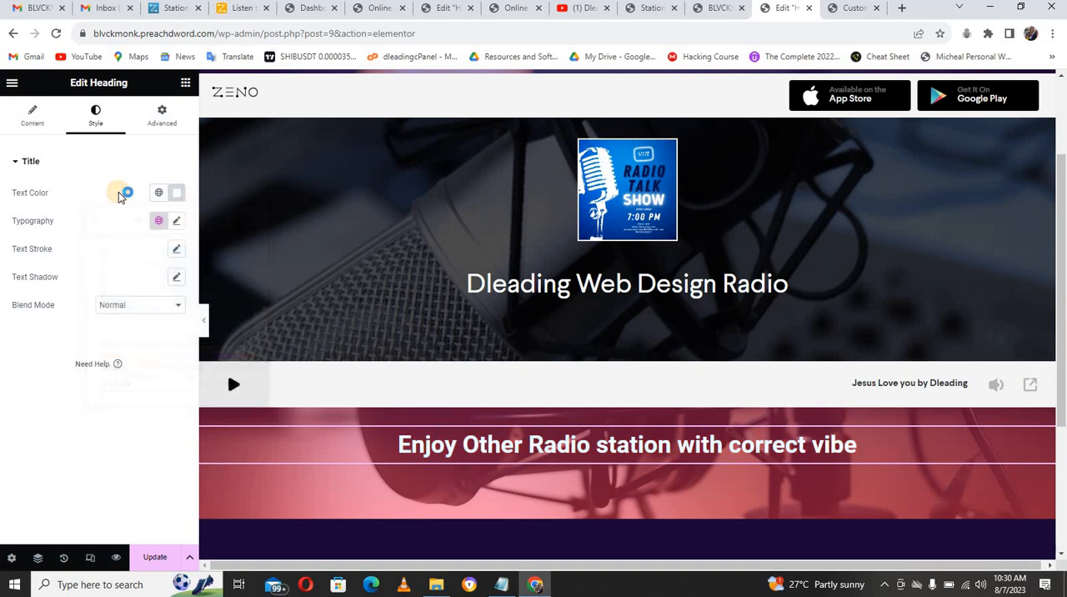
Step: Set the heading's typography to the Alex Brush font family with a size of 45 px
{"action": "left_click", "coordinate": [177, 222]}
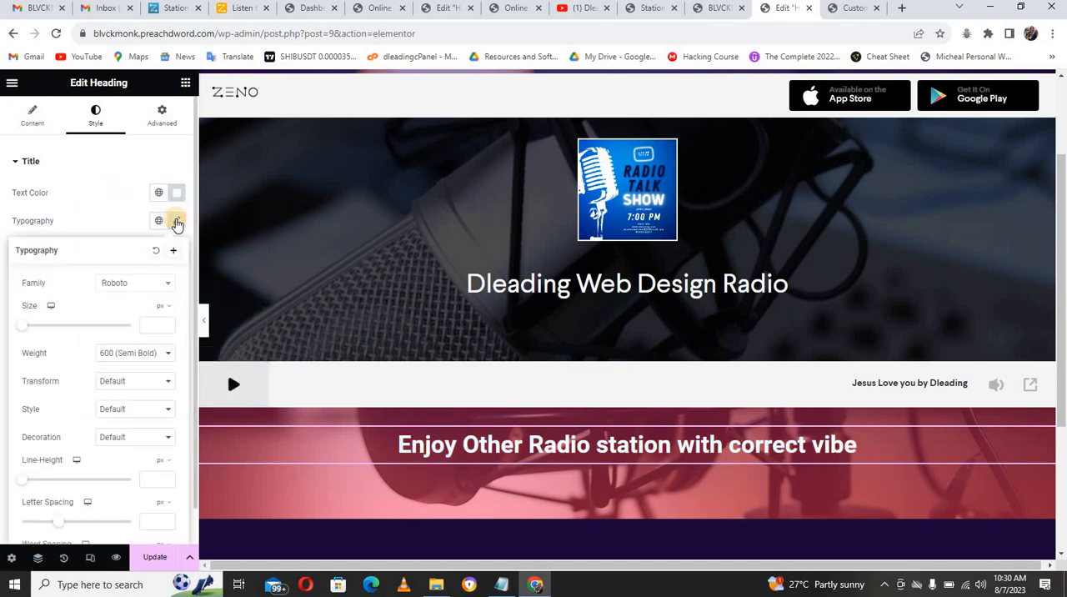
{"action": "left_click", "coordinate": [140, 287]}
{"action": "left_click", "coordinate": [140, 302]}
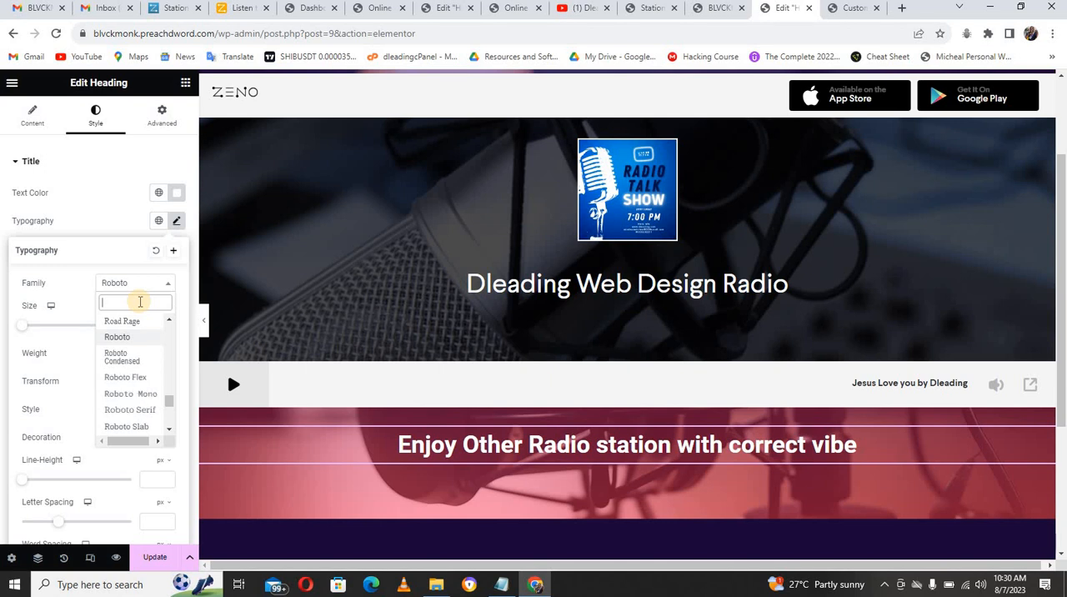
{"action": "type", "text": "rush"}
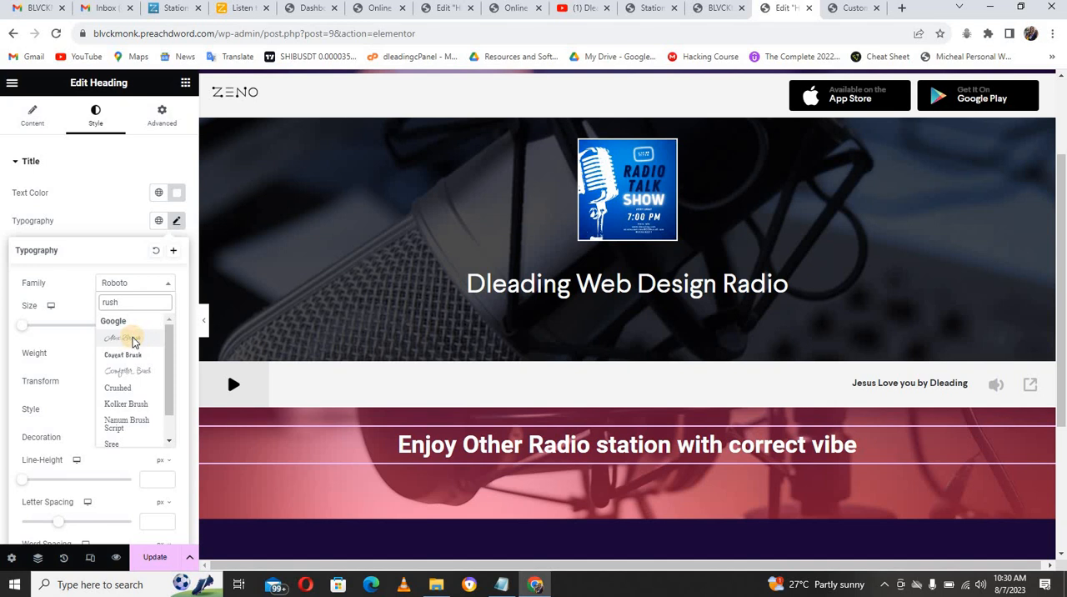
{"action": "left_click", "coordinate": [132, 339]}
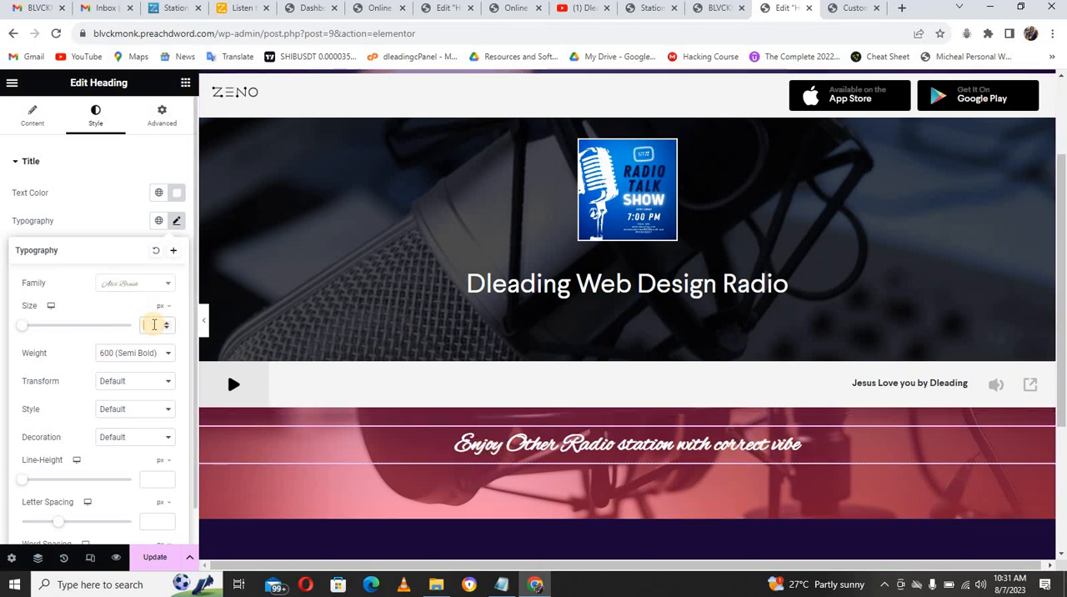
{"action": "type", "text": "45"}
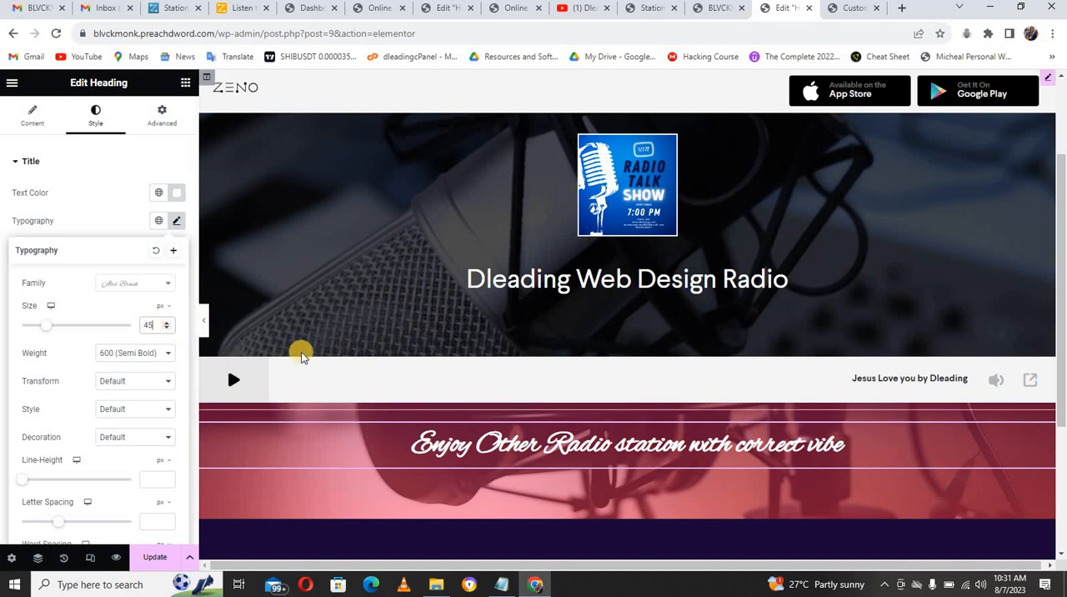
Step: Change the heading's font family to Comforter Brush
{"action": "left_click", "coordinate": [151, 288]}
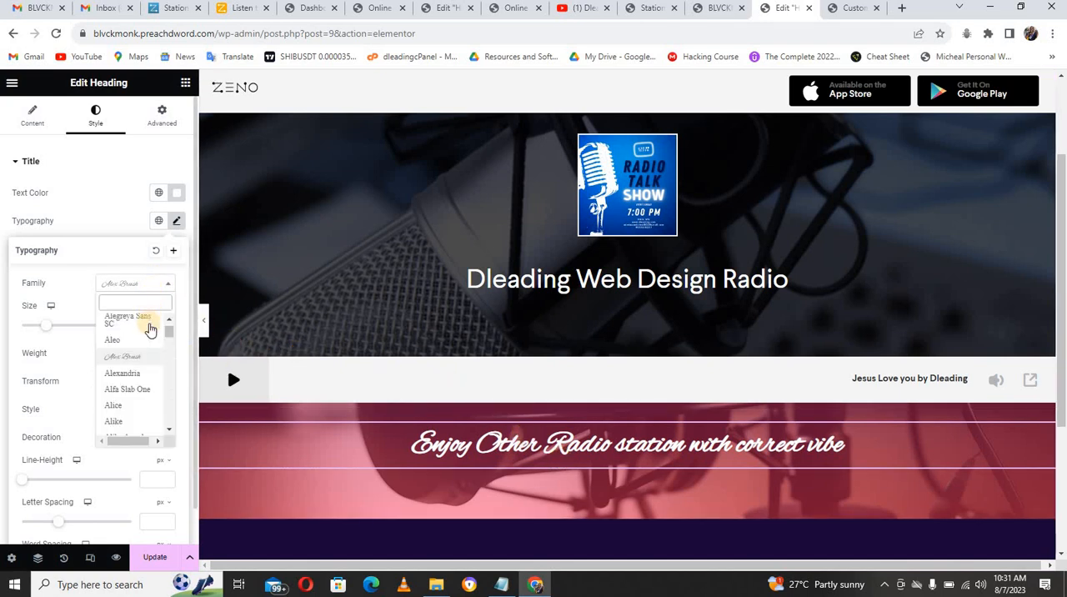
{"action": "left_click", "coordinate": [131, 319]}
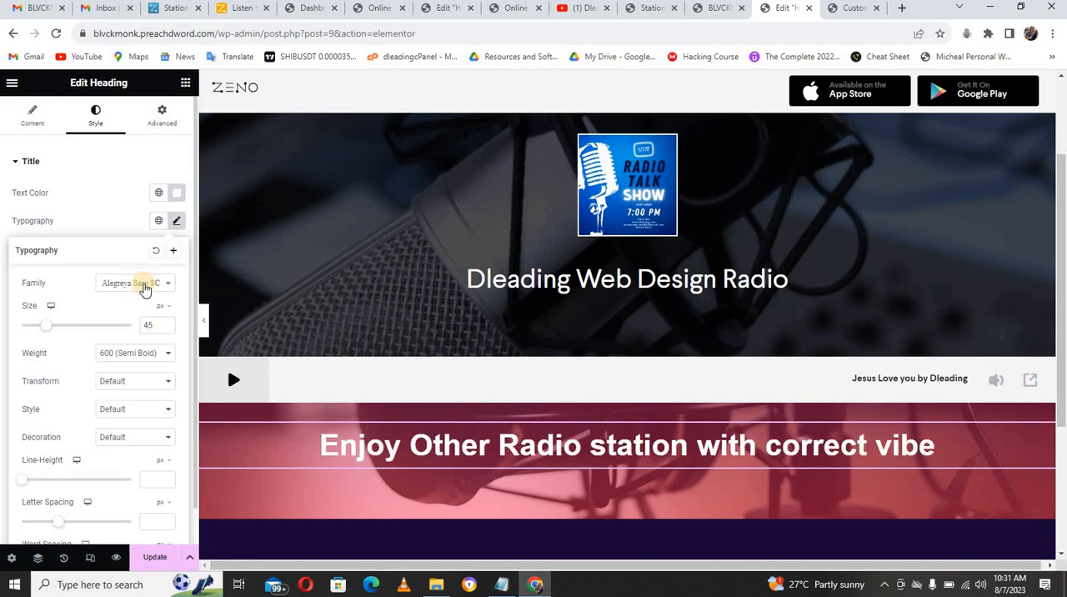
{"action": "left_click", "coordinate": [145, 287]}
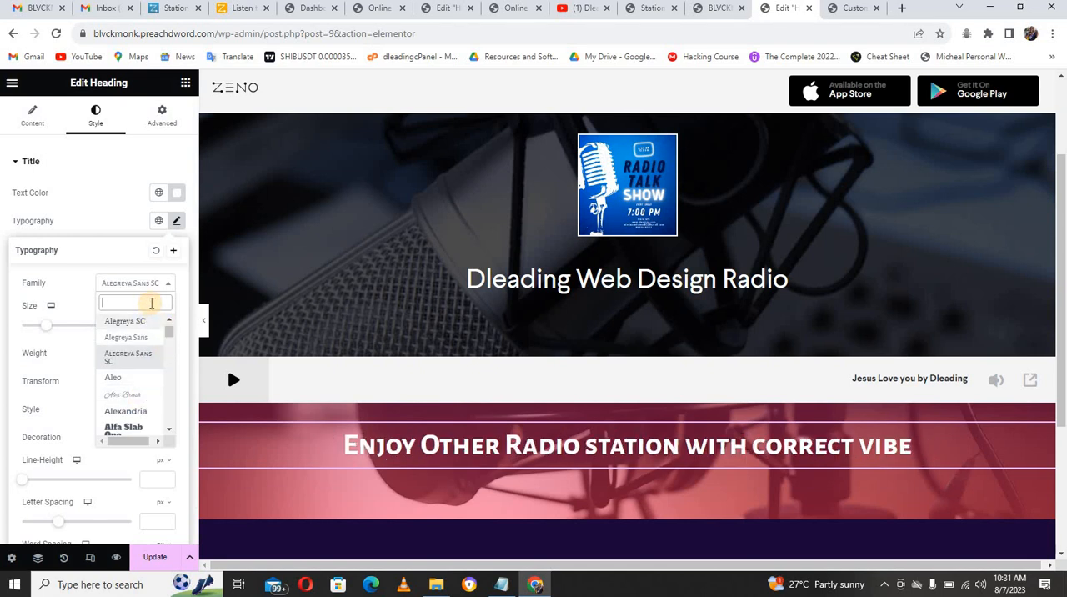
{"action": "type", "text": "f"}
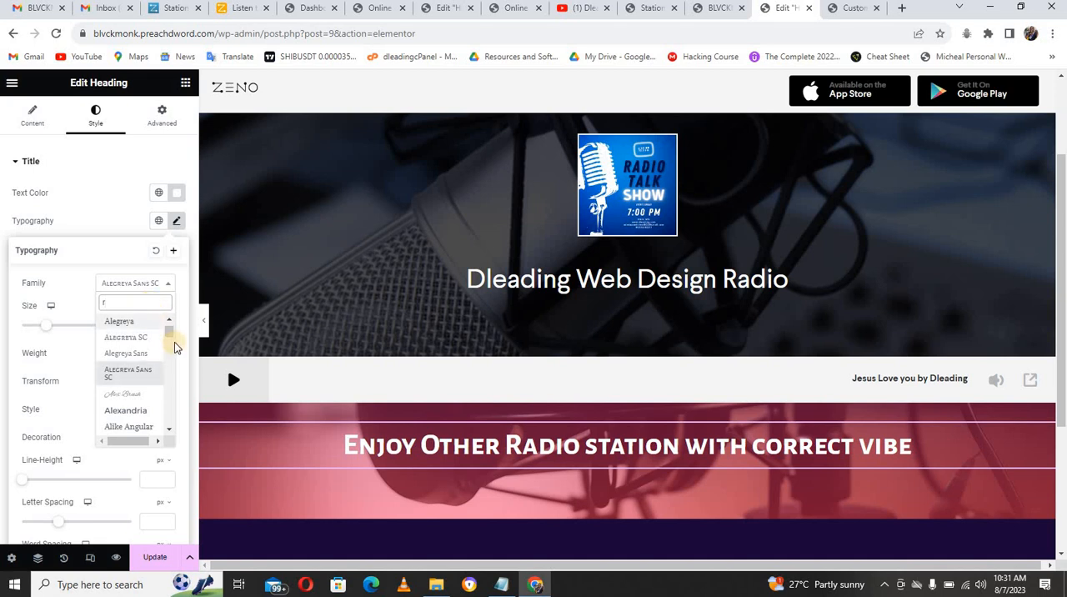
{"action": "left_click_drag", "start_coordinate": [169, 333], "coordinate": [171, 349]}
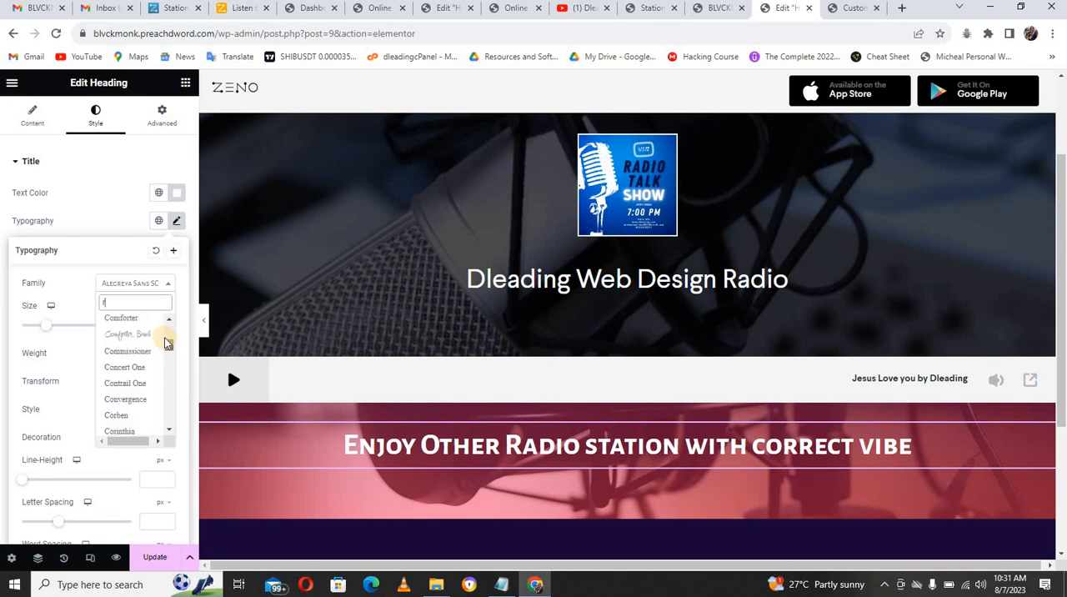
{"action": "left_click", "coordinate": [143, 334]}
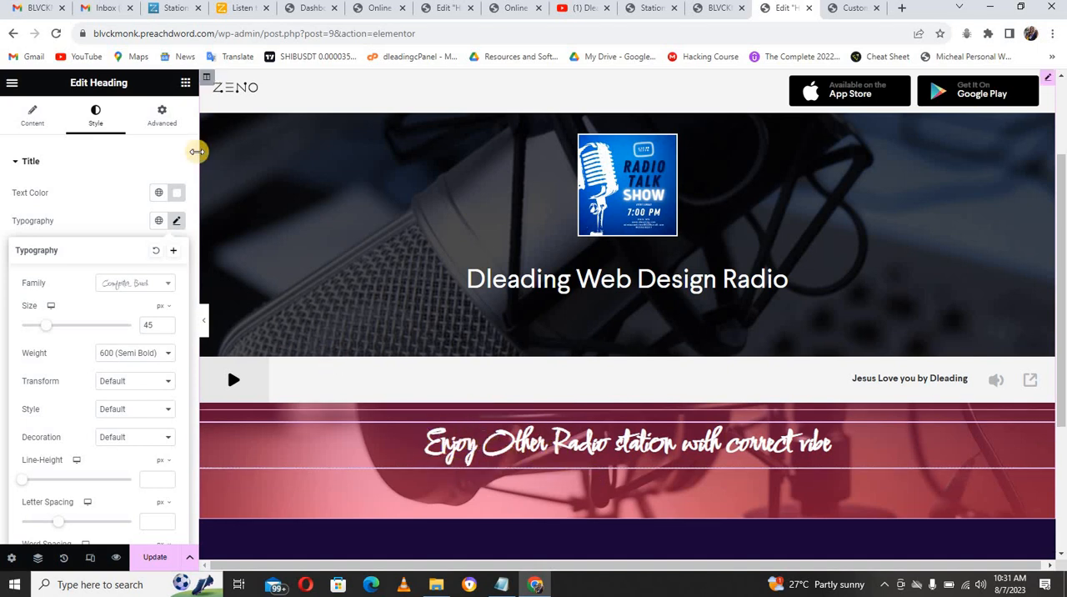
Step: Add a Divider widget directly below the heading in the hero section
{"action": "left_click", "coordinate": [186, 85]}
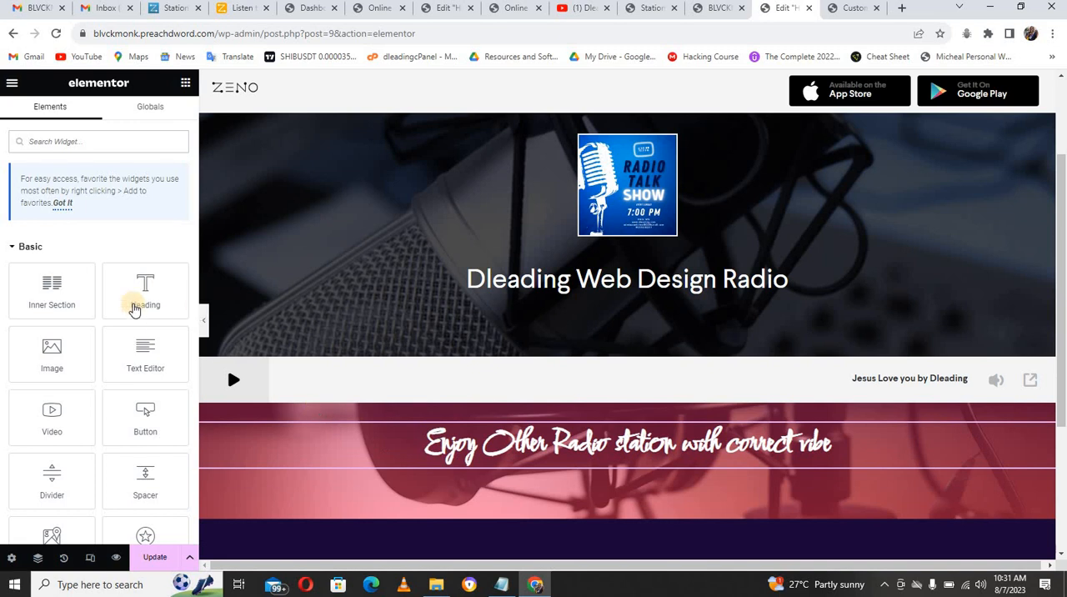
{"action": "left_click", "coordinate": [116, 138]}
{"action": "type", "text": "divide"}
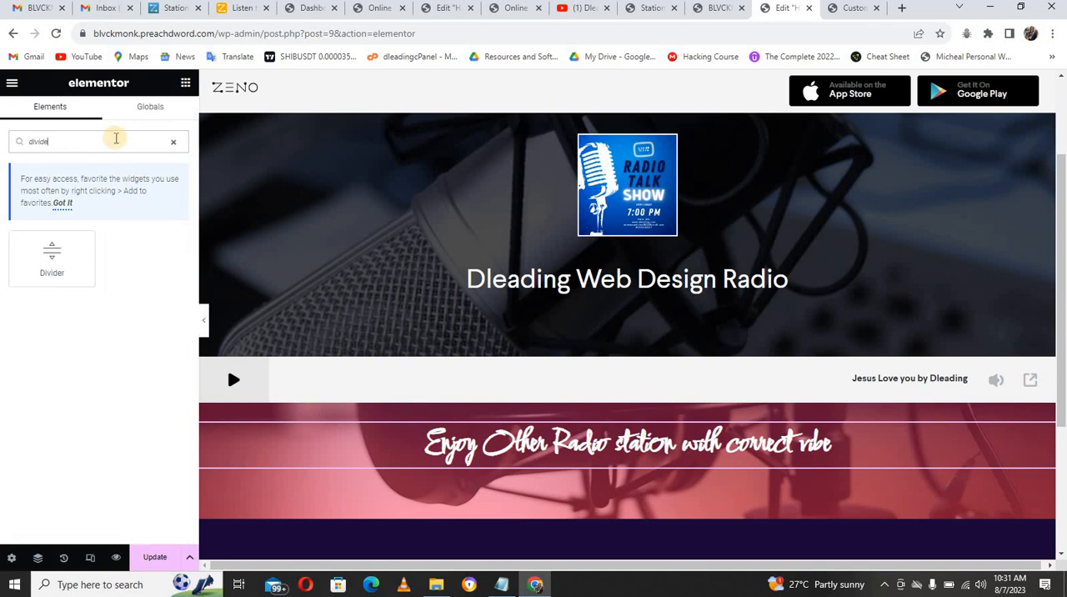
{"action": "left_click_drag", "start_coordinate": [51, 256], "coordinate": [522, 453]}
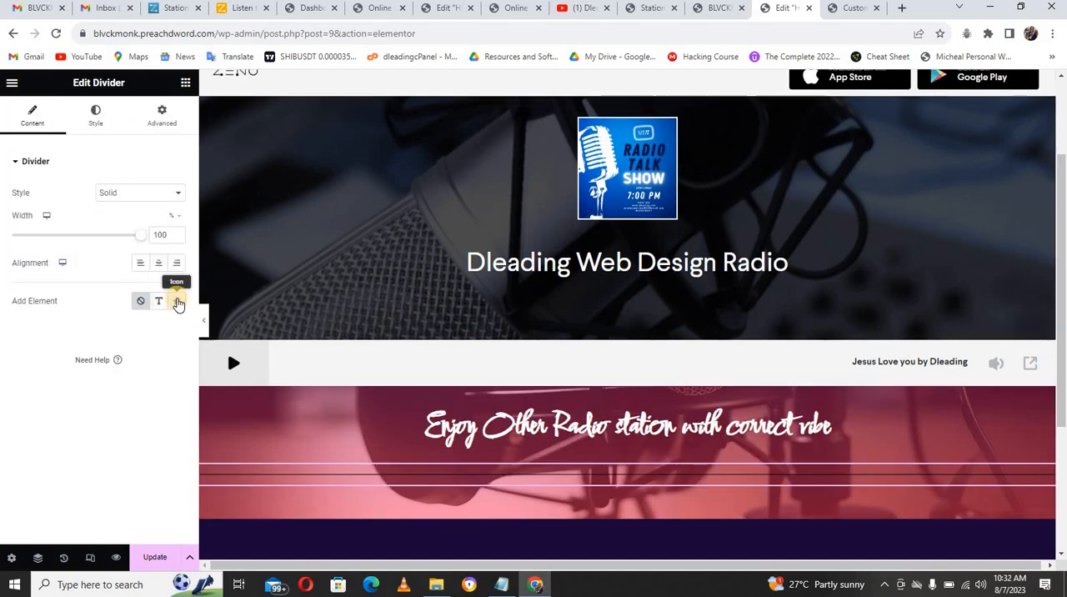
Step: Add an icon element to the divider and choose the Music icon from the icon library
{"action": "left_click", "coordinate": [177, 301]}
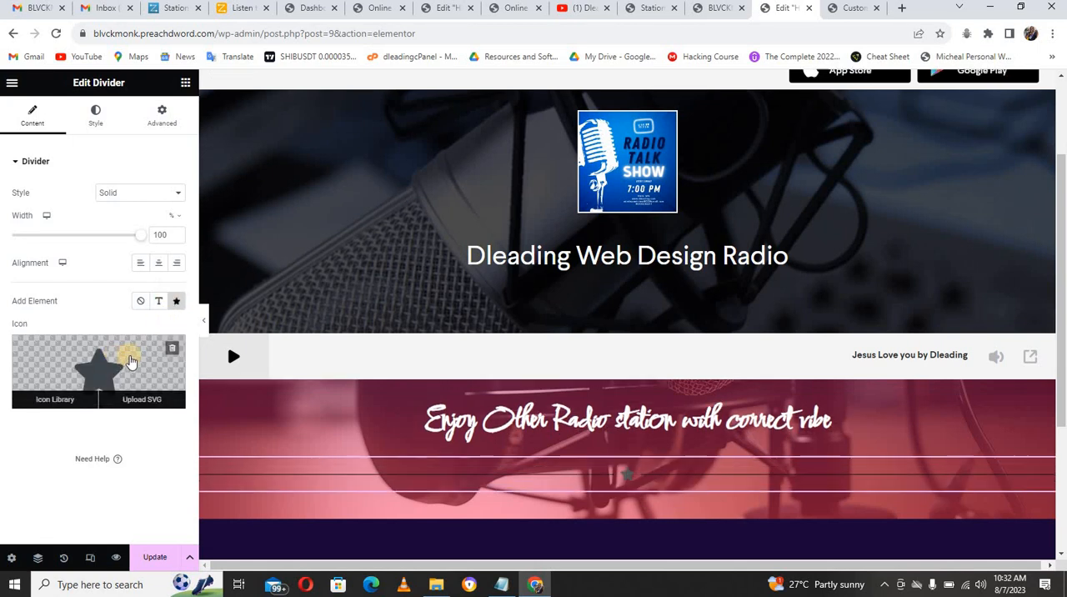
{"action": "left_click", "coordinate": [117, 366]}
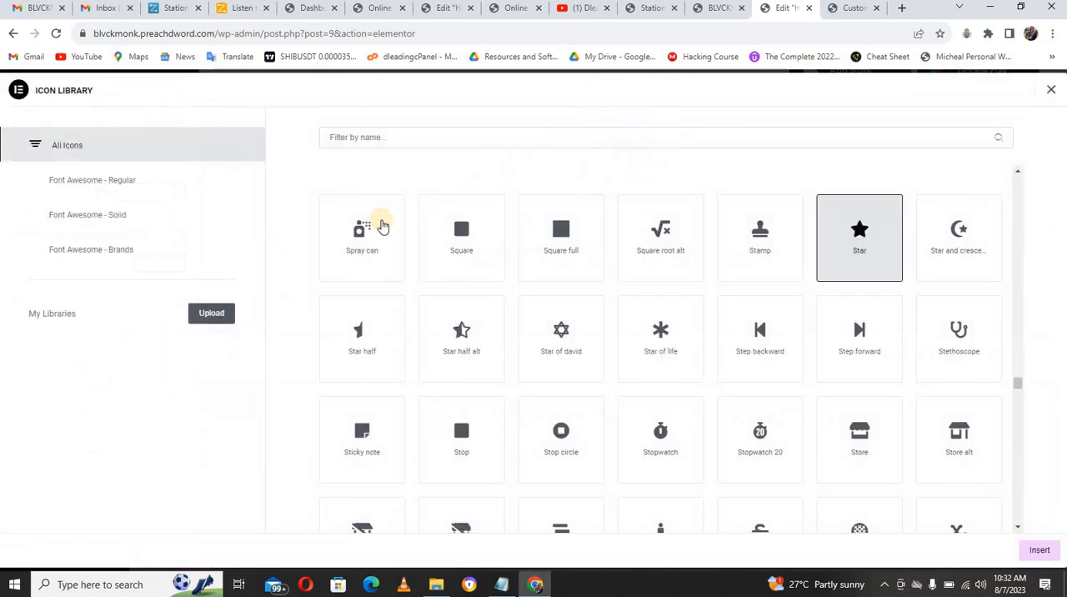
{"action": "left_click", "coordinate": [377, 140]}
{"action": "type", "text": "mus"}
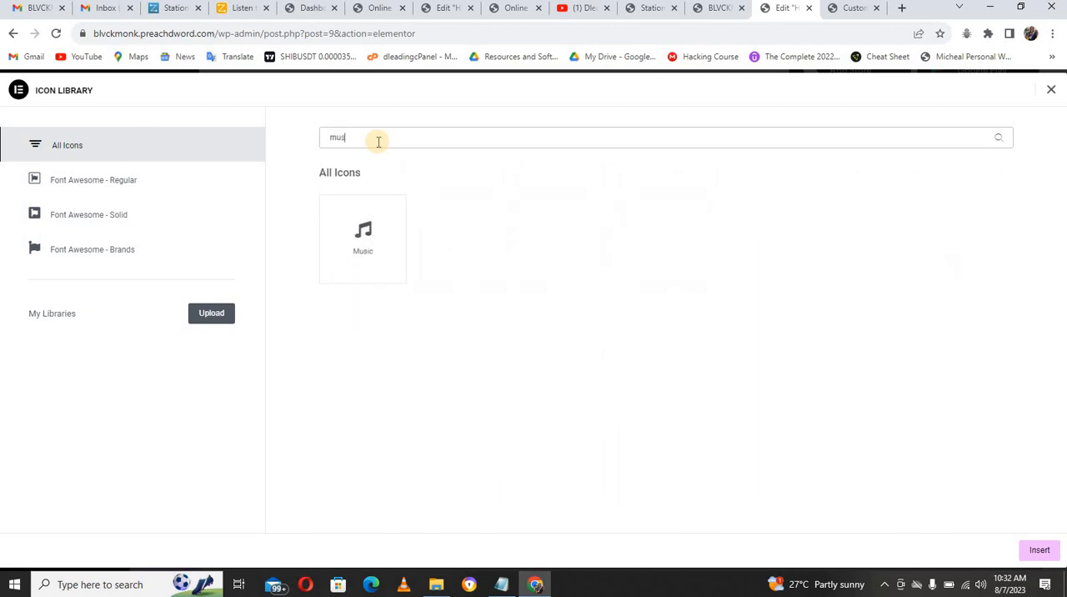
{"action": "left_click", "coordinate": [364, 255]}
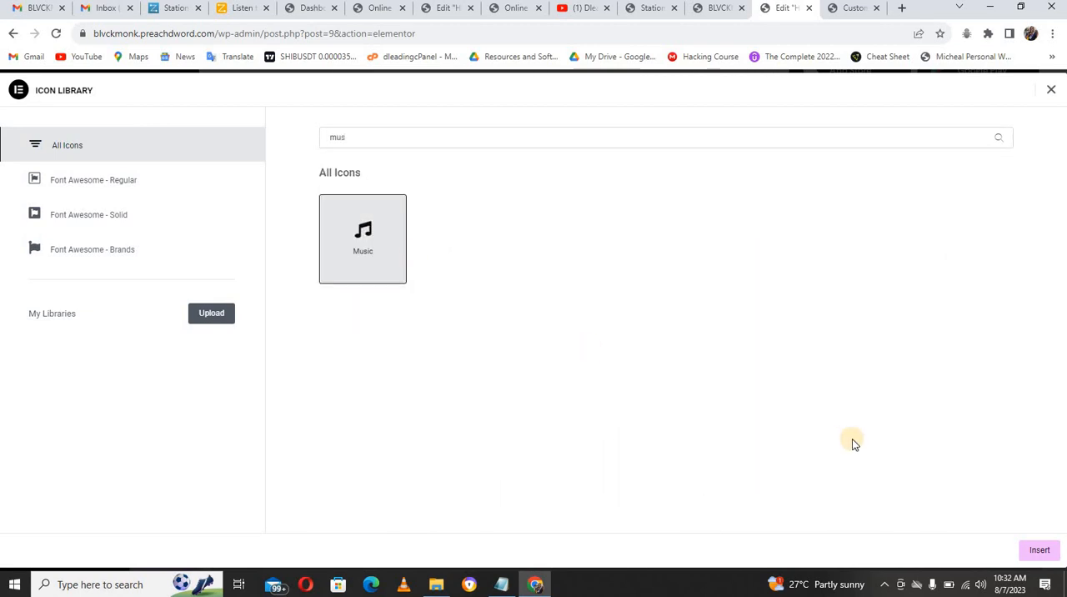
{"action": "left_click", "coordinate": [1038, 552]}
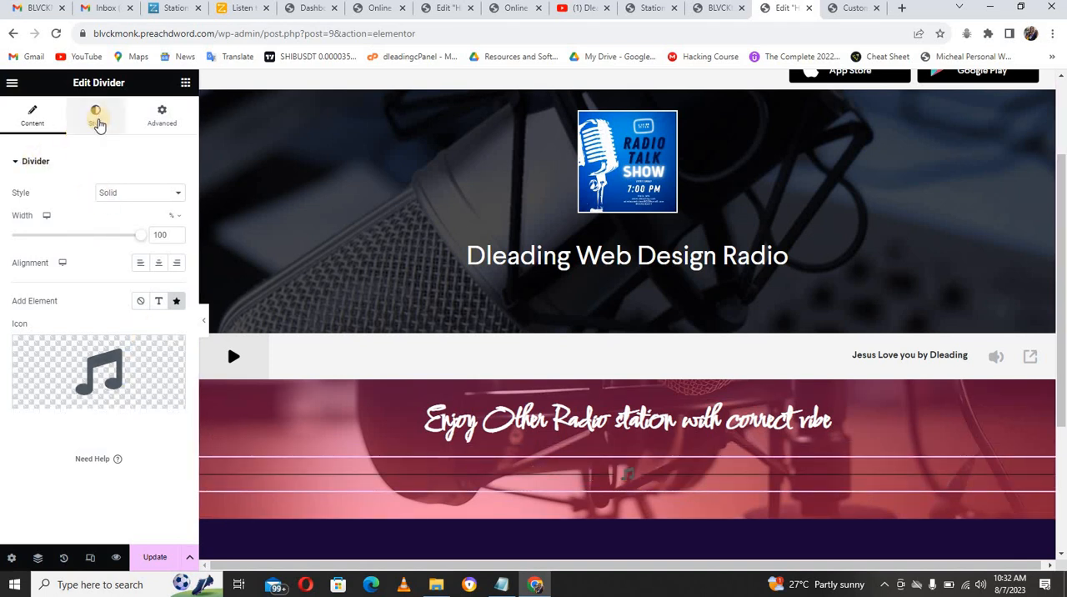
Step: Set the divider line's color to white (#FFFFFF) and its weight to 3
{"action": "left_click", "coordinate": [97, 123]}
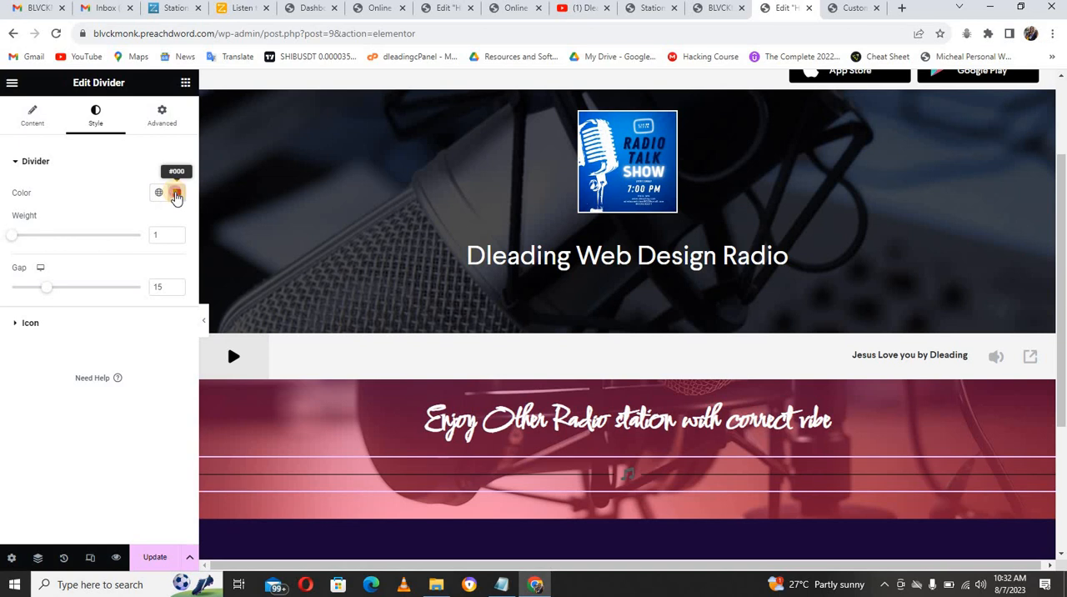
{"action": "left_click", "coordinate": [175, 193]}
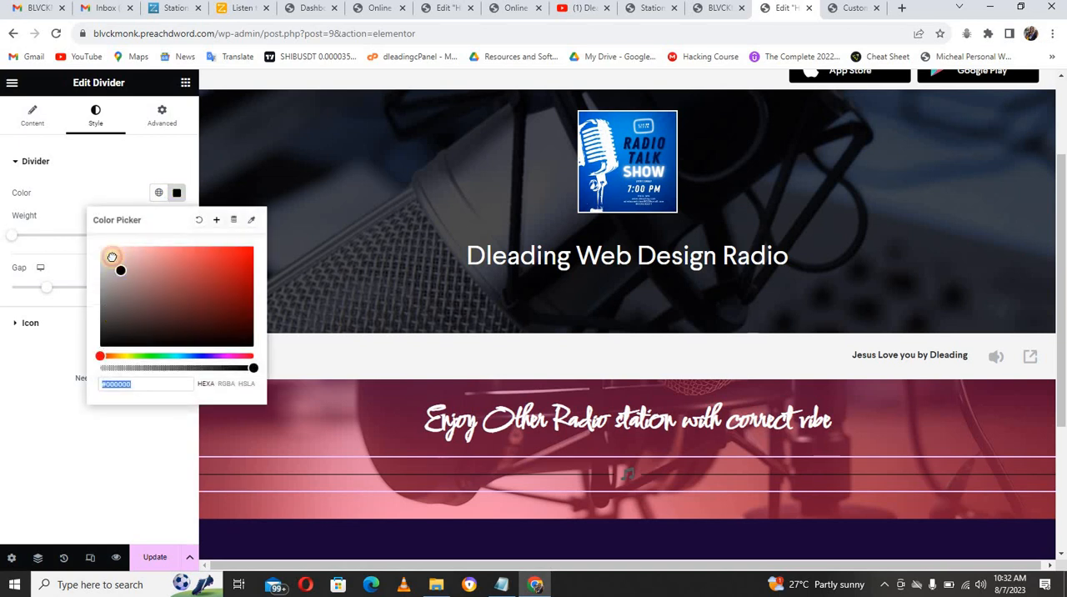
{"action": "left_click_drag", "start_coordinate": [111, 257], "coordinate": [97, 243]}
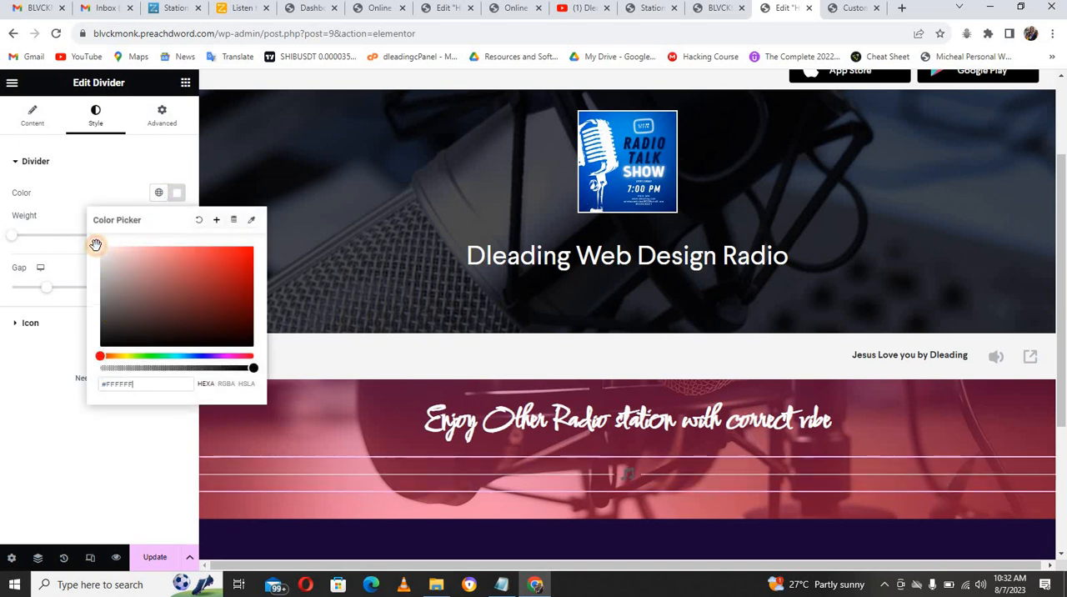
{"action": "left_click", "coordinate": [106, 197]}
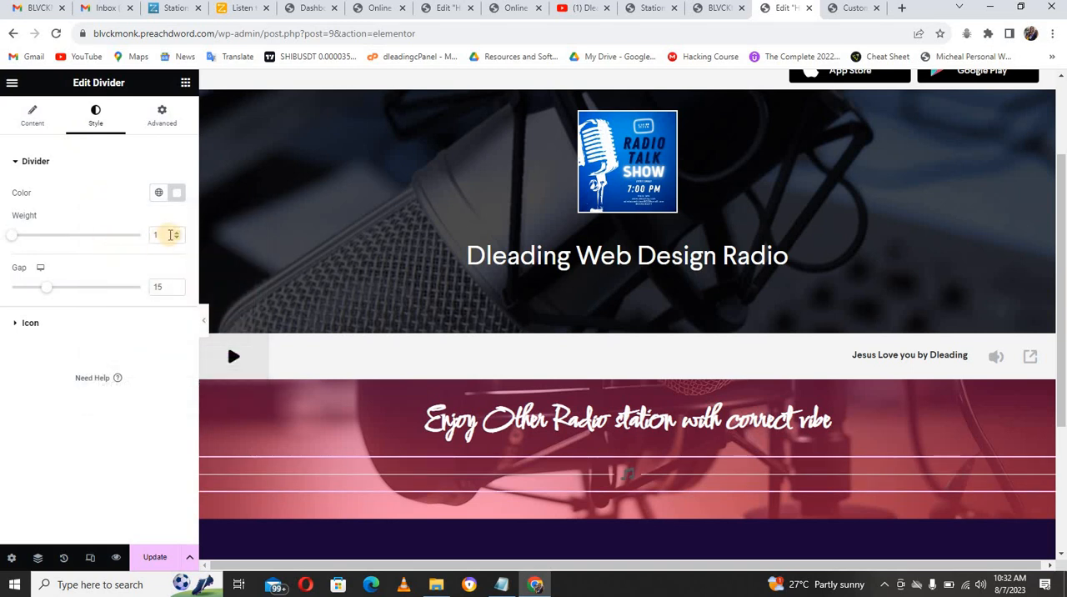
{"action": "left_click", "coordinate": [175, 233]}
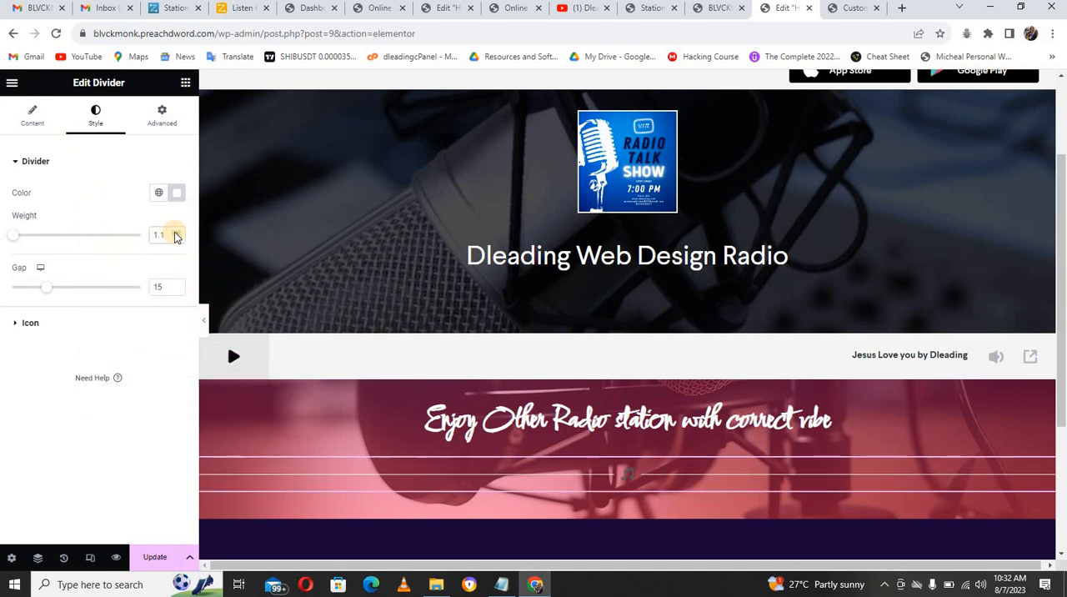
{"action": "left_click", "coordinate": [175, 238]}
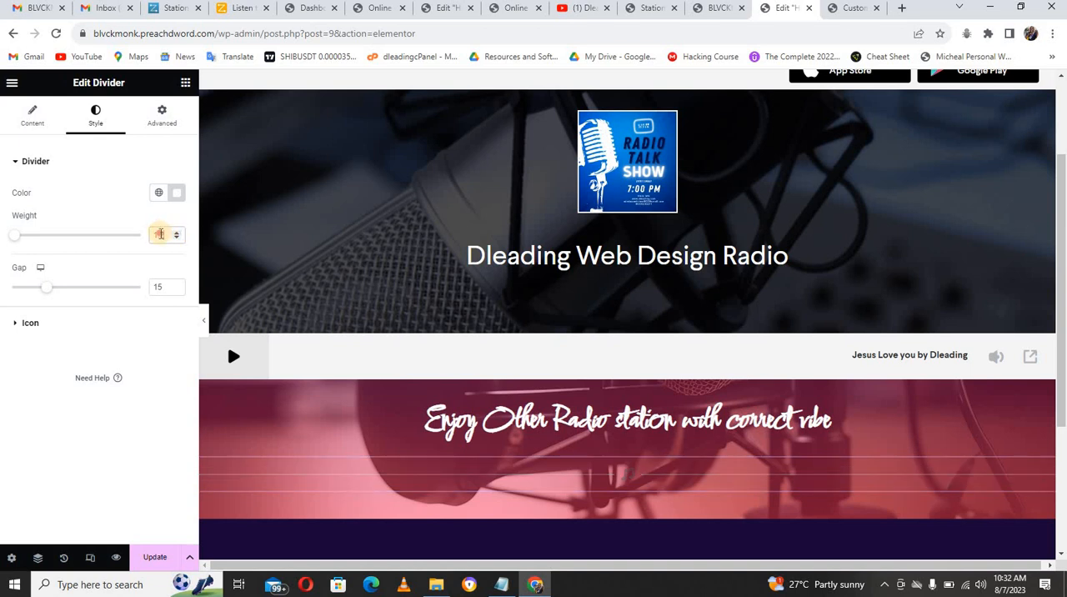
{"action": "double_click", "coordinate": [161, 235]}
{"action": "type", "text": "3"}
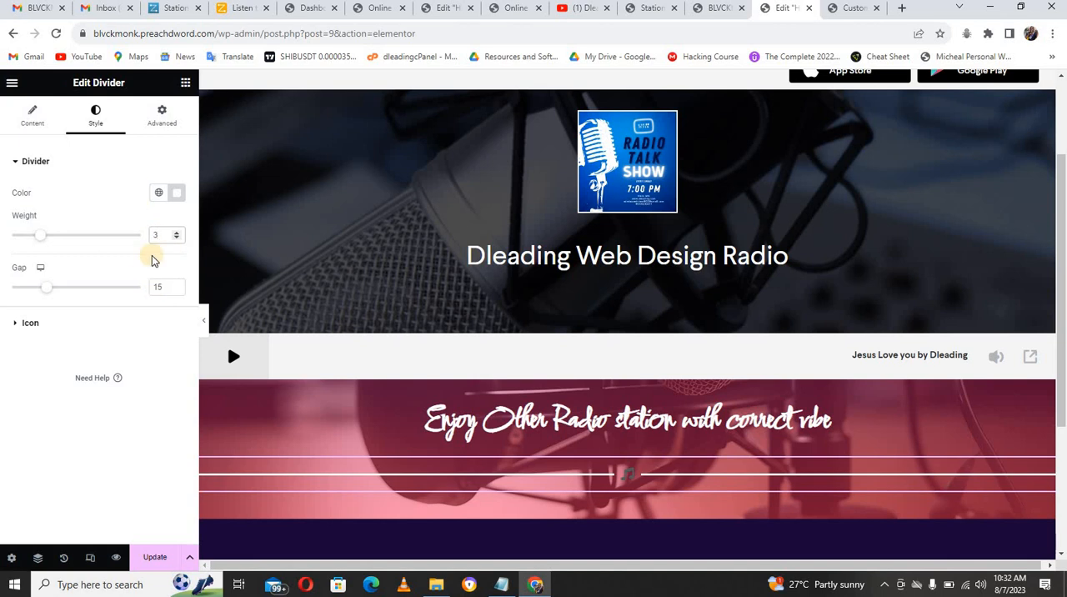
Step: Set the primary color of the divider's music icon to orange (#FF8201)
{"action": "left_click", "coordinate": [32, 323]}
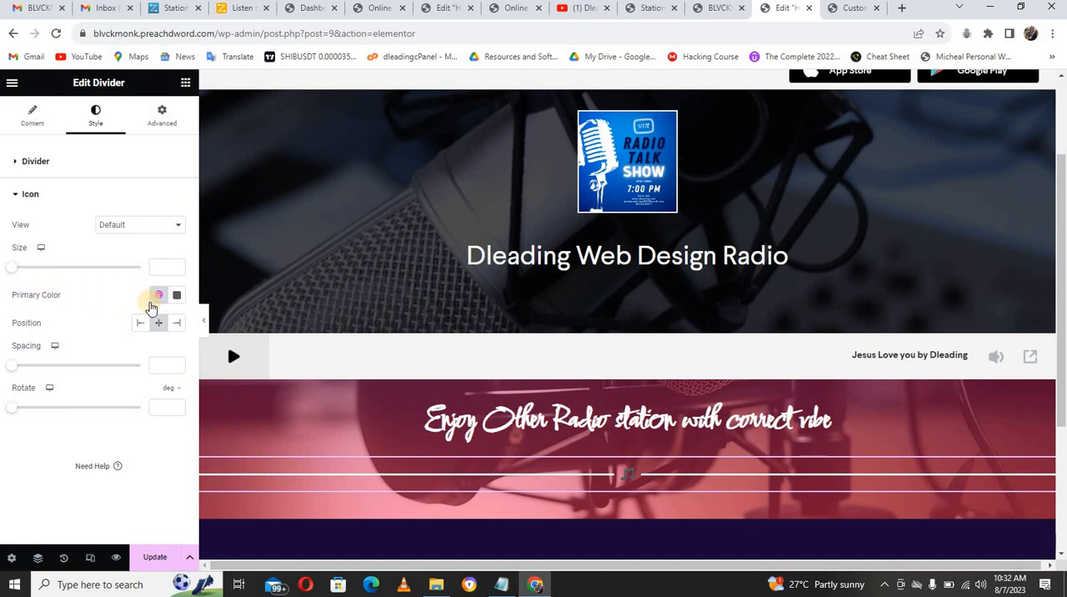
{"action": "left_click", "coordinate": [176, 295]}
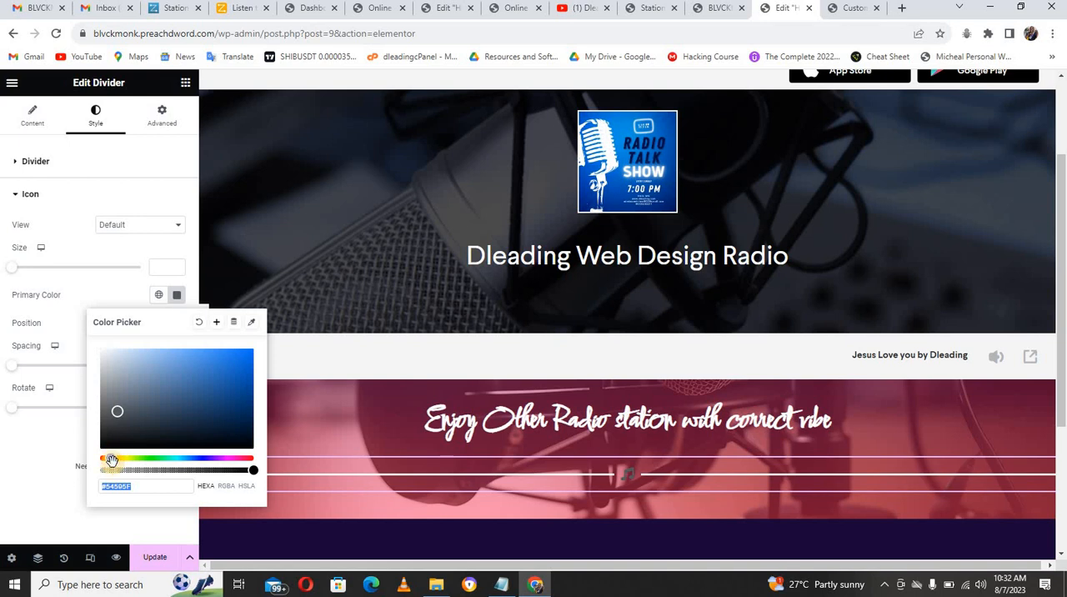
{"action": "left_click", "coordinate": [111, 457]}
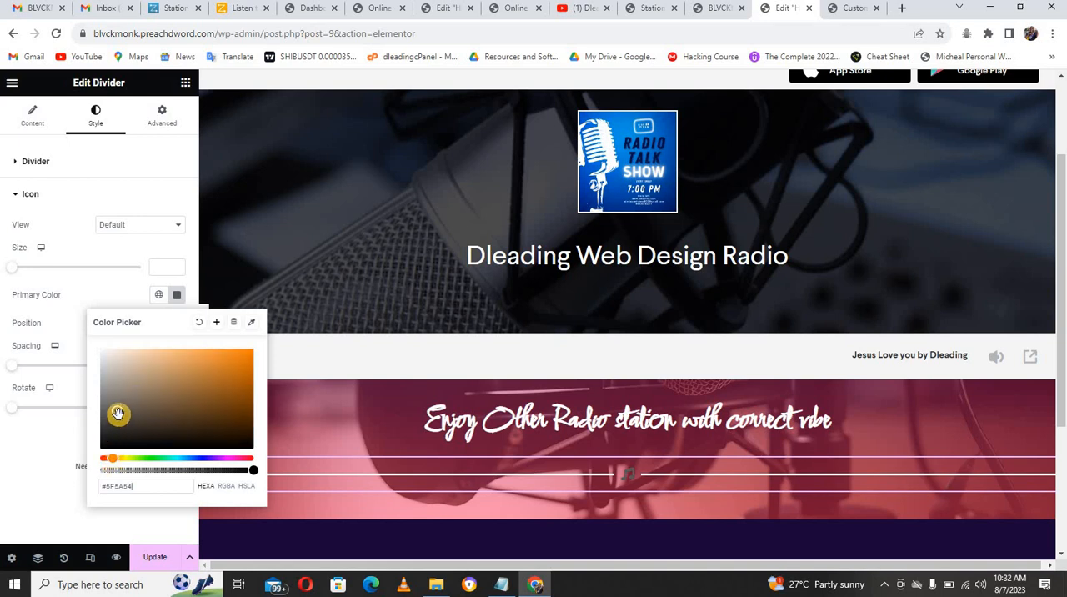
{"action": "left_click_drag", "start_coordinate": [204, 385], "coordinate": [252, 348]}
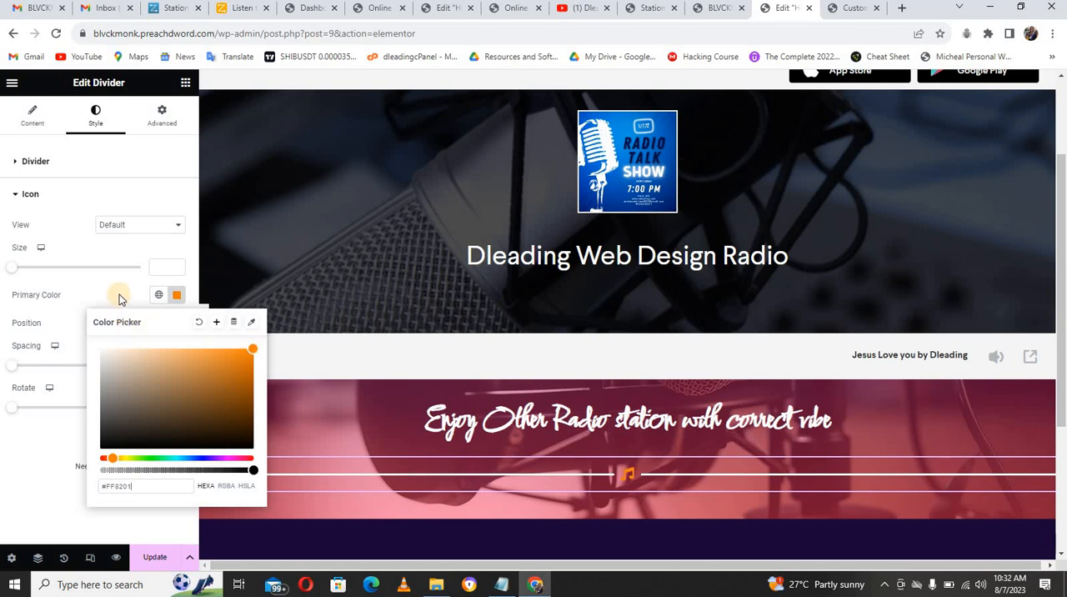
Step: Check the divider in the demo page's editor and set the primary color of the new divider's music icon to white (#FFFFFF)
{"action": "left_click", "coordinate": [444, 8]}
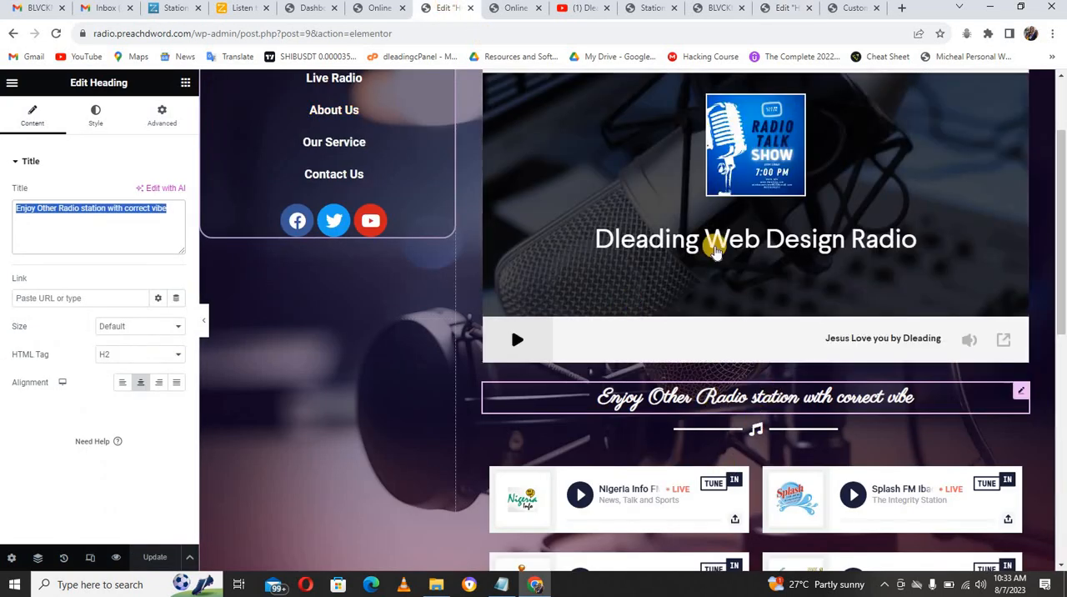
{"action": "left_click", "coordinate": [782, 8]}
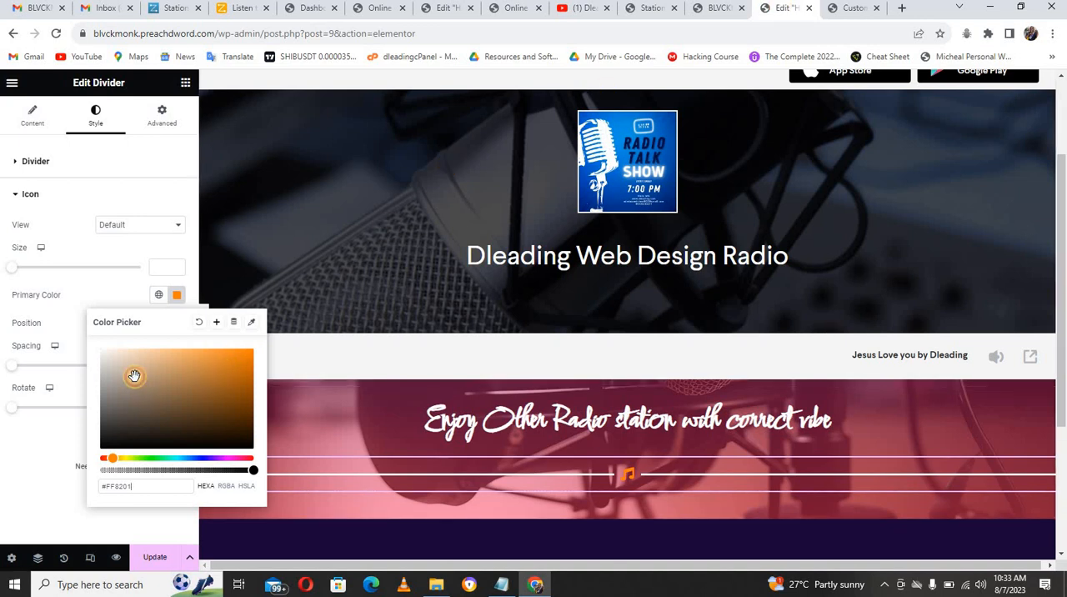
{"action": "left_click_drag", "start_coordinate": [134, 375], "coordinate": [87, 340]}
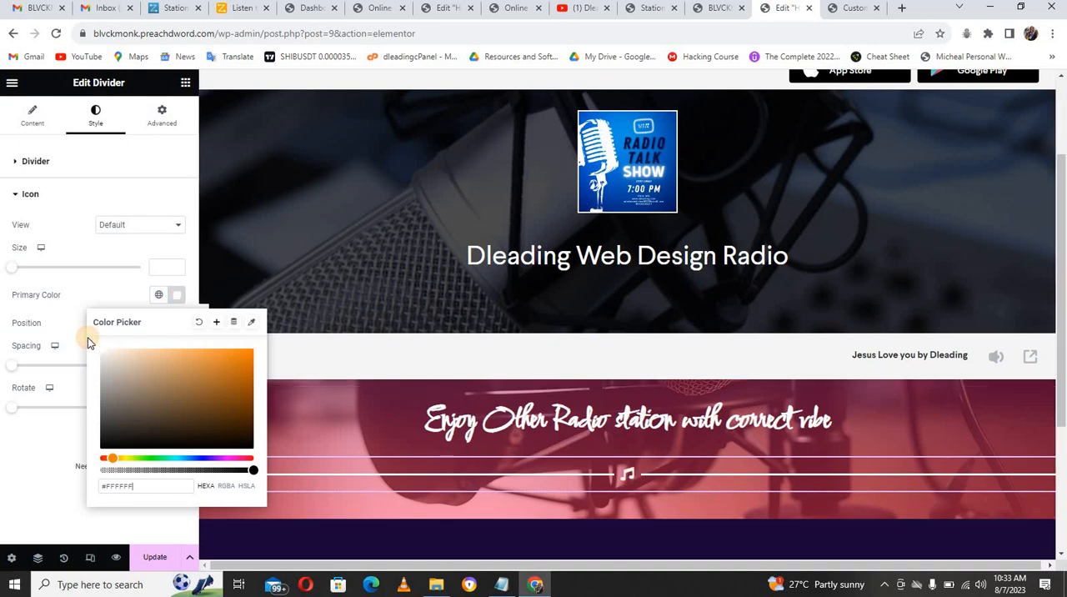
{"action": "left_click", "coordinate": [119, 295]}
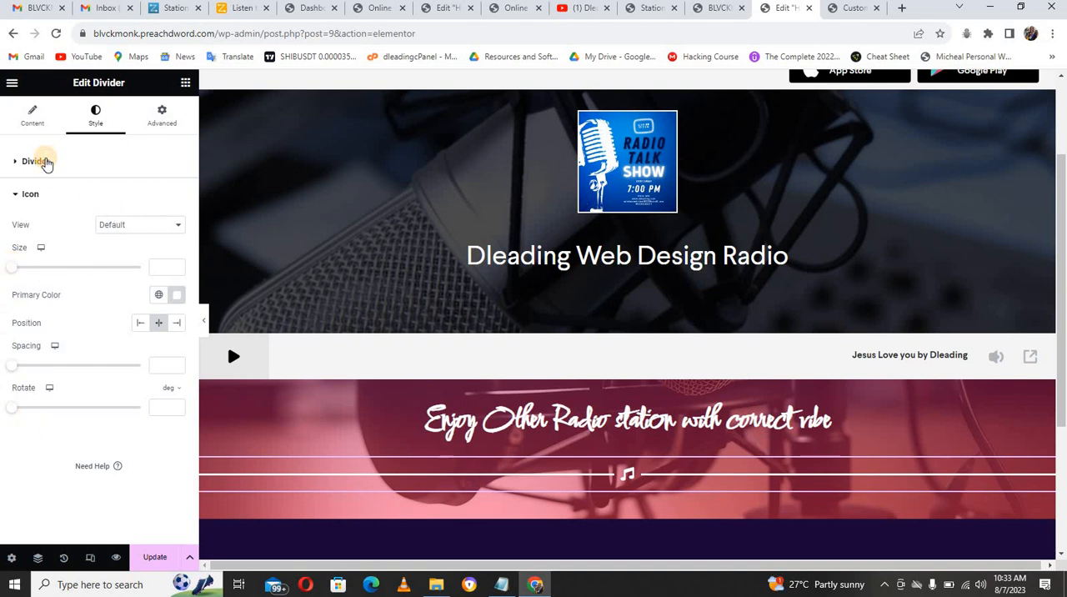
Step: Set the divider's gap to 15 and its width to 40%, with center alignment
{"action": "left_click", "coordinate": [37, 161]}
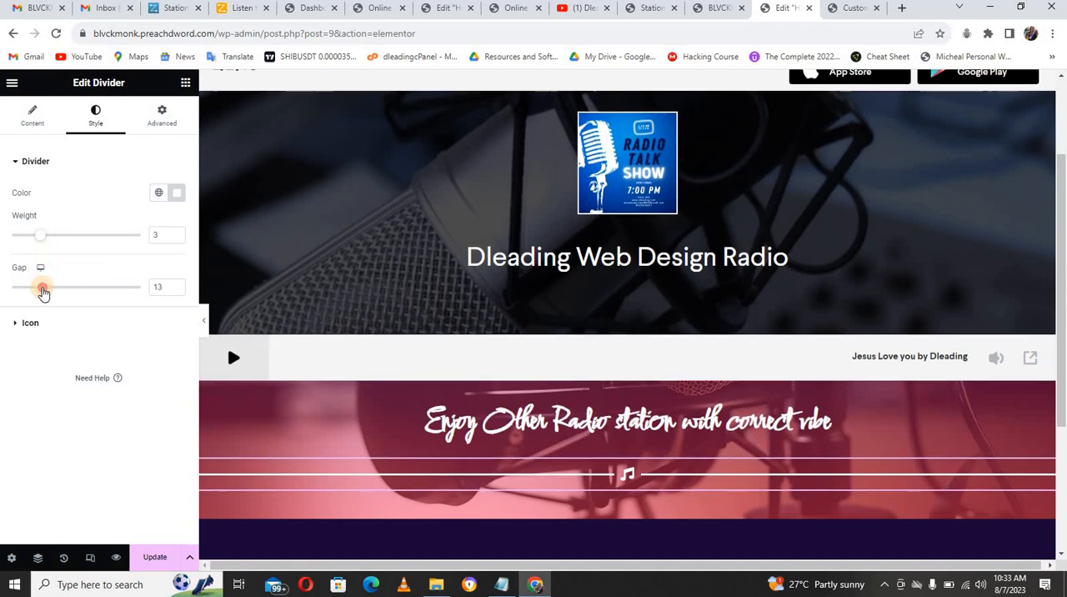
{"action": "left_click", "coordinate": [176, 284]}
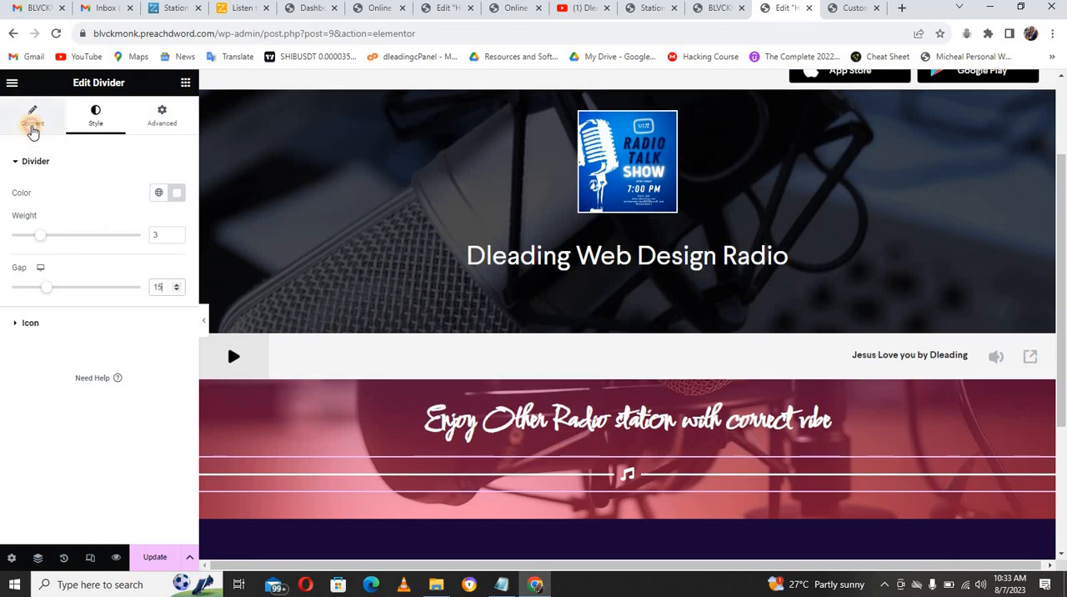
{"action": "left_click", "coordinate": [32, 125]}
{"action": "left_click_drag", "start_coordinate": [142, 241], "coordinate": [76, 241]}
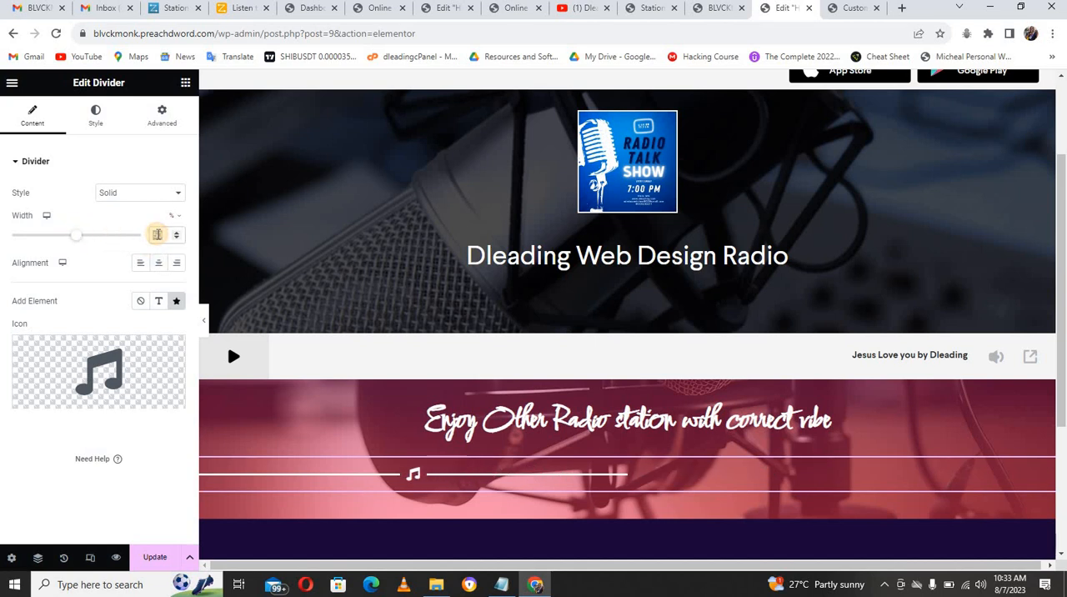
{"action": "type", "text": "40"}
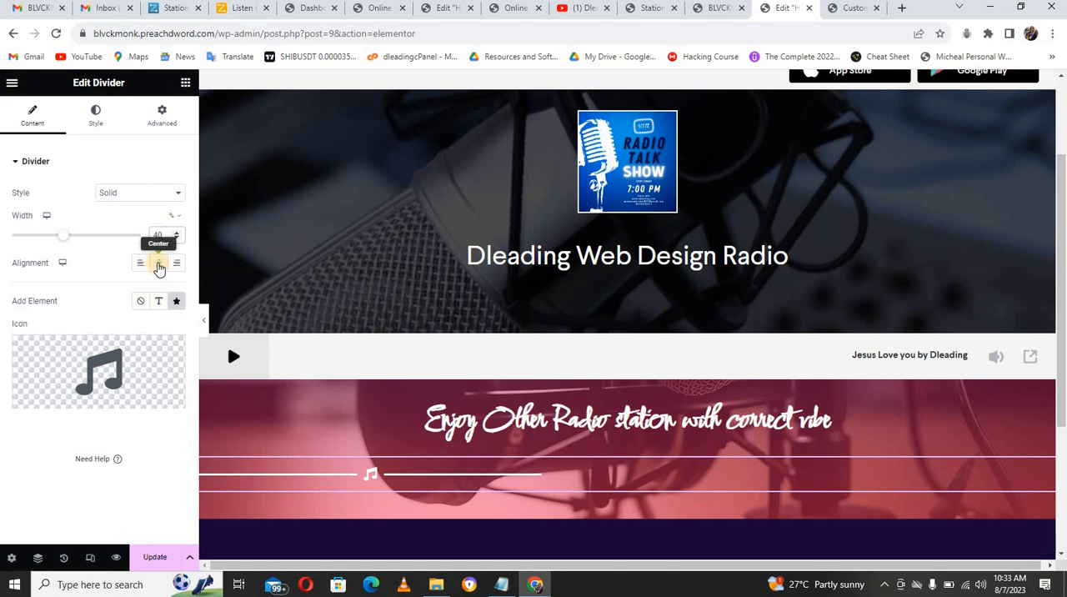
{"action": "left_click", "coordinate": [158, 265]}
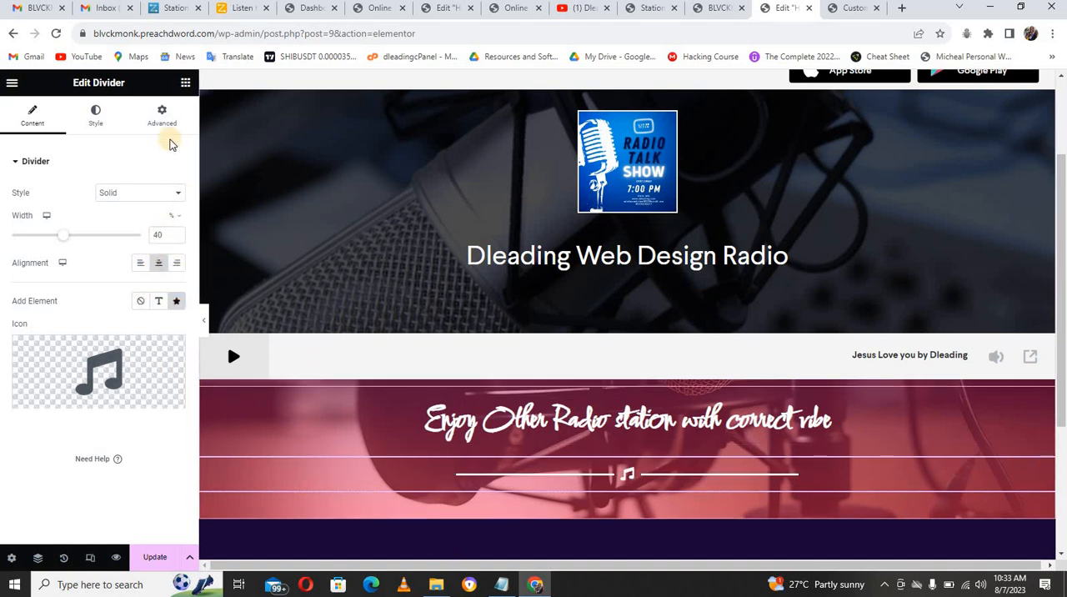
Step: Unlink the divider's margin values and set its top margin to -20 px
{"action": "left_click", "coordinate": [162, 117]}
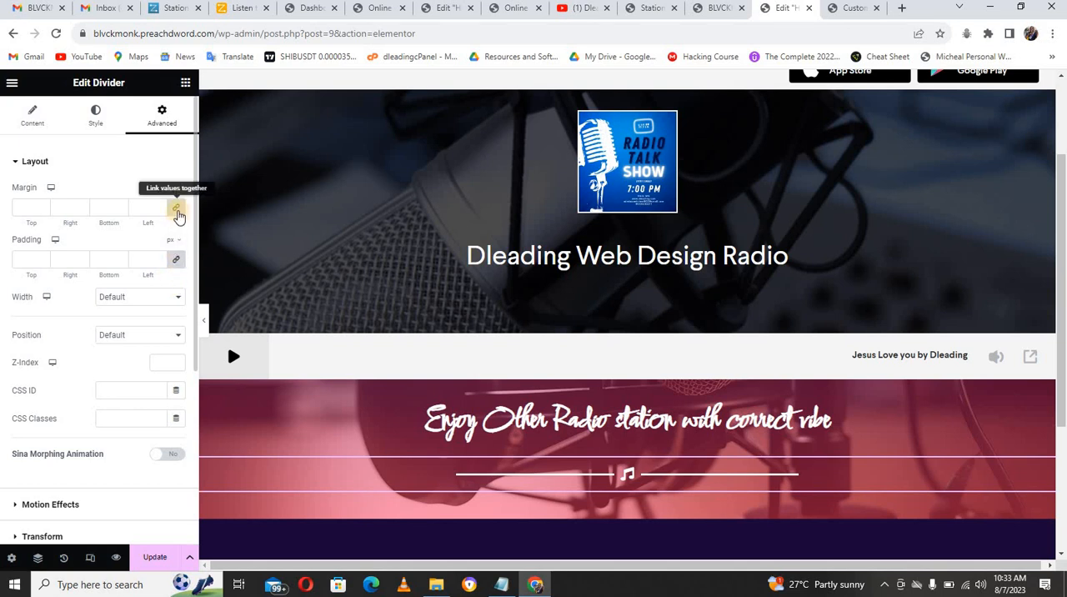
{"action": "left_click", "coordinate": [176, 208]}
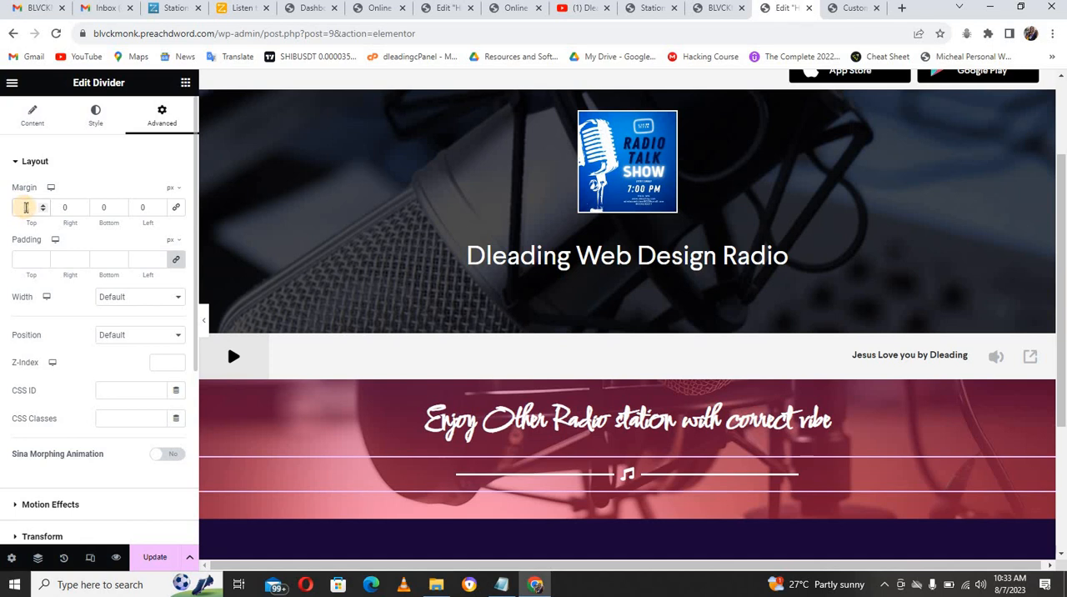
{"action": "type", "text": "-20"}
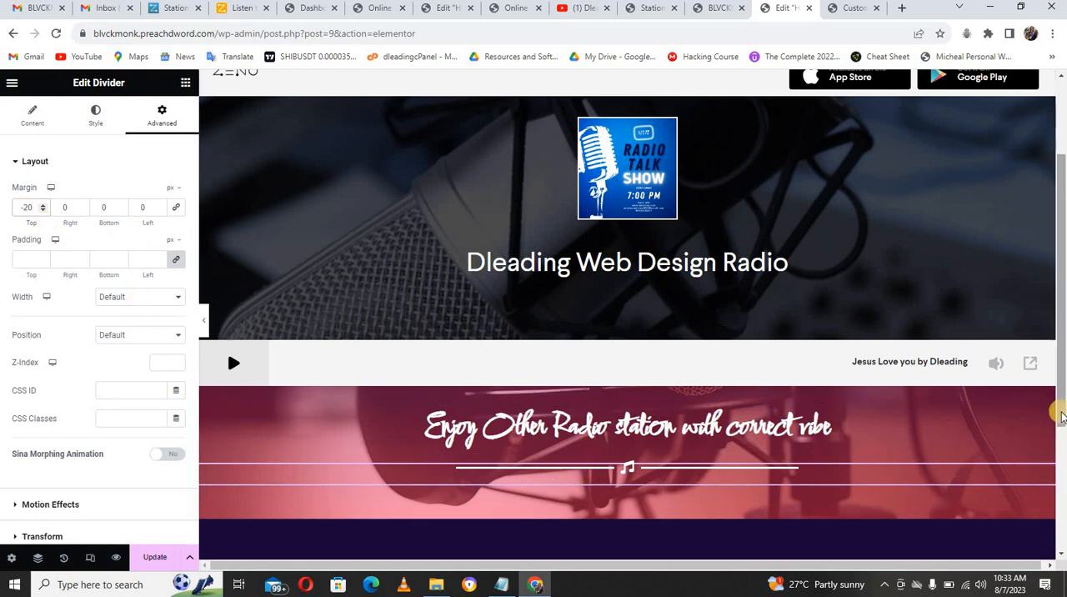
Step: Add an Inner Section below the music-icon divider and duplicate its first column to make three columns
{"action": "scroll", "coordinate": [1052, 434], "scroll_direction": "down", "scroll_amount": 2}
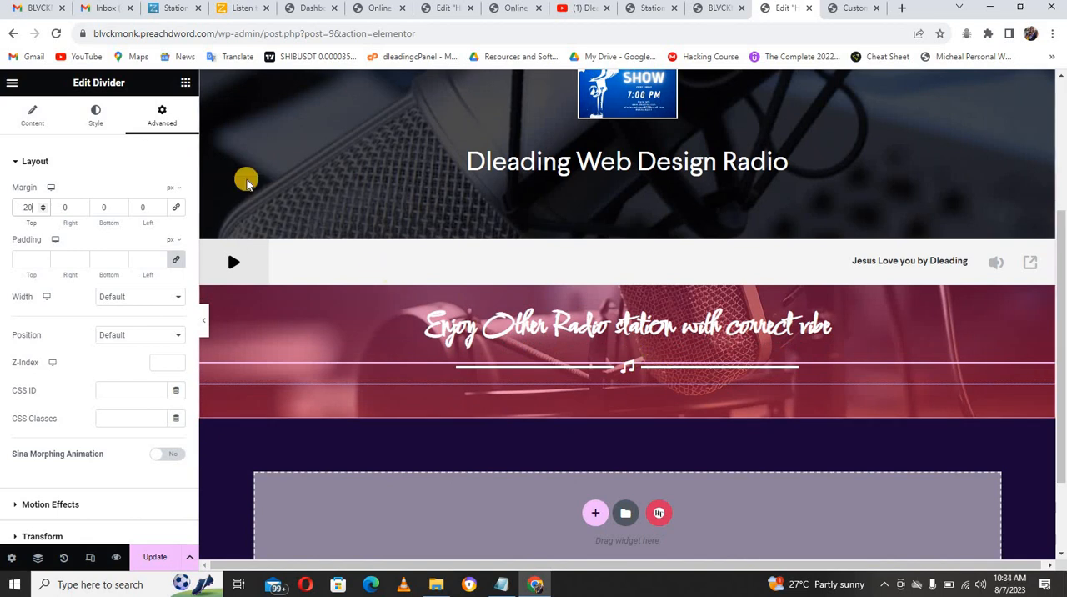
{"action": "left_click", "coordinate": [185, 86]}
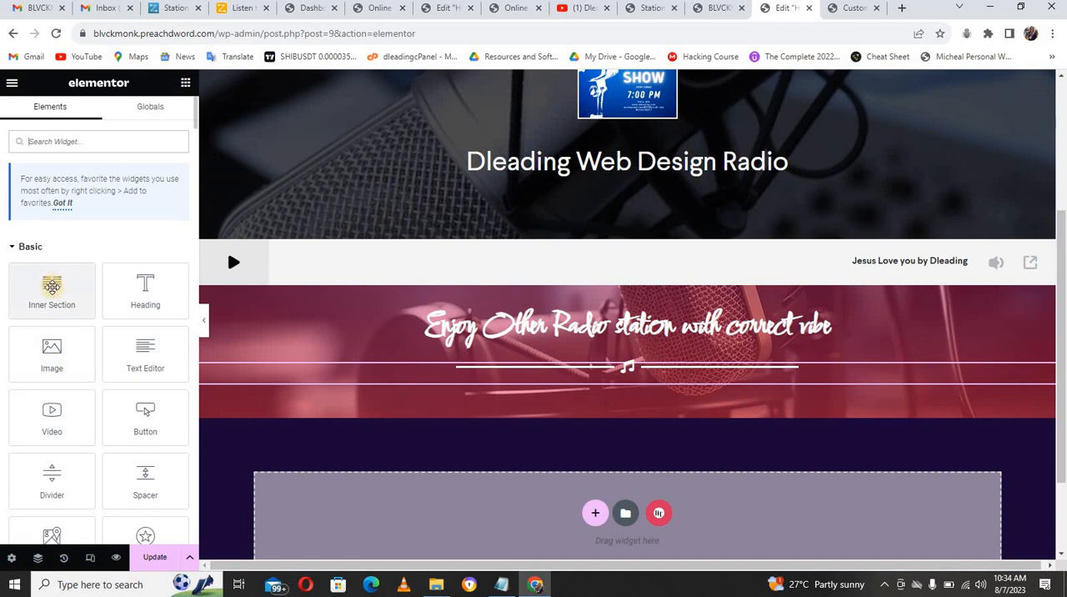
{"action": "left_click_drag", "start_coordinate": [52, 286], "coordinate": [519, 392]}
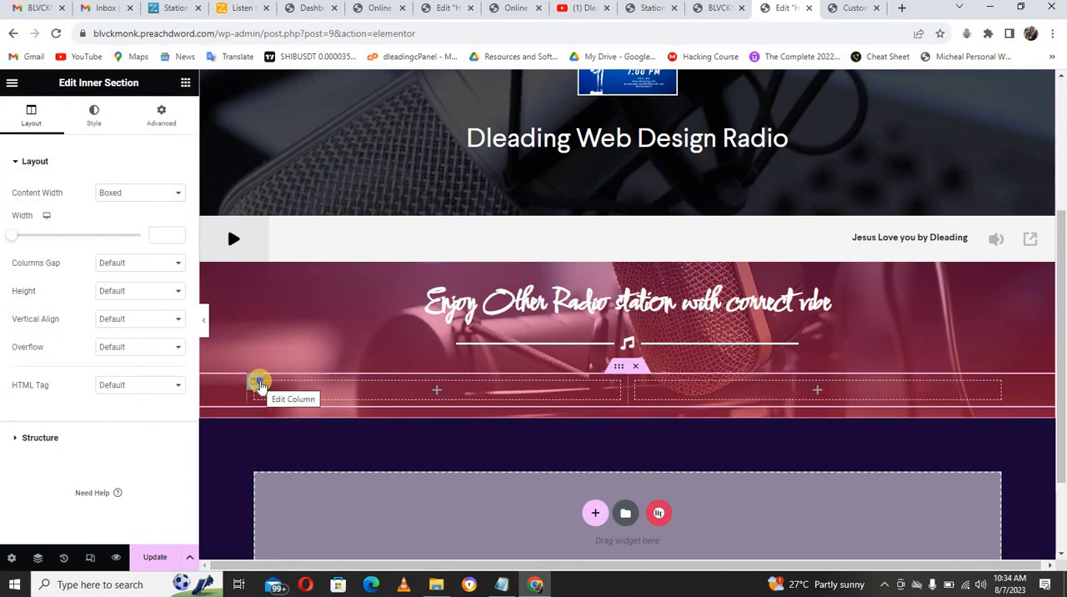
{"action": "right_click", "coordinate": [259, 385]}
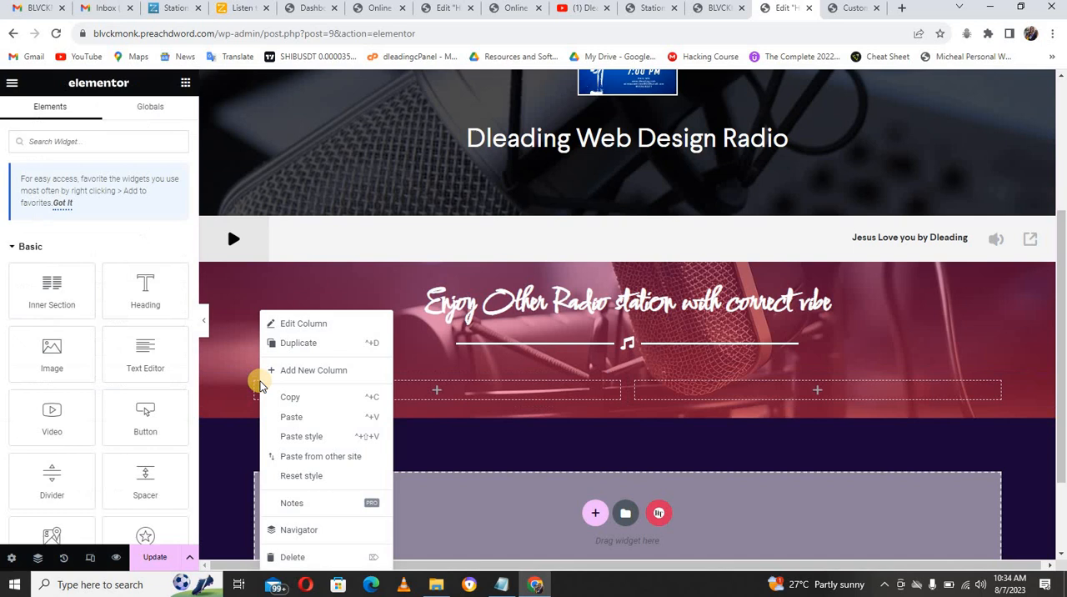
{"action": "left_click", "coordinate": [297, 343]}
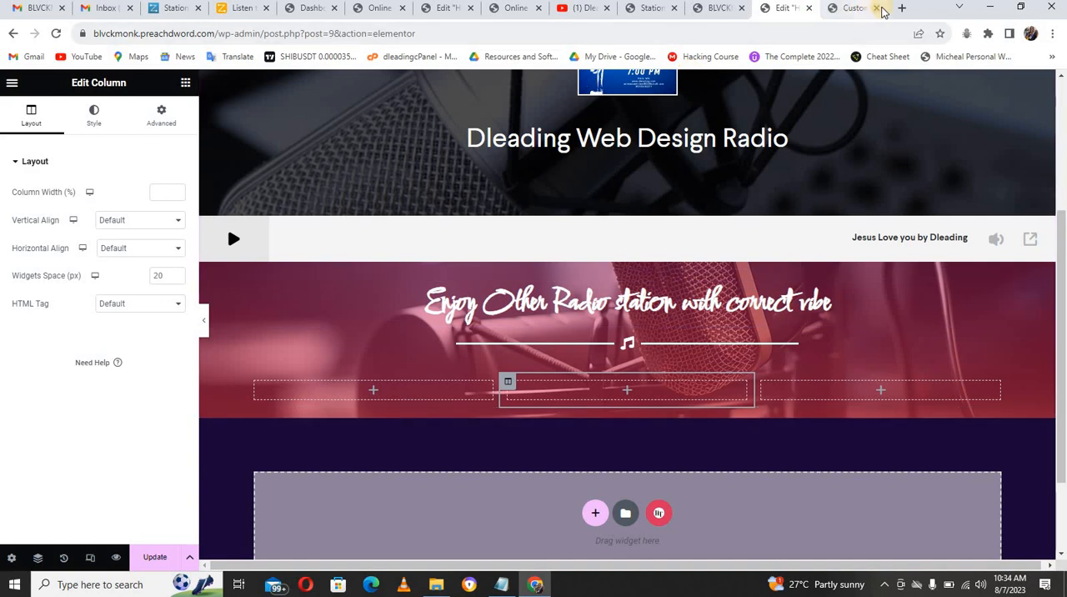
Step: Open tunein.com in the browser tab that holds the site customizer
{"action": "left_click", "coordinate": [858, 10]}
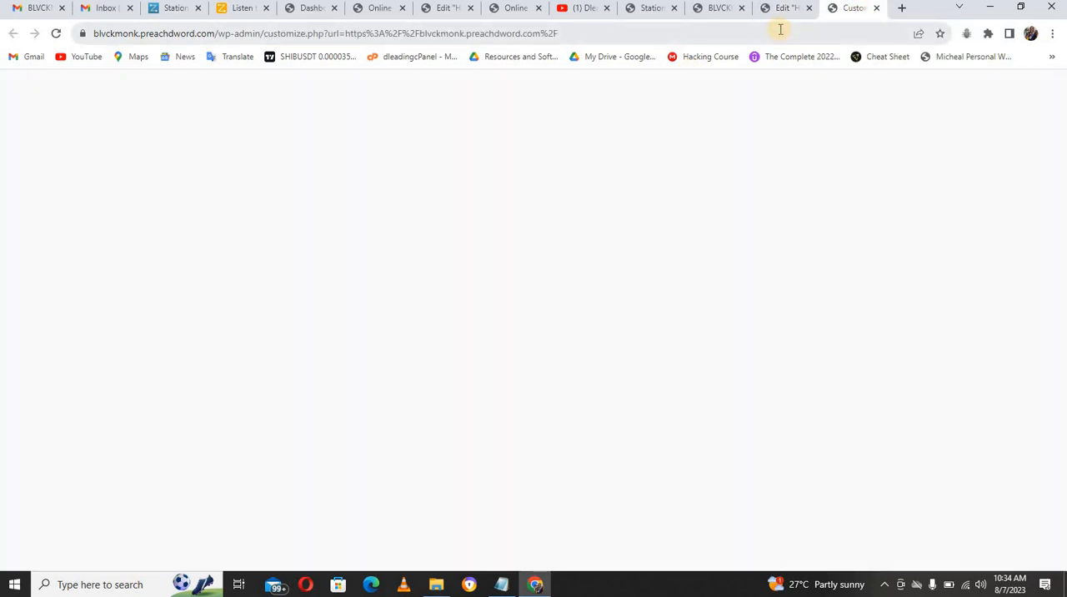
{"action": "left_click", "coordinate": [736, 34]}
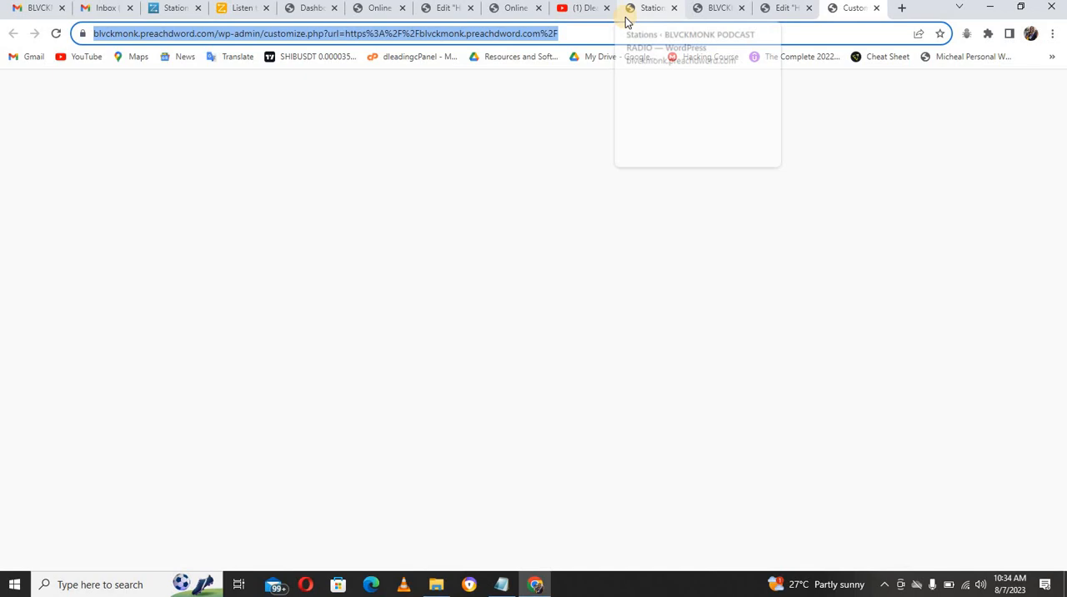
{"action": "type", "text": "i"}
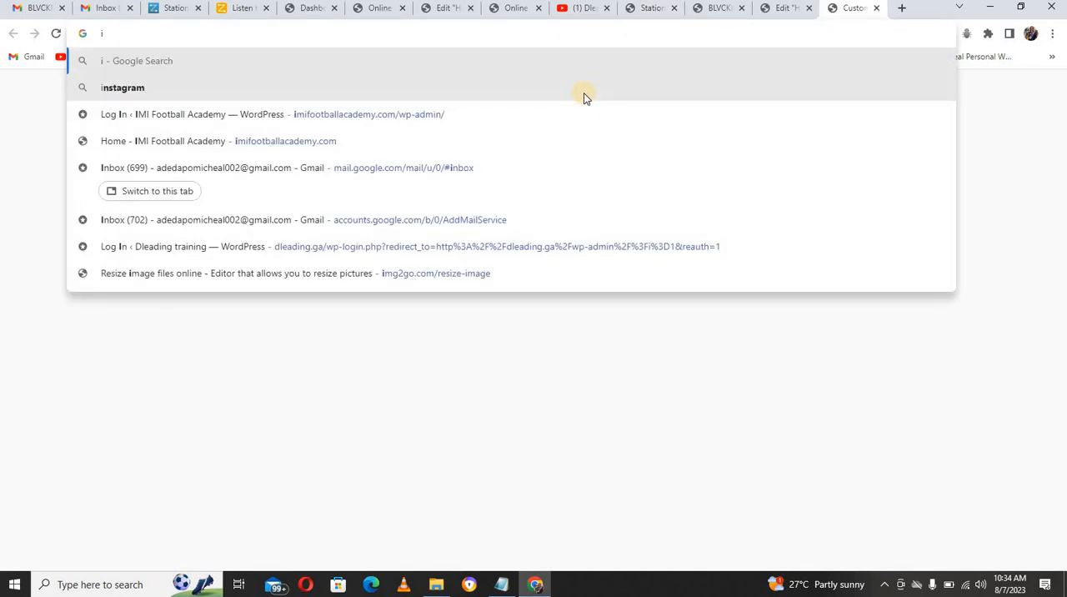
{"action": "key", "text": "BackSpace"}
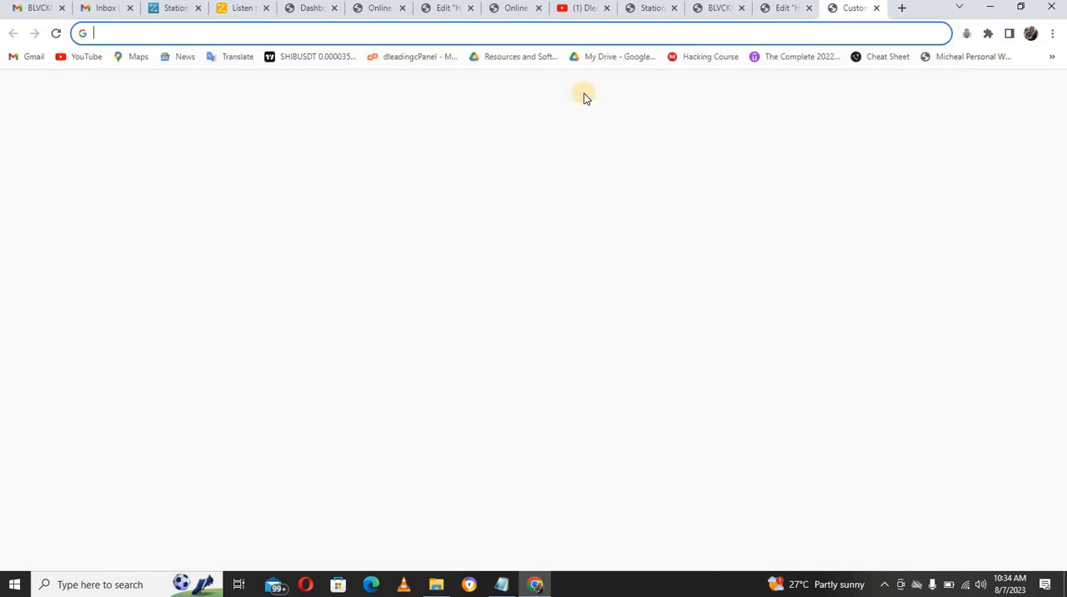
{"action": "type", "text": "tunein"}
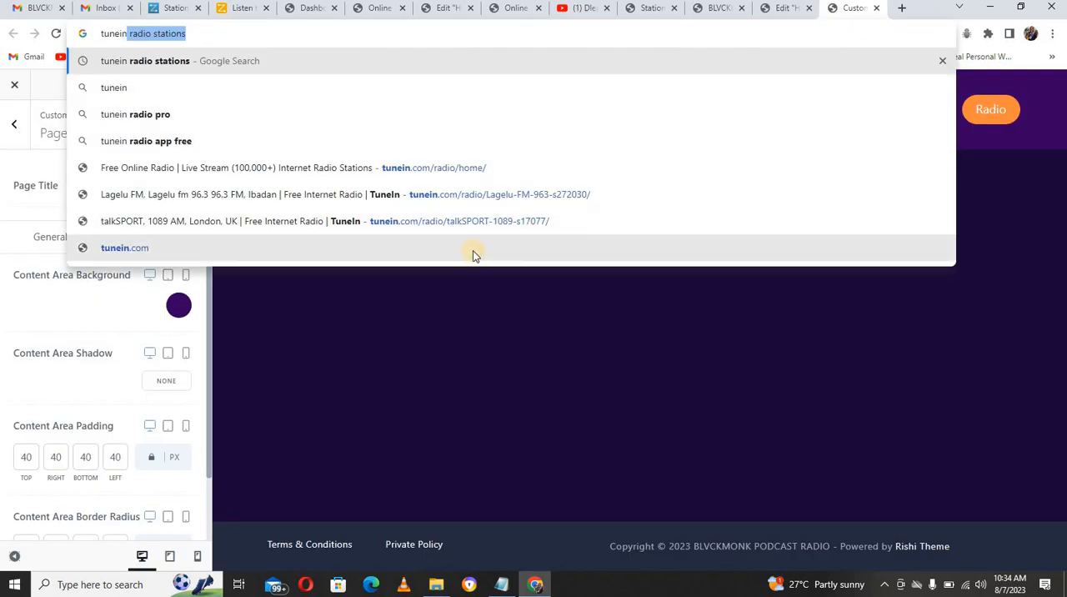
{"action": "left_click", "coordinate": [144, 251]}
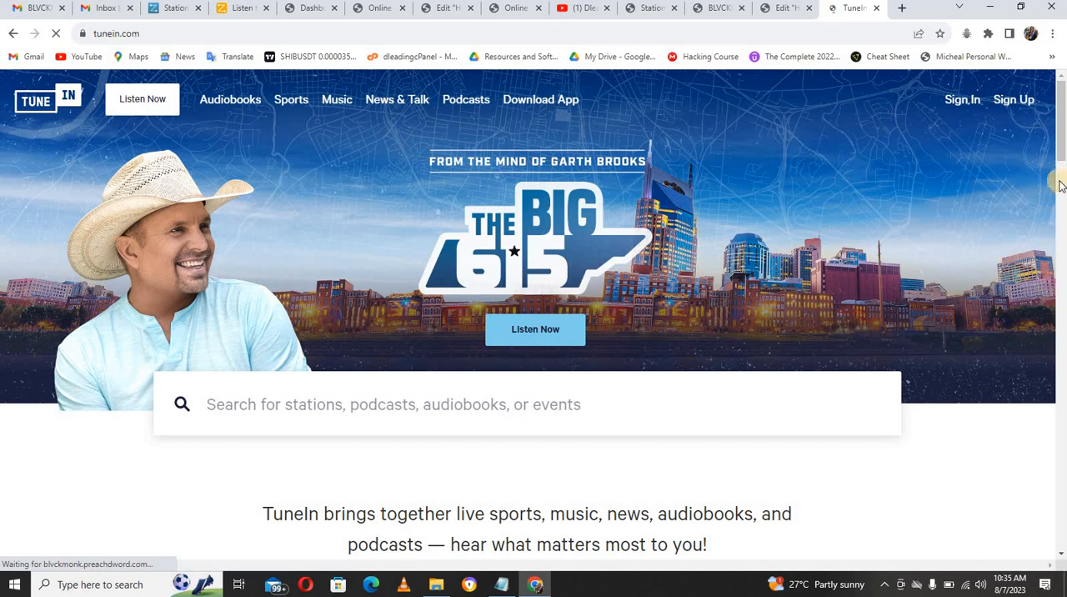
Step: Find the CNN station on TuneIn and copy its iframe embed code from the share options
{"action": "mouse_move", "coordinate": [1061, 149]}
{"action": "left_mouse_down"}
{"action": "mouse_move", "coordinate": [1061, 296]}
{"action": "mouse_move", "coordinate": [1058, 134]}
{"action": "left_mouse_up"}
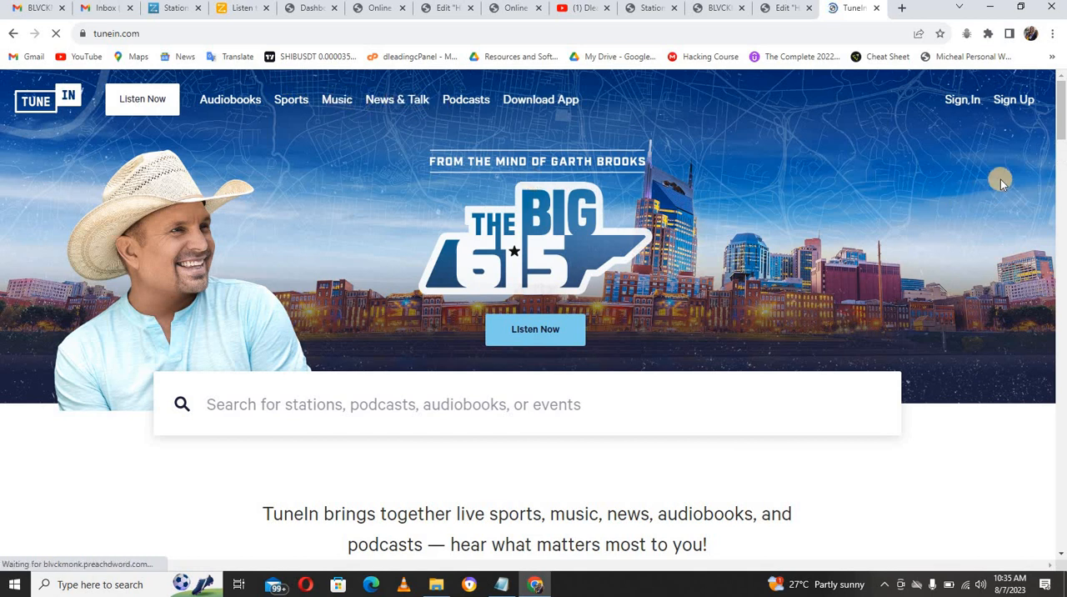
{"action": "left_click_drag", "start_coordinate": [1063, 127], "coordinate": [1064, 377]}
{"action": "scroll", "coordinate": [1064, 350], "scroll_direction": "down", "scroll_amount": 5}
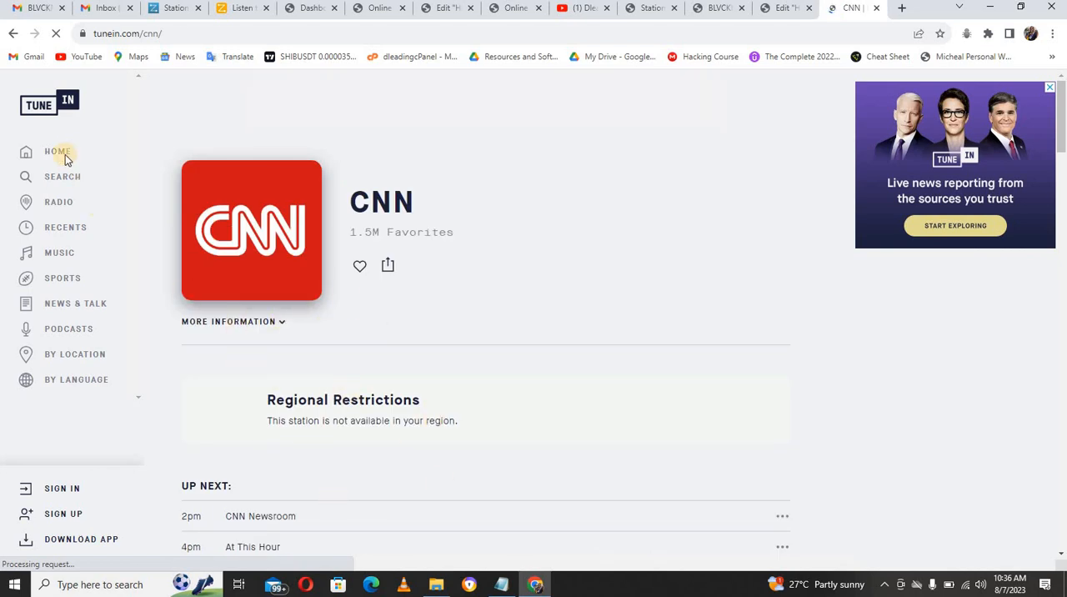
{"action": "left_click", "coordinate": [386, 266]}
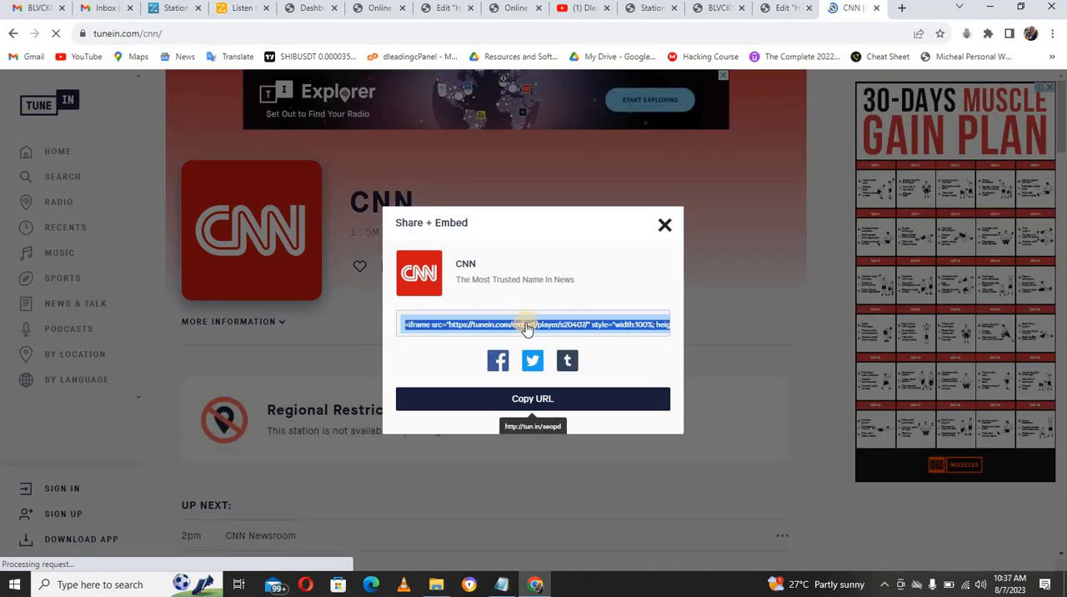
{"action": "right_click", "coordinate": [537, 327]}
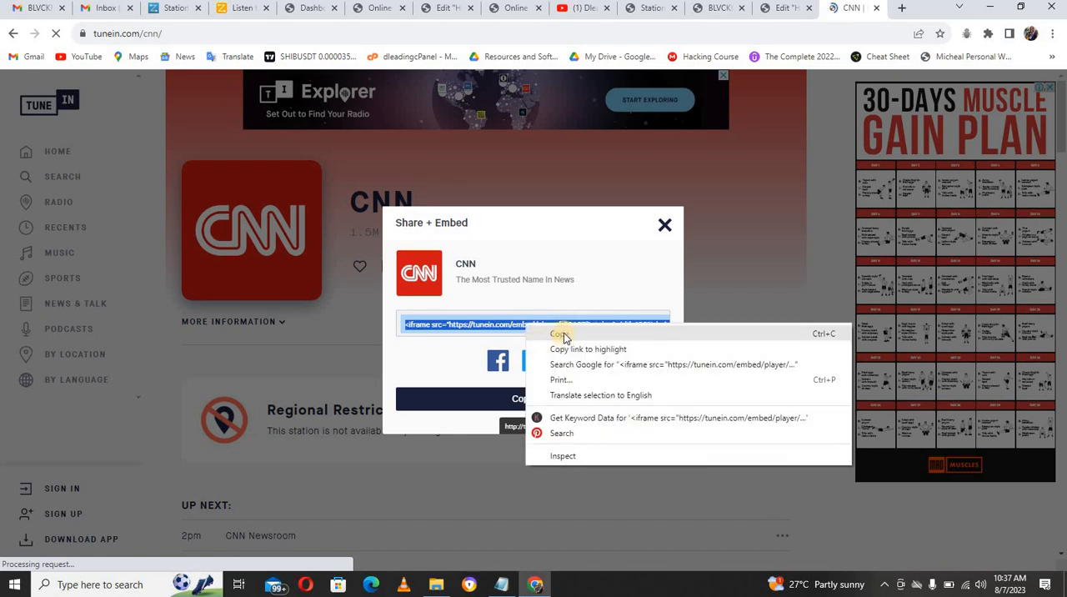
{"action": "left_click", "coordinate": [561, 334]}
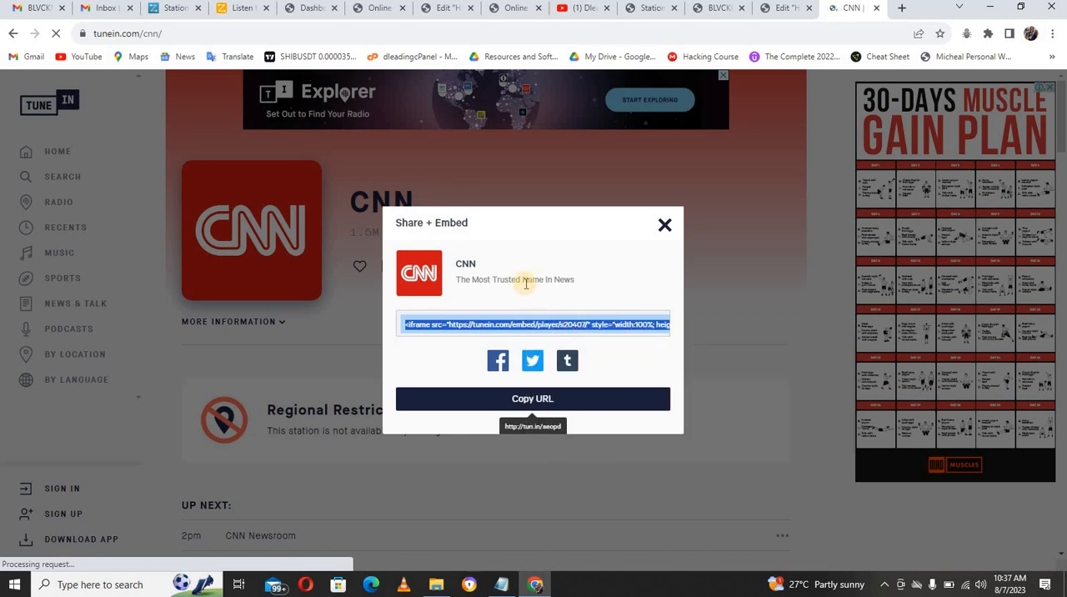
Step: Back in the Elementor page editor, add a Shortcode widget to the inner section's first column and paste the CNN embed code into it
{"action": "left_click", "coordinate": [781, 7]}
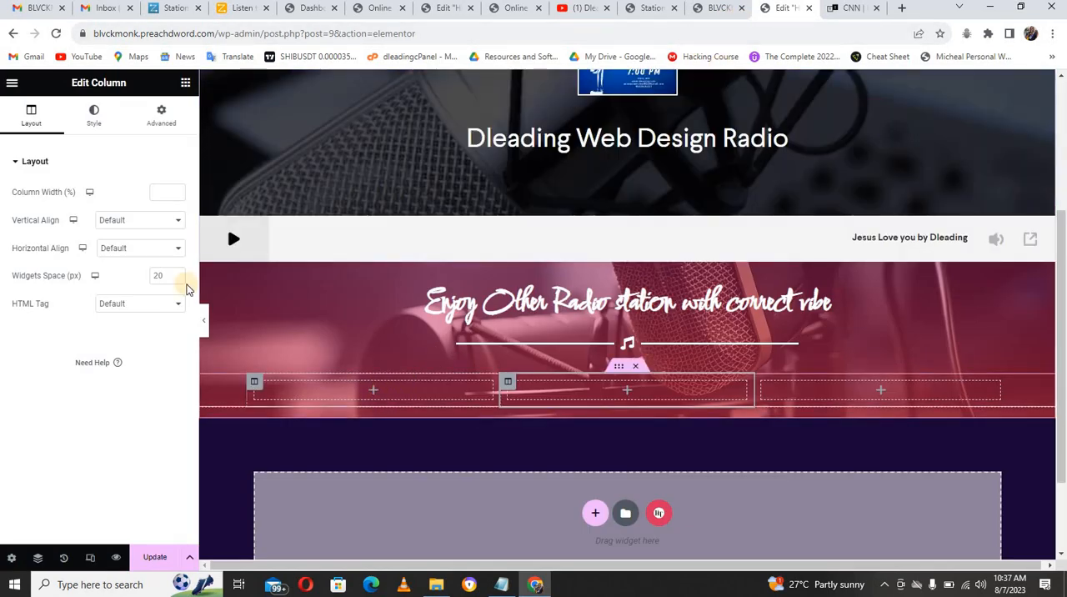
{"action": "left_click", "coordinate": [117, 140]}
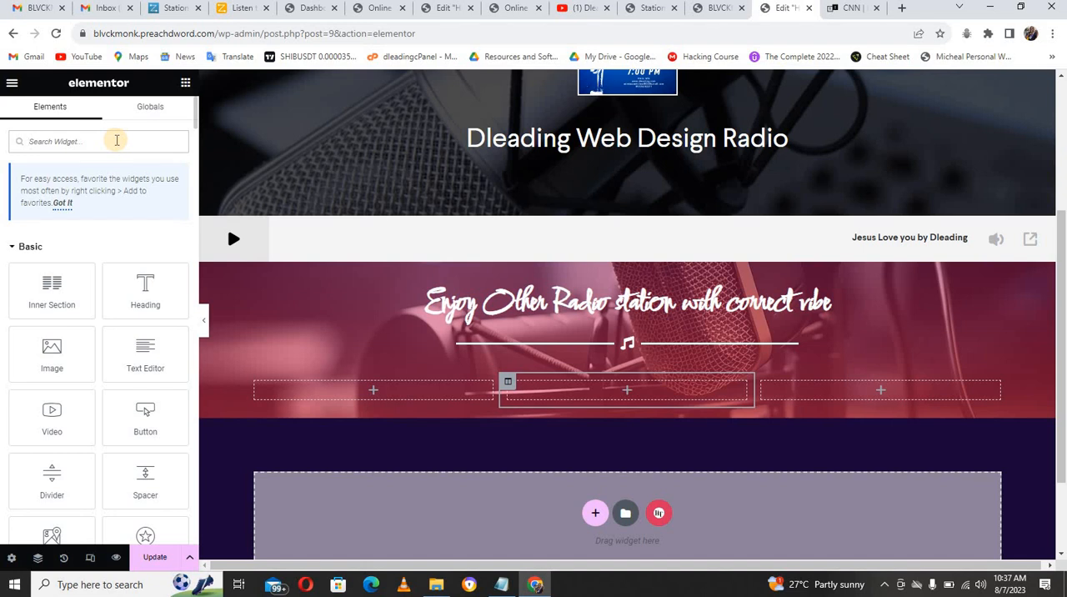
{"action": "type", "text": "short"}
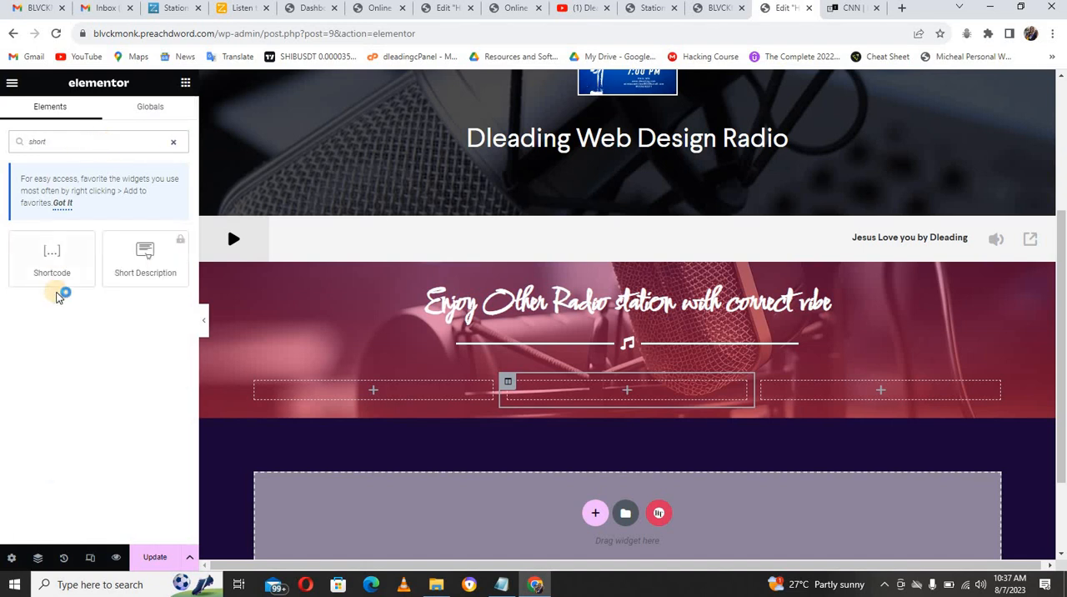
{"action": "left_click_drag", "start_coordinate": [56, 254], "coordinate": [329, 390]}
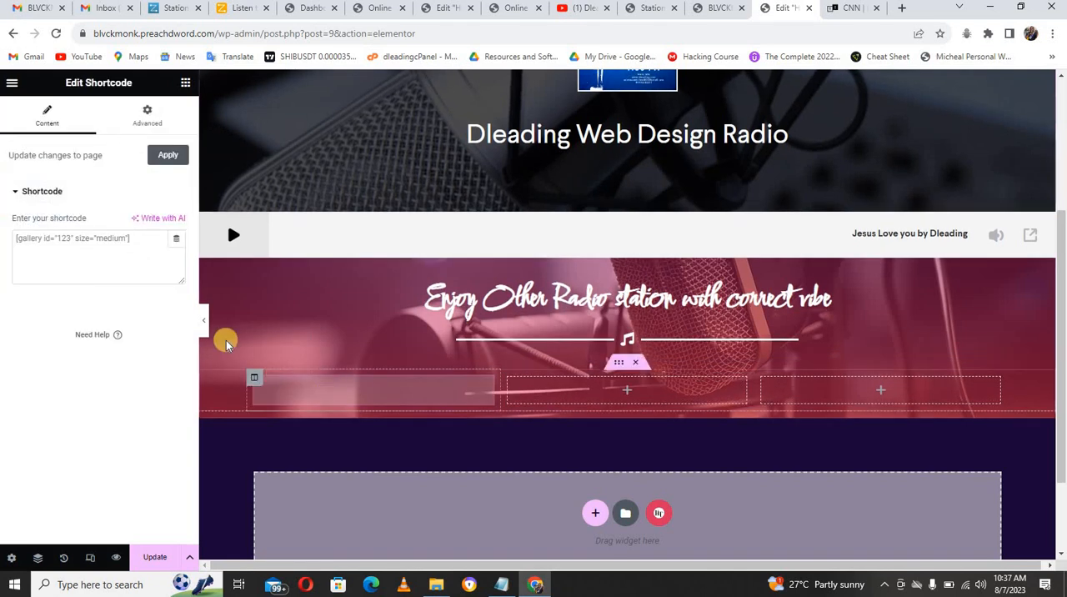
{"action": "left_click", "coordinate": [84, 246]}
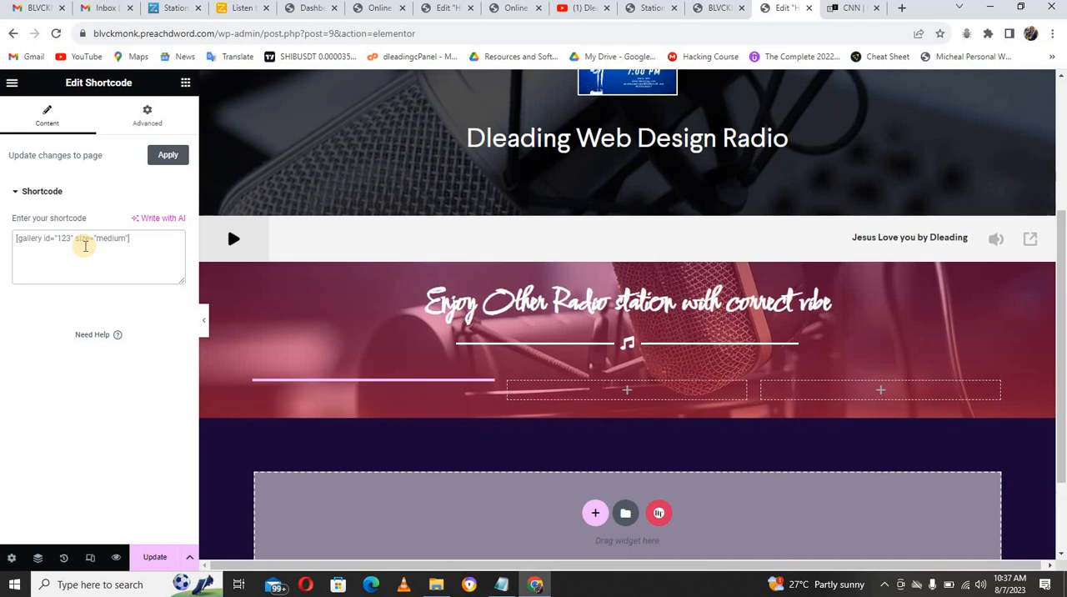
{"action": "key", "text": "ctrl+v"}
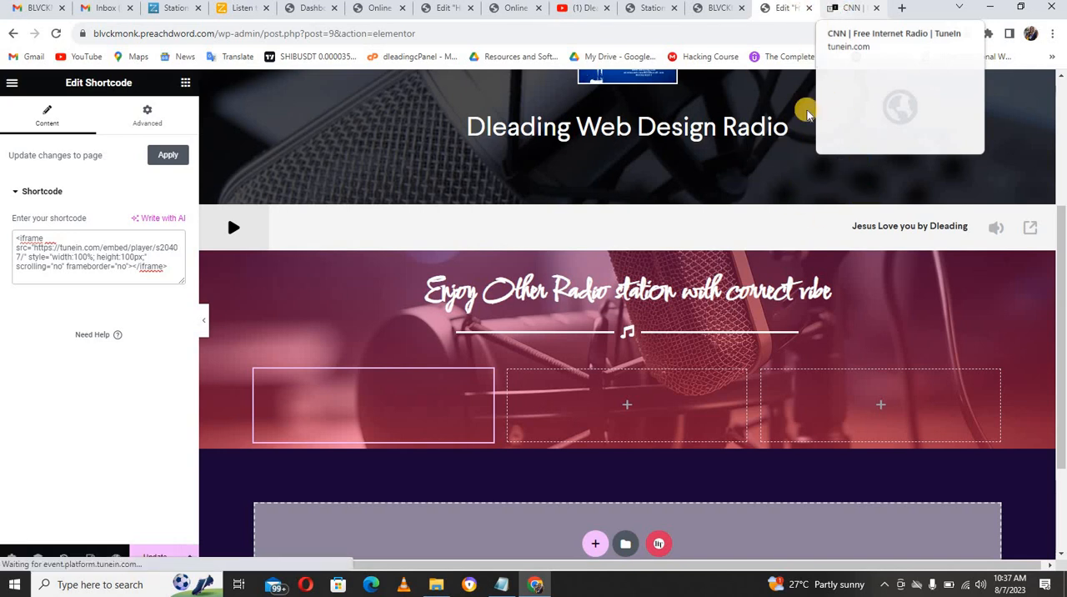
Step: Switch to the TuneIn tab, close the CNN share dialog and open the Lagelu FM page from the home page's Top Stations
{"action": "left_click", "coordinate": [858, 13]}
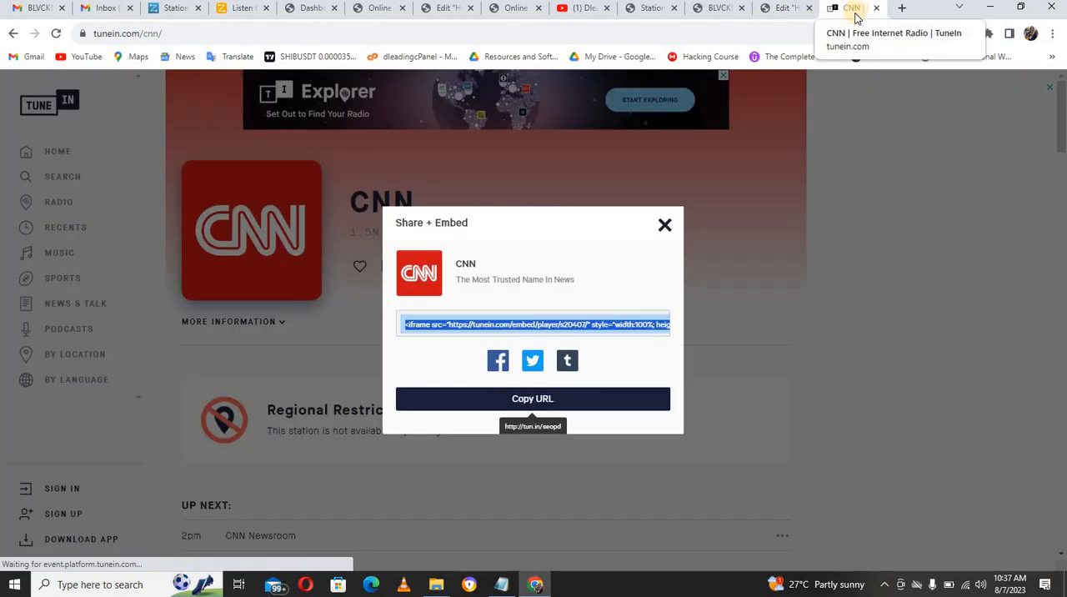
{"action": "left_click", "coordinate": [664, 225]}
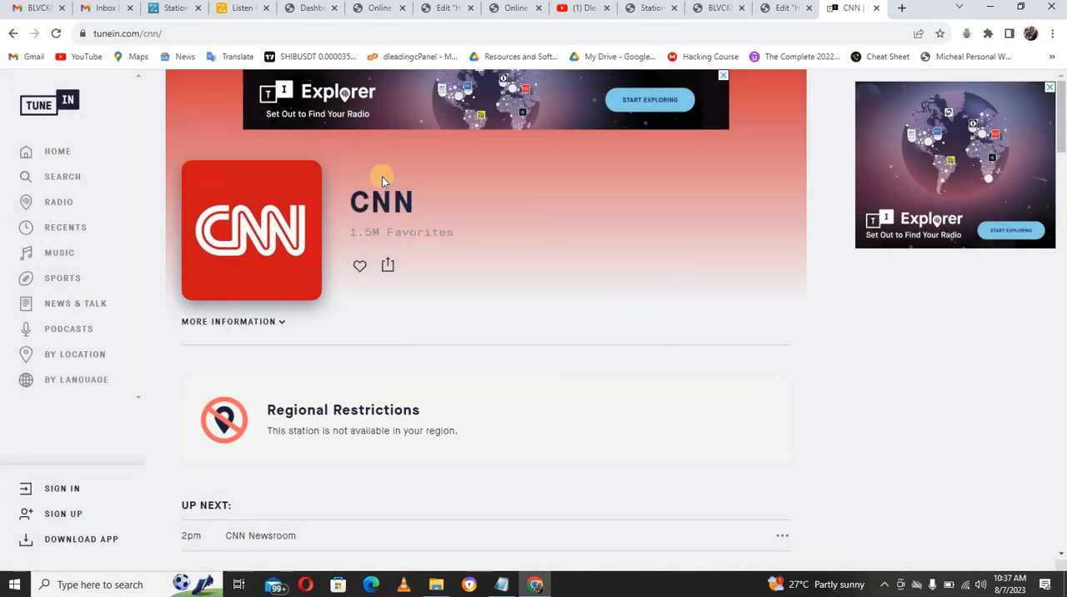
{"action": "left_click", "coordinate": [63, 153]}
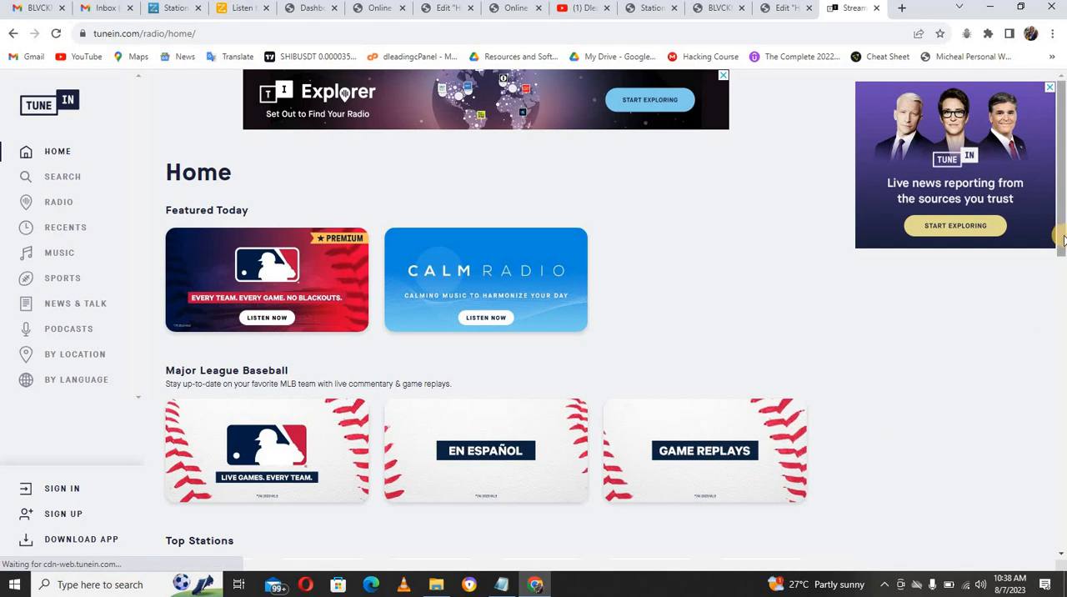
{"action": "scroll", "coordinate": [1063, 244], "scroll_direction": "down", "scroll_amount": 3}
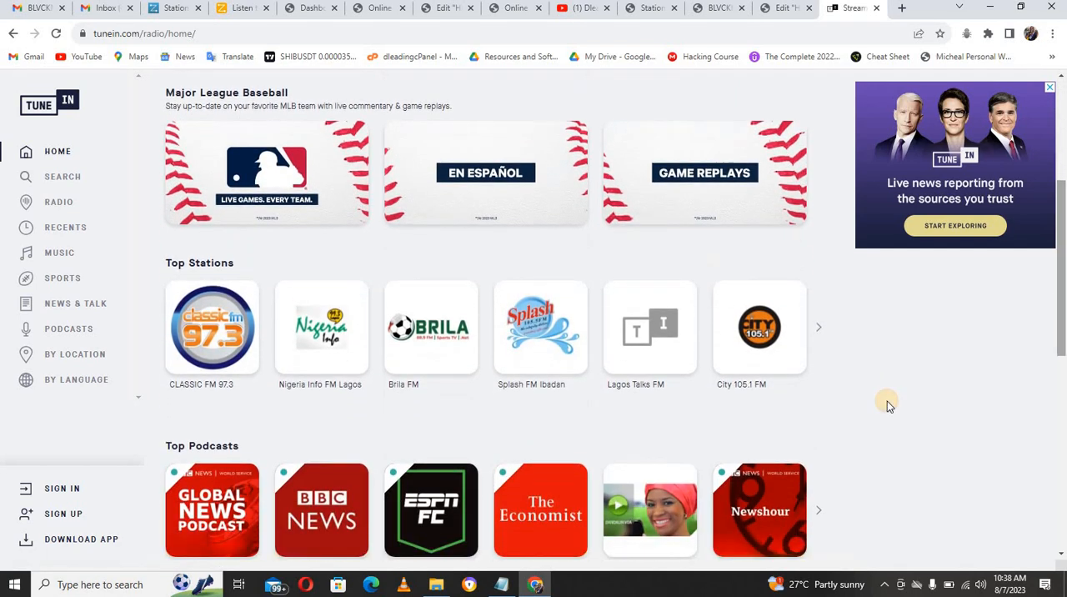
{"action": "left_click", "coordinate": [818, 331]}
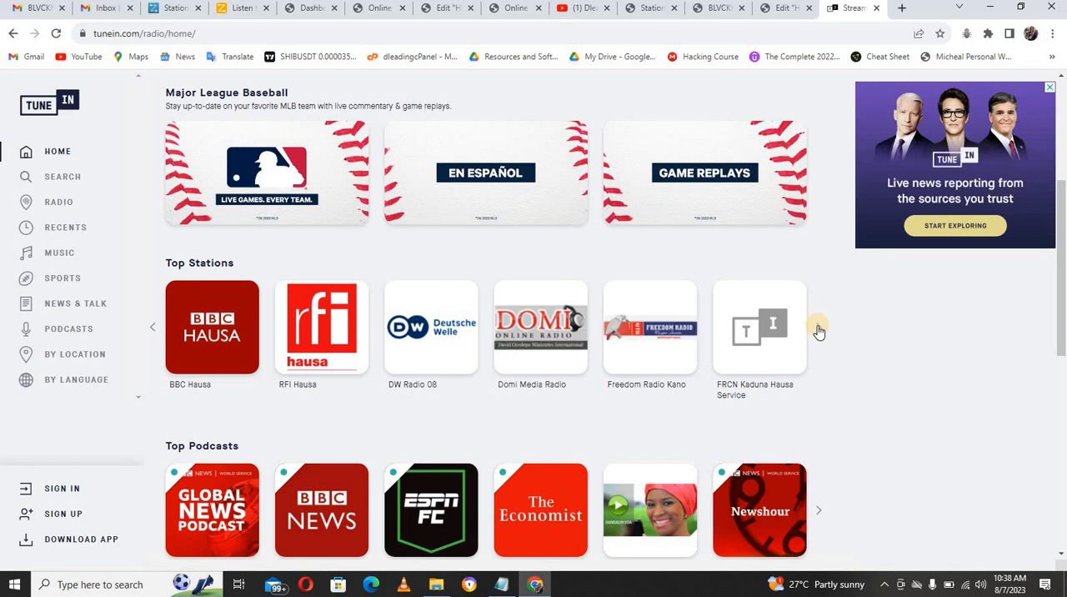
{"action": "left_click", "coordinate": [818, 331]}
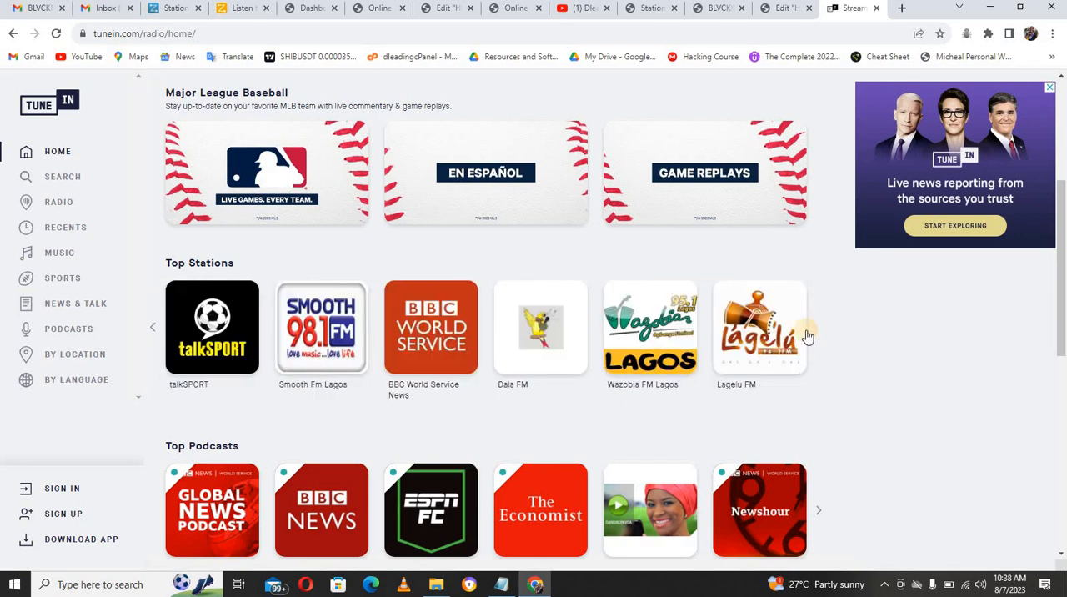
{"action": "left_click", "coordinate": [747, 361]}
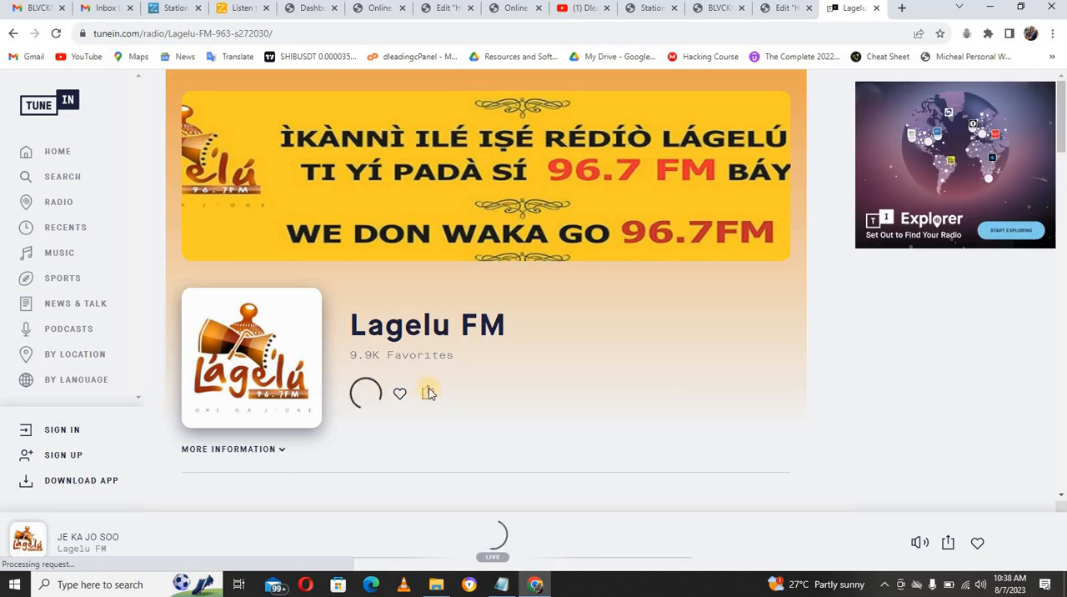
Step: Copy Lagelu FM's iframe embed code from its share options and stop the station's playback
{"action": "left_click", "coordinate": [428, 395]}
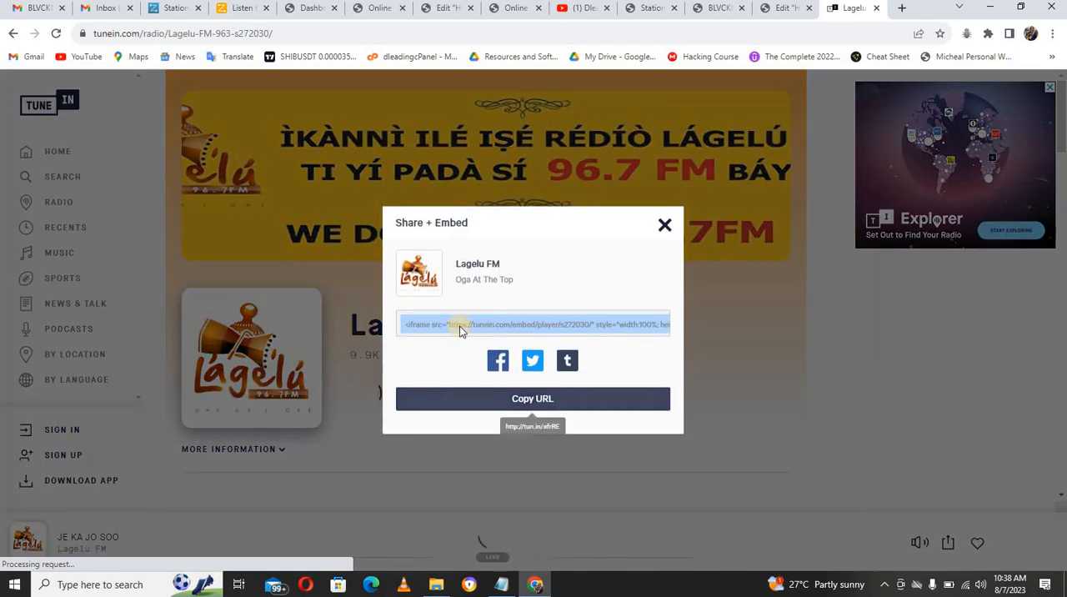
{"action": "left_click", "coordinate": [471, 327]}
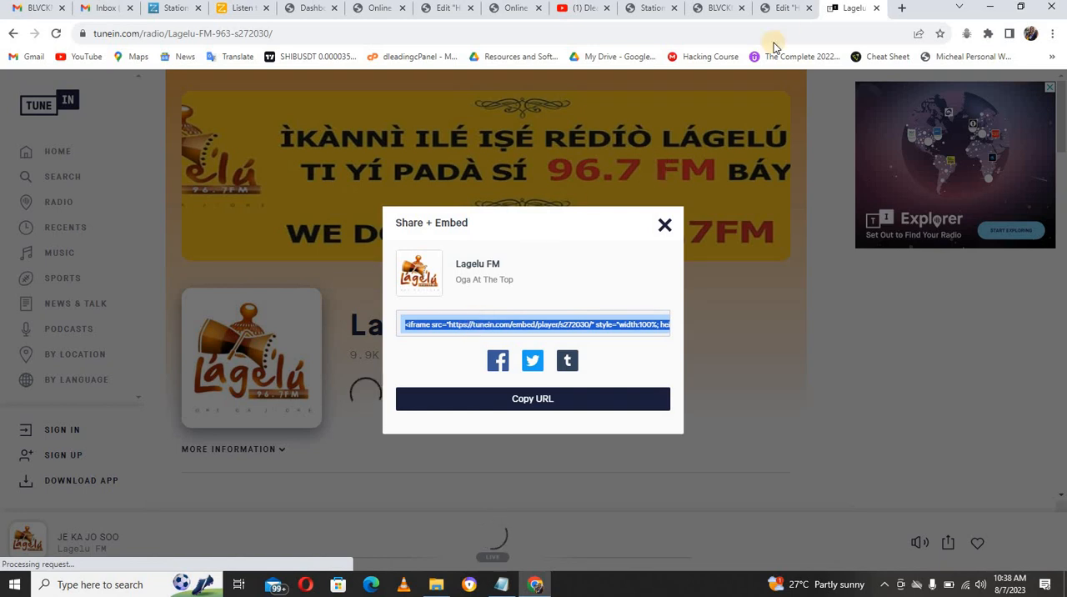
{"action": "left_click", "coordinate": [783, 11]}
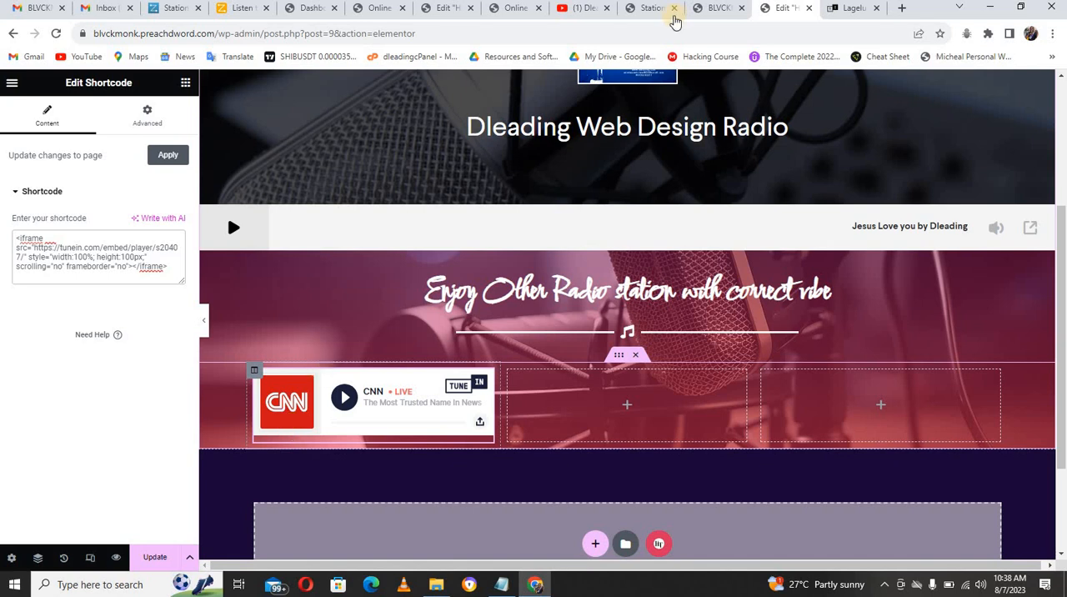
{"action": "left_click", "coordinate": [850, 11]}
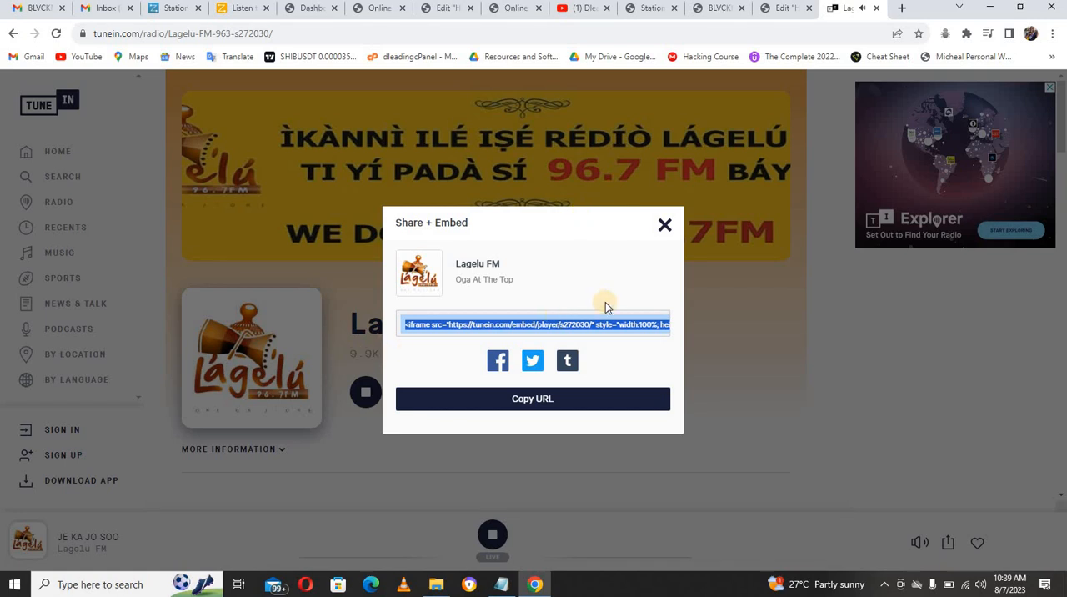
{"action": "left_click", "coordinate": [664, 226]}
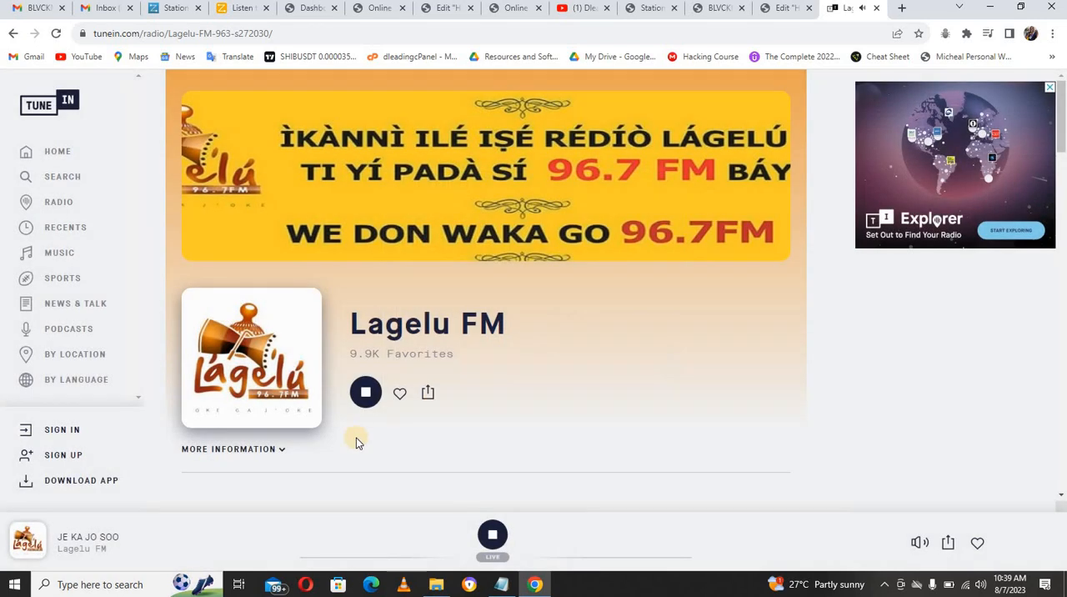
{"action": "left_click", "coordinate": [367, 393]}
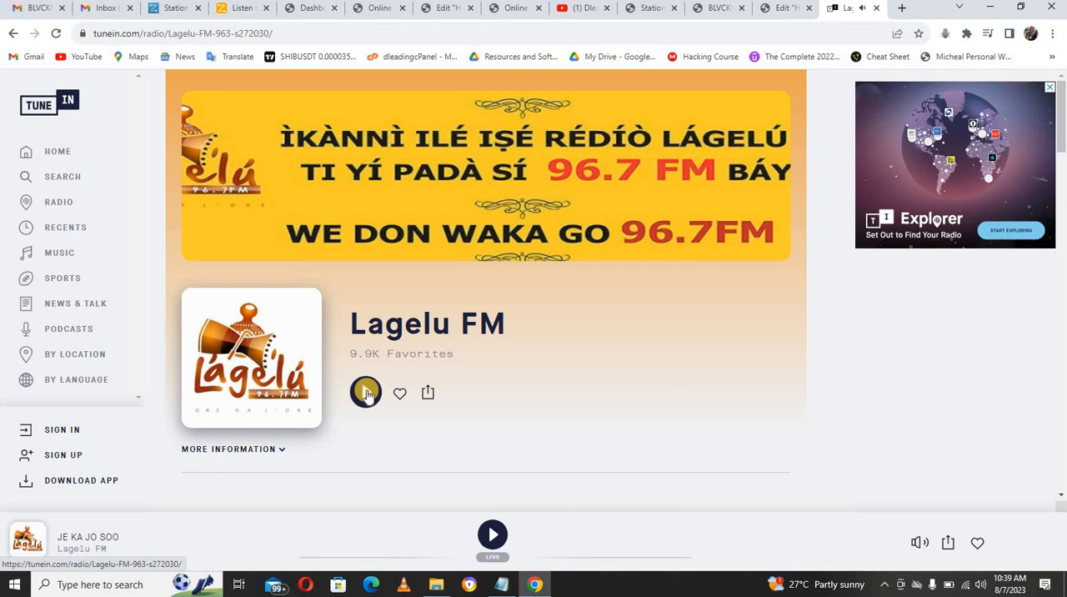
Step: Back in the Elementor page editor, duplicate the inner section's CNN player column twice
{"action": "left_click", "coordinate": [794, 8]}
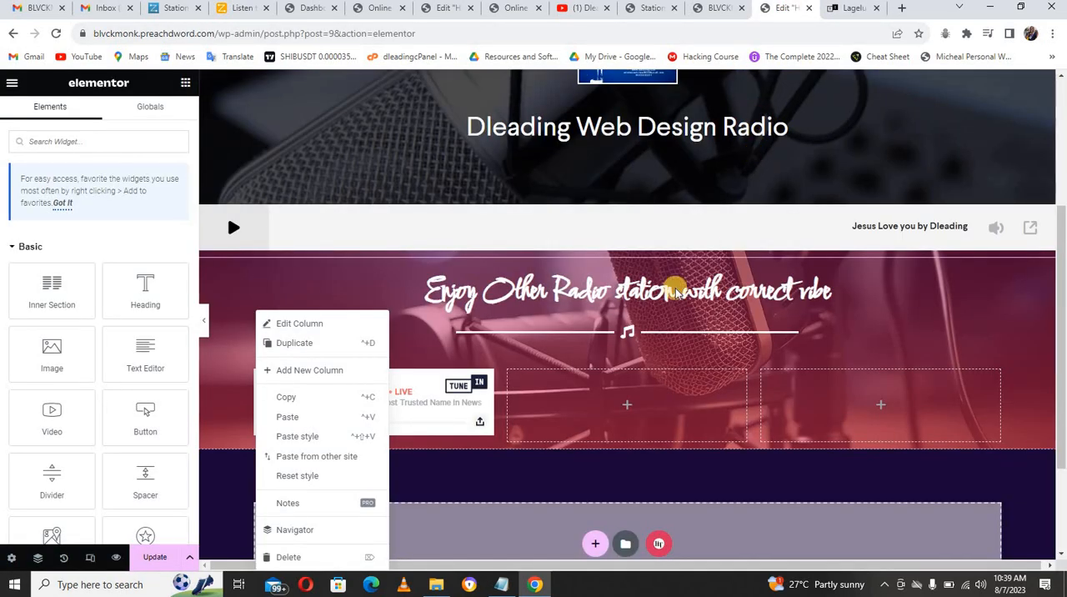
{"action": "left_click", "coordinate": [305, 343]}
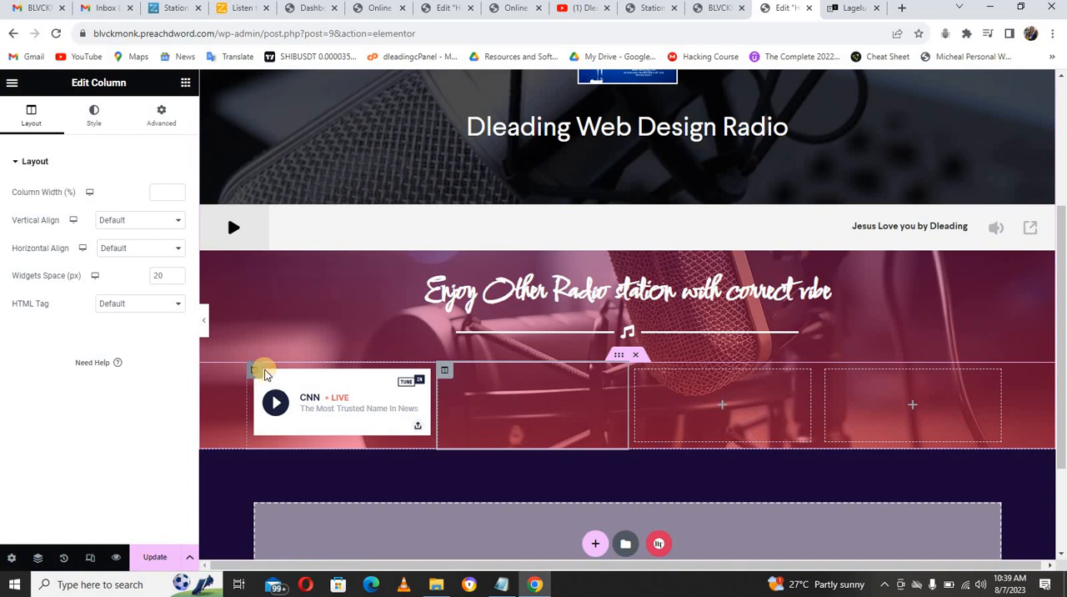
{"action": "right_click", "coordinate": [256, 373]}
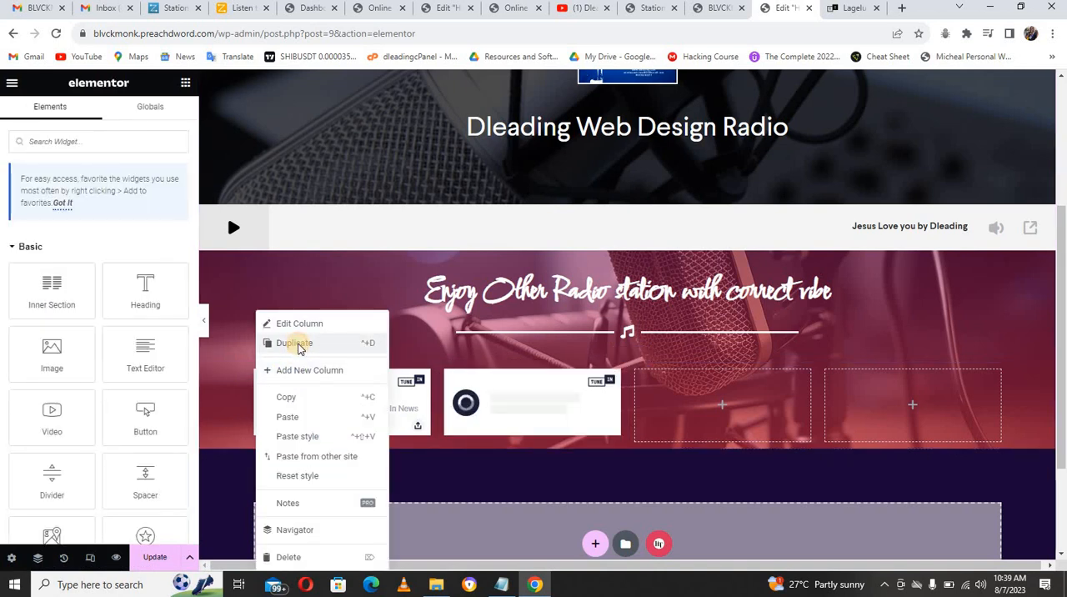
{"action": "left_click", "coordinate": [297, 343]}
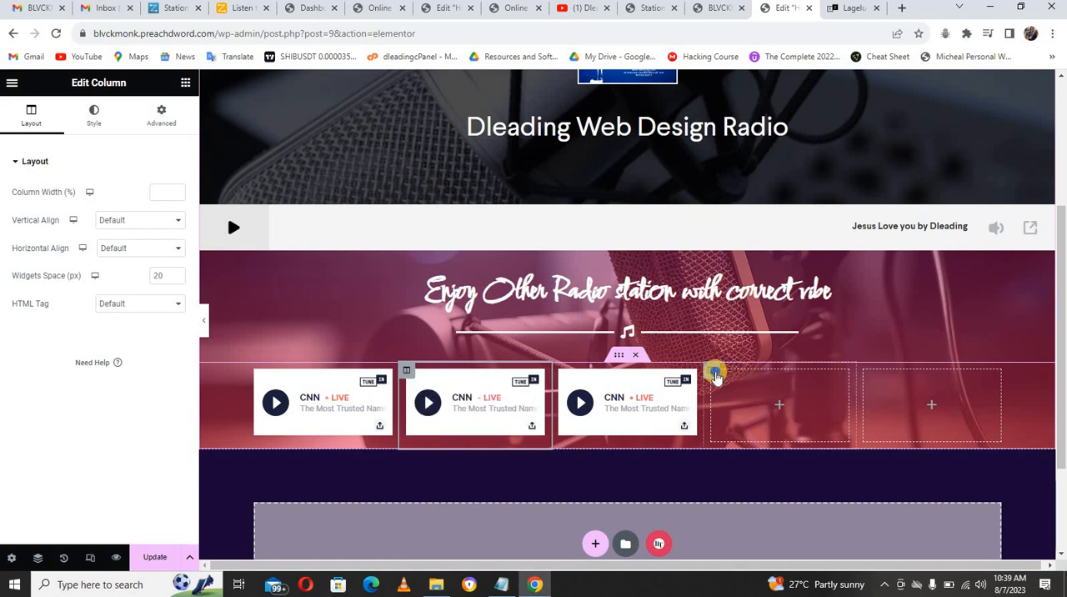
Step: Delete the two empty columns beside the CNN players in the inner section
{"action": "right_click", "coordinate": [722, 374]}
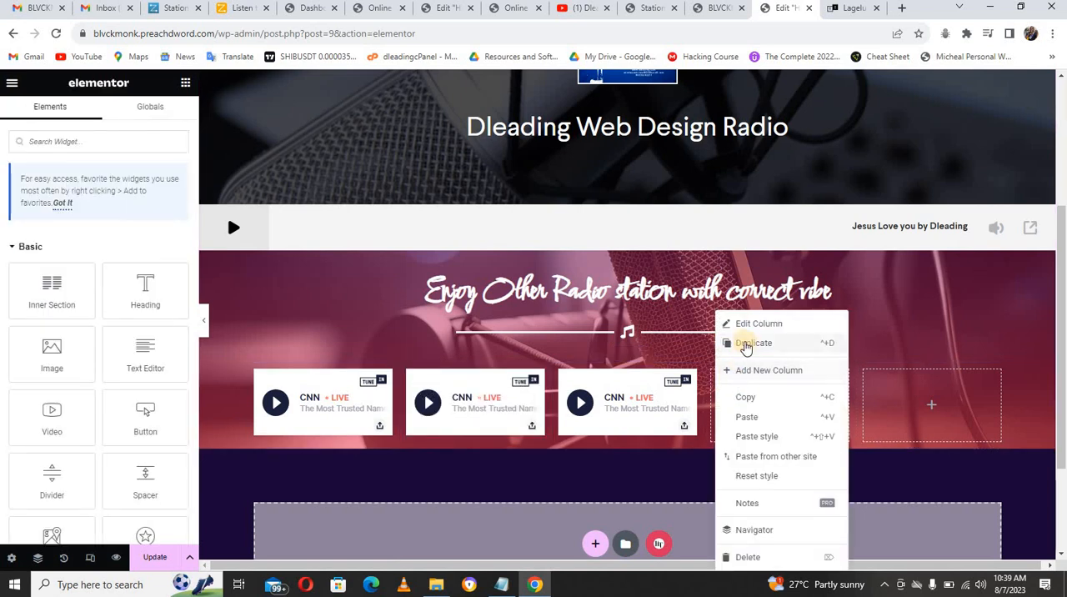
{"action": "left_click", "coordinate": [746, 557]}
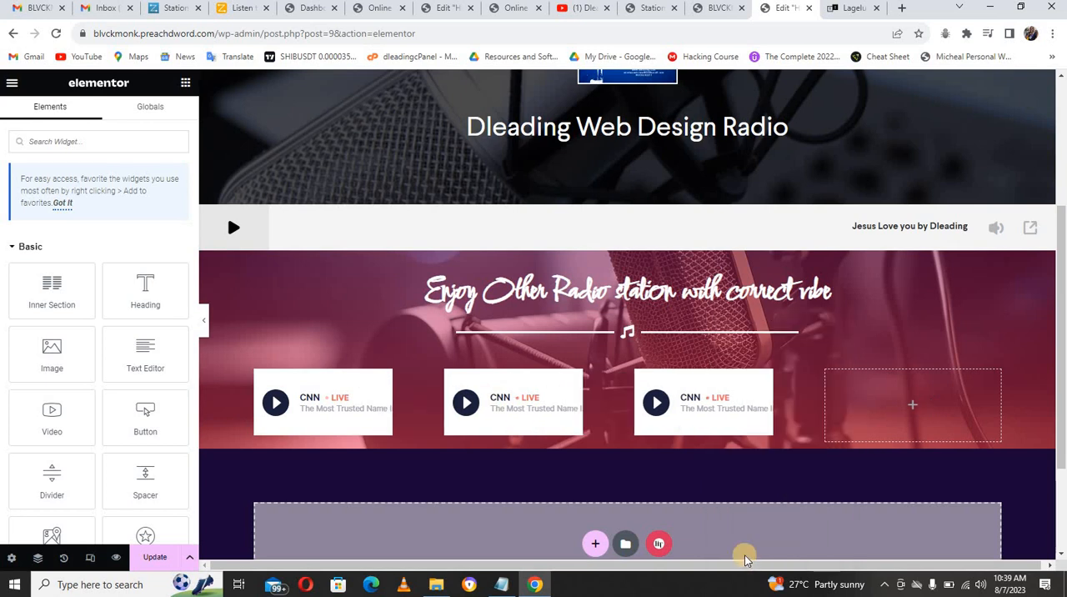
{"action": "right_click", "coordinate": [827, 372]}
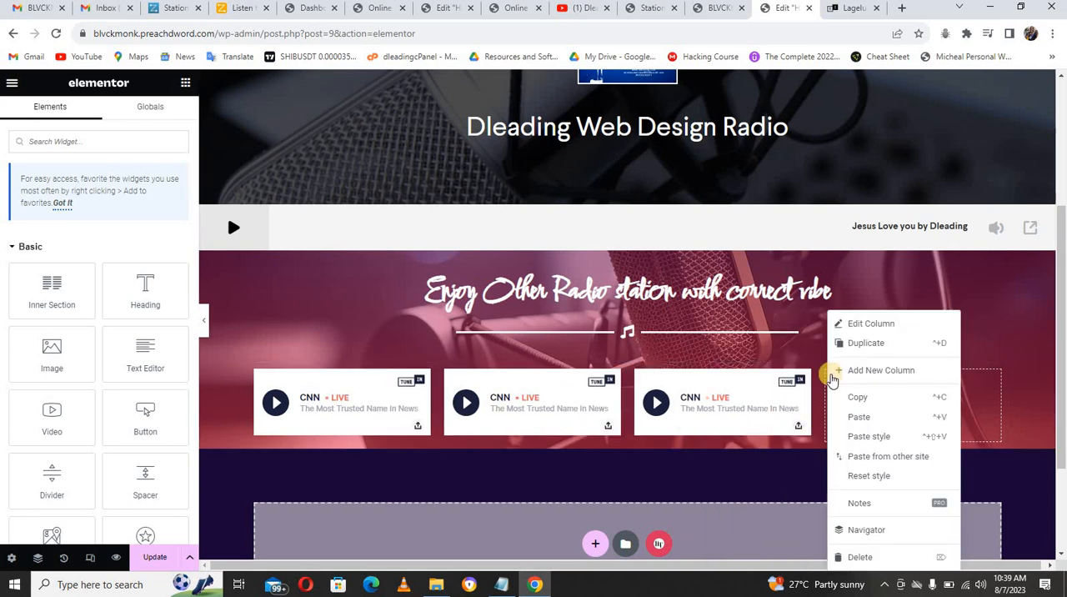
{"action": "left_click", "coordinate": [852, 557]}
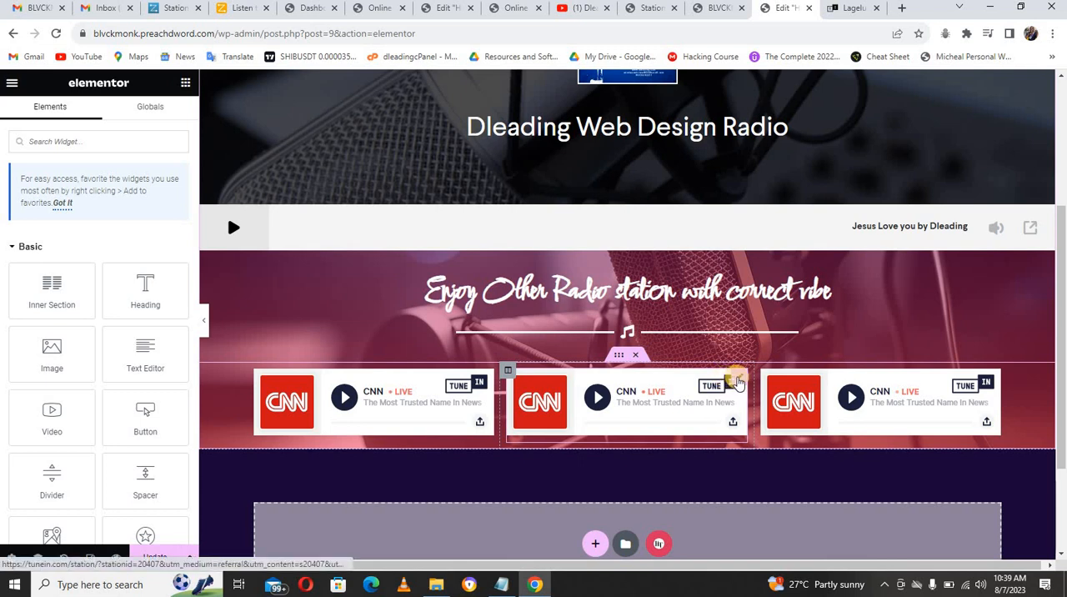
Step: Replace the shortcode in the middle column's CNN player with the copied Lagelu FM embed code
{"action": "left_click", "coordinate": [740, 380]}
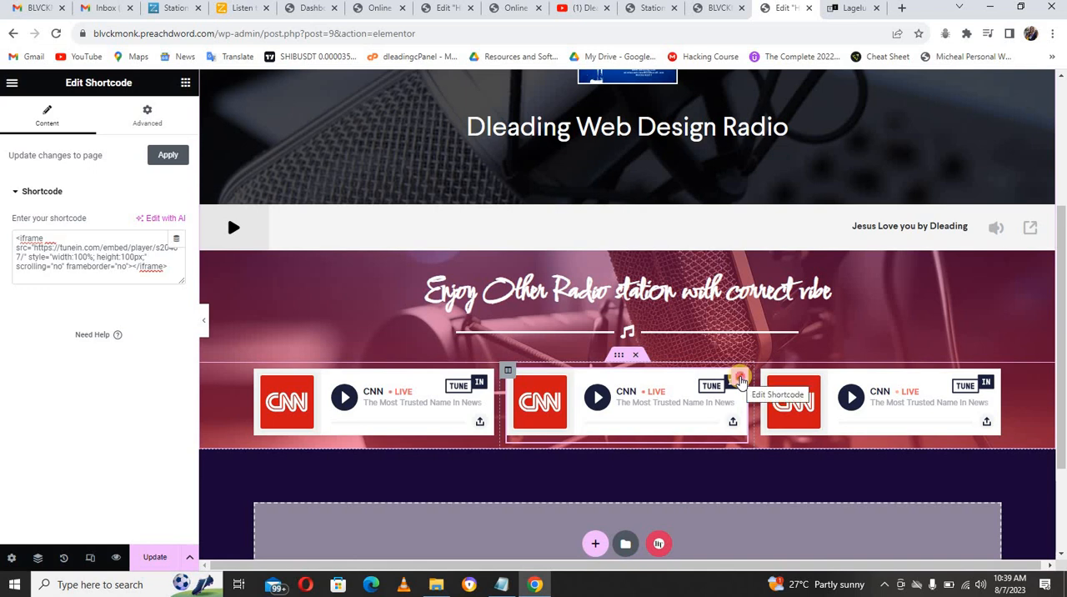
{"action": "triple_click", "coordinate": [34, 239]}
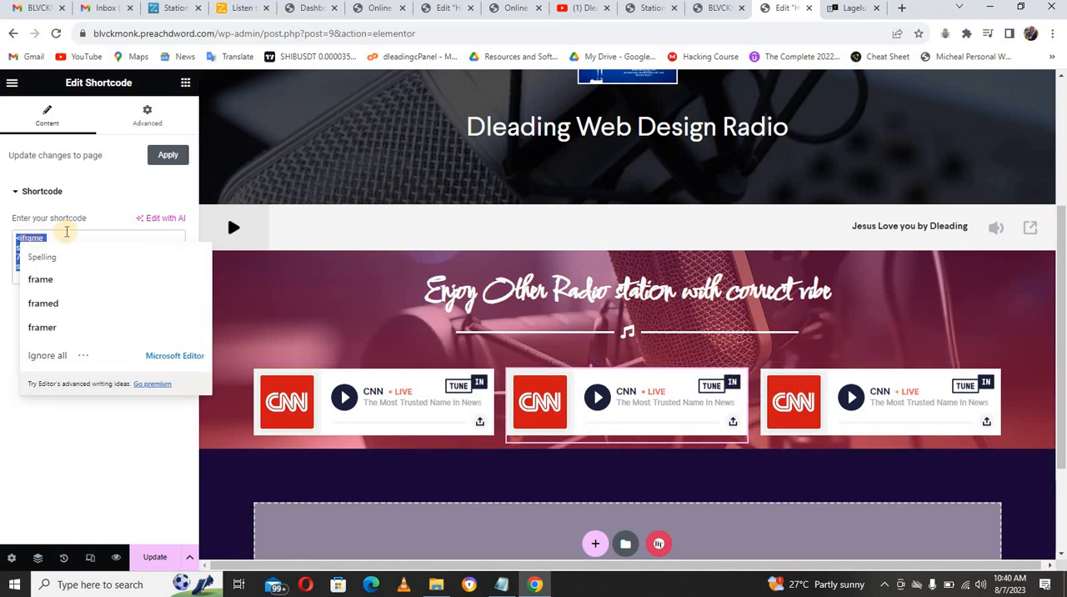
{"action": "key", "text": "BackSpace"}
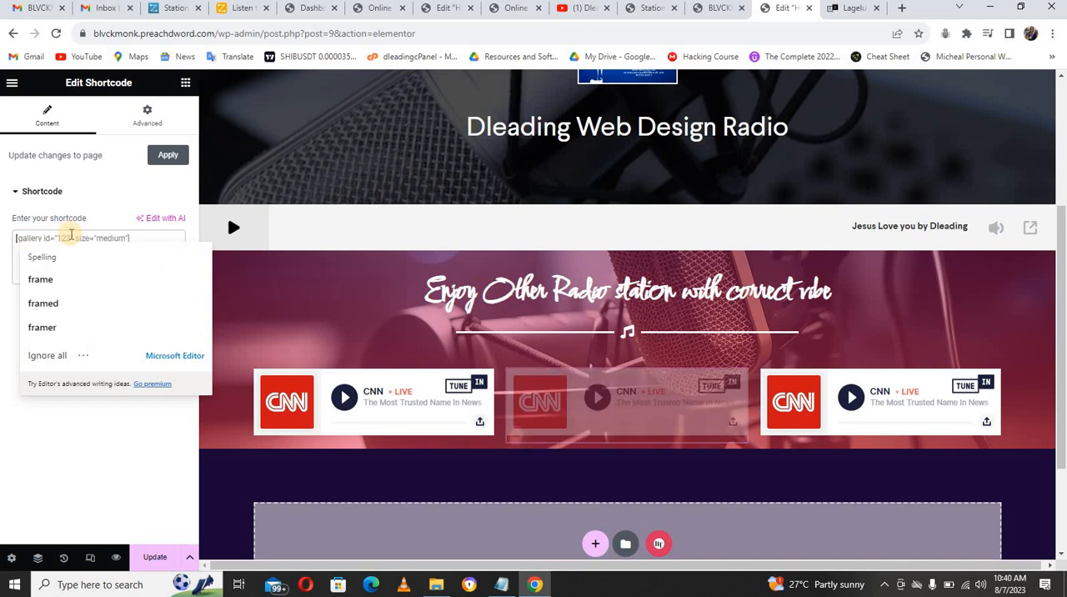
{"action": "left_click", "coordinate": [14, 256]}
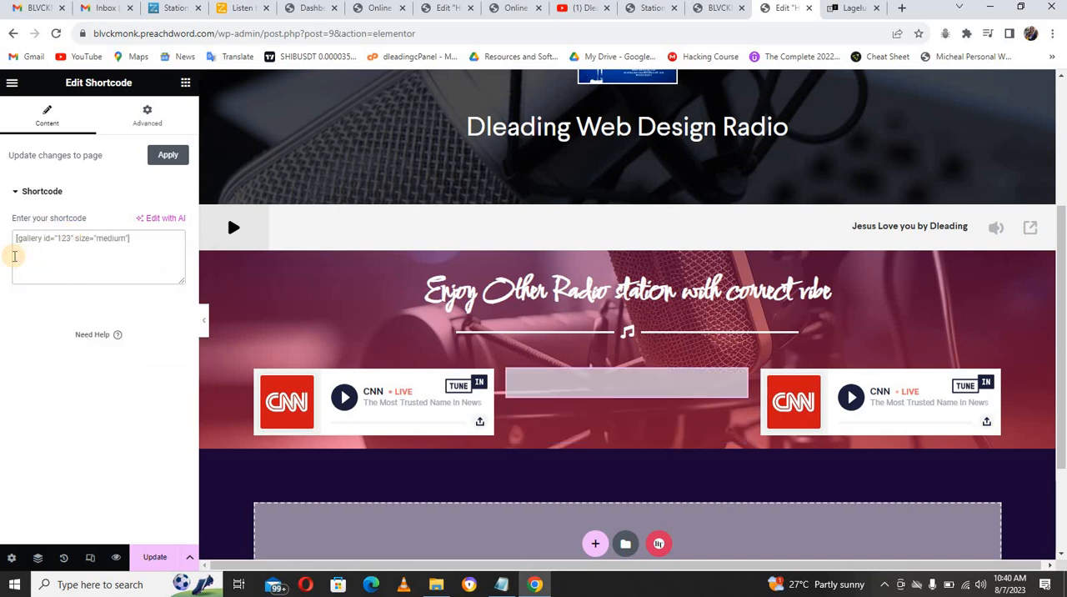
{"action": "type", "text": "<iframe src=\"https://tunein.com/embed/player/s272030/\" style=\"width:100%; height:100px;\" scrolling=\"no\" frameborder=\"no\"></iframe>"}
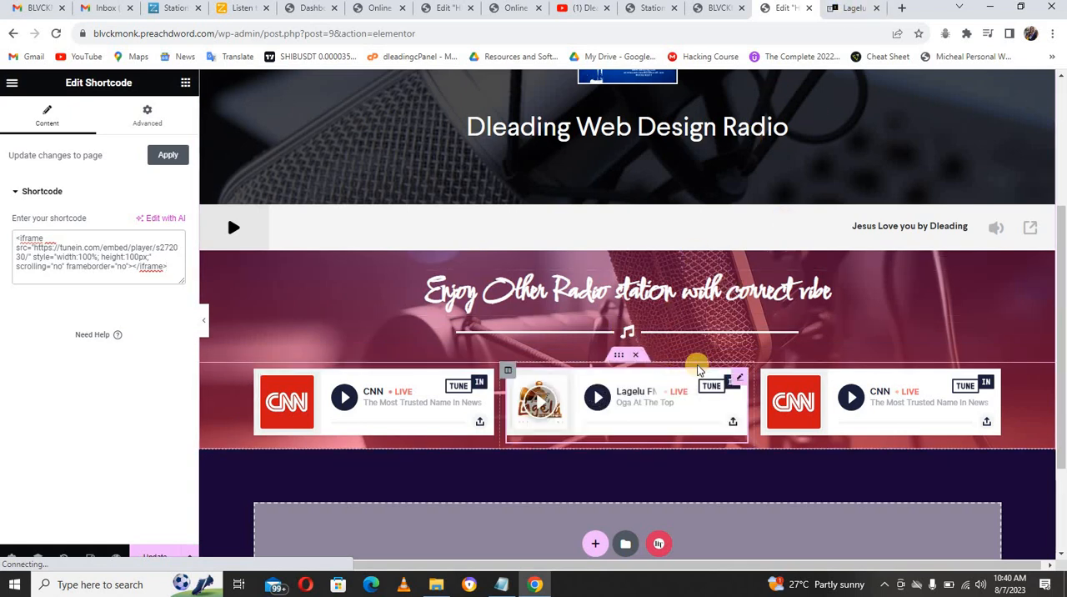
Step: Return to the TuneIn tab and open the Splash FM Ibadan page from the home page's Top Stations
{"action": "left_click", "coordinate": [839, 10]}
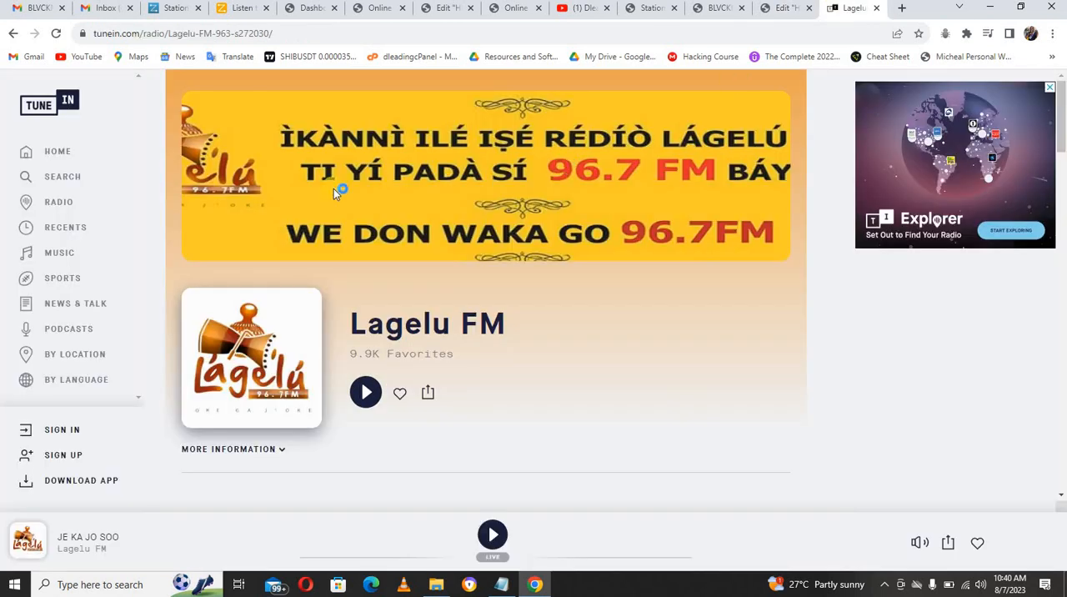
{"action": "left_click", "coordinate": [70, 158]}
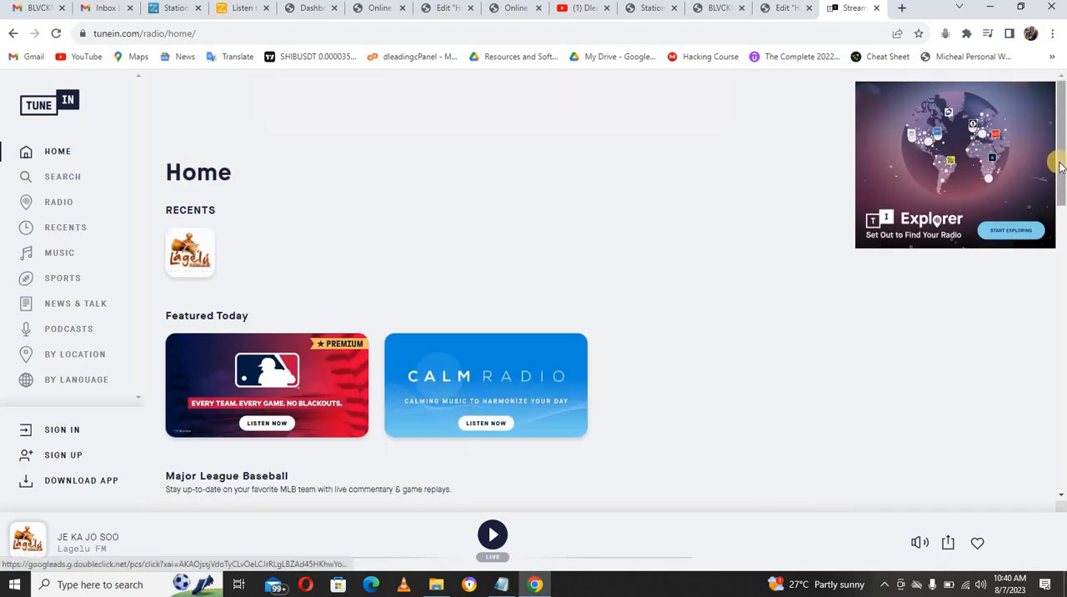
{"action": "scroll", "coordinate": [1063, 307], "scroll_direction": "down", "scroll_amount": 2}
{"action": "scroll", "coordinate": [1063, 306], "scroll_direction": "down", "scroll_amount": 5}
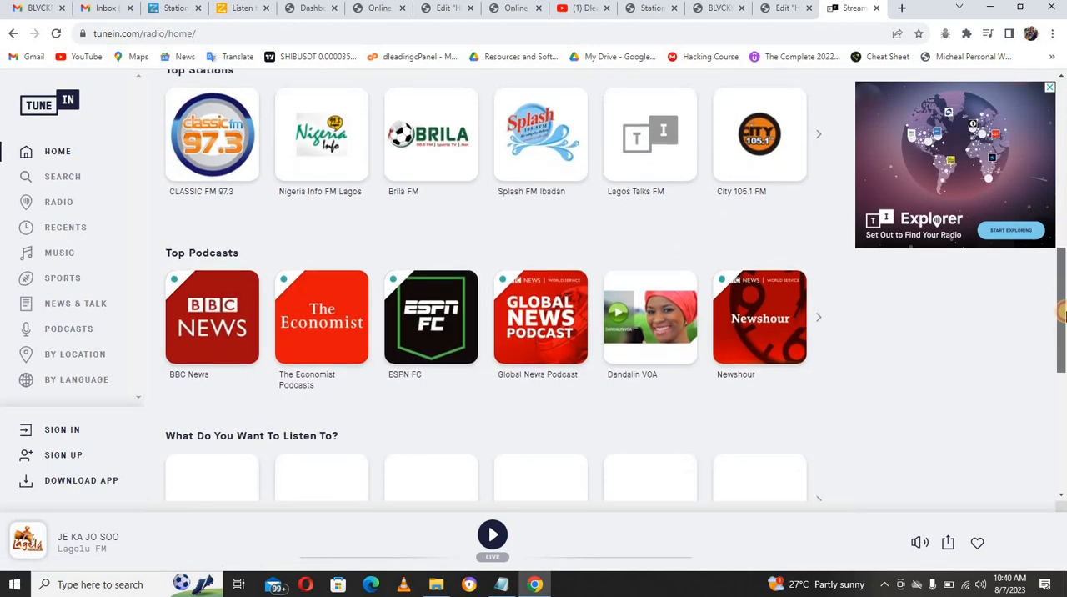
{"action": "scroll", "coordinate": [1063, 287], "scroll_direction": "up", "scroll_amount": 2}
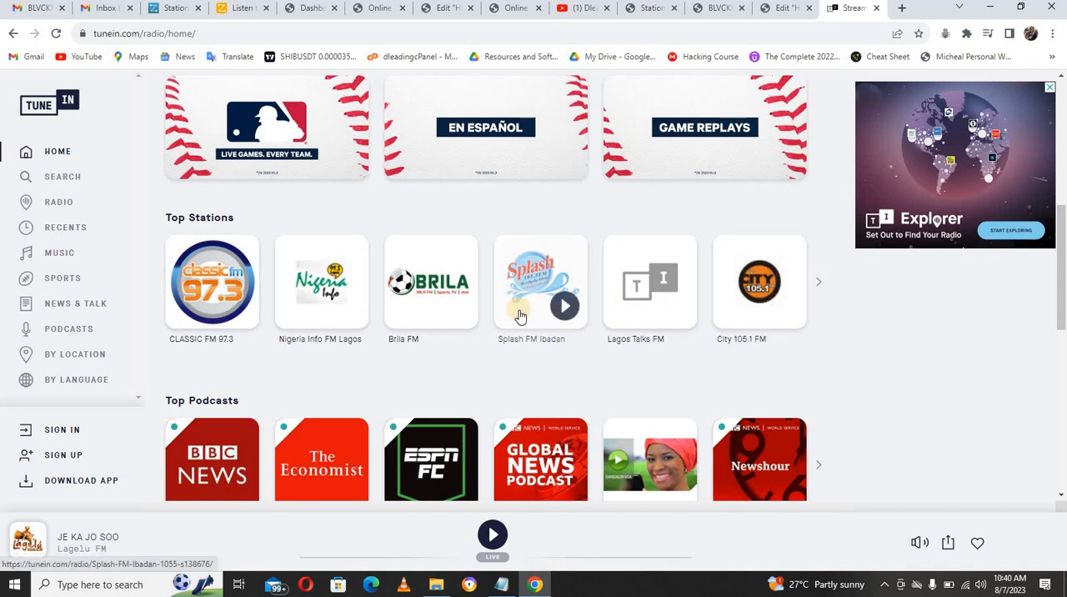
{"action": "left_click", "coordinate": [519, 314]}
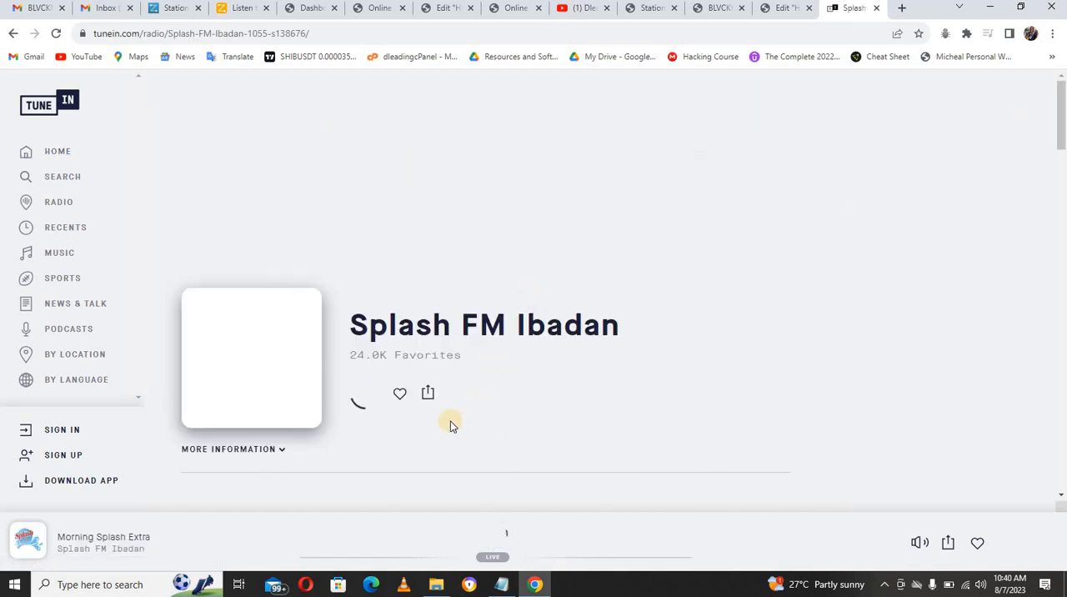
Step: Copy Splash FM Ibadan's iframe embed code from its share options and stop the station's playback
{"action": "left_click", "coordinate": [429, 393]}
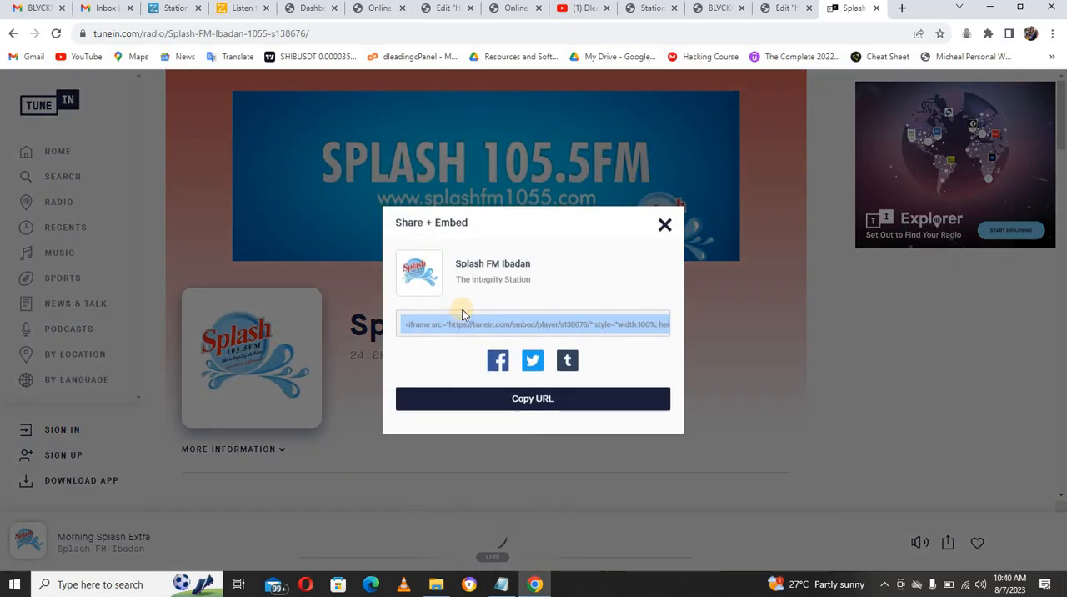
{"action": "left_click", "coordinate": [465, 331]}
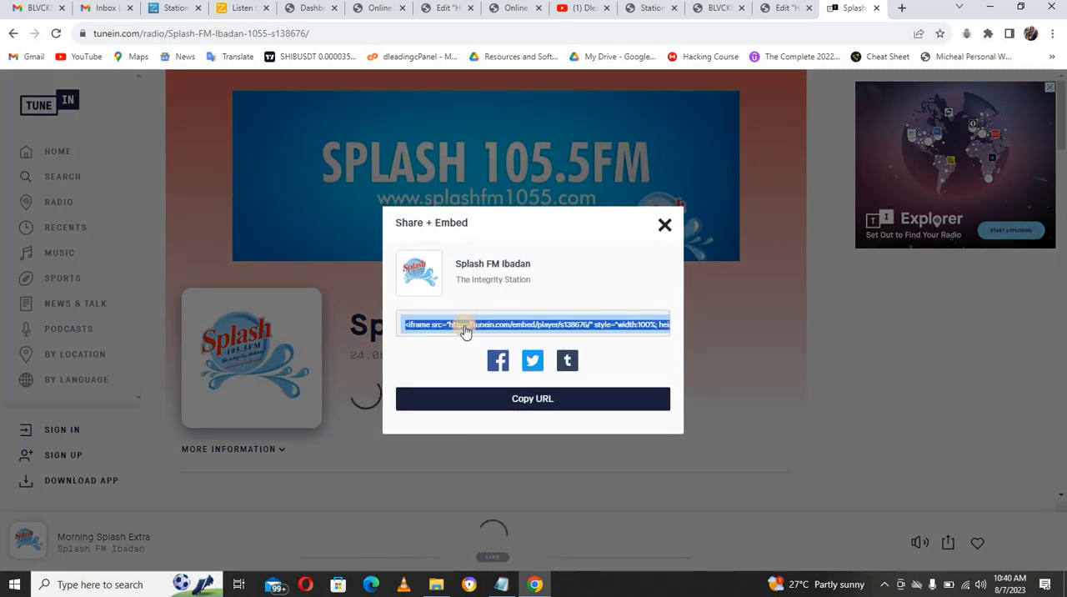
{"action": "left_click", "coordinate": [666, 225]}
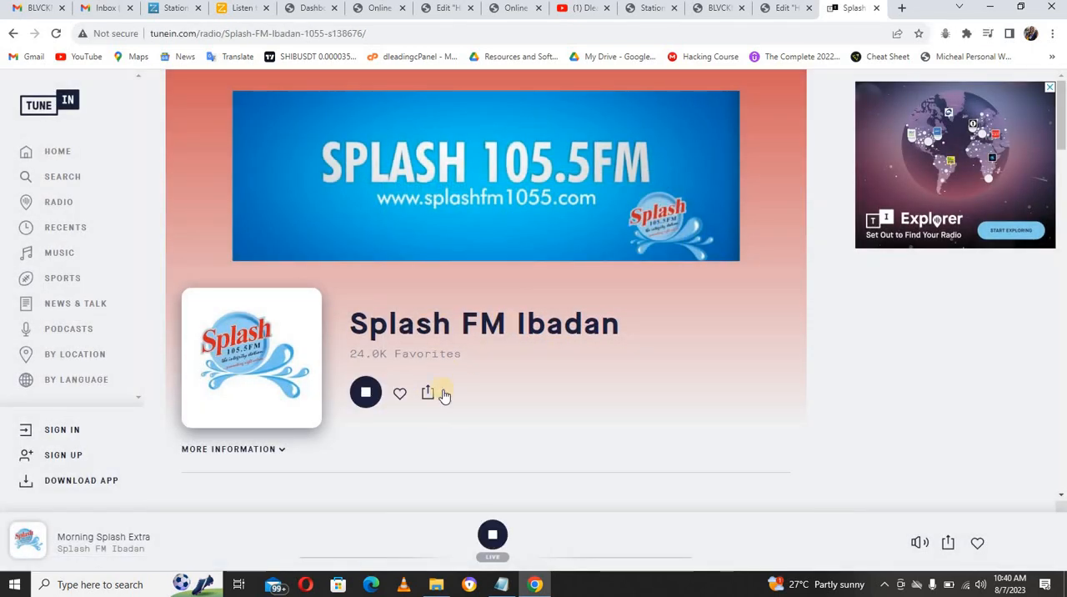
{"action": "left_click", "coordinate": [373, 394]}
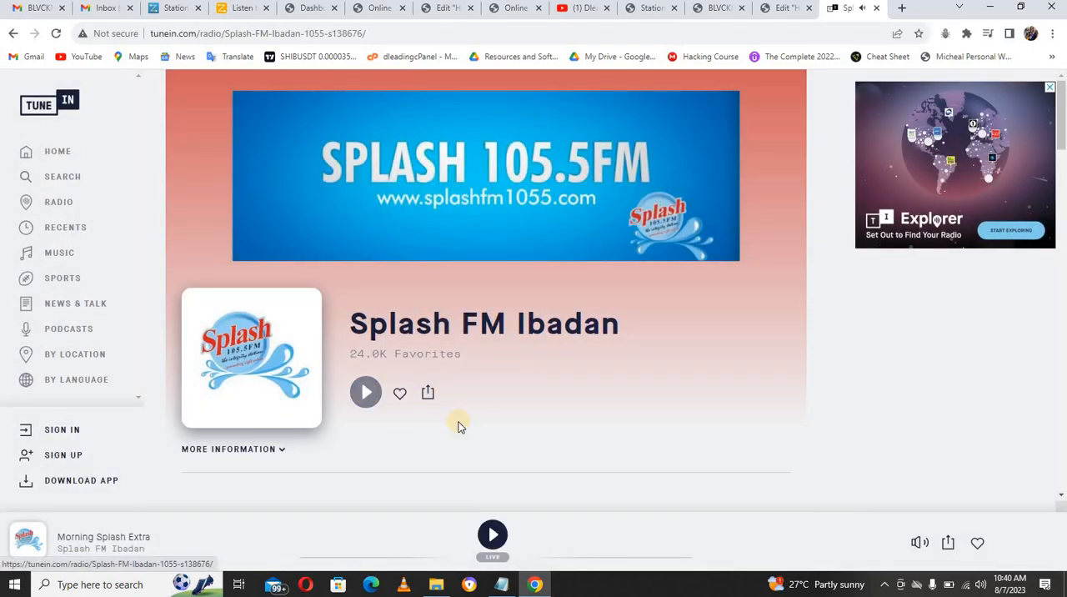
Step: Return to the page editor and replace the shortcode in the third column's CNN player with the copied Splash FM embed code
{"action": "left_click", "coordinate": [775, 9]}
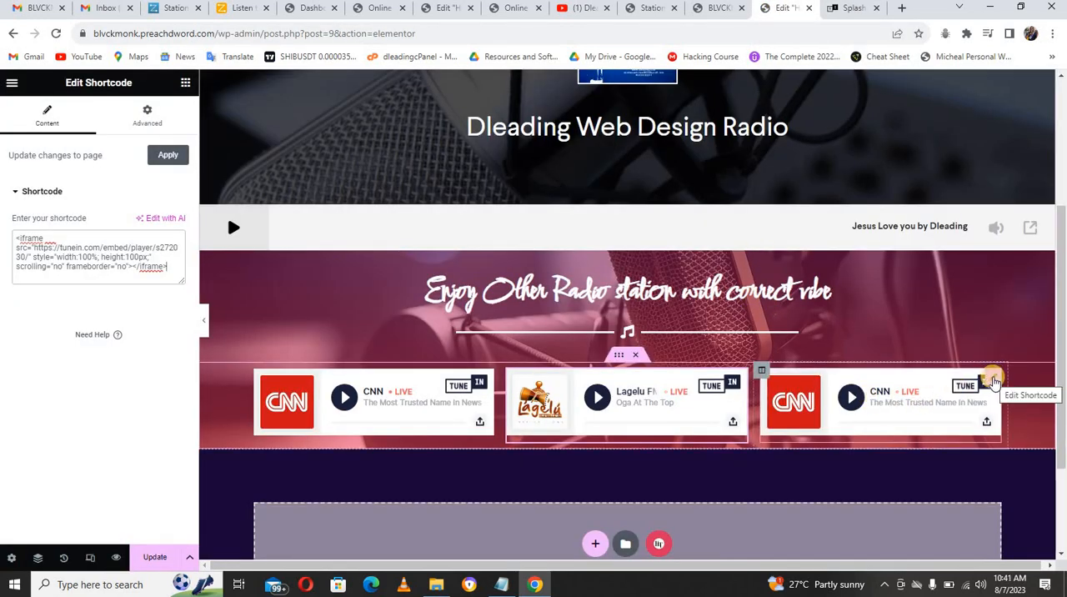
{"action": "left_click", "coordinate": [993, 381]}
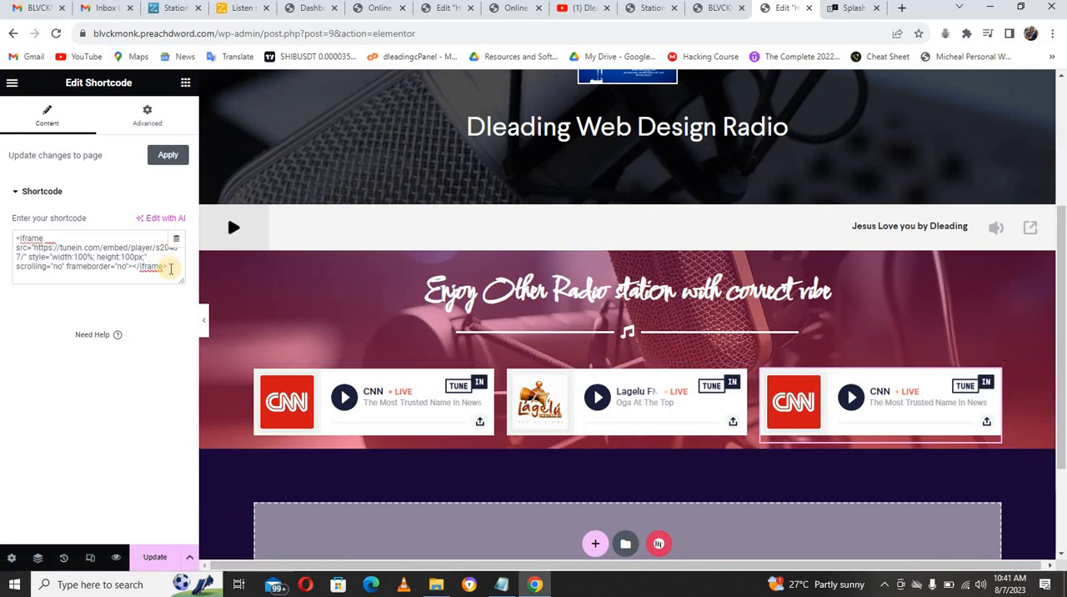
{"action": "left_click", "coordinate": [170, 269]}
{"action": "key", "text": "ctrl+a"}
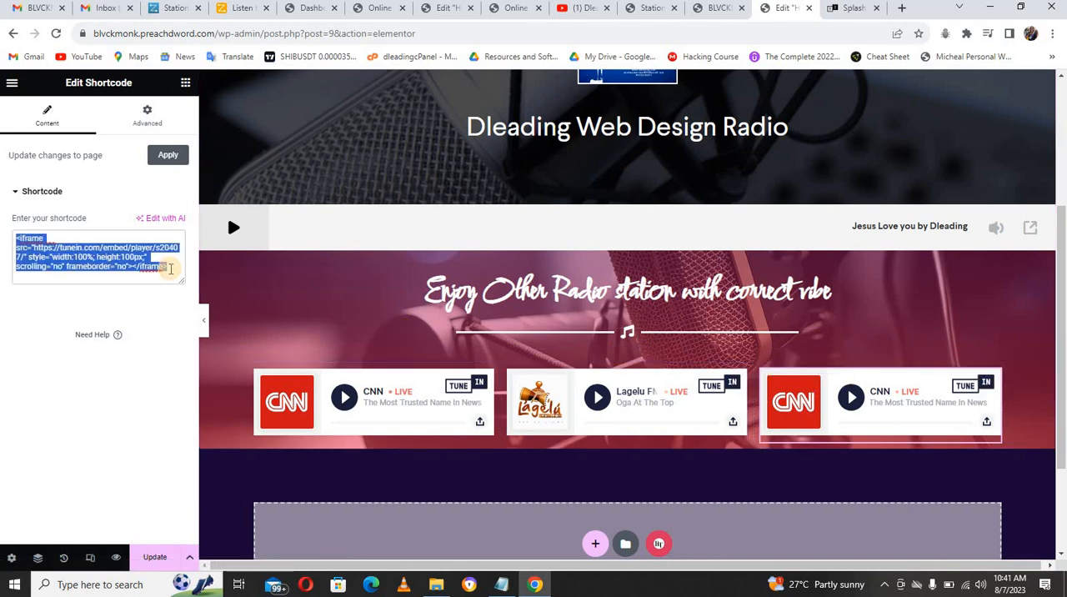
{"action": "type", "text": "<iframe src=\"https://tunein.com/embed/player/s138676/\" style=\"width:100%; height:100px;\" scrolling=\"no\" frameborder=\"no\"></iframe>"}
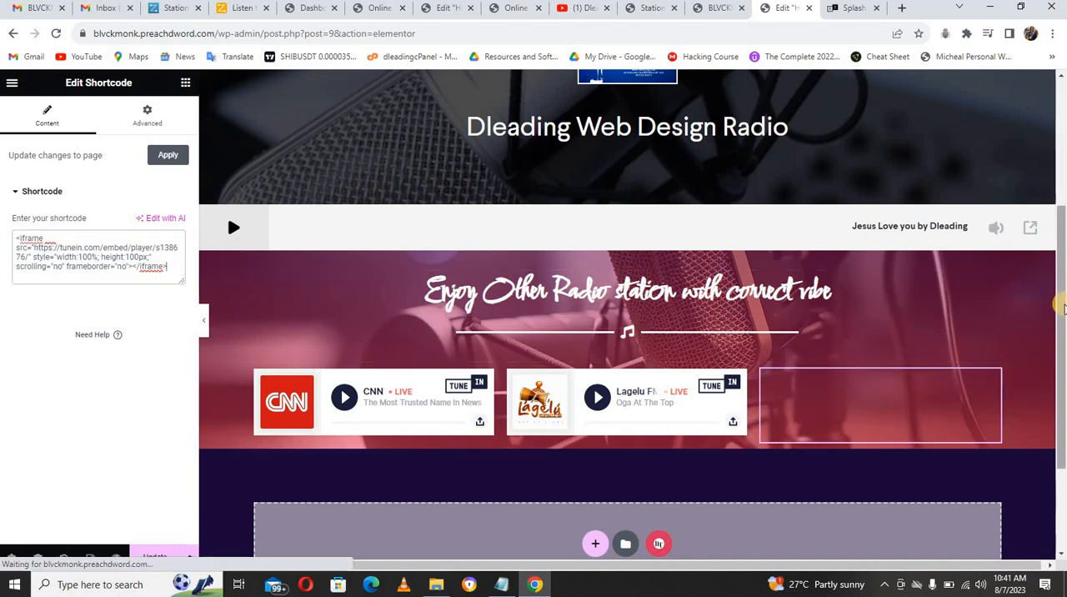
Step: Add an Inner Section below the three TuneIn players and place a Radio Station widget in its first column
{"action": "left_click_drag", "start_coordinate": [1061, 305], "coordinate": [1062, 337]}
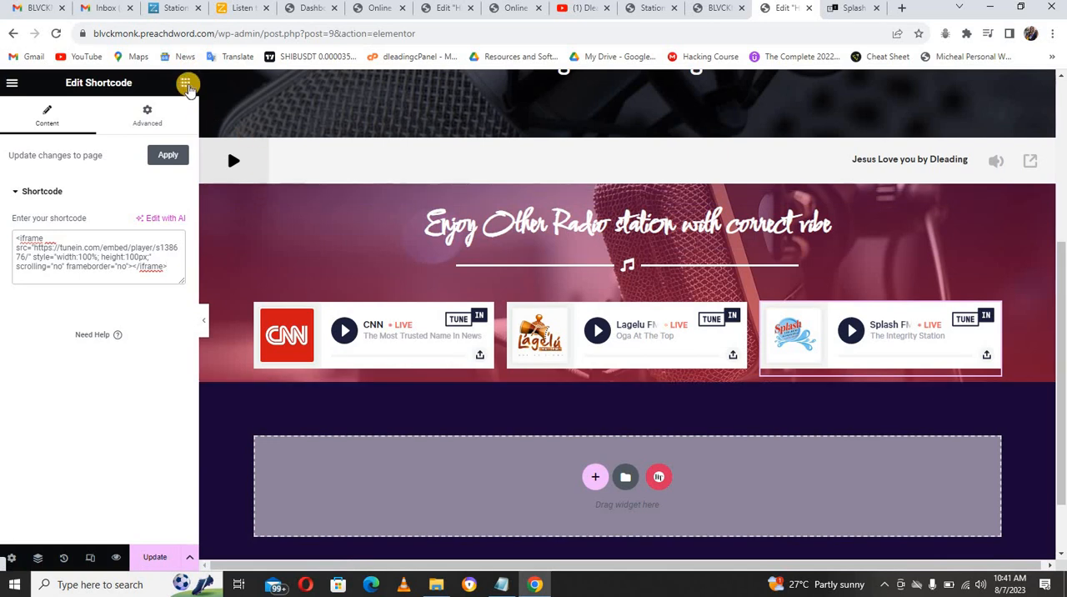
{"action": "left_click", "coordinate": [185, 83]}
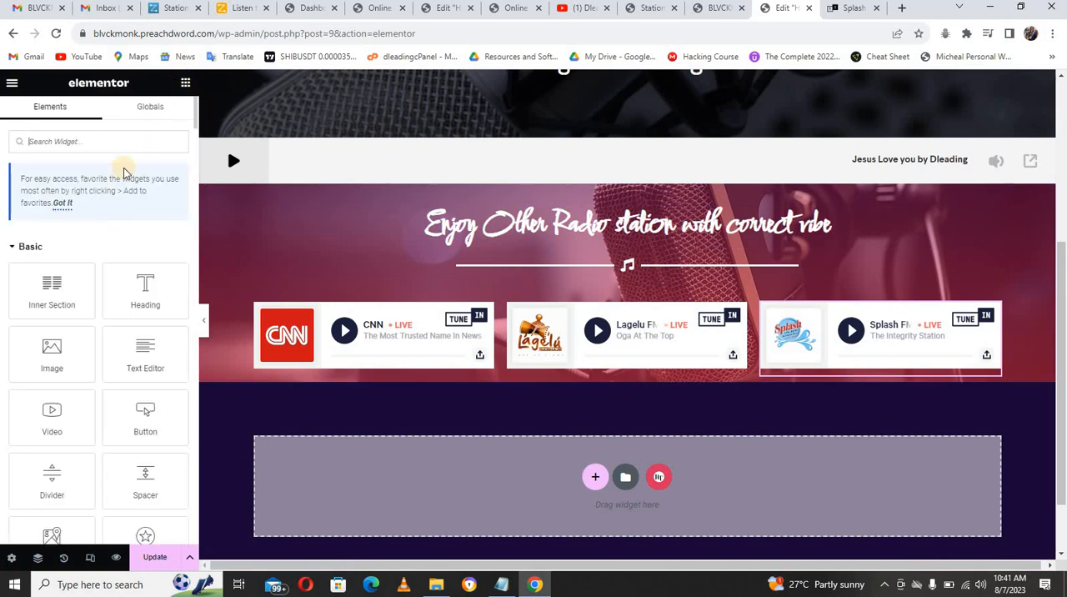
{"action": "left_click_drag", "start_coordinate": [51, 286], "coordinate": [591, 382]}
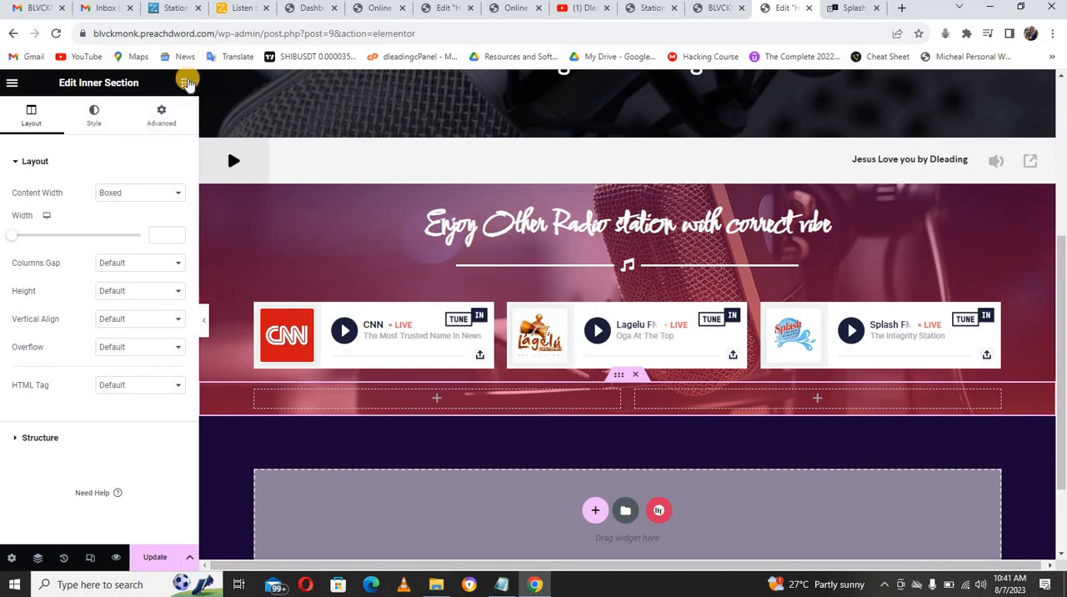
{"action": "left_click", "coordinate": [185, 82]}
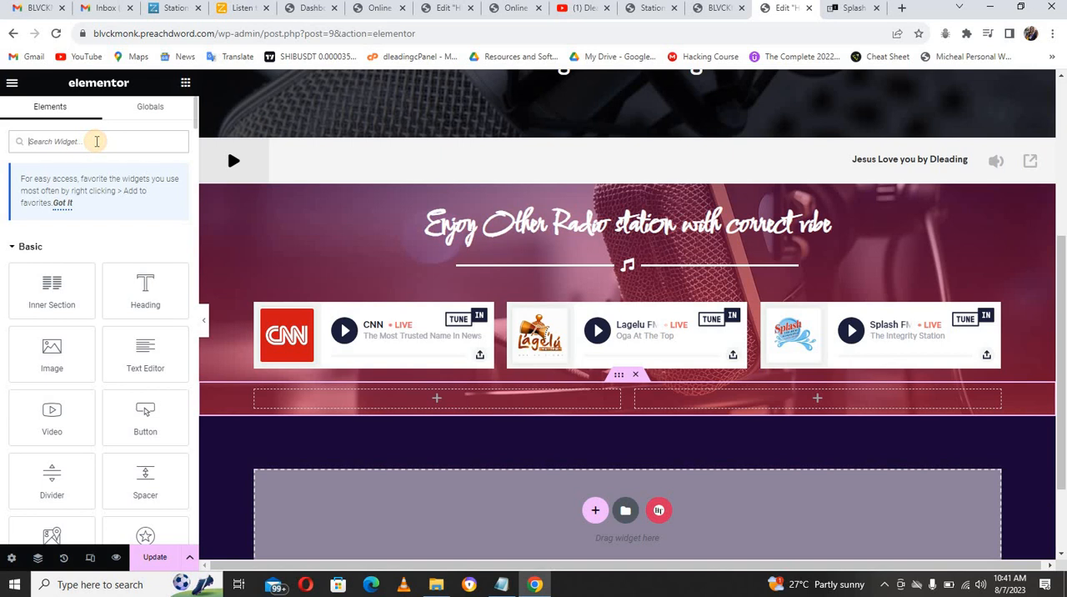
{"action": "type", "text": "radio"}
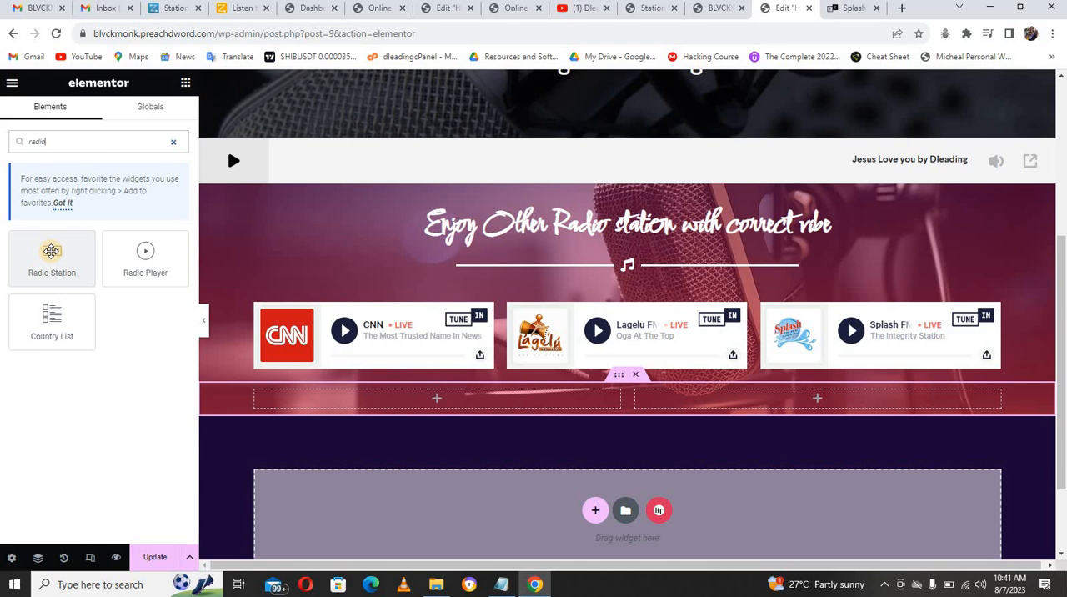
{"action": "left_click_drag", "start_coordinate": [50, 251], "coordinate": [376, 400]}
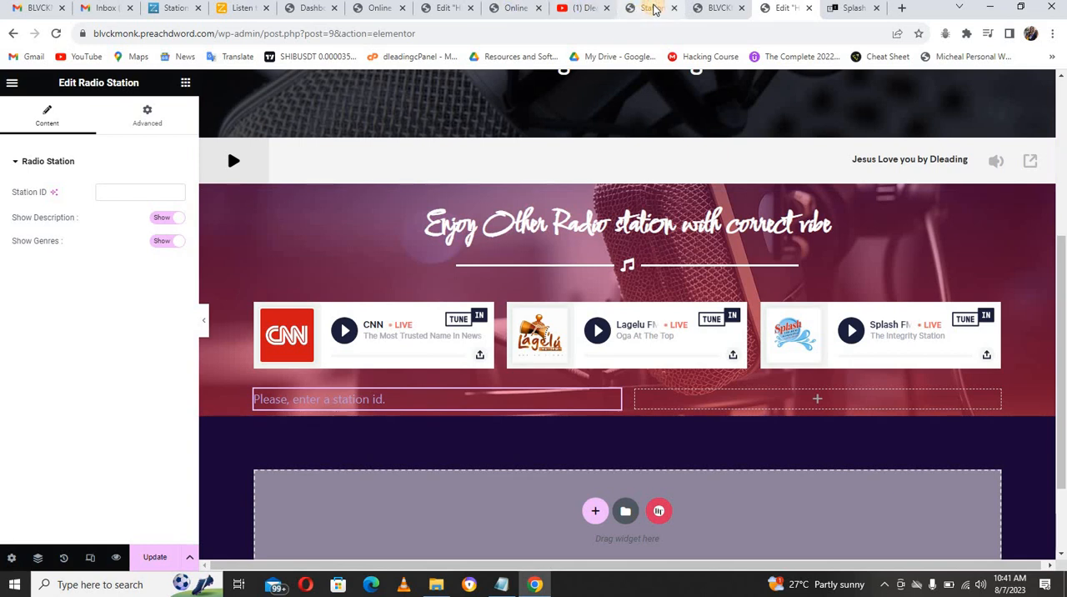
Step: Look up the station IDs in the WordPress Stations list and set the new Radio Station widget's Station ID to 61
{"action": "left_click", "coordinate": [654, 8]}
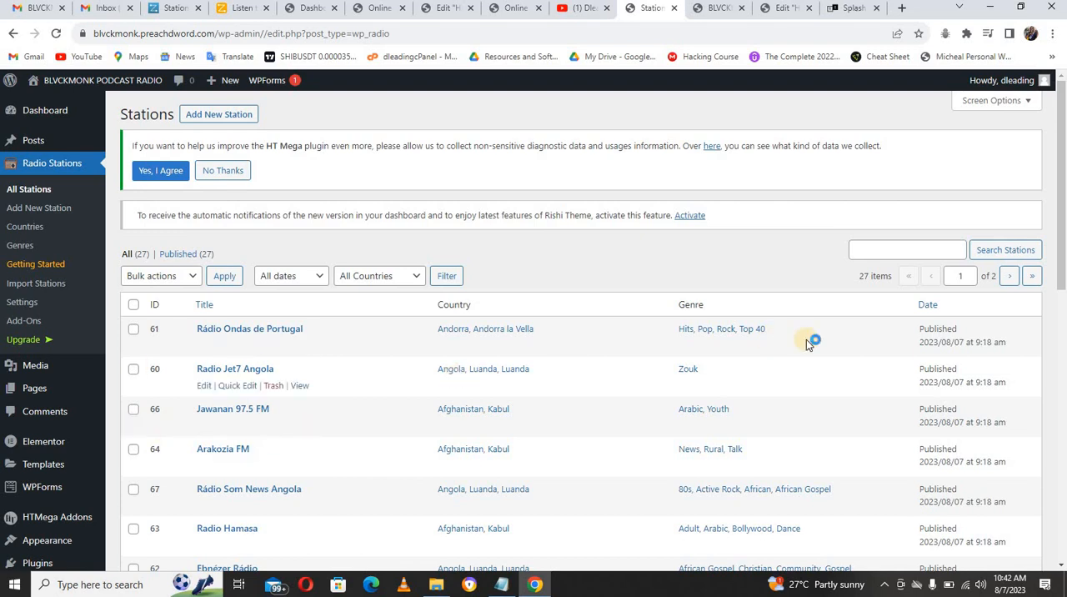
{"action": "mouse_move", "coordinate": [1063, 247]}
{"action": "left_mouse_down"}
{"action": "mouse_move", "coordinate": [1063, 372]}
{"action": "mouse_move", "coordinate": [1064, 240]}
{"action": "left_mouse_up"}
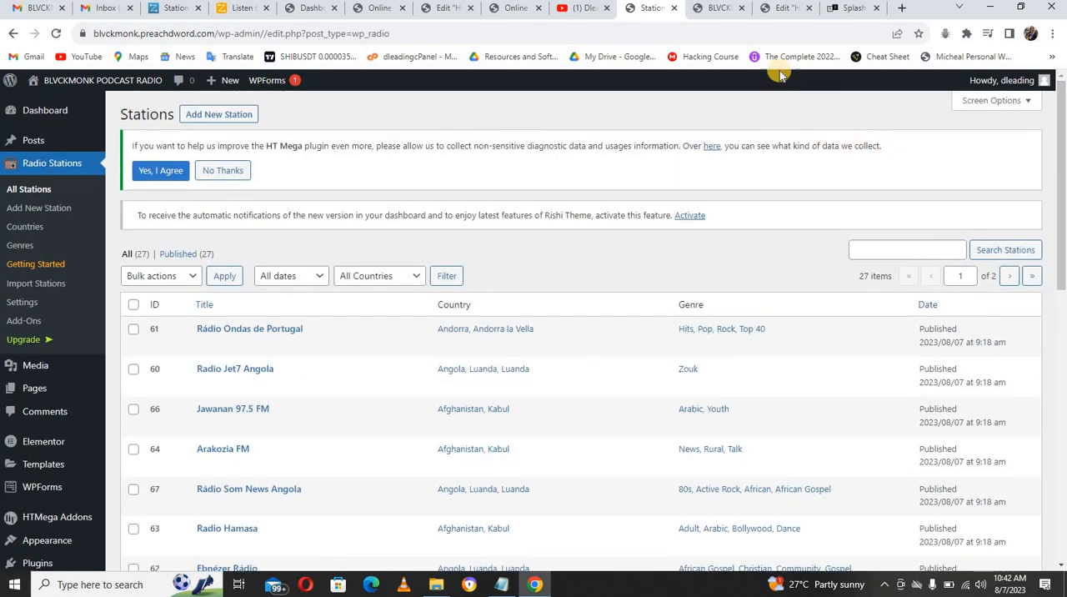
{"action": "left_click", "coordinate": [780, 10]}
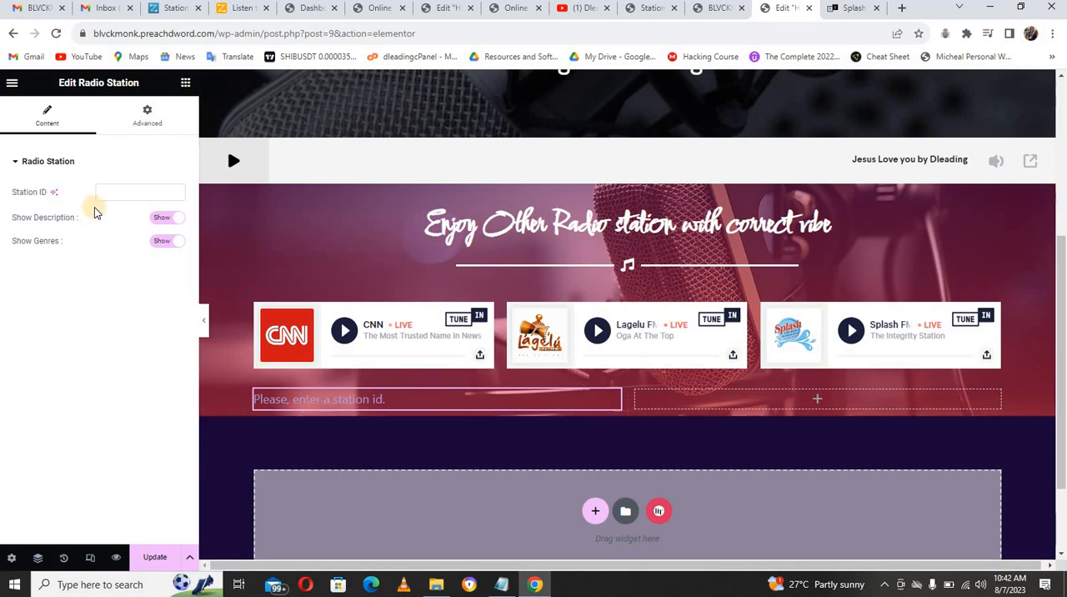
{"action": "left_click", "coordinate": [111, 190]}
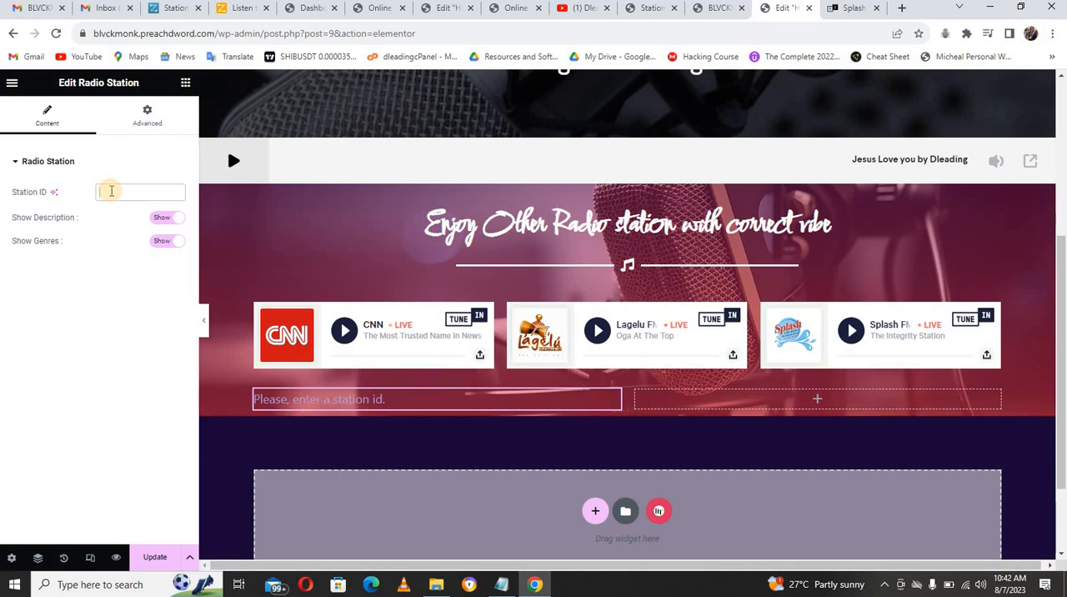
{"action": "type", "text": "61"}
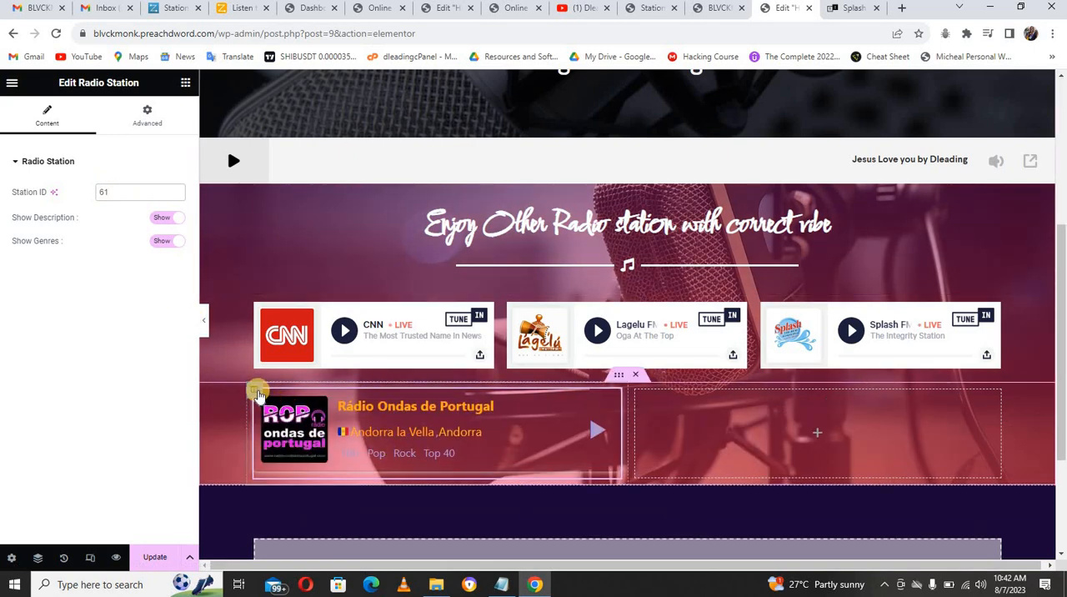
Step: Duplicate the Rádio Ondas de Portugal column twice and delete the leftover empty column in that inner section
{"action": "right_click", "coordinate": [259, 392]}
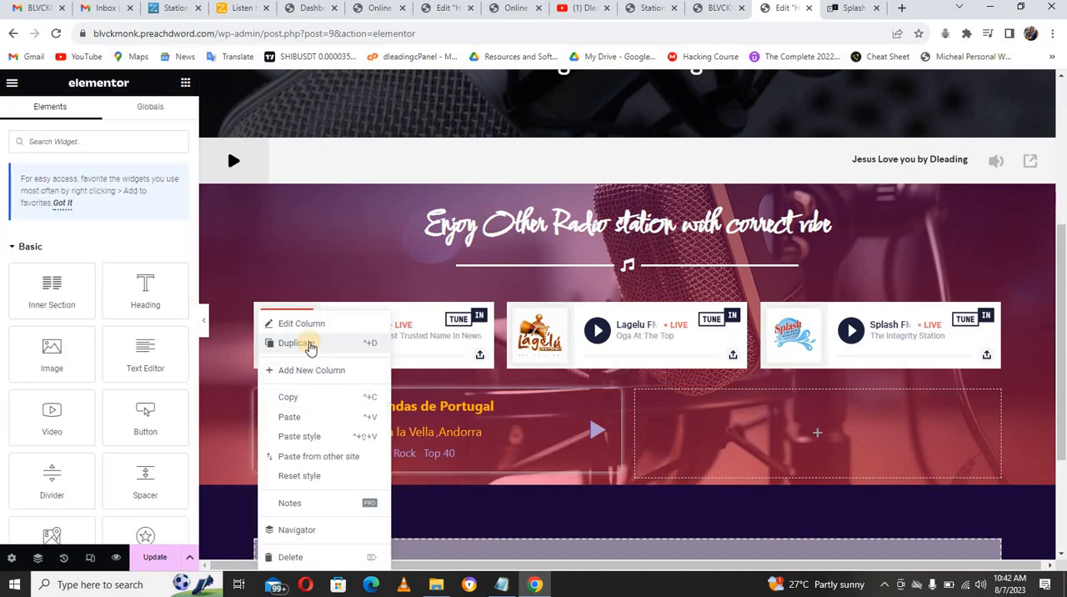
{"action": "left_click", "coordinate": [309, 345]}
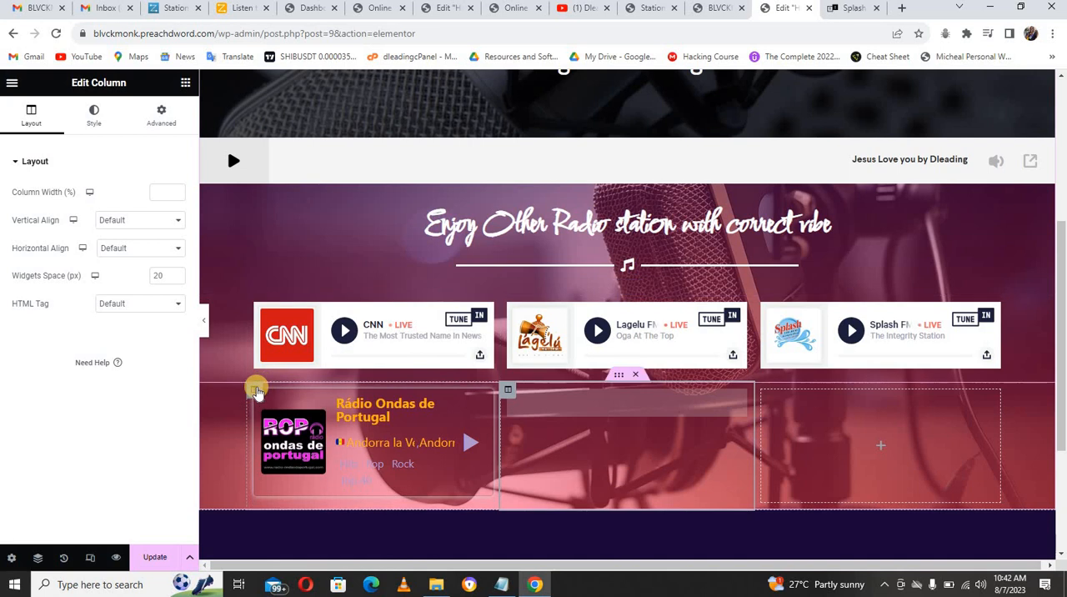
{"action": "right_click", "coordinate": [256, 389]}
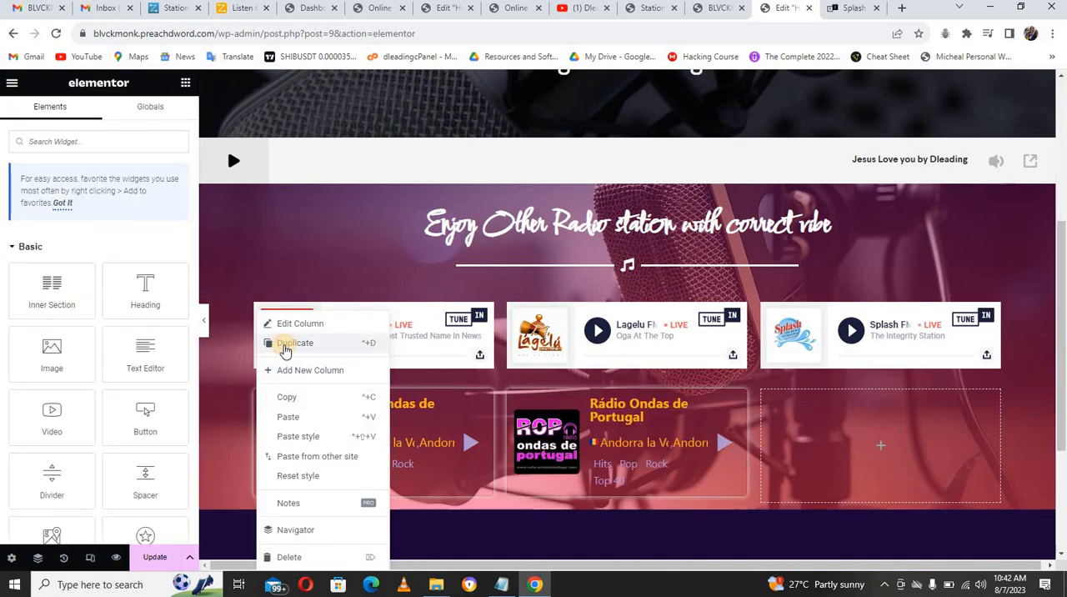
{"action": "left_click", "coordinate": [284, 350]}
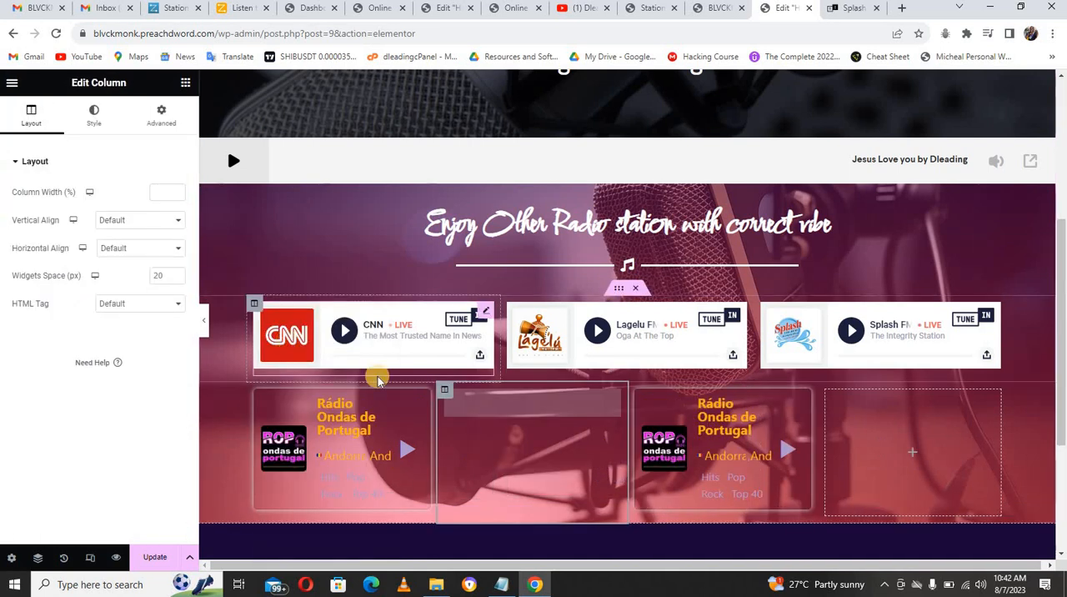
{"action": "right_click", "coordinate": [828, 395]}
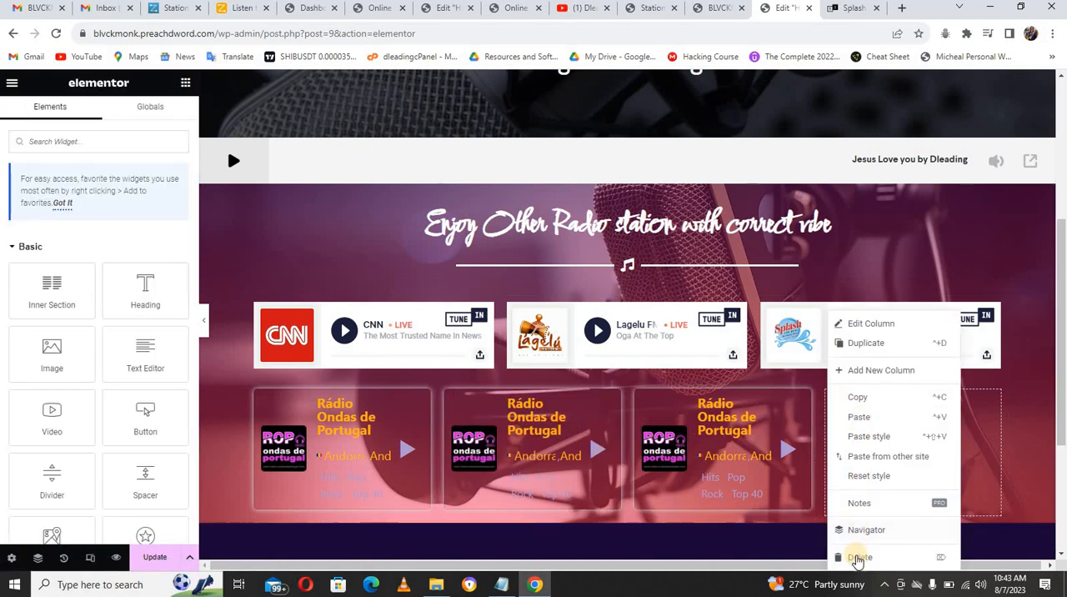
{"action": "left_click", "coordinate": [858, 558]}
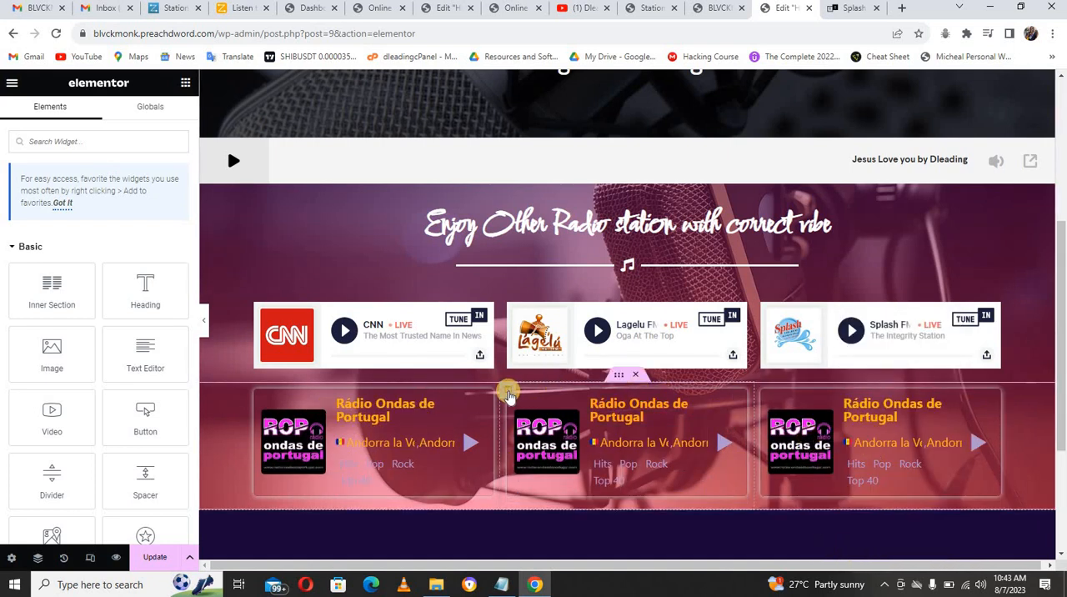
Step: Set the middle Radio Station widget's Station ID to 59
{"action": "left_click", "coordinate": [509, 391]}
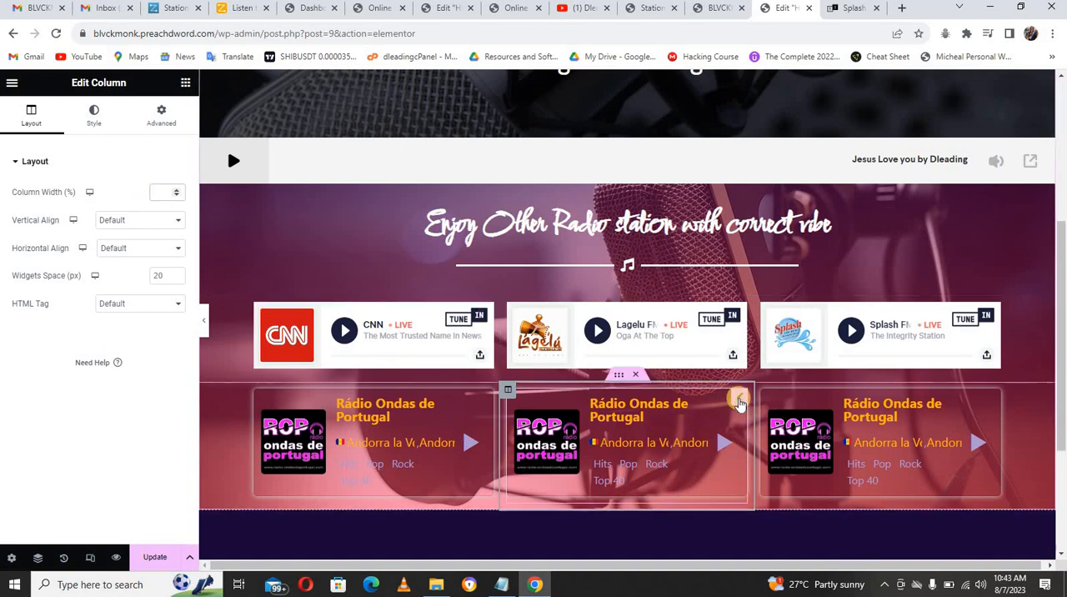
{"action": "left_click", "coordinate": [739, 401]}
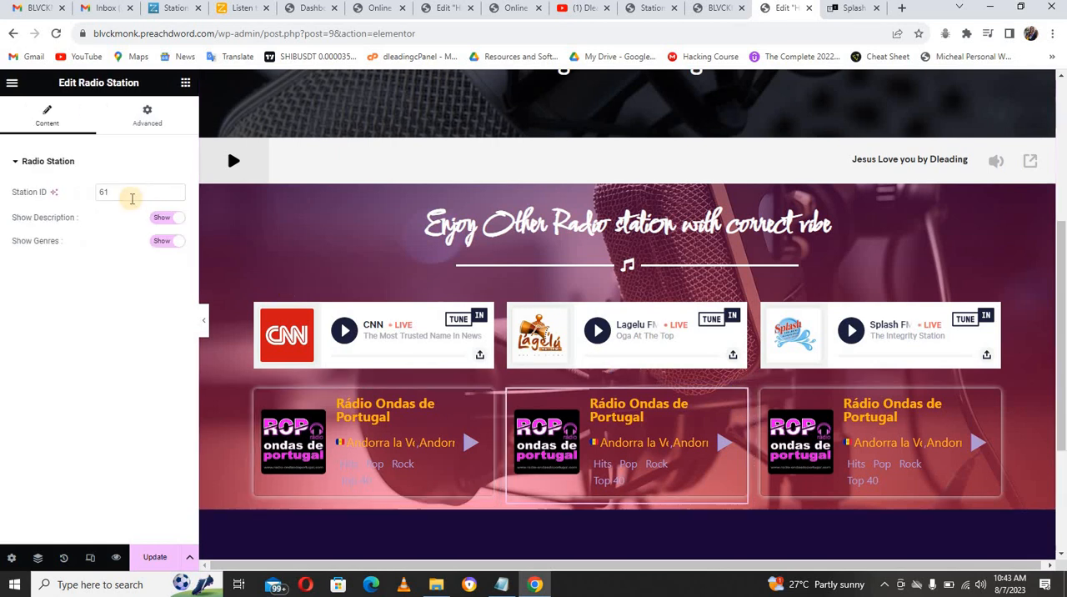
{"action": "left_click", "coordinate": [129, 192]}
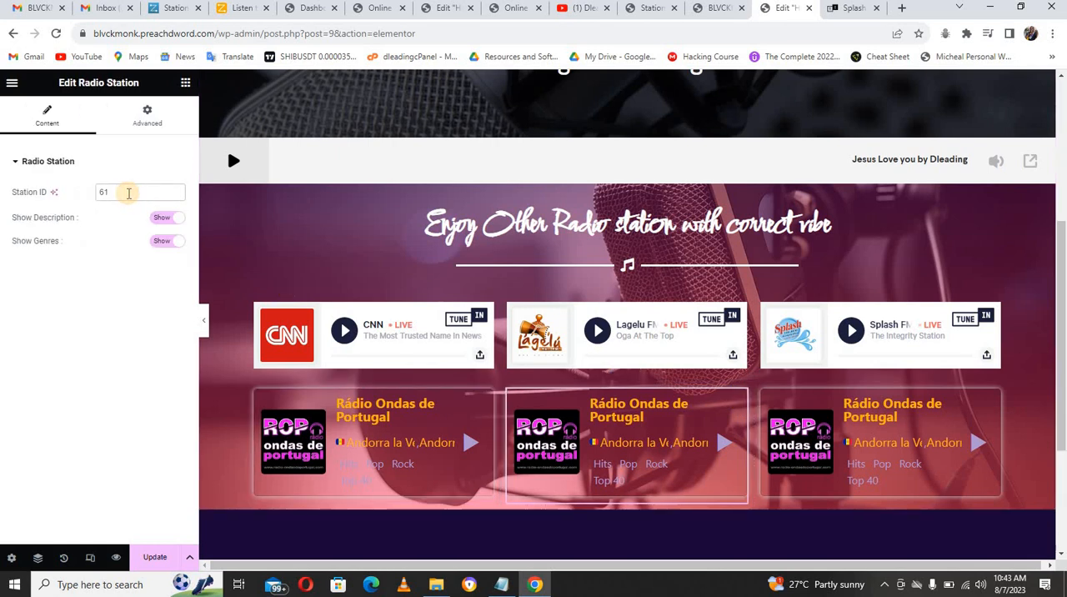
{"action": "key", "text": "BackSpace"}
{"action": "key", "text": "BackSpace"}
{"action": "type", "text": "59"}
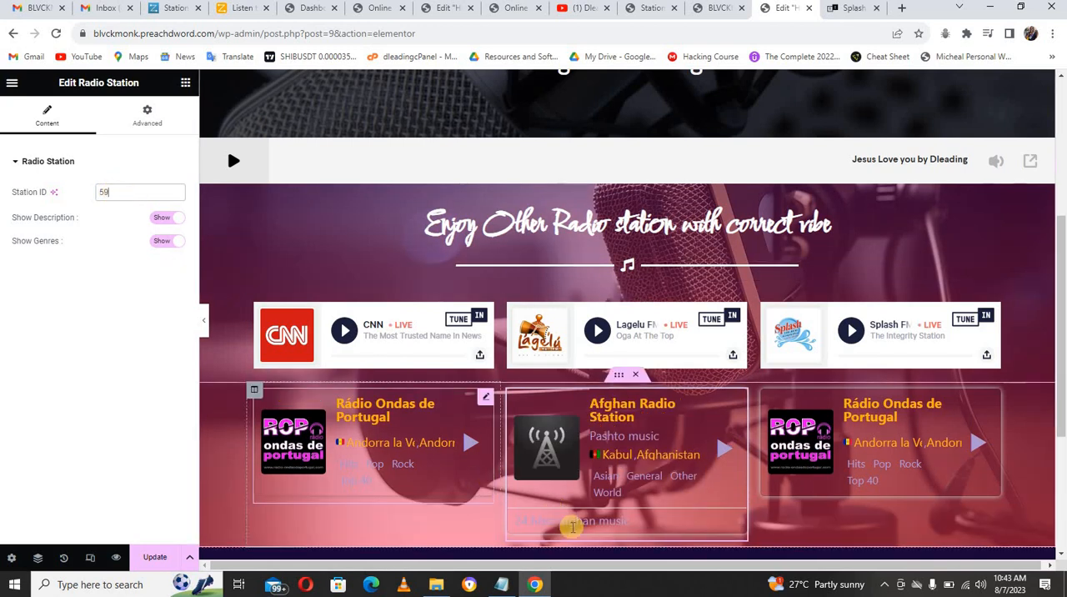
Step: Set the third column's Radio Station widget to Station ID 66
{"action": "left_click", "coordinate": [925, 410]}
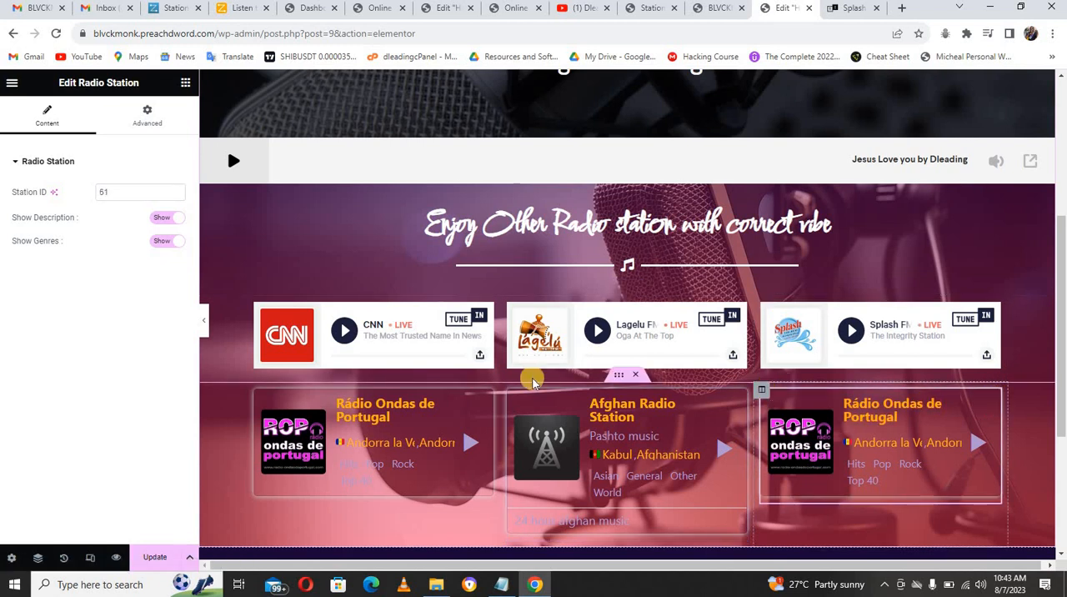
{"action": "left_click", "coordinate": [111, 192]}
{"action": "double_click", "coordinate": [110, 192]}
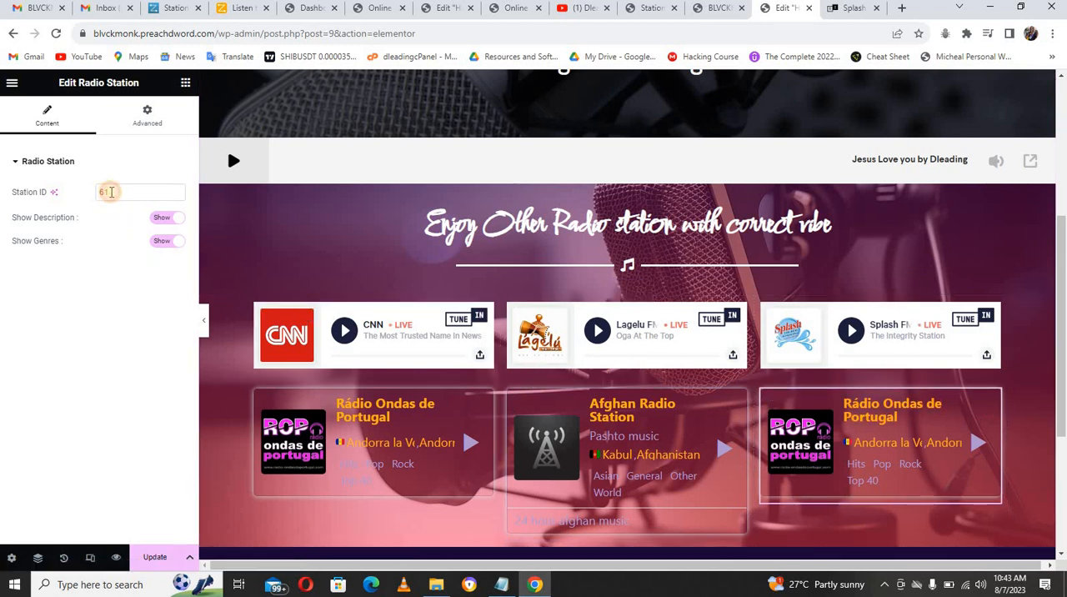
{"action": "type", "text": "60"}
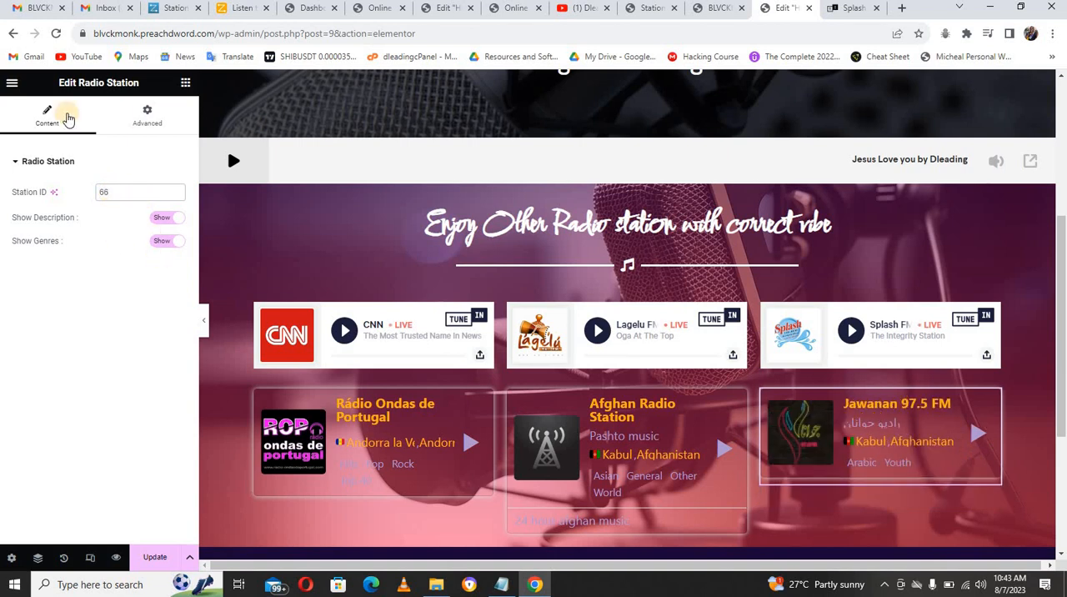
{"action": "type", "text": "66"}
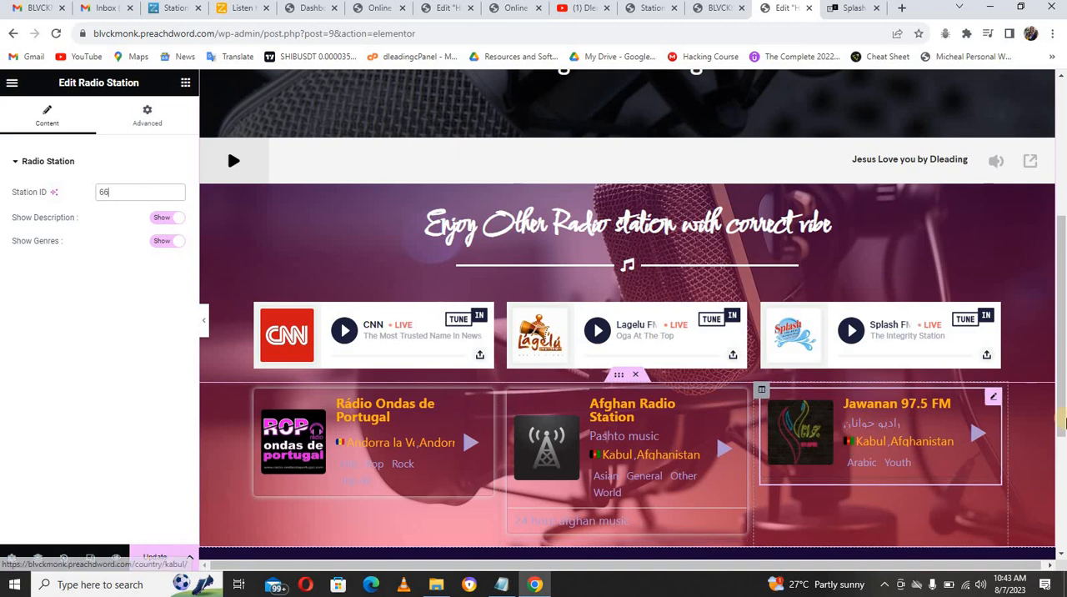
Step: Add a Button widget below the radio station columns and set its text to "View All Station"
{"action": "left_click_drag", "start_coordinate": [1060, 430], "coordinate": [929, 464]}
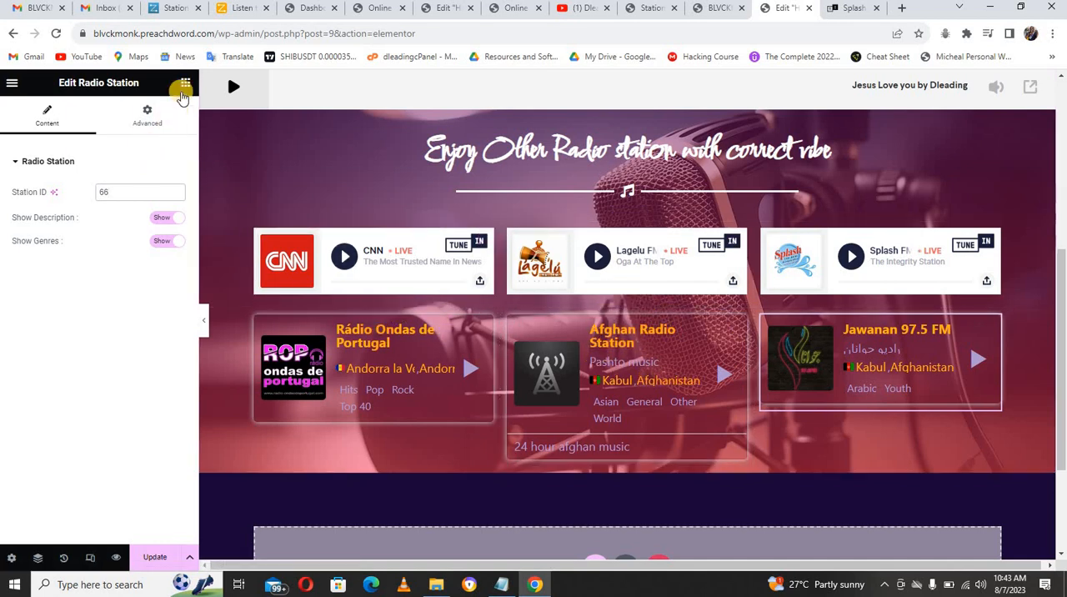
{"action": "left_click", "coordinate": [185, 84]}
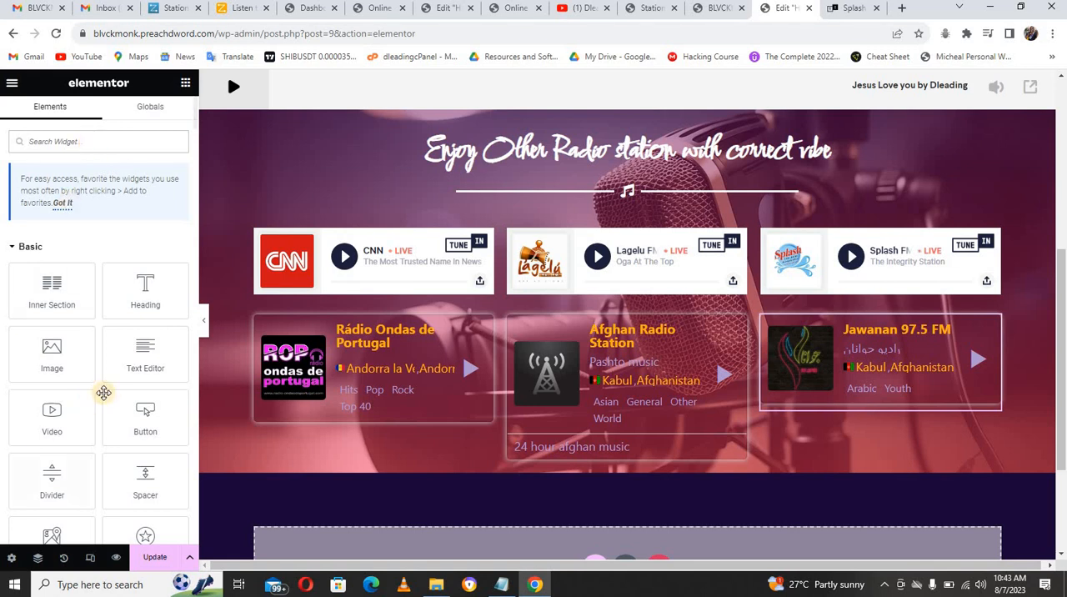
{"action": "left_click_drag", "start_coordinate": [137, 414], "coordinate": [502, 467]}
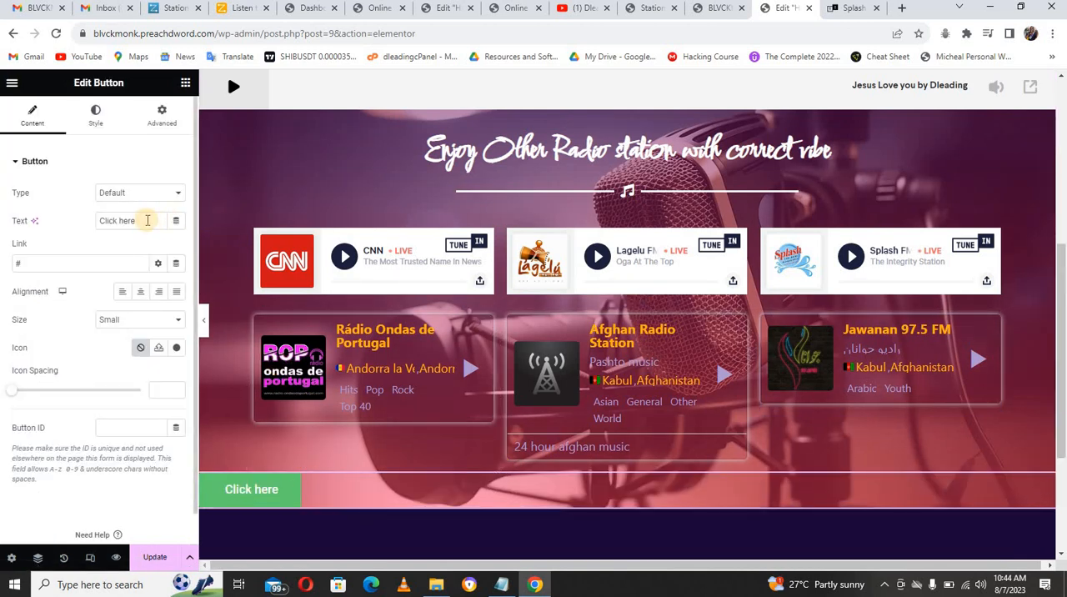
{"action": "double_click", "coordinate": [141, 221]}
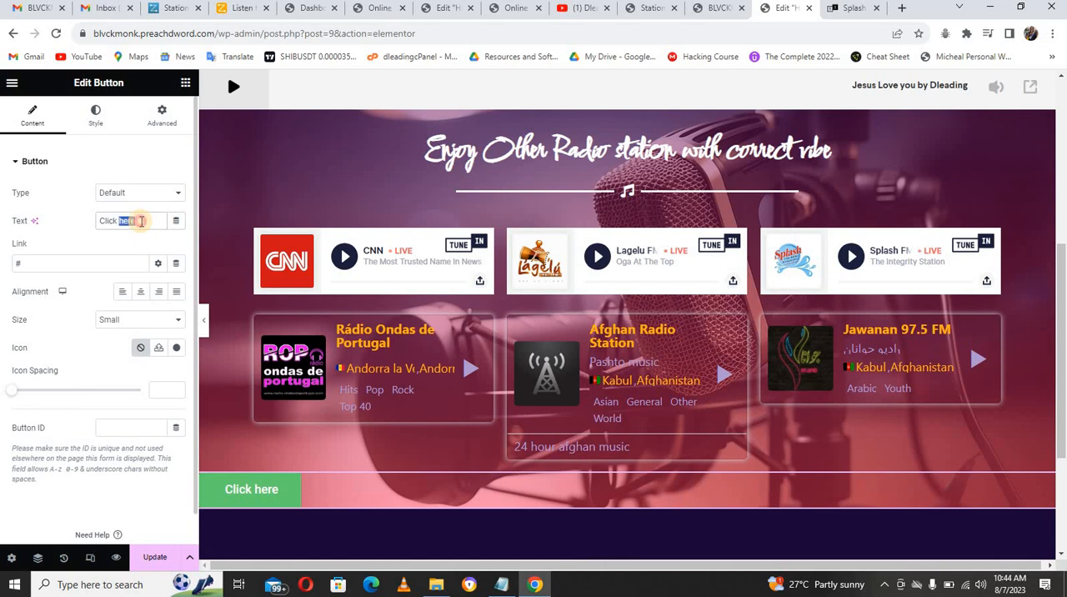
{"action": "triple_click", "coordinate": [141, 221]}
{"action": "type", "text": "View A"}
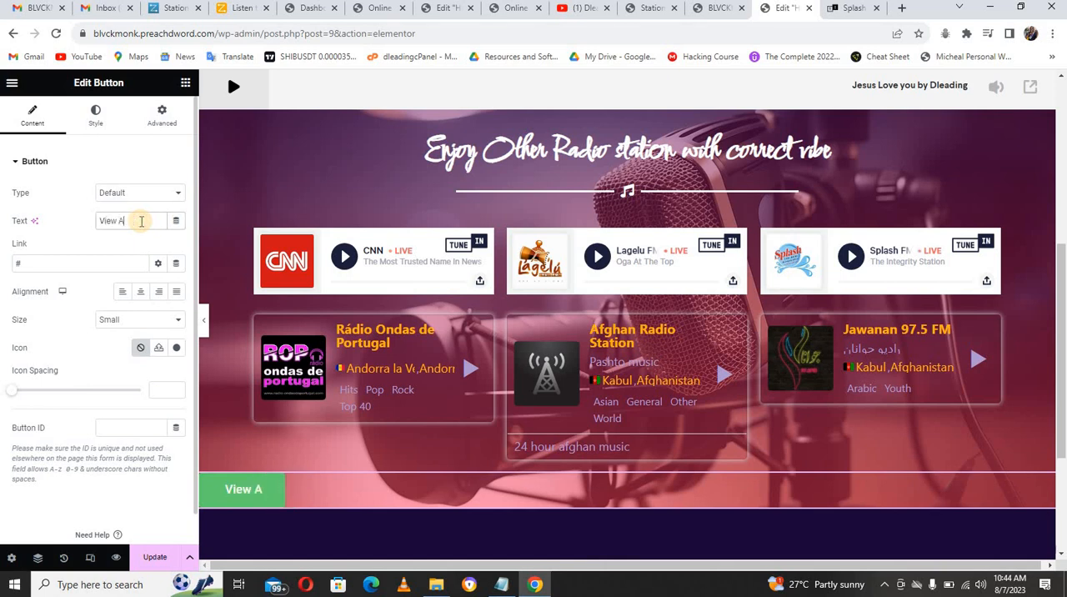
{"action": "type", "text": "ll Station"}
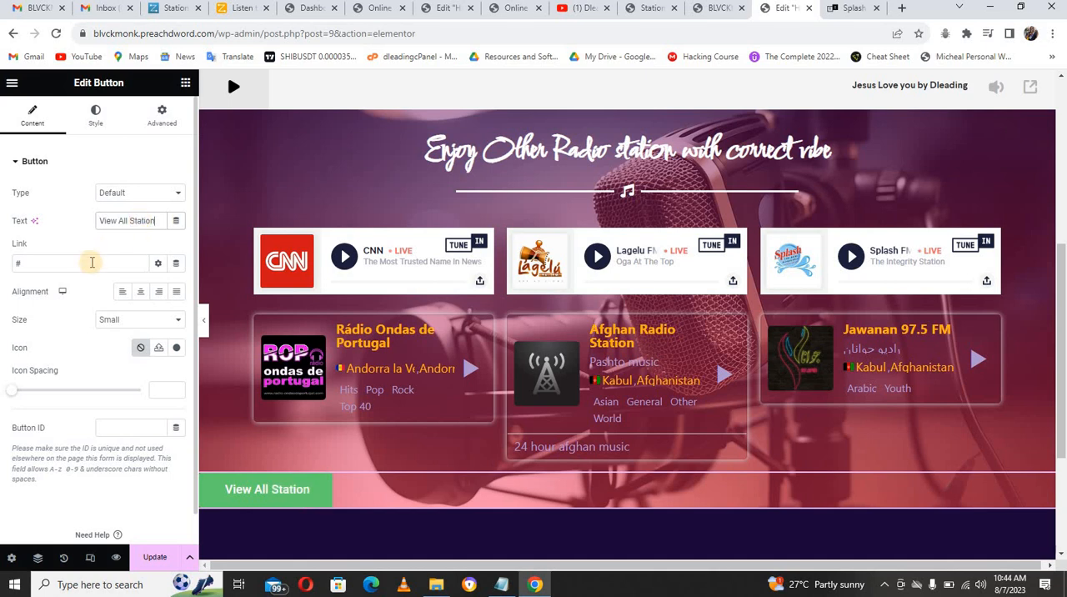
Step: Replace the View All Station button's placeholder link with the address of the site's Live Radio page, copied from the site navigation
{"action": "left_click", "coordinate": [92, 263]}
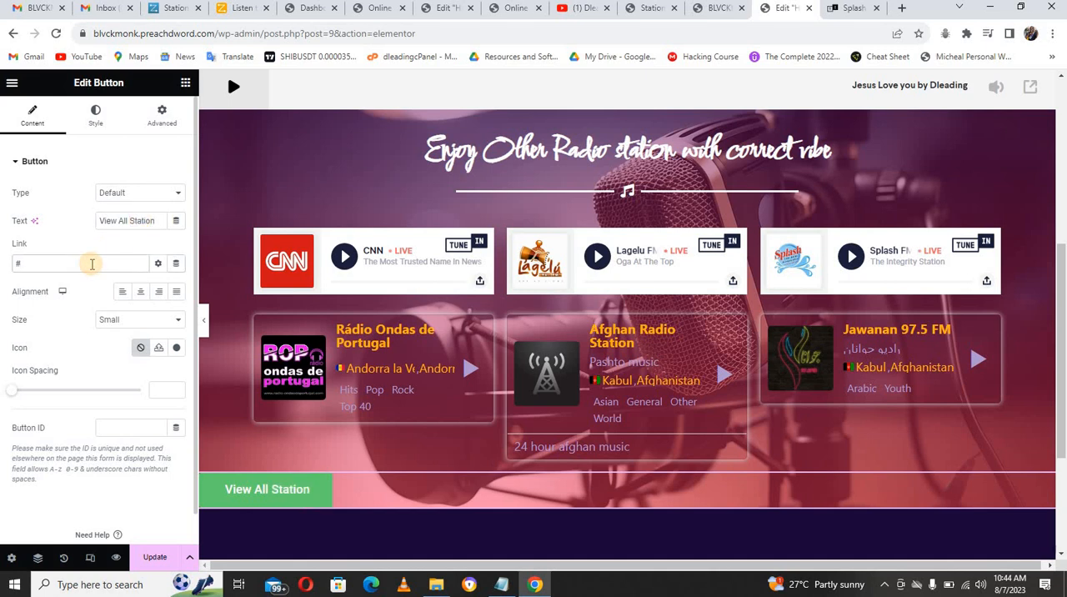
{"action": "key", "text": "BackSpace"}
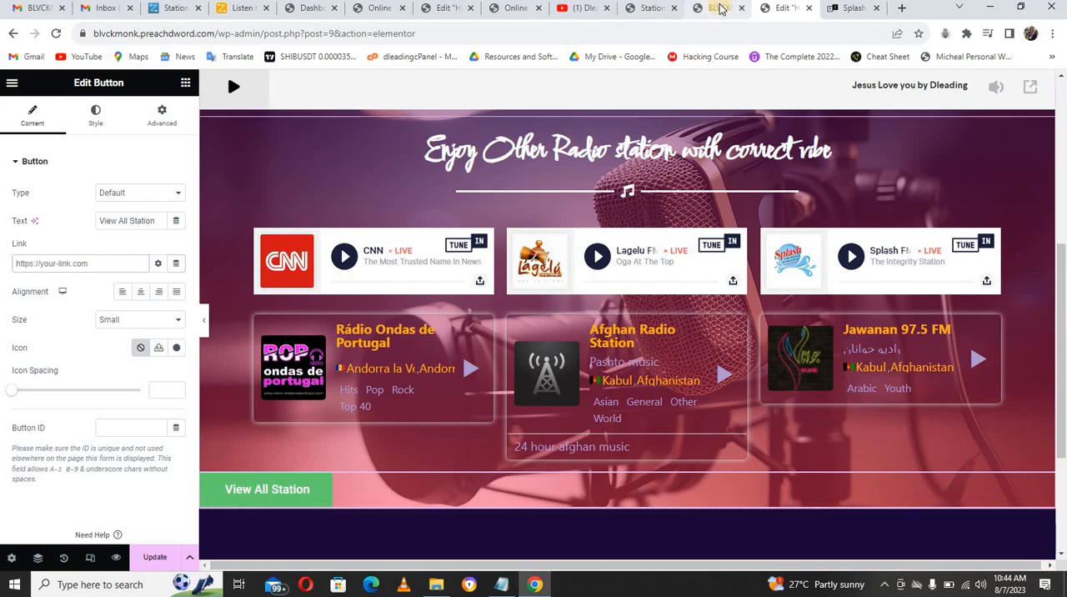
{"action": "left_click", "coordinate": [725, 10]}
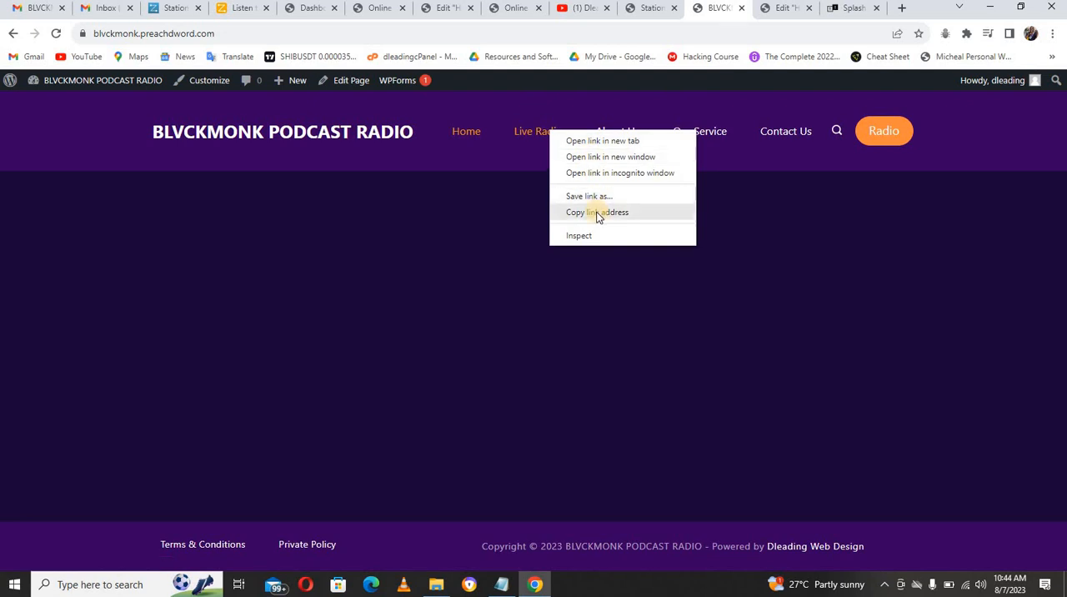
{"action": "left_click", "coordinate": [597, 212]}
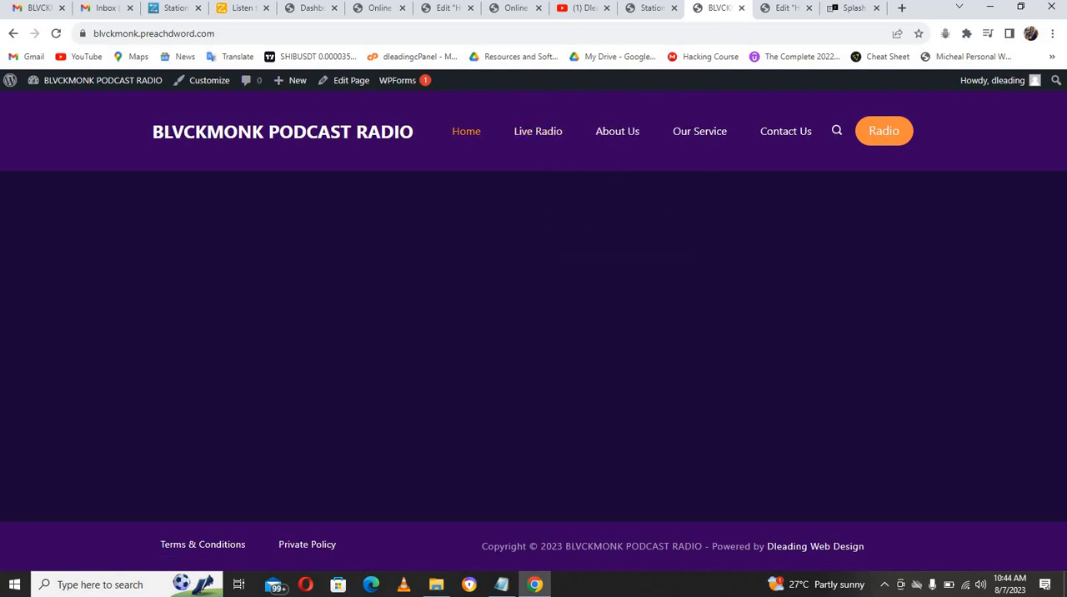
{"action": "left_click", "coordinate": [773, 10]}
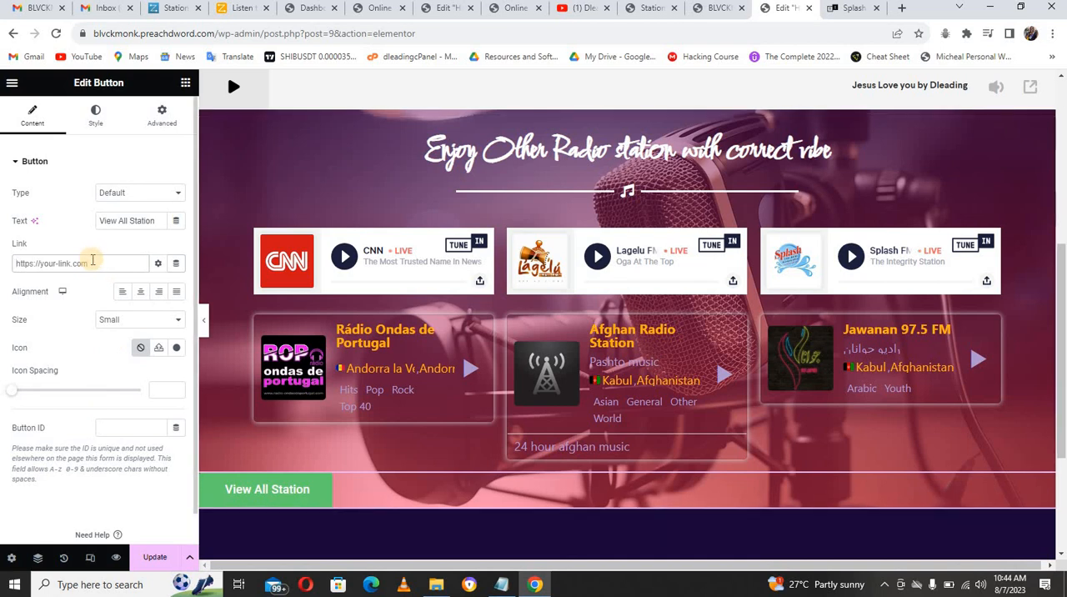
{"action": "key", "text": "ctrl+v"}
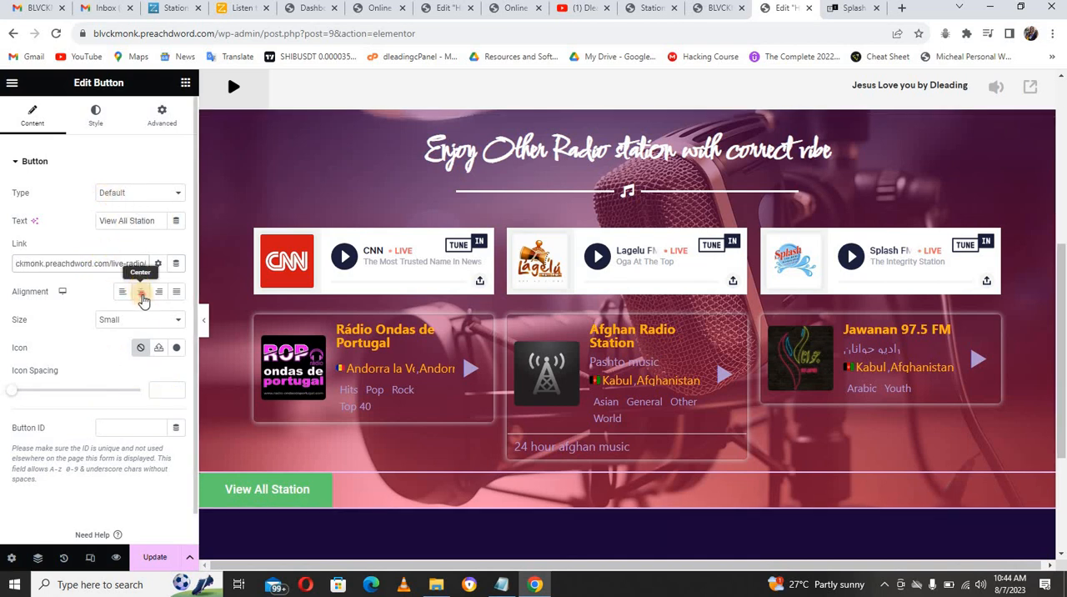
Step: Center the View All Station button and set its size to Large
{"action": "left_click", "coordinate": [142, 297]}
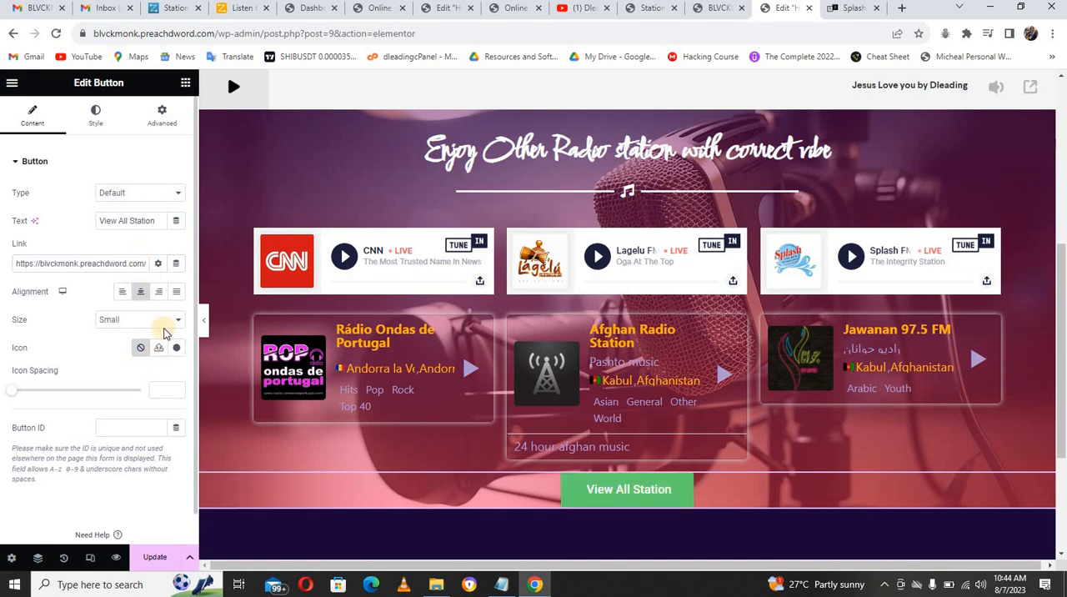
{"action": "left_click", "coordinate": [133, 324]}
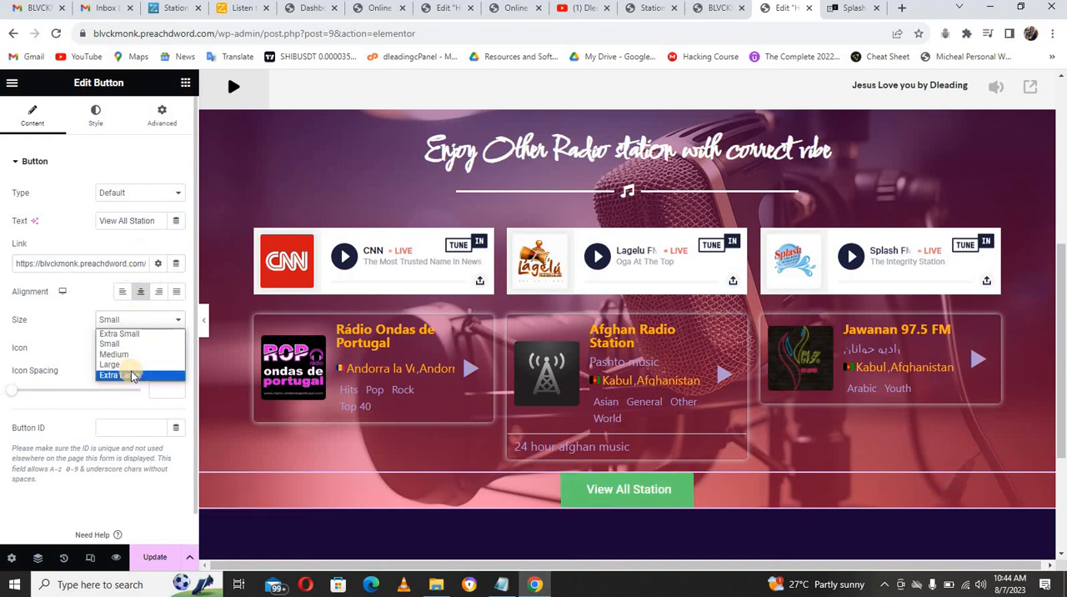
{"action": "left_click", "coordinate": [125, 364]}
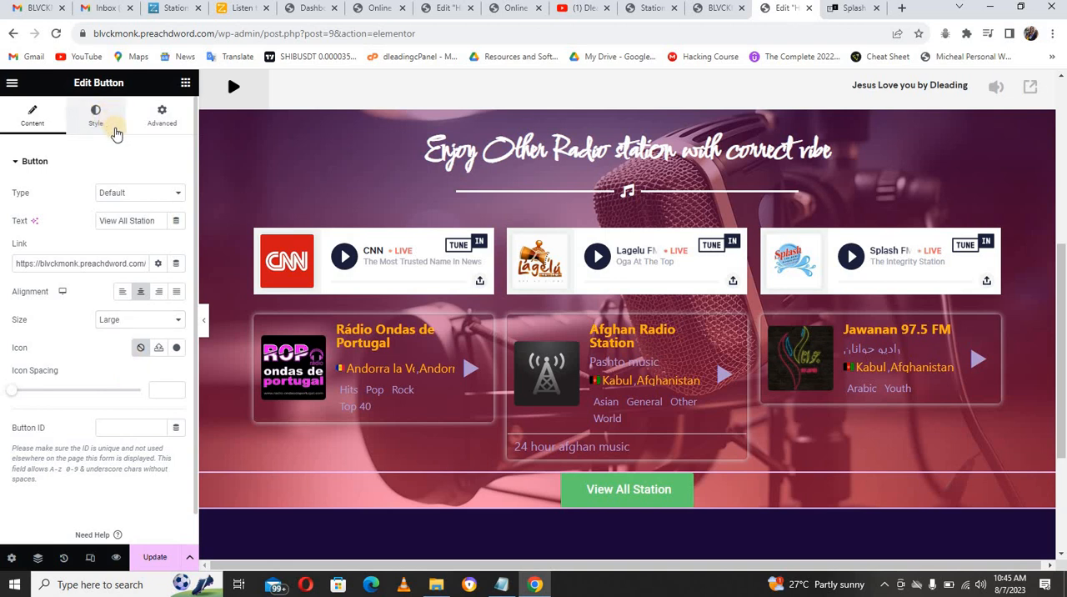
Step: Change the button text's font family to Montserrat
{"action": "left_click", "coordinate": [106, 118]}
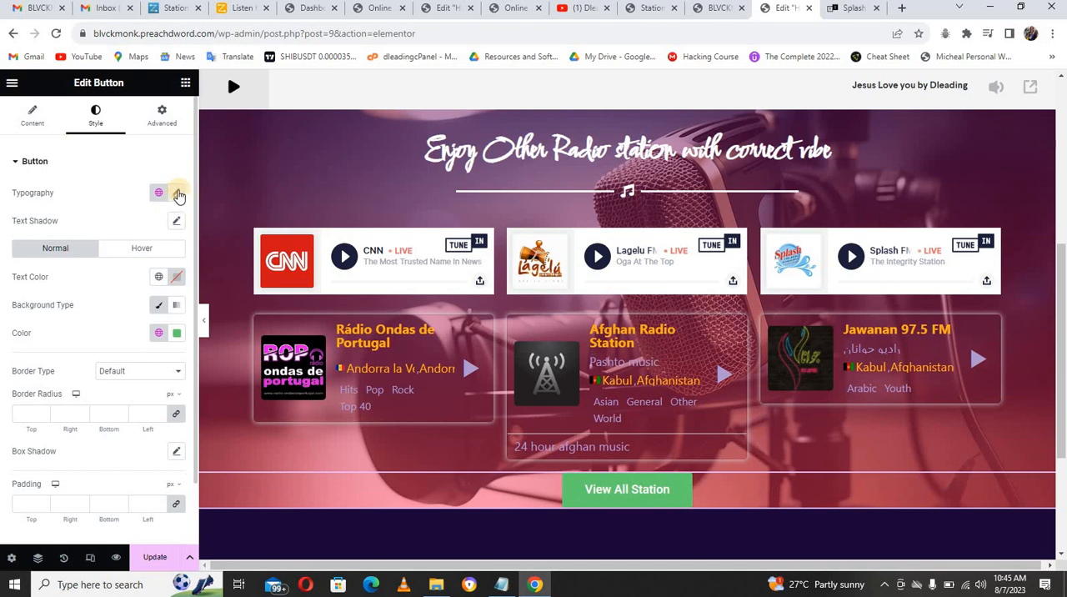
{"action": "left_click", "coordinate": [177, 193]}
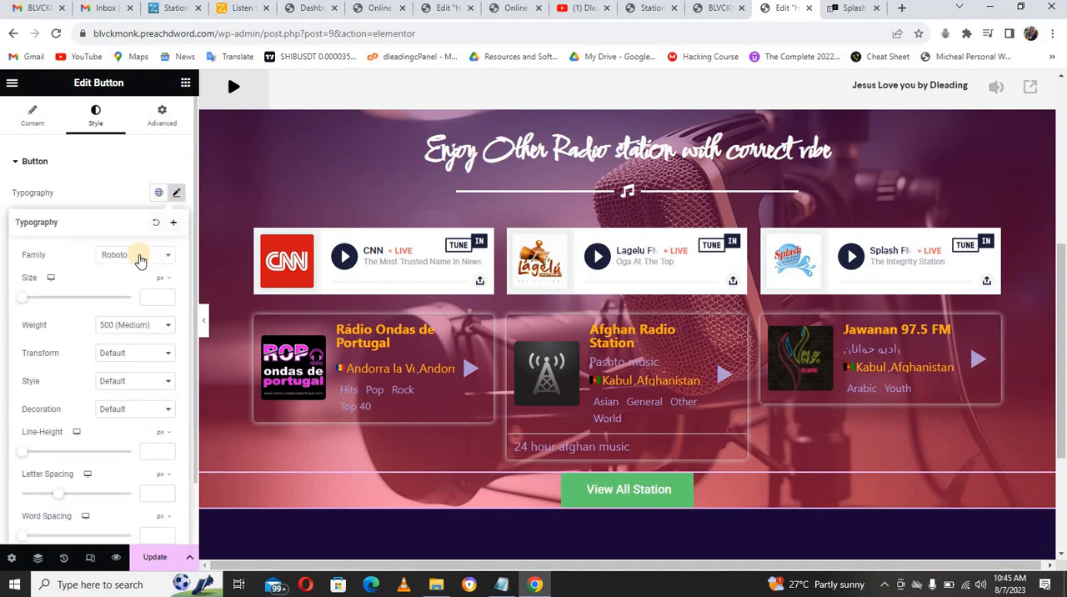
{"action": "left_click", "coordinate": [135, 260]}
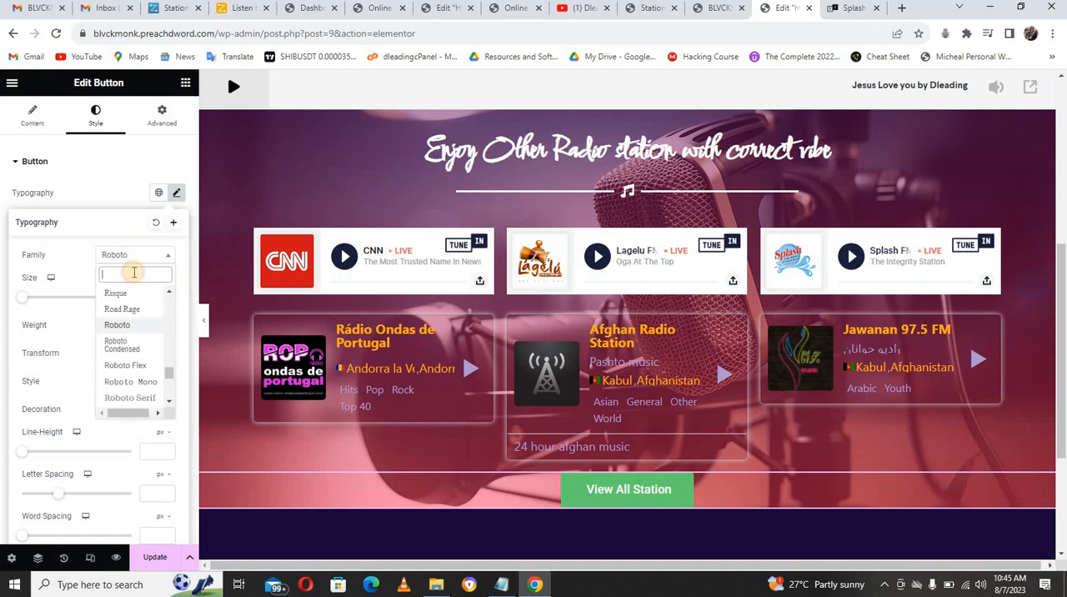
{"action": "type", "text": "serr"}
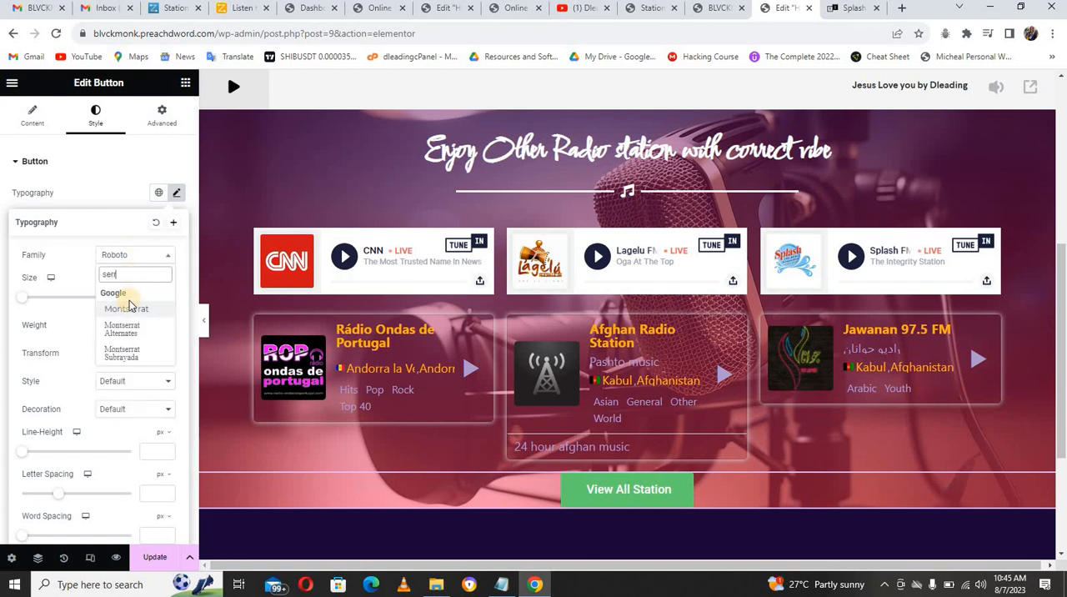
{"action": "left_click", "coordinate": [127, 310]}
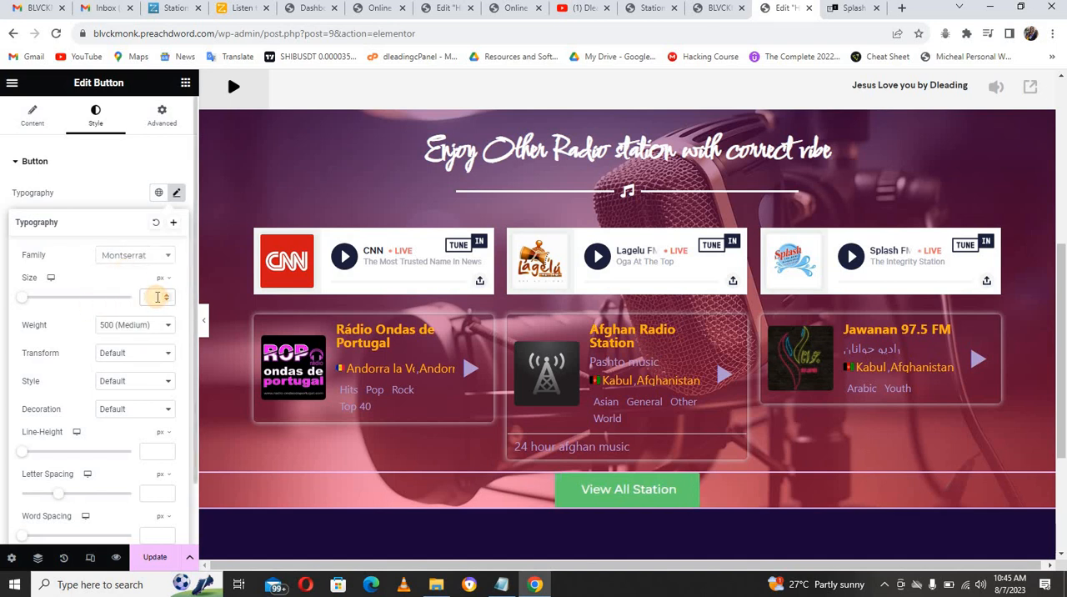
Step: Try button font sizes of 45 and 35 px, and settle on 25 px
{"action": "left_click", "coordinate": [157, 297]}
{"action": "type", "text": "45"}
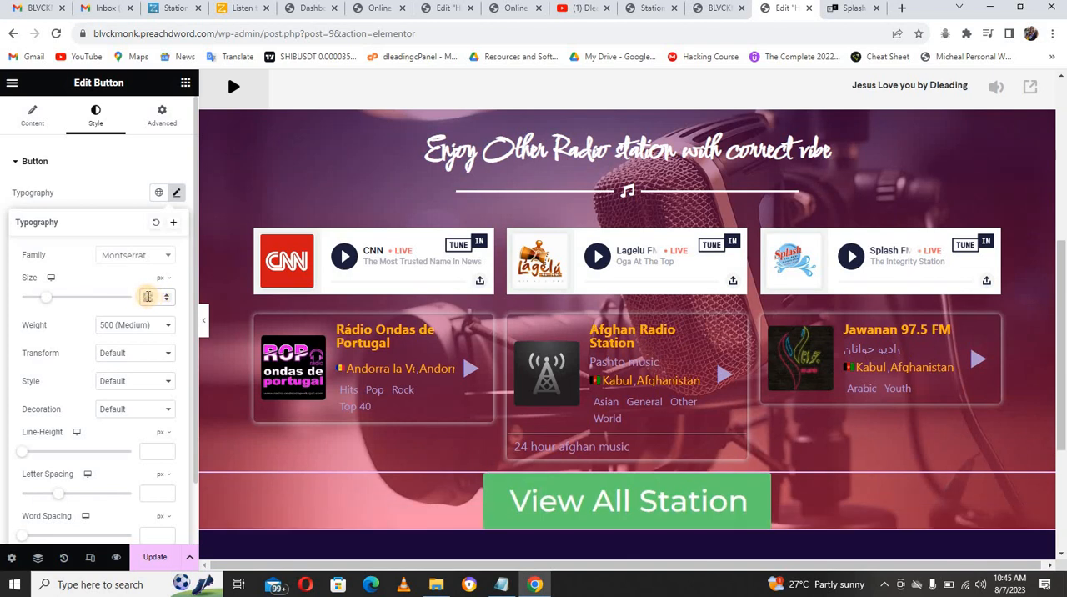
{"action": "type", "text": "35"}
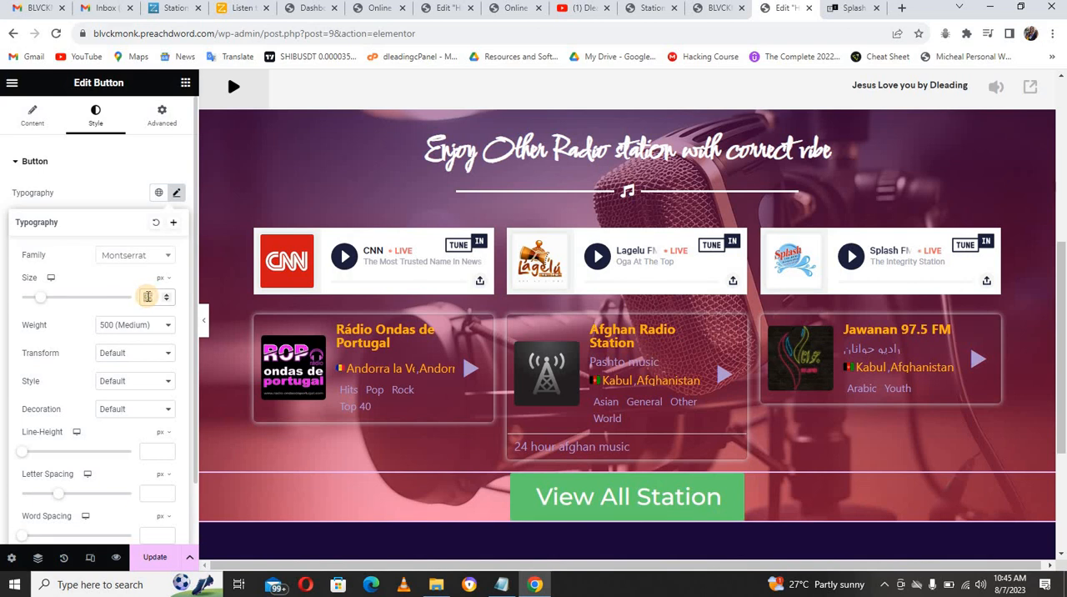
{"action": "key", "text": "BackSpace"}
{"action": "key", "text": "BackSpace"}
{"action": "type", "text": "25"}
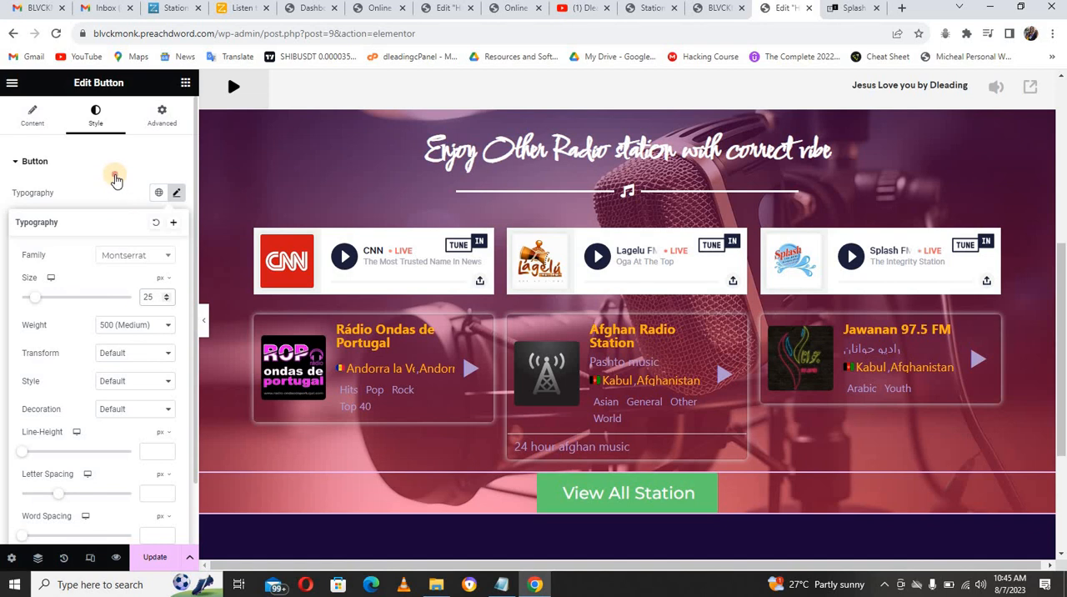
{"action": "left_click", "coordinate": [115, 178]}
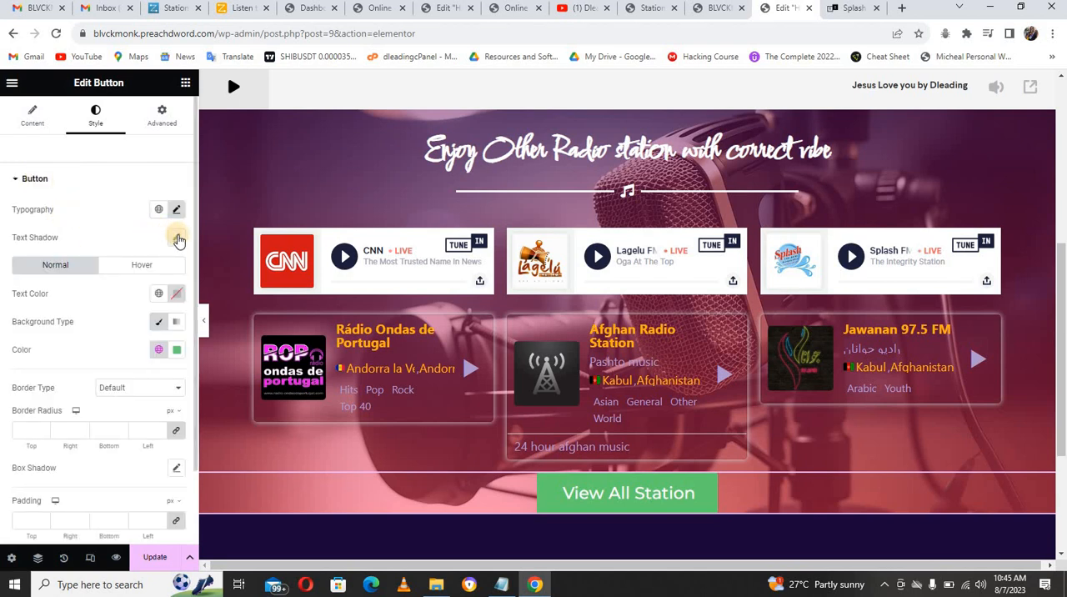
Step: Enable the default text shadow on the button and set its font weight to 600 (Semi Bold)
{"action": "left_click", "coordinate": [176, 237]}
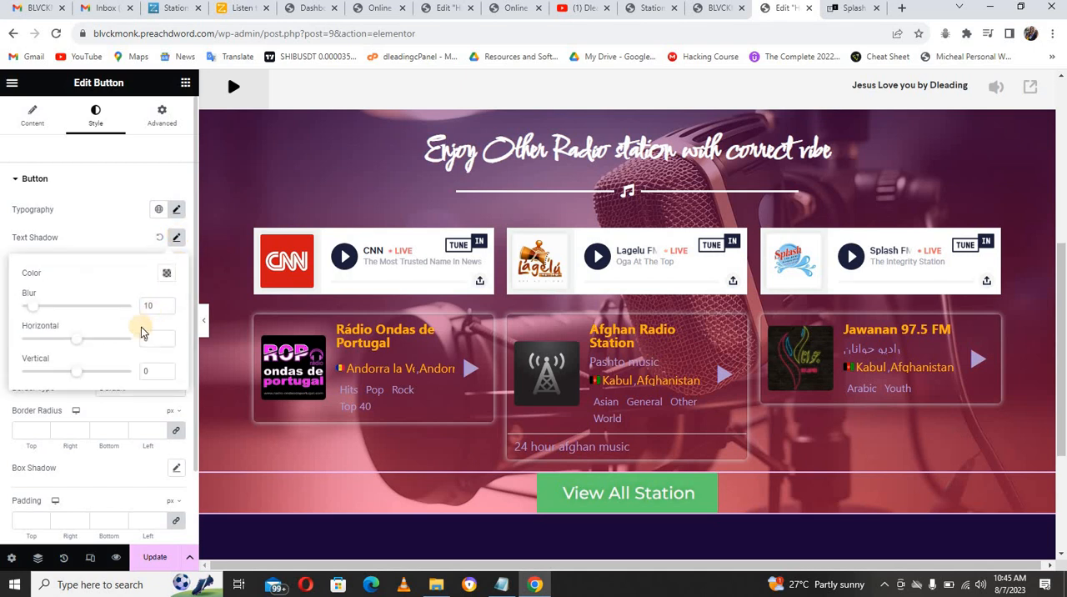
{"action": "left_click", "coordinate": [129, 239]}
{"action": "left_click", "coordinate": [174, 211]}
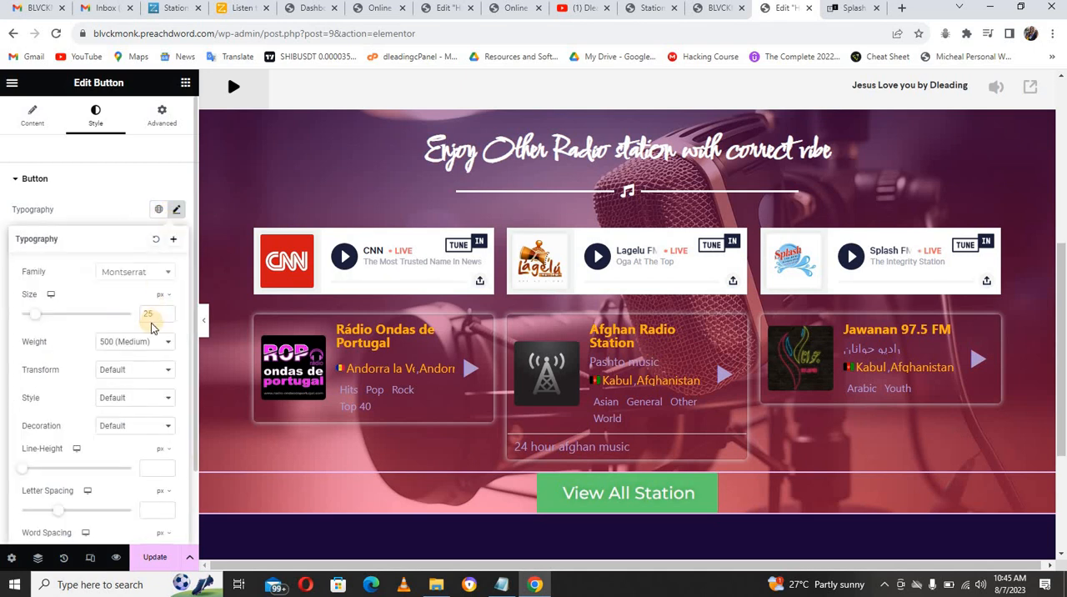
{"action": "left_click", "coordinate": [146, 345]}
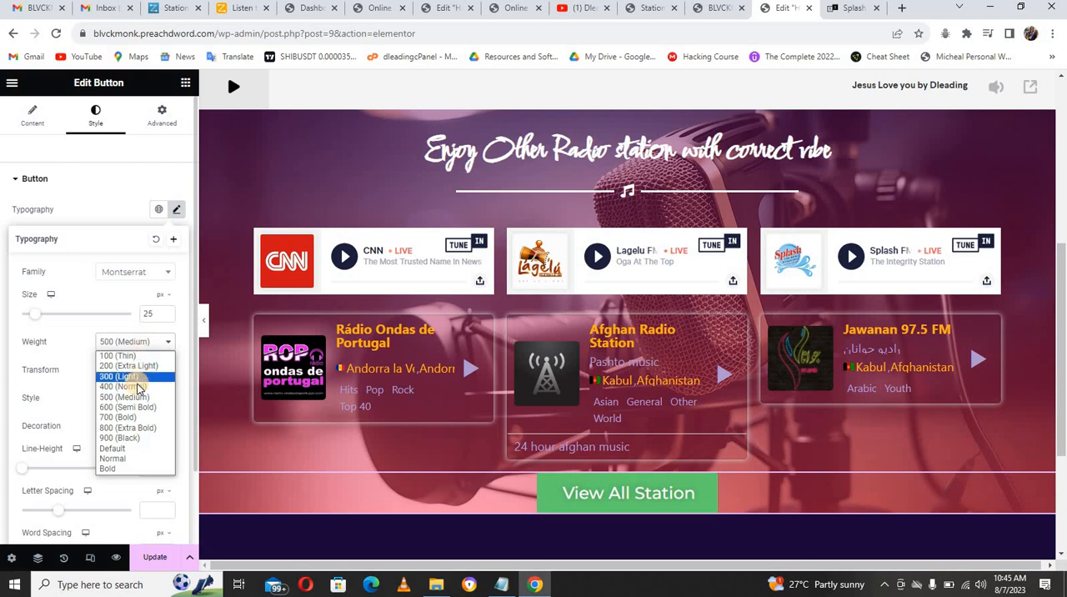
{"action": "left_click", "coordinate": [133, 407]}
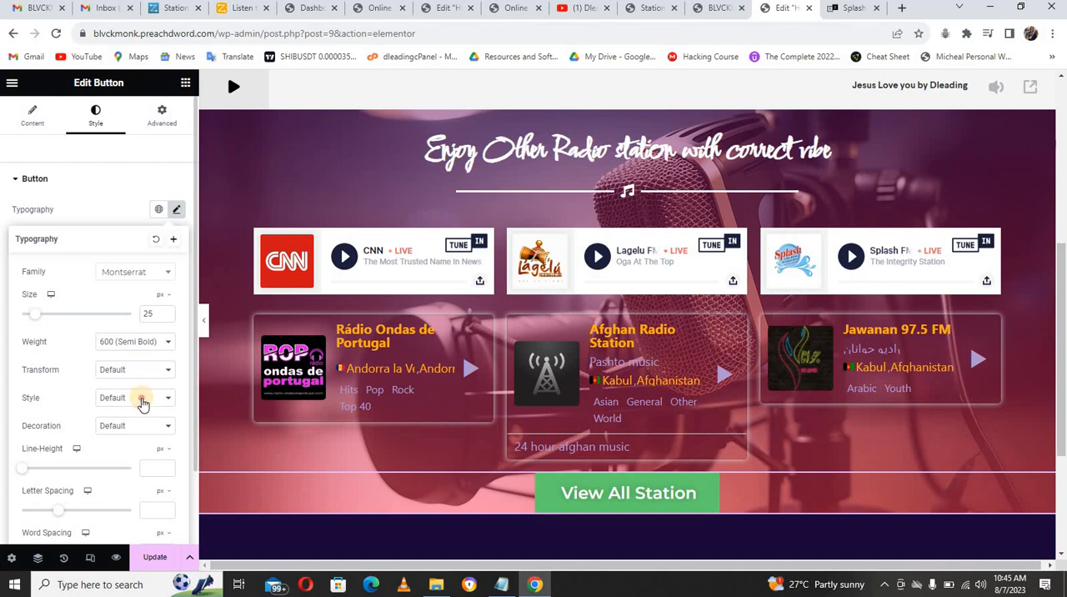
Step: Set the button's text transform to Uppercase
{"action": "left_click", "coordinate": [140, 399]}
{"action": "left_click", "coordinate": [140, 373]}
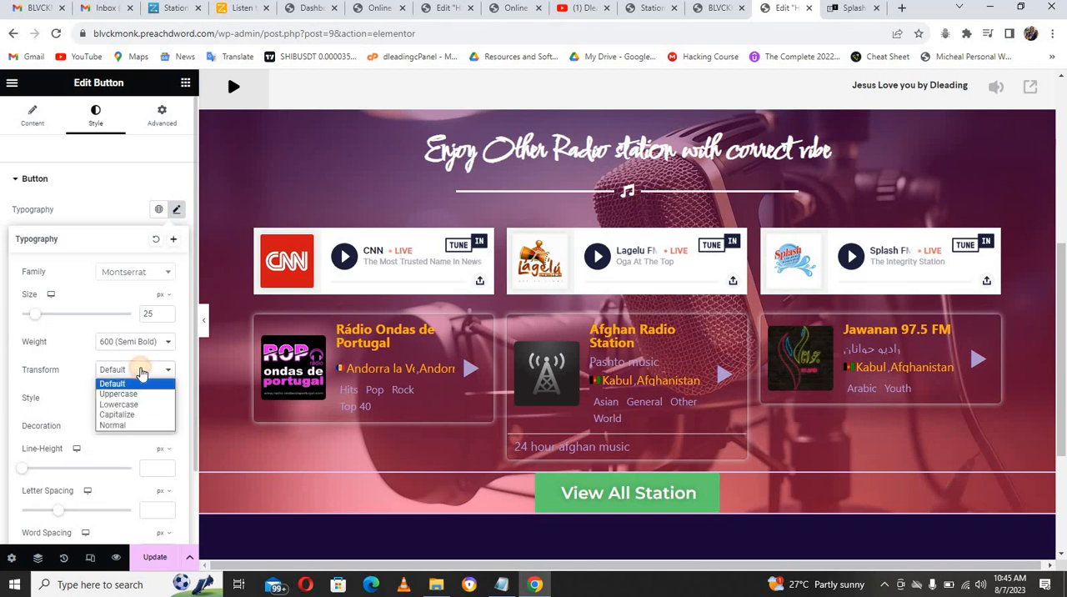
{"action": "left_click", "coordinate": [136, 397]}
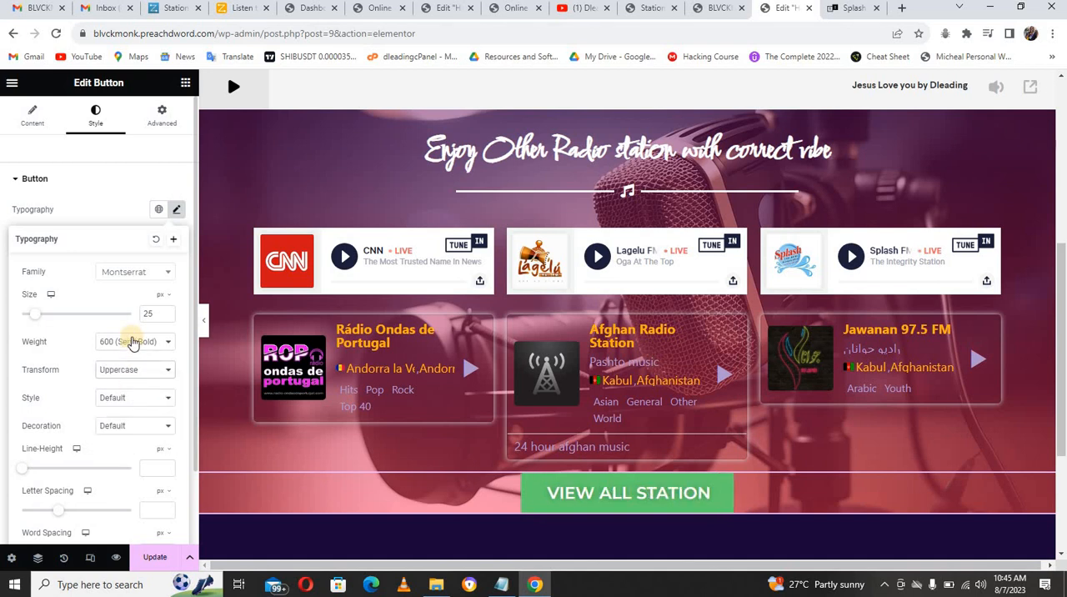
{"action": "left_click", "coordinate": [113, 190]}
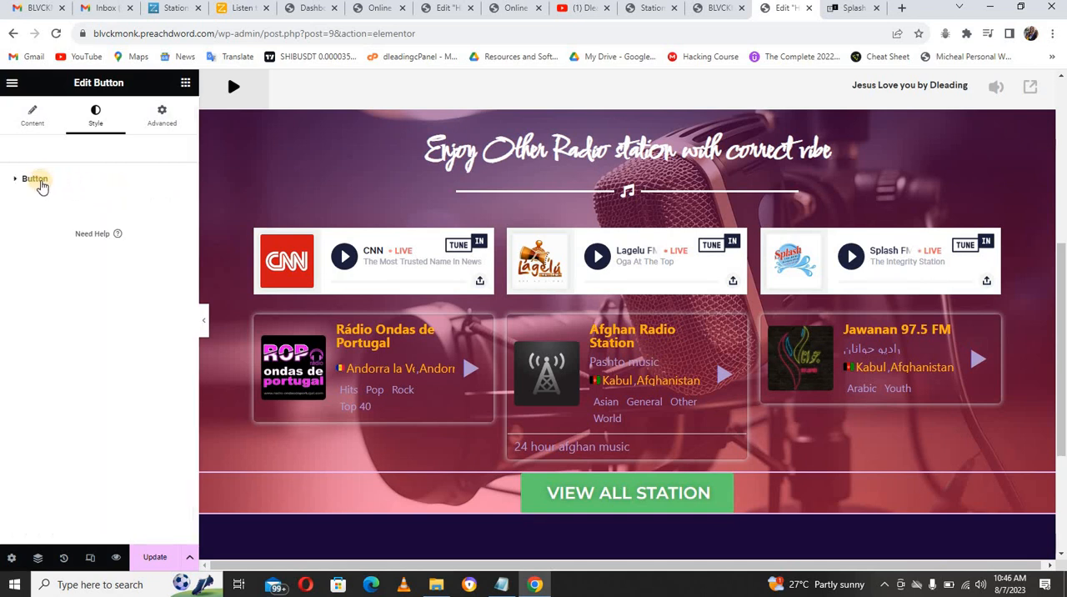
Step: Set the button's background color in its normal state to orange #EC7E00
{"action": "left_click", "coordinate": [42, 185]}
{"action": "left_click", "coordinate": [39, 180]}
{"action": "left_click", "coordinate": [39, 183]}
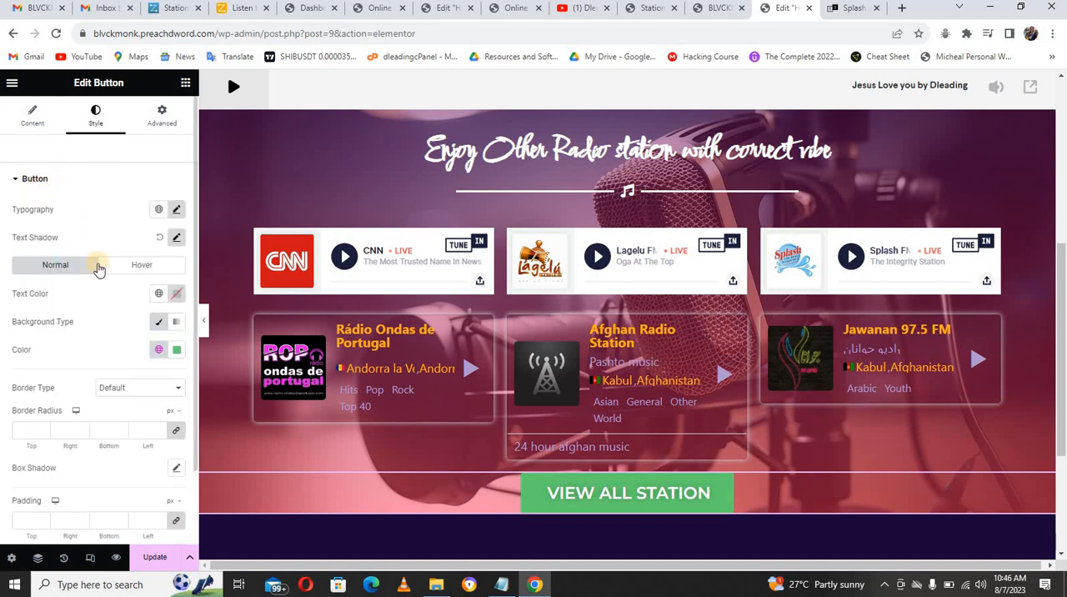
{"action": "left_click", "coordinate": [177, 350]}
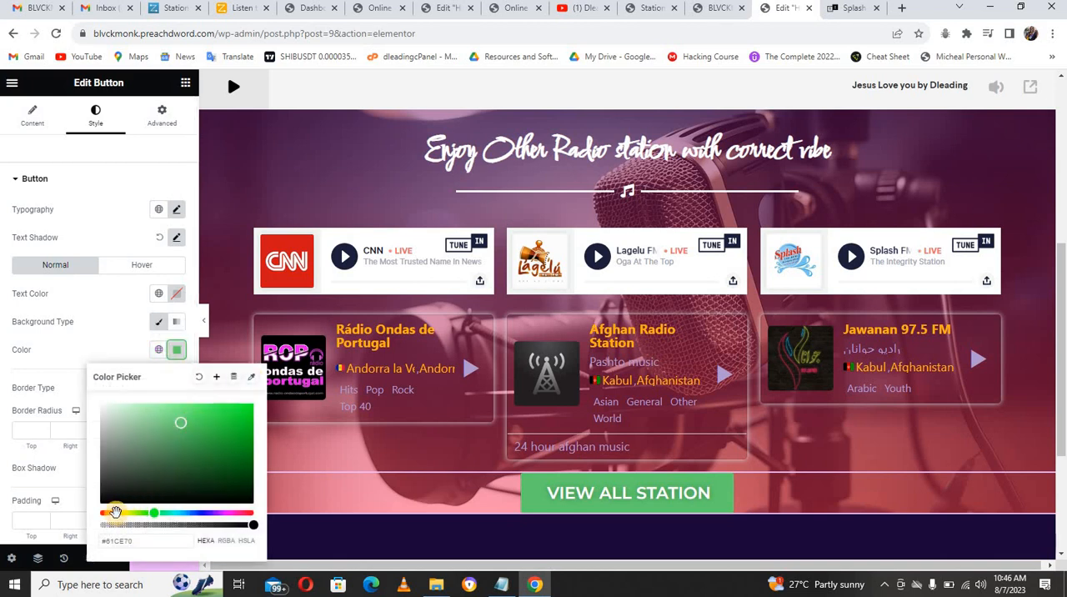
{"action": "left_click", "coordinate": [116, 512]}
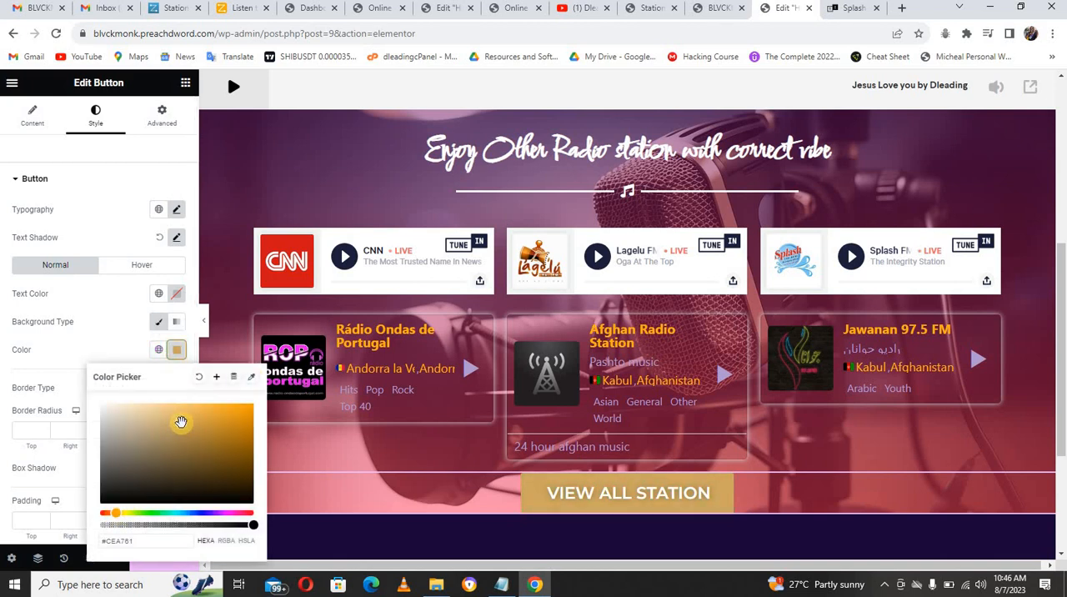
{"action": "left_click_drag", "start_coordinate": [210, 423], "coordinate": [264, 412]}
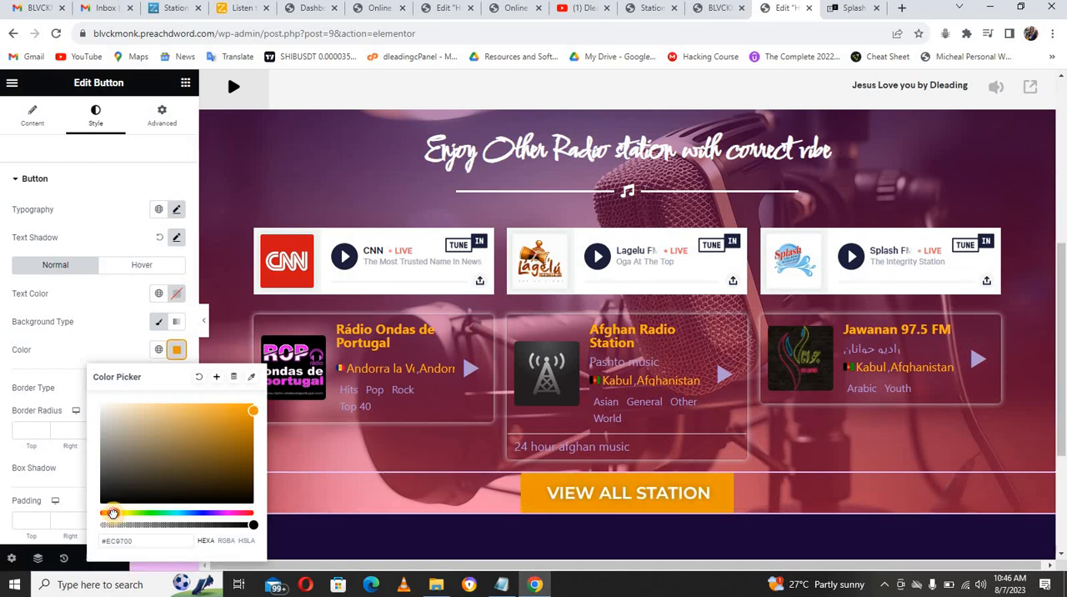
{"action": "left_click", "coordinate": [113, 512]}
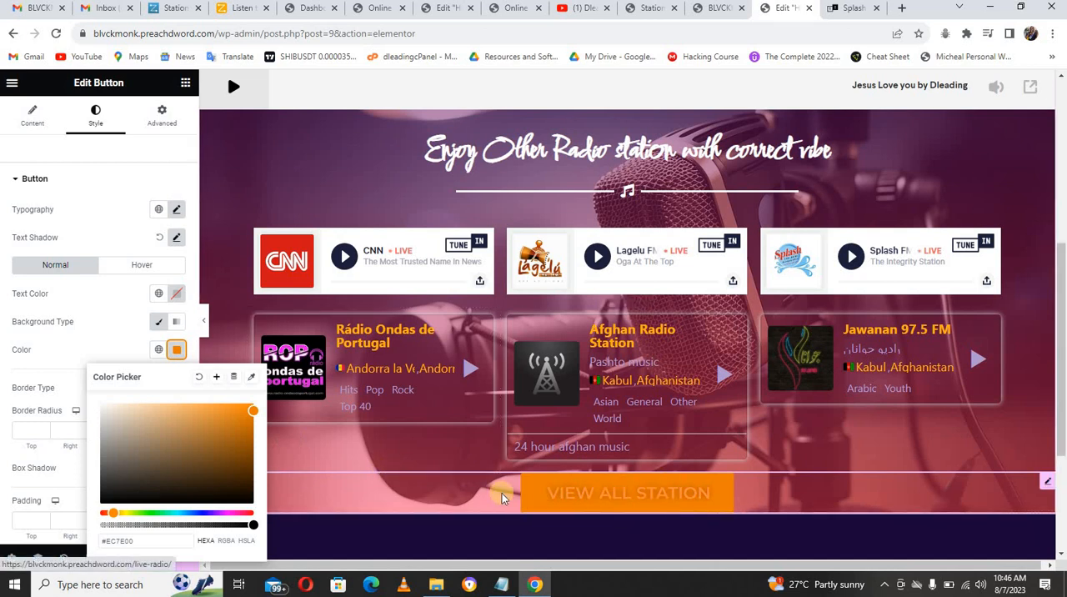
{"action": "left_click", "coordinate": [132, 266]}
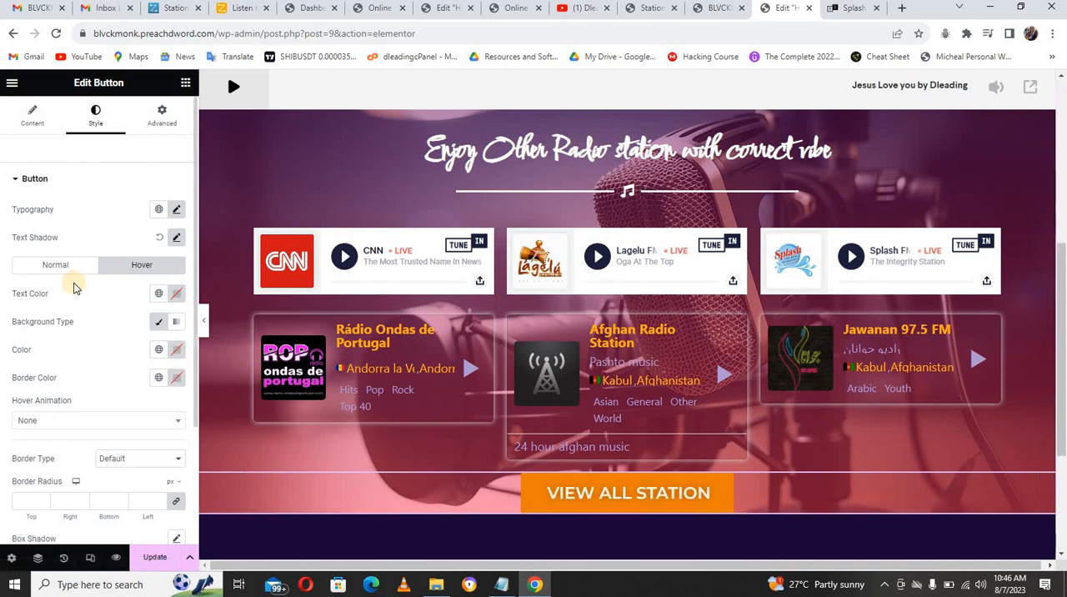
{"action": "left_click", "coordinate": [57, 267]}
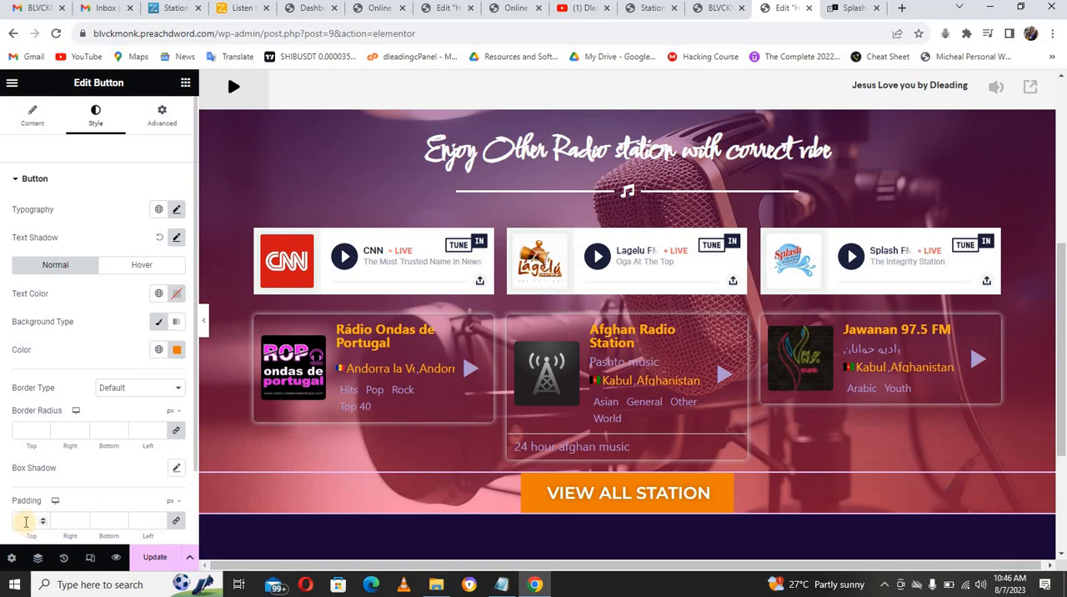
Step: Set the View All Station button's border radius to 50 px on all corners
{"action": "left_click", "coordinate": [27, 521]}
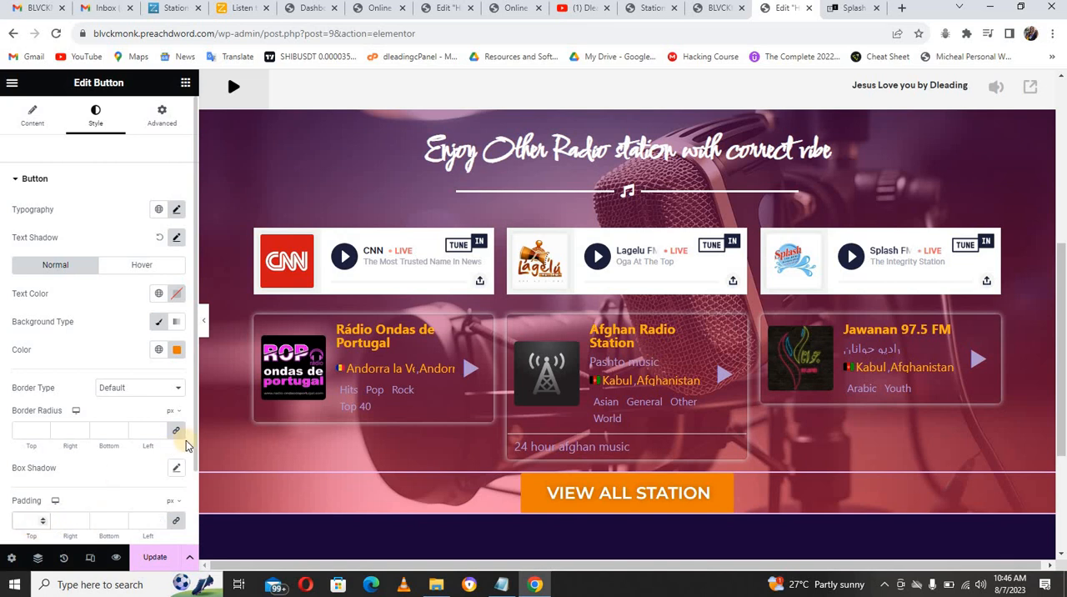
{"action": "scroll", "coordinate": [193, 454], "scroll_direction": "down", "scroll_amount": 1}
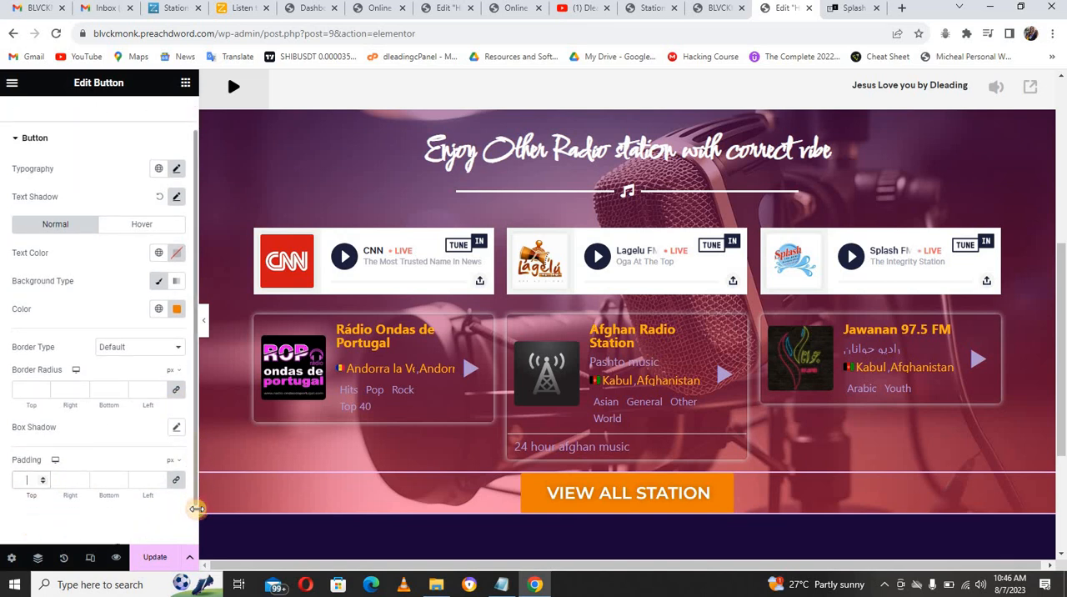
{"action": "scroll", "coordinate": [197, 509], "scroll_direction": "down", "scroll_amount": 1}
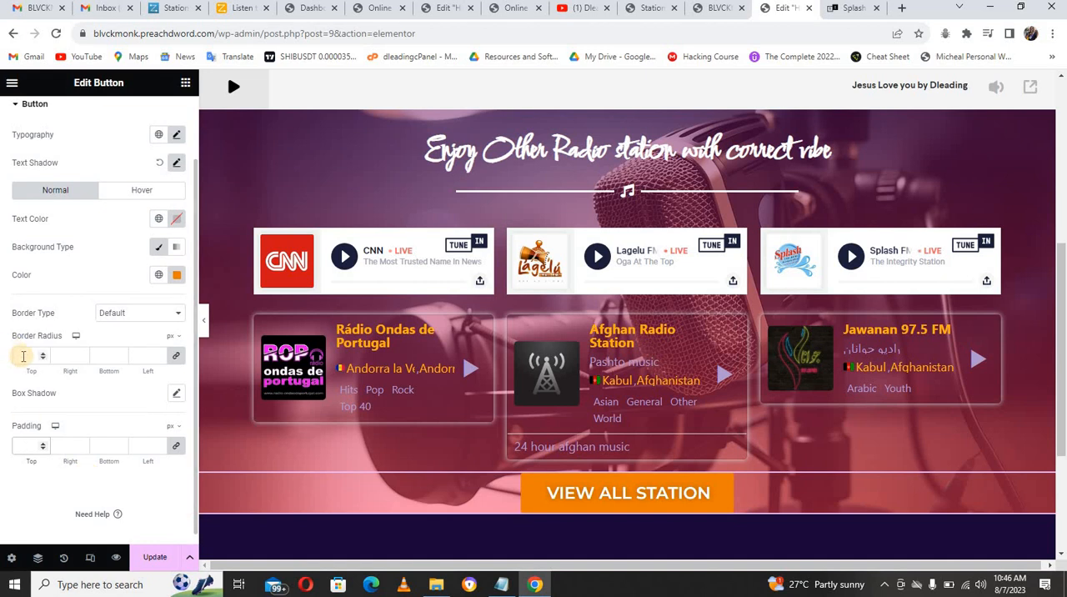
{"action": "left_click", "coordinate": [23, 357]}
{"action": "type", "text": "50"}
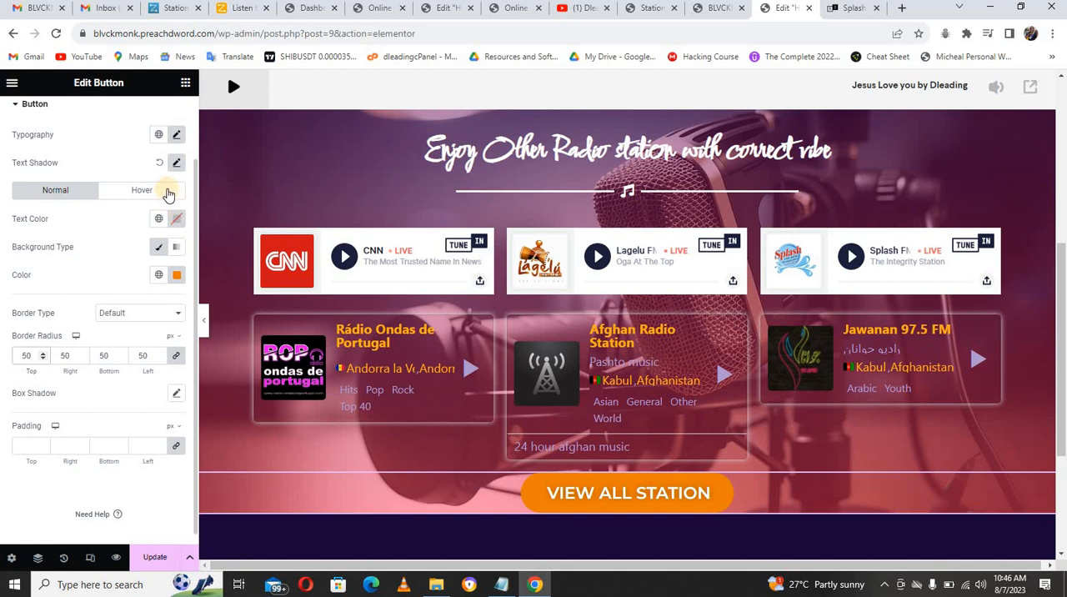
Step: Set the button's text color in its hover state to near-black #020101
{"action": "left_click", "coordinate": [167, 192]}
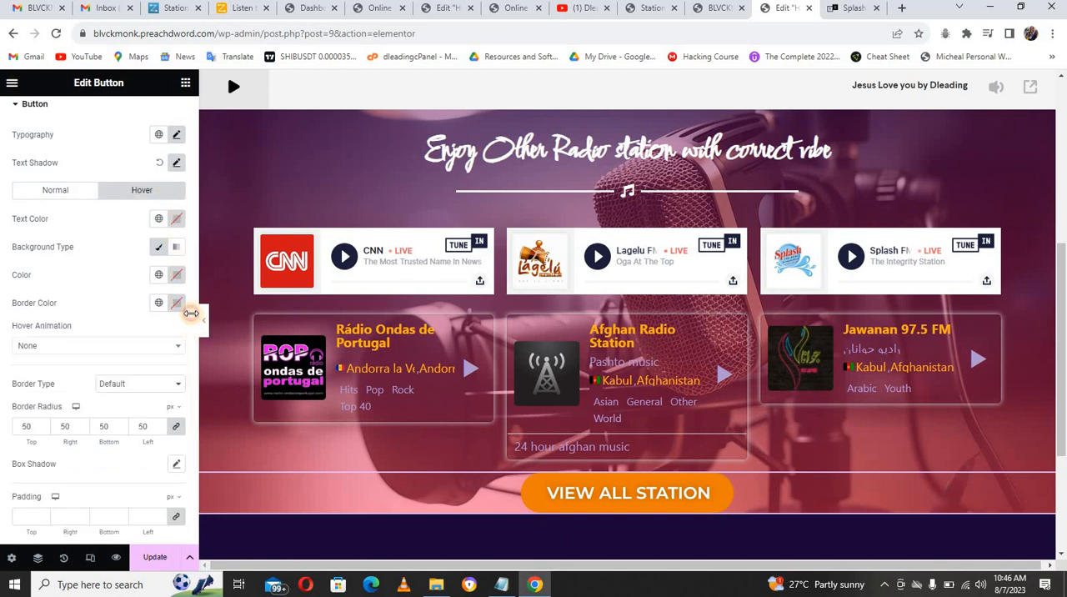
{"action": "left_click", "coordinate": [177, 219]}
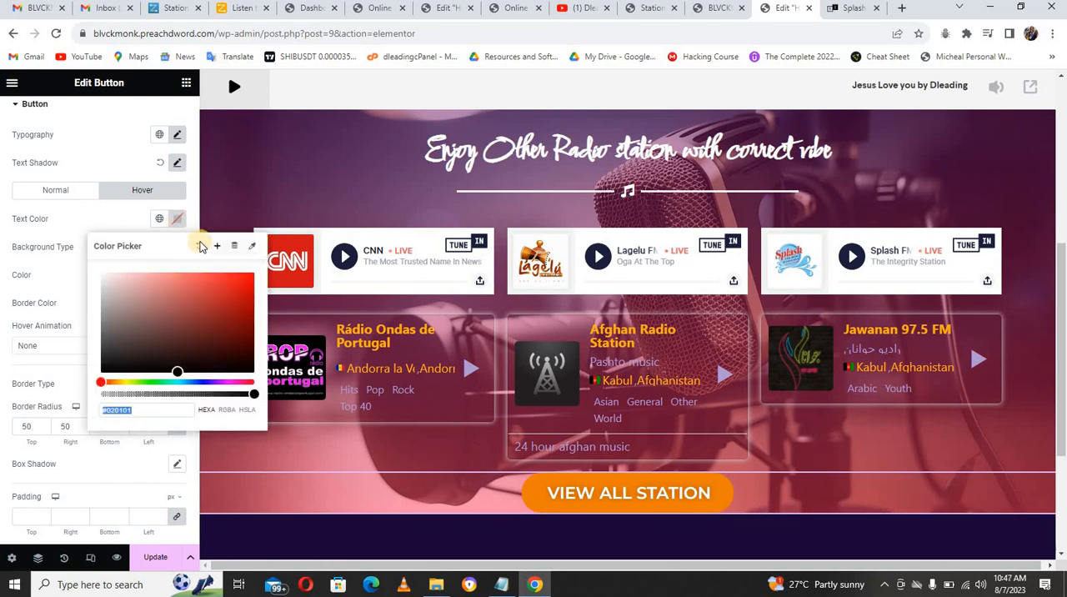
{"action": "left_click", "coordinate": [199, 245]}
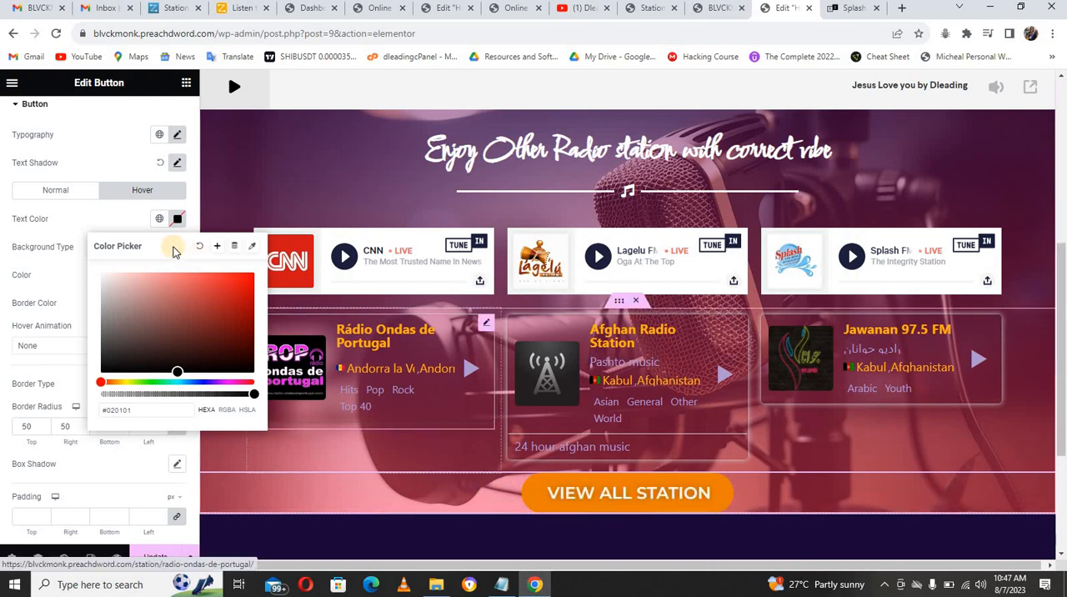
{"action": "left_click", "coordinate": [116, 218]}
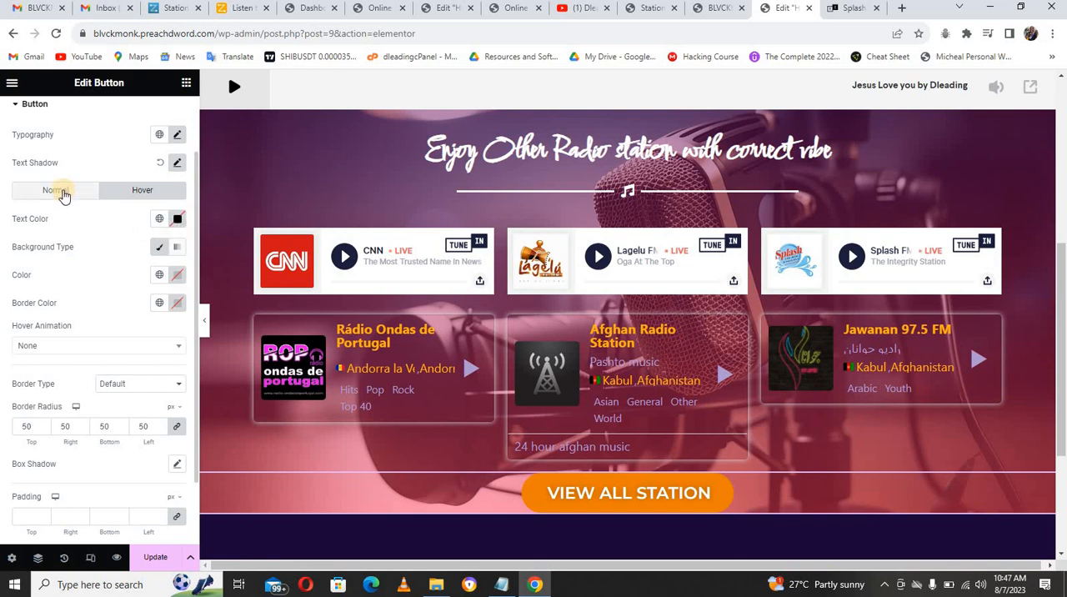
Step: Set the button's text color in its normal state to near-white and update the page
{"action": "left_click", "coordinate": [64, 192]}
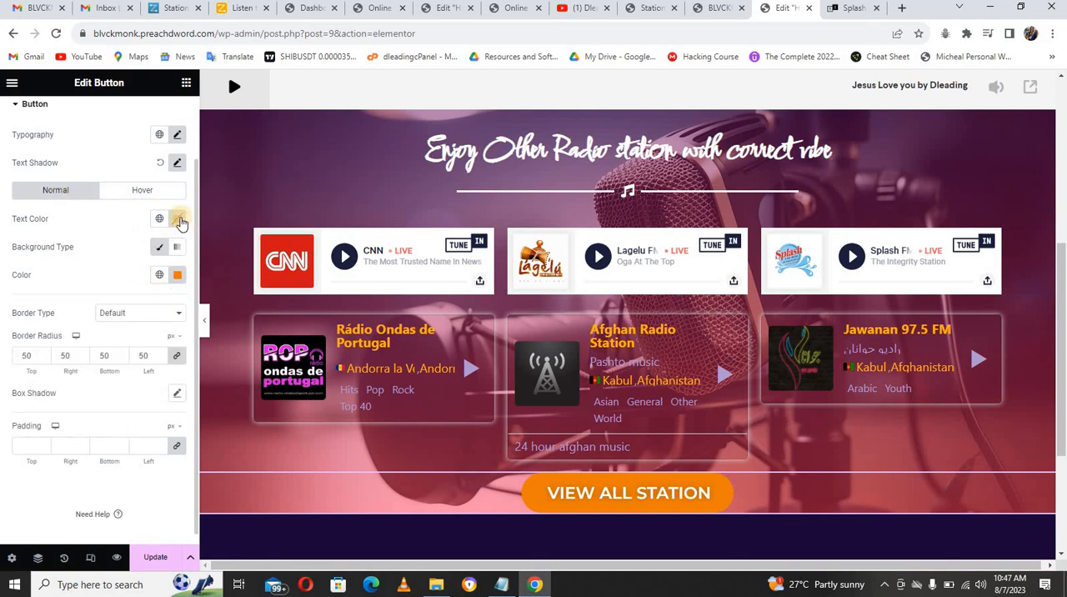
{"action": "left_click", "coordinate": [180, 220]}
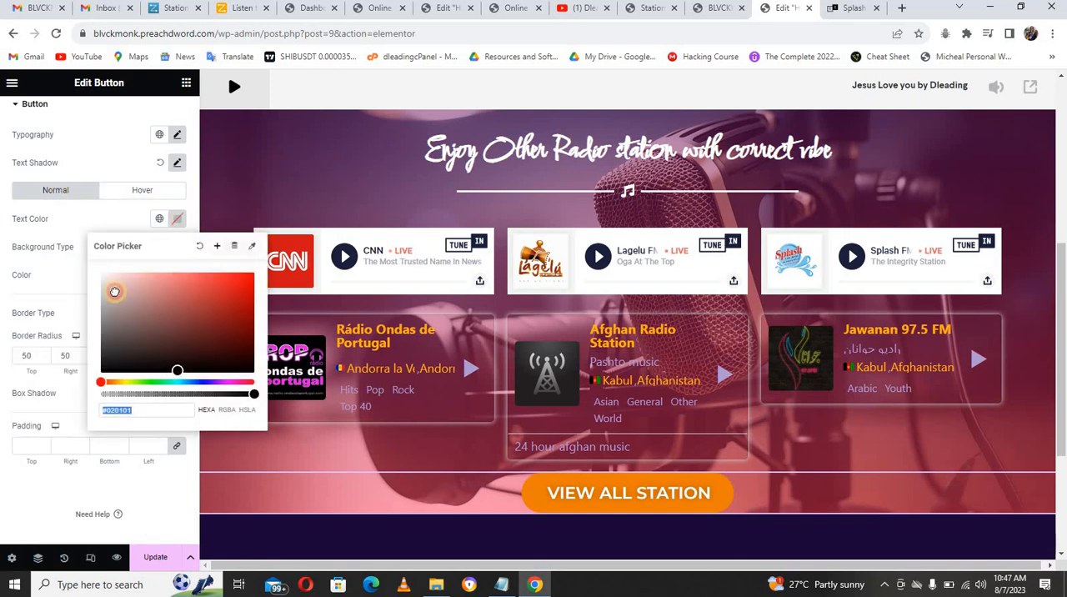
{"action": "left_click_drag", "start_coordinate": [112, 285], "coordinate": [81, 218]}
{"action": "left_click", "coordinate": [81, 219]}
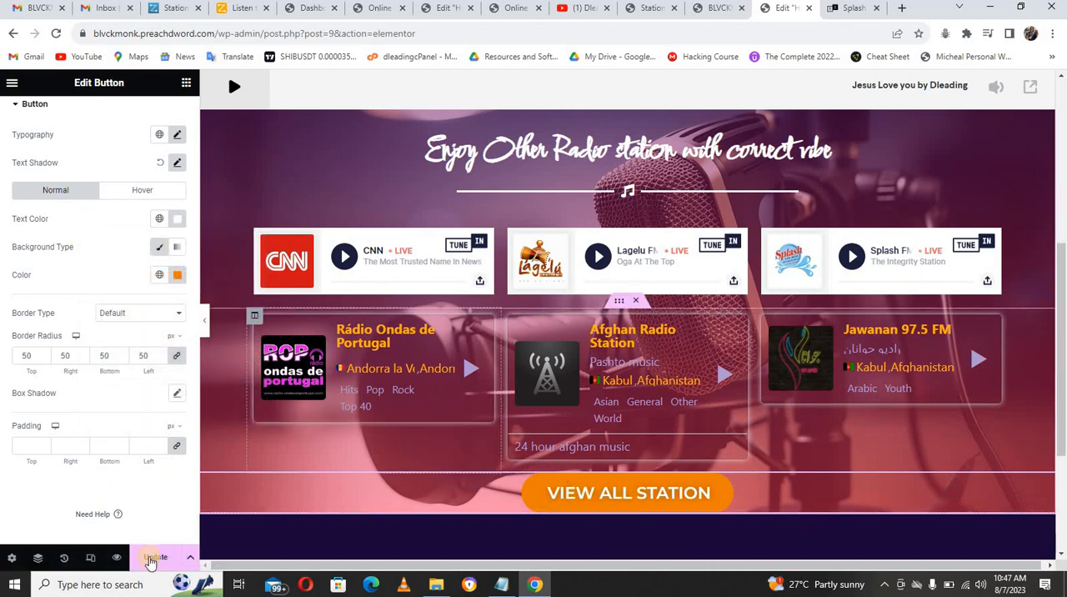
{"action": "left_click", "coordinate": [159, 557]}
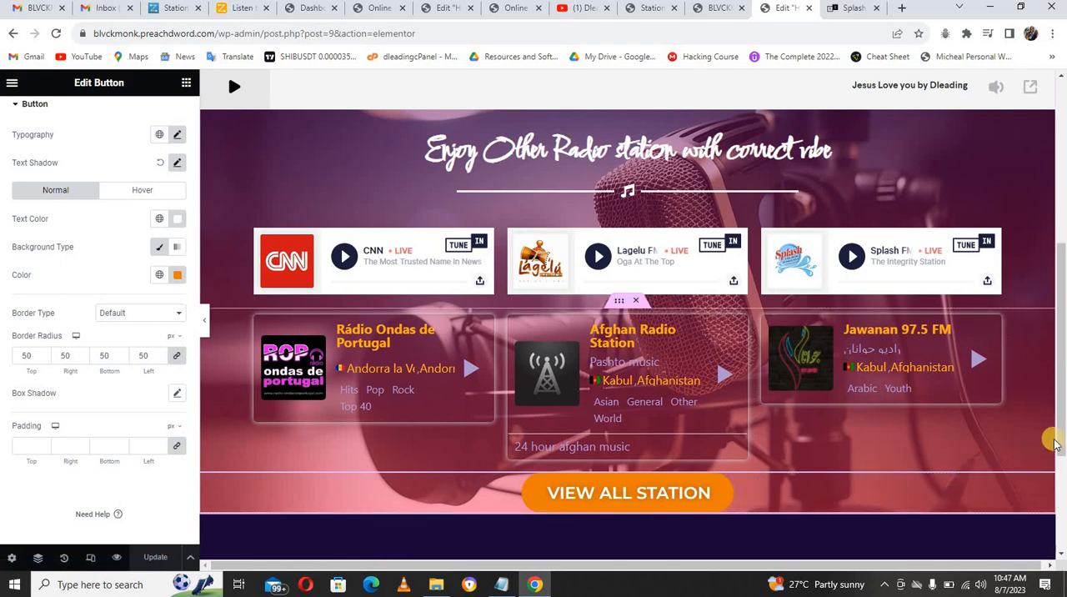
Step: Unlink the button's outer padding and margin sides, and set its top and bottom margins to 20 px
{"action": "left_click_drag", "start_coordinate": [1060, 431], "coordinate": [1062, 400]}
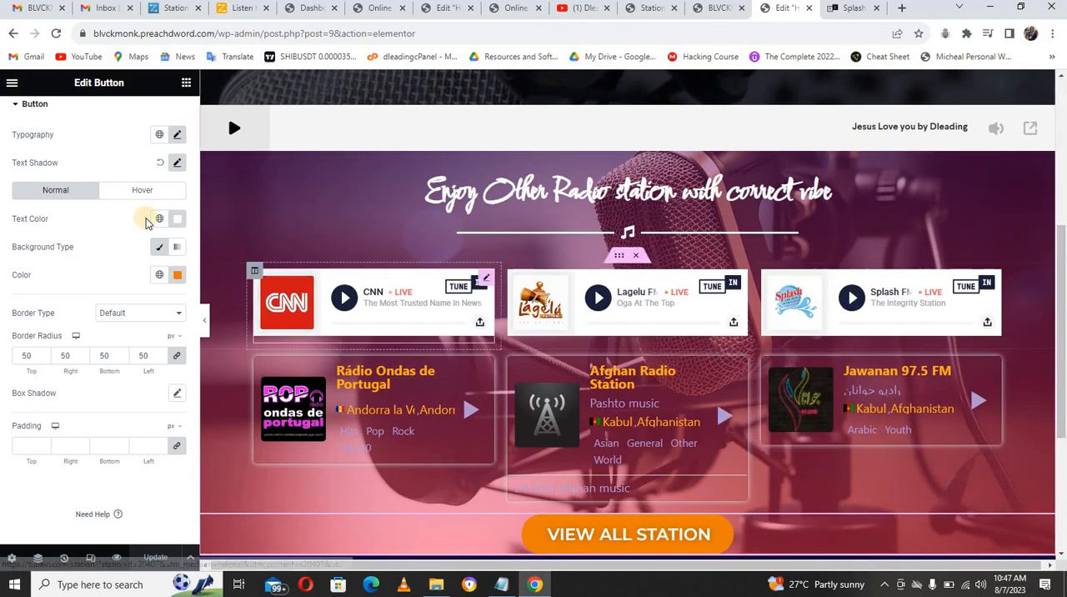
{"action": "scroll", "coordinate": [190, 184], "scroll_direction": "up", "scroll_amount": 2}
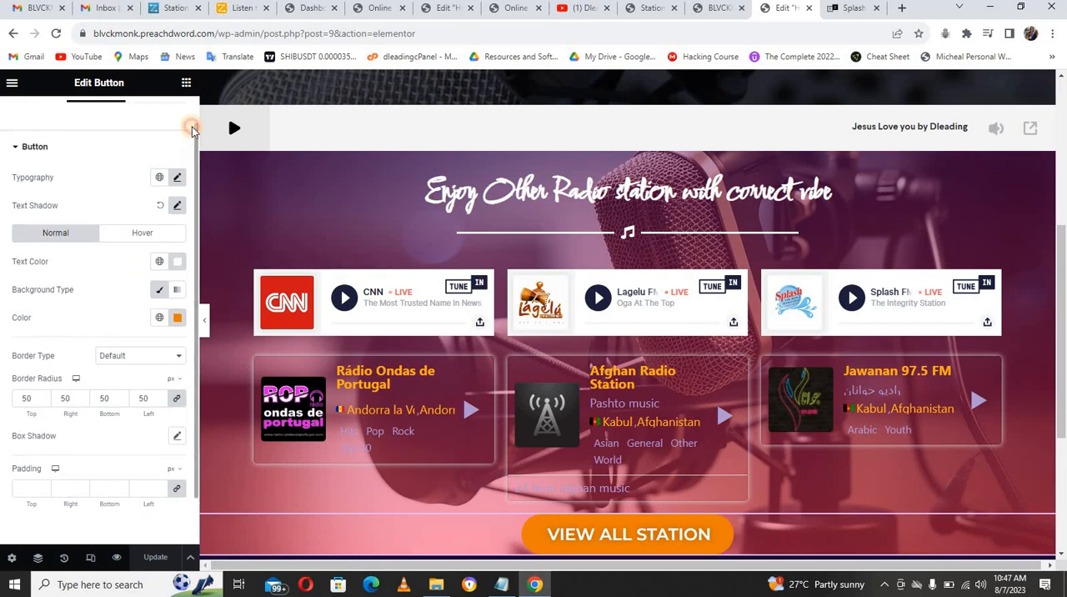
{"action": "left_click", "coordinate": [172, 117]}
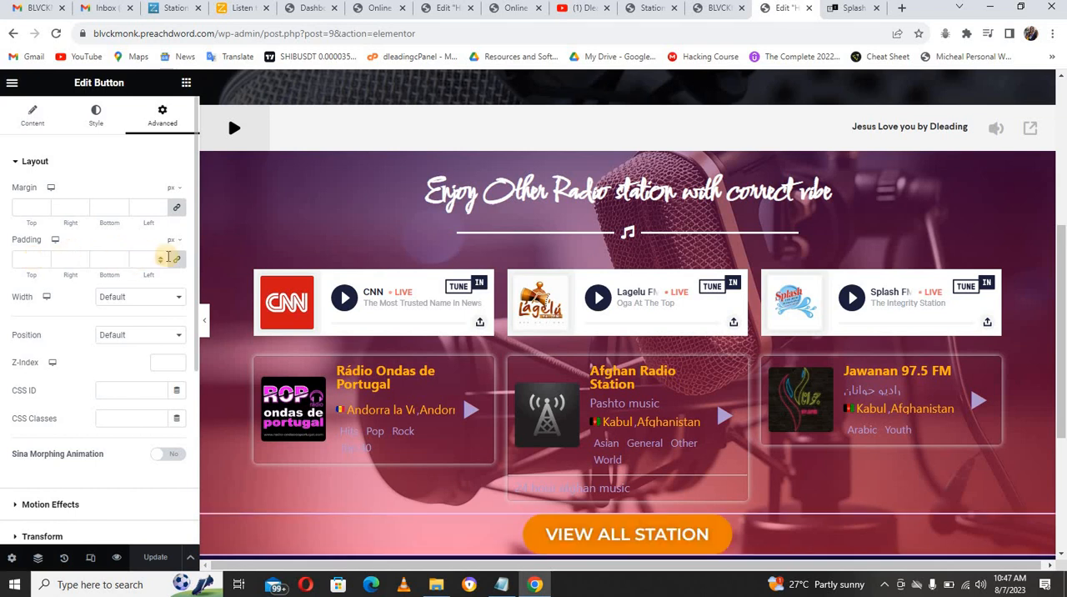
{"action": "left_click", "coordinate": [175, 262]}
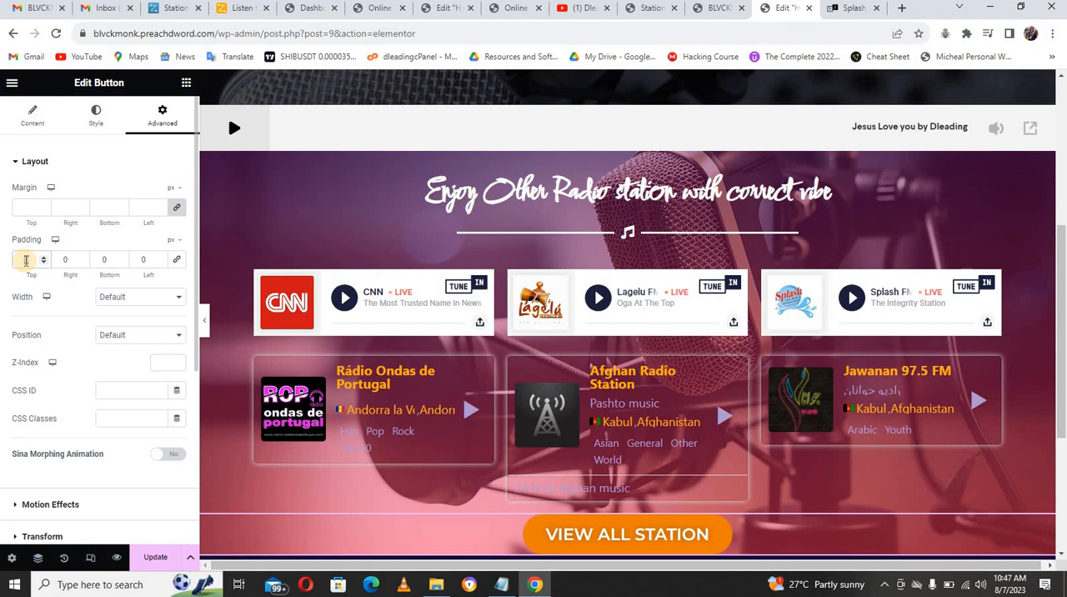
{"action": "double_click", "coordinate": [26, 260]}
{"action": "left_click", "coordinate": [28, 206]}
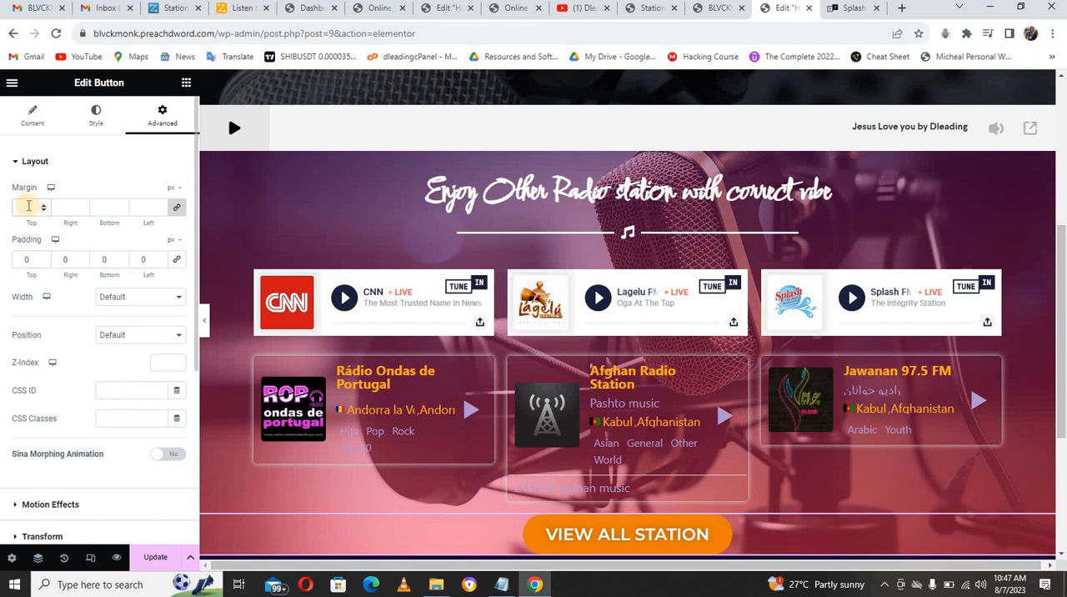
{"action": "left_click", "coordinate": [177, 208]}
{"action": "left_click", "coordinate": [26, 206]}
{"action": "type", "text": "10"}
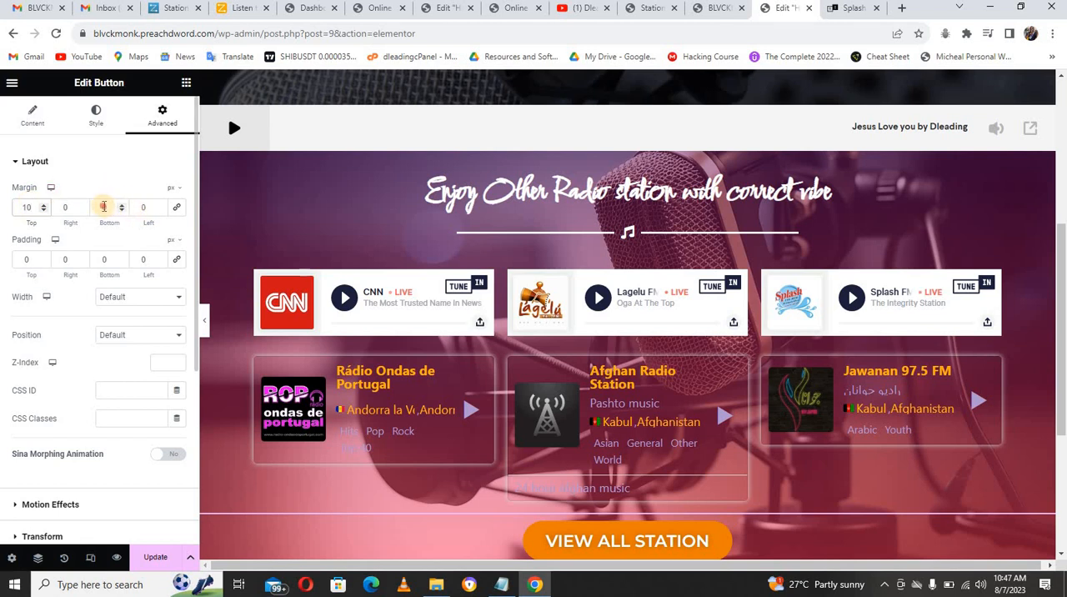
{"action": "left_click", "coordinate": [104, 207]}
{"action": "type", "text": "20"}
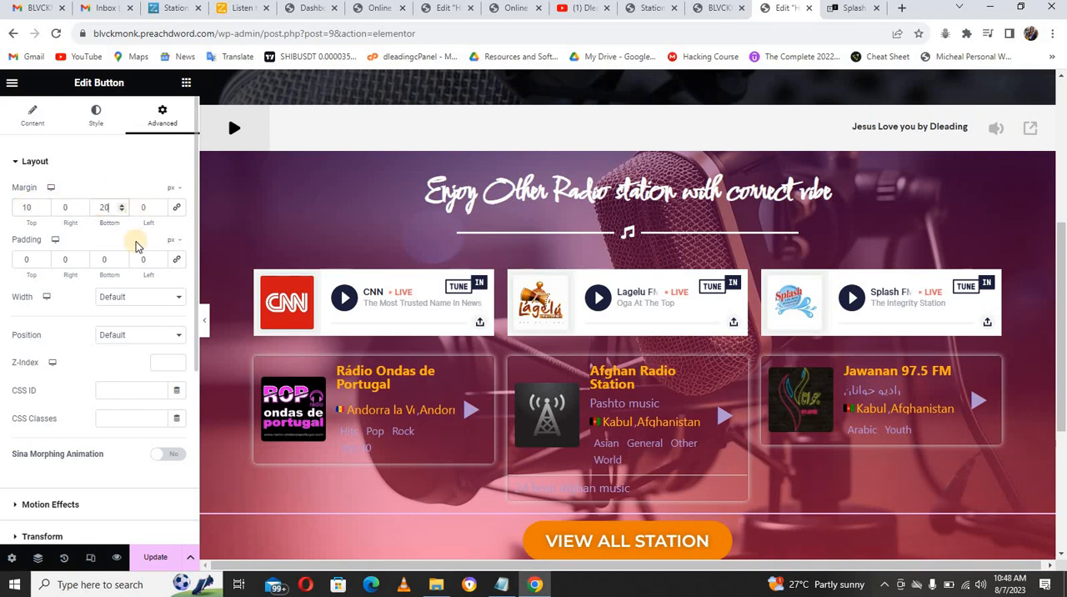
{"action": "left_click", "coordinate": [25, 206]}
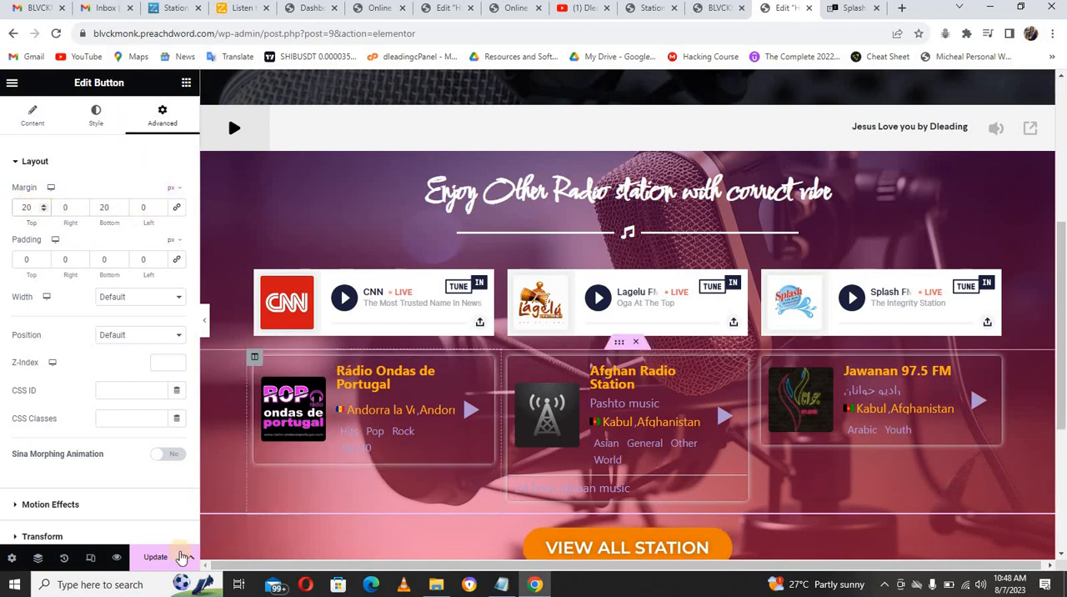
Step: Preview the page in tablet portrait and mobile portrait layouts, checking it from the station list up to the header
{"action": "left_click", "coordinate": [90, 558]}
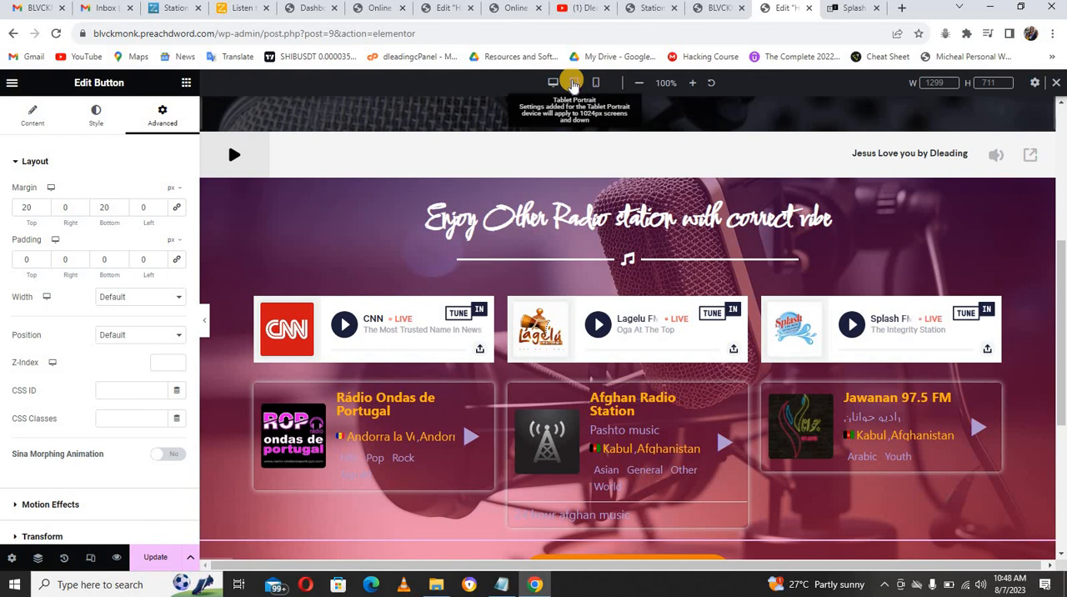
{"action": "left_click", "coordinate": [573, 83]}
{"action": "scroll", "coordinate": [643, 221], "scroll_direction": "down", "scroll_amount": 3}
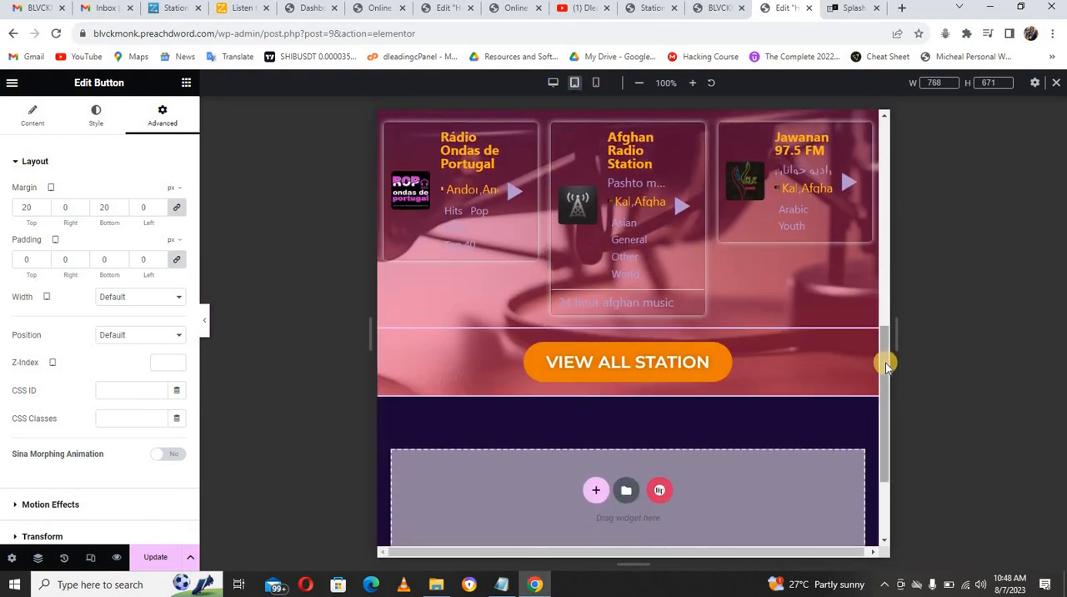
{"action": "left_click_drag", "start_coordinate": [885, 320], "coordinate": [883, 112]}
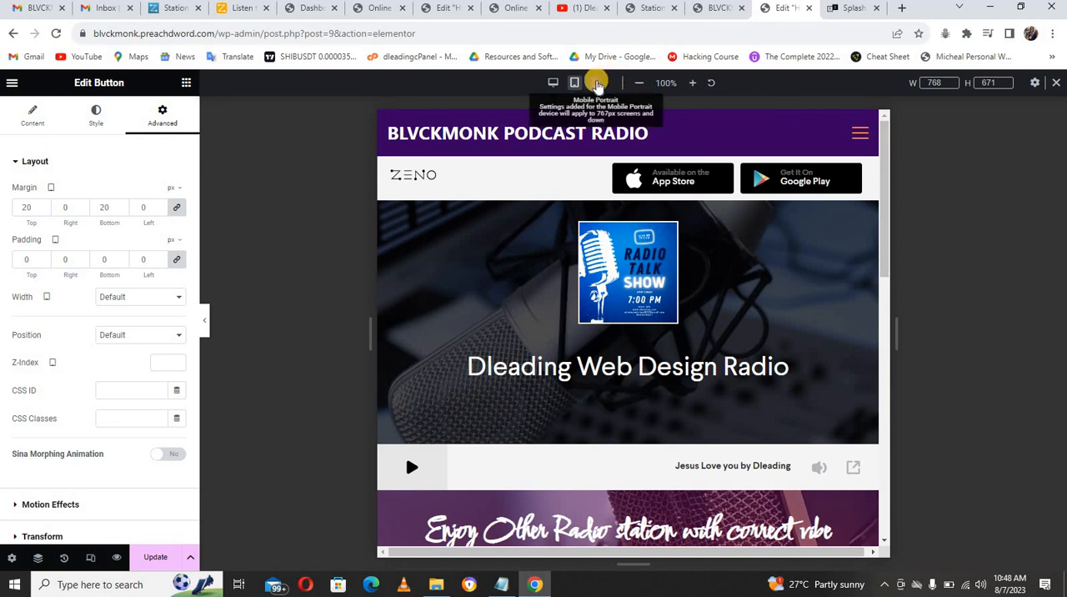
{"action": "left_click", "coordinate": [596, 84]}
{"action": "scroll", "coordinate": [709, 280], "scroll_direction": "down", "scroll_amount": 15}
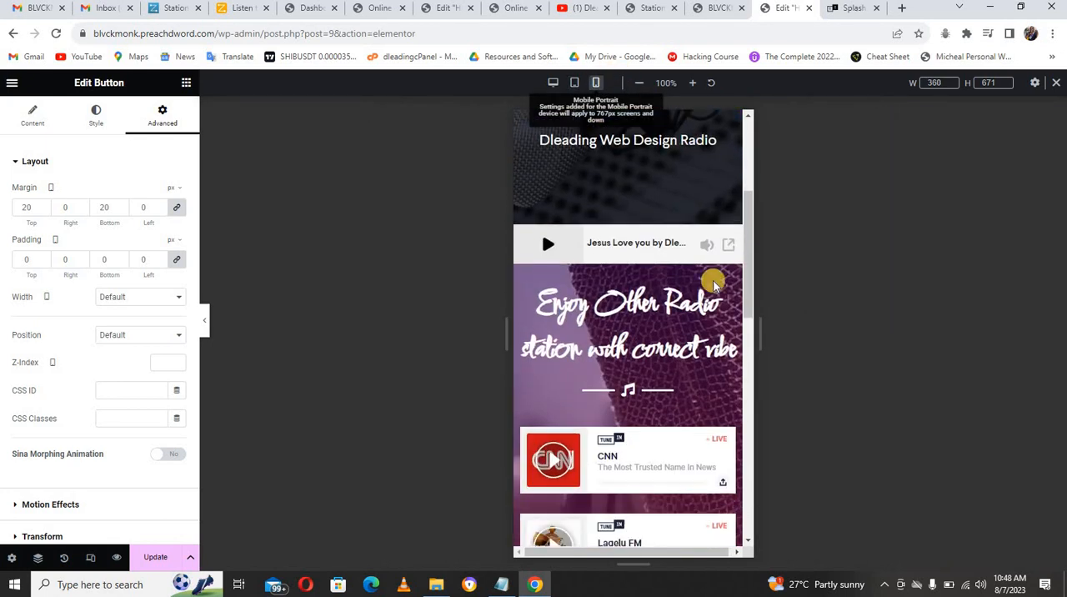
{"action": "left_click_drag", "start_coordinate": [747, 409], "coordinate": [752, 171]}
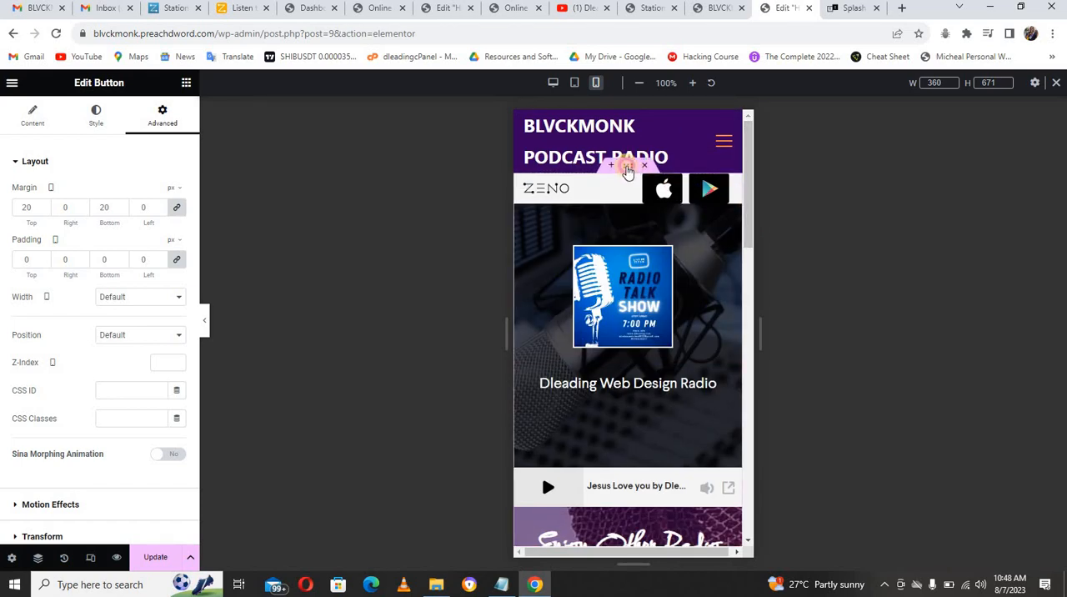
Step: In desktop view, unlink the radio player section's padding and set it to 120 px top and 100 px bottom
{"action": "left_click", "coordinate": [627, 168]}
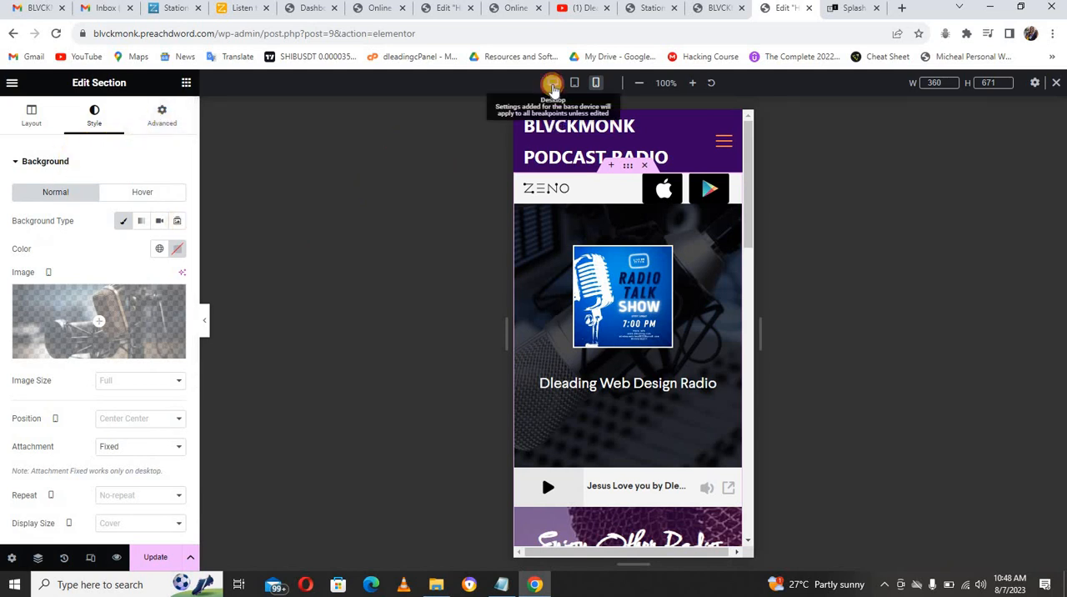
{"action": "left_click", "coordinate": [552, 84]}
{"action": "left_click", "coordinate": [635, 169]}
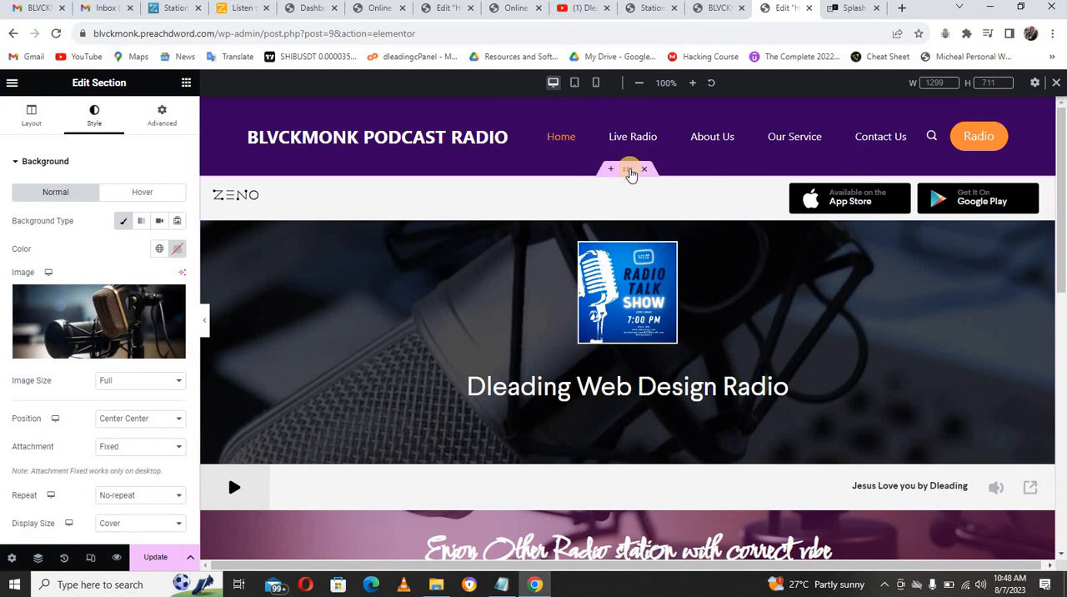
{"action": "left_click", "coordinate": [163, 115]}
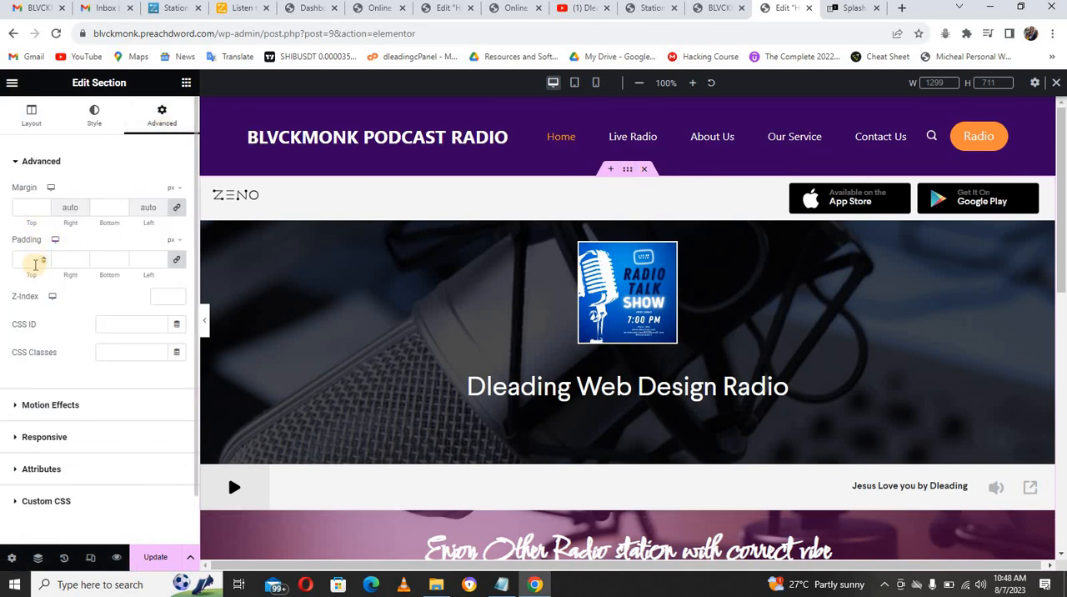
{"action": "left_click", "coordinate": [176, 259]}
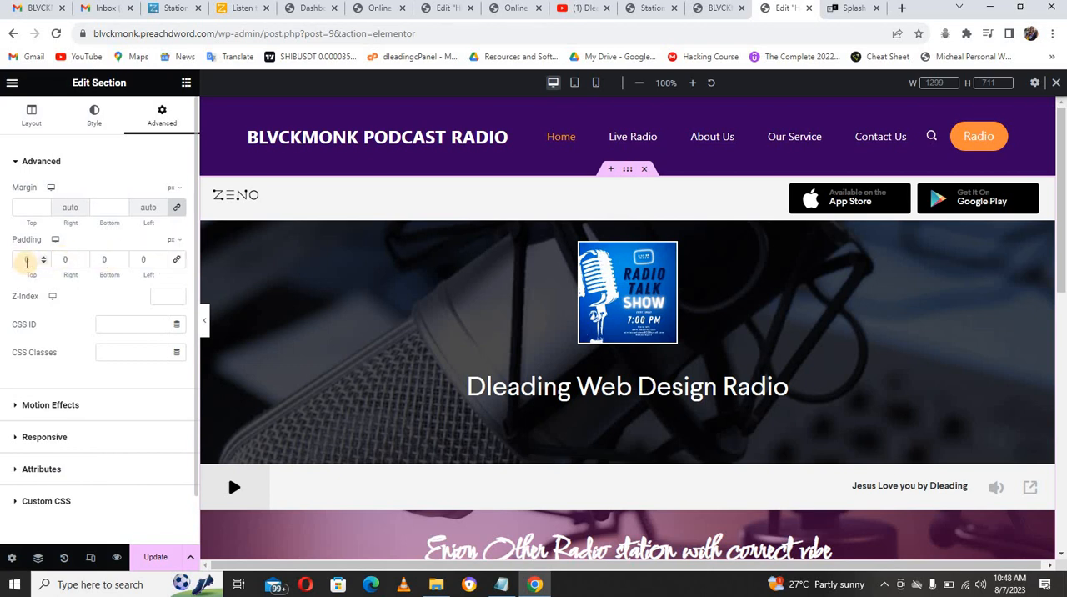
{"action": "type", "text": "120"}
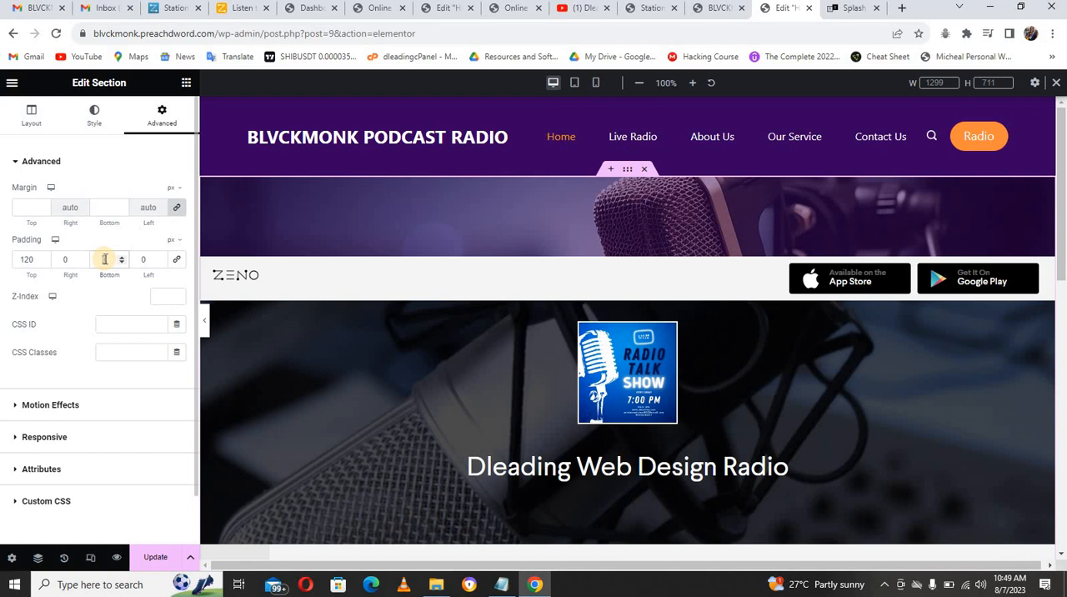
{"action": "type", "text": "100"}
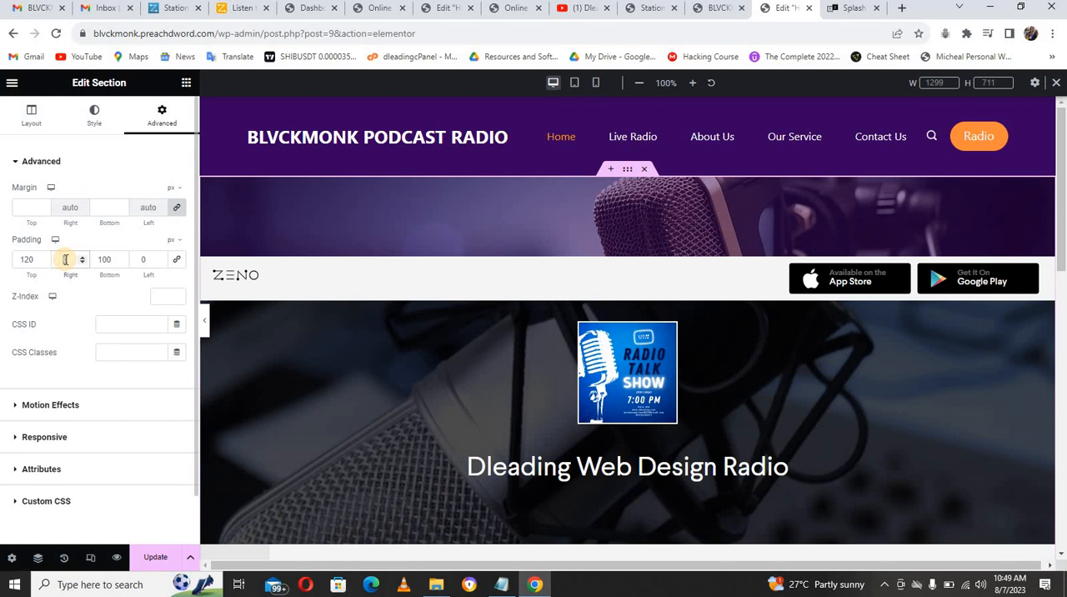
Step: Set the radio player section's right and left padding to 40 px each
{"action": "left_click", "coordinate": [65, 259]}
{"action": "type", "text": "40"}
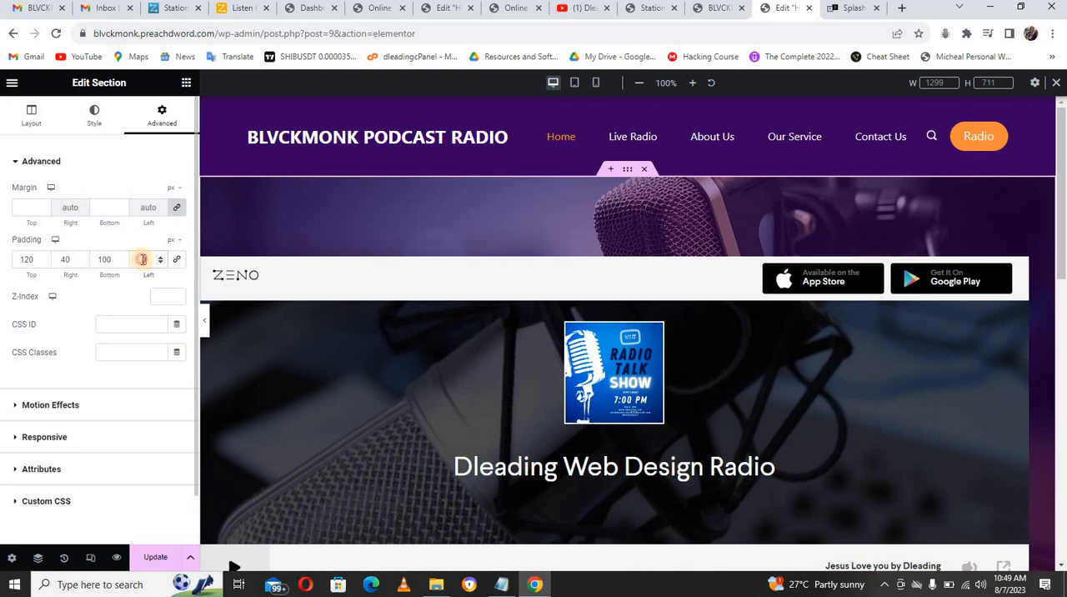
{"action": "left_click", "coordinate": [143, 260]}
{"action": "type", "text": "40"}
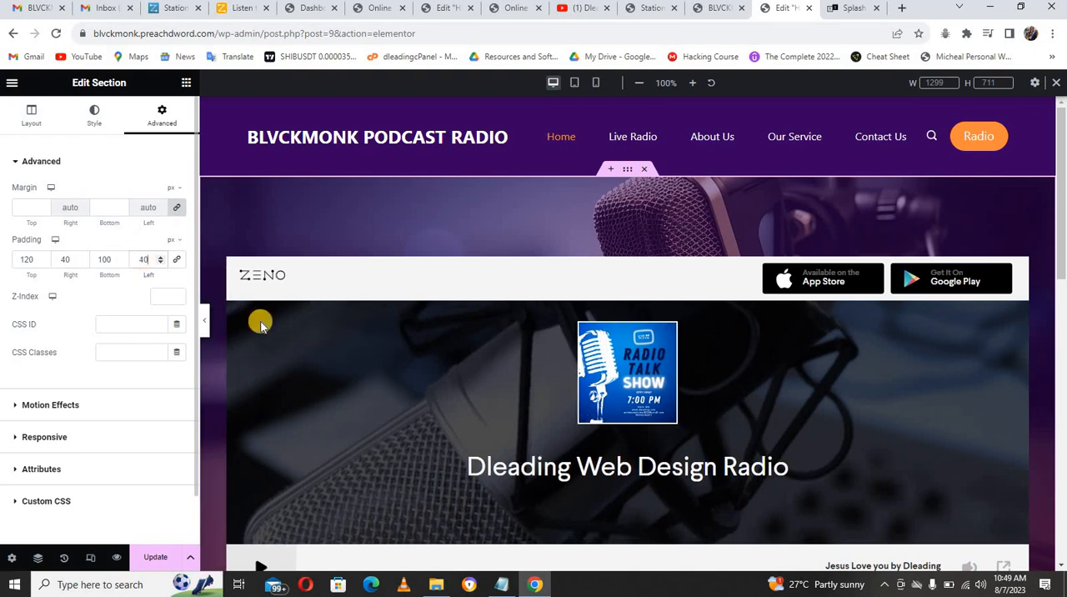
Step: Check the padded radio player section in the mobile portrait layout
{"action": "left_click", "coordinate": [595, 82]}
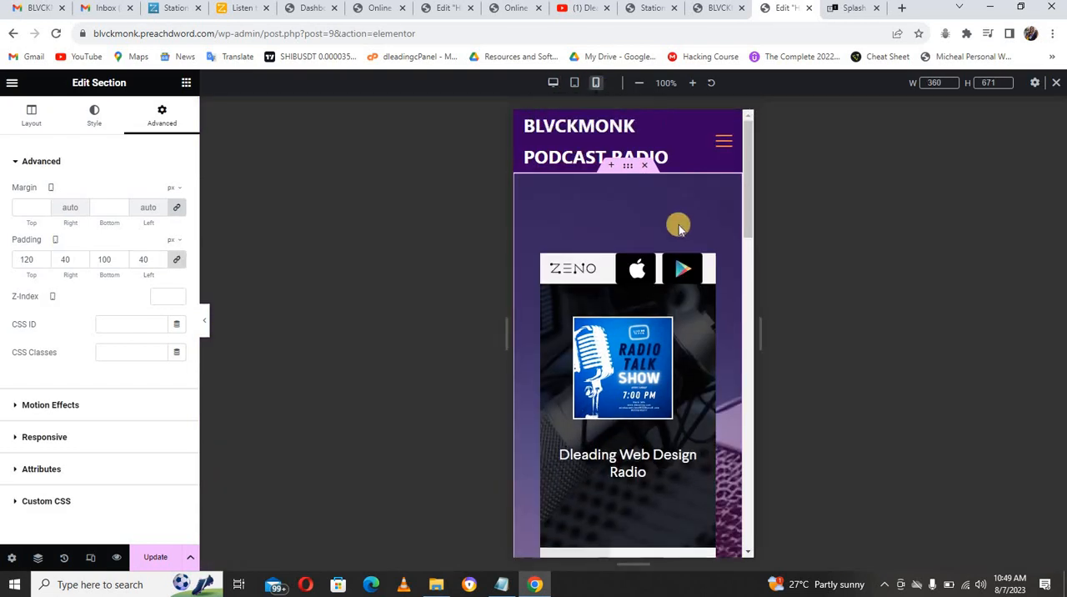
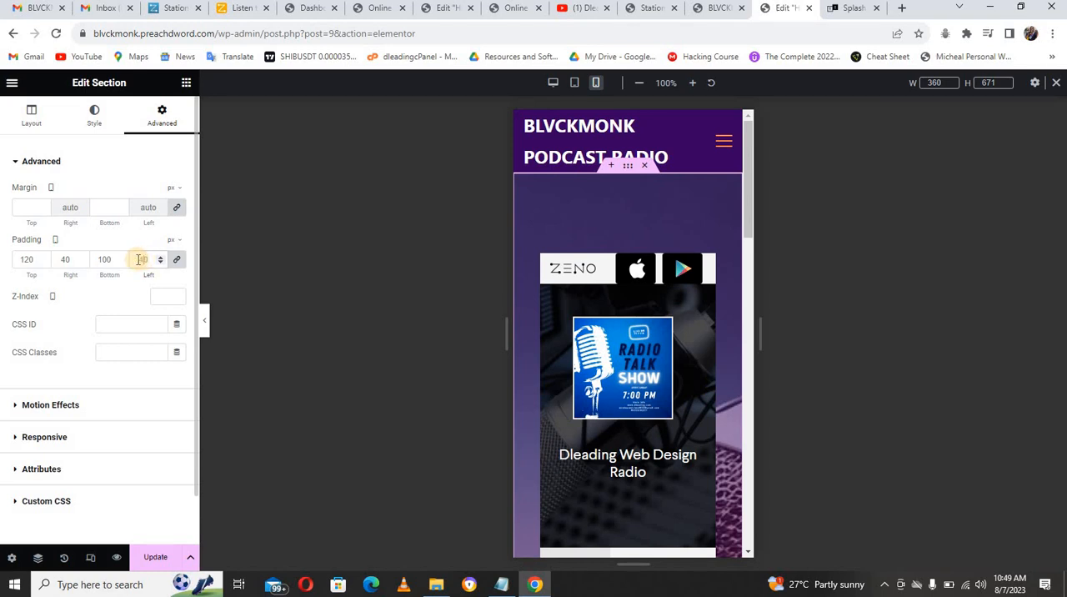
Step: In the mobile layout, unlink the radio player section's padding and set it to 80 px top and bottom, 20 px right and left
{"action": "left_click", "coordinate": [175, 261]}
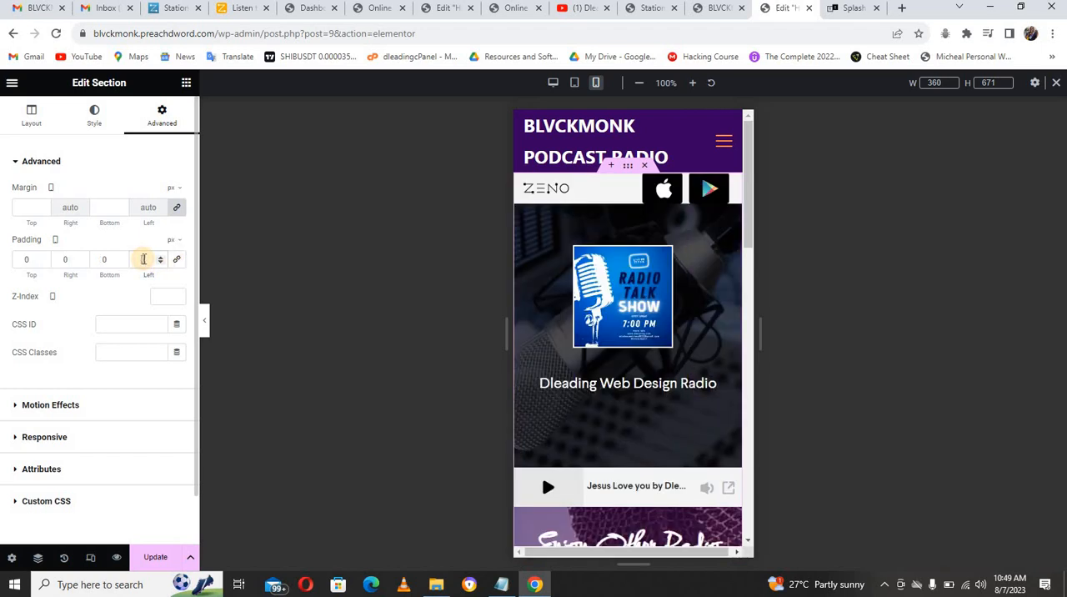
{"action": "type", "text": "20"}
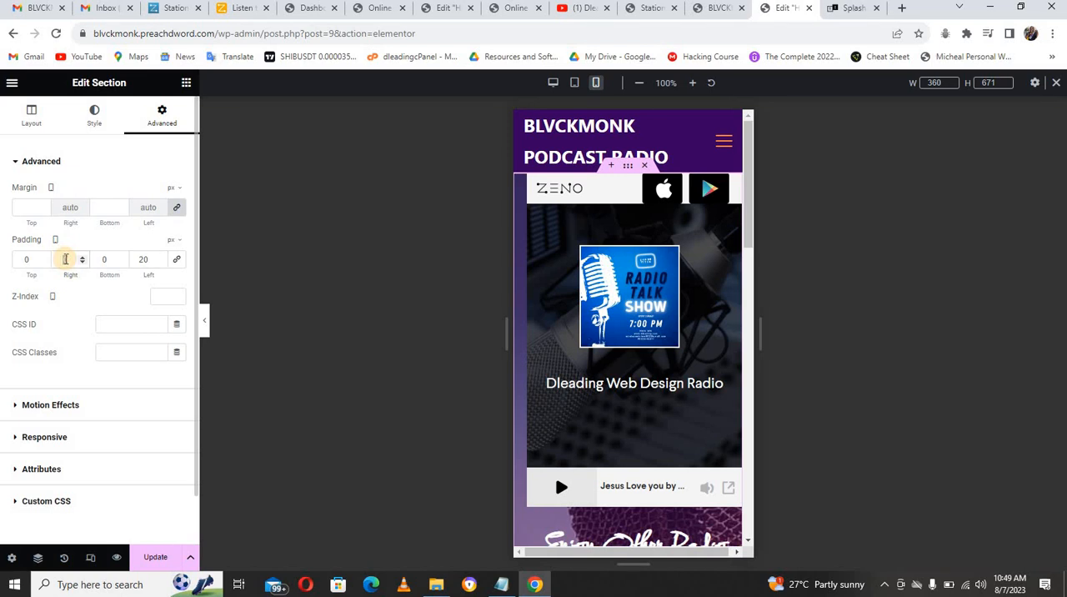
{"action": "left_click", "coordinate": [65, 259]}
{"action": "type", "text": "20"}
{"action": "left_click", "coordinate": [23, 256]}
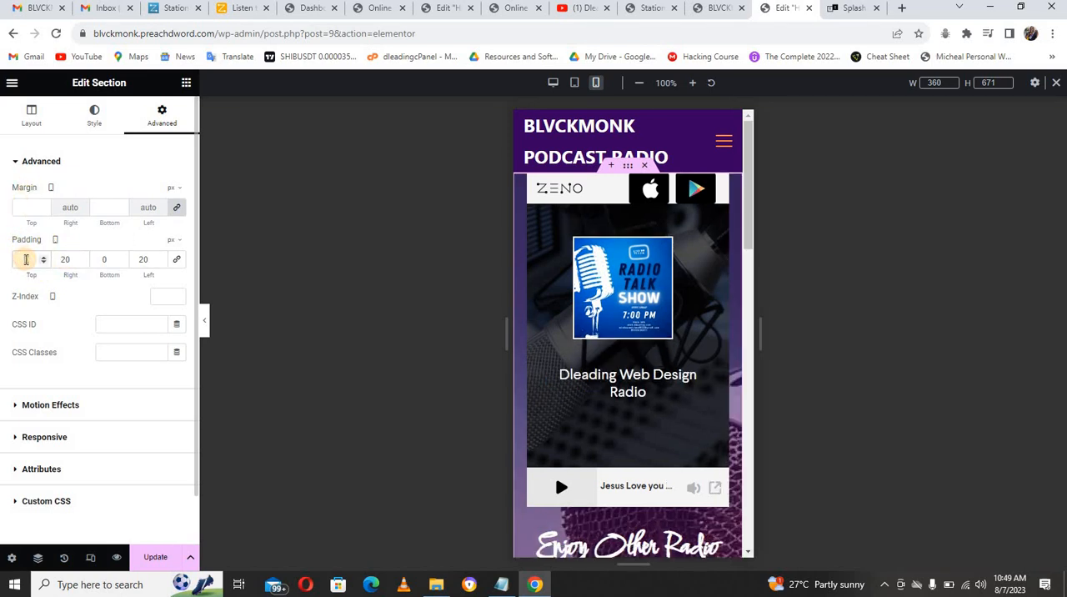
{"action": "type", "text": "8"}
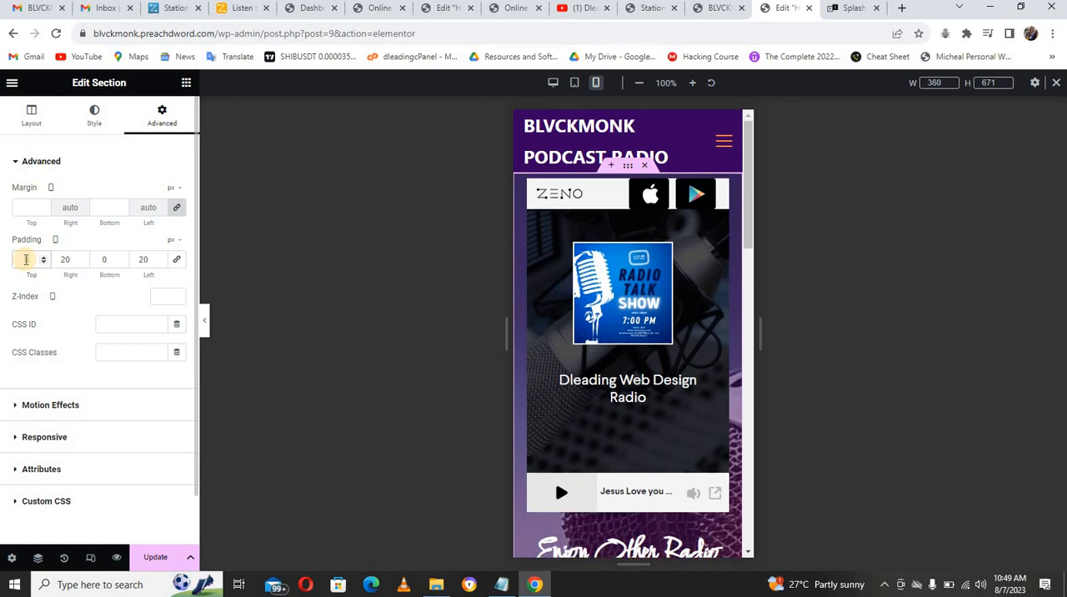
{"action": "type", "text": "0"}
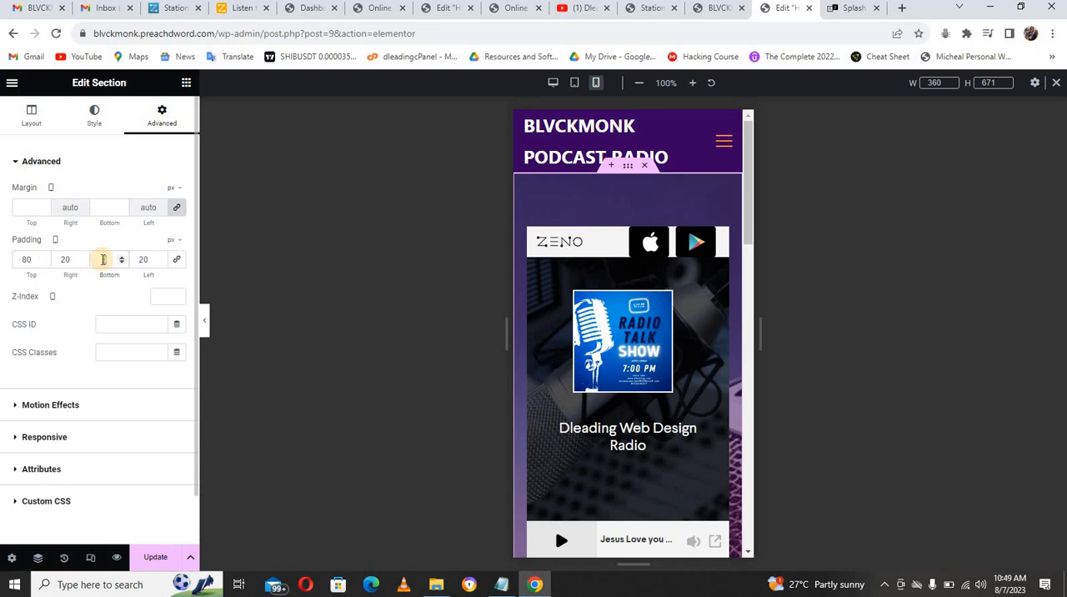
{"action": "left_click", "coordinate": [103, 259]}
{"action": "type", "text": "80"}
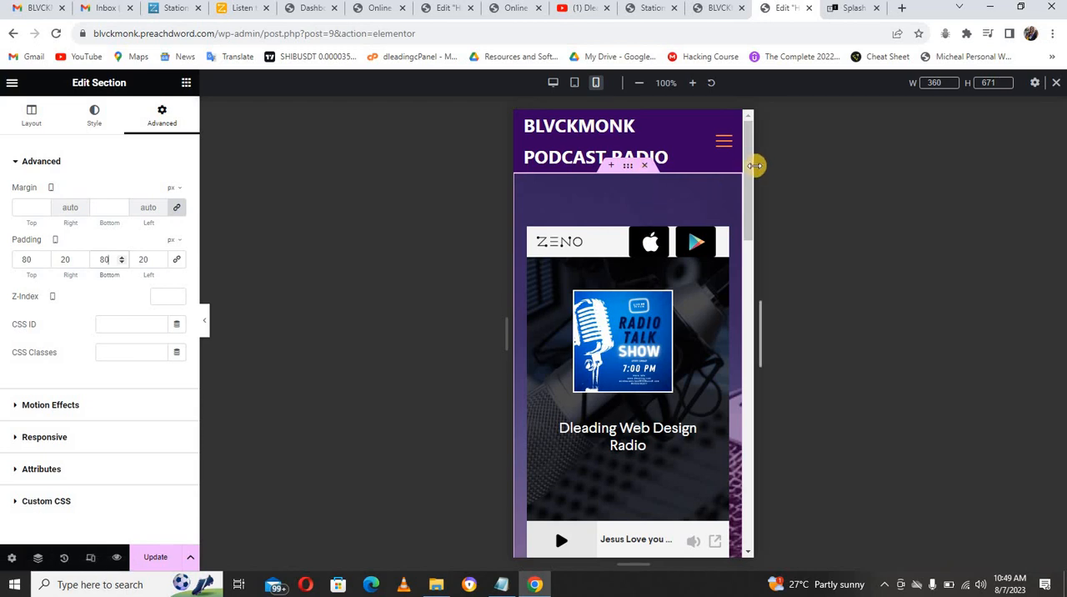
Step: Set the mobile text size of the "Enjoy Other Radio station with correct vibe" heading to 30 px
{"action": "left_click_drag", "start_coordinate": [749, 173], "coordinate": [753, 254]}
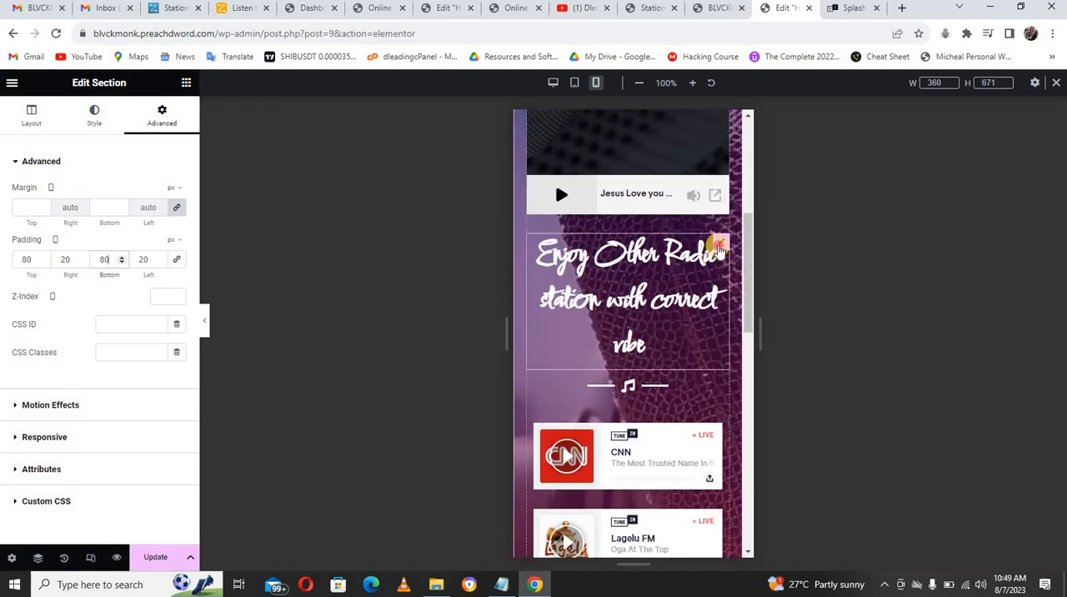
{"action": "left_click", "coordinate": [719, 248]}
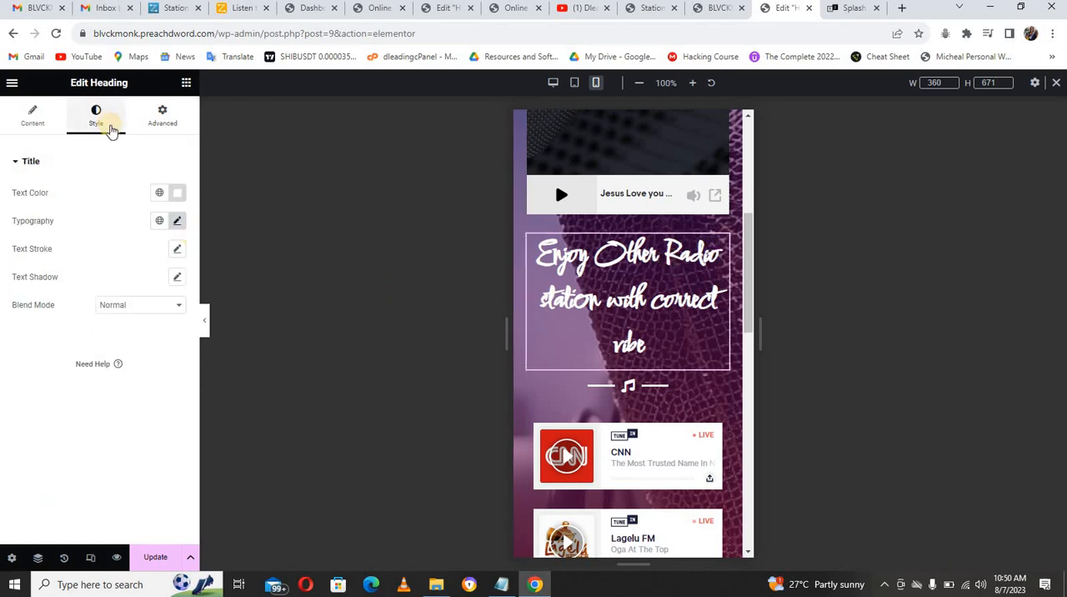
{"action": "left_click", "coordinate": [178, 222]}
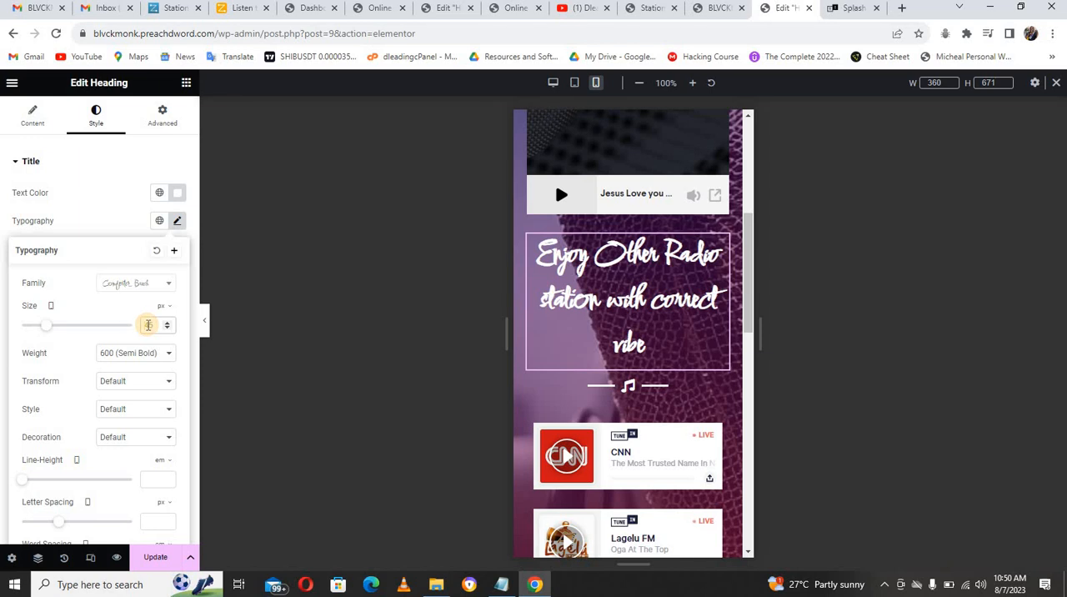
{"action": "type", "text": "30"}
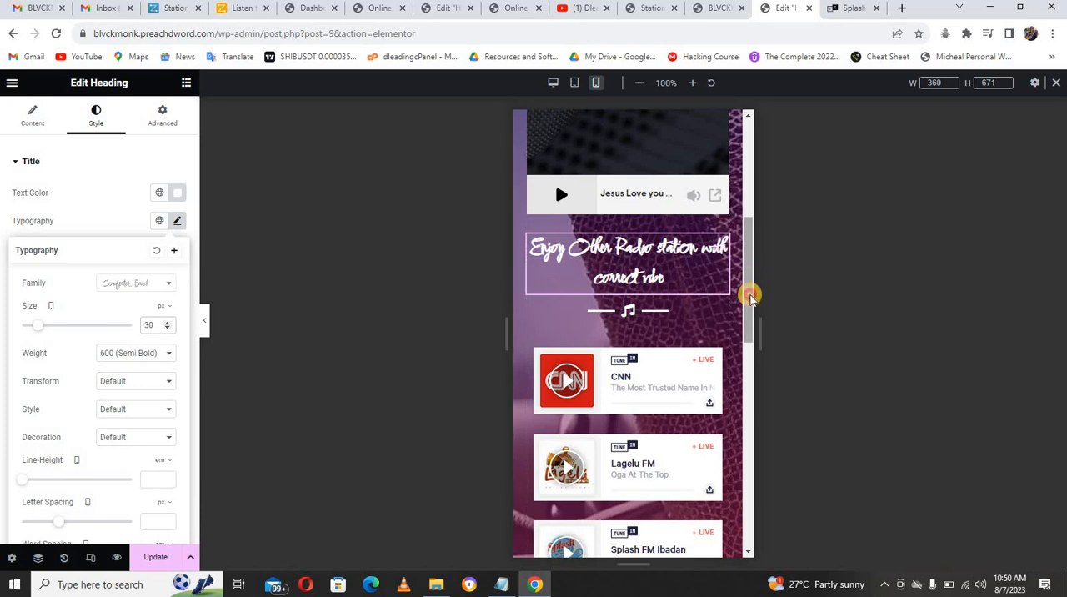
Step: Unlink the View All Station button's mobile margin values and set the button size to Small
{"action": "left_click_drag", "start_coordinate": [744, 292], "coordinate": [728, 406]}
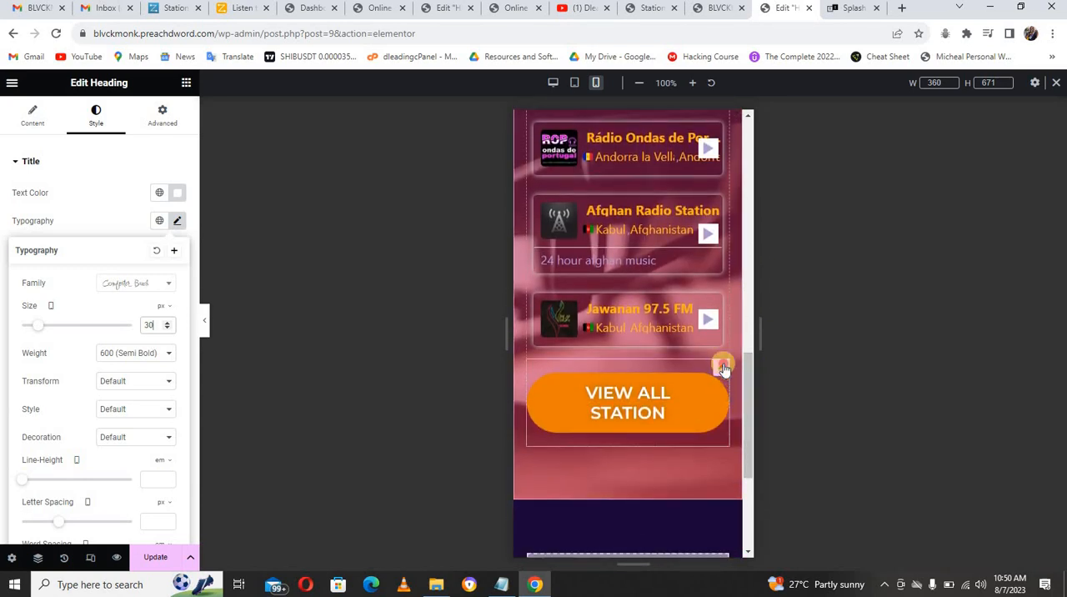
{"action": "left_click", "coordinate": [722, 368]}
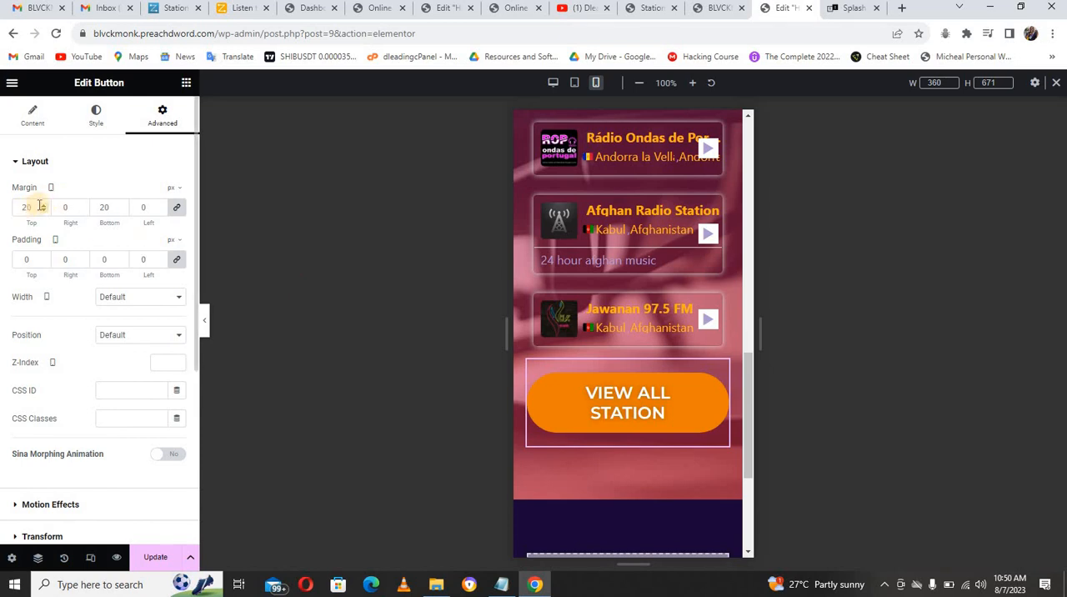
{"action": "left_click", "coordinate": [175, 210]}
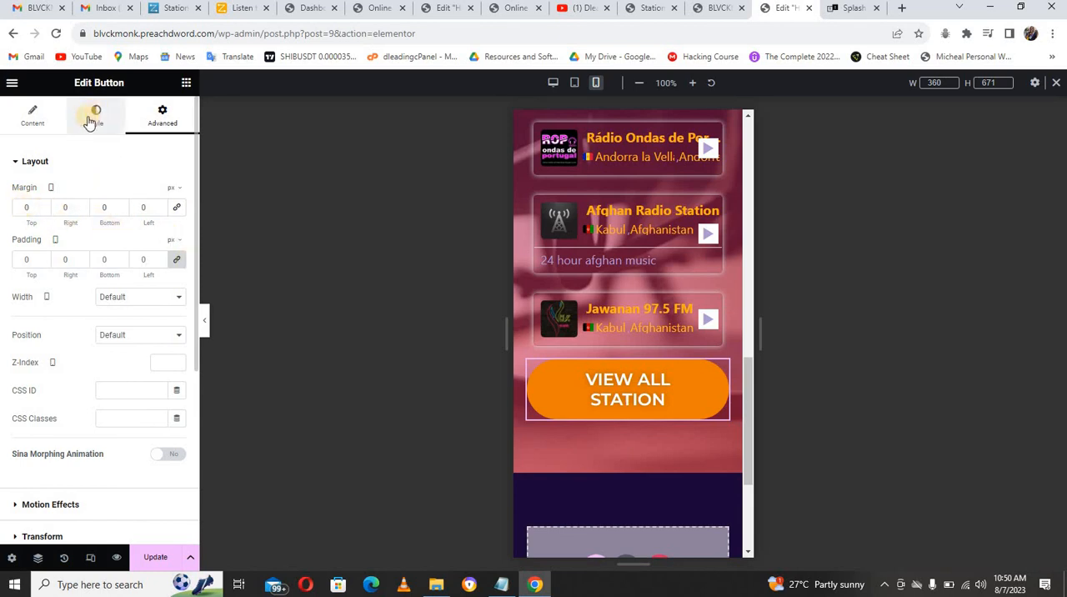
{"action": "left_click", "coordinate": [34, 120]}
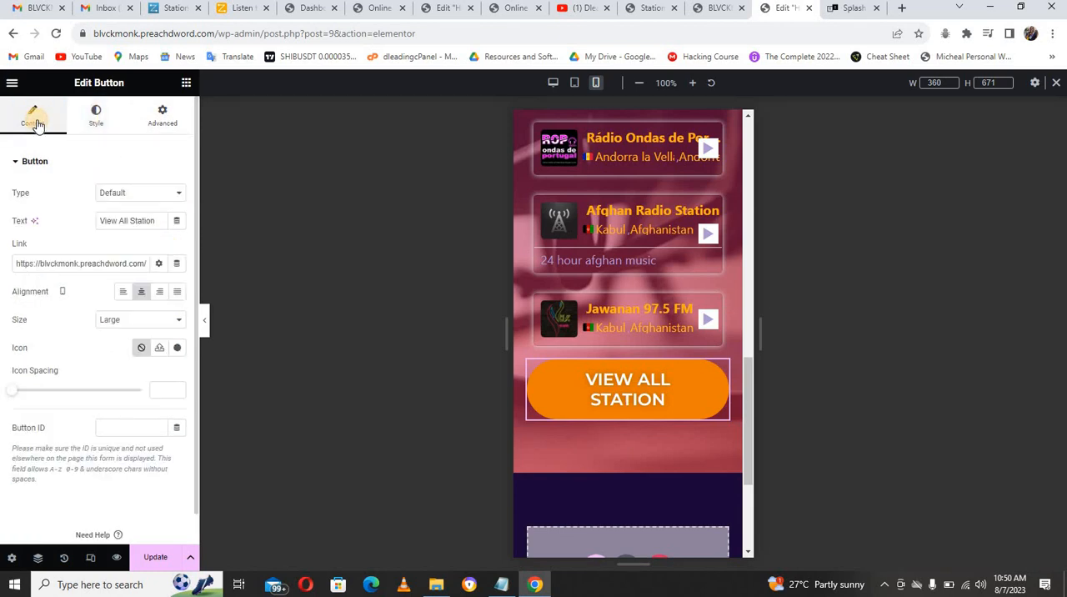
{"action": "left_click", "coordinate": [141, 321]}
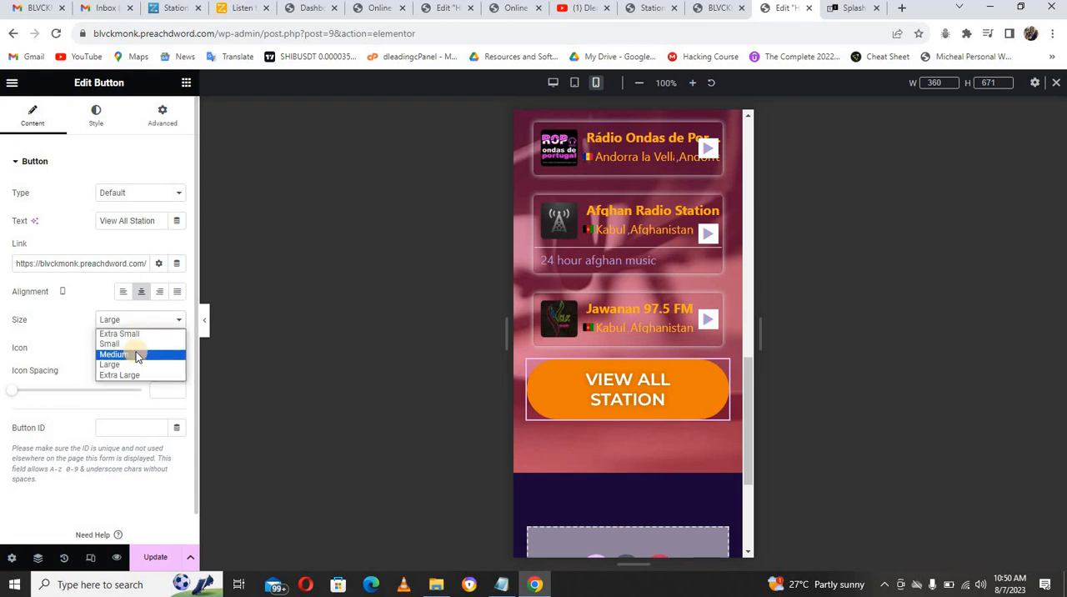
{"action": "left_click", "coordinate": [138, 357]}
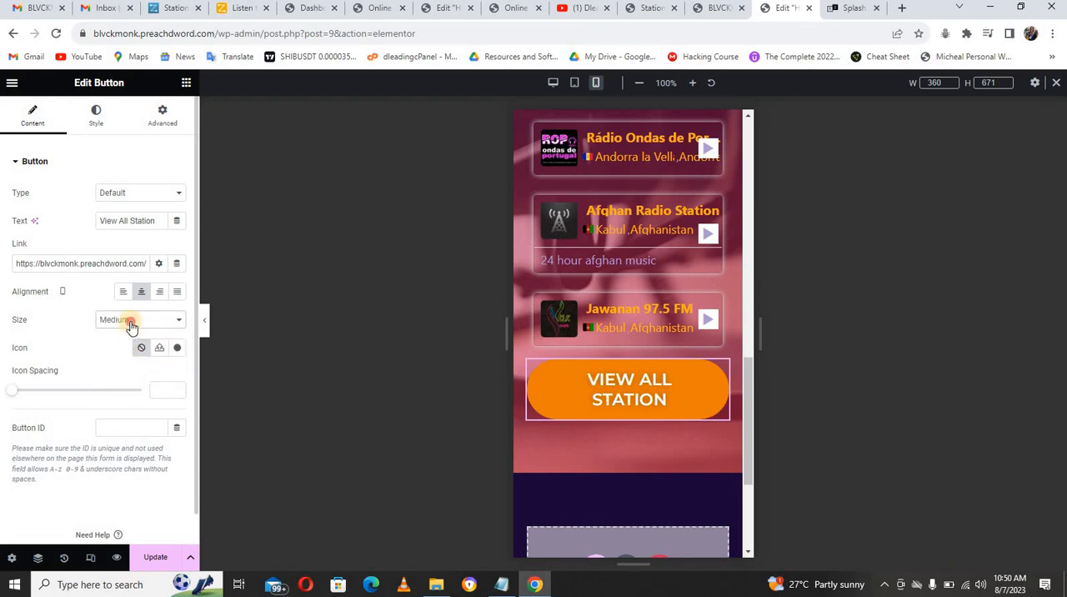
{"action": "left_click", "coordinate": [130, 323]}
{"action": "left_click", "coordinate": [131, 346]}
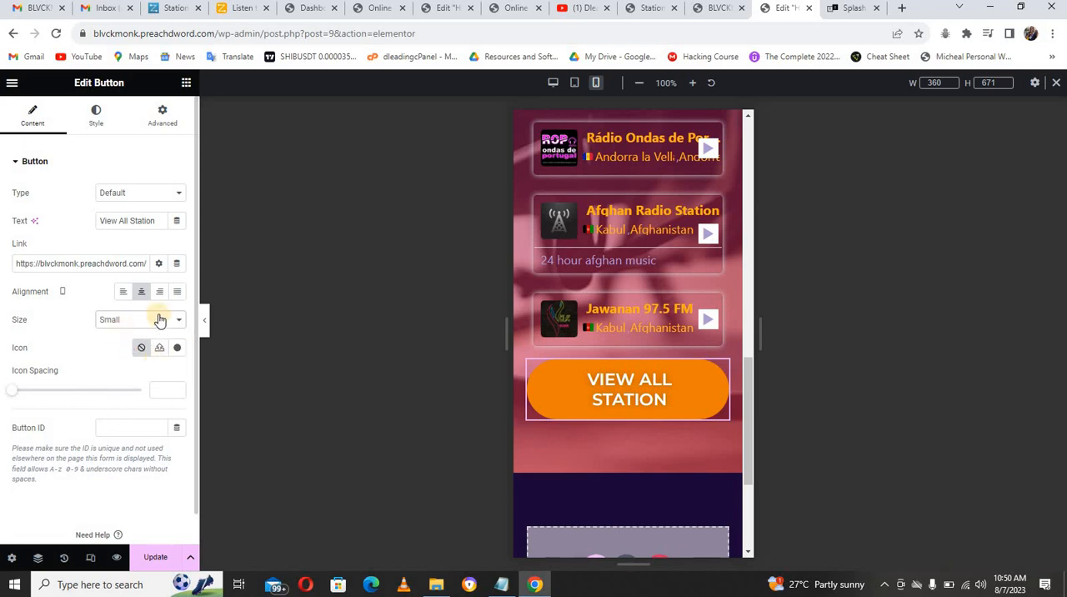
Step: Set the View All Station button's mobile typography size to 20 px
{"action": "left_click", "coordinate": [98, 118]}
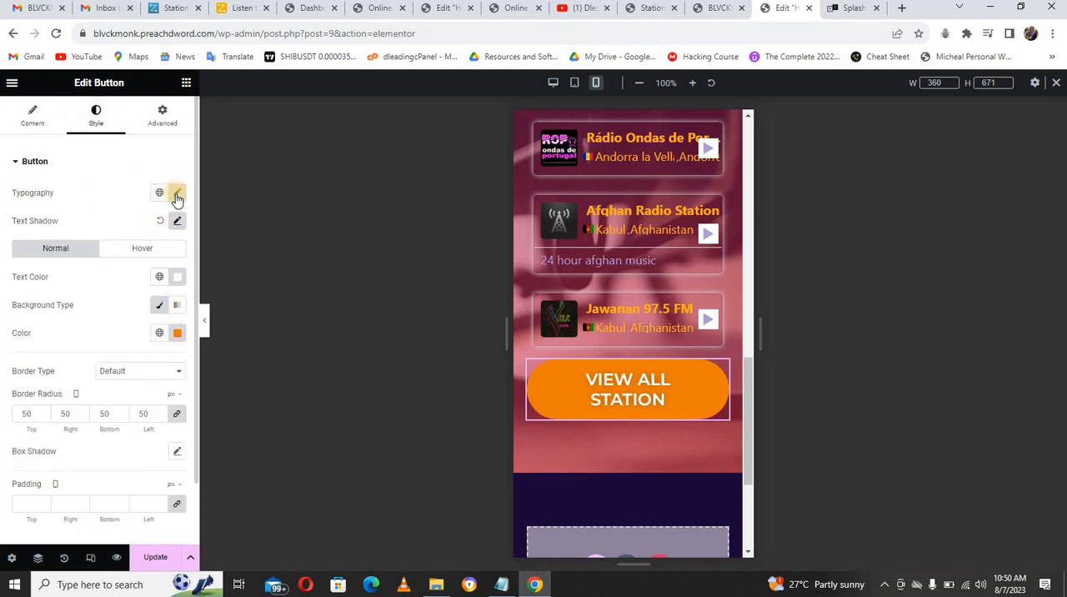
{"action": "left_click", "coordinate": [176, 195]}
{"action": "left_click", "coordinate": [149, 295]}
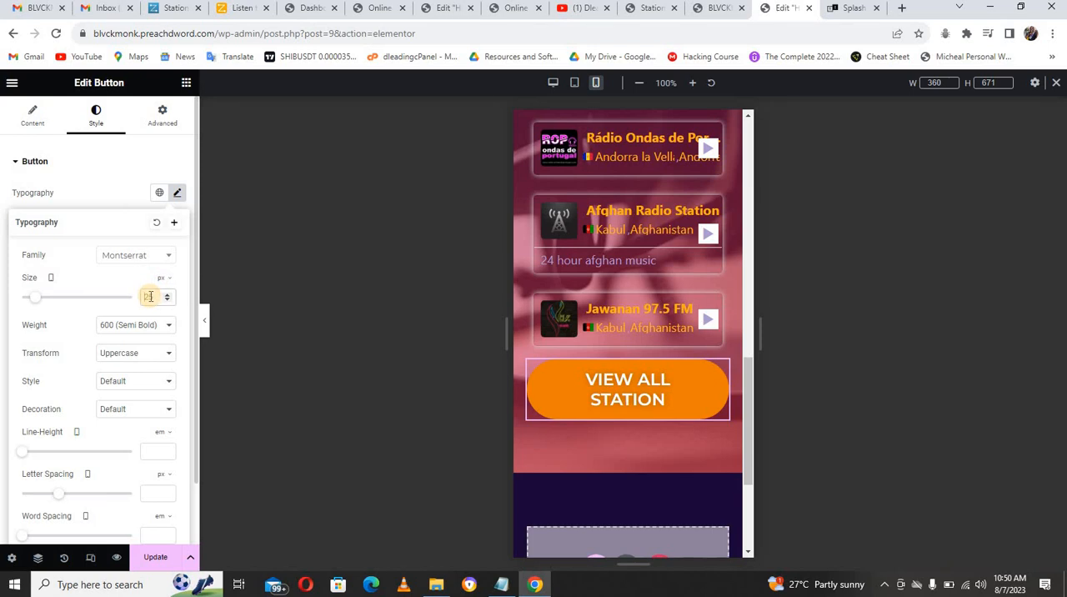
{"action": "type", "text": "20"}
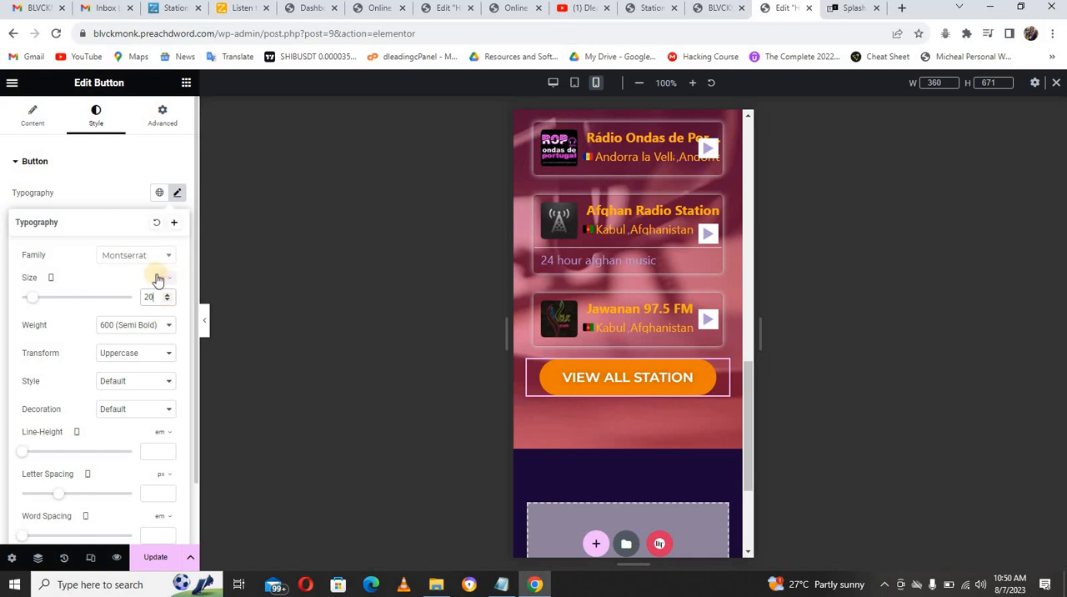
Step: Give the View All Station button a 20 px top margin on mobile and update the page
{"action": "left_click", "coordinate": [161, 121]}
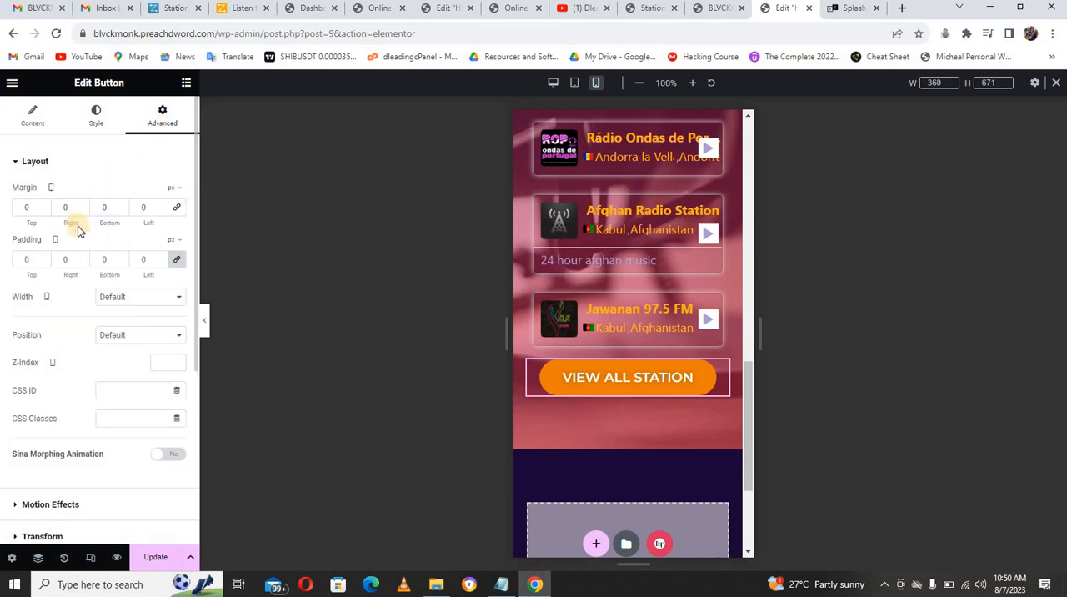
{"action": "left_click", "coordinate": [27, 207]}
{"action": "type", "text": "16"}
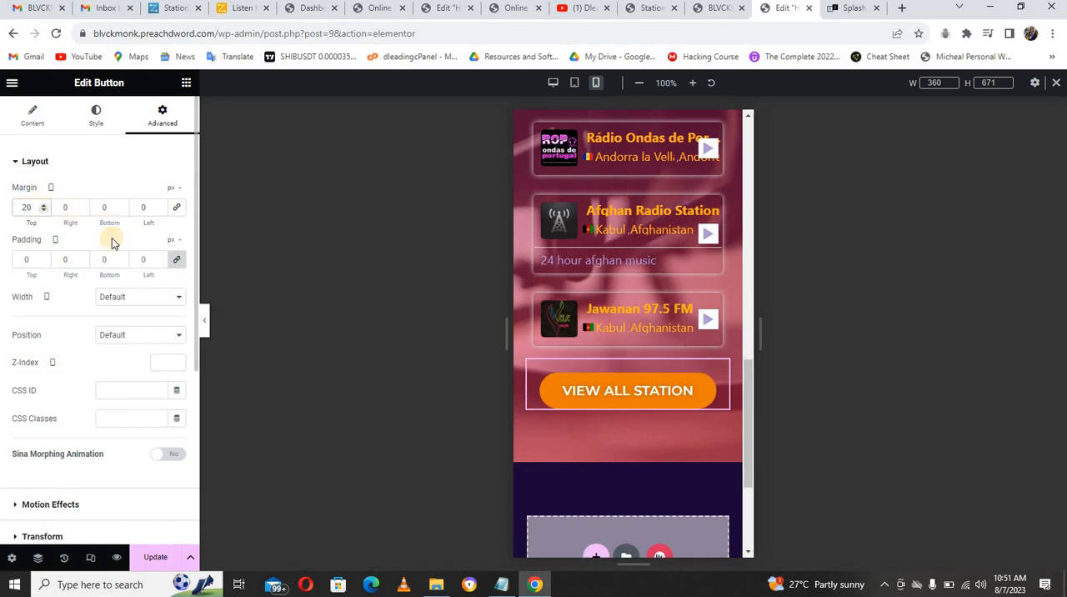
{"action": "left_click", "coordinate": [154, 561]}
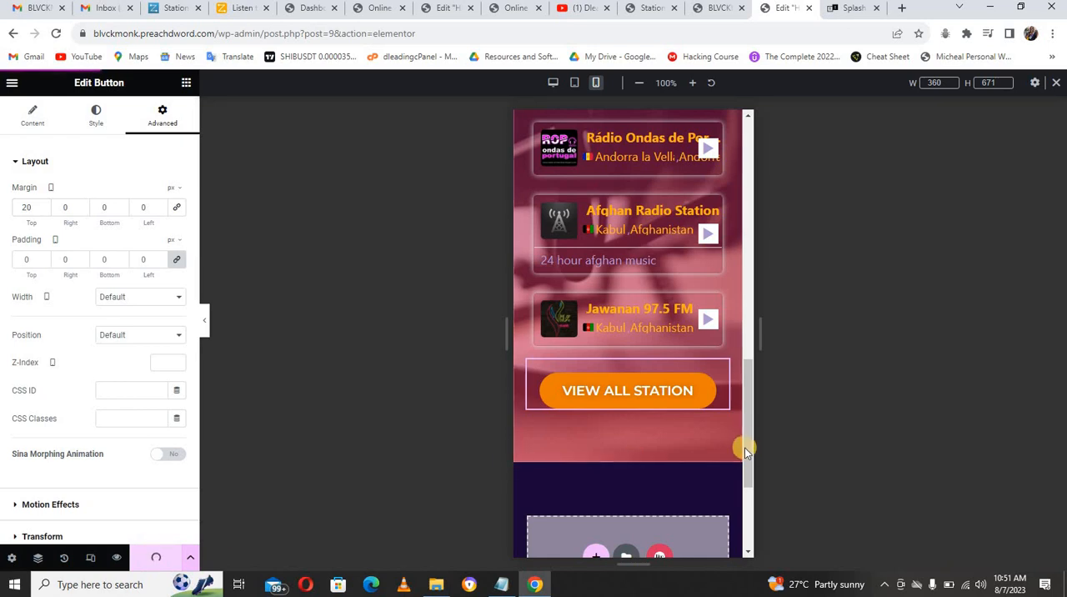
Step: Switch to the live BLVCKMONK PODCAST RADIO home page and check its player section and station lists
{"action": "left_click_drag", "start_coordinate": [747, 445], "coordinate": [752, 159]}
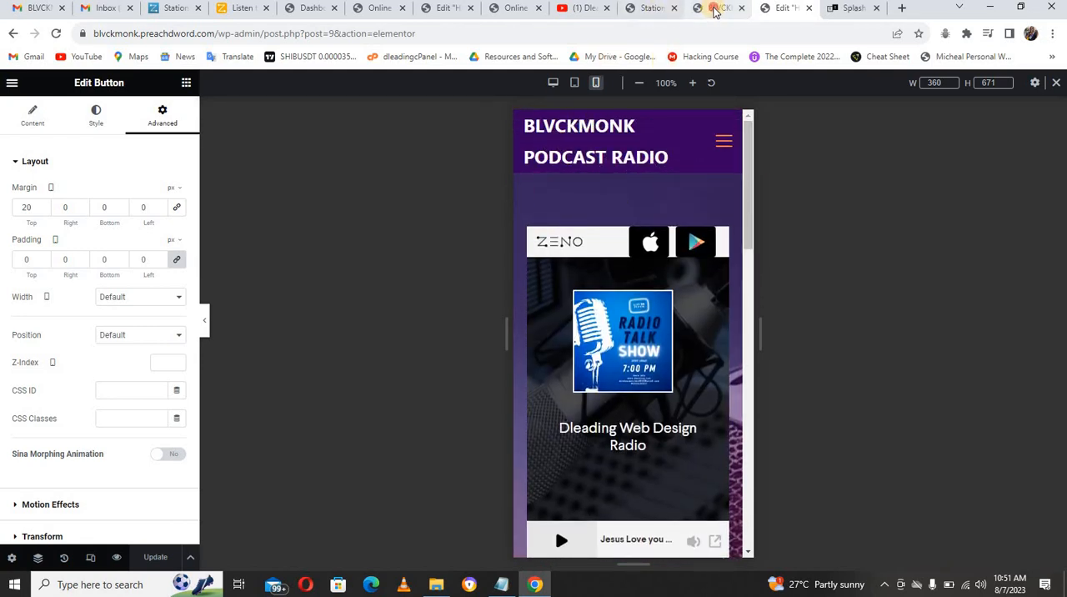
{"action": "left_click", "coordinate": [713, 8]}
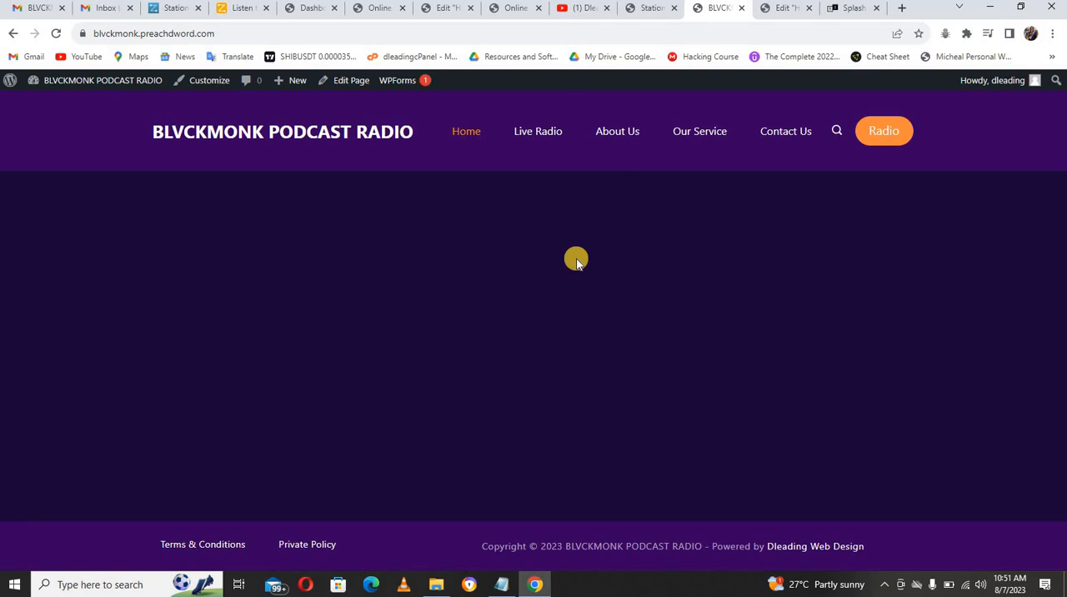
{"action": "left_click", "coordinate": [540, 148]}
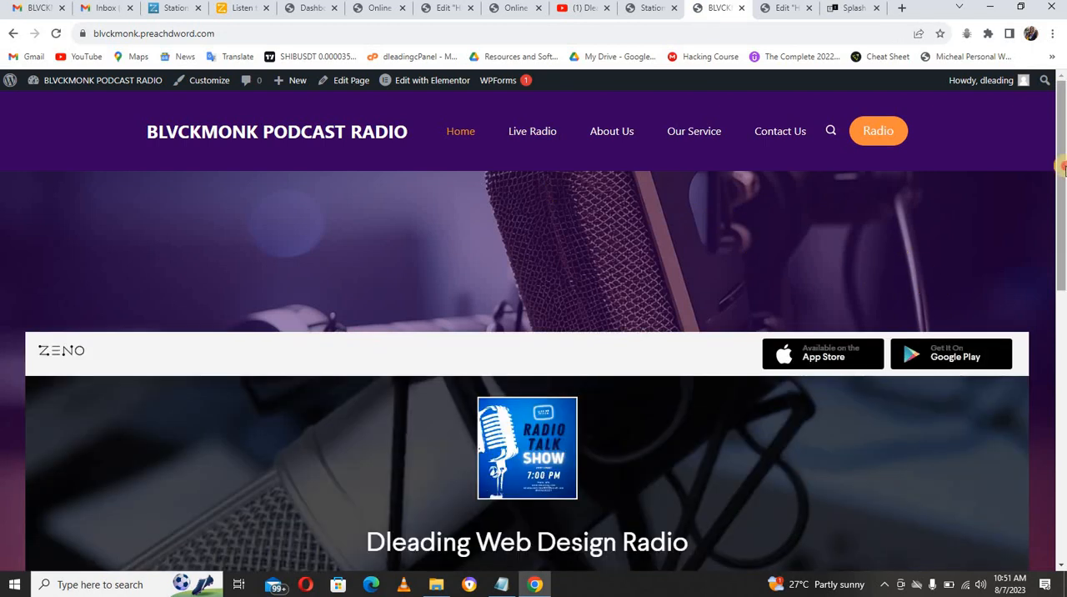
{"action": "left_click_drag", "start_coordinate": [1062, 170], "coordinate": [1062, 418]}
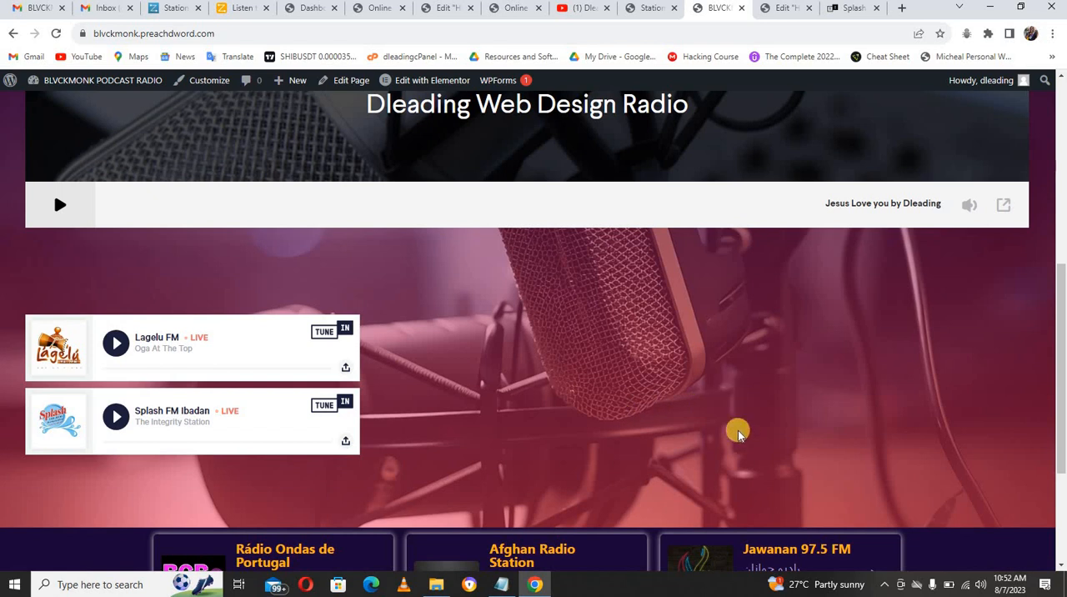
{"action": "mouse_move", "coordinate": [1063, 389]}
{"action": "left_mouse_down"}
{"action": "mouse_move", "coordinate": [1062, 467]}
{"action": "mouse_move", "coordinate": [1062, 313]}
{"action": "mouse_move", "coordinate": [1062, 377]}
{"action": "left_mouse_up"}
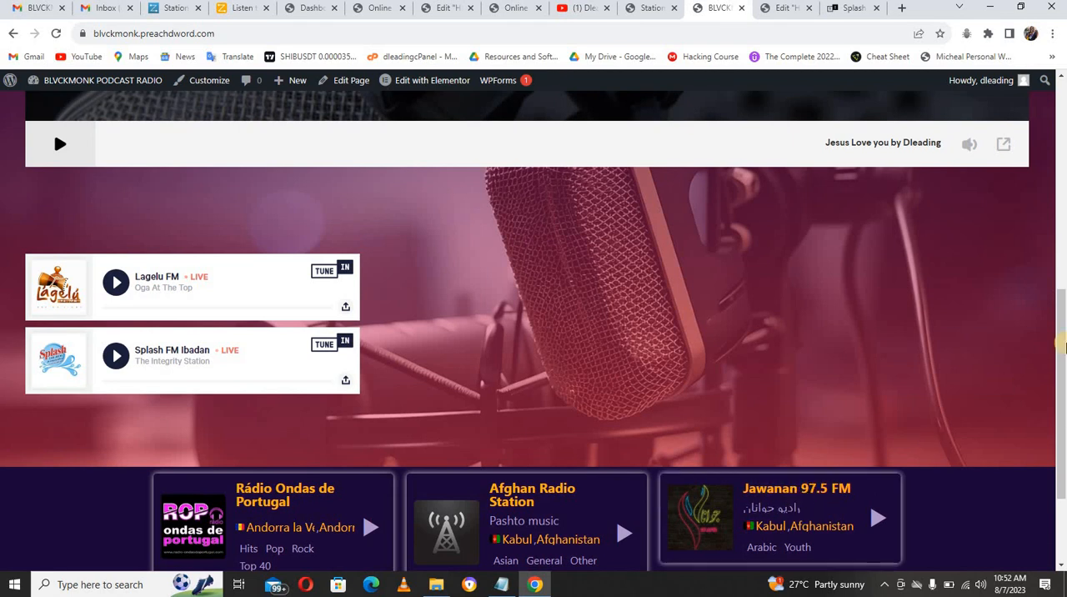
{"action": "left_click_drag", "start_coordinate": [1060, 354], "coordinate": [1058, 171]}
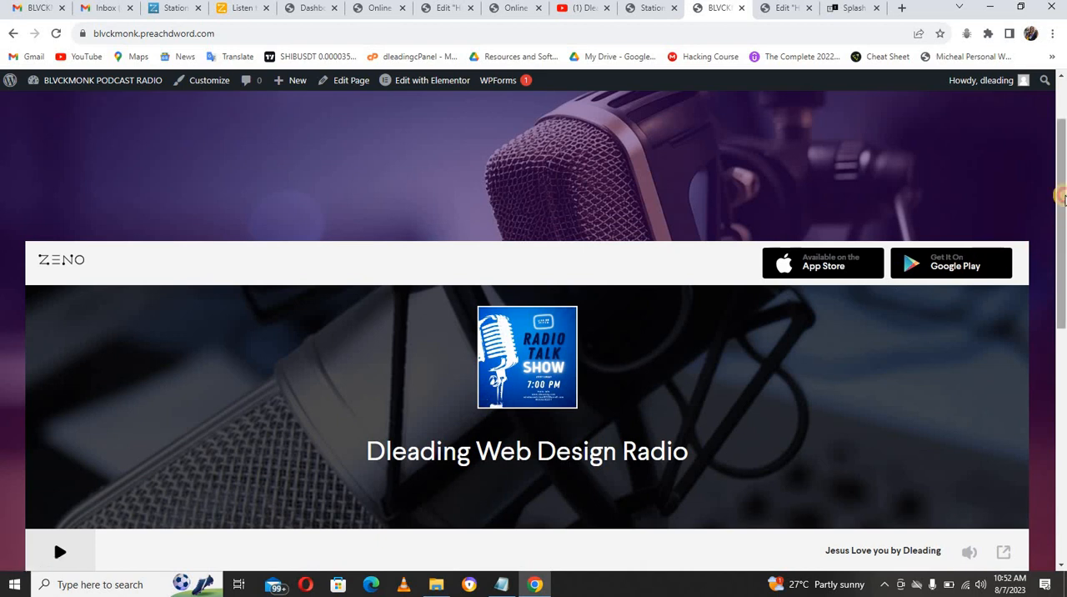
{"action": "left_click_drag", "start_coordinate": [1058, 243], "coordinate": [1058, 205]}
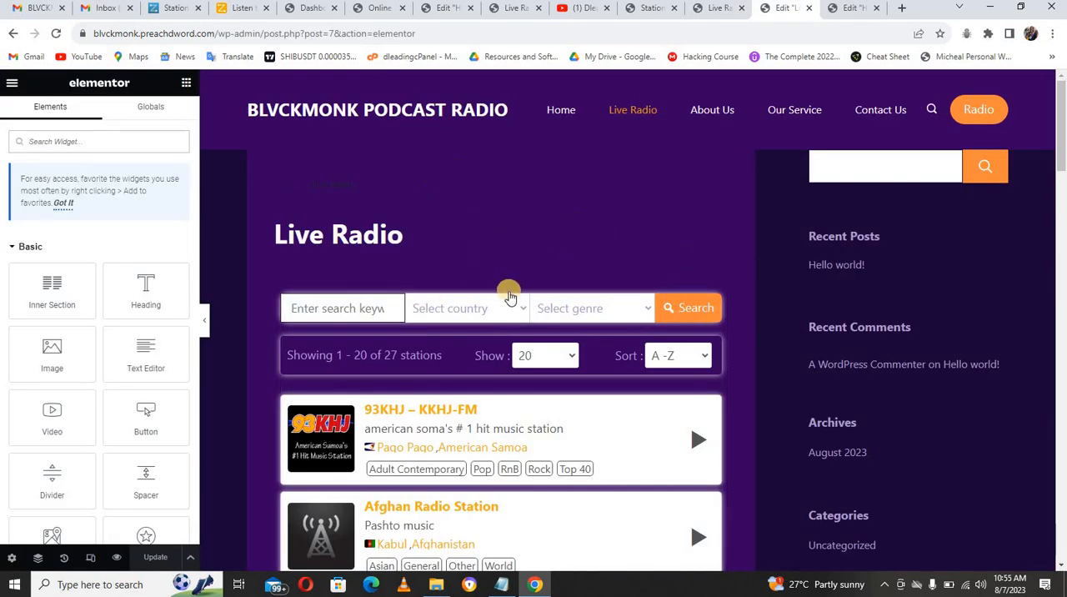
Step: Compare the live Live Radio page with its Elementor view, and open Live Radio from the WordPress pages list for editing
{"action": "left_click", "coordinate": [718, 10]}
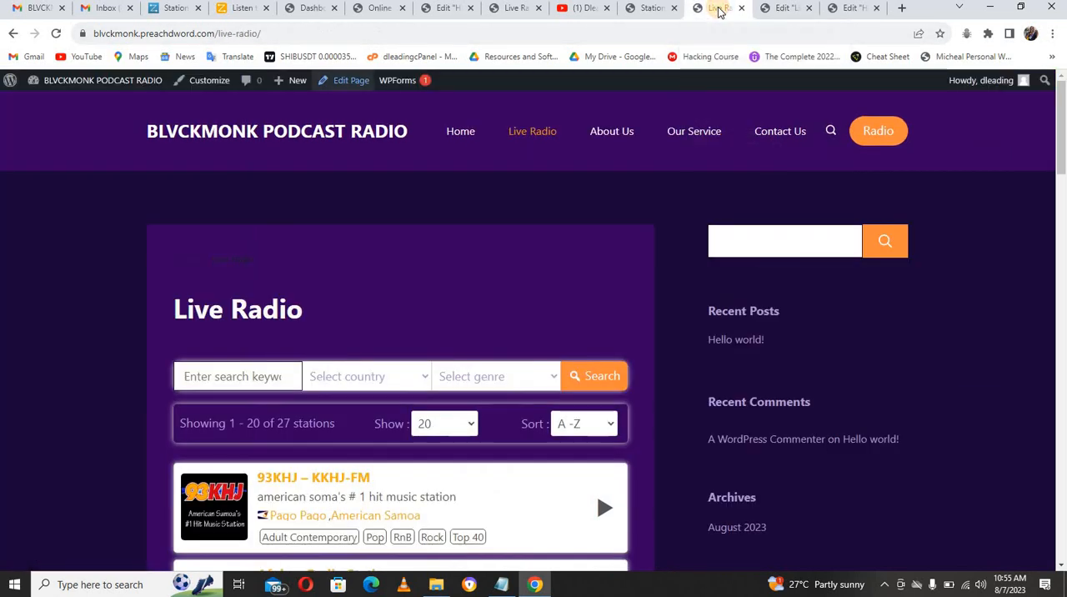
{"action": "left_click", "coordinate": [788, 10]}
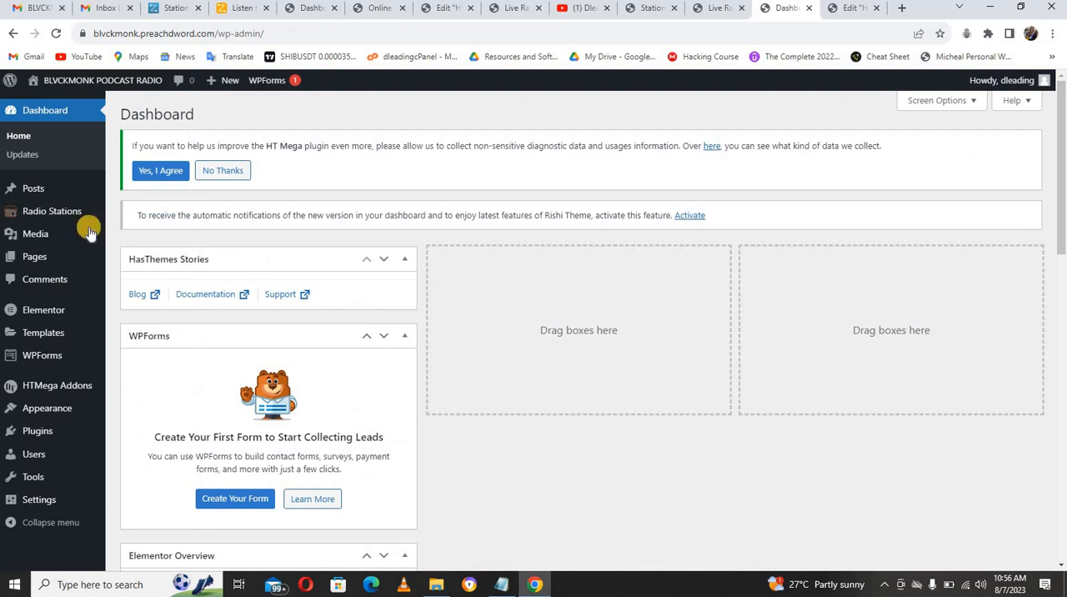
{"action": "mouse_move", "coordinate": [59, 217]}
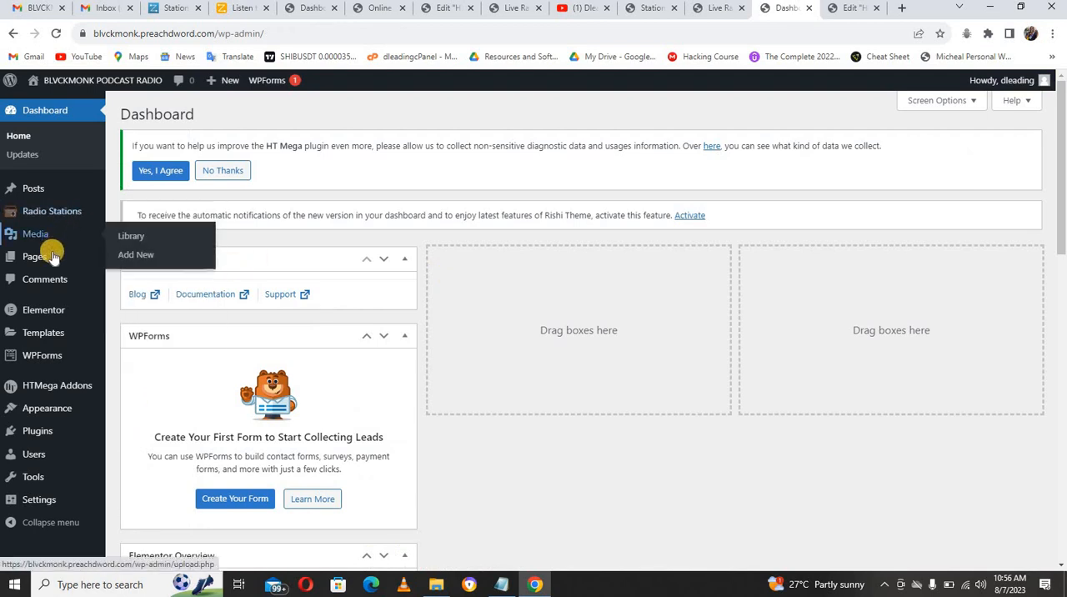
{"action": "mouse_move", "coordinate": [76, 255]}
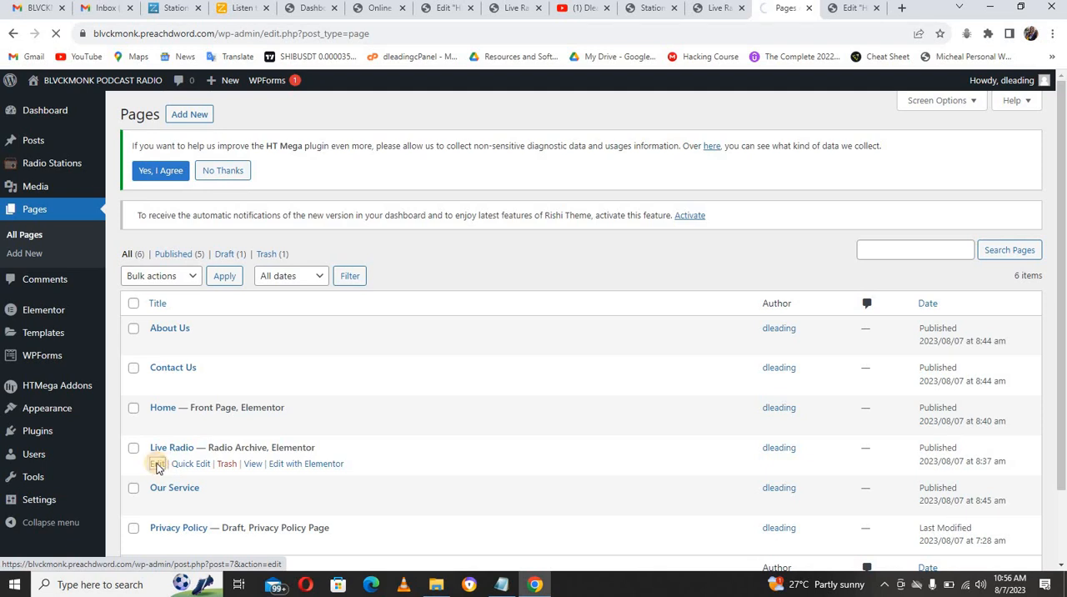
{"action": "left_click", "coordinate": [157, 465]}
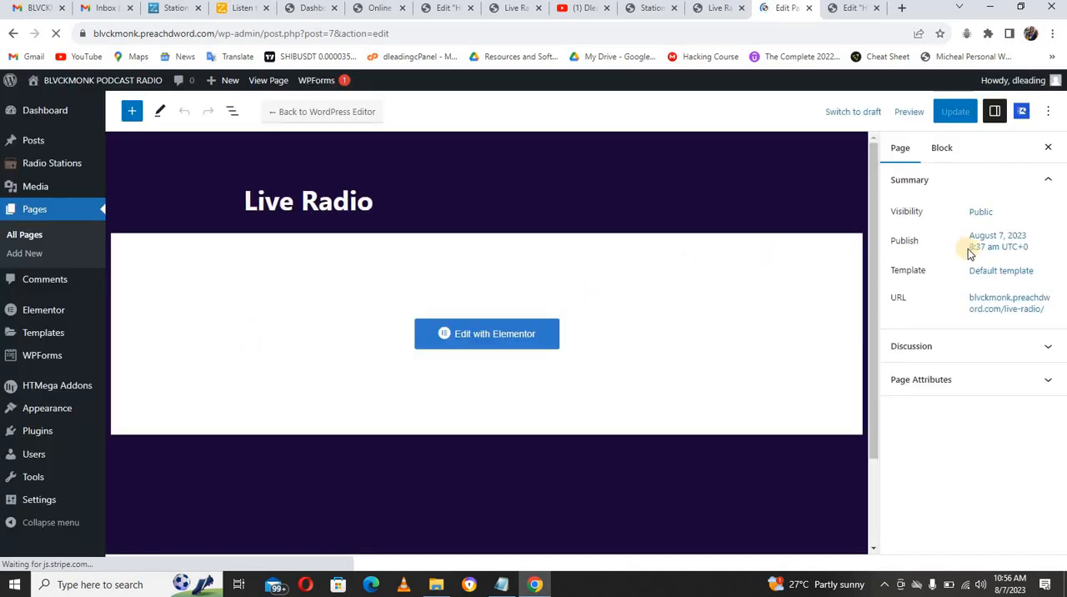
Step: Change the Live Radio page's template to Elementor Full Width and update the page
{"action": "left_click", "coordinate": [987, 271]}
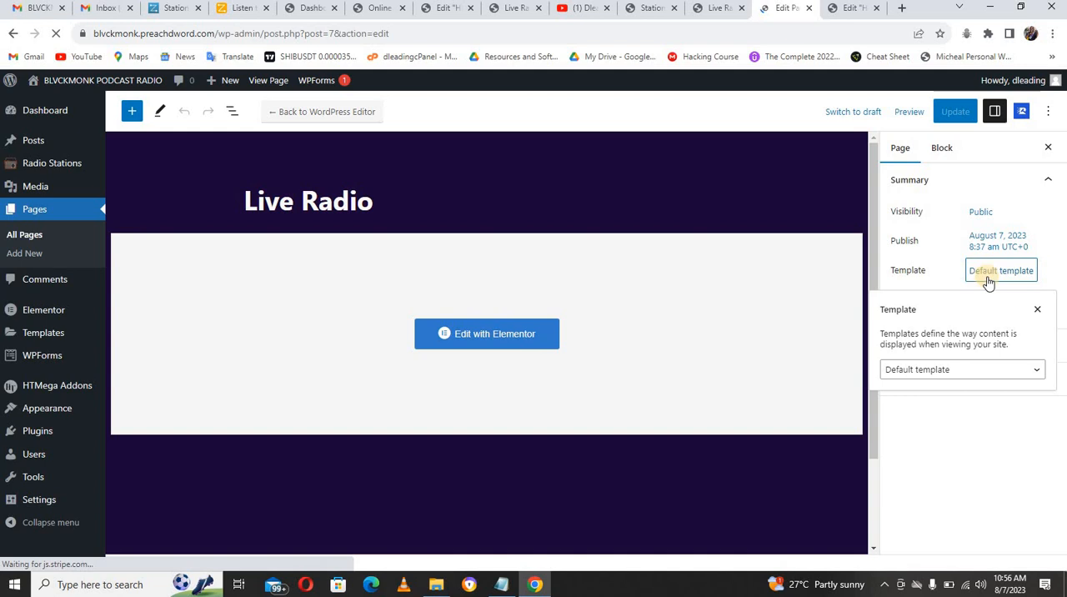
{"action": "left_click", "coordinate": [955, 373]}
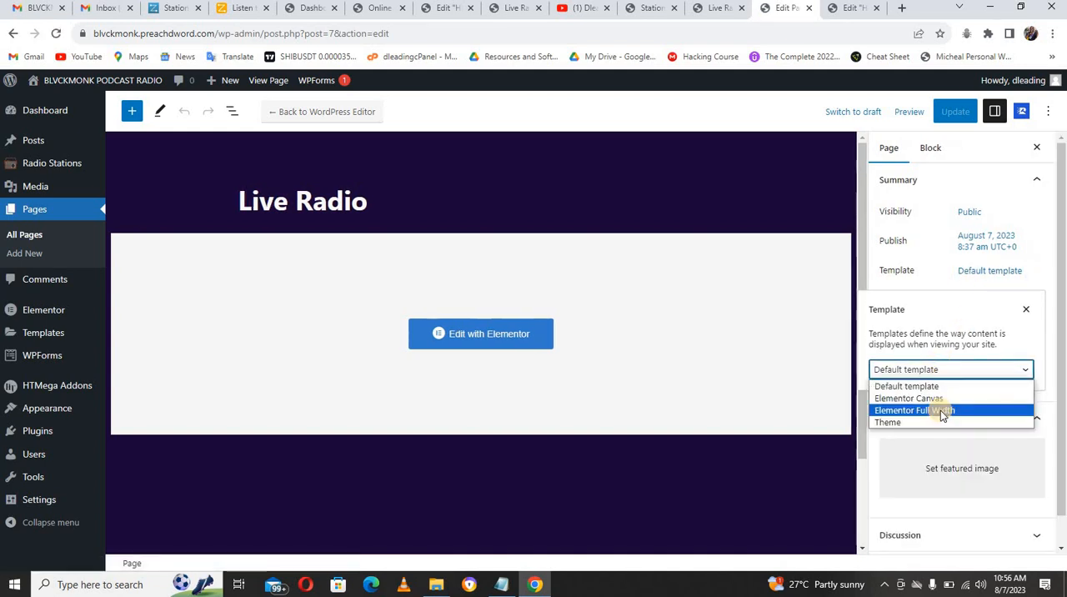
{"action": "left_click", "coordinate": [940, 409]}
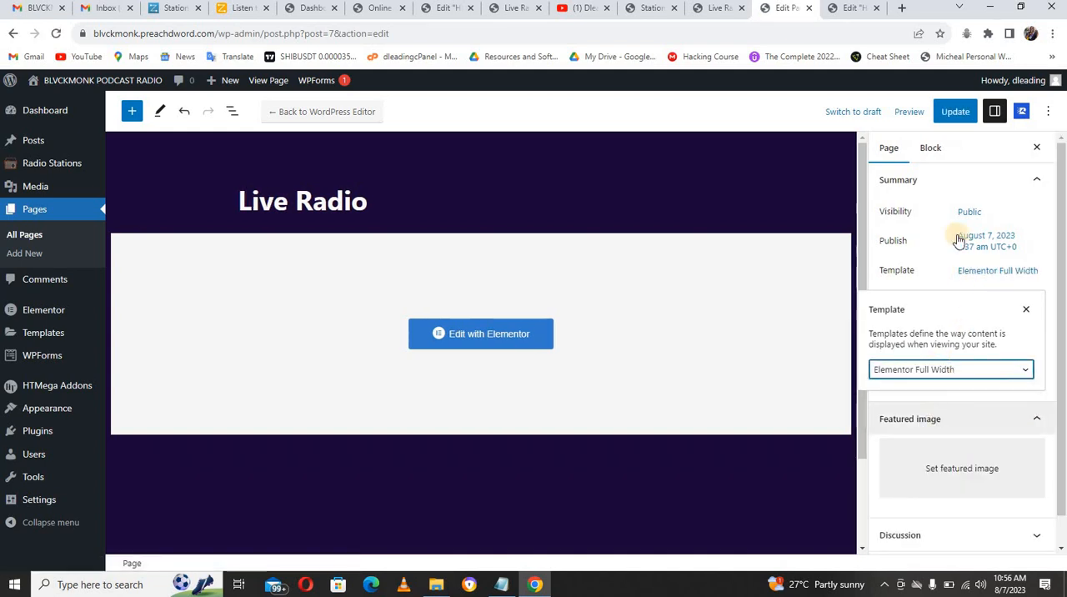
{"action": "left_click", "coordinate": [951, 113]}
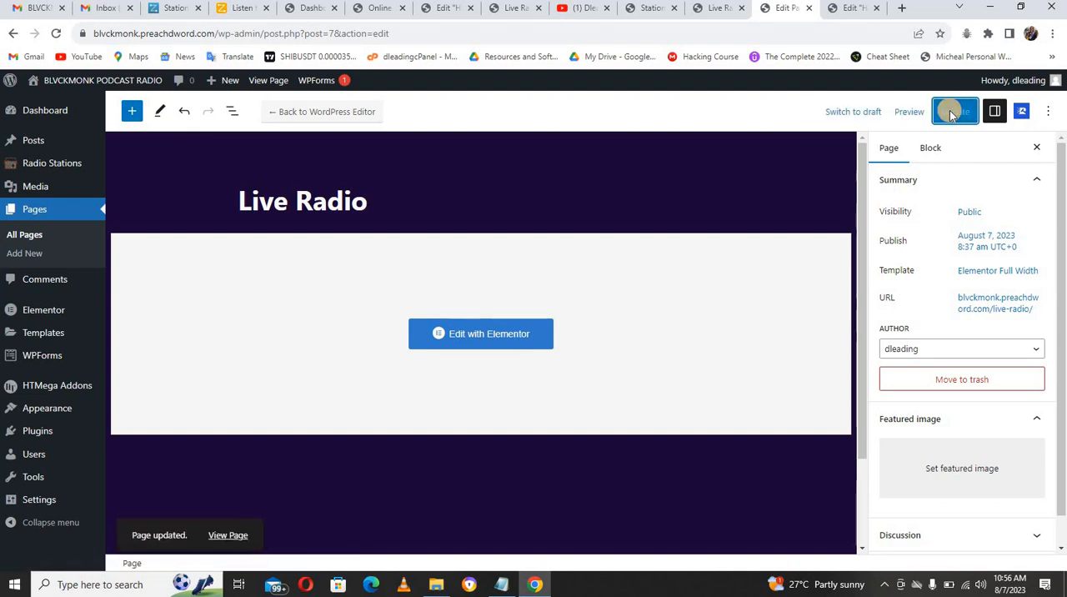
Step: Open the Live Radio page in Elementor and add a single-column section above the station search and list
{"action": "left_click", "coordinate": [493, 332]}
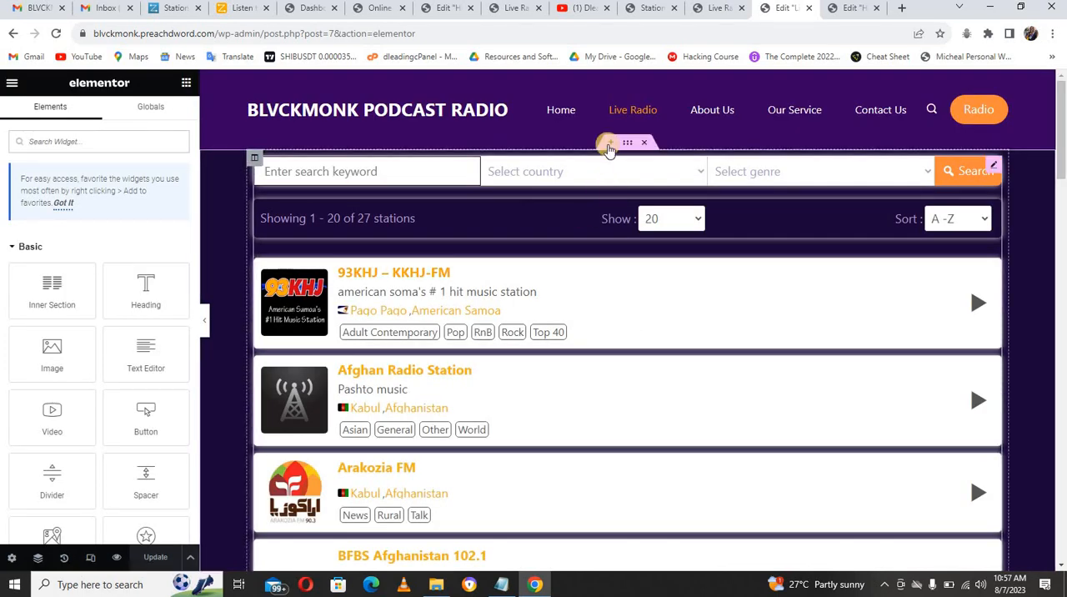
{"action": "left_click", "coordinate": [608, 143]}
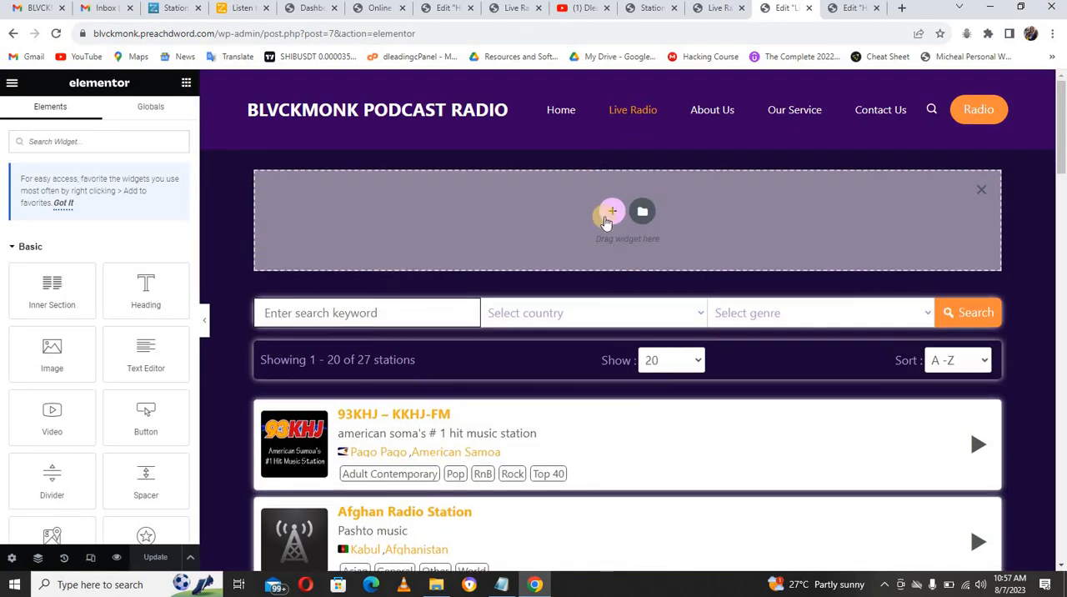
{"action": "left_click", "coordinate": [613, 209]}
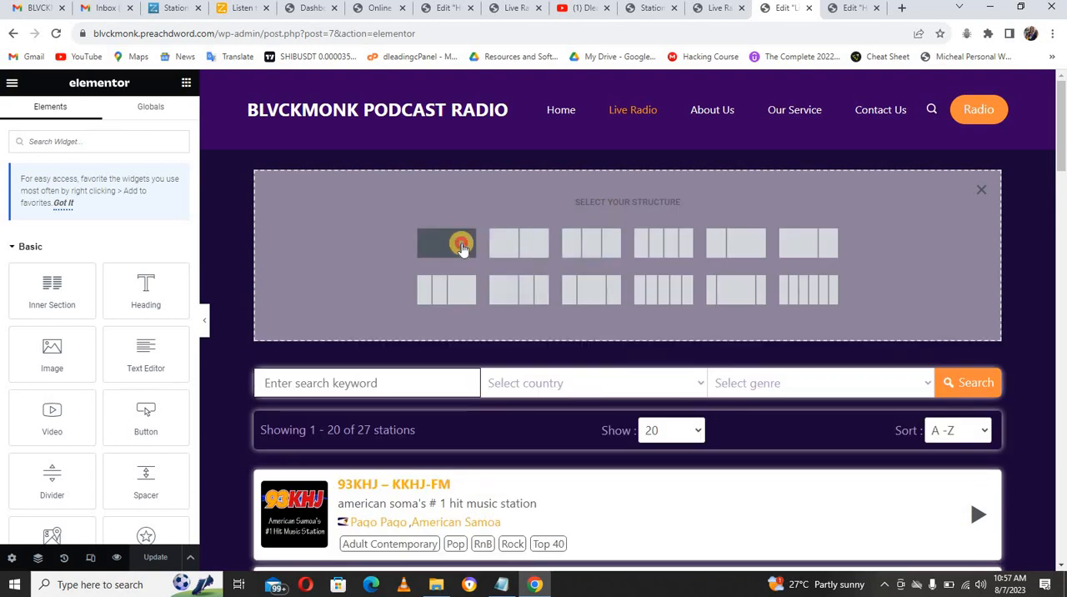
{"action": "left_click", "coordinate": [445, 242]}
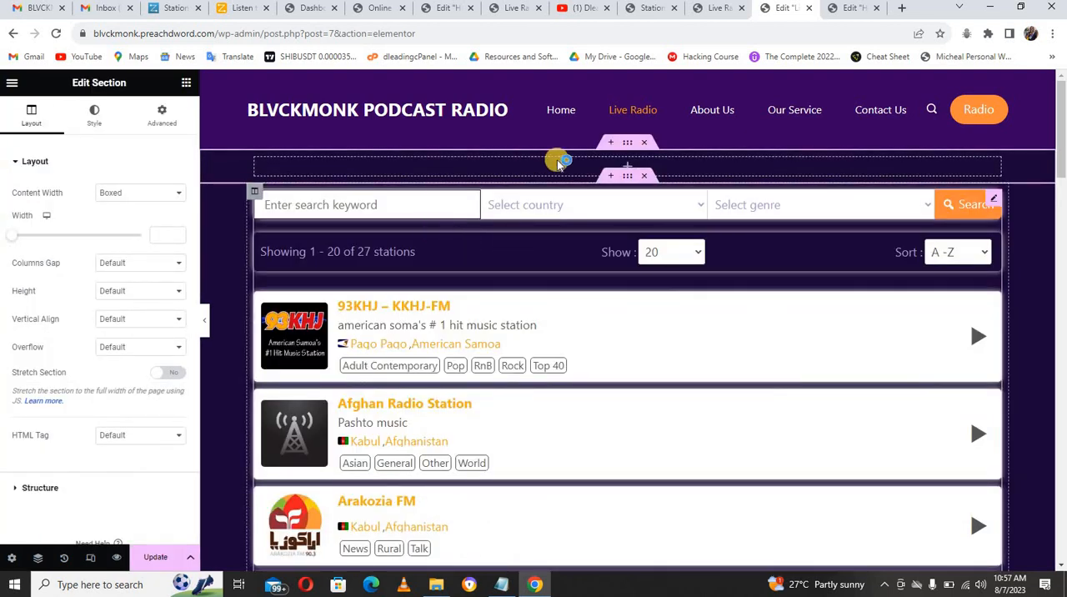
Step: Set the new section's content width to Full Width, columns gap to No Gap and height to Min Height
{"action": "left_click", "coordinate": [124, 195]}
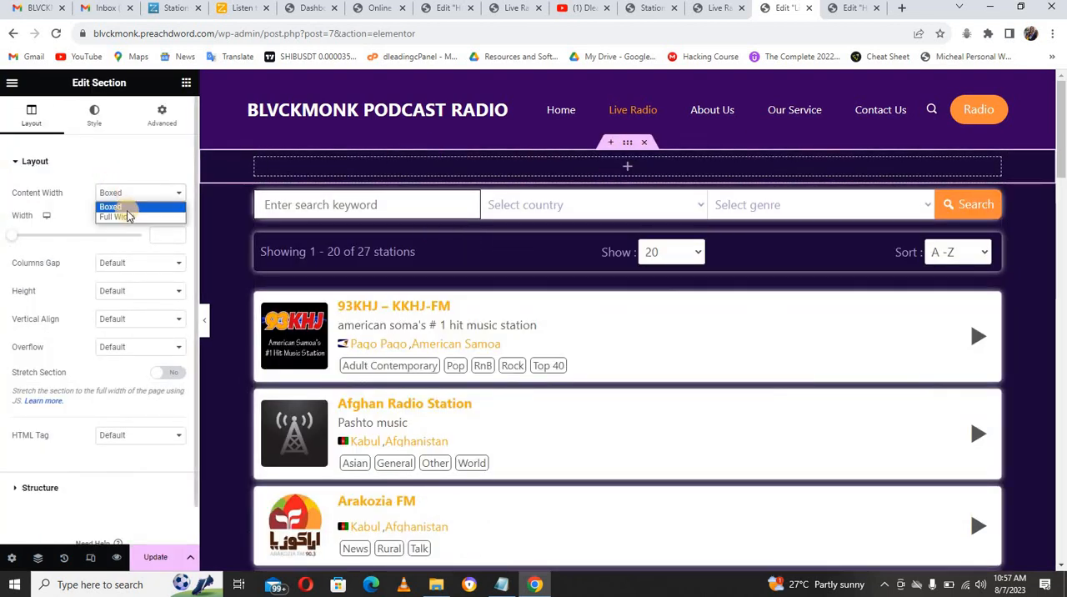
{"action": "left_click", "coordinate": [126, 218]}
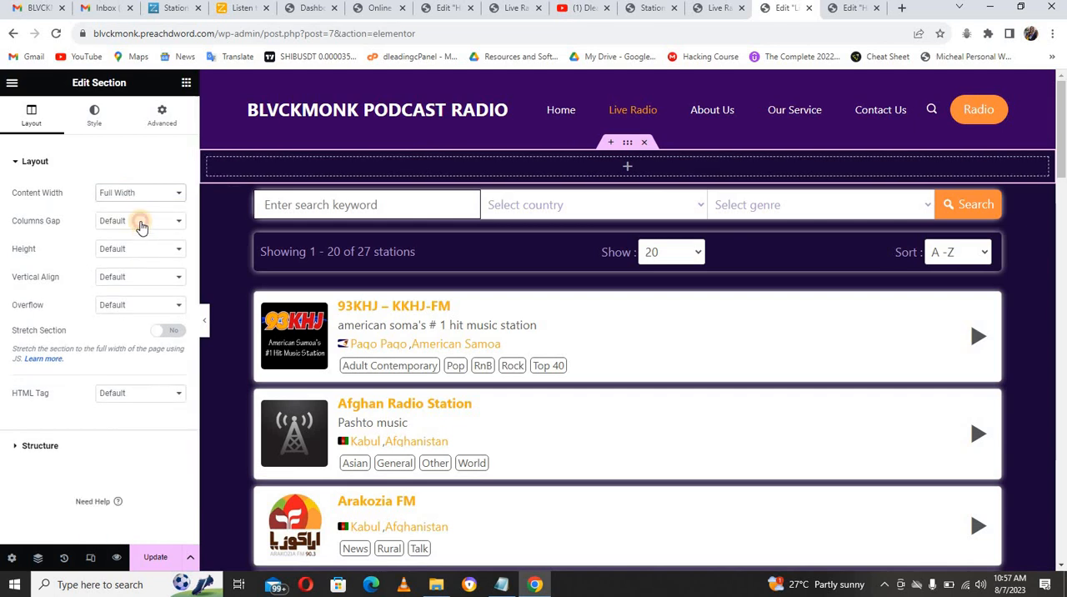
{"action": "left_click", "coordinate": [141, 222]}
{"action": "left_click", "coordinate": [137, 241]}
{"action": "left_click", "coordinate": [139, 248]}
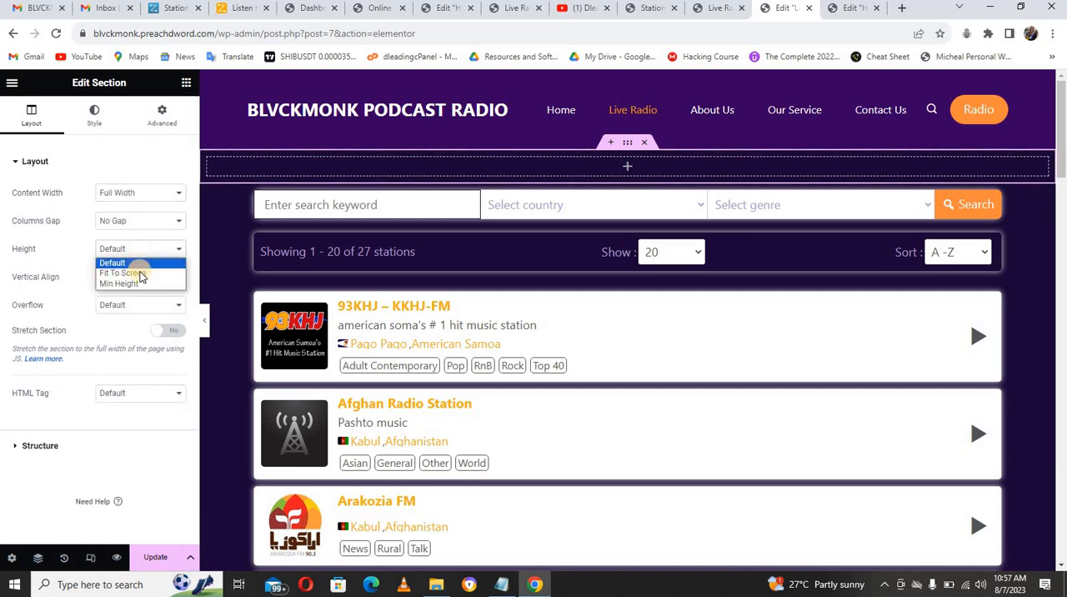
{"action": "left_click", "coordinate": [133, 284]}
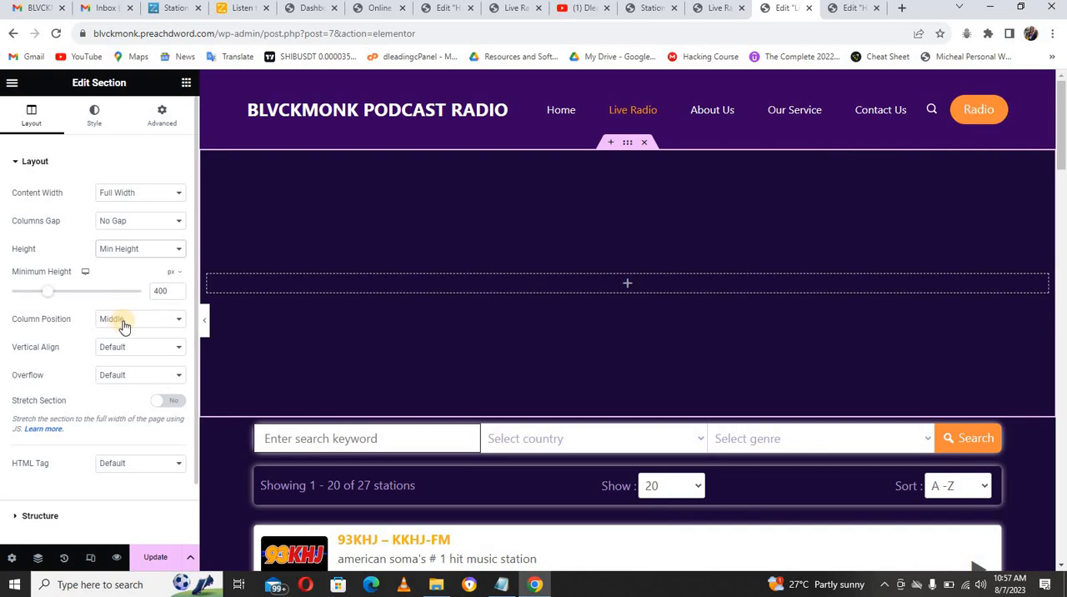
Step: Give the new section a classic background using the media library image microphone-5594702_1280.jpg
{"action": "left_click", "coordinate": [98, 113]}
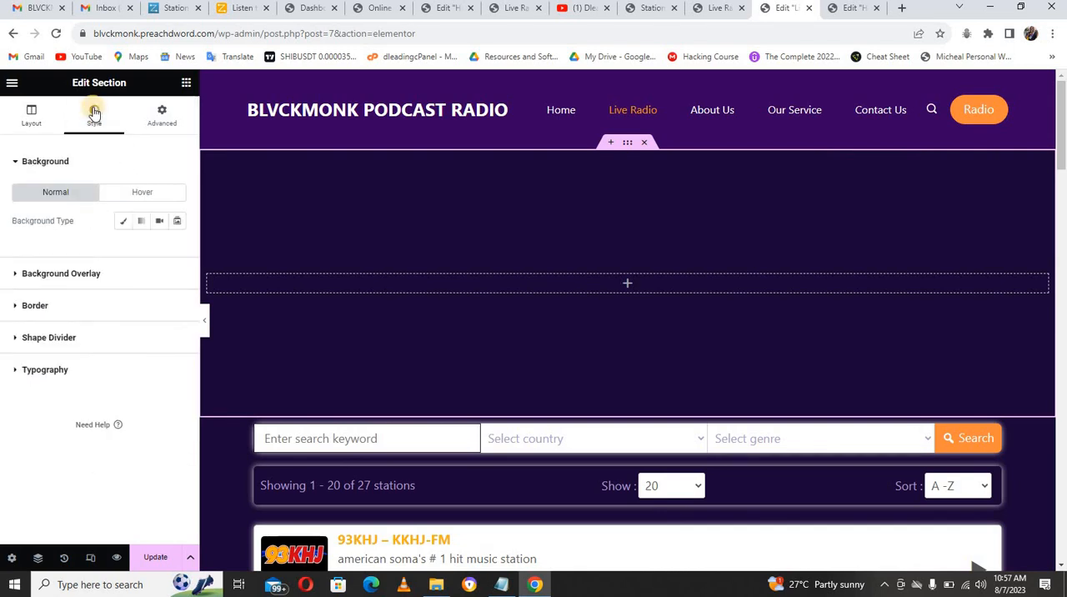
{"action": "left_click", "coordinate": [124, 223]}
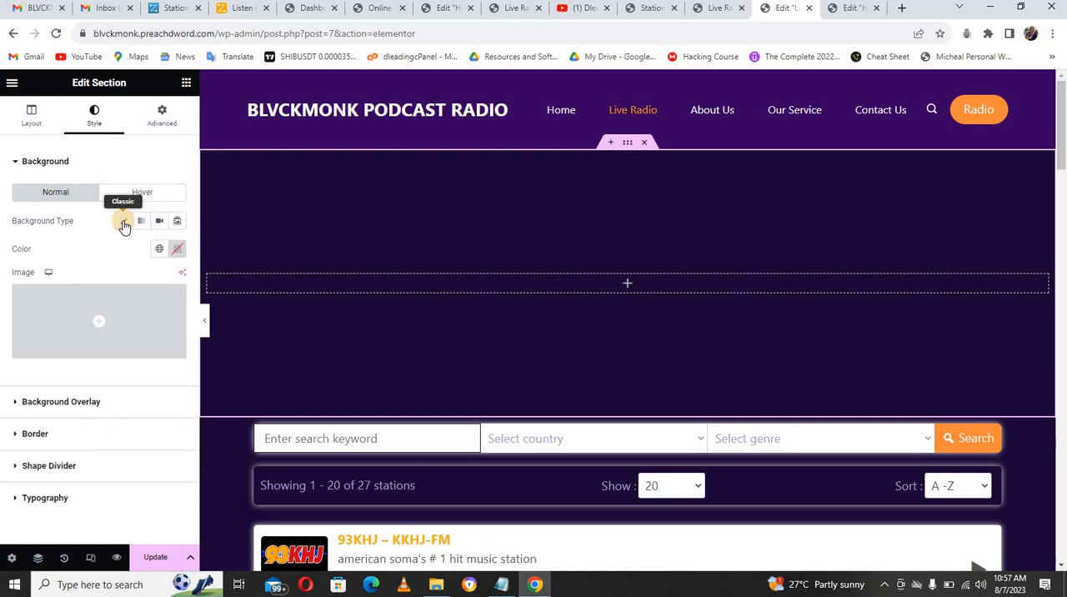
{"action": "left_click", "coordinate": [125, 319]}
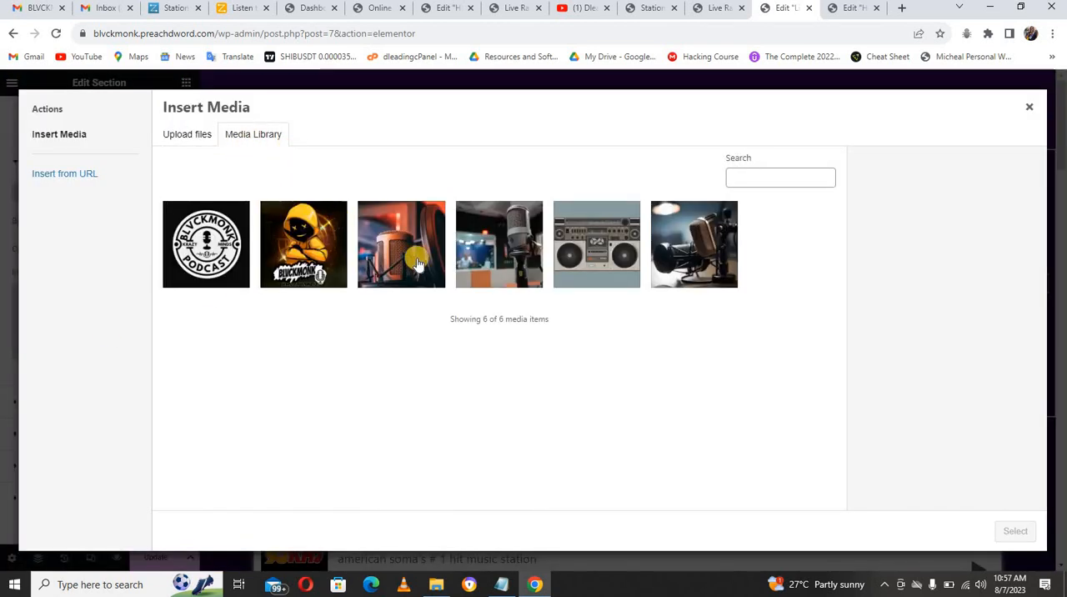
{"action": "left_click", "coordinate": [409, 256]}
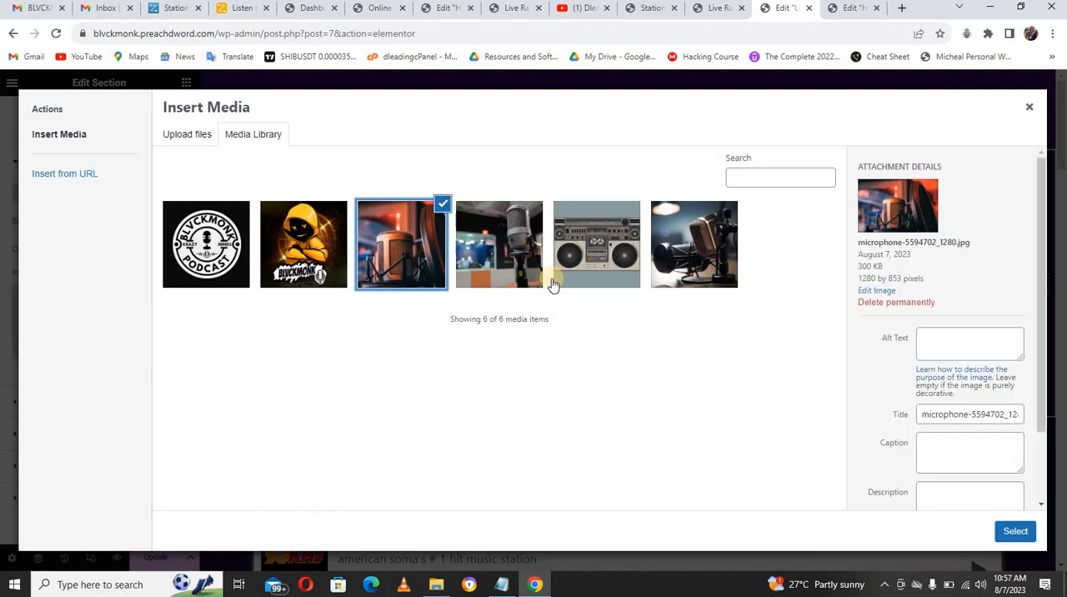
{"action": "left_click", "coordinate": [1015, 531]}
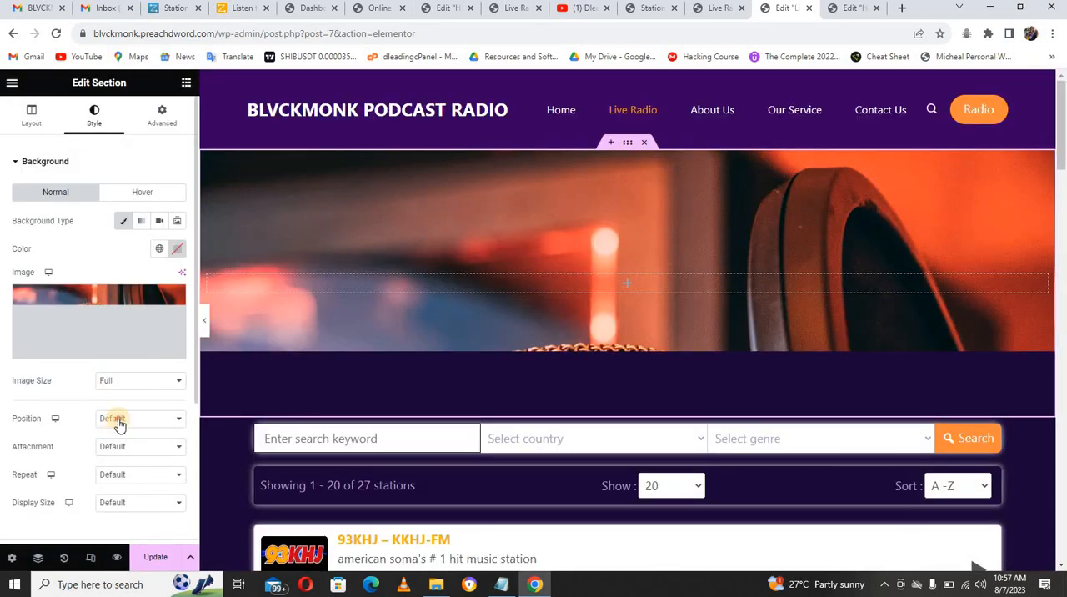
Step: Set the background image's position to Center Center, attachment to Fixed, repeat to No-repeat and display size to Cover
{"action": "left_click", "coordinate": [118, 420]}
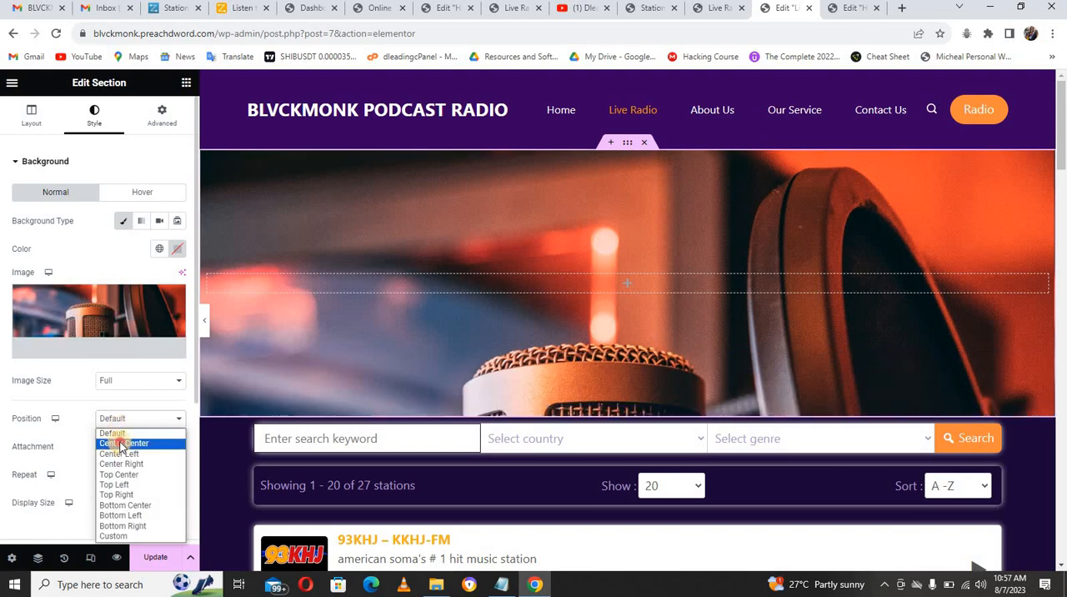
{"action": "left_click", "coordinate": [120, 444]}
{"action": "left_click", "coordinate": [121, 447]}
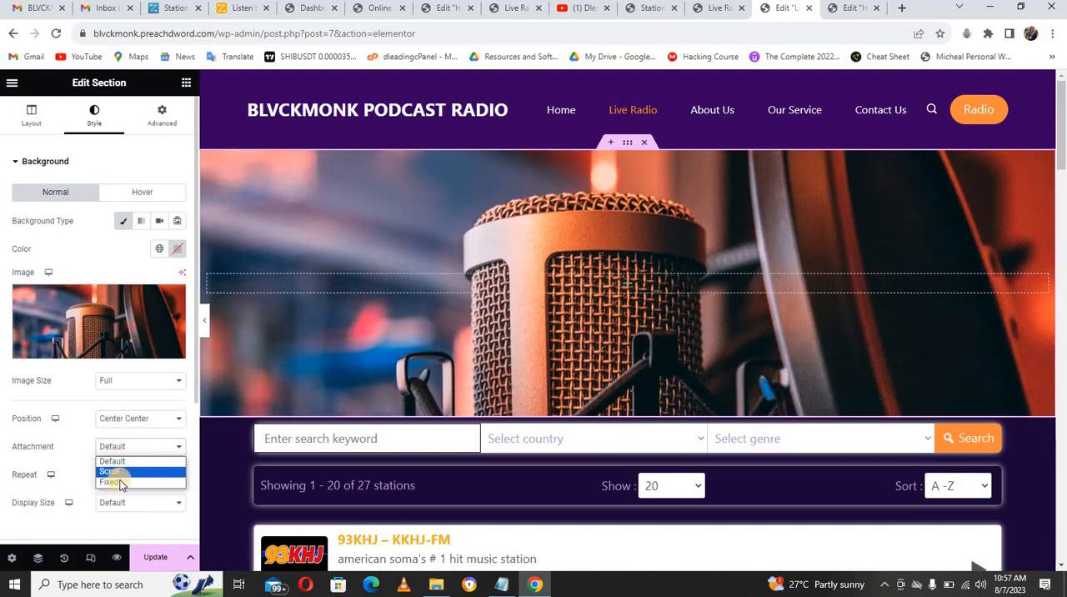
{"action": "left_click", "coordinate": [122, 481]}
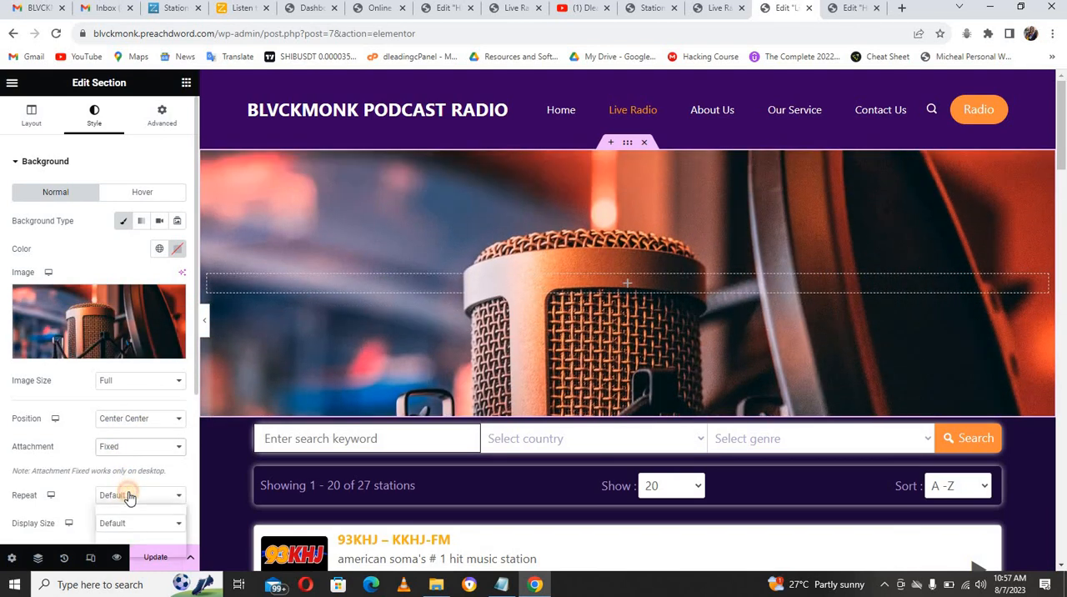
{"action": "left_click", "coordinate": [129, 495]}
{"action": "left_click", "coordinate": [128, 514]}
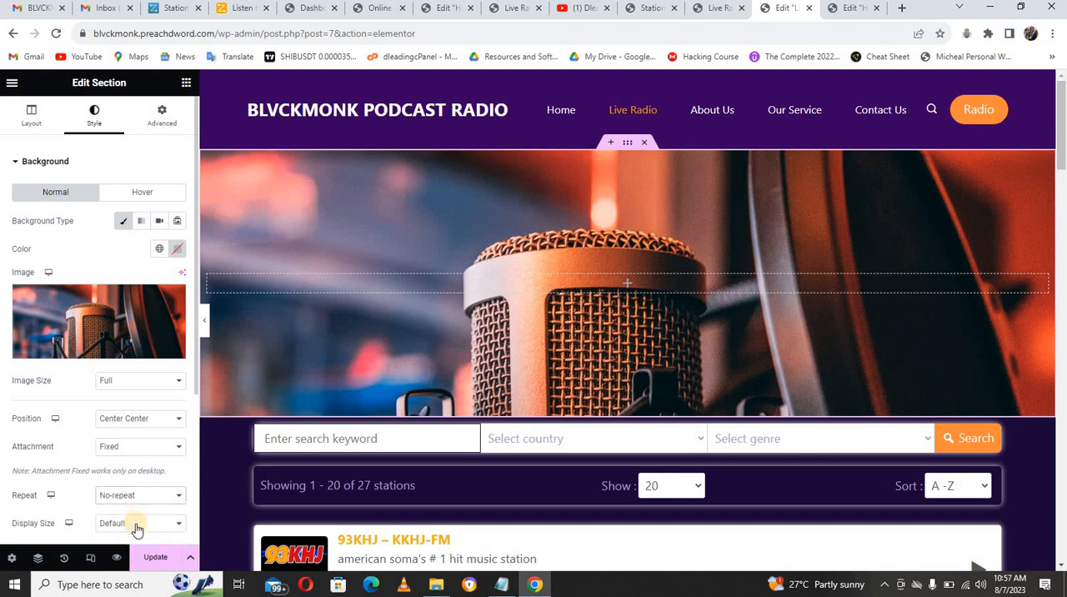
{"action": "left_click", "coordinate": [136, 525]}
{"action": "left_click", "coordinate": [126, 488]}
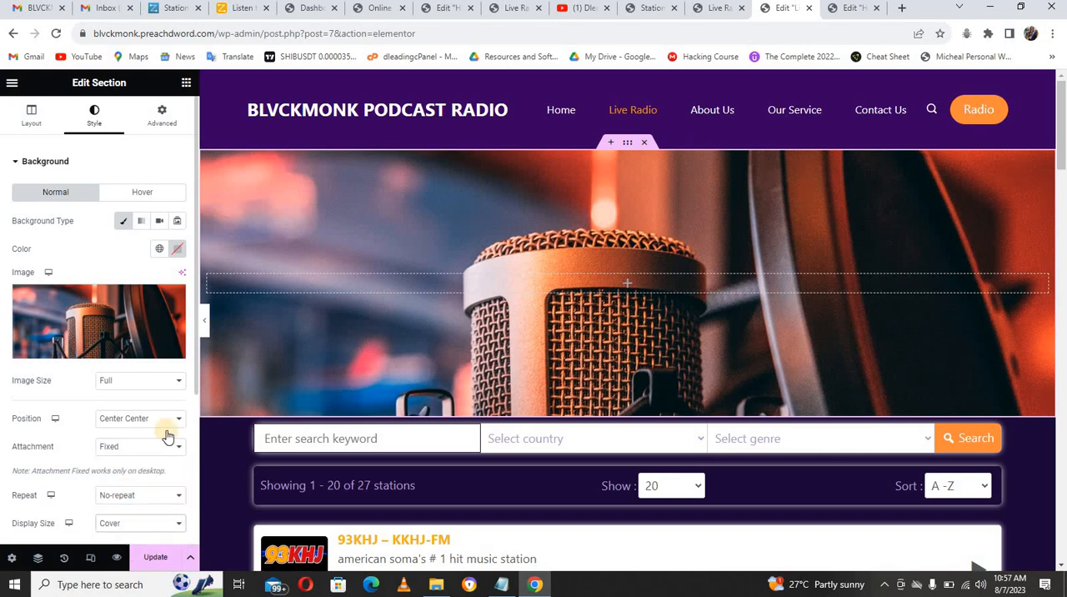
Step: Set the section's background overlay type to Gradient
{"action": "scroll", "coordinate": [195, 400], "scroll_direction": "down", "scroll_amount": 3}
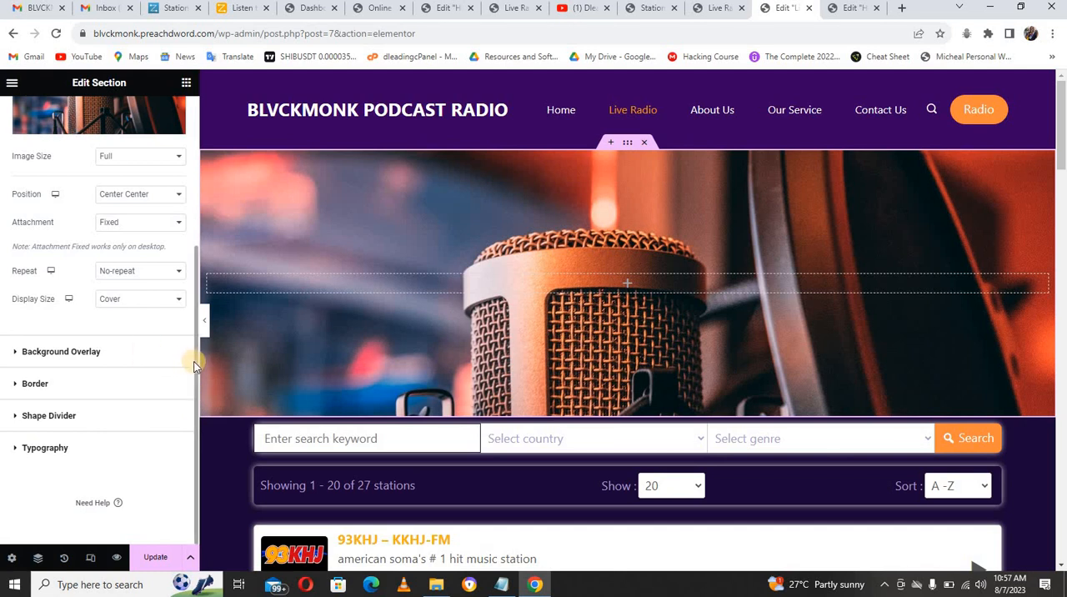
{"action": "scroll", "coordinate": [194, 325], "scroll_direction": "up", "scroll_amount": 3}
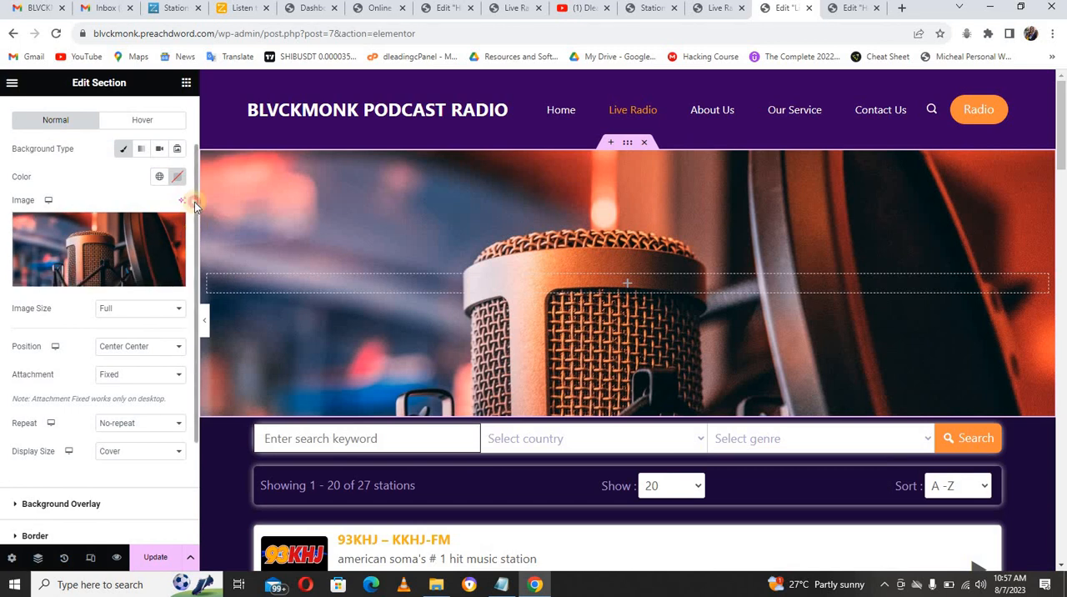
{"action": "scroll", "coordinate": [194, 202], "scroll_direction": "up", "scroll_amount": 2}
{"action": "left_click", "coordinate": [44, 163]}
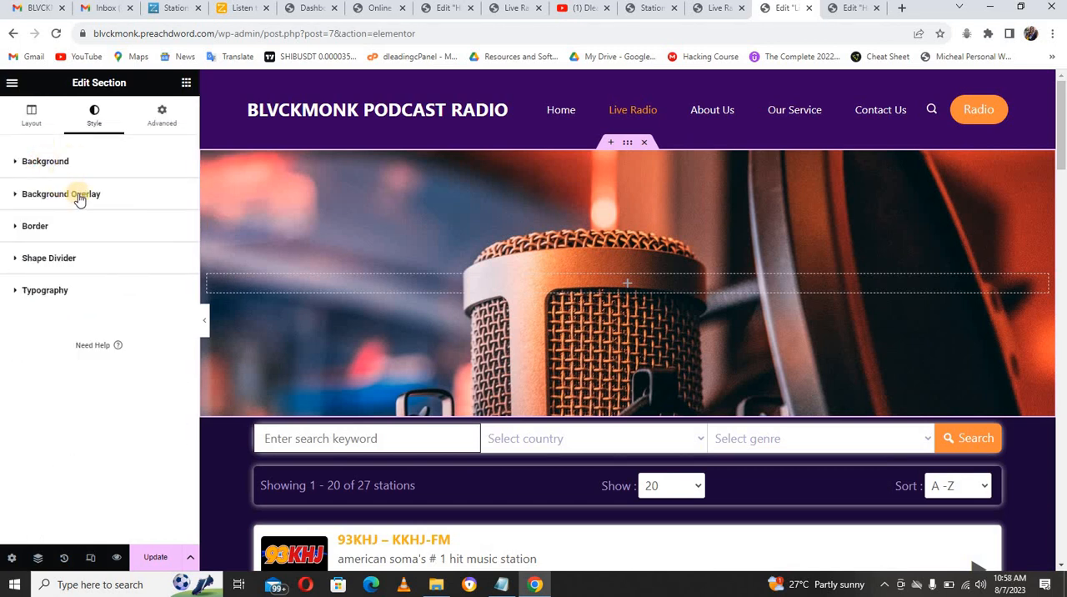
{"action": "left_click", "coordinate": [80, 195]}
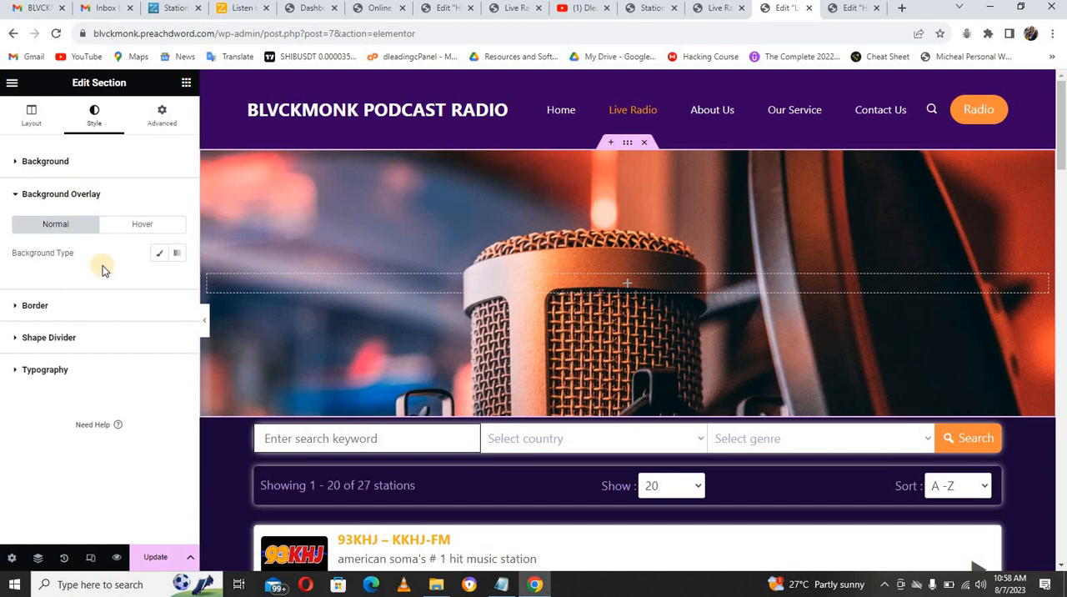
{"action": "left_click", "coordinate": [176, 254]}
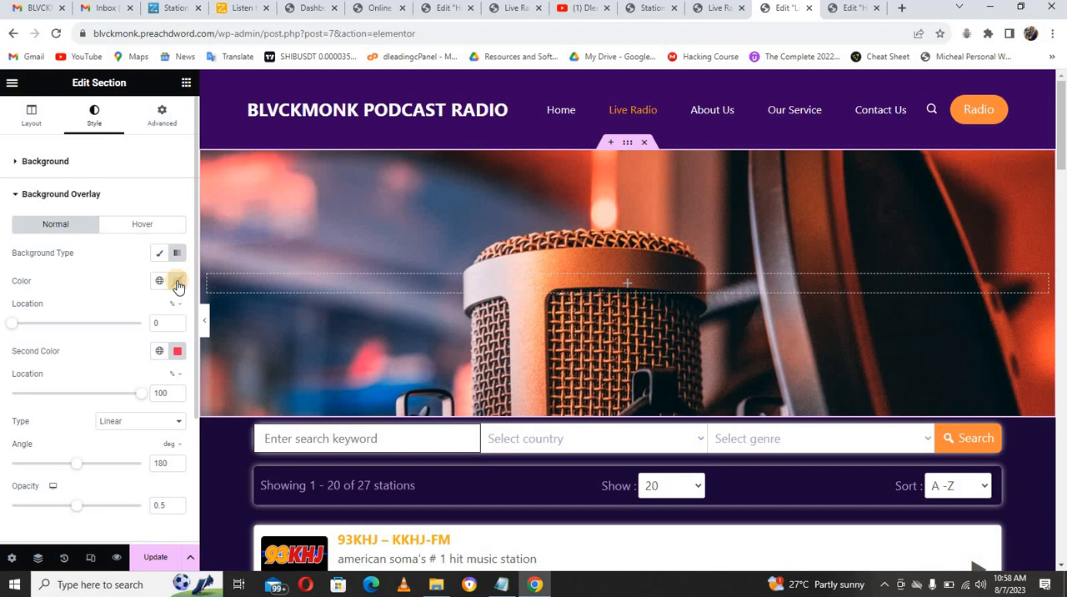
Step: Set the overlay gradient's first color to the noted header color #370061 and its location to 25%
{"action": "left_click", "coordinate": [177, 282]}
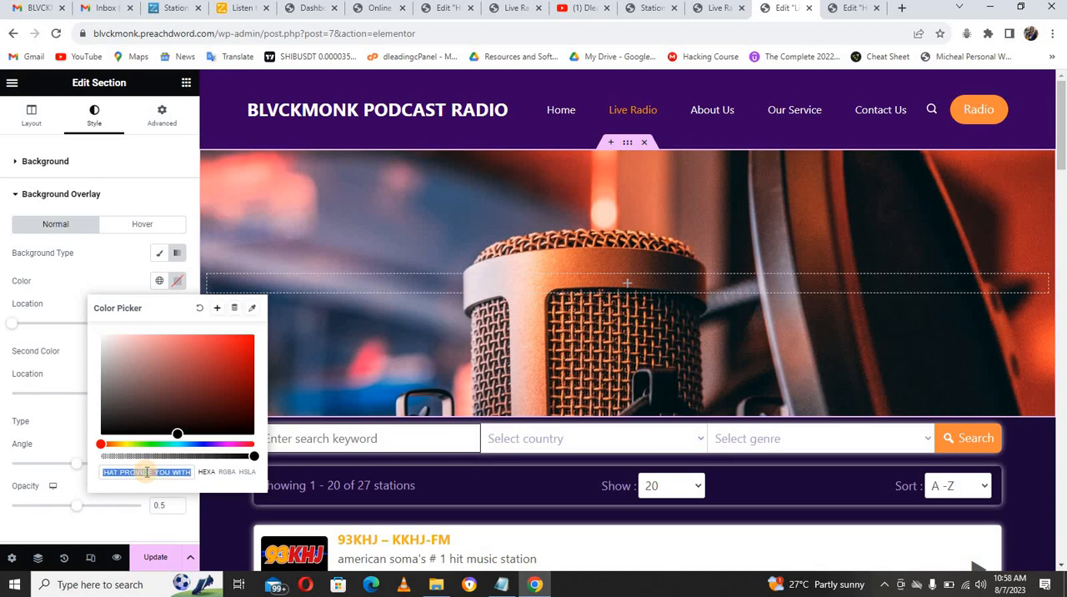
{"action": "left_click", "coordinate": [503, 584]}
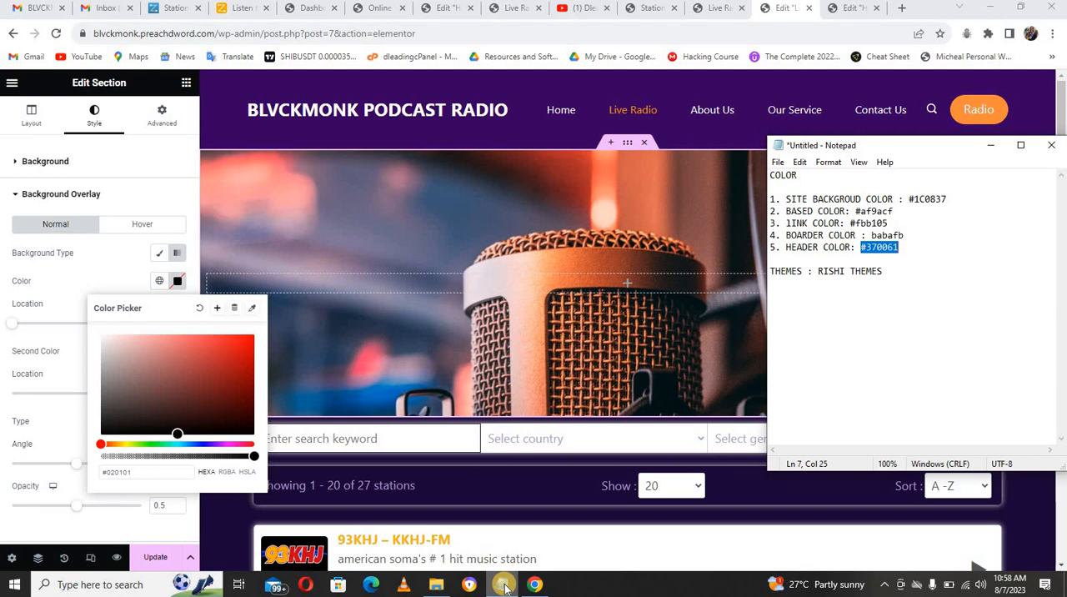
{"action": "left_click", "coordinate": [157, 474]}
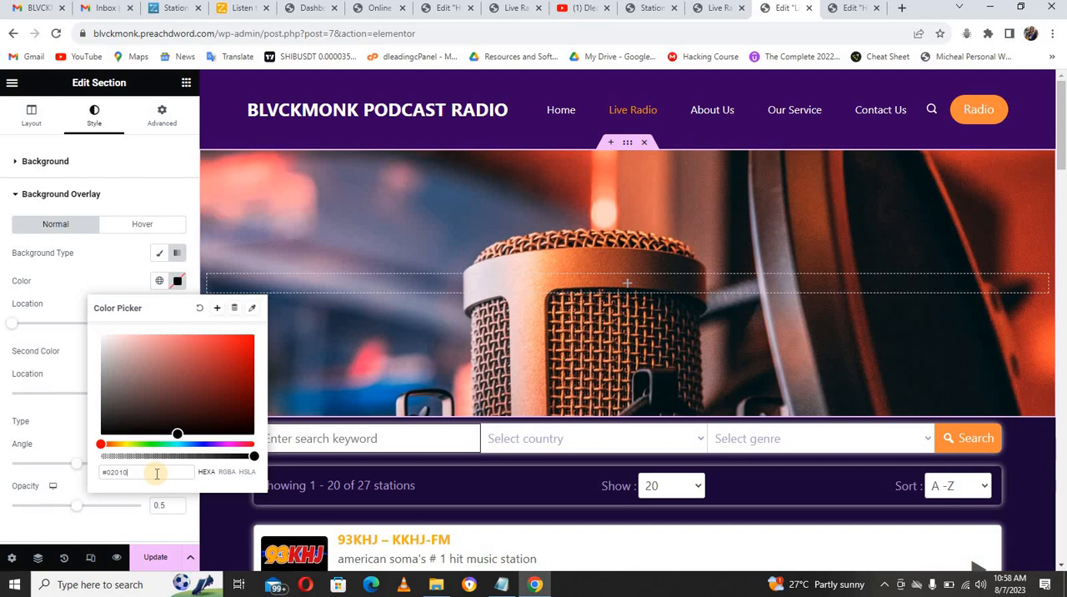
{"action": "key", "text": "BackSpace"}
{"action": "key", "text": "BackSpace"}
{"action": "key", "text": "BackSpace"}
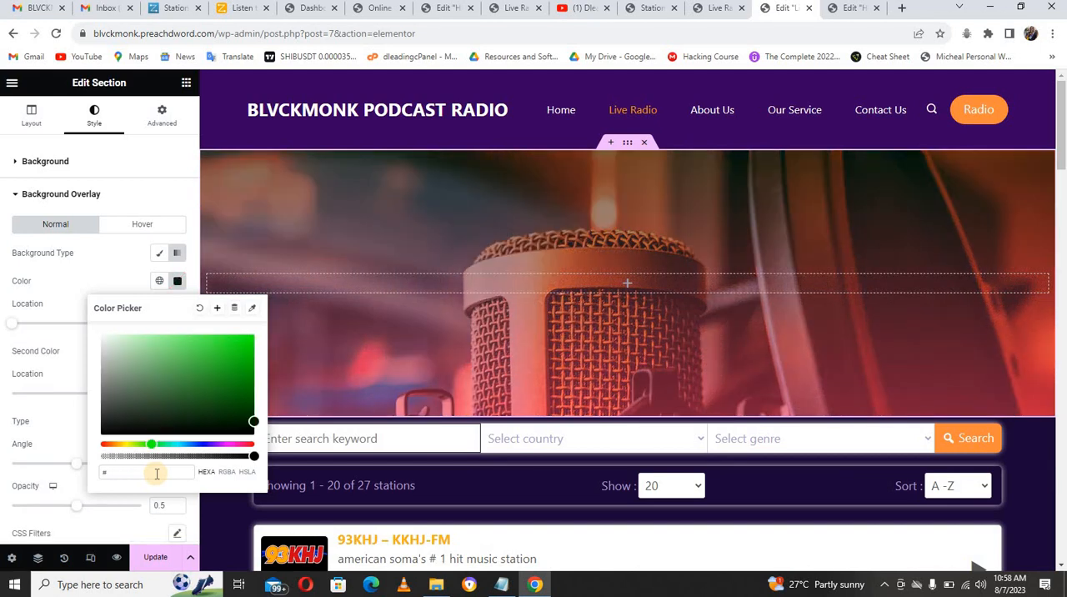
{"action": "type", "text": "3700"}
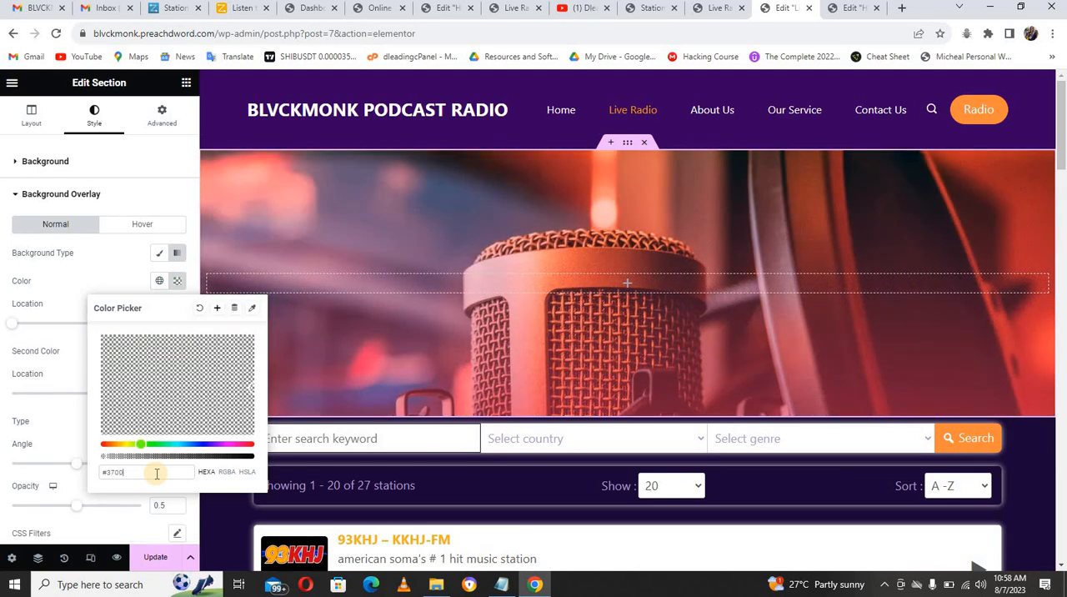
{"action": "type", "text": "61"}
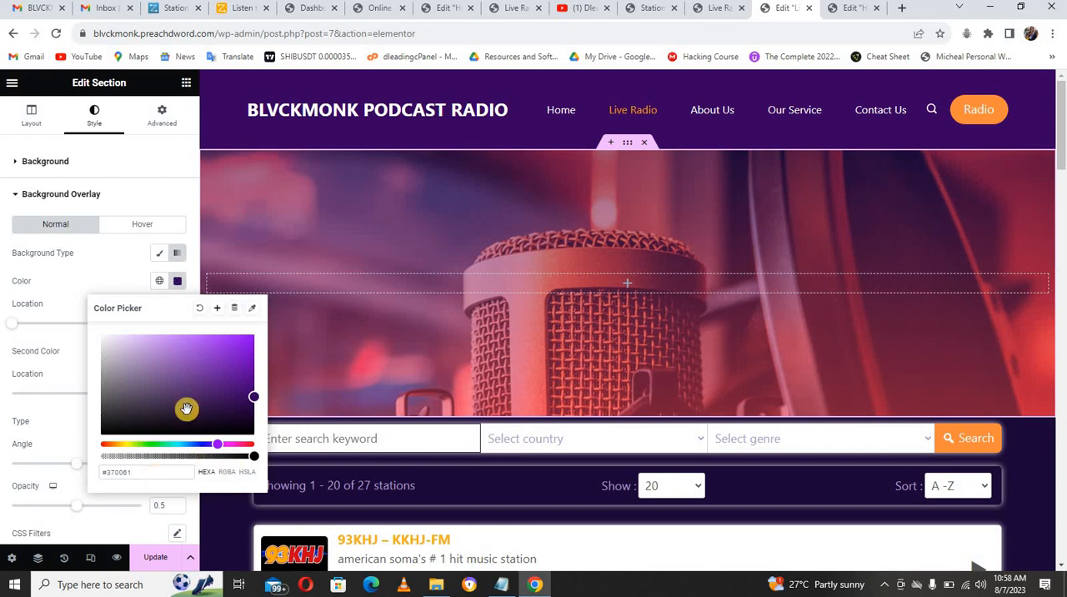
{"action": "left_click", "coordinate": [76, 301]}
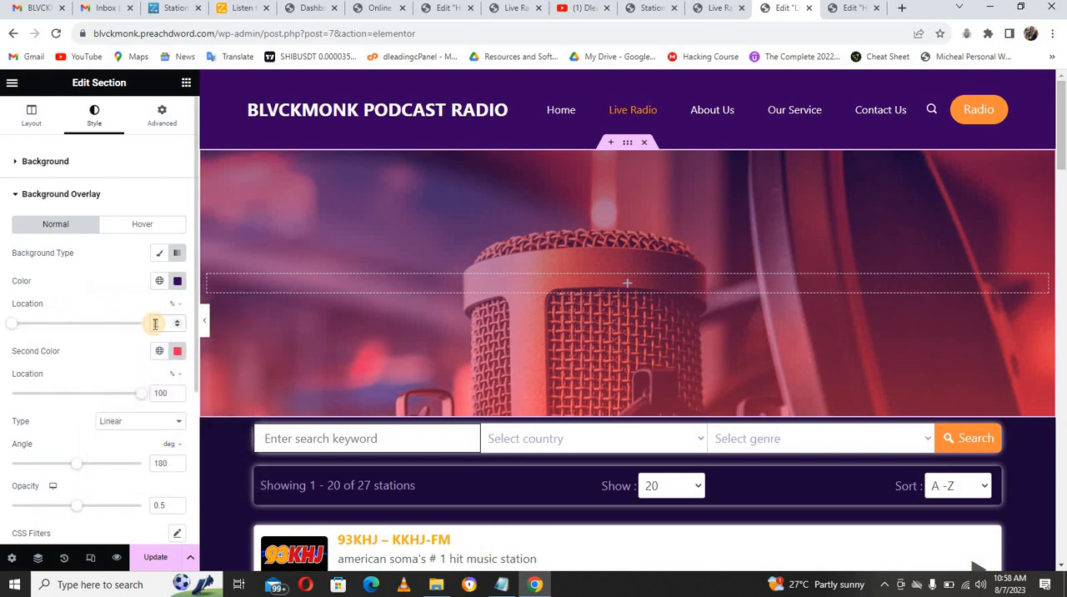
{"action": "type", "text": "25"}
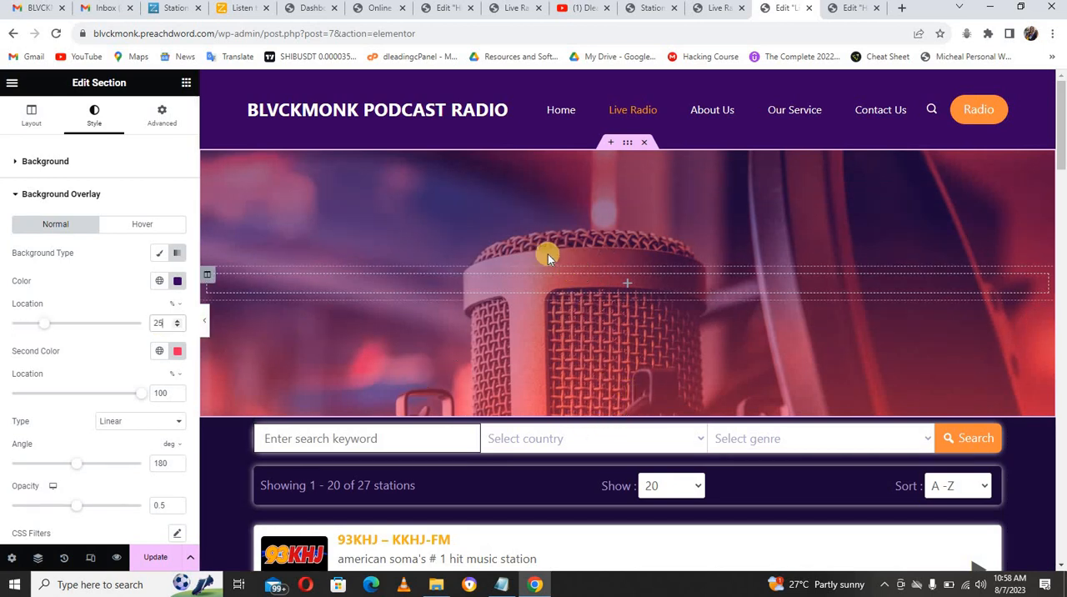
Step: Find the Animated Heading widget and place it inside the microphone banner section
{"action": "left_click", "coordinate": [186, 84]}
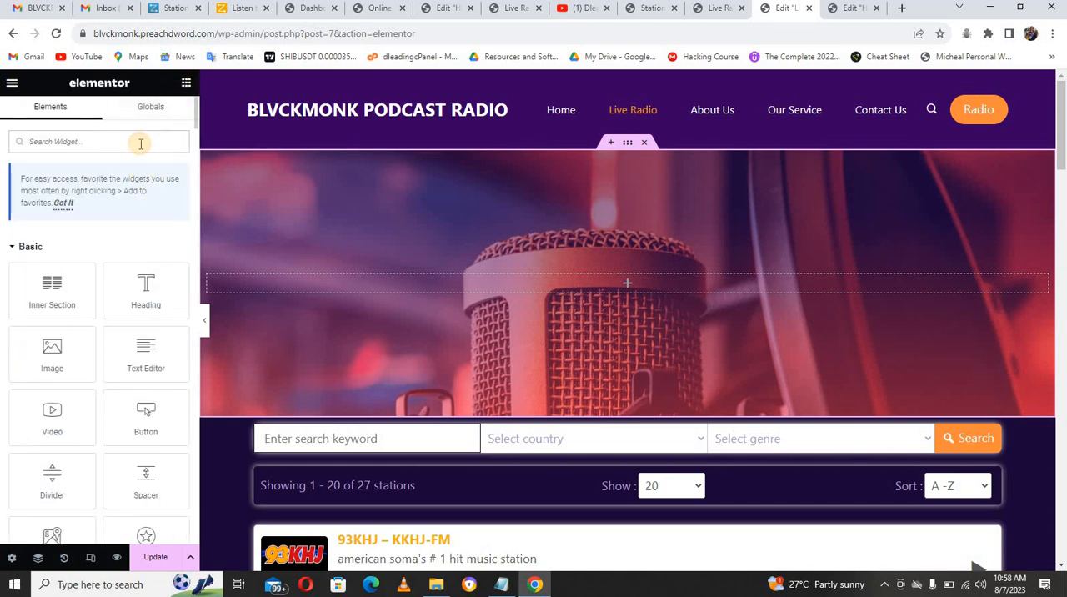
{"action": "left_click", "coordinate": [141, 144]}
{"action": "type", "text": "text"}
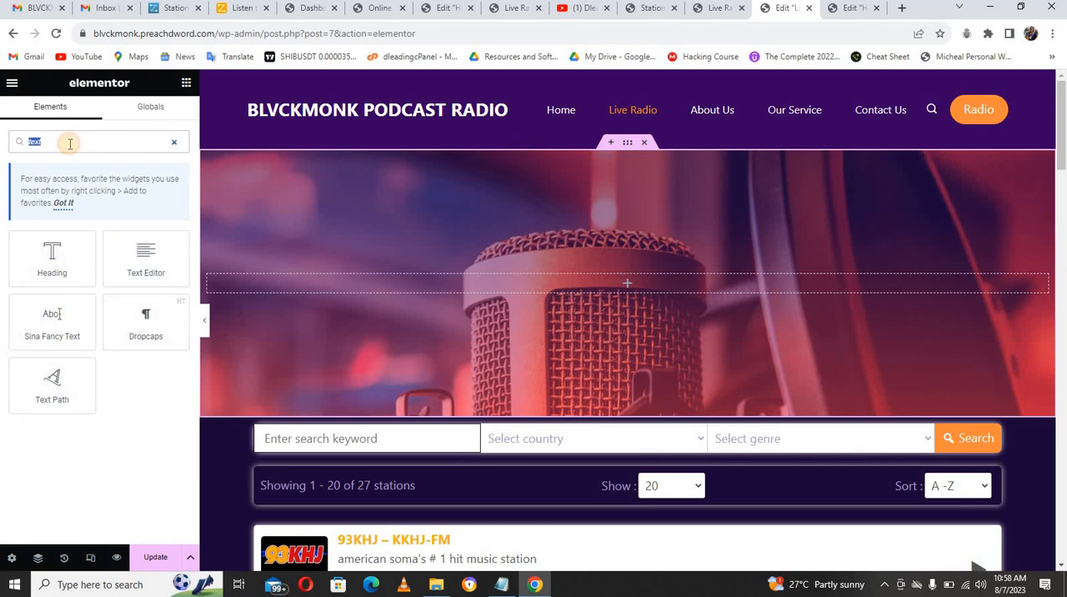
{"action": "type", "text": "hea"}
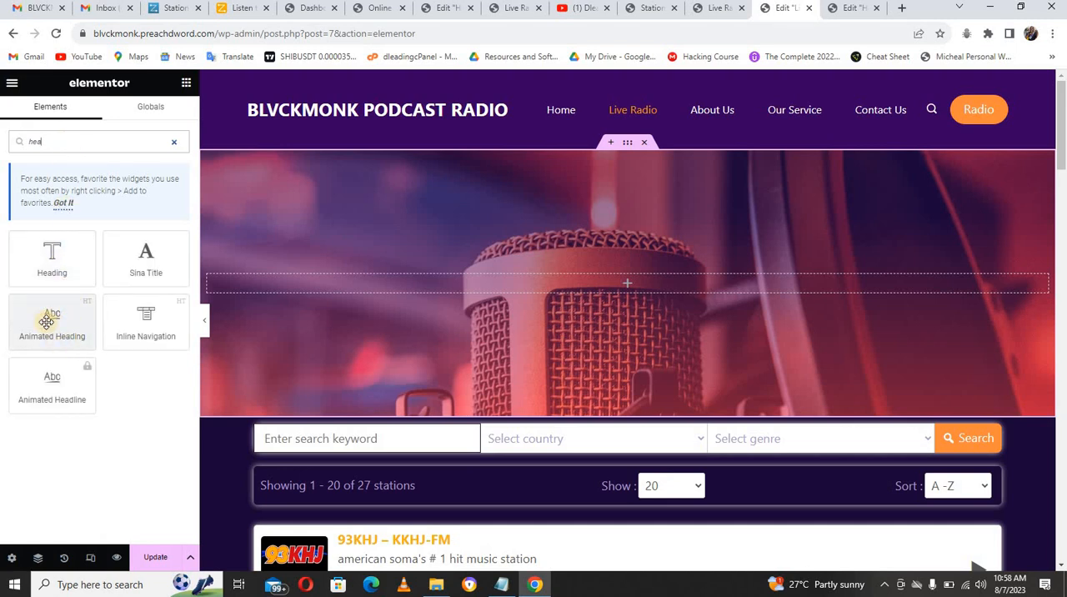
{"action": "left_click_drag", "start_coordinate": [49, 335], "coordinate": [342, 288]}
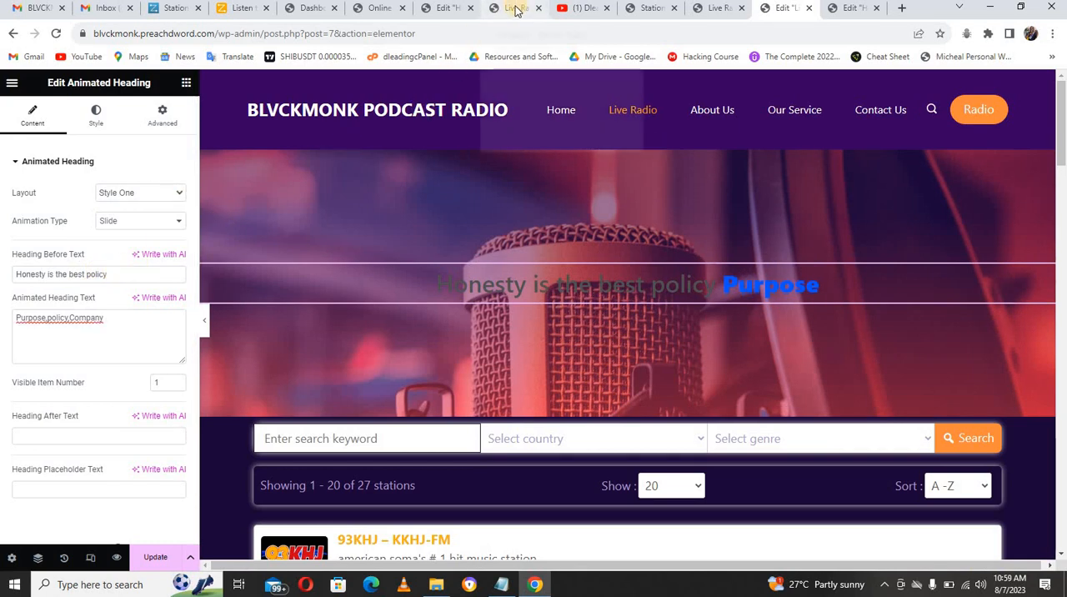
Step: Replace the heading's before text with the demo Live Radio page's wording, ONLINE RADIO STATION THAT PROVIDE YOU WITH
{"action": "mouse_move", "coordinate": [516, 10]}
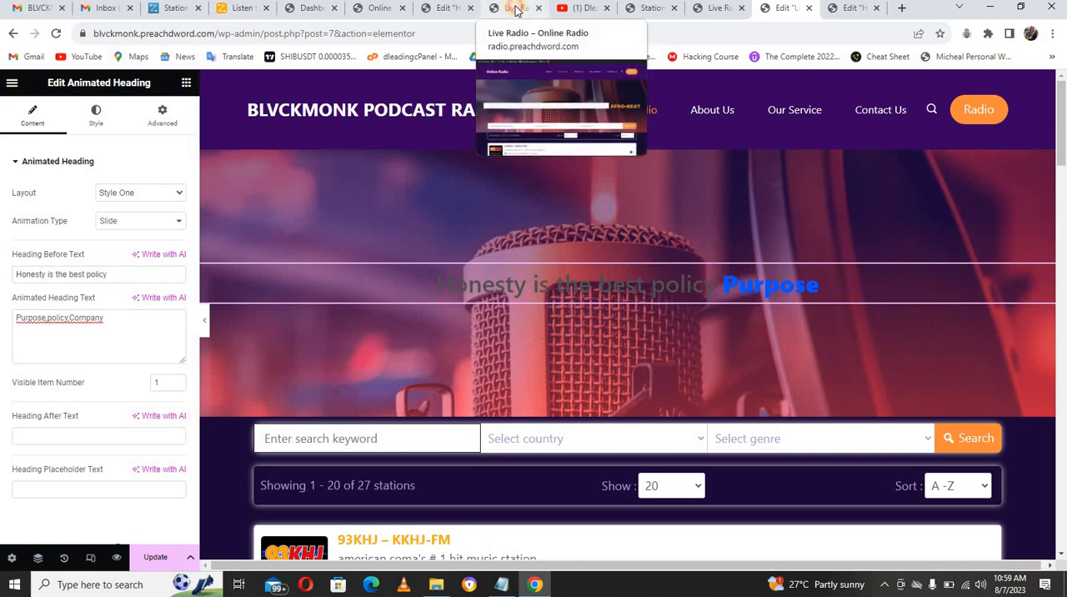
{"action": "left_click", "coordinate": [516, 10]}
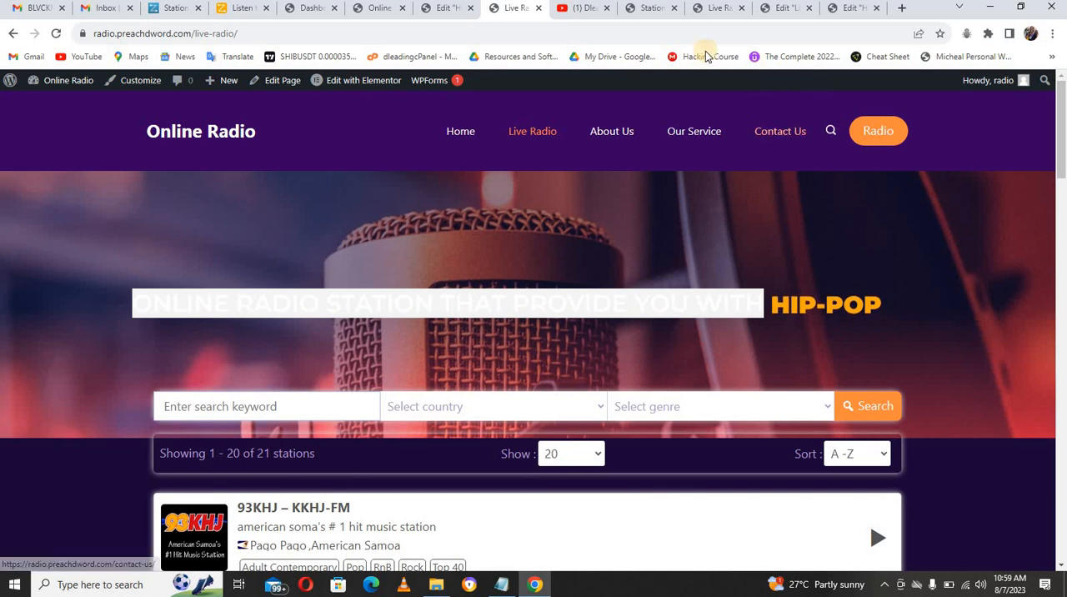
{"action": "left_click", "coordinate": [765, 10]}
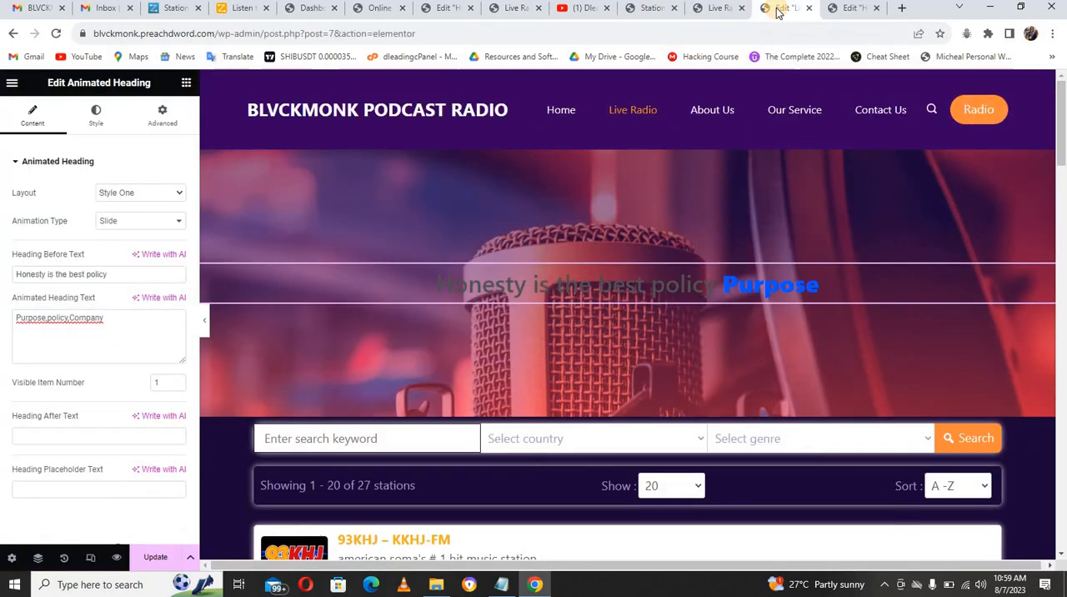
{"action": "triple_click", "coordinate": [152, 278]}
{"action": "key", "text": "ctrl+v"}
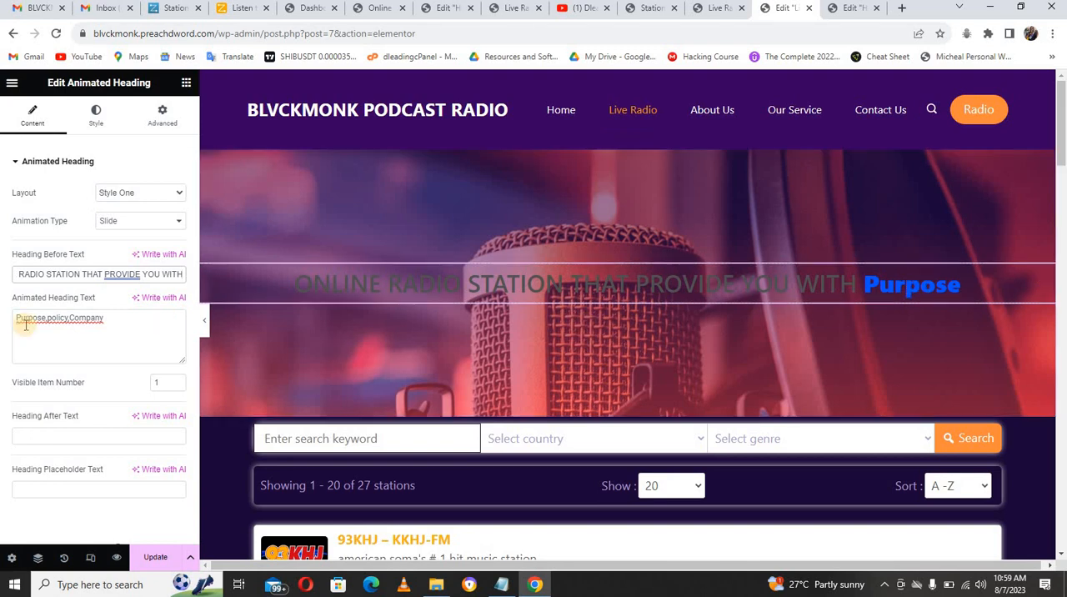
Step: Replace the first two animated heading words with Gospel and News, keeping them comma-separated
{"action": "left_click_drag", "start_coordinate": [44, 316], "coordinate": [17, 316]}
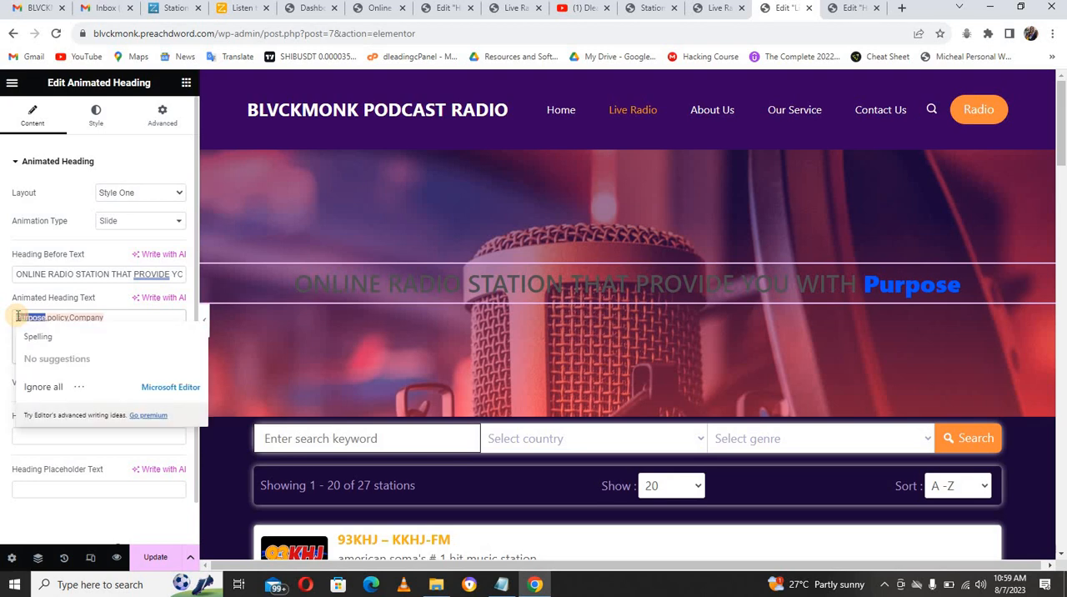
{"action": "type", "text": "Pos"}
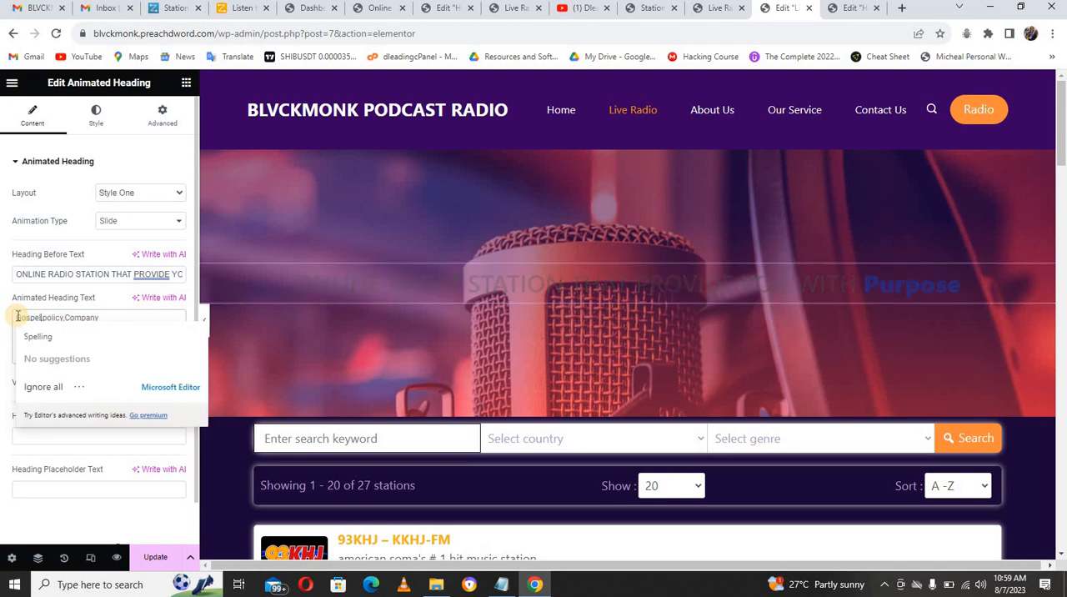
{"action": "left_click", "coordinate": [59, 317]}
{"action": "double_click", "coordinate": [47, 316]}
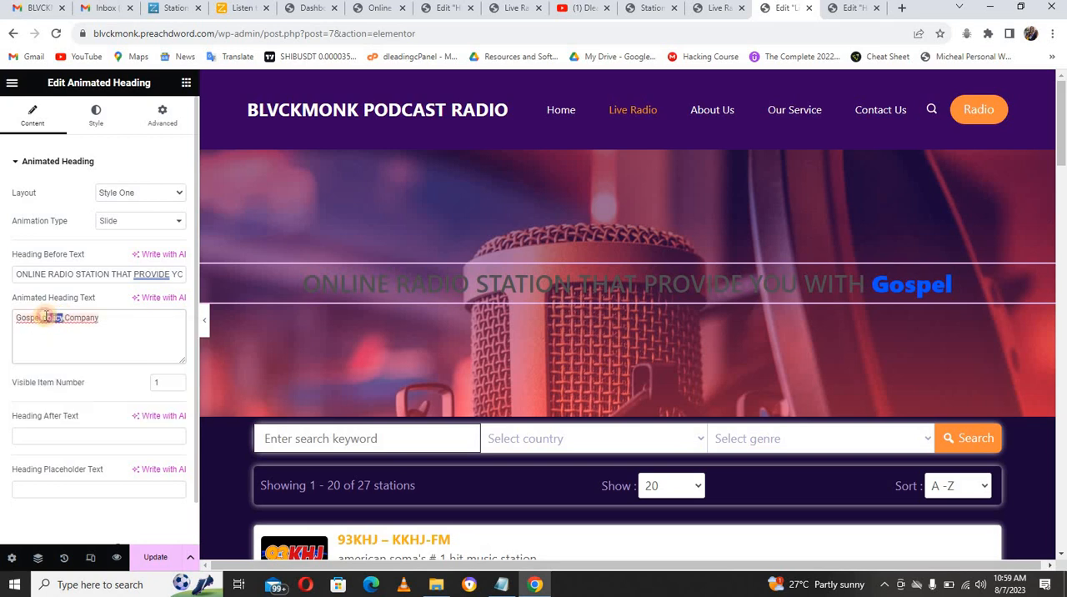
{"action": "left_click", "coordinate": [46, 317]}
{"action": "type", "text": "Tal"}
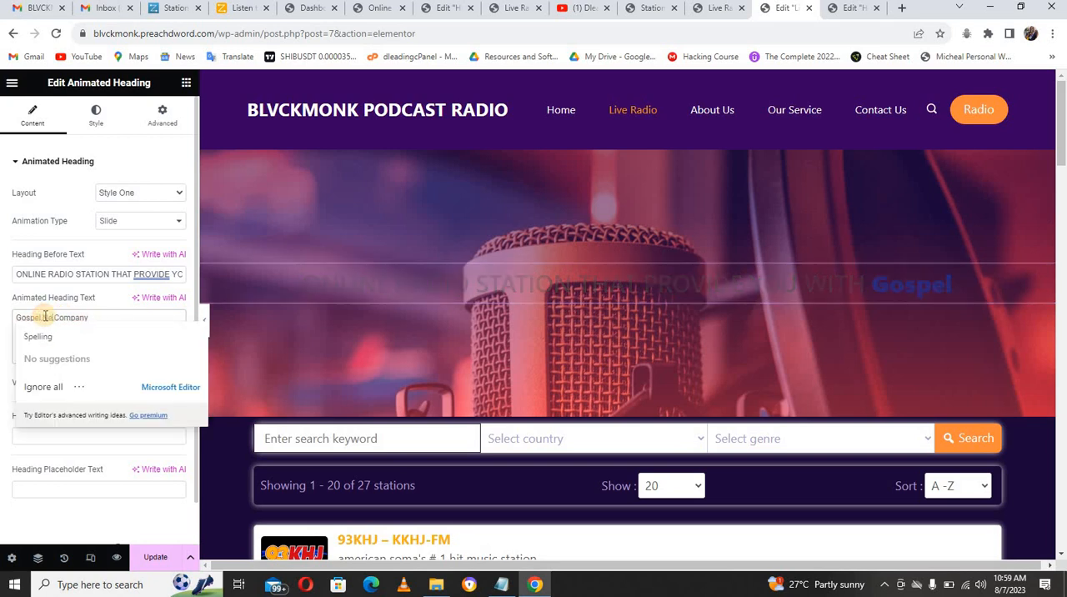
Step: Replace the animated heading word Company with Hip-Pop, followed by a comma
{"action": "left_click", "coordinate": [129, 317]}
{"action": "left_click_drag", "start_coordinate": [129, 316], "coordinate": [69, 317]}
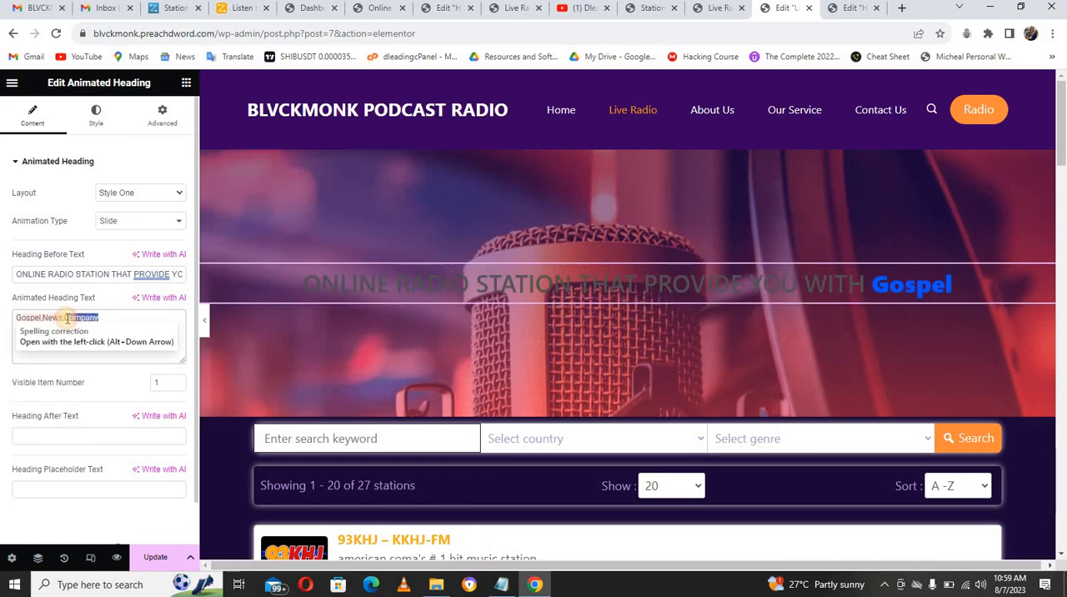
{"action": "left_click", "coordinate": [68, 318]}
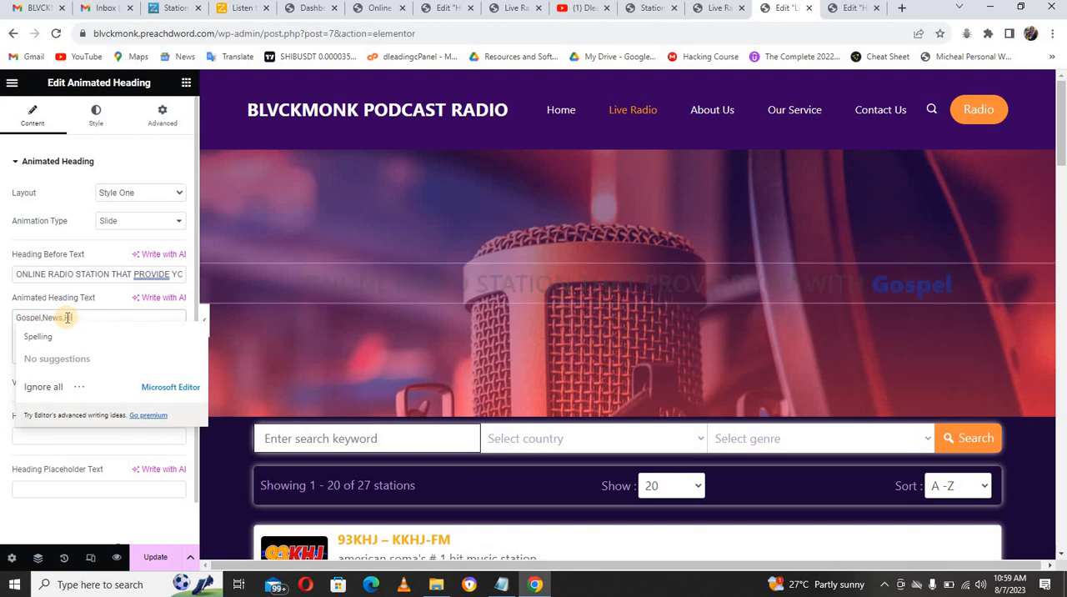
{"action": "type", "text": "Hip-Pop"}
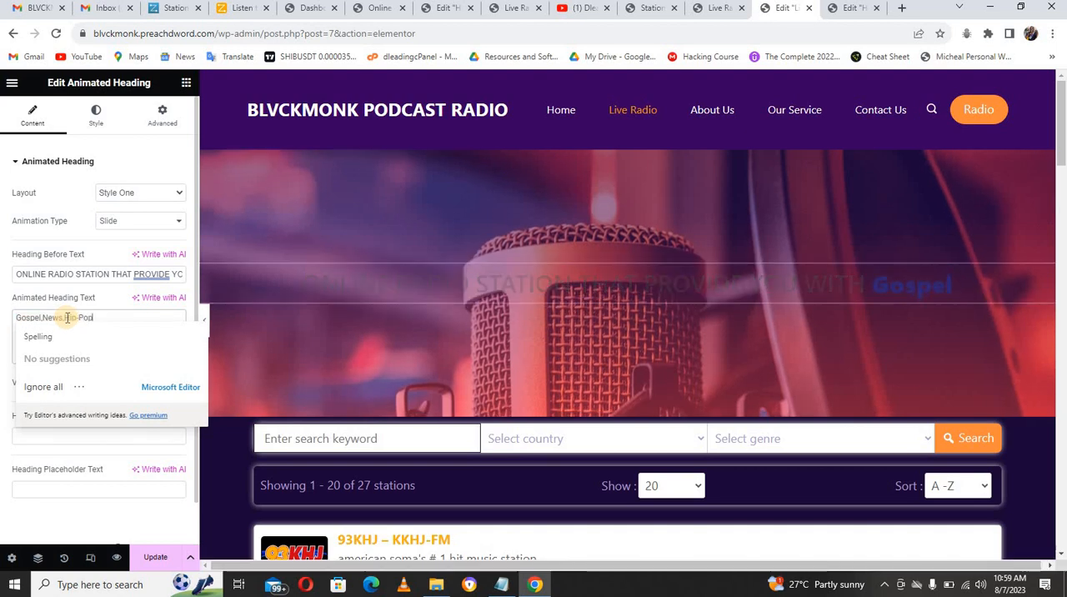
{"action": "left_click", "coordinate": [112, 313]}
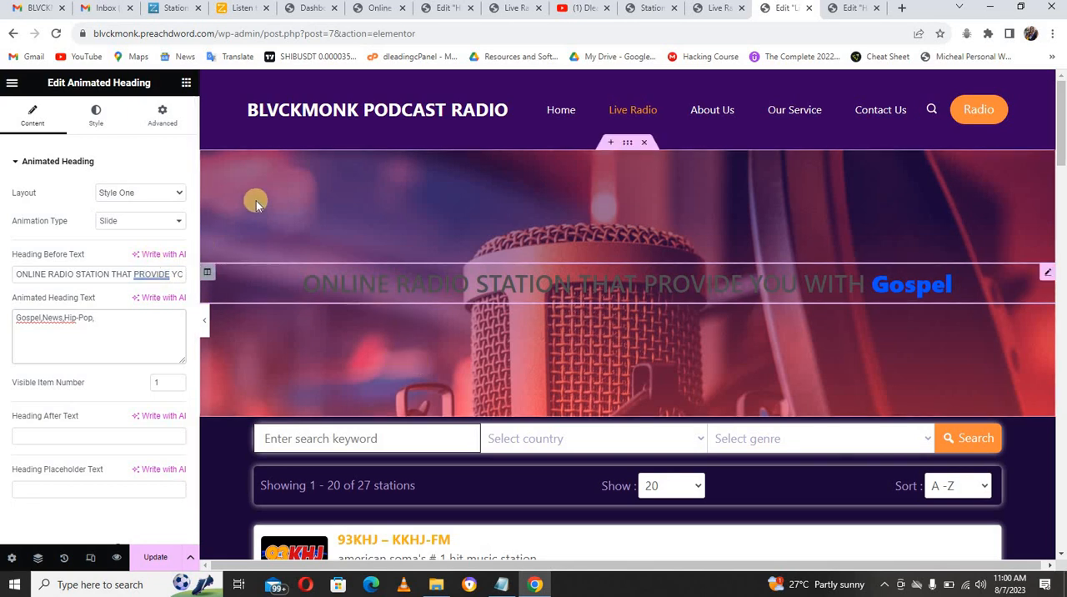
{"action": "type", "text": ","}
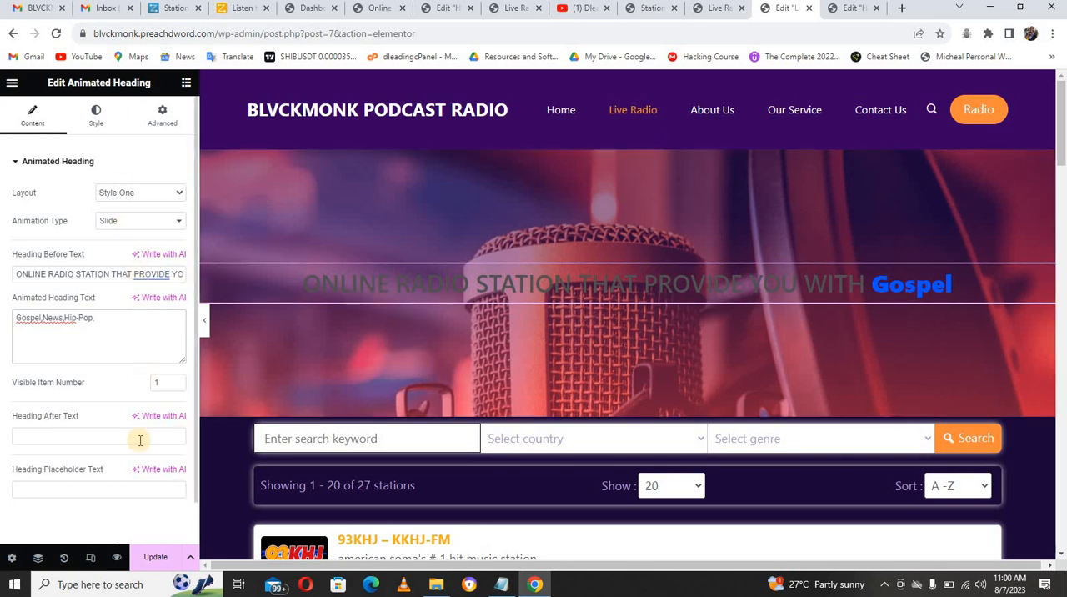
Step: Set the color of the heading's before text to off-white
{"action": "left_click", "coordinate": [95, 123]}
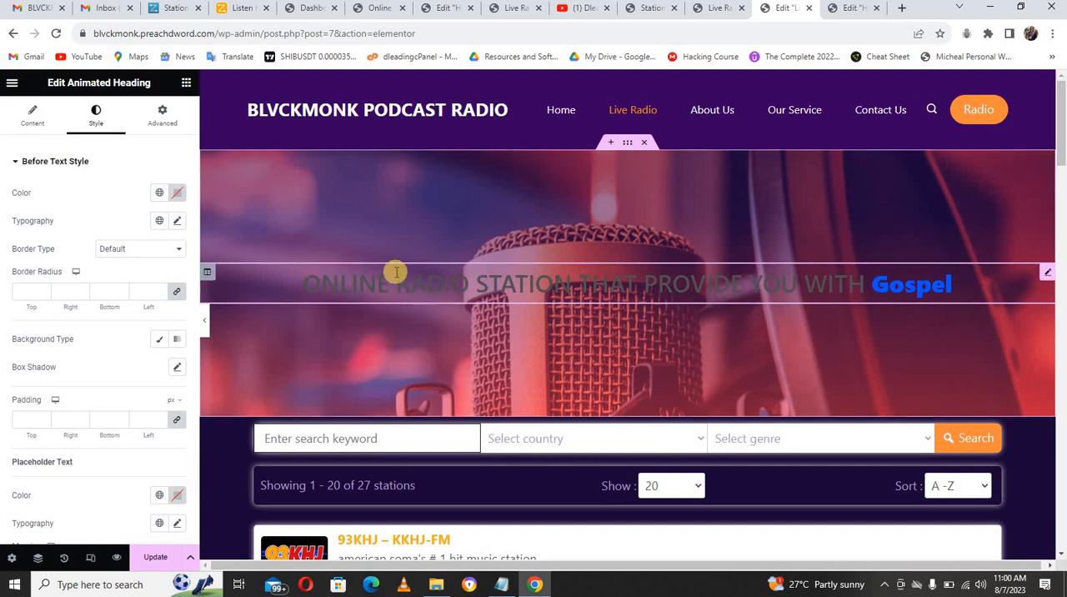
{"action": "left_click", "coordinate": [176, 193]}
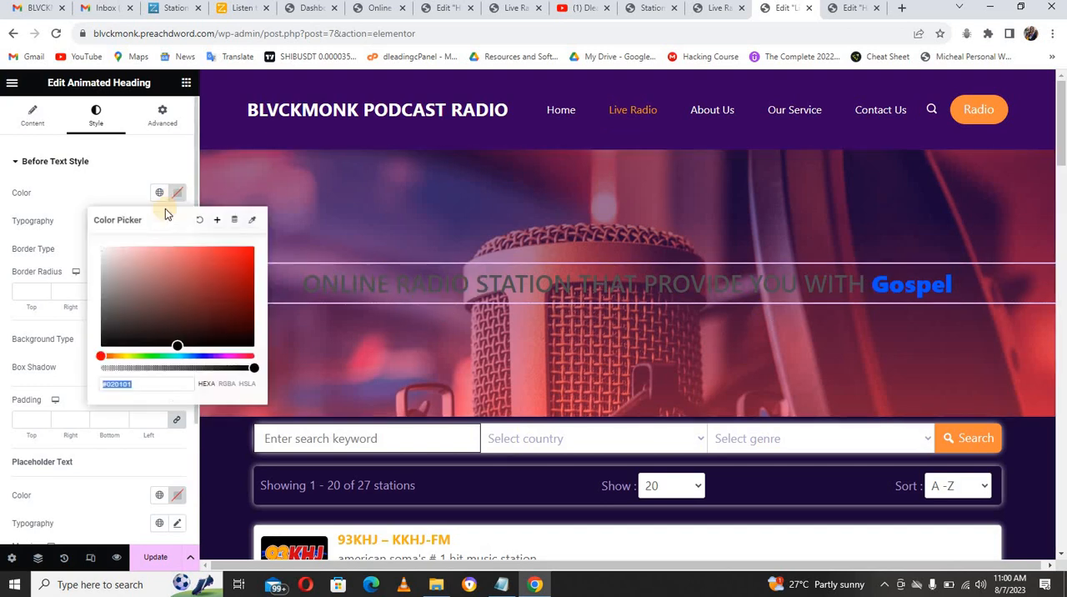
{"action": "left_click_drag", "start_coordinate": [175, 326], "coordinate": [93, 250]}
{"action": "left_click", "coordinate": [79, 191]}
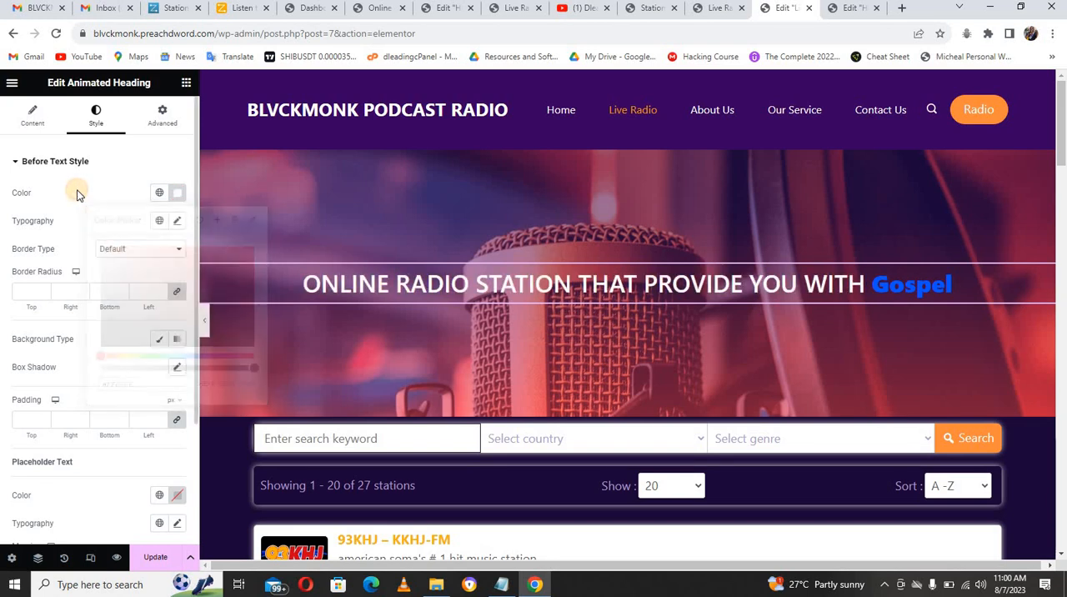
Step: Try Poppins as the font family of the heading's before text
{"action": "left_click", "coordinate": [178, 222]}
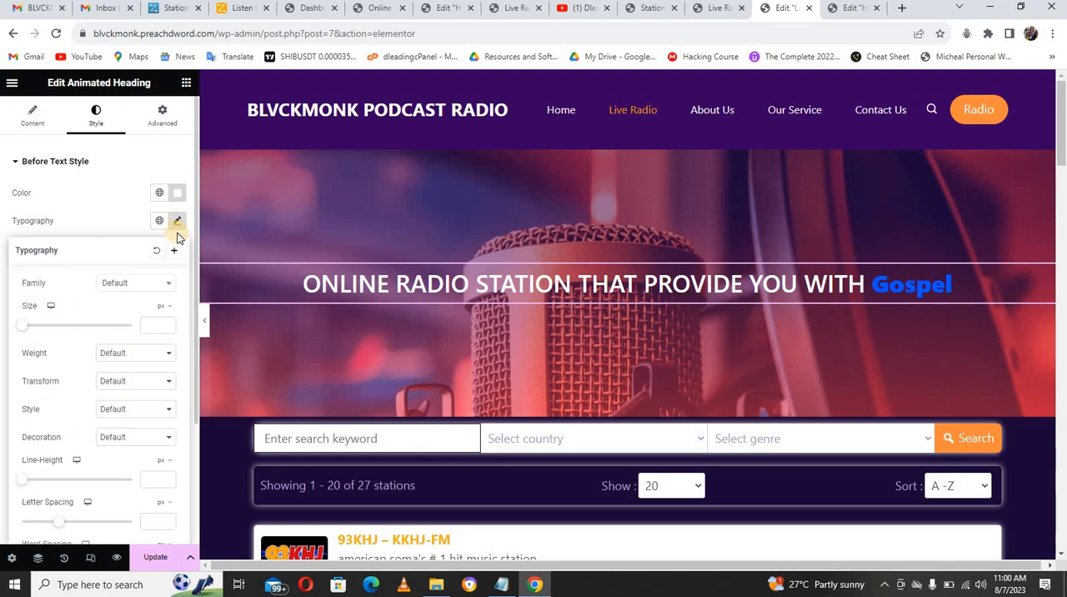
{"action": "left_click", "coordinate": [133, 284]}
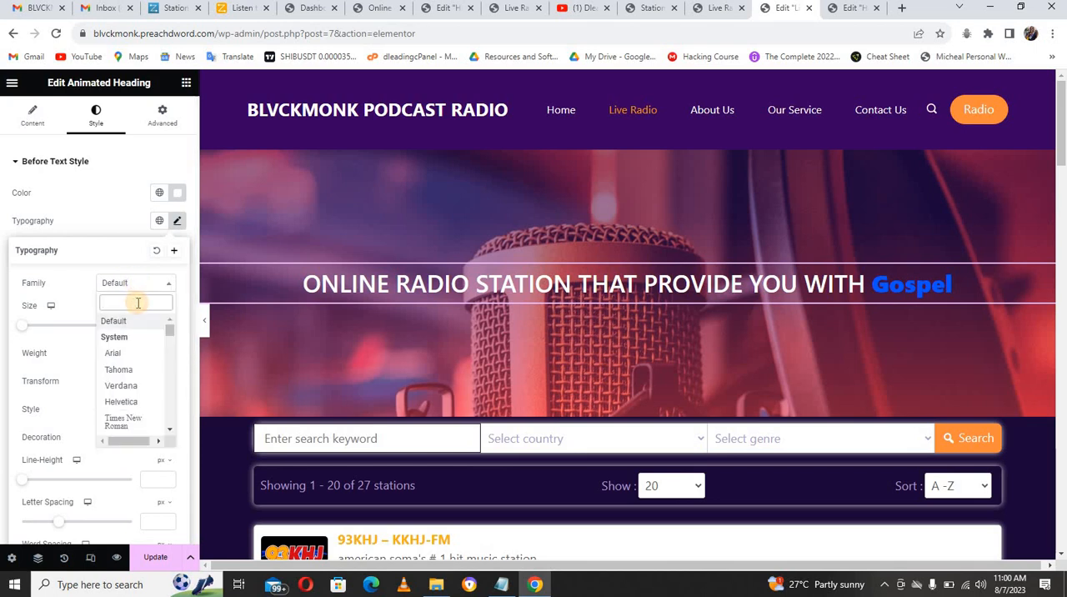
{"action": "type", "text": "poppi"}
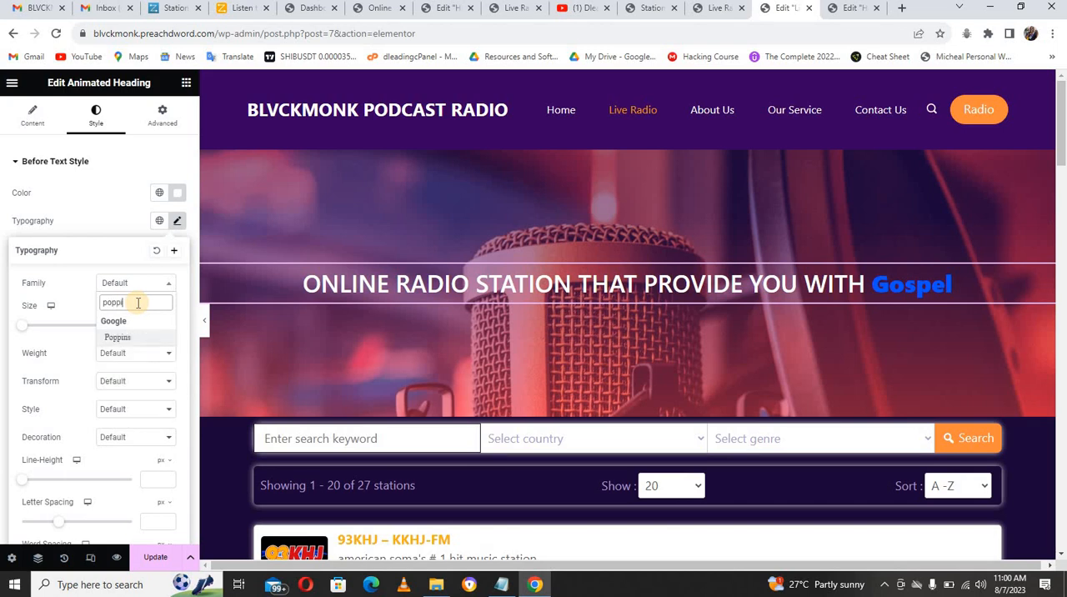
{"action": "left_click", "coordinate": [119, 337]}
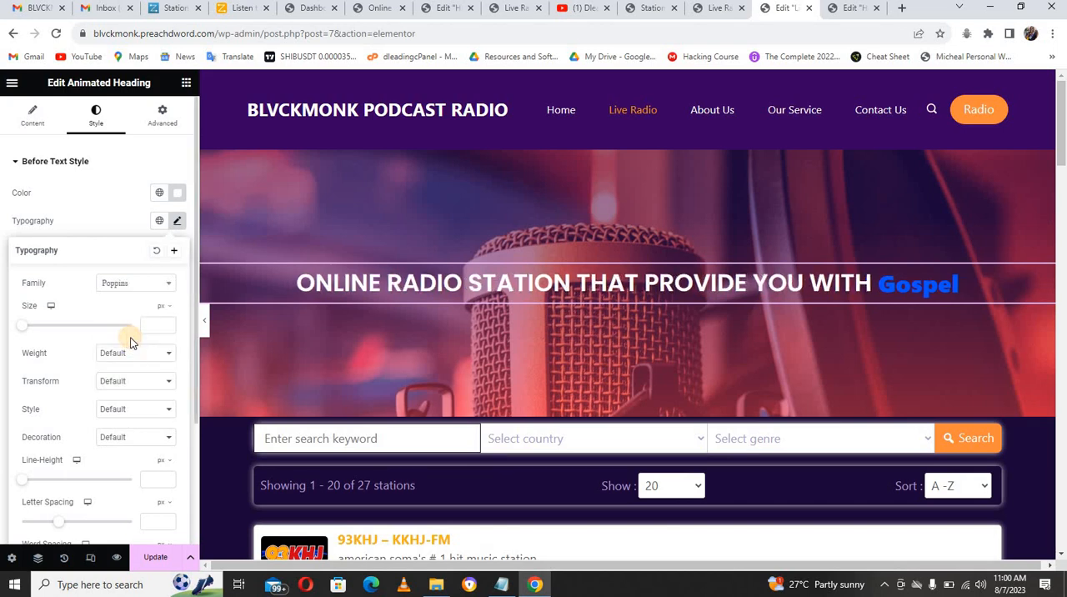
Step: Set the before text's font family to Montserrat
{"action": "left_click", "coordinate": [127, 285]}
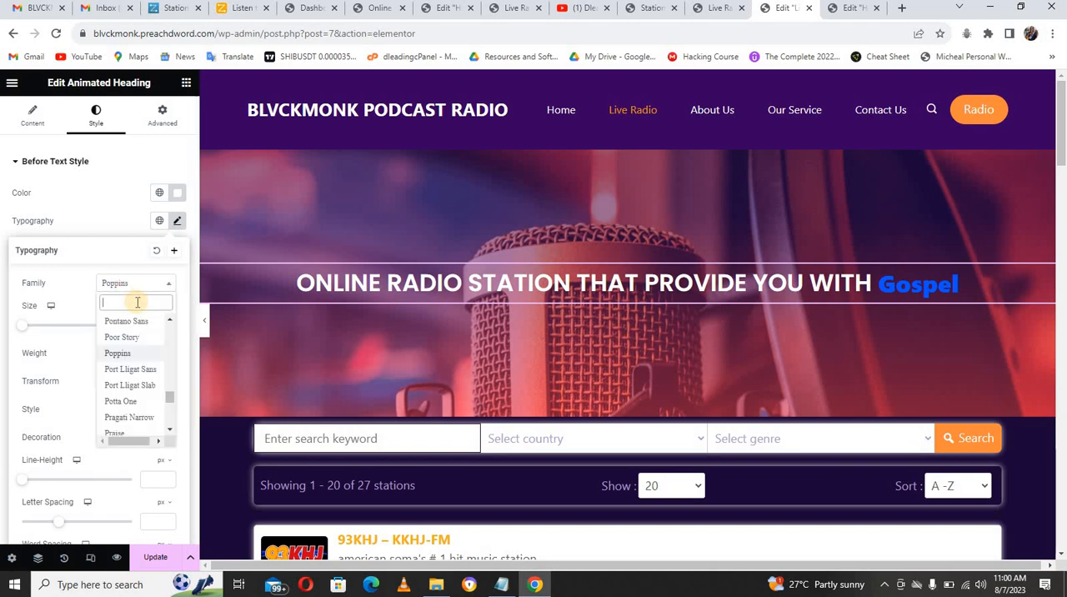
{"action": "type", "text": "serr"}
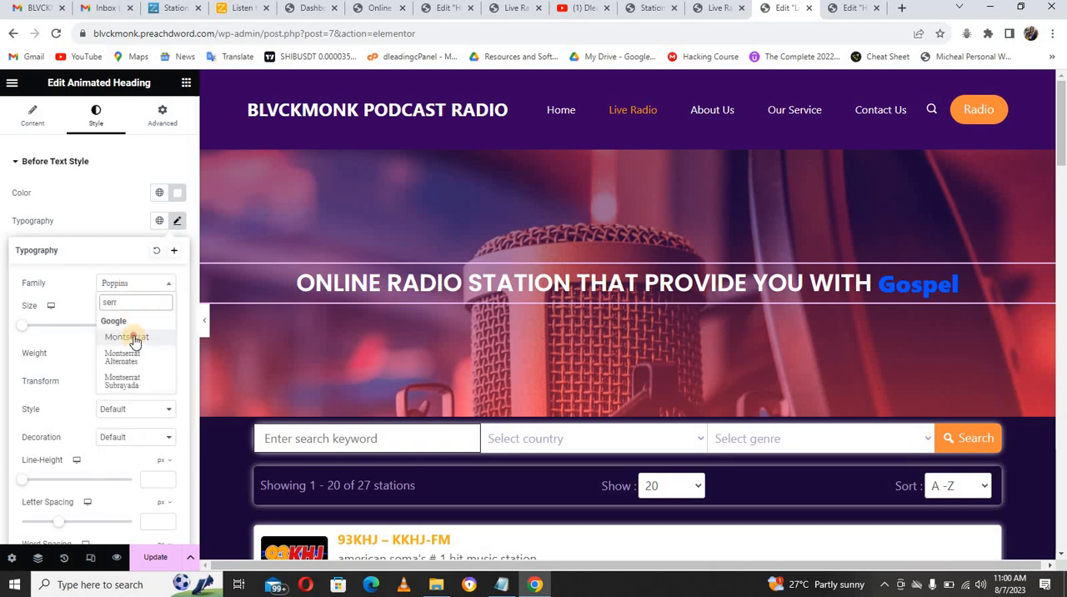
{"action": "left_click", "coordinate": [127, 336]}
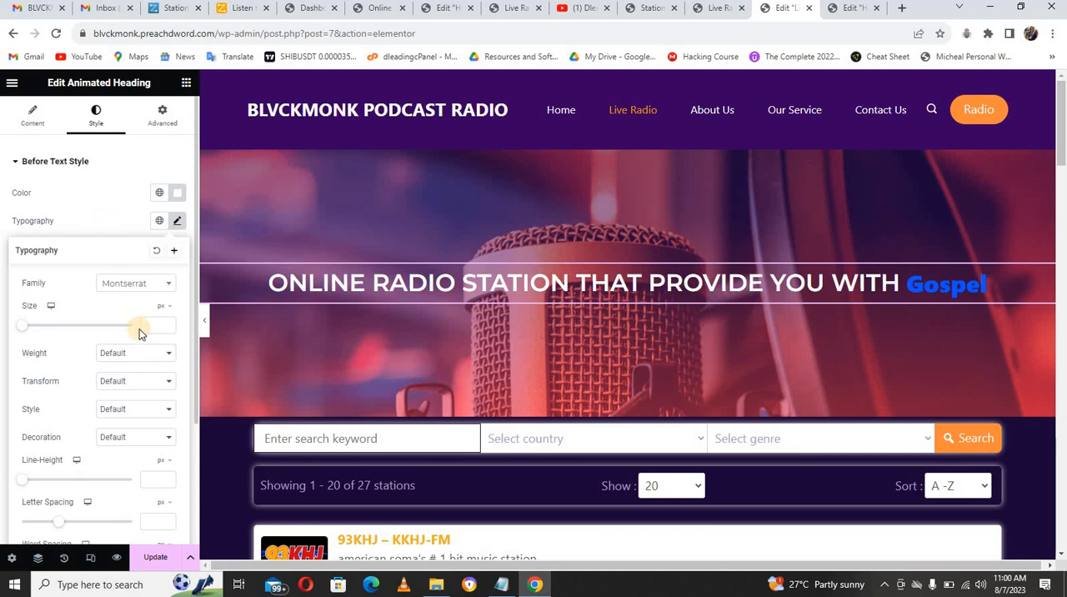
Step: Set the before text's transform to Capitalize and its weight to 600 (Semi Bold)
{"action": "left_click", "coordinate": [145, 383]}
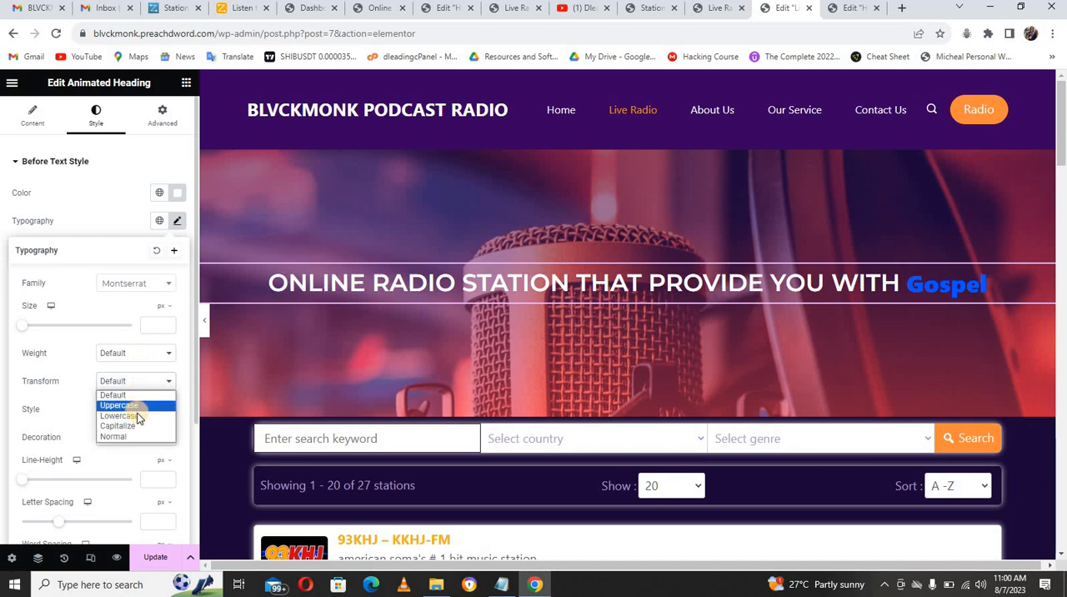
{"action": "left_click", "coordinate": [135, 425]}
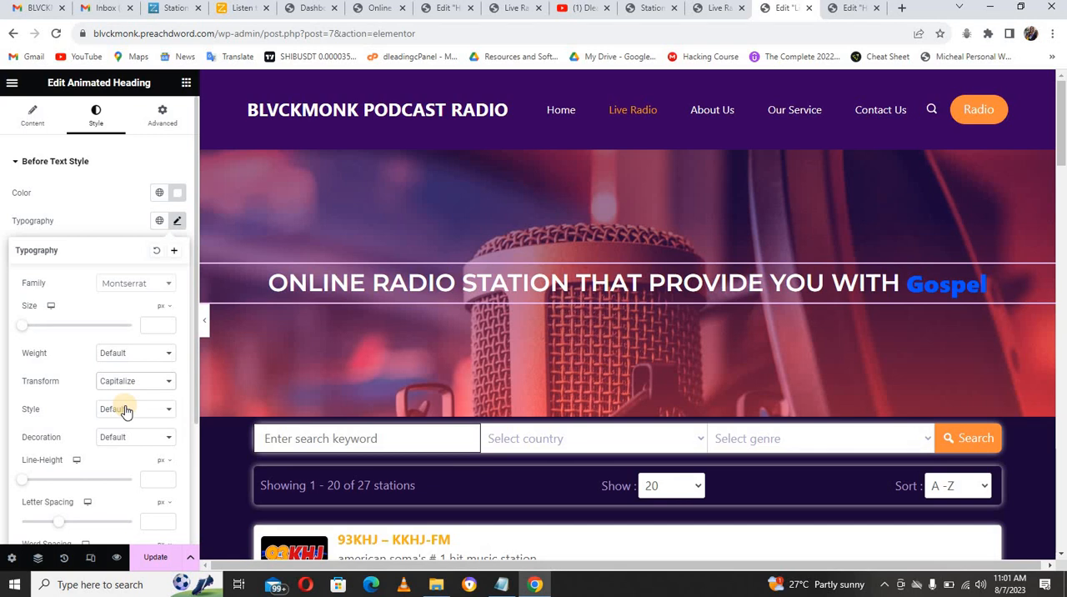
{"action": "left_click", "coordinate": [125, 354]}
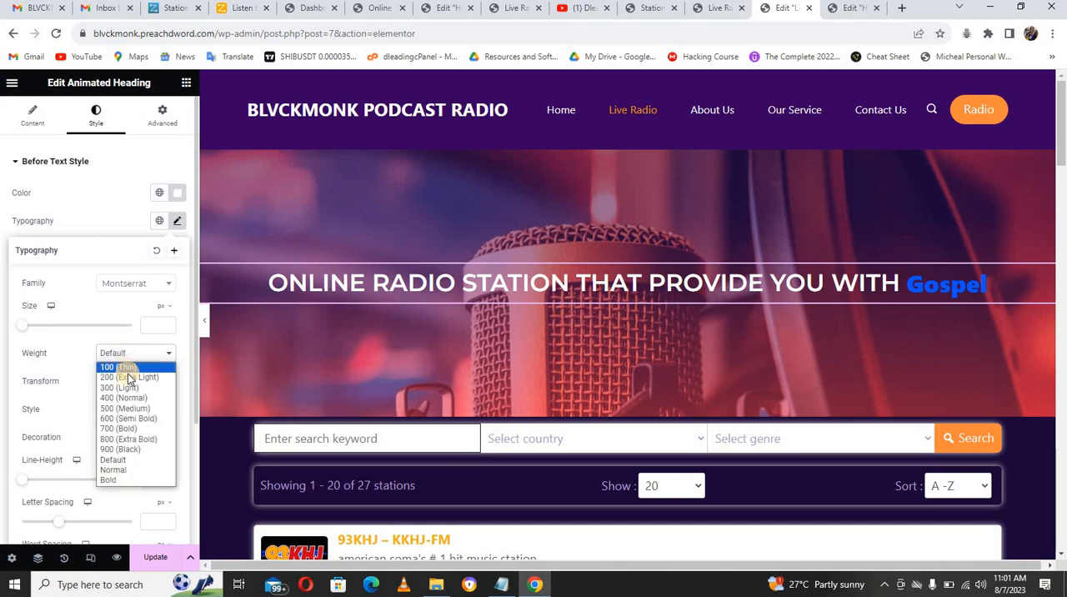
{"action": "left_click", "coordinate": [125, 419]}
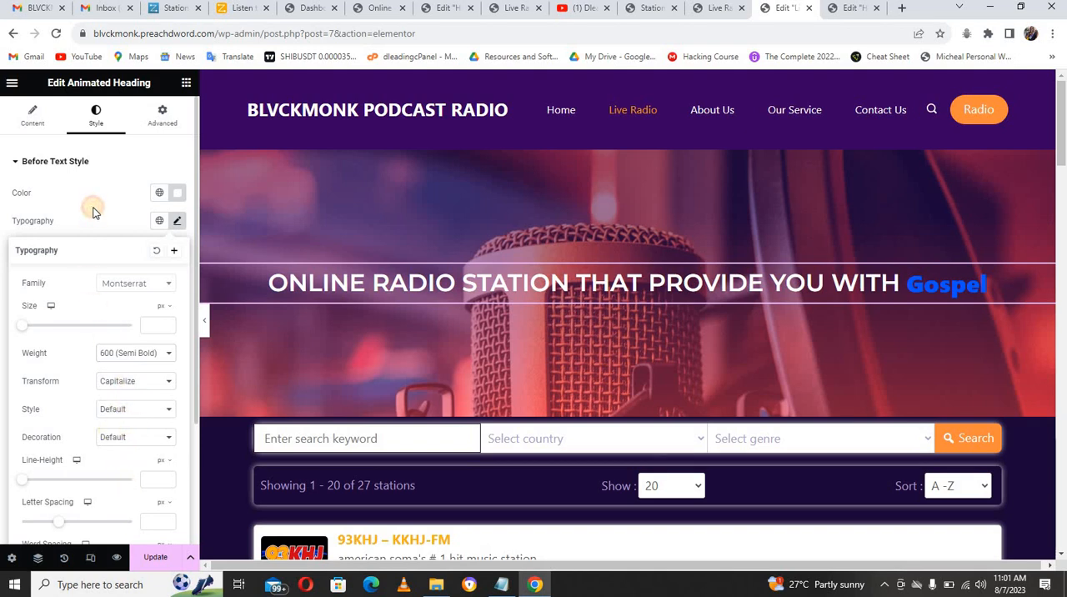
{"action": "left_click", "coordinate": [94, 212]}
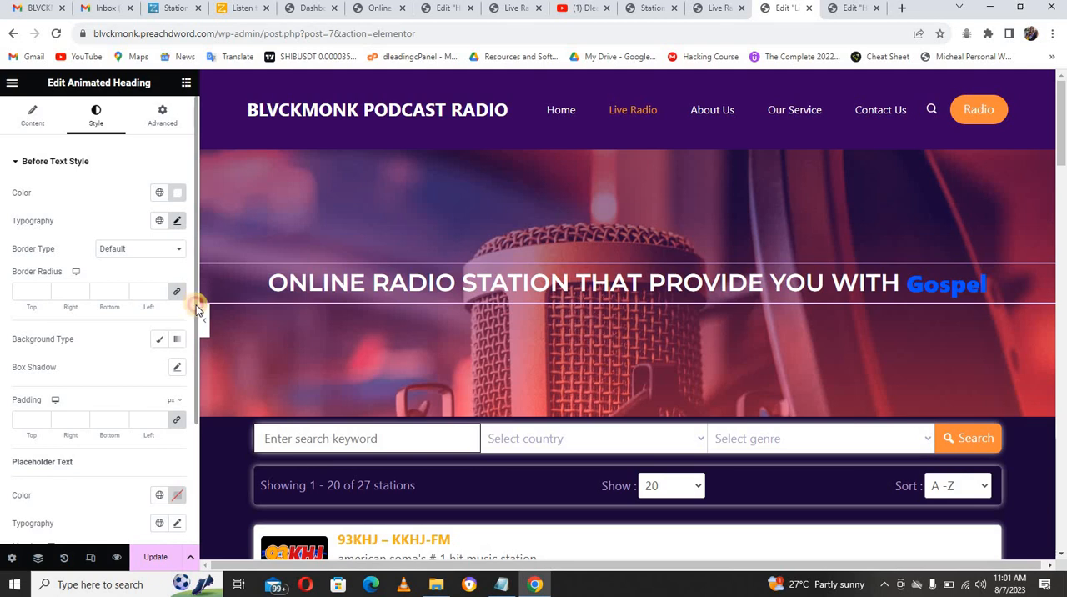
Step: Set the heading's placeholder text color to golden yellow, #D3A91F
{"action": "scroll", "coordinate": [192, 325], "scroll_direction": "down", "scroll_amount": 3}
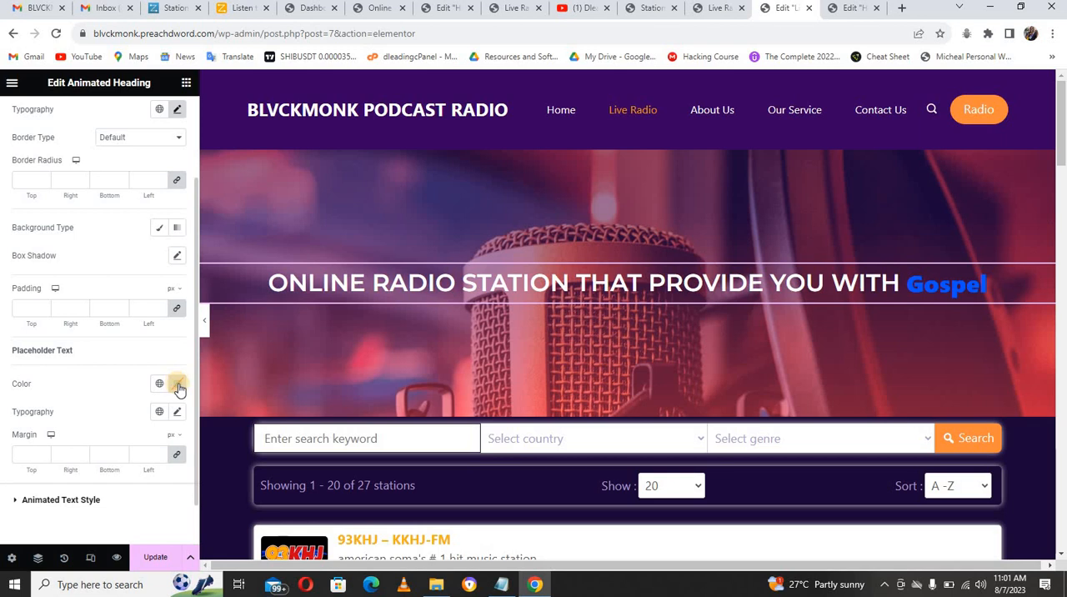
{"action": "left_click", "coordinate": [177, 385]}
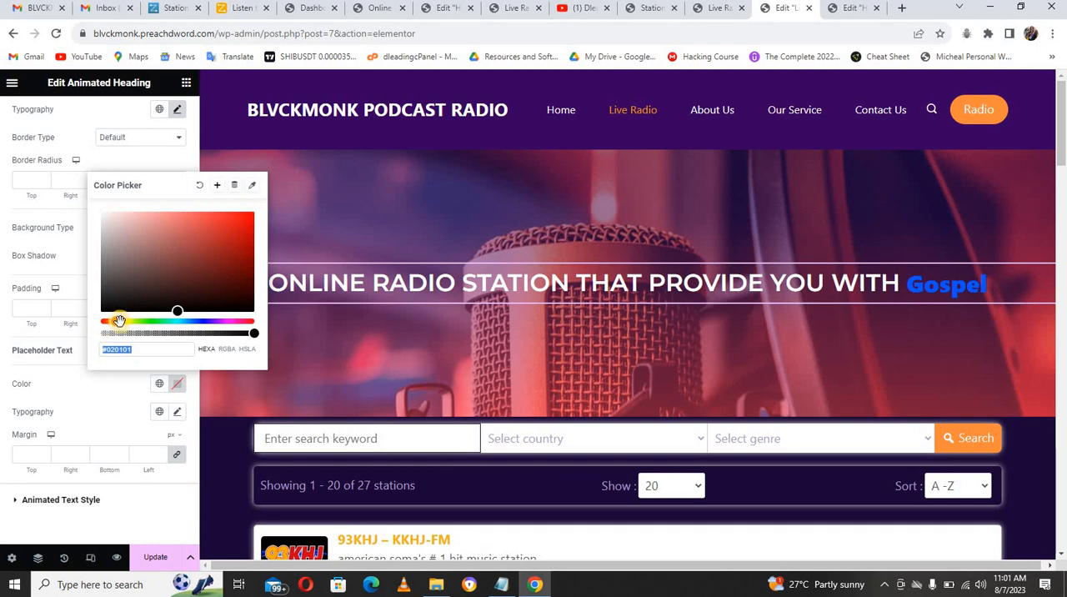
{"action": "left_click", "coordinate": [119, 321]}
{"action": "left_click_drag", "start_coordinate": [211, 236], "coordinate": [231, 228]}
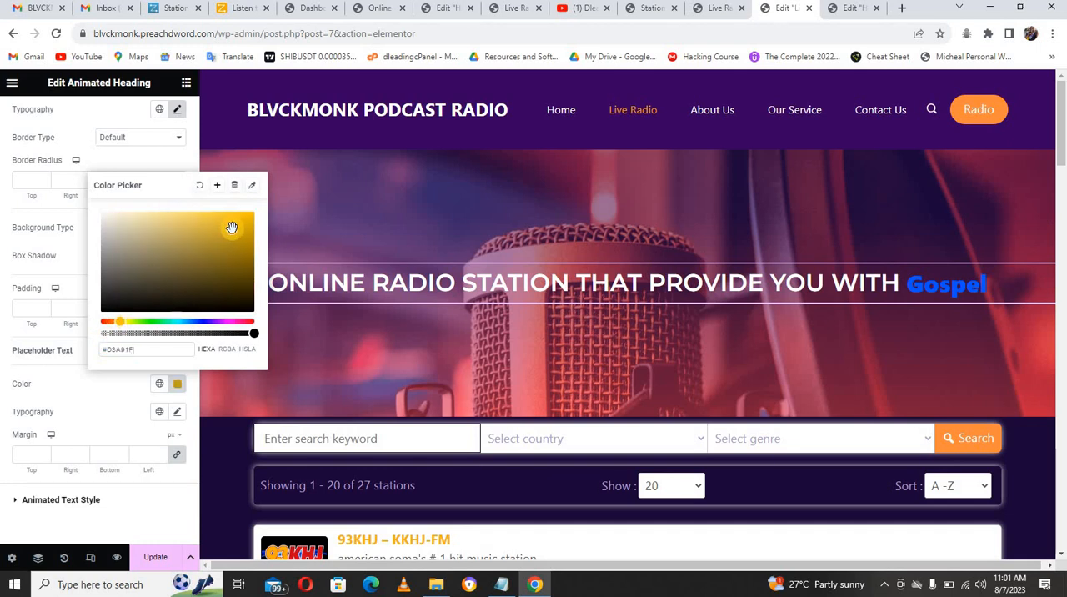
Step: Set the placeholder text color to #FBB105, the link color listed in the Notepad color notes
{"action": "left_click", "coordinate": [257, 214]}
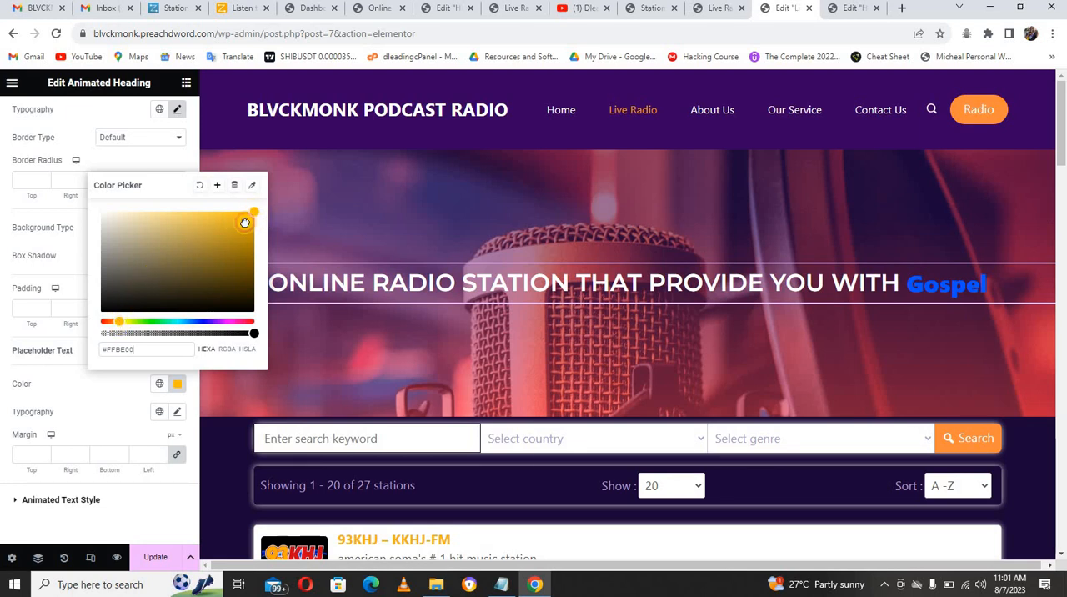
{"action": "mouse_move", "coordinate": [252, 214]}
{"action": "left_mouse_down"}
{"action": "mouse_move", "coordinate": [246, 221]}
{"action": "mouse_move", "coordinate": [253, 215]}
{"action": "left_mouse_up"}
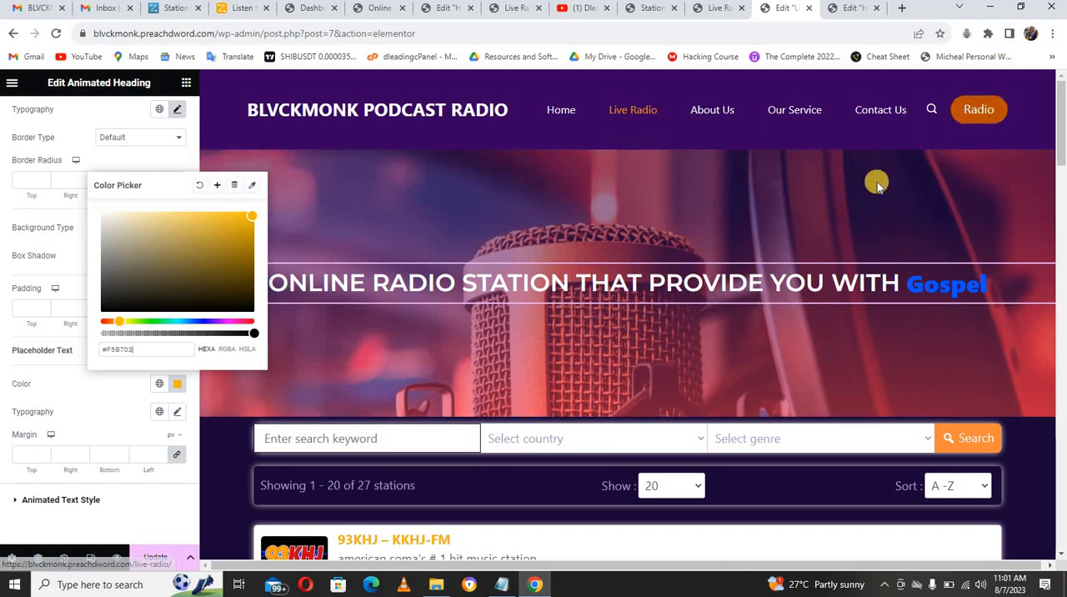
{"action": "left_click", "coordinate": [503, 585]}
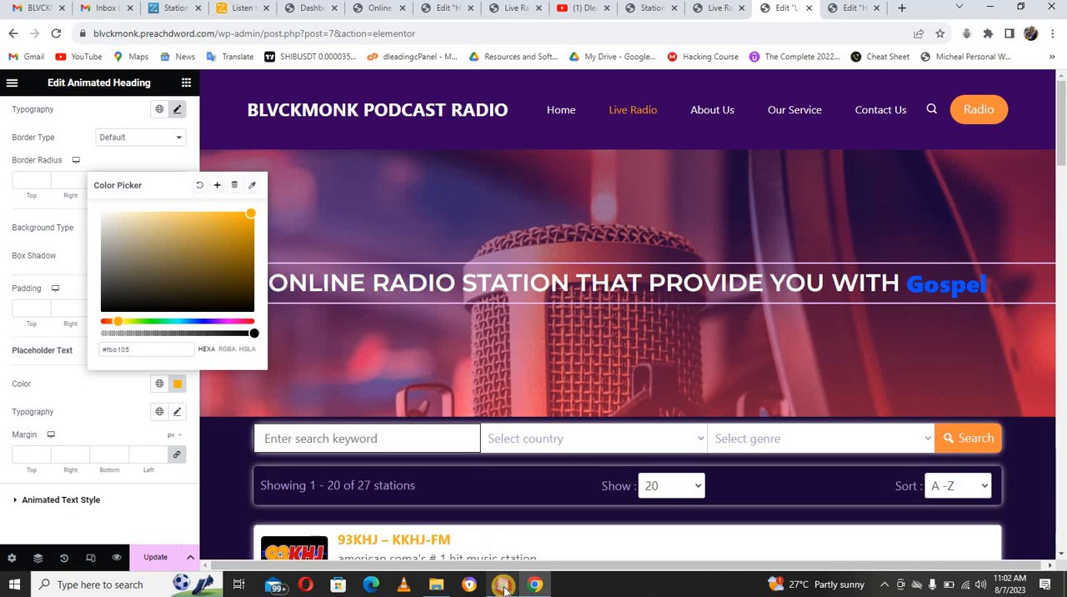
{"action": "left_click", "coordinate": [503, 585]}
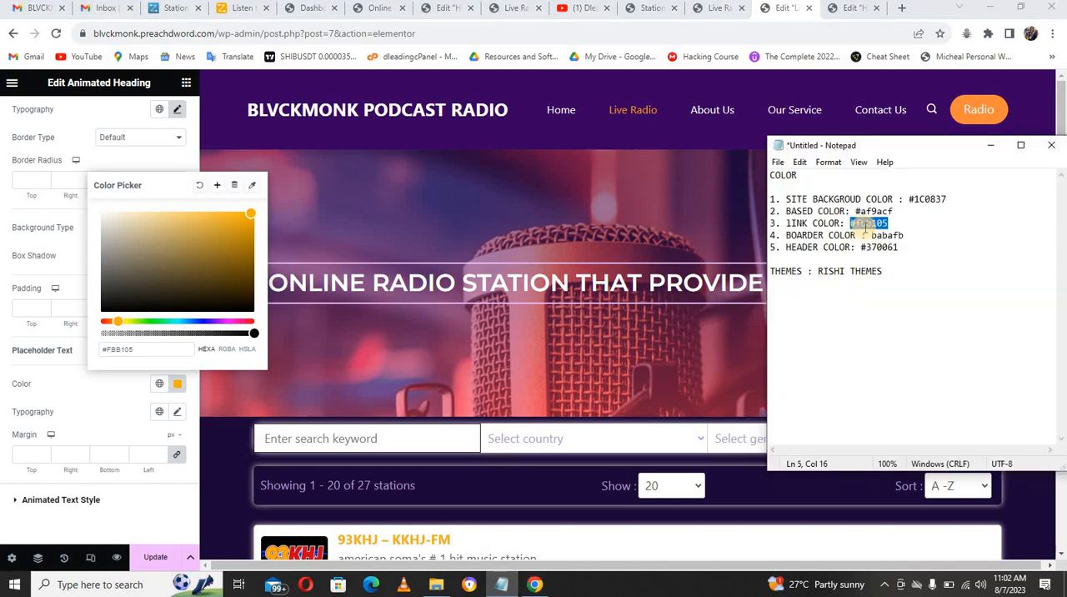
{"action": "left_click", "coordinate": [125, 397]}
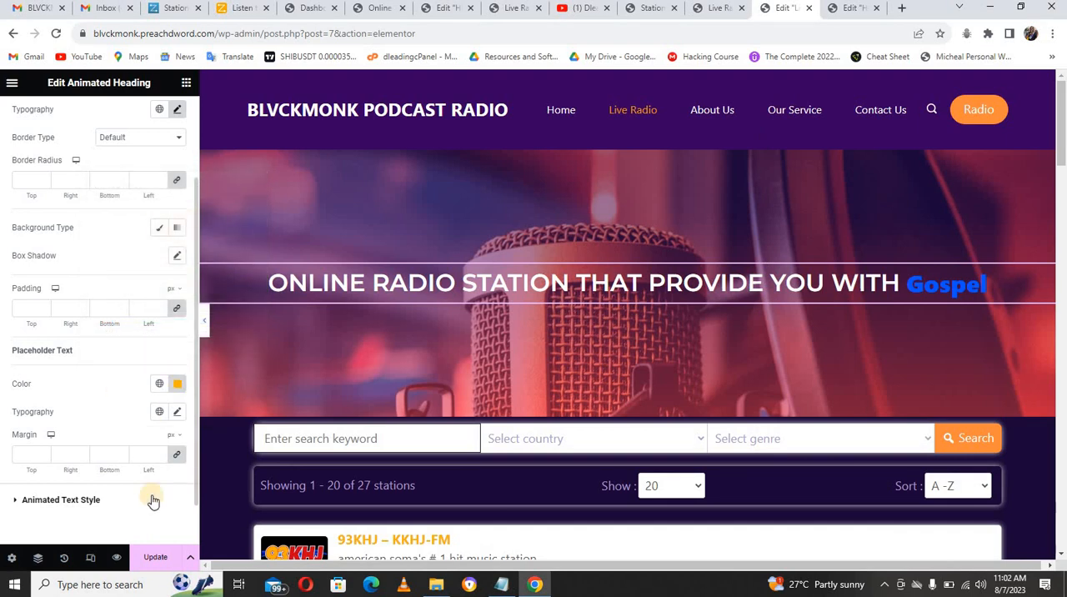
Step: Set the font family of the heading's placeholder text to Montserrat
{"action": "left_click", "coordinate": [178, 412]}
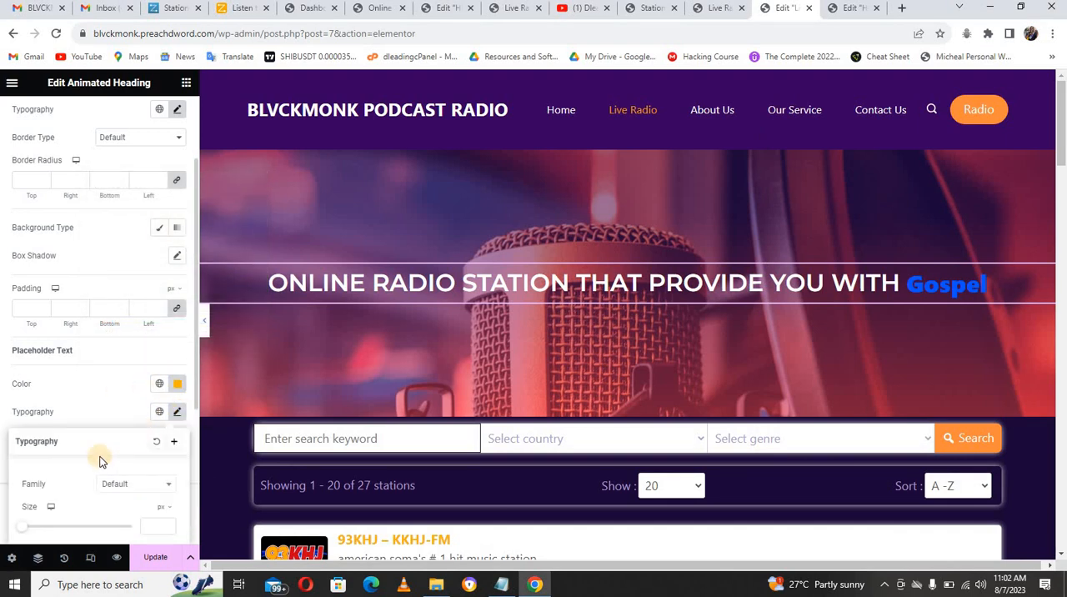
{"action": "left_click", "coordinate": [131, 487]}
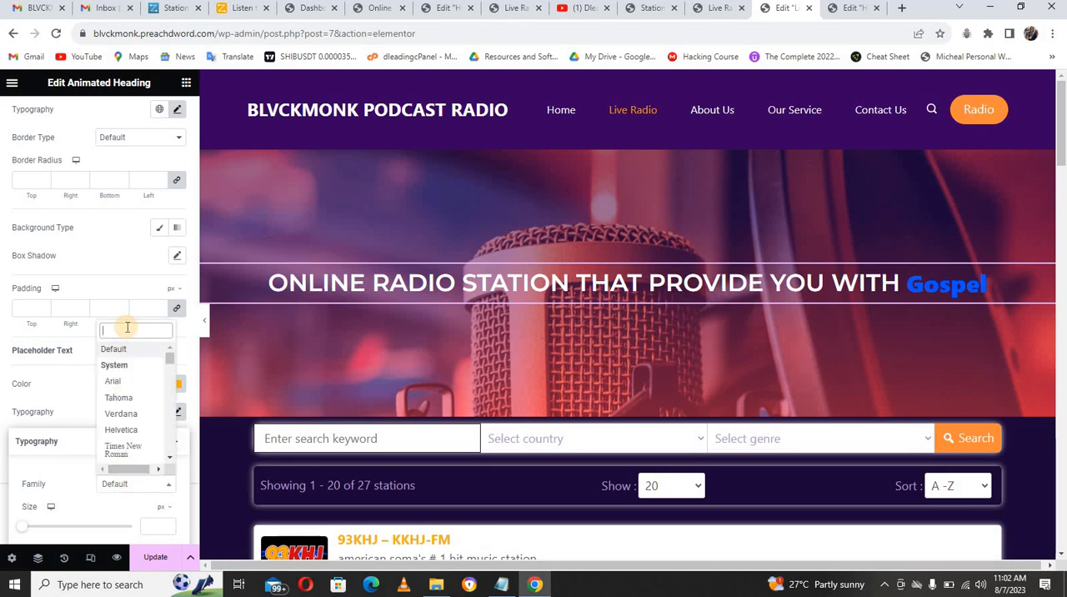
{"action": "type", "text": "serr"}
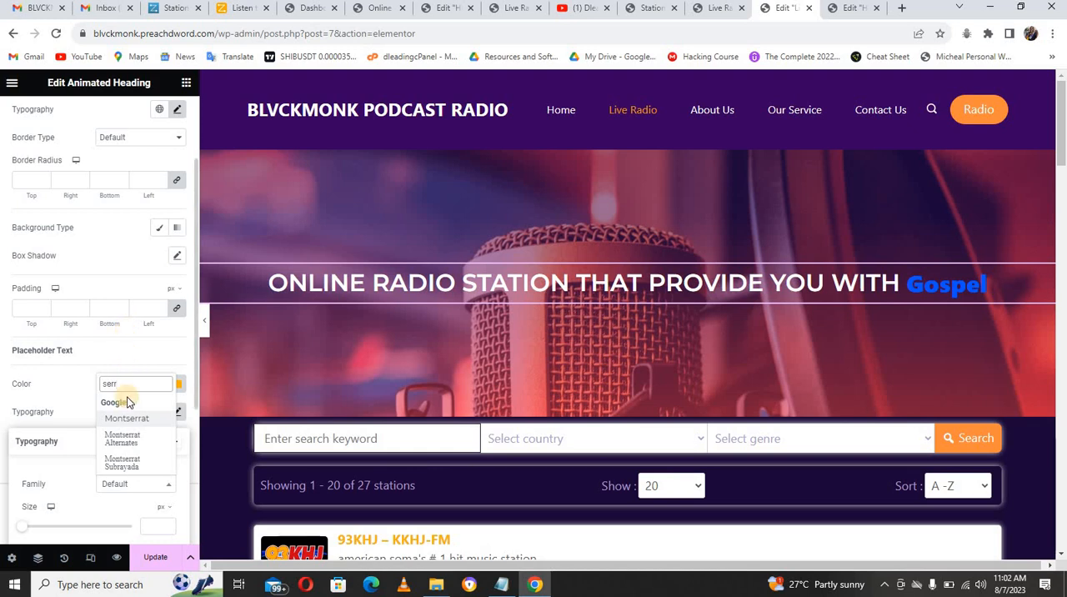
{"action": "left_click", "coordinate": [128, 419]}
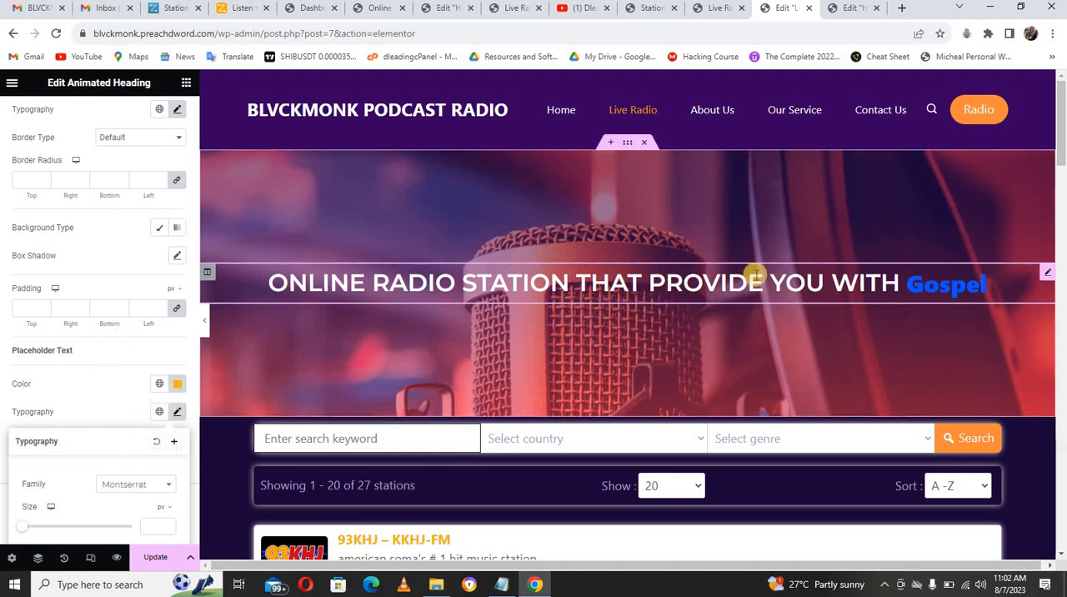
Step: Unlink the margins of the station search and list section below the banner and set its top margin to -80 px
{"action": "scroll", "coordinate": [1060, 162], "scroll_direction": "down", "scroll_amount": 1}
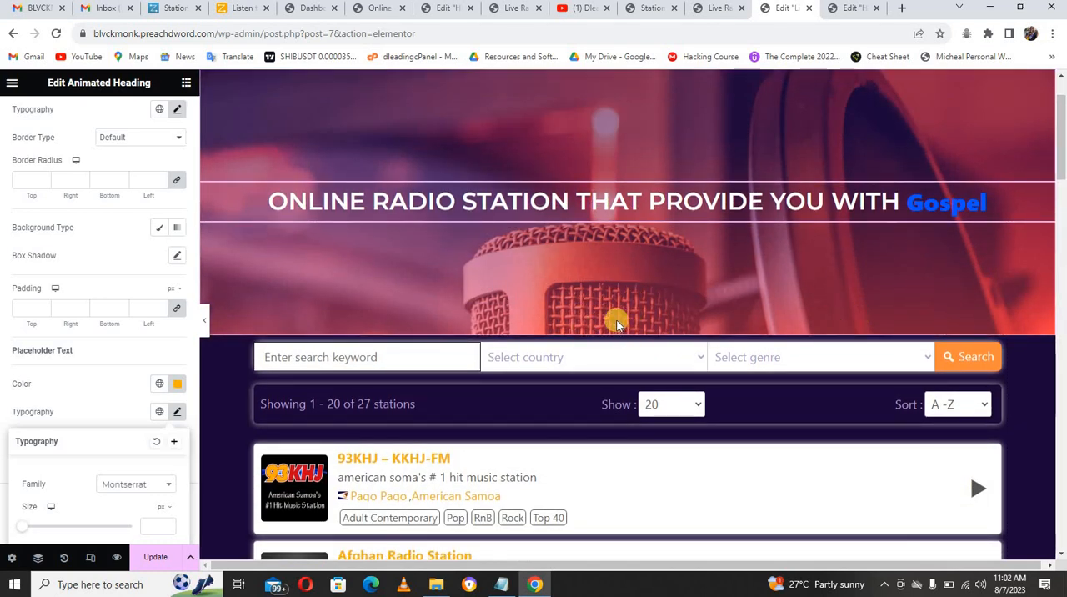
{"action": "left_click", "coordinate": [627, 330]}
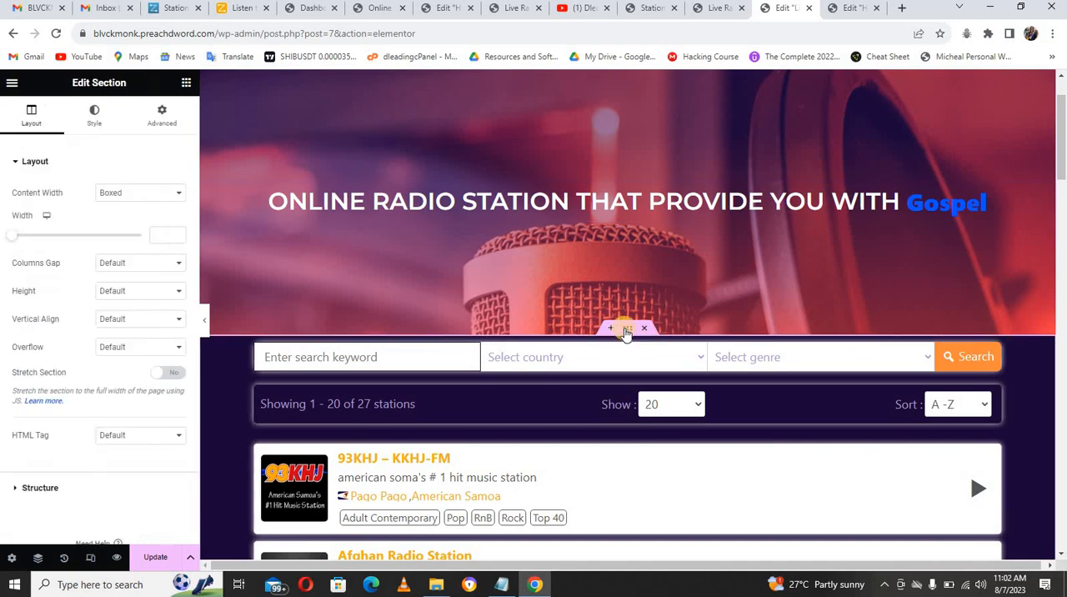
{"action": "left_click", "coordinate": [151, 117]}
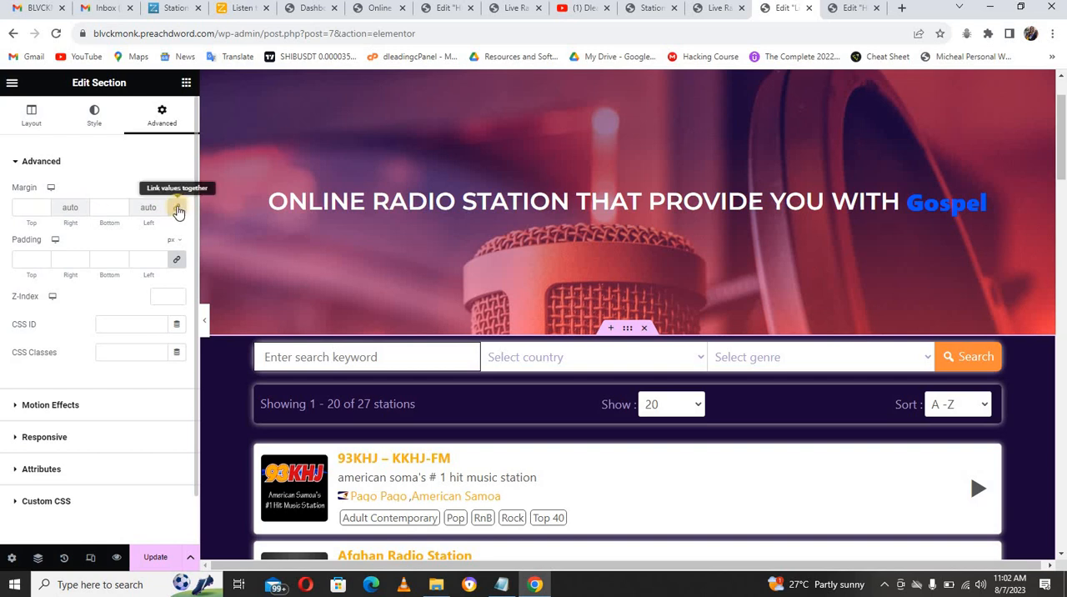
{"action": "left_click", "coordinate": [177, 211]}
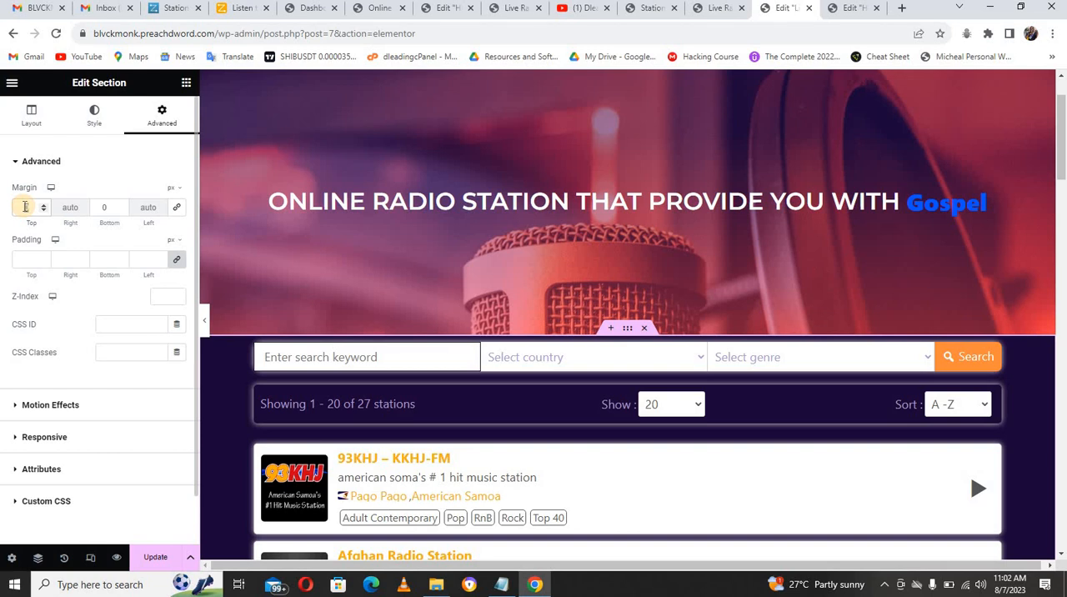
{"action": "left_click", "coordinate": [25, 205]}
{"action": "type", "text": "-40"}
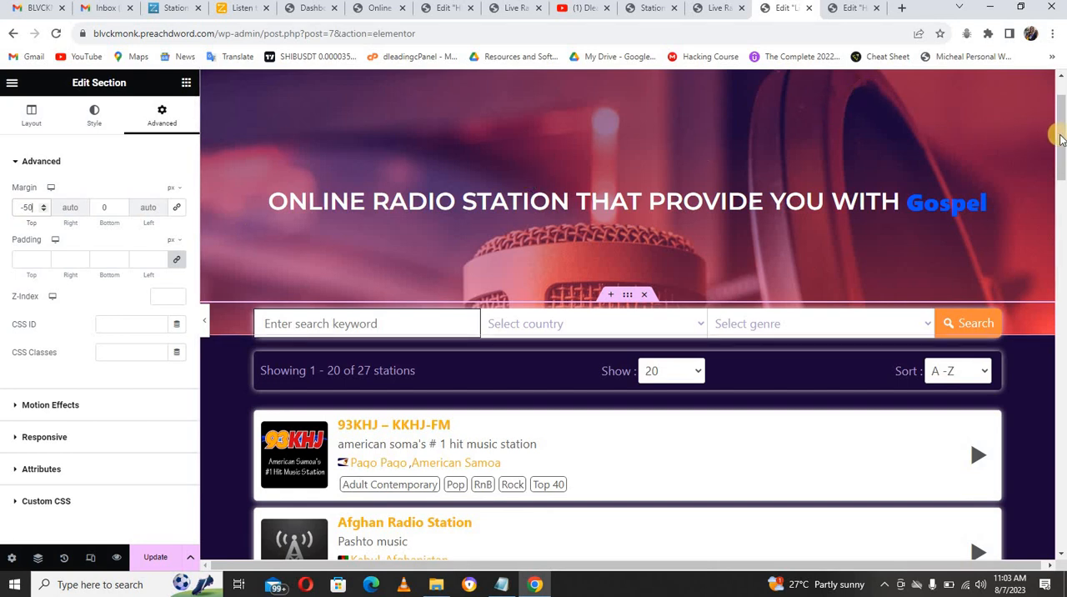
{"action": "left_click_drag", "start_coordinate": [1060, 137], "coordinate": [1062, 98]}
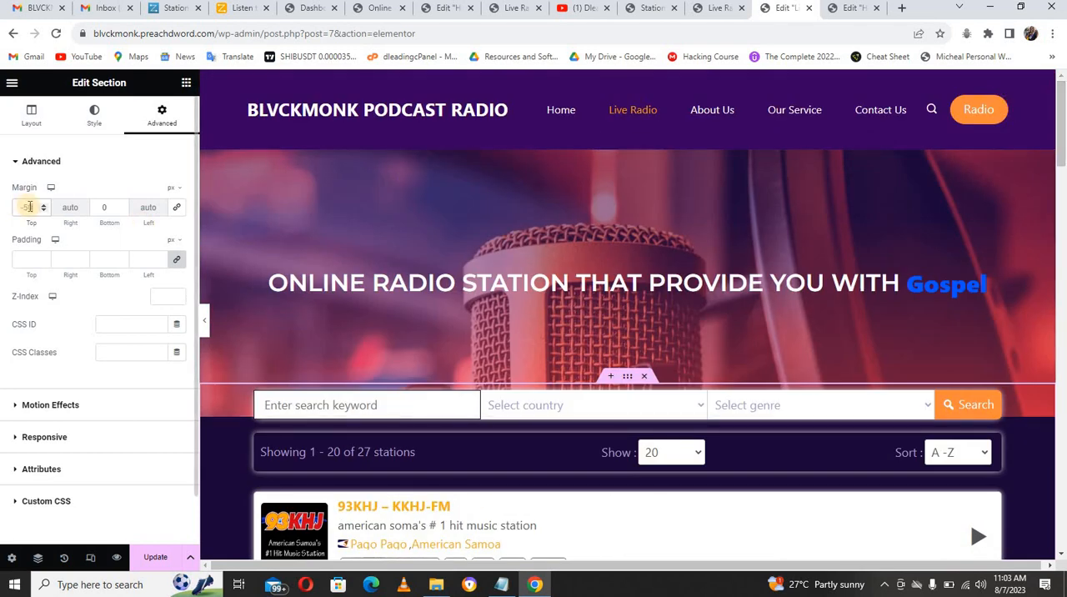
{"action": "key", "text": "BackSpace"}
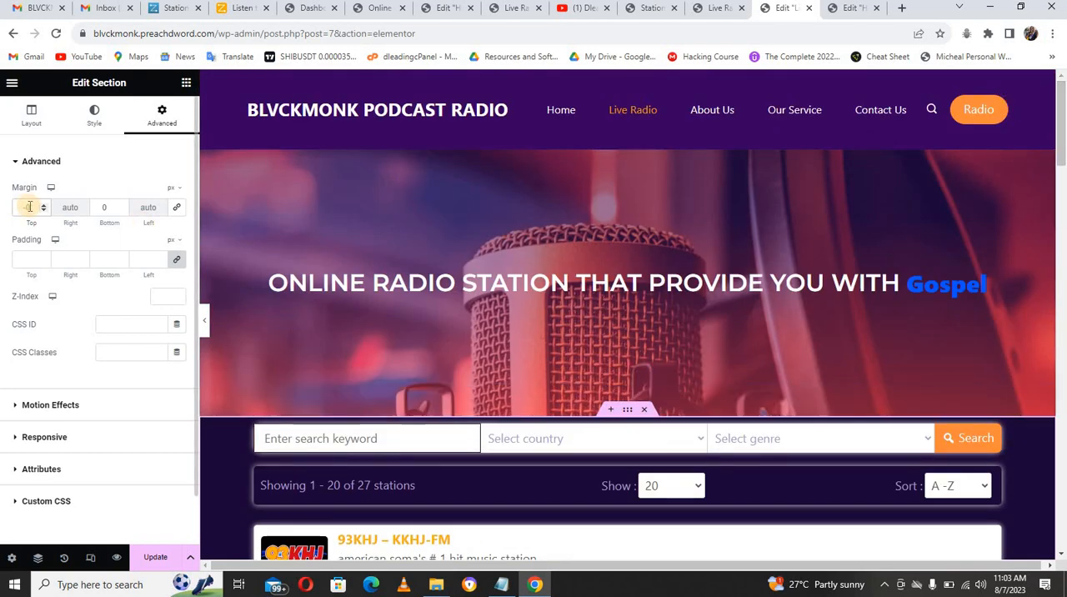
{"action": "type", "text": "80"}
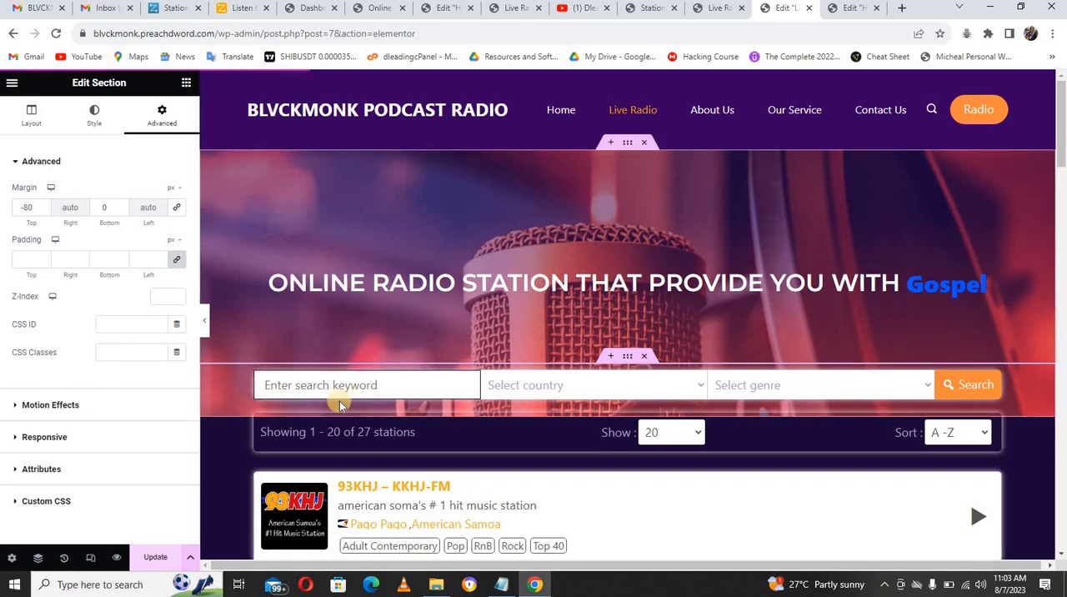
Step: Preview the page in the tablet layout, then set the animated heading's before text size to 35 px for desktop
{"action": "left_click", "coordinate": [94, 558]}
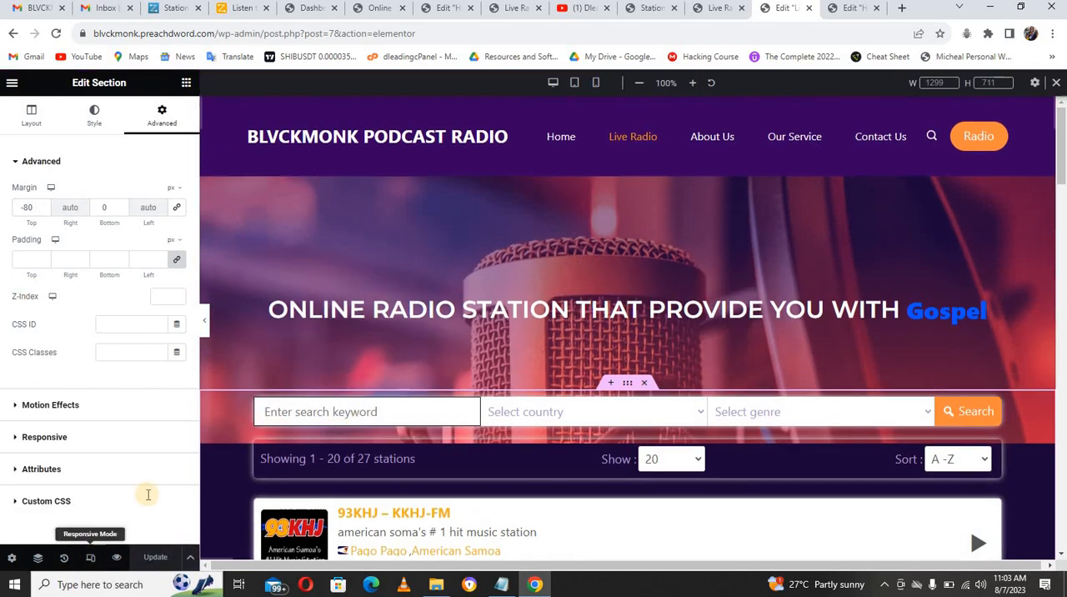
{"action": "left_click", "coordinate": [575, 83]}
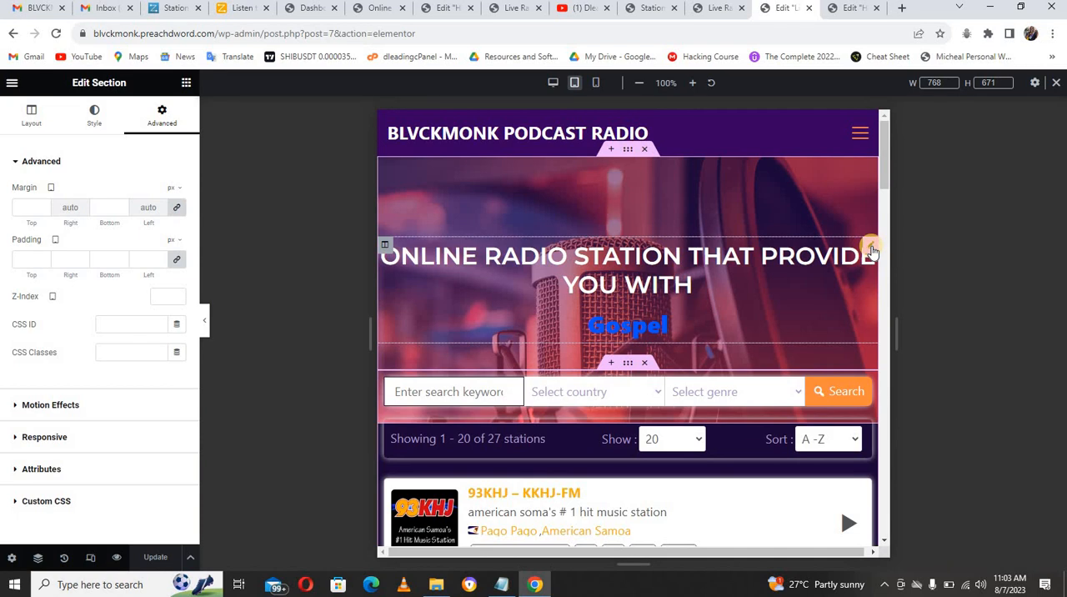
{"action": "left_click", "coordinate": [871, 249]}
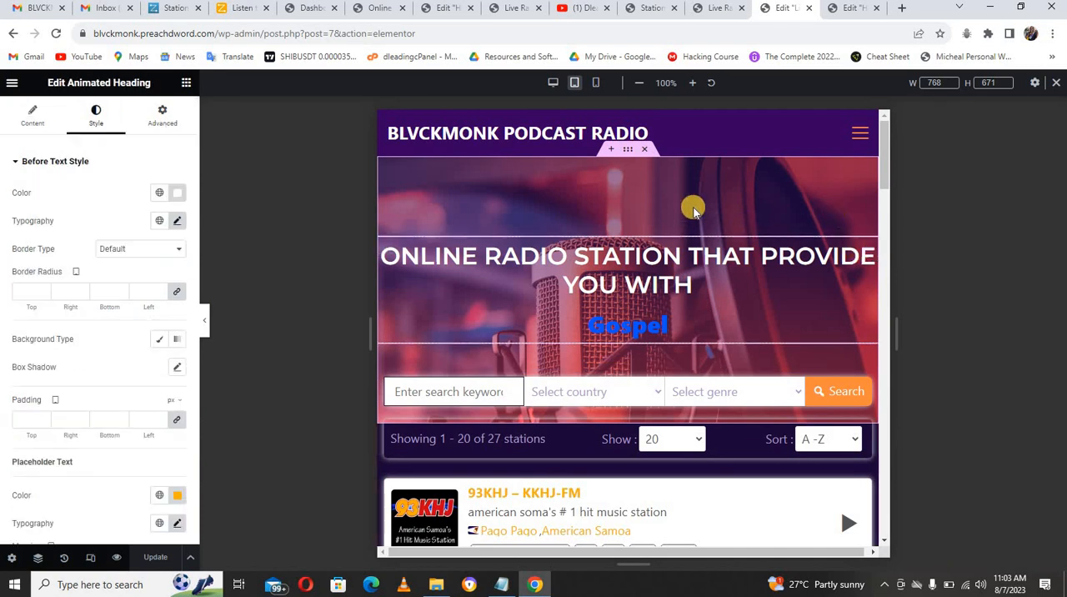
{"action": "left_click", "coordinate": [552, 82]}
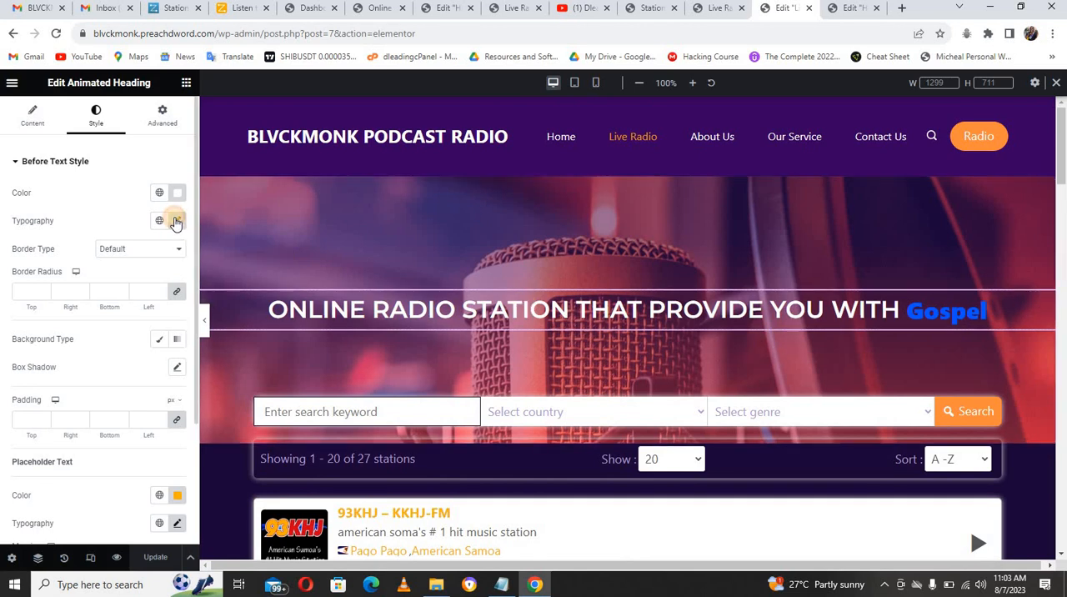
{"action": "left_click", "coordinate": [176, 221]}
{"action": "left_click_drag", "start_coordinate": [131, 330], "coordinate": [43, 328]}
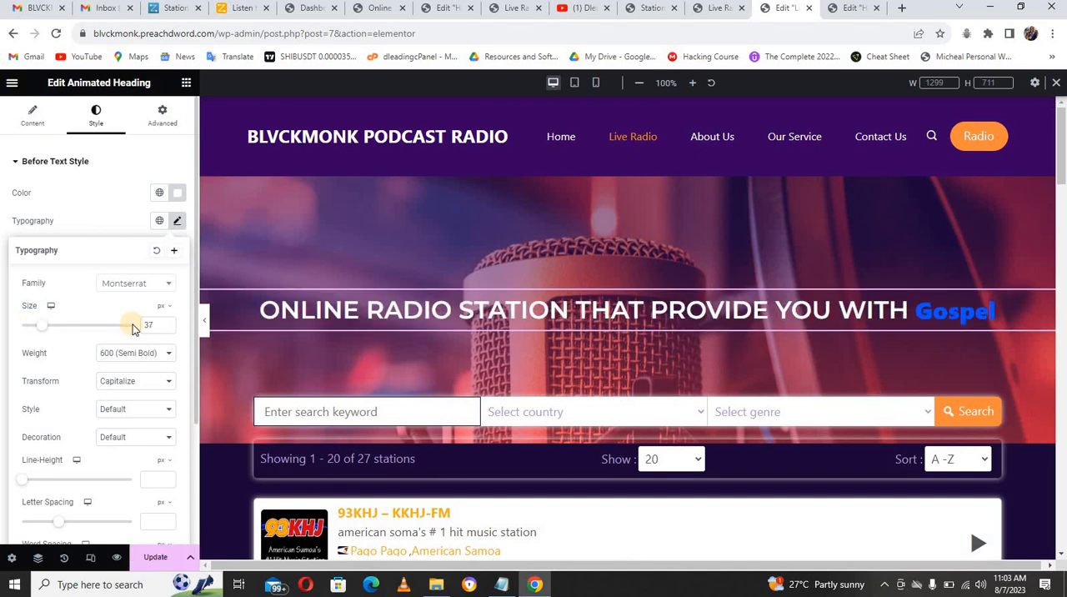
{"action": "left_click", "coordinate": [166, 329]}
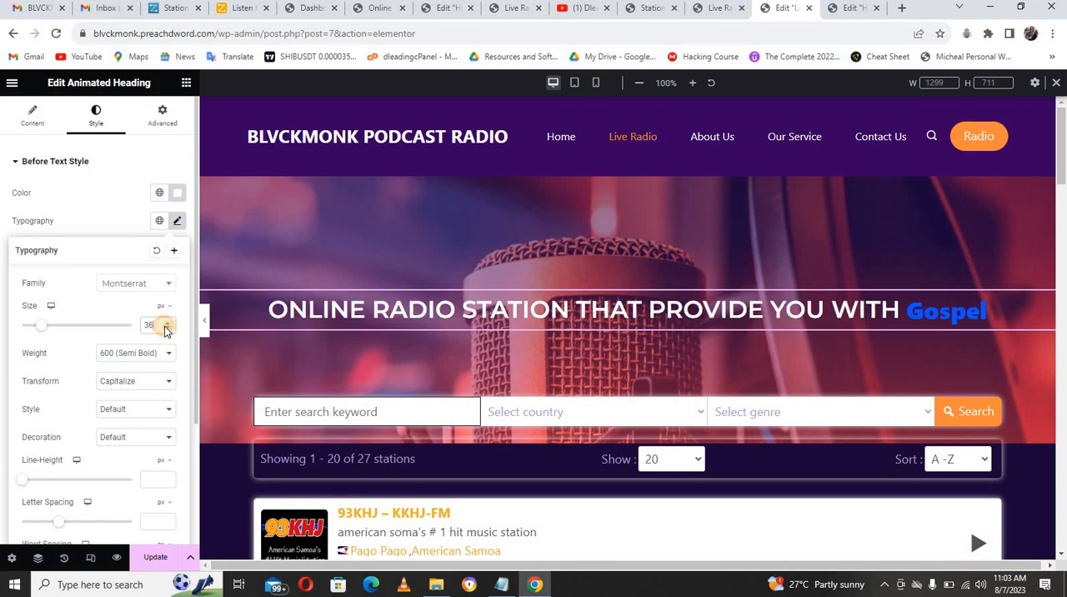
{"action": "left_click", "coordinate": [166, 329]}
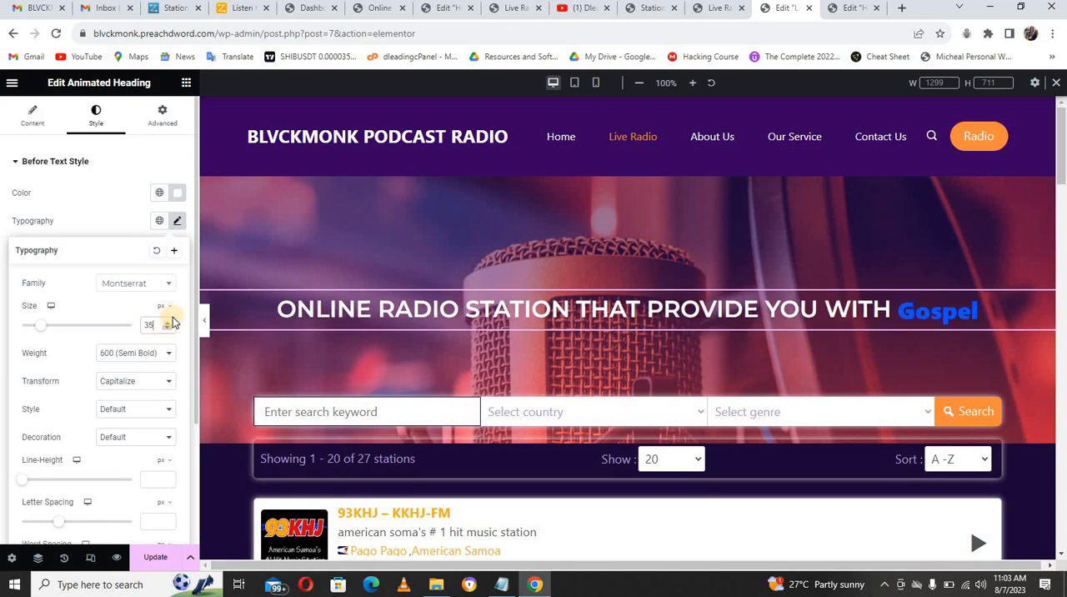
Step: Set the before text's font size to 21 px for the tablet portrait layout
{"action": "left_click", "coordinate": [575, 81]}
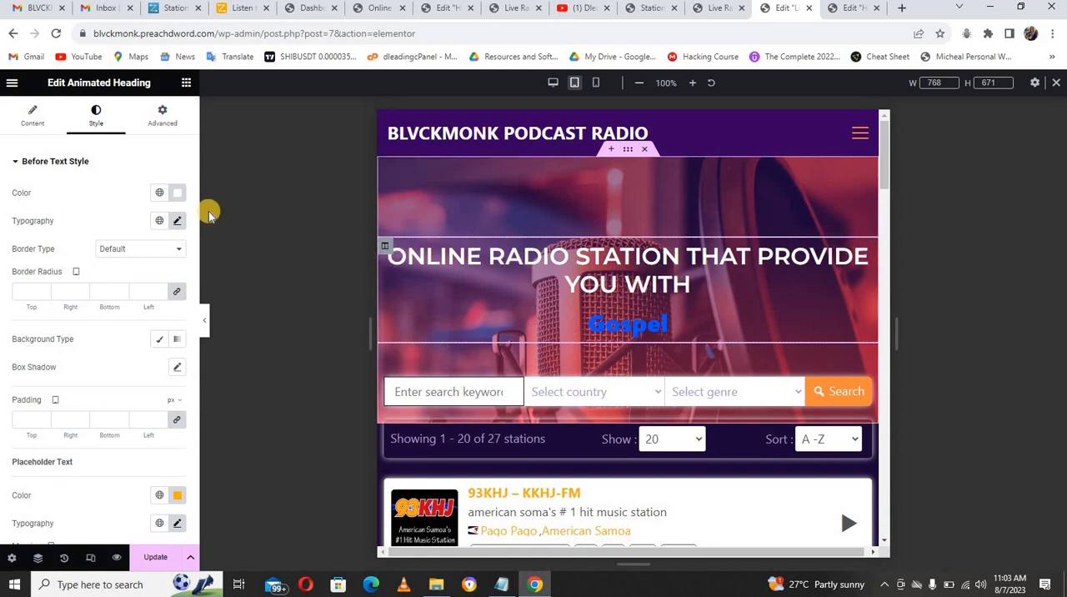
{"action": "left_click", "coordinate": [177, 221]}
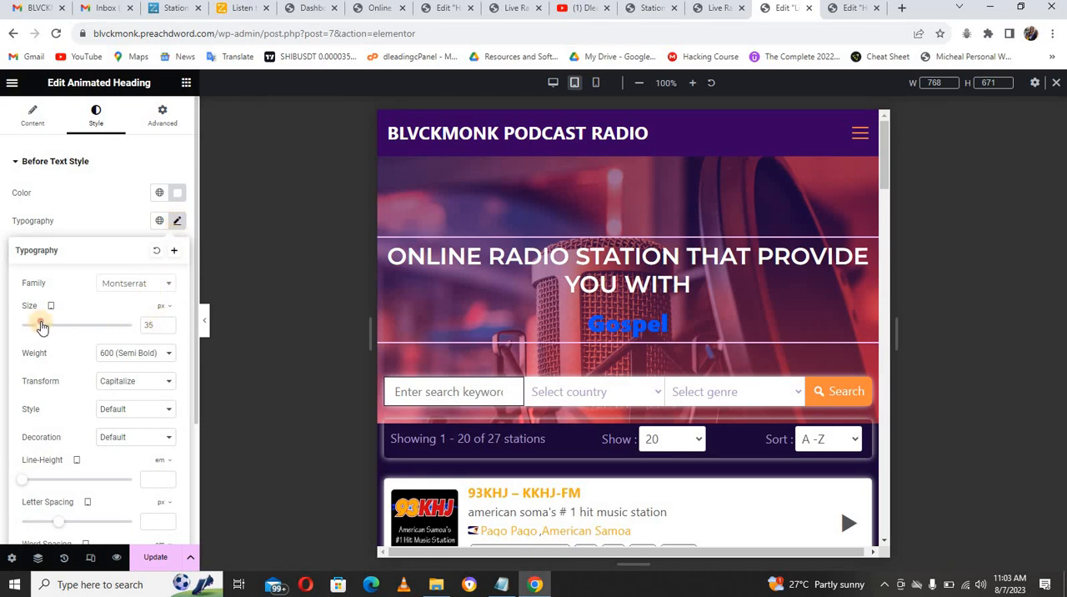
{"action": "left_click_drag", "start_coordinate": [42, 326], "coordinate": [35, 327]}
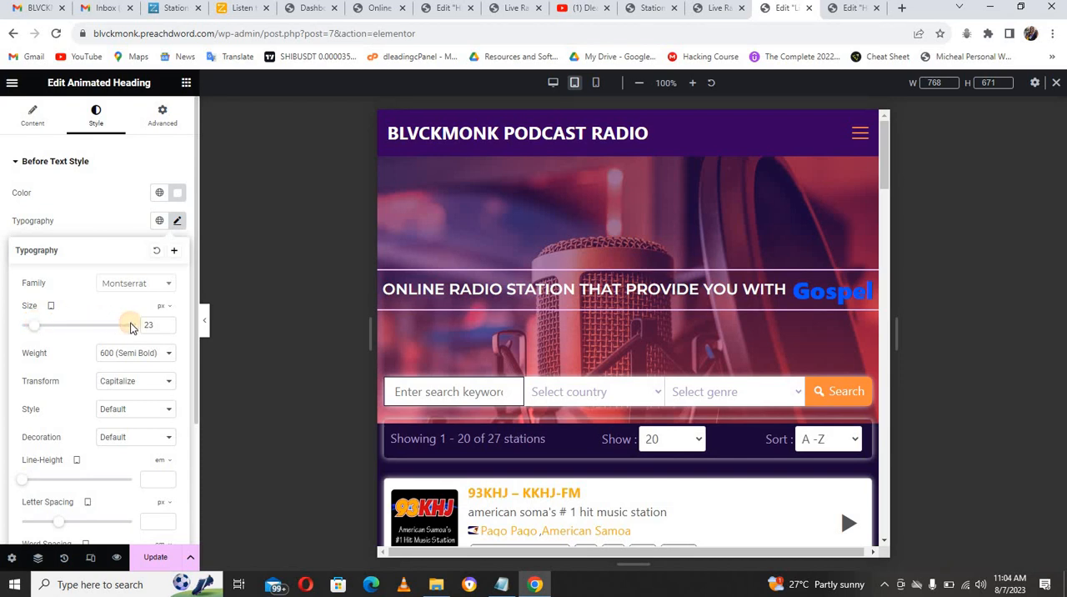
{"action": "left_click", "coordinate": [168, 330]}
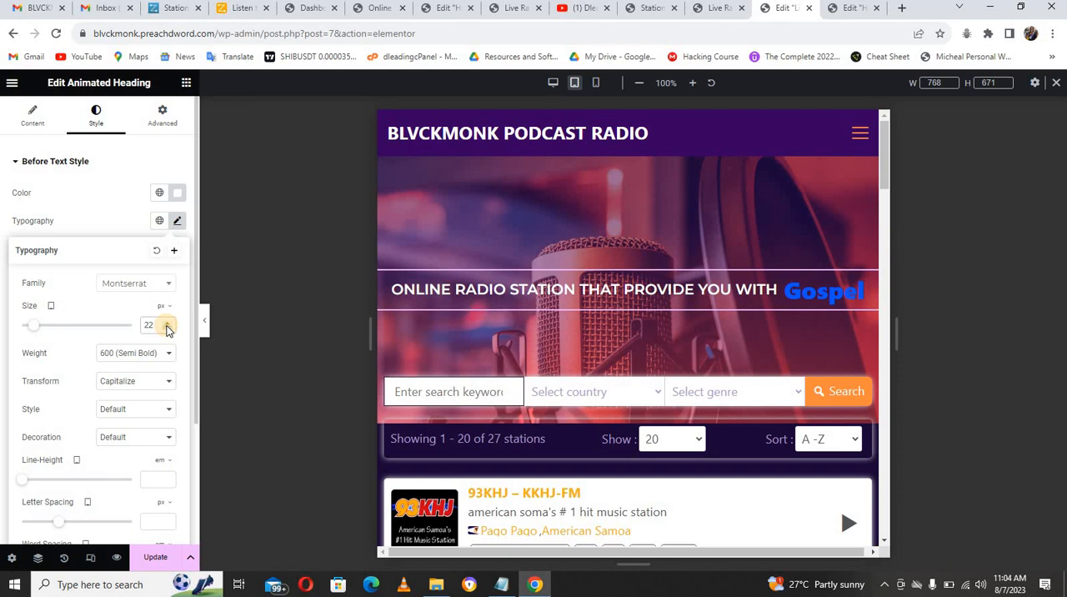
{"action": "left_click", "coordinate": [167, 329]}
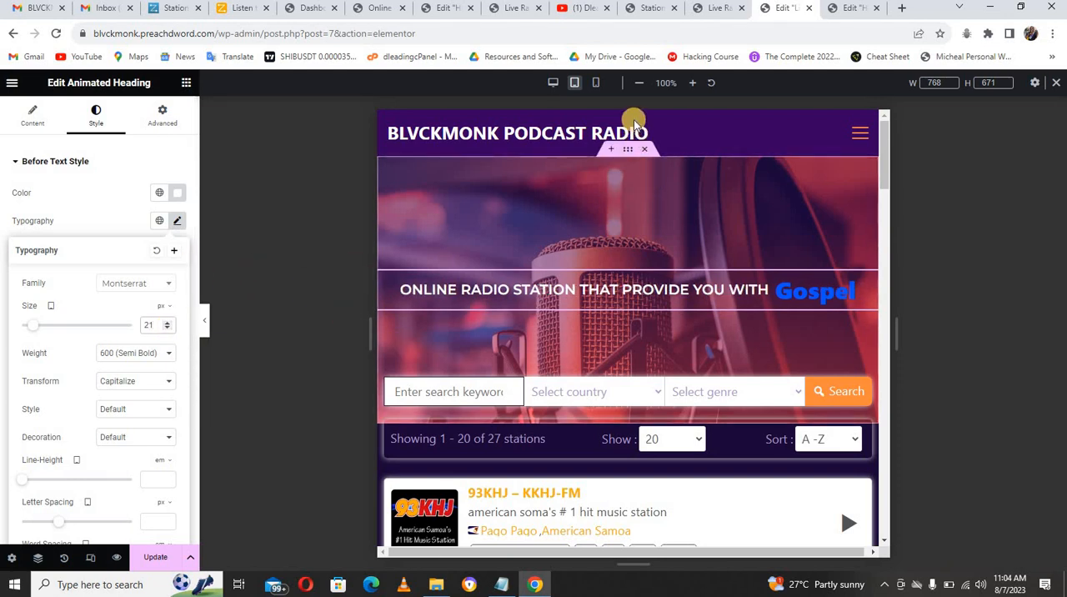
Step: Set the before text's font size to 20 px for the mobile layout and check the whole page at that size
{"action": "left_click", "coordinate": [595, 83]}
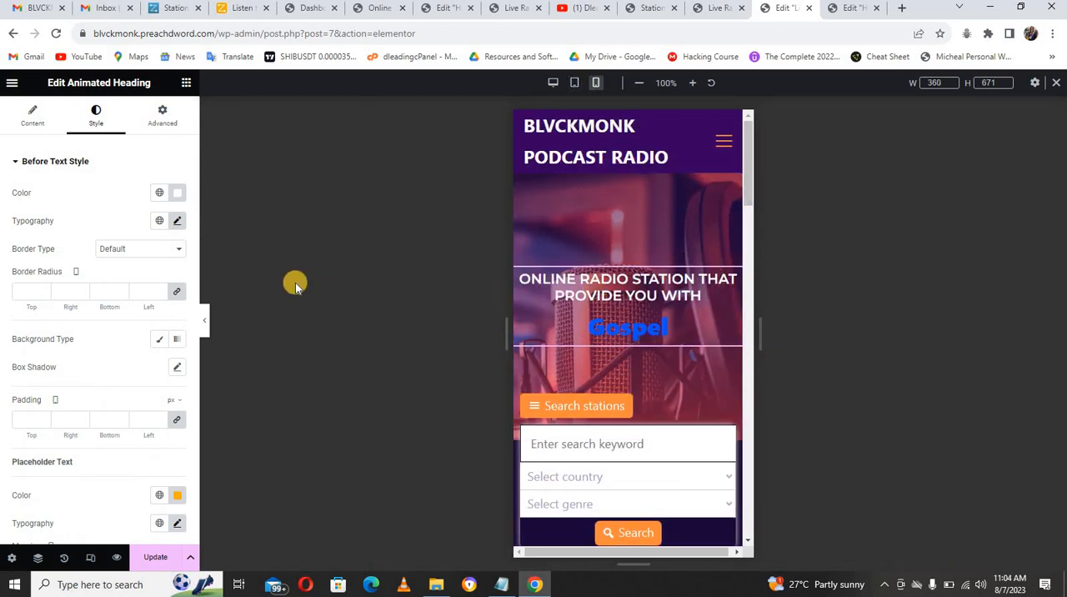
{"action": "left_click", "coordinate": [177, 222]}
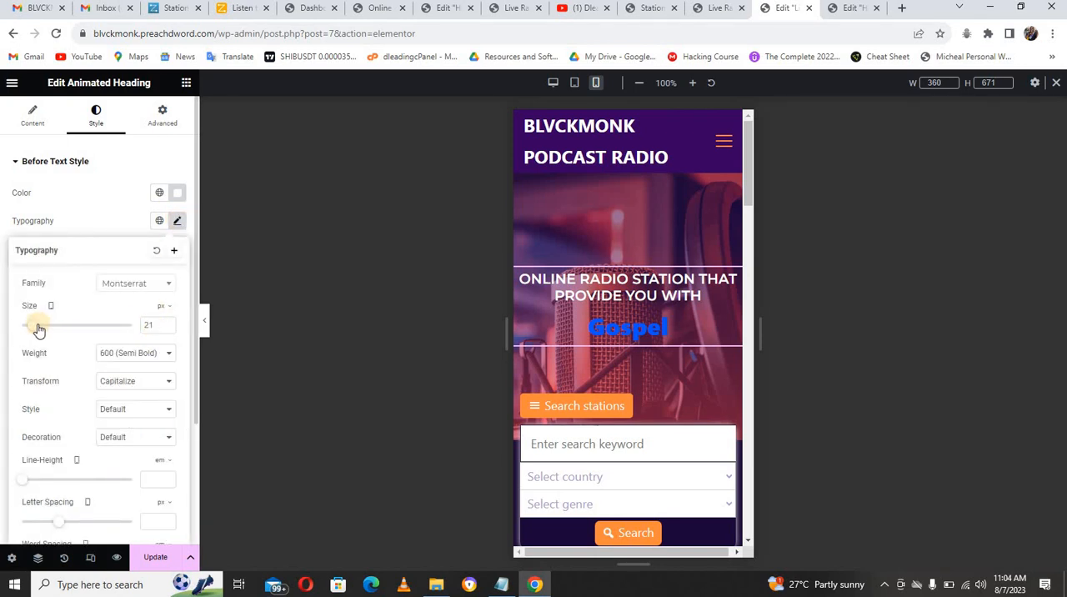
{"action": "left_click_drag", "start_coordinate": [33, 329], "coordinate": [35, 329]}
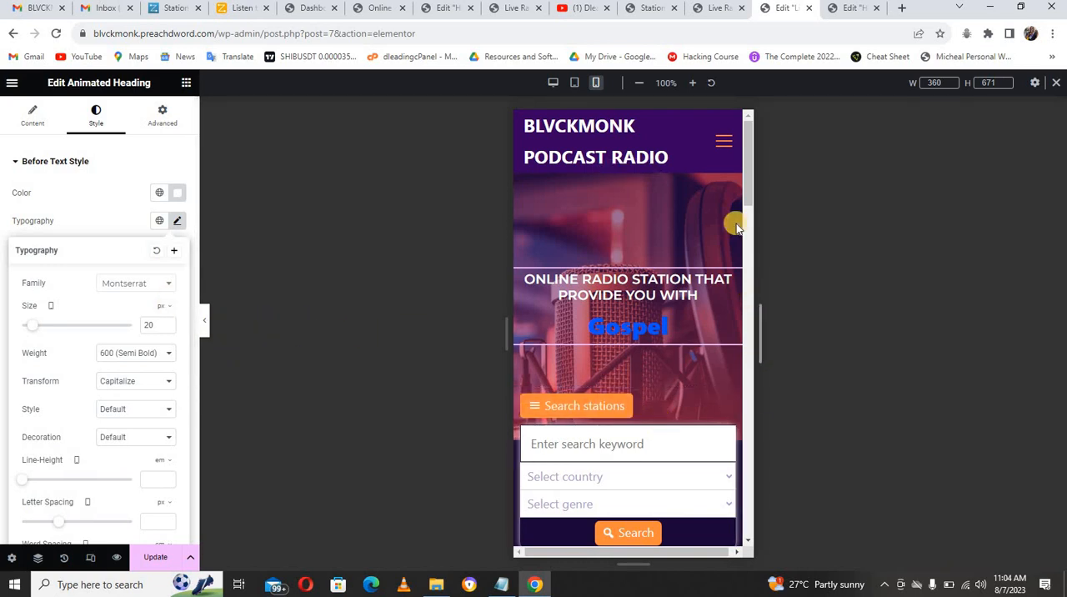
{"action": "scroll", "coordinate": [750, 221], "scroll_direction": "down", "scroll_amount": 5}
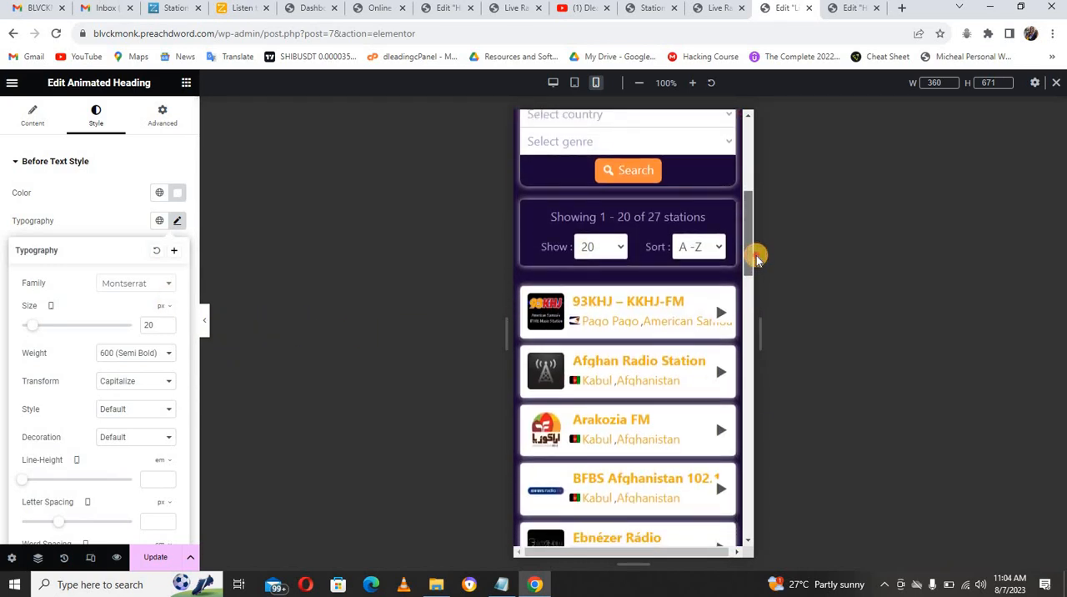
{"action": "scroll", "coordinate": [760, 305], "scroll_direction": "down", "scroll_amount": 10}
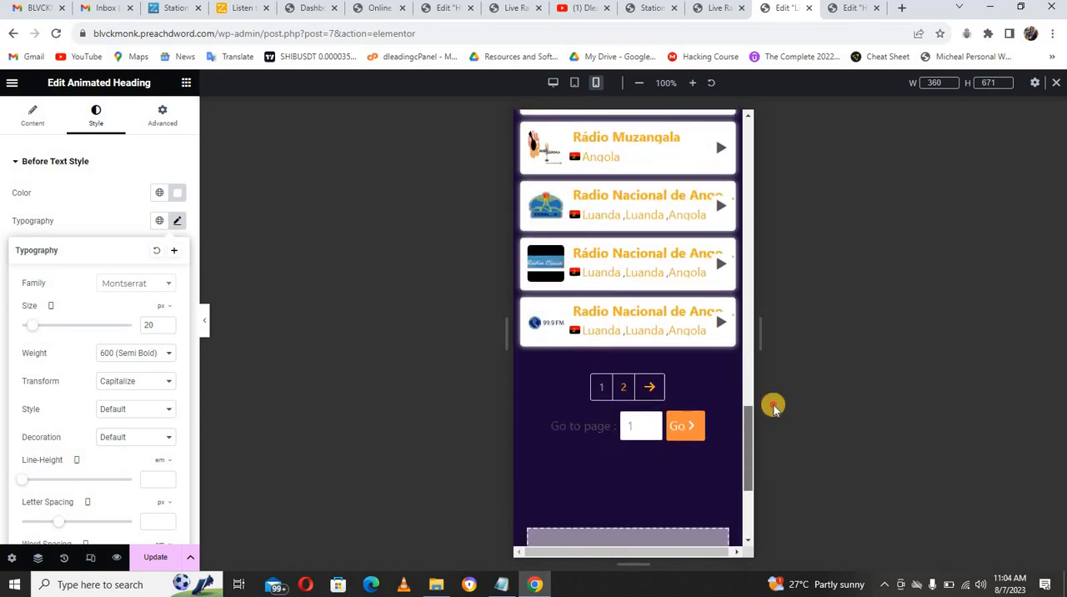
{"action": "scroll", "coordinate": [772, 405], "scroll_direction": "up", "scroll_amount": 5}
{"action": "scroll", "coordinate": [767, 279], "scroll_direction": "up", "scroll_amount": 10}
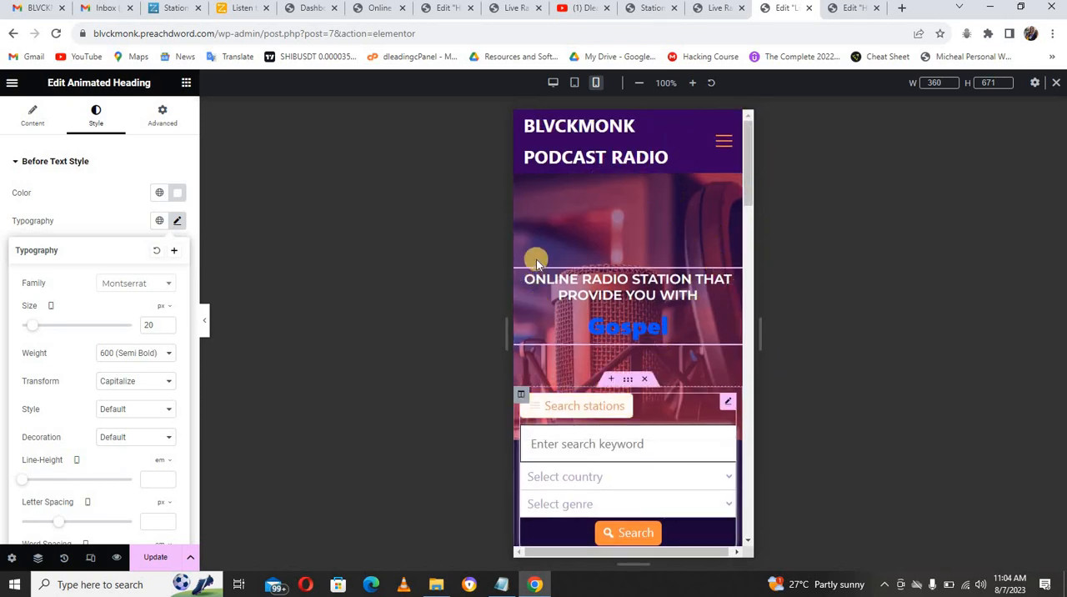
Step: Update the Live Radio page, return to the desktop layout and close its editor
{"action": "left_click", "coordinate": [158, 556]}
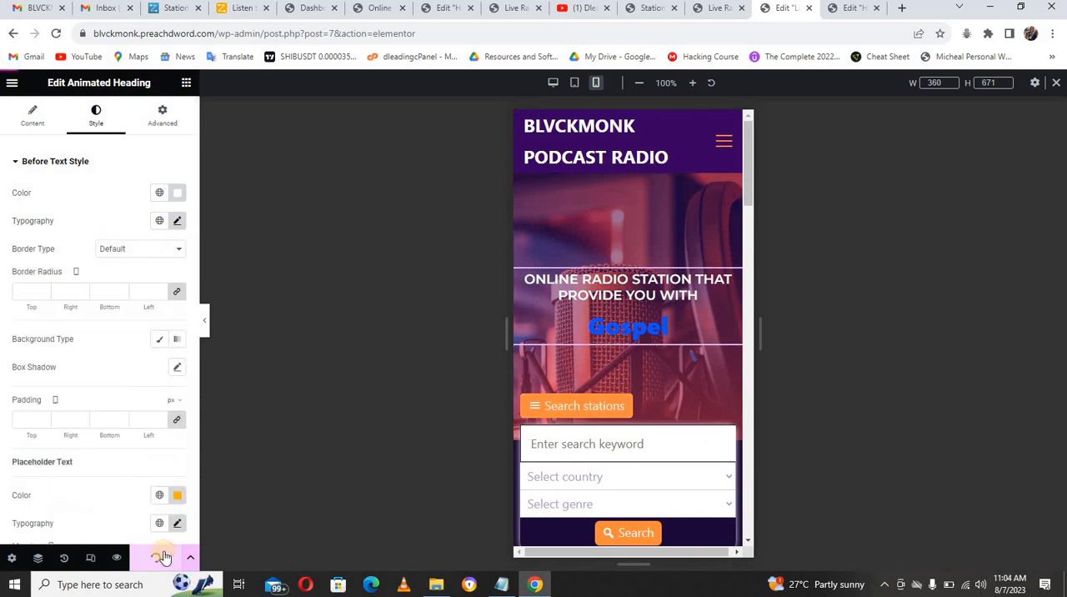
{"action": "left_click", "coordinate": [550, 83]}
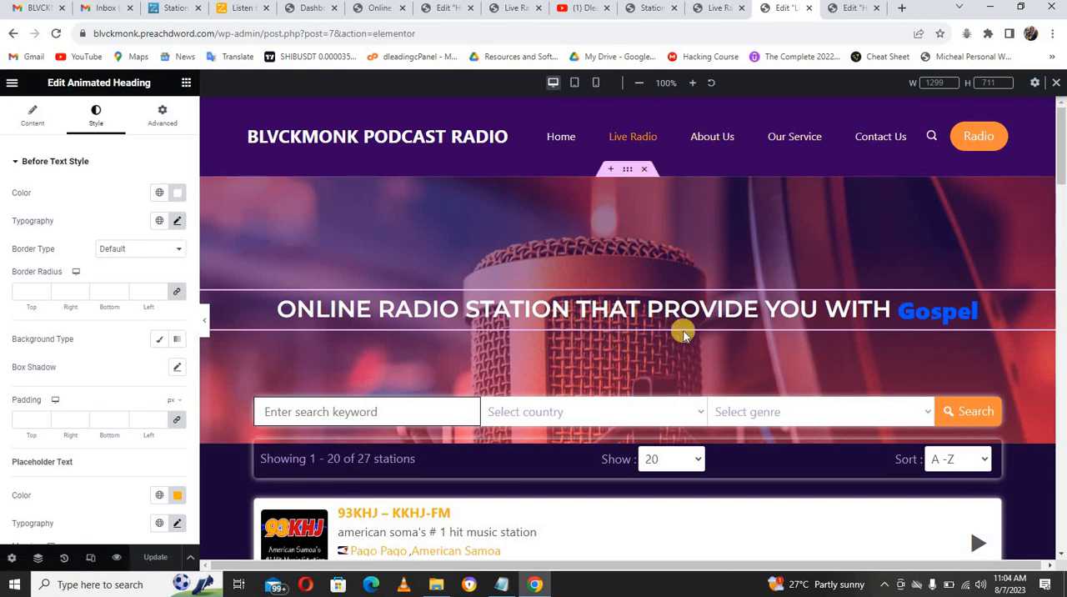
{"action": "left_click", "coordinate": [808, 8]}
Step: Open the site's About Us page for editing in a new tab and launch it in Elementor
{"action": "left_click", "coordinate": [721, 9]}
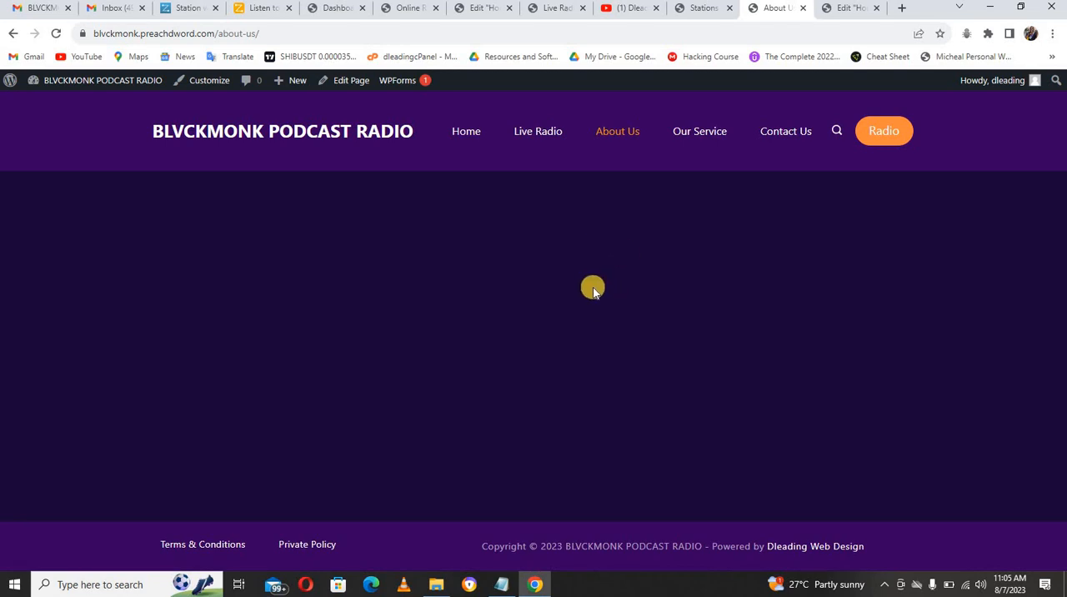
{"action": "right_click", "coordinate": [358, 79]}
{"action": "left_click", "coordinate": [382, 88]}
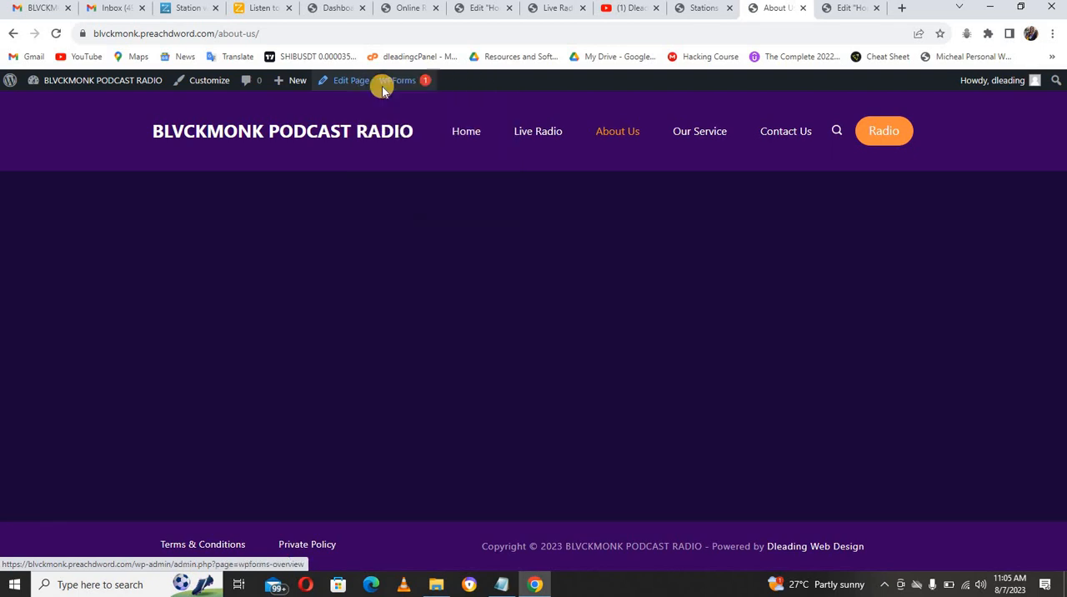
{"action": "left_click", "coordinate": [775, 10]}
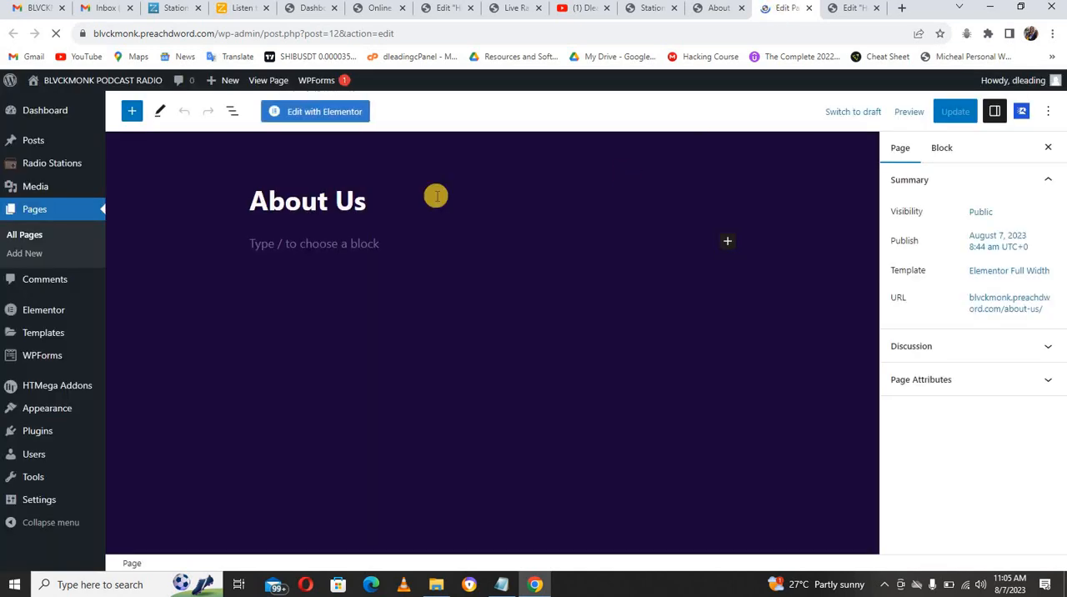
{"action": "left_click", "coordinate": [323, 115]}
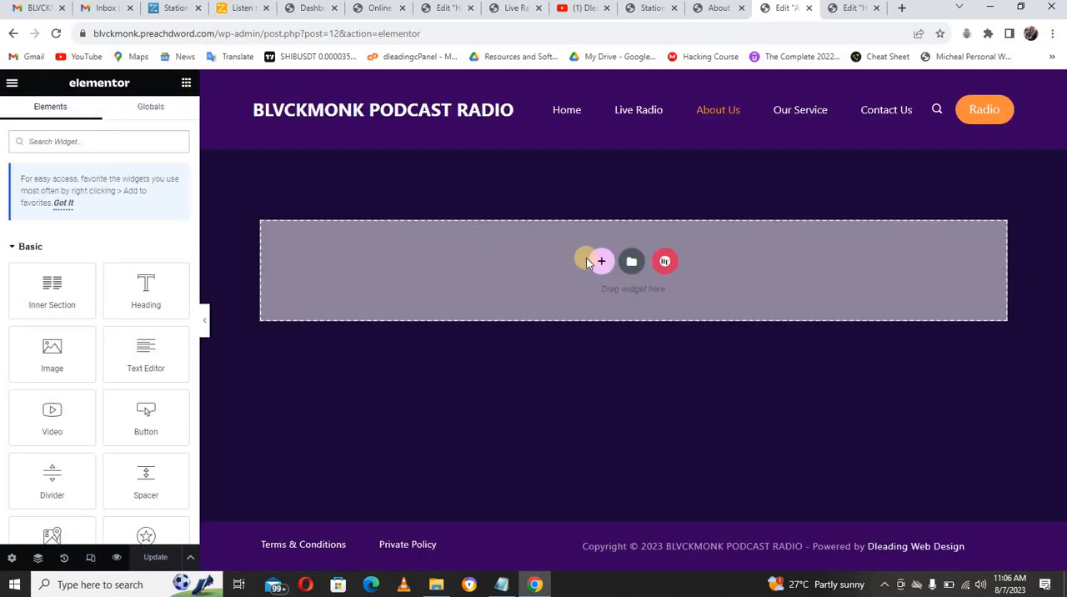
Step: Add a single-column section with Full Width content, No Gap between columns and its height set to Min Height
{"action": "left_click", "coordinate": [595, 263]}
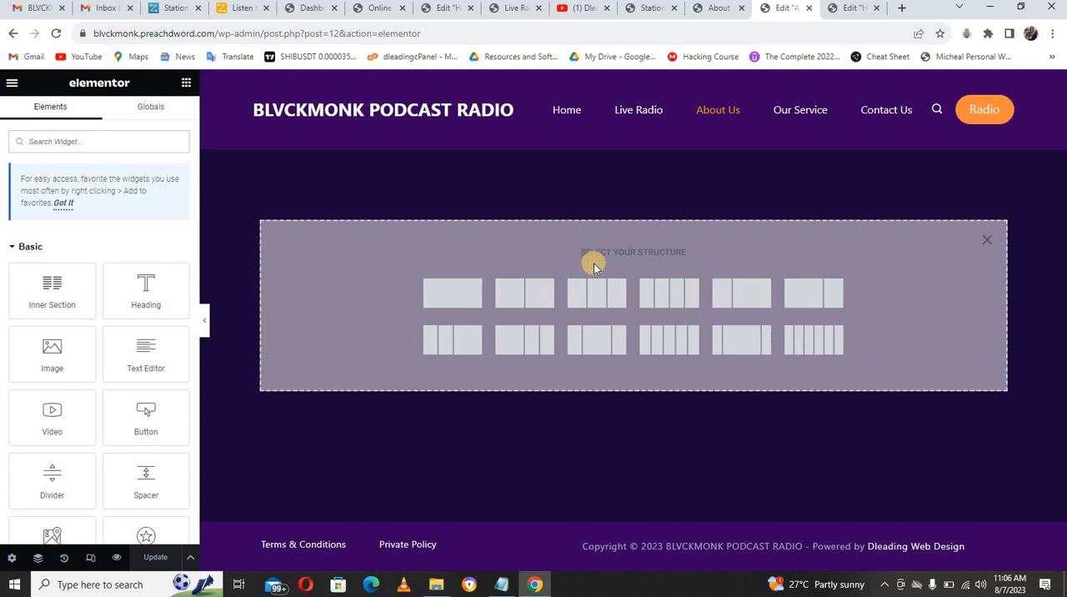
{"action": "left_click", "coordinate": [469, 298]}
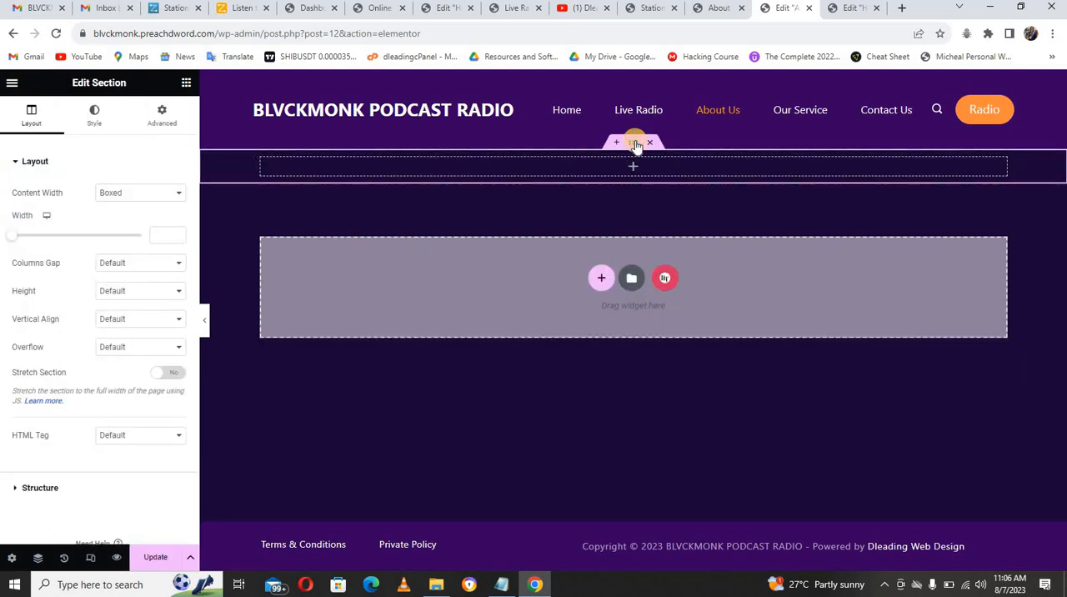
{"action": "left_click", "coordinate": [123, 200]}
{"action": "left_click", "coordinate": [126, 215]}
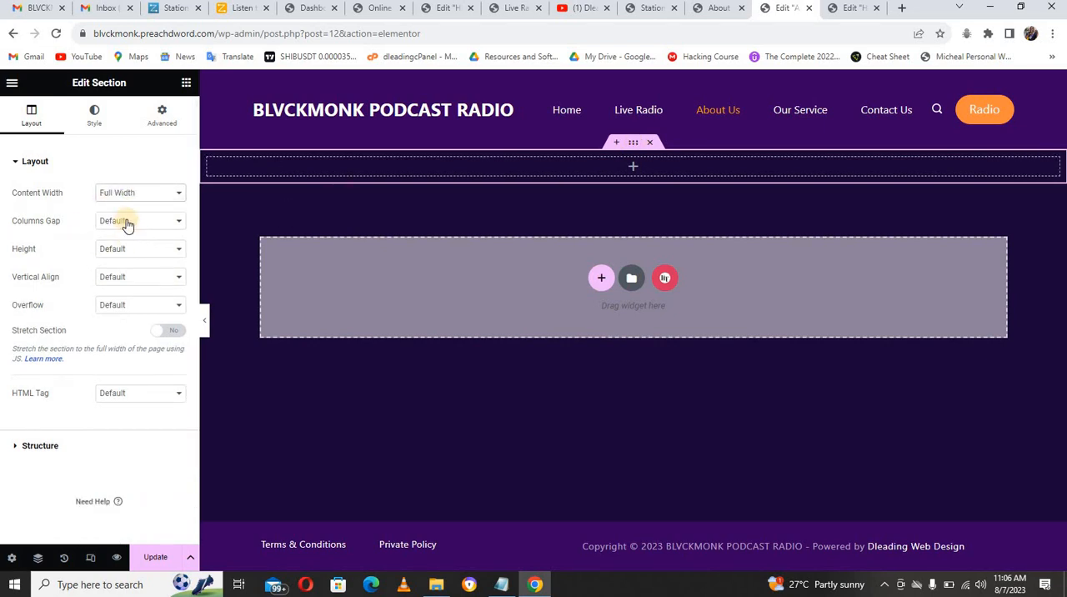
{"action": "left_click", "coordinate": [126, 224]}
{"action": "left_click", "coordinate": [126, 245]}
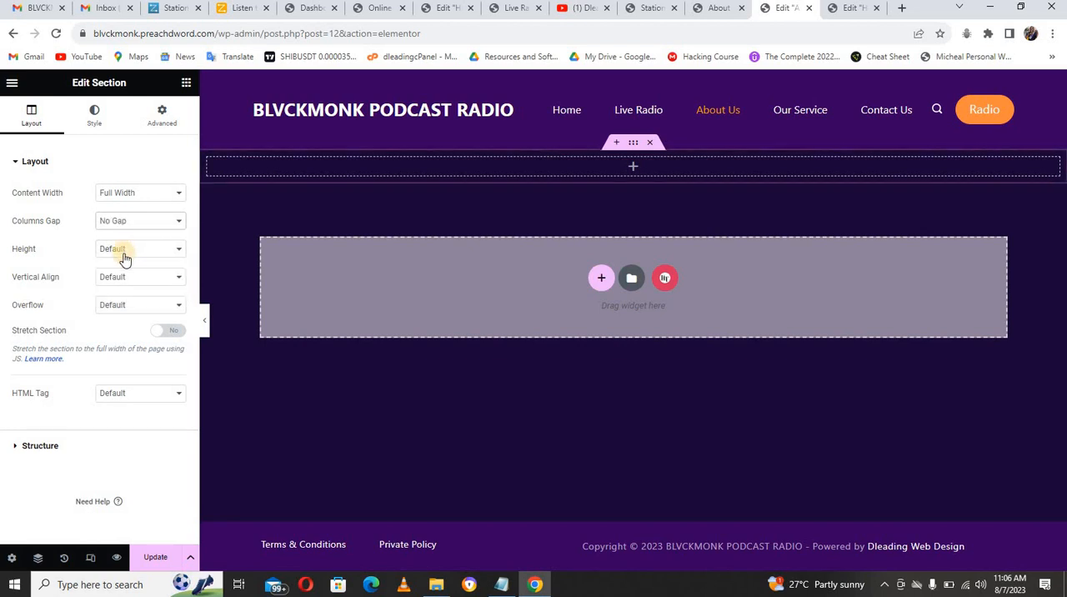
{"action": "left_click", "coordinate": [125, 253]}
{"action": "left_click", "coordinate": [125, 284]}
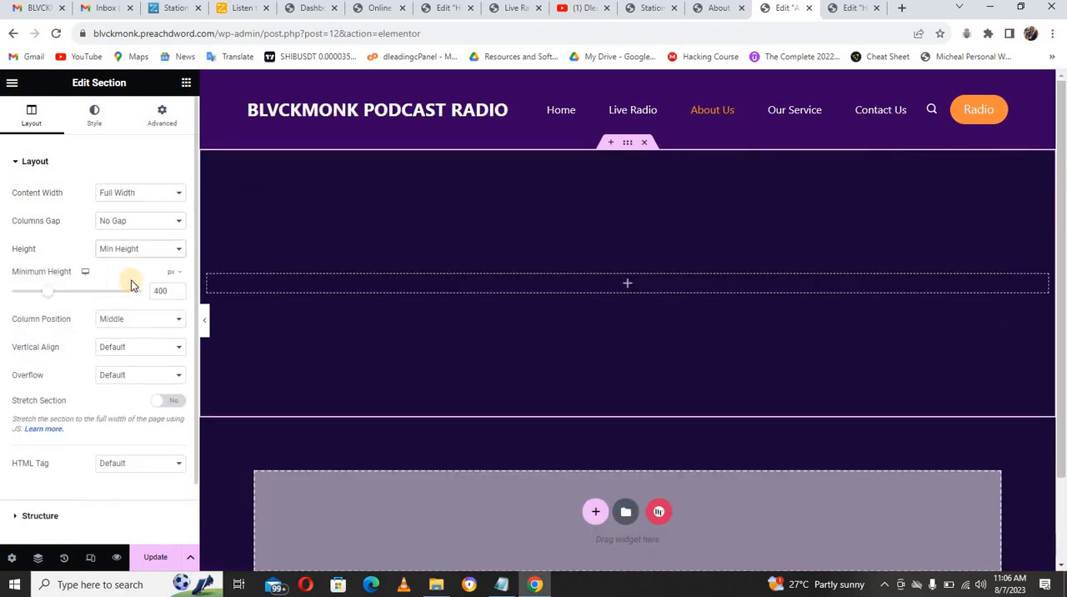
Step: Give the section a classic background using the image podcast-7876792_1280.jpg from the media library
{"action": "left_click", "coordinate": [95, 123]}
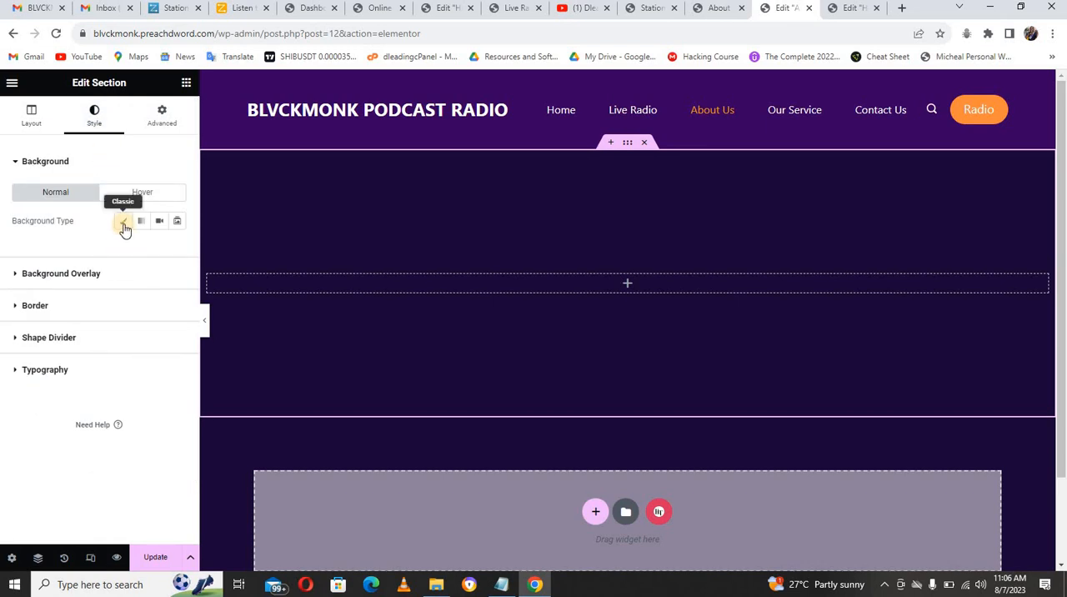
{"action": "left_click", "coordinate": [123, 223]}
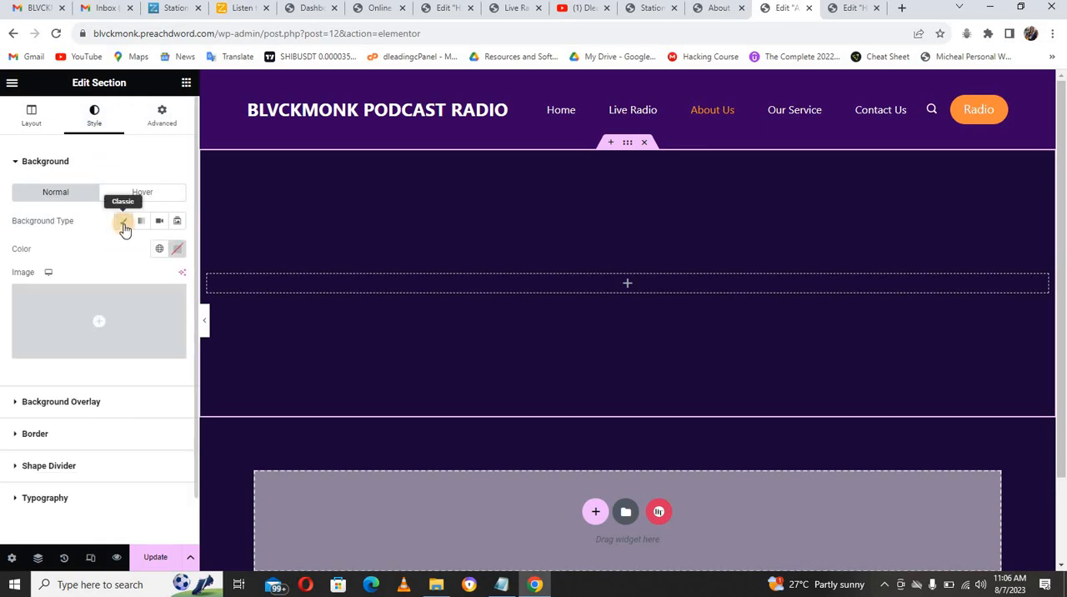
{"action": "left_click", "coordinate": [124, 315]}
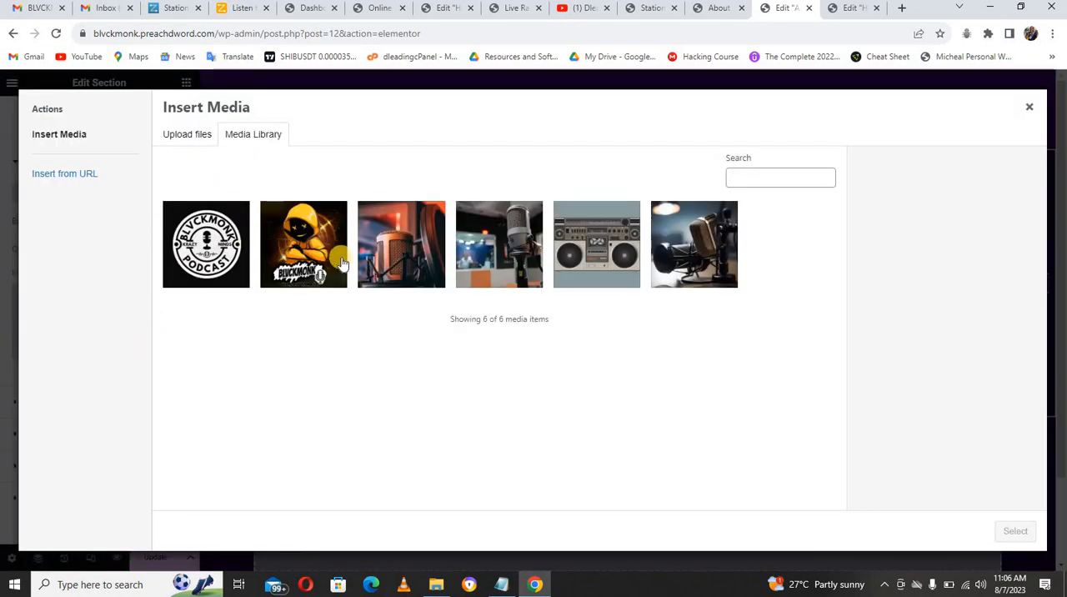
{"action": "left_click", "coordinate": [693, 254]}
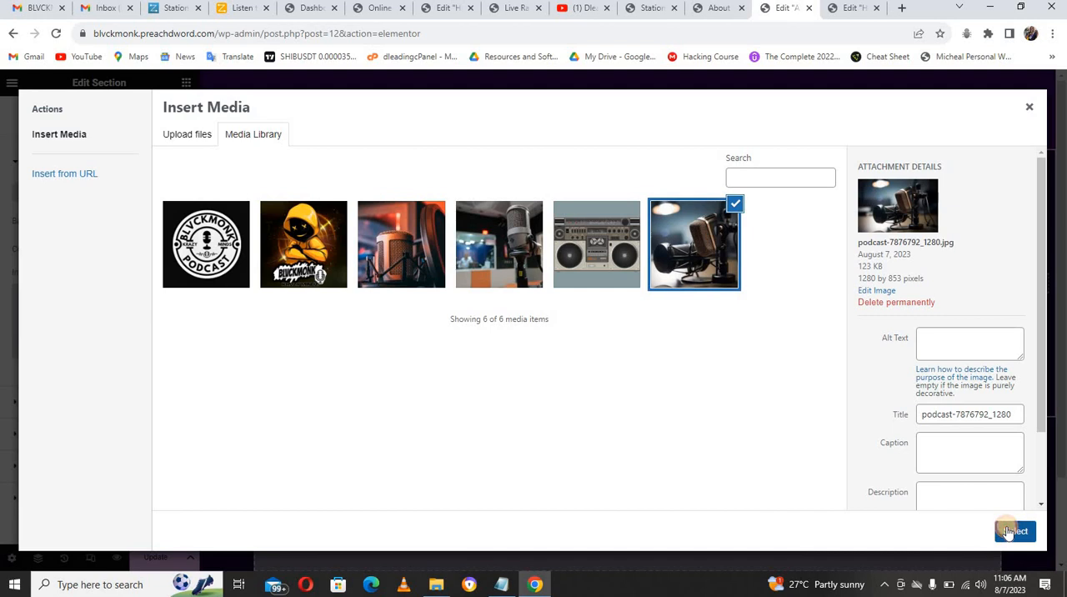
{"action": "left_click", "coordinate": [1006, 528]}
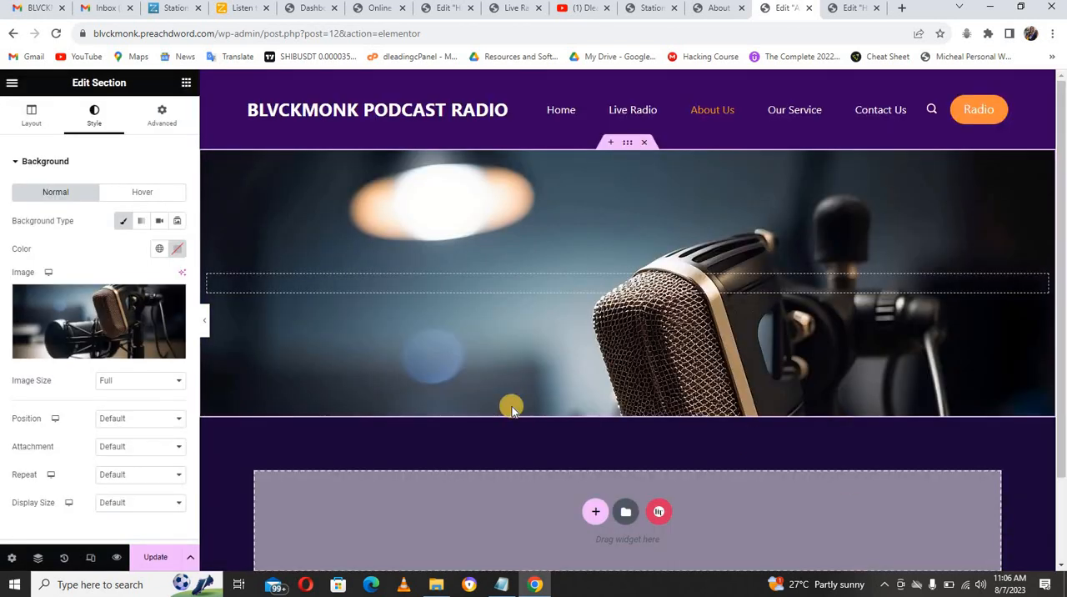
Step: Set the background image's position to Center Center, attachment to Scroll, repeat to No-repeat and display size to Cover
{"action": "left_click", "coordinate": [114, 418]}
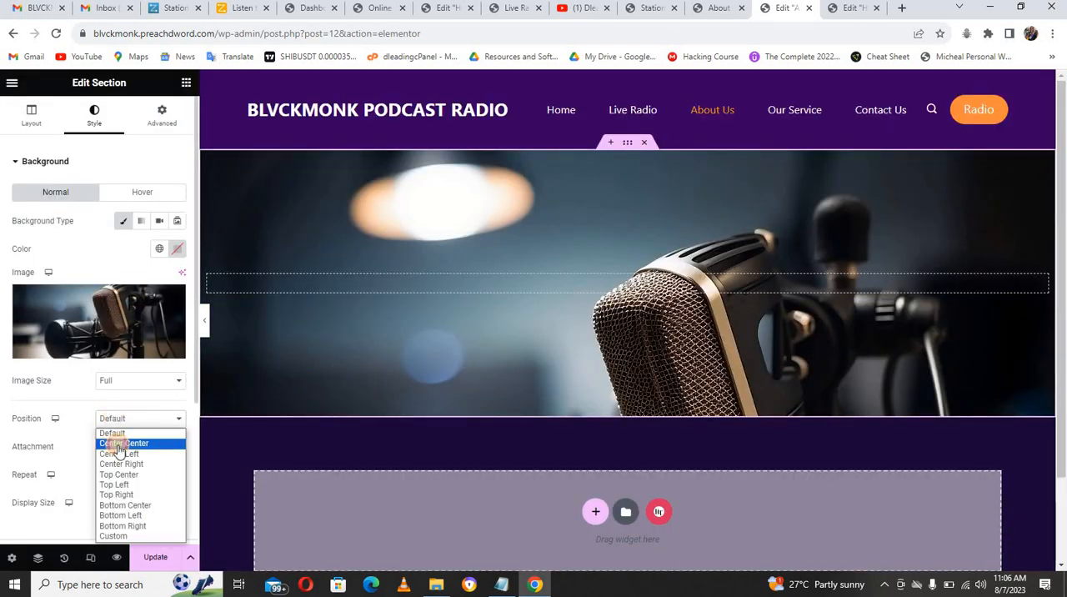
{"action": "left_click", "coordinate": [115, 442]}
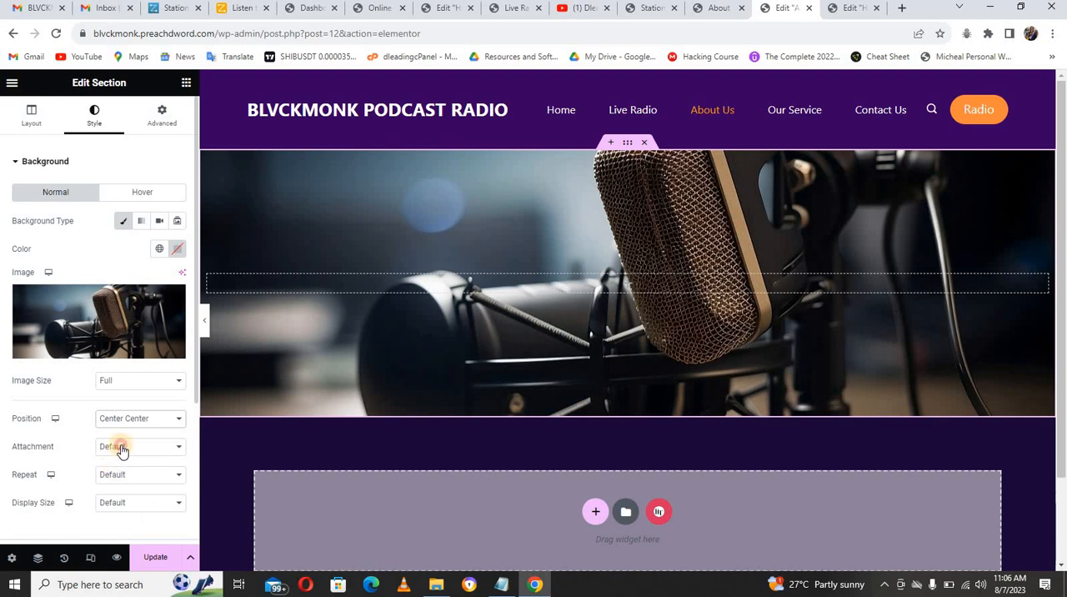
{"action": "left_click", "coordinate": [121, 447]}
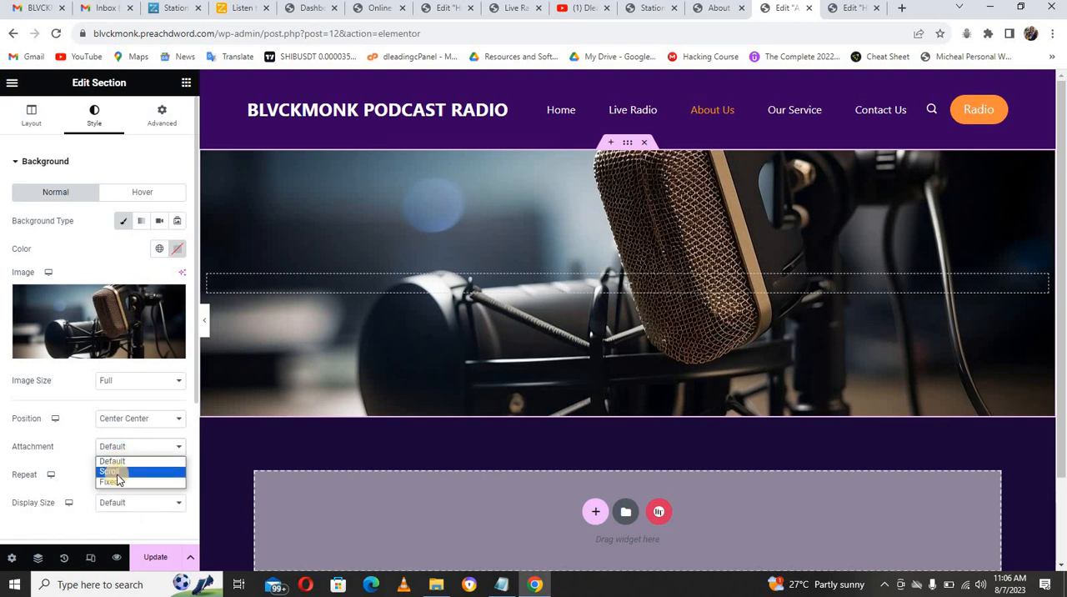
{"action": "left_click", "coordinate": [116, 472]}
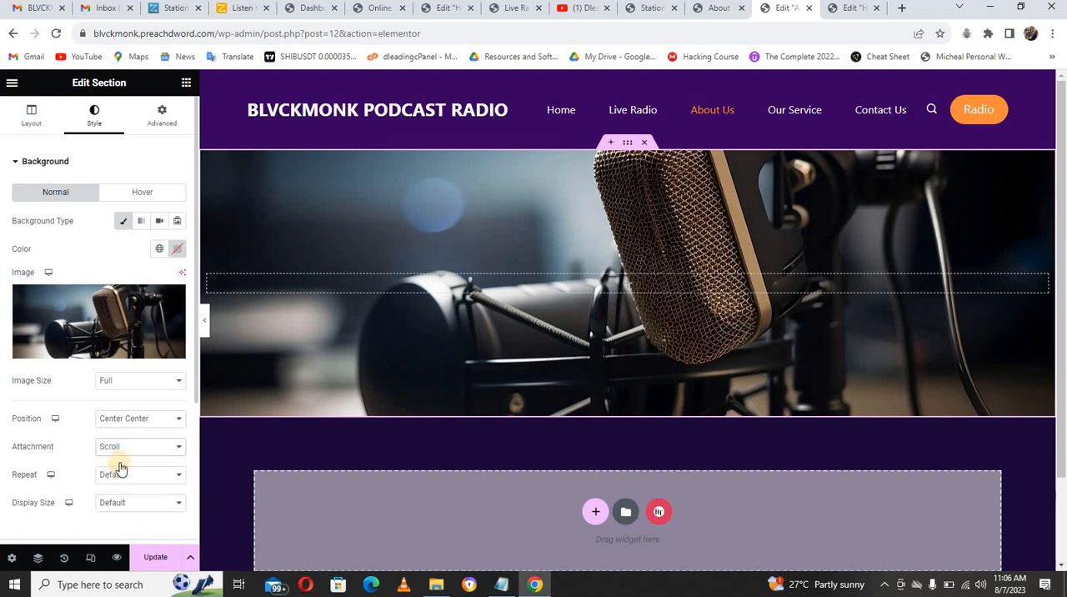
{"action": "left_click", "coordinate": [130, 477]}
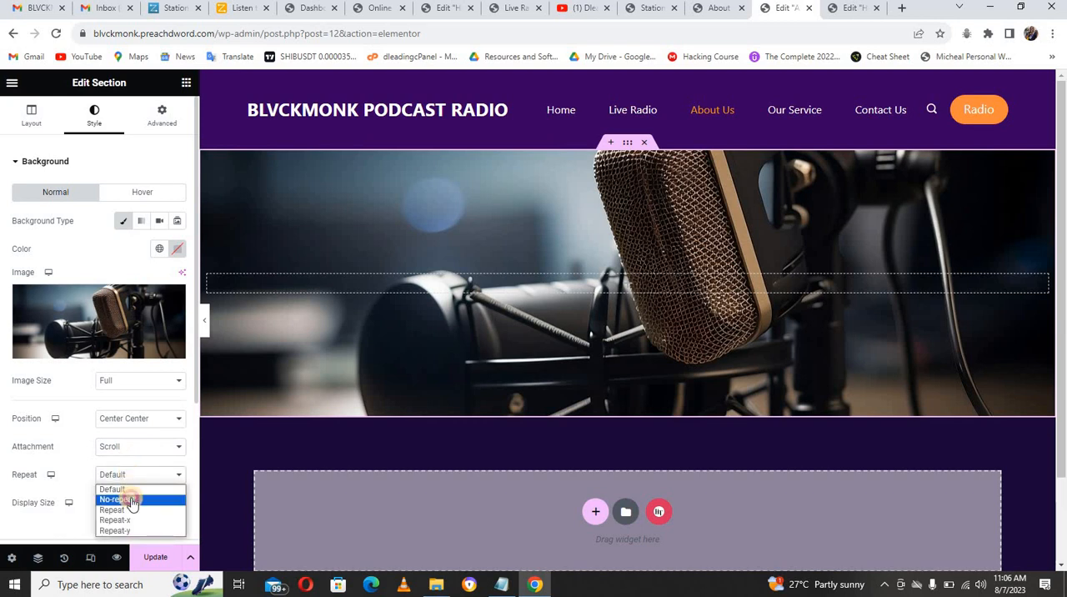
{"action": "left_click", "coordinate": [131, 498]}
{"action": "left_click", "coordinate": [132, 506]}
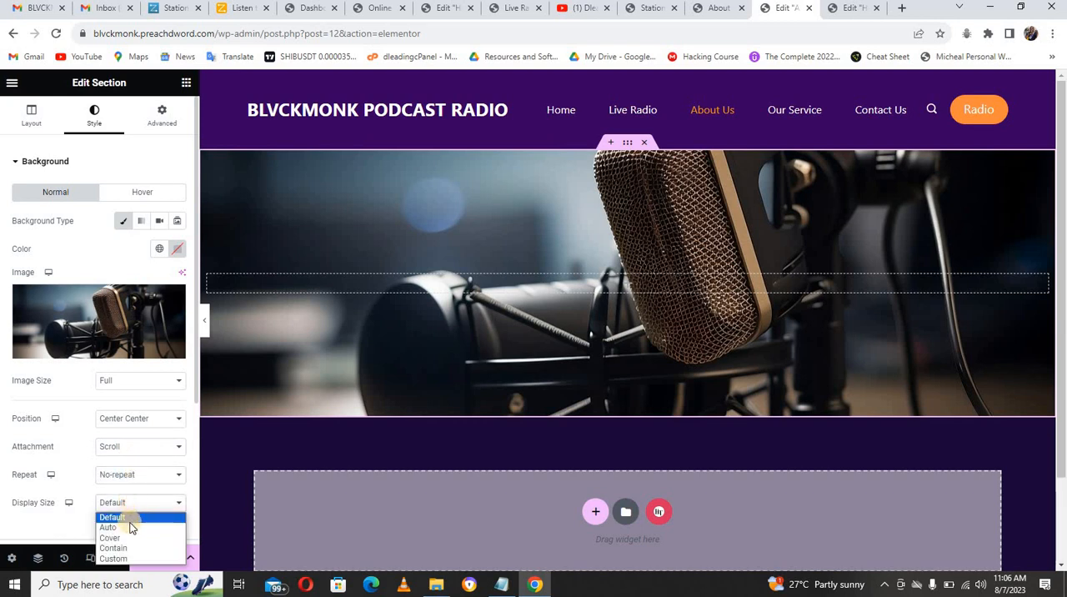
{"action": "left_click", "coordinate": [129, 538]}
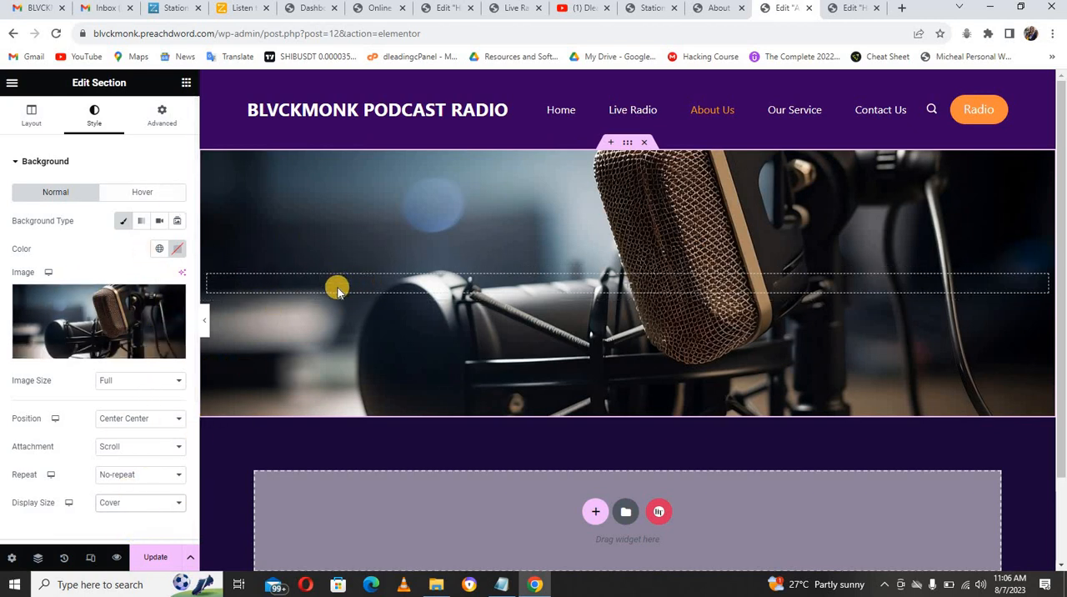
Step: Add a Heading widget to the banner section, title it "Our Service" and centre it
{"action": "left_click", "coordinate": [185, 84]}
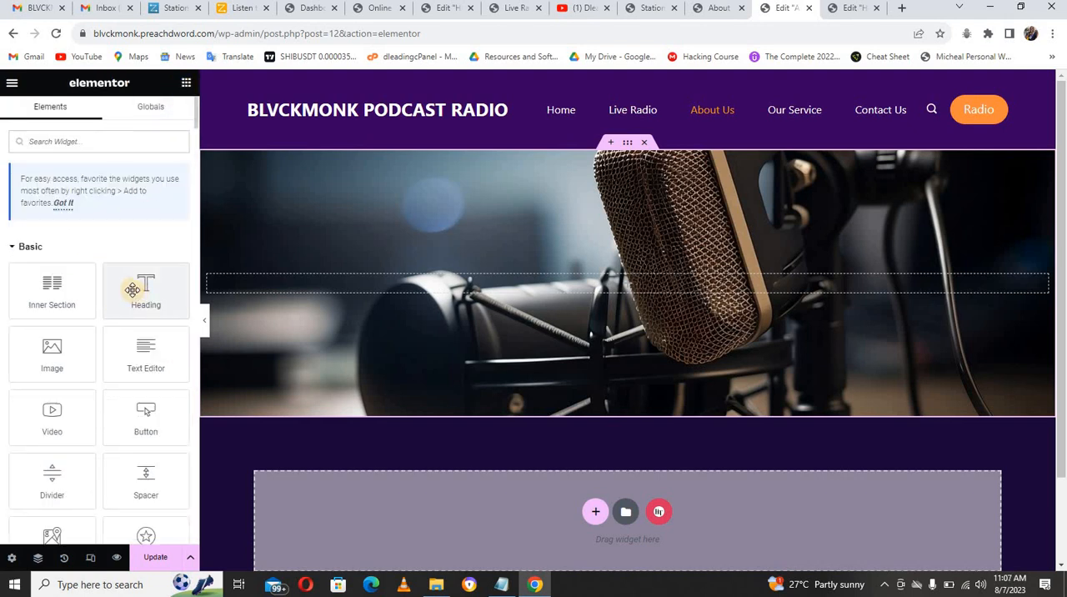
{"action": "left_click_drag", "start_coordinate": [146, 284], "coordinate": [297, 288]}
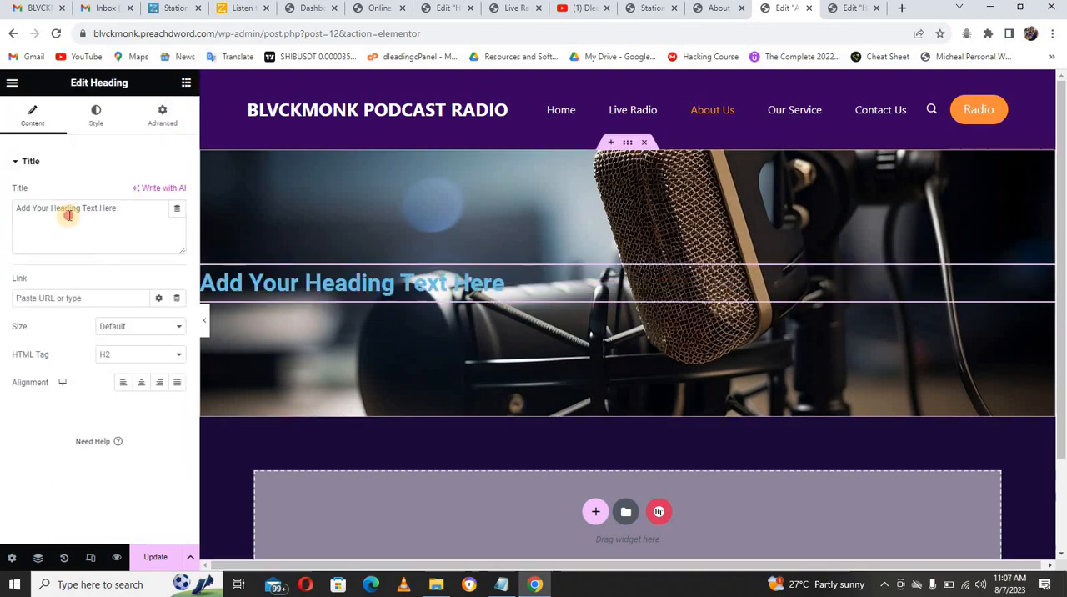
{"action": "triple_click", "coordinate": [69, 215]}
{"action": "type", "text": "Our Se"}
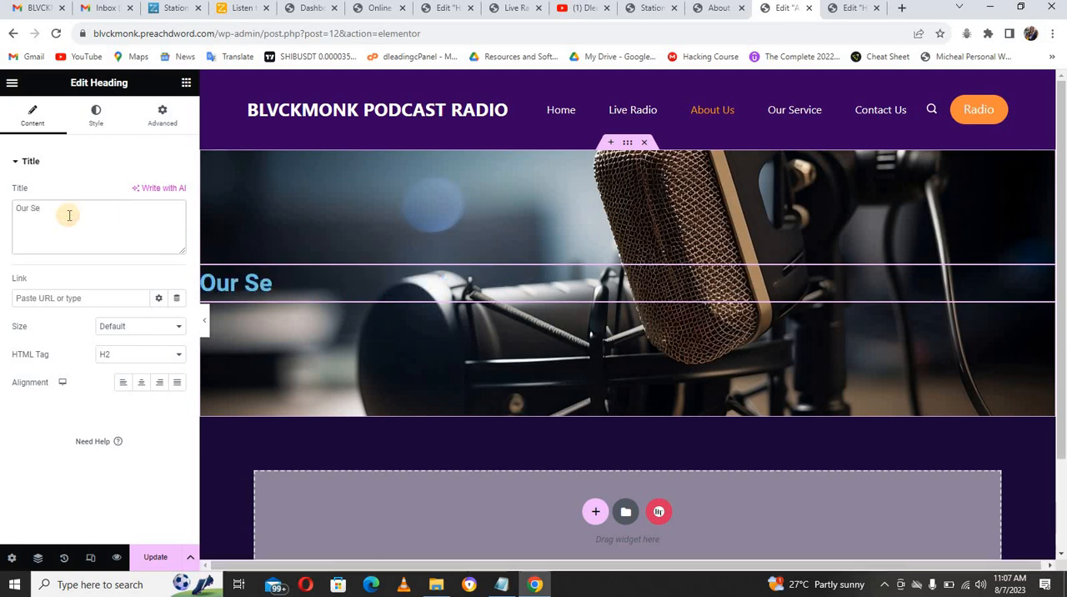
{"action": "type", "text": "rvice"}
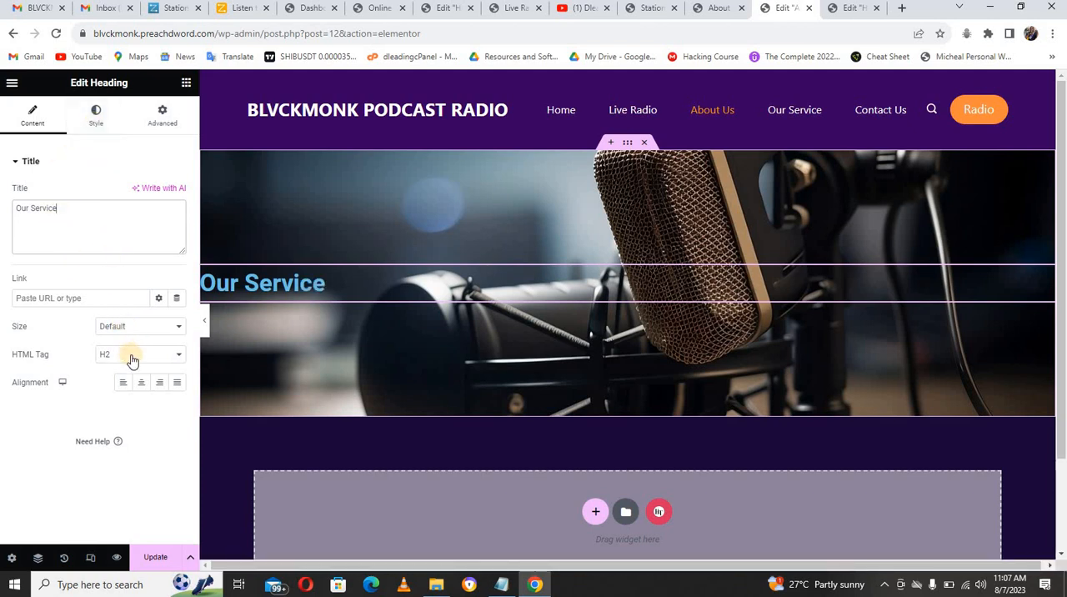
{"action": "left_click", "coordinate": [141, 385]}
Step: Change the banner heading's text color to white (#FFFFFF)
{"action": "left_click", "coordinate": [96, 119]}
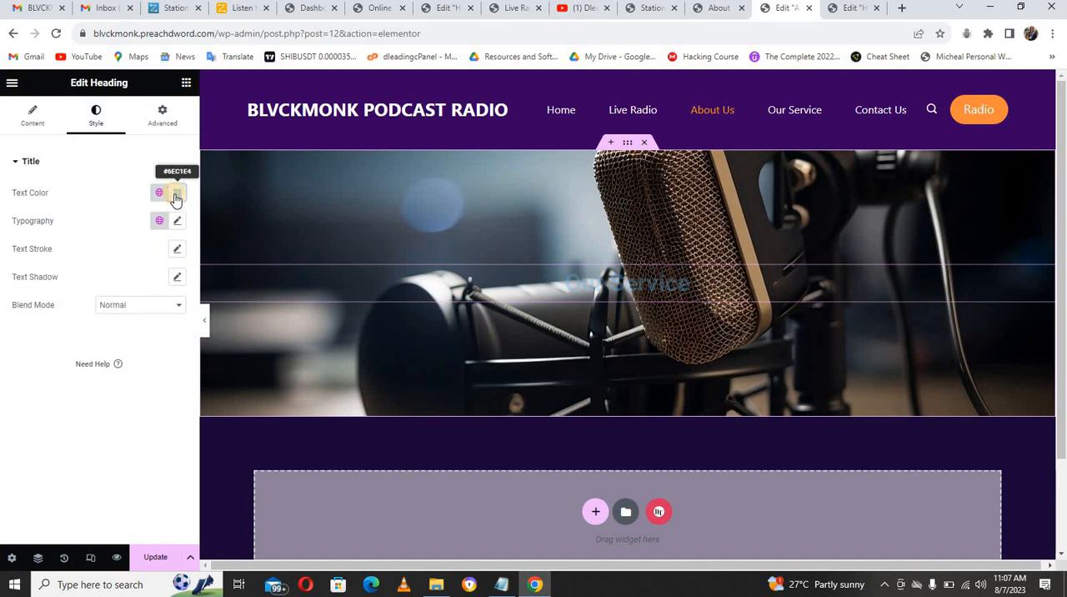
{"action": "left_click", "coordinate": [175, 194]}
{"action": "left_click_drag", "start_coordinate": [178, 257], "coordinate": [92, 244]}
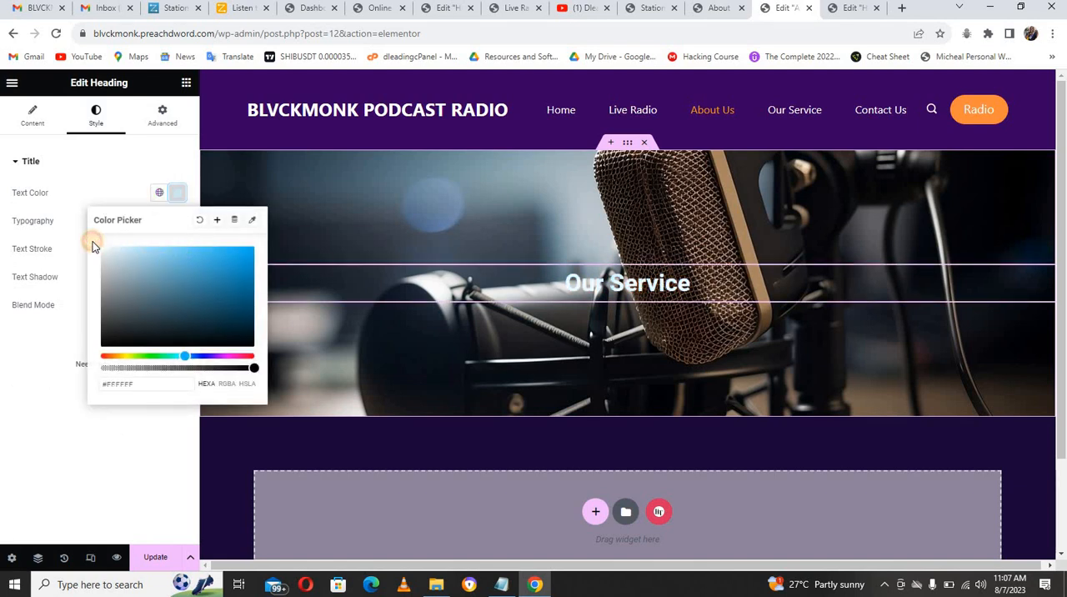
{"action": "left_click", "coordinate": [112, 199]}
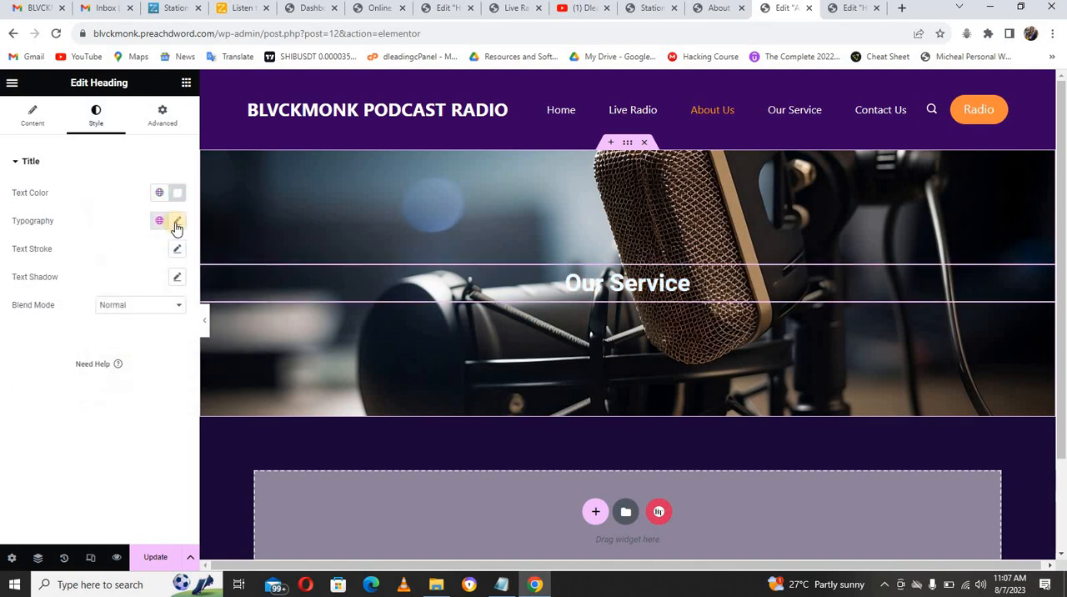
Step: Set the banner heading's typography to the Montserrat font family, 45 px size and Uppercase transform
{"action": "left_click", "coordinate": [176, 224]}
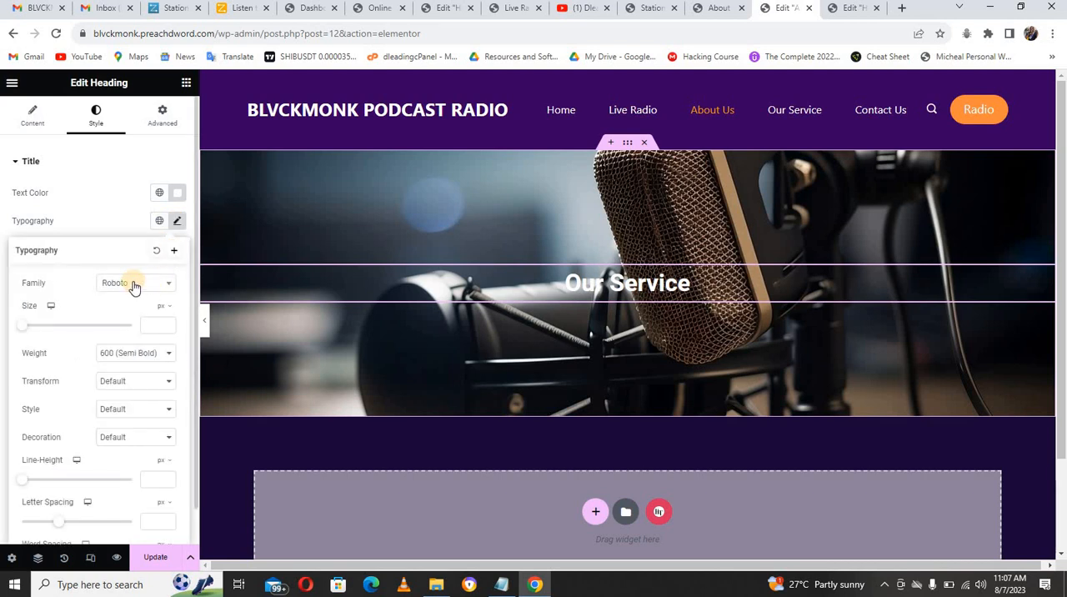
{"action": "left_click", "coordinate": [134, 285]}
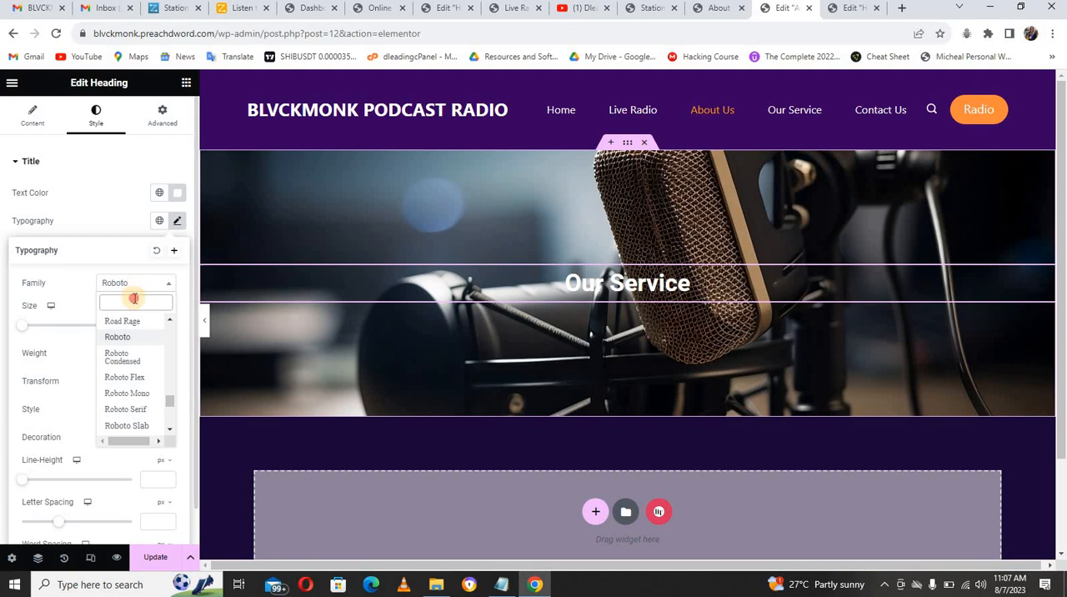
{"action": "type", "text": "seri"}
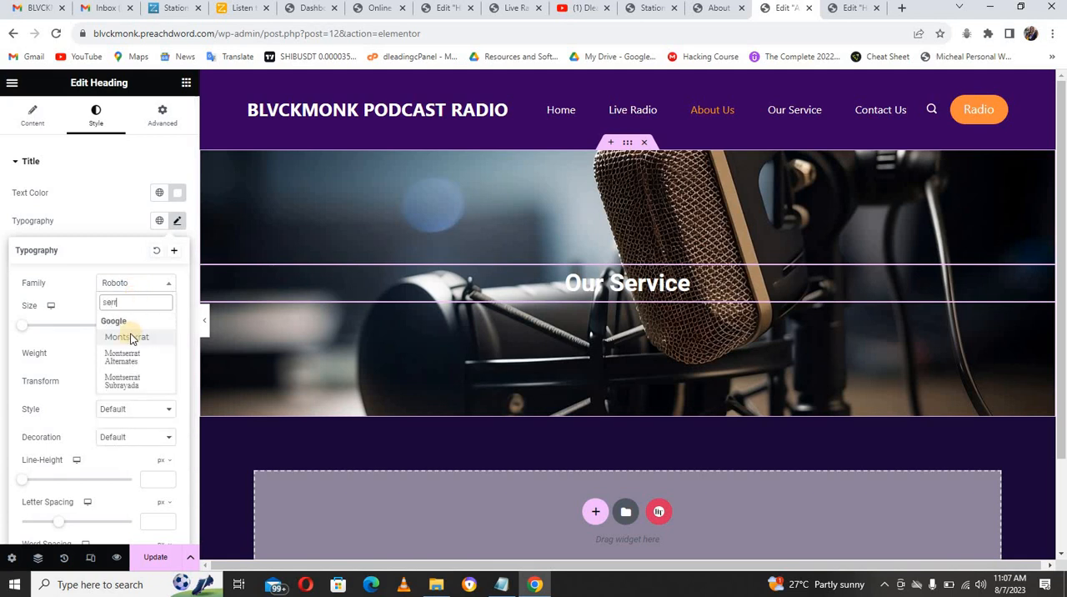
{"action": "left_click", "coordinate": [130, 337]}
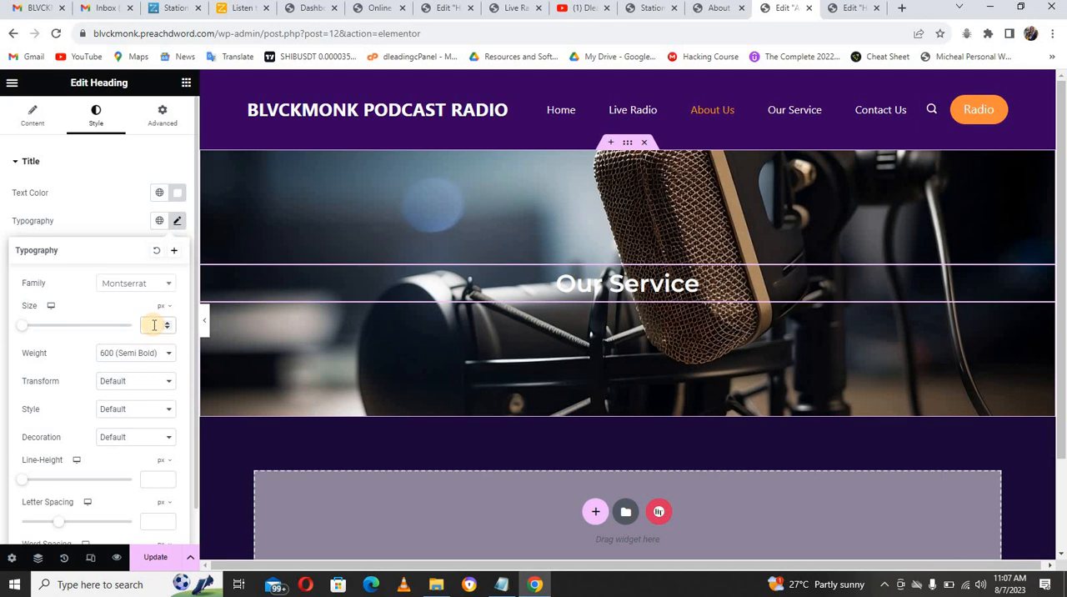
{"action": "type", "text": "45"}
{"action": "left_click", "coordinate": [154, 356]}
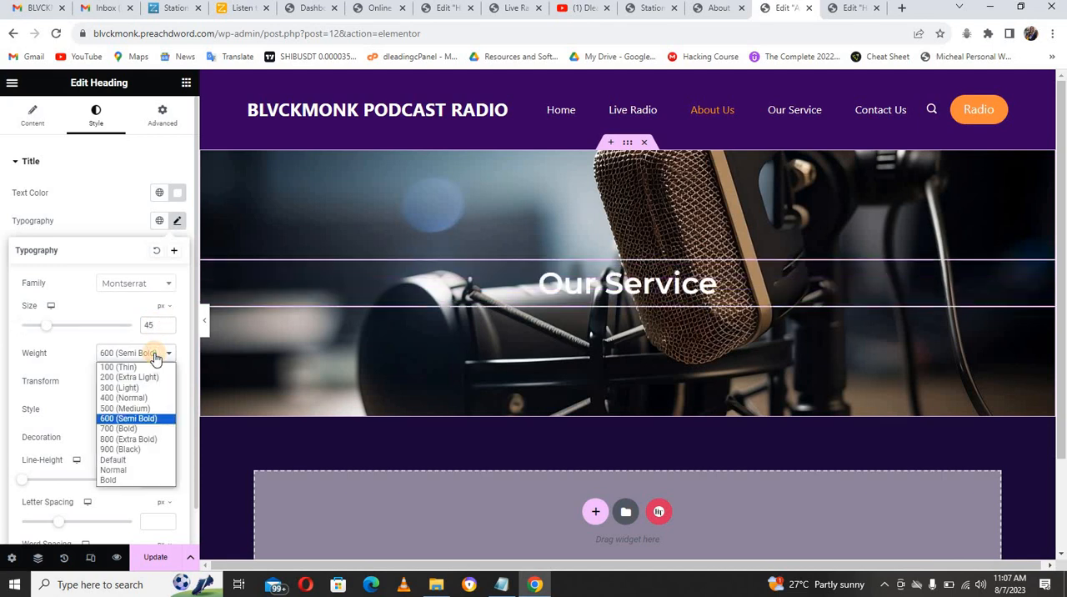
{"action": "left_click", "coordinate": [155, 357]}
{"action": "left_click", "coordinate": [150, 384]}
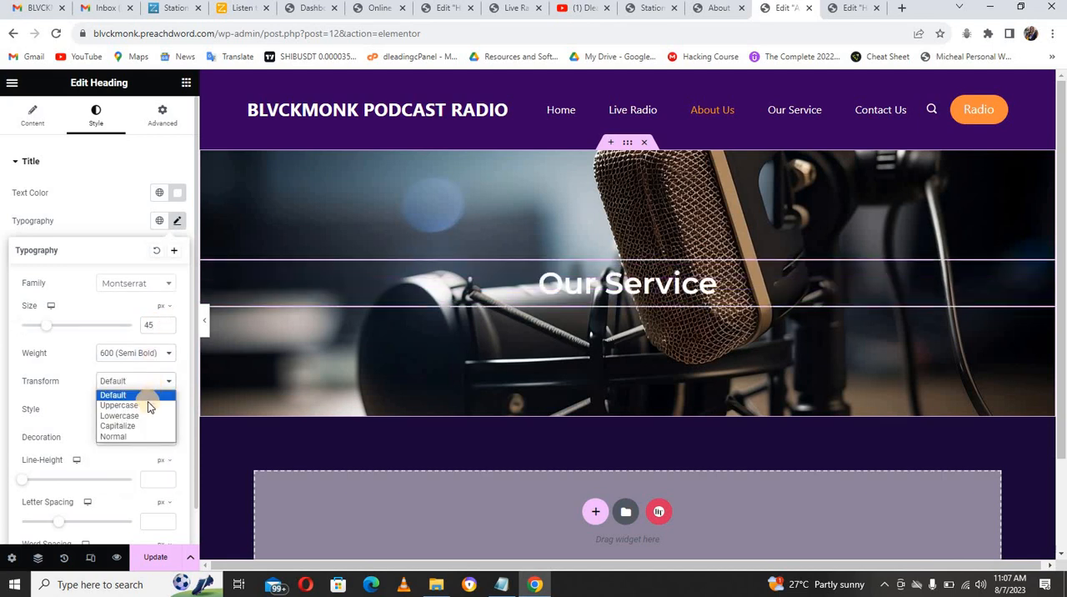
{"action": "left_click", "coordinate": [148, 406]}
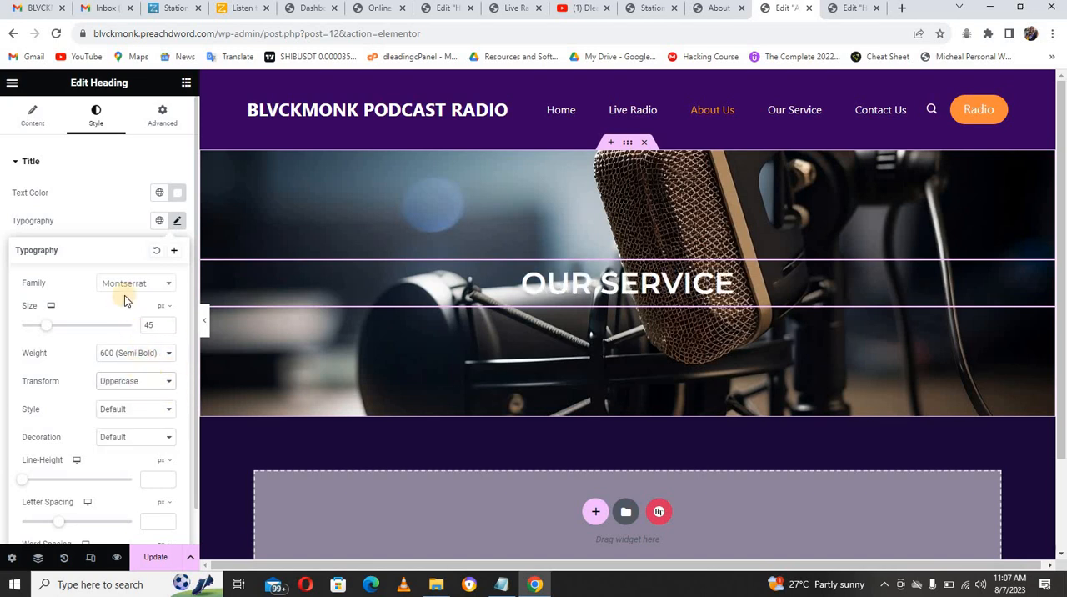
{"action": "left_click", "coordinate": [100, 201]}
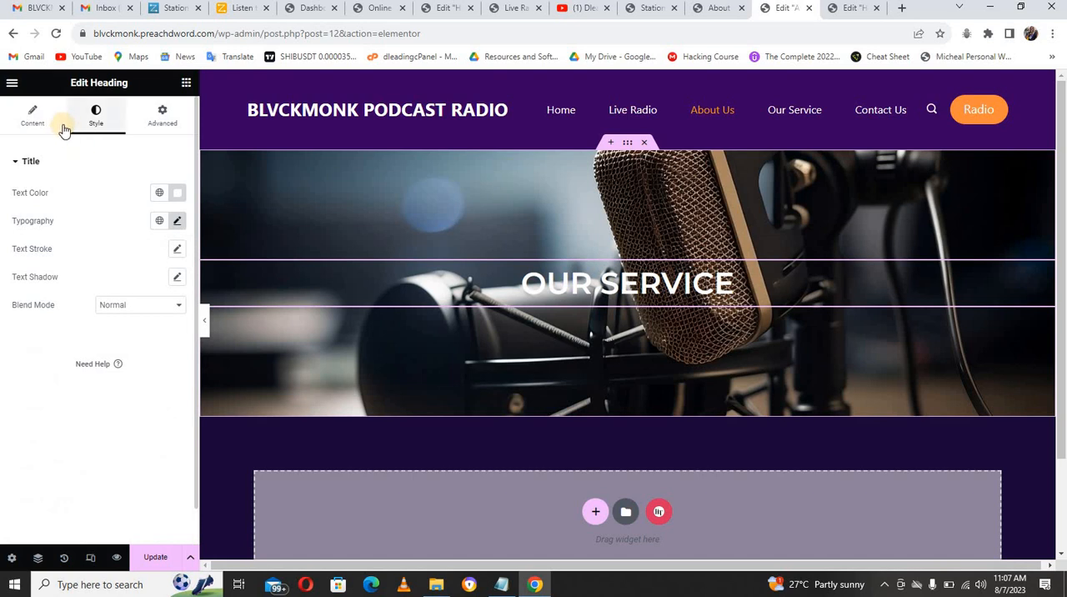
Step: Give the banner section a gradient background overlay whose first color is the header color #370061 from the notes, at location 25%
{"action": "left_click", "coordinate": [629, 145]}
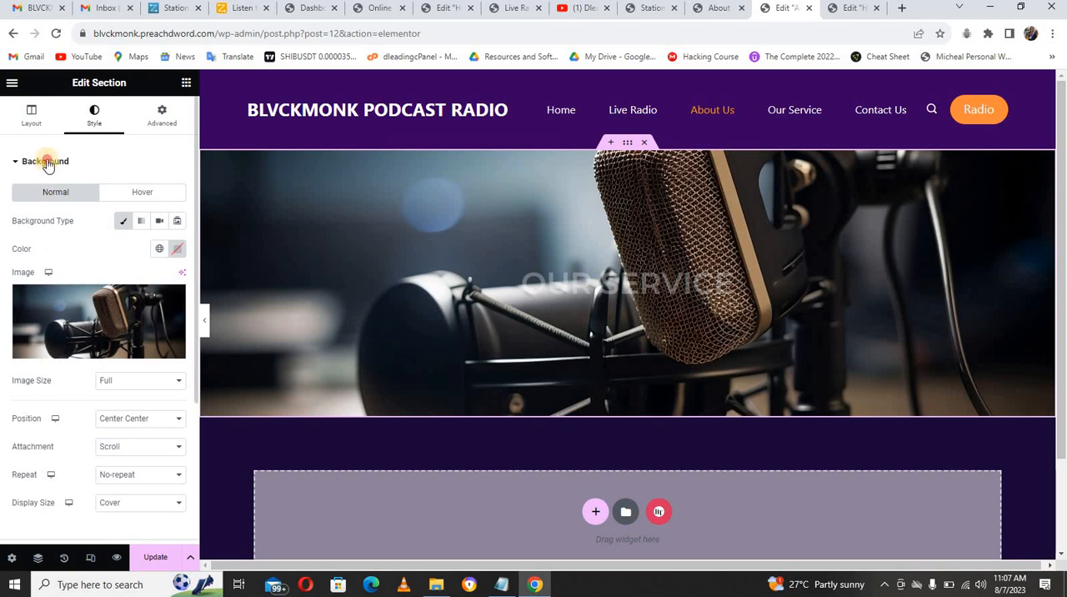
{"action": "left_click", "coordinate": [46, 161]}
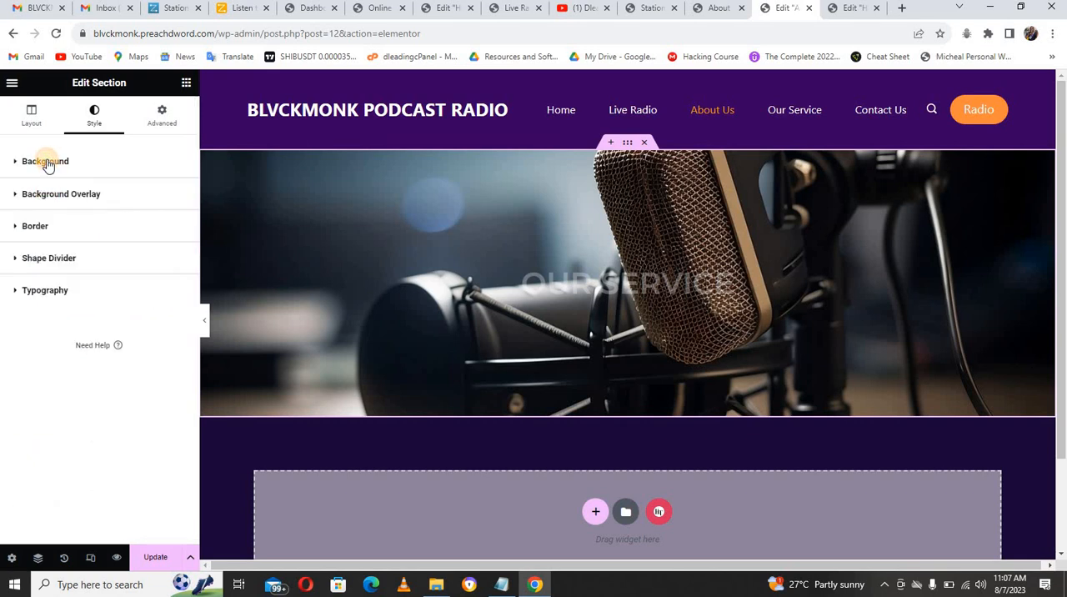
{"action": "left_click", "coordinate": [83, 196]}
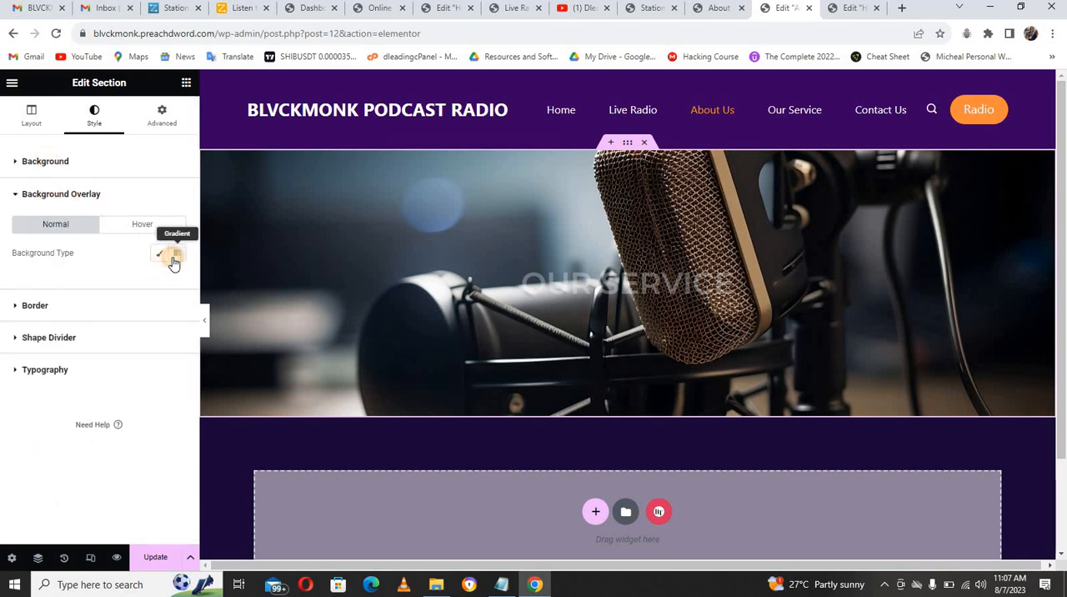
{"action": "left_click", "coordinate": [175, 254]}
{"action": "left_click", "coordinate": [177, 283]}
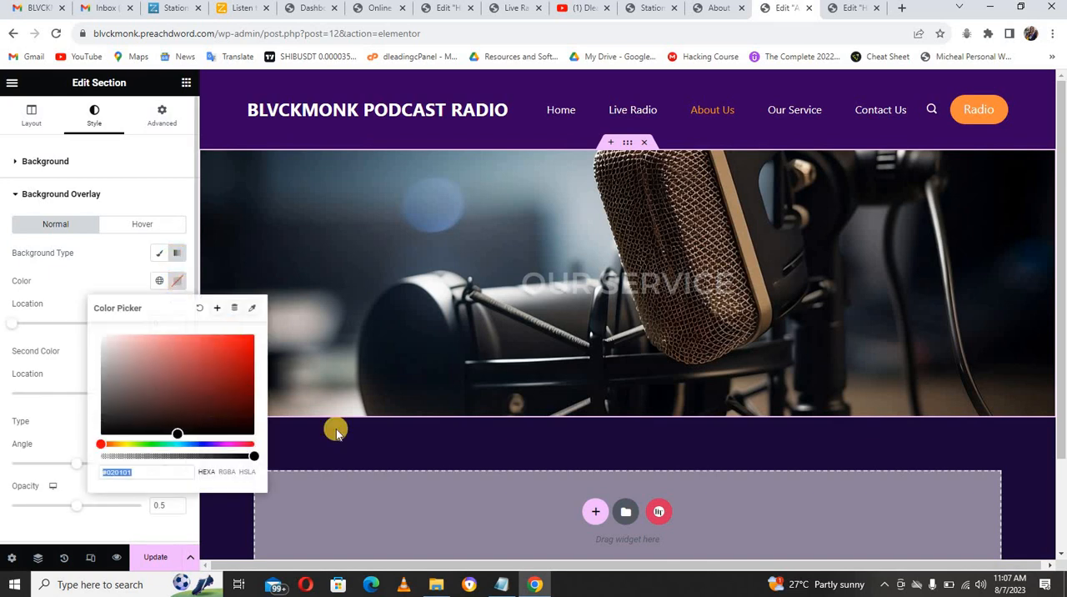
{"action": "left_click", "coordinate": [499, 585]}
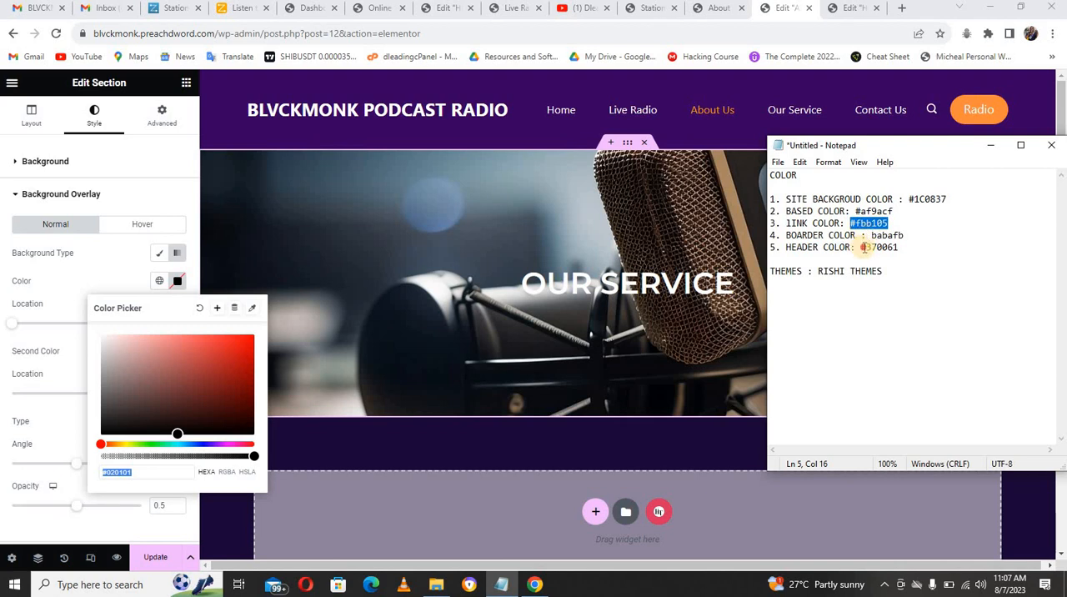
{"action": "left_click_drag", "start_coordinate": [864, 248], "coordinate": [893, 251]}
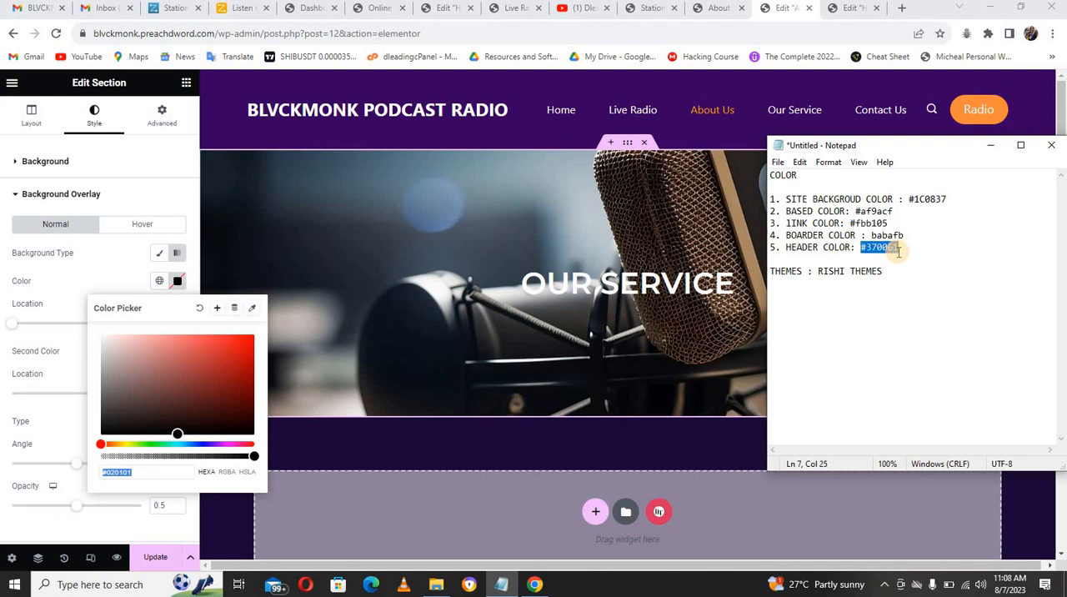
{"action": "left_click", "coordinate": [164, 471]}
{"action": "type", "text": "#370061"}
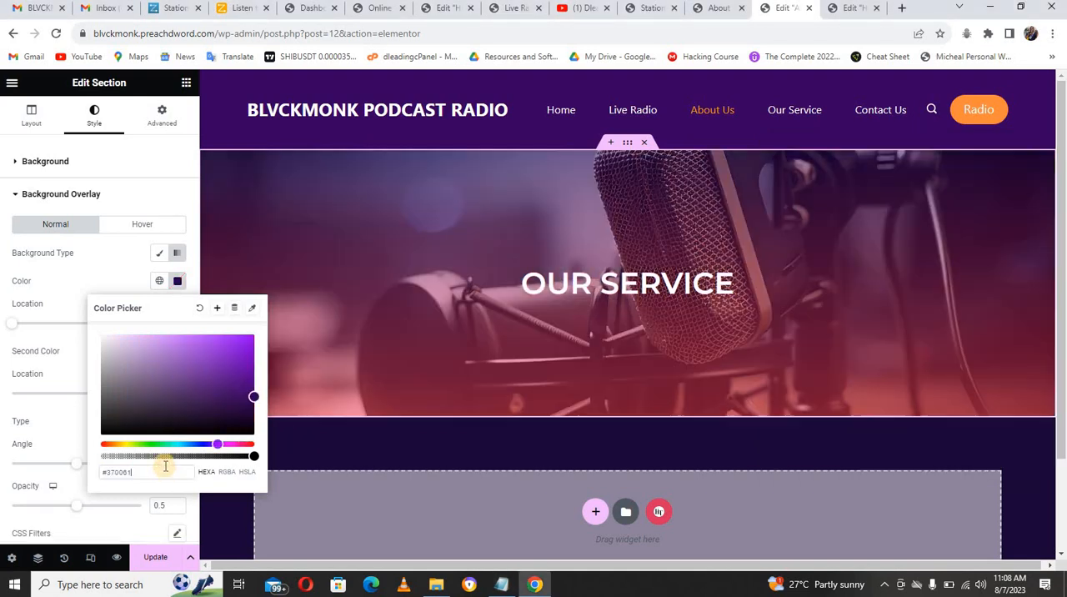
{"action": "left_click", "coordinate": [97, 283]}
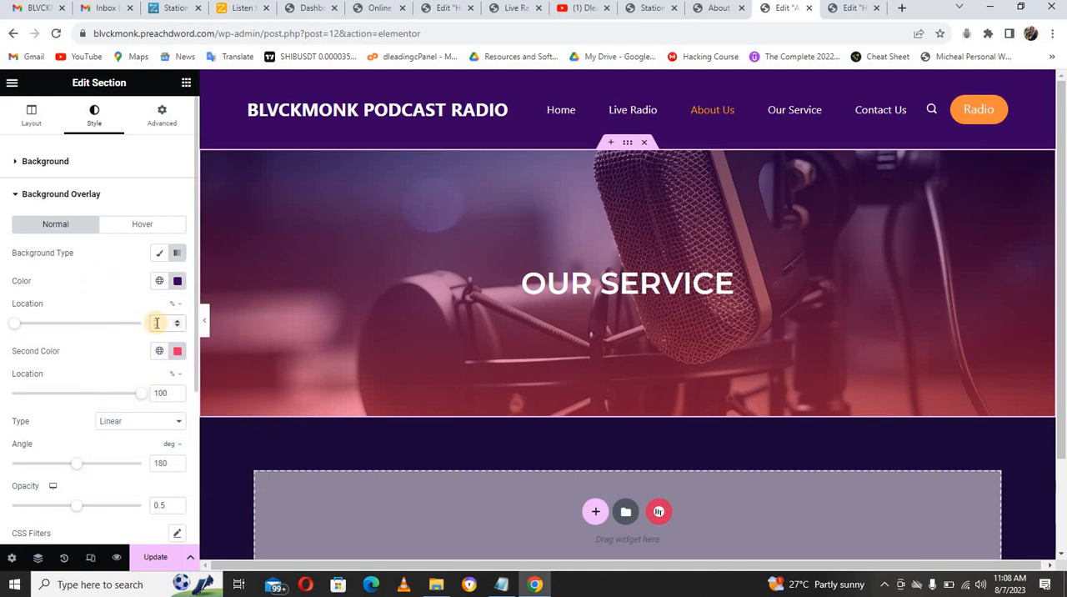
{"action": "type", "text": "25"}
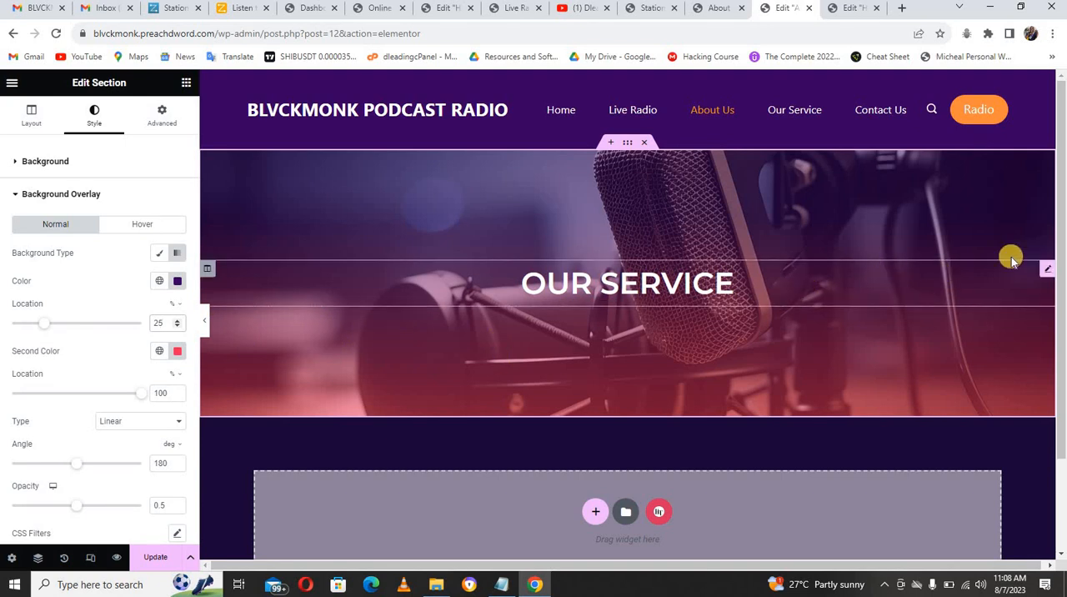
Step: Add a section with two equal columns below the banner and set its top and bottom margins to 80 px
{"action": "scroll", "coordinate": [958, 267], "scroll_direction": "down", "scroll_amount": 1}
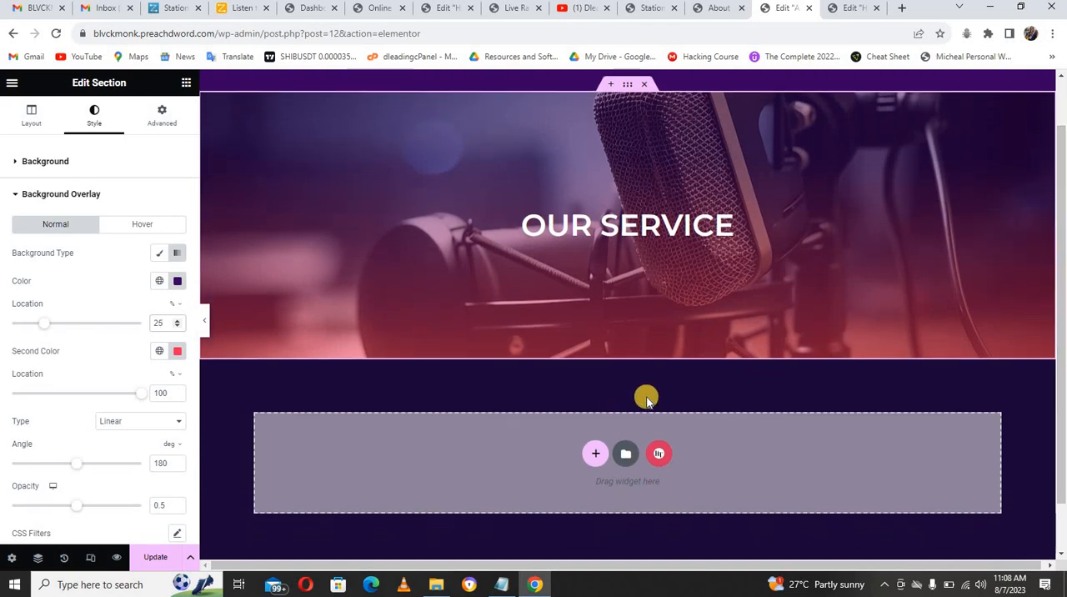
{"action": "left_click", "coordinate": [595, 452]}
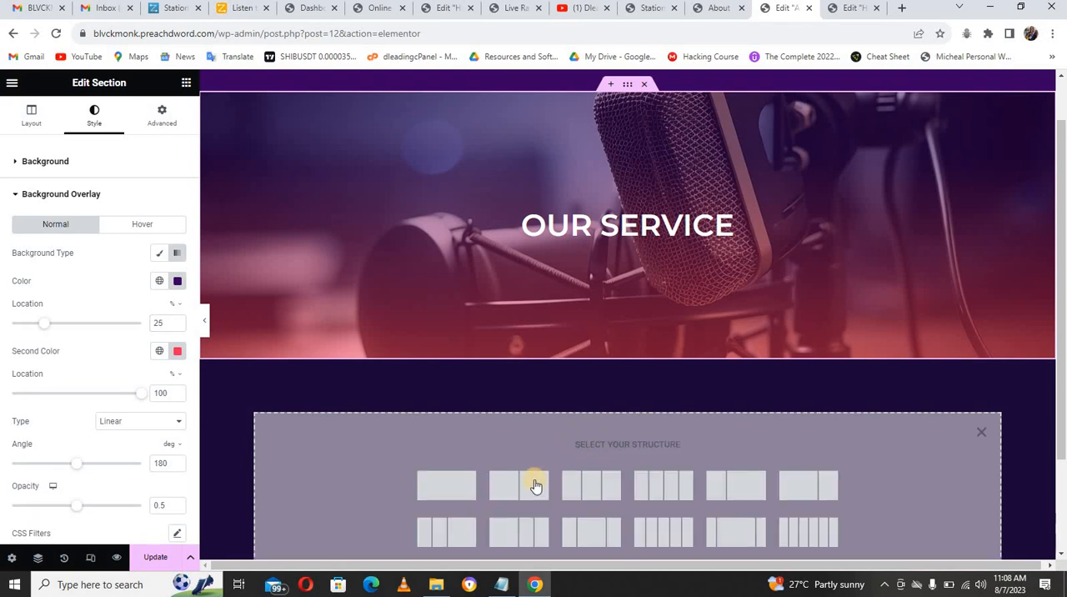
{"action": "left_click", "coordinate": [521, 477]}
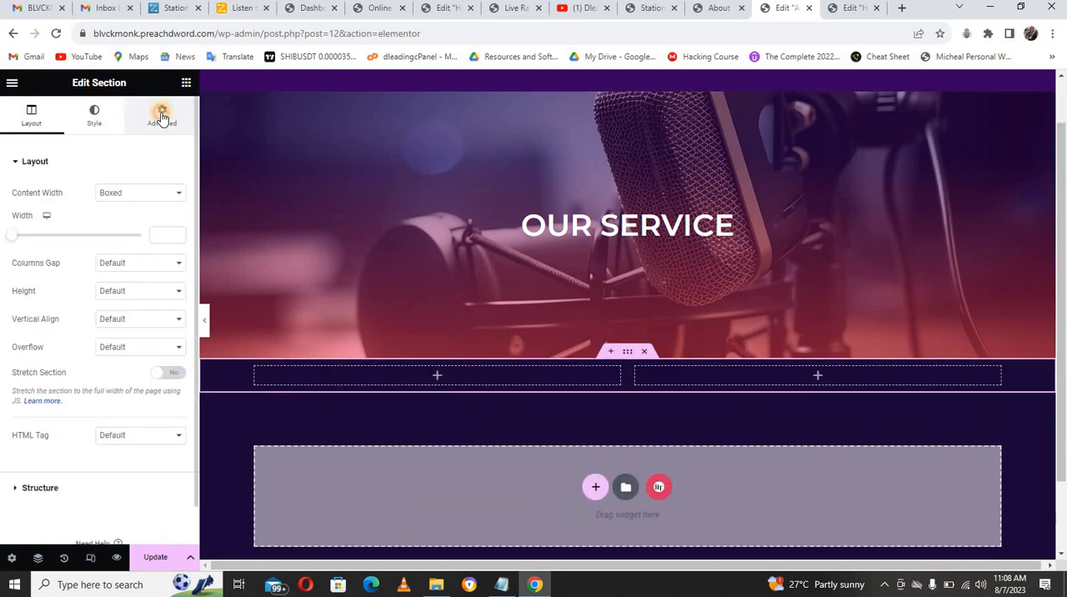
{"action": "left_click", "coordinate": [164, 116]}
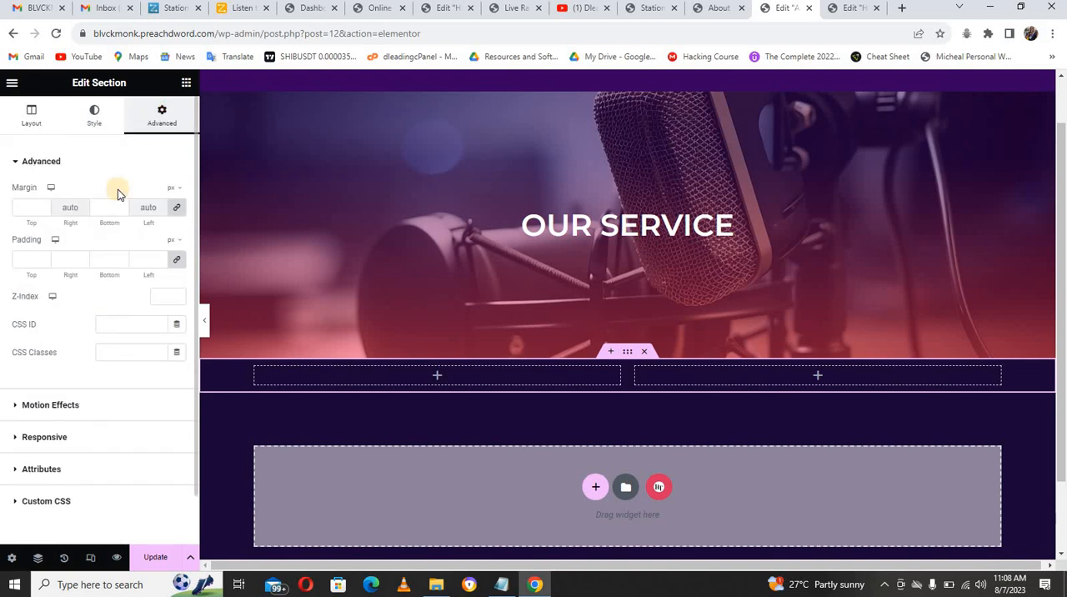
{"action": "left_click", "coordinate": [30, 210]}
{"action": "type", "text": "80"}
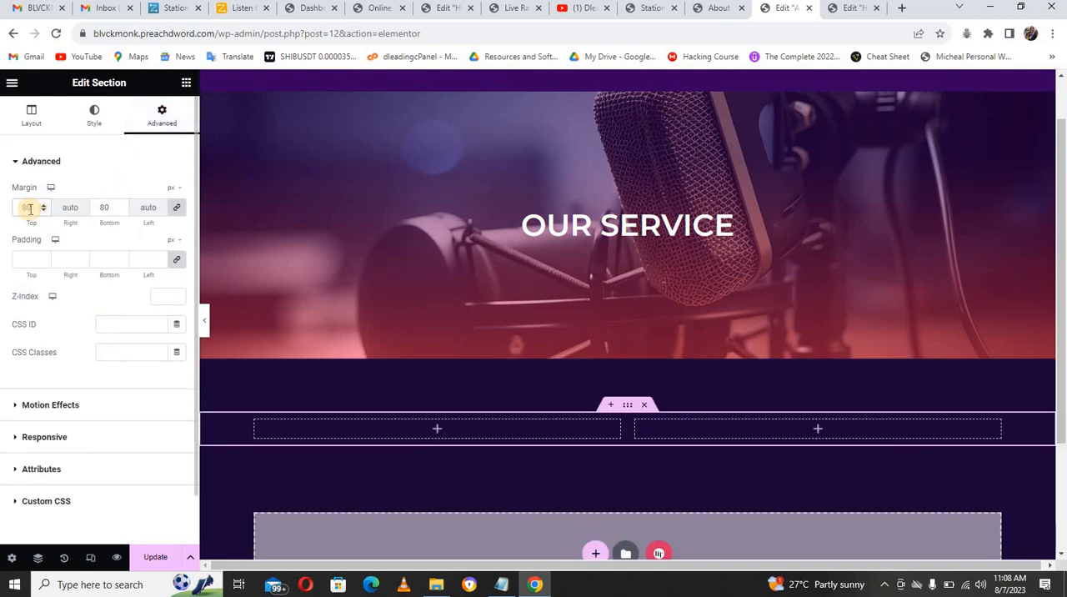
Step: Add an Image widget to the new section's first column, using Picsart_23-08-07_09-49-35-720.png from the media library
{"action": "left_click", "coordinate": [185, 84]}
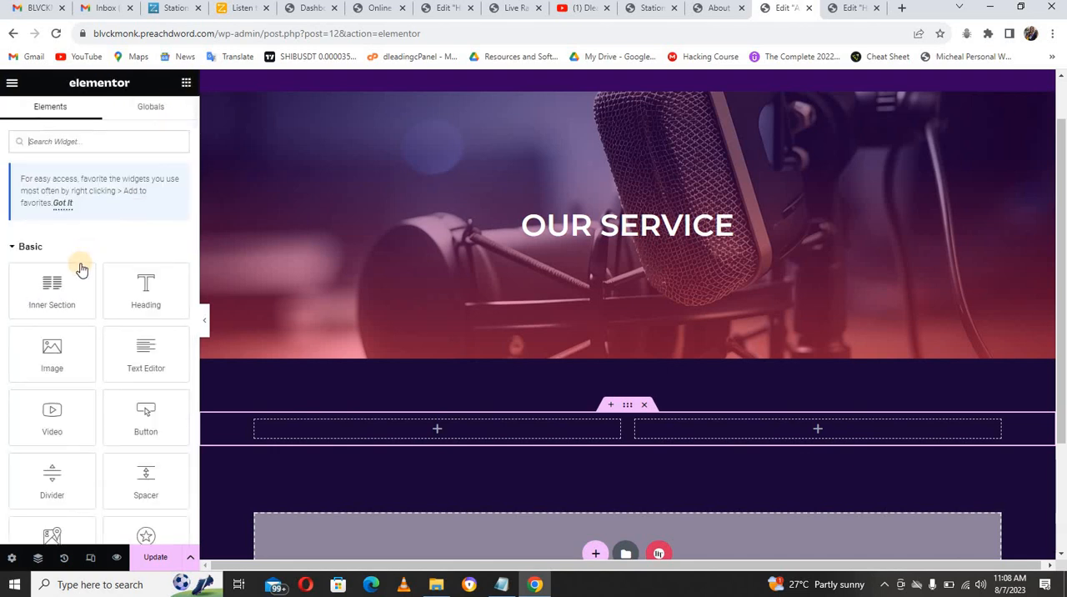
{"action": "left_click_drag", "start_coordinate": [53, 350], "coordinate": [298, 458]}
{"action": "left_click", "coordinate": [109, 239]}
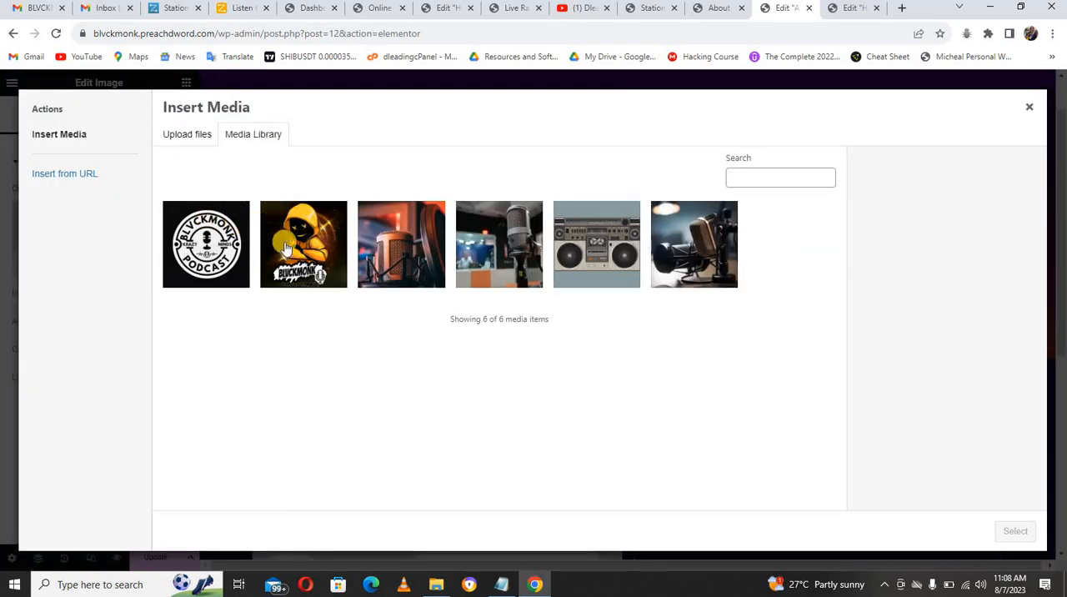
{"action": "left_click", "coordinate": [285, 248]}
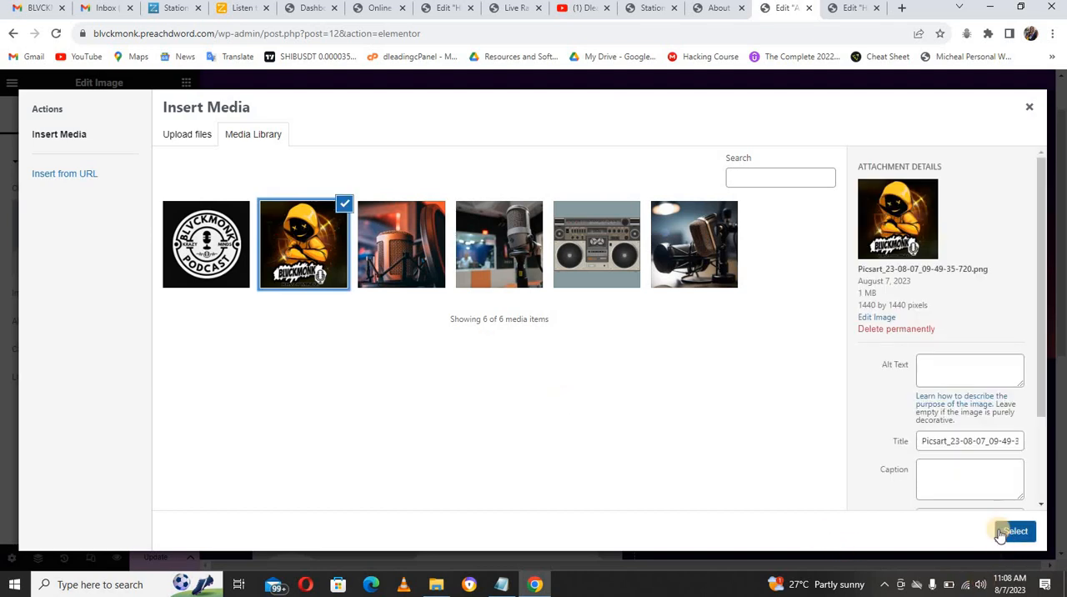
{"action": "left_click", "coordinate": [1003, 534]}
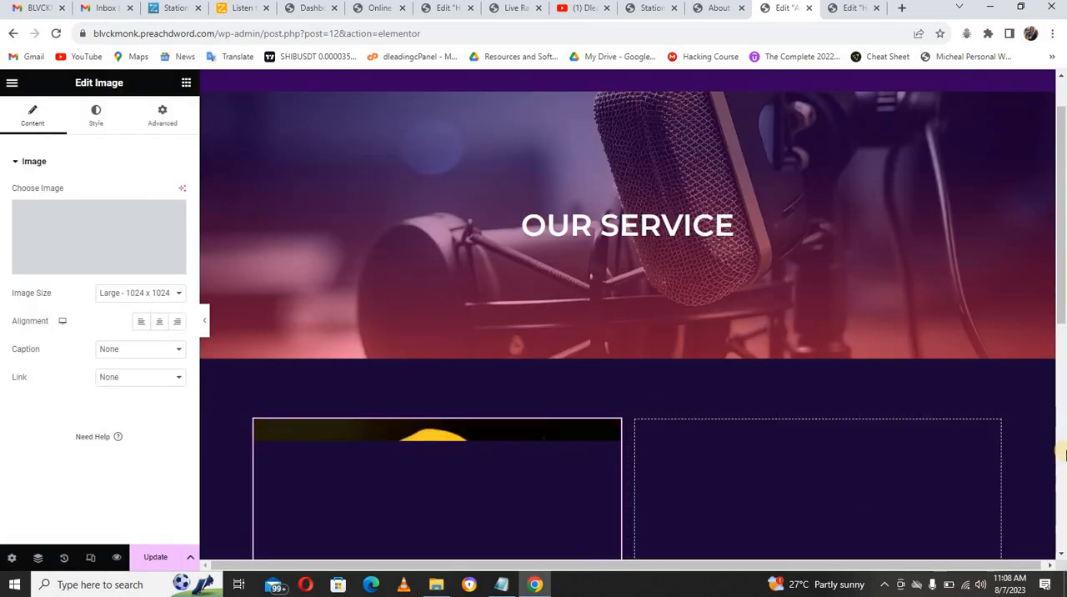
Step: Add a Heading widget to the empty column beside the image and title it "About Bluckmonk Radio"
{"action": "left_click_drag", "start_coordinate": [1062, 348], "coordinate": [1063, 412]}
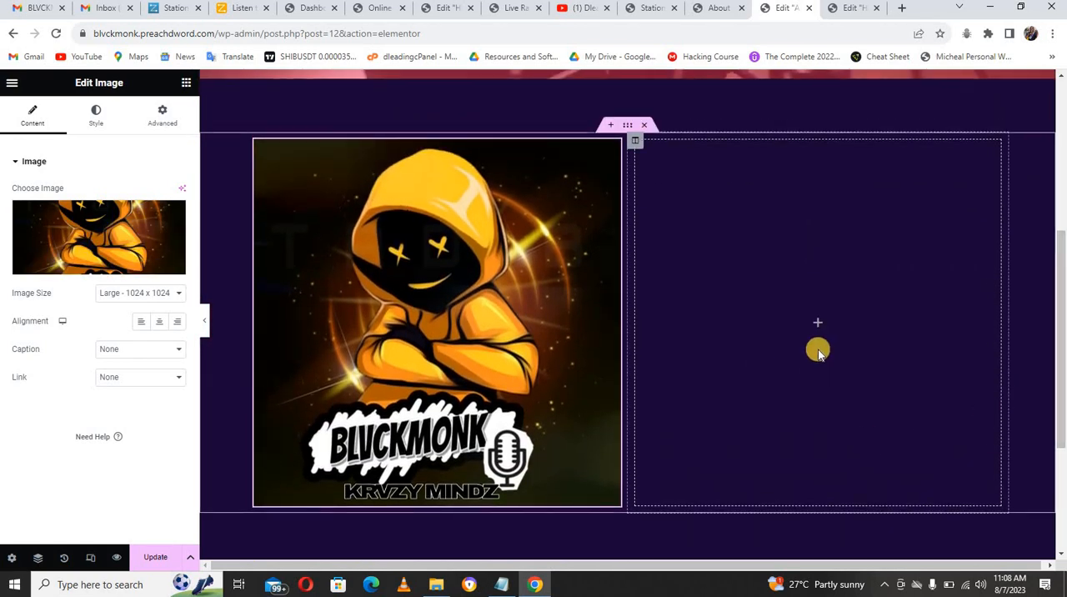
{"action": "left_click", "coordinate": [785, 283]}
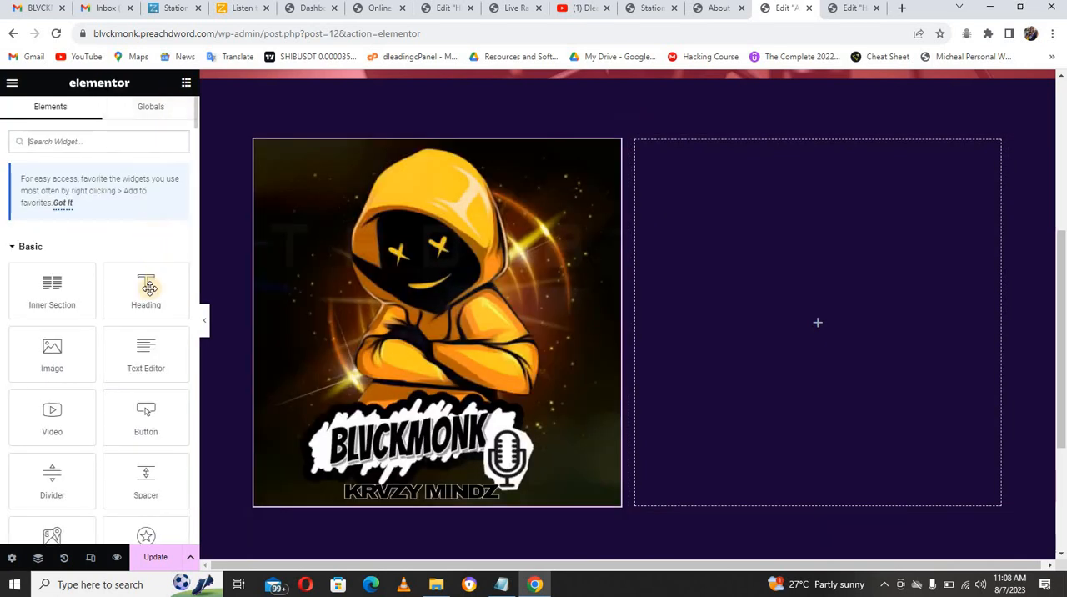
{"action": "left_click_drag", "start_coordinate": [146, 288], "coordinate": [685, 202]}
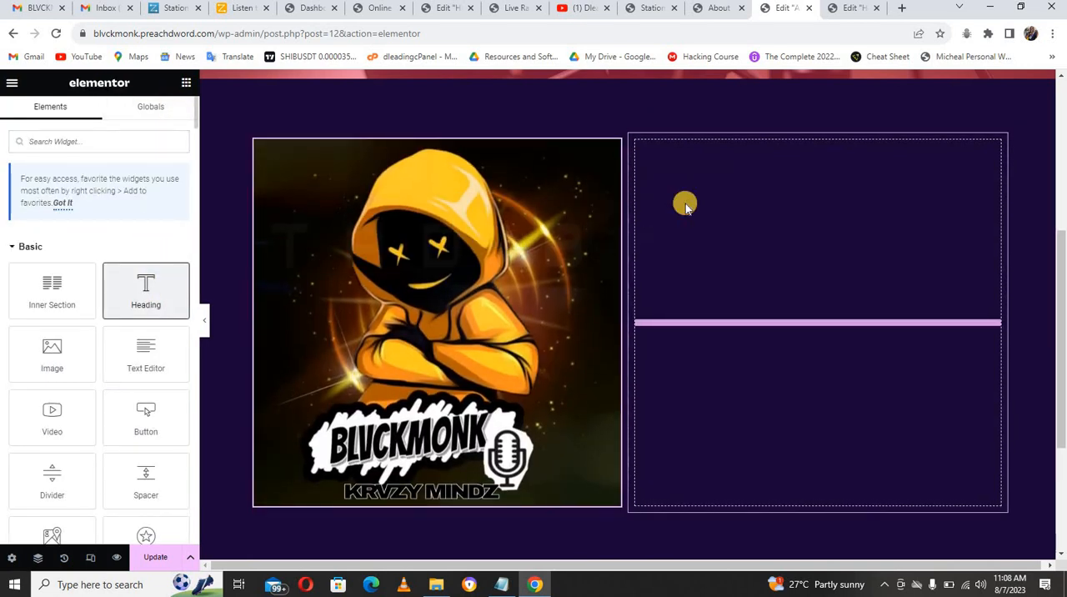
{"action": "left_click_drag", "start_coordinate": [1059, 293], "coordinate": [1058, 198]}
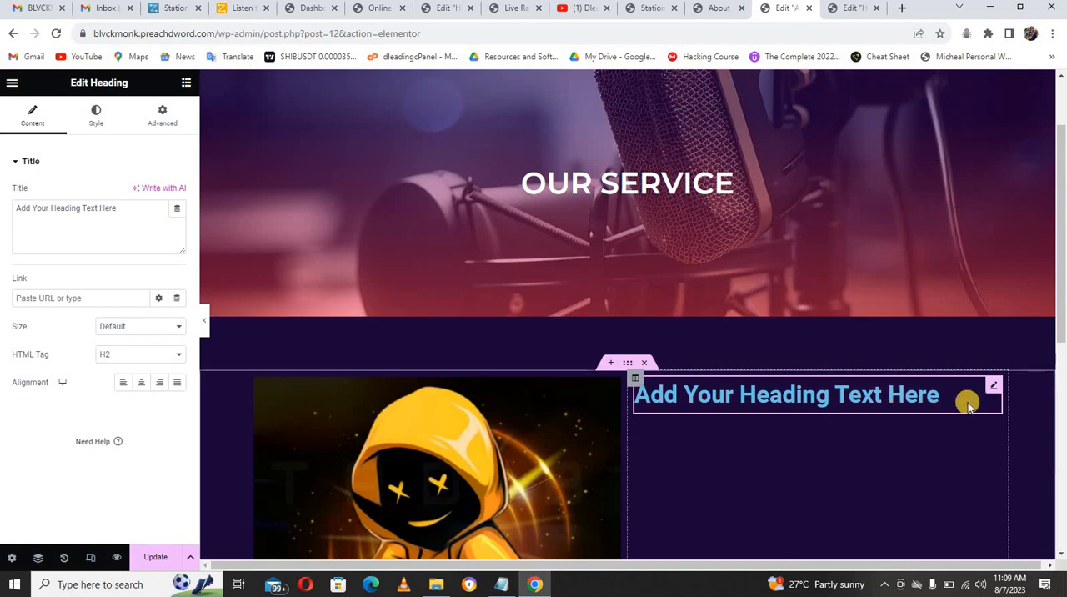
{"action": "left_click", "coordinate": [137, 215]}
{"action": "triple_click", "coordinate": [137, 215]}
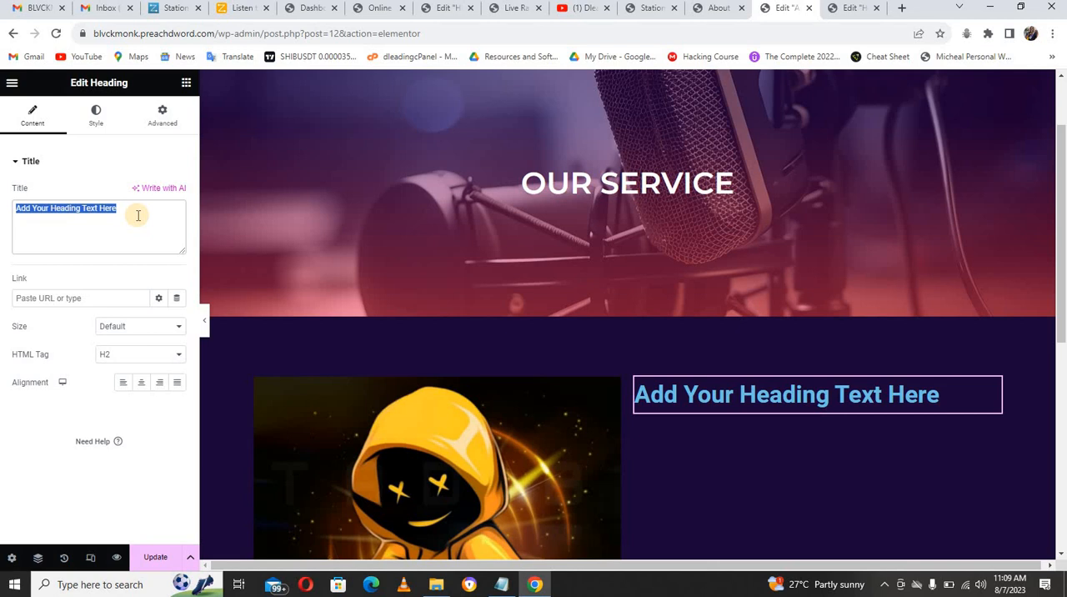
{"action": "type", "text": "About  Bluckmonk Radio"}
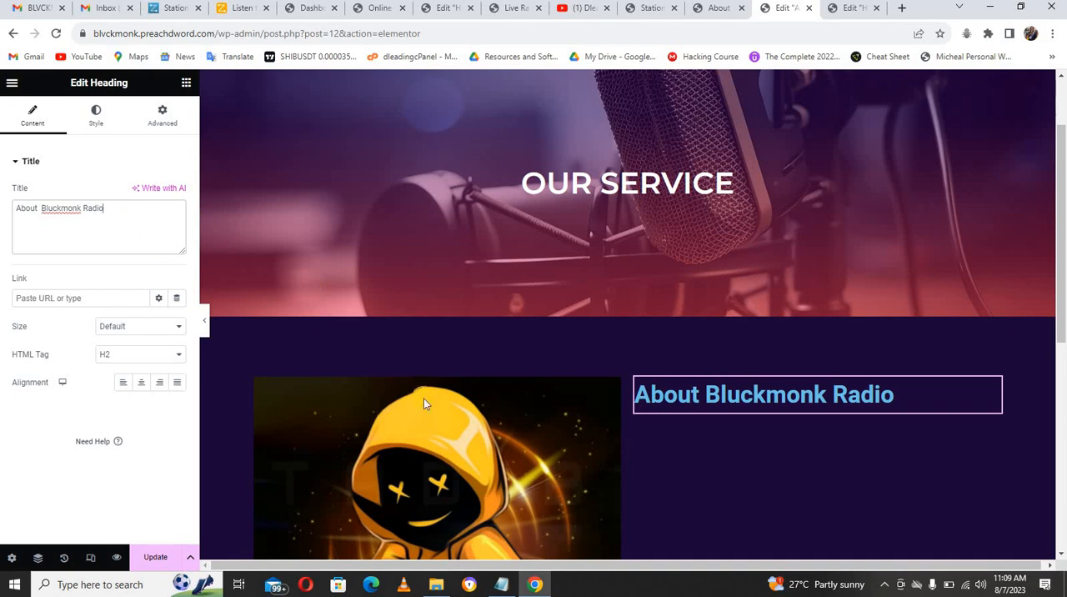
Step: Change the text color of the "About Bluckmonk Radio" heading to orange #F77D00
{"action": "left_click", "coordinate": [96, 123]}
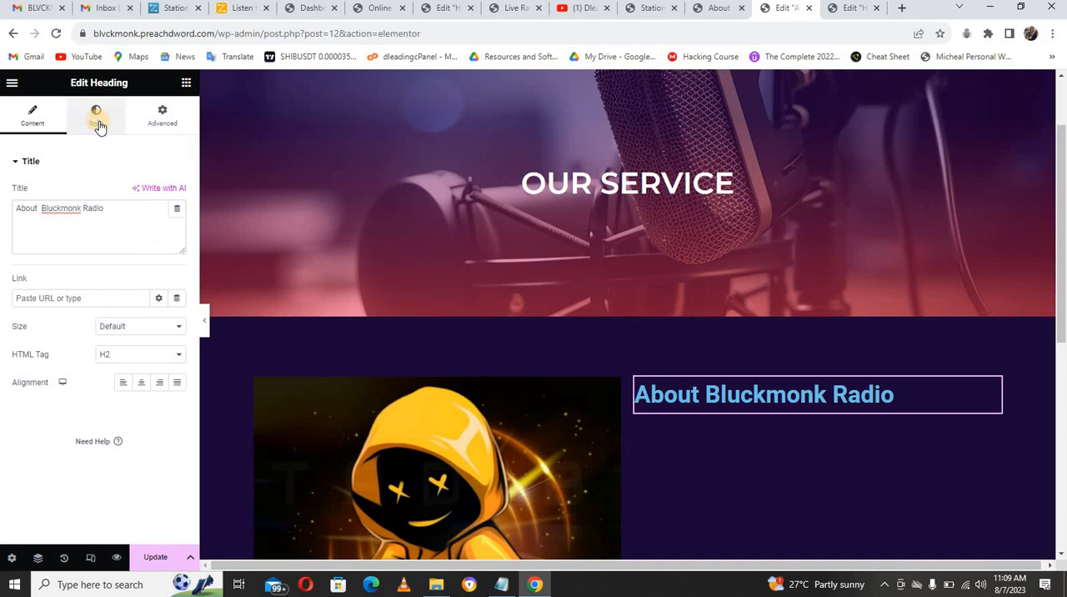
{"action": "left_click", "coordinate": [177, 193]}
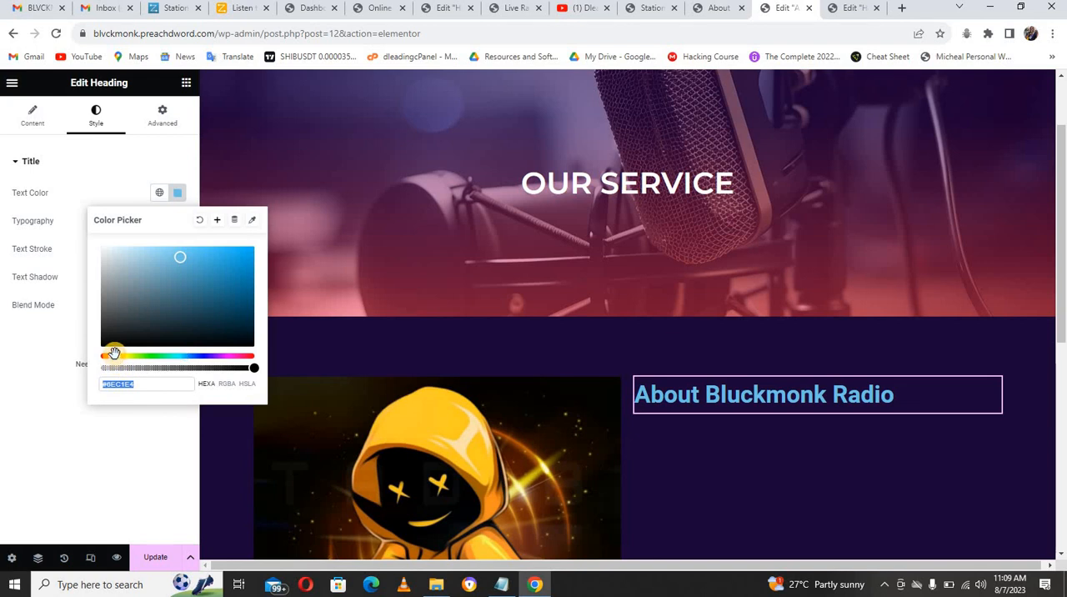
{"action": "left_click_drag", "start_coordinate": [118, 357], "coordinate": [112, 356]}
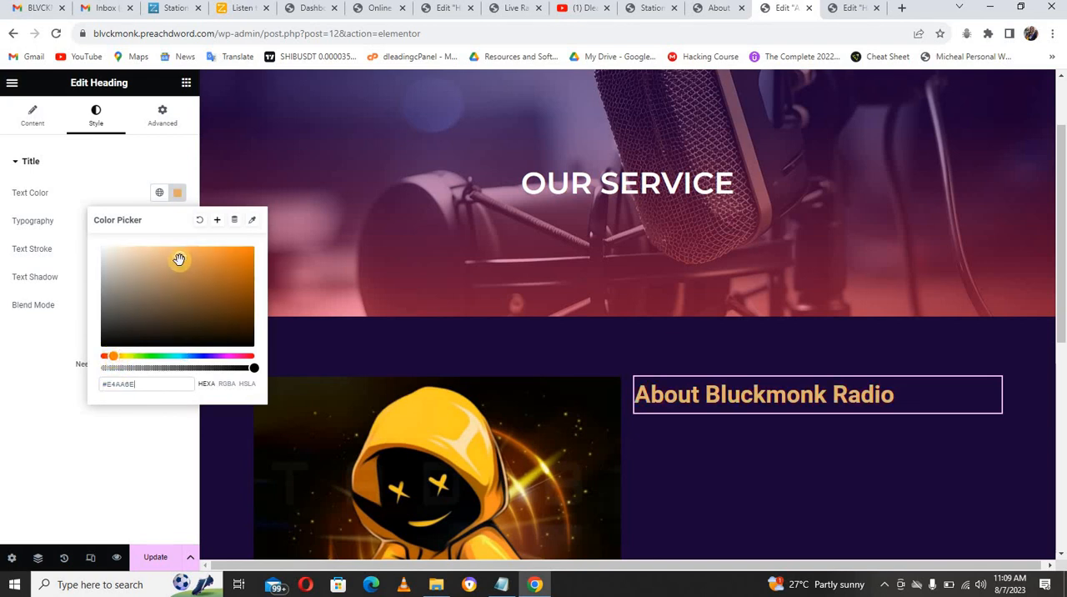
{"action": "left_click_drag", "start_coordinate": [178, 258], "coordinate": [258, 248]}
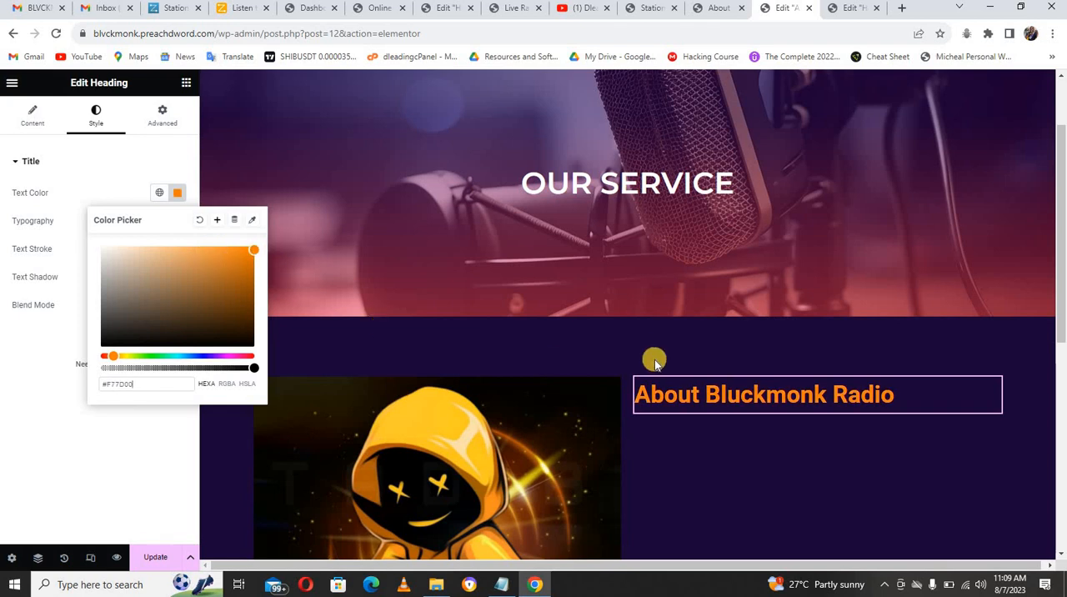
Step: Add a Text Editor widget below the heading and replace its placeholder with the Gmail message's paragraphs from "Welcome" through the celebrity gossip segment
{"action": "left_click_drag", "start_coordinate": [1062, 306], "coordinate": [1060, 339]}
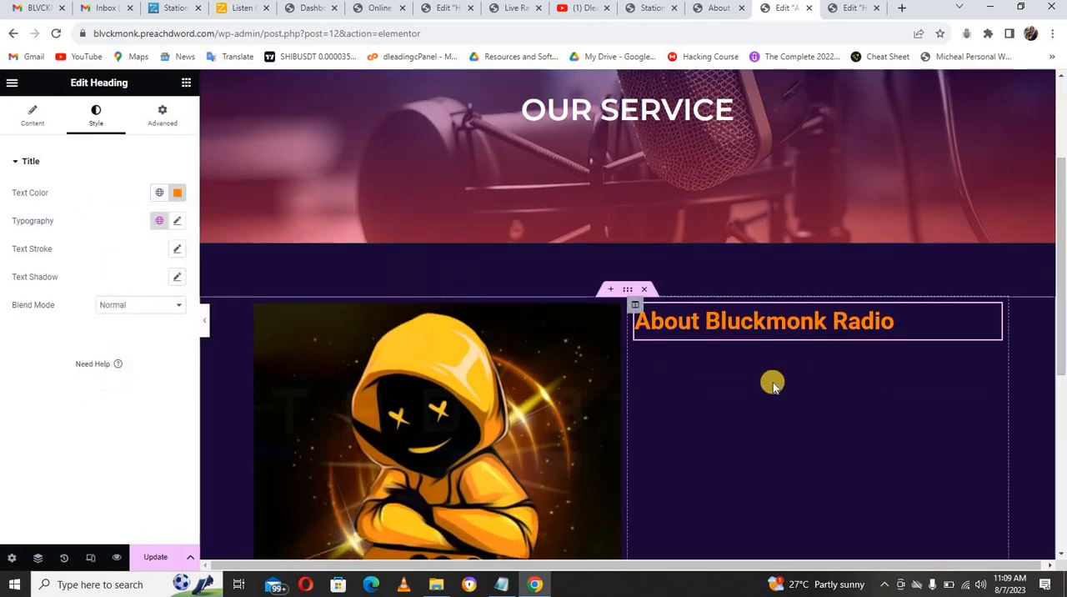
{"action": "left_click", "coordinate": [187, 85]}
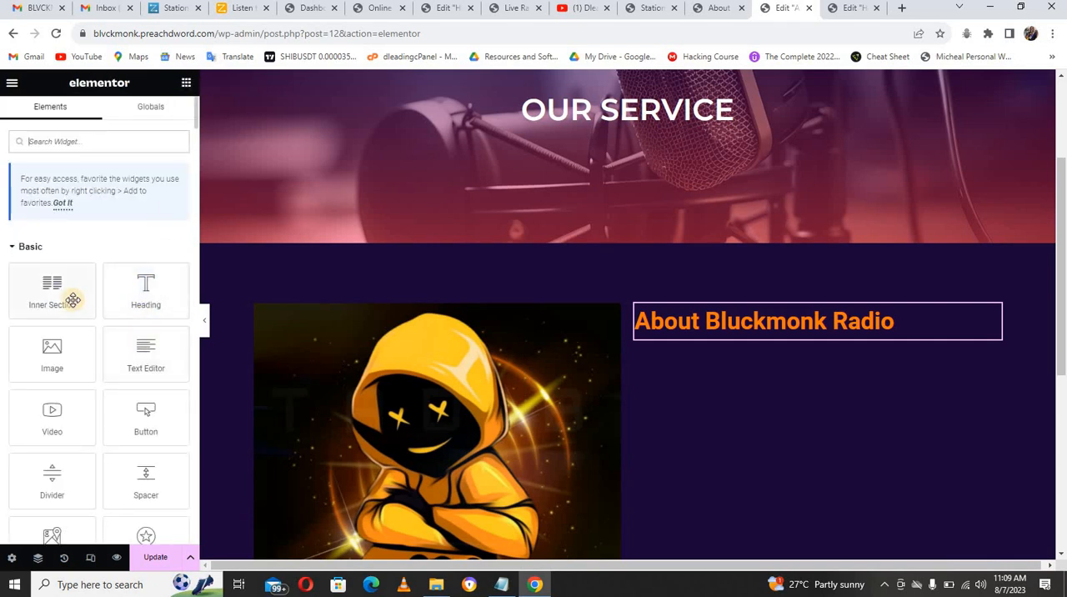
{"action": "left_click_drag", "start_coordinate": [143, 353], "coordinate": [698, 344]}
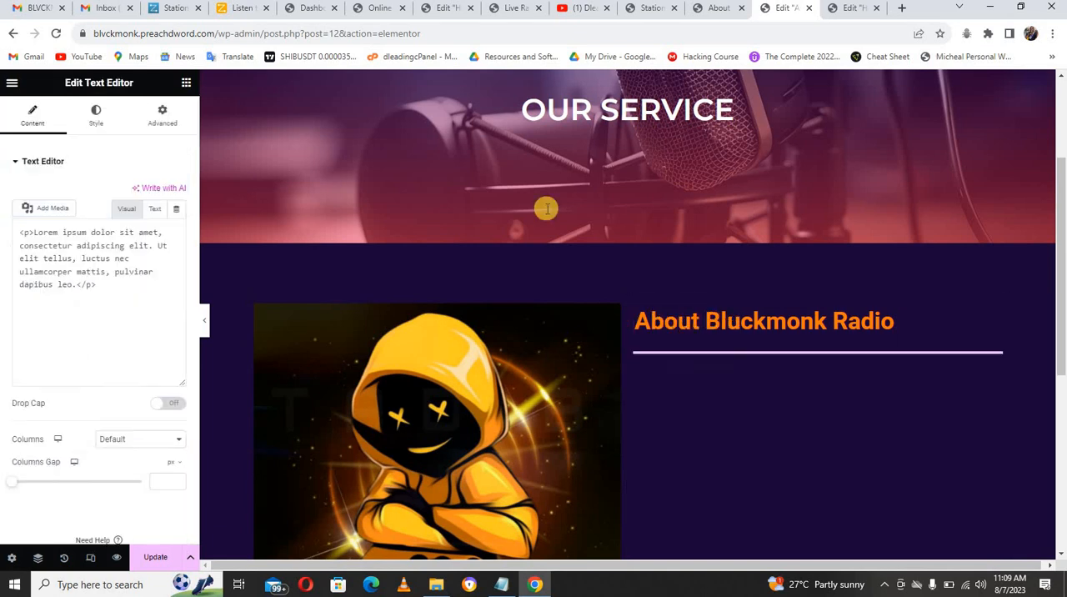
{"action": "left_click", "coordinate": [38, 8]}
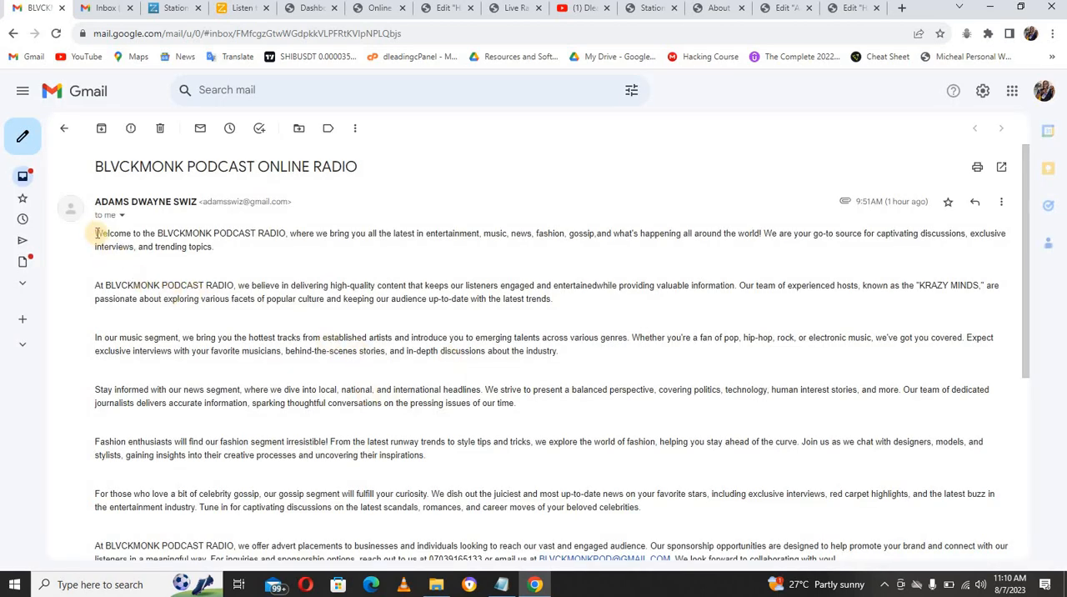
{"action": "left_click_drag", "start_coordinate": [97, 234], "coordinate": [649, 510]}
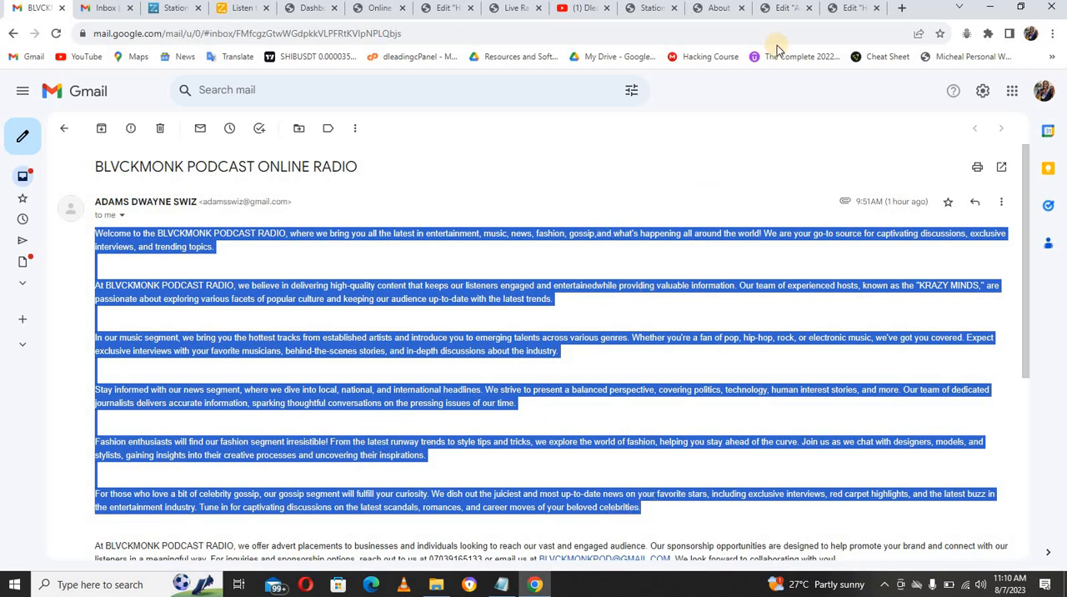
{"action": "left_click", "coordinate": [790, 9]}
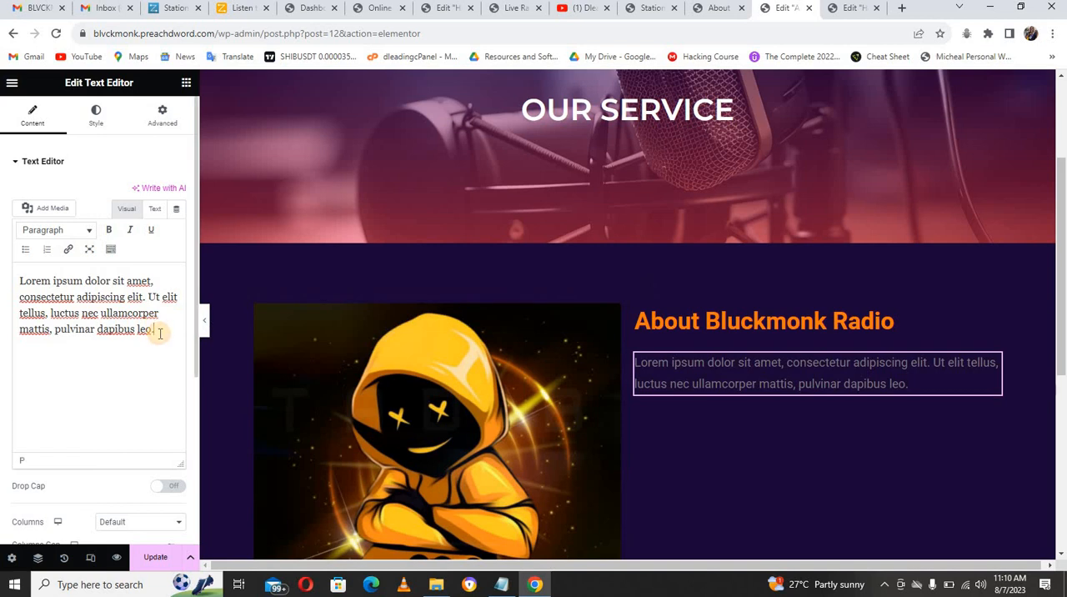
{"action": "key", "text": "ctrl+a"}
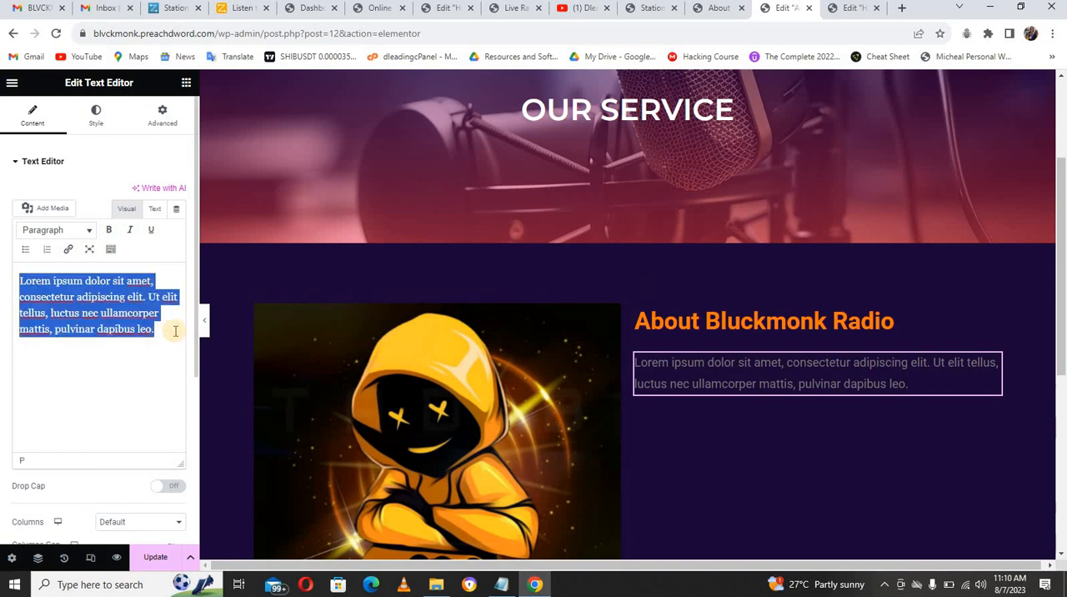
{"action": "key", "text": "ctrl+v"}
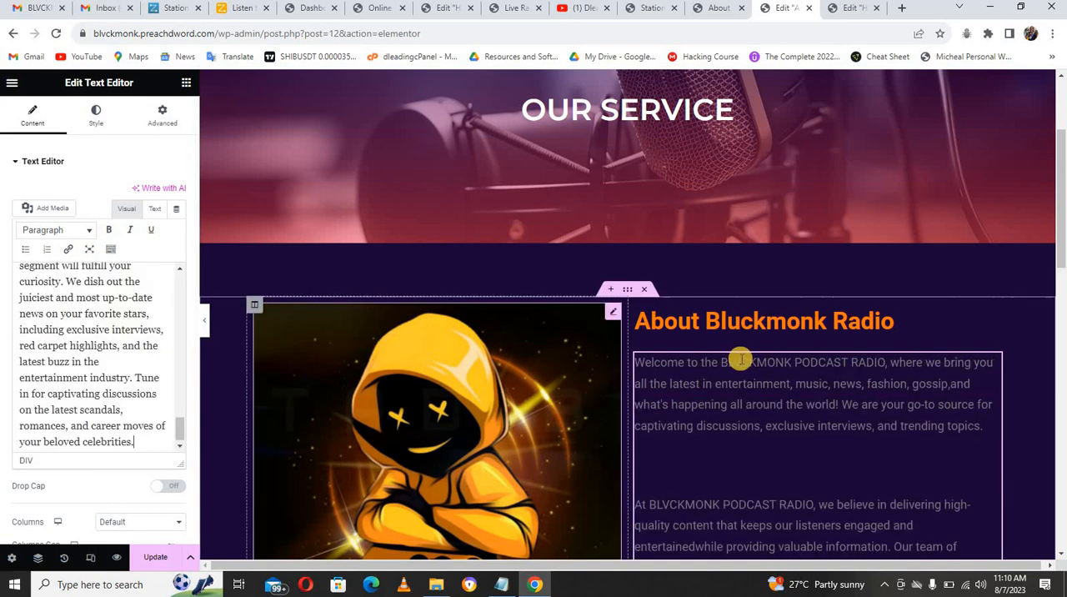
Step: Remove the extra blank lines before the "Fashion enthusiasts", "In our music segment" and "At BLVCKMONK PODCAST RADIO" paragraphs in the text widget
{"action": "left_click_drag", "start_coordinate": [1062, 254], "coordinate": [1062, 291]}
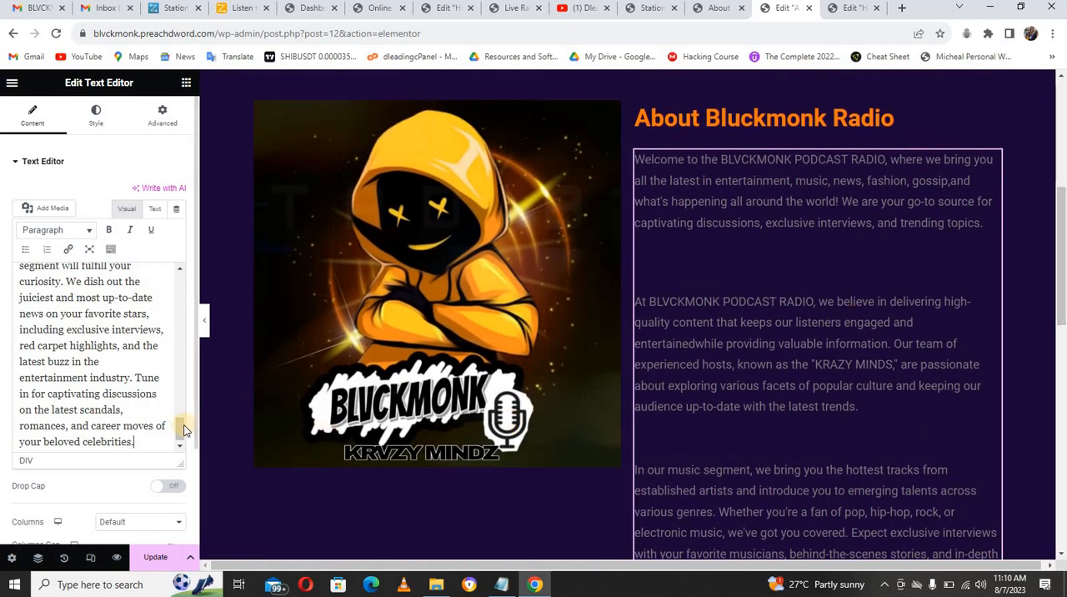
{"action": "scroll", "coordinate": [180, 400], "scroll_direction": "up", "scroll_amount": 10}
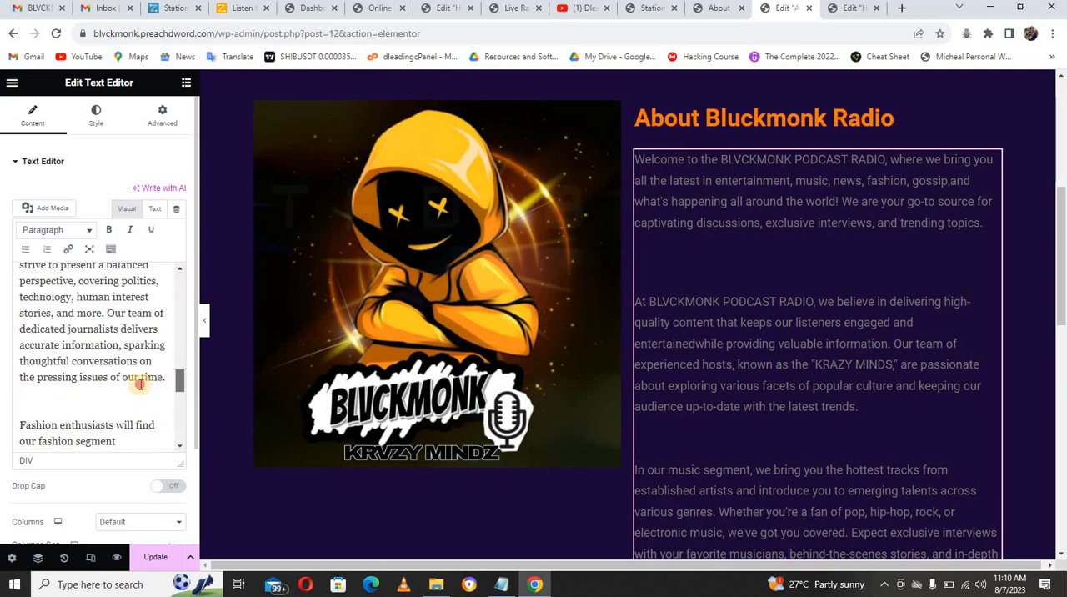
{"action": "left_click", "coordinate": [109, 439]}
{"action": "key", "text": "BackSpace"}
{"action": "key", "text": "BackSpace"}
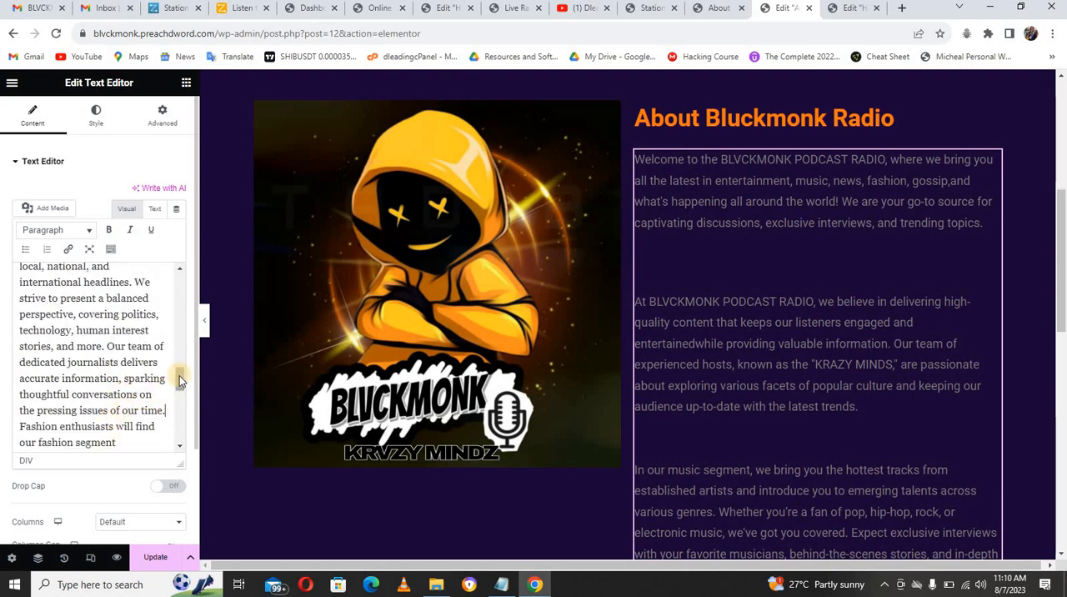
{"action": "scroll", "coordinate": [180, 380], "scroll_direction": "up", "scroll_amount": 5}
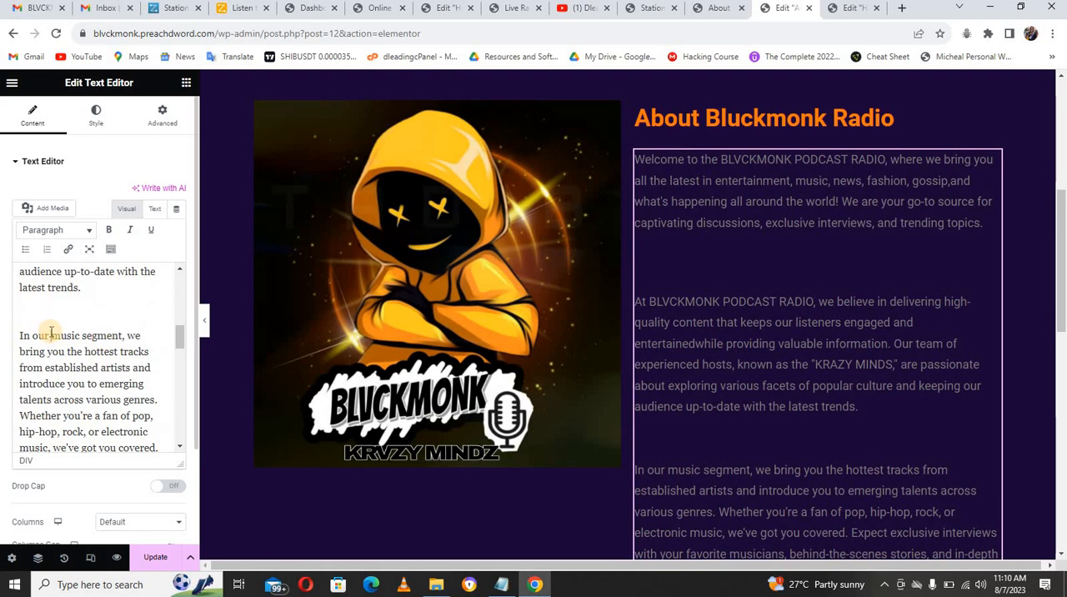
{"action": "key", "text": "BackSpace"}
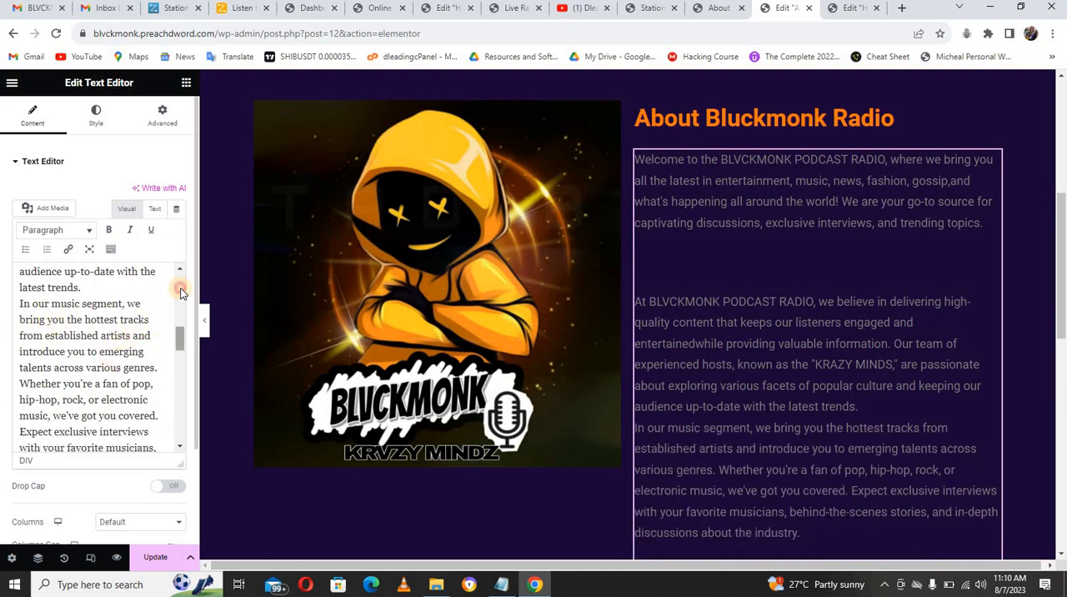
{"action": "scroll", "coordinate": [179, 286], "scroll_direction": "up", "scroll_amount": 4}
{"action": "left_click", "coordinate": [74, 427]}
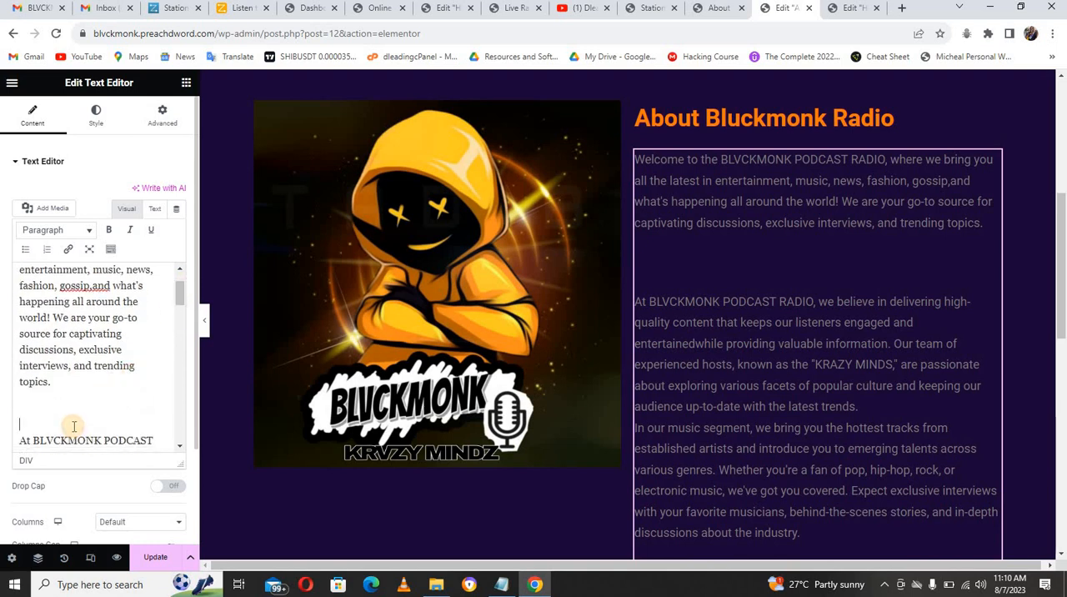
{"action": "key", "text": "BackSpace"}
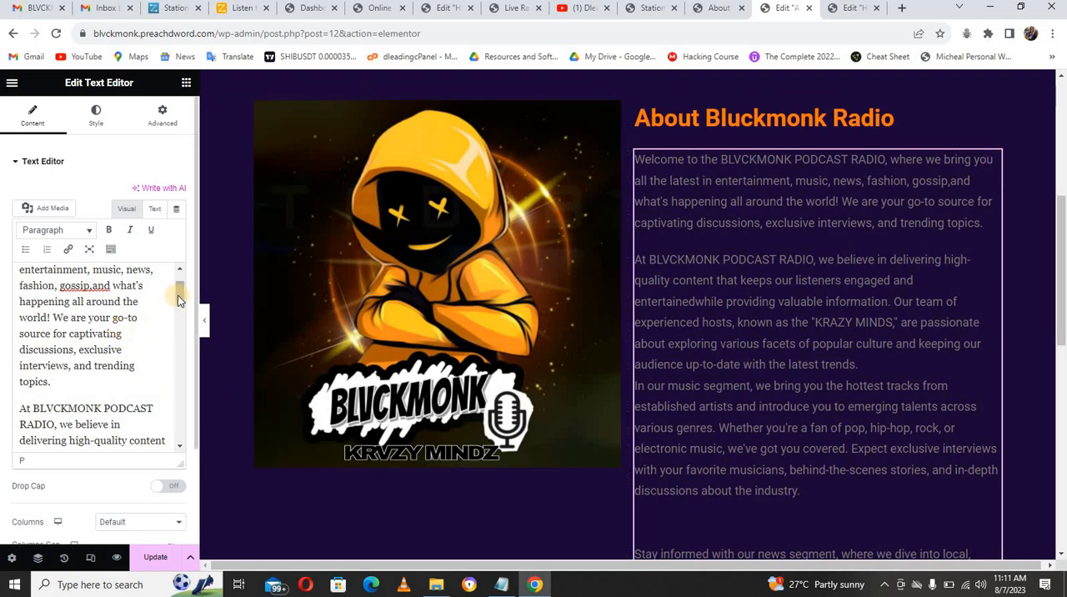
Step: Delete everything from "Stay informed with our news segment" onward in the text widget, including the trailing blank lines
{"action": "left_click_drag", "start_coordinate": [178, 300], "coordinate": [179, 359]}
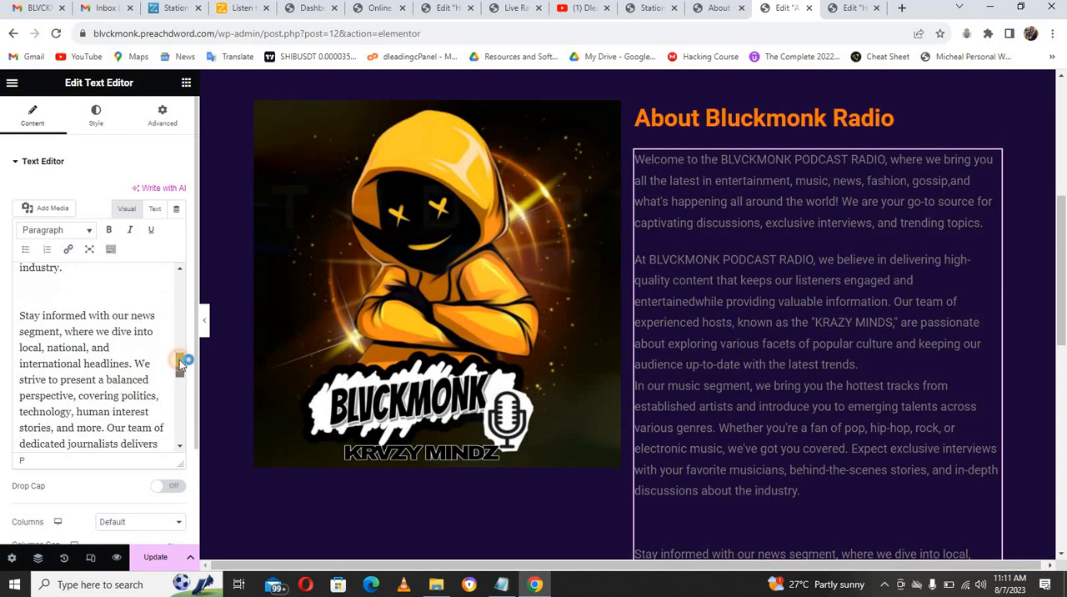
{"action": "left_click_drag", "start_coordinate": [21, 316], "coordinate": [161, 477]}
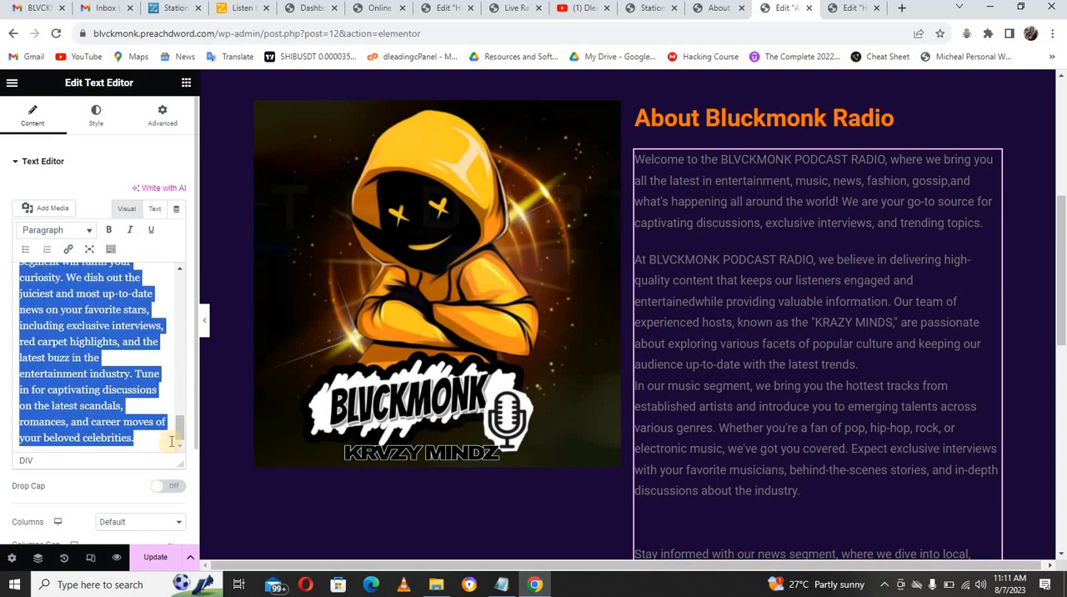
{"action": "left_click_drag", "start_coordinate": [1061, 283], "coordinate": [1060, 312]}
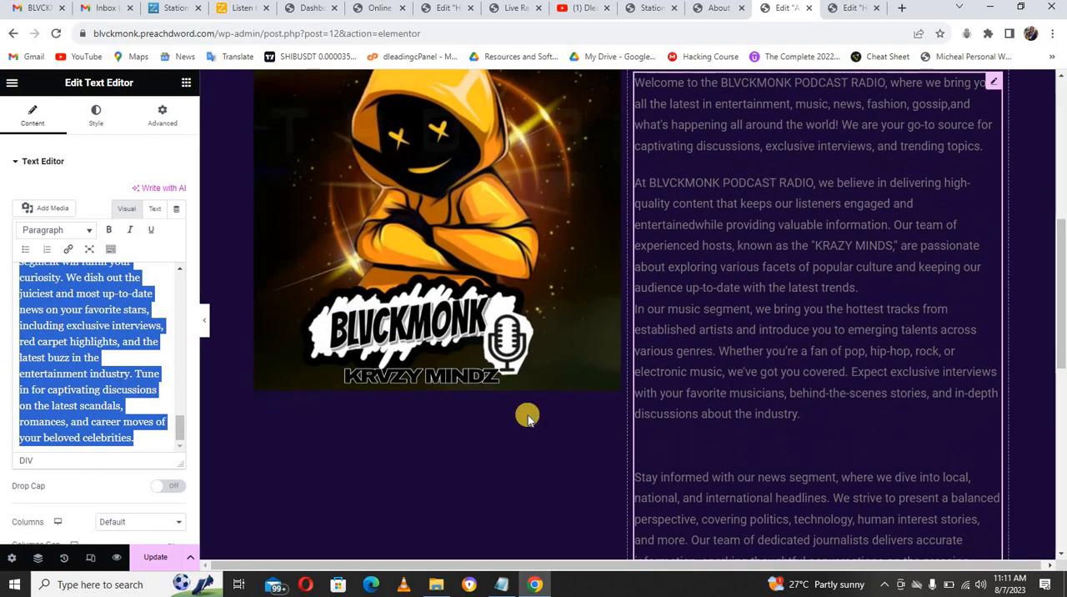
{"action": "key", "text": "BackSpace"}
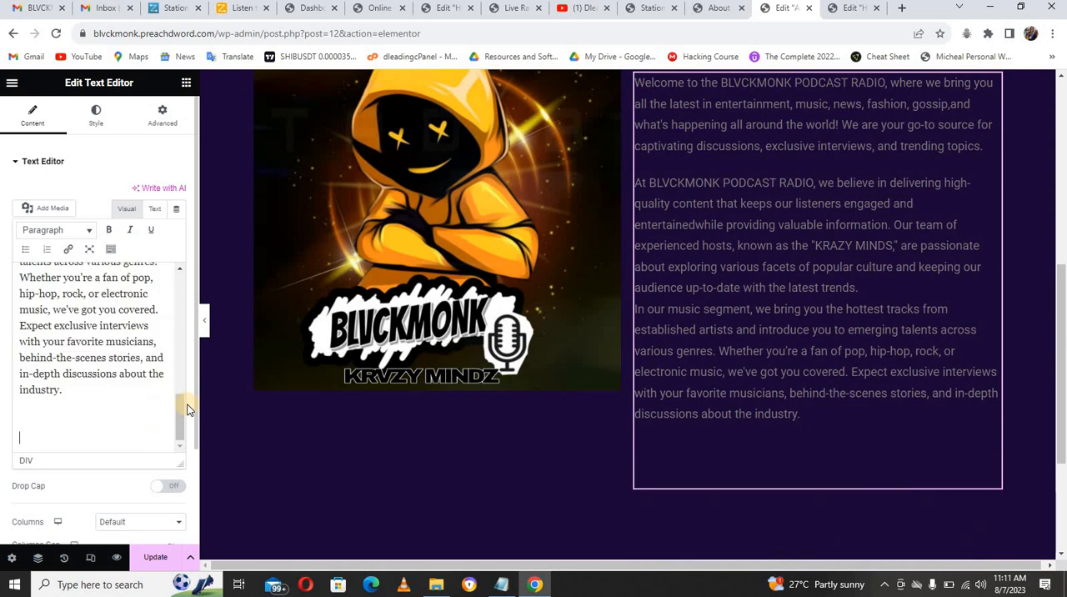
{"action": "key", "text": "BackSpace"}
{"action": "key", "text": "BackSpace"}
{"action": "key", "text": "BackSpace"}
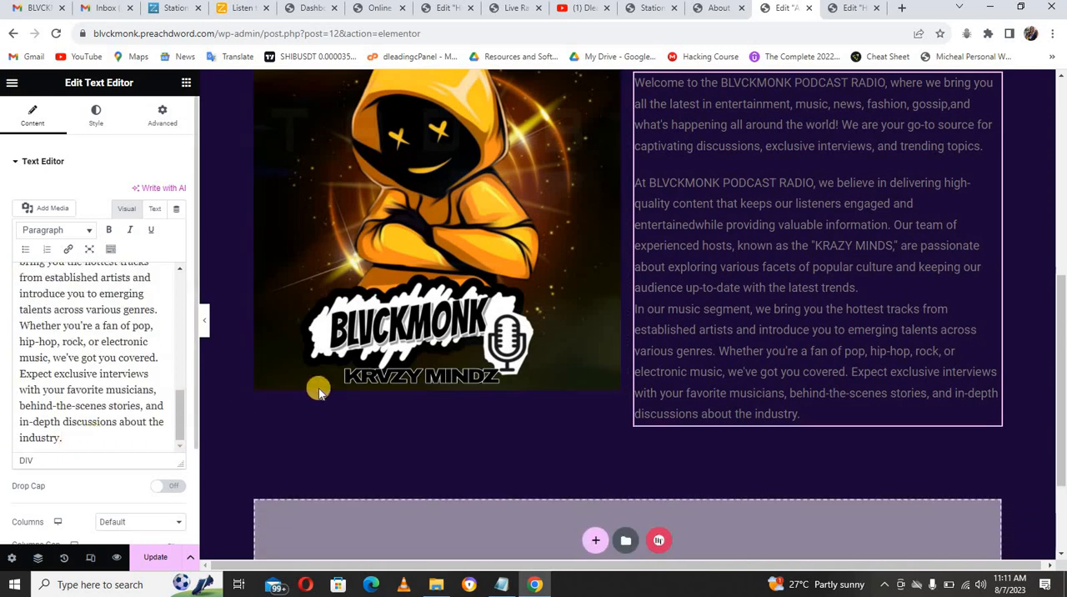
Step: Set the image-and-text section's vertical alignment to Middle and its columns gap to Wide
{"action": "left_click_drag", "start_coordinate": [1062, 277], "coordinate": [1062, 235]}
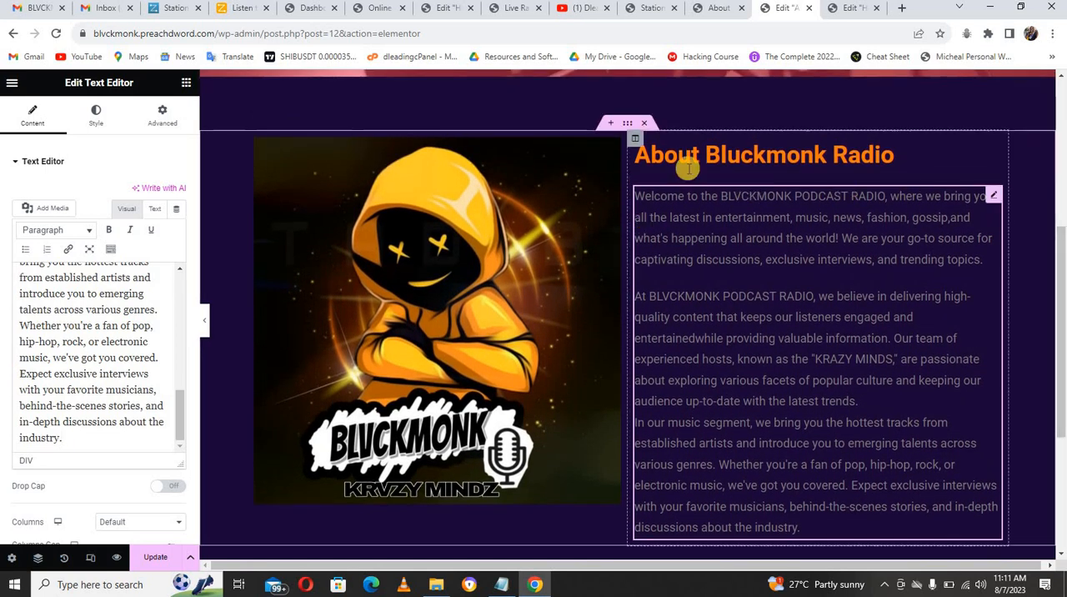
{"action": "left_click", "coordinate": [628, 124]}
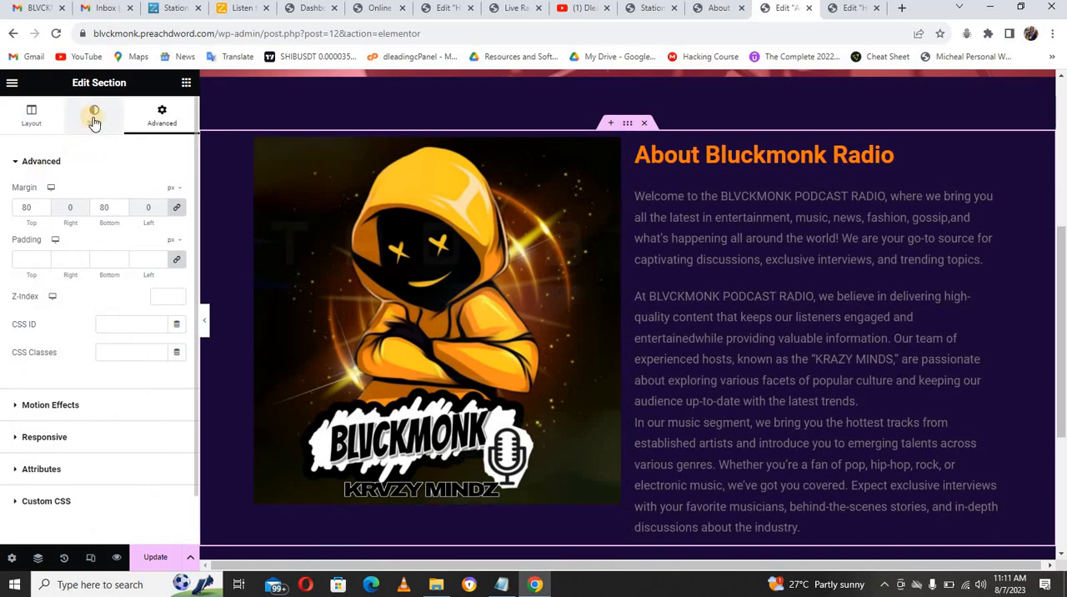
{"action": "left_click", "coordinate": [25, 119]}
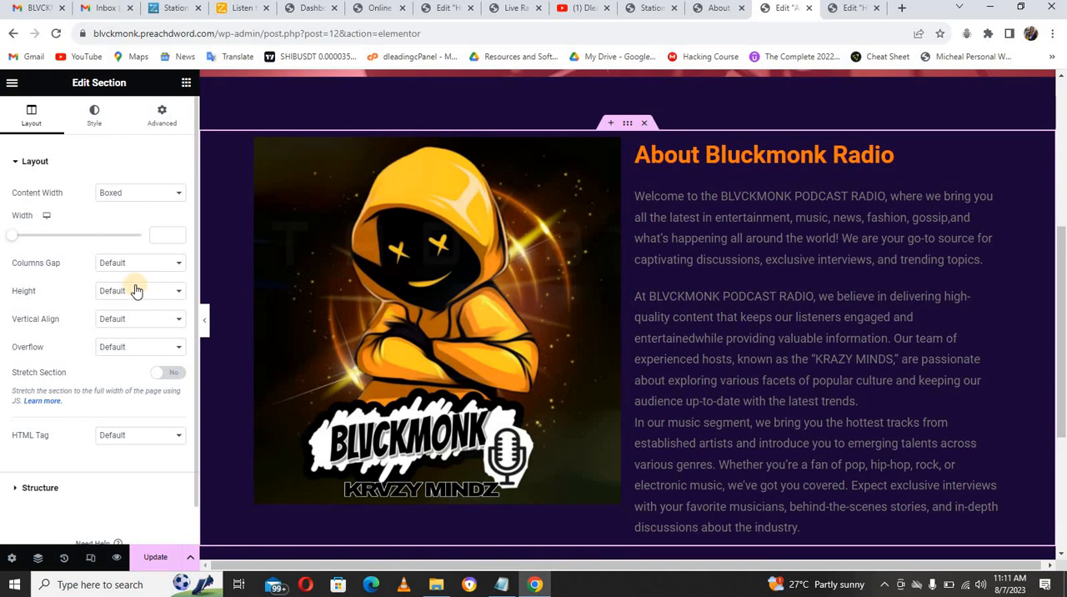
{"action": "left_click", "coordinate": [139, 323]}
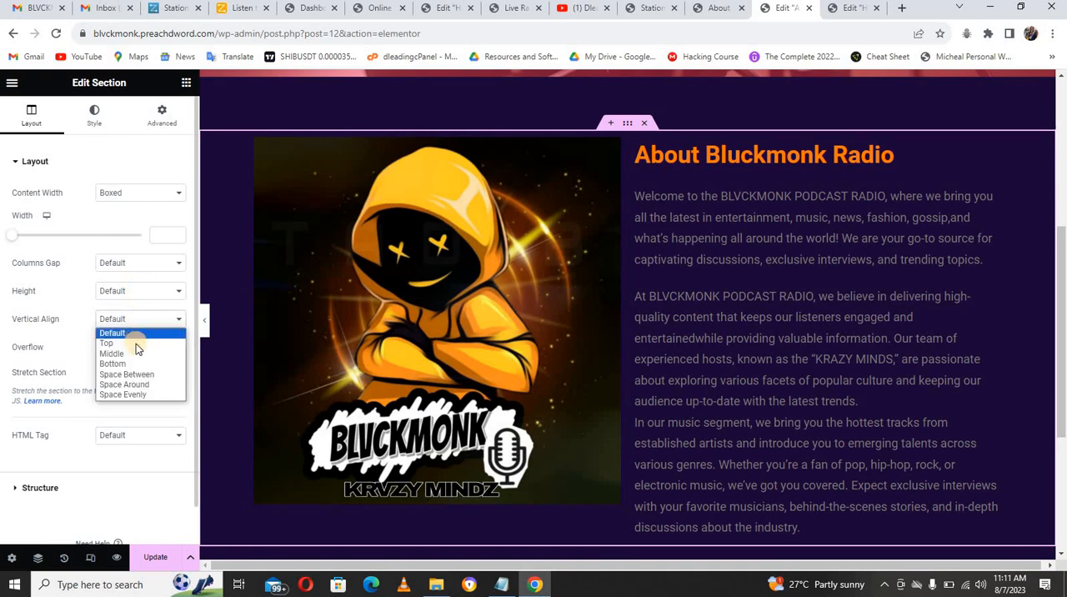
{"action": "left_click", "coordinate": [134, 350]}
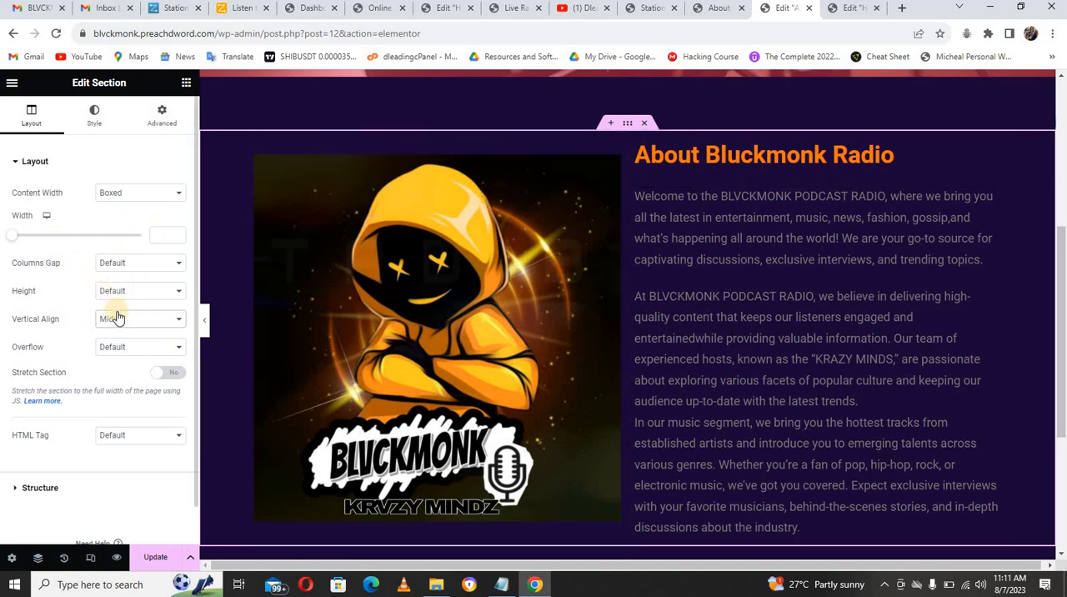
{"action": "left_click", "coordinate": [127, 264]}
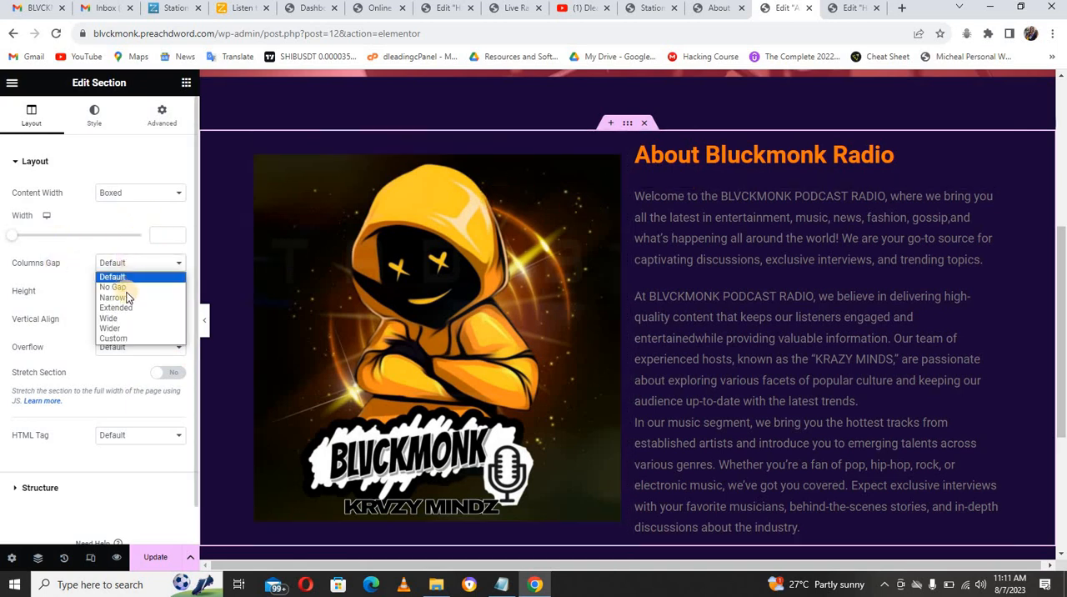
{"action": "left_click", "coordinate": [127, 319]}
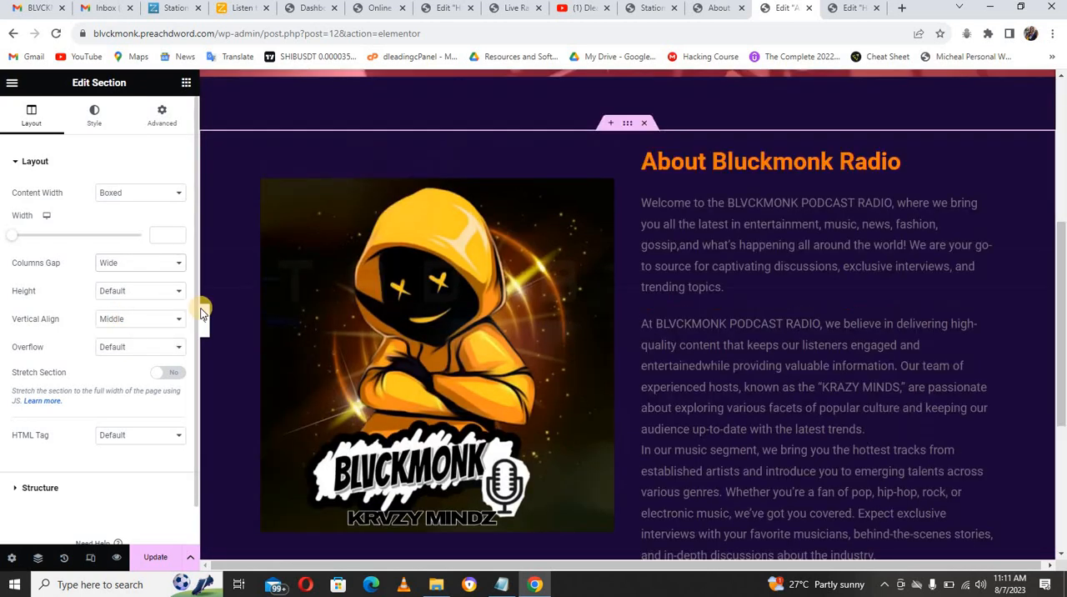
Step: Justify the about text beside the image and change its text color to white
{"action": "left_click", "coordinate": [720, 278]}
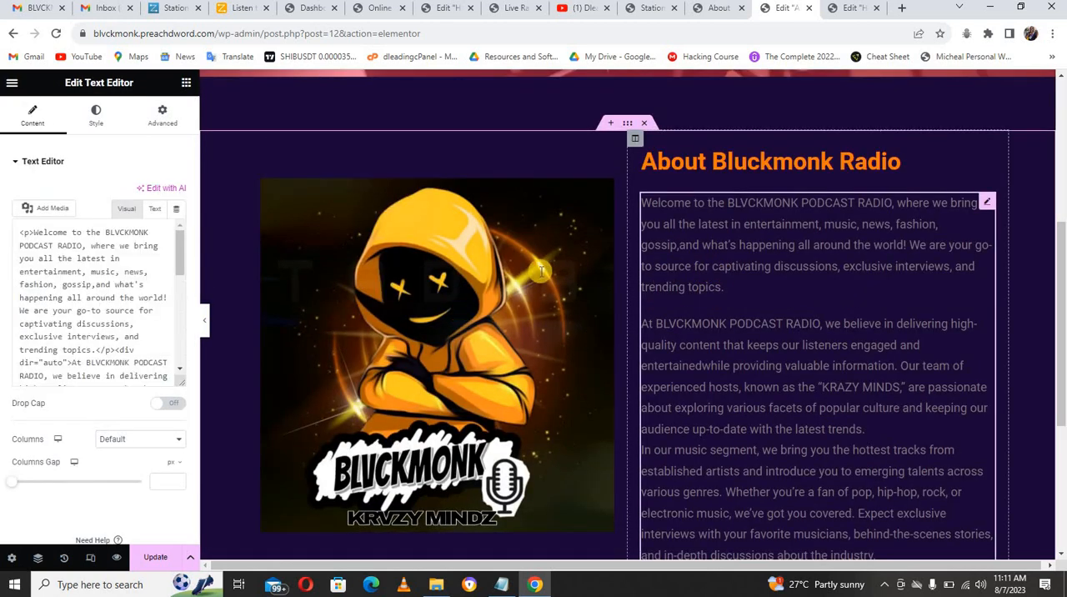
{"action": "left_click", "coordinate": [99, 113]}
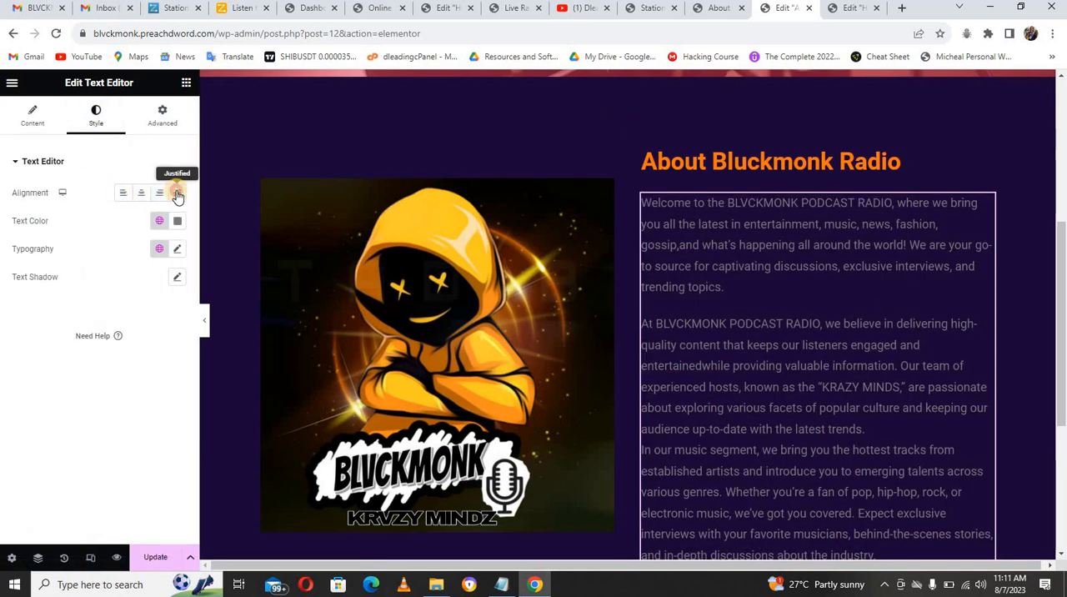
{"action": "left_click", "coordinate": [178, 194]}
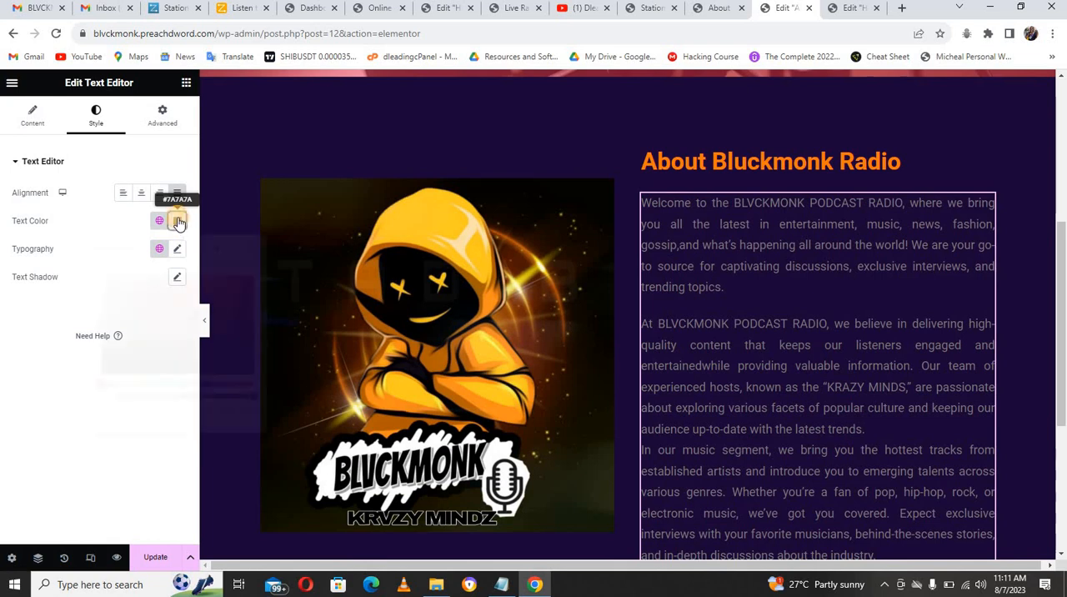
{"action": "left_click", "coordinate": [178, 221]}
{"action": "left_click_drag", "start_coordinate": [101, 325], "coordinate": [99, 270]}
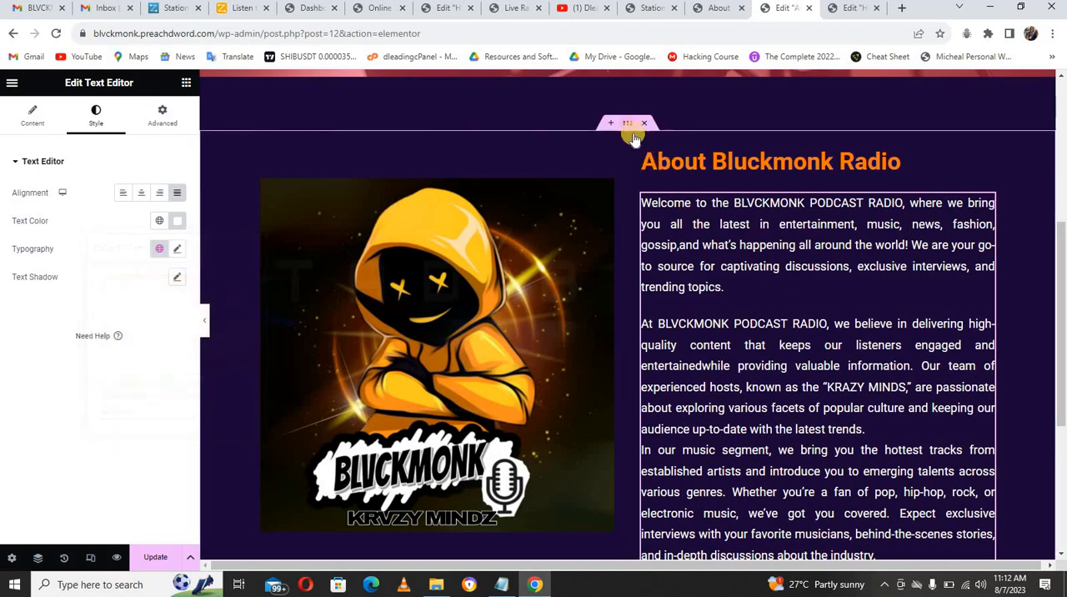
Step: Duplicate the "About Bluckmonk Radio" section and delete the image column from the copy
{"action": "right_click", "coordinate": [627, 127]}
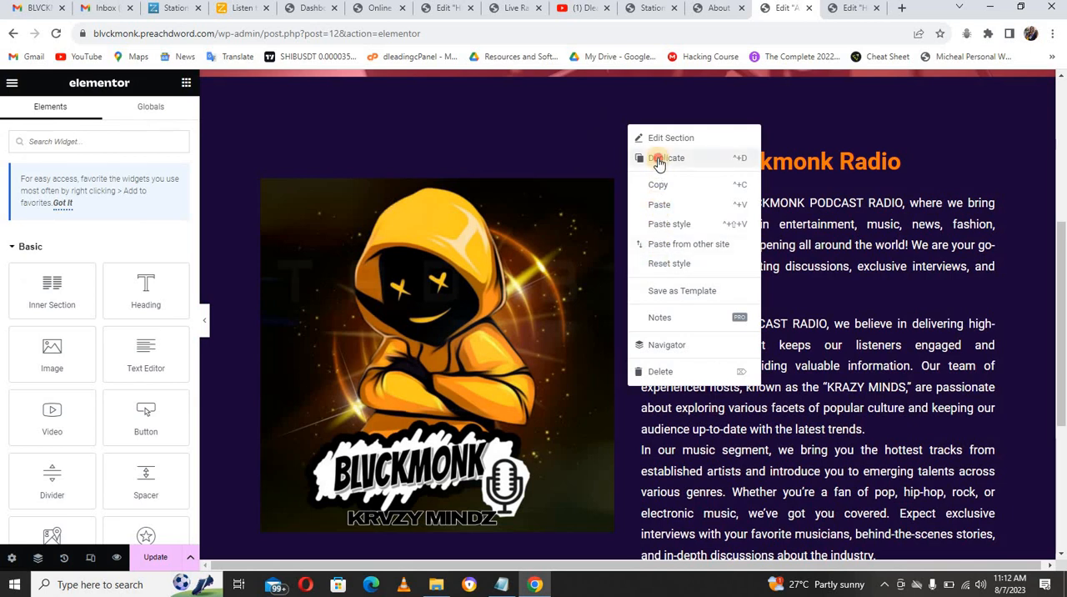
{"action": "left_click", "coordinate": [658, 157]}
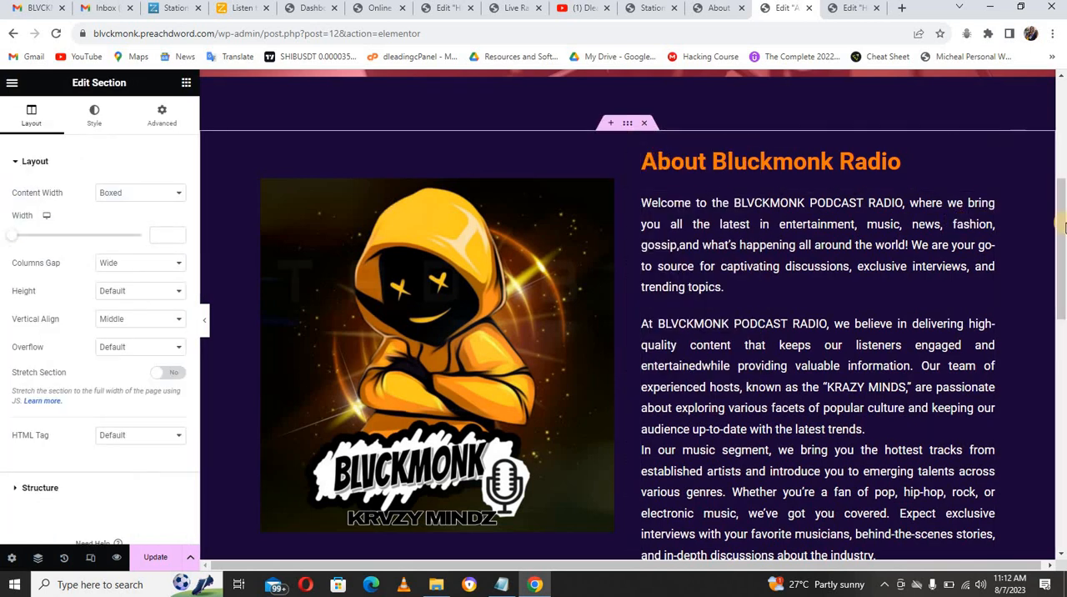
{"action": "left_click_drag", "start_coordinate": [1060, 221], "coordinate": [1062, 345]}
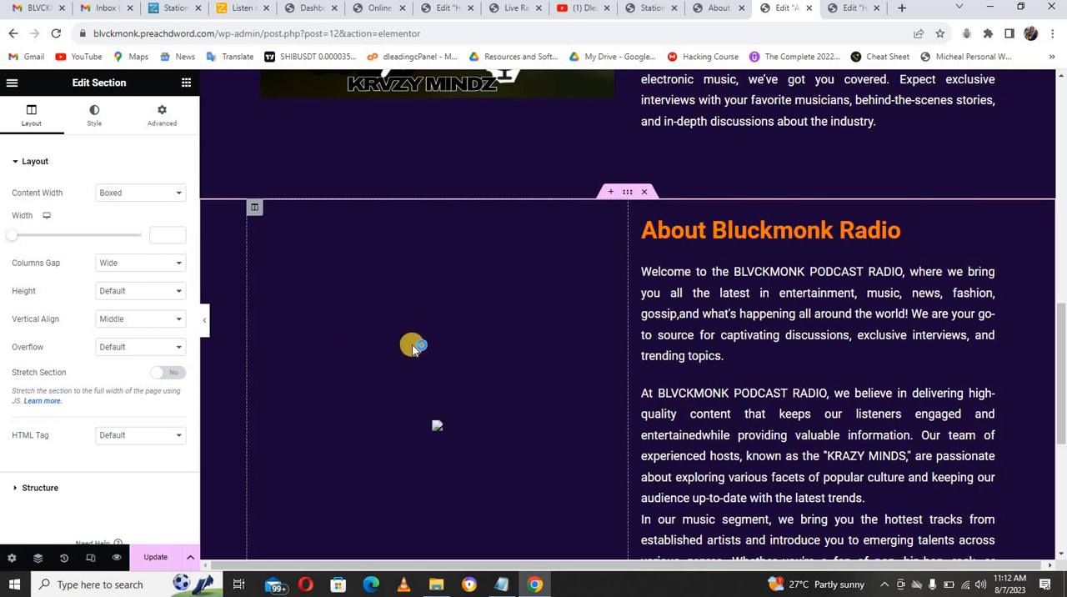
{"action": "right_click", "coordinate": [412, 347]}
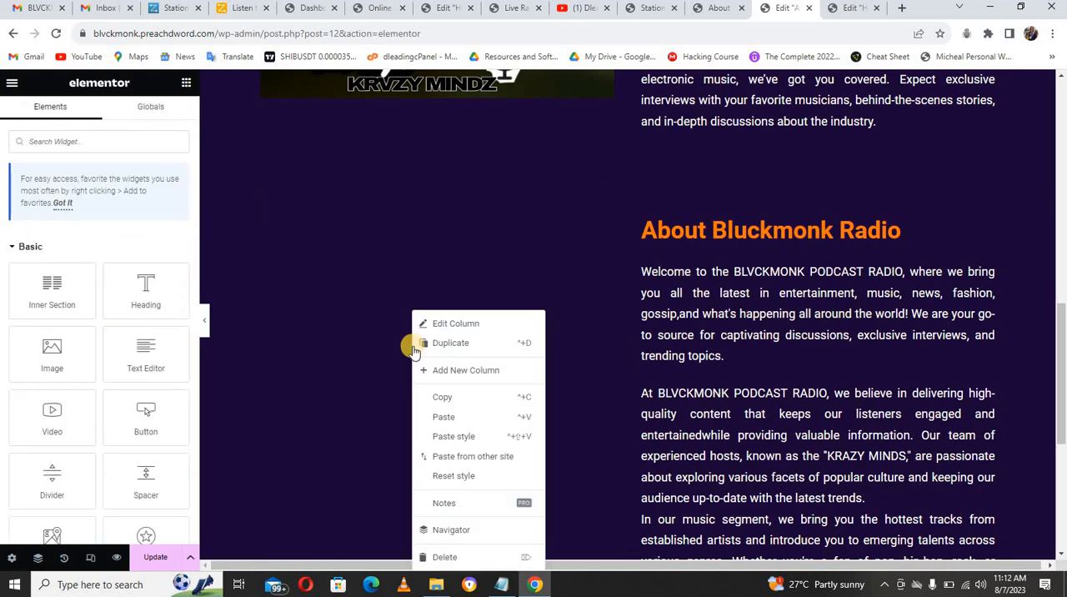
{"action": "left_click", "coordinate": [443, 556]}
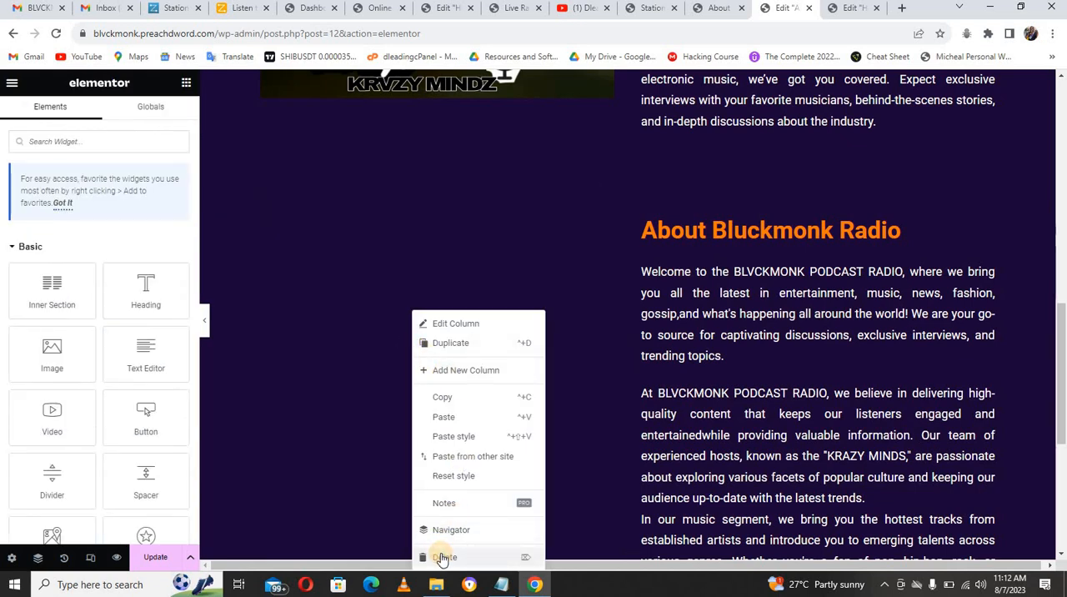
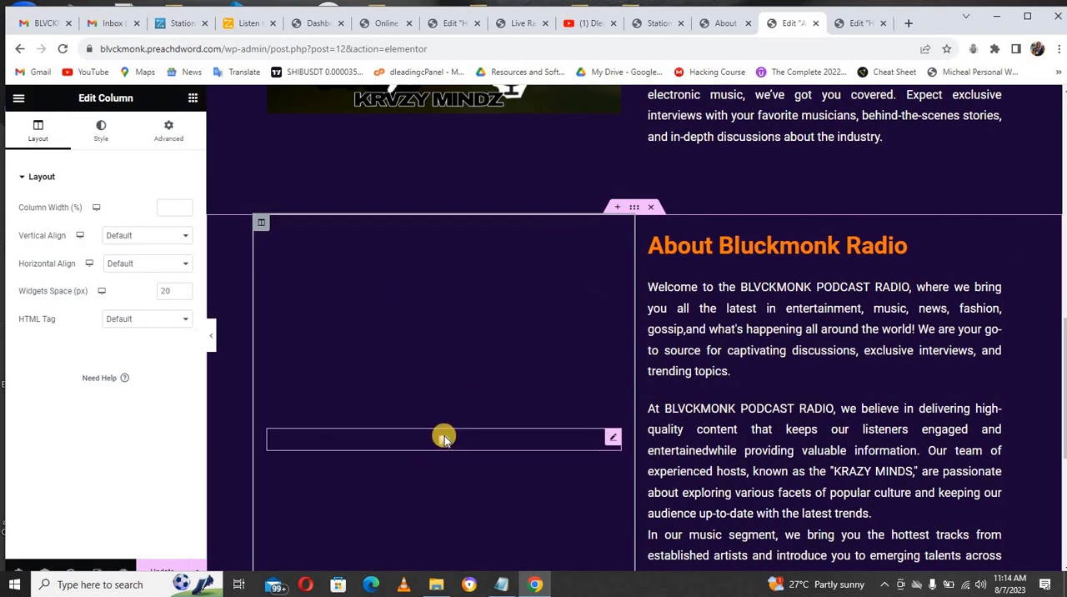
Step: Delete the image in the second section and move the "About Bluckmonk Radio" heading into the emptied column
{"action": "right_click", "coordinate": [483, 440]}
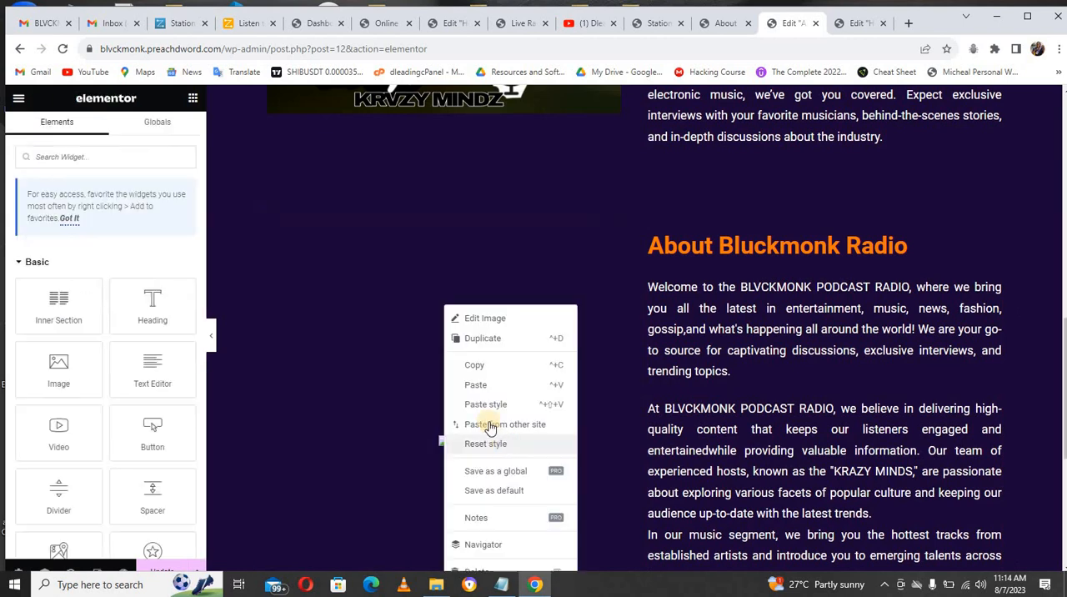
{"action": "left_click", "coordinate": [480, 571]}
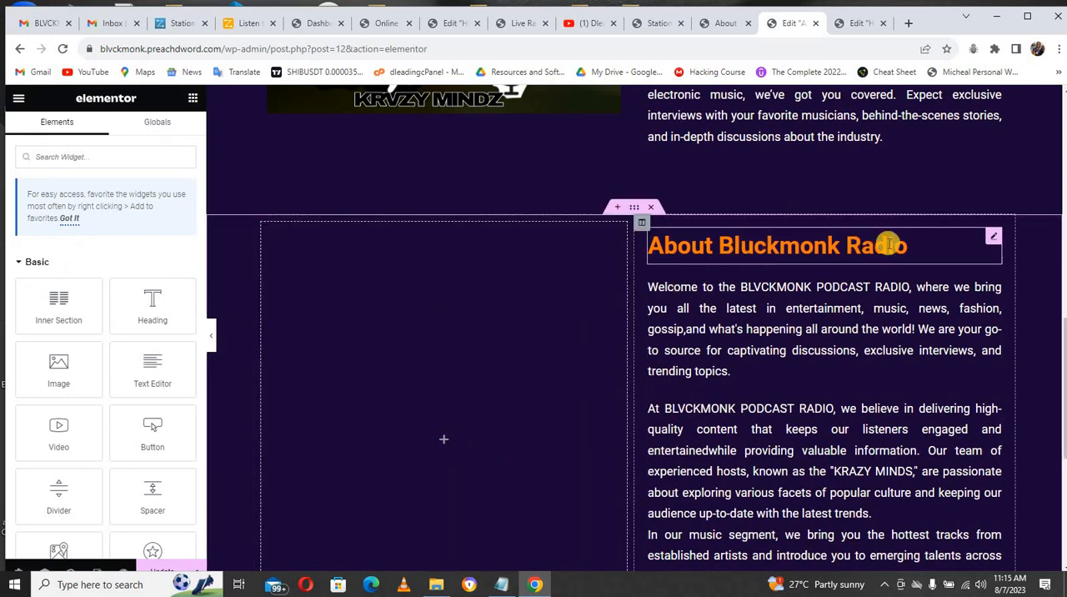
{"action": "left_click_drag", "start_coordinate": [991, 237], "coordinate": [420, 370]}
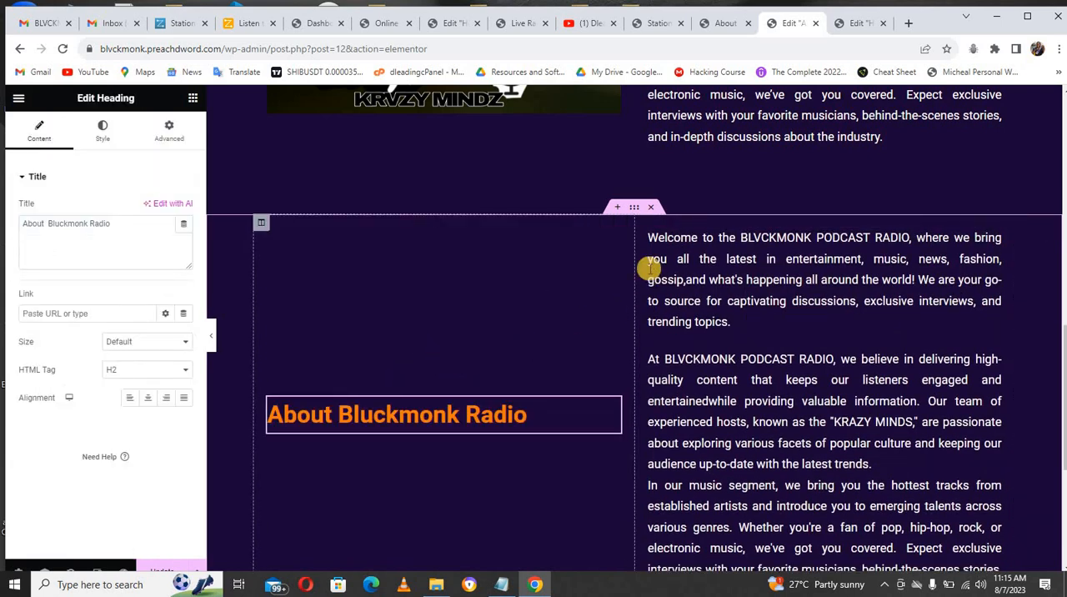
Step: Delete the welcome text block from the column beside the moved "About Bluckmonk Radio" heading
{"action": "right_click", "coordinate": [708, 255]}
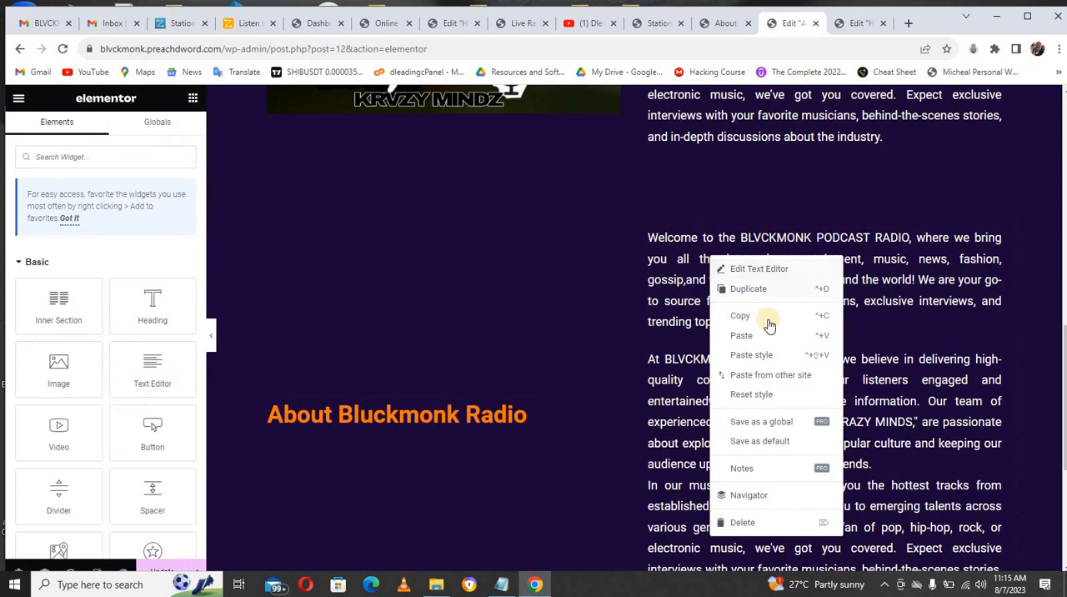
{"action": "left_click", "coordinate": [746, 522]}
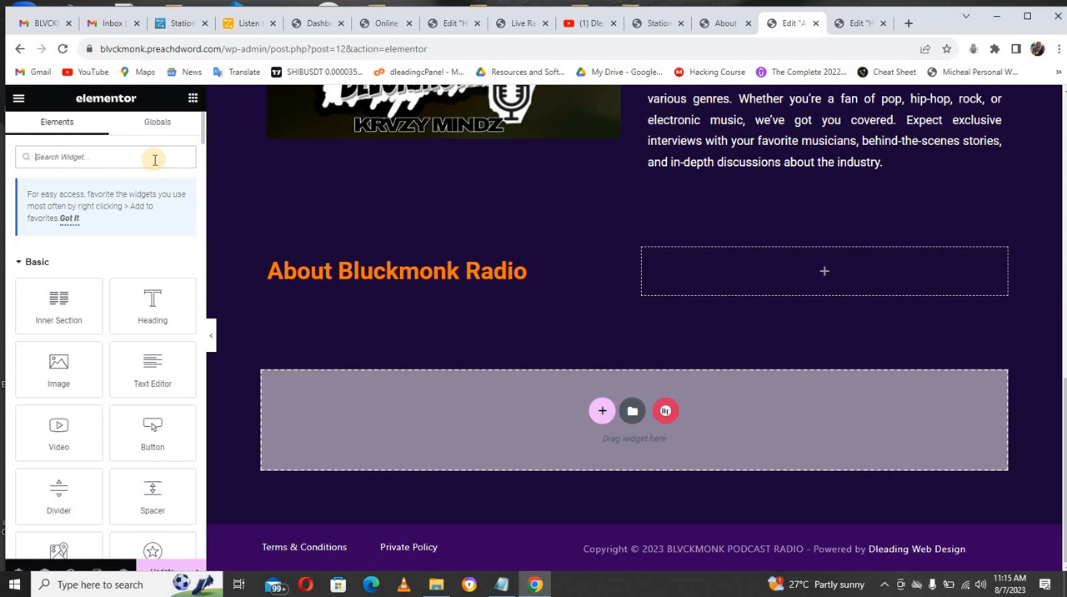
{"action": "type", "text": "w"}
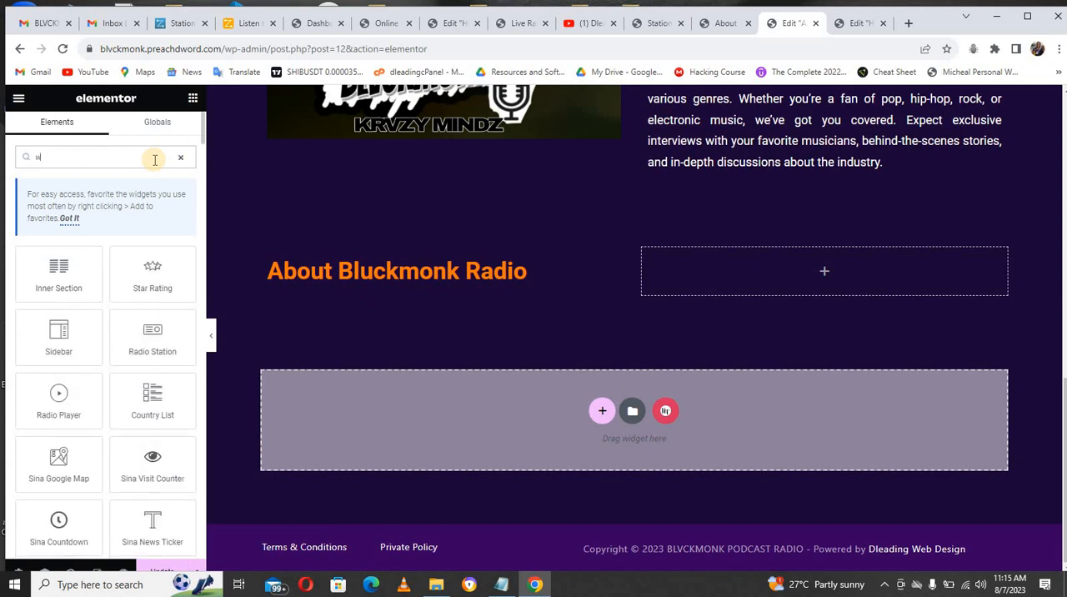
{"action": "key", "text": "BackSpace"}
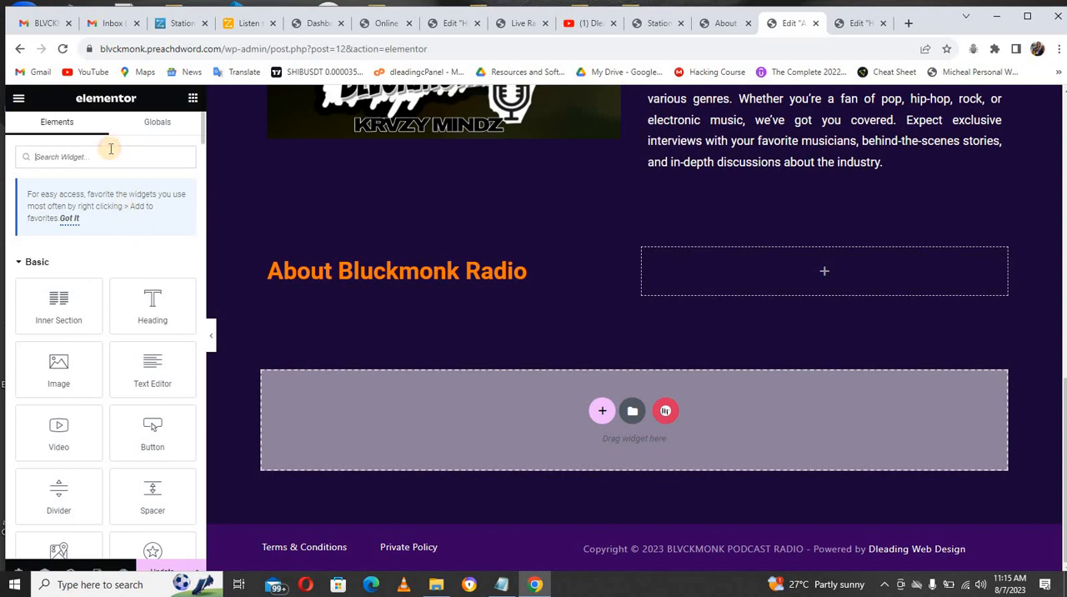
{"action": "type", "text": "sh"}
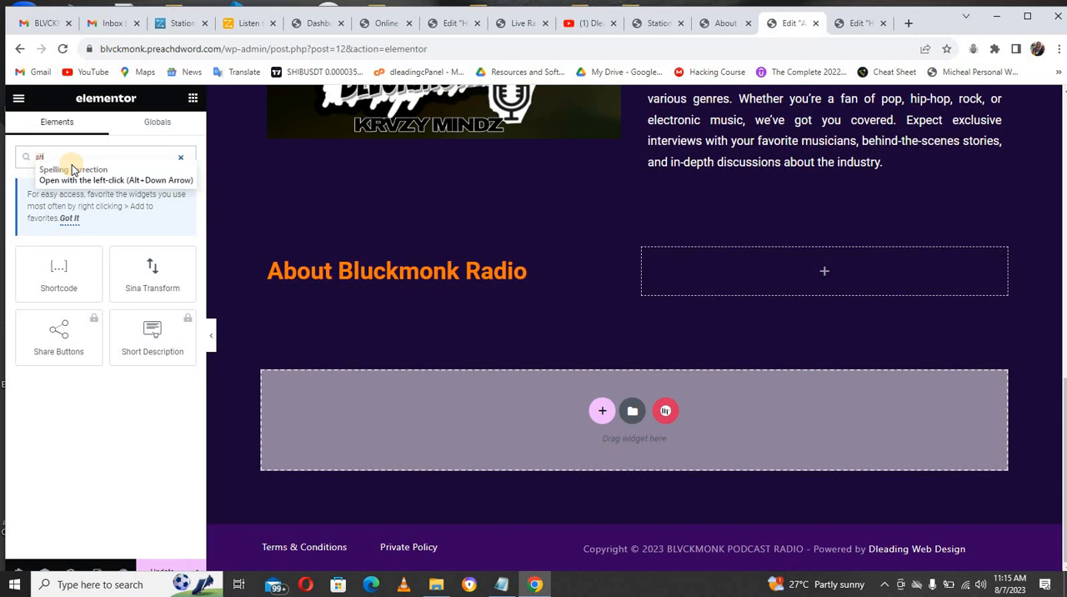
{"action": "key", "text": "BackSpace"}
{"action": "key", "text": "BackSpace"}
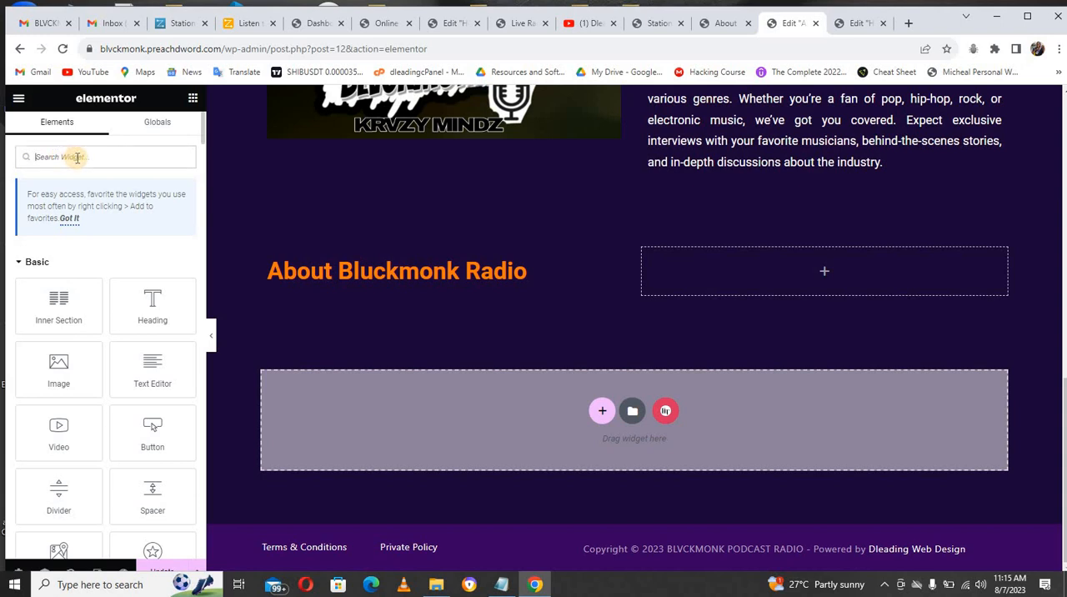
Step: Find the HTML widget and place it in the empty column beside the heading
{"action": "type", "text": "h"}
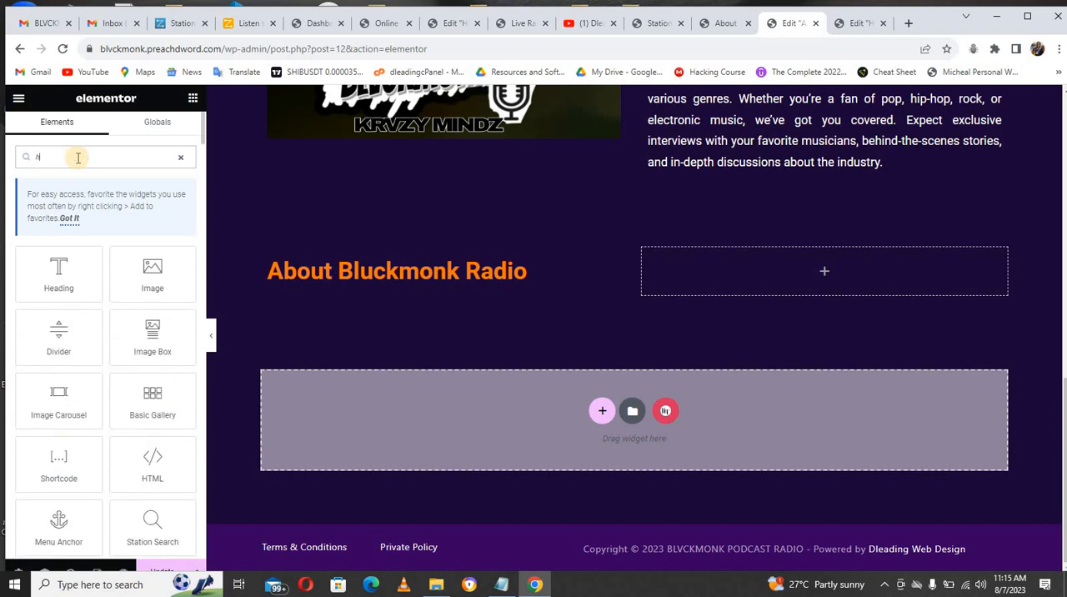
{"action": "type", "text": "tml"}
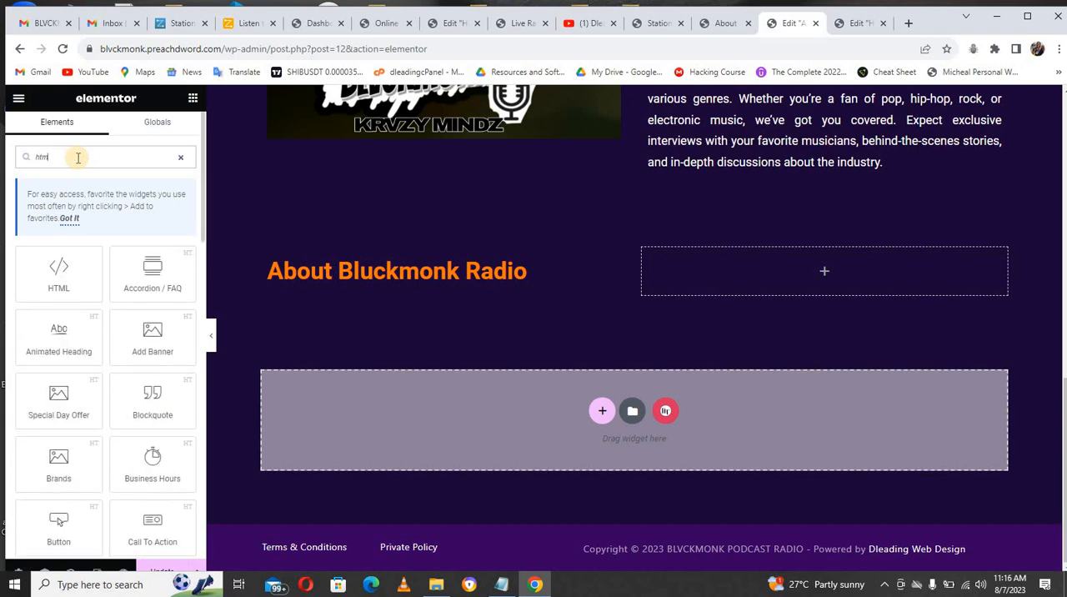
{"action": "left_click_drag", "start_coordinate": [172, 261], "coordinate": [707, 257]}
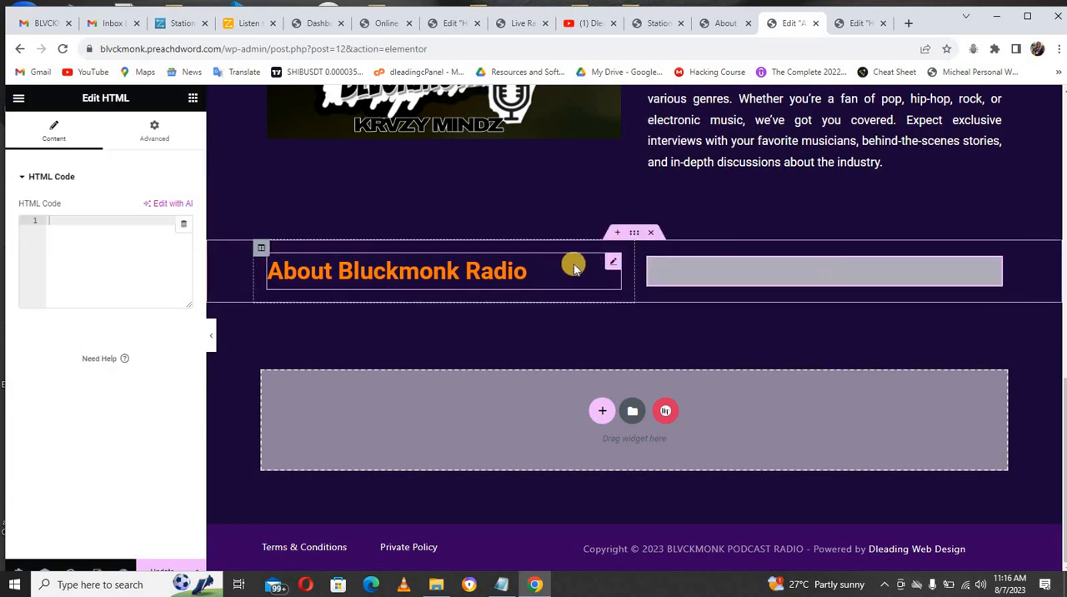
Step: Change the "About Bluckmonk Radio" heading text to "Our Weekly Programs"
{"action": "left_click", "coordinate": [609, 263]}
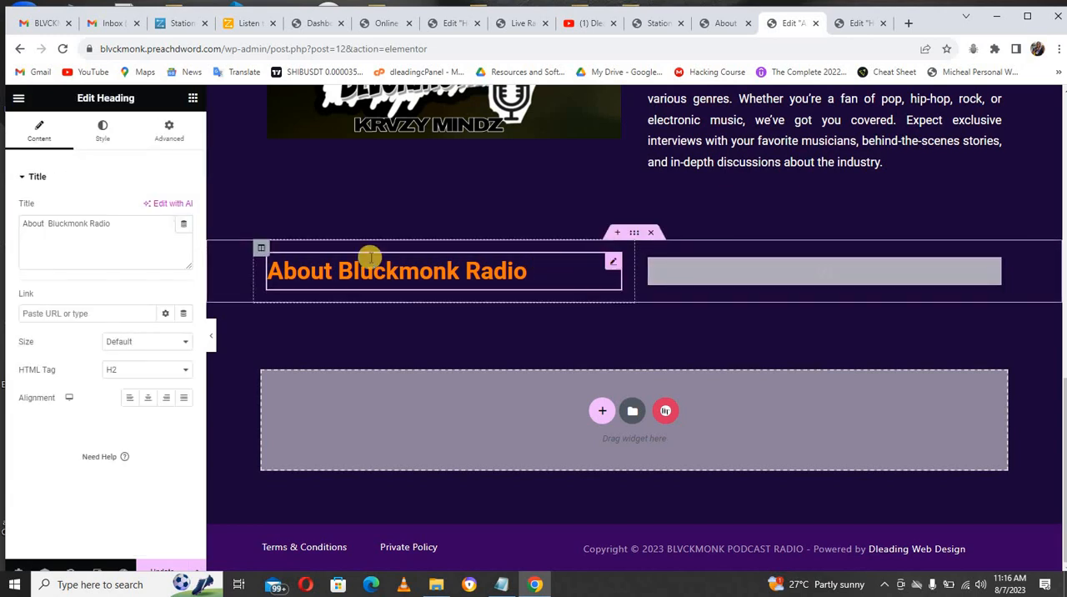
{"action": "left_click_drag", "start_coordinate": [114, 228], "coordinate": [23, 225]}
{"action": "type", "text": "O"}
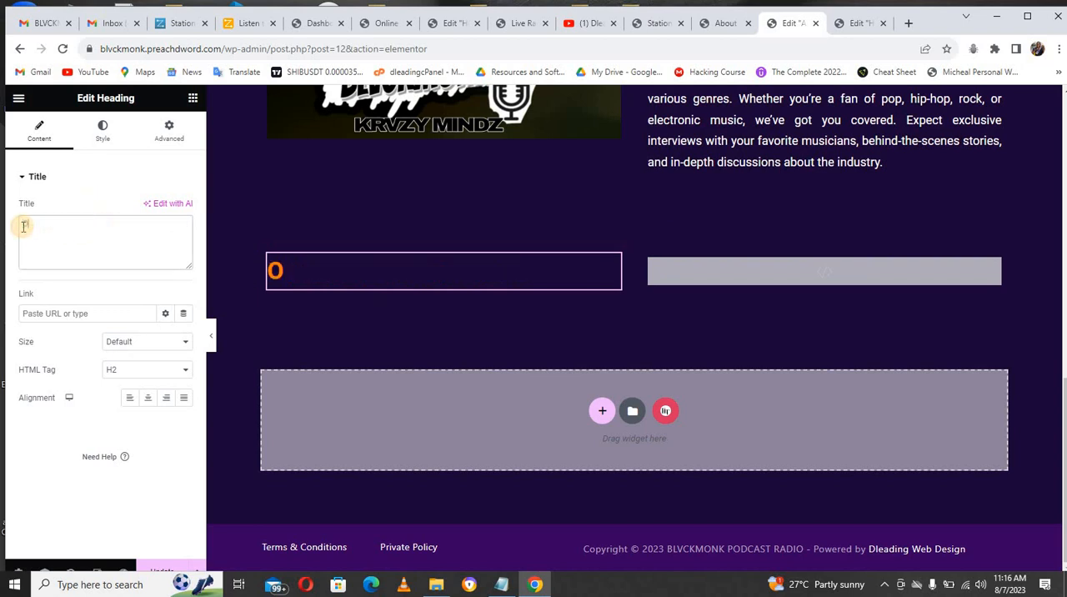
{"action": "type", "text": "ur Weekly Pro"}
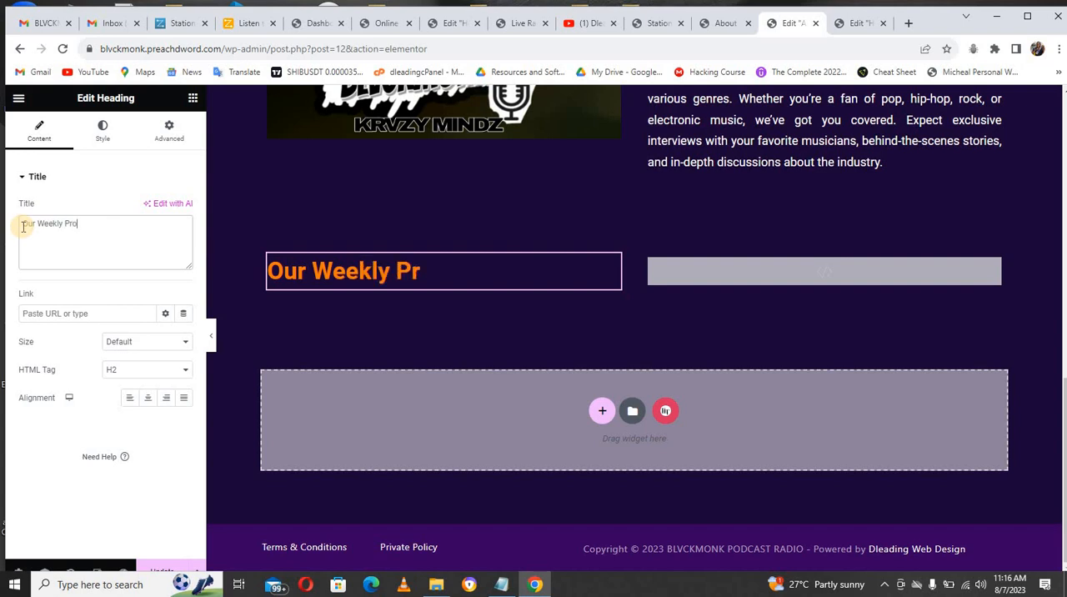
{"action": "type", "text": "gram"}
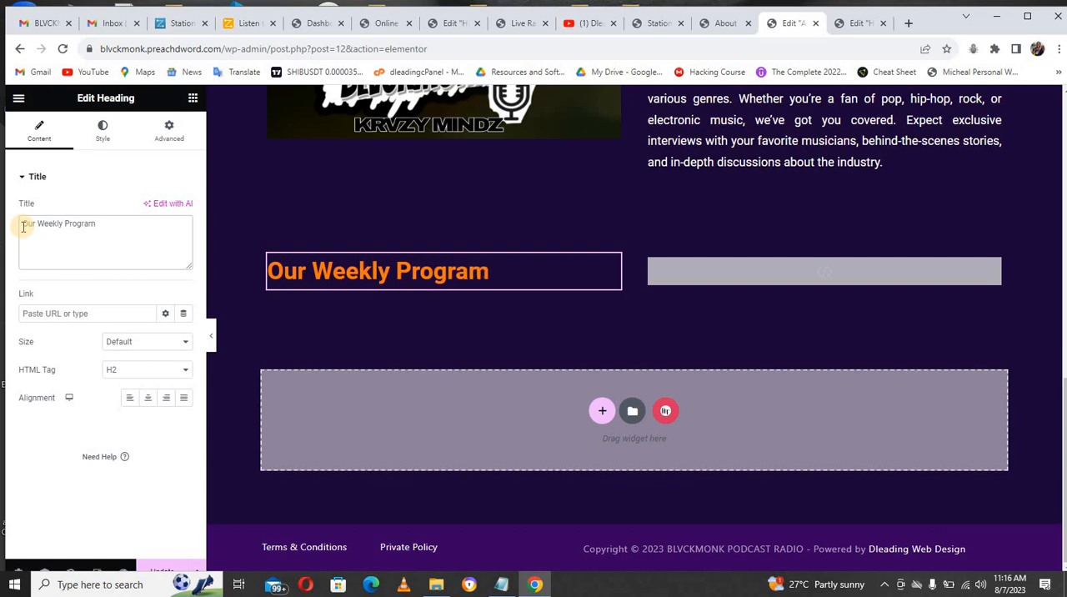
{"action": "type", "text": "s"}
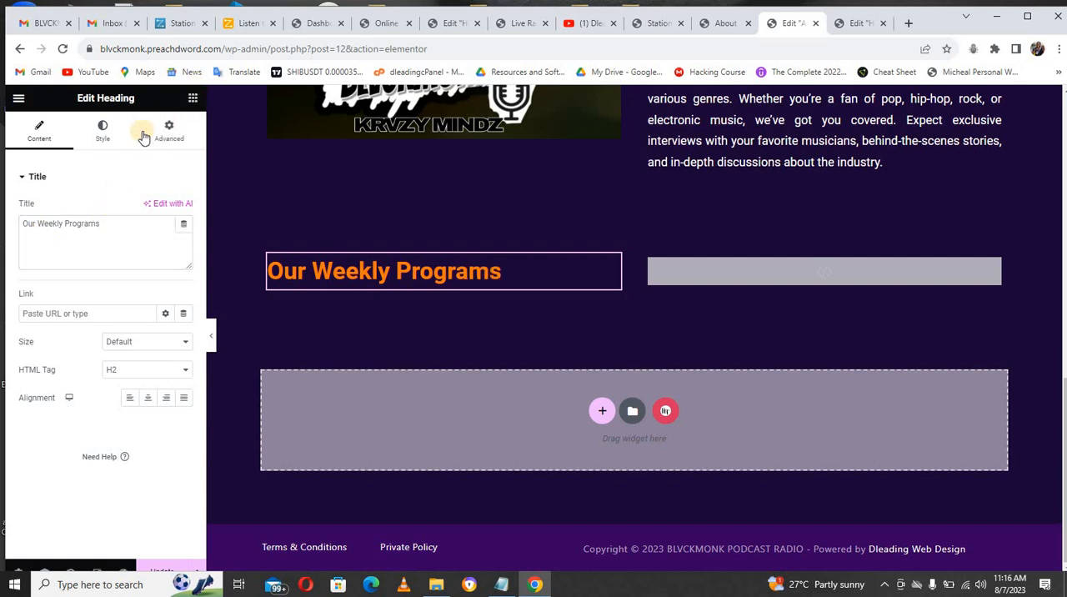
Step: Find the Icon List widget and place it beneath the "Our Weekly Programs" heading
{"action": "left_click", "coordinate": [190, 99]}
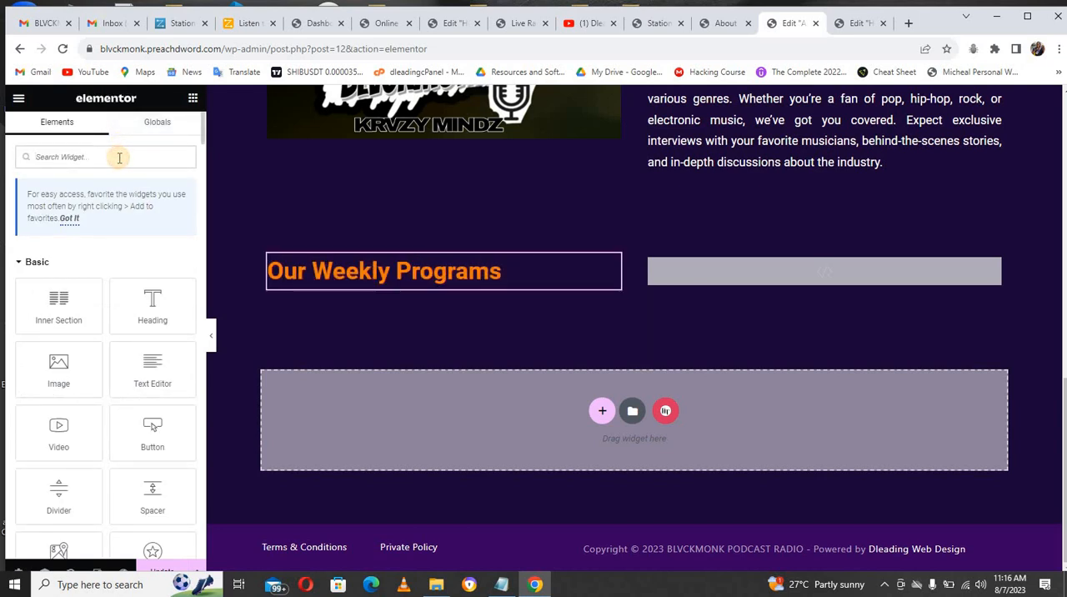
{"action": "type", "text": "icon"}
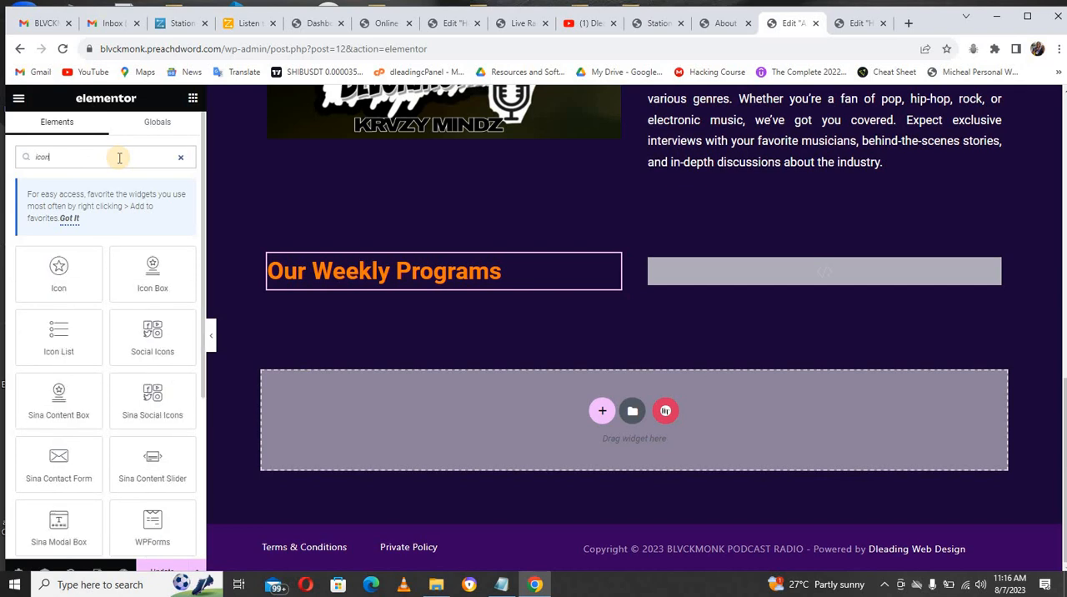
{"action": "type", "text": " list"}
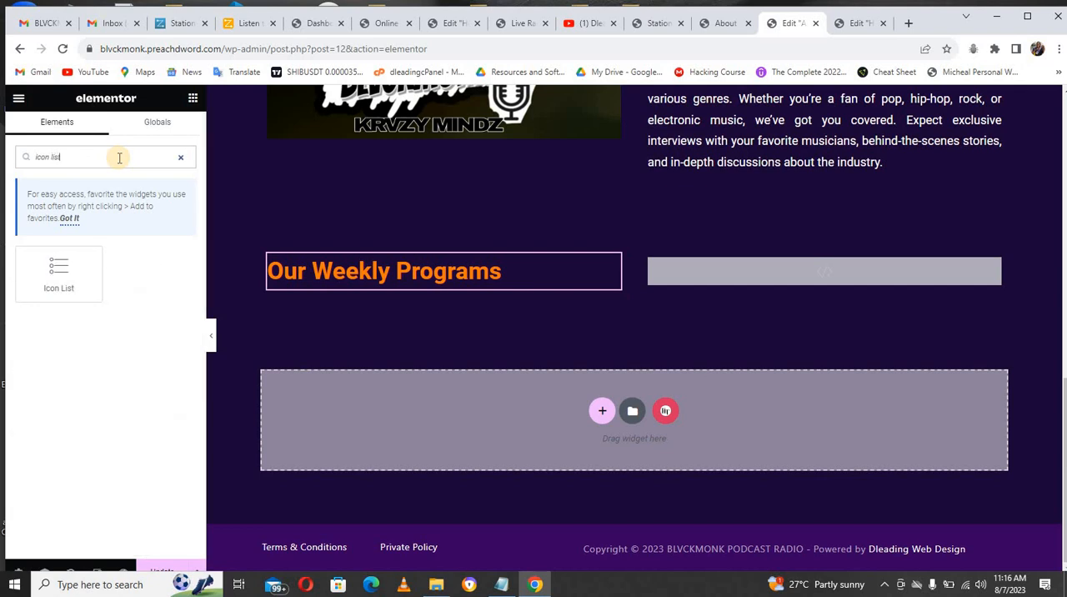
{"action": "left_click_drag", "start_coordinate": [60, 270], "coordinate": [307, 281]}
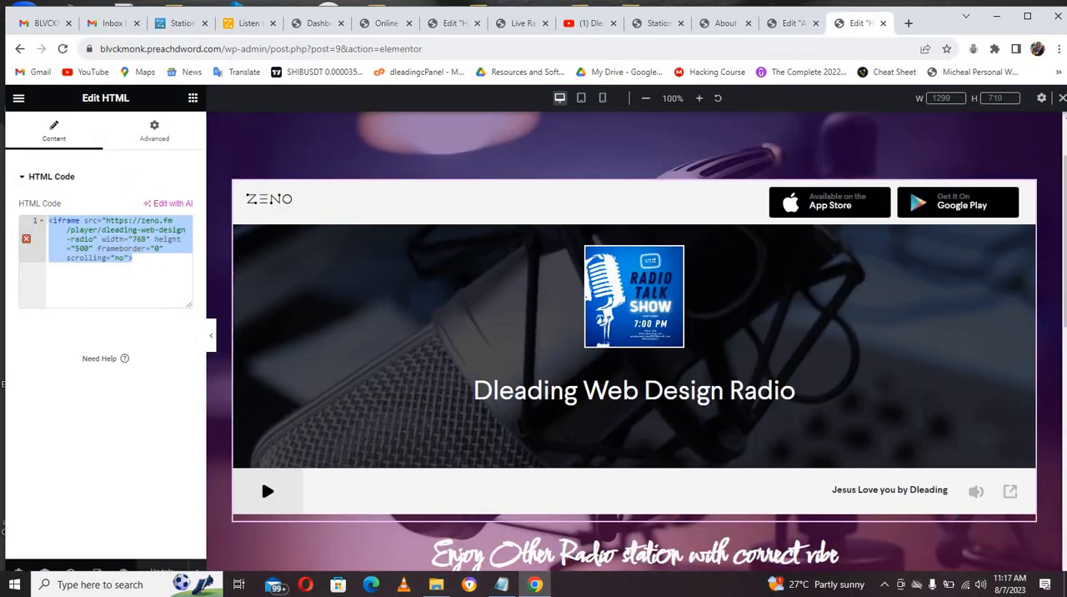
Step: Return to the About page editor and paste the copied Zeno radio player iframe code into the empty HTML widget
{"action": "left_click", "coordinate": [787, 23]}
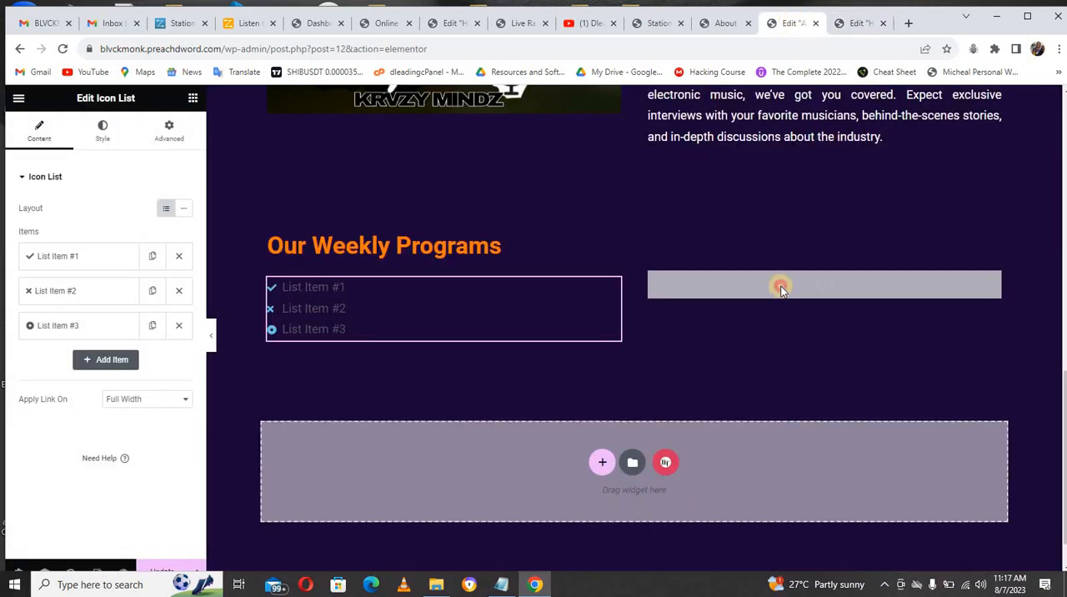
{"action": "left_click", "coordinate": [781, 290]}
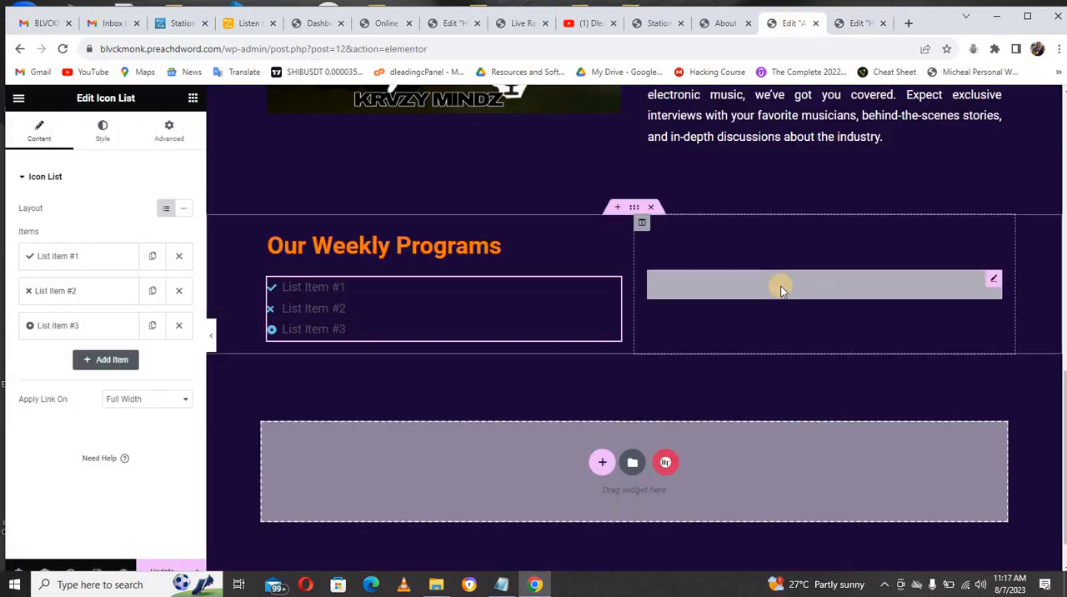
{"action": "left_click", "coordinate": [111, 244]}
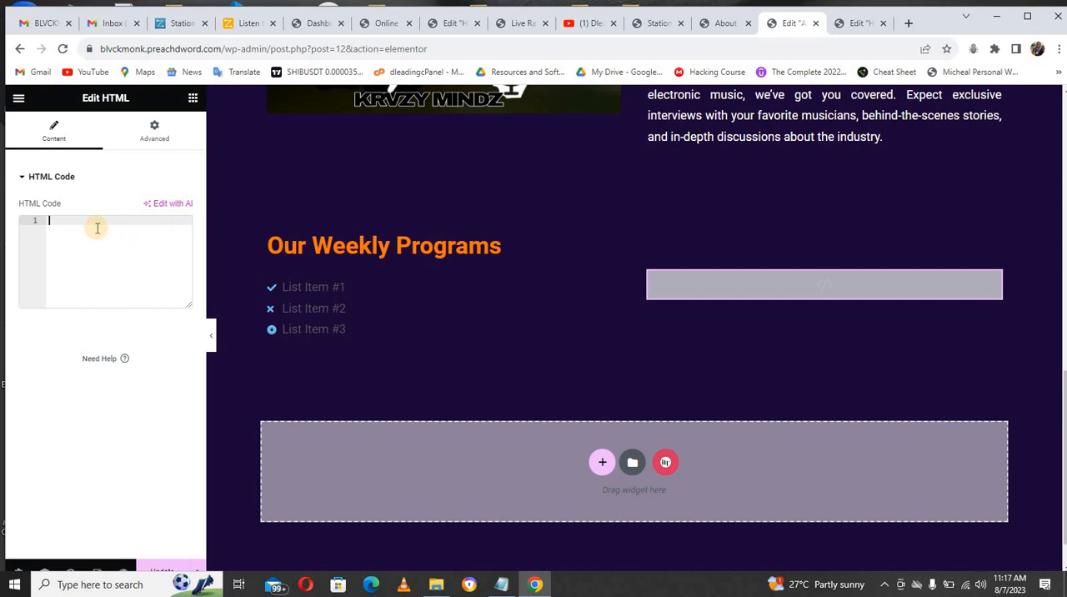
{"action": "left_click", "coordinate": [83, 222]}
{"action": "type", "text": "<iframe src=\"https://zeno.fm/player/dleading-web-design-radio\" width=\"768\" height=\"500\" frameborder=\"0\" scrolling=\"no\">"}
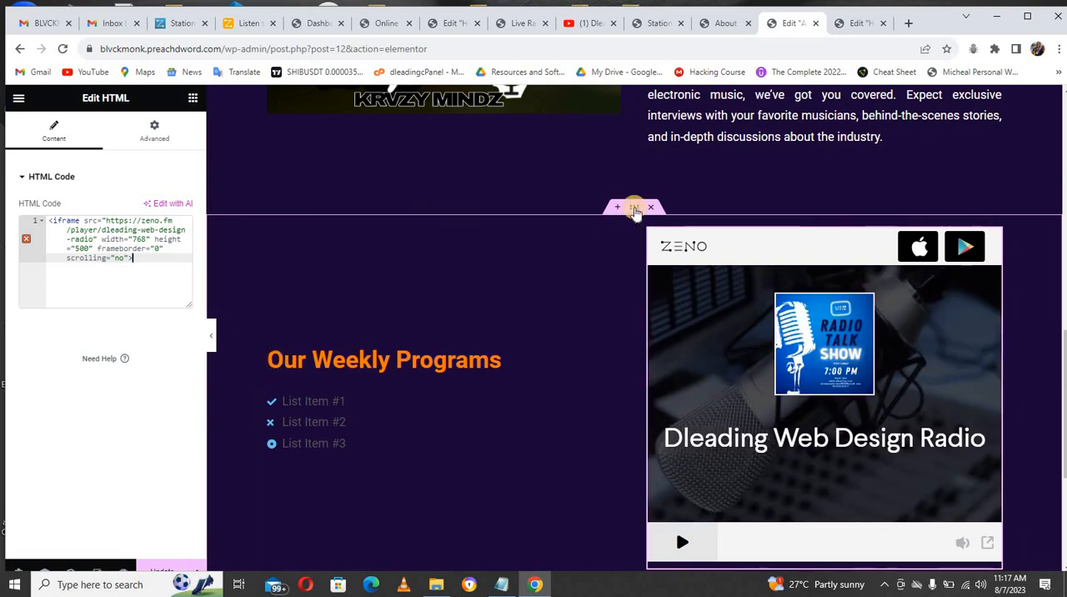
Step: Set the vertical alignment of the section holding the weekly programs and radio player to Top
{"action": "left_click", "coordinate": [635, 213]}
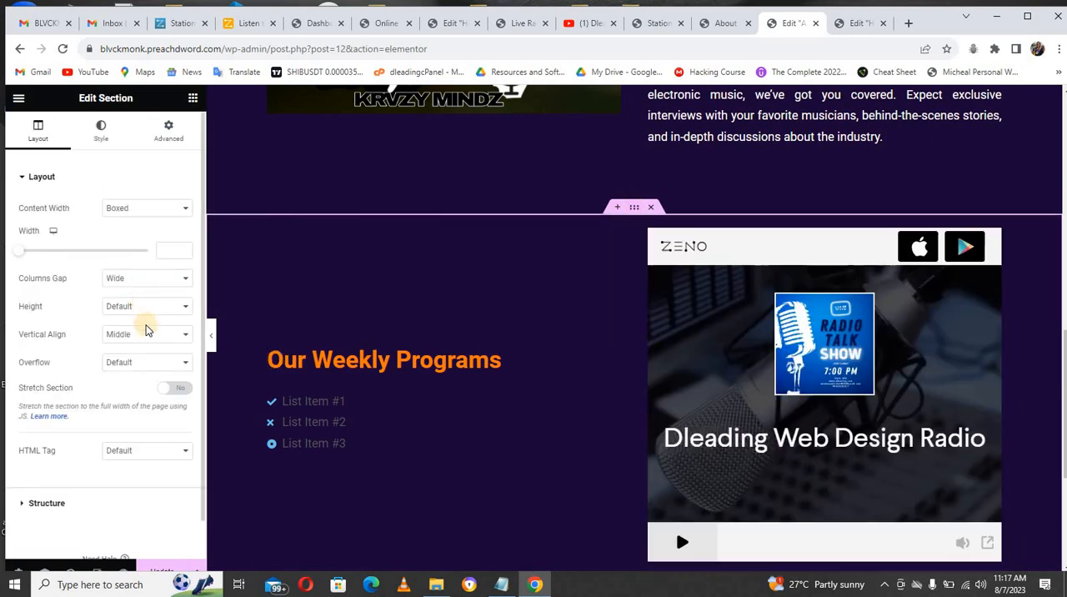
{"action": "left_click", "coordinate": [143, 336]}
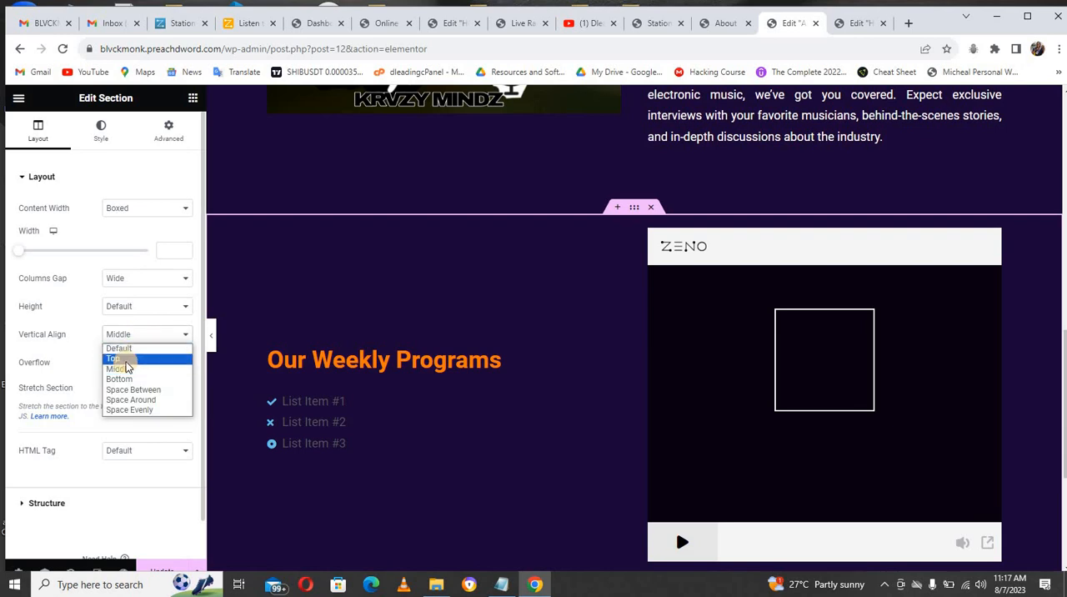
{"action": "left_click", "coordinate": [117, 358]}
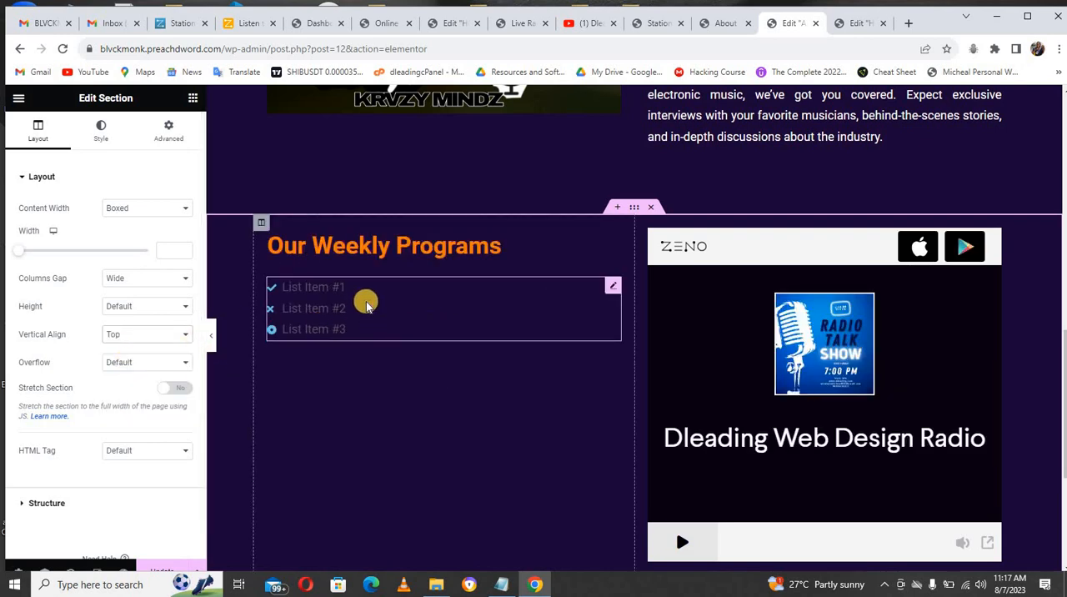
Step: Remove the second and third items from the icon list and set the remaining item's text to "Monday : Gospel Music"
{"action": "left_click", "coordinate": [366, 305]}
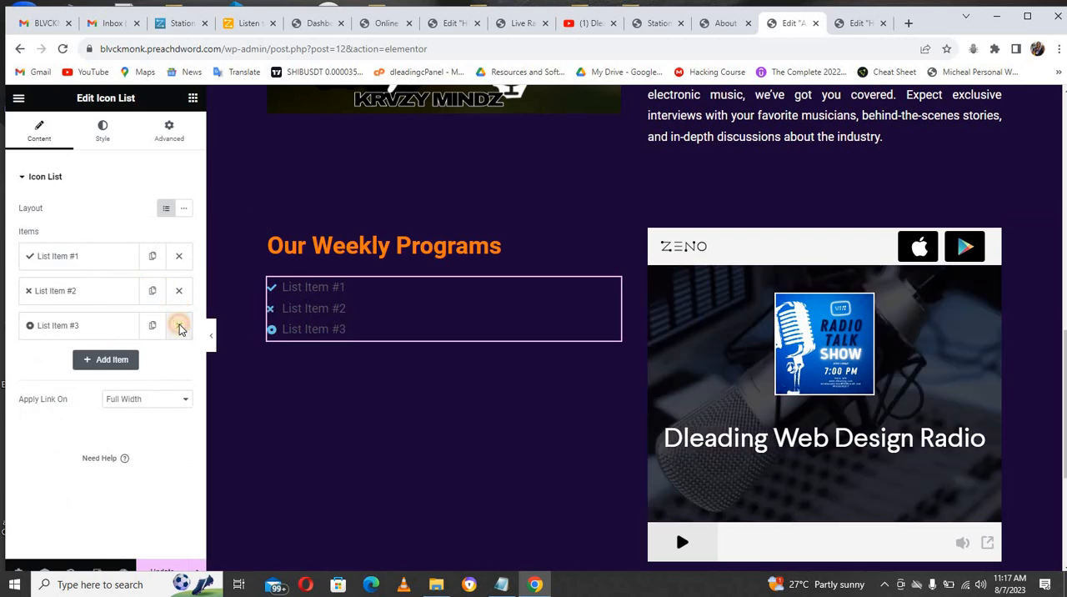
{"action": "left_click", "coordinate": [179, 326]}
{"action": "left_click", "coordinate": [179, 290]}
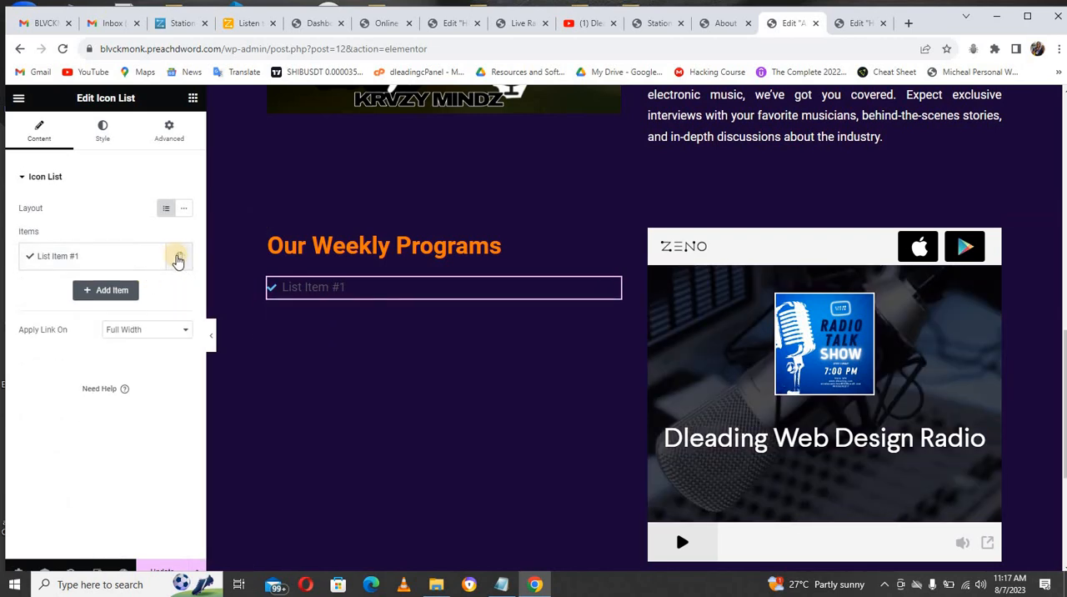
{"action": "left_click", "coordinate": [136, 259]}
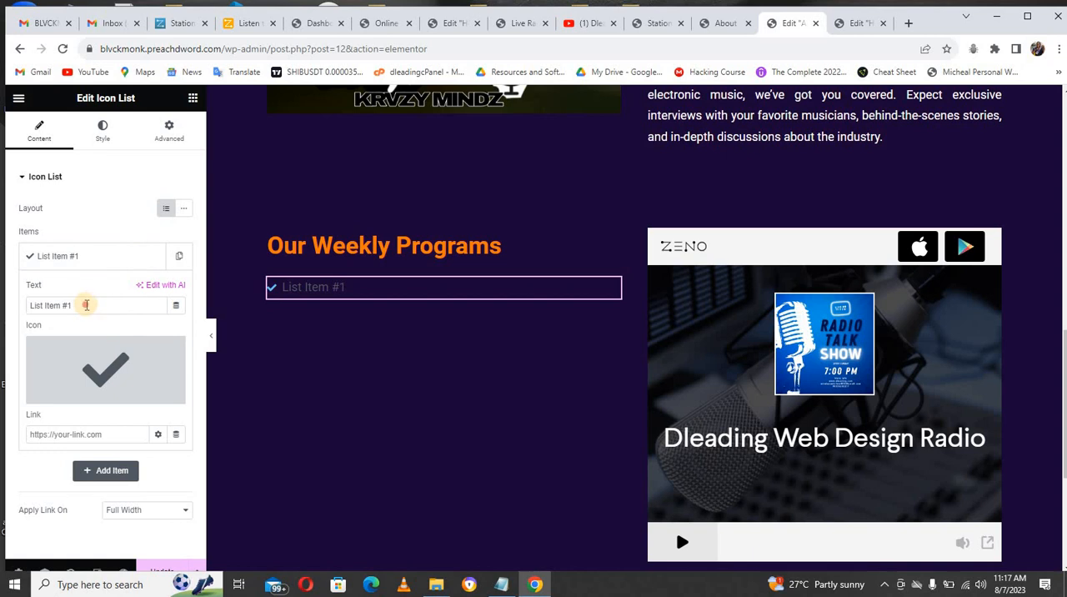
{"action": "triple_click", "coordinate": [86, 305]}
{"action": "type", "text": "Monday : Gospel Music"}
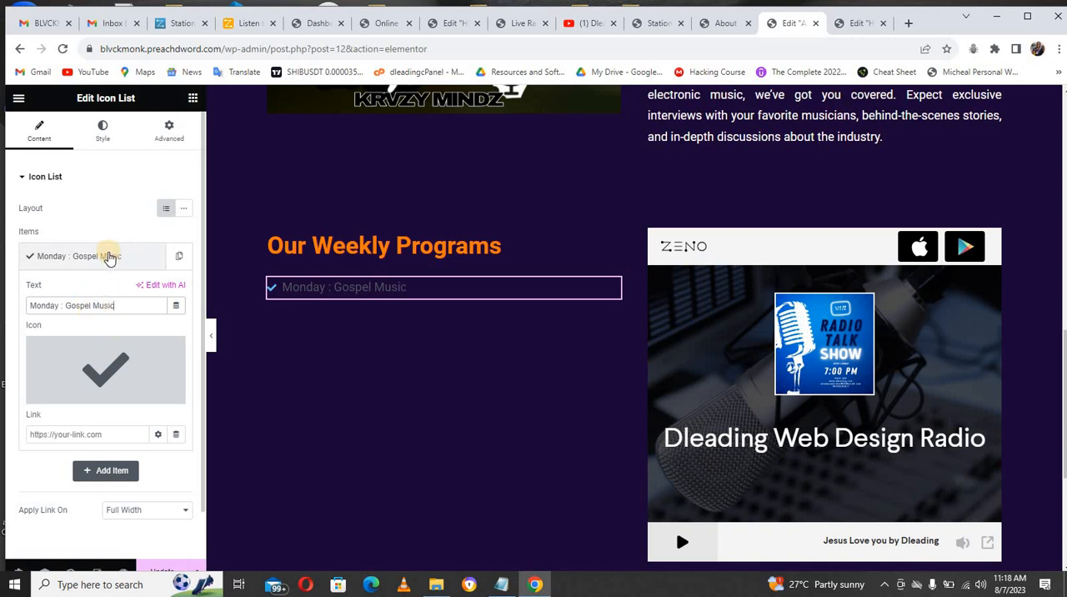
Step: Replace the check icon of the "Monday : Gospel Music" item with the outlined Play circle icon from the icon library
{"action": "left_click", "coordinate": [104, 140]}
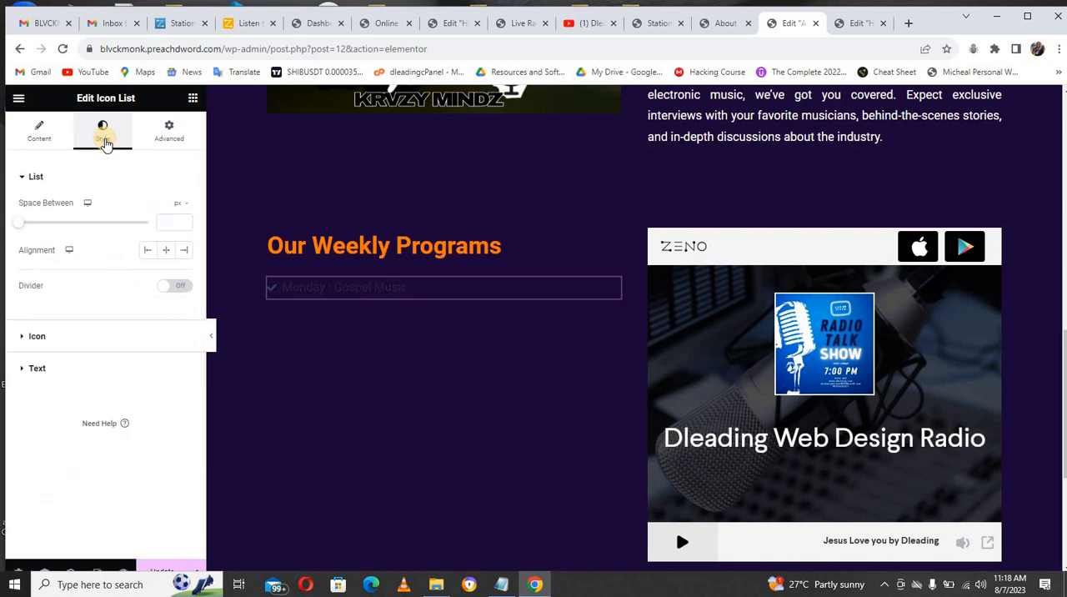
{"action": "left_click", "coordinate": [42, 133]}
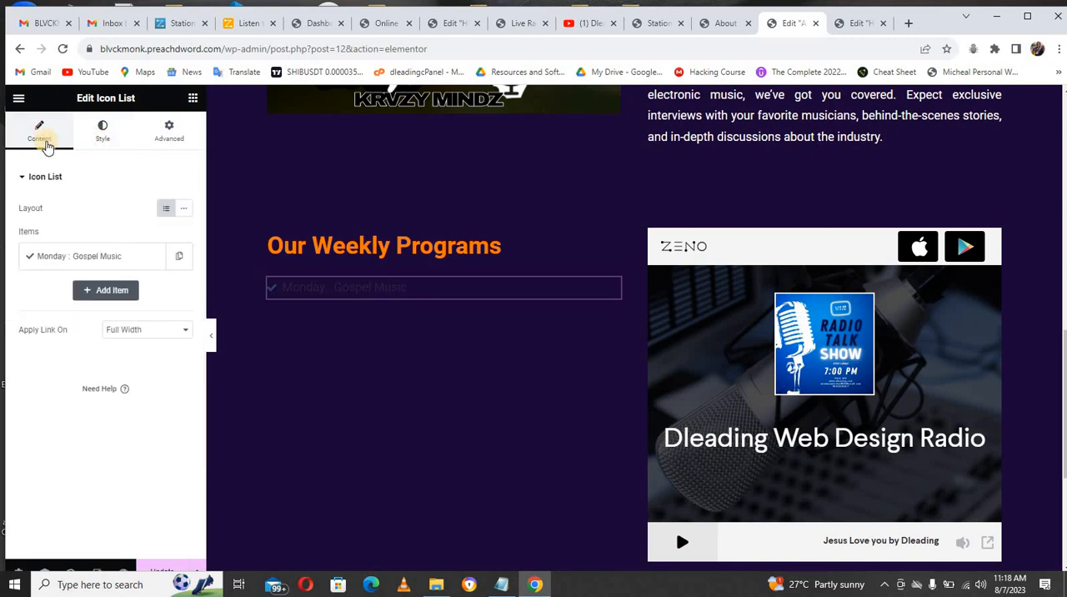
{"action": "left_click", "coordinate": [73, 259]}
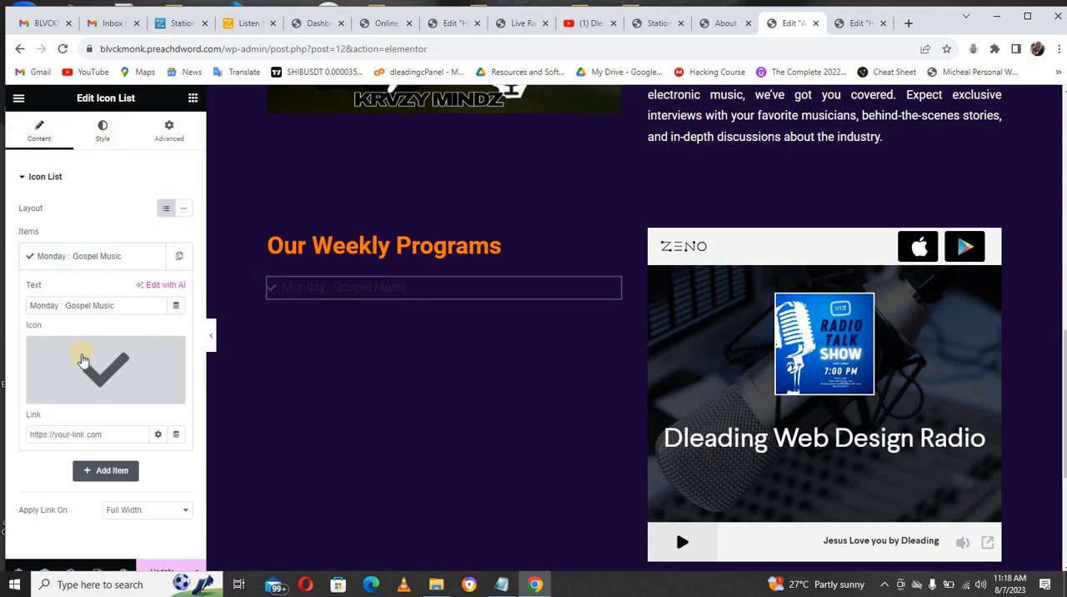
{"action": "left_click", "coordinate": [85, 362]}
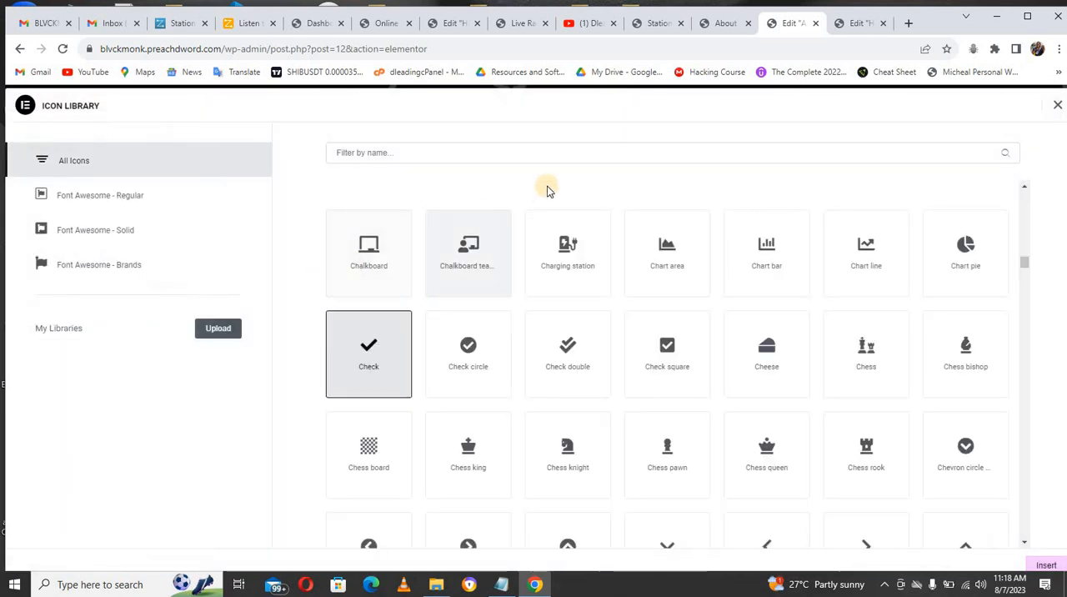
{"action": "left_click", "coordinate": [546, 152]}
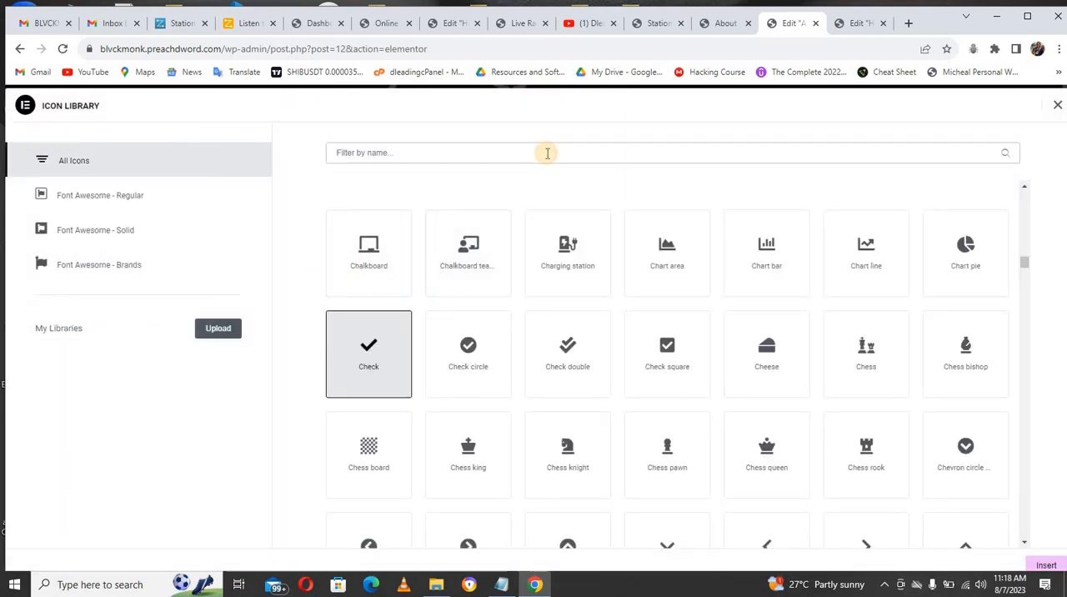
{"action": "type", "text": "pla"}
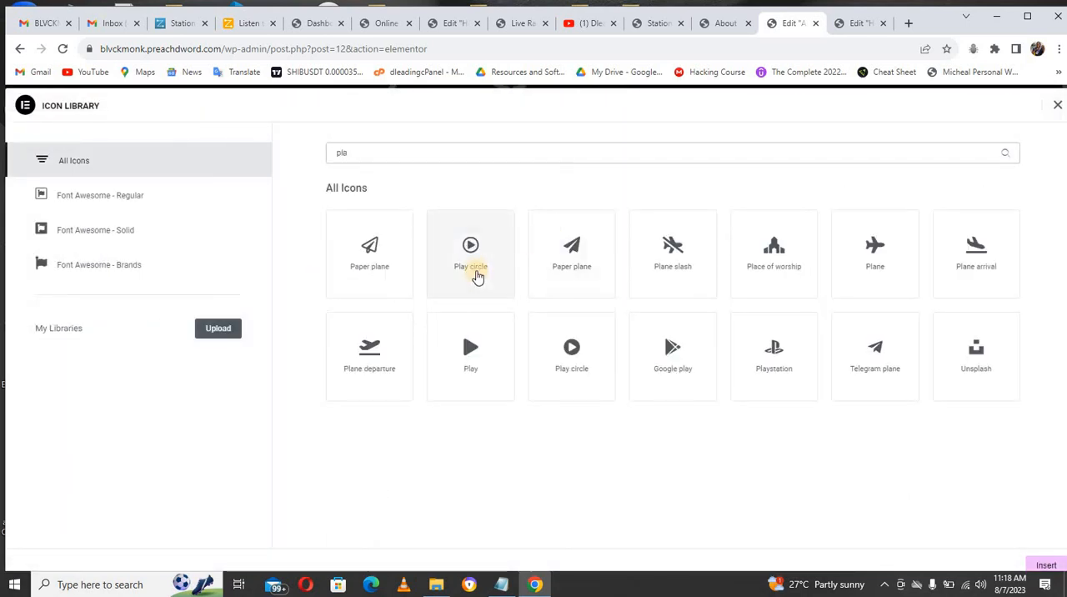
{"action": "left_click", "coordinate": [475, 271]}
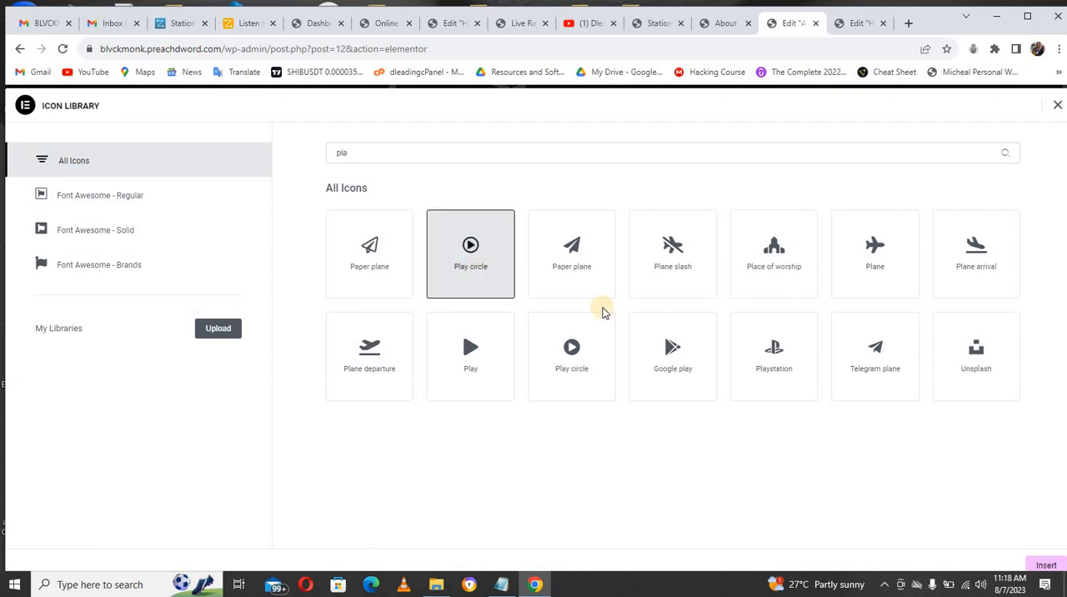
{"action": "left_click", "coordinate": [1037, 564]}
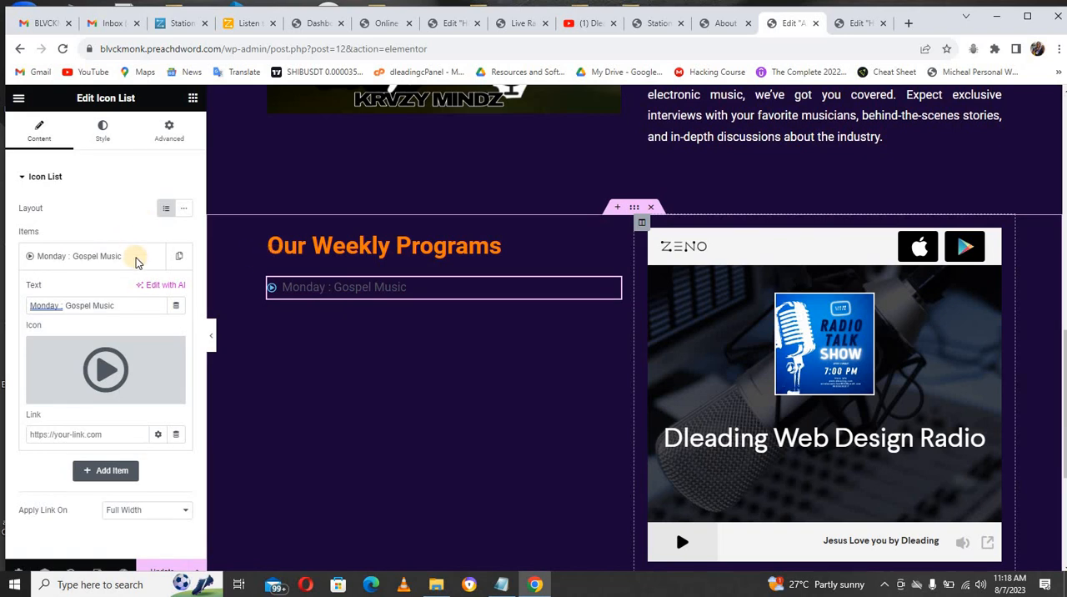
Step: Set the icon list's space between items to 0 px and its icon size to 20 px
{"action": "left_click", "coordinate": [103, 130]}
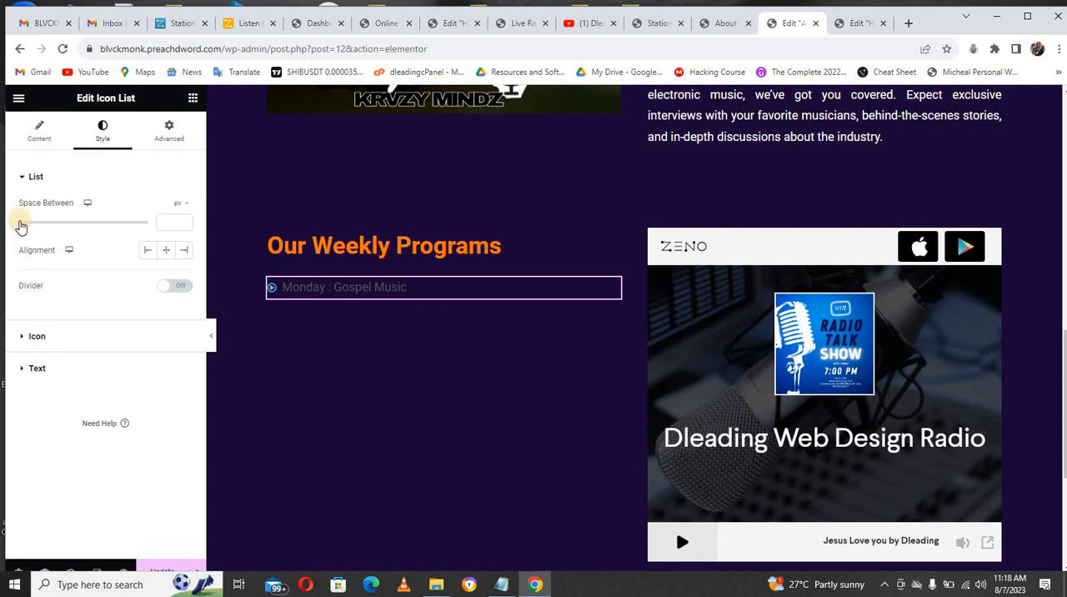
{"action": "mouse_move", "coordinate": [20, 225]}
{"action": "left_mouse_down"}
{"action": "mouse_move", "coordinate": [35, 225]}
{"action": "mouse_move", "coordinate": [10, 225]}
{"action": "mouse_move", "coordinate": [27, 225]}
{"action": "left_mouse_up"}
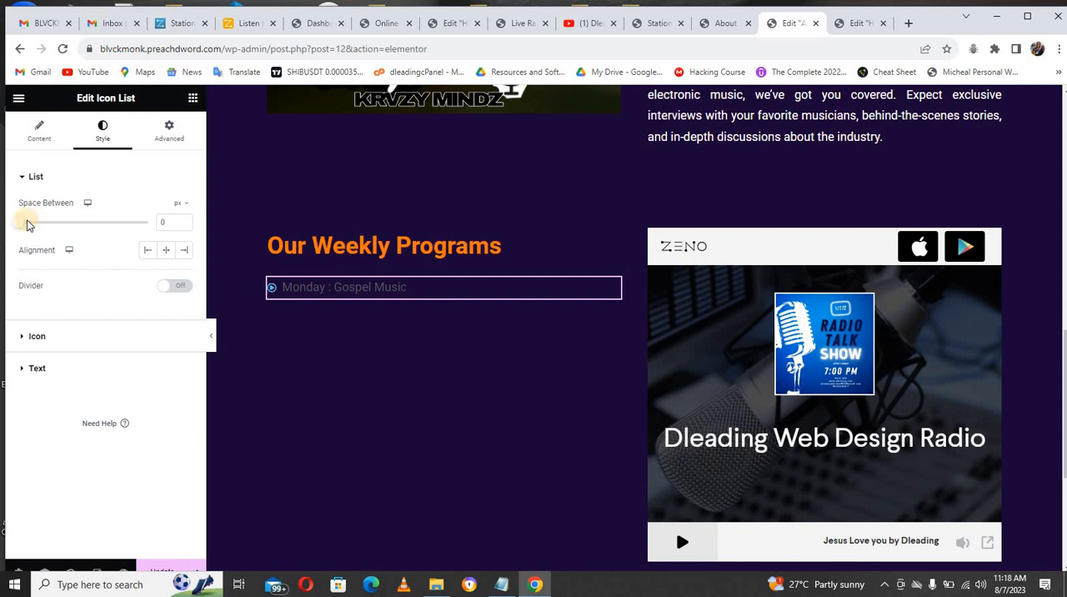
{"action": "left_click", "coordinate": [33, 336]}
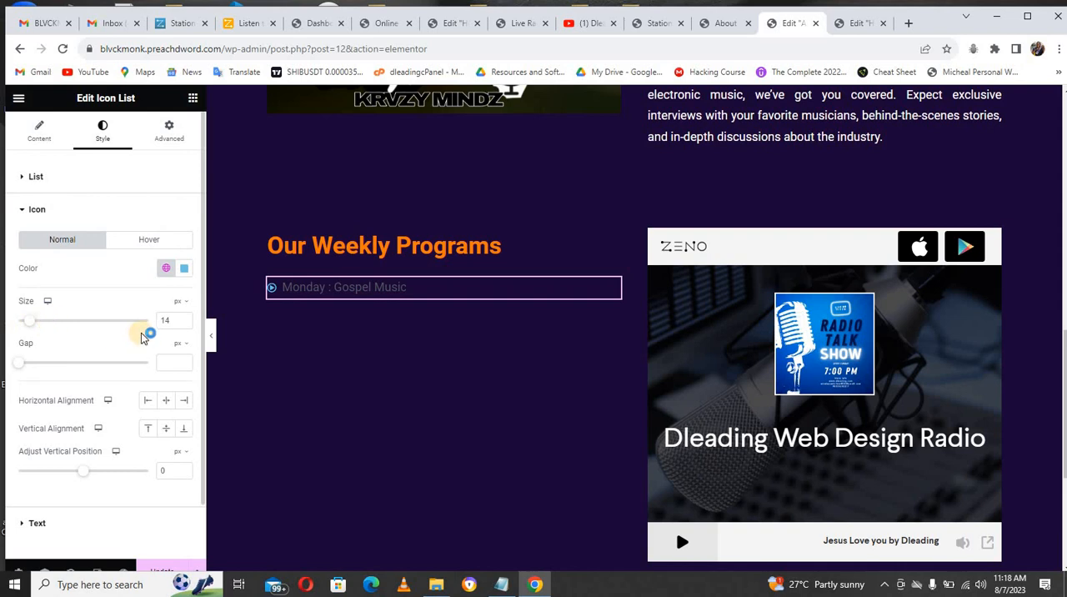
{"action": "left_click", "coordinate": [182, 319]}
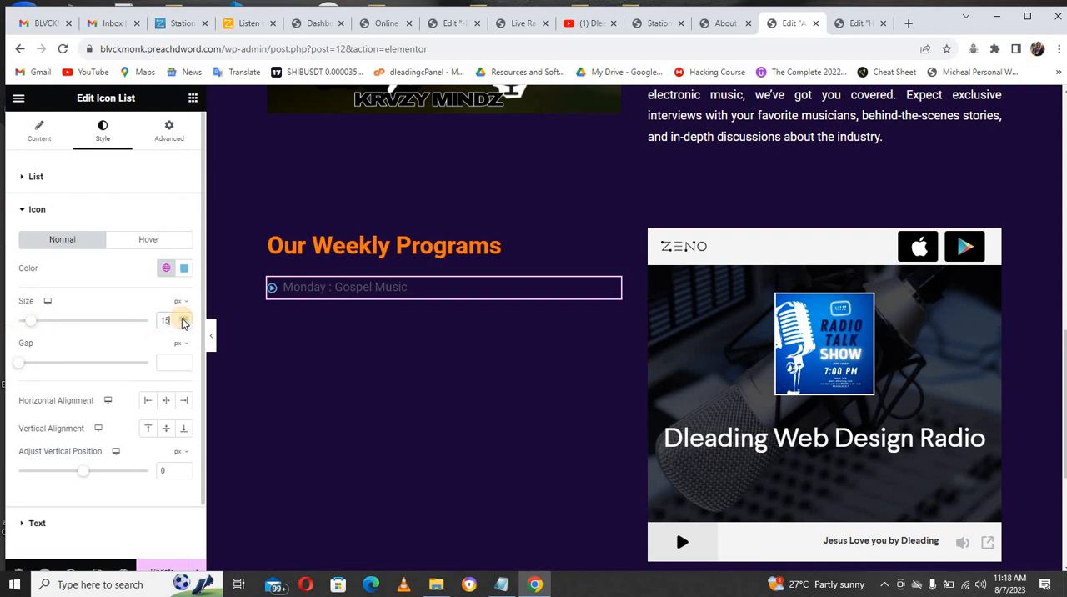
{"action": "left_click", "coordinate": [183, 320]}
{"action": "left_click", "coordinate": [182, 320]}
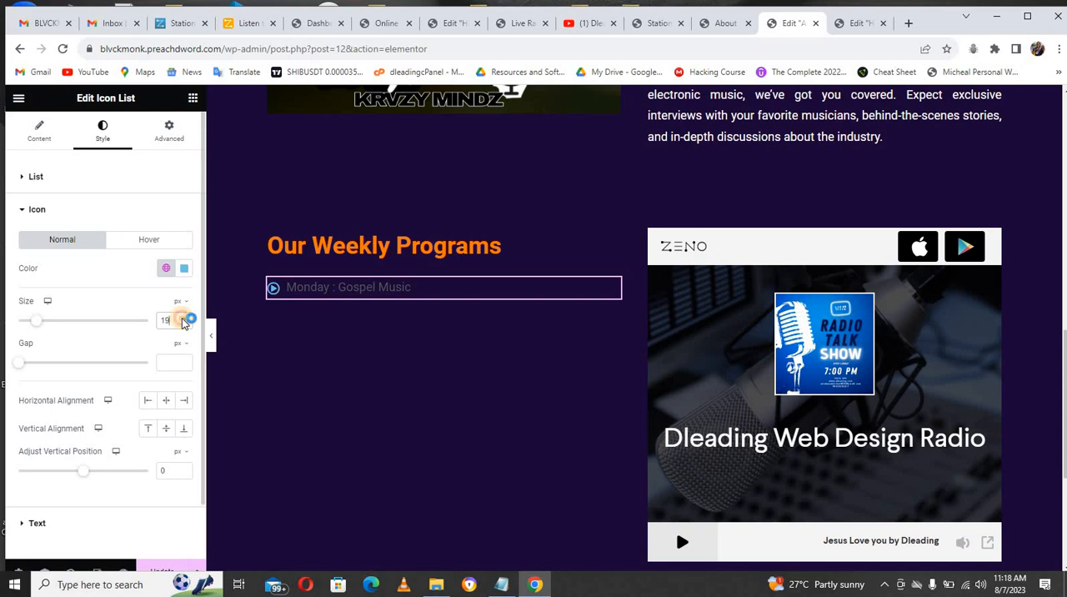
{"action": "left_click", "coordinate": [183, 320]}
Step: Set the list icon color to orange #FF6000 and copy its hex code
{"action": "left_click", "coordinate": [184, 269]}
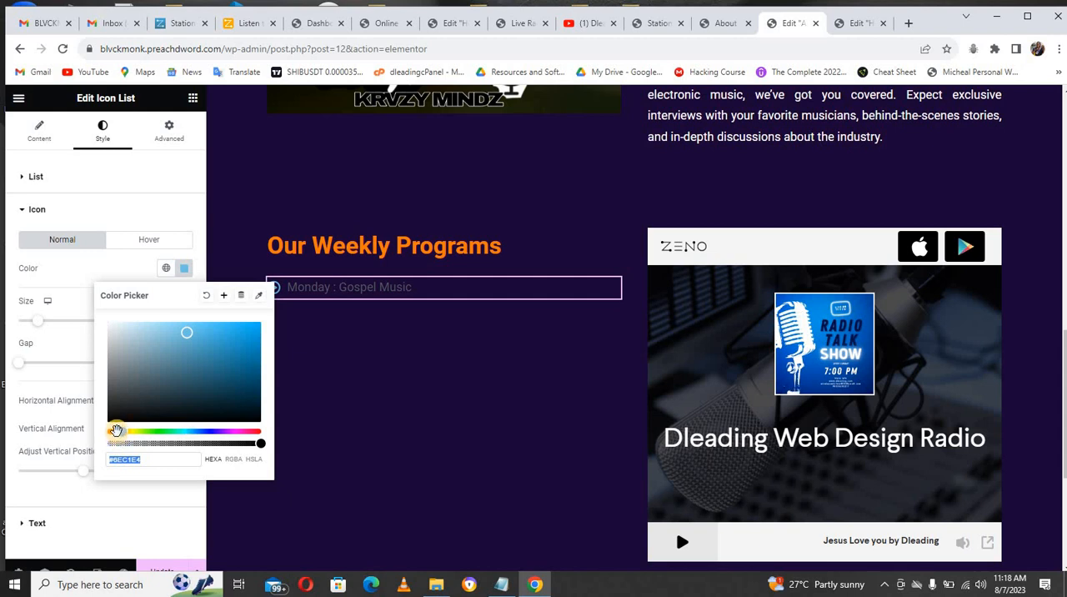
{"action": "left_click_drag", "start_coordinate": [187, 333], "coordinate": [250, 334]}
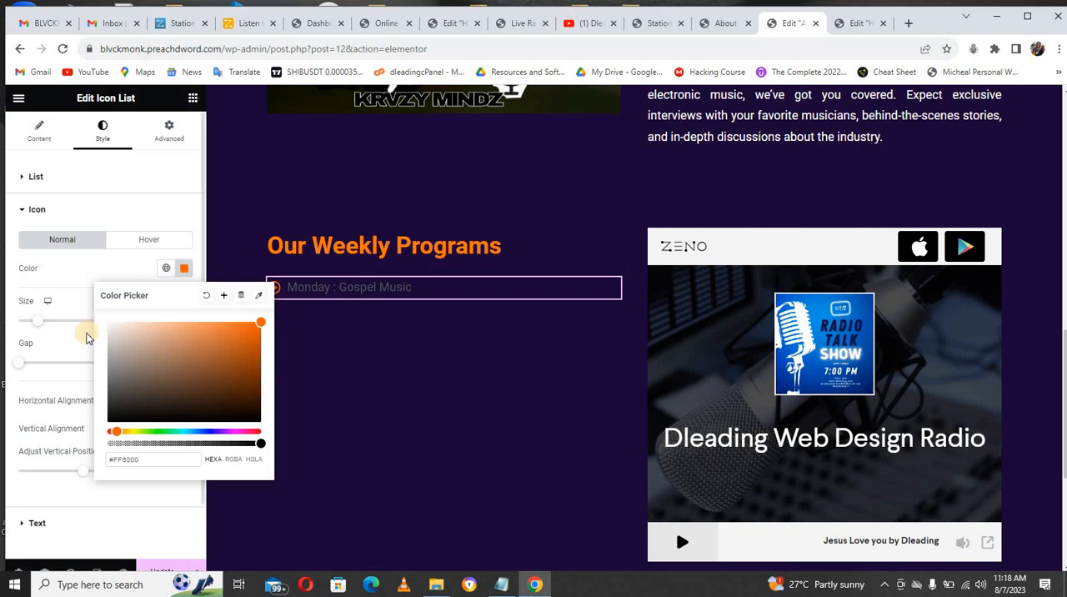
{"action": "left_click", "coordinate": [81, 337]}
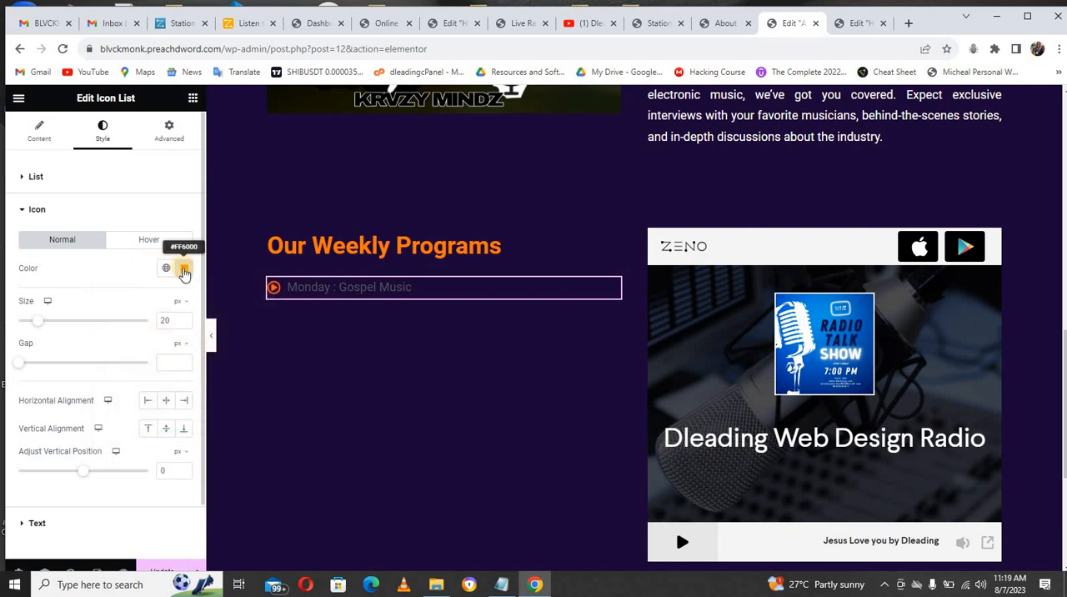
{"action": "left_click", "coordinate": [183, 269]}
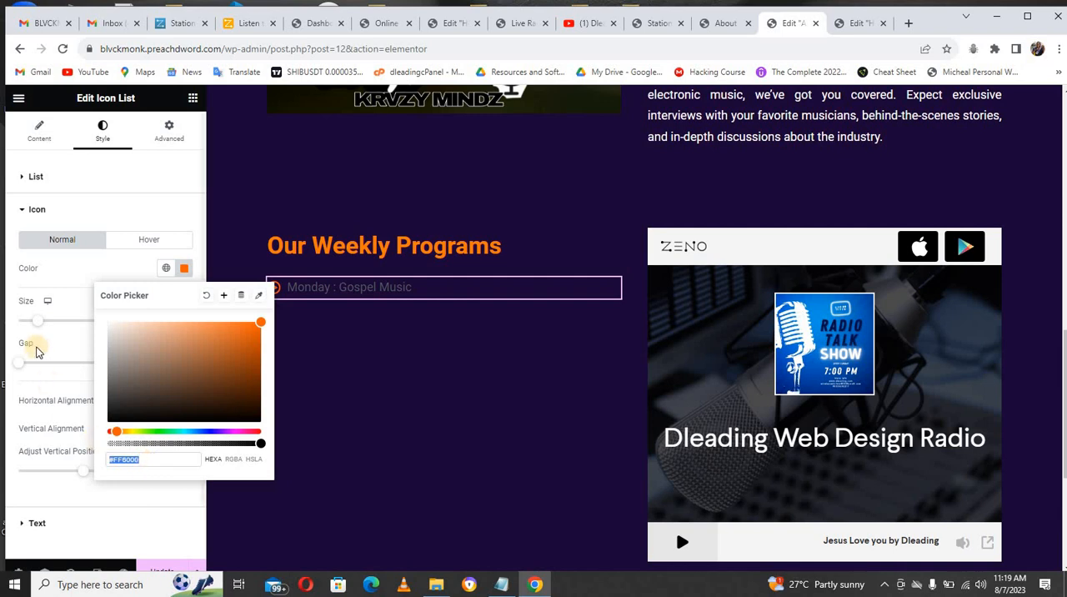
{"action": "left_click", "coordinate": [74, 281]}
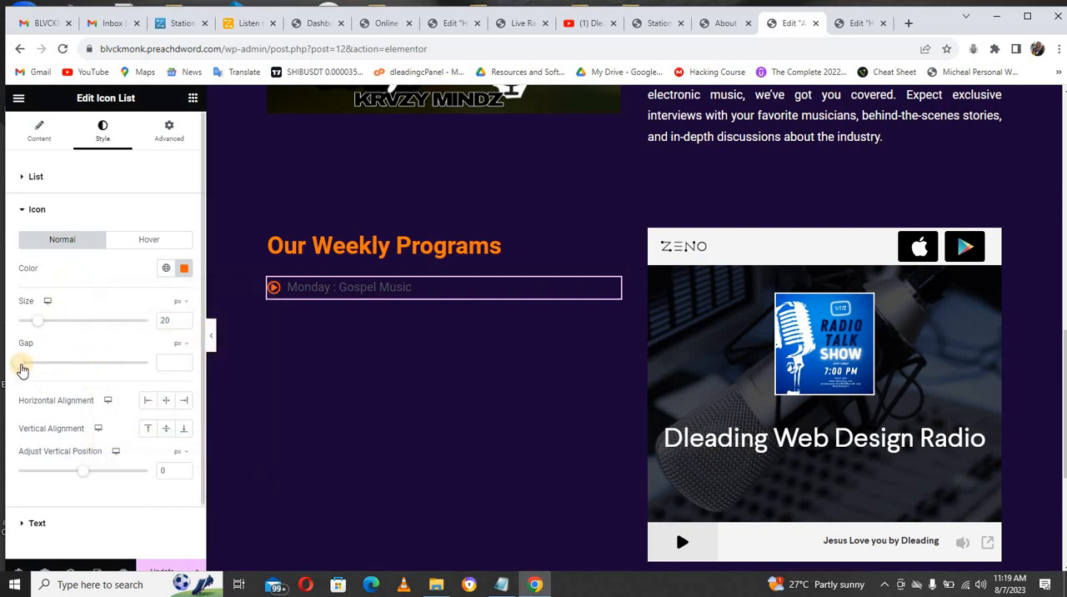
Step: Set the gap between the list icon and its text to 5 px
{"action": "left_click_drag", "start_coordinate": [23, 367], "coordinate": [28, 367]}
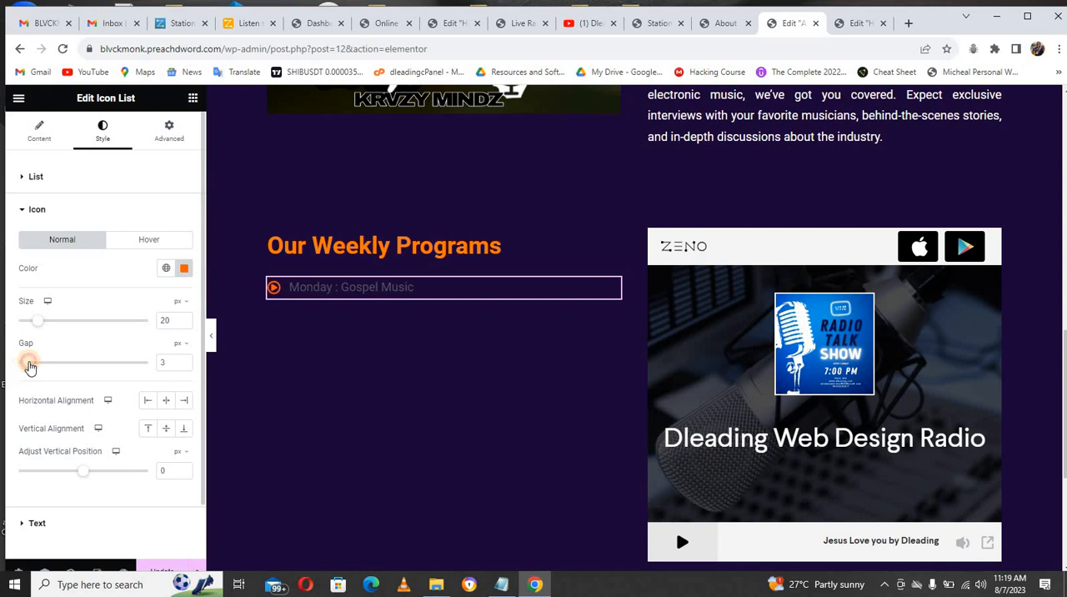
{"action": "left_click", "coordinate": [184, 360]}
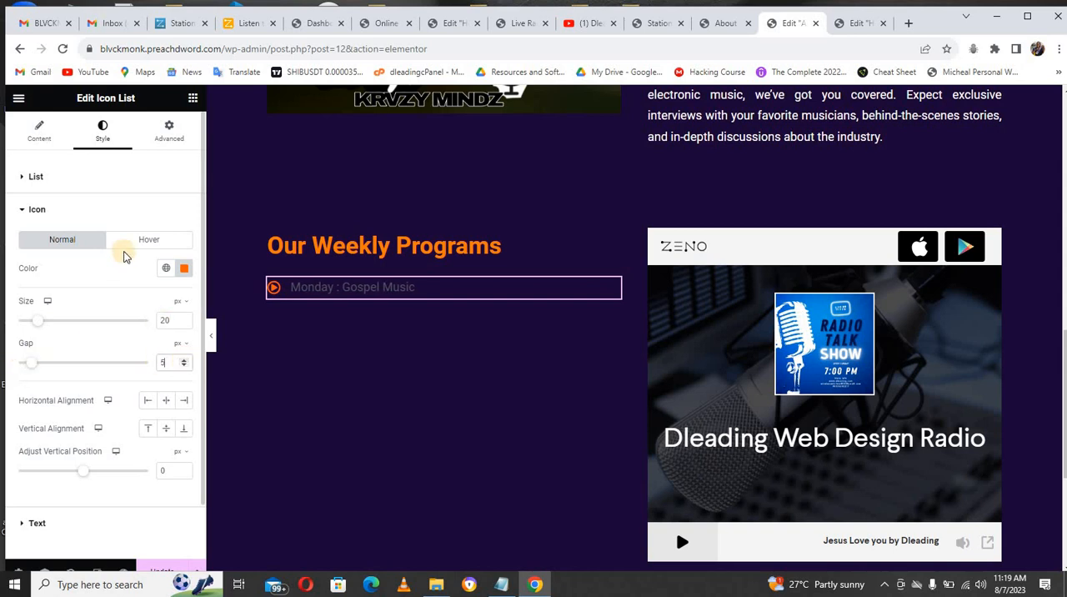
{"action": "left_click", "coordinate": [40, 210]}
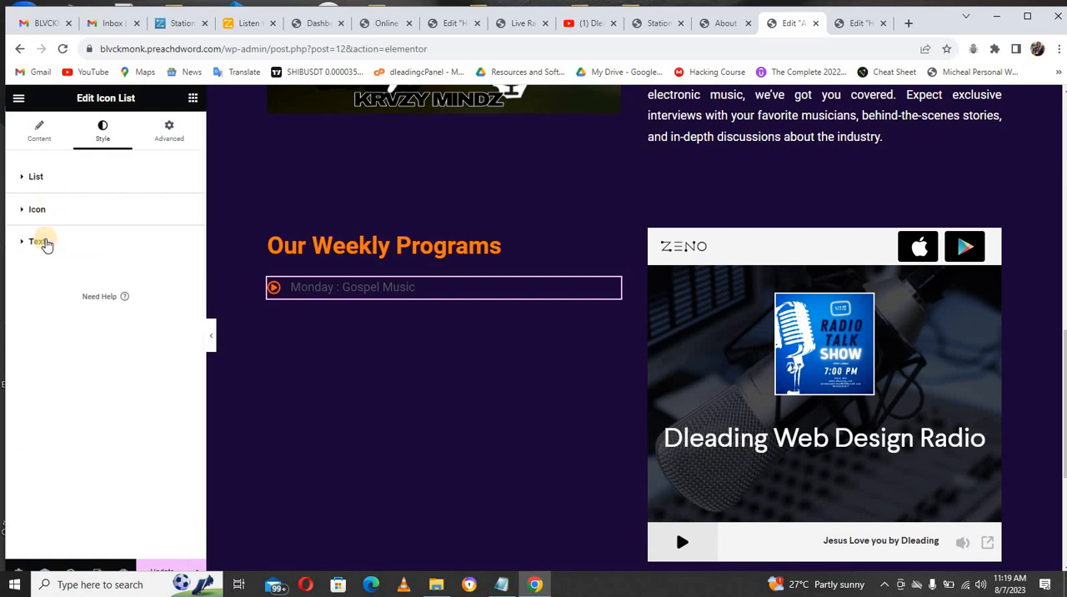
Step: Set the list text typography to the Montserrat font family at a size of 20 px
{"action": "left_click", "coordinate": [42, 241]}
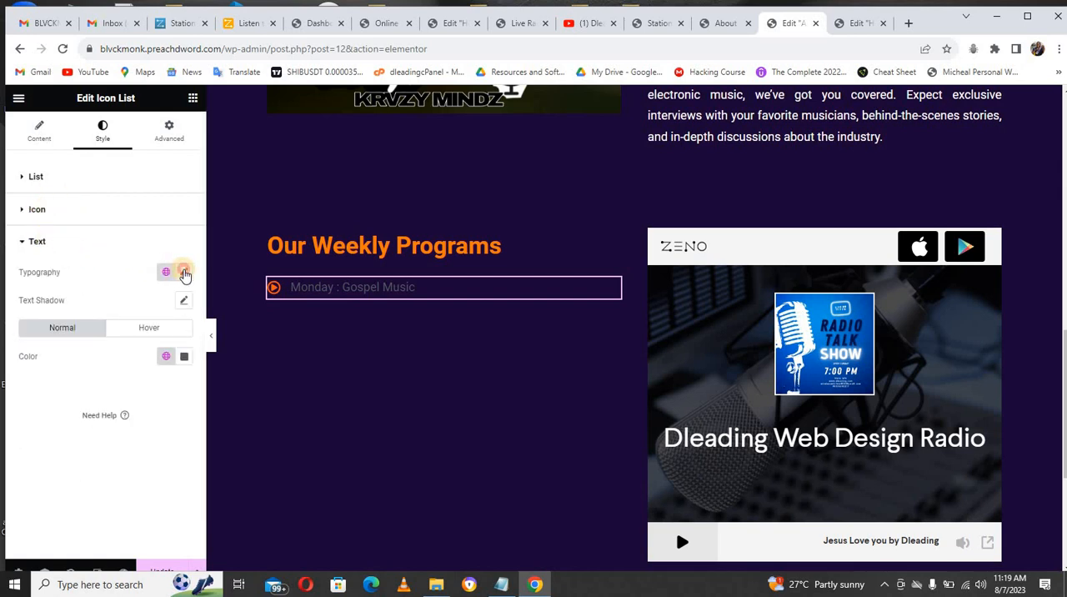
{"action": "left_click", "coordinate": [184, 274]}
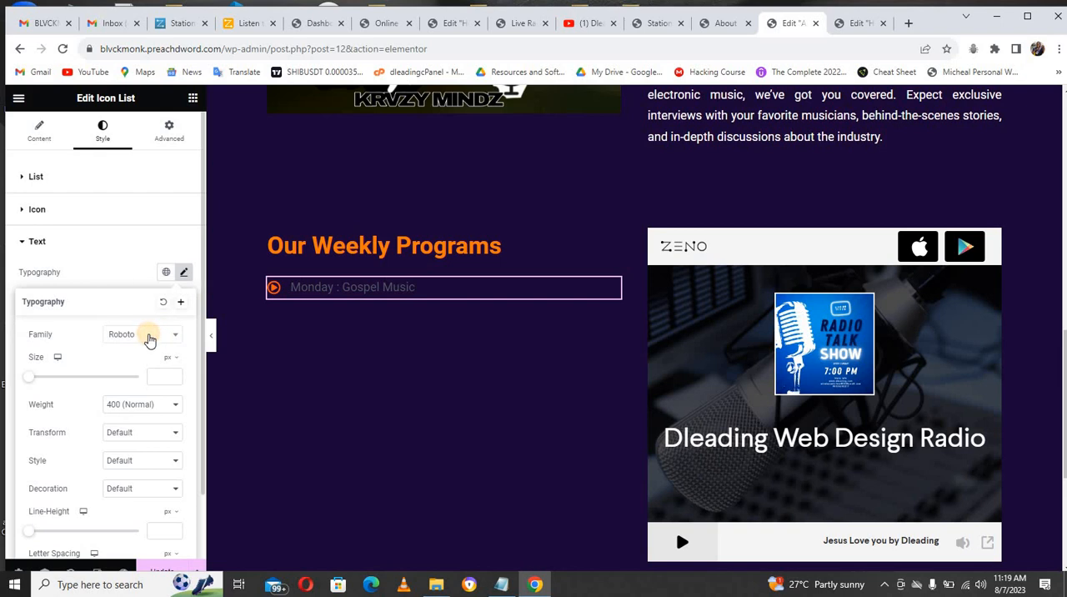
{"action": "left_click", "coordinate": [143, 337]}
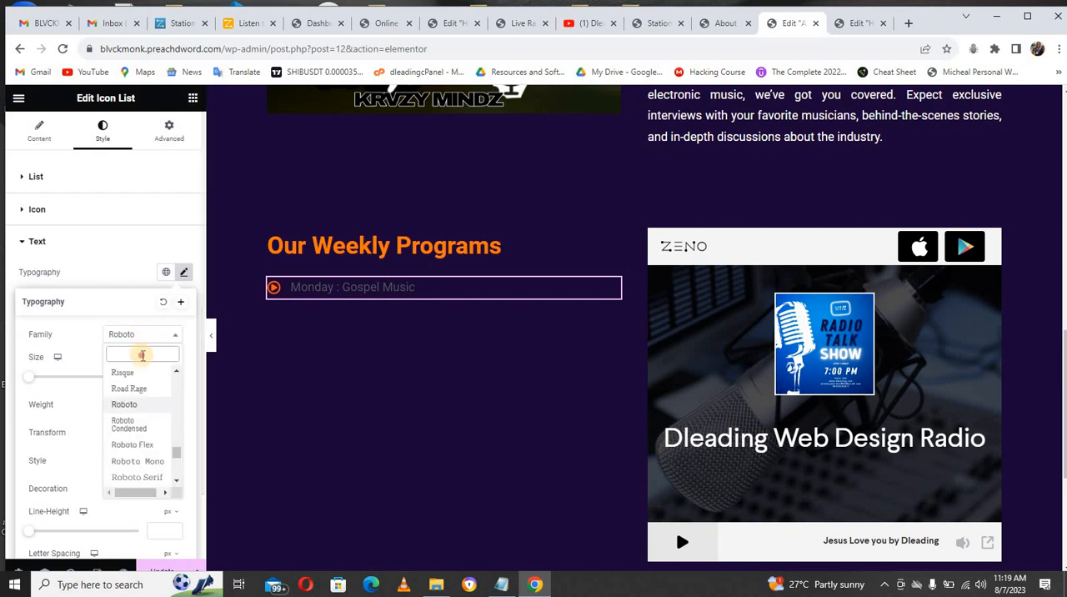
{"action": "type", "text": "ser"}
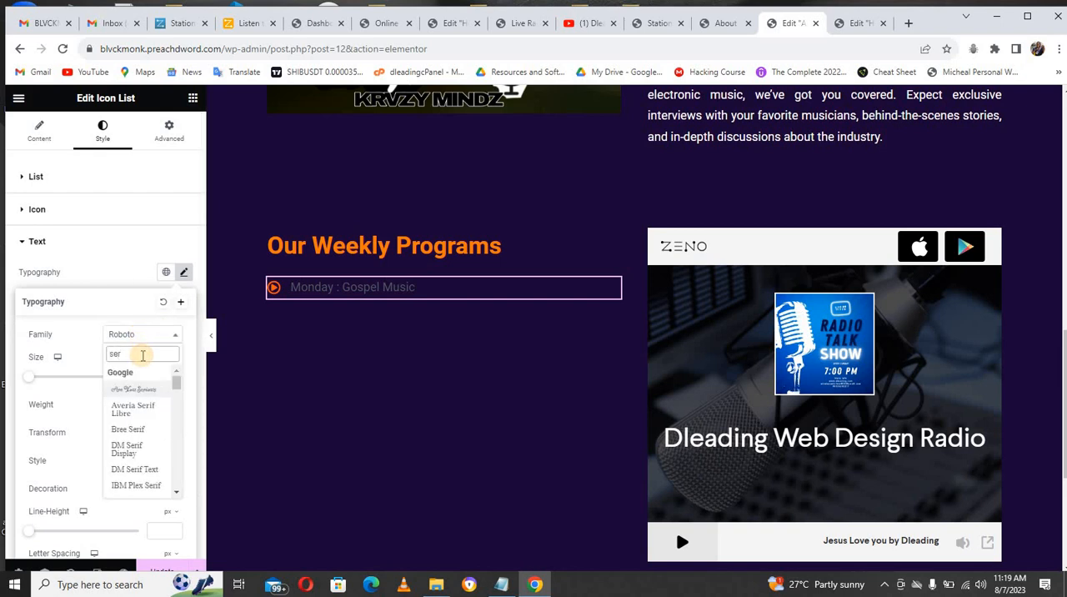
{"action": "type", "text": "r"}
{"action": "left_click", "coordinate": [133, 388]}
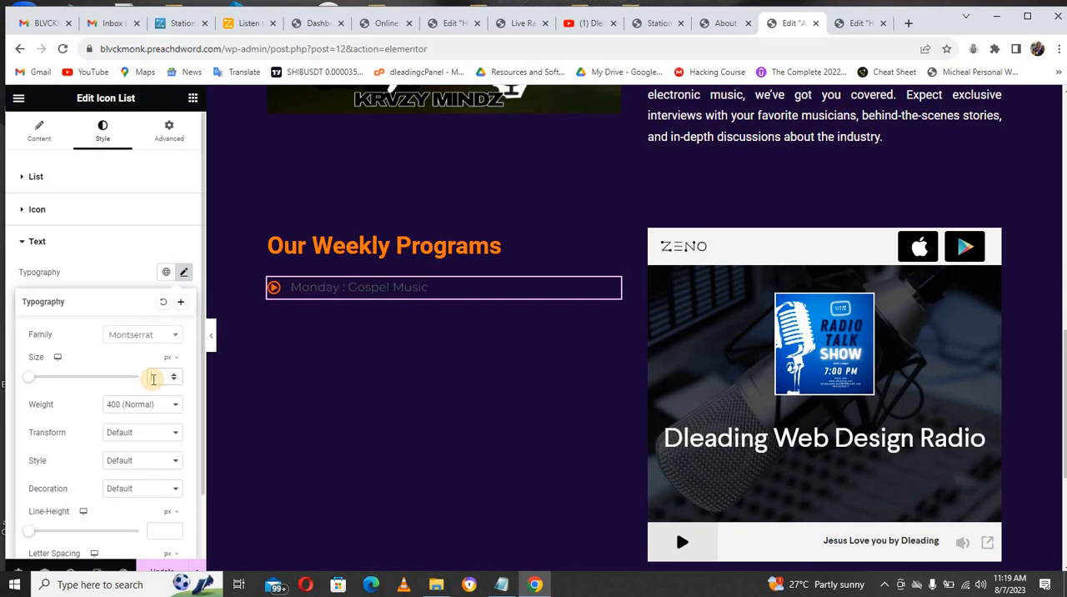
{"action": "type", "text": "20"}
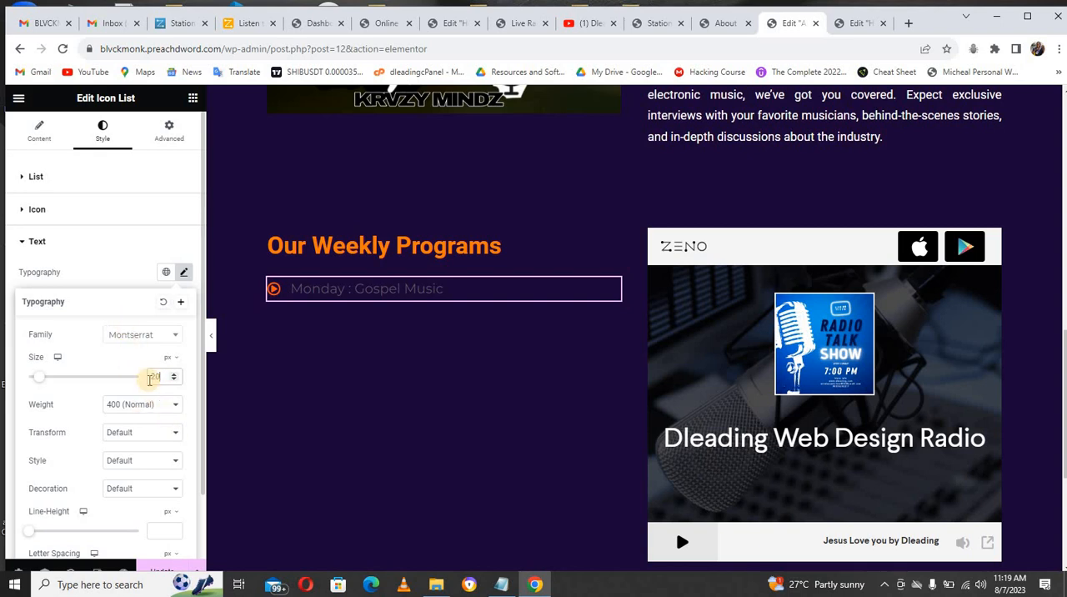
{"action": "left_click", "coordinate": [129, 282]}
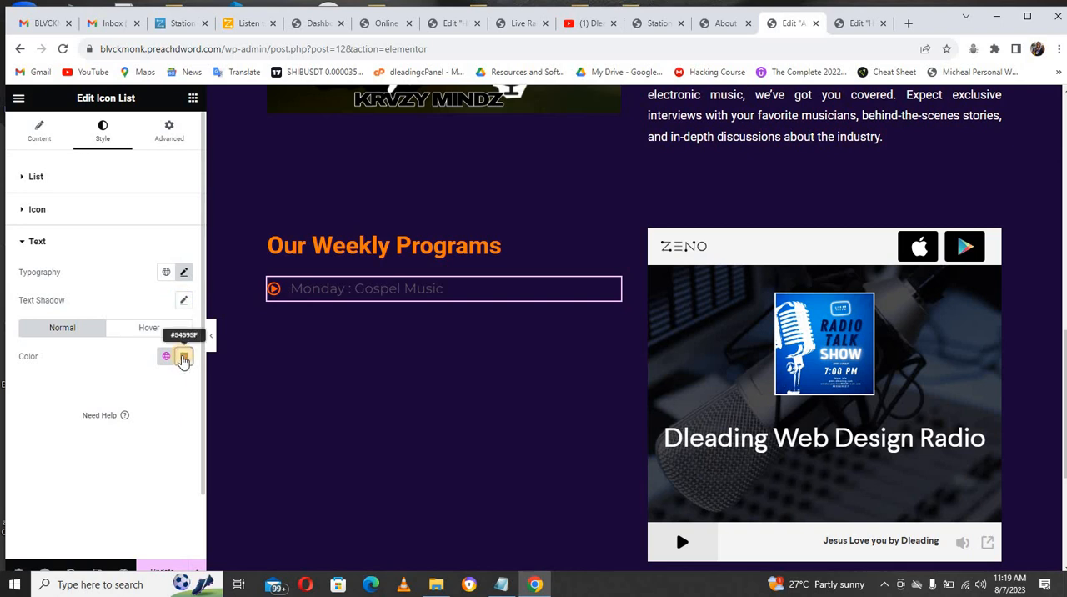
Step: Apply the copied orange #FF6000 as the list text color
{"action": "left_click", "coordinate": [184, 357]}
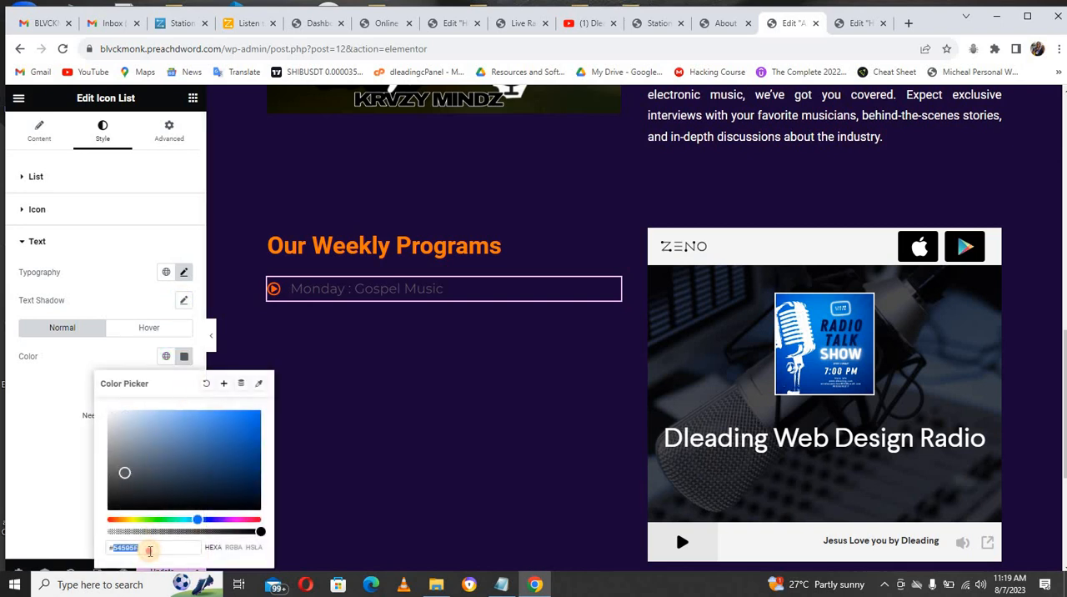
{"action": "type", "text": "#FF6000"}
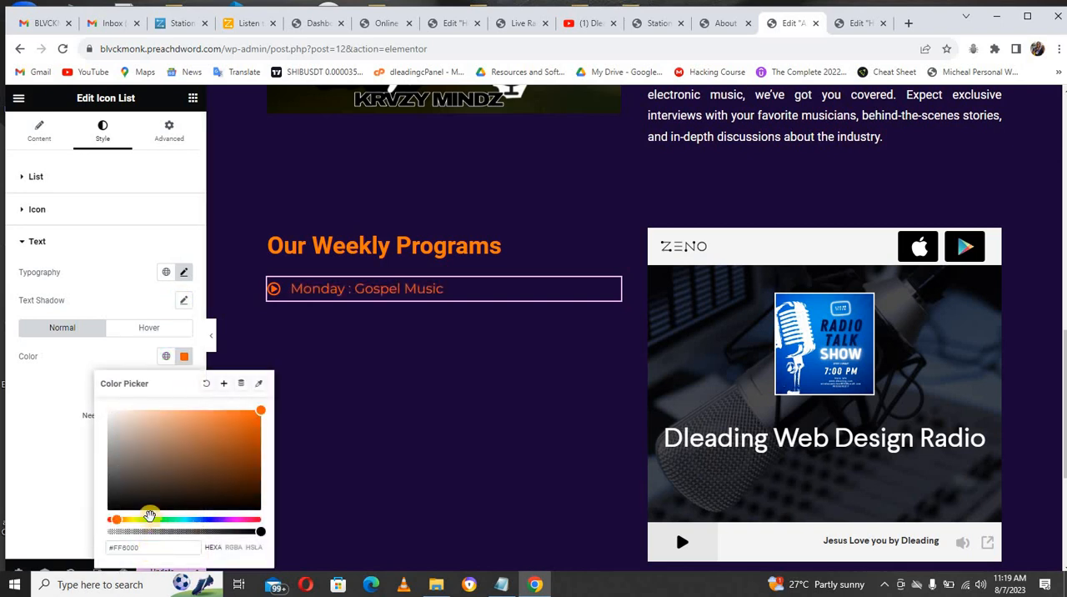
{"action": "left_click", "coordinate": [121, 255]}
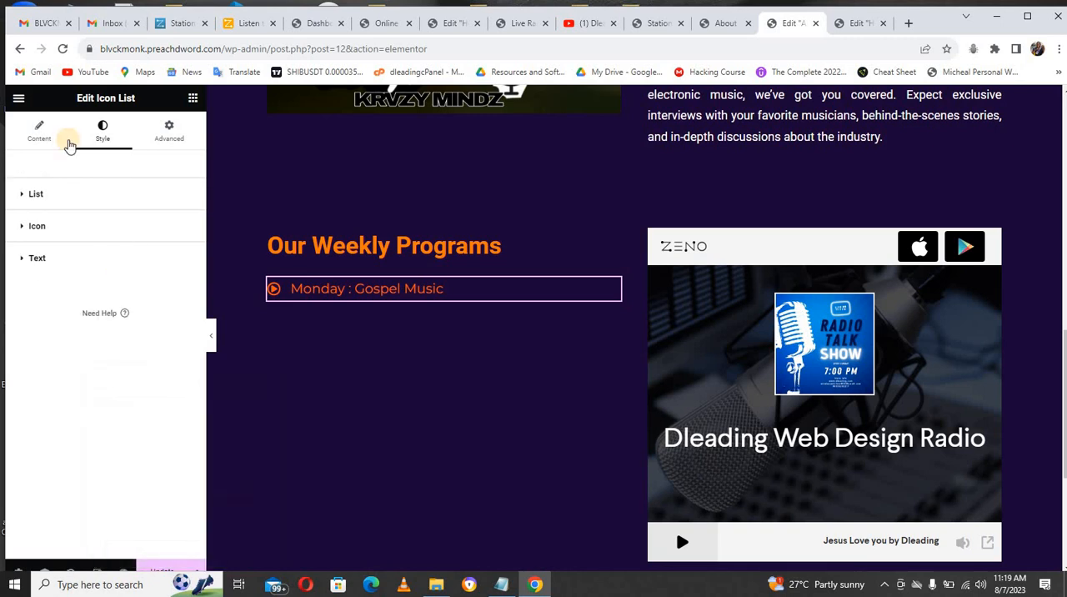
Step: Duplicate the "Monday : Gospel Music" item until the icon list holds seven items
{"action": "left_click", "coordinate": [53, 138]}
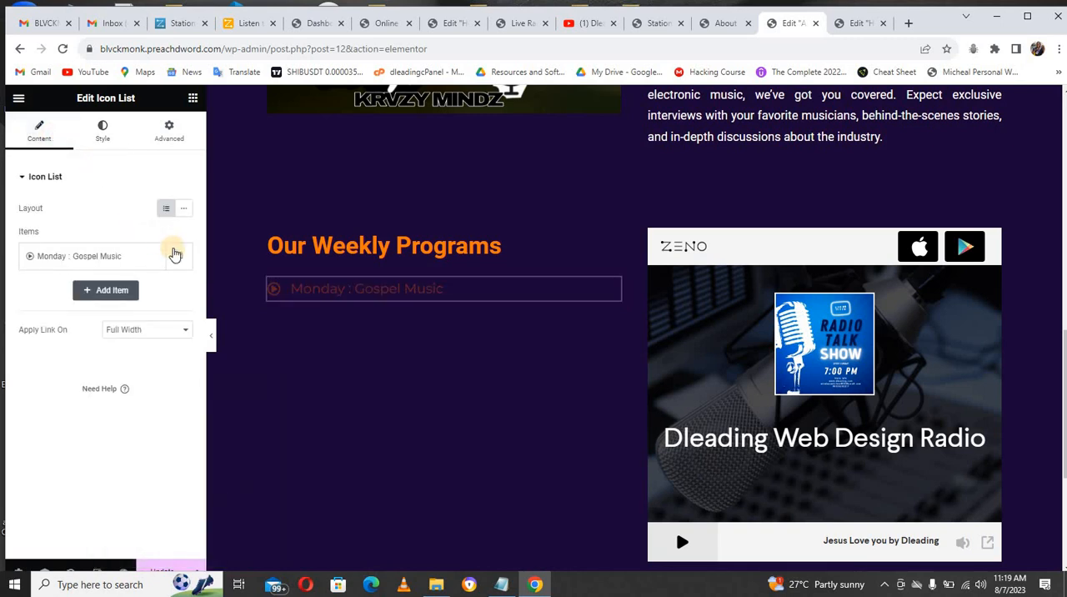
{"action": "left_click", "coordinate": [178, 258]}
{"action": "left_click", "coordinate": [154, 292]}
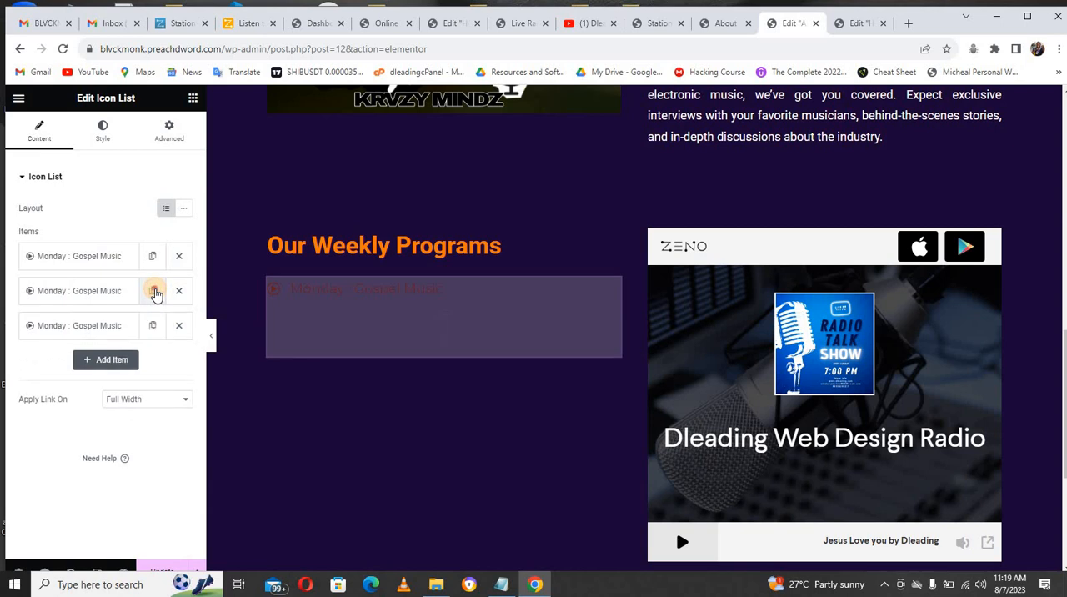
{"action": "left_click", "coordinate": [154, 292]}
{"action": "left_click", "coordinate": [154, 291]}
{"action": "left_click", "coordinate": [154, 292]}
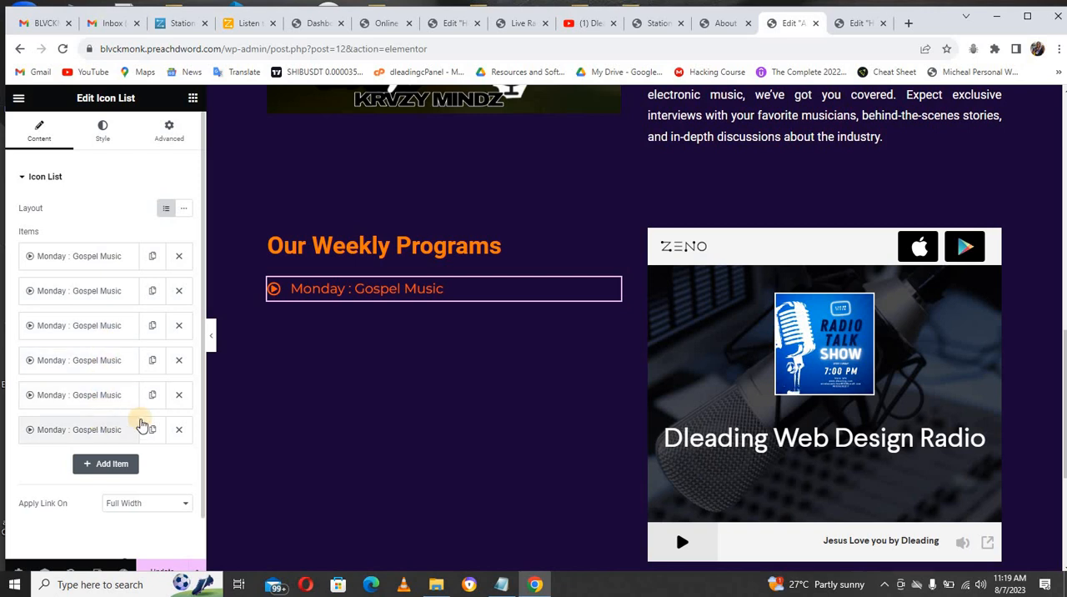
{"action": "left_click", "coordinate": [155, 429]}
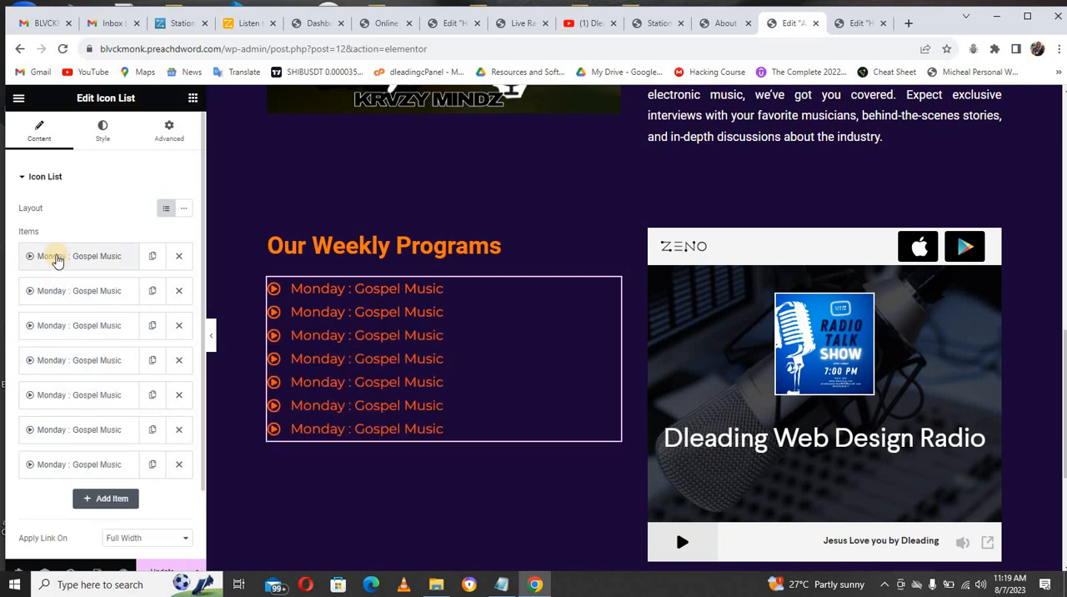
Step: Change the day in the second icon list item so it reads "Tuesday : Gospel Music"
{"action": "left_click", "coordinate": [56, 291]}
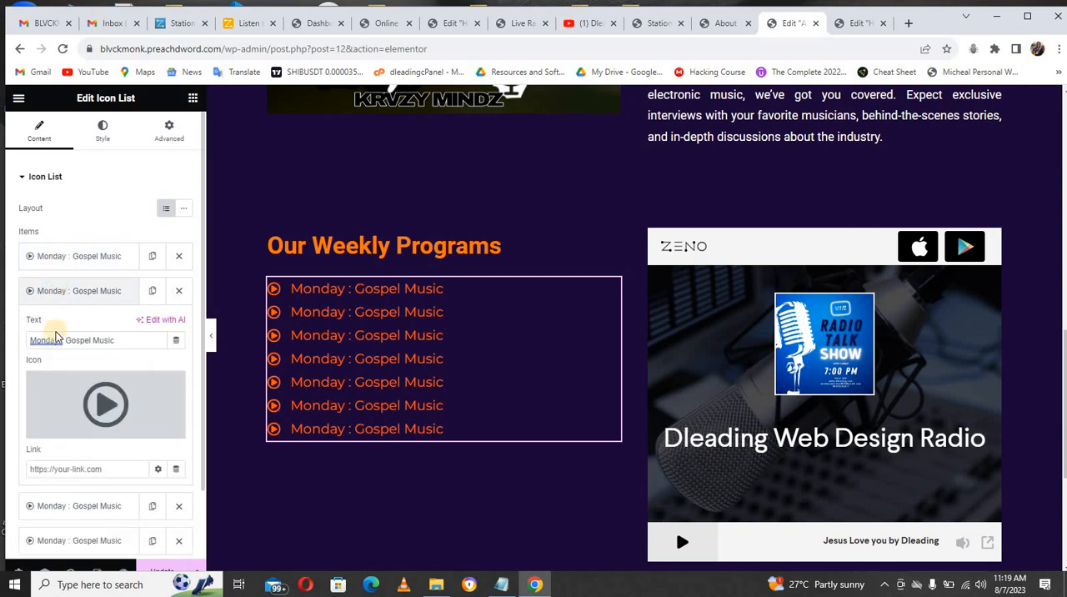
{"action": "double_click", "coordinate": [55, 340]}
{"action": "left_click_drag", "start_coordinate": [58, 342], "coordinate": [30, 340]}
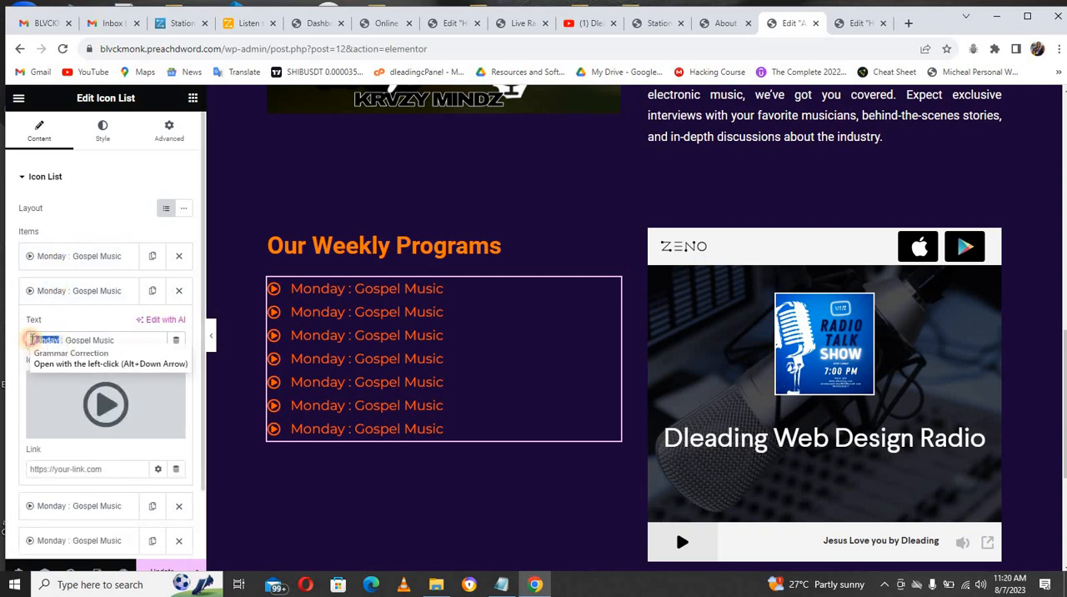
{"action": "double_click", "coordinate": [47, 339]}
{"action": "type", "text": "T"}
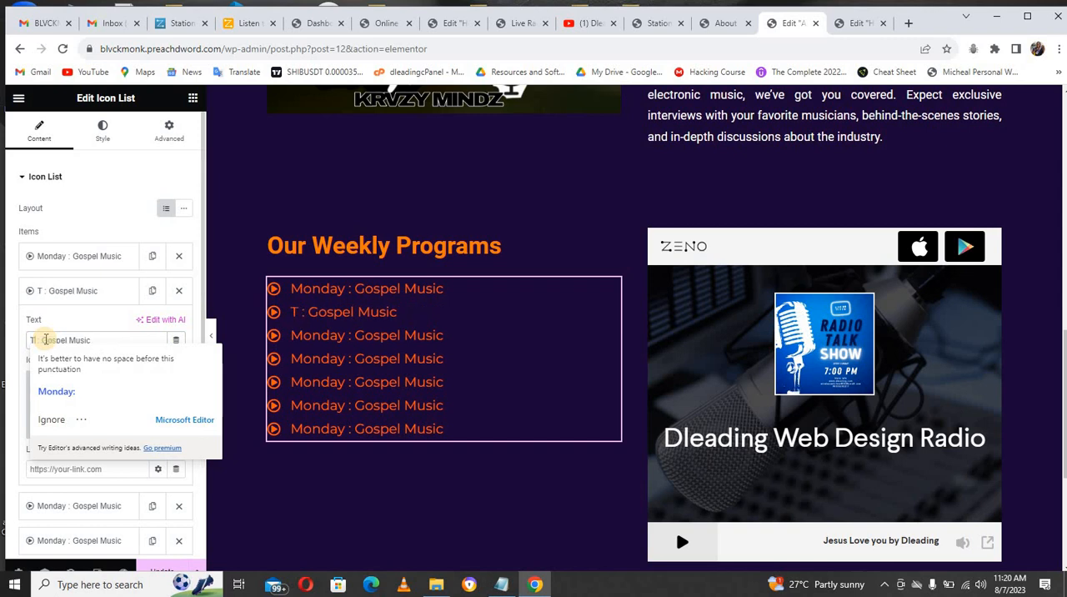
{"action": "type", "text": "uesday"}
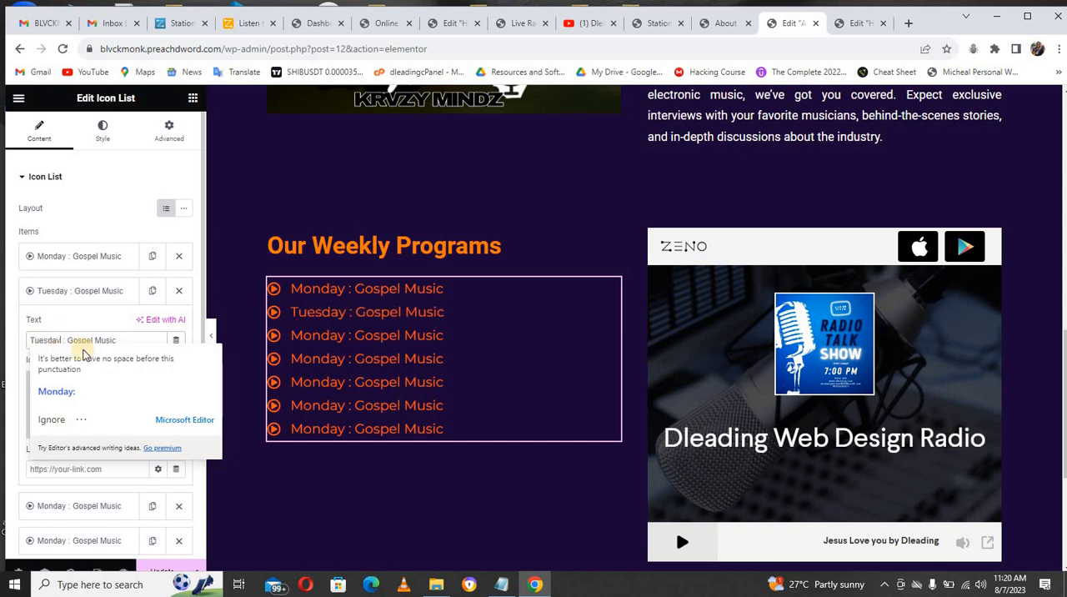
{"action": "left_click", "coordinate": [84, 289]}
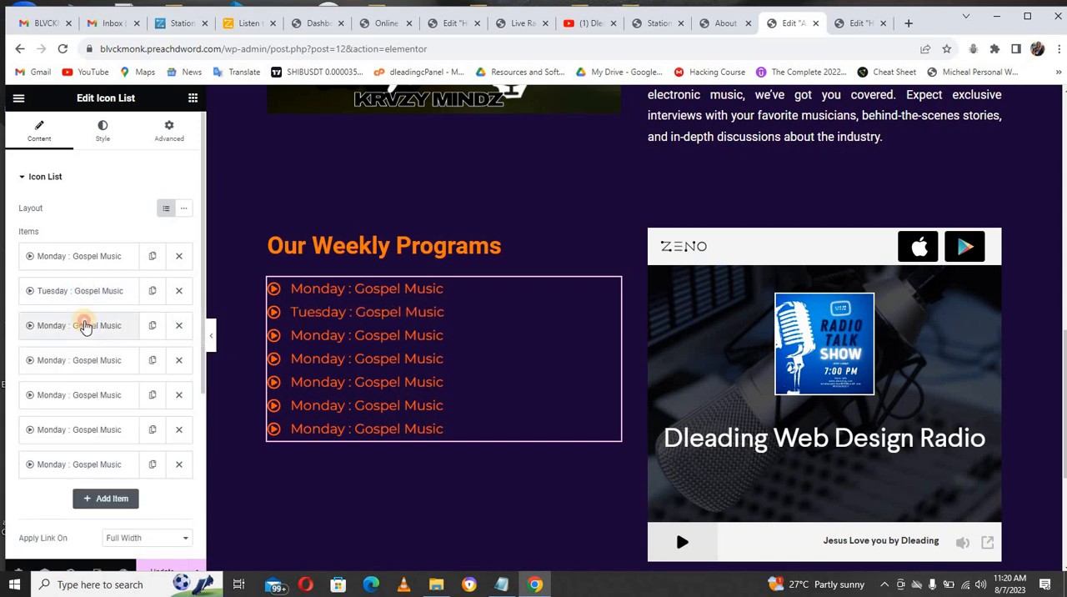
Step: Change the third list item's day to Wednesday and the remaining items' days to Thursday, Friday, Saturday and Sunday
{"action": "left_click", "coordinate": [83, 325]}
{"action": "double_click", "coordinate": [44, 375]}
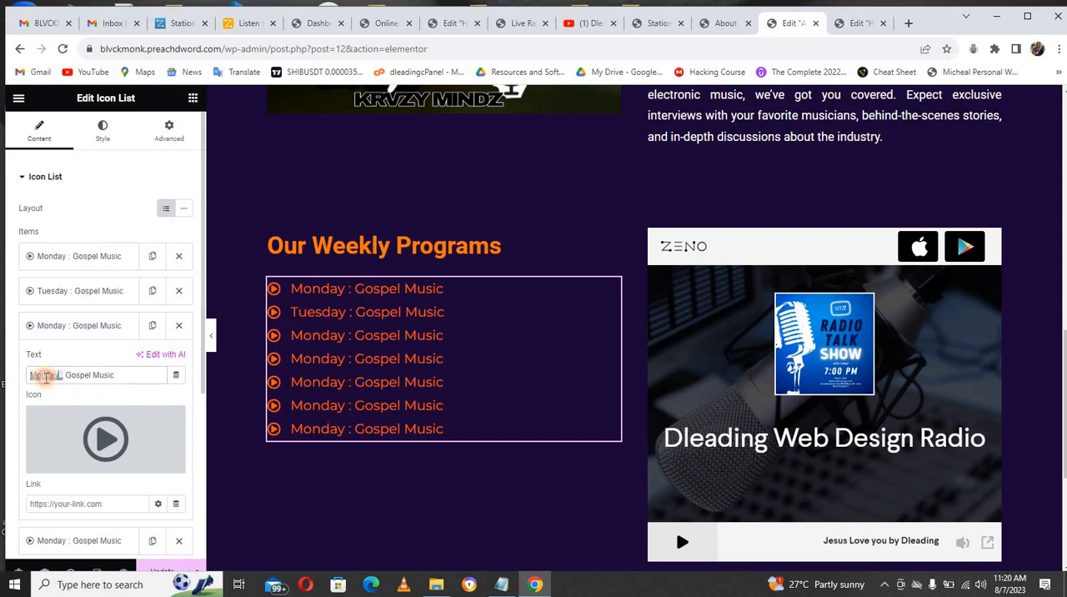
{"action": "left_click", "coordinate": [32, 376]}
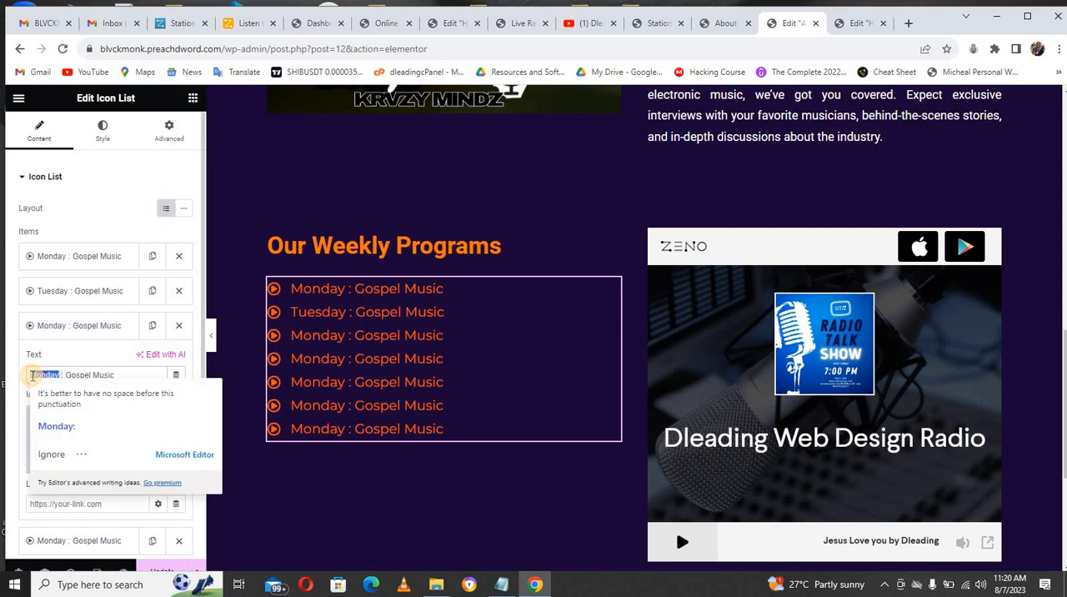
{"action": "type", "text": "Wedn"}
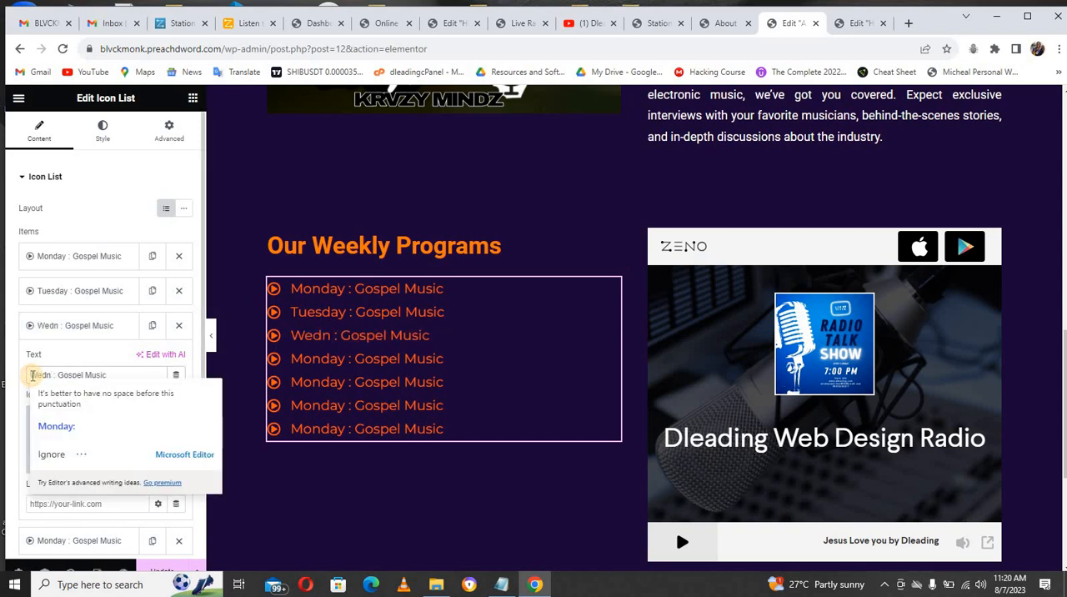
{"action": "type", "text": "ez"}
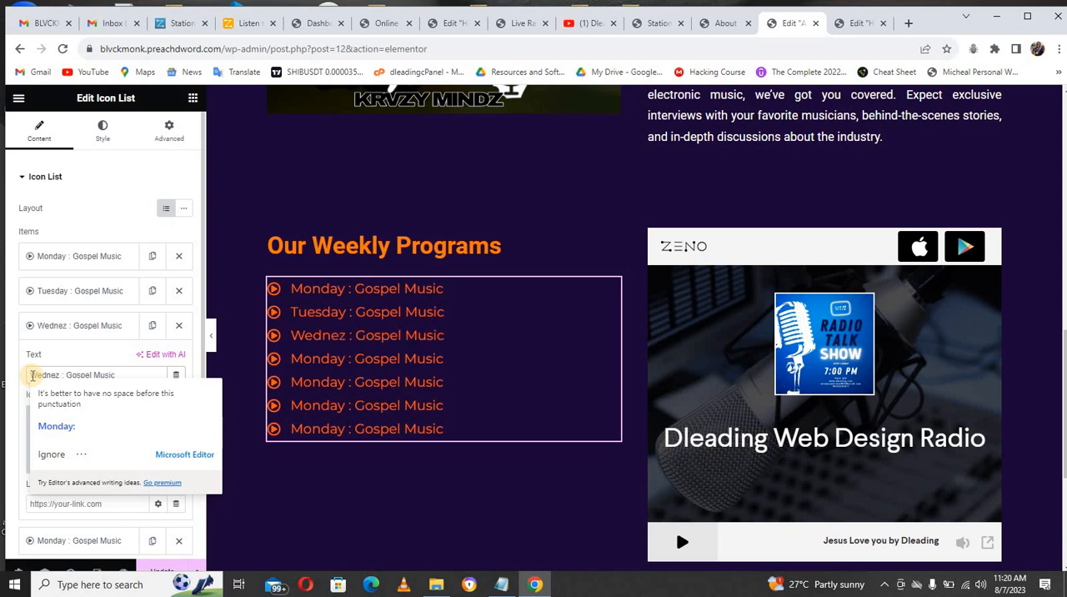
{"action": "key", "text": "BackSpace"}
{"action": "type", "text": "sday"}
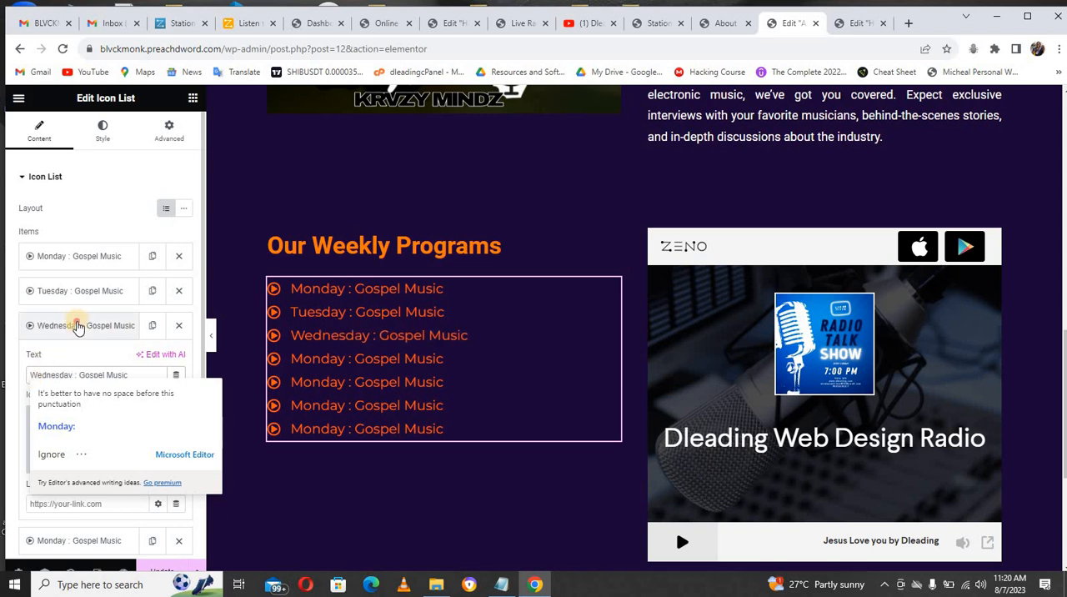
{"action": "left_click", "coordinate": [77, 326]}
{"action": "left_click", "coordinate": [60, 367]}
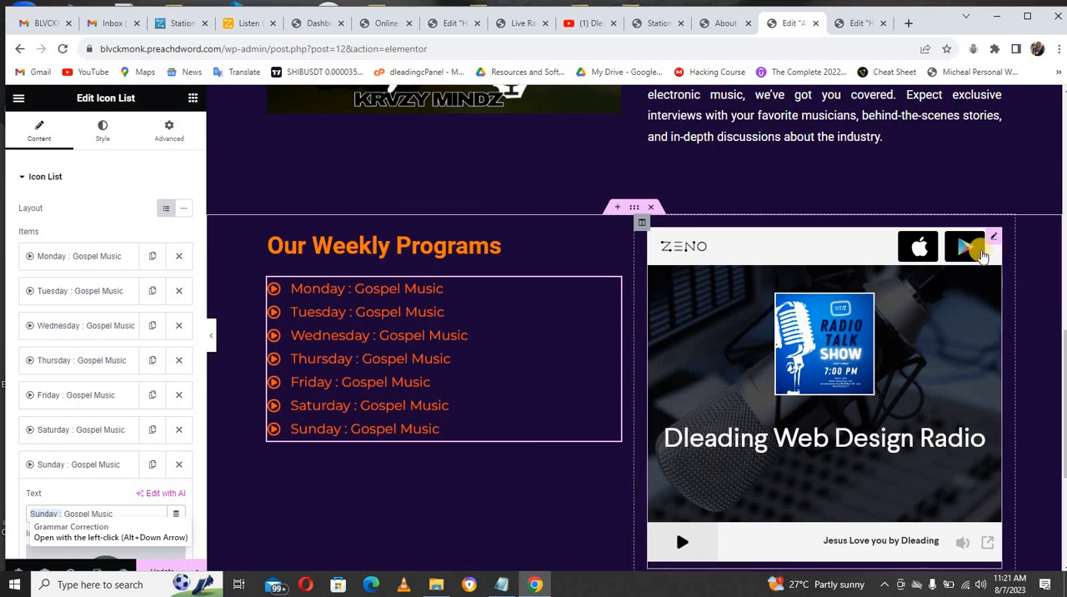
Step: Set the iframe height of the embedded Zeno radio player to 400 in its HTML code
{"action": "left_click", "coordinate": [993, 241]}
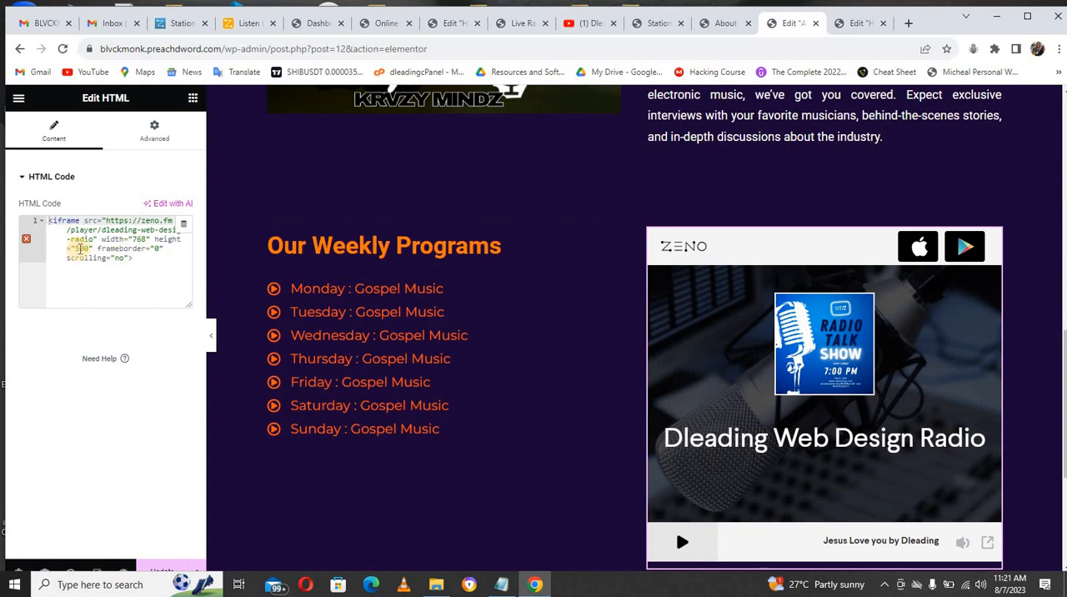
{"action": "left_click", "coordinate": [80, 248]}
{"action": "type", "text": "400"}
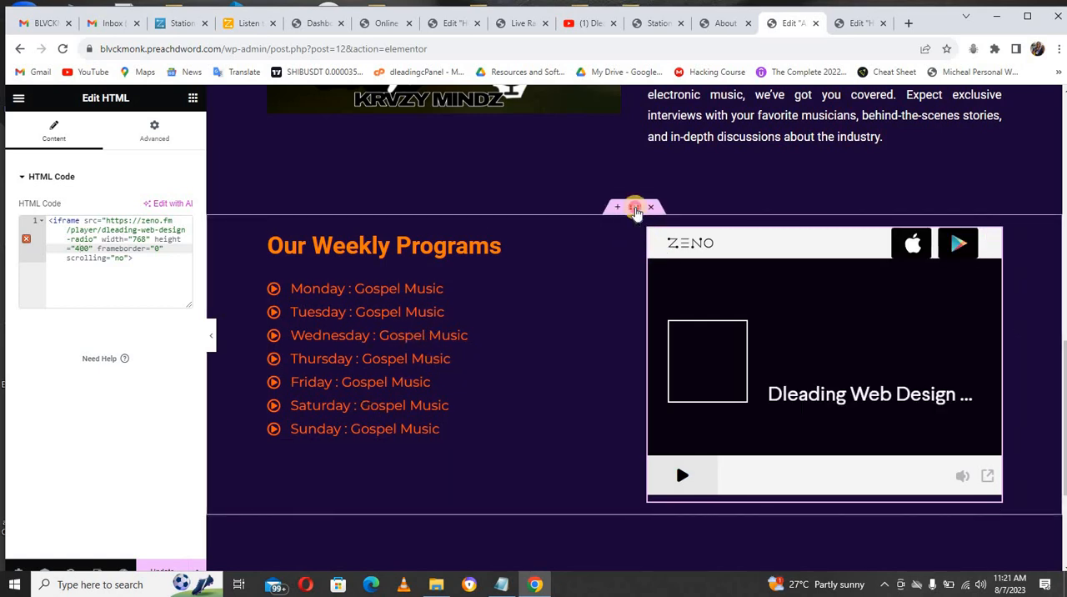
{"action": "left_click", "coordinate": [634, 208]}
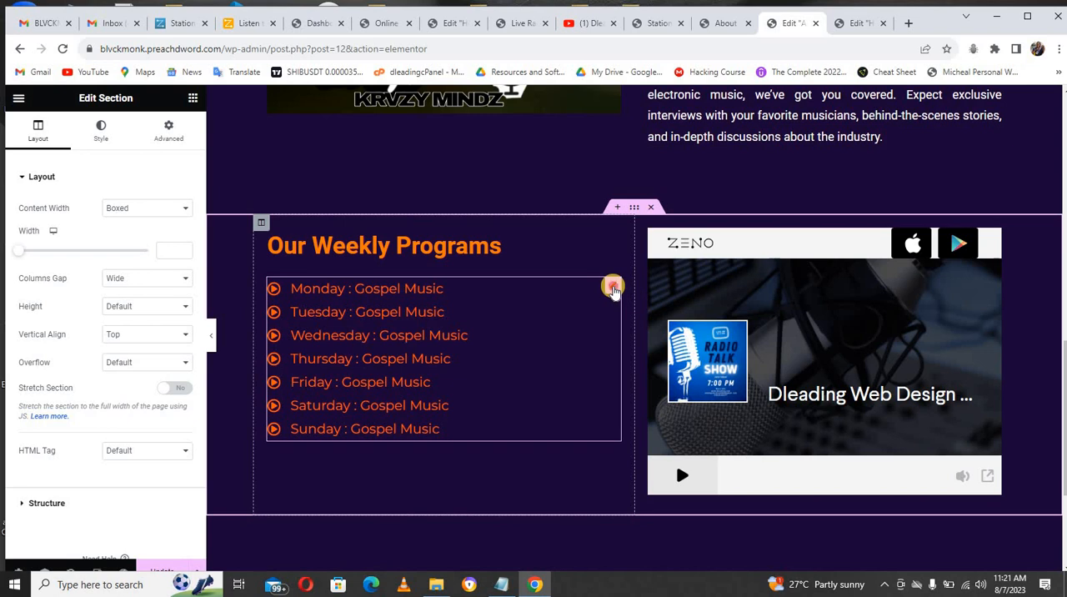
Step: Turn on the divider between the items of the weekly programs icon list
{"action": "left_click", "coordinate": [614, 290]}
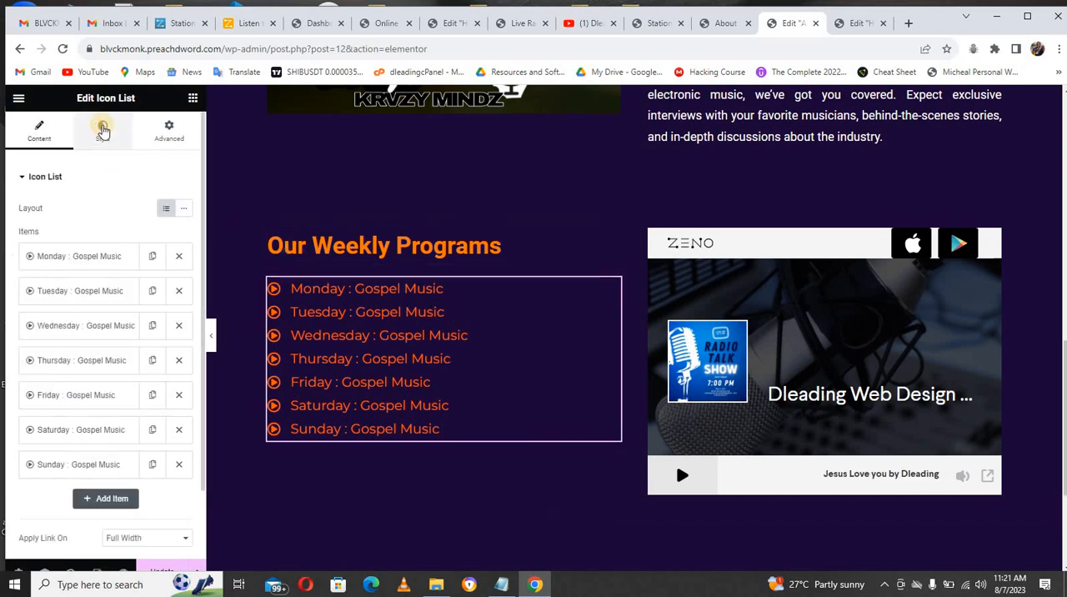
{"action": "left_click", "coordinate": [103, 129]}
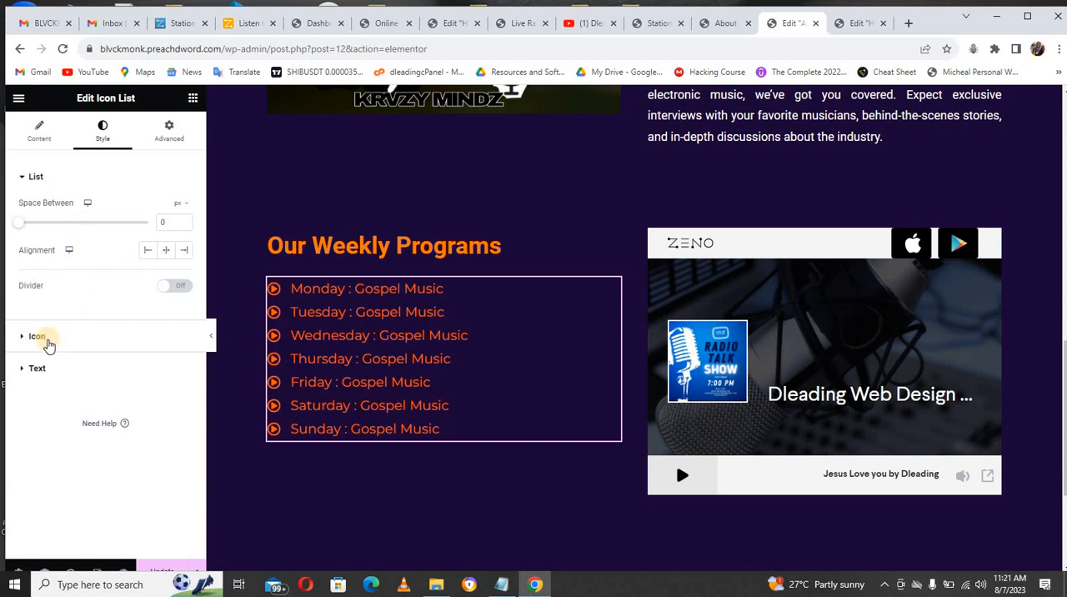
{"action": "left_click", "coordinate": [38, 336]}
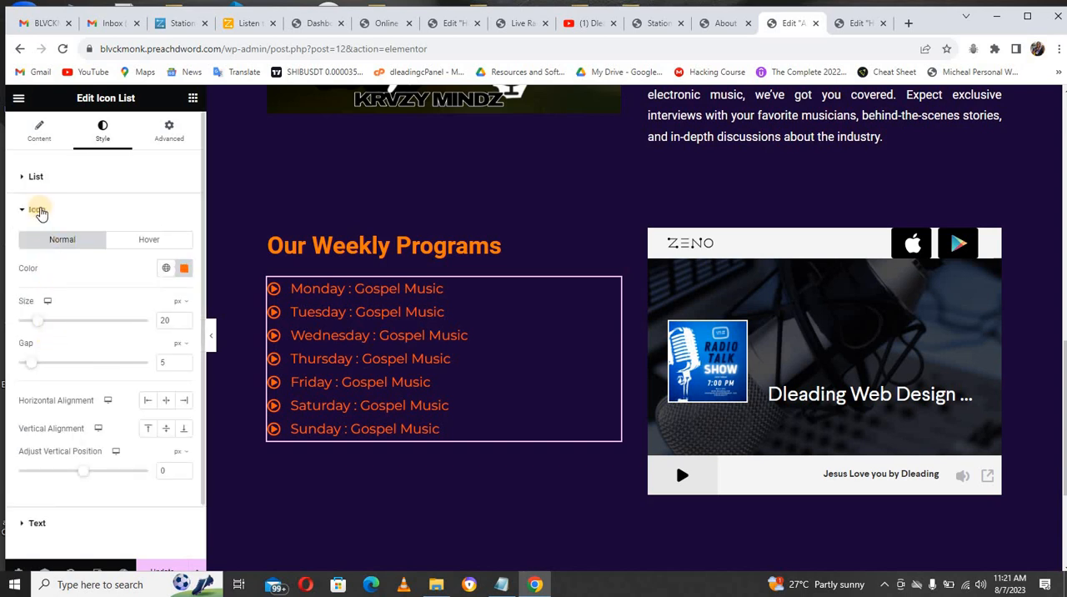
{"action": "left_click", "coordinate": [37, 178]}
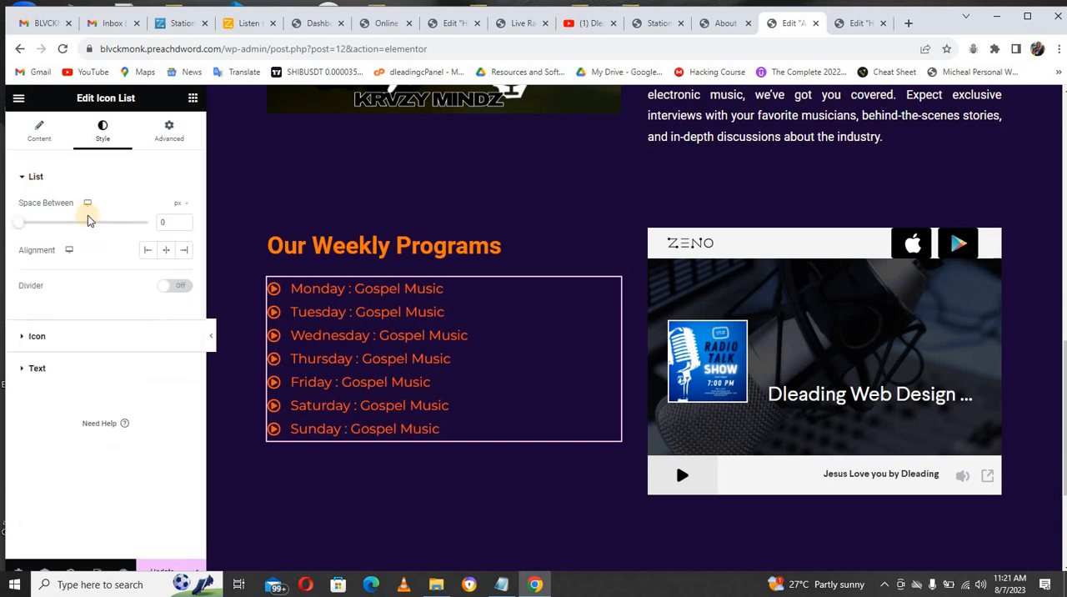
{"action": "left_click", "coordinate": [178, 286]}
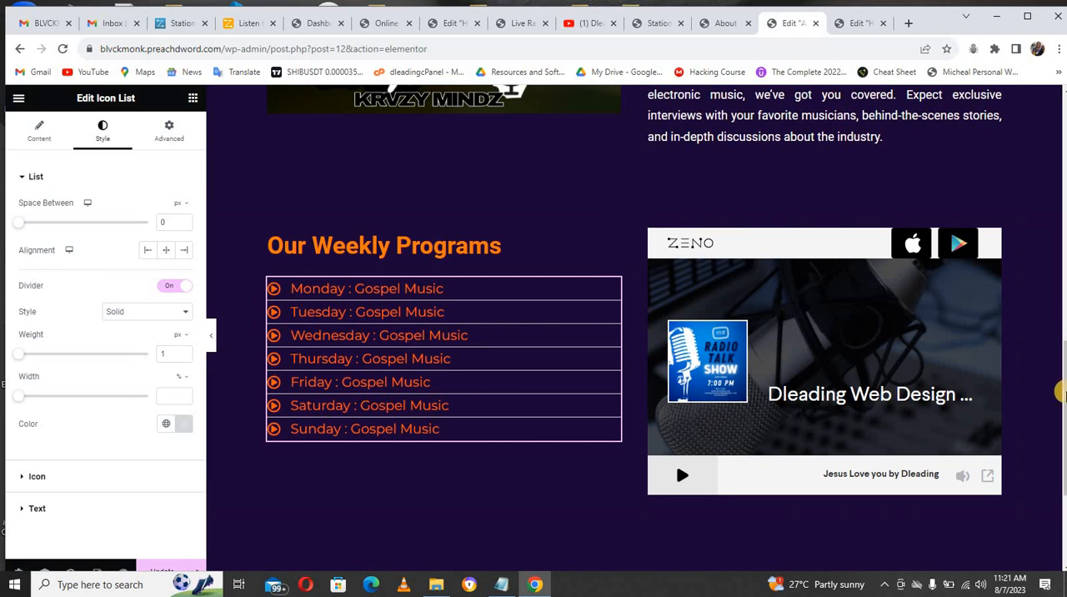
Step: Update the page and look over the layout from the weekly programs section up to the page header
{"action": "scroll", "coordinate": [1060, 316], "scroll_direction": "down", "scroll_amount": 2}
{"action": "scroll", "coordinate": [1060, 316], "scroll_direction": "up", "scroll_amount": 3}
{"action": "left_click_drag", "start_coordinate": [1061, 317], "coordinate": [1059, 261]}
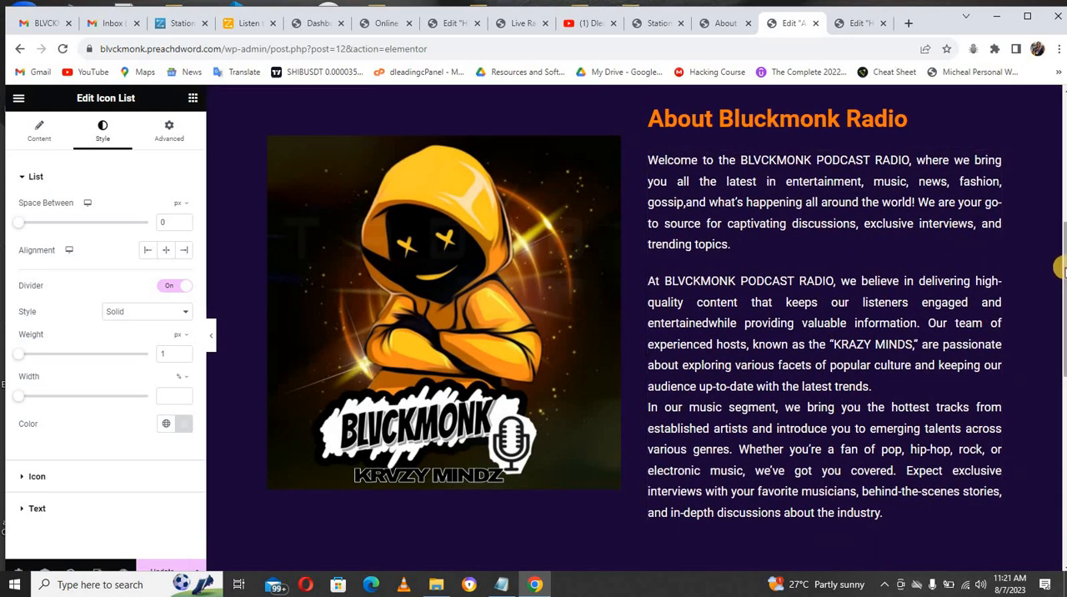
{"action": "left_click_drag", "start_coordinate": [1060, 266], "coordinate": [1056, 316]}
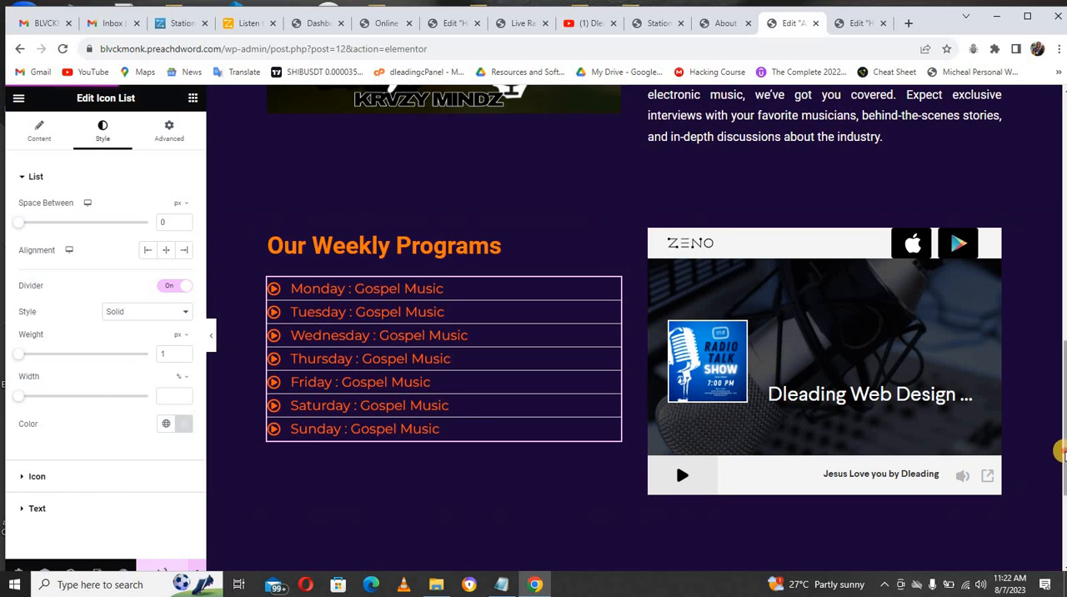
{"action": "left_click_drag", "start_coordinate": [1060, 457], "coordinate": [1058, 147]}
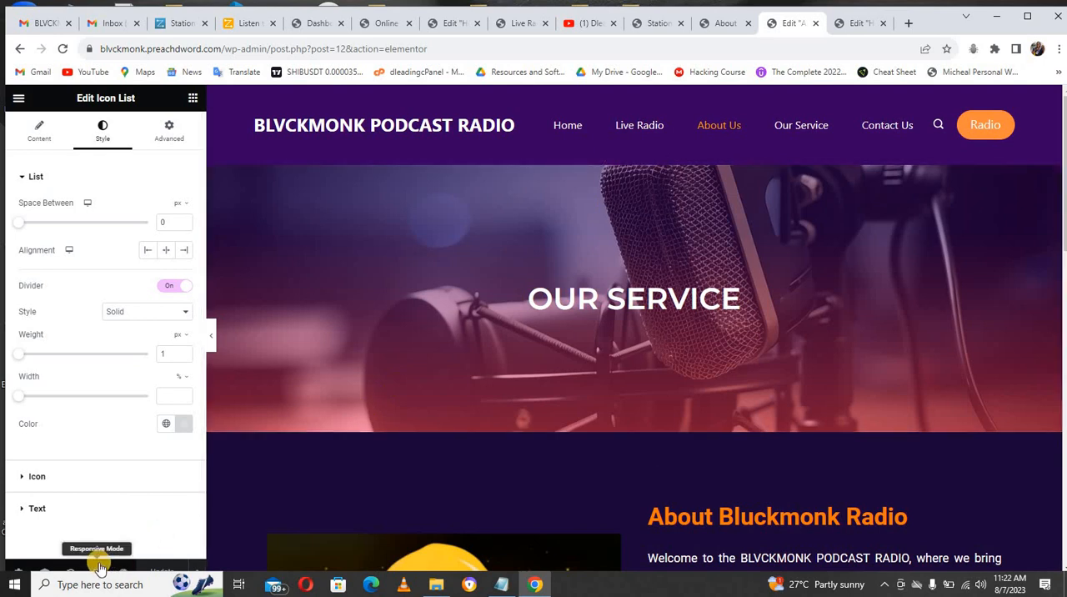
Step: Reduce the browser zoom to 80% to show more of the page
{"action": "left_click", "coordinate": [1057, 49]}
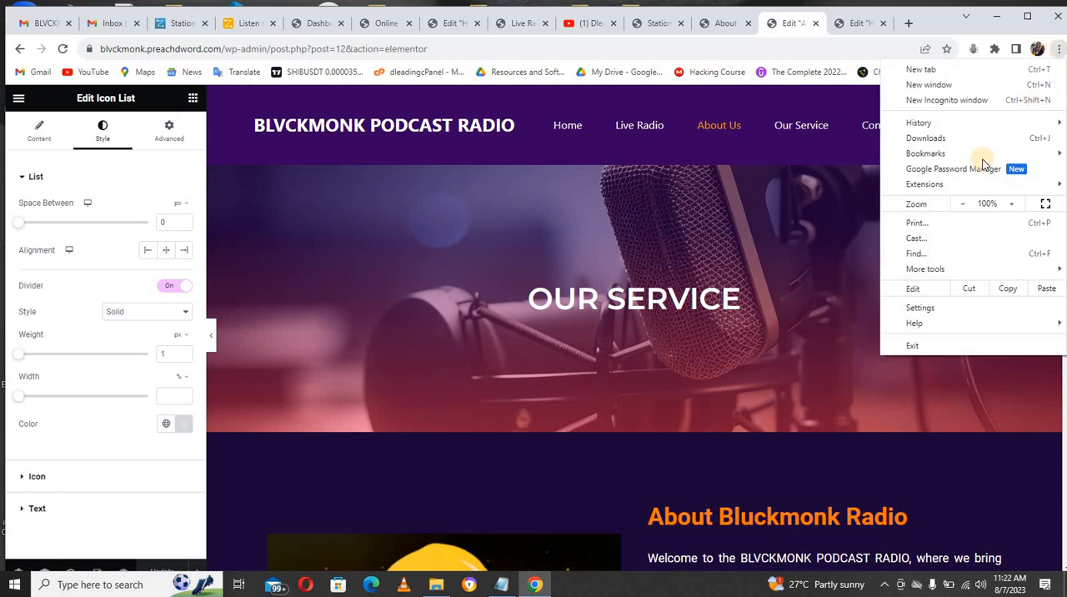
{"action": "left_click", "coordinate": [963, 204]}
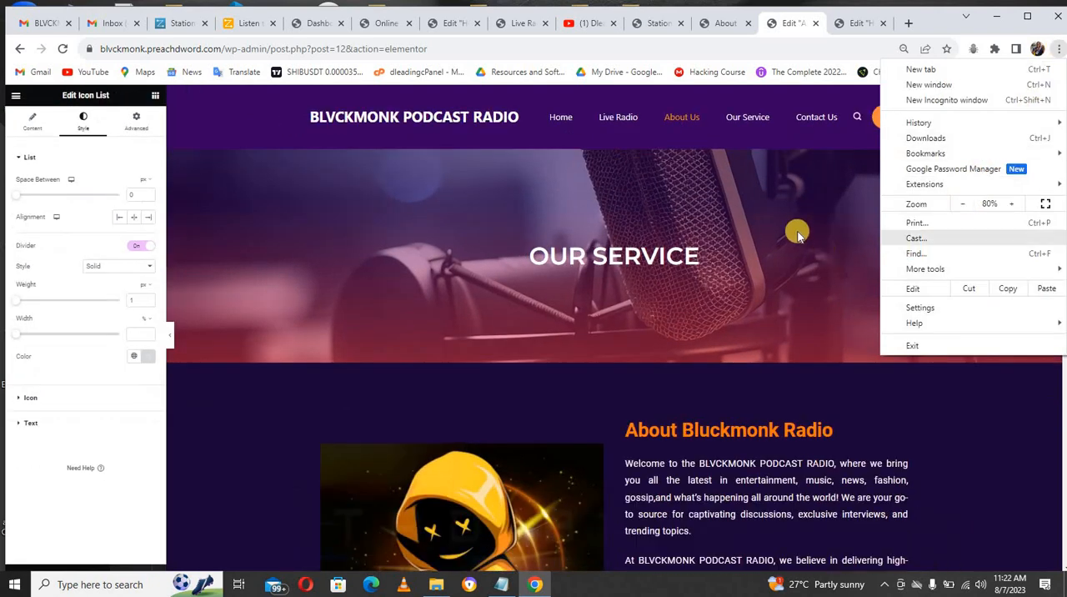
{"action": "left_click", "coordinate": [963, 407]}
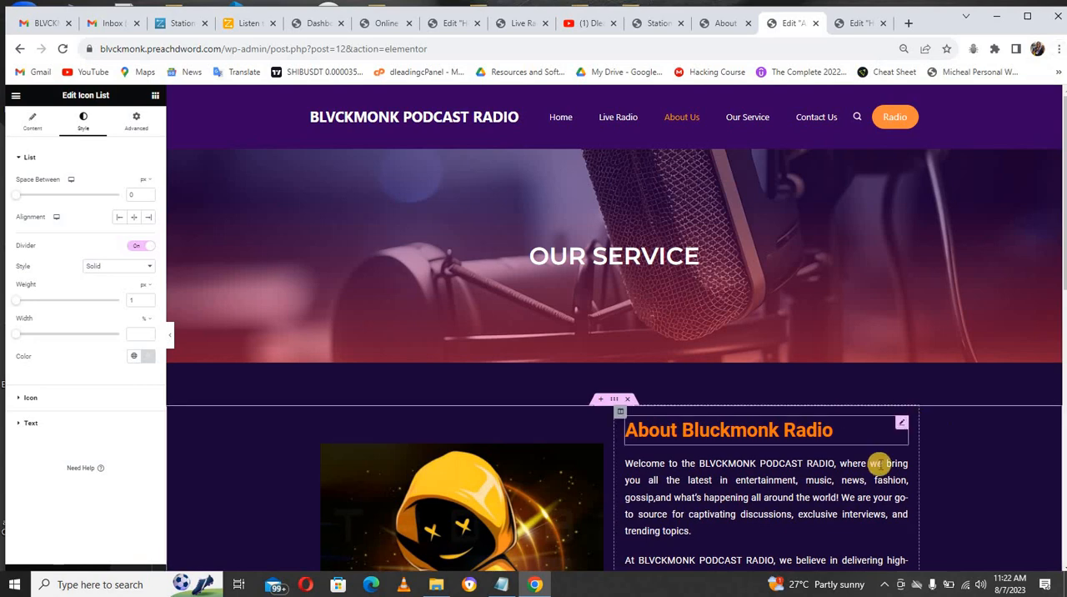
{"action": "mouse_move", "coordinate": [1060, 258]}
{"action": "left_mouse_down"}
{"action": "mouse_move", "coordinate": [1061, 521]}
{"action": "mouse_move", "coordinate": [1061, 258]}
{"action": "left_mouse_up"}
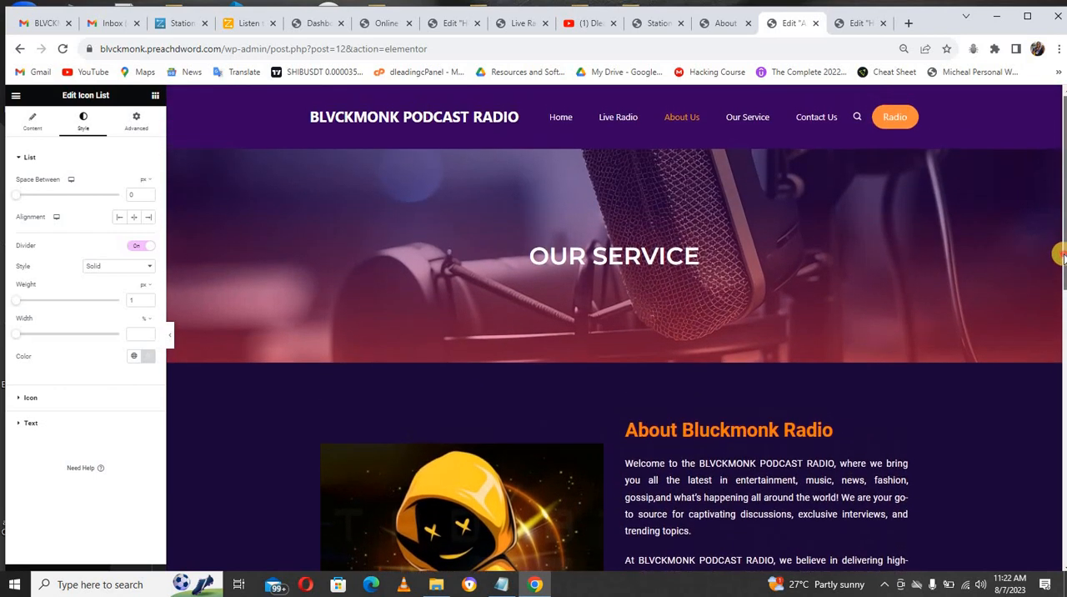
Step: Switch the editor to the Mobile Portrait preview and show the "Our Weekly Programs" section
{"action": "left_click", "coordinate": [80, 571]}
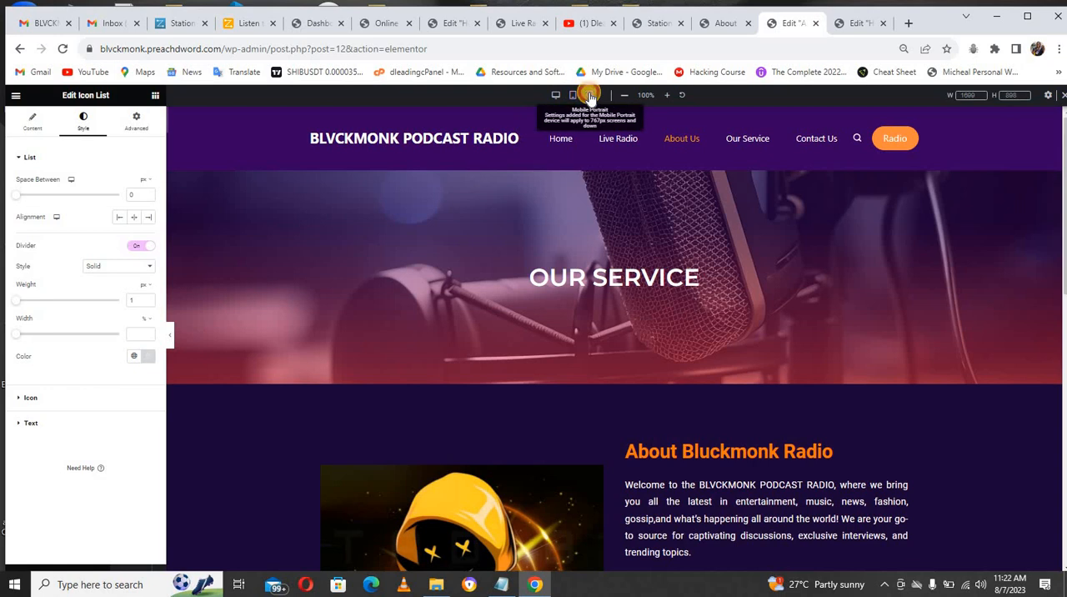
{"action": "left_click", "coordinate": [589, 95]}
{"action": "scroll", "coordinate": [675, 219], "scroll_direction": "down", "scroll_amount": 10}
{"action": "scroll", "coordinate": [706, 360], "scroll_direction": "down", "scroll_amount": 2}
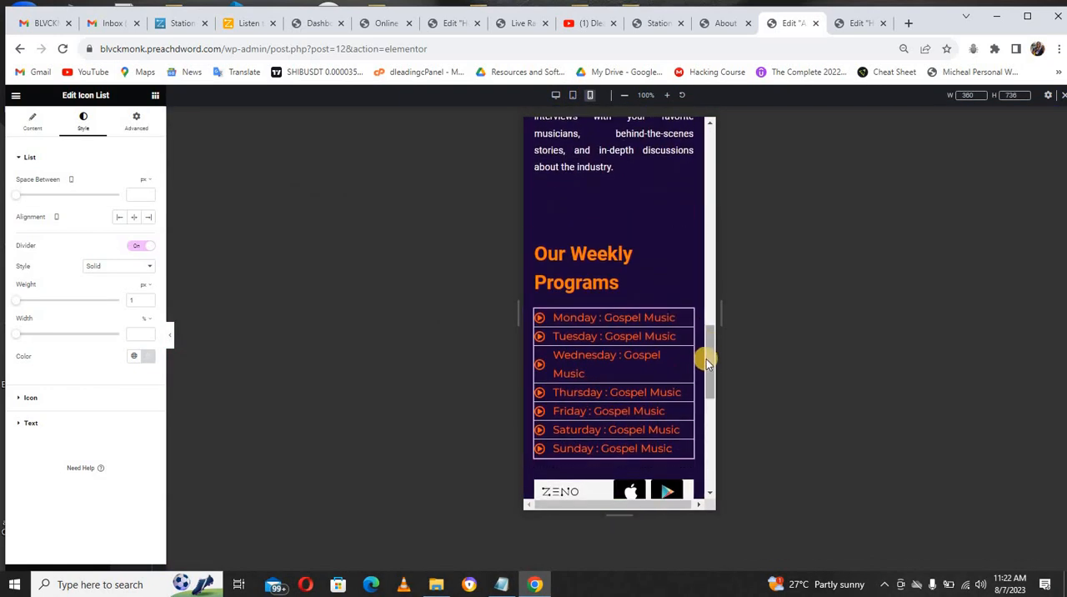
Step: Center the "Our Weekly Programs" heading in the mobile view
{"action": "left_click_drag", "start_coordinate": [709, 365], "coordinate": [705, 352]}
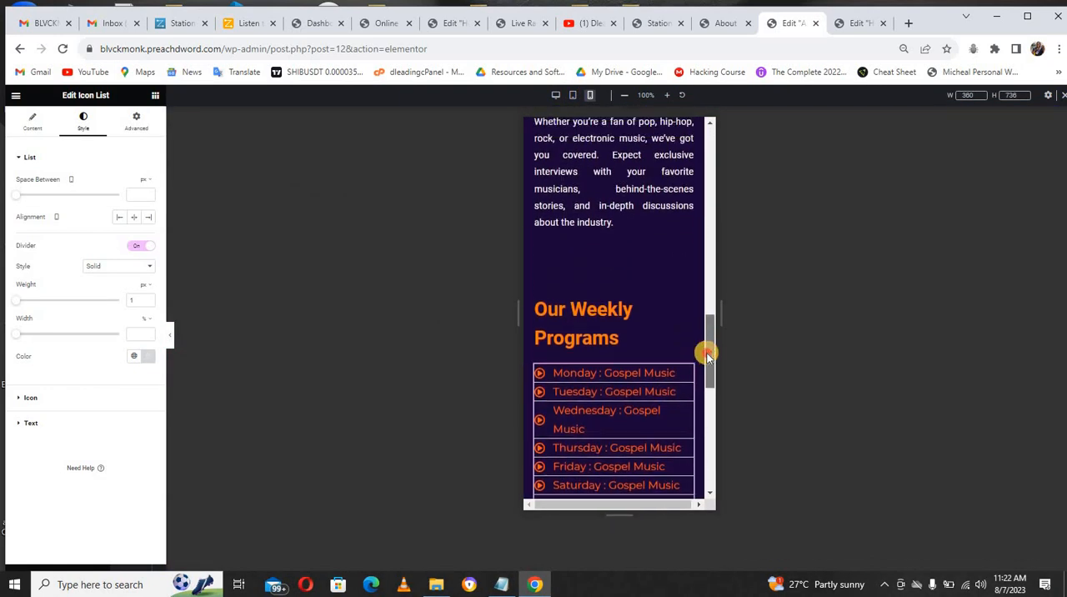
{"action": "left_click", "coordinate": [684, 303]}
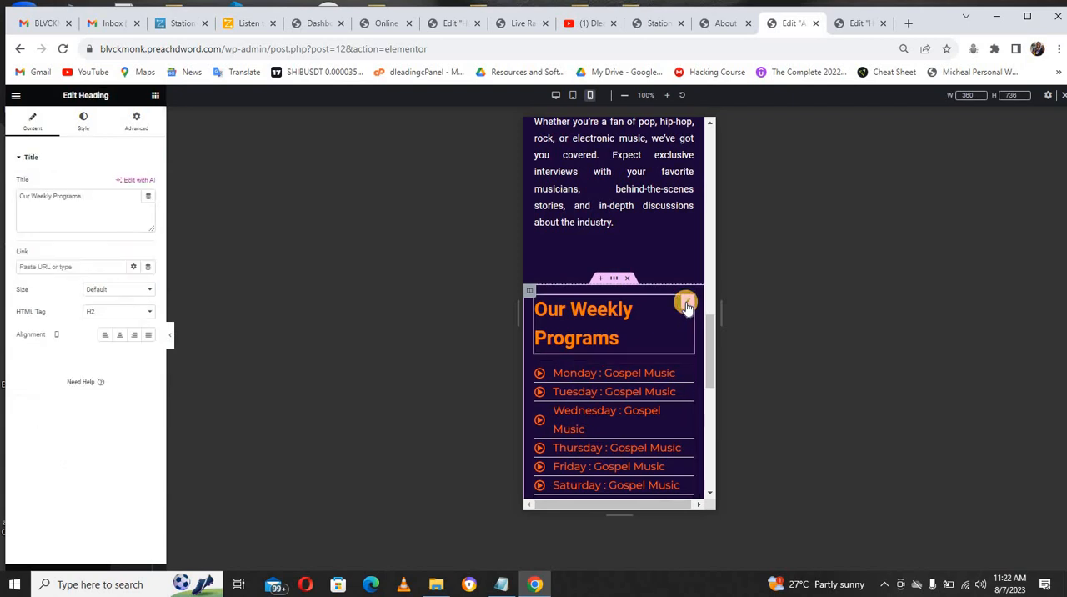
{"action": "left_click", "coordinate": [121, 335]}
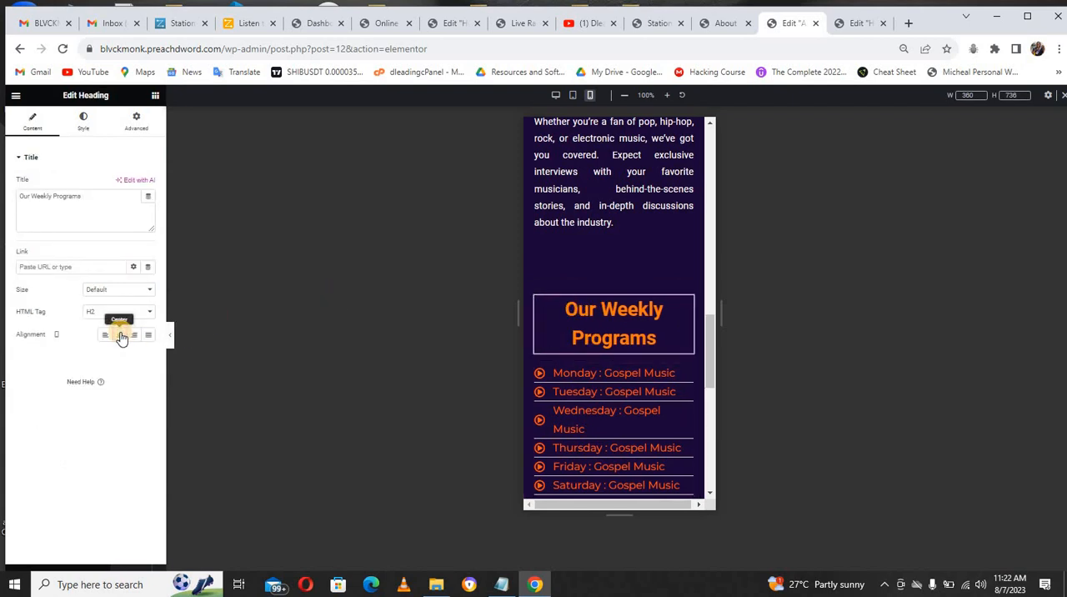
Step: Set the programs icon list's mobile alignment to left after trying center, and open its items for editing
{"action": "left_click", "coordinate": [688, 369]}
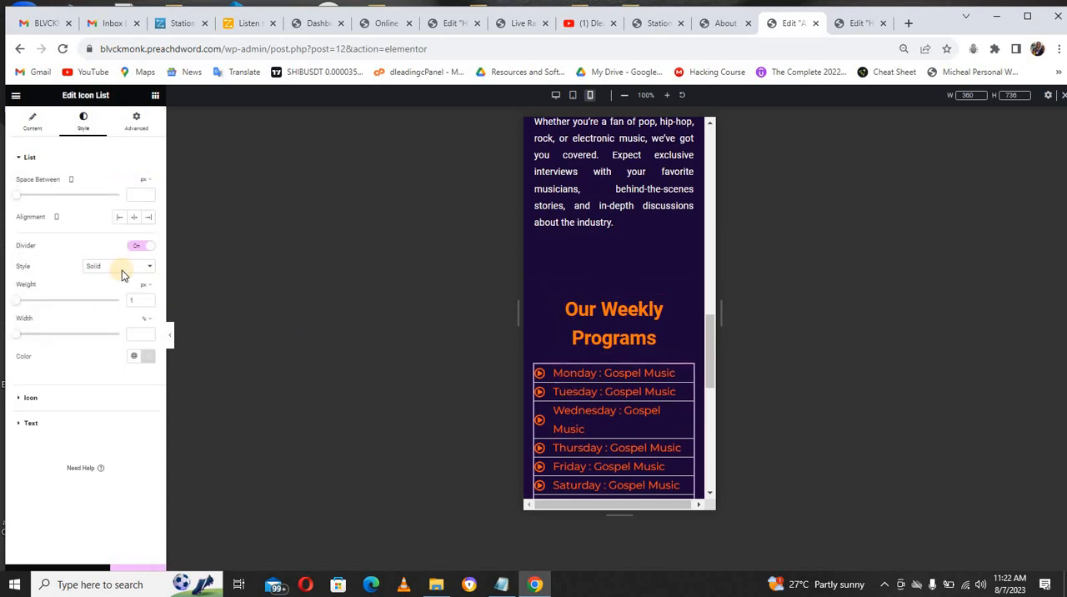
{"action": "left_click", "coordinate": [134, 216]}
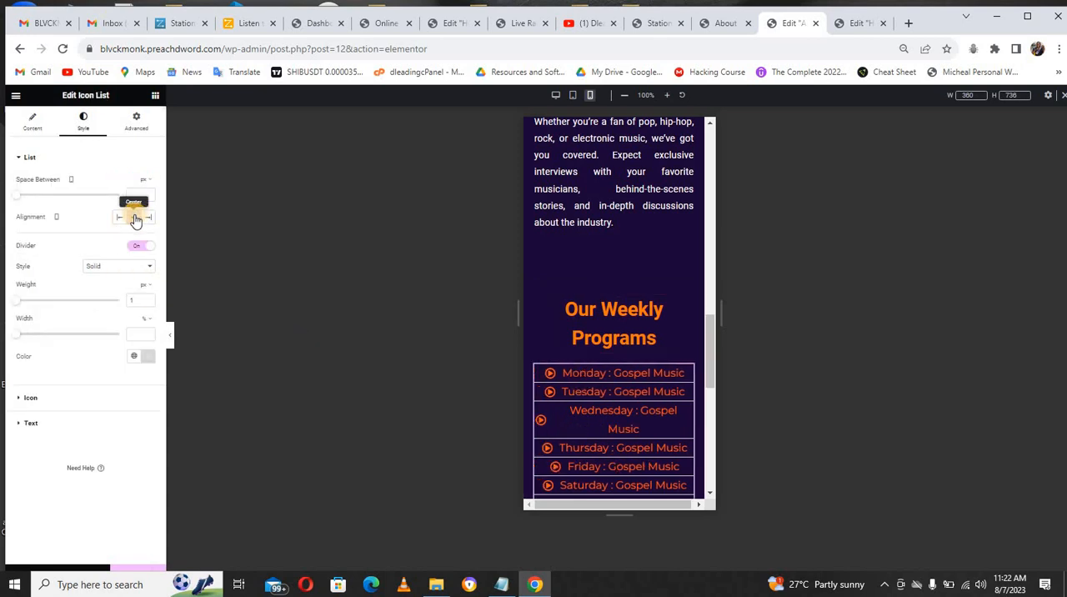
{"action": "left_click", "coordinate": [117, 218]}
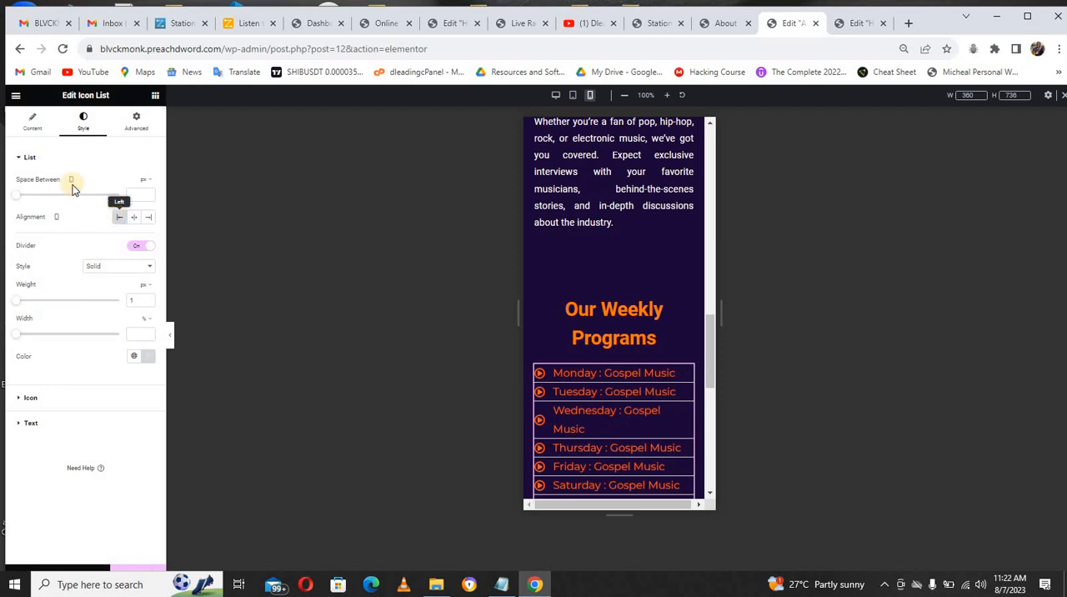
{"action": "left_click", "coordinate": [33, 125]}
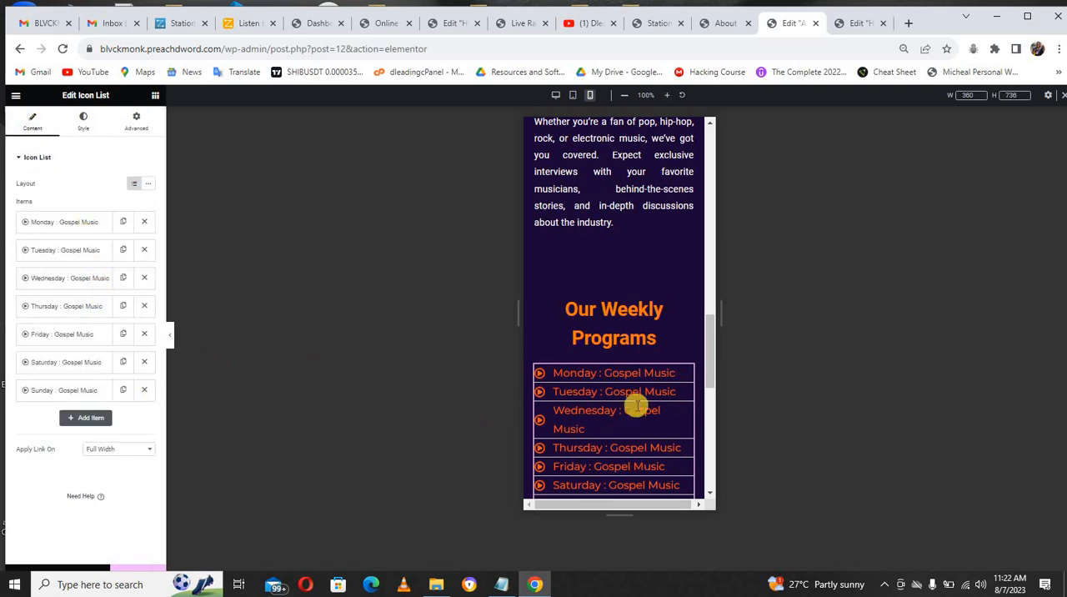
Step: Set the programs icon list's text size to 18 px in the mobile view
{"action": "scroll", "coordinate": [711, 357], "scroll_direction": "down", "scroll_amount": 2}
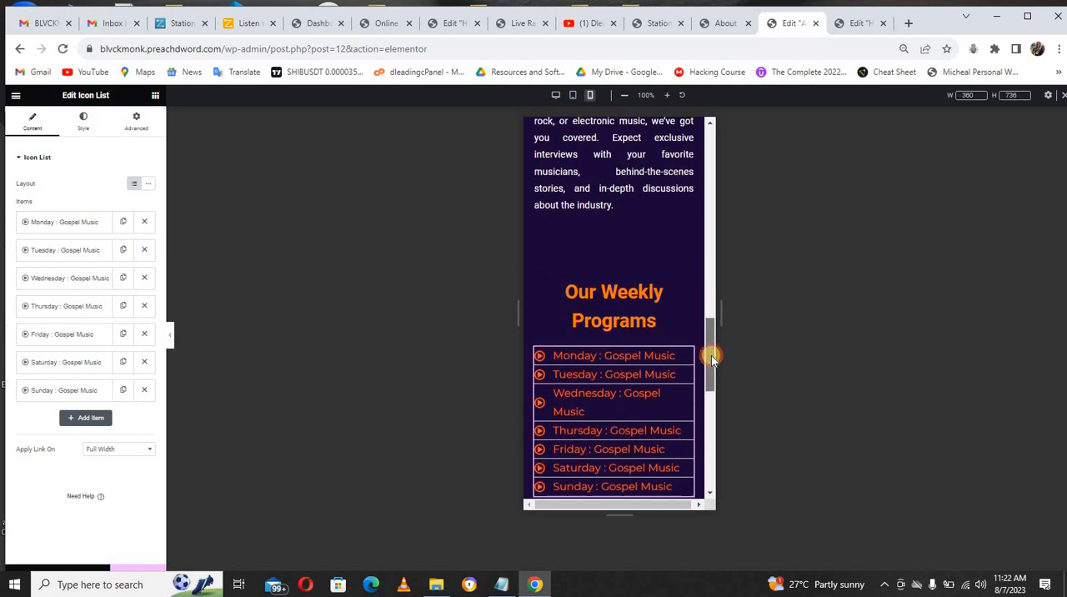
{"action": "scroll", "coordinate": [711, 358], "scroll_direction": "down", "scroll_amount": 2}
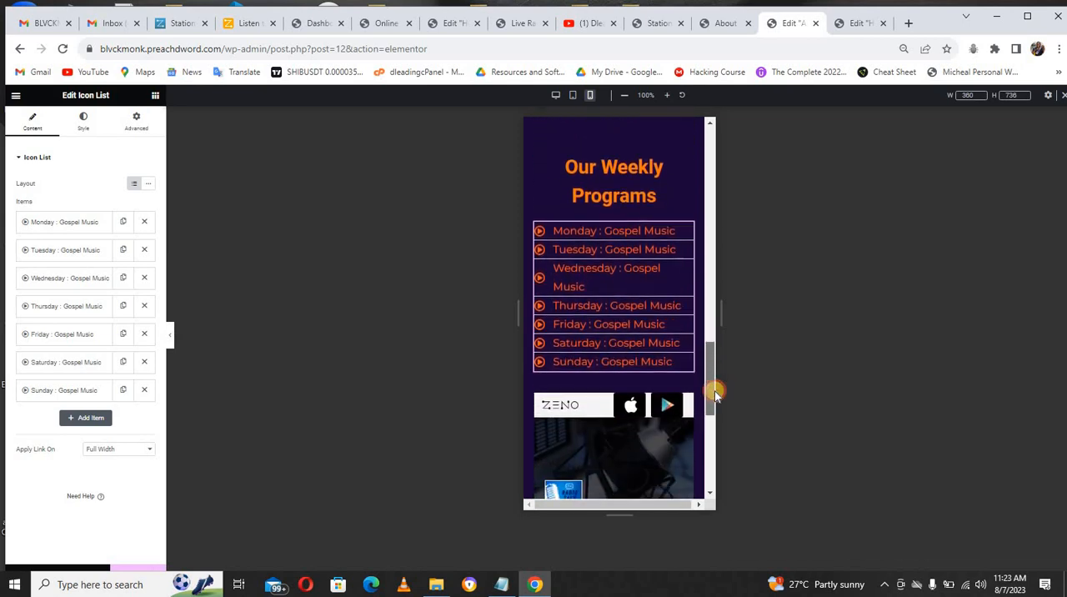
{"action": "scroll", "coordinate": [714, 392], "scroll_direction": "down", "scroll_amount": 1}
{"action": "scroll", "coordinate": [714, 374], "scroll_direction": "up", "scroll_amount": 3}
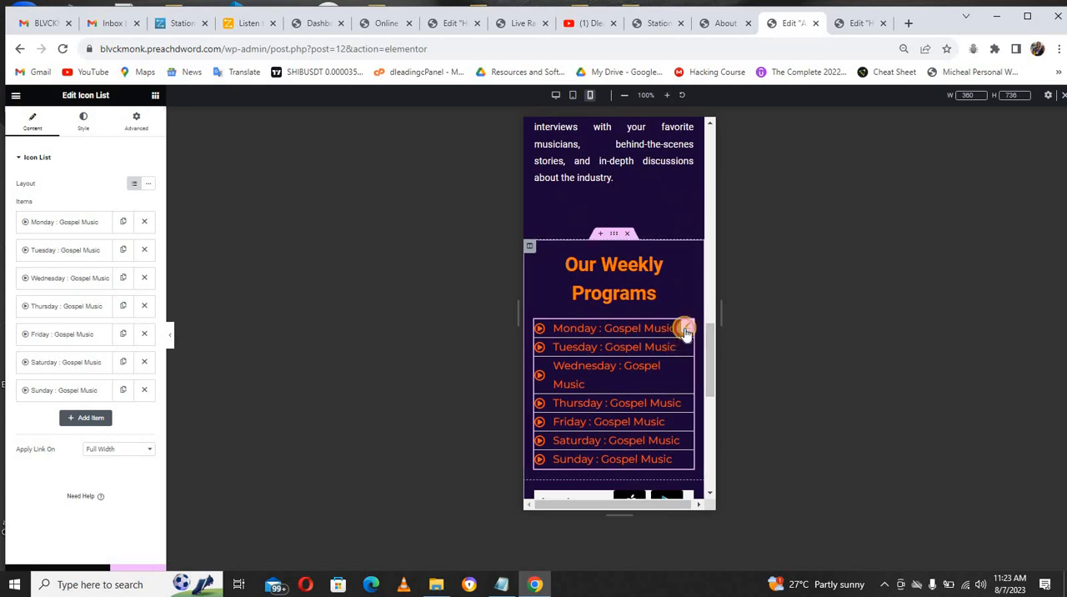
{"action": "left_click", "coordinate": [84, 125]}
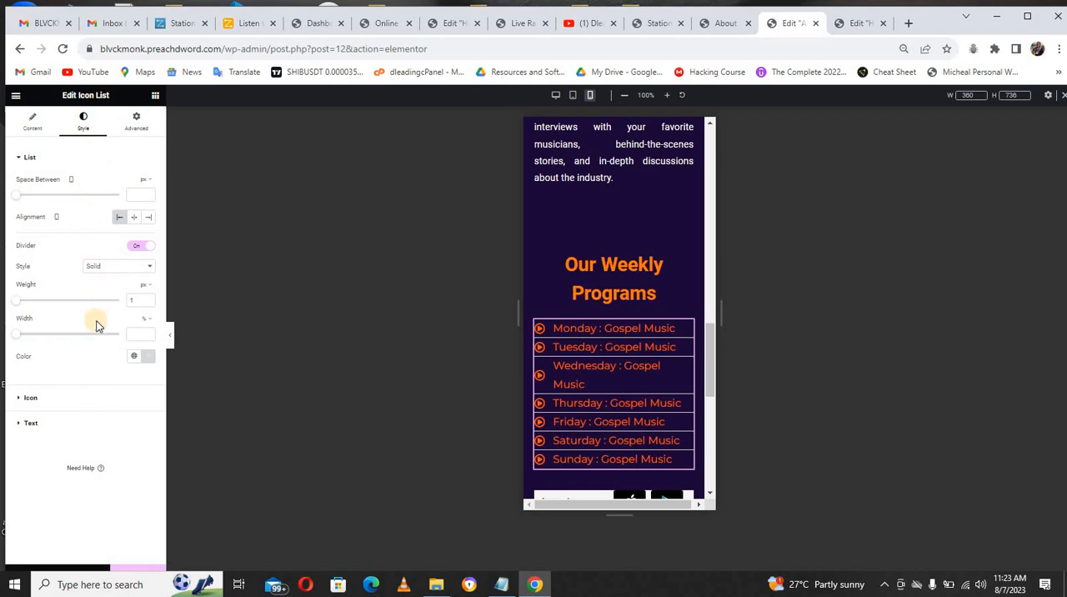
{"action": "left_click", "coordinate": [71, 422]}
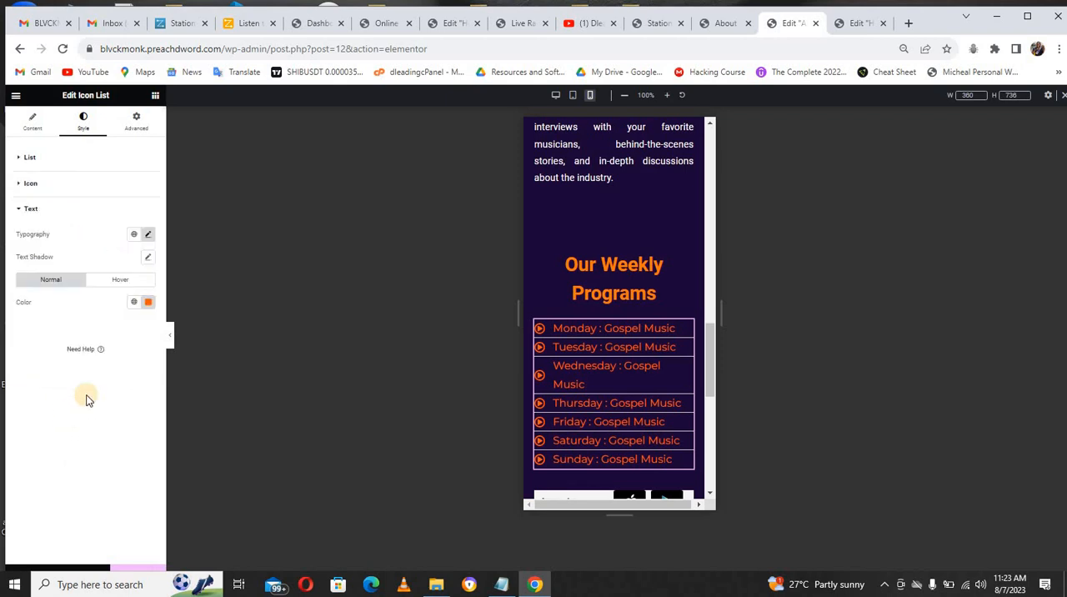
{"action": "left_click", "coordinate": [147, 237]}
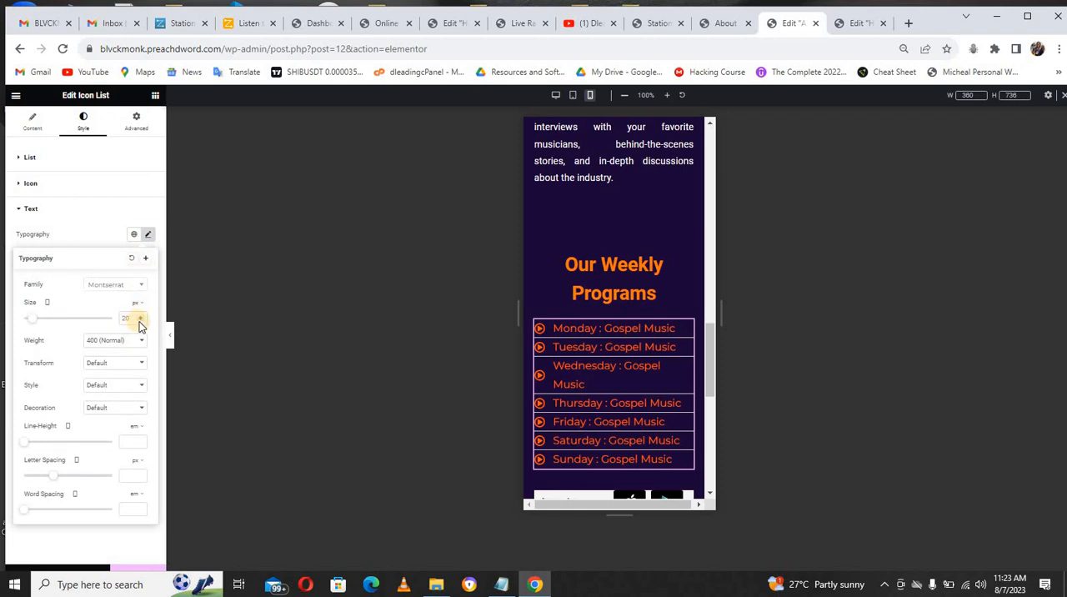
{"action": "left_click", "coordinate": [139, 325]}
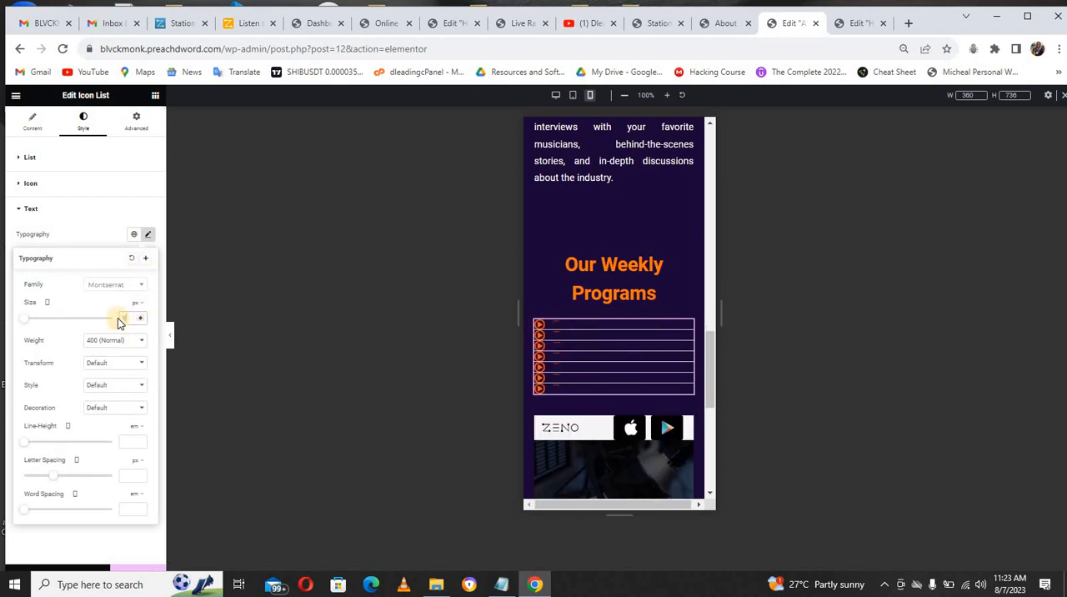
{"action": "type", "text": "8"}
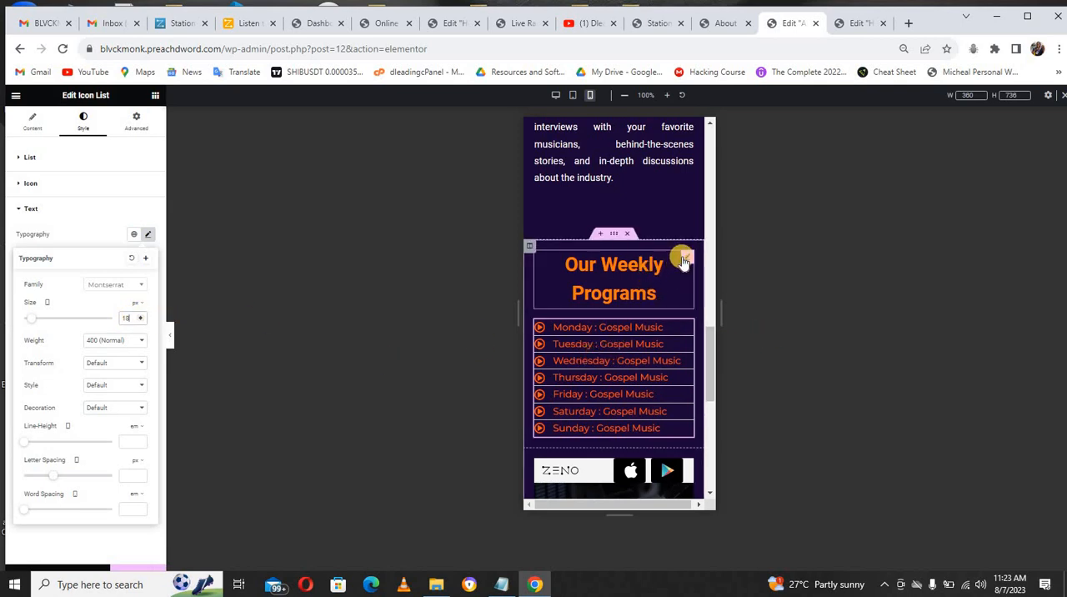
Step: Set the "Our Weekly Programs" heading's mobile text size to 25 px after trying 20 px
{"action": "left_click", "coordinate": [683, 261]}
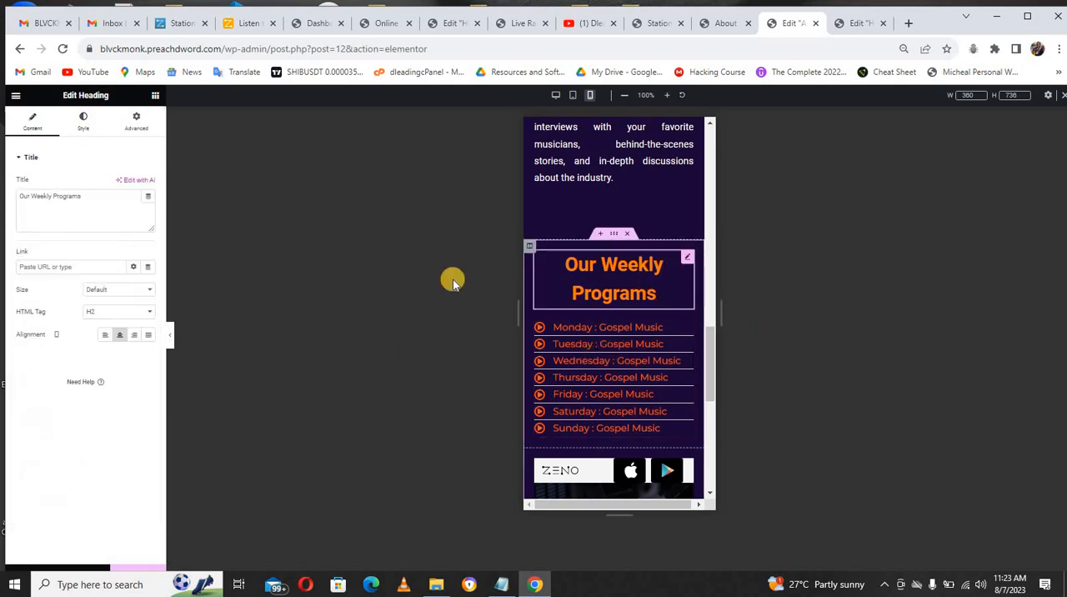
{"action": "left_click", "coordinate": [83, 125]}
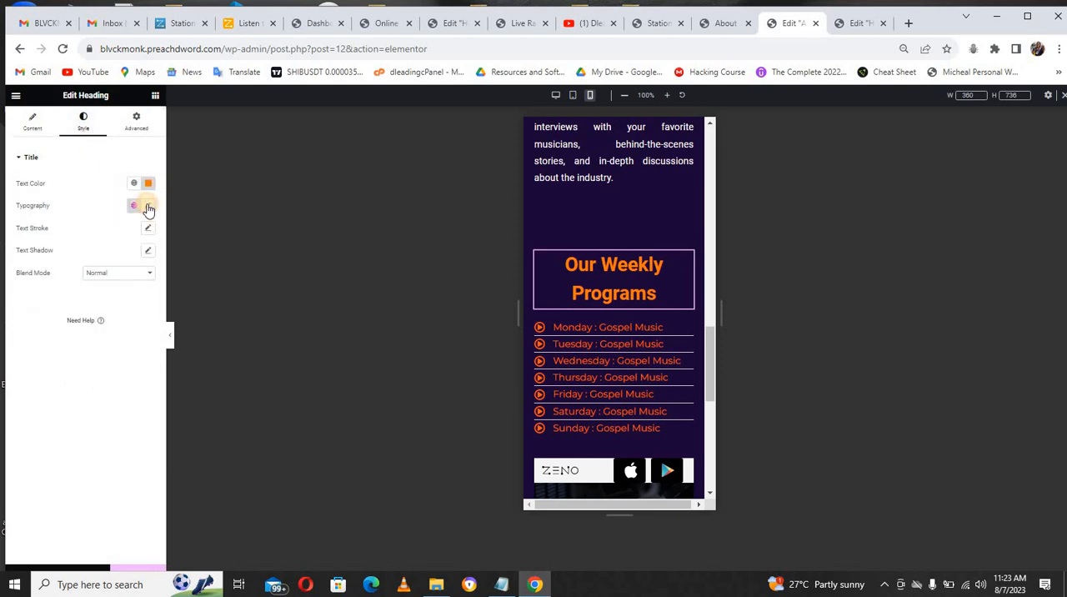
{"action": "left_click", "coordinate": [147, 207]}
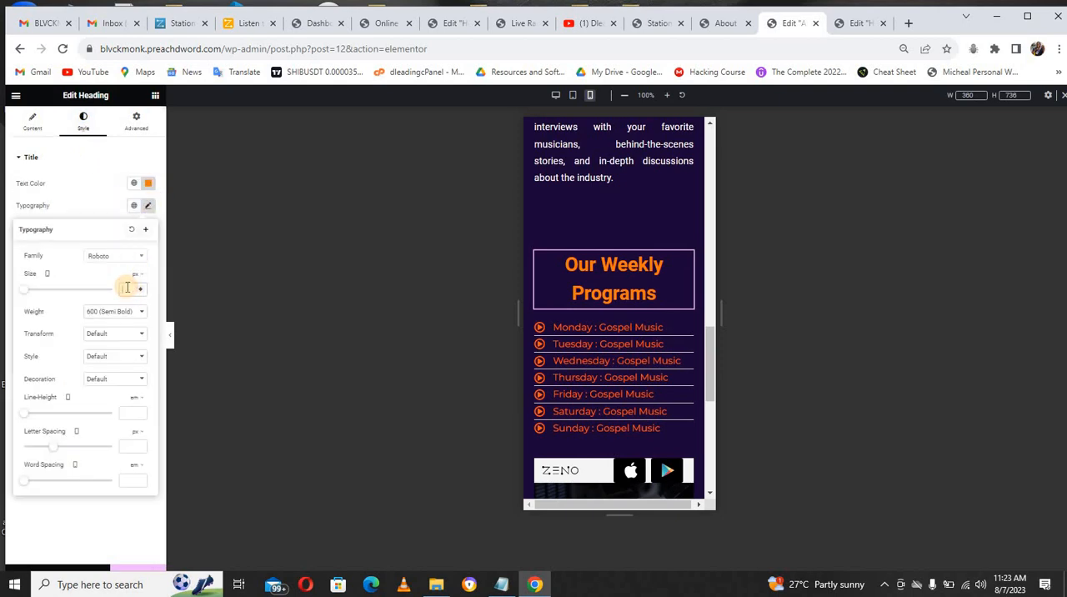
{"action": "type", "text": "20"}
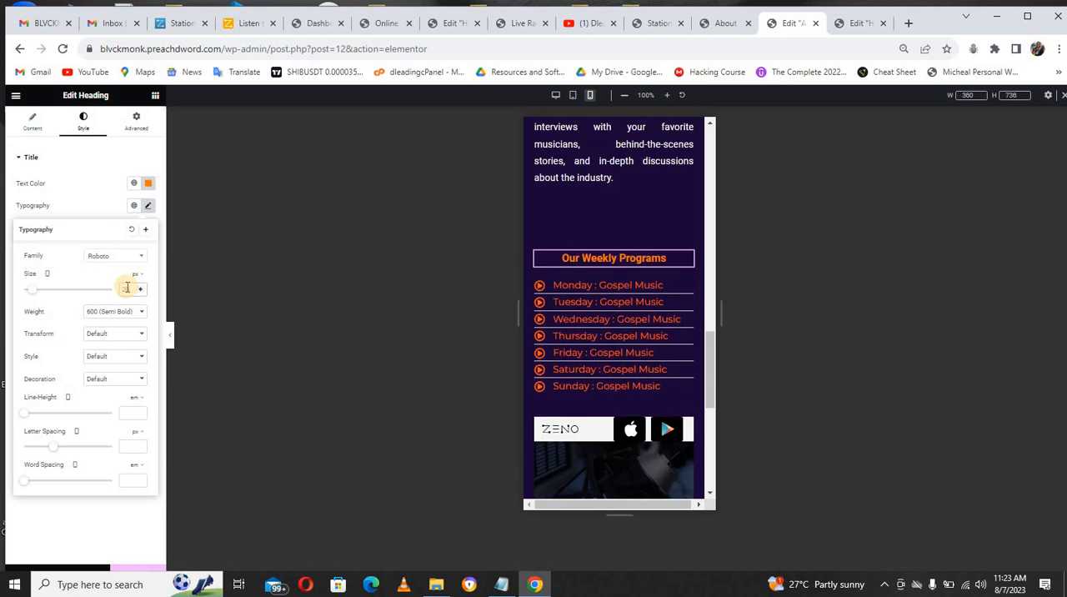
{"action": "key", "text": "BackSpace"}
{"action": "type", "text": "5"}
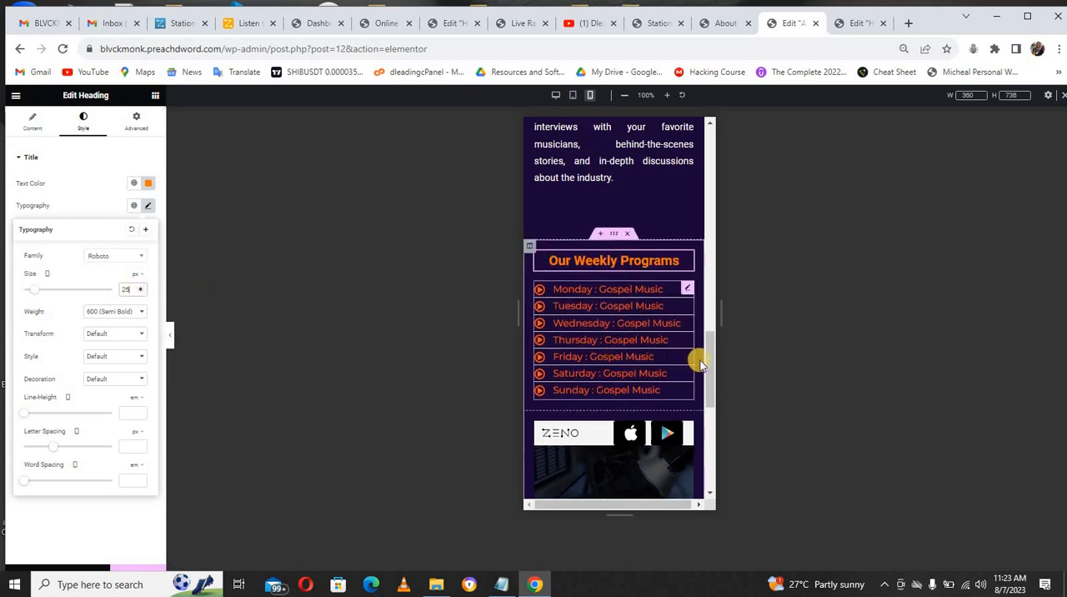
Step: Copy the "Our Weekly Programs" heading so its style can be reused on the "About Bluckmonk Radio" heading
{"action": "left_click_drag", "start_coordinate": [707, 362], "coordinate": [707, 227]}
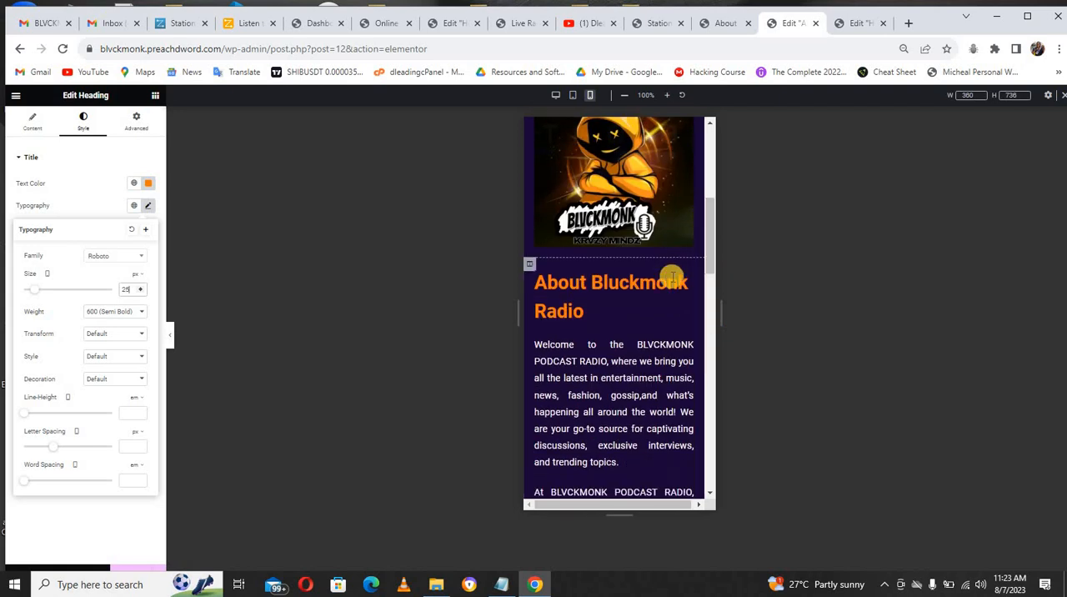
{"action": "left_click", "coordinate": [688, 282]}
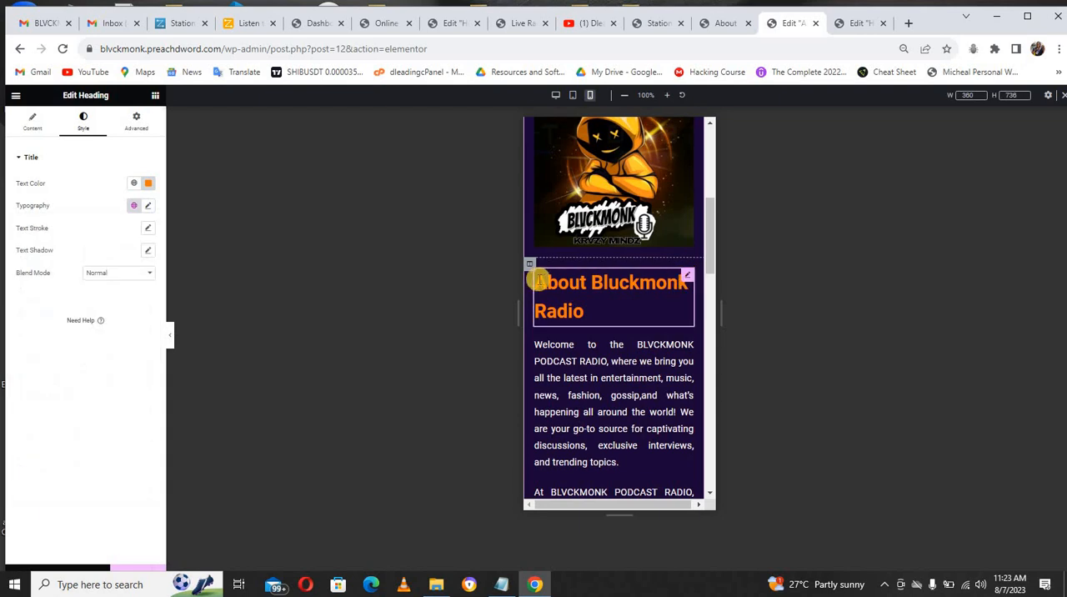
{"action": "left_click_drag", "start_coordinate": [719, 308], "coordinate": [725, 378]}
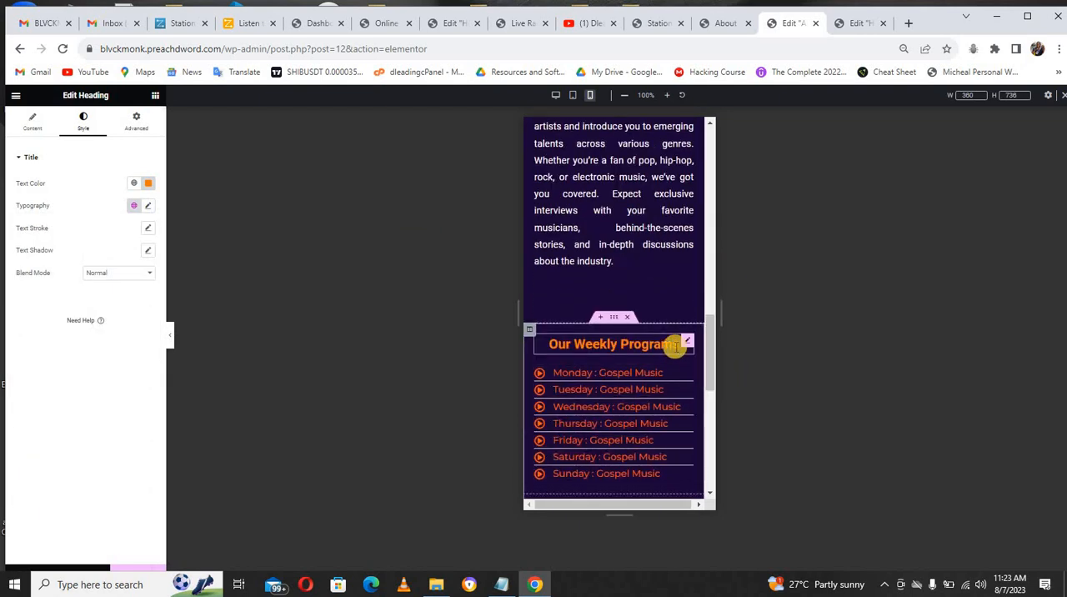
{"action": "right_click", "coordinate": [676, 355]}
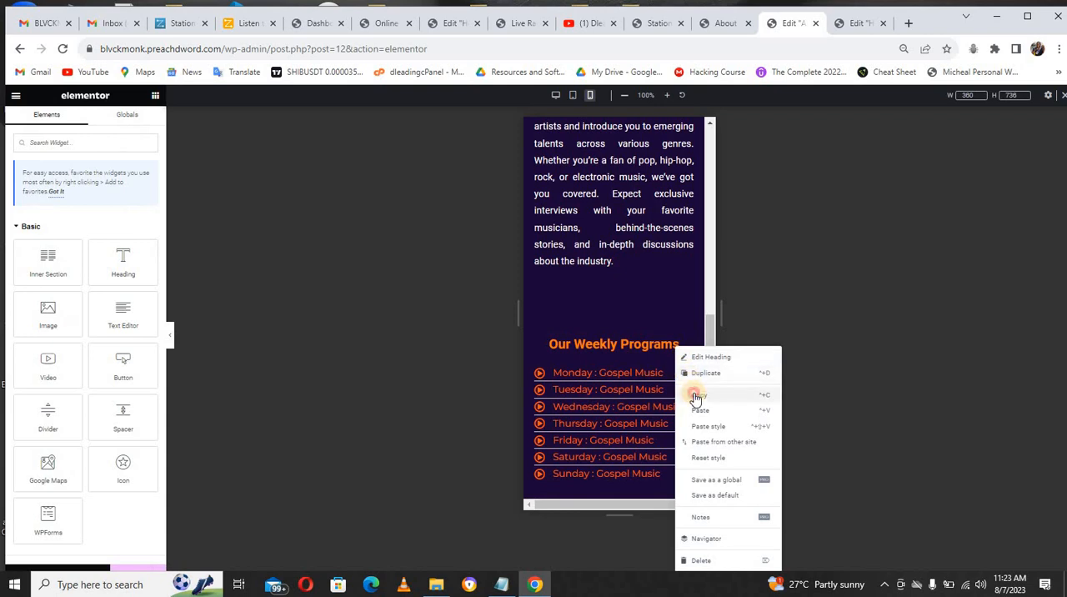
{"action": "key", "text": "Escape"}
Step: Try pasting the copied heading onto the "About Bluckmonk Radio" heading, and delete the pasted duplicate
{"action": "scroll", "coordinate": [702, 226], "scroll_direction": "up", "scroll_amount": 5}
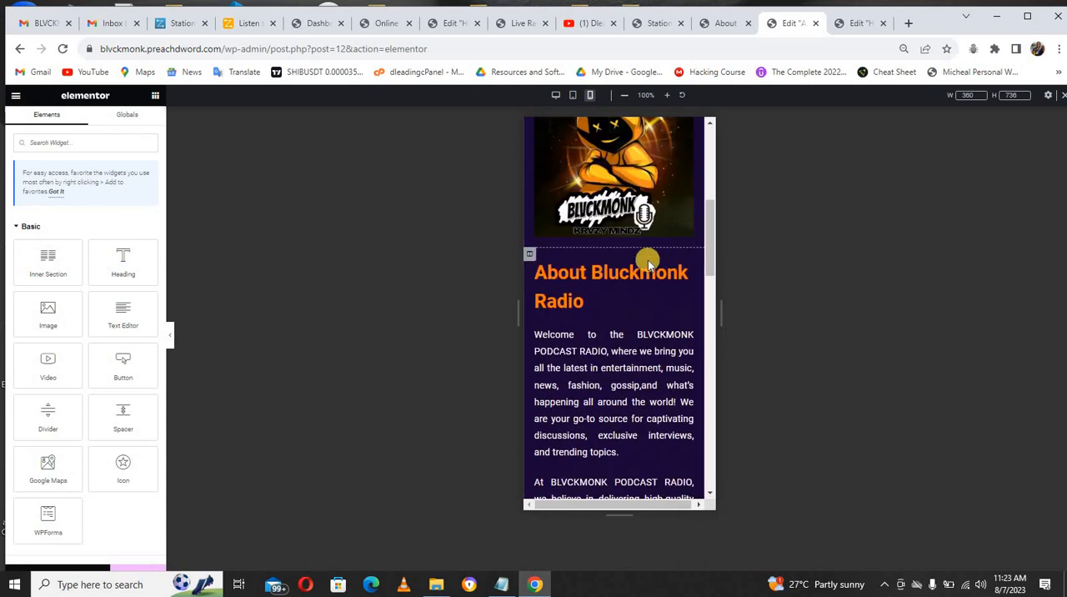
{"action": "right_click", "coordinate": [649, 279]}
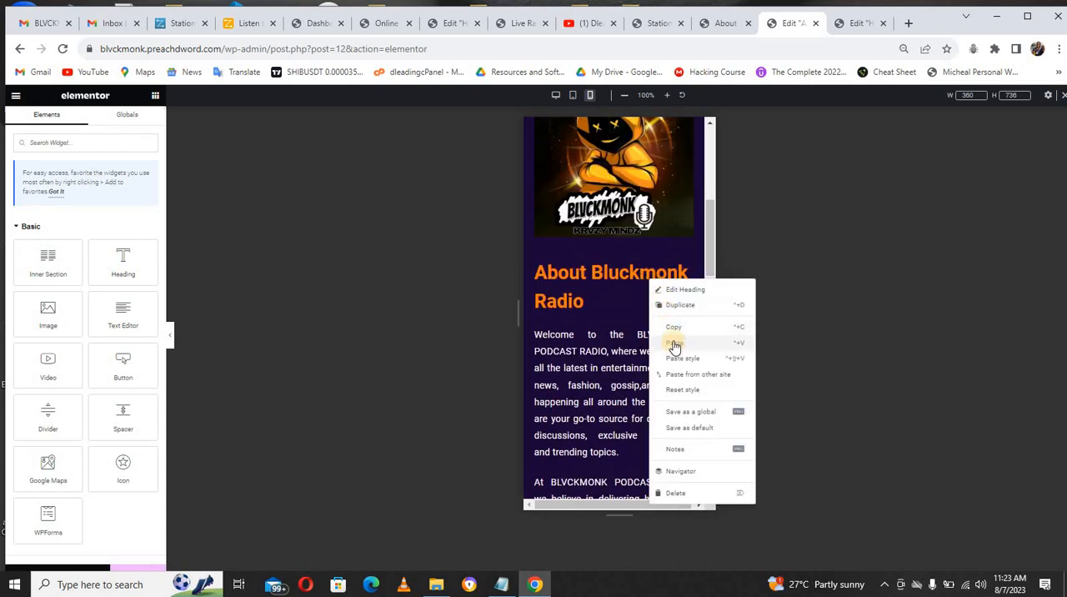
{"action": "left_click", "coordinate": [675, 342]}
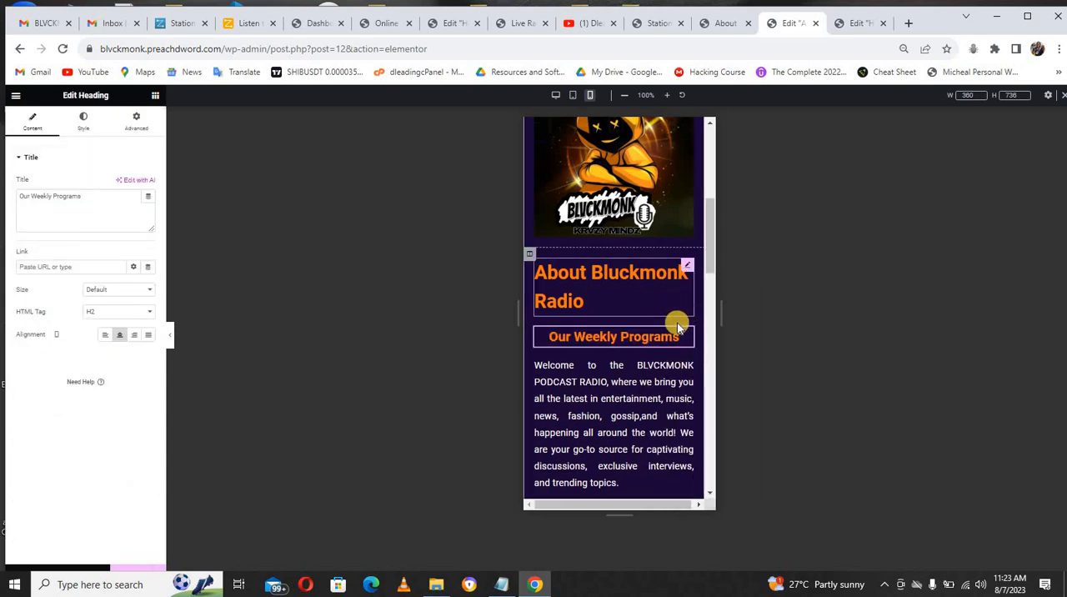
{"action": "key", "text": "Delete"}
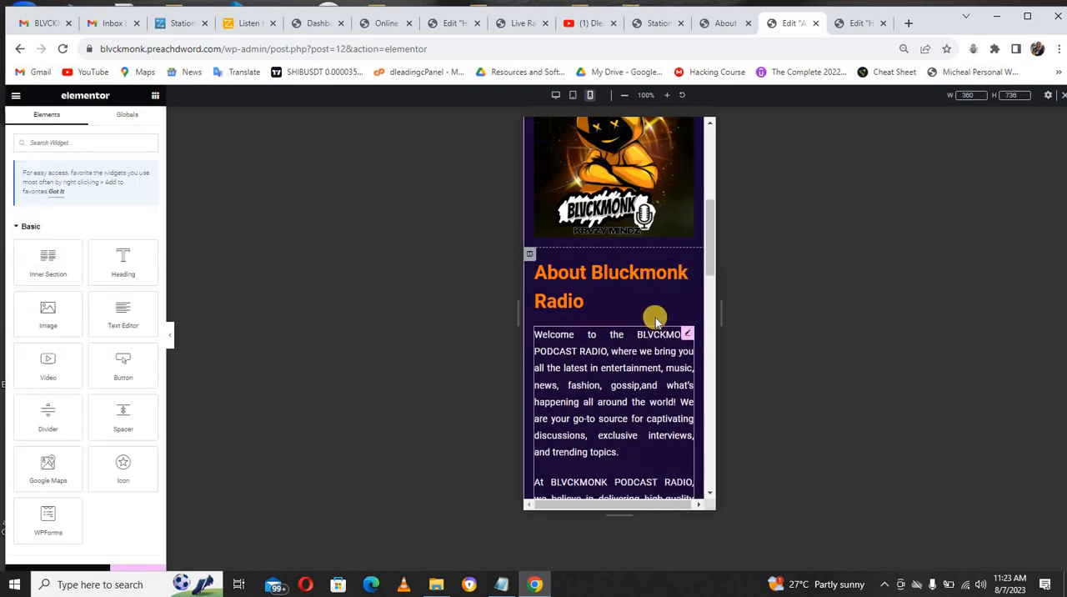
Step: Paste only the copied heading's style onto the "About Bluckmonk Radio" heading
{"action": "scroll", "coordinate": [643, 278], "scroll_direction": "down", "scroll_amount": 5}
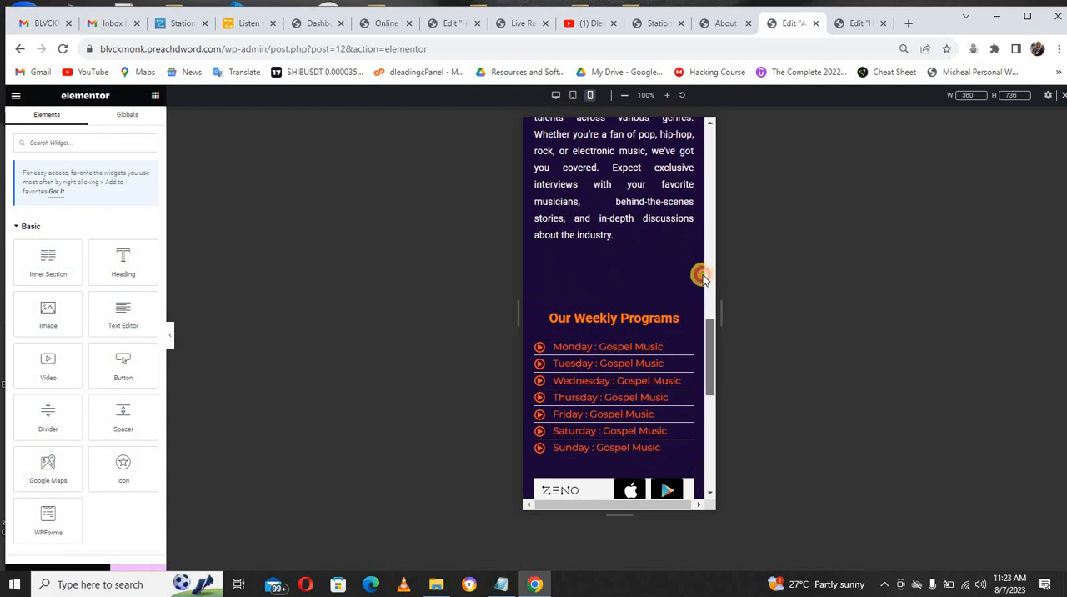
{"action": "scroll", "coordinate": [700, 267], "scroll_direction": "up", "scroll_amount": 5}
{"action": "right_click", "coordinate": [646, 250]}
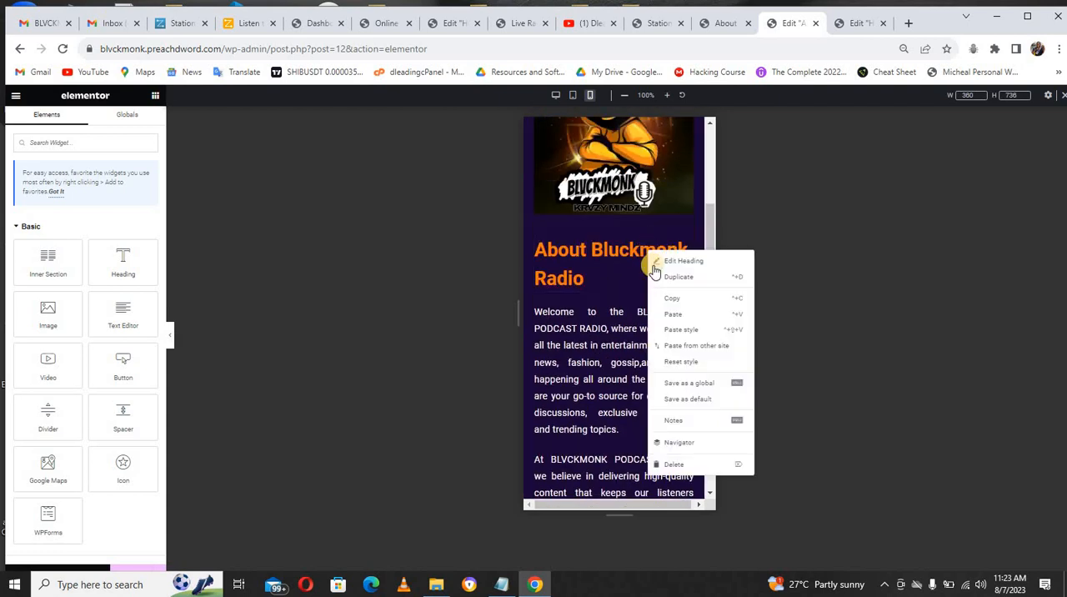
{"action": "left_click", "coordinate": [675, 327]}
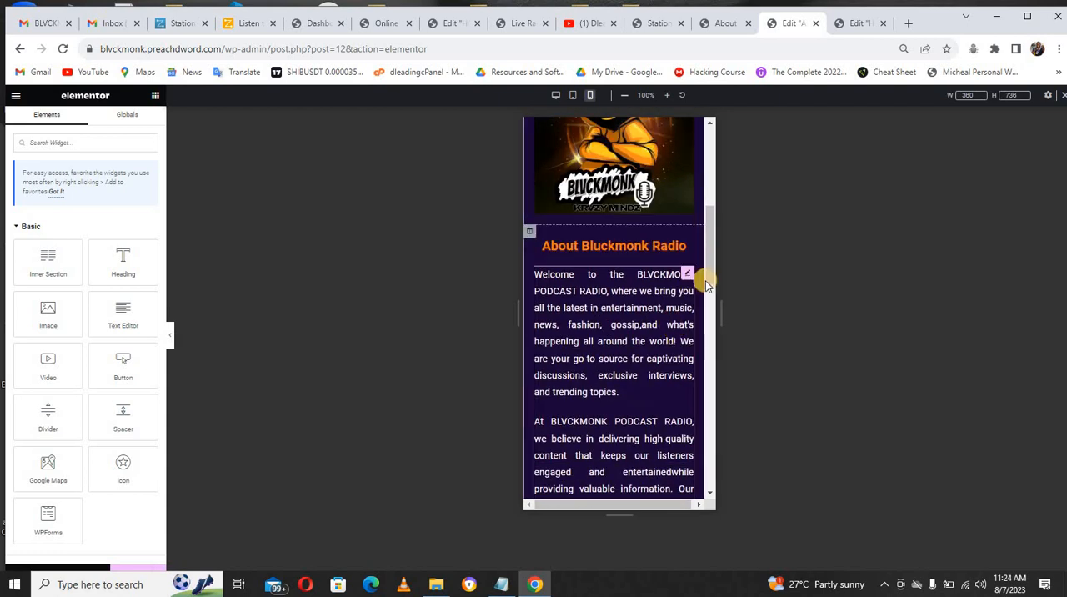
Step: Switch the editor back to the Desktop preview and close the About Us editor's browser tab
{"action": "left_click_drag", "start_coordinate": [707, 264], "coordinate": [707, 371]}
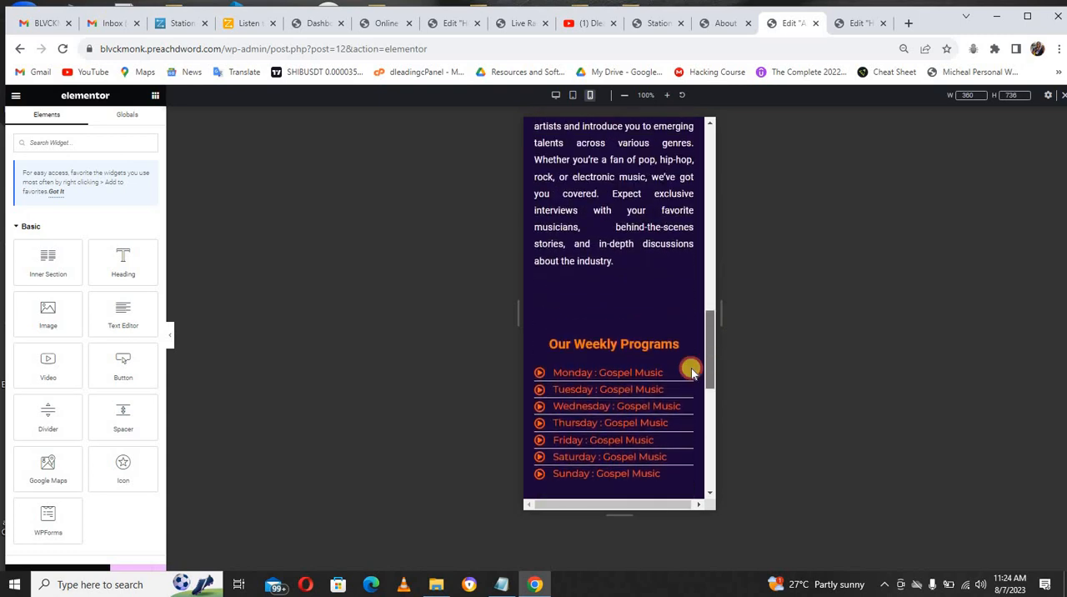
{"action": "scroll", "coordinate": [697, 315], "scroll_direction": "up", "scroll_amount": 6}
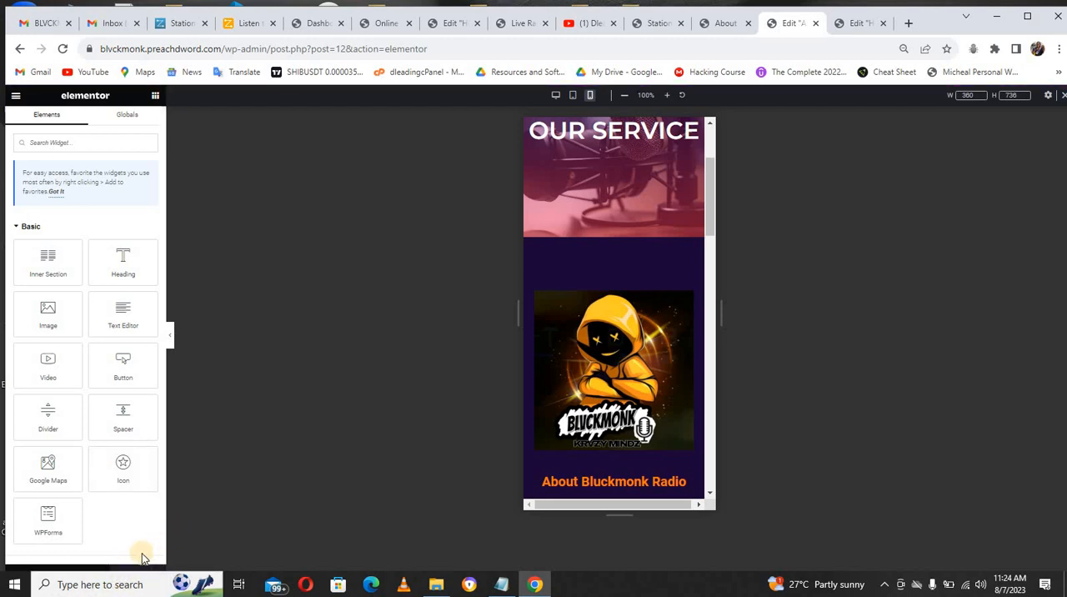
{"action": "left_click", "coordinate": [557, 97]}
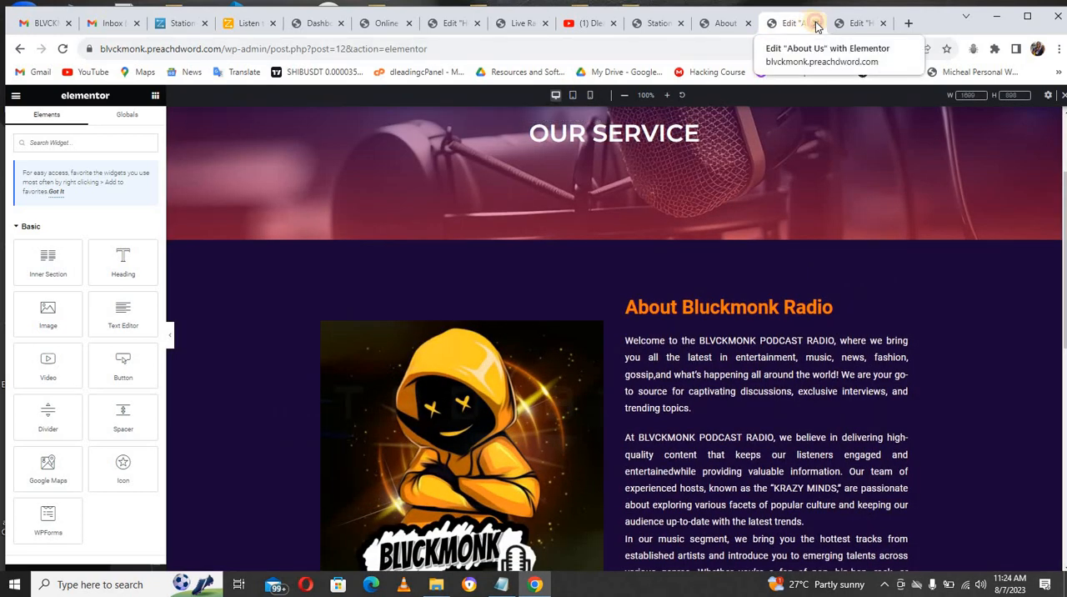
{"action": "key", "text": "ctrl+w"}
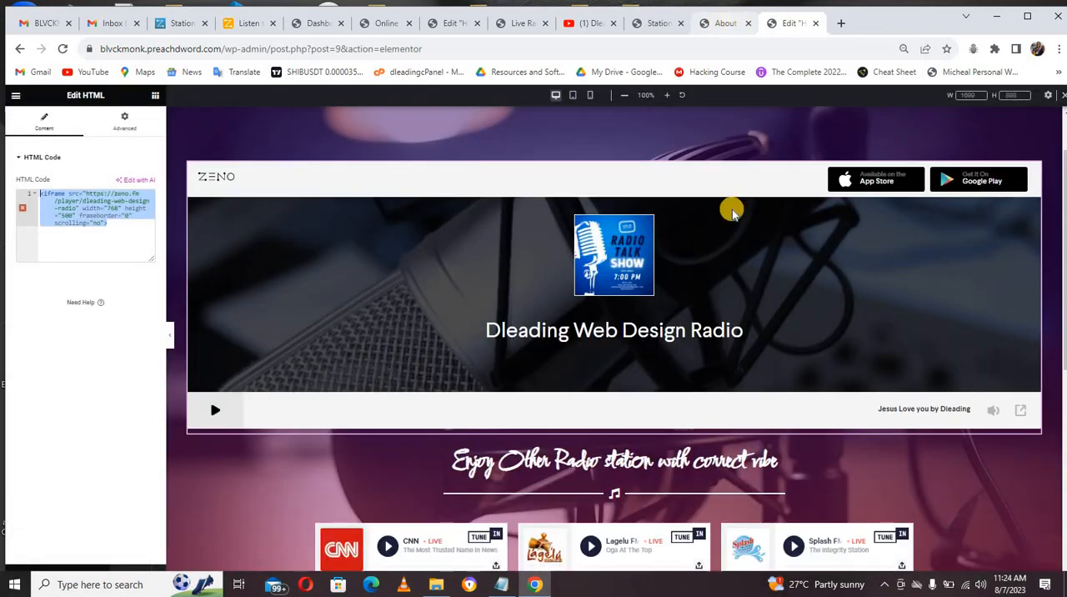
Step: Open the live About Us page and look over its layout
{"action": "left_click", "coordinate": [726, 25]}
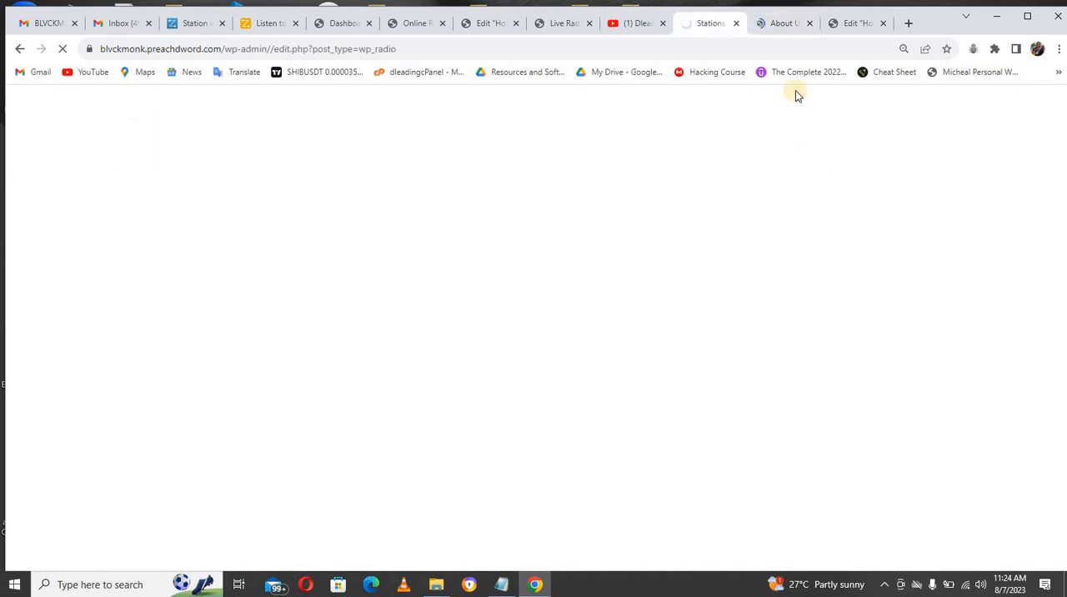
{"action": "left_click", "coordinate": [779, 21]}
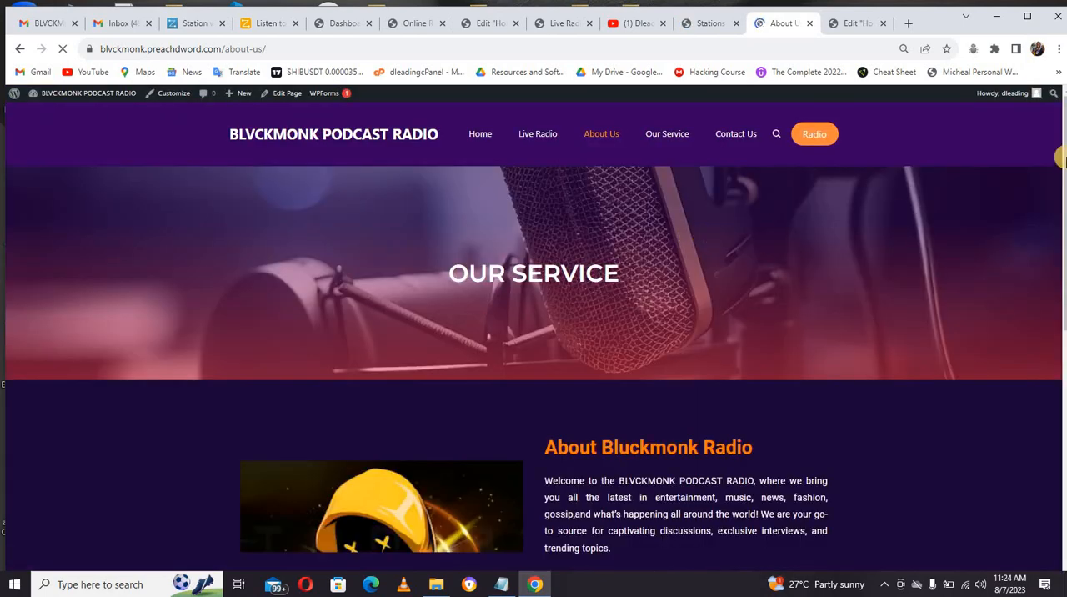
{"action": "mouse_move", "coordinate": [1060, 162]}
{"action": "left_mouse_down"}
{"action": "mouse_move", "coordinate": [1060, 450]}
{"action": "mouse_move", "coordinate": [1060, 175]}
{"action": "left_mouse_up"}
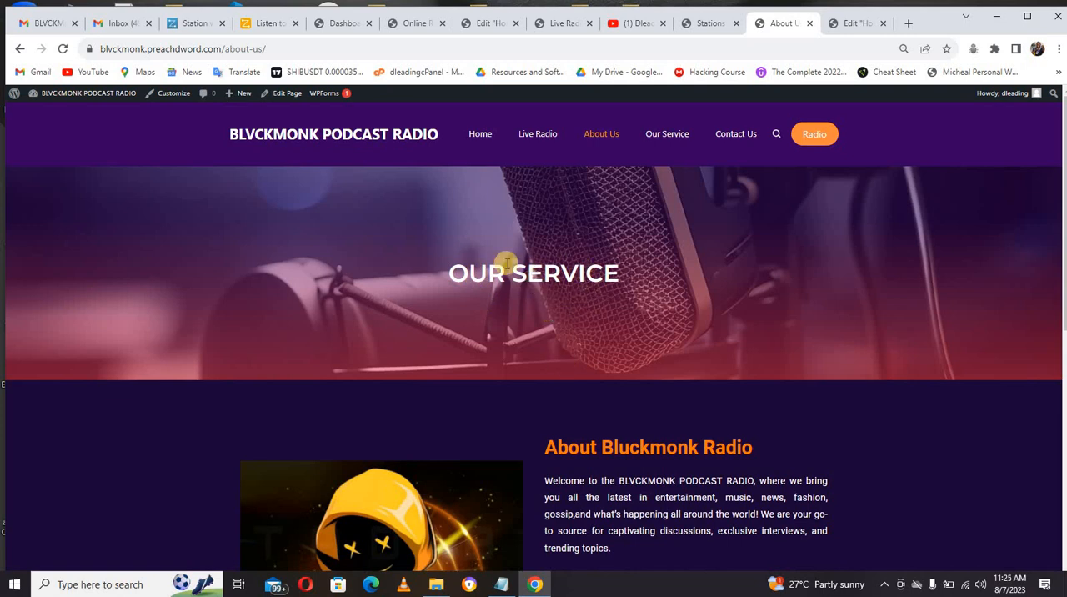
Step: Go to the site's Our Service page and open it for editing with Elementor
{"action": "left_click", "coordinate": [655, 136]}
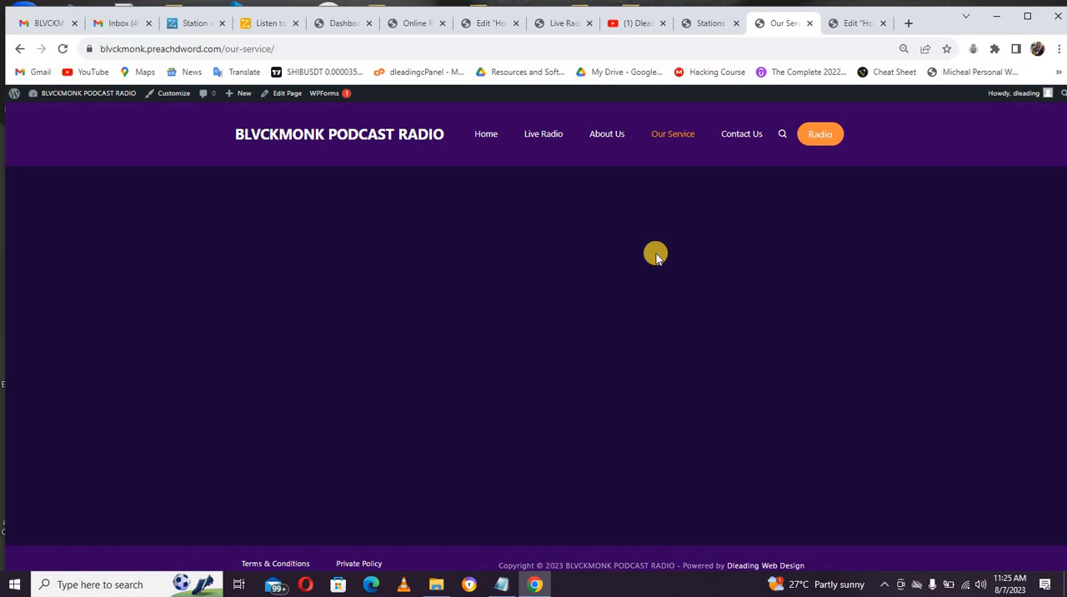
{"action": "right_click", "coordinate": [290, 95]}
{"action": "left_click", "coordinate": [352, 105]}
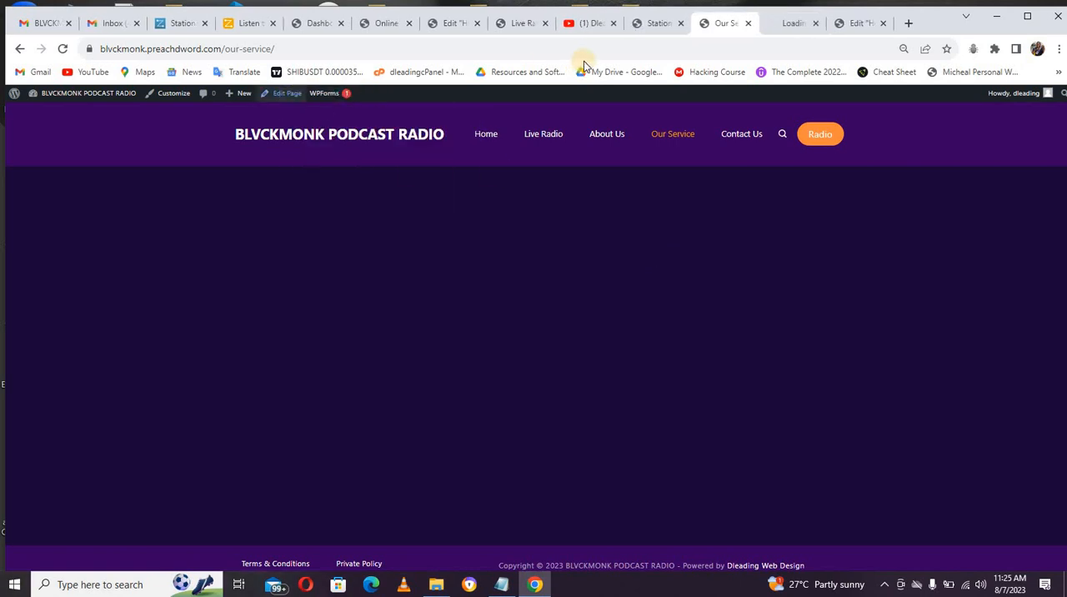
{"action": "left_click", "coordinate": [779, 25]}
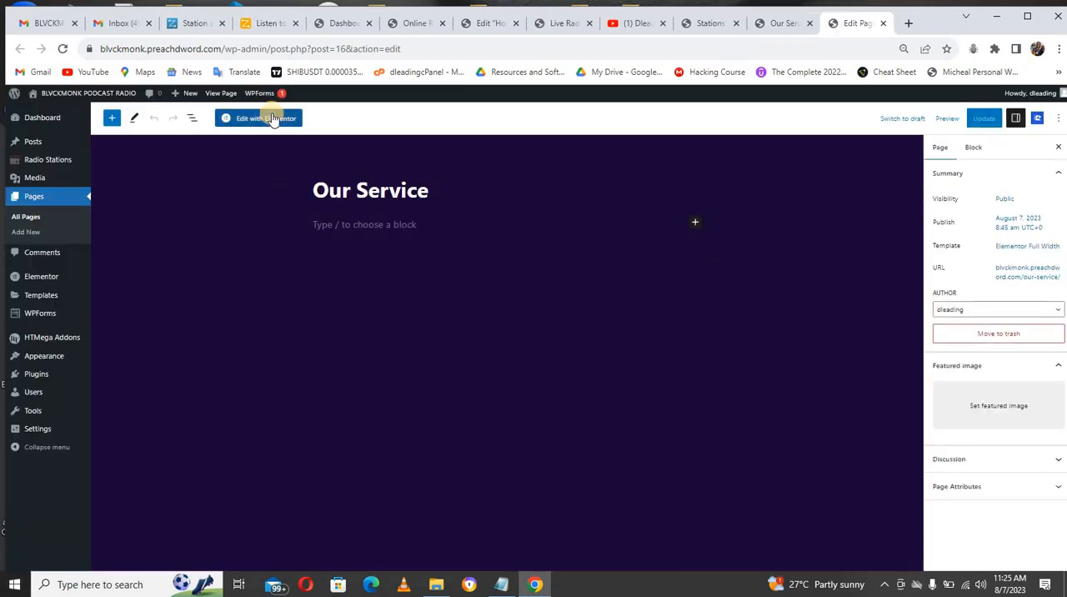
{"action": "left_click", "coordinate": [273, 118]}
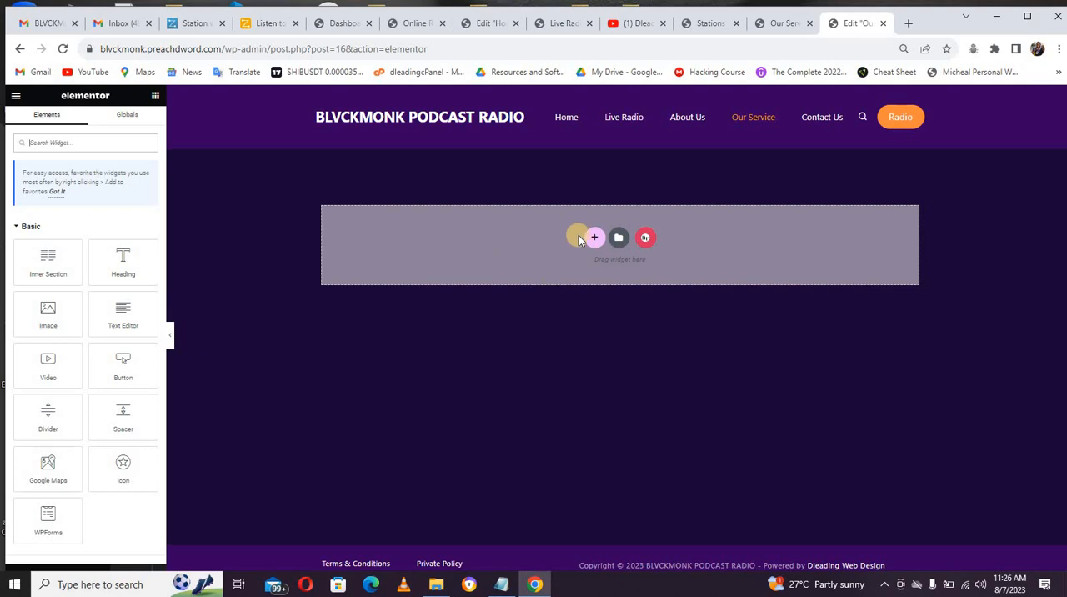
Step: Add a single-column section to the empty page and set its content width to Full Width
{"action": "left_click", "coordinate": [591, 242]}
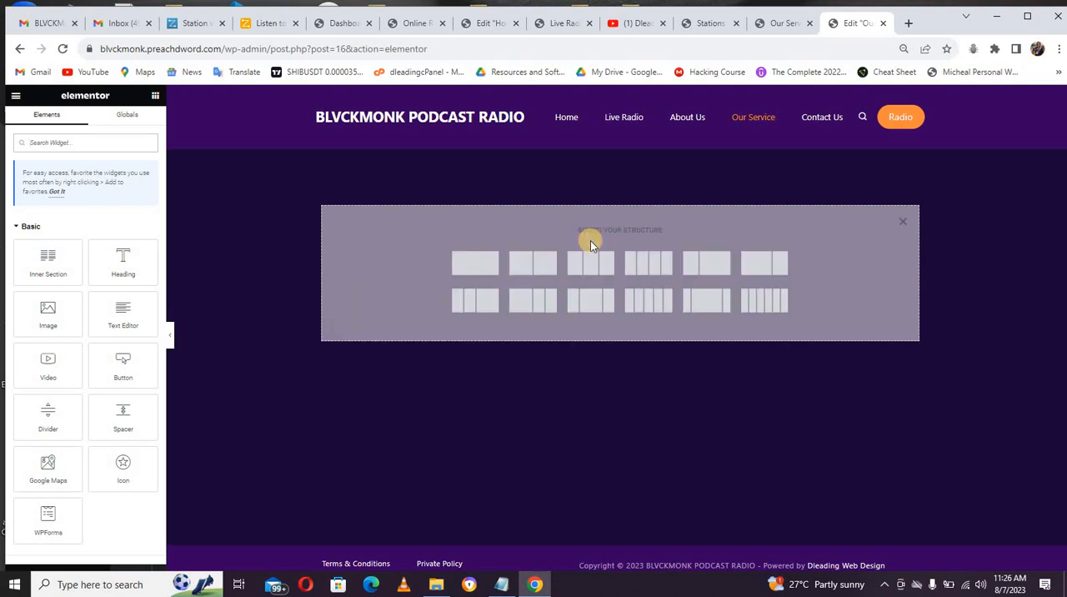
{"action": "left_click", "coordinate": [477, 265]}
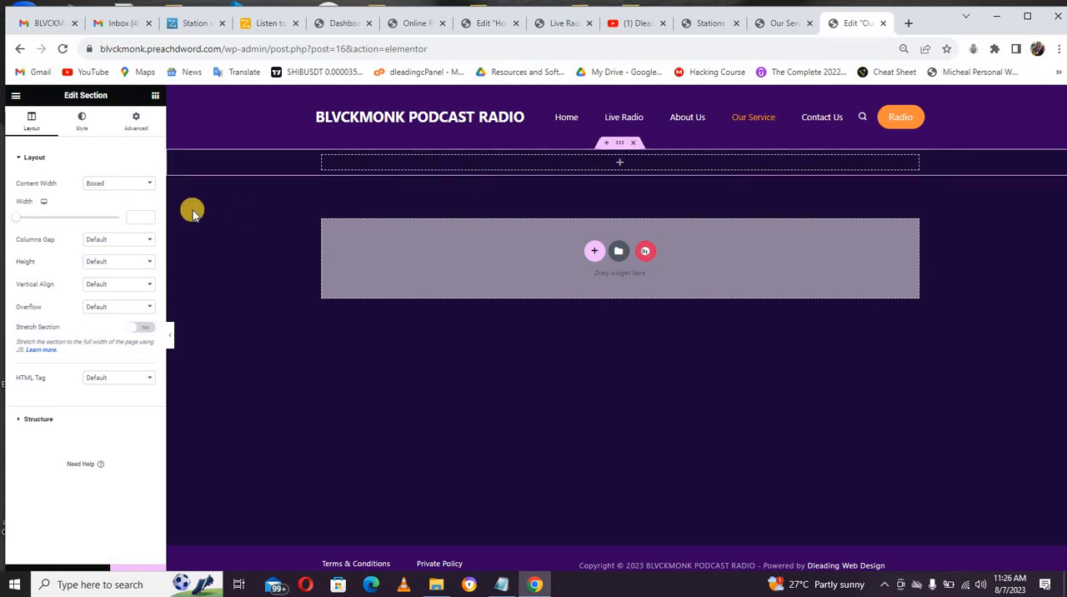
{"action": "left_click", "coordinate": [120, 183]}
{"action": "left_click", "coordinate": [114, 204]}
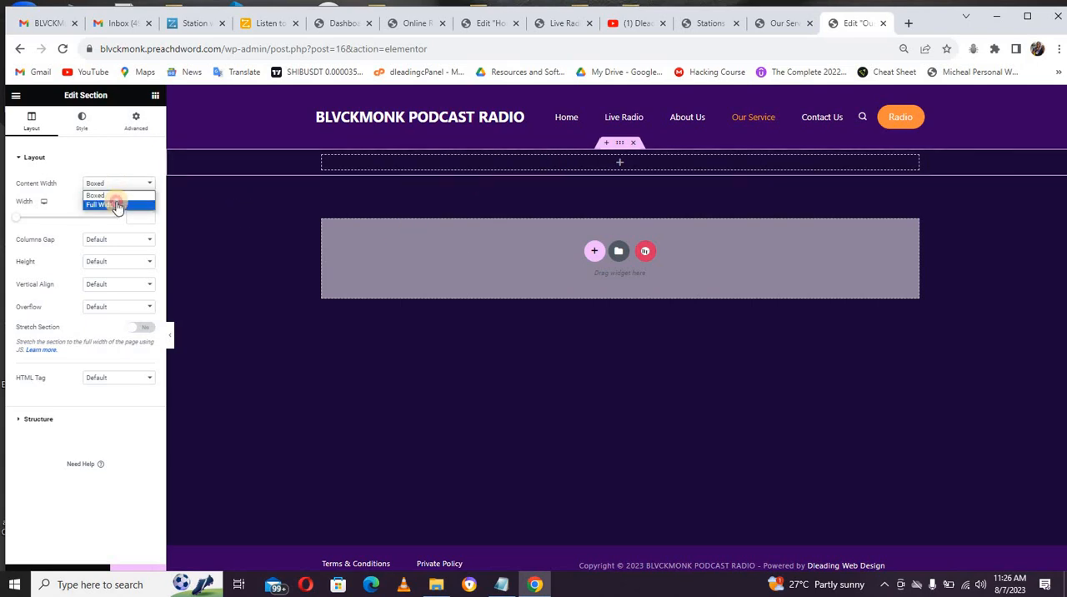
Step: Set the new section's height to Min Height and its columns gap to No Gap
{"action": "left_click", "coordinate": [113, 206]}
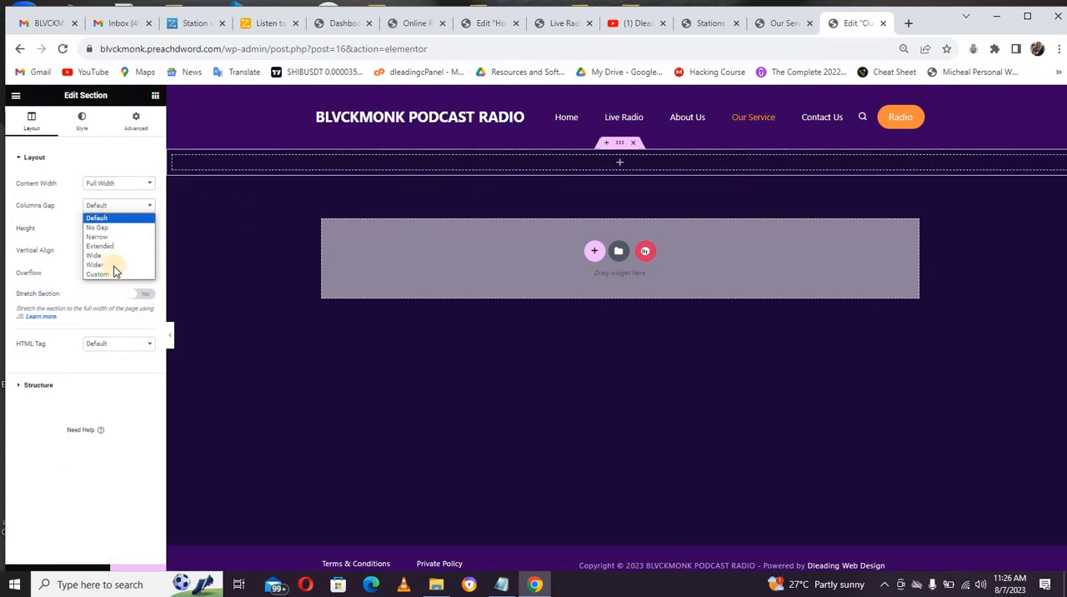
{"action": "left_click", "coordinate": [48, 232]}
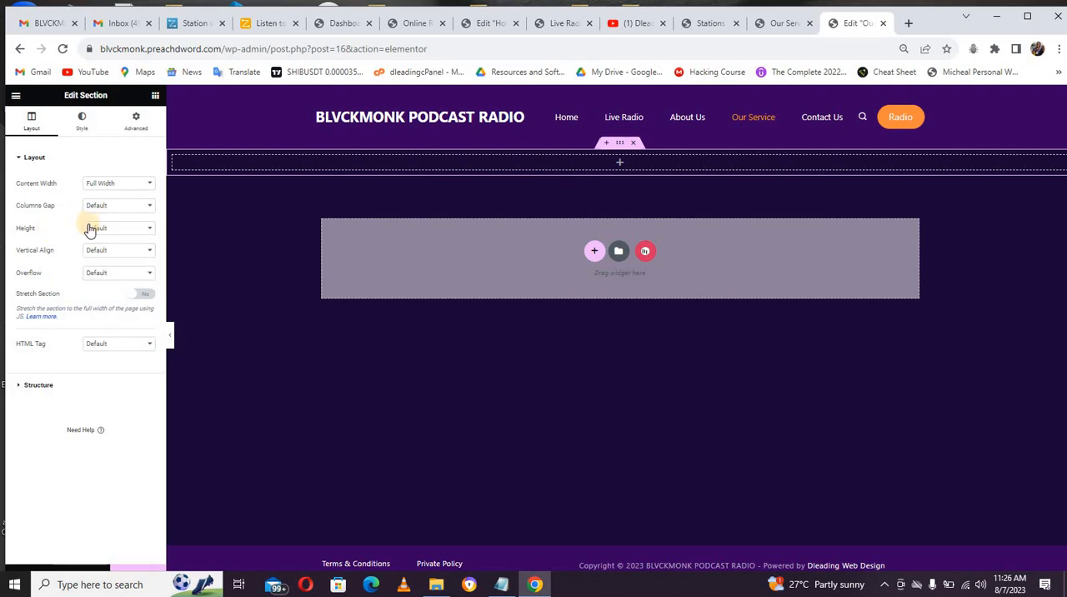
{"action": "left_click", "coordinate": [92, 228]}
{"action": "left_click", "coordinate": [102, 259]}
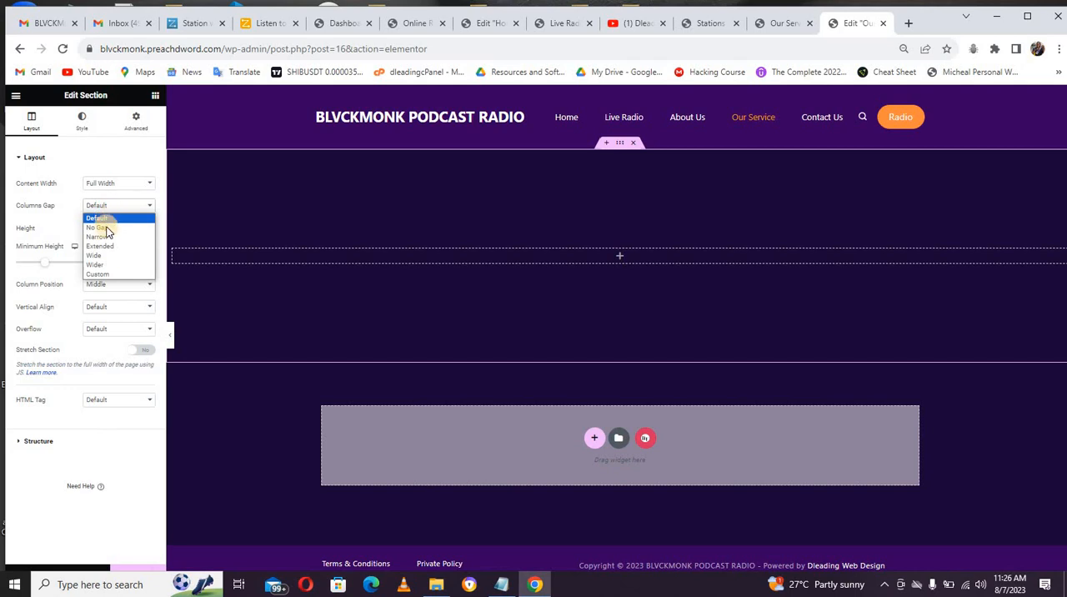
{"action": "left_click", "coordinate": [106, 229]}
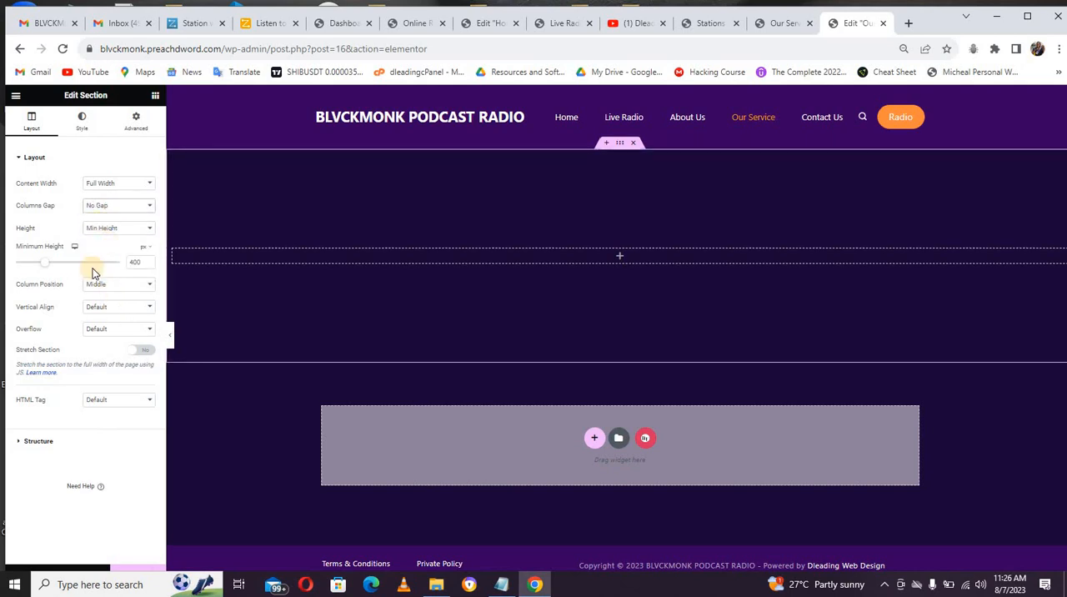
Step: Give the section a classic background using the radio-cassette-3634616_1280.png image from the media library
{"action": "left_click", "coordinate": [85, 129]}
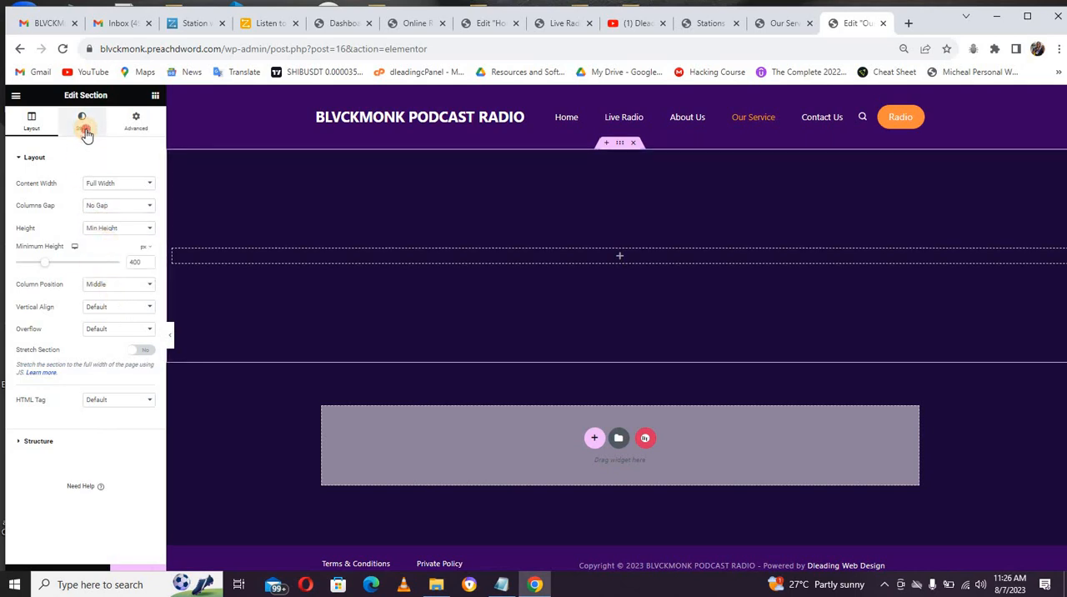
{"action": "left_click", "coordinate": [107, 207]}
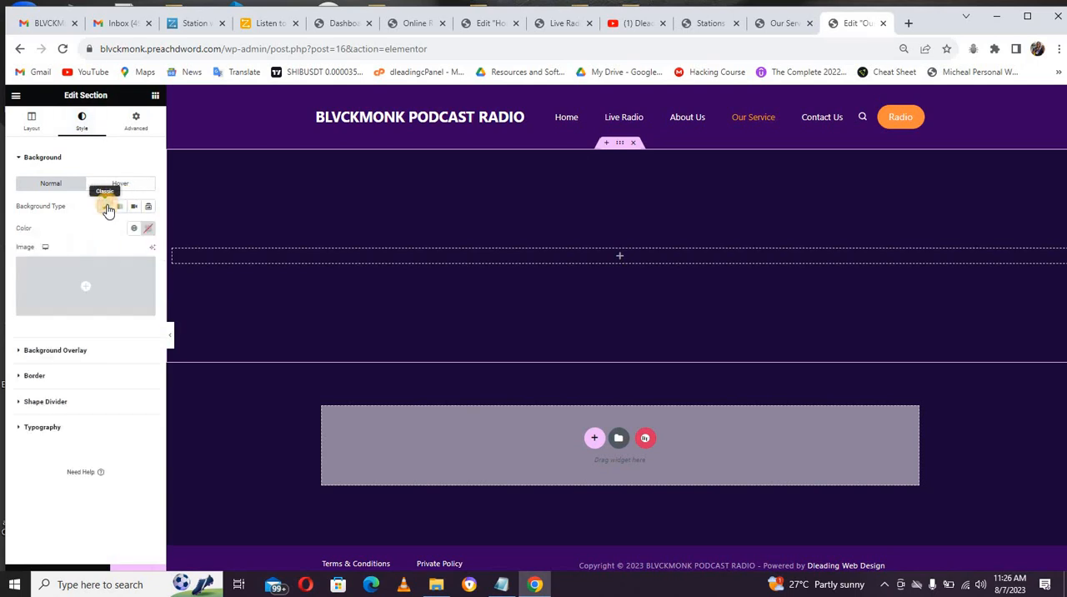
{"action": "left_click", "coordinate": [97, 280]}
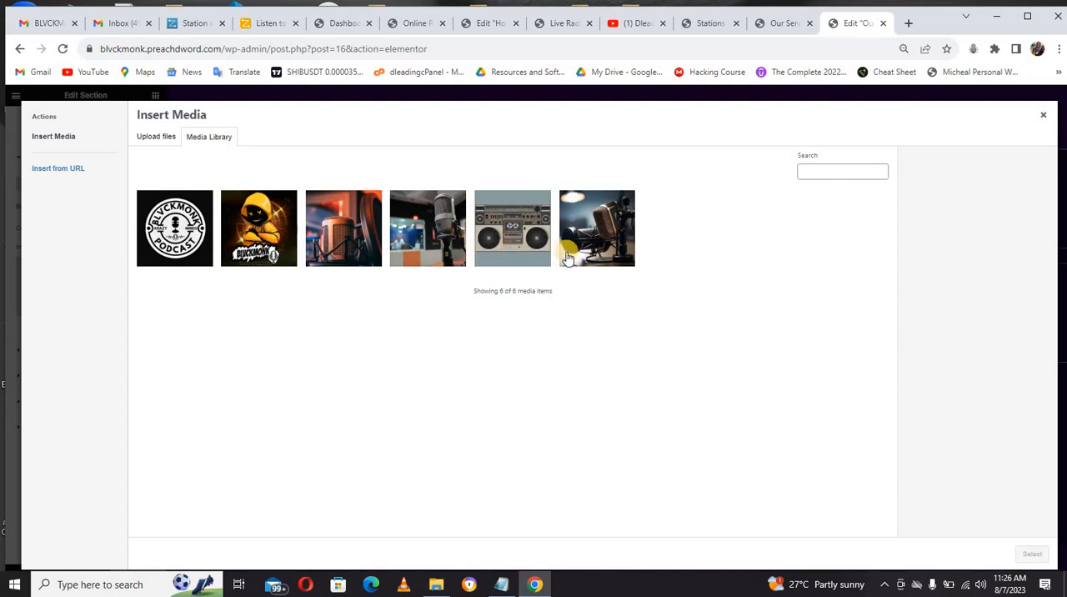
{"action": "left_click", "coordinate": [422, 240]}
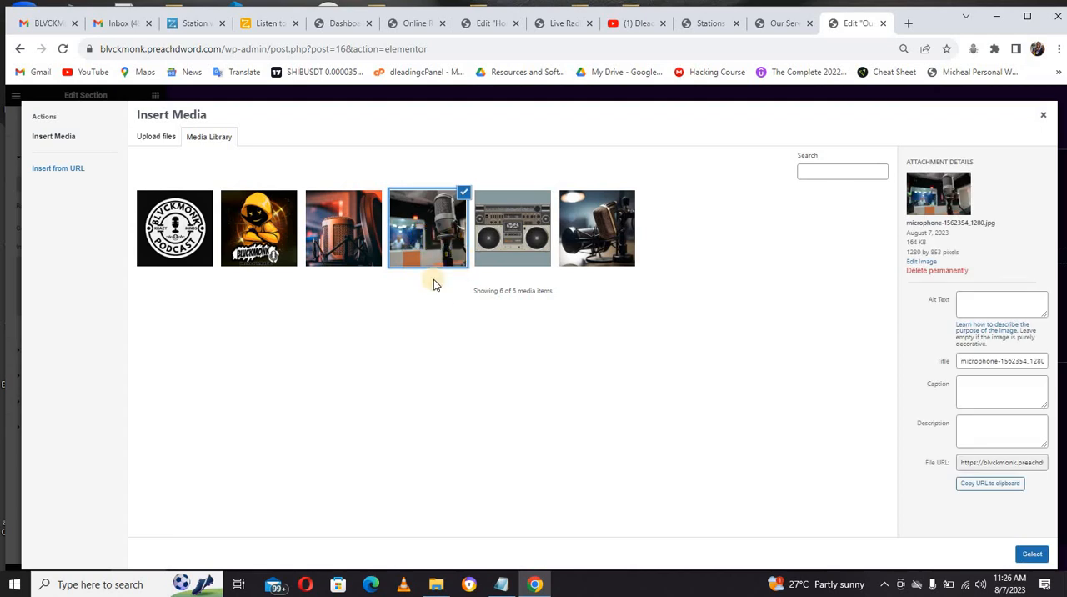
{"action": "left_click", "coordinate": [524, 239]}
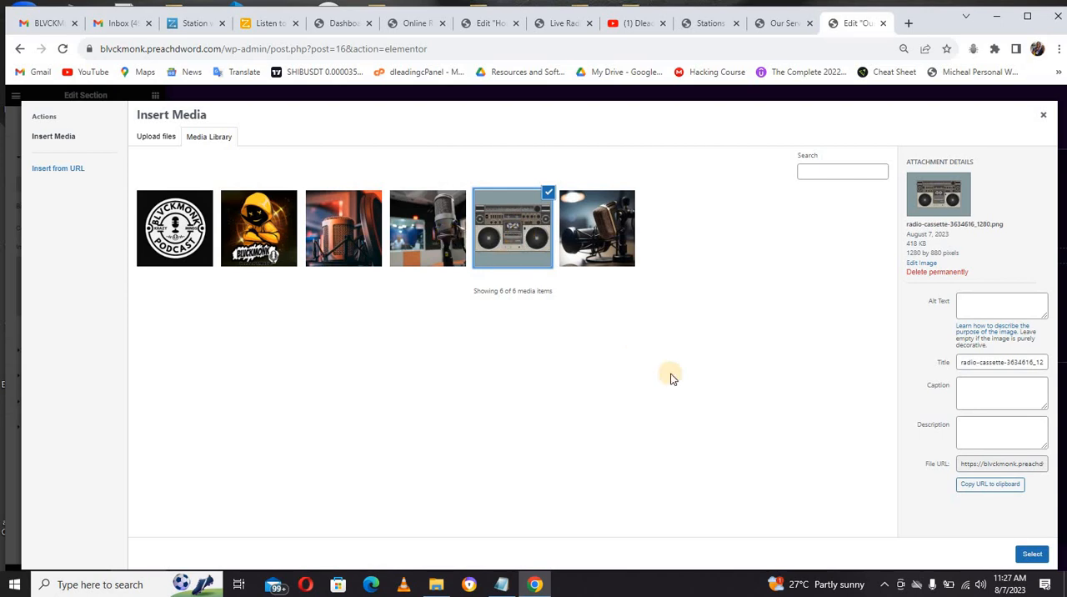
{"action": "left_click", "coordinate": [1031, 553]}
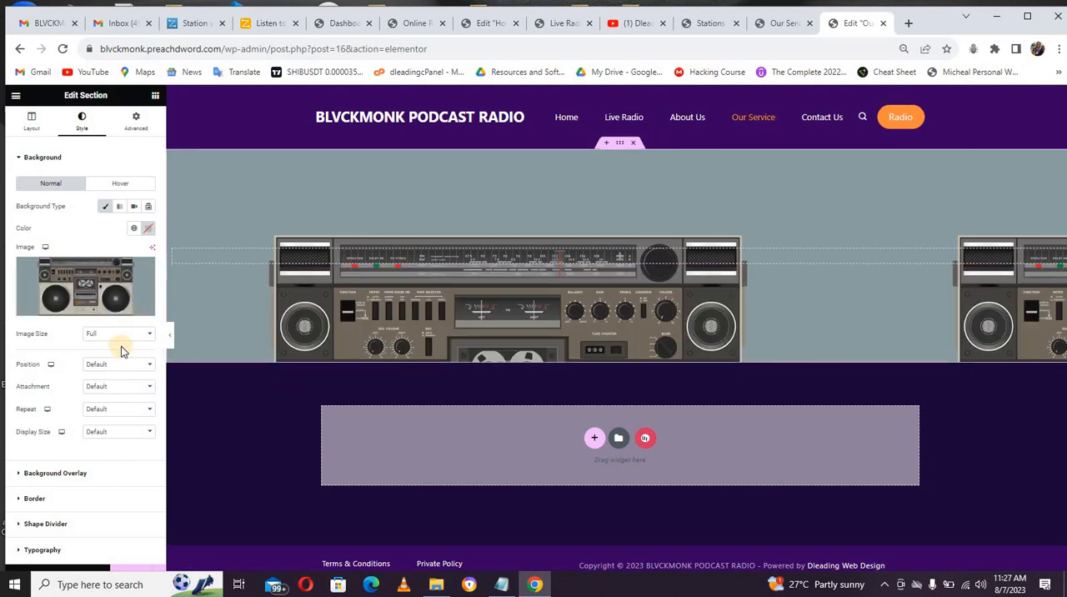
Step: Set the background image's position to Center Center, attachment to Scroll, repeat to No-repeat and display size to Cover
{"action": "left_click", "coordinate": [119, 368]}
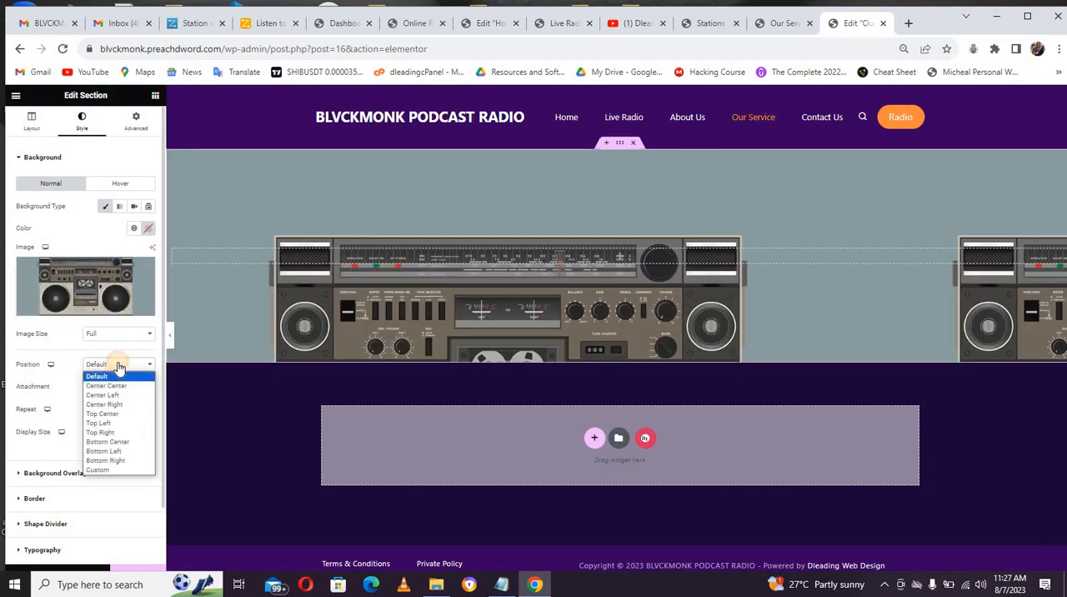
{"action": "left_click", "coordinate": [117, 381]}
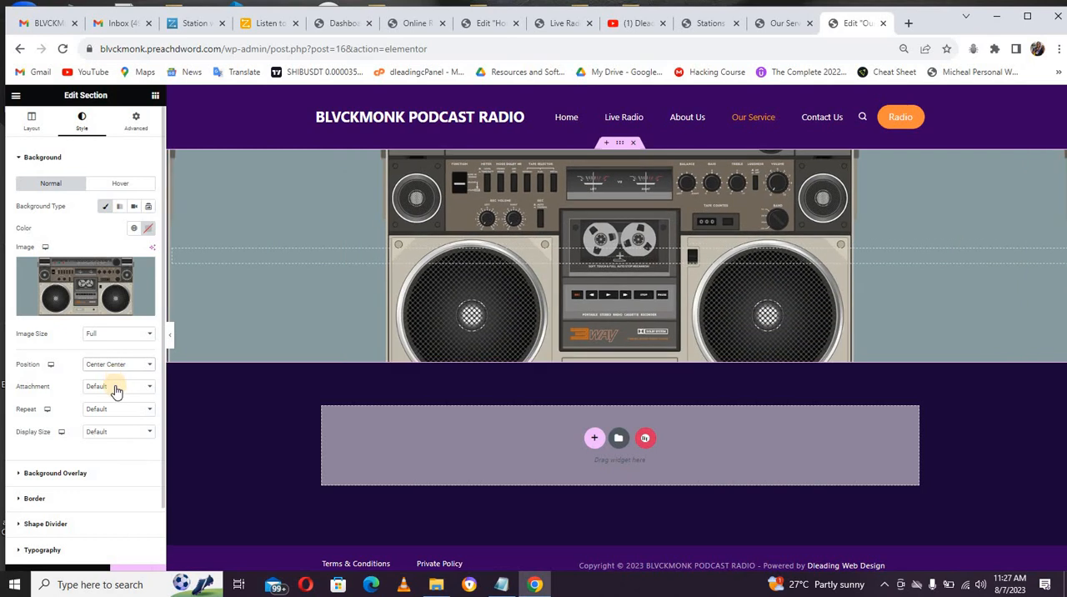
{"action": "left_click", "coordinate": [116, 387]}
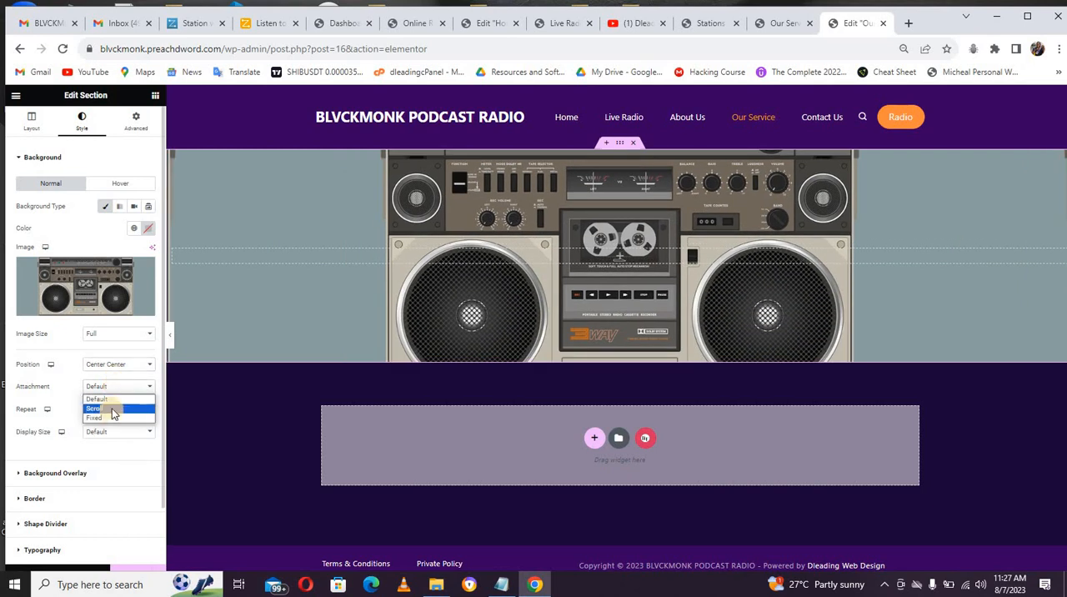
{"action": "left_click", "coordinate": [112, 408]}
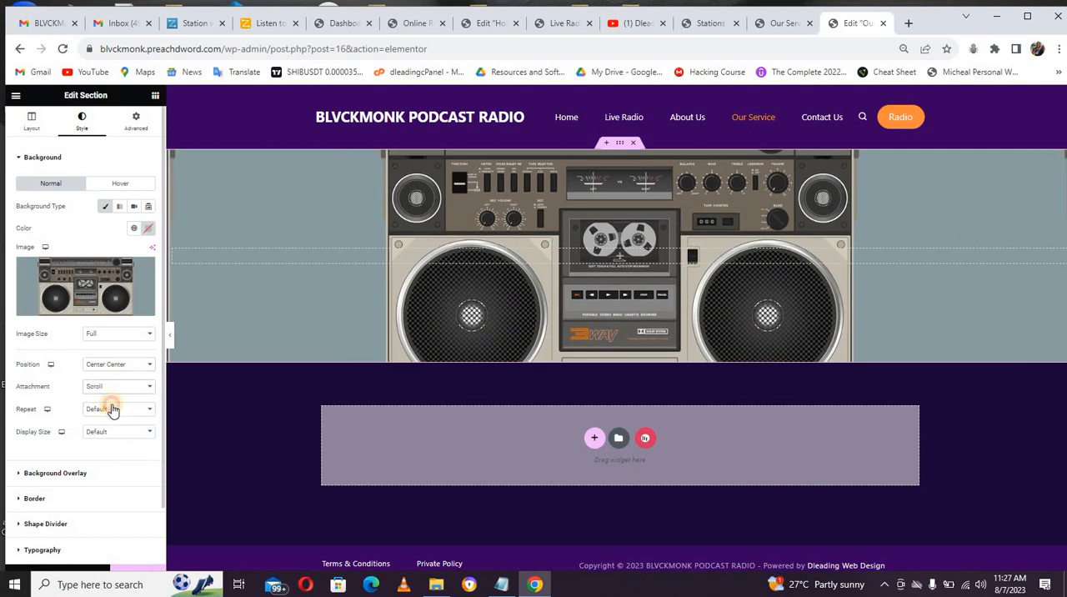
{"action": "left_click", "coordinate": [112, 409]}
{"action": "left_click", "coordinate": [113, 432]}
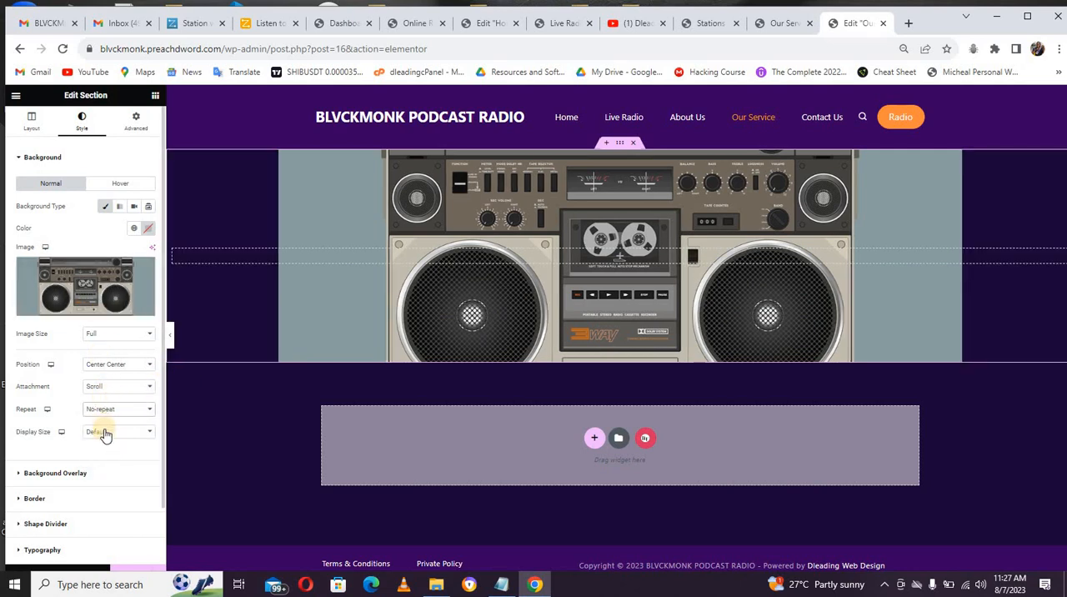
{"action": "left_click", "coordinate": [105, 432]}
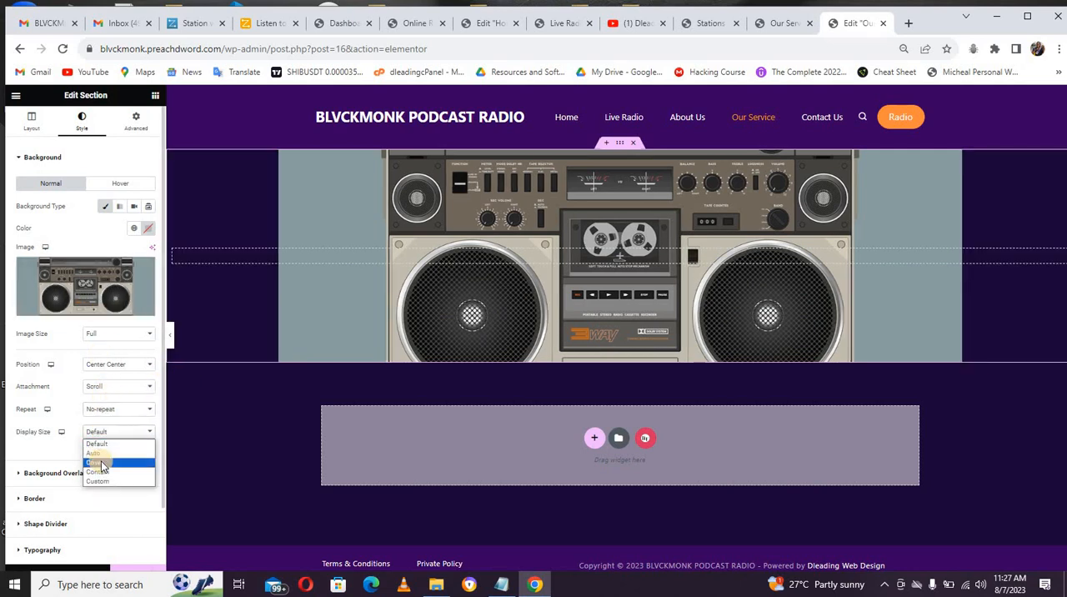
{"action": "left_click", "coordinate": [101, 465]}
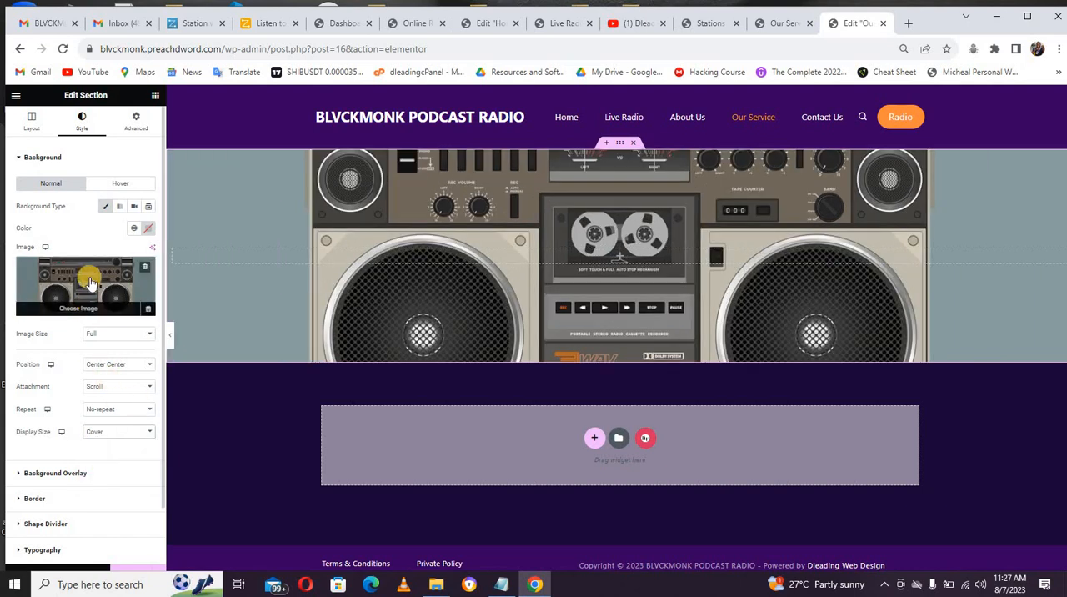
Step: Replace the section's background image with microphone-5594702_1280.jpg from the media library
{"action": "left_click", "coordinate": [90, 281]}
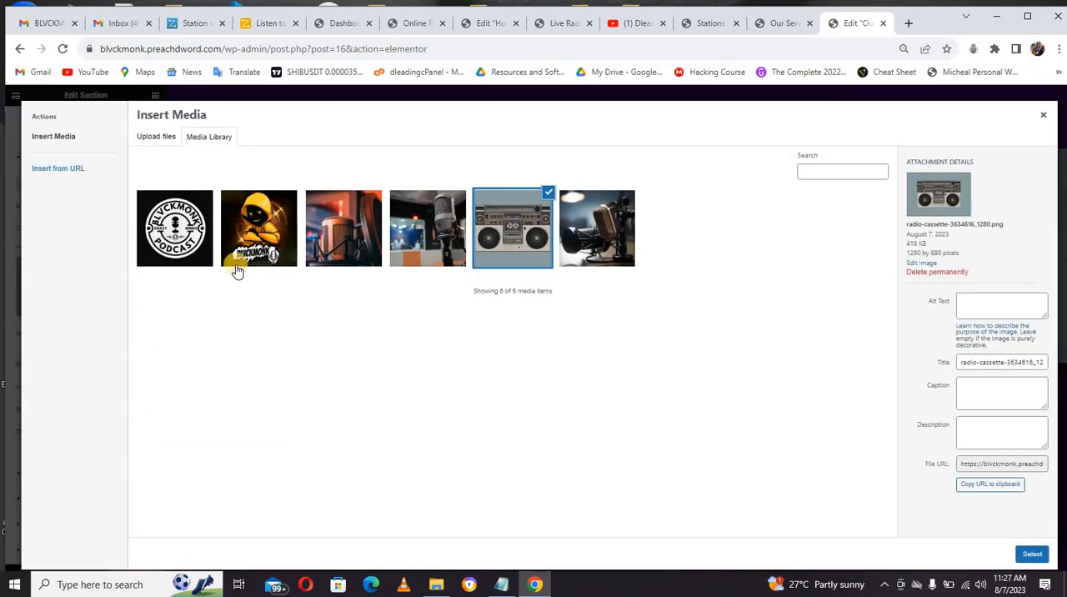
{"action": "left_click", "coordinate": [352, 236]}
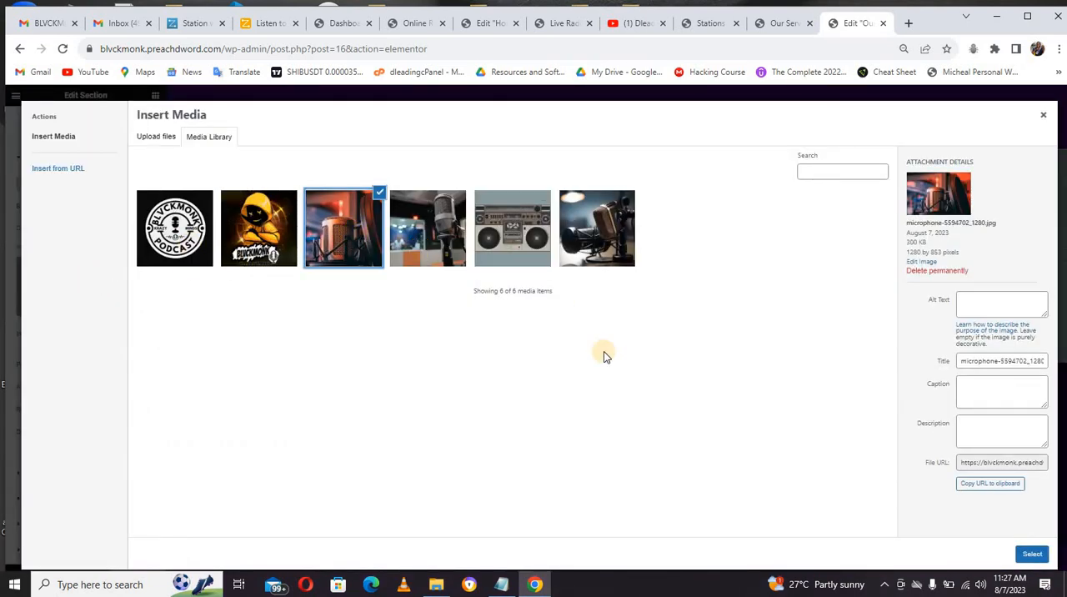
{"action": "left_click", "coordinate": [1029, 555]}
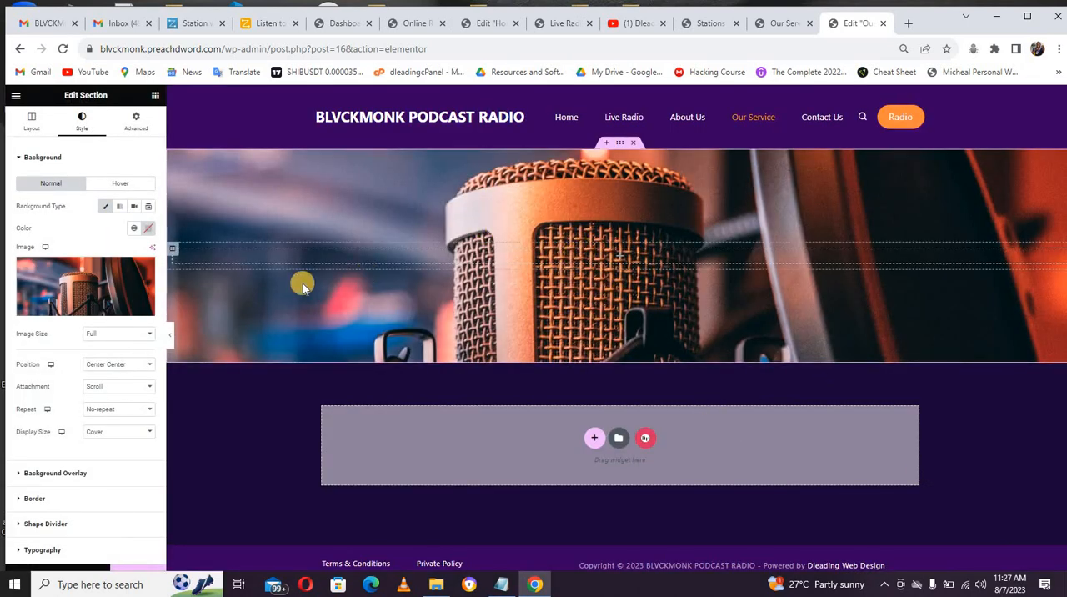
Step: Give the section a gradient background overlay with the header color #370061 from the Notepad color list as its first color
{"action": "left_click", "coordinate": [44, 158]}
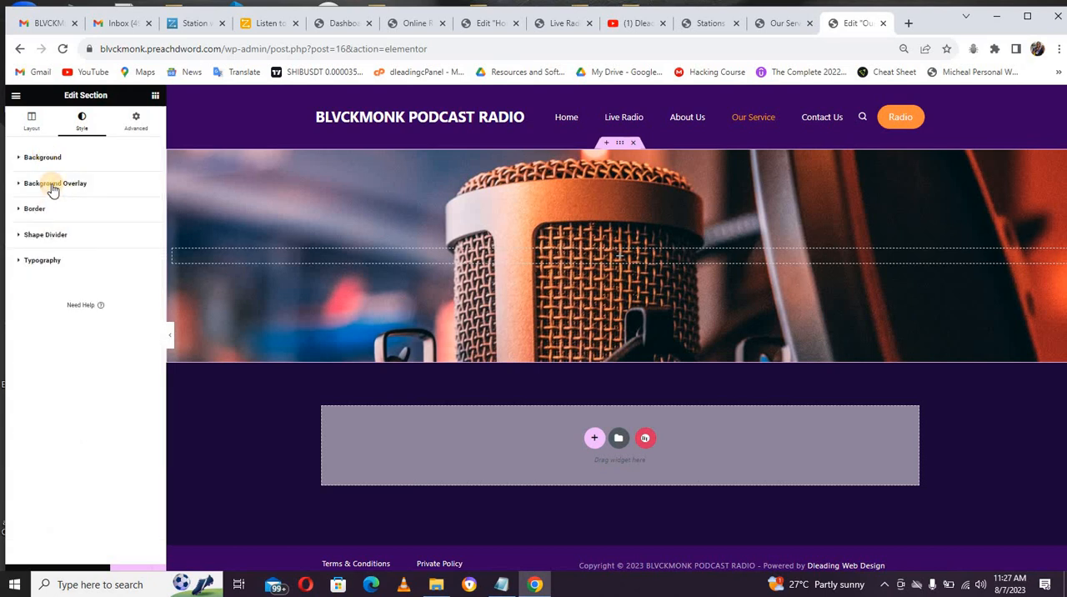
{"action": "left_click", "coordinate": [52, 185]}
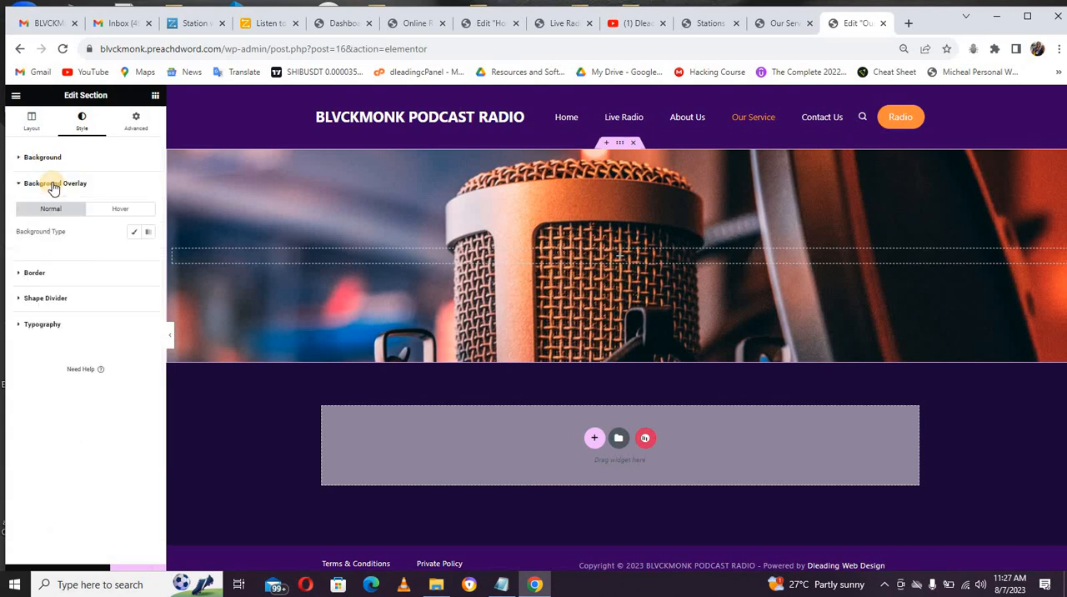
{"action": "left_click", "coordinate": [136, 234]}
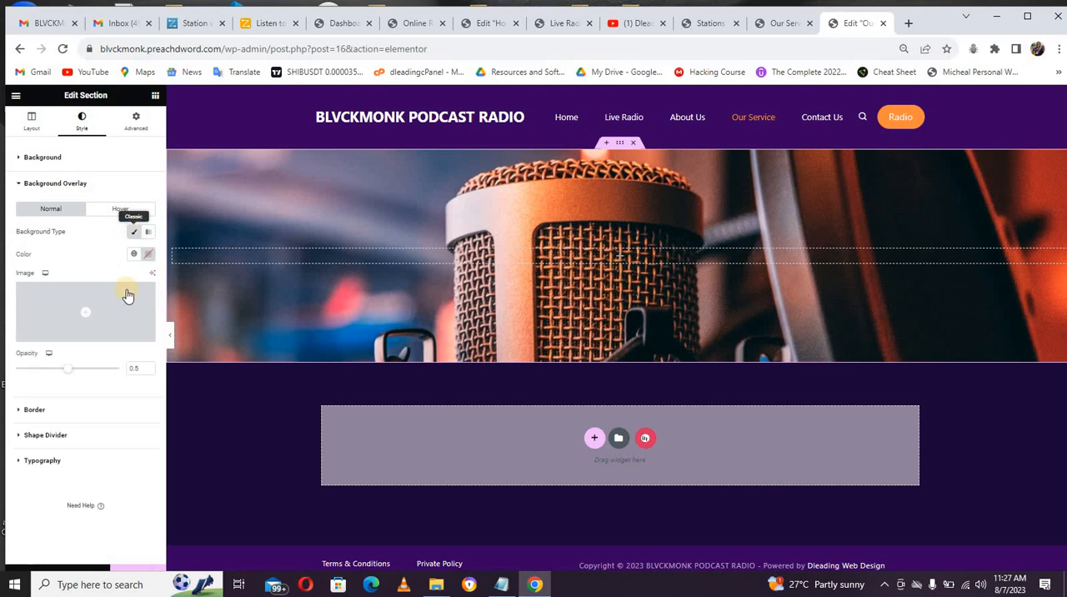
{"action": "left_click", "coordinate": [148, 235]}
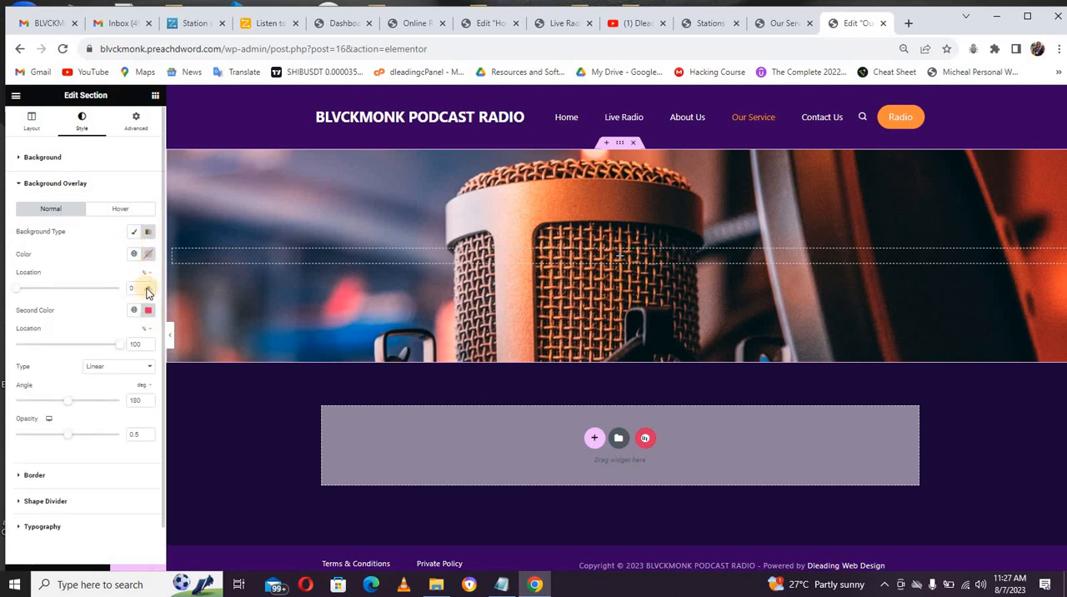
{"action": "left_click", "coordinate": [149, 255]}
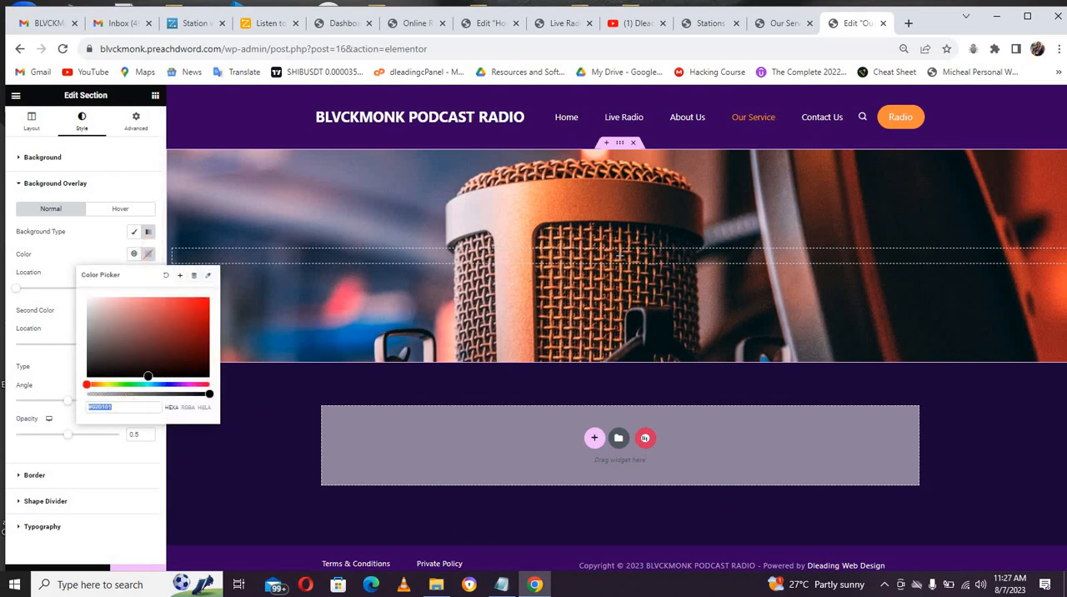
{"action": "left_click", "coordinate": [500, 583]}
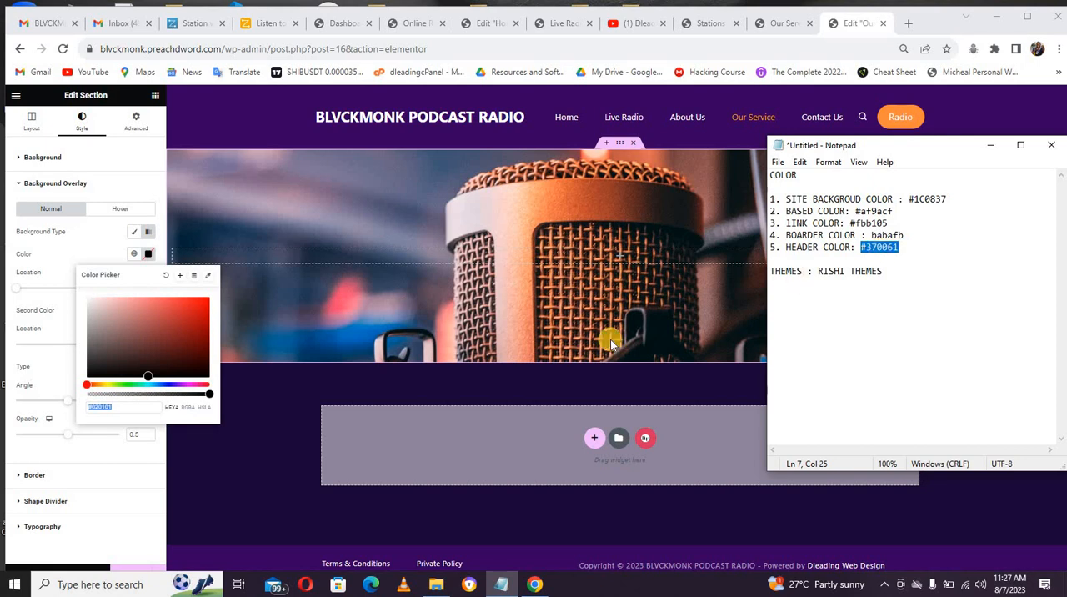
{"action": "left_click", "coordinate": [136, 406]}
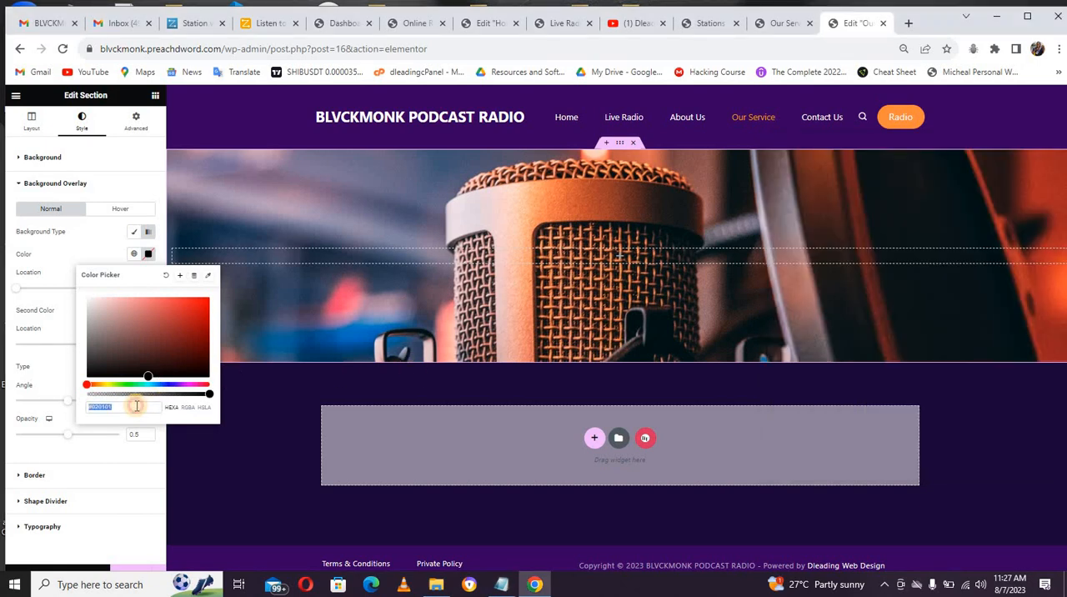
{"action": "type", "text": "#370061"}
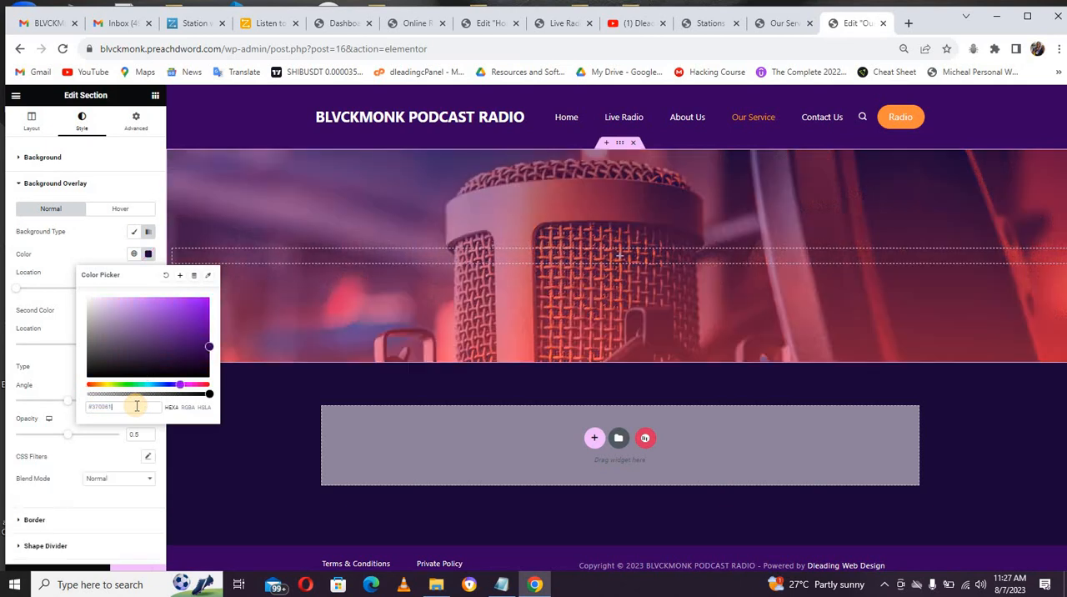
{"action": "left_click", "coordinate": [64, 324]}
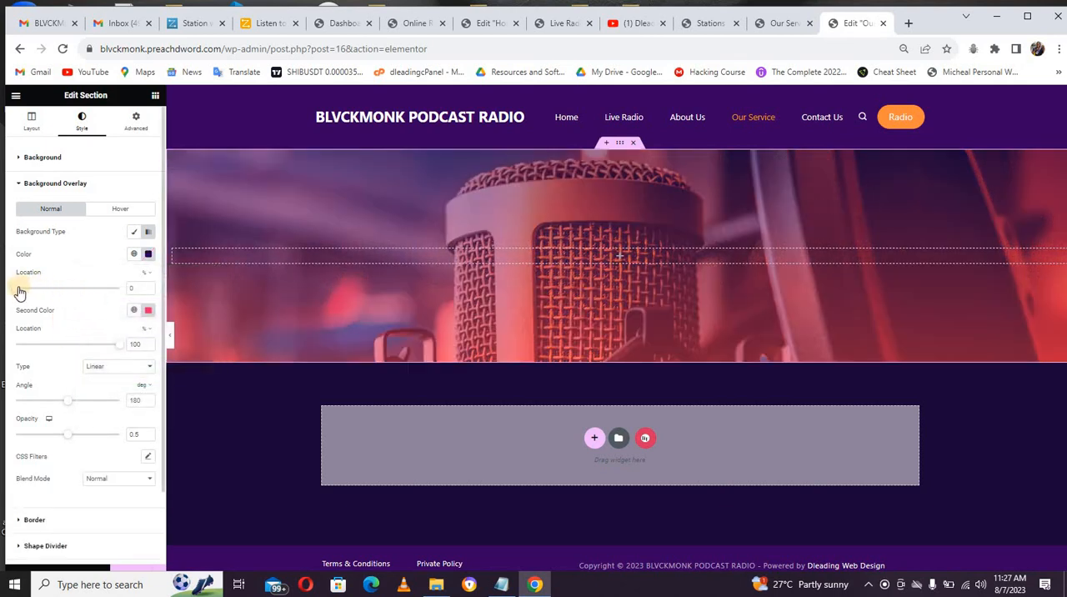
Step: Set the location of the overlay gradient's first color to 25% and return to the widget list
{"action": "left_click_drag", "start_coordinate": [19, 292], "coordinate": [29, 288]}
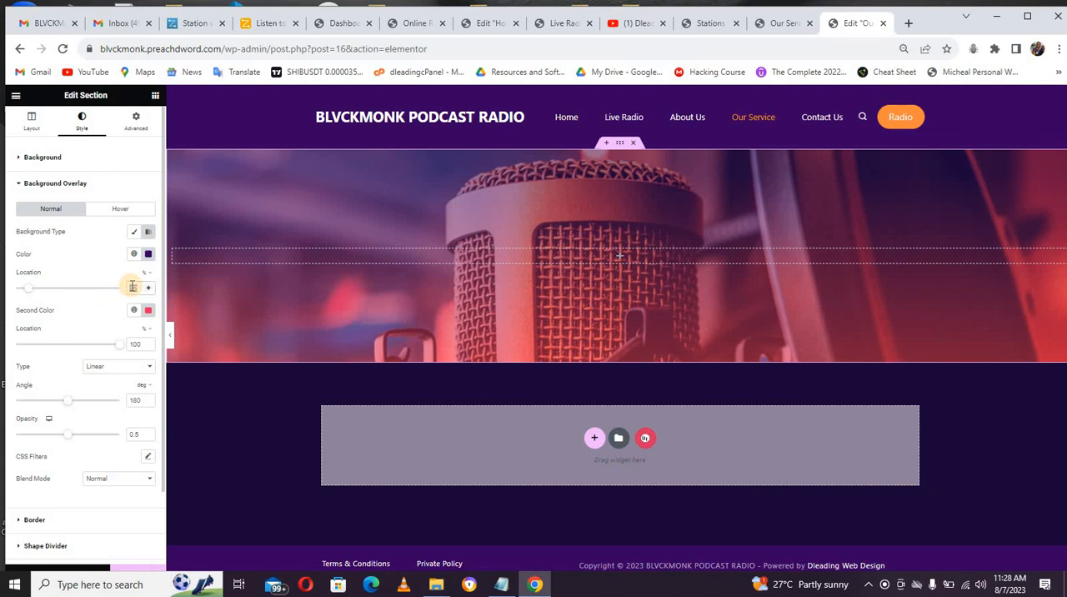
{"action": "type", "text": "25"}
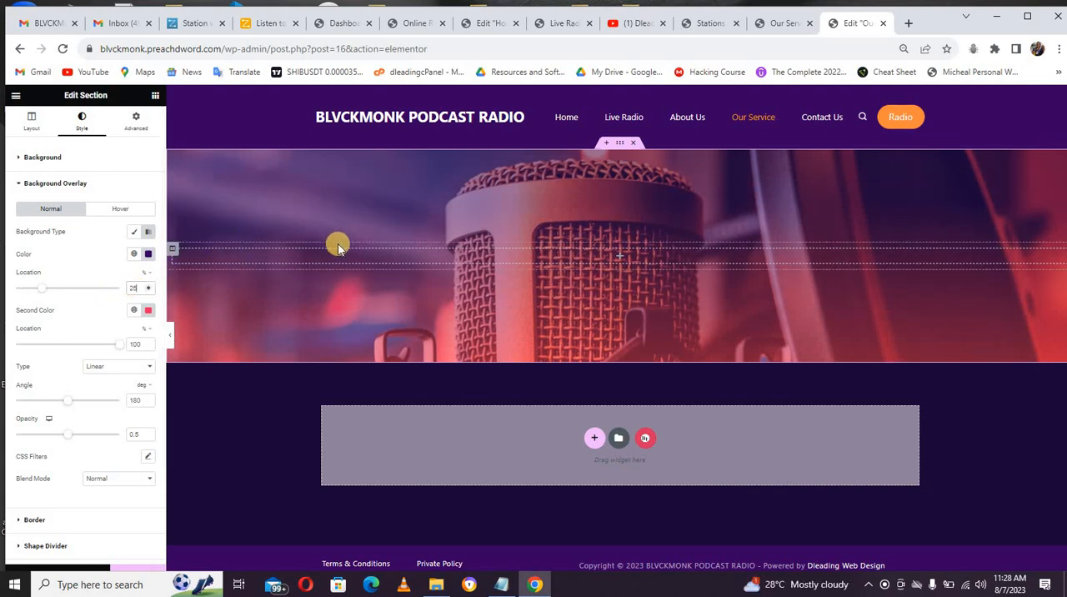
{"action": "left_click", "coordinate": [155, 98]}
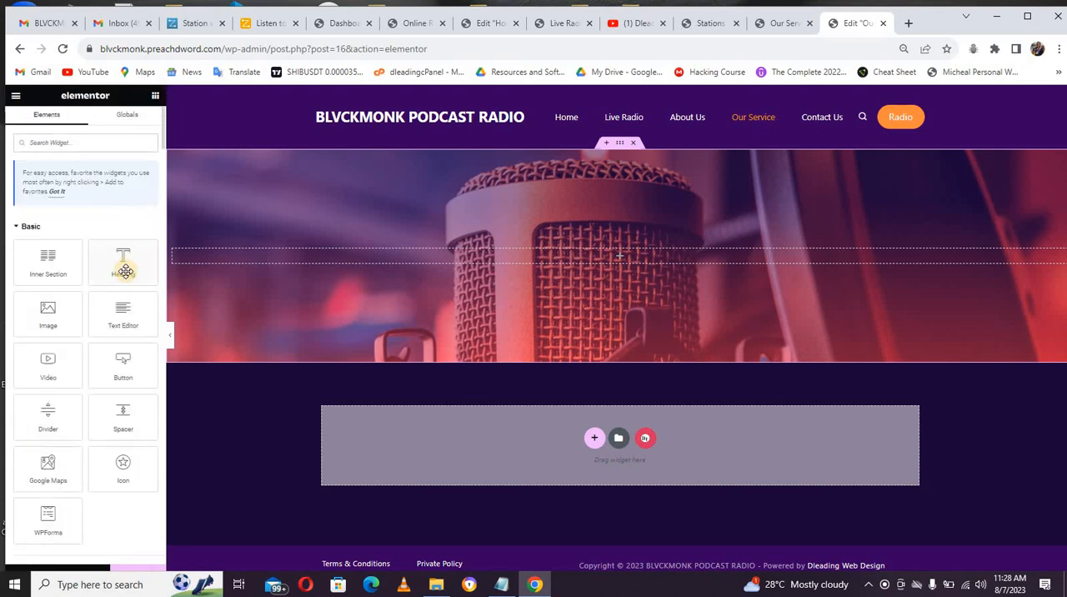
Step: Add a Heading widget to the banner section with the title "Our Service" and center its alignment
{"action": "left_click_drag", "start_coordinate": [125, 270], "coordinate": [171, 247]}
{"action": "triple_click", "coordinate": [116, 204]}
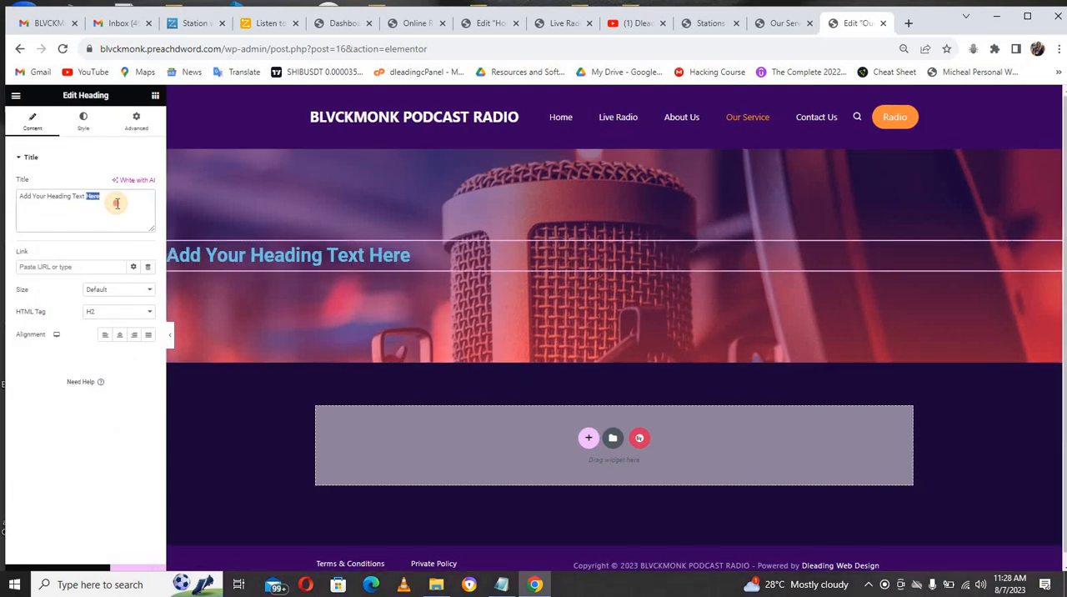
{"action": "type", "text": "Ou"}
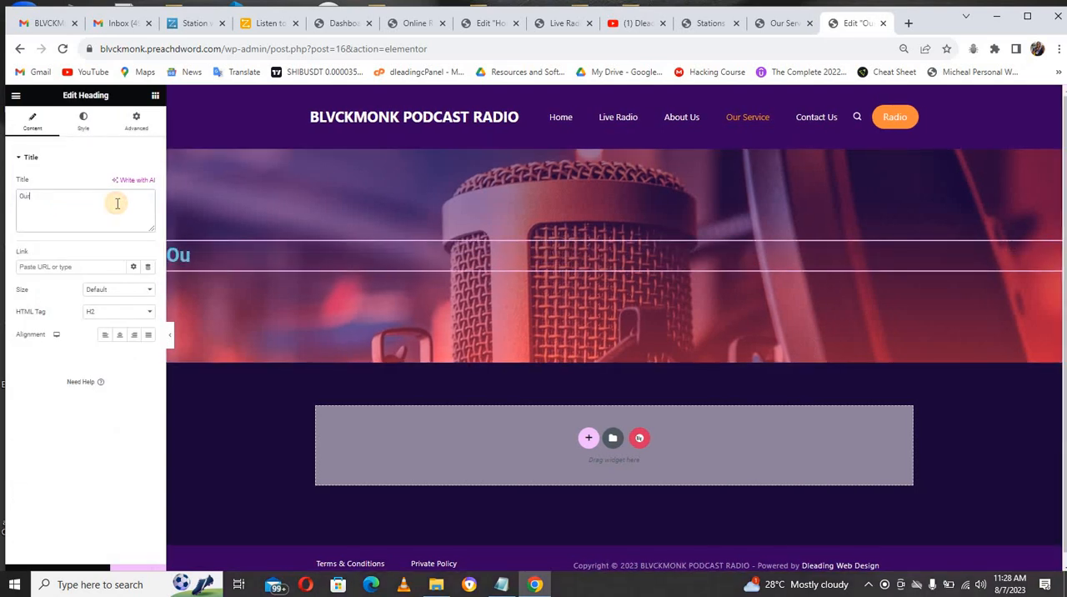
{"action": "type", "text": "r Se"}
{"action": "type", "text": "rvice"}
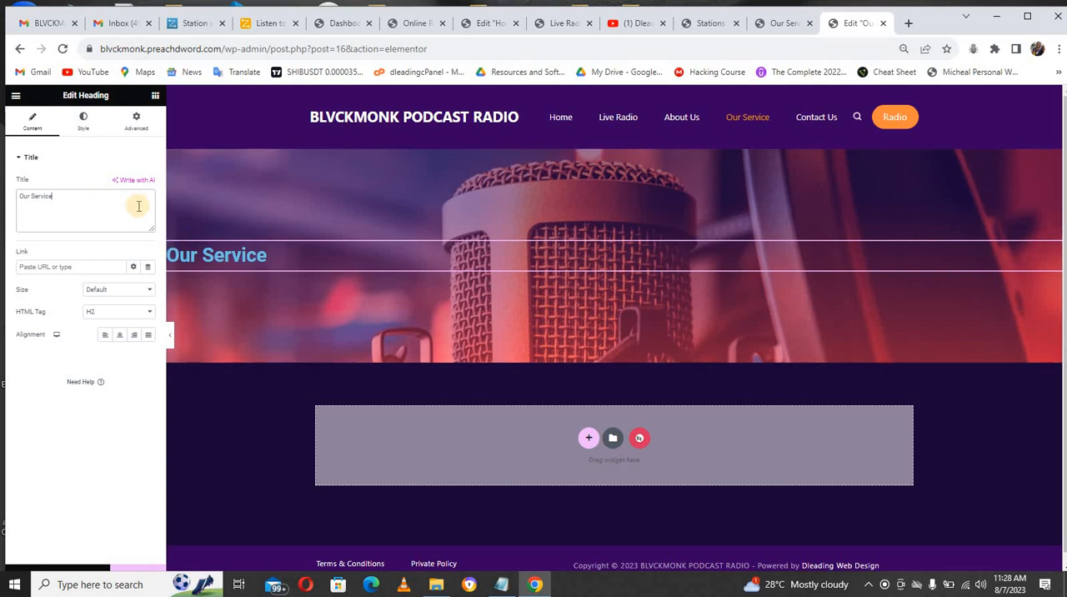
{"action": "left_click", "coordinate": [119, 336]}
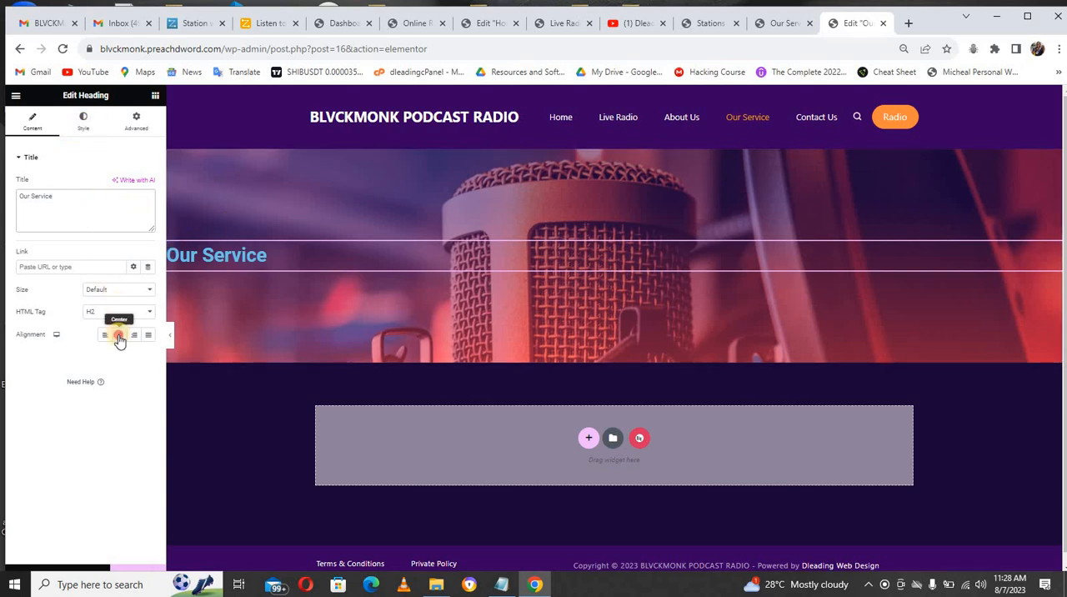
Step: Change the banner heading's text color to a near-white shade
{"action": "left_click", "coordinate": [84, 122]}
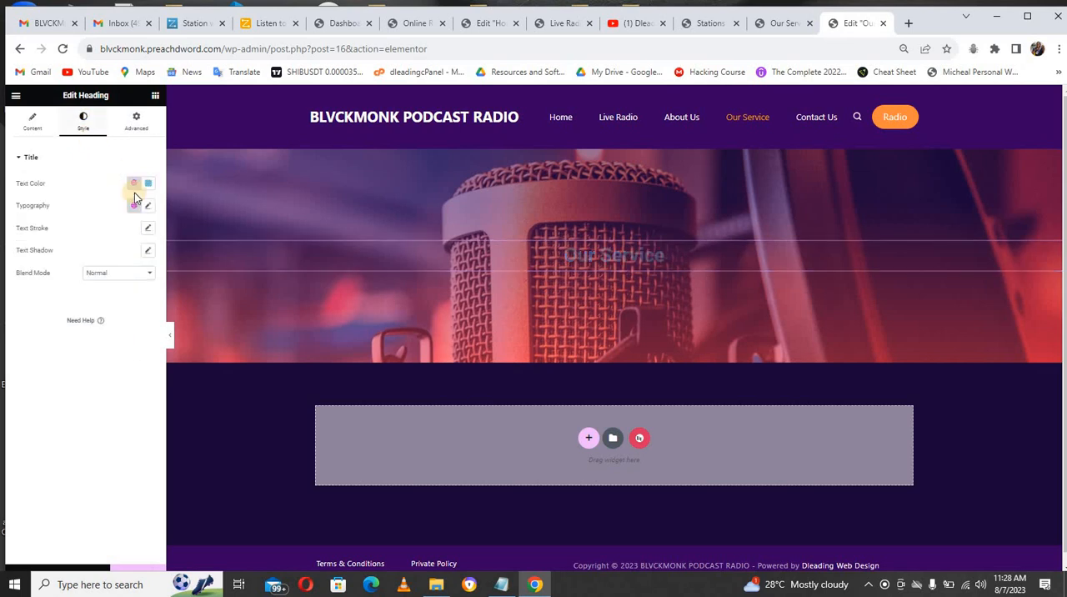
{"action": "left_click", "coordinate": [147, 183]}
{"action": "left_click_drag", "start_coordinate": [149, 236], "coordinate": [80, 217]}
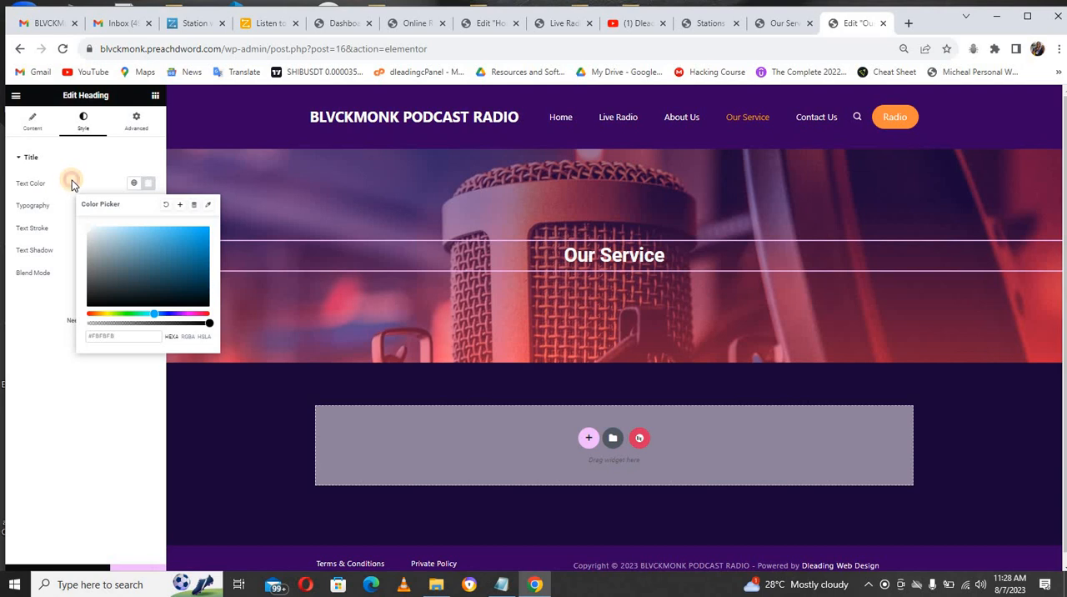
{"action": "left_click", "coordinate": [72, 184]}
Step: Set the banner heading's typography to the Montserrat family, size 45 px and Uppercase transform
{"action": "left_click", "coordinate": [148, 207]}
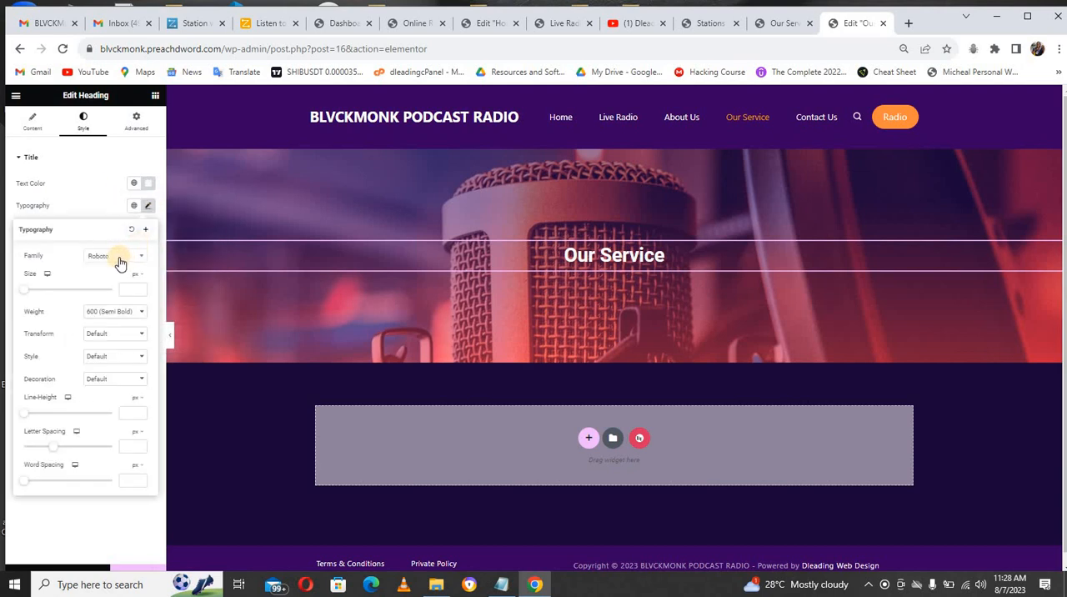
{"action": "left_click", "coordinate": [113, 258]}
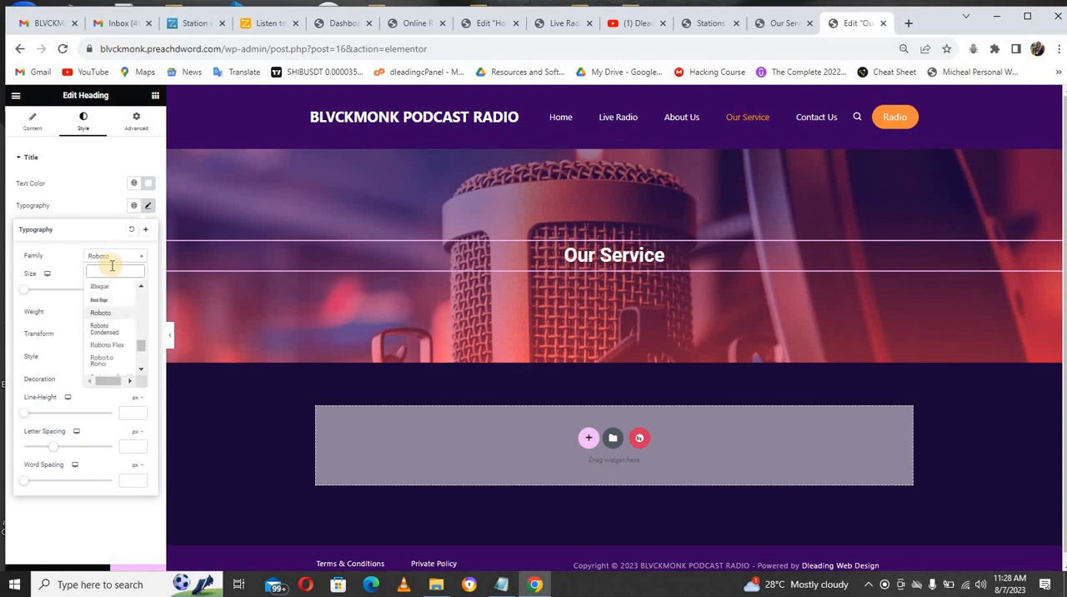
{"action": "type", "text": "serr"}
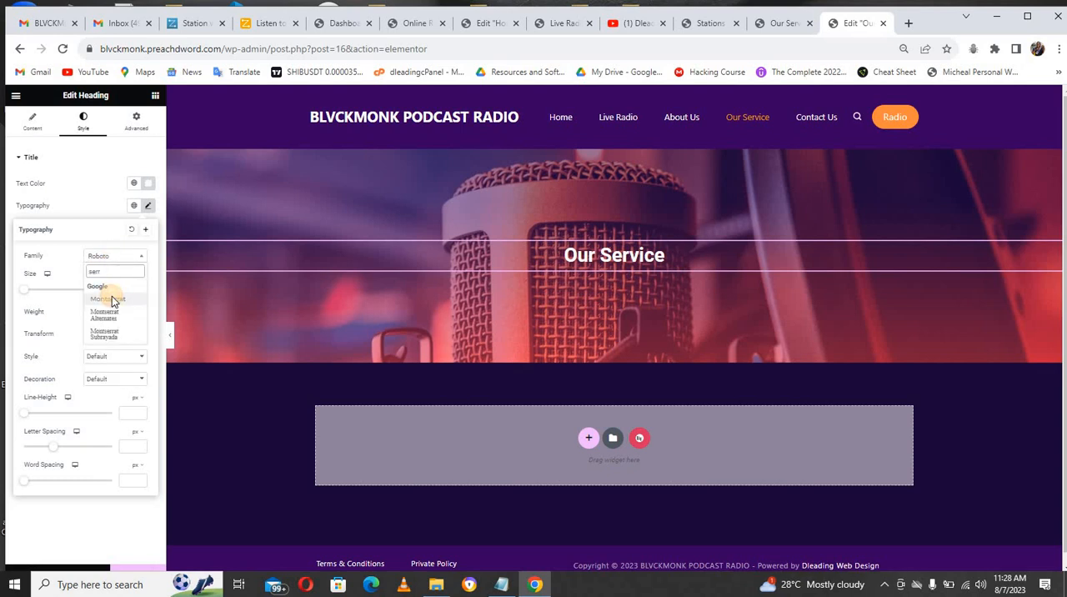
{"action": "left_click", "coordinate": [110, 298]}
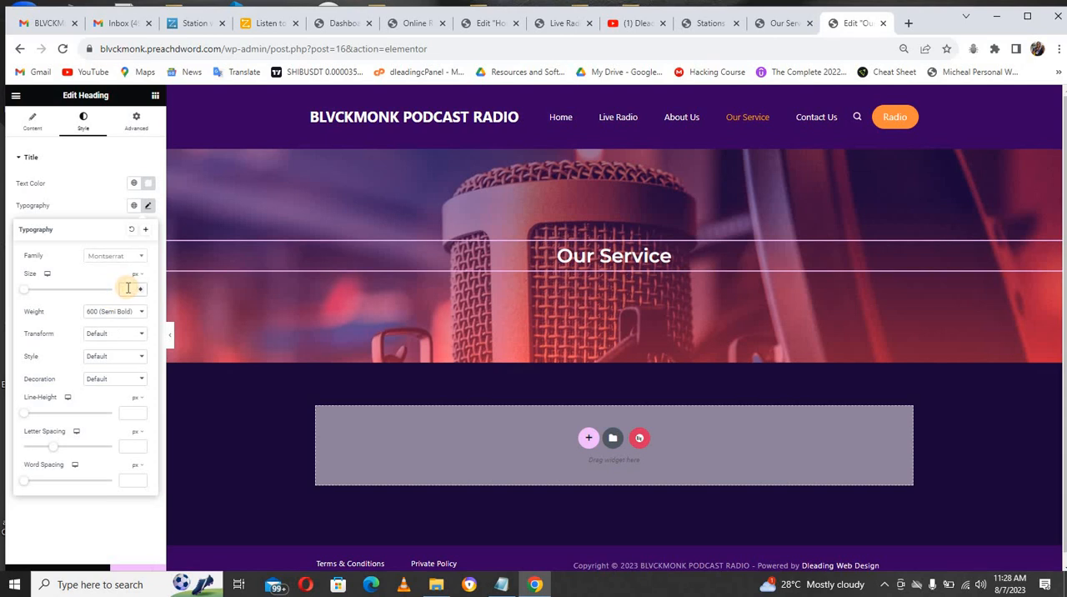
{"action": "type", "text": "45"}
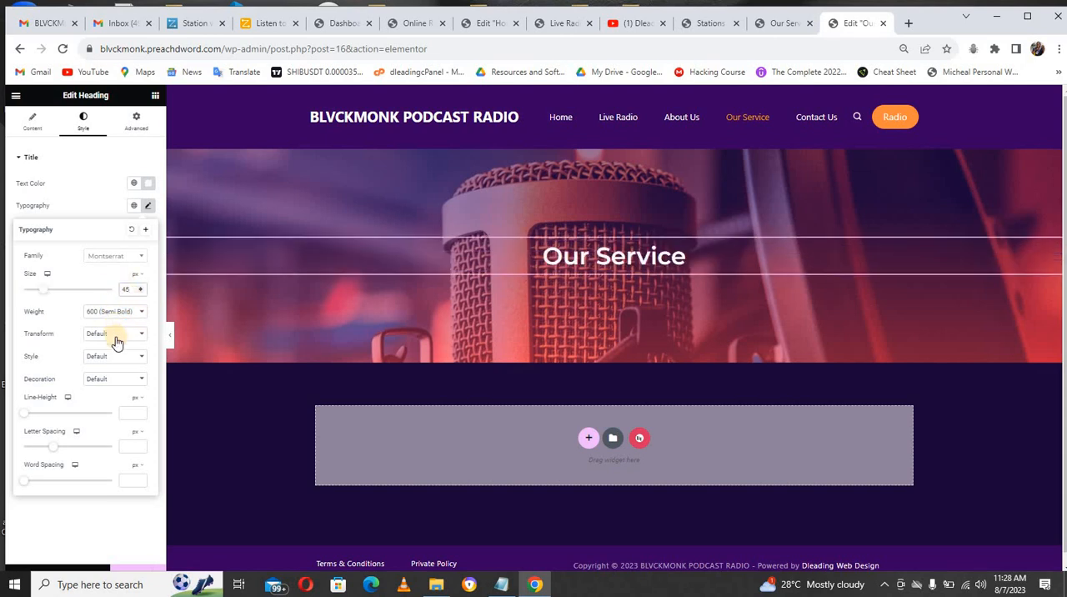
{"action": "left_click", "coordinate": [117, 336]}
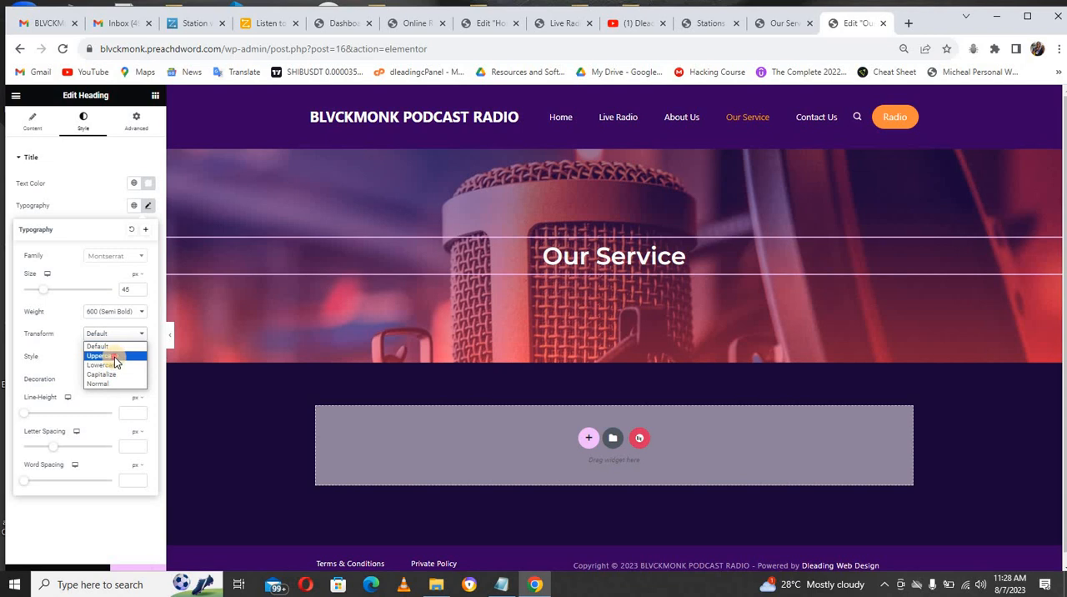
{"action": "left_click", "coordinate": [114, 356]}
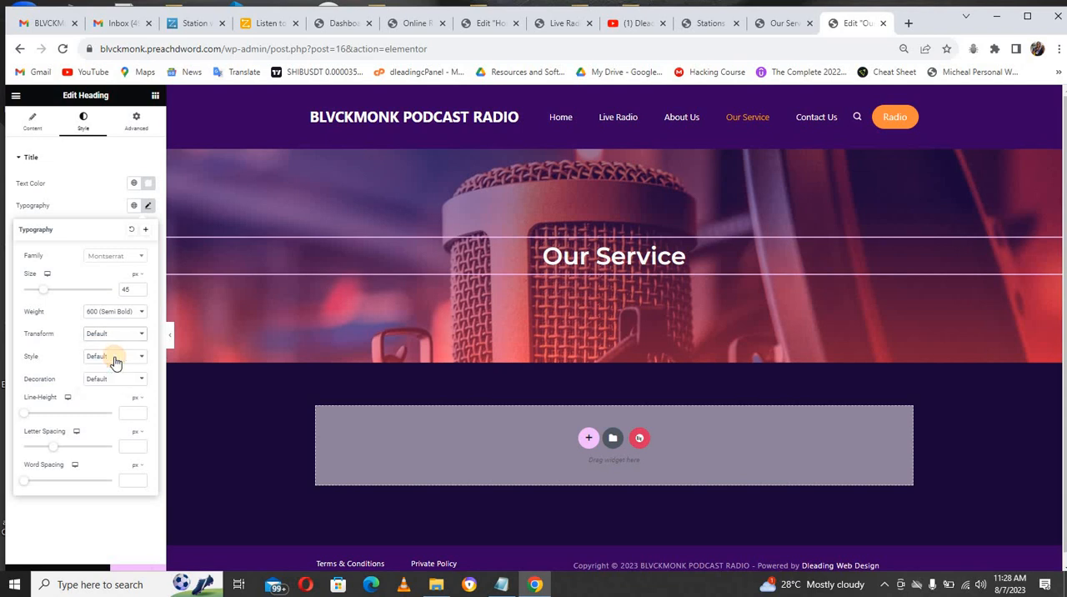
Step: Try the 800 (Extra Bold) weight on the banner heading and restore 600 (Semi Bold), leaving the font style at Default
{"action": "left_click", "coordinate": [121, 313]}
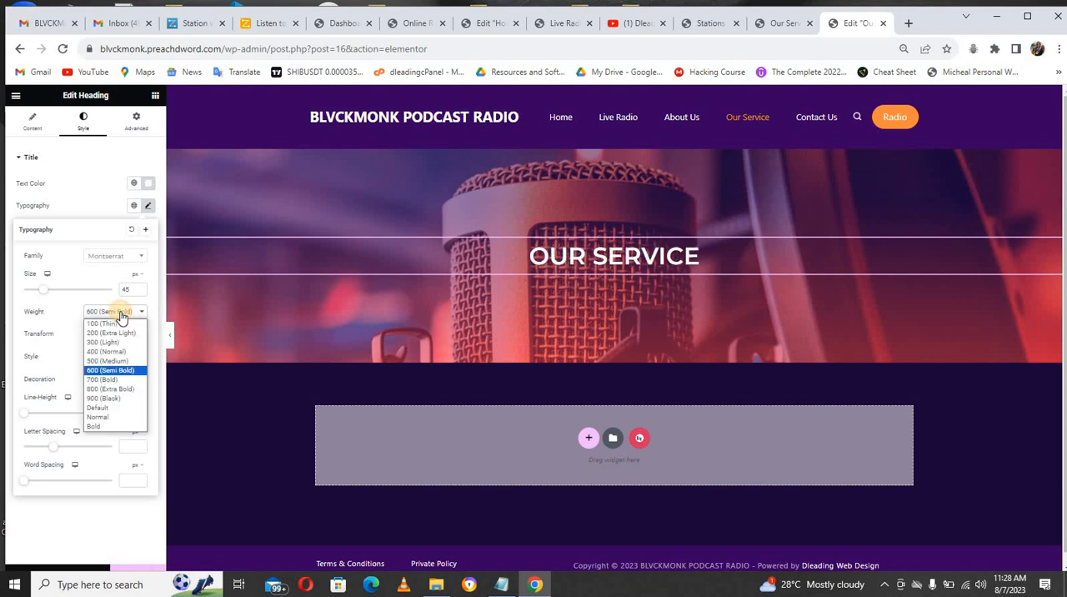
{"action": "left_click", "coordinate": [116, 389]}
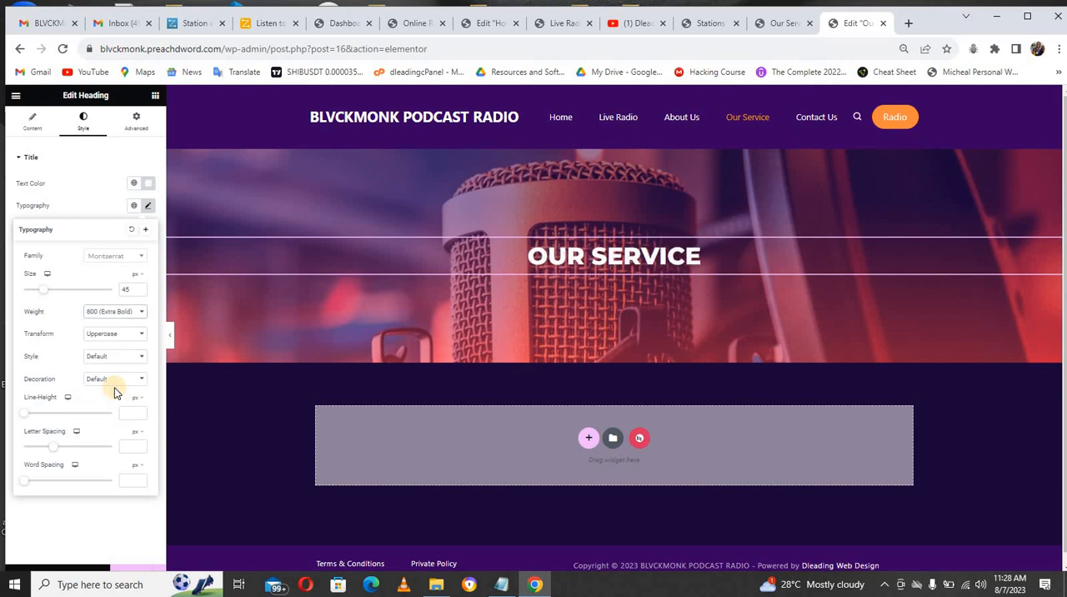
{"action": "left_click", "coordinate": [118, 313]}
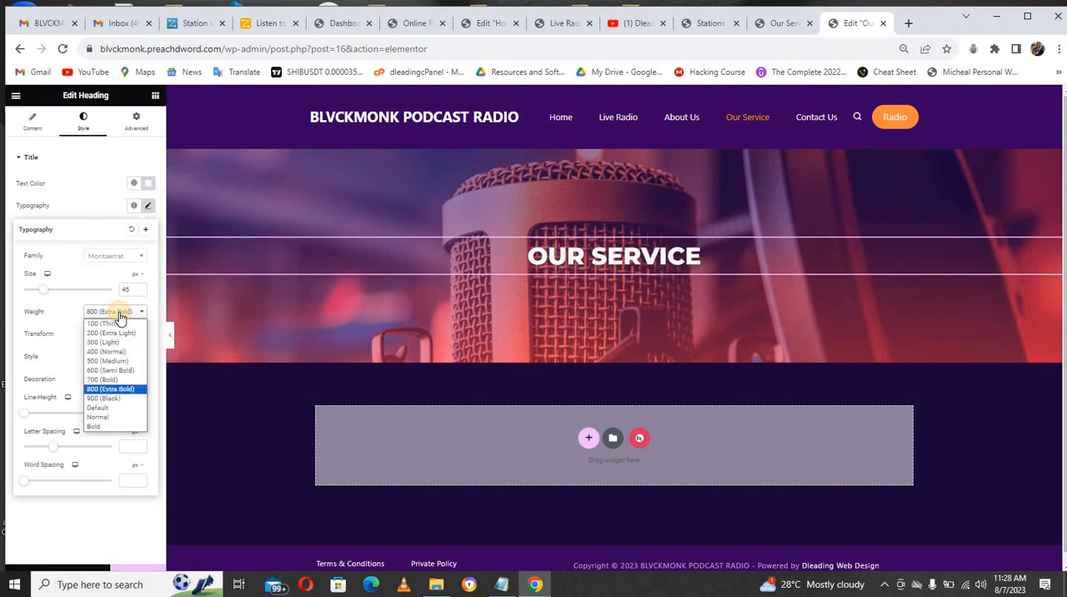
{"action": "left_click", "coordinate": [117, 370]}
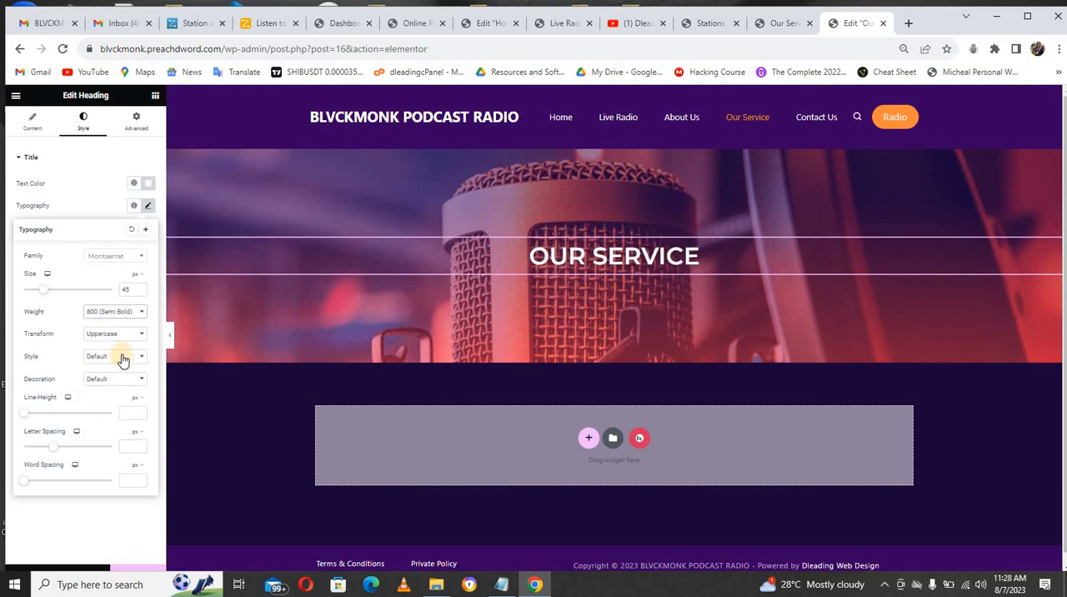
{"action": "left_click", "coordinate": [123, 359]}
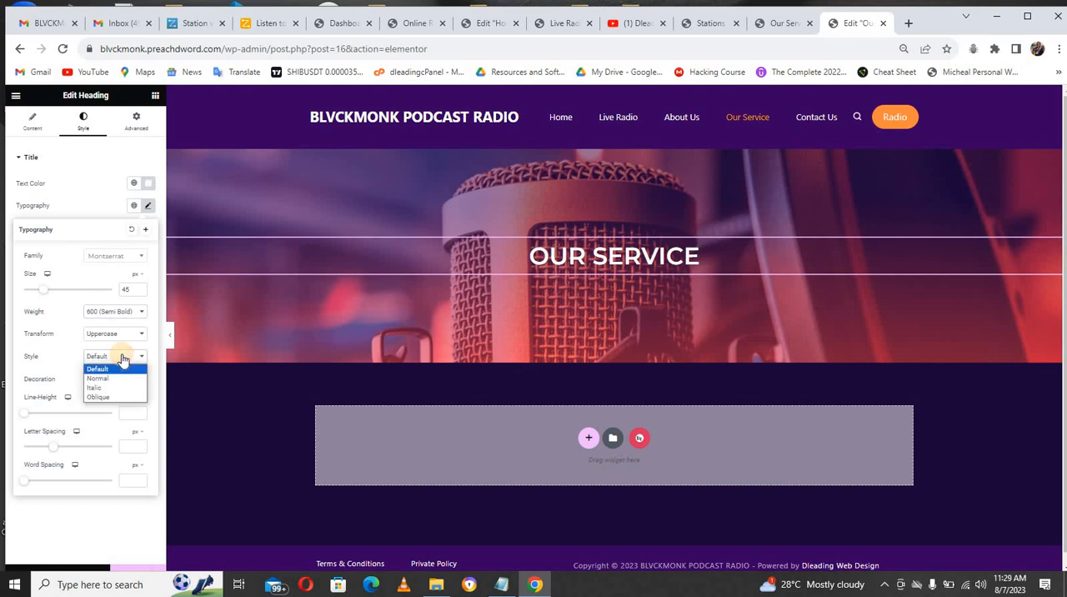
{"action": "left_click", "coordinate": [122, 358]}
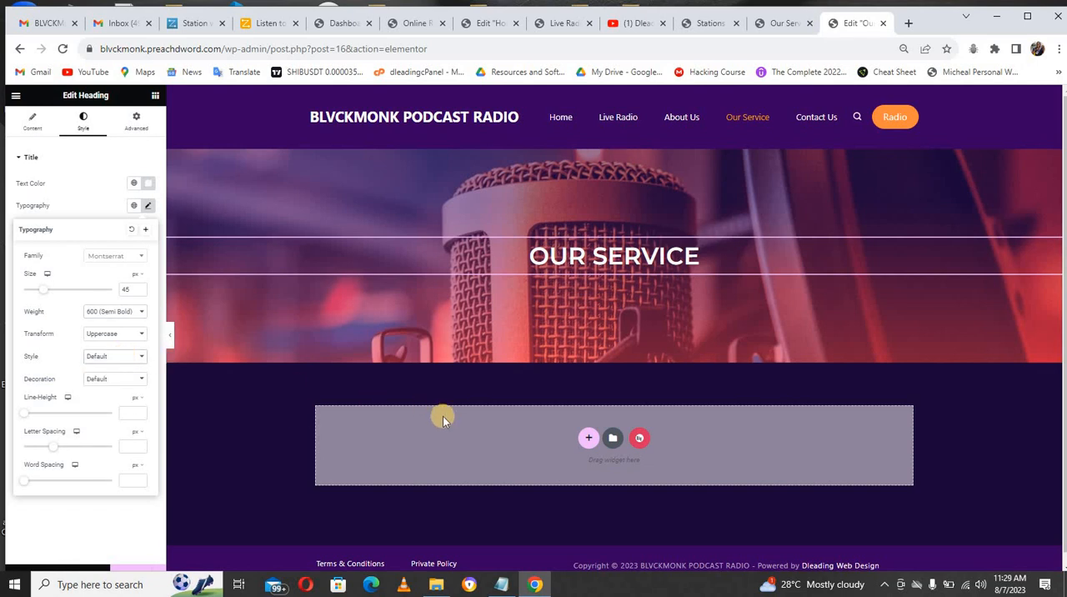
Step: Add a section with three equal columns below the banner and set its top and bottom margins to 50 px
{"action": "left_click", "coordinate": [592, 436]}
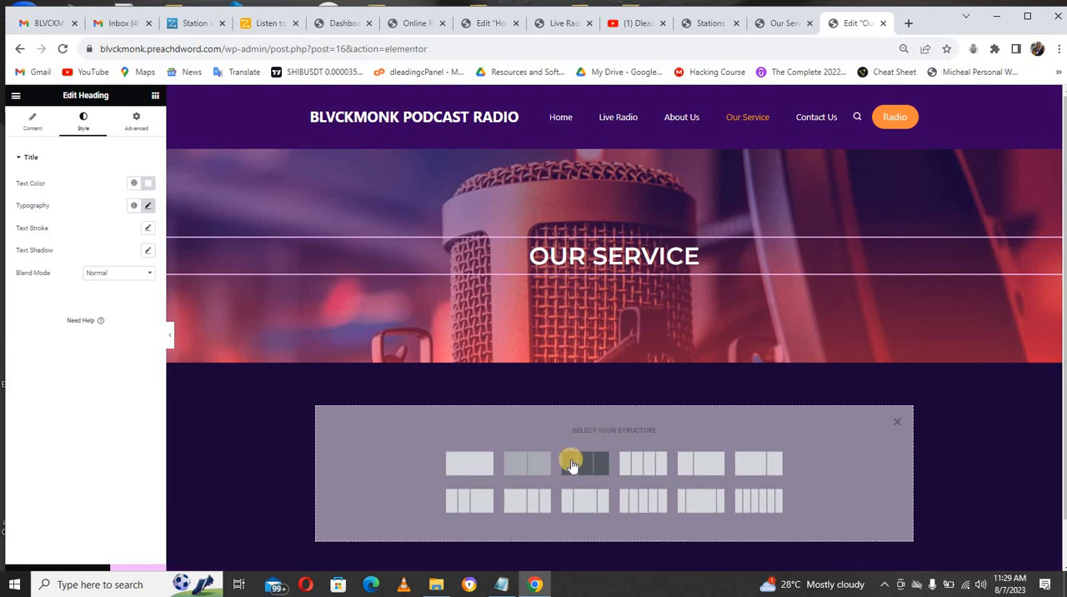
{"action": "left_click", "coordinate": [572, 464]}
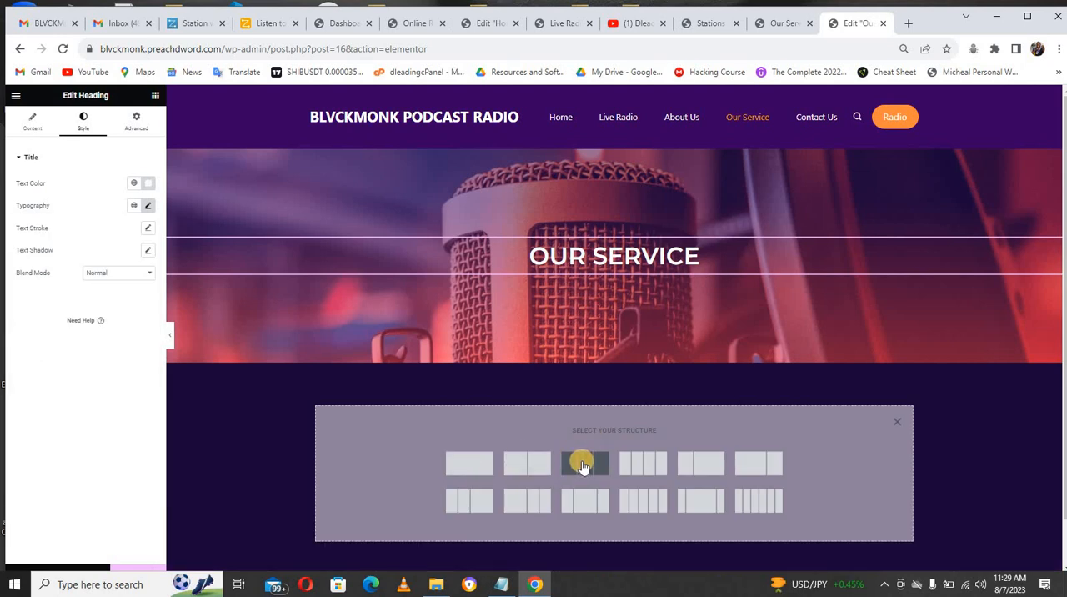
{"action": "left_click", "coordinate": [135, 123]}
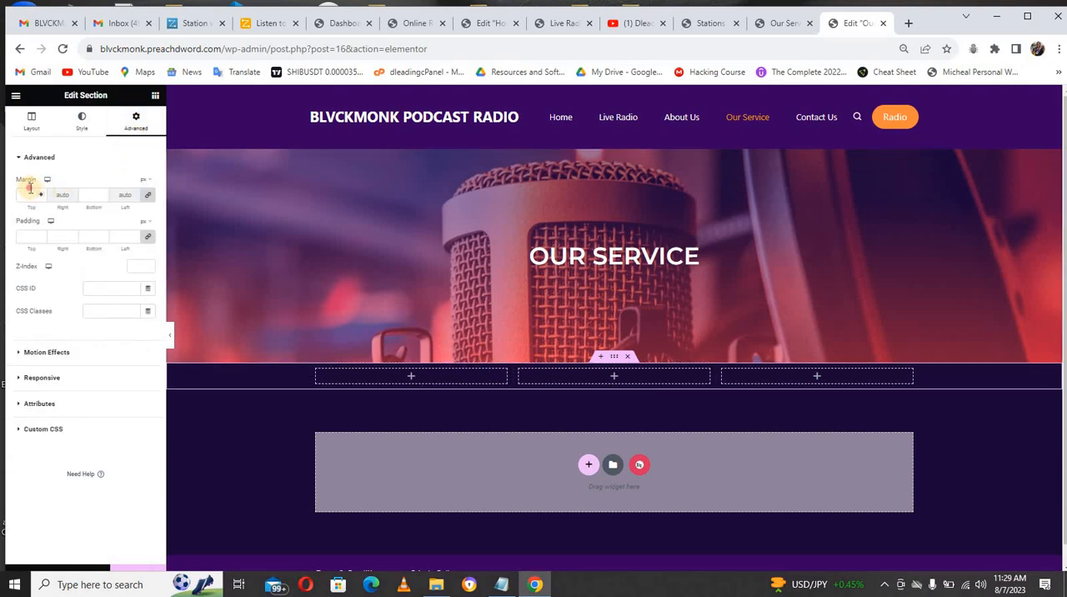
{"action": "left_click", "coordinate": [30, 192]}
{"action": "type", "text": "50"}
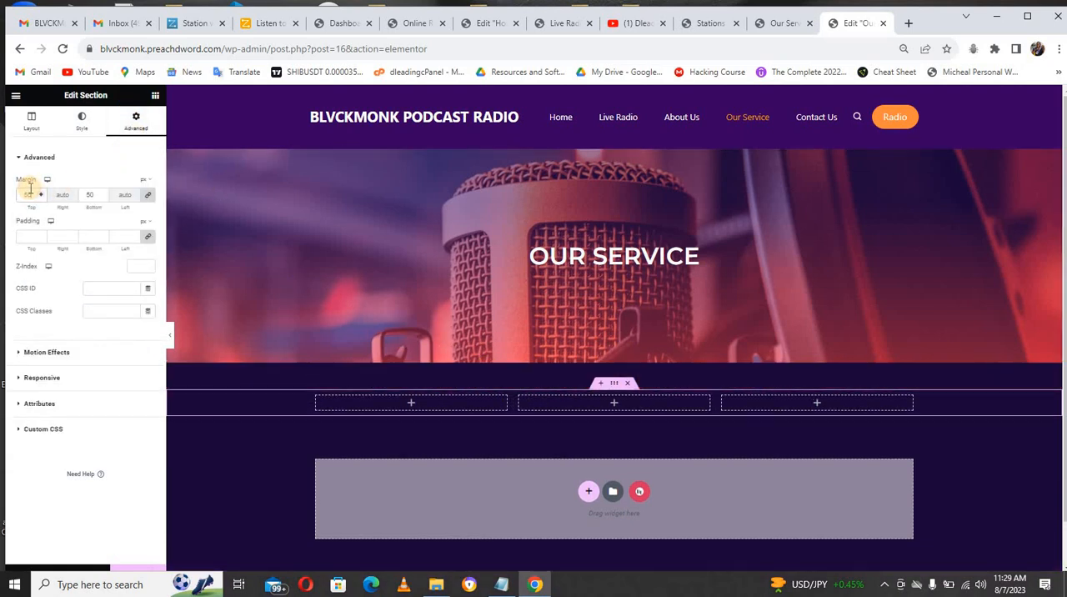
Step: Find the Flip Box widget and place it in the first column of the three-column section
{"action": "left_click", "coordinate": [373, 403]}
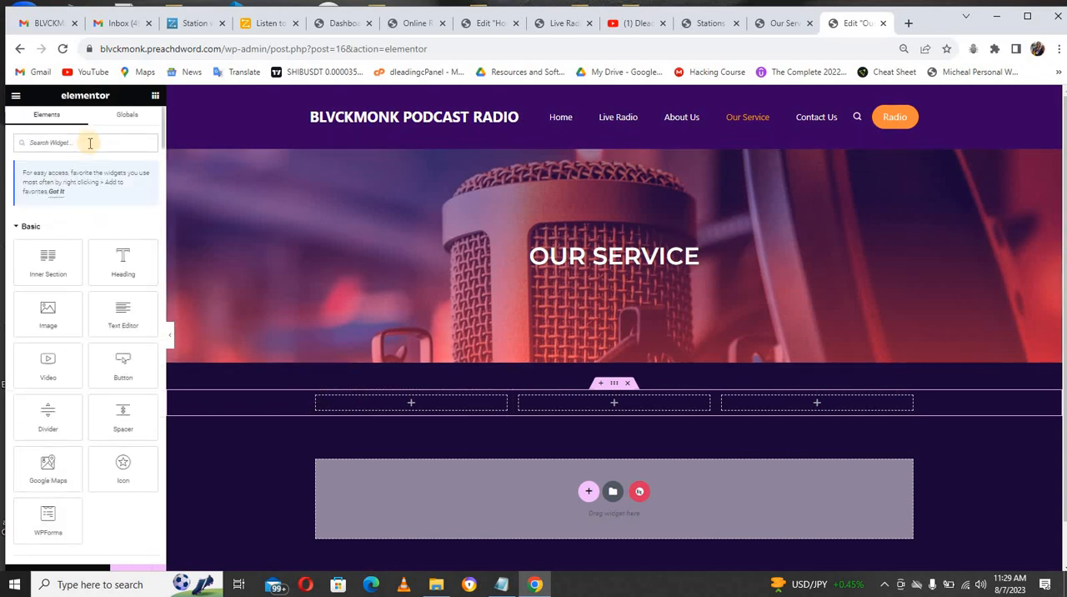
{"action": "type", "text": "flip"}
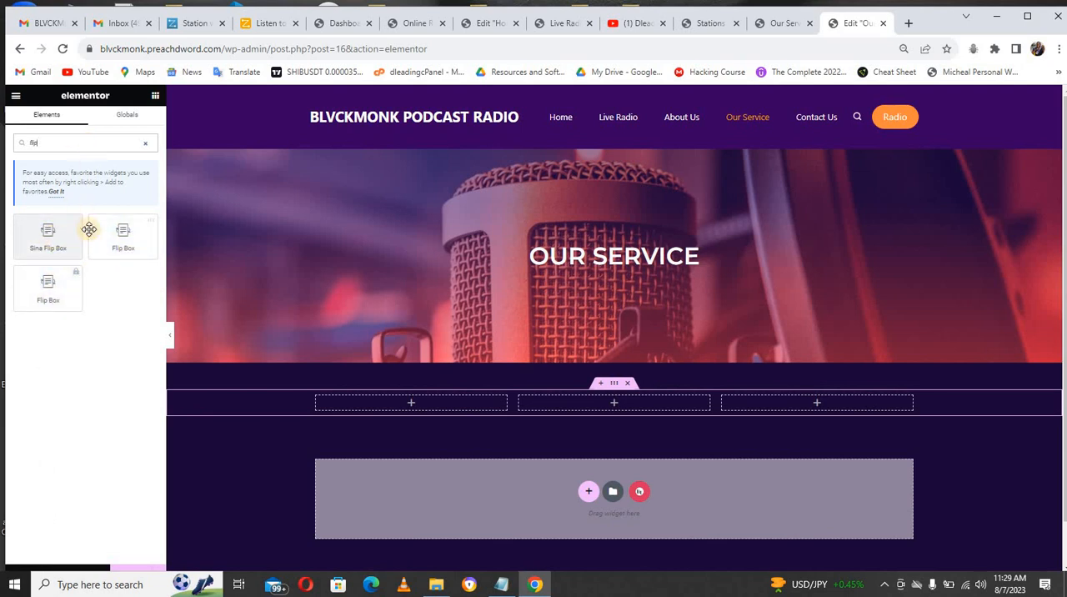
{"action": "left_click_drag", "start_coordinate": [133, 234], "coordinate": [382, 405]}
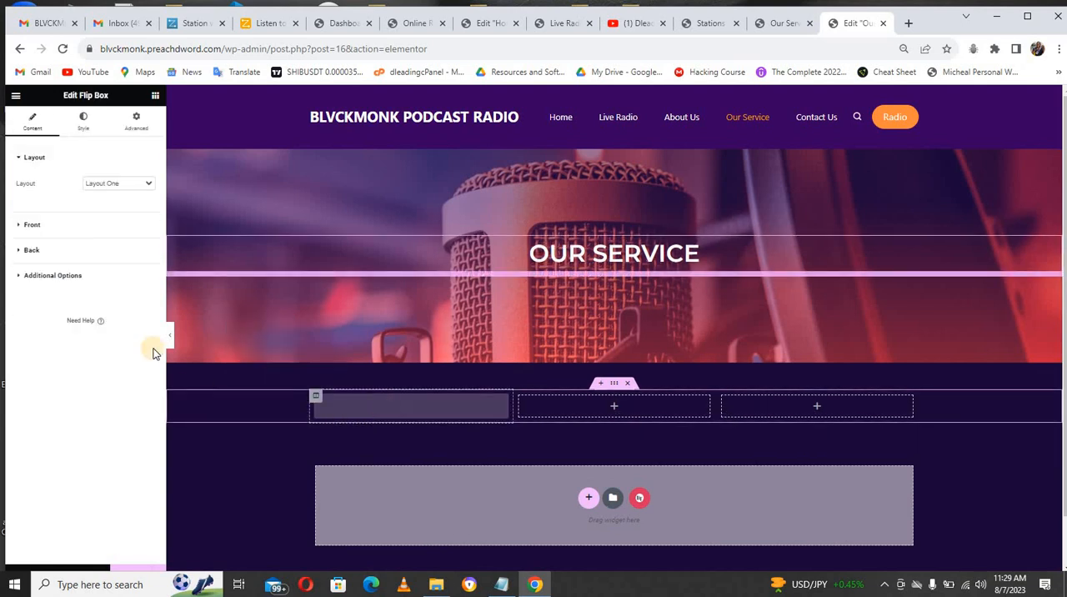
Step: Set the flip box's front icon type to Icon and insert the Microphone icon from the icon library
{"action": "left_click", "coordinate": [58, 226]}
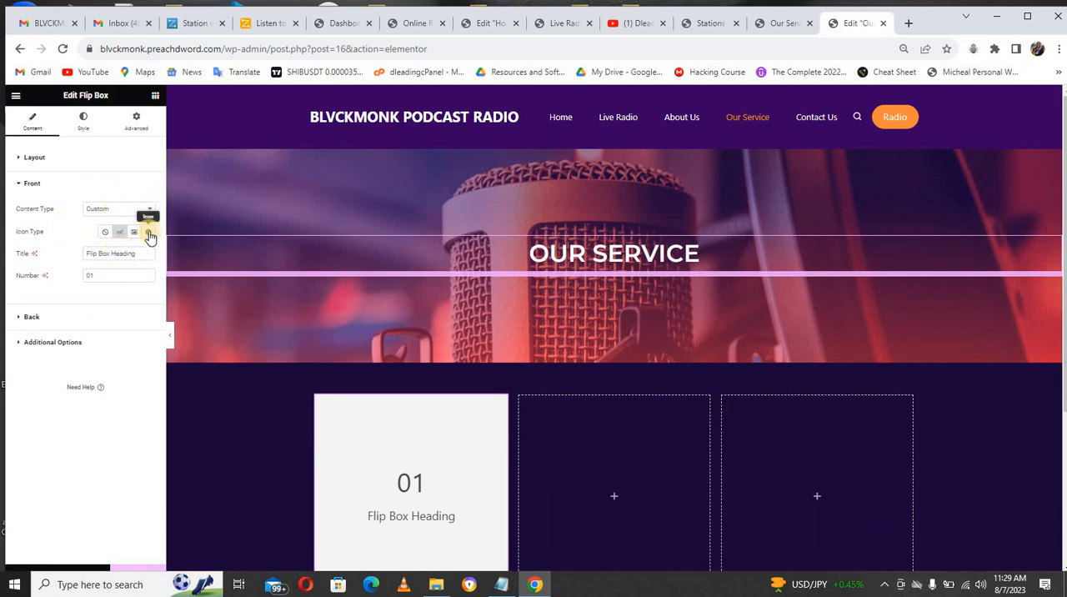
{"action": "left_click", "coordinate": [148, 232]}
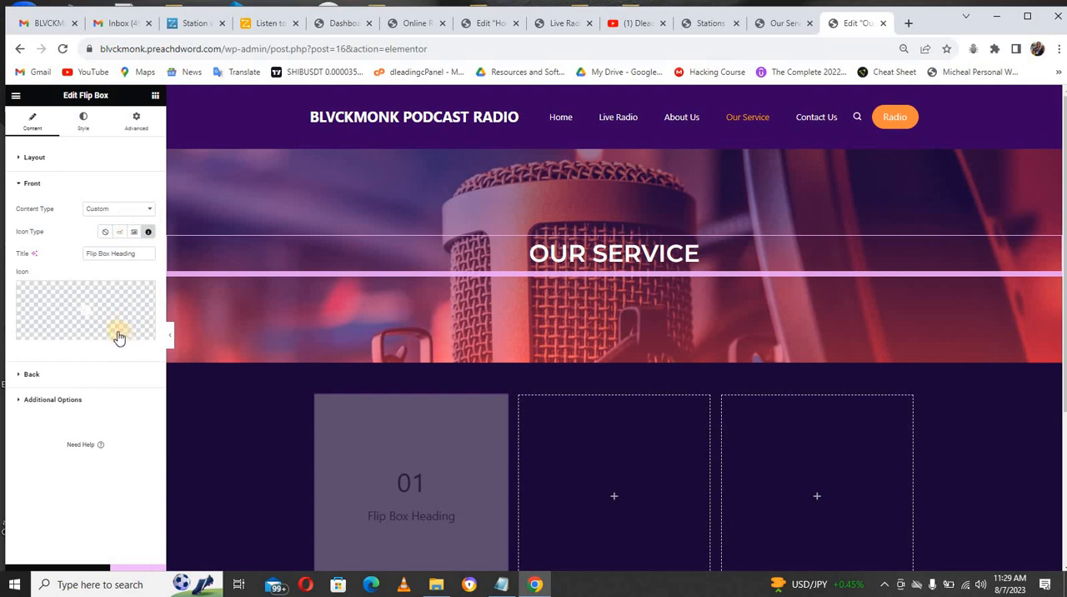
{"action": "left_click", "coordinate": [112, 305]}
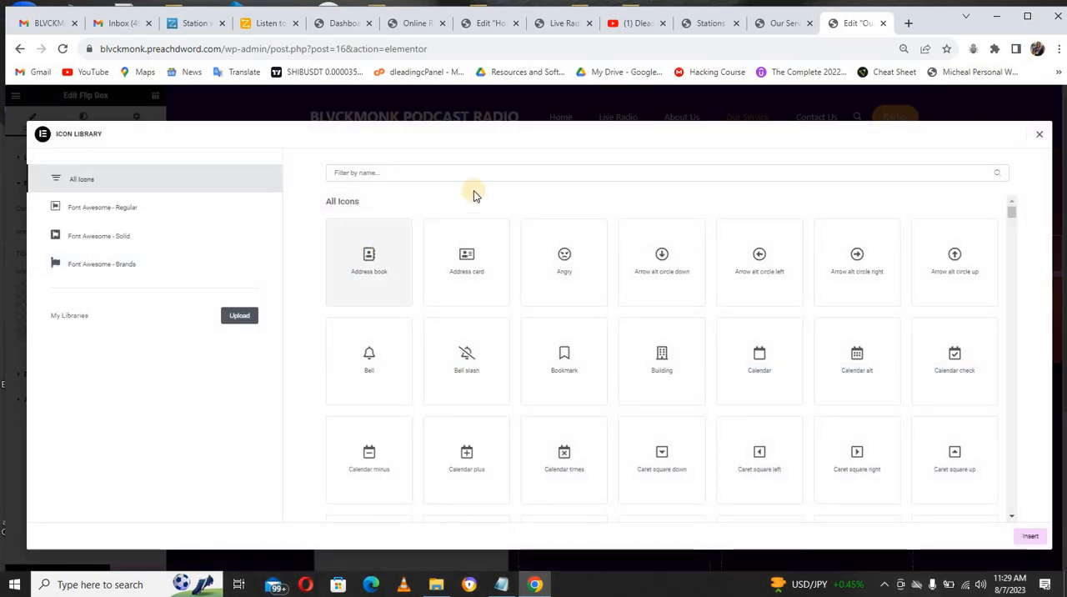
{"action": "left_click", "coordinate": [457, 170]}
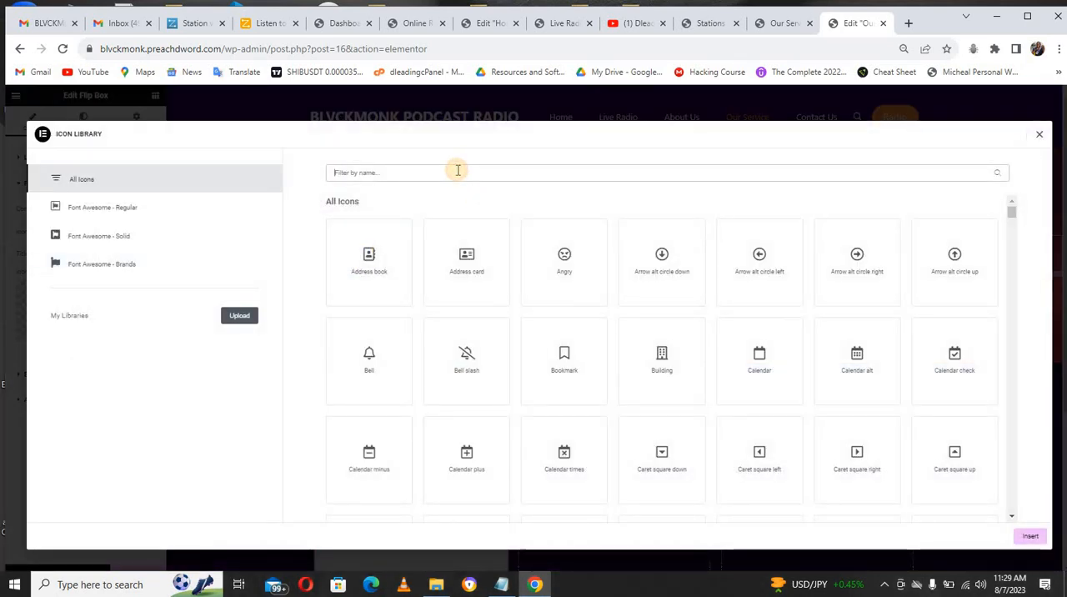
{"action": "type", "text": "mic"}
{"action": "left_click", "coordinate": [468, 275]}
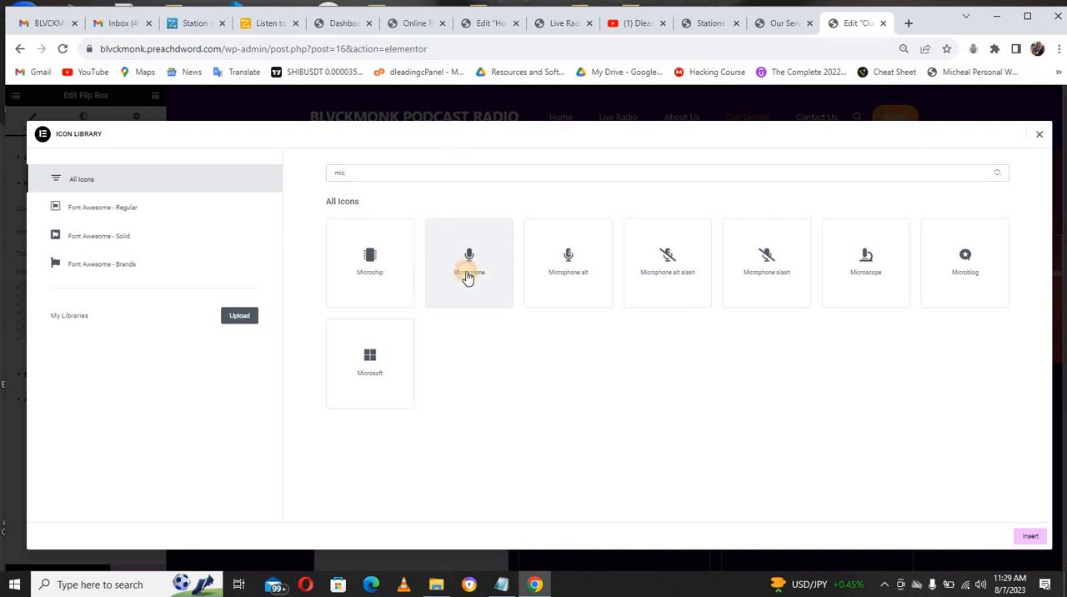
{"action": "left_click", "coordinate": [1027, 537]}
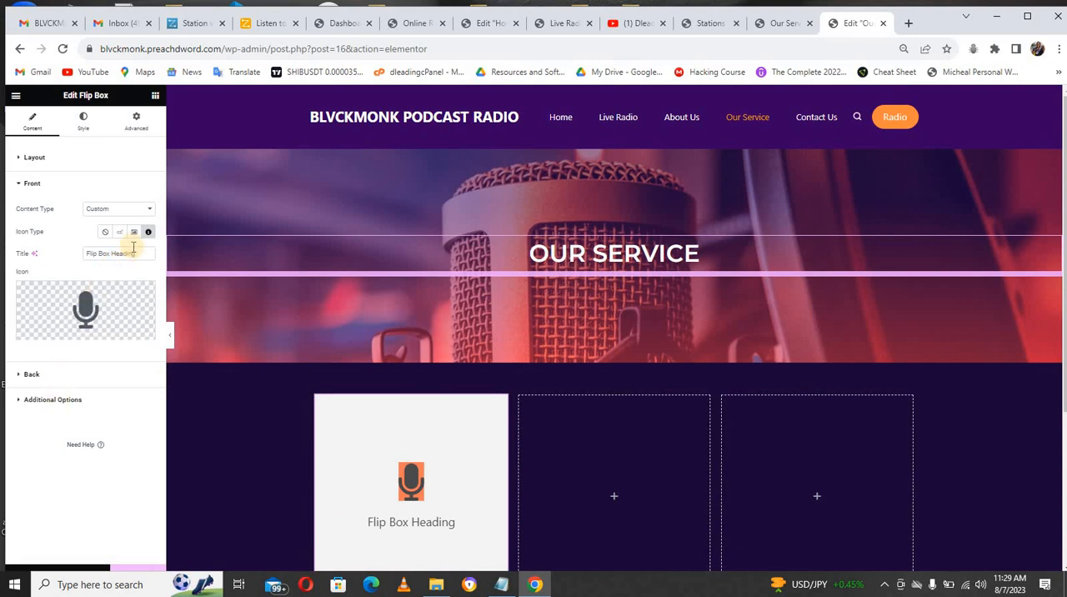
Step: Replace the flip box's front title with "Radio Station"
{"action": "left_click_drag", "start_coordinate": [128, 254], "coordinate": [87, 255]}
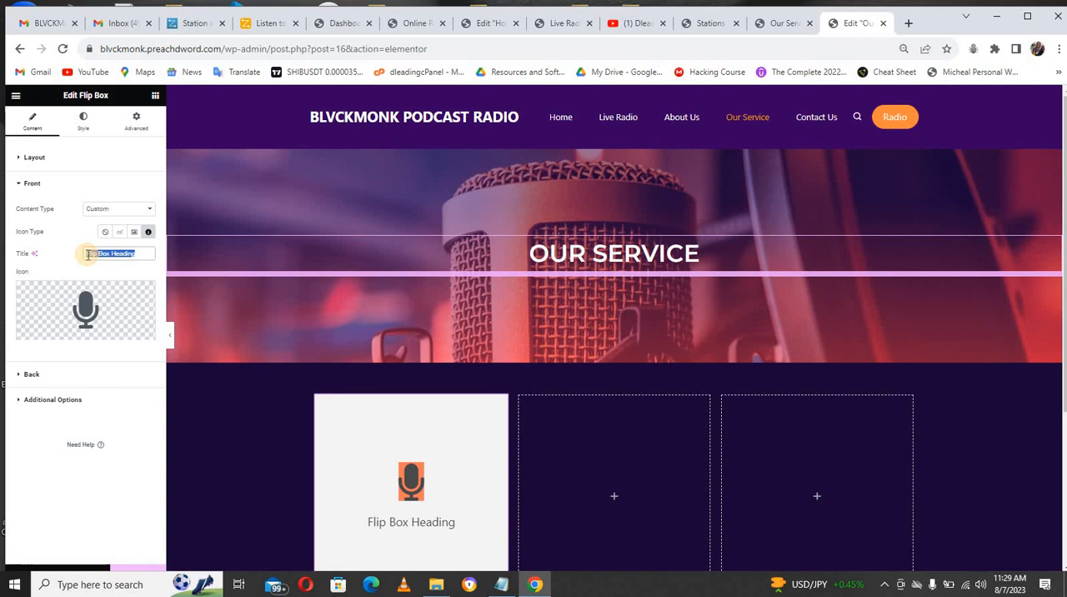
{"action": "type", "text": "Ra"}
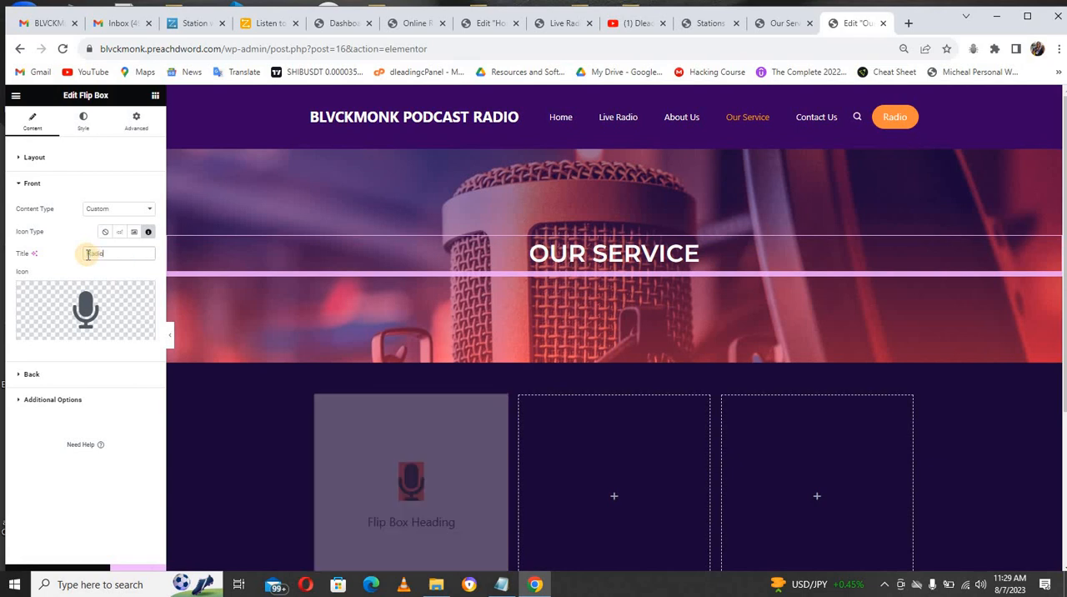
{"action": "type", "text": "dio Station"}
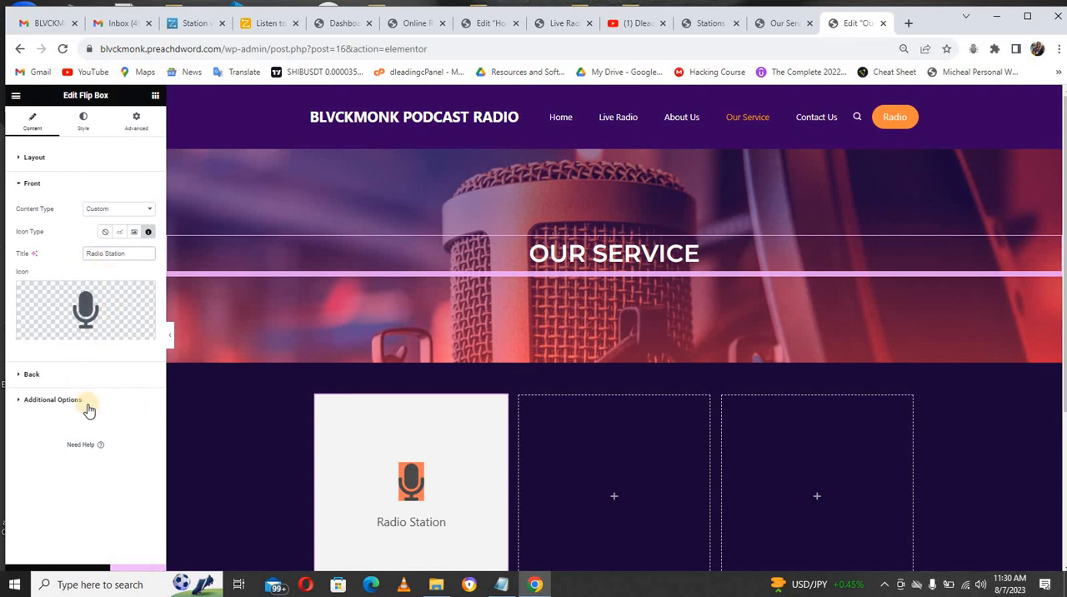
Step: Replace the title on the back of the flip box with "Radio Station"
{"action": "mouse_move", "coordinate": [385, 459]}
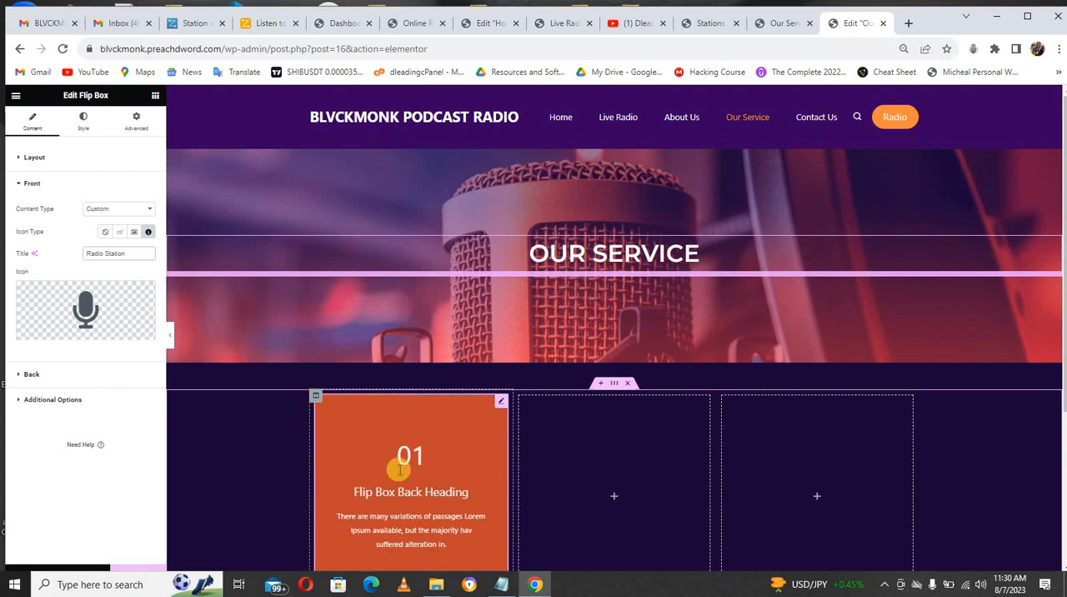
{"action": "left_click", "coordinate": [33, 375]}
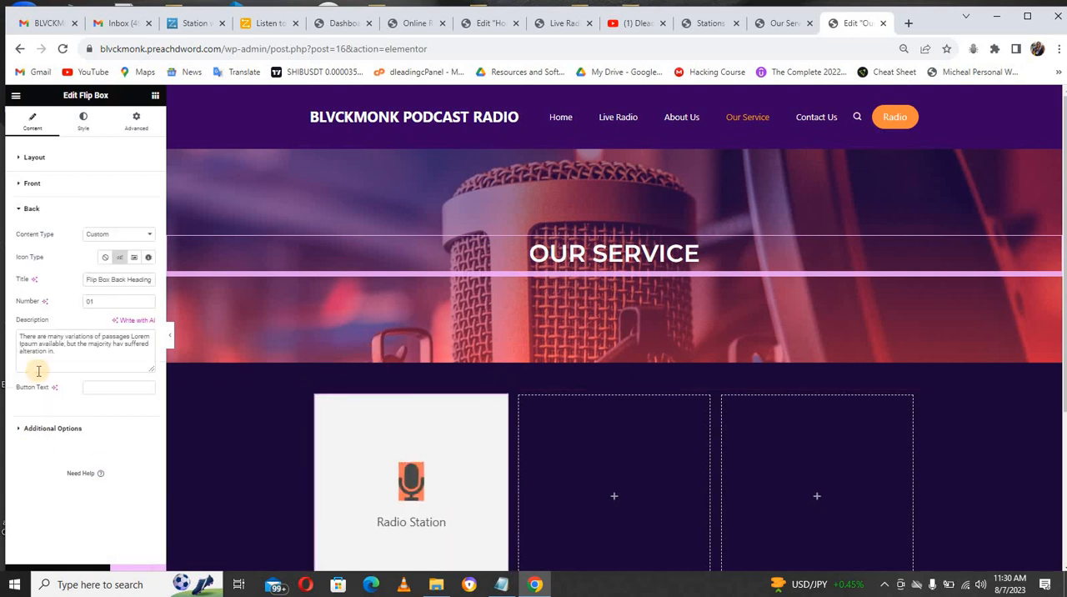
{"action": "triple_click", "coordinate": [91, 280]}
{"action": "key", "text": "BackSpace"}
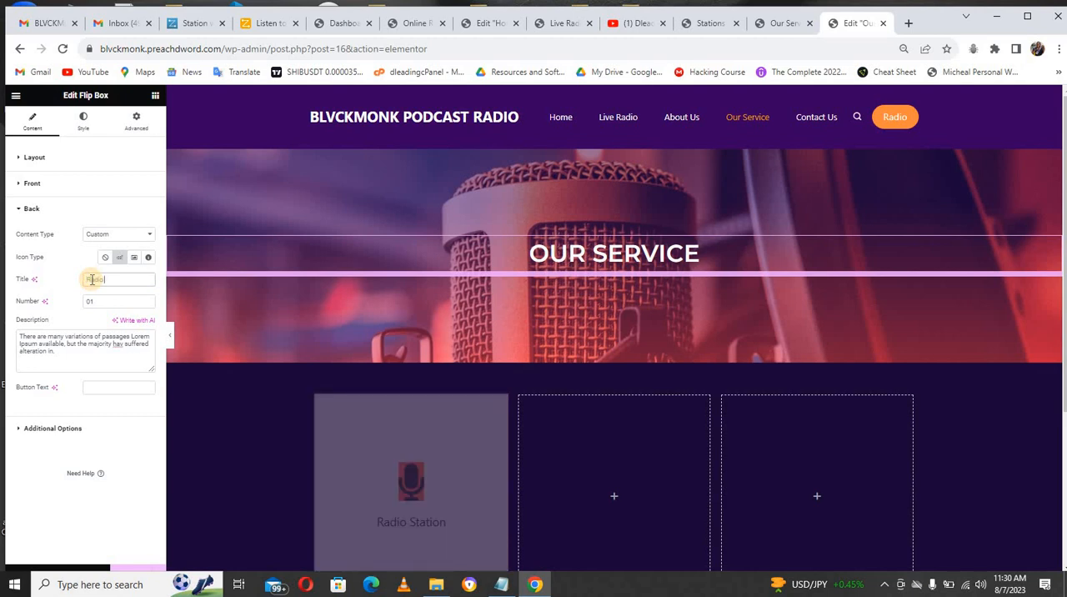
{"action": "type", "text": "Radio Station"}
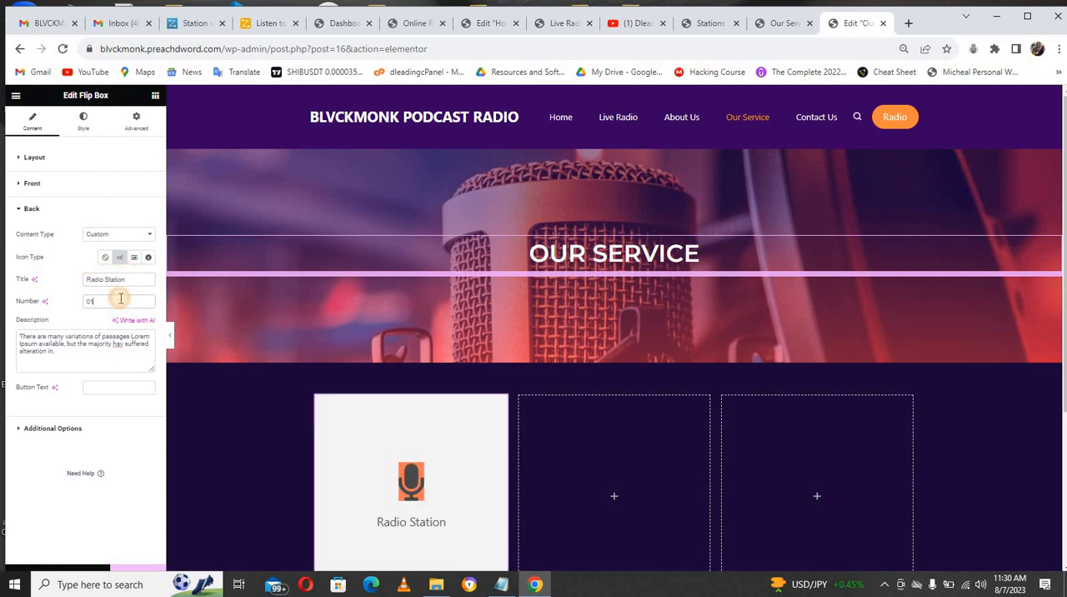
Step: Set the flip box's back icon type to Icon and insert the Microphone icon from the icon library
{"action": "left_click", "coordinate": [147, 260]}
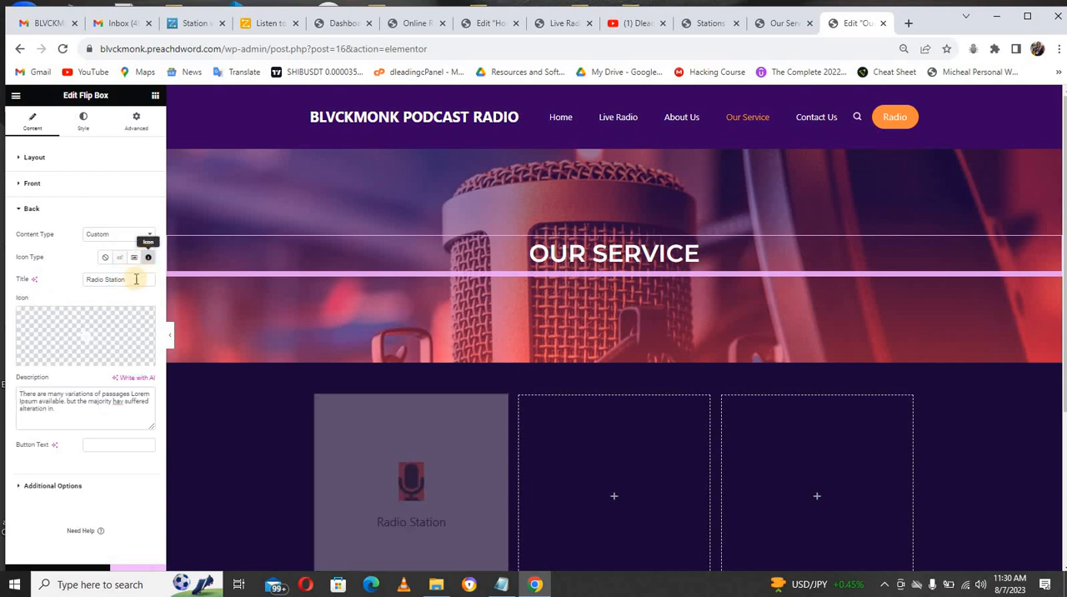
{"action": "left_click", "coordinate": [91, 332]}
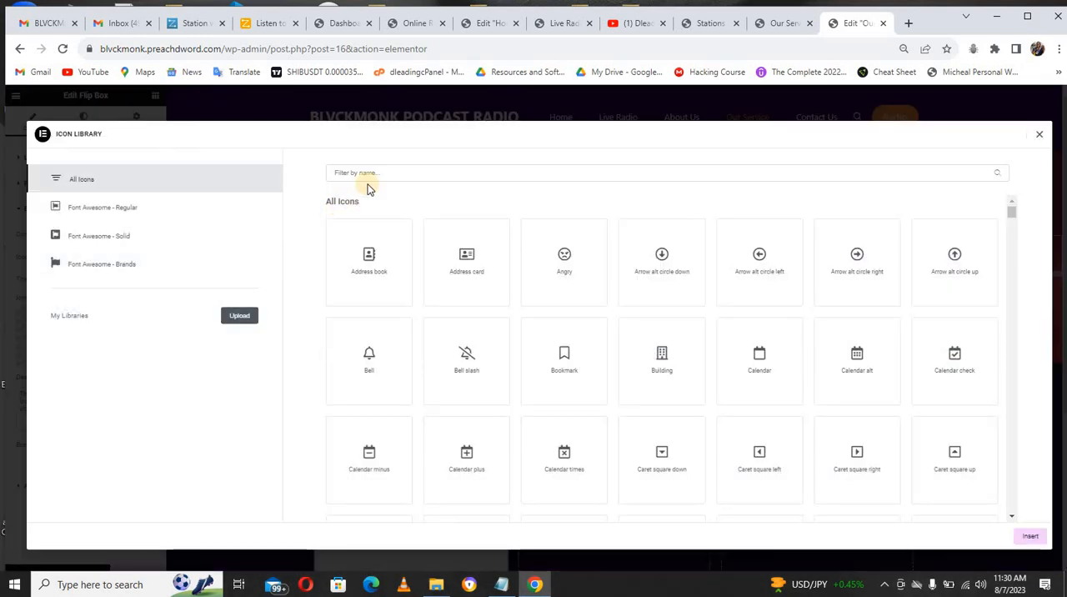
{"action": "left_click", "coordinate": [368, 174]}
{"action": "type", "text": "mic"}
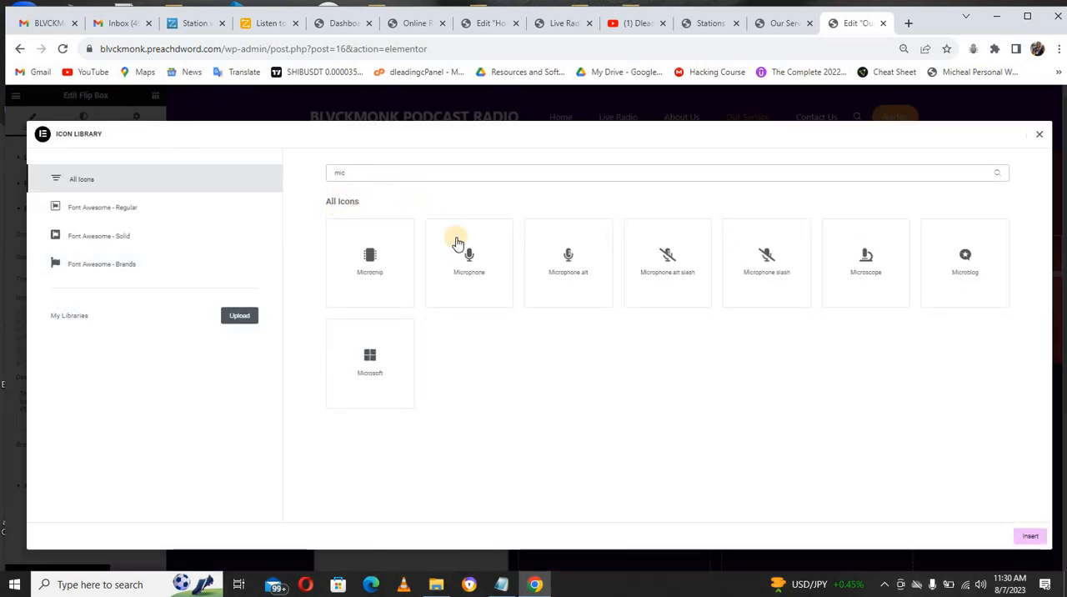
{"action": "left_click", "coordinate": [457, 242]}
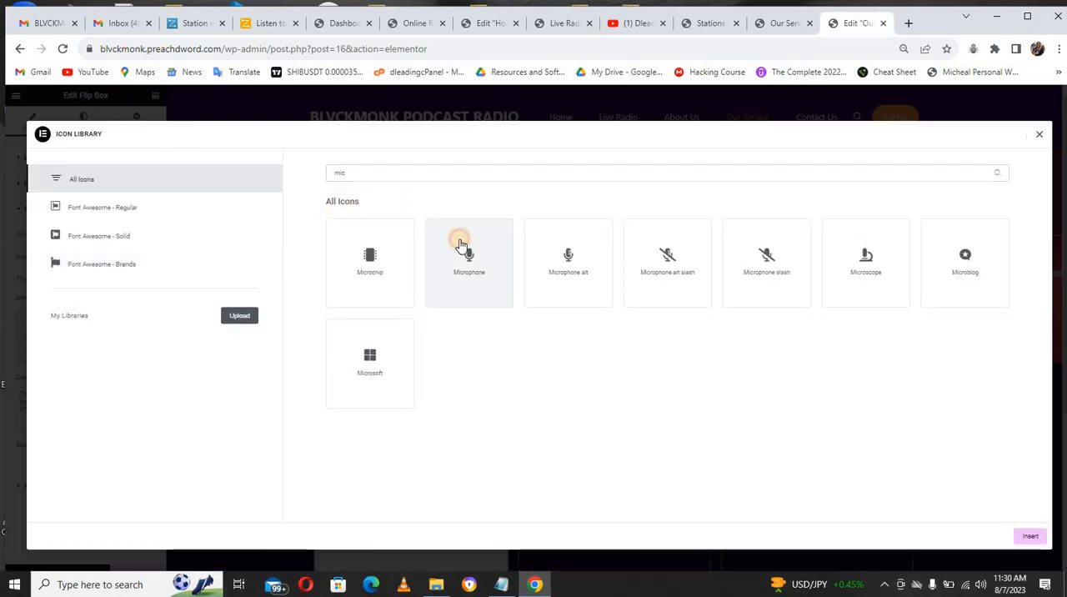
{"action": "left_click", "coordinate": [1032, 538]}
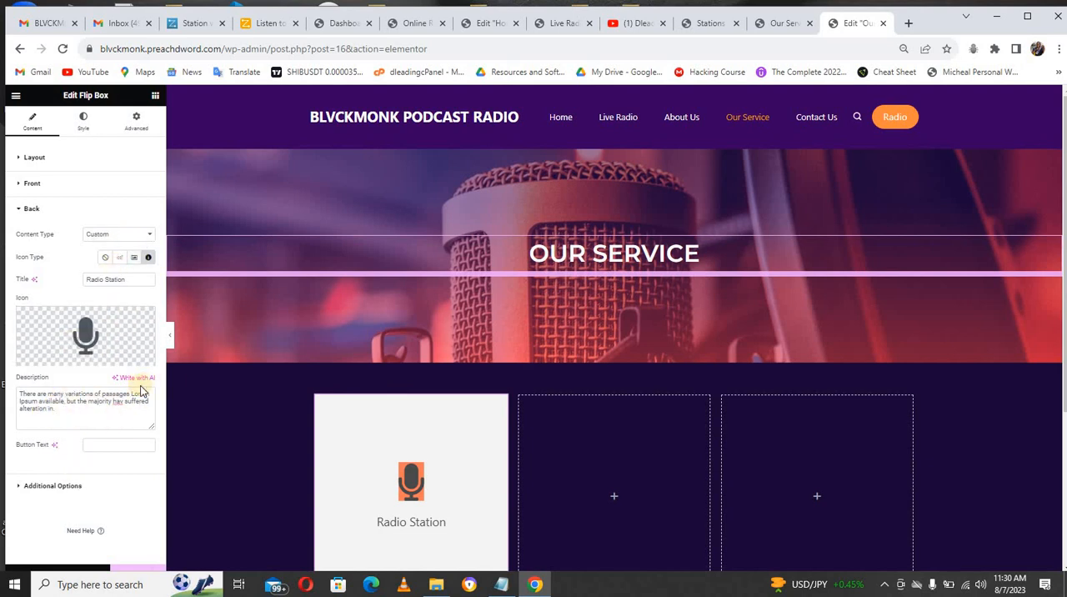
Step: Change the flip box's front title color to a fully saturated orange
{"action": "left_click", "coordinate": [84, 123]}
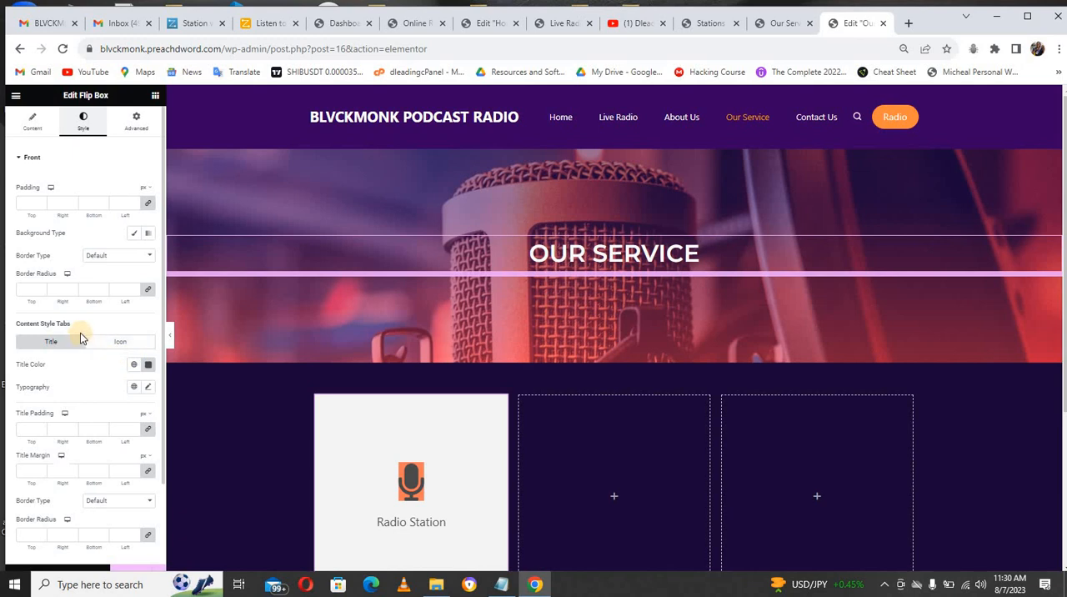
{"action": "left_click", "coordinate": [148, 366]}
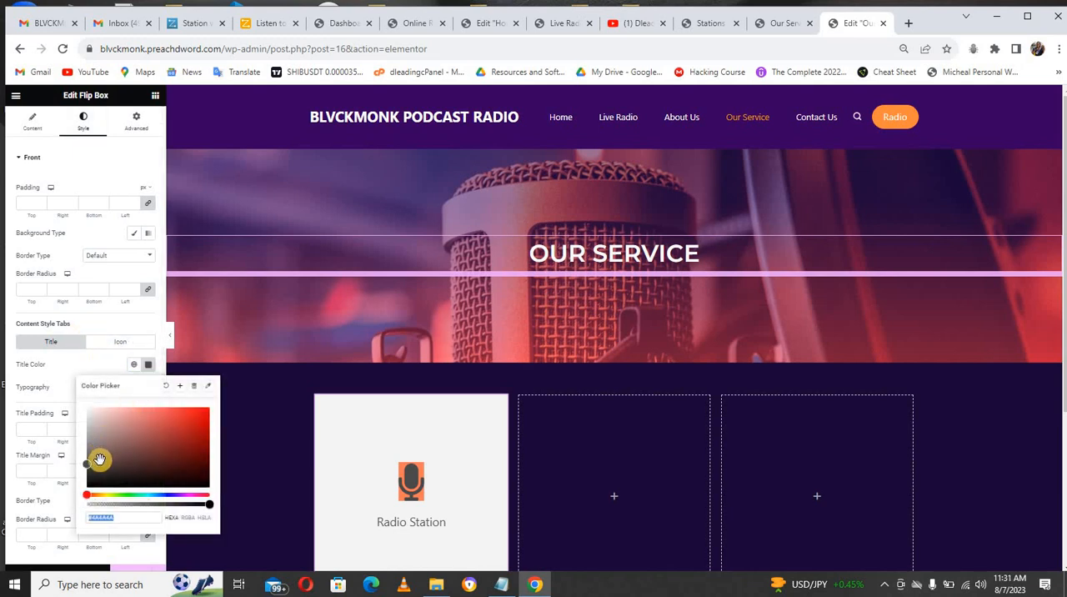
{"action": "left_click_drag", "start_coordinate": [90, 464], "coordinate": [150, 456]}
{"action": "left_click", "coordinate": [94, 495]}
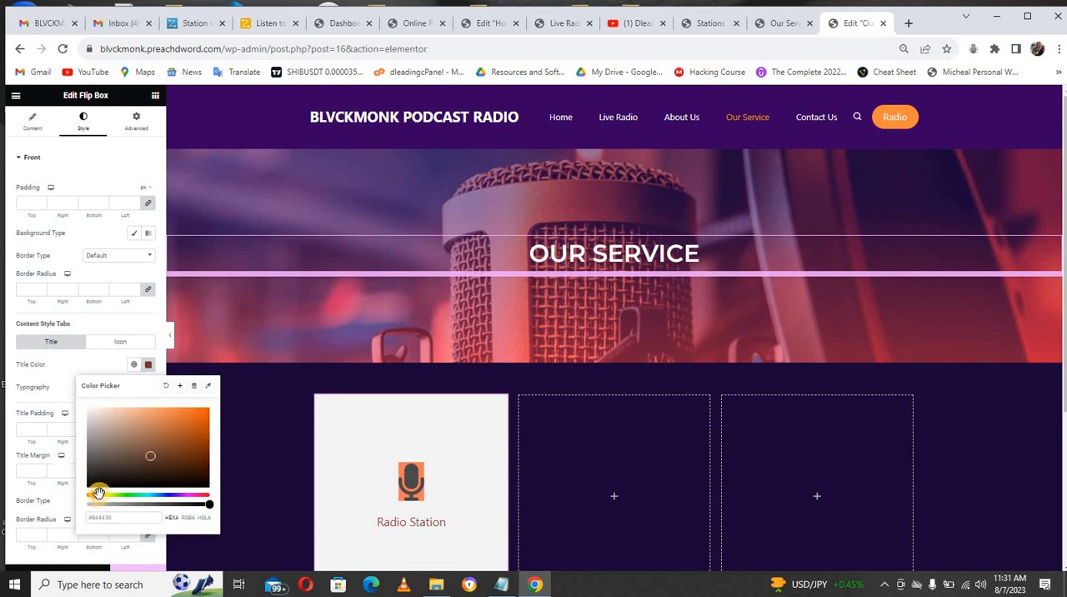
{"action": "left_click", "coordinate": [98, 495]}
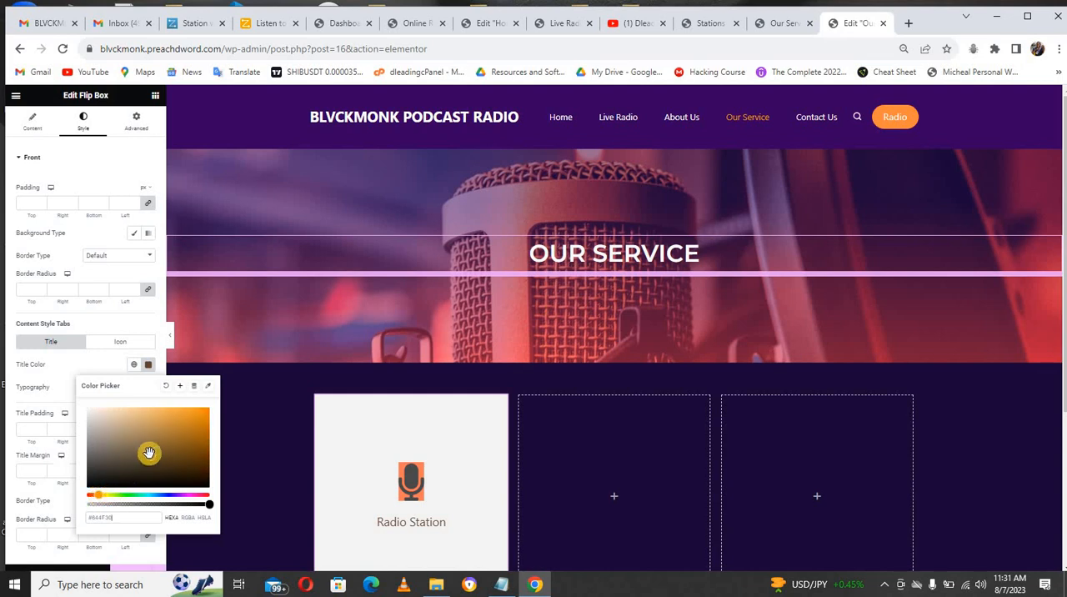
{"action": "left_click", "coordinate": [202, 421]}
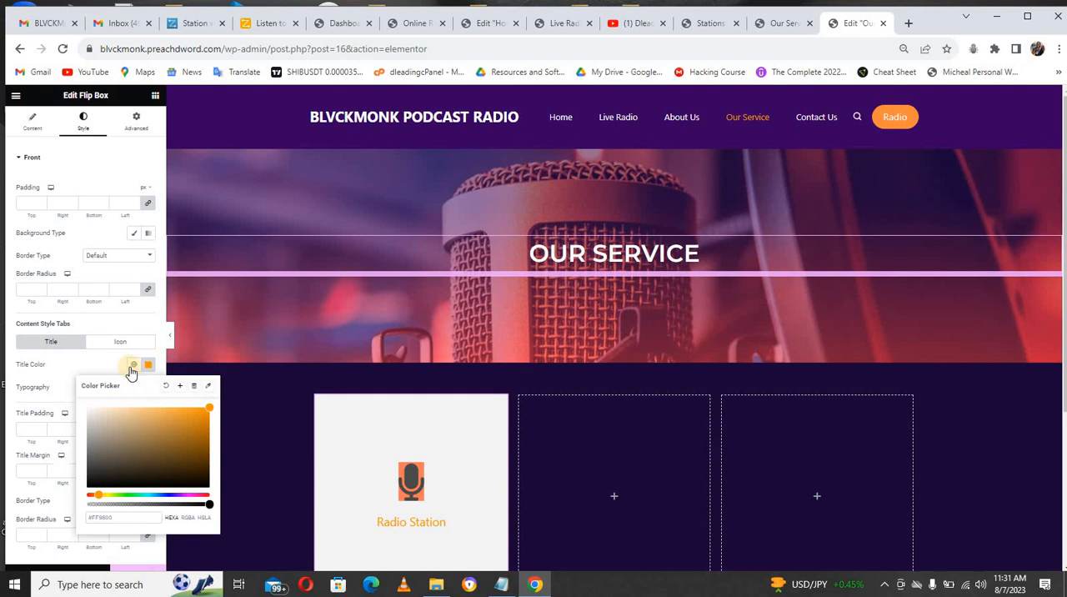
{"action": "left_click", "coordinate": [97, 364]}
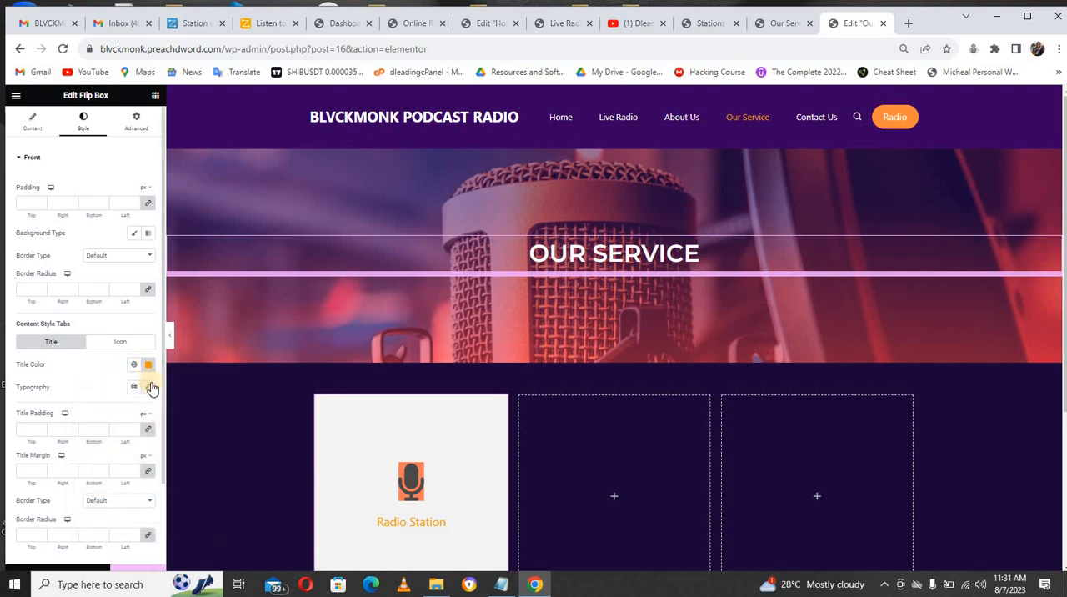
Step: Set the front title's typography to the Montserrat font family at a size of 20 px
{"action": "left_click", "coordinate": [151, 386]}
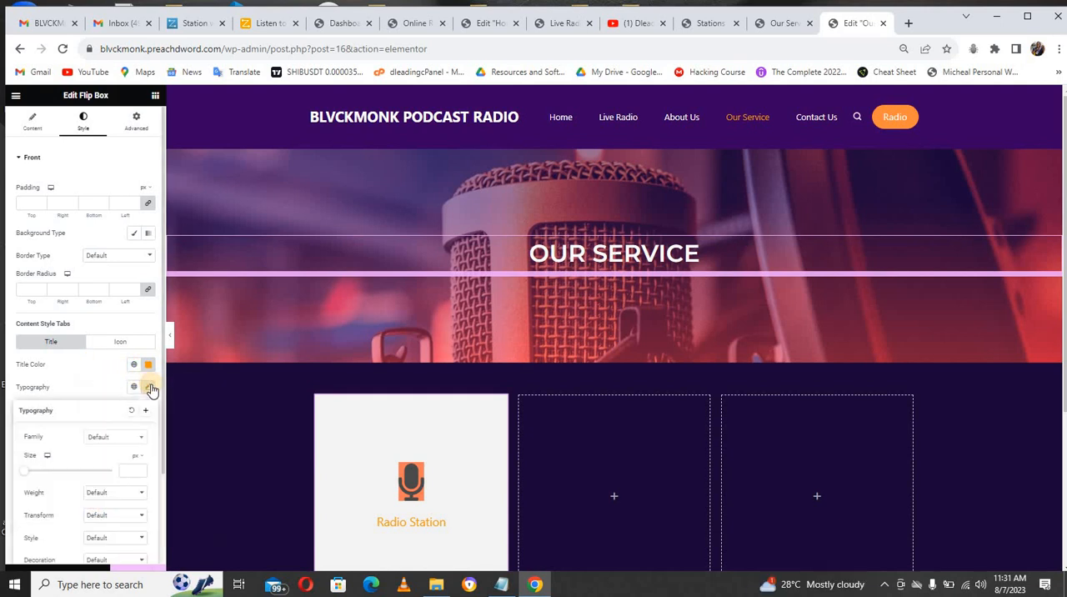
{"action": "left_click", "coordinate": [106, 439]}
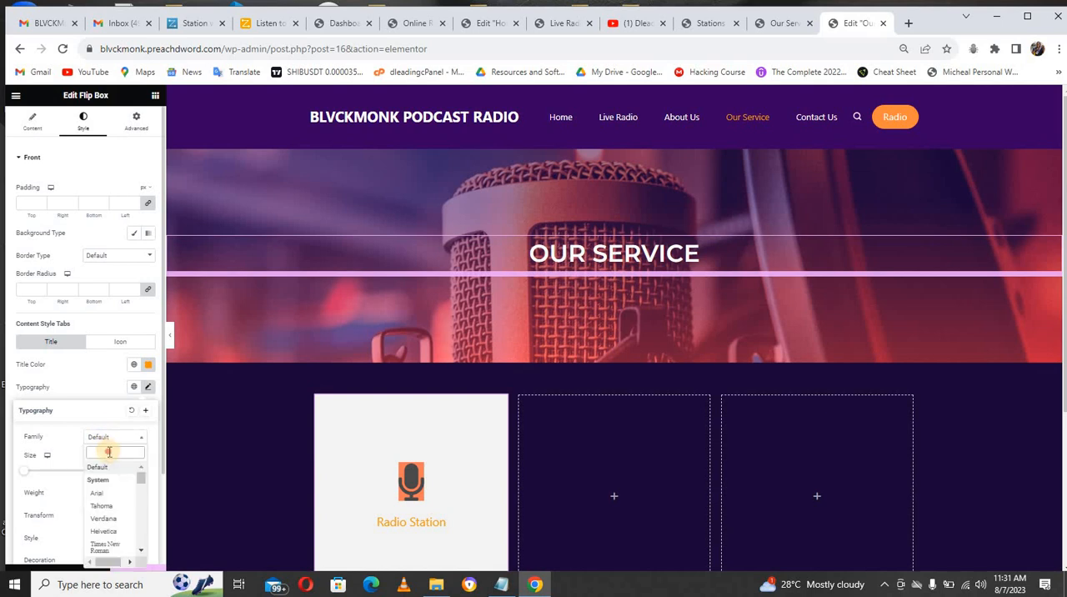
{"action": "type", "text": "serr"}
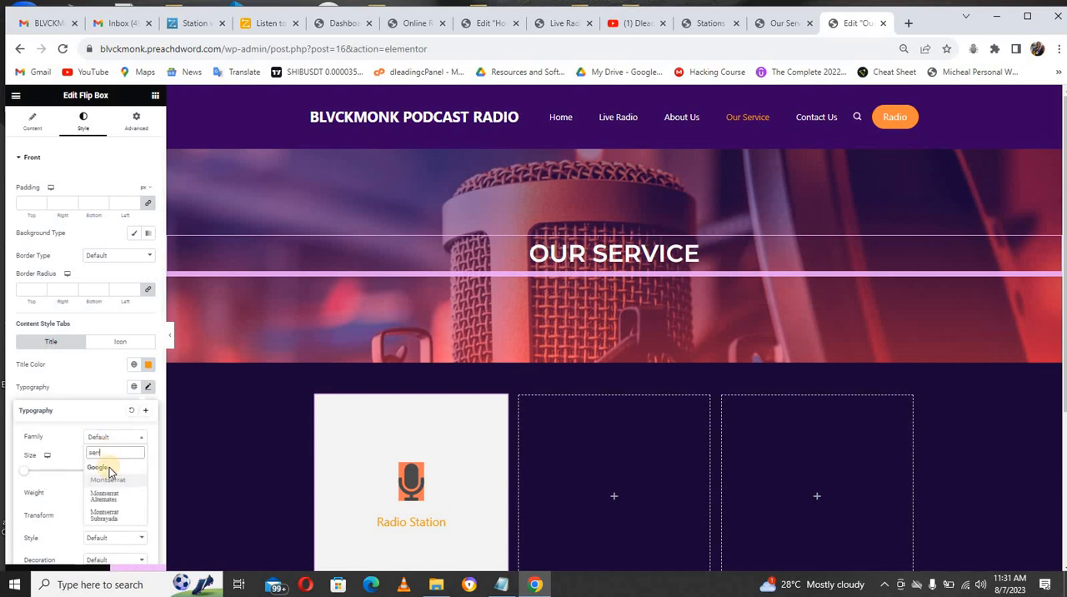
{"action": "left_click", "coordinate": [114, 482]}
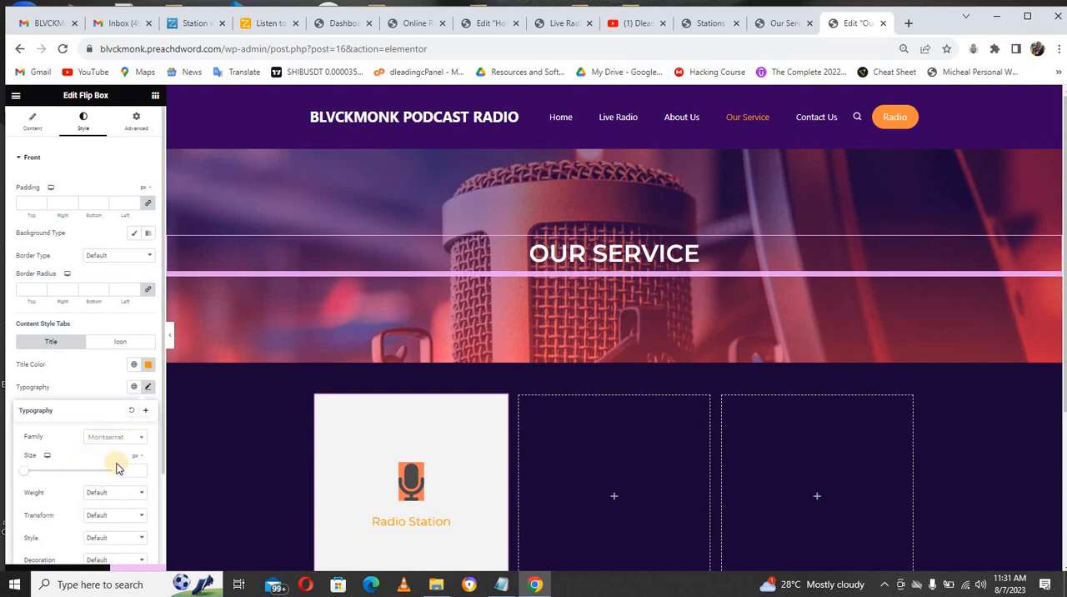
{"action": "type", "text": "20"}
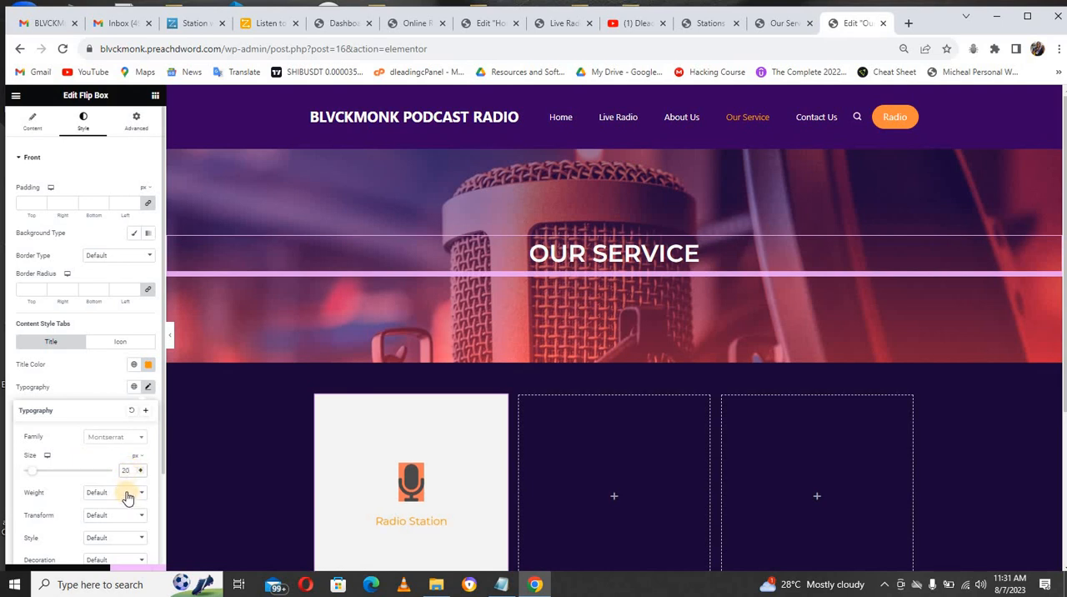
Step: Set the front title's text transform to Uppercase and its weight to 600 (Semi Bold)
{"action": "left_click", "coordinate": [127, 493]}
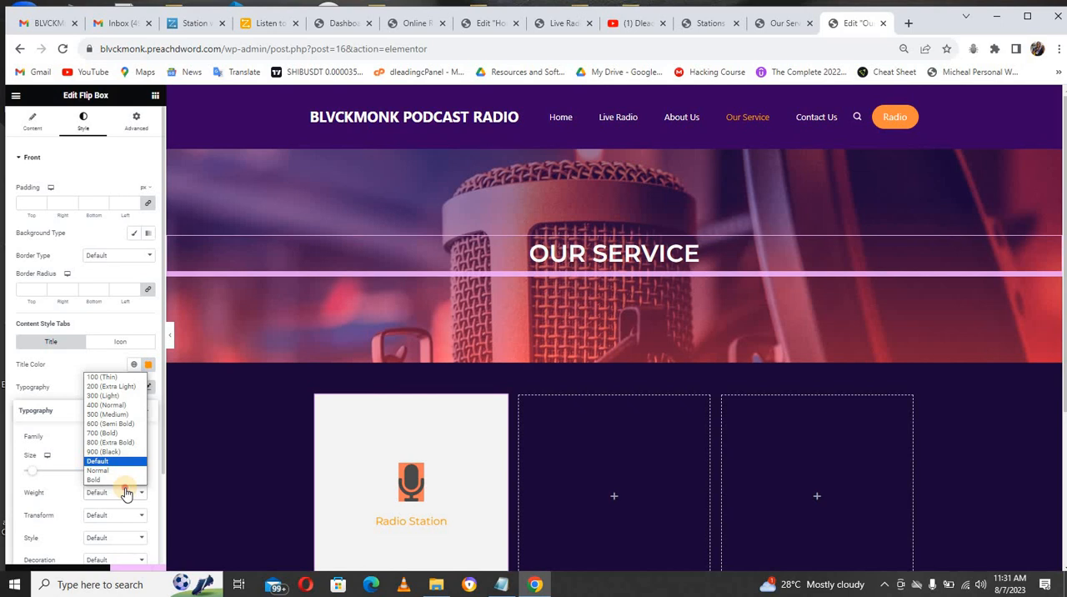
{"action": "left_click", "coordinate": [125, 493]}
{"action": "left_click", "coordinate": [120, 516]}
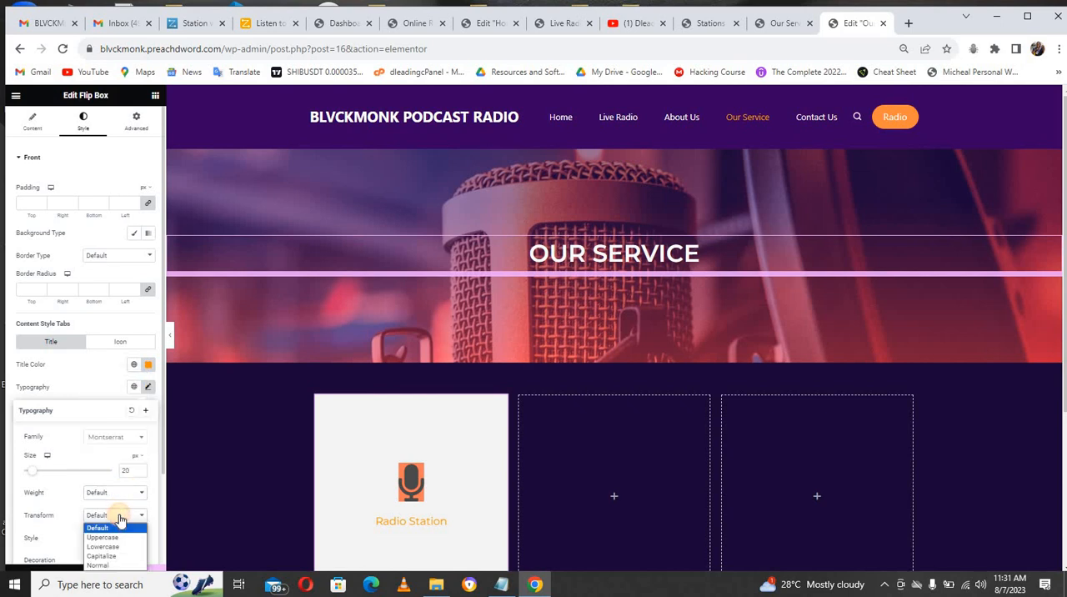
{"action": "left_click", "coordinate": [114, 536]}
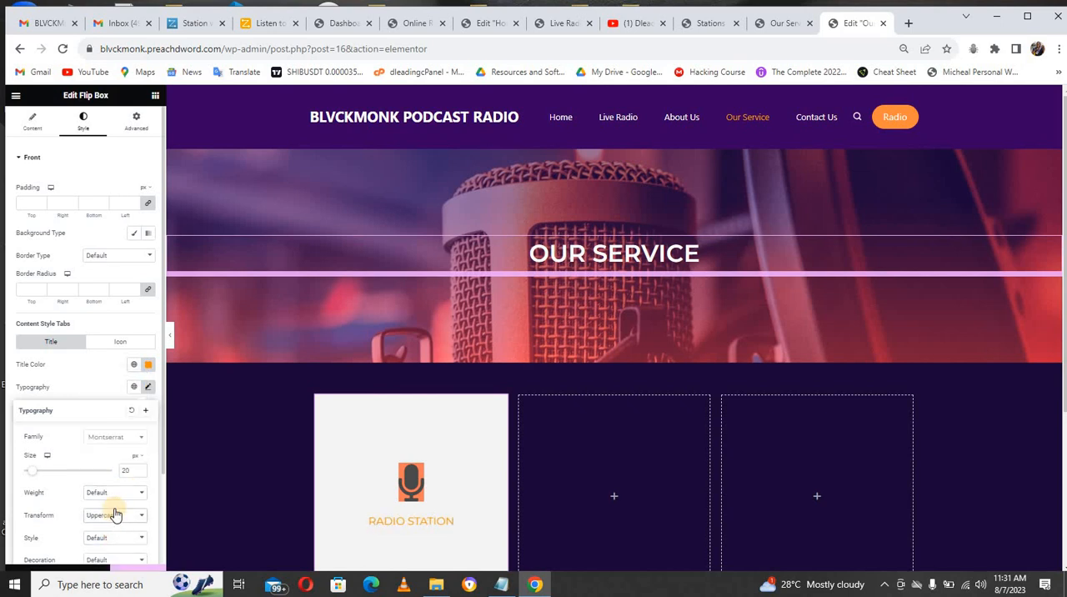
{"action": "left_click", "coordinate": [115, 514]}
{"action": "left_click", "coordinate": [111, 494]}
{"action": "left_click", "coordinate": [113, 492]}
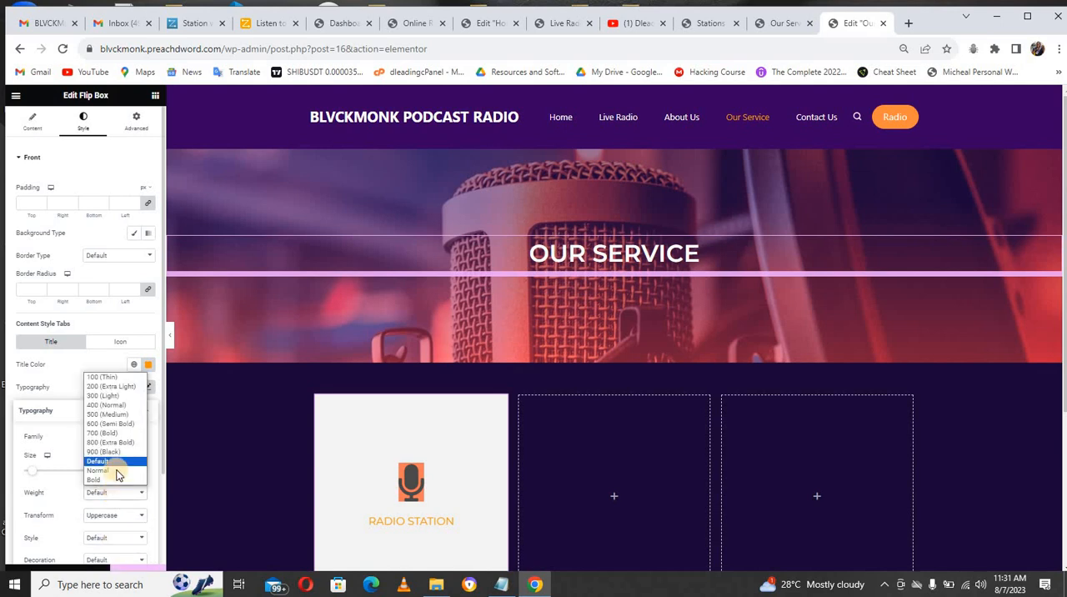
{"action": "left_click", "coordinate": [115, 423]}
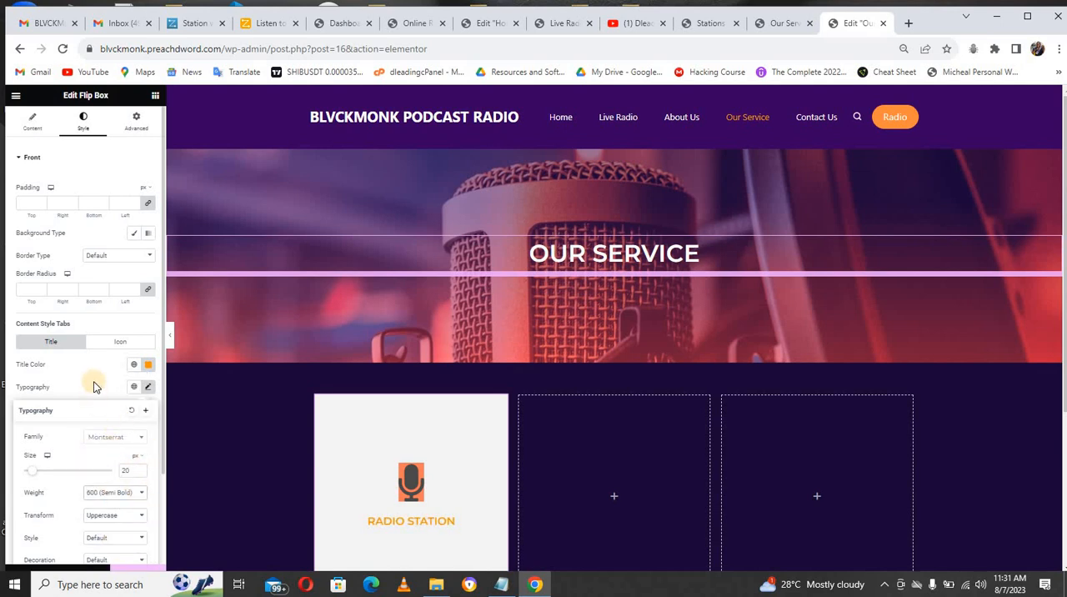
{"action": "left_click", "coordinate": [94, 386]}
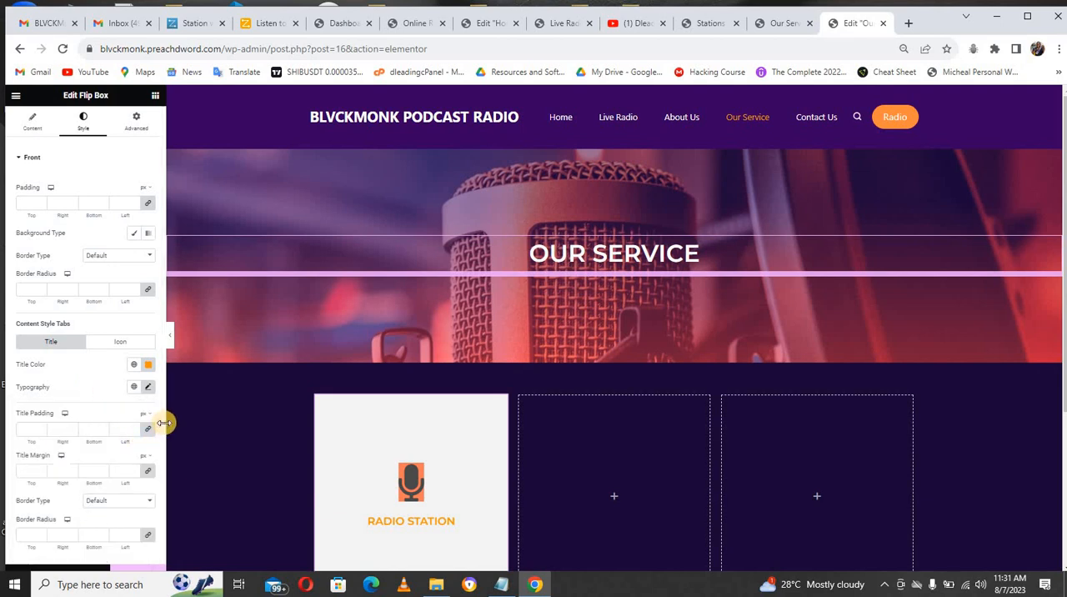
Step: Copy the front title's orange color code to the front icon color and clear the icon background color
{"action": "scroll", "coordinate": [164, 454], "scroll_direction": "down", "scroll_amount": 1}
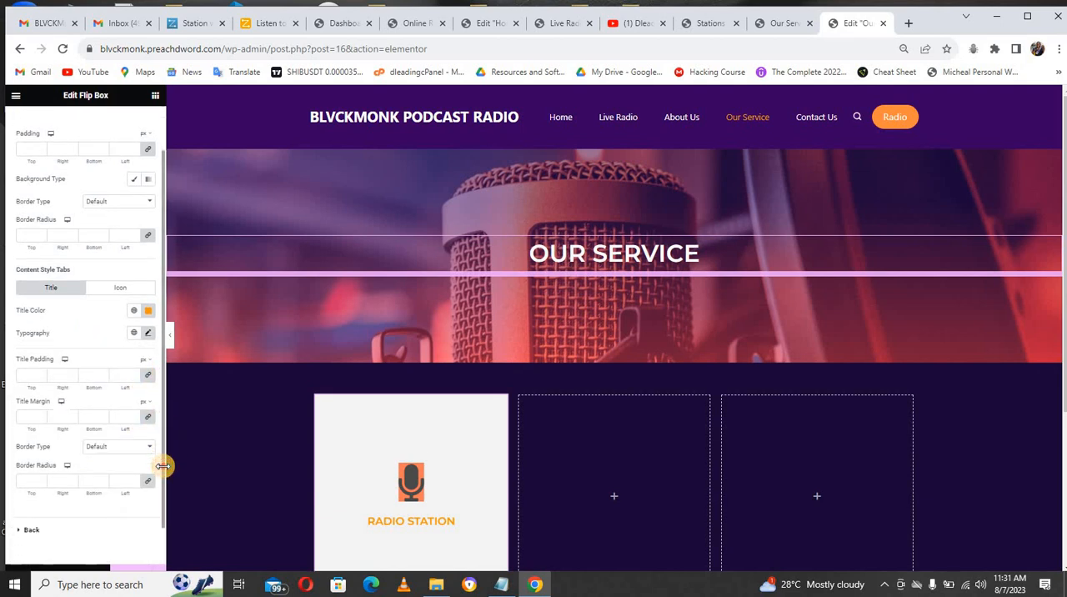
{"action": "scroll", "coordinate": [159, 441], "scroll_direction": "up", "scroll_amount": 1}
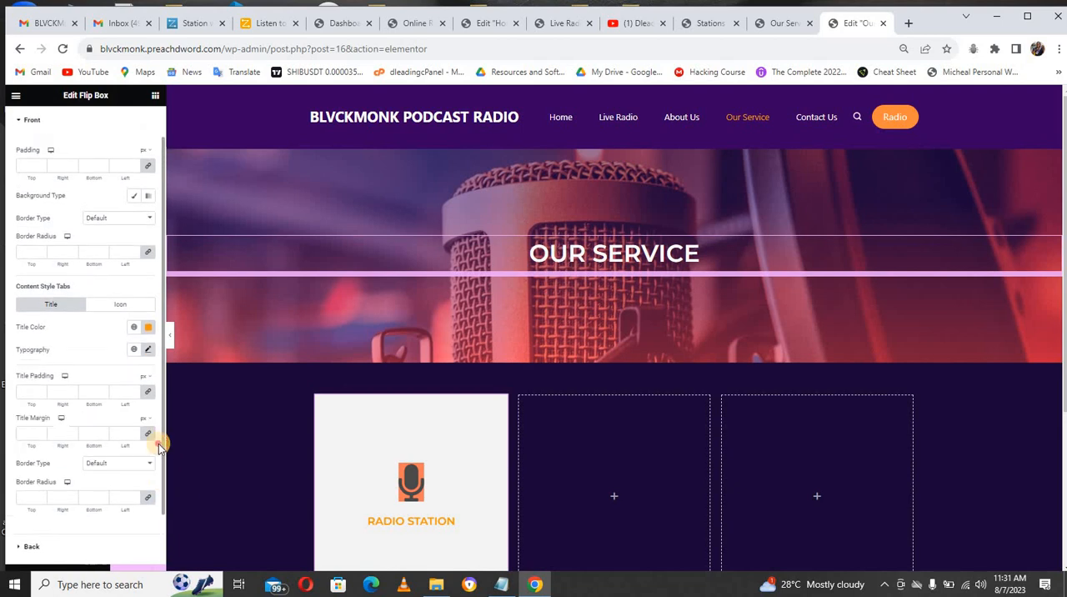
{"action": "scroll", "coordinate": [156, 402], "scroll_direction": "up", "scroll_amount": 1}
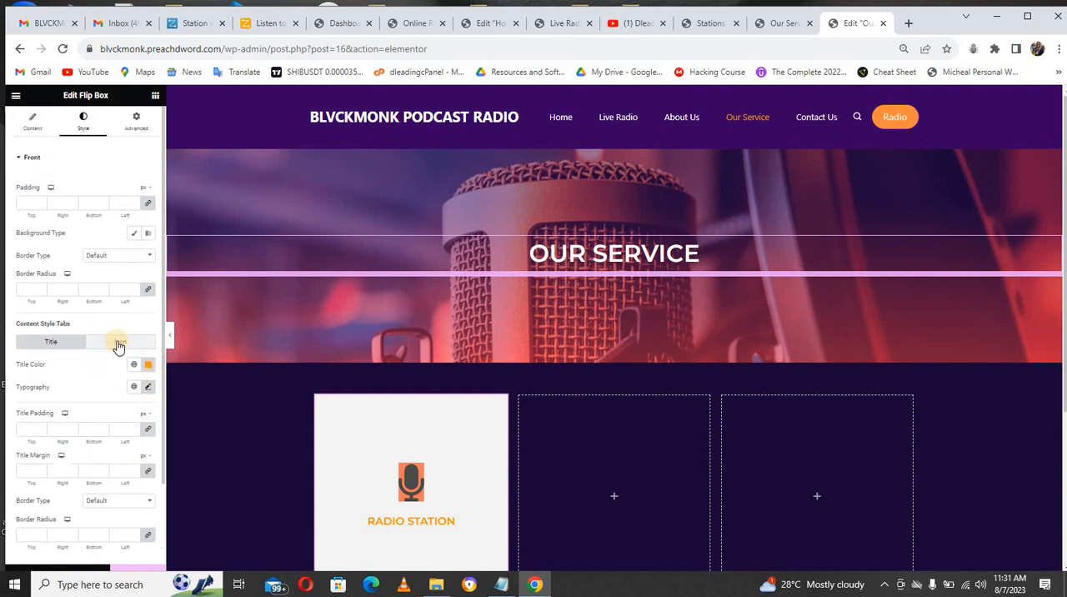
{"action": "left_click", "coordinate": [123, 344]}
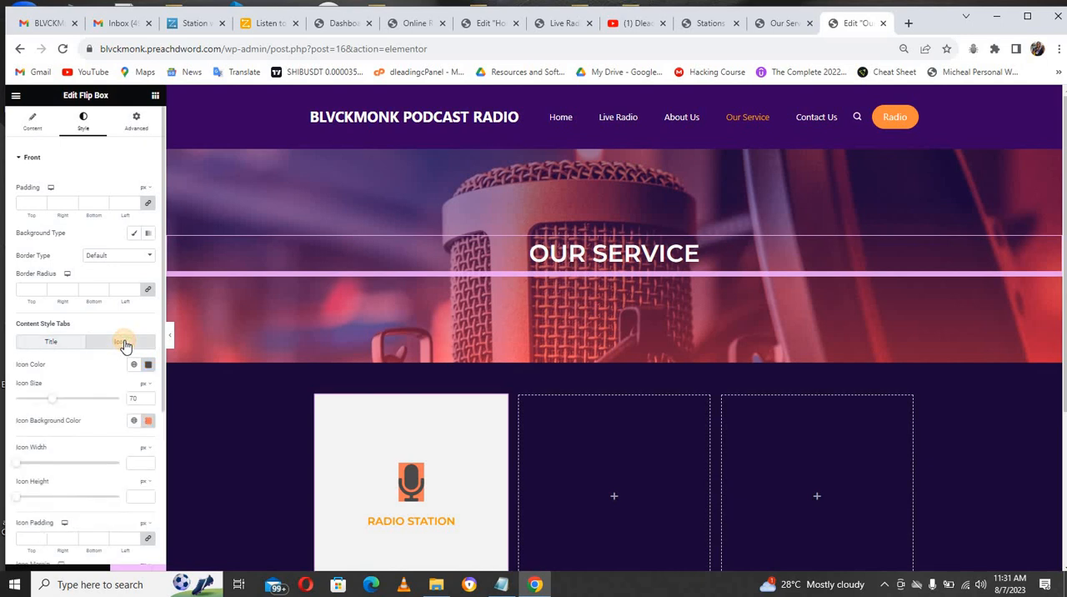
{"action": "left_click", "coordinate": [73, 344]}
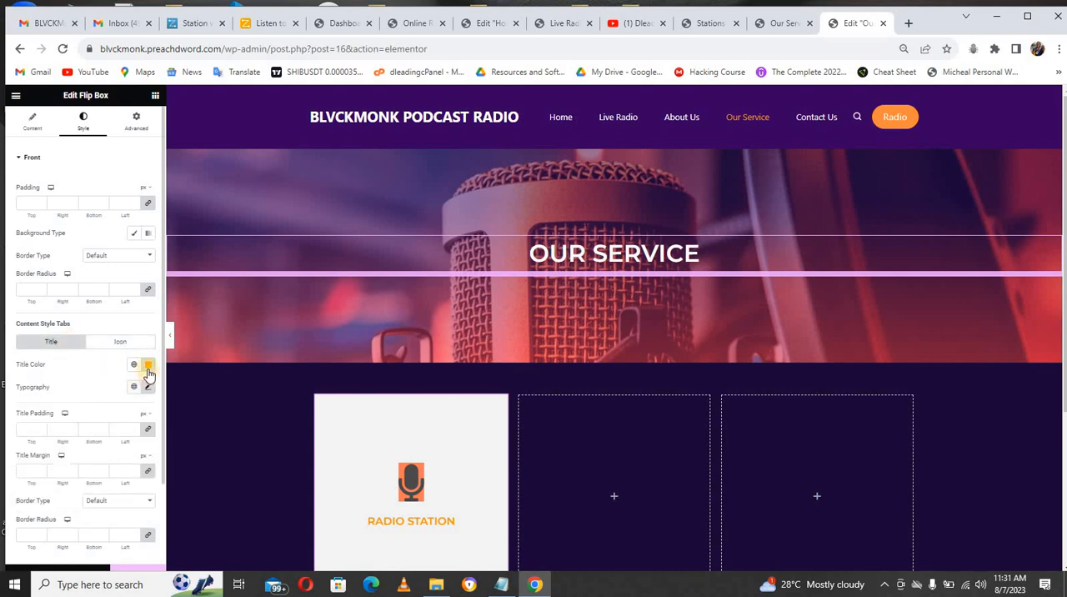
{"action": "left_click", "coordinate": [149, 366]}
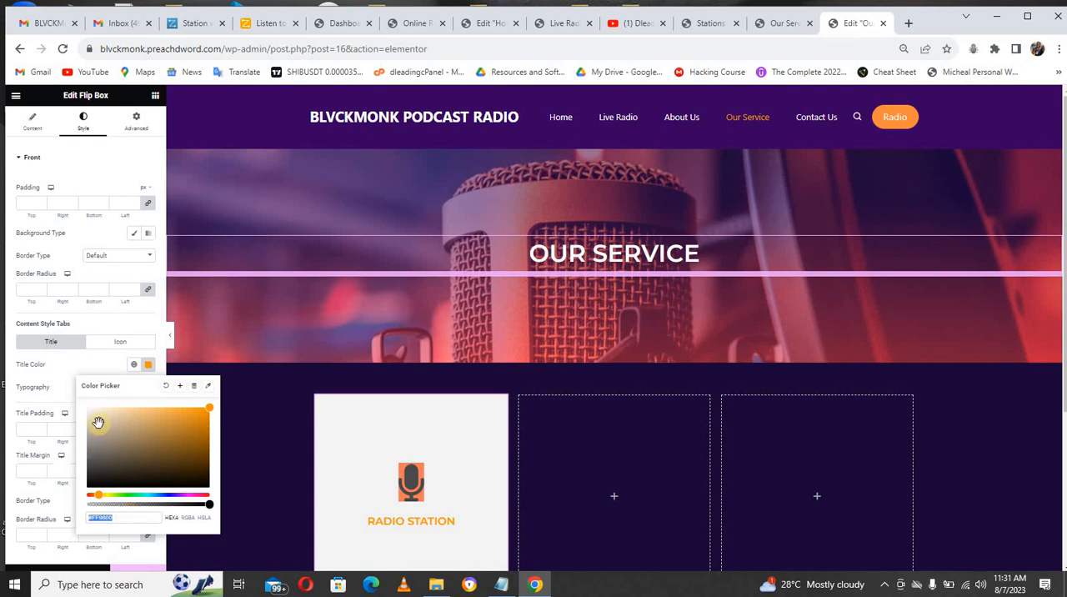
{"action": "left_click", "coordinate": [108, 343]}
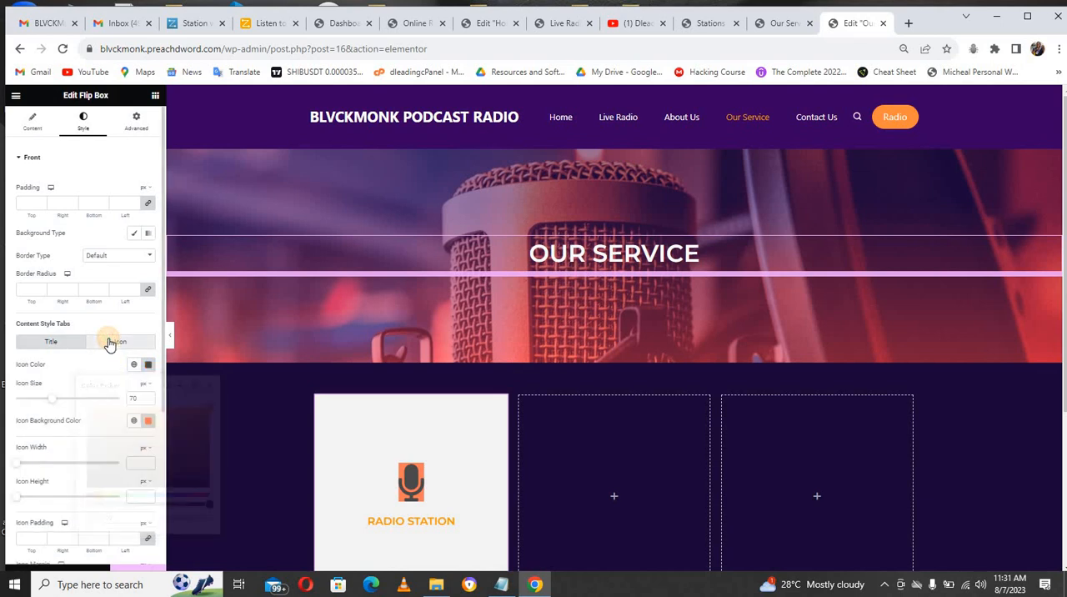
{"action": "left_click", "coordinate": [147, 366]}
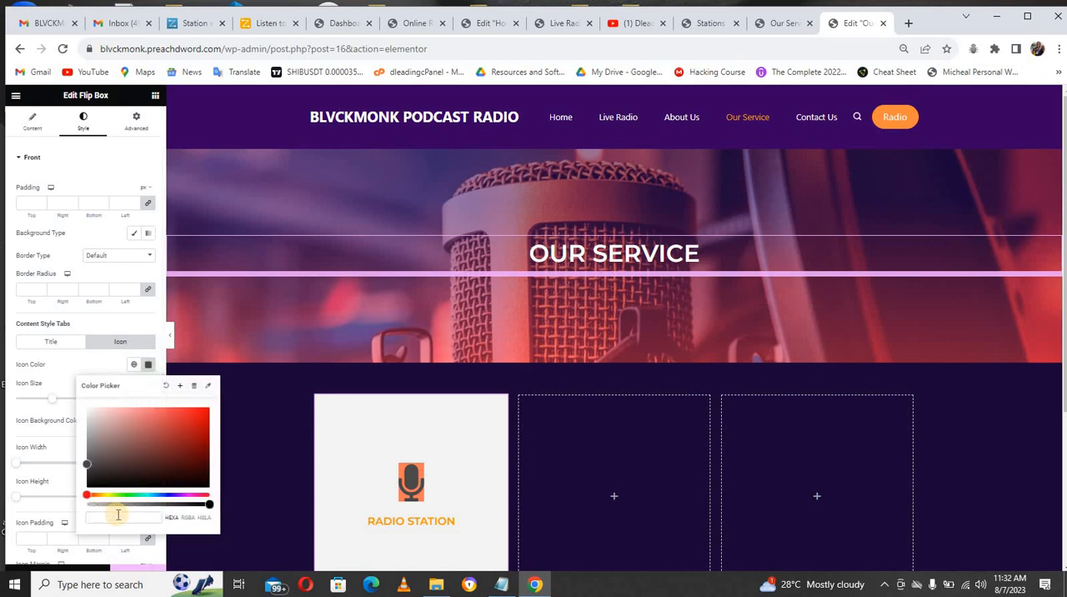
{"action": "type", "text": "#FF9800"}
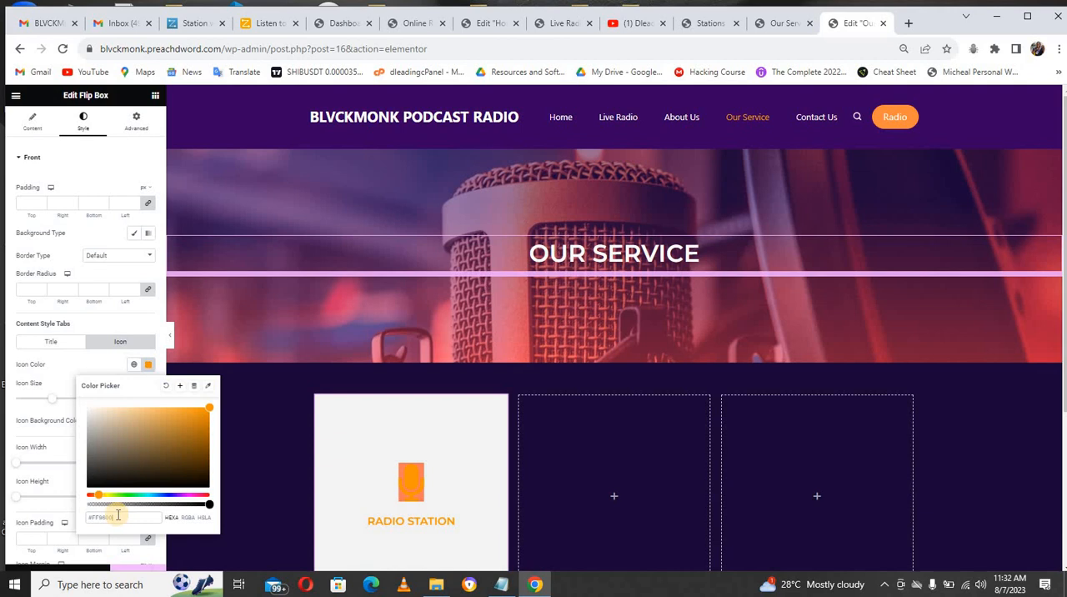
{"action": "left_click", "coordinate": [97, 362]}
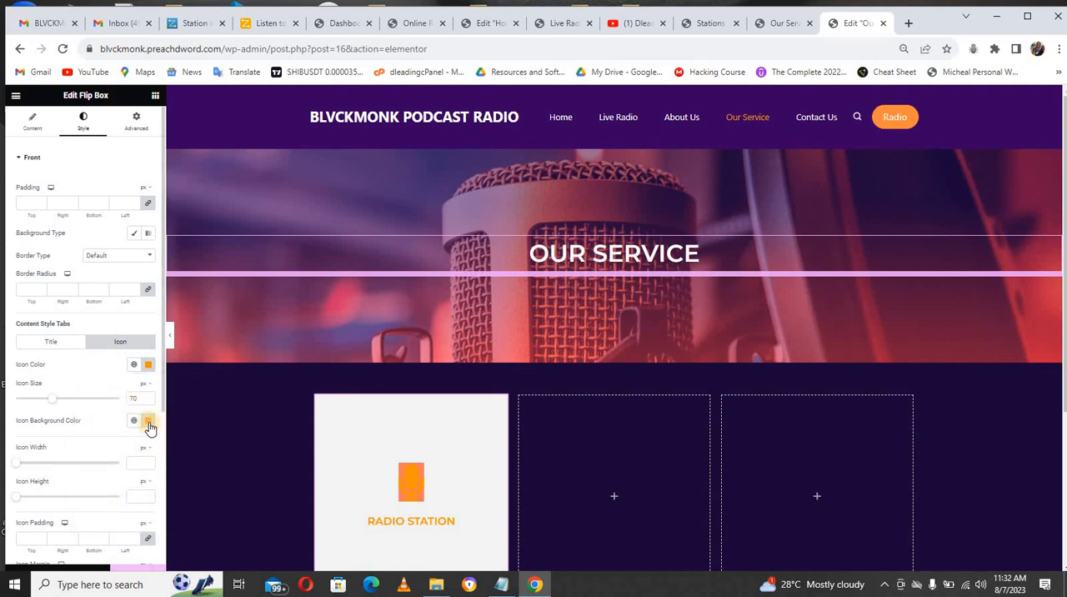
{"action": "left_click", "coordinate": [148, 423]}
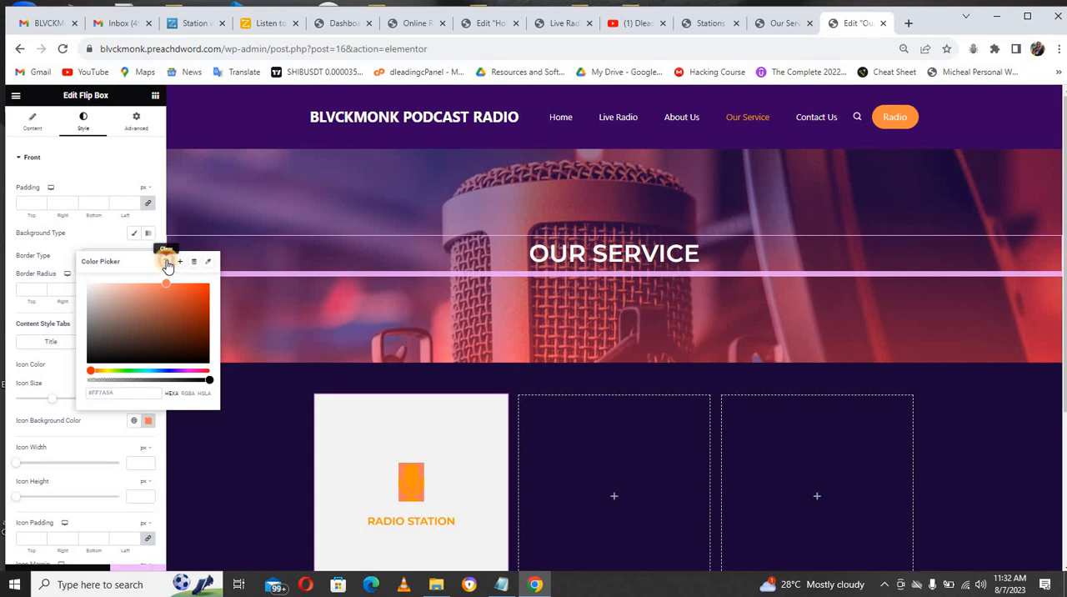
{"action": "left_click", "coordinate": [167, 265]}
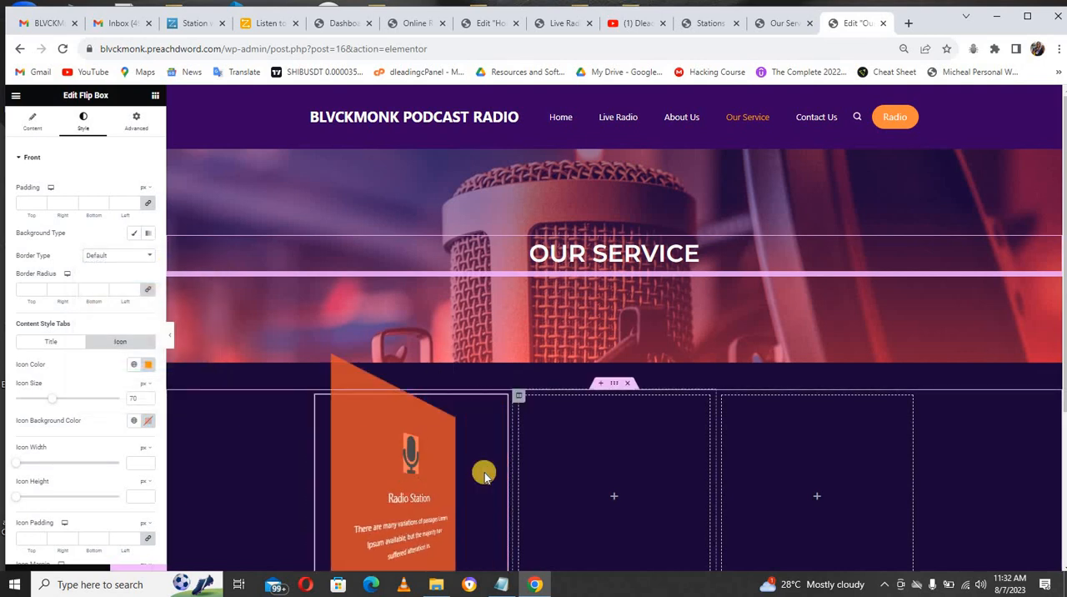
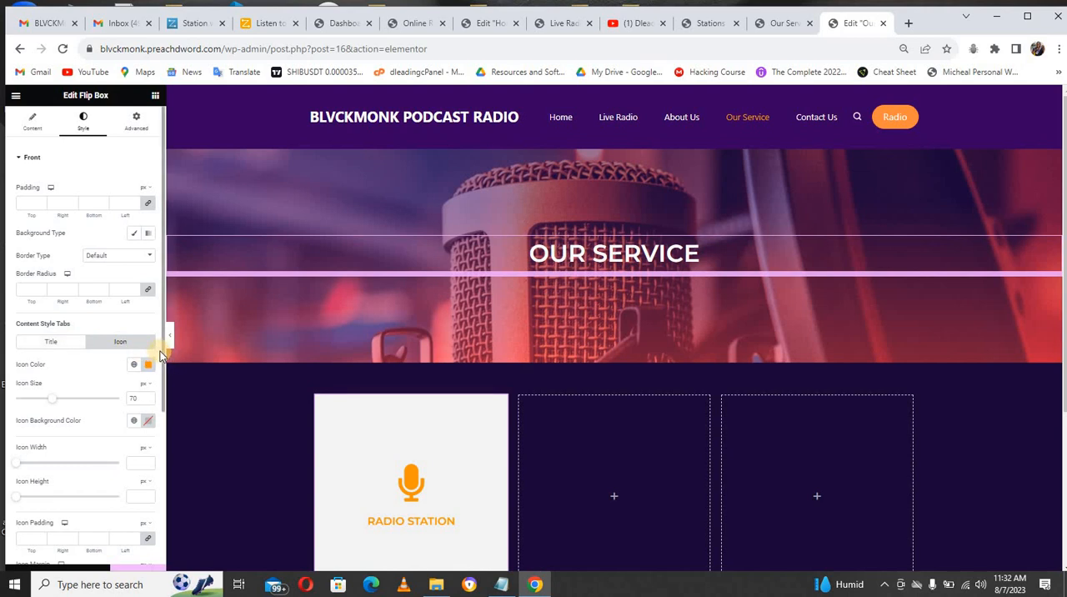
Step: Apply the copied orange color code to the title color on the flip box's back side
{"action": "scroll", "coordinate": [163, 360], "scroll_direction": "down", "scroll_amount": 3}
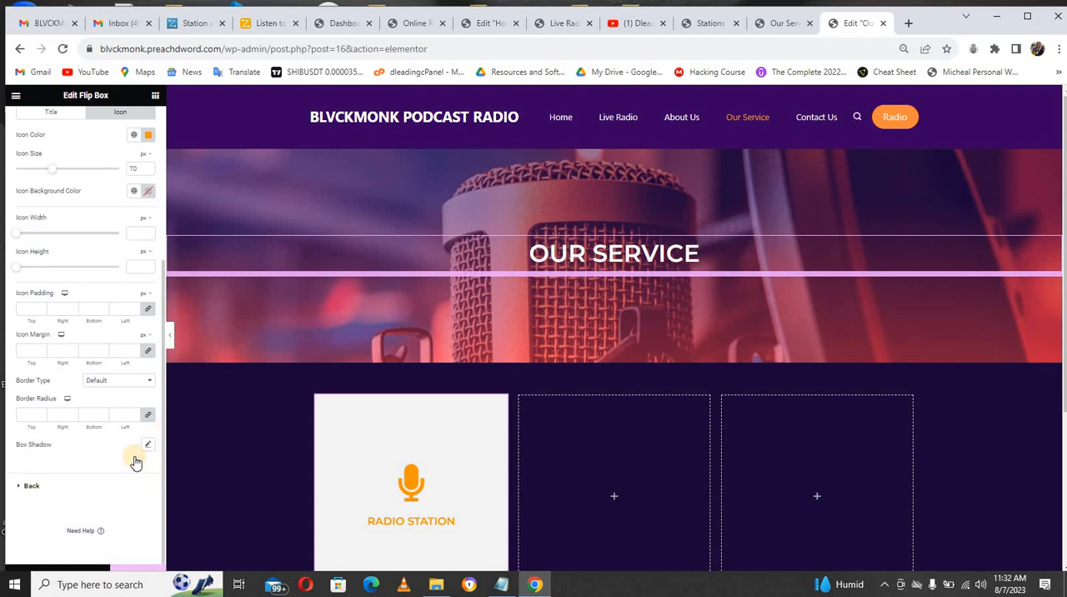
{"action": "left_click", "coordinate": [28, 488]}
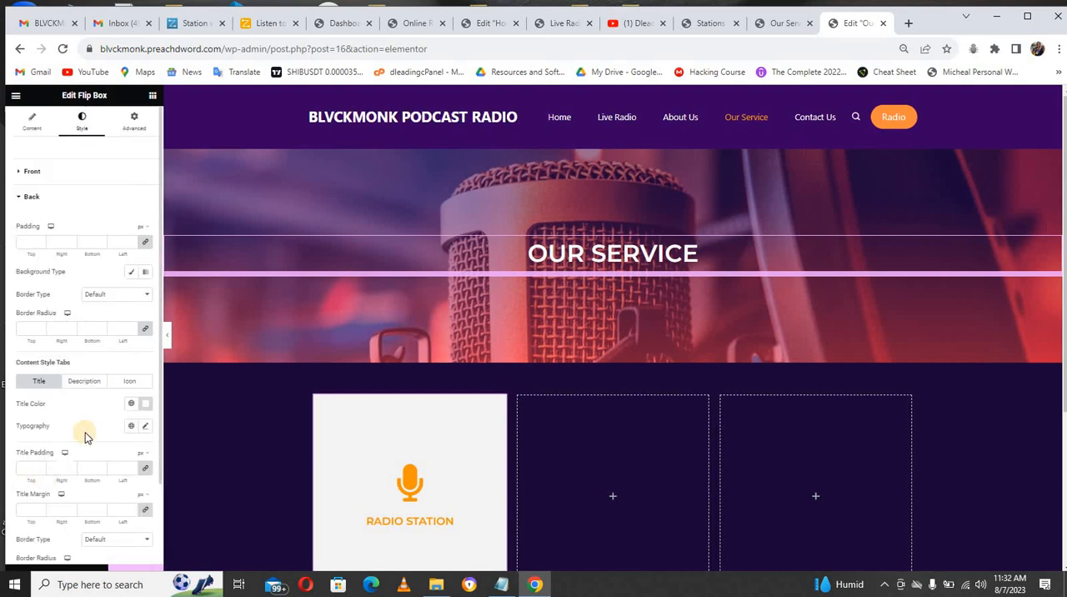
{"action": "left_click", "coordinate": [145, 406]}
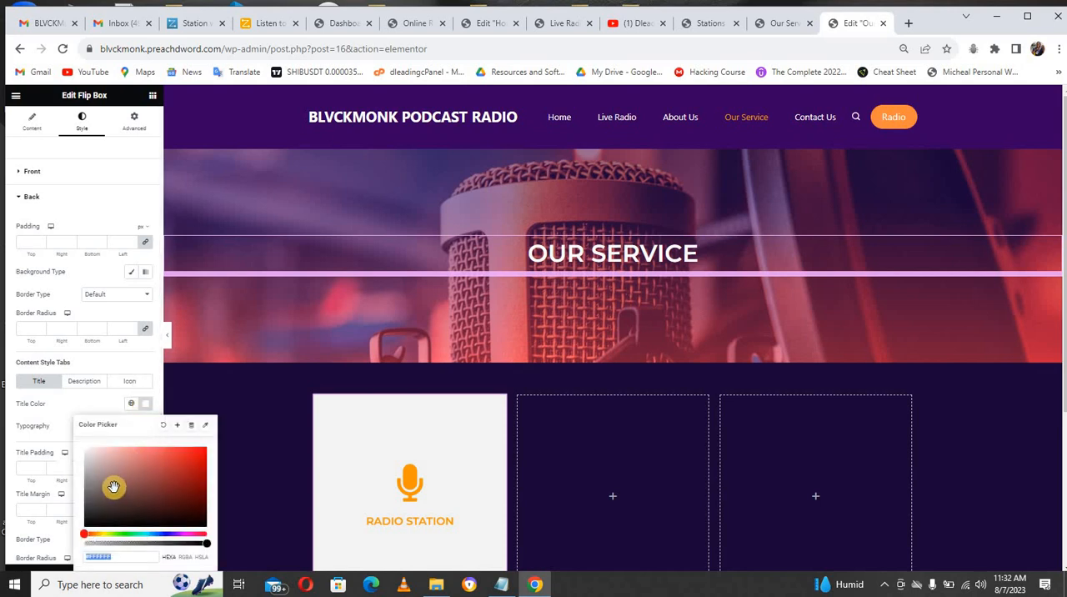
{"action": "double_click", "coordinate": [123, 556]}
{"action": "type", "text": "#FF9600"}
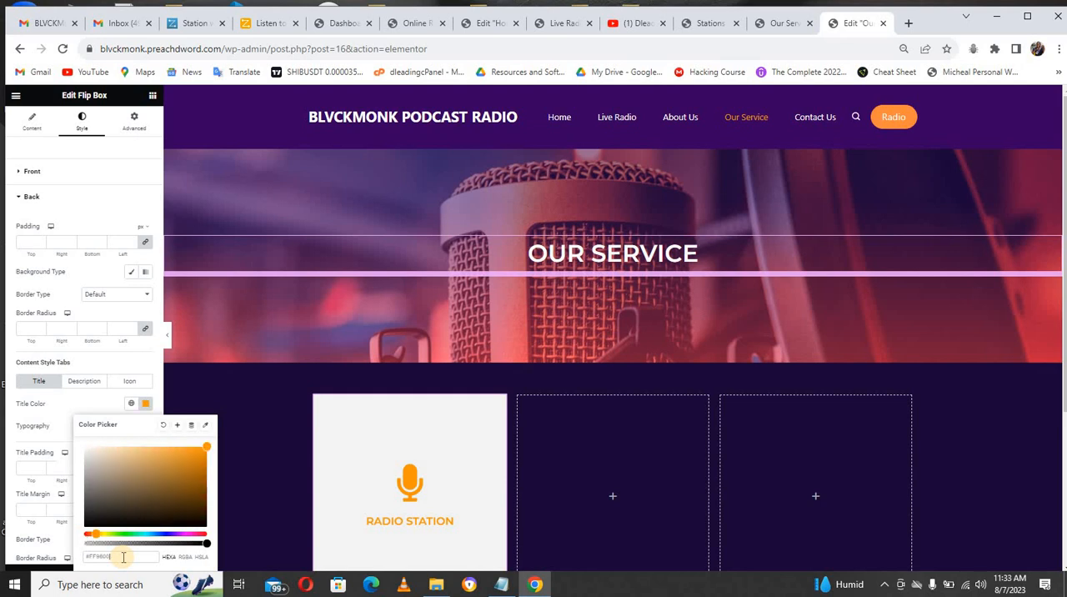
{"action": "left_click", "coordinate": [65, 401]}
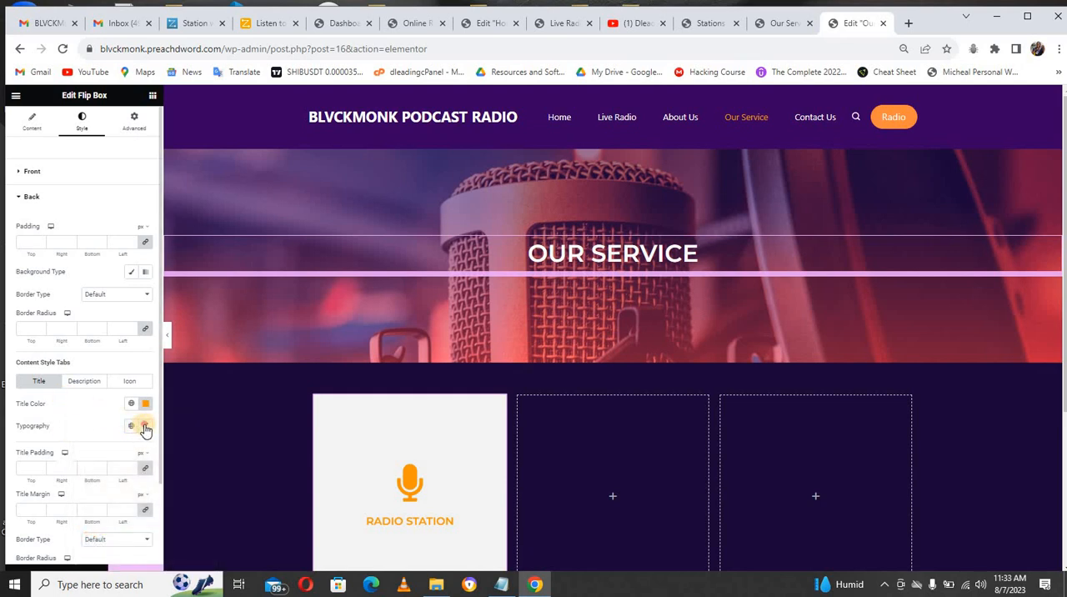
Step: Set the back title's typography to Montserrat at 20 px with the Uppercase text transform
{"action": "left_click", "coordinate": [145, 426]}
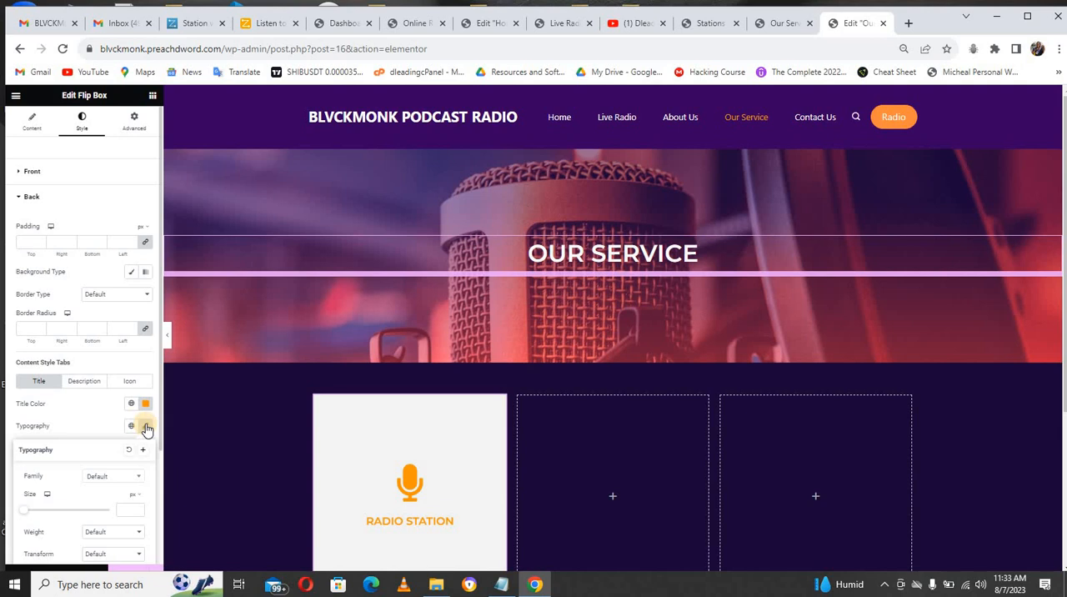
{"action": "left_click", "coordinate": [120, 481]}
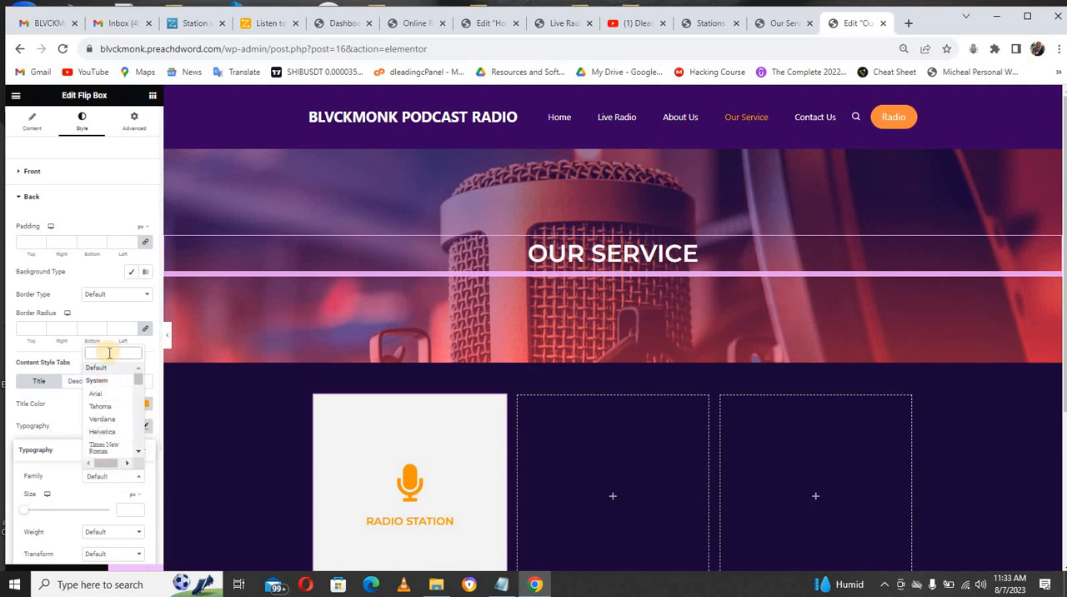
{"action": "type", "text": "serr"}
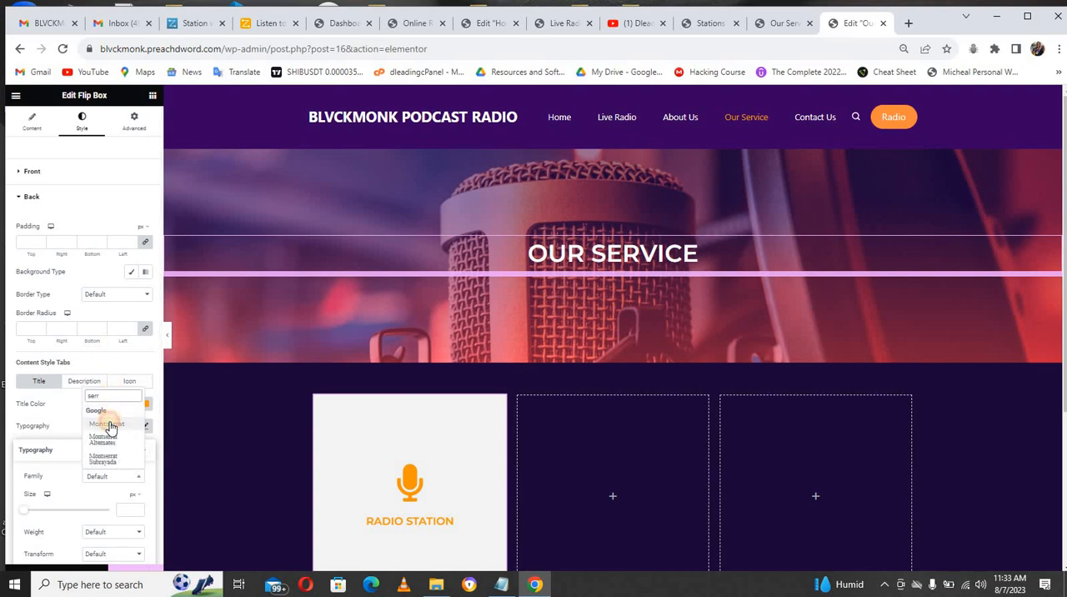
{"action": "left_click", "coordinate": [108, 424]}
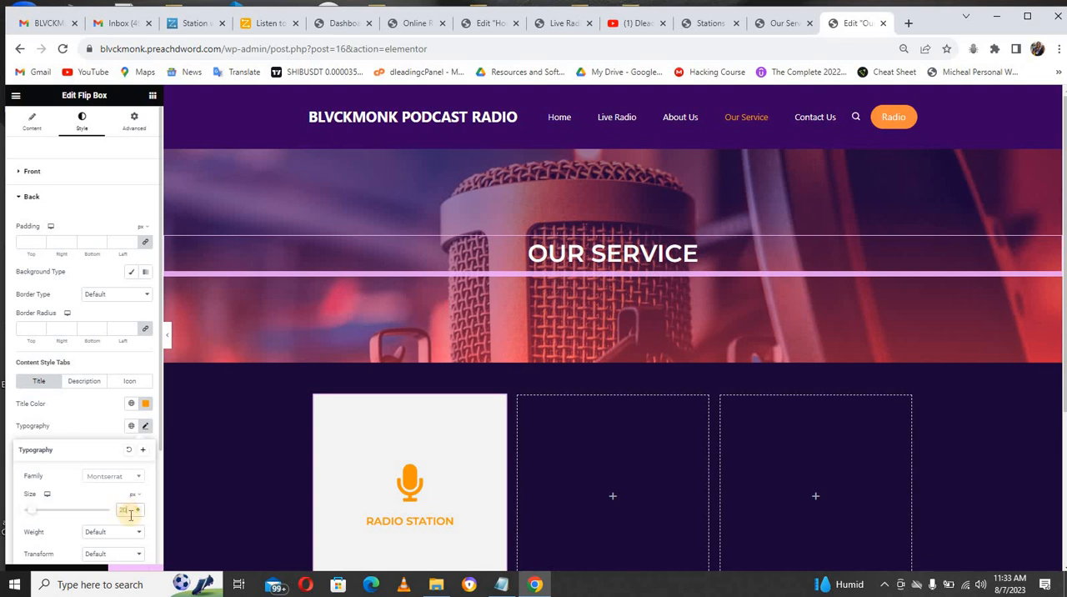
{"action": "left_click", "coordinate": [120, 531]}
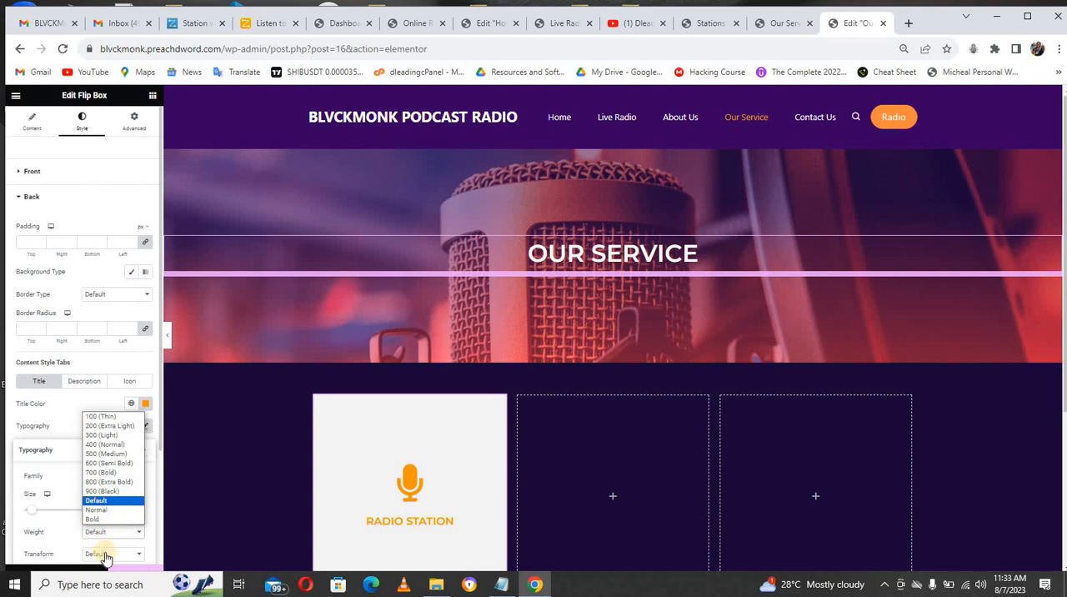
{"action": "left_click", "coordinate": [104, 554]}
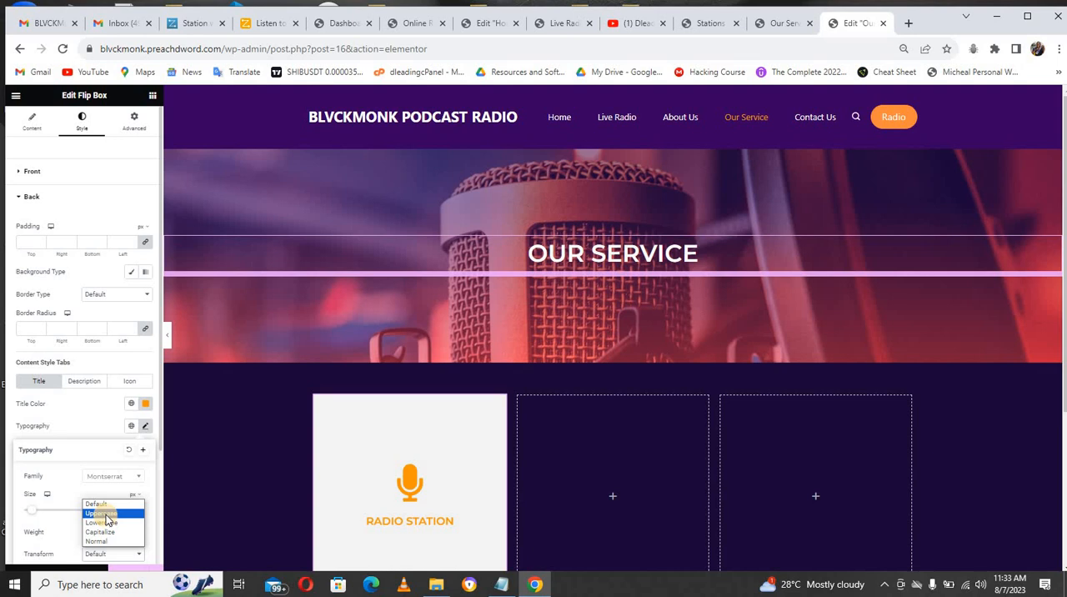
{"action": "left_click", "coordinate": [104, 513]}
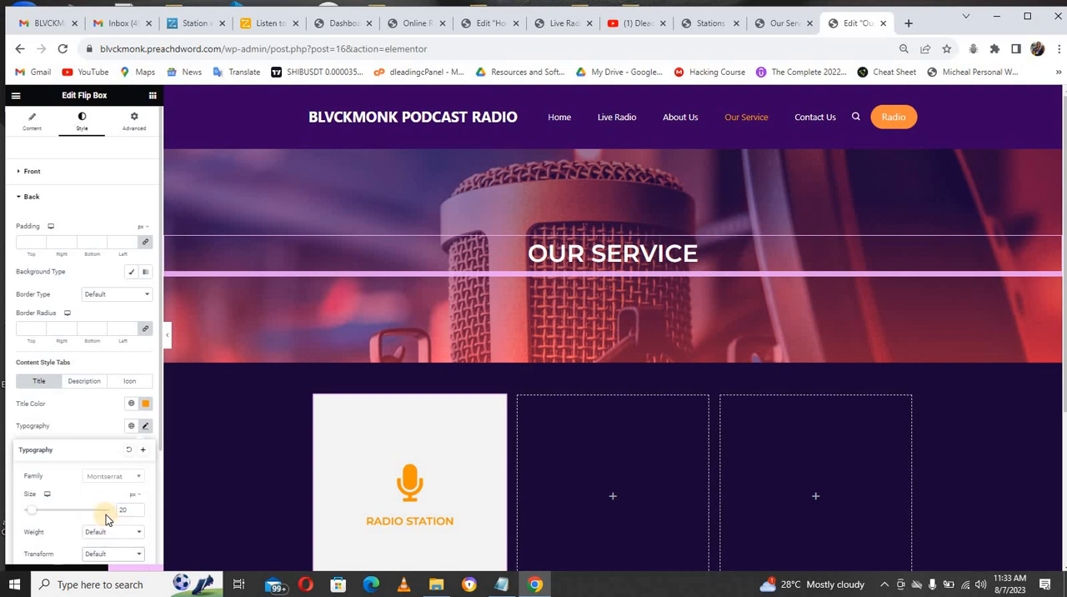
Step: Apply the copied orange color code to the back icon color and clear the icon background color
{"action": "left_click_drag", "start_coordinate": [160, 441], "coordinate": [159, 538]}
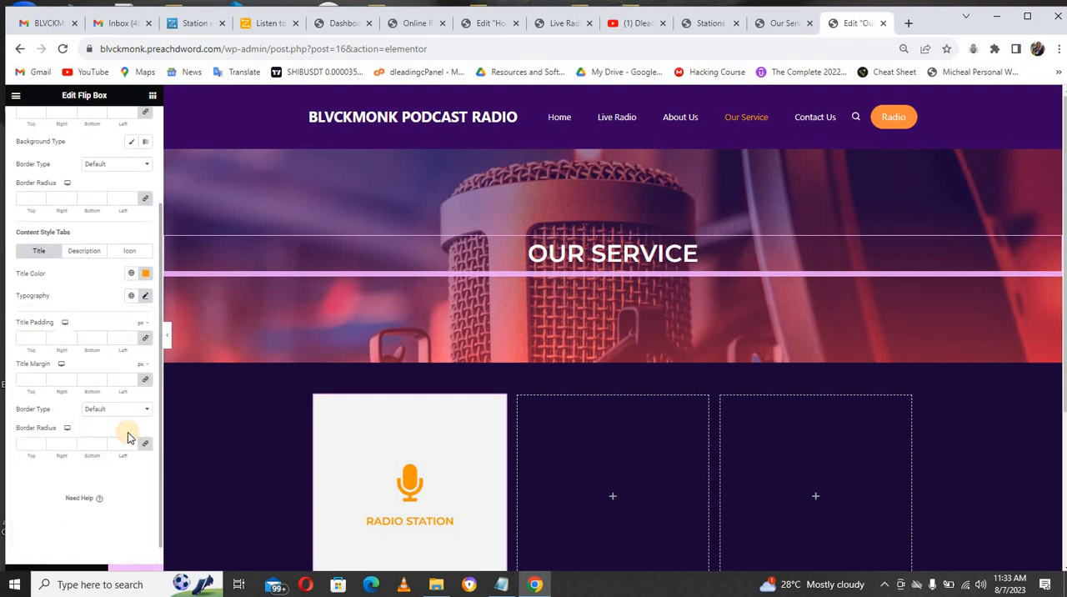
{"action": "left_click", "coordinate": [89, 255]}
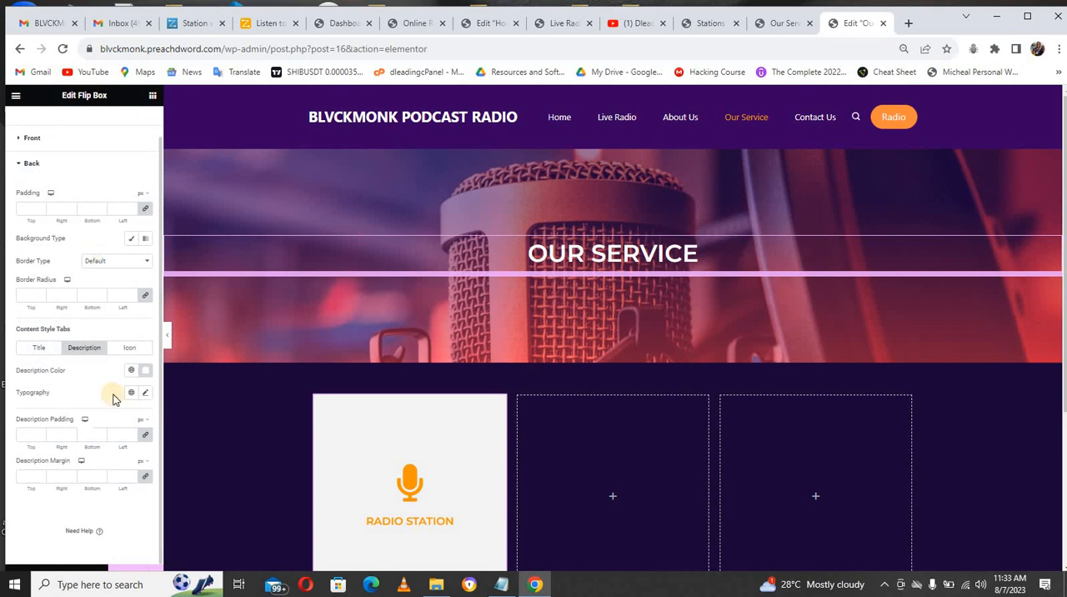
{"action": "left_click", "coordinate": [131, 348]}
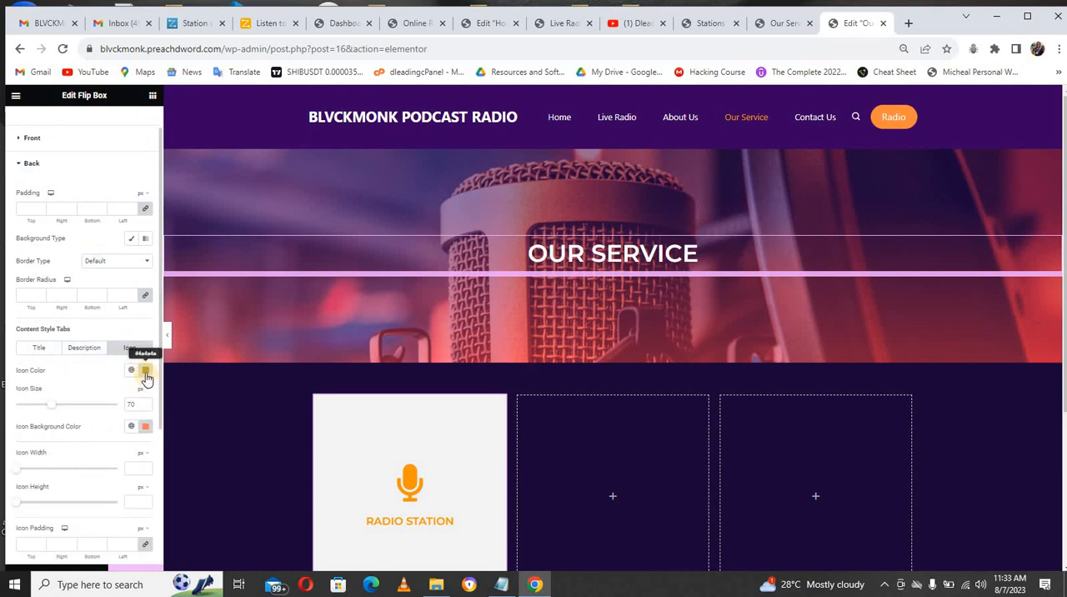
{"action": "left_click", "coordinate": [145, 371]}
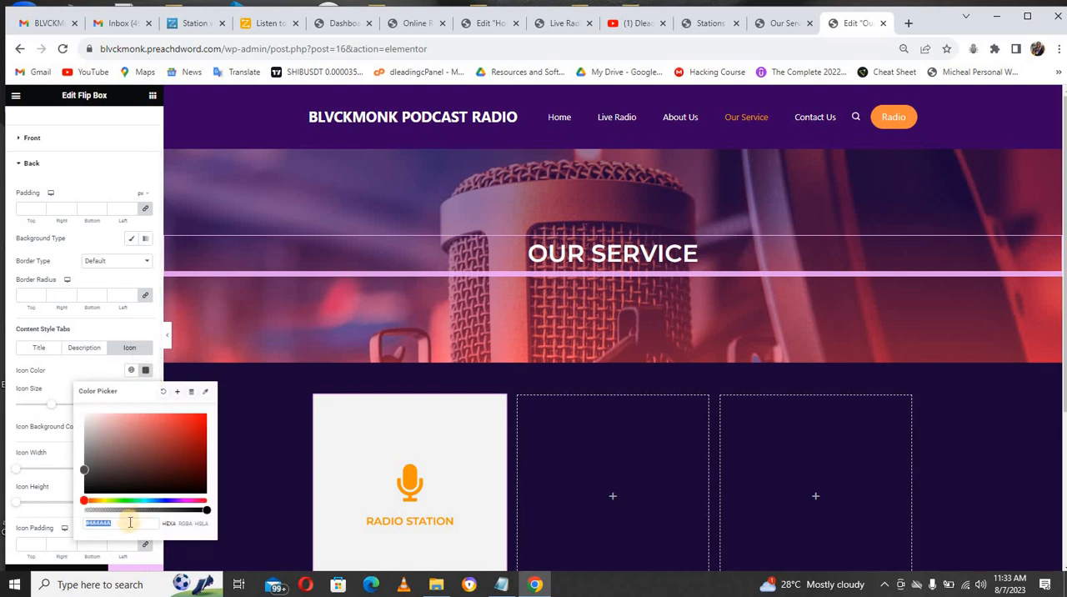
{"action": "type", "text": "#FF9600"}
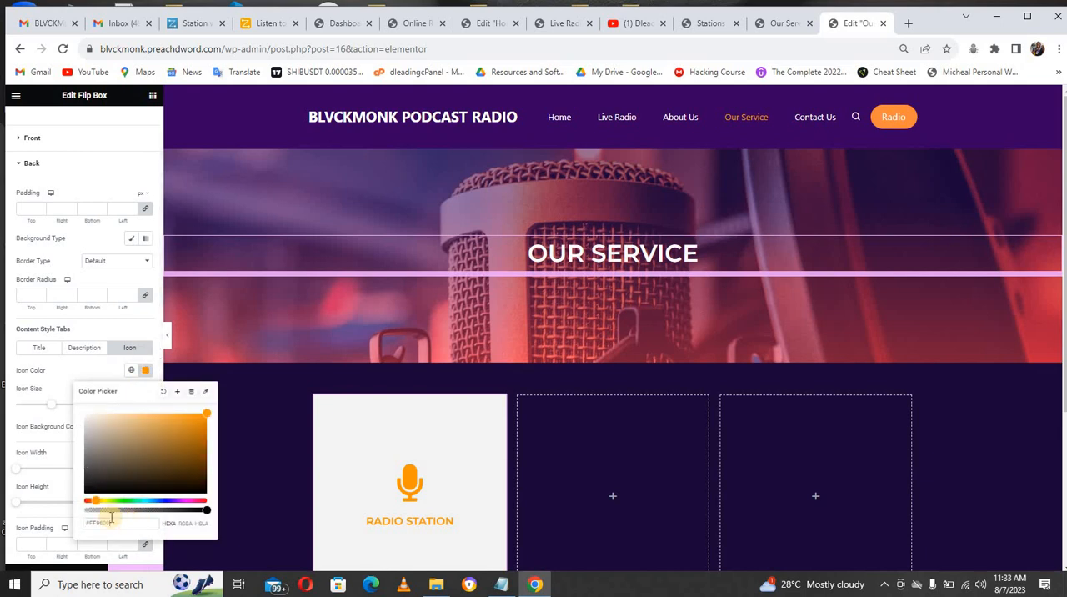
{"action": "left_click", "coordinate": [59, 376]}
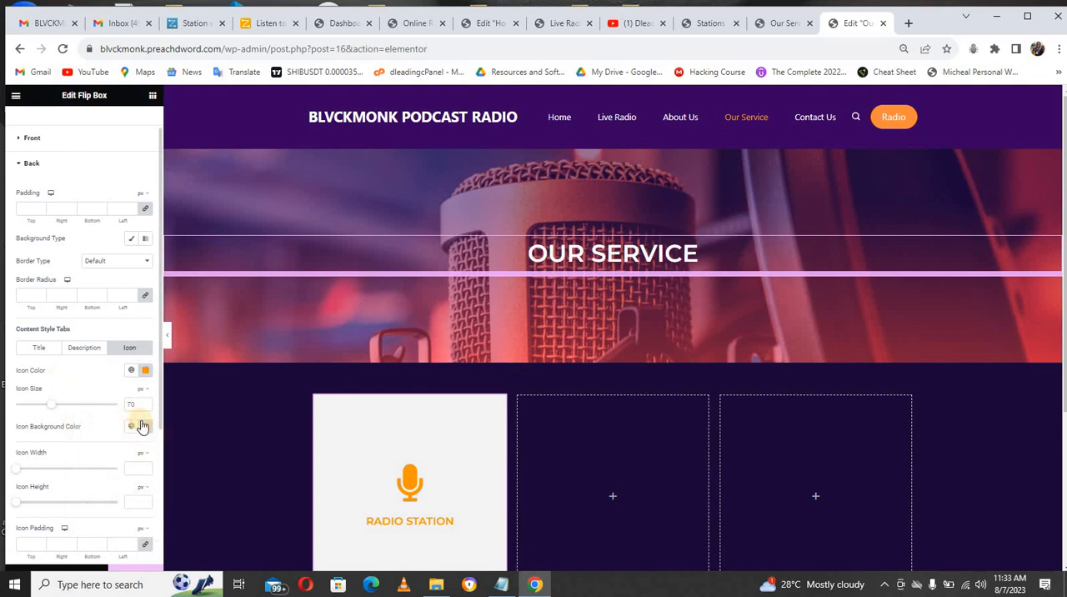
{"action": "left_click", "coordinate": [145, 428]}
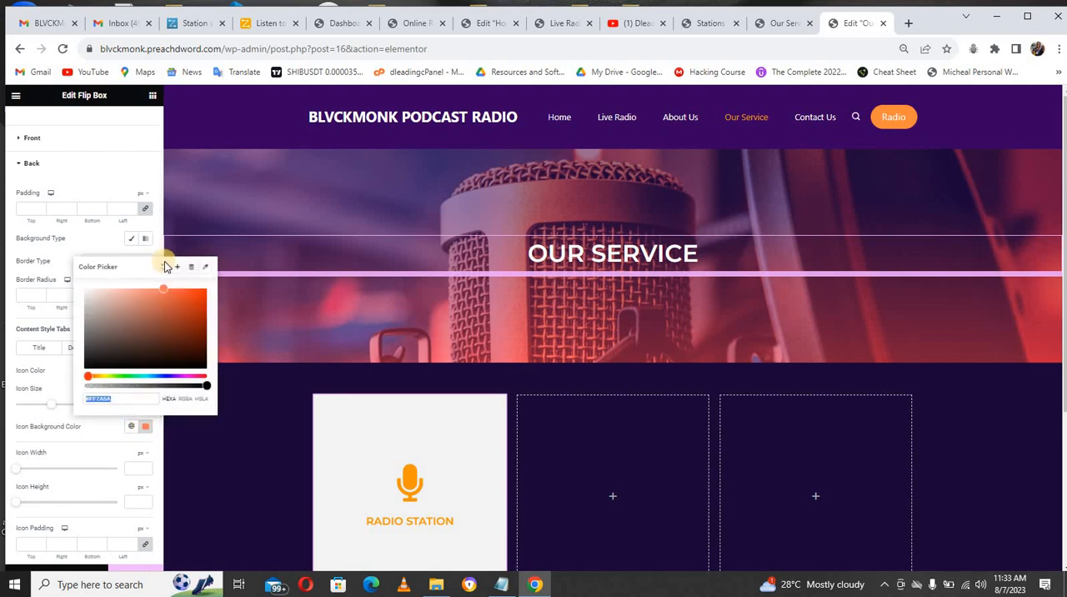
{"action": "left_click", "coordinate": [164, 265]}
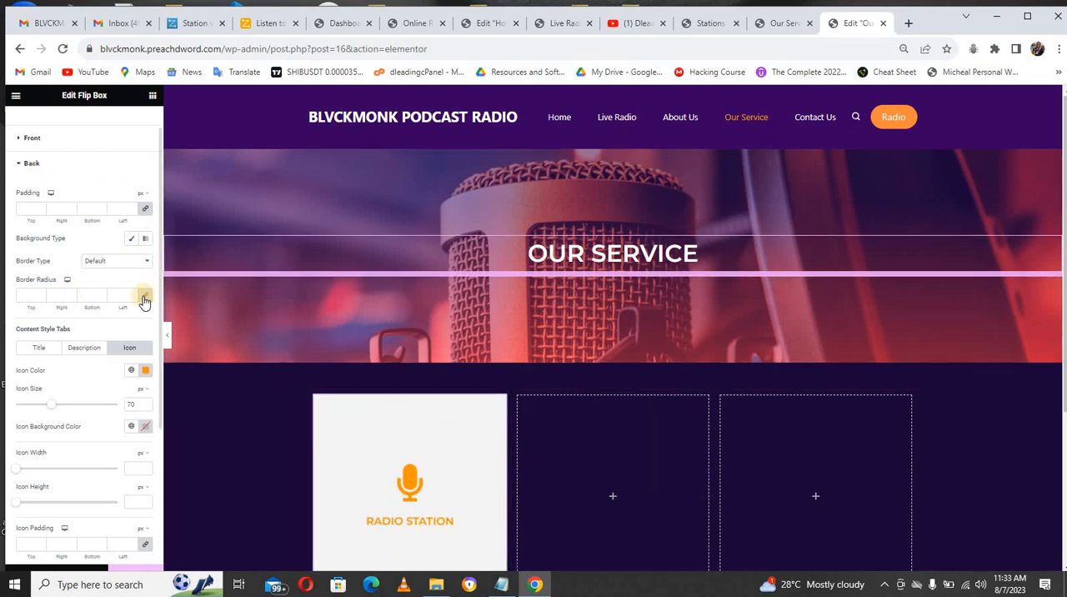
Step: Change the flip box's back title color to white, #FFFFFF
{"action": "left_click", "coordinate": [38, 349]}
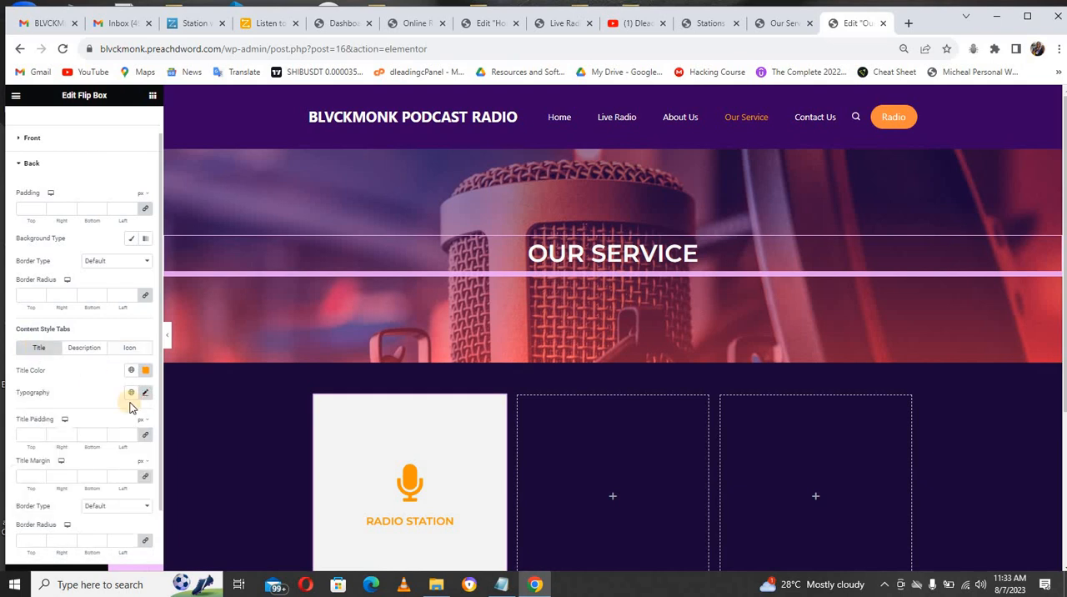
{"action": "left_click", "coordinate": [146, 370]}
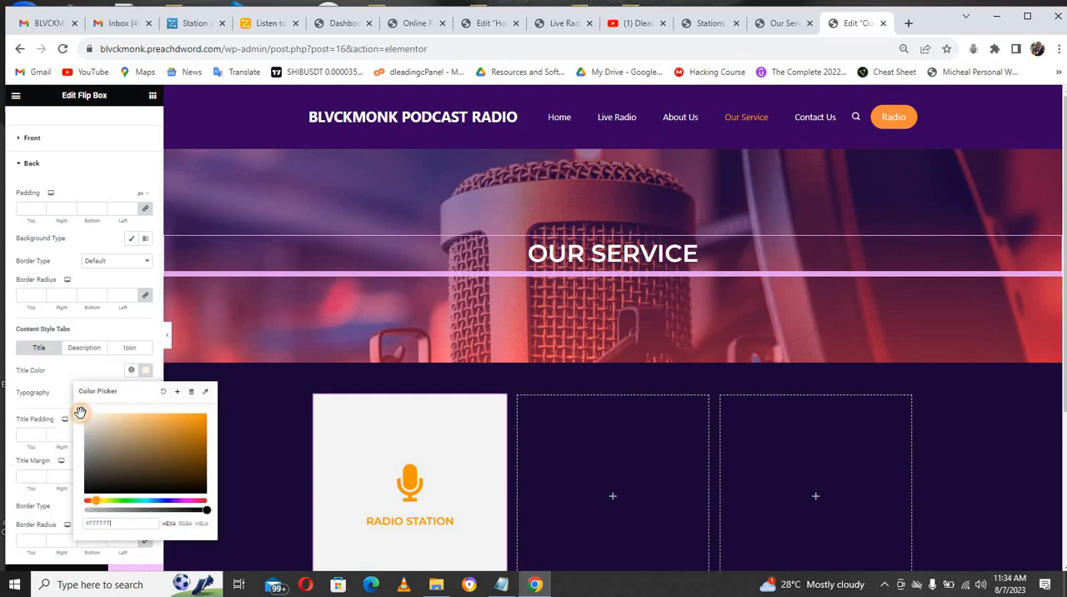
{"action": "left_click", "coordinate": [55, 367]}
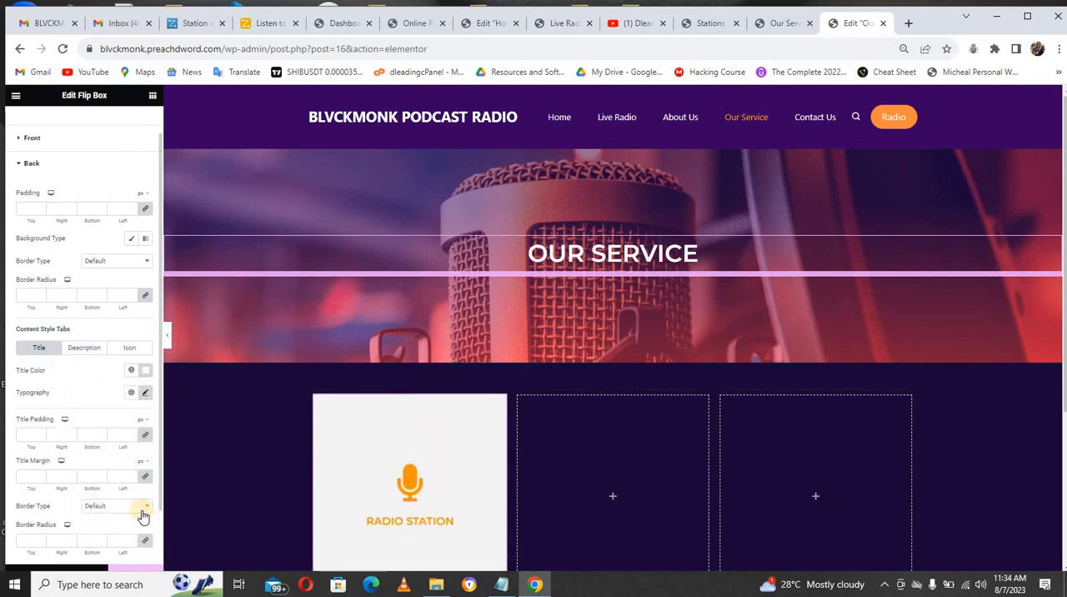
Step: Duplicate the column containing the Radio Station flip box twice
{"action": "right_click", "coordinate": [315, 394]}
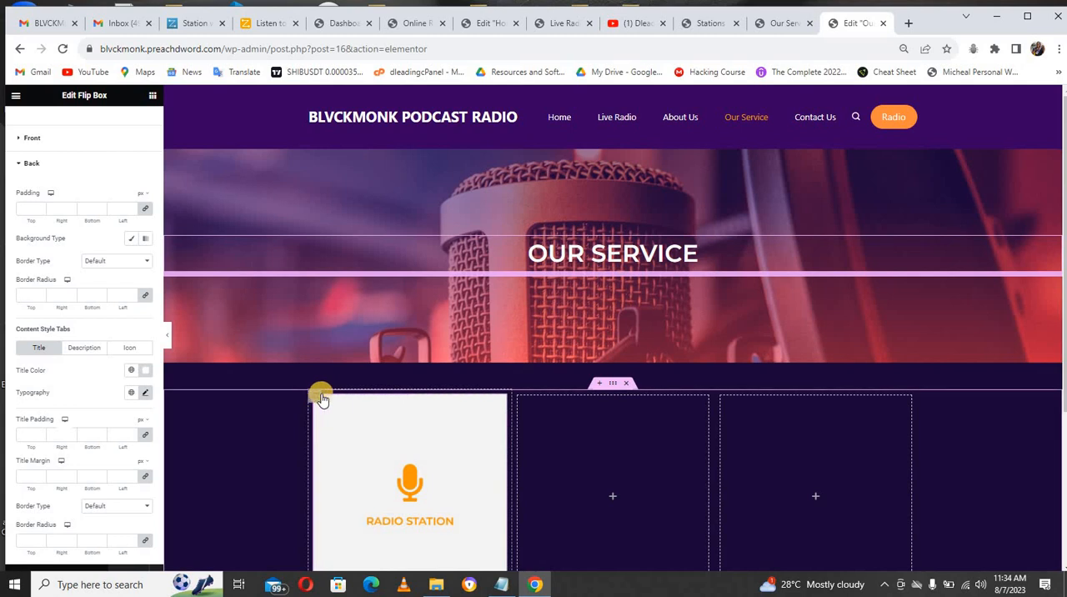
{"action": "right_click", "coordinate": [327, 401]}
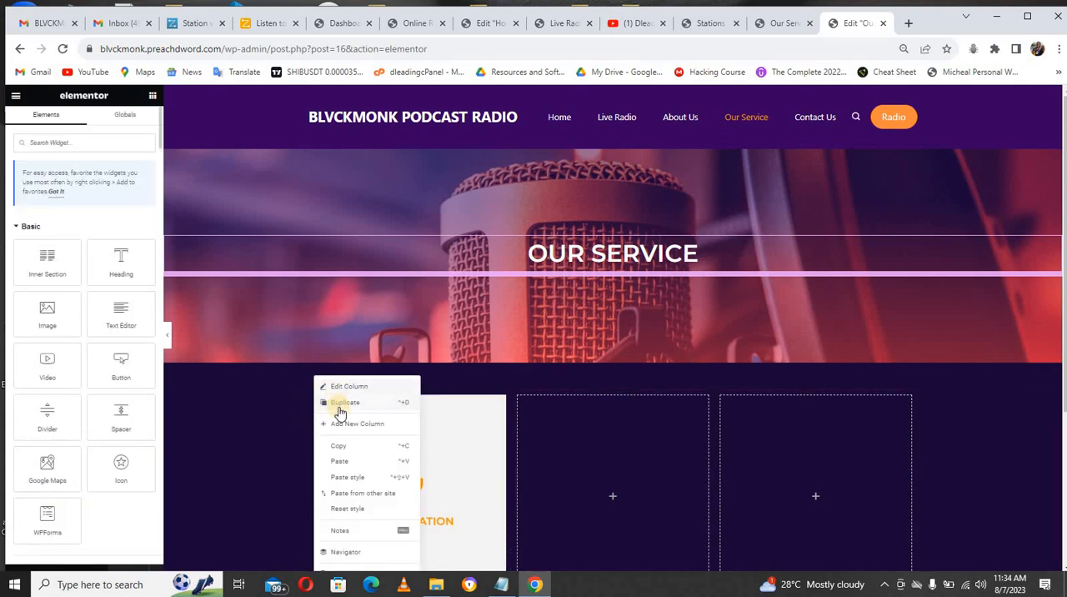
{"action": "left_click", "coordinate": [340, 405]}
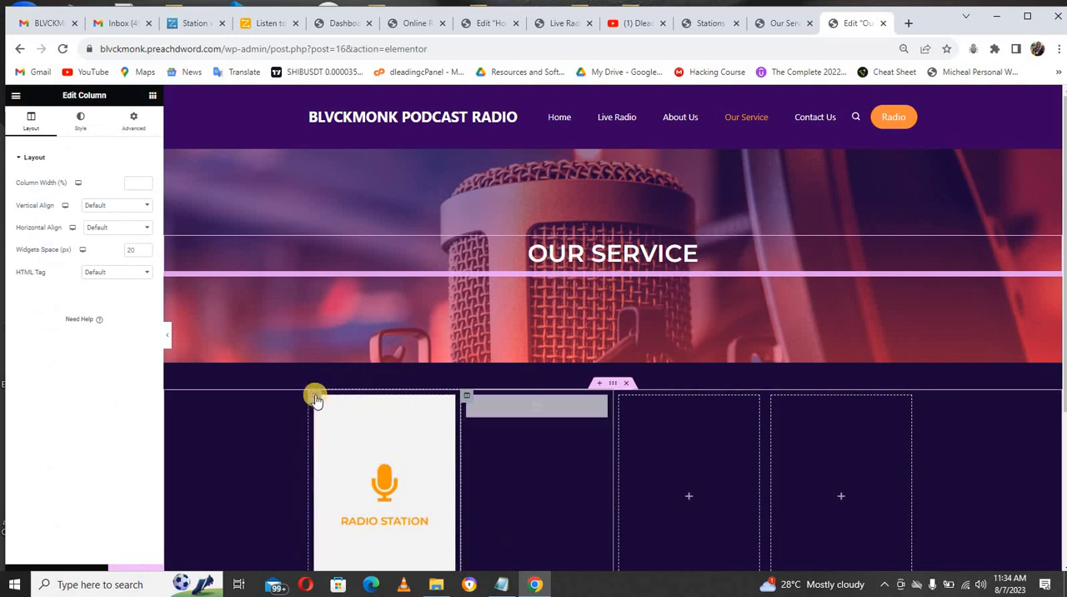
{"action": "right_click", "coordinate": [315, 398]}
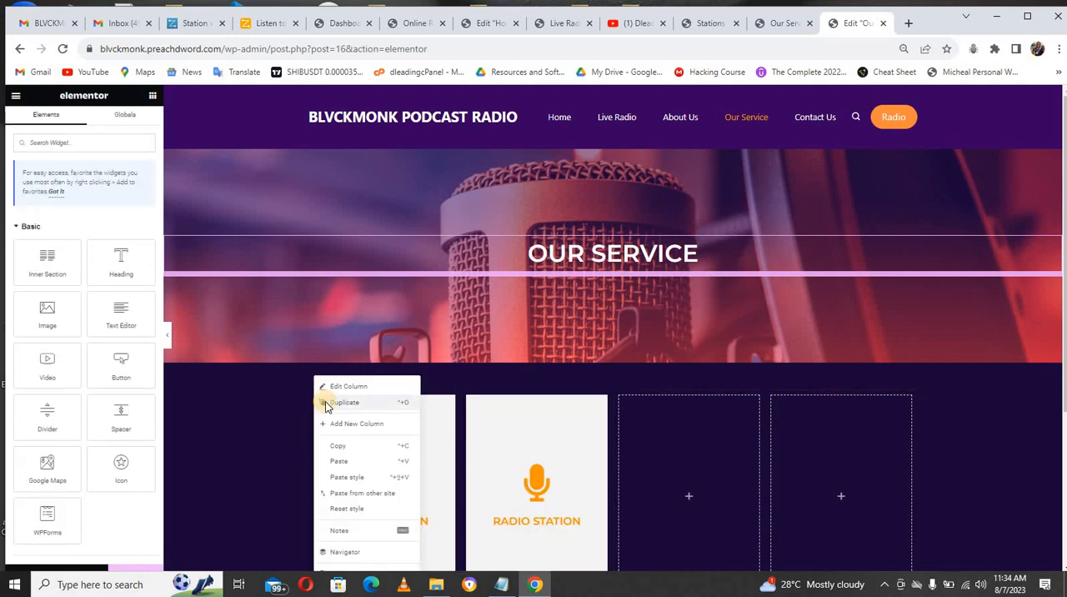
{"action": "left_click", "coordinate": [326, 404]}
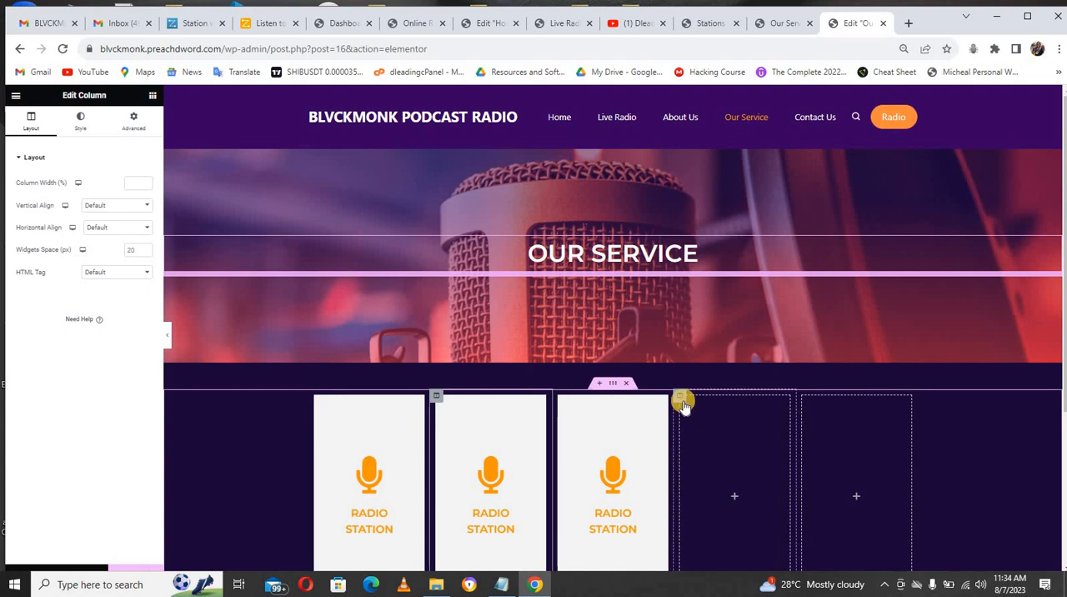
Step: Delete the two empty columns beside the Radio Station flip boxes
{"action": "right_click", "coordinate": [682, 401]}
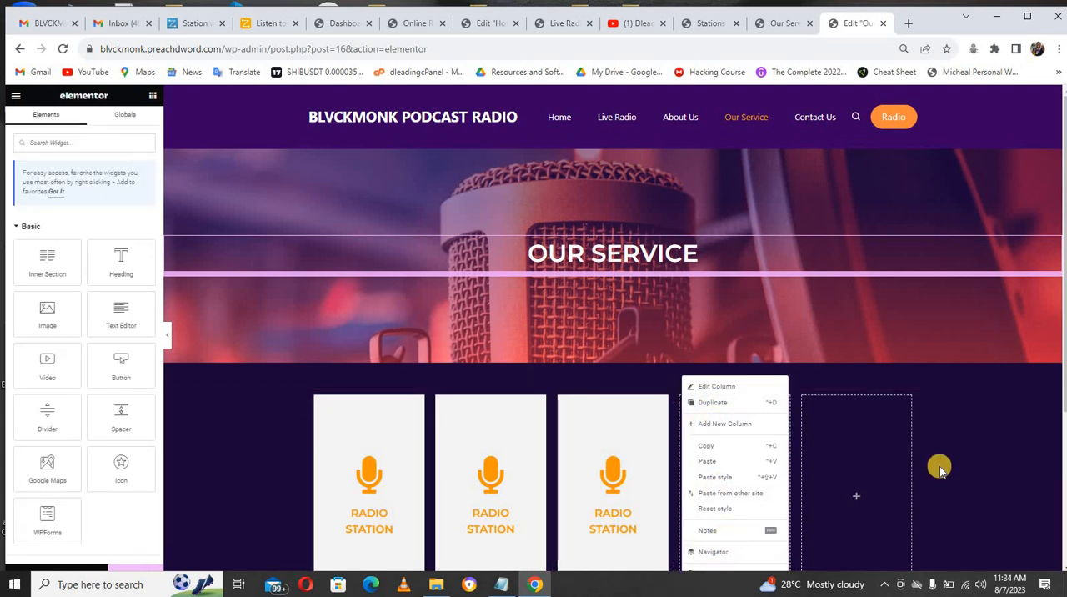
{"action": "scroll", "coordinate": [1060, 383], "scroll_direction": "down", "scroll_amount": 2}
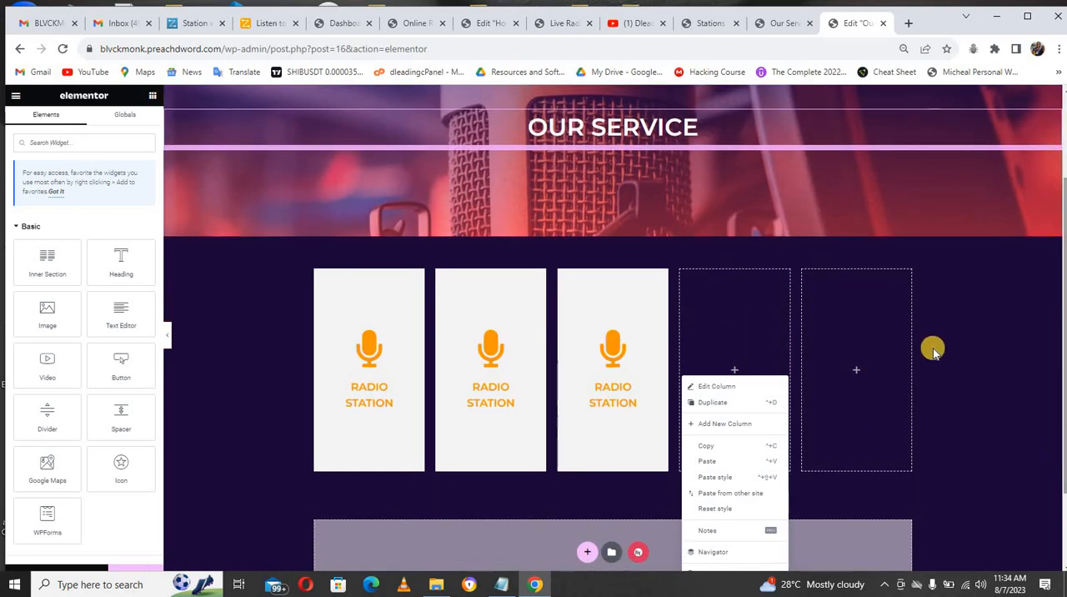
{"action": "right_click", "coordinate": [684, 275]}
{"action": "left_click", "coordinate": [718, 468]}
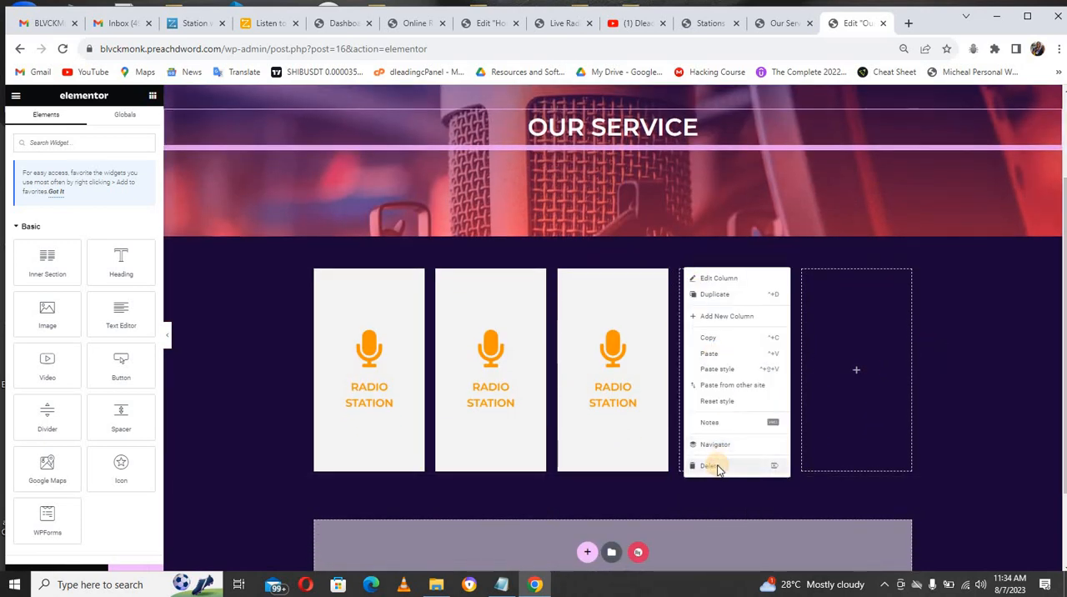
{"action": "right_click", "coordinate": [775, 277]}
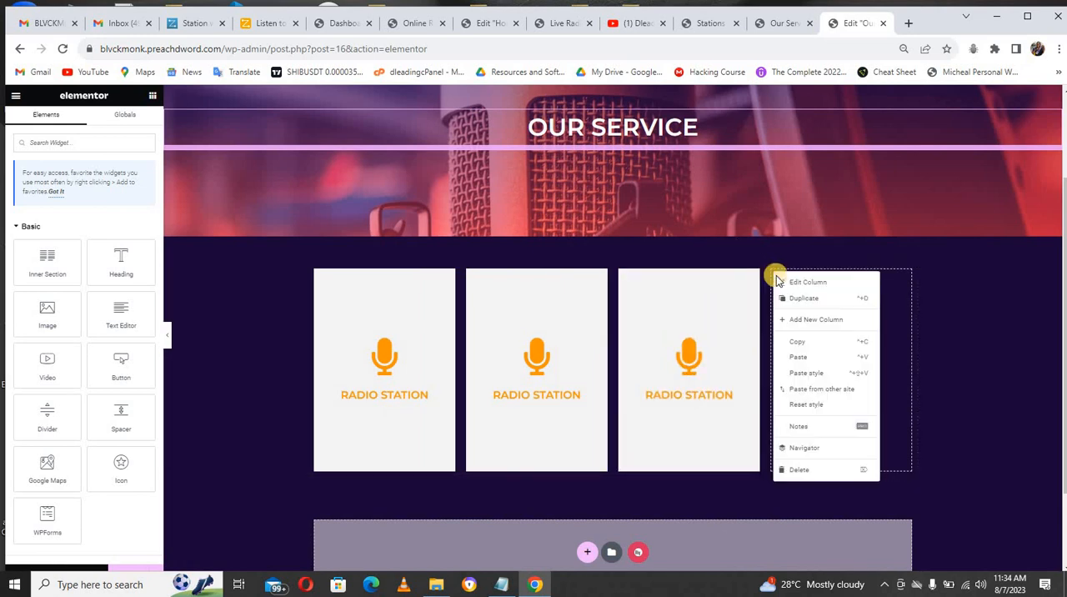
{"action": "left_click", "coordinate": [801, 471]}
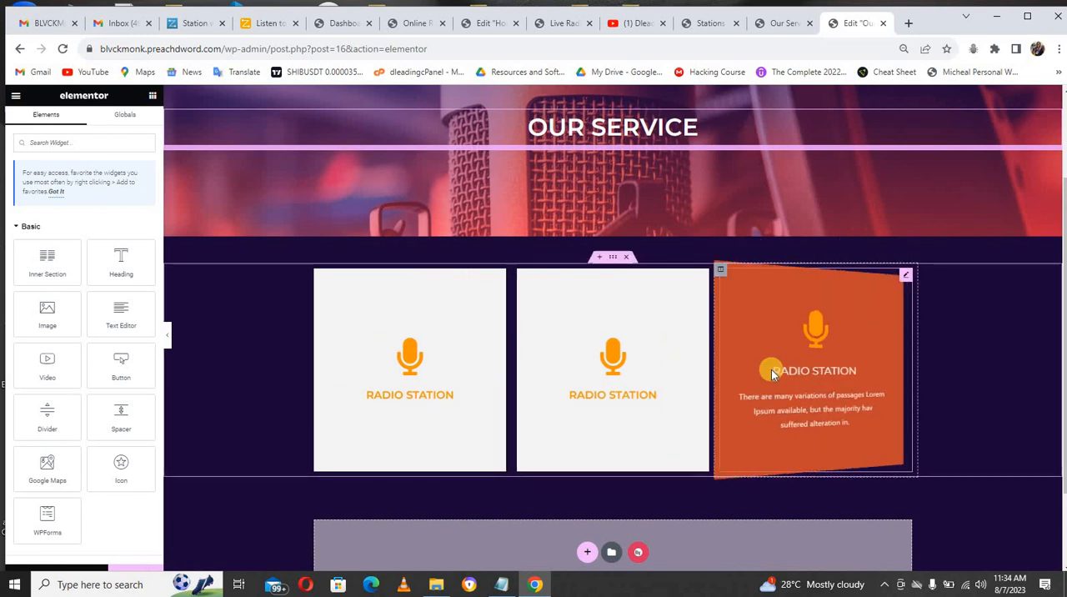
Step: Duplicate the whole section holding the three flip box columns
{"action": "right_click", "coordinate": [613, 256]}
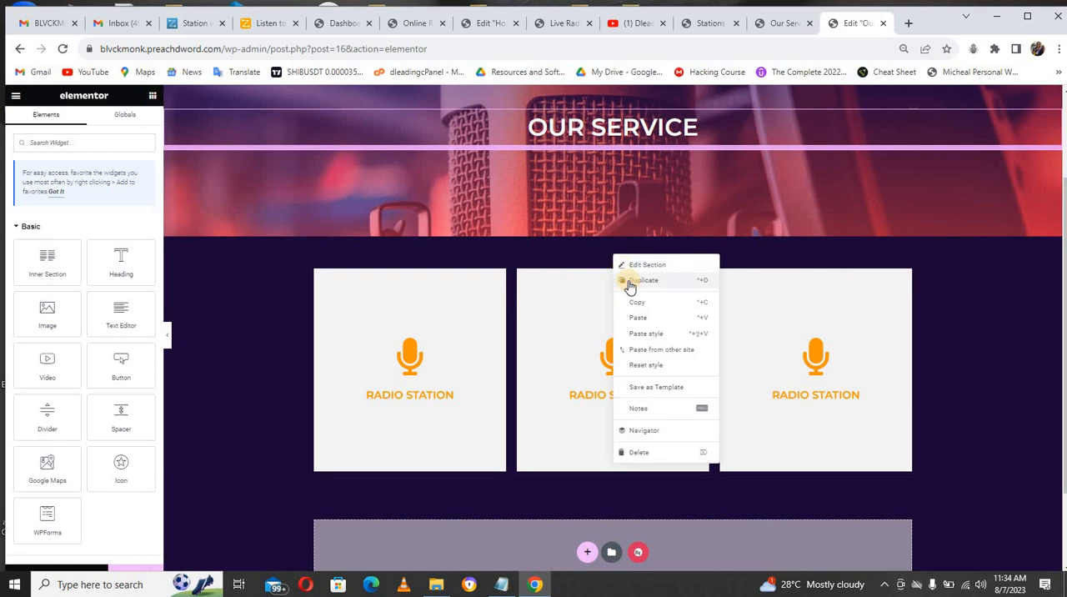
{"action": "left_click", "coordinate": [639, 281]}
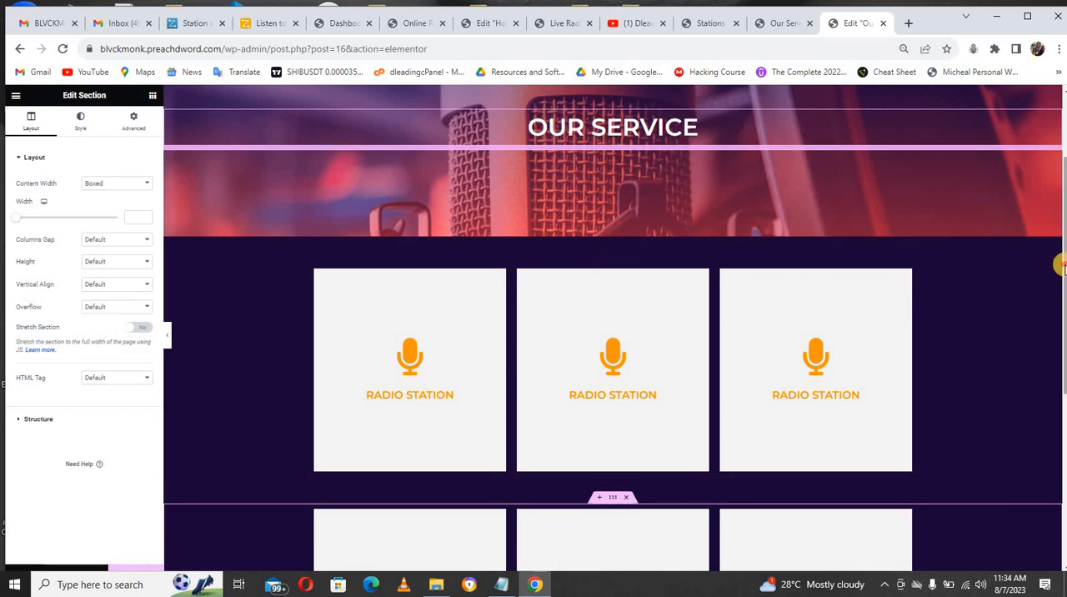
Step: Review the duplicated rows of flip boxes in the editor and on the live Our Service page
{"action": "scroll", "coordinate": [1058, 333], "scroll_direction": "down", "scroll_amount": 1}
{"action": "scroll", "coordinate": [1060, 348], "scroll_direction": "down", "scroll_amount": 1}
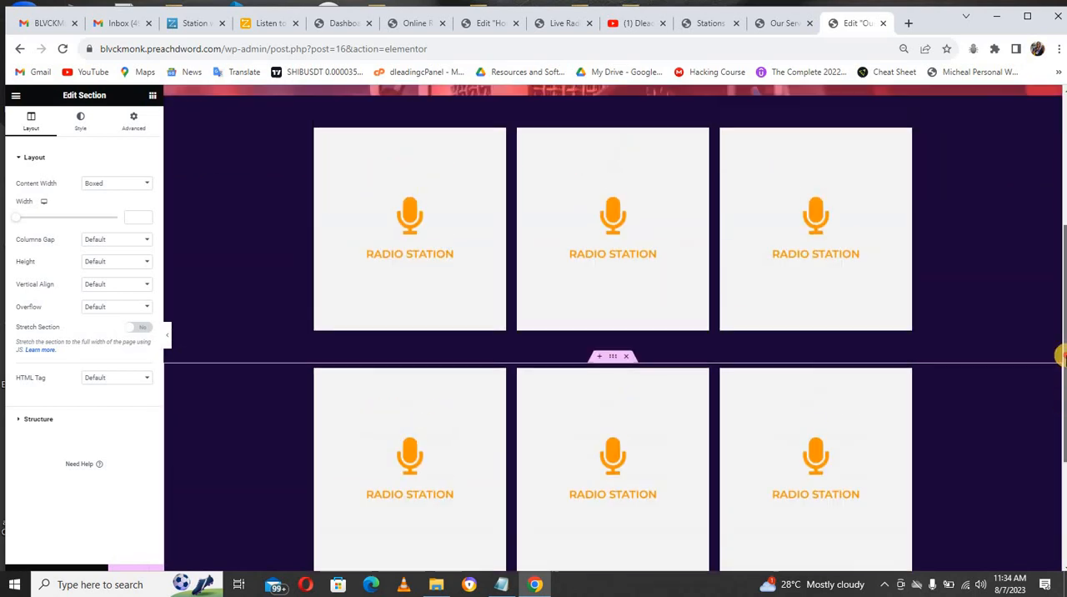
{"action": "scroll", "coordinate": [1060, 308], "scroll_direction": "up", "scroll_amount": 3}
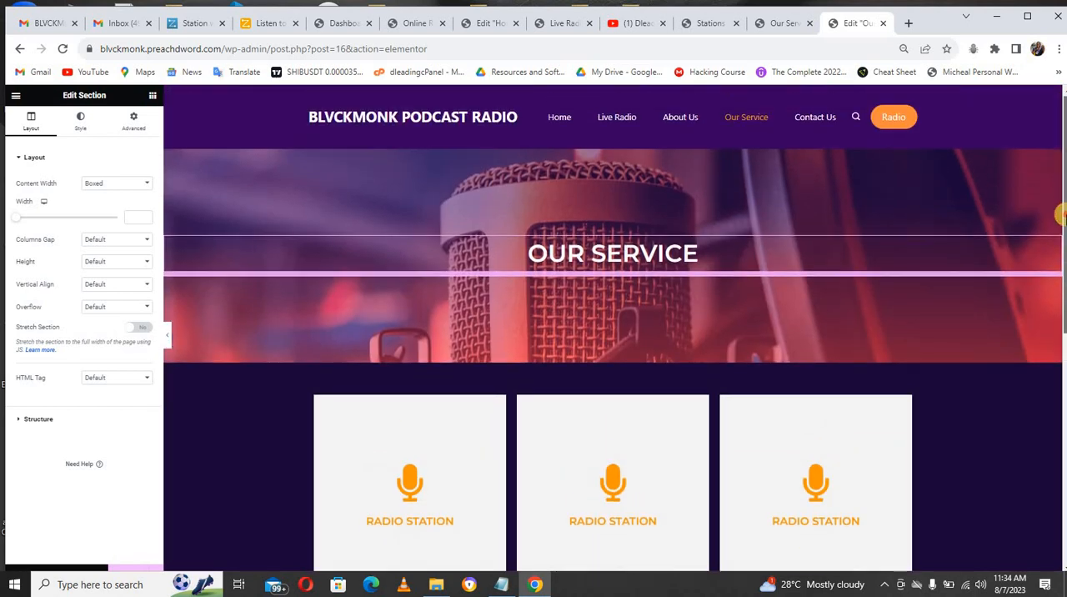
{"action": "scroll", "coordinate": [1059, 314], "scroll_direction": "down", "scroll_amount": 1}
{"action": "scroll", "coordinate": [1058, 314], "scroll_direction": "down", "scroll_amount": 3}
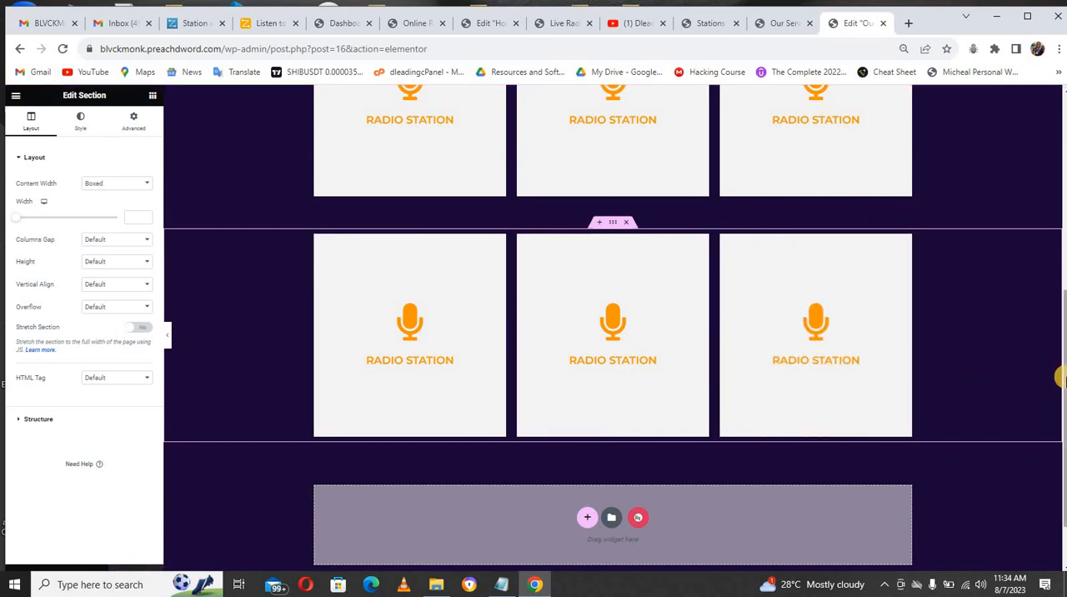
{"action": "scroll", "coordinate": [1060, 377], "scroll_direction": "up", "scroll_amount": 5}
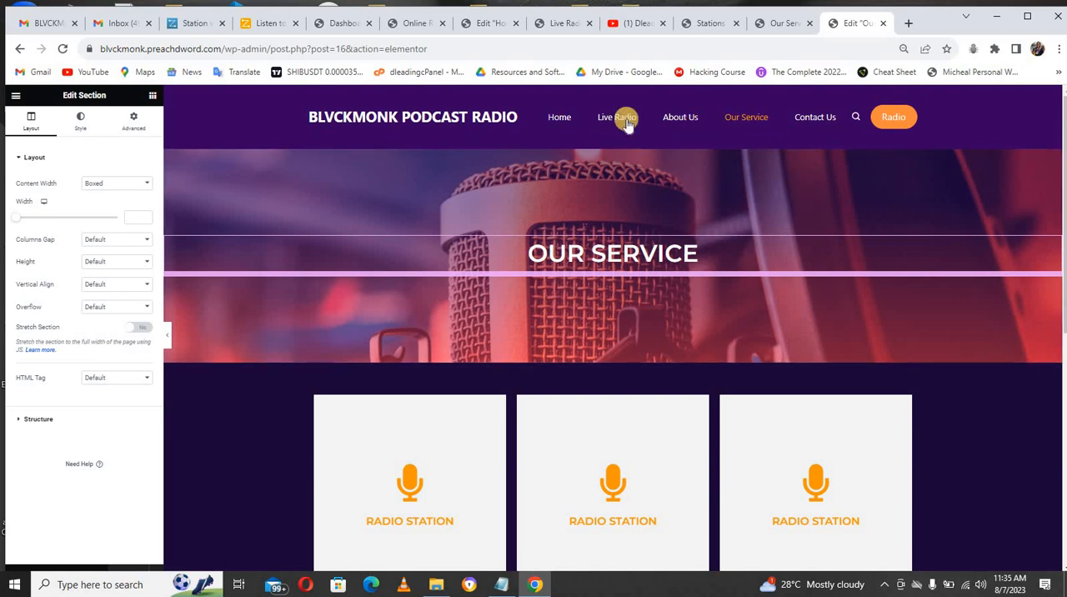
{"action": "left_click", "coordinate": [783, 22]}
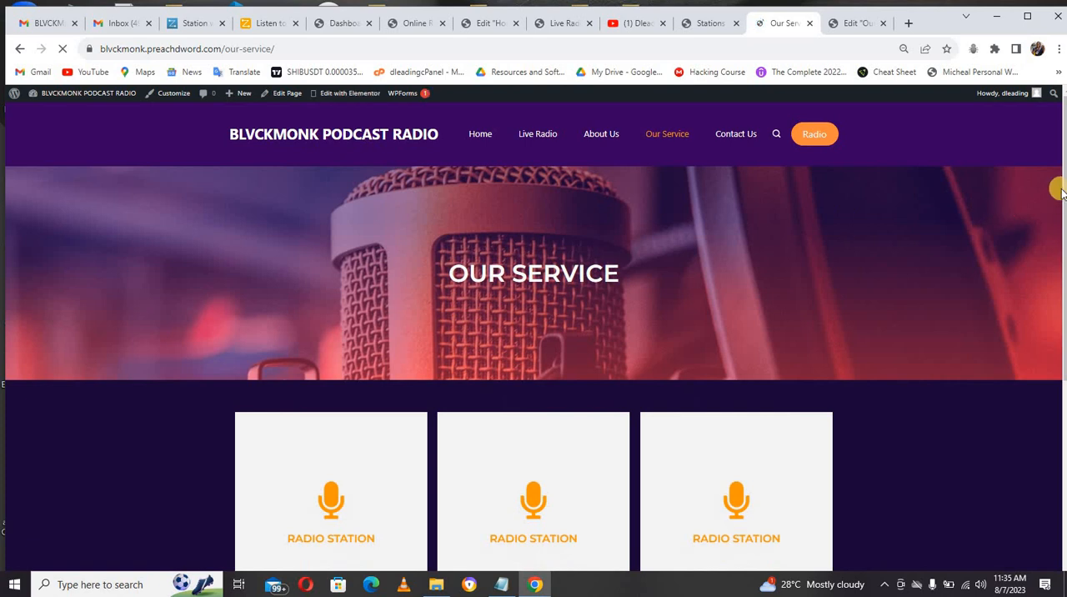
{"action": "left_click_drag", "start_coordinate": [1062, 191], "coordinate": [885, 446]}
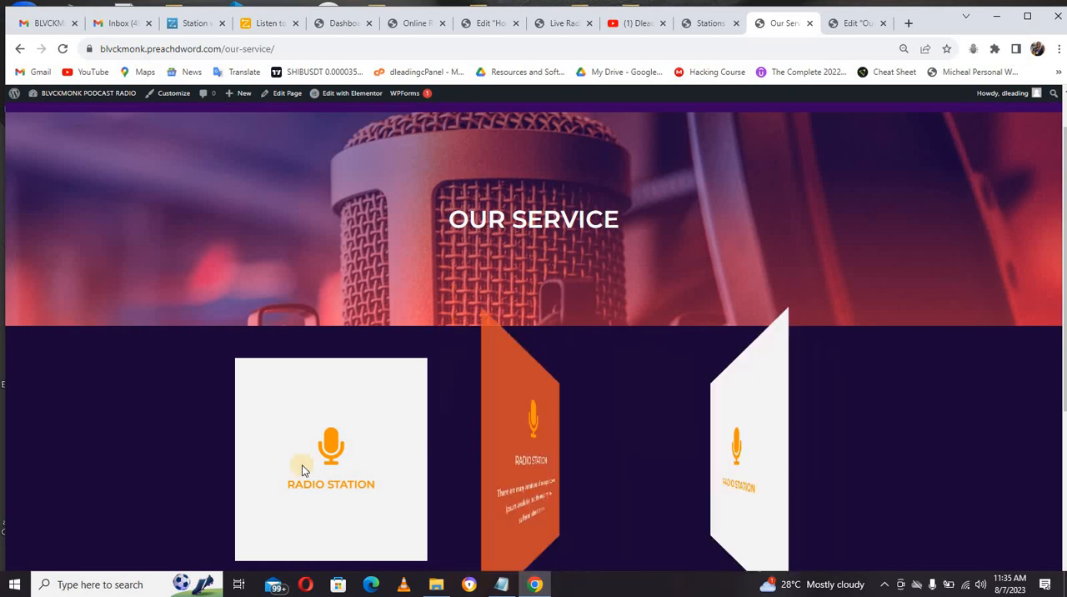
{"action": "scroll", "coordinate": [1058, 351], "scroll_direction": "up", "scroll_amount": 1}
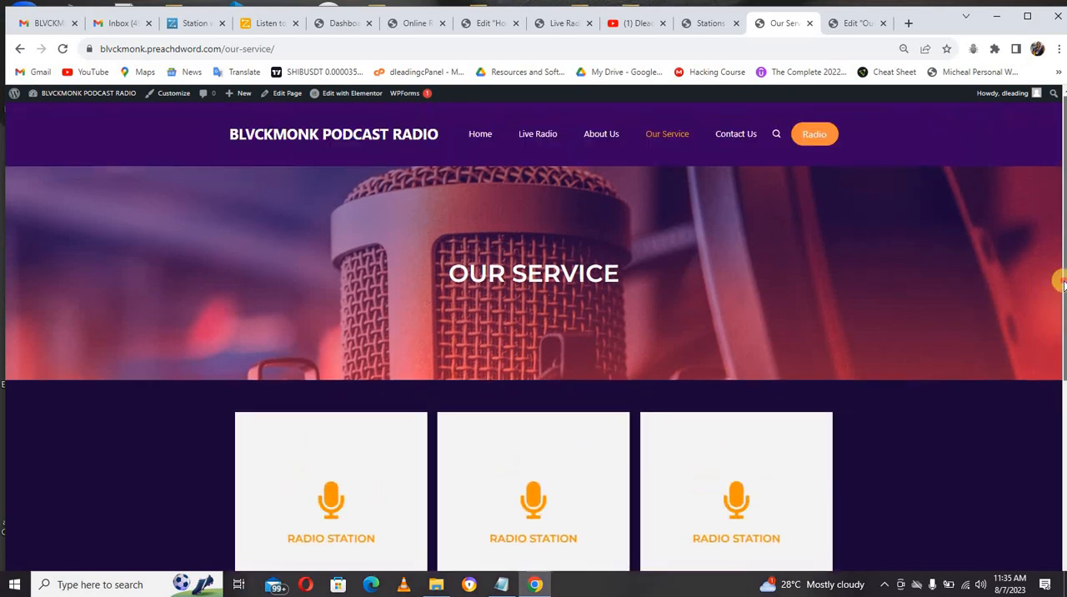
Step: Go to the live Contact Us page and open its page editor in a new tab
{"action": "left_click", "coordinate": [734, 136]}
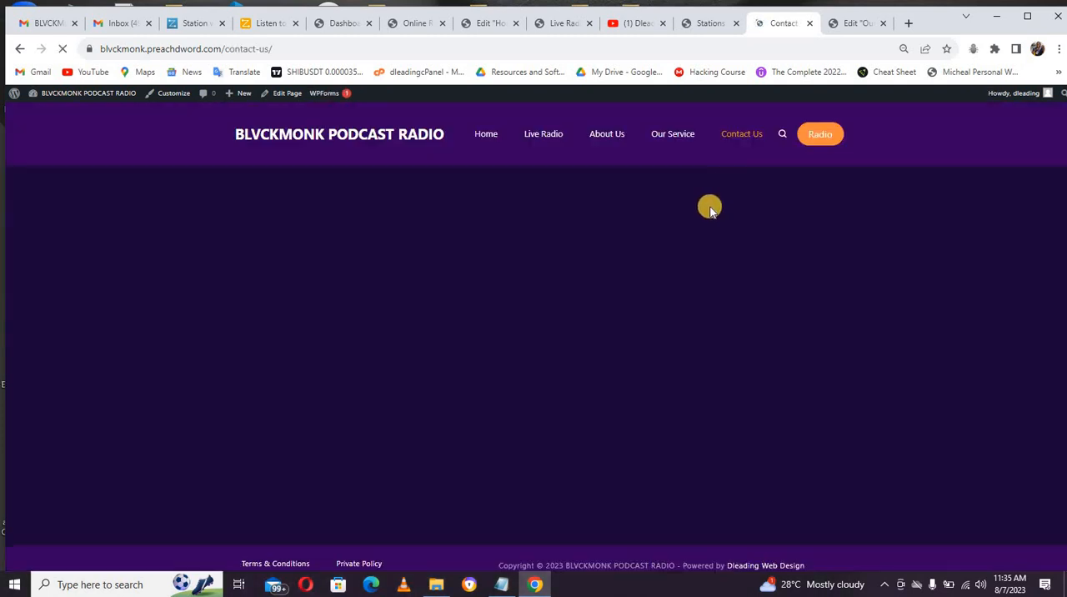
{"action": "right_click", "coordinate": [292, 94]}
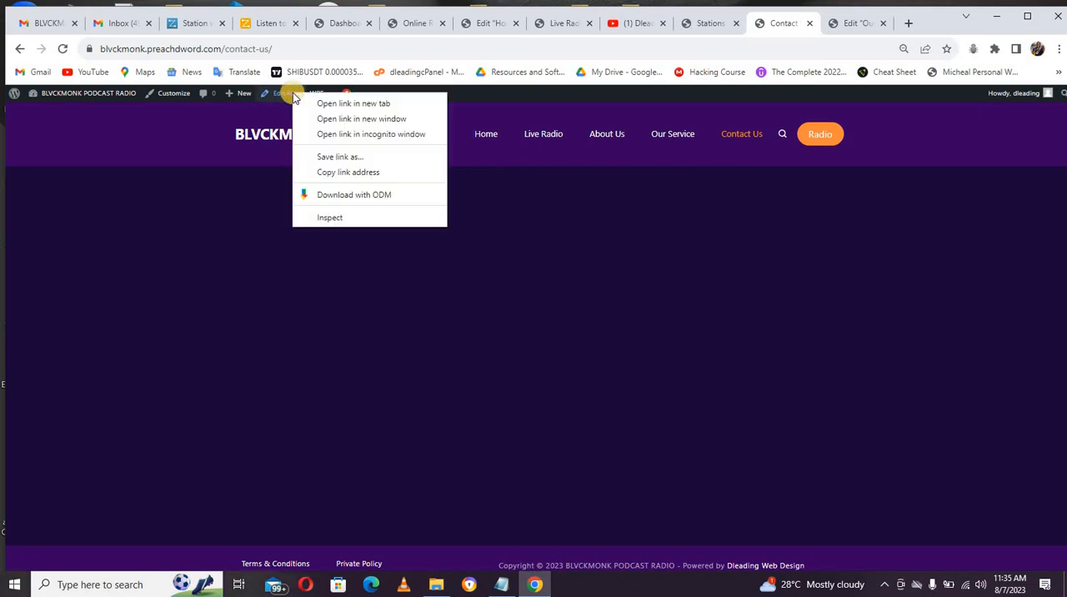
{"action": "left_click", "coordinate": [329, 105]}
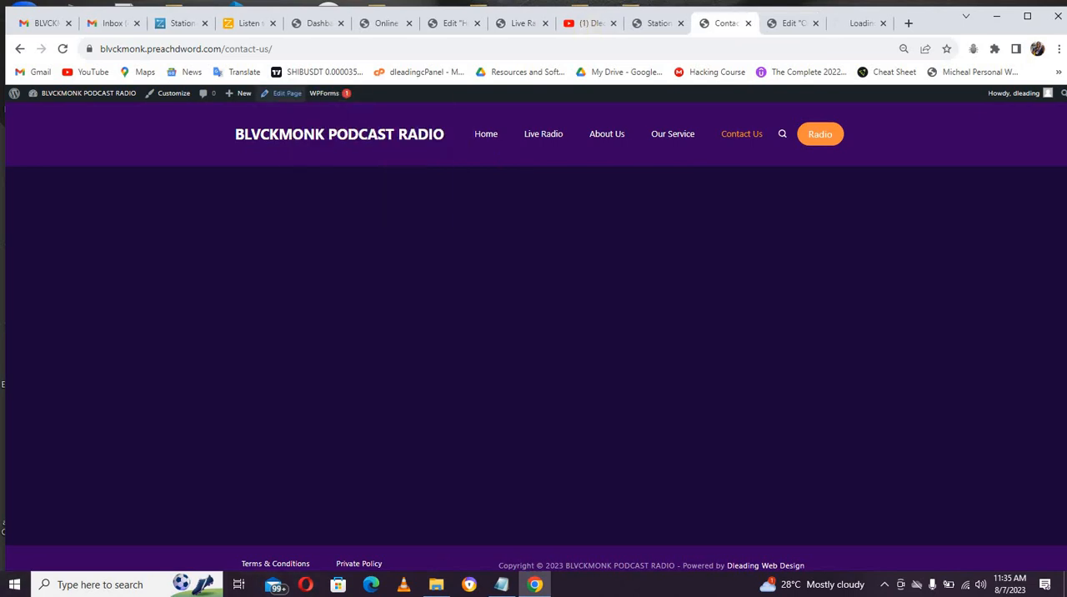
Step: Copy the banner section of the Our Service page and open the Contact Us page in Elementor
{"action": "left_click", "coordinate": [791, 25]}
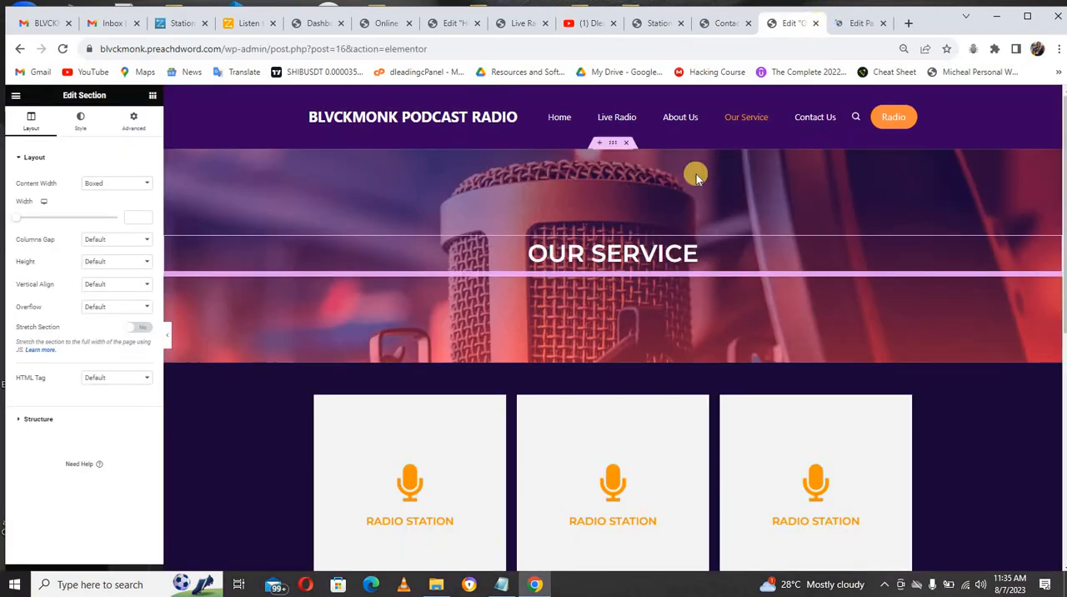
{"action": "right_click", "coordinate": [613, 148]}
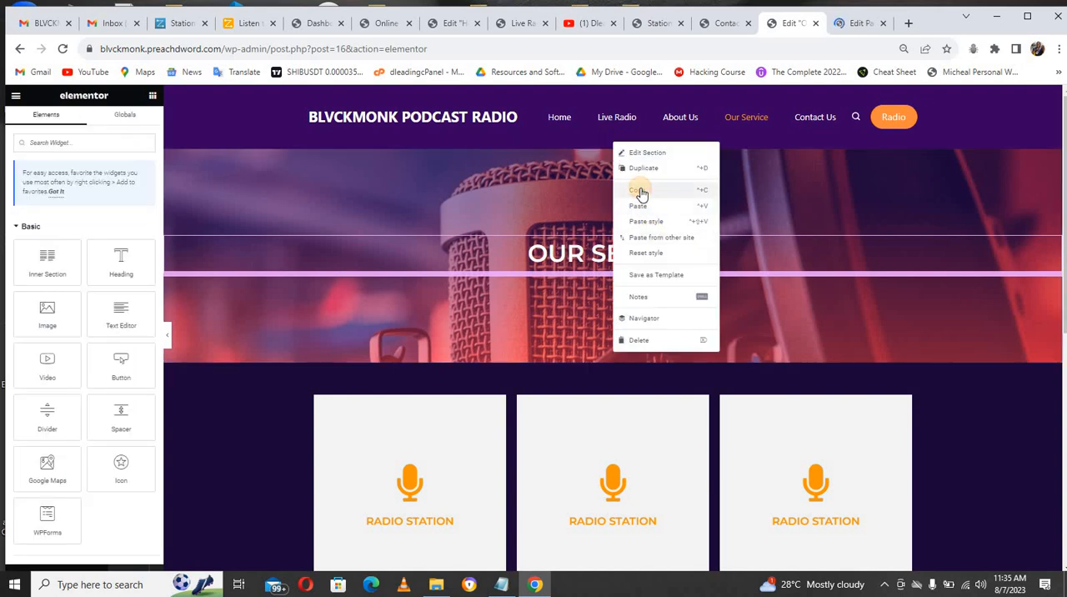
{"action": "left_click", "coordinate": [640, 192]}
{"action": "left_click", "coordinate": [850, 25]}
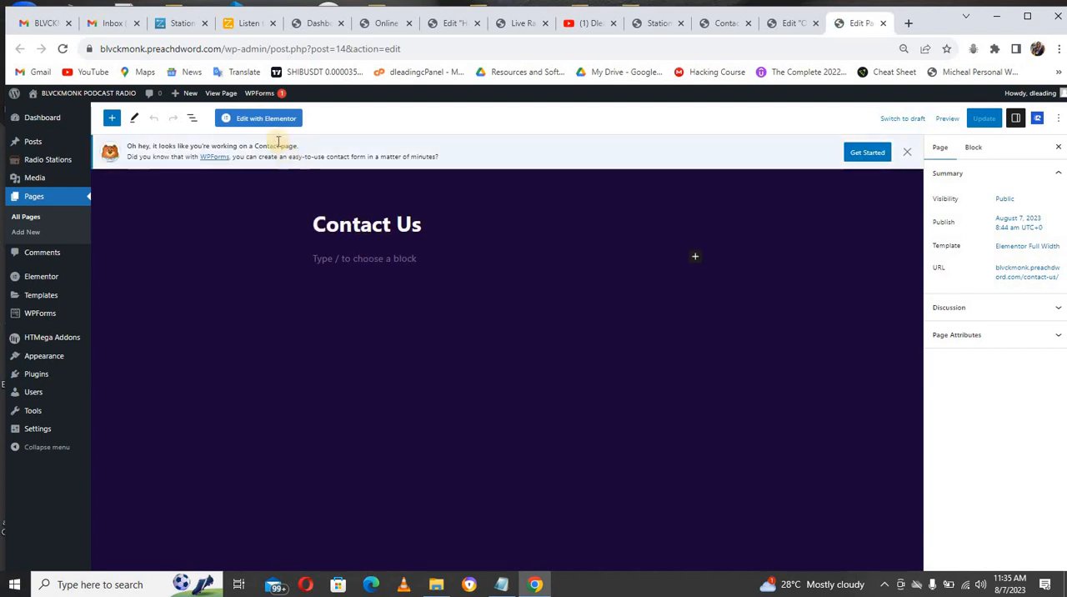
{"action": "left_click", "coordinate": [275, 117]}
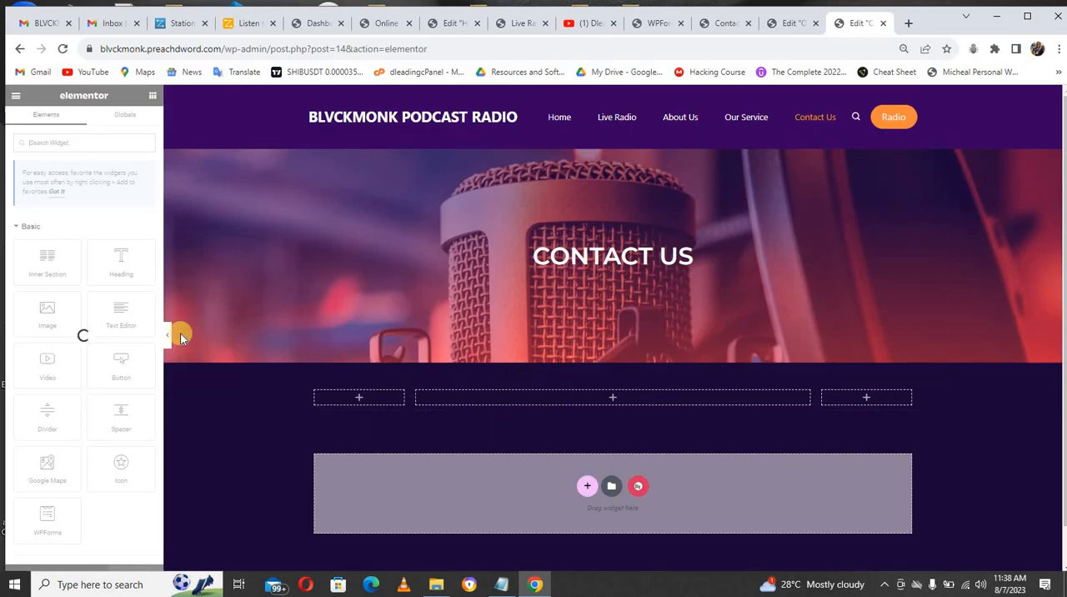
Step: Check the available WPForms forms, then add a WP Form widget to the middle column below the Contact Us banner using Simple Contact Form
{"action": "left_click", "coordinate": [657, 23]}
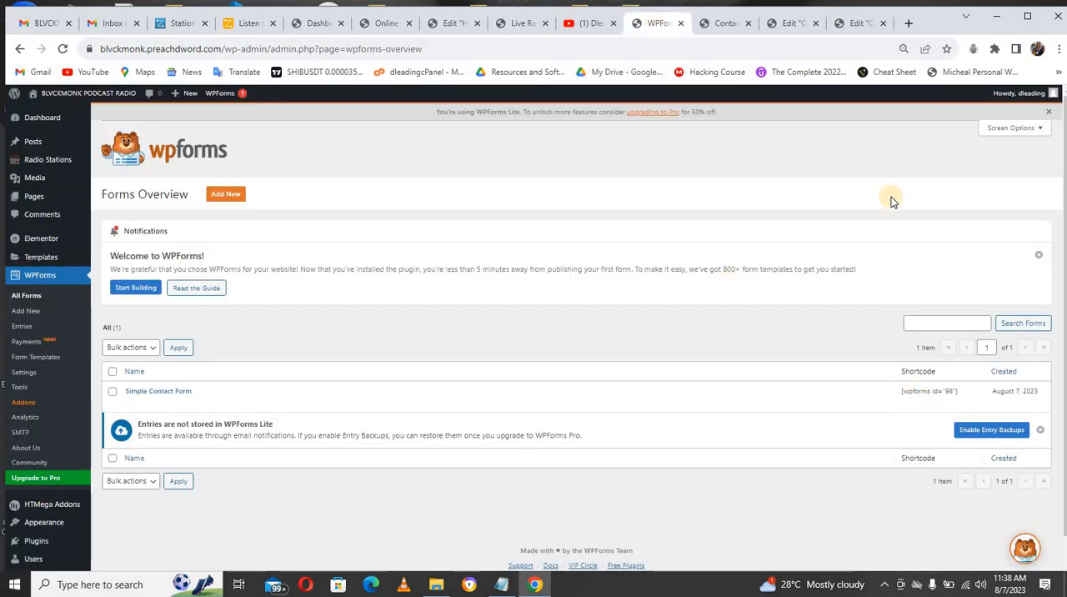
{"action": "left_click", "coordinate": [857, 25]}
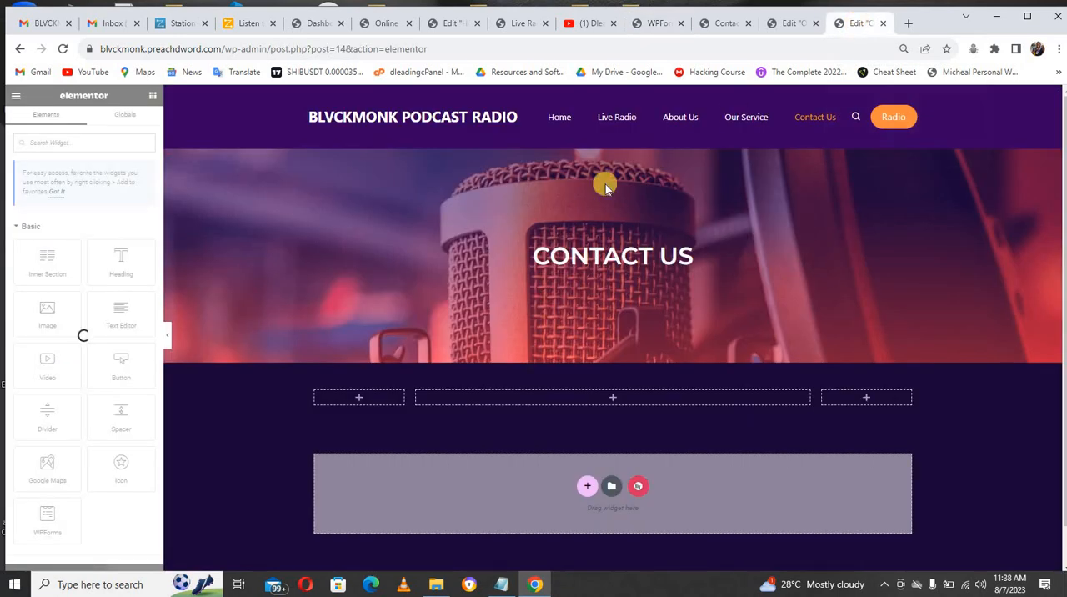
{"action": "left_click", "coordinate": [97, 145]}
{"action": "type", "text": "form"}
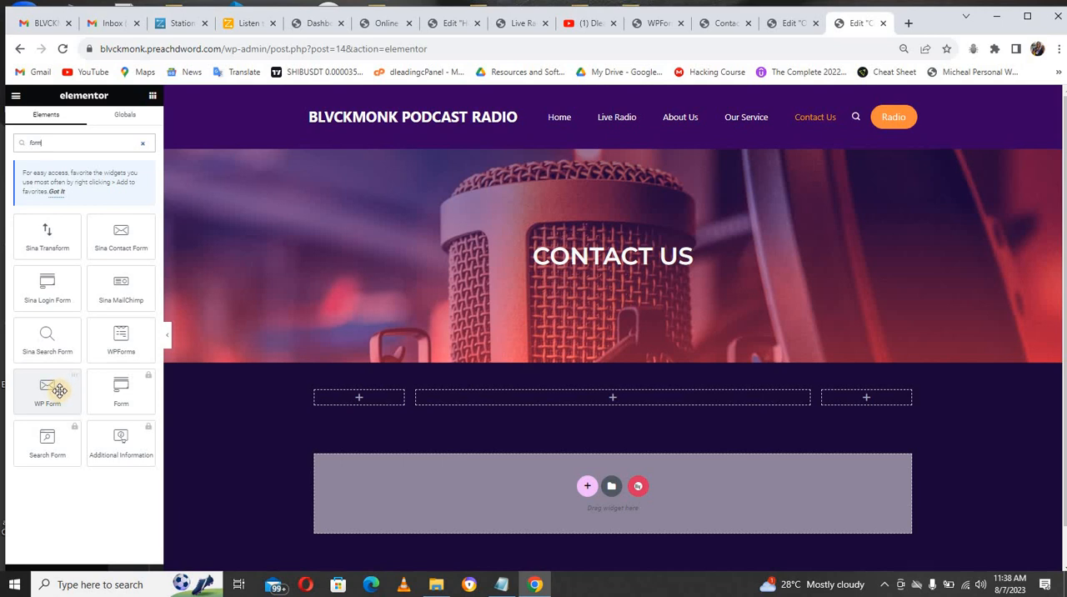
{"action": "left_click_drag", "start_coordinate": [55, 391], "coordinate": [469, 400]}
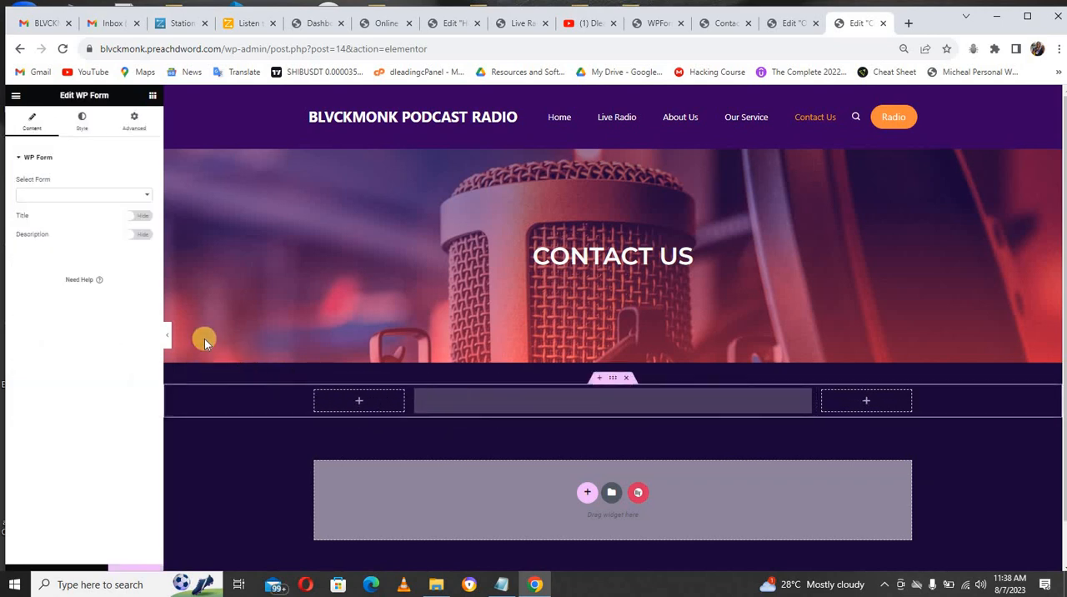
{"action": "left_click", "coordinate": [96, 195]}
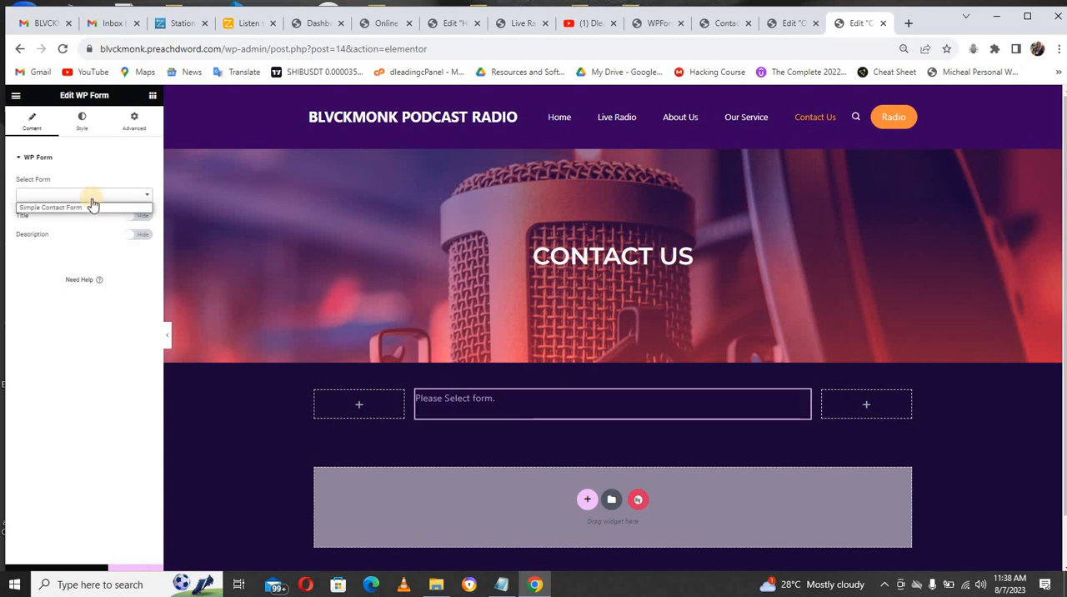
{"action": "left_click", "coordinate": [90, 208]}
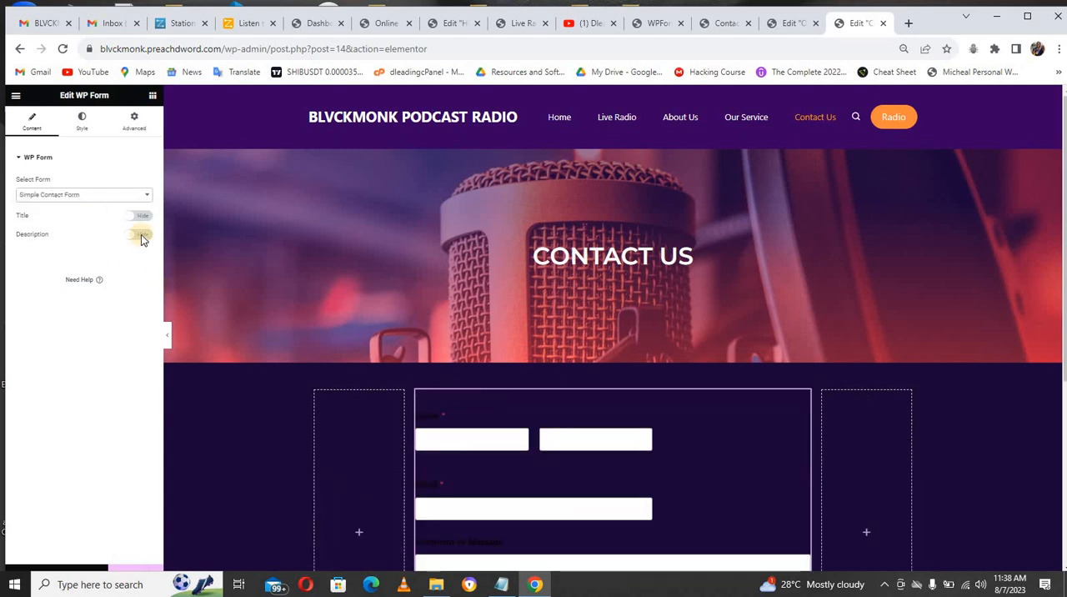
Step: Set the contact form's label color to white, #FFFFFF
{"action": "left_click", "coordinate": [81, 125]}
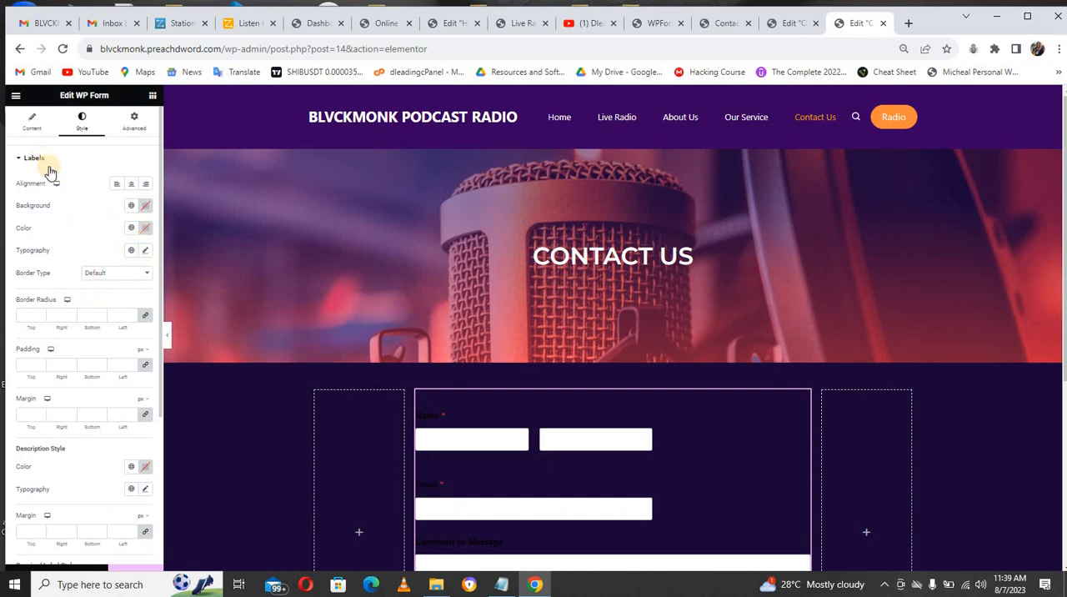
{"action": "left_click", "coordinate": [145, 228]}
{"action": "mouse_move", "coordinate": [120, 320]}
{"action": "left_mouse_down"}
{"action": "mouse_move", "coordinate": [84, 250]}
{"action": "mouse_move", "coordinate": [81, 261]}
{"action": "left_mouse_up"}
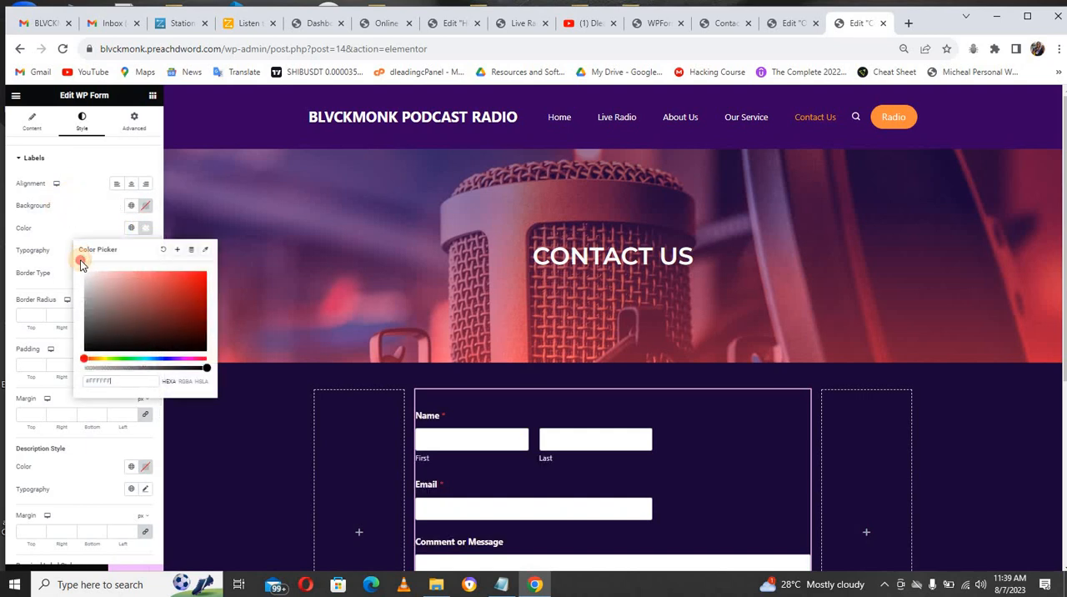
{"action": "left_click", "coordinate": [79, 212]}
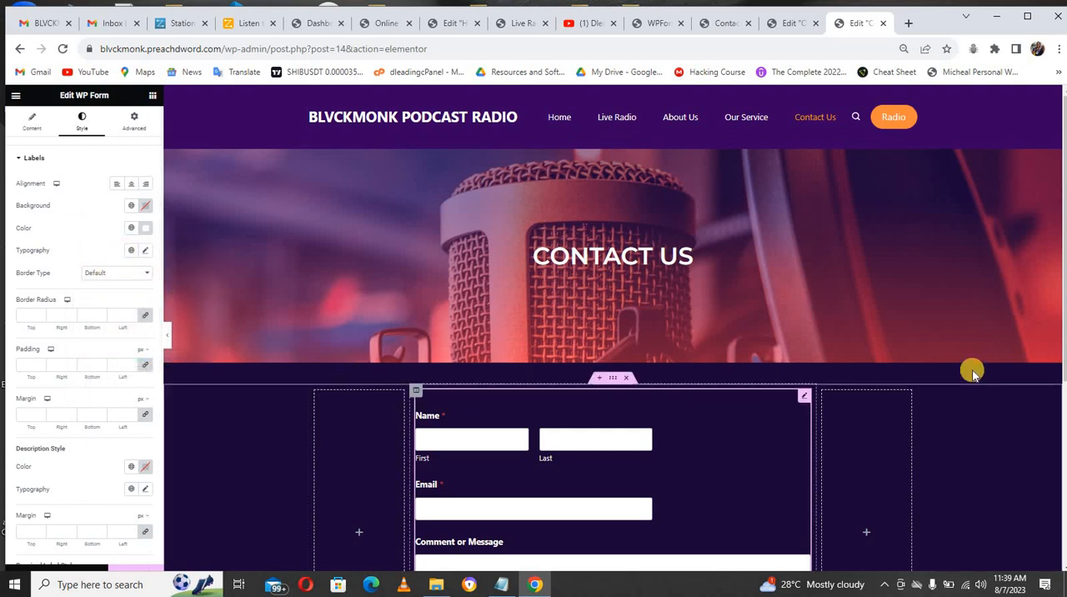
Step: Change the background color of the contact form's Submit button to orange
{"action": "left_click_drag", "start_coordinate": [1064, 339], "coordinate": [1062, 431]}
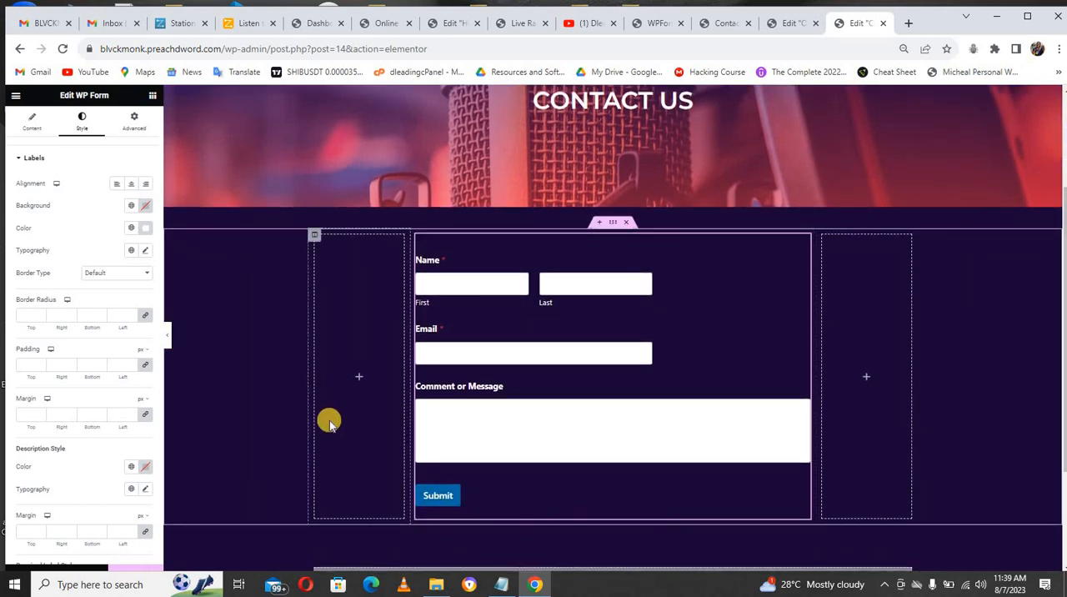
{"action": "left_click", "coordinate": [37, 157]}
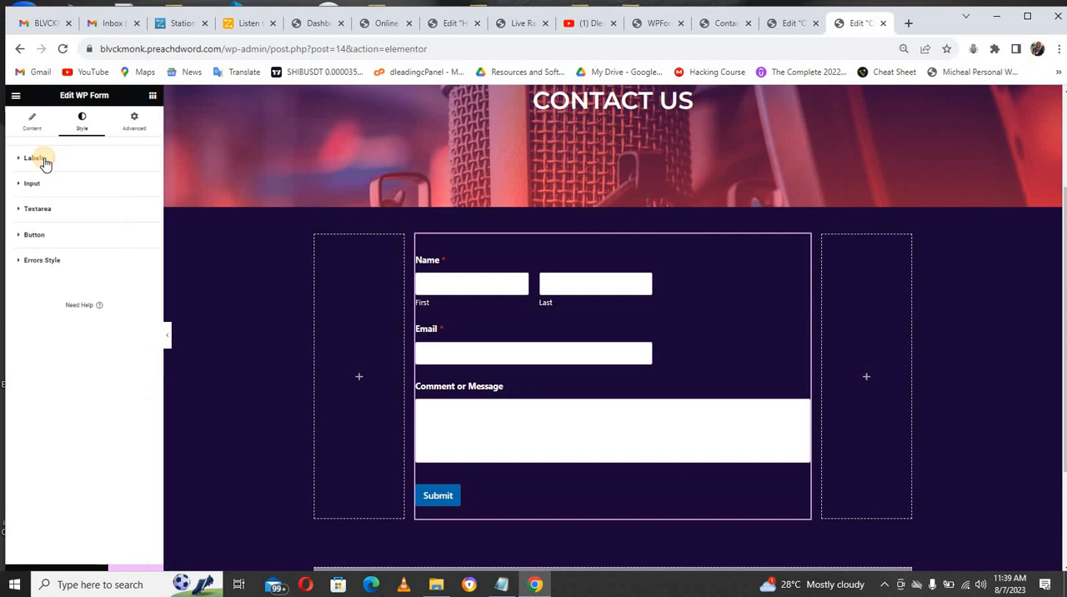
{"action": "left_click", "coordinate": [42, 236]}
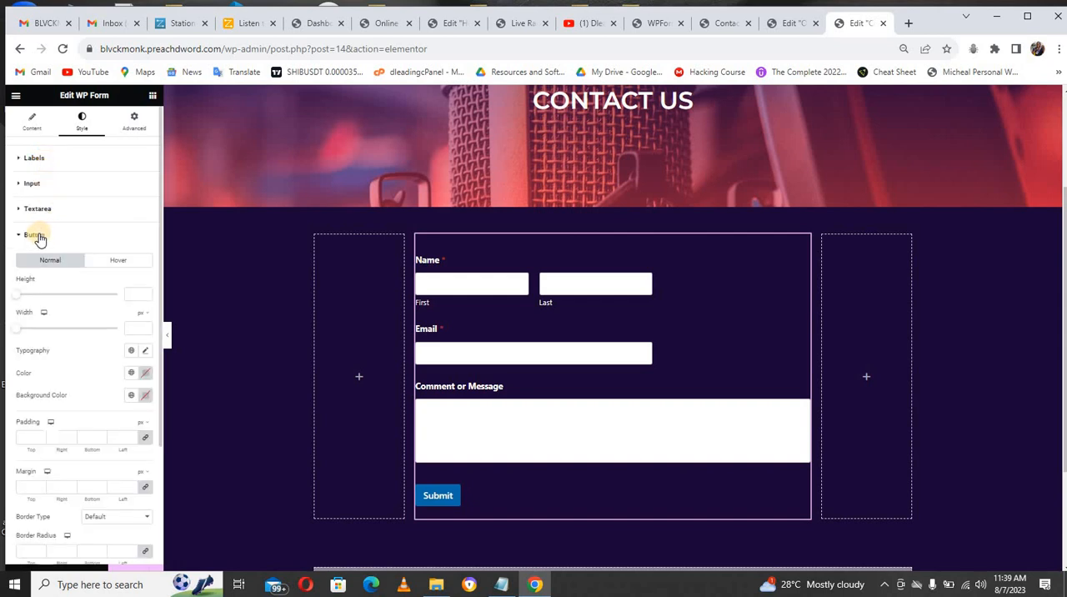
{"action": "left_click", "coordinate": [146, 375]}
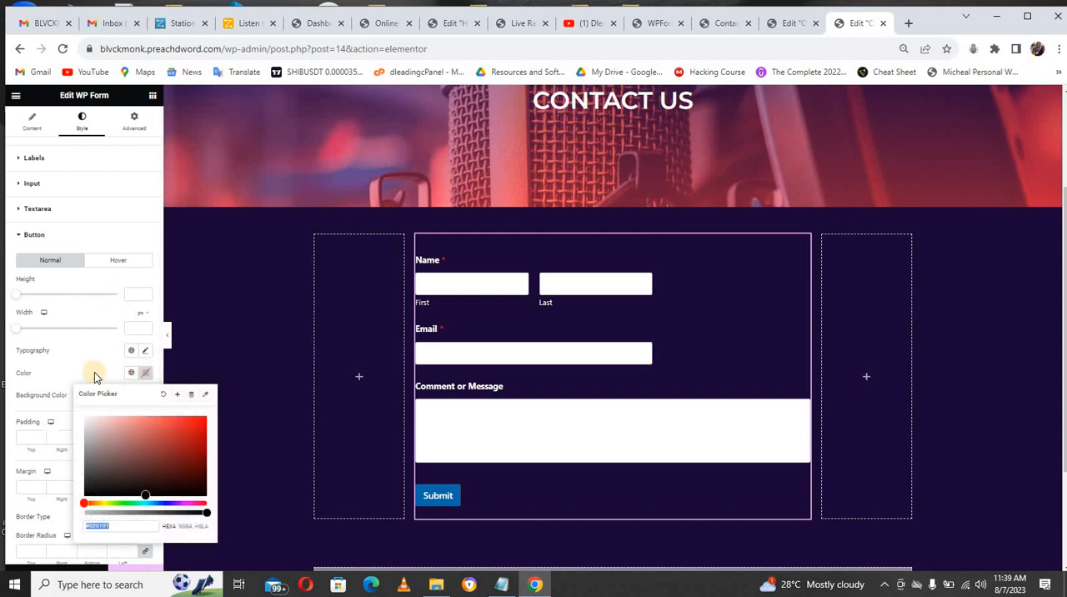
{"action": "left_click", "coordinate": [93, 383]}
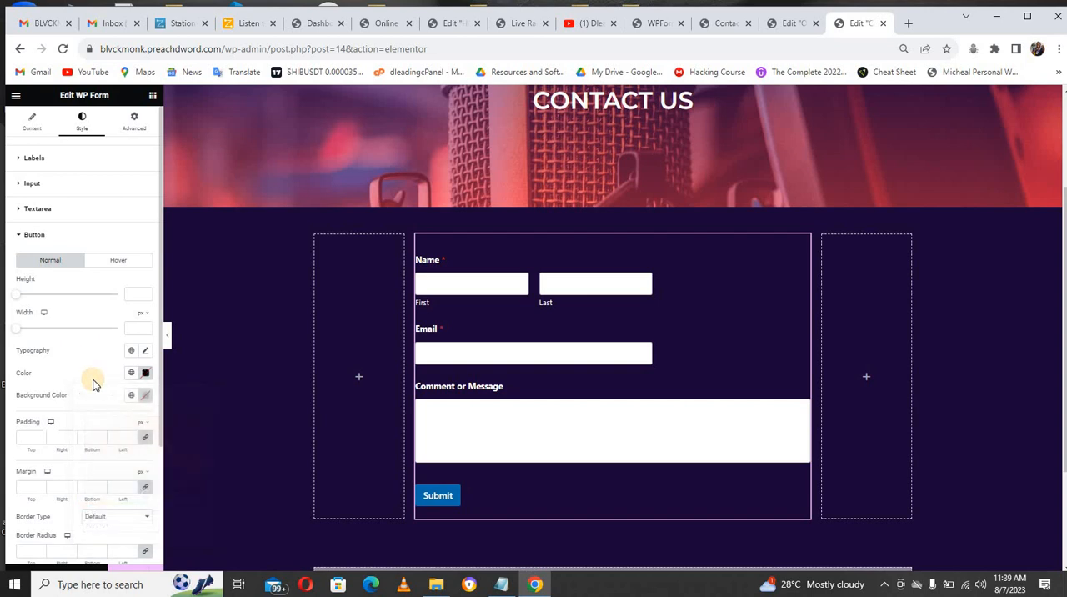
{"action": "left_click", "coordinate": [145, 395]}
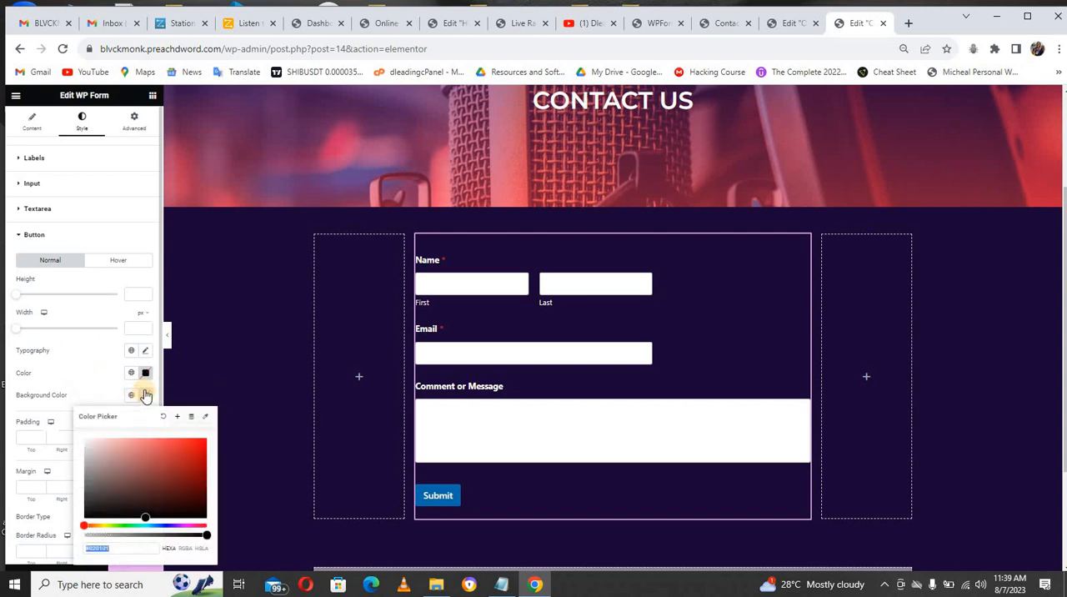
{"action": "left_click", "coordinate": [95, 523]}
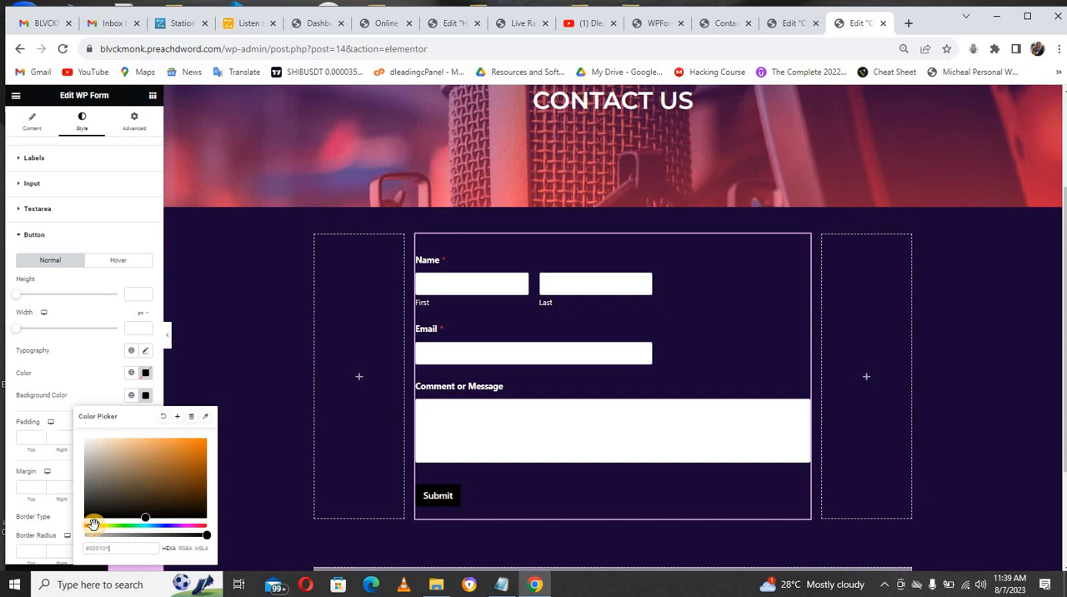
{"action": "left_click", "coordinate": [143, 514]}
{"action": "left_click_drag", "start_coordinate": [190, 465], "coordinate": [205, 443]}
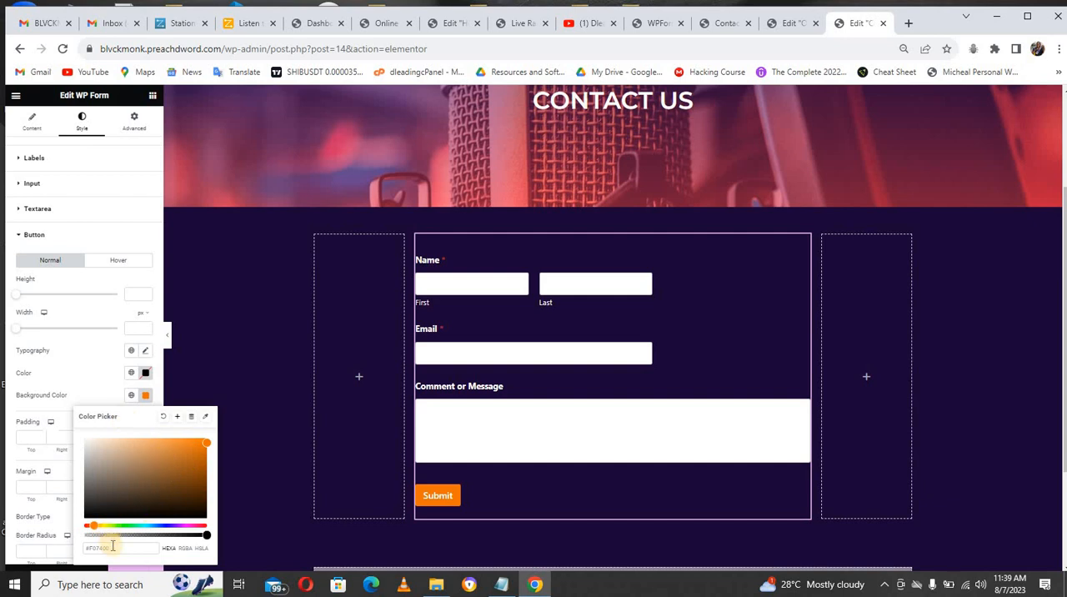
{"action": "left_click", "coordinate": [76, 367]}
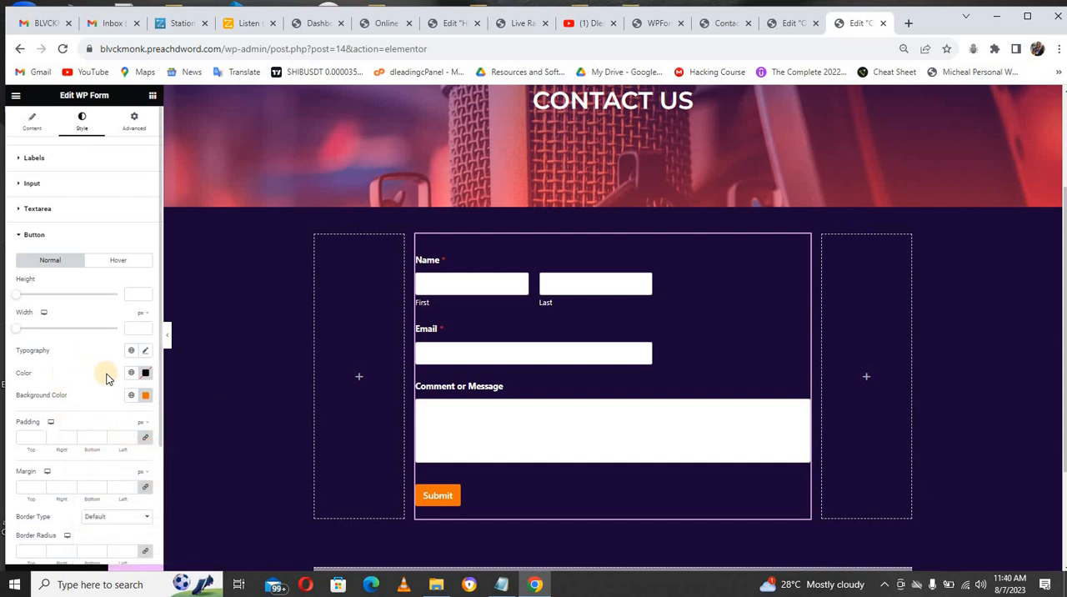
Step: Widen the Submit button to 492 px and set its height to 100
{"action": "left_click", "coordinate": [124, 517]}
{"action": "left_click", "coordinate": [124, 519]}
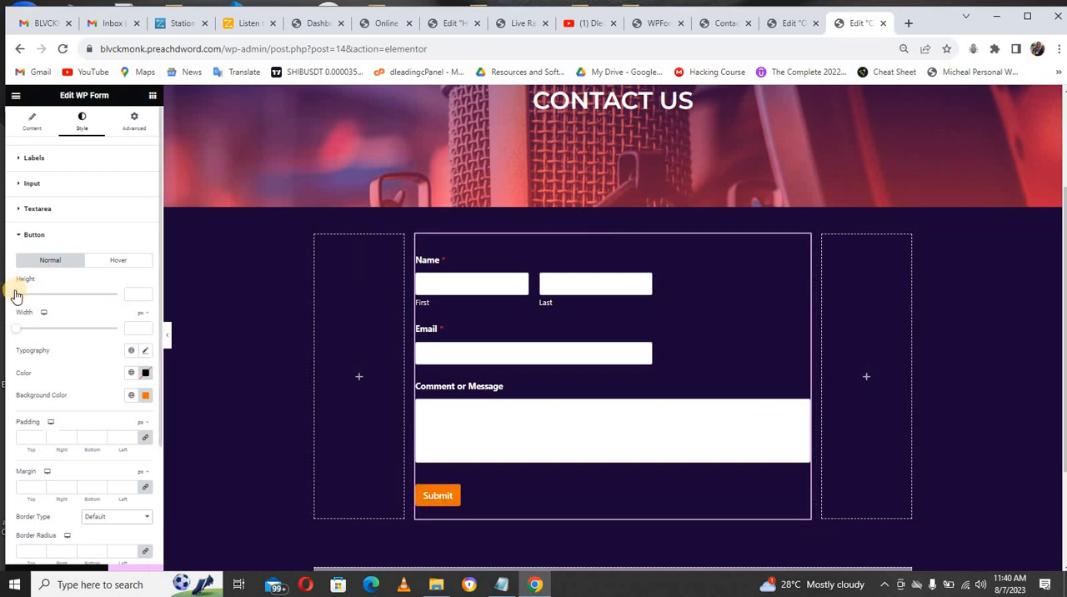
{"action": "left_click_drag", "start_coordinate": [16, 295], "coordinate": [115, 332]}
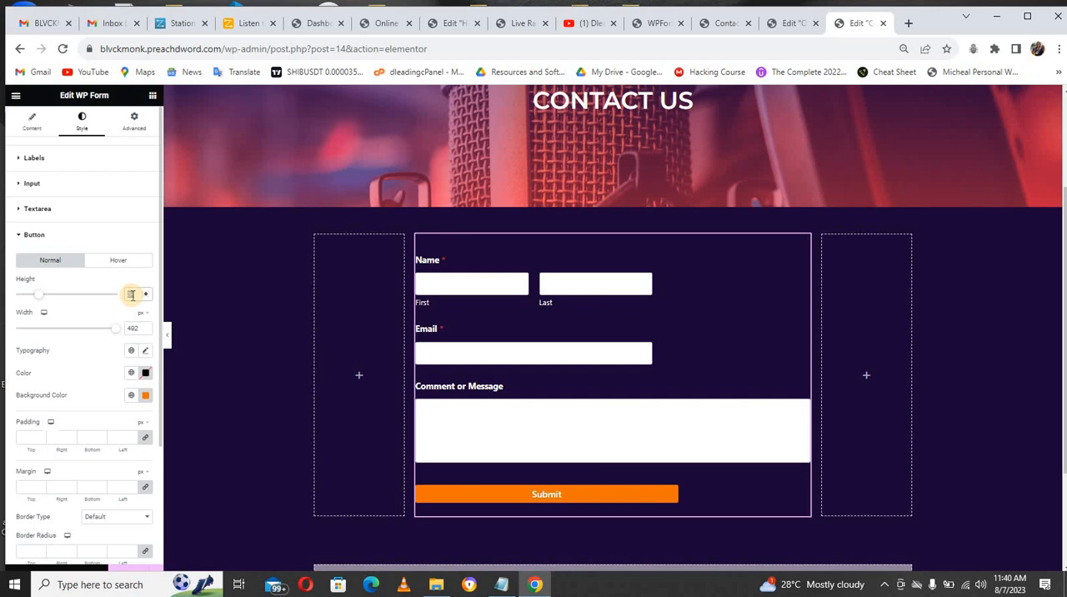
{"action": "type", "text": "100"}
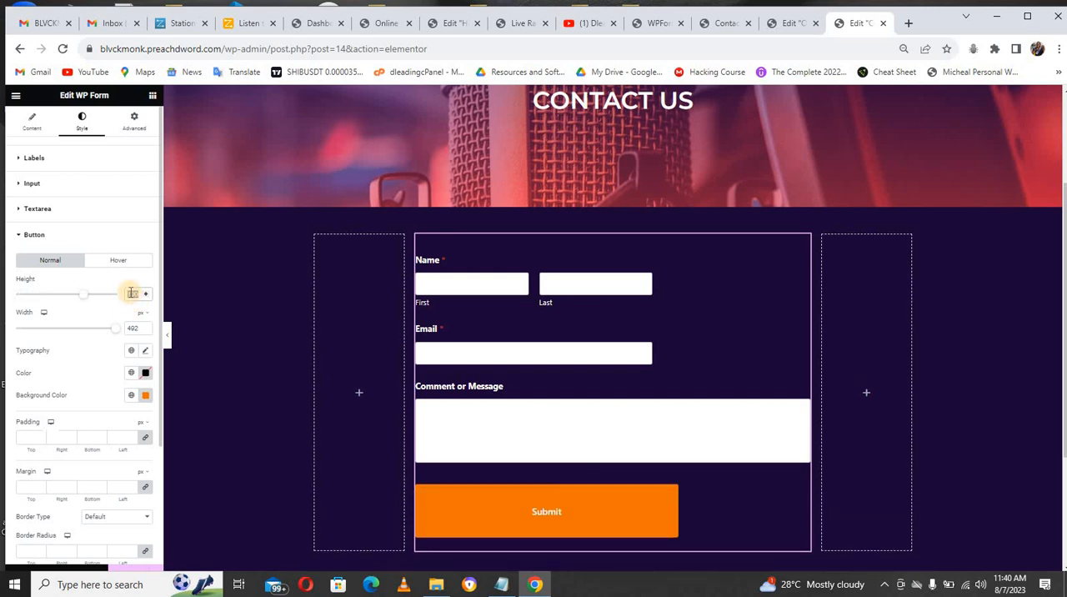
{"action": "type", "text": "50"}
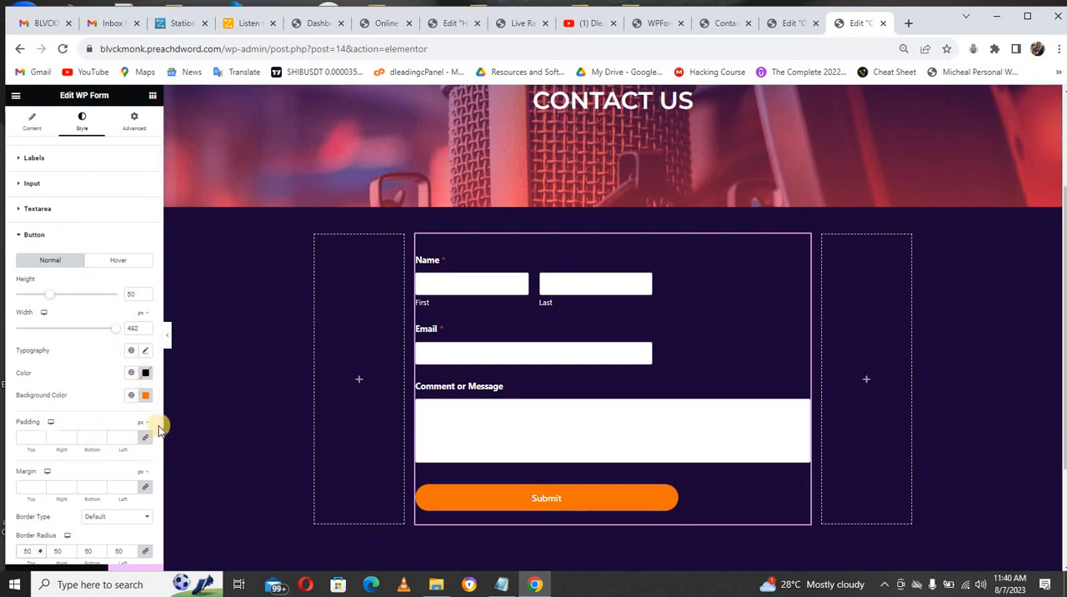
Step: Give the contact form's Submit button a height of 50, a border radius of 50 on all corners, and centered alignment
{"action": "scroll", "coordinate": [159, 432], "scroll_direction": "down", "scroll_amount": 2}
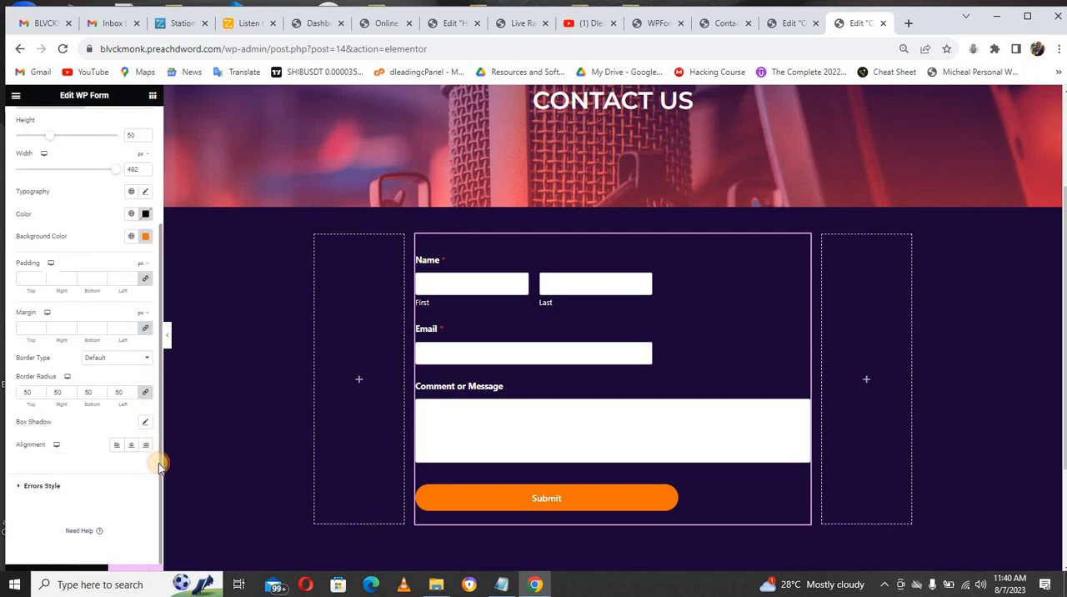
{"action": "left_click", "coordinate": [131, 447]}
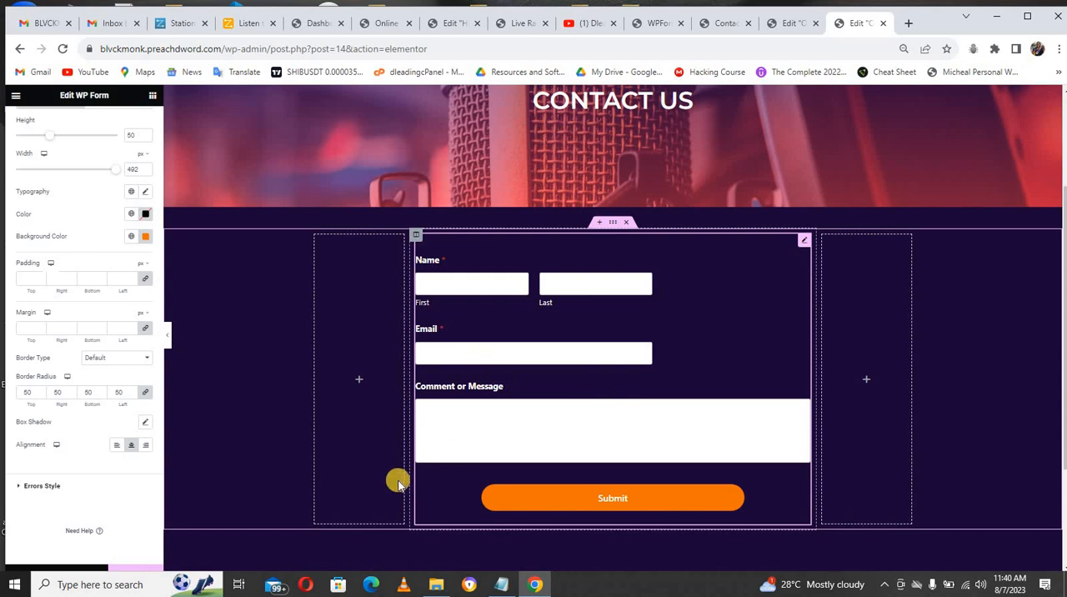
Step: Preview the Contact Us page in the tablet portrait layout and return to the desktop layout
{"action": "left_click", "coordinate": [74, 572]}
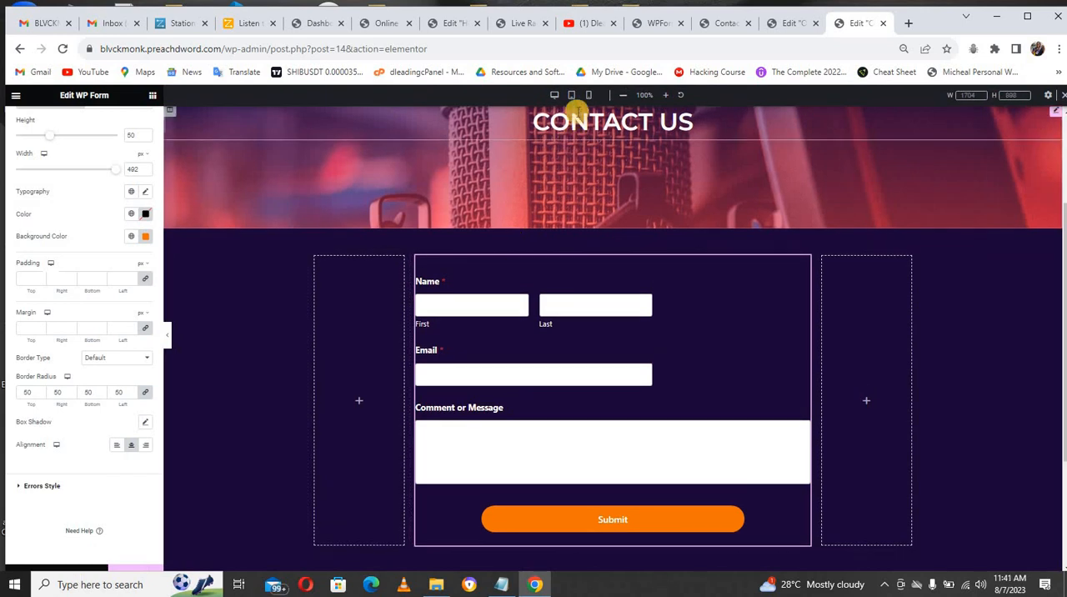
{"action": "left_click", "coordinate": [570, 98]}
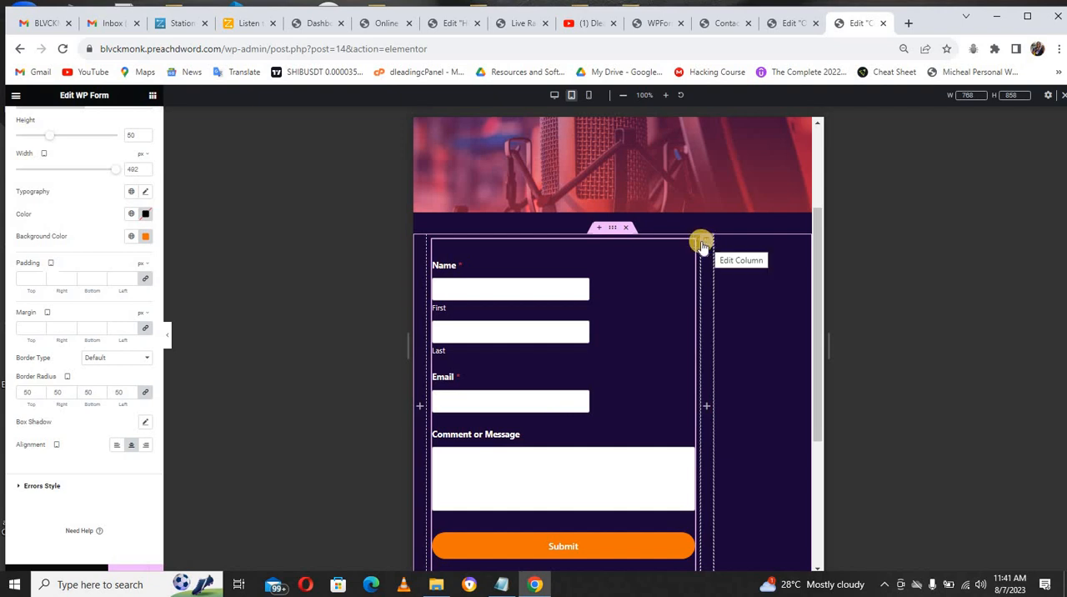
{"action": "left_click", "coordinate": [559, 96]}
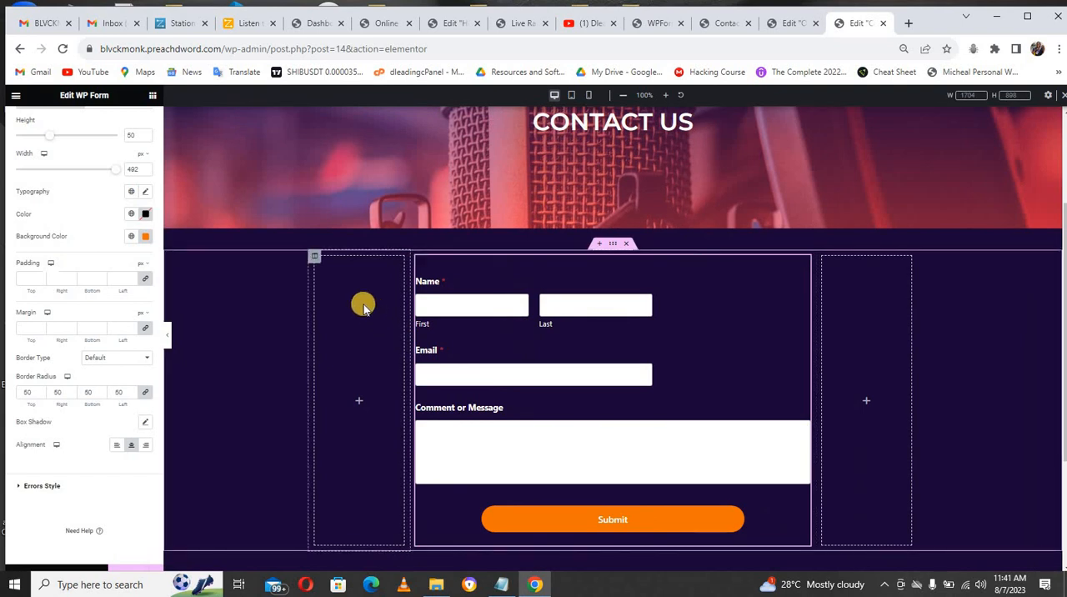
Step: Delete the two empty columns on either side of the contact form
{"action": "right_click", "coordinate": [314, 258]}
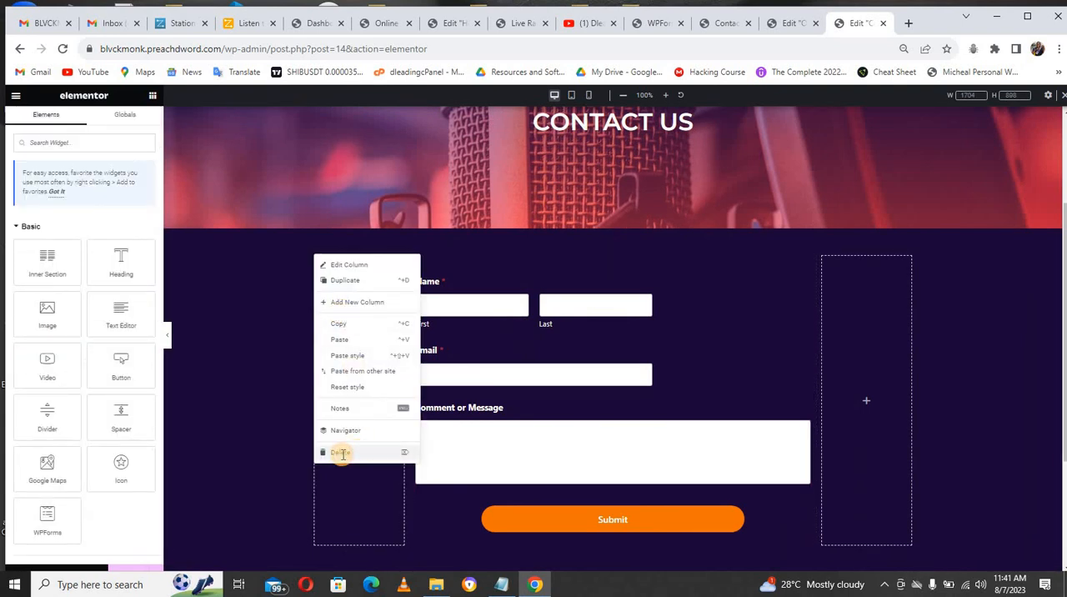
{"action": "left_click", "coordinate": [341, 452]}
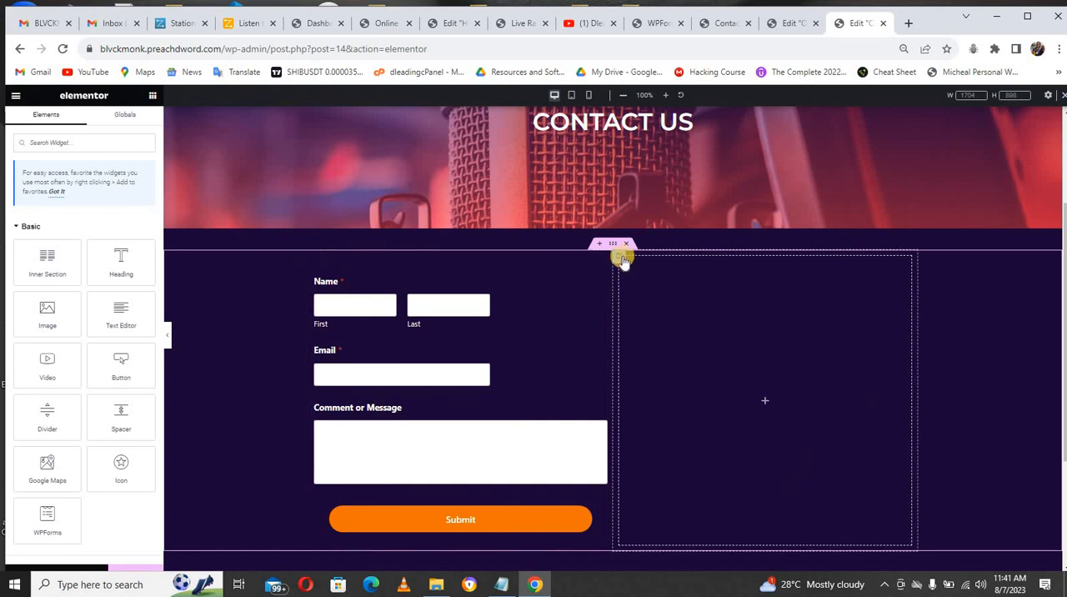
{"action": "right_click", "coordinate": [622, 258]}
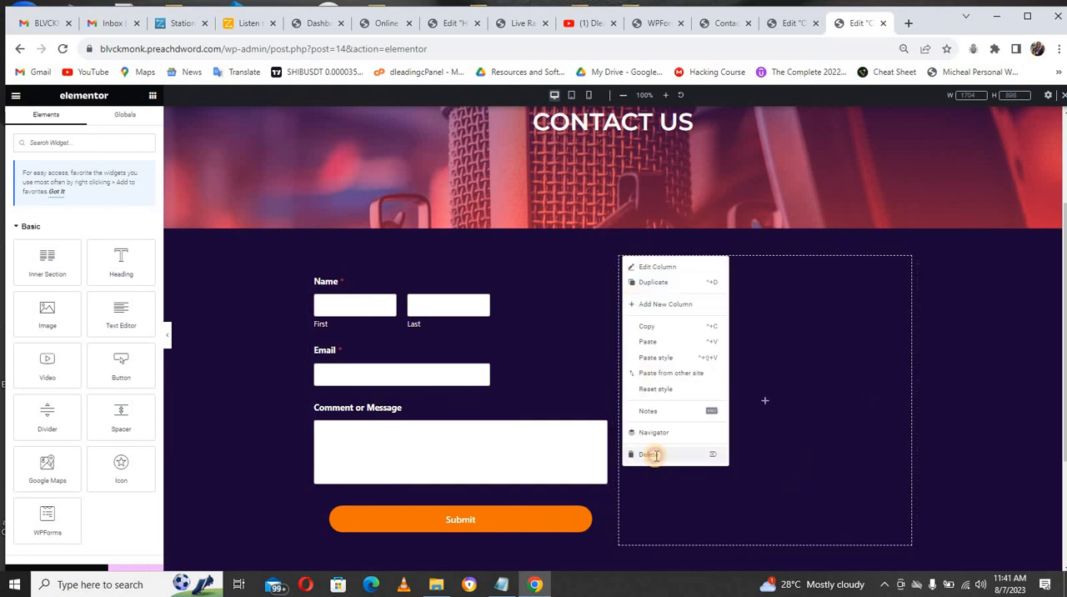
{"action": "left_click", "coordinate": [654, 457]}
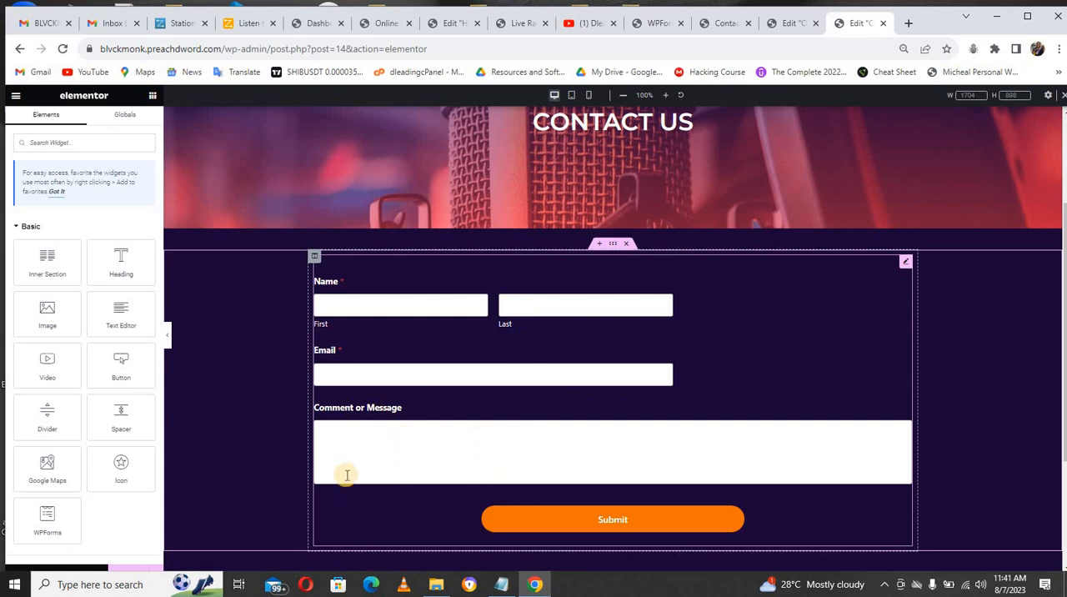
Step: For the tablet portrait layout, try centering the contact form column's text, and set its text alignment to left
{"action": "left_click", "coordinate": [571, 94]}
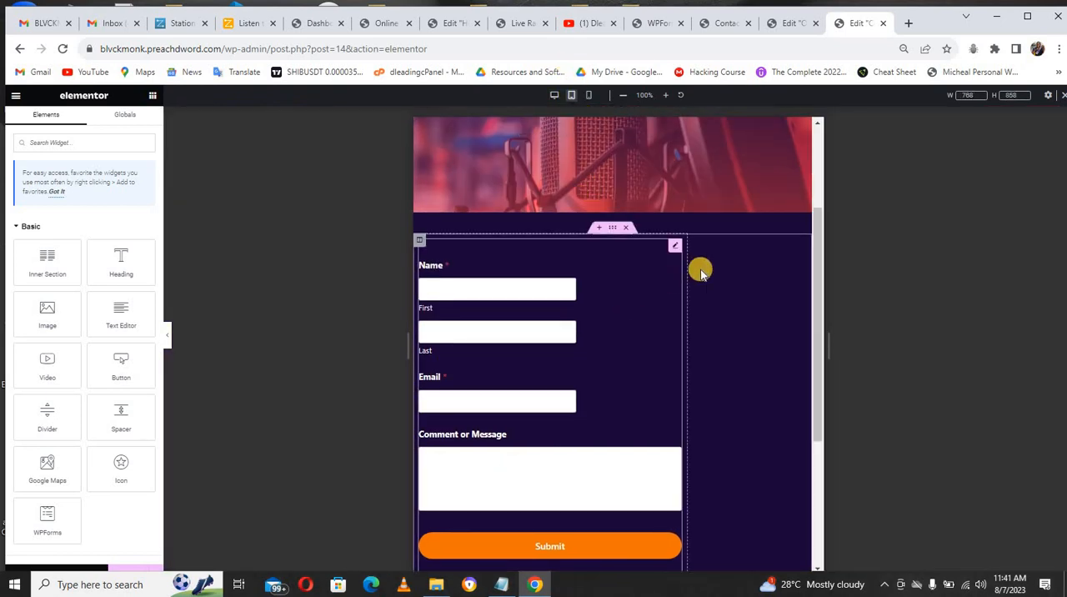
{"action": "left_click", "coordinate": [612, 227]}
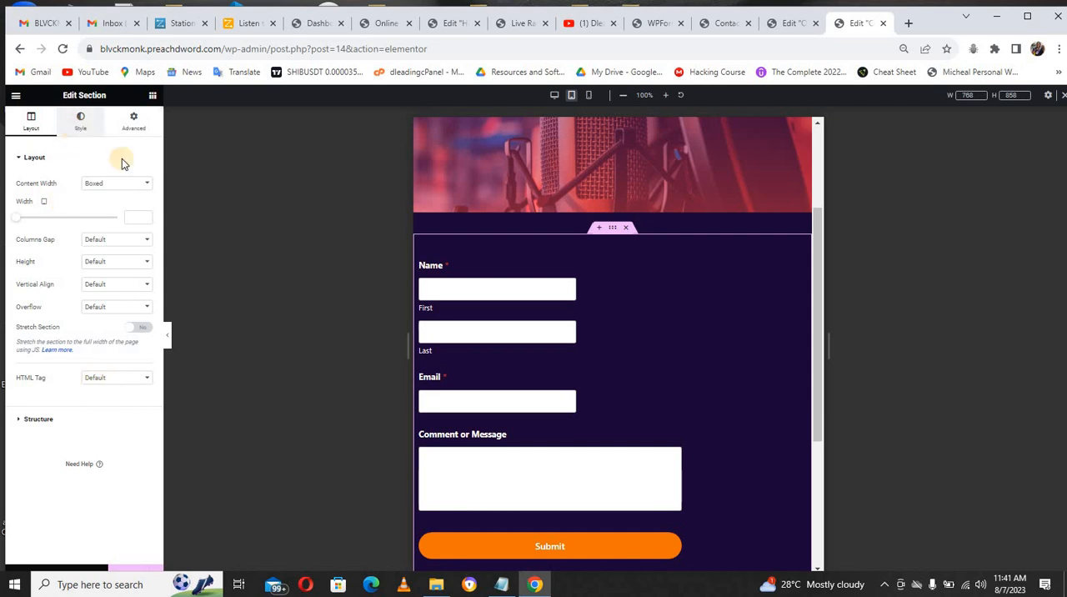
{"action": "left_click", "coordinate": [423, 243]}
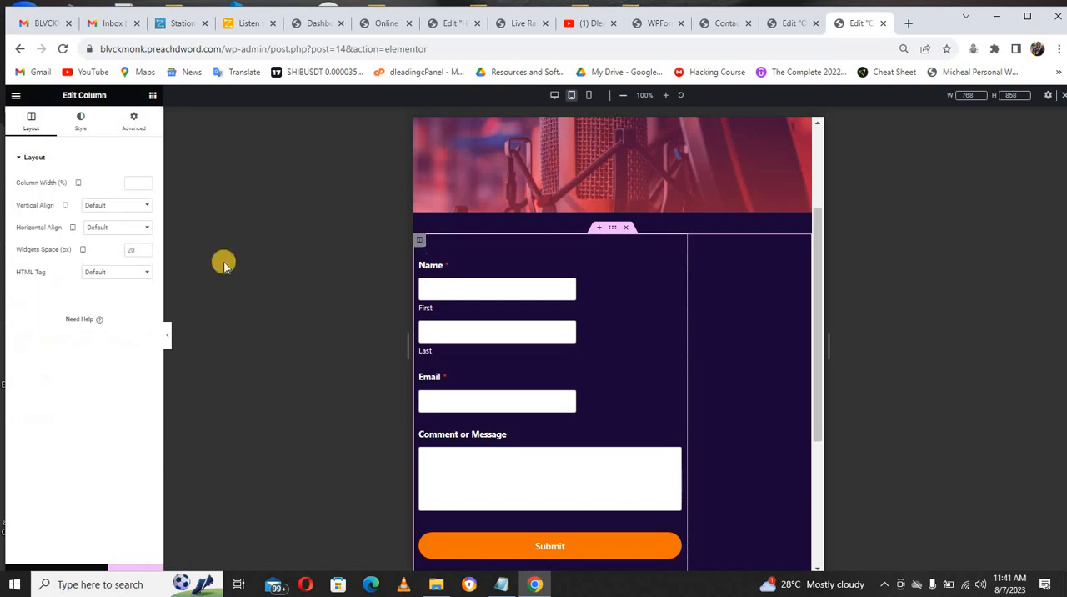
{"action": "left_click", "coordinate": [83, 132]}
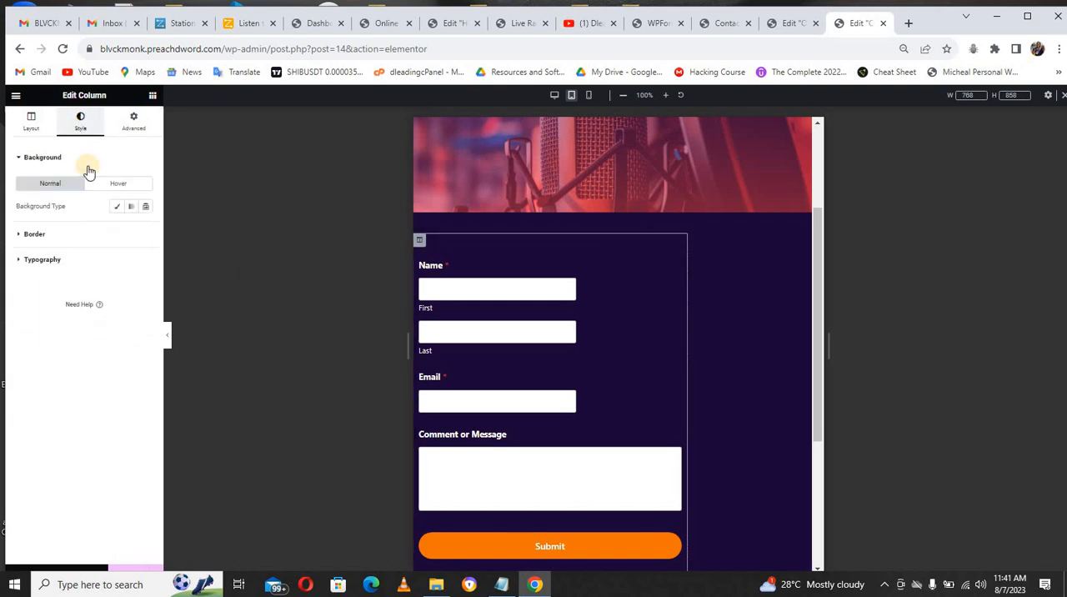
{"action": "left_click", "coordinate": [35, 234]}
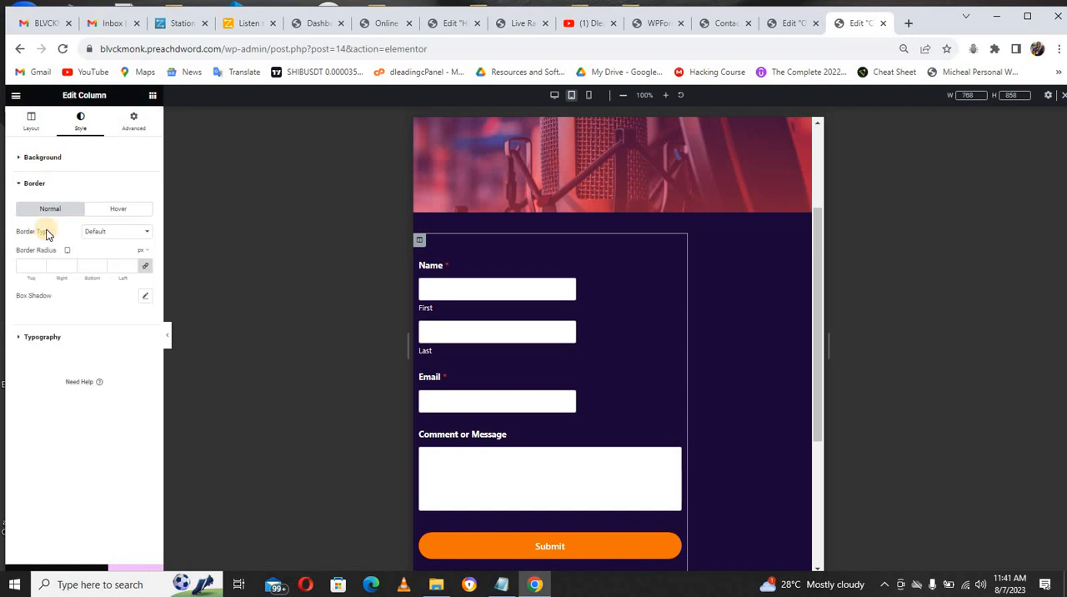
{"action": "left_click", "coordinate": [43, 337]}
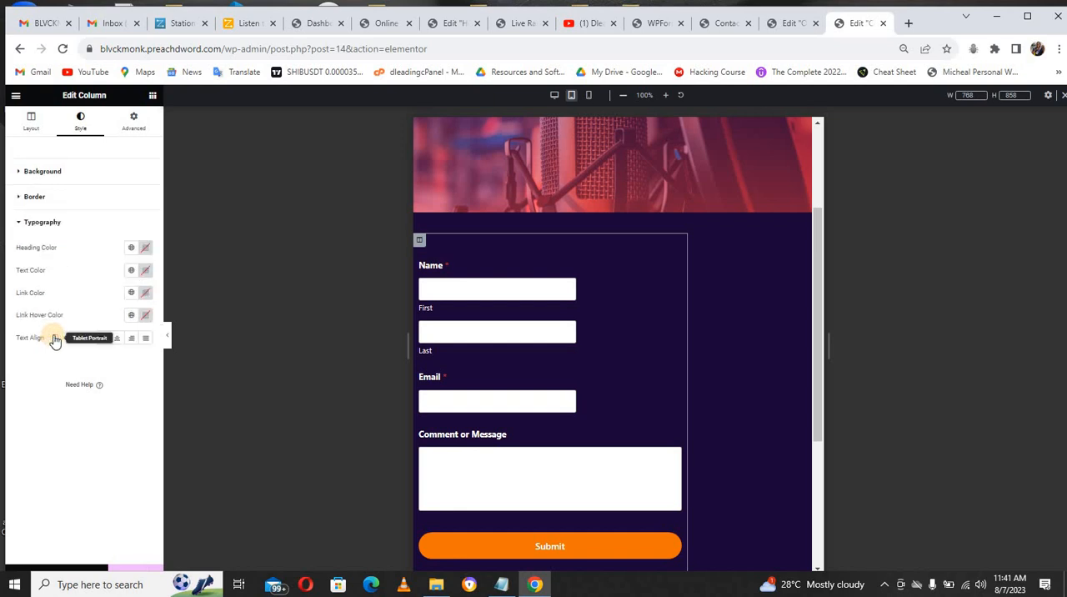
{"action": "left_click", "coordinate": [118, 339]}
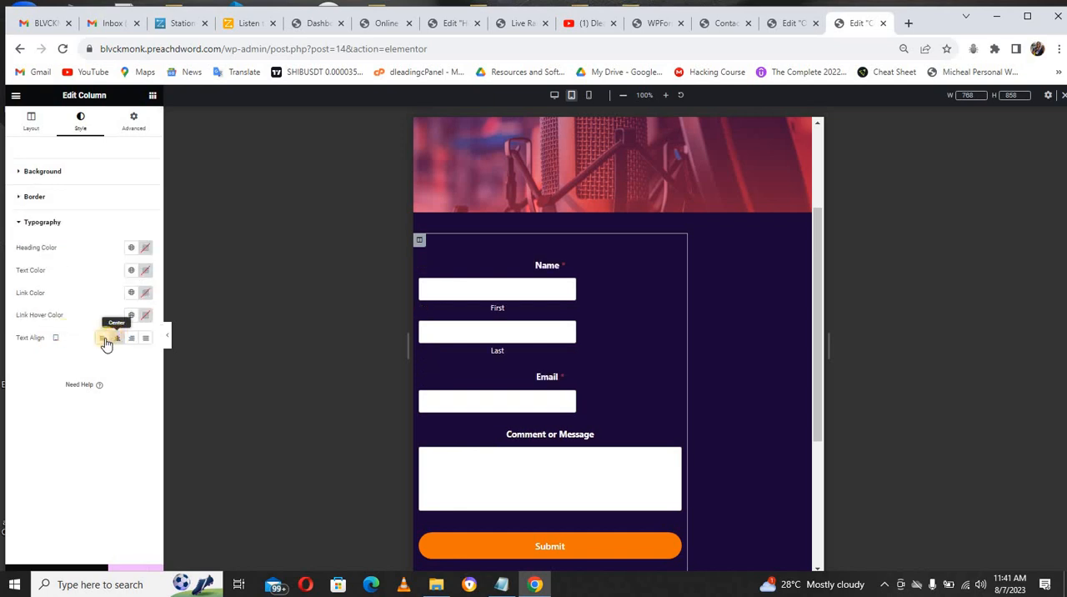
{"action": "left_click", "coordinate": [102, 338]}
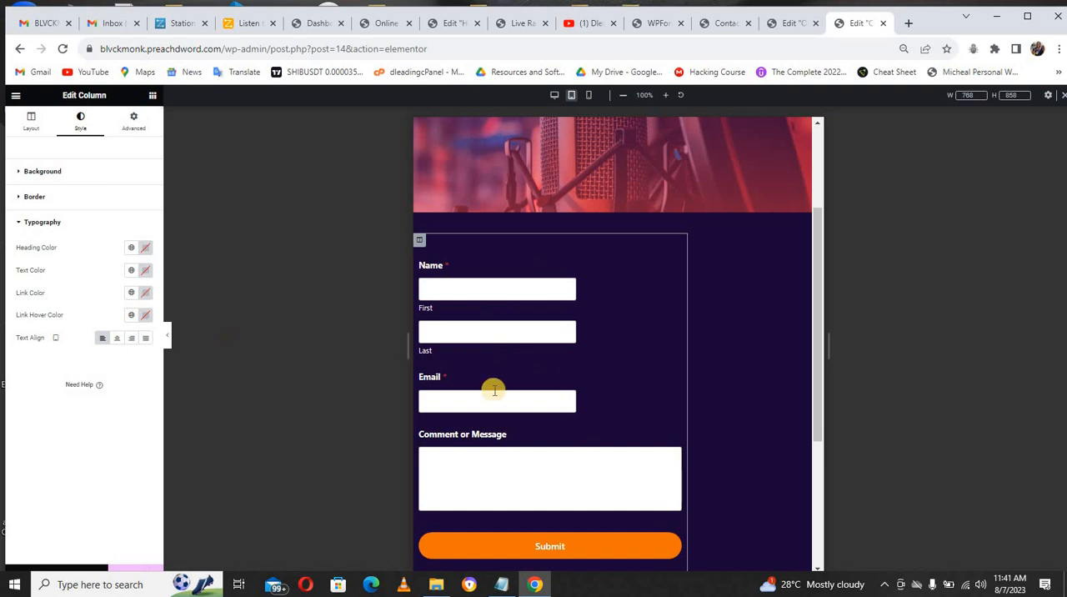
{"action": "left_click", "coordinate": [772, 308]}
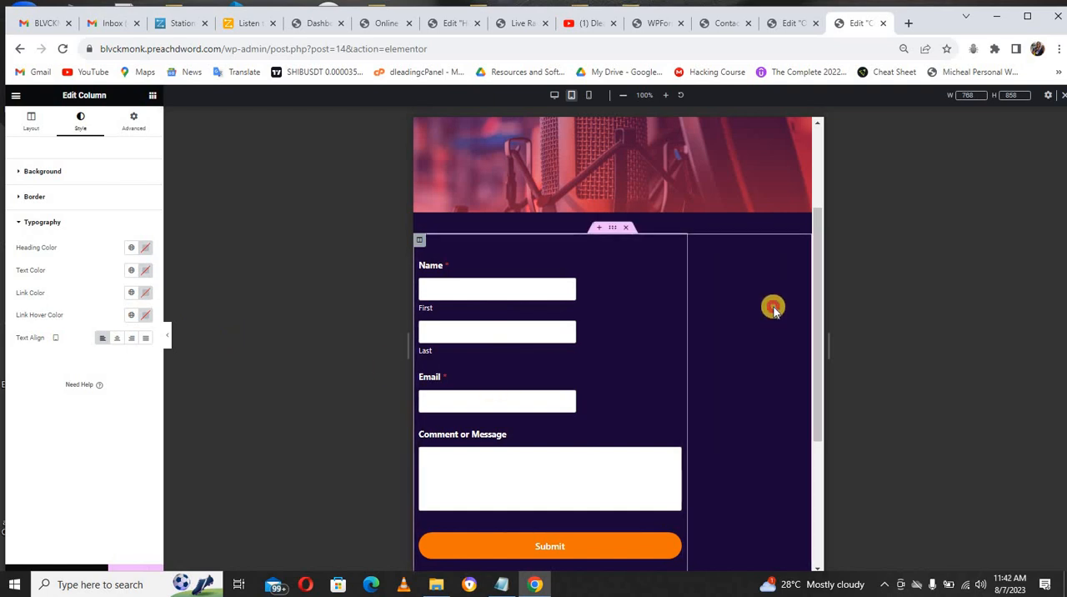
{"action": "left_click", "coordinate": [614, 234]}
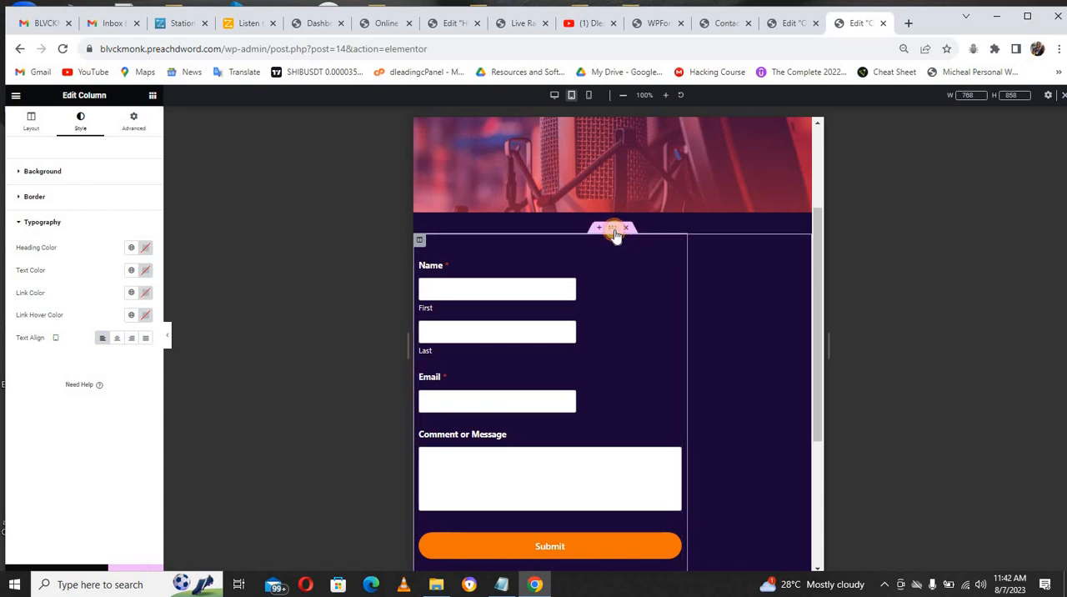
{"action": "left_click", "coordinate": [131, 121]}
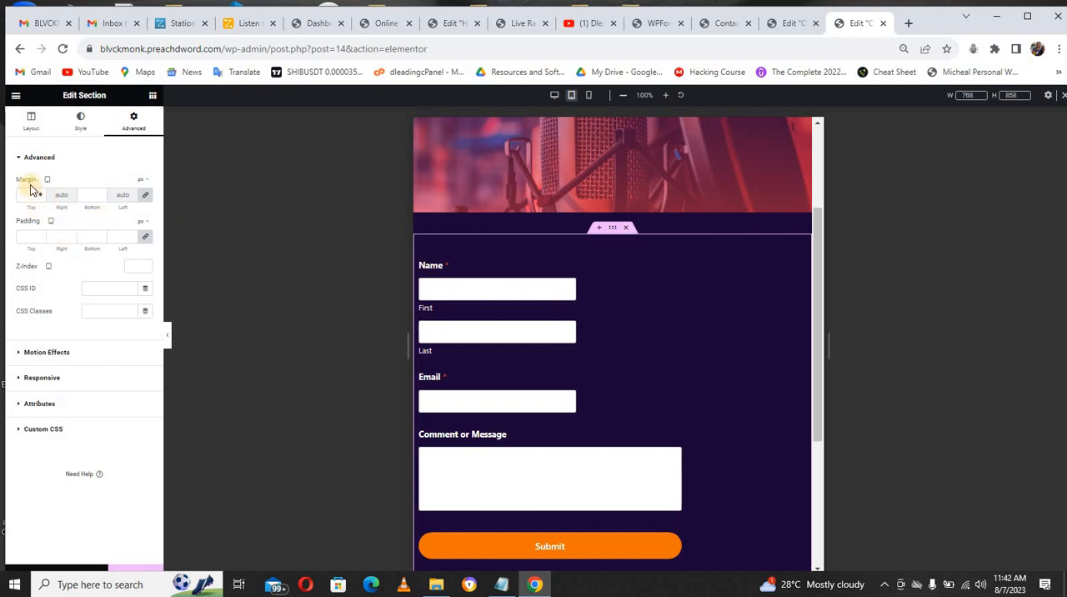
Step: In the mobile layout, set the contact form's Submit button width to 250 px
{"action": "left_click", "coordinate": [589, 95]}
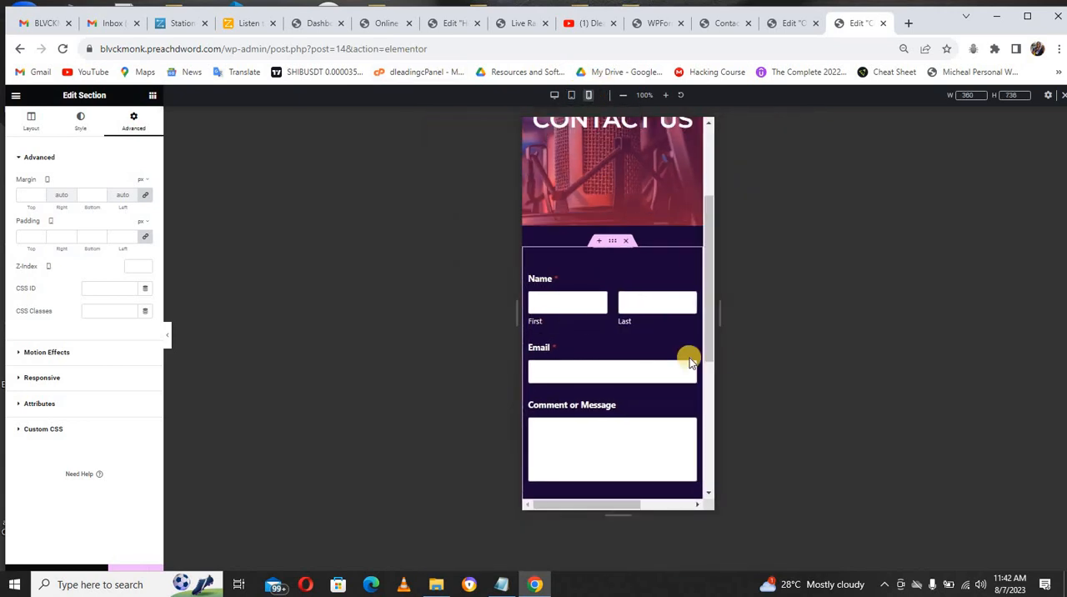
{"action": "left_click_drag", "start_coordinate": [711, 342], "coordinate": [709, 381]}
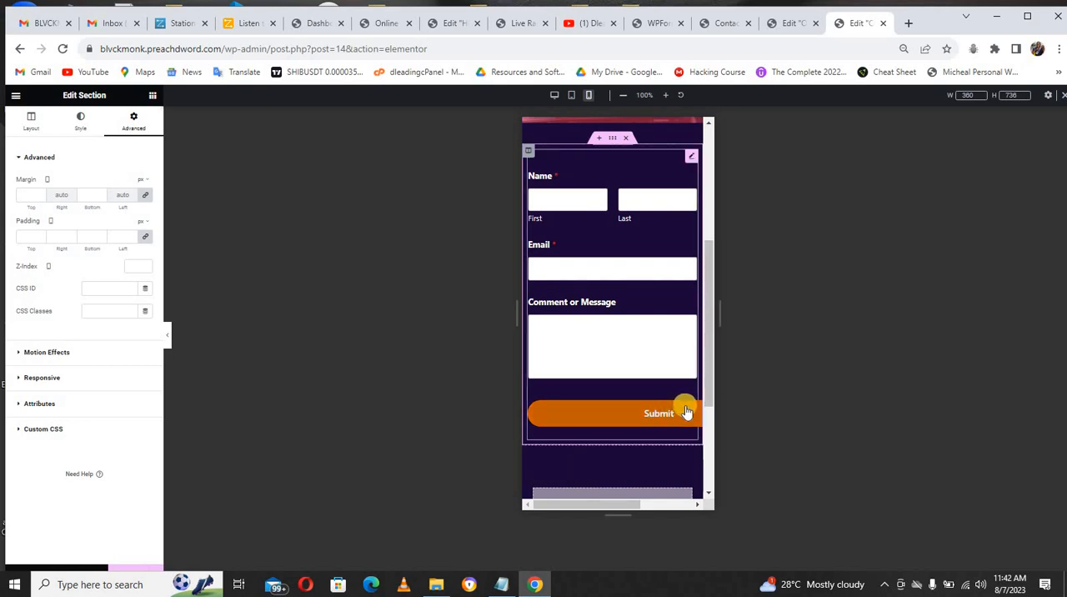
{"action": "left_click", "coordinate": [690, 158]}
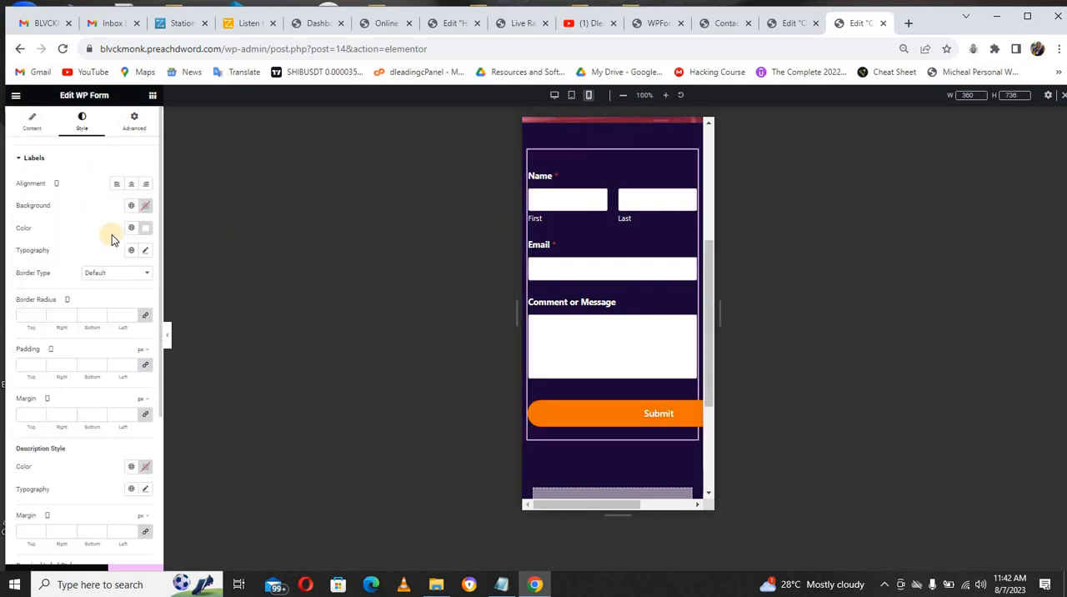
{"action": "left_click", "coordinate": [37, 159]}
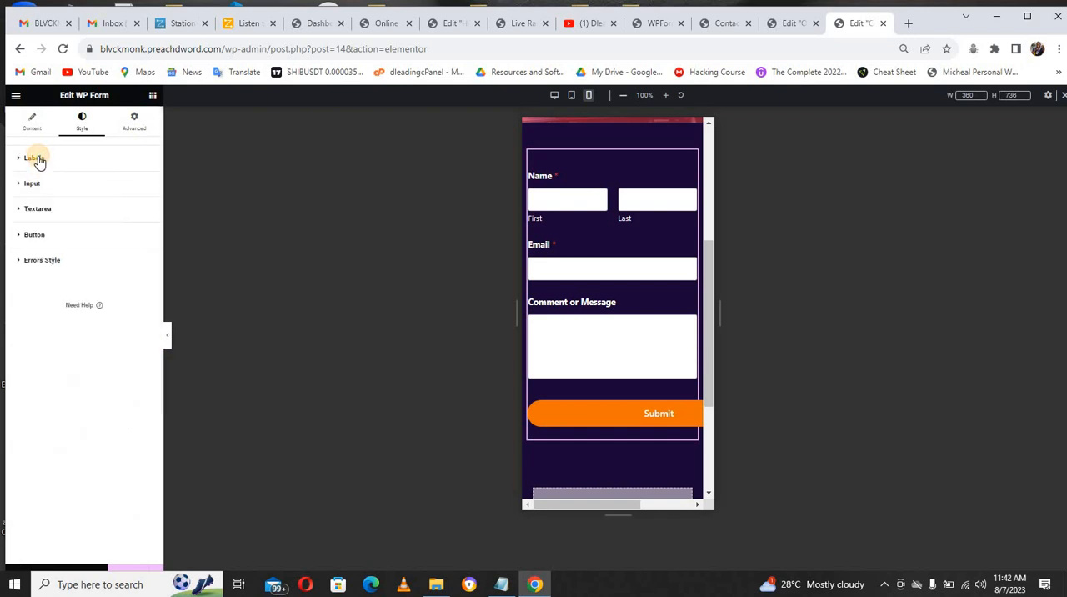
{"action": "left_click", "coordinate": [33, 235]}
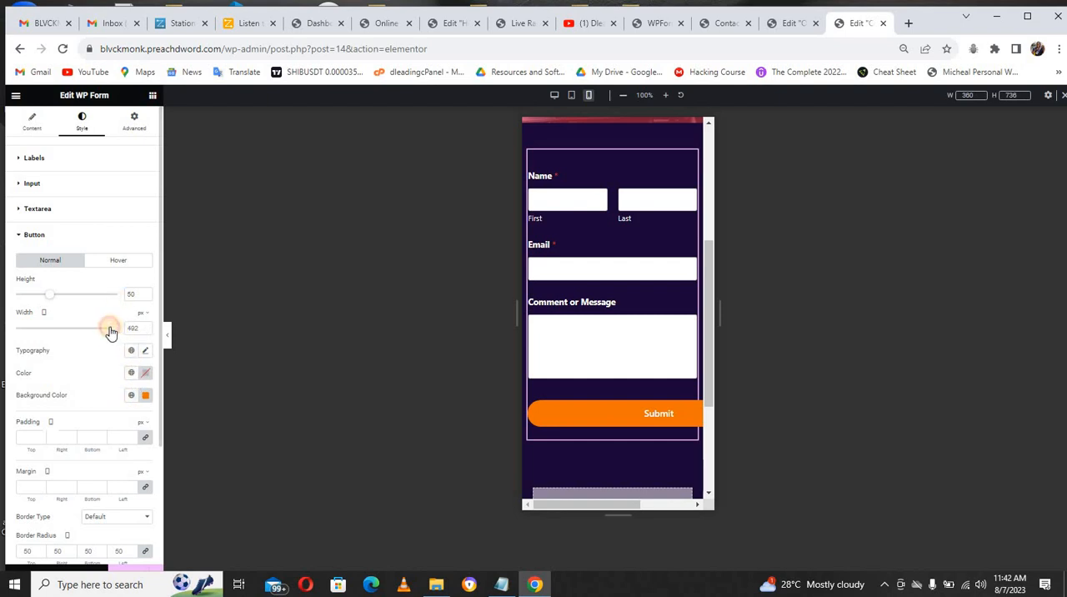
{"action": "left_click_drag", "start_coordinate": [103, 331], "coordinate": [74, 332]}
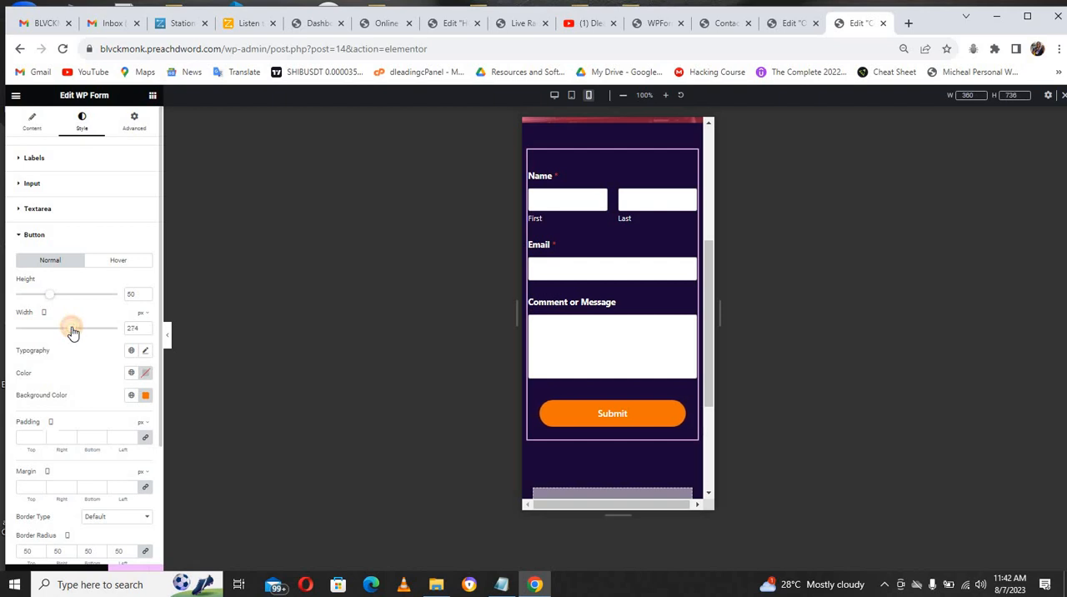
{"action": "left_click", "coordinate": [130, 330]}
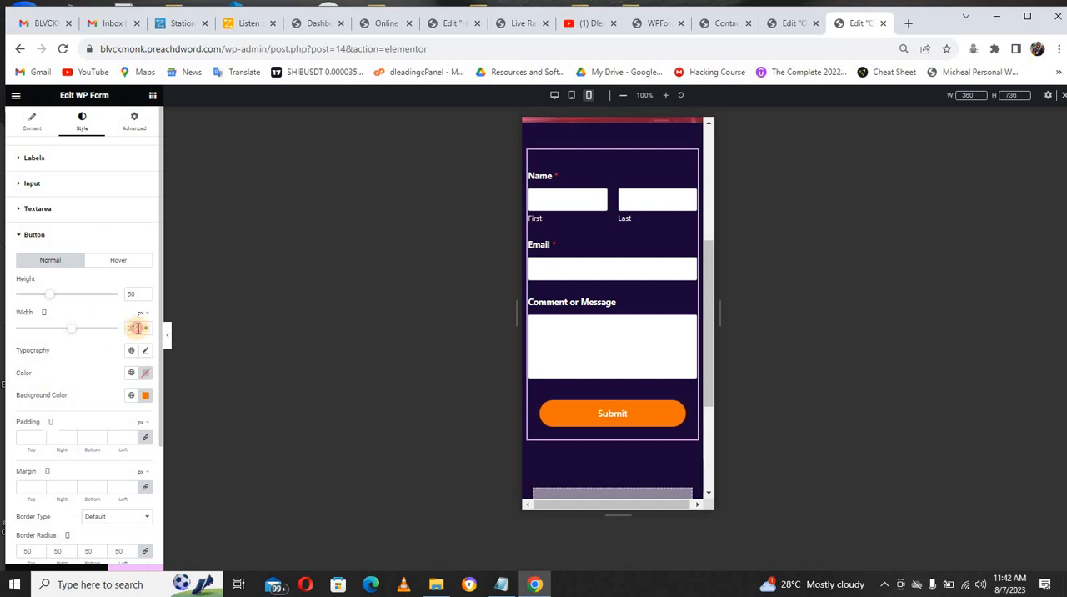
{"action": "type", "text": "2"}
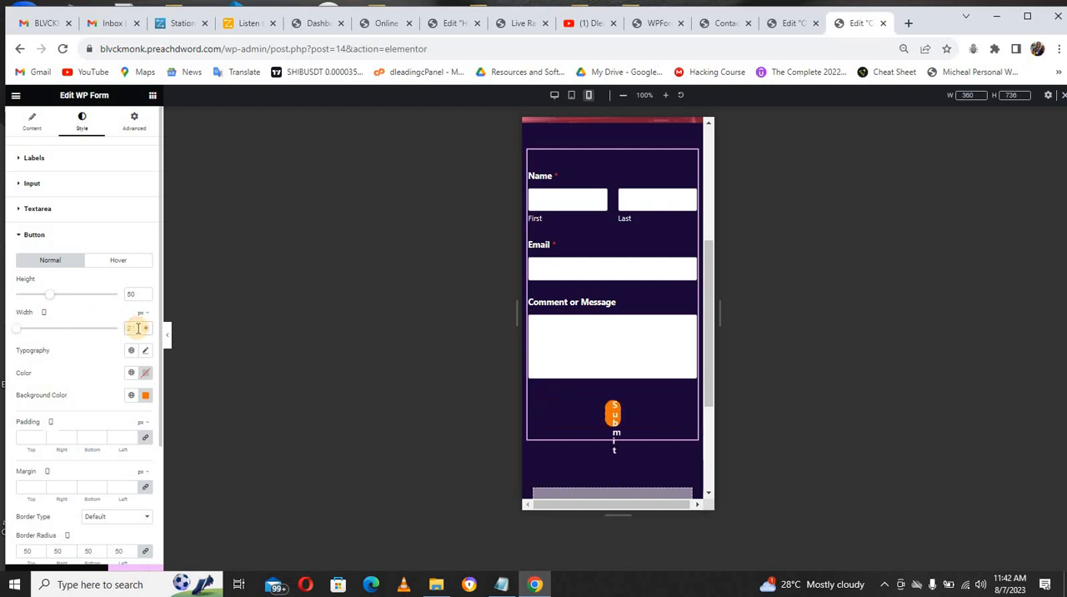
{"action": "type", "text": "50"}
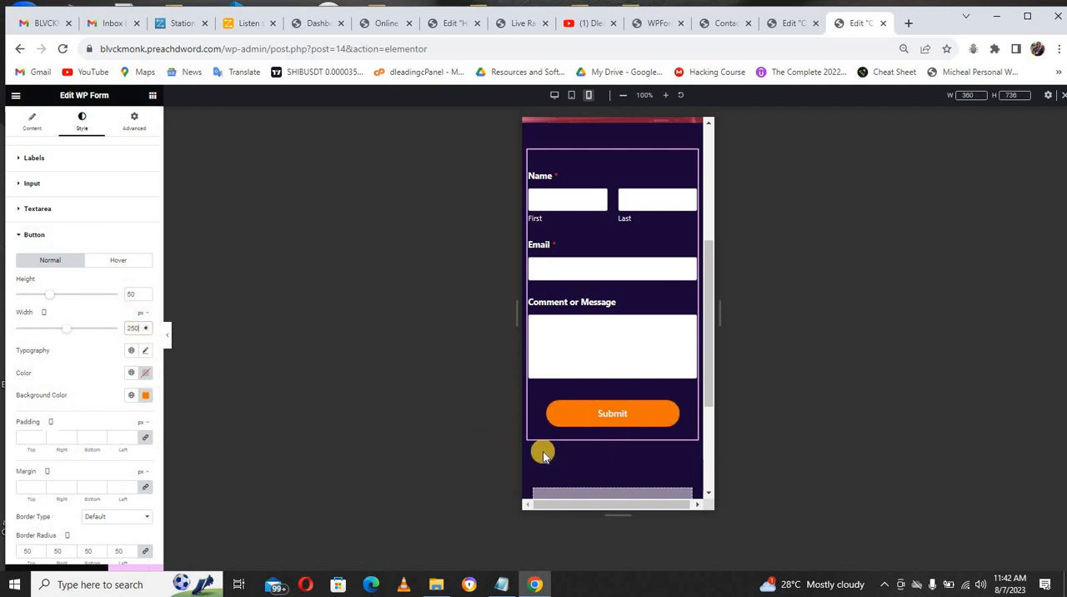
Step: Set the contact form column's padding to 10 px on all sides for the mobile layout
{"action": "scroll", "coordinate": [707, 375], "scroll_direction": "down", "scroll_amount": 1}
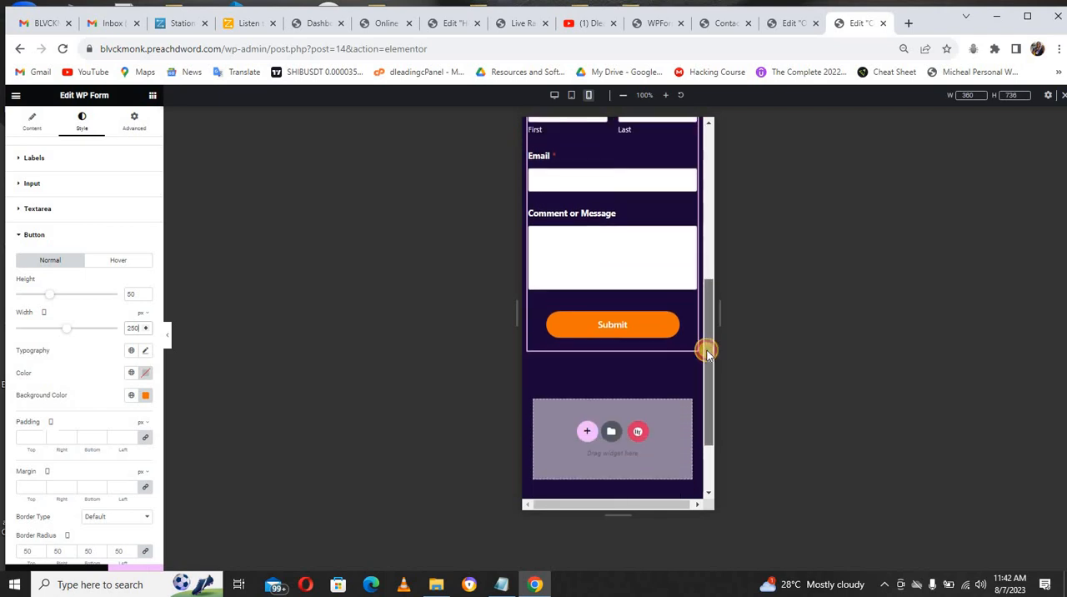
{"action": "scroll", "coordinate": [528, 417], "scroll_direction": "up", "scroll_amount": 3}
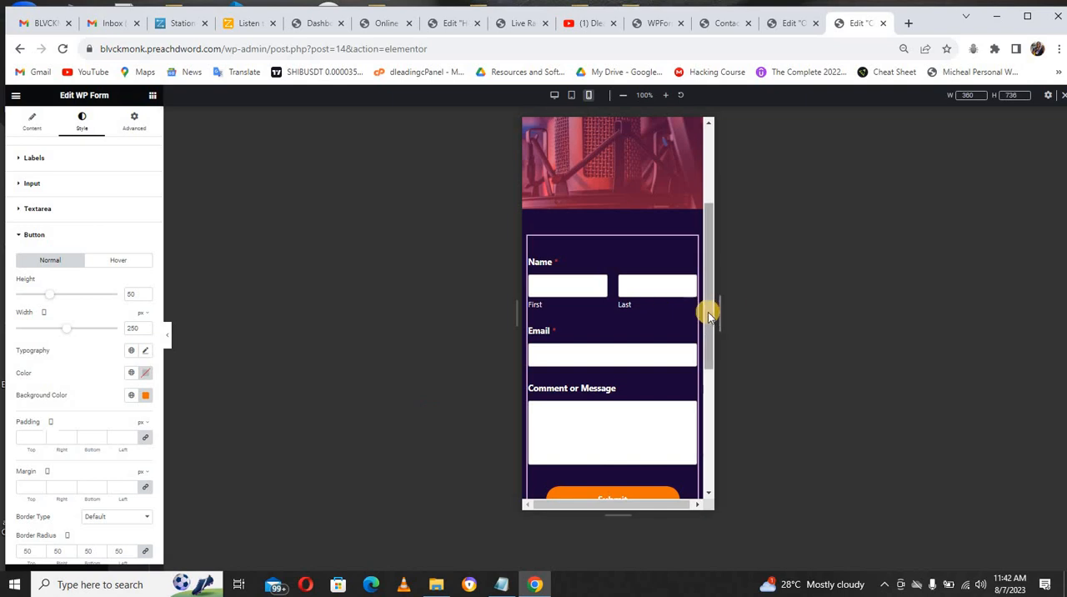
{"action": "left_click", "coordinate": [530, 241]}
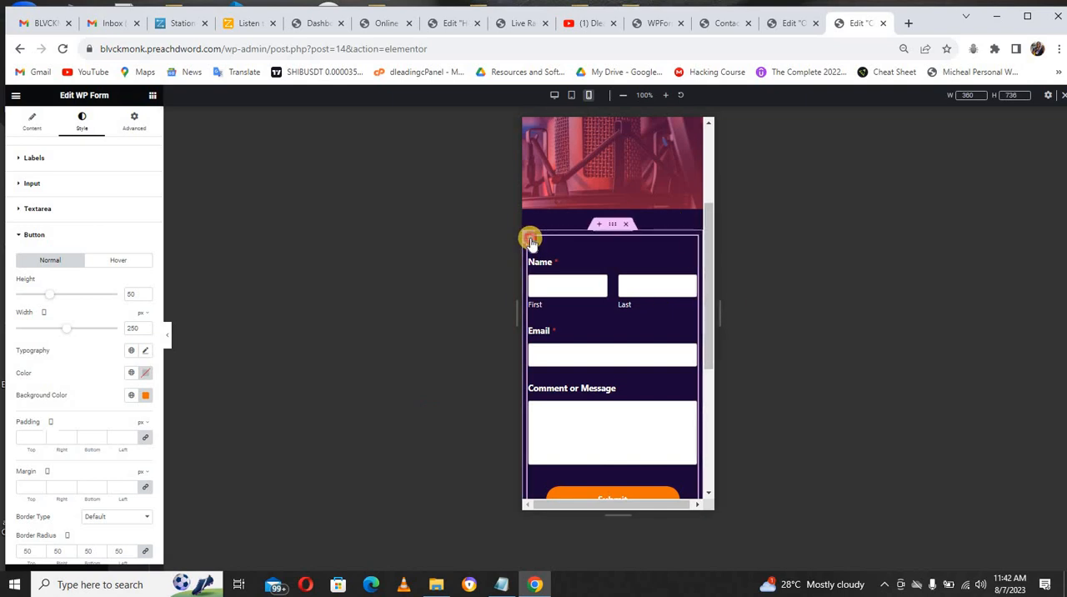
{"action": "left_click", "coordinate": [127, 130]}
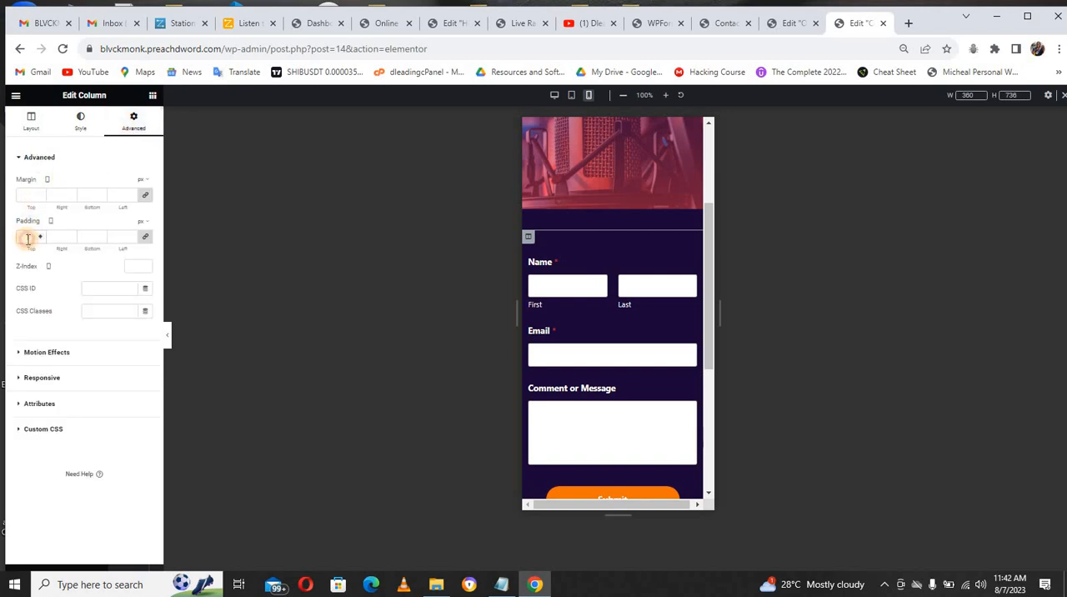
{"action": "left_click", "coordinate": [28, 238]}
{"action": "type", "text": "10"}
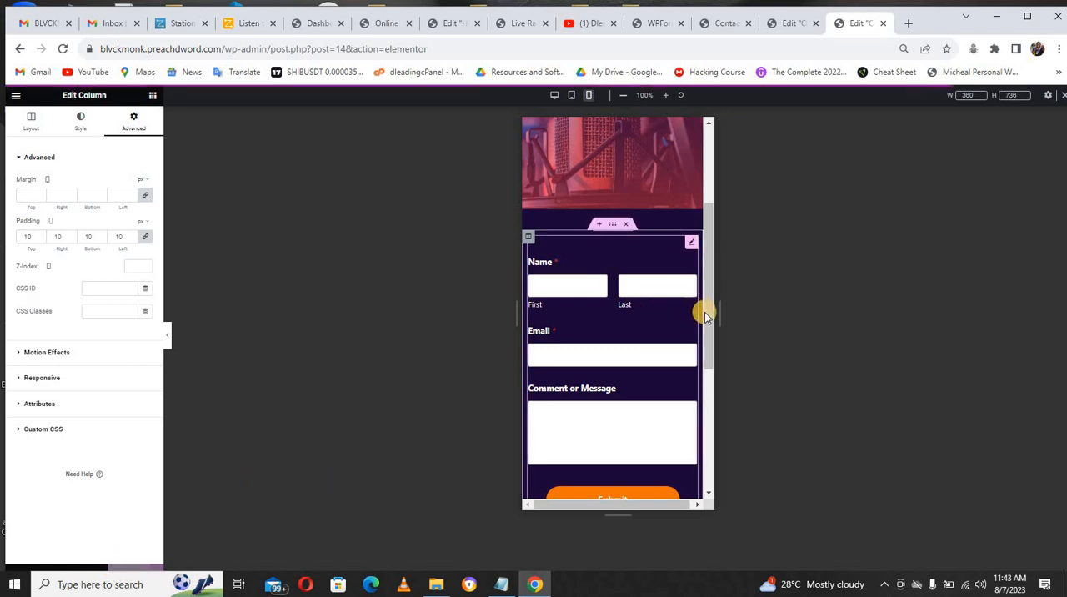
Step: In the tablet portrait layout, try deleting the contact form section, and undo the deletion
{"action": "left_click_drag", "start_coordinate": [704, 315], "coordinate": [703, 262]}
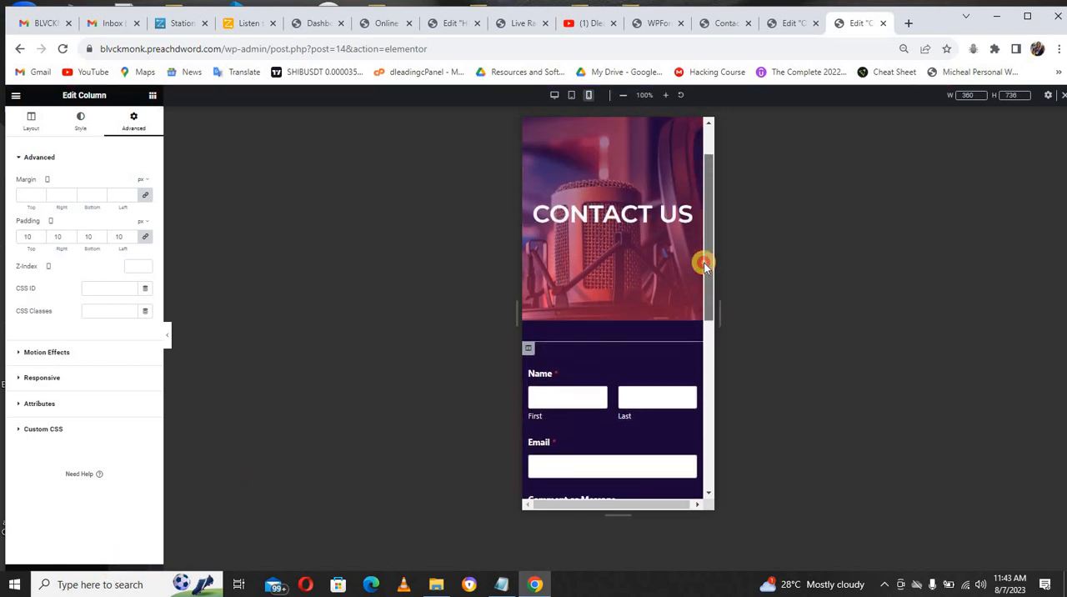
{"action": "left_click", "coordinate": [572, 96]}
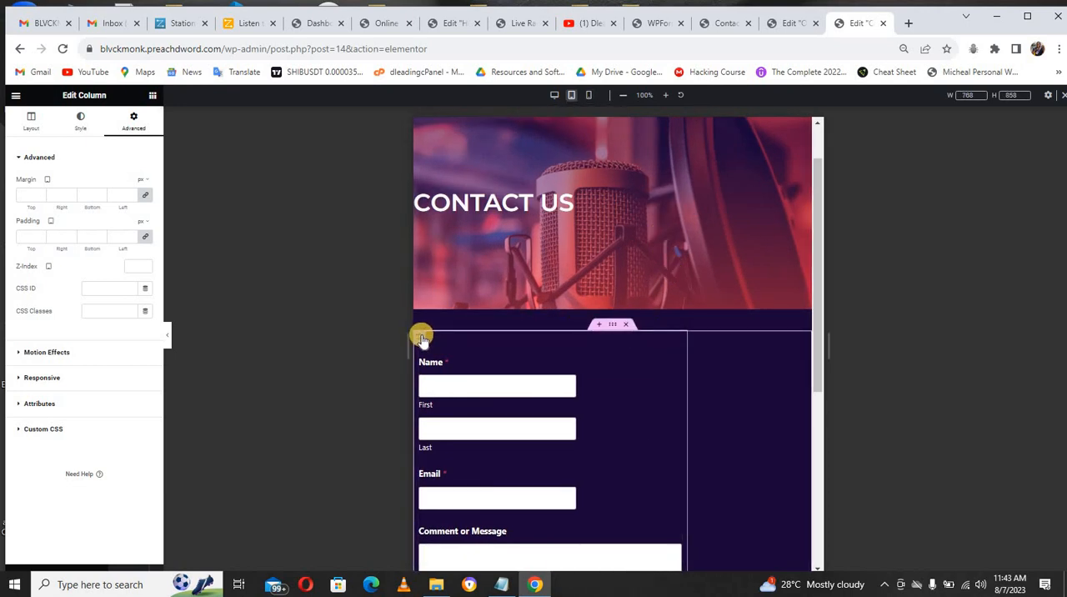
{"action": "left_click", "coordinate": [30, 121]}
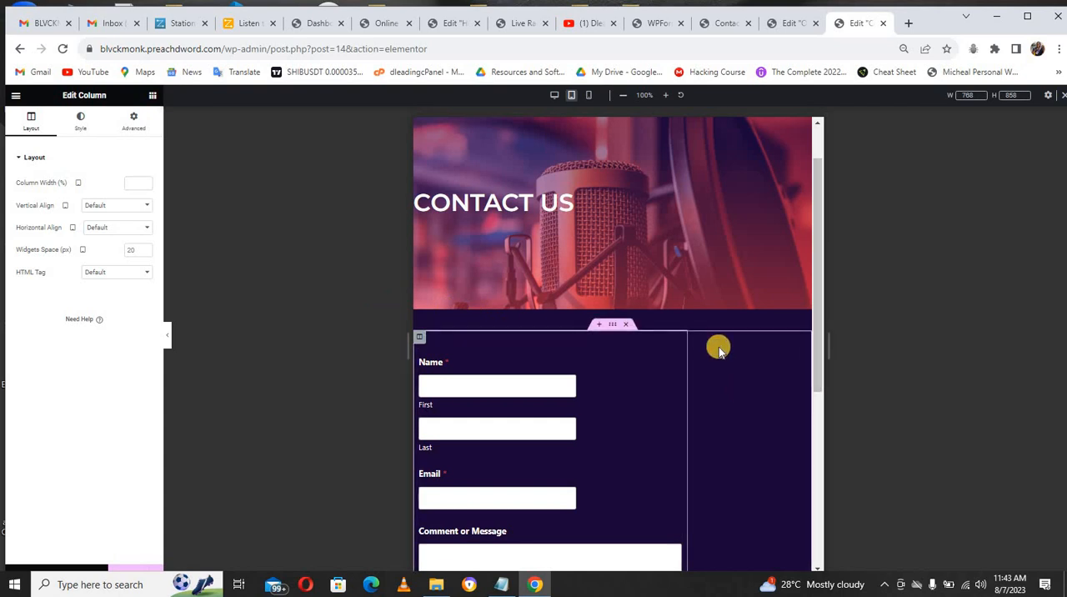
{"action": "right_click", "coordinate": [718, 350]}
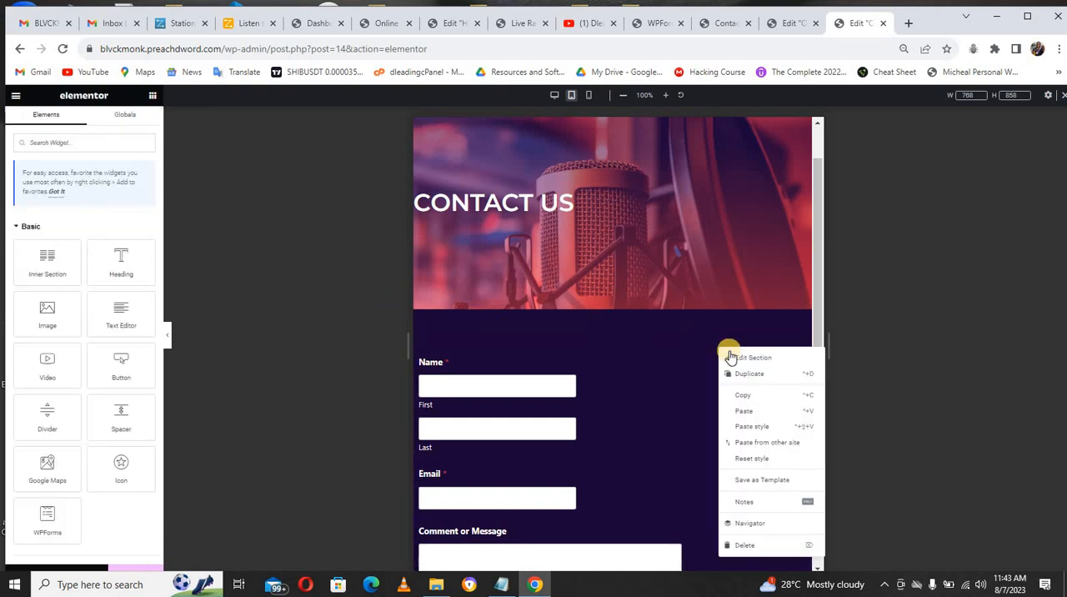
{"action": "left_click", "coordinate": [753, 546]}
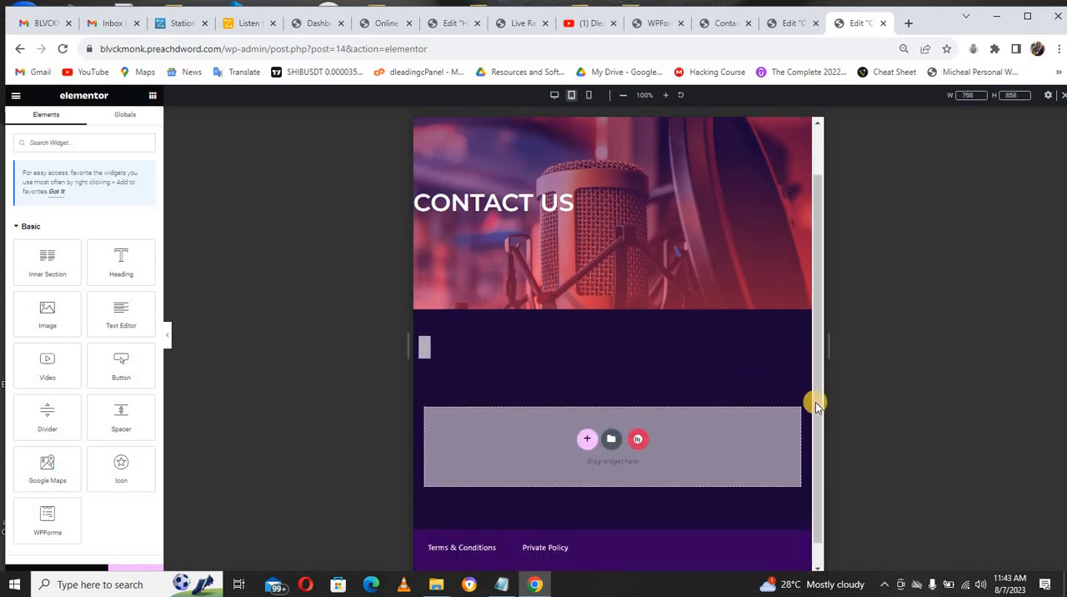
{"action": "key", "text": "ctrl+z"}
{"action": "scroll", "coordinate": [821, 407], "scroll_direction": "down", "scroll_amount": 1}
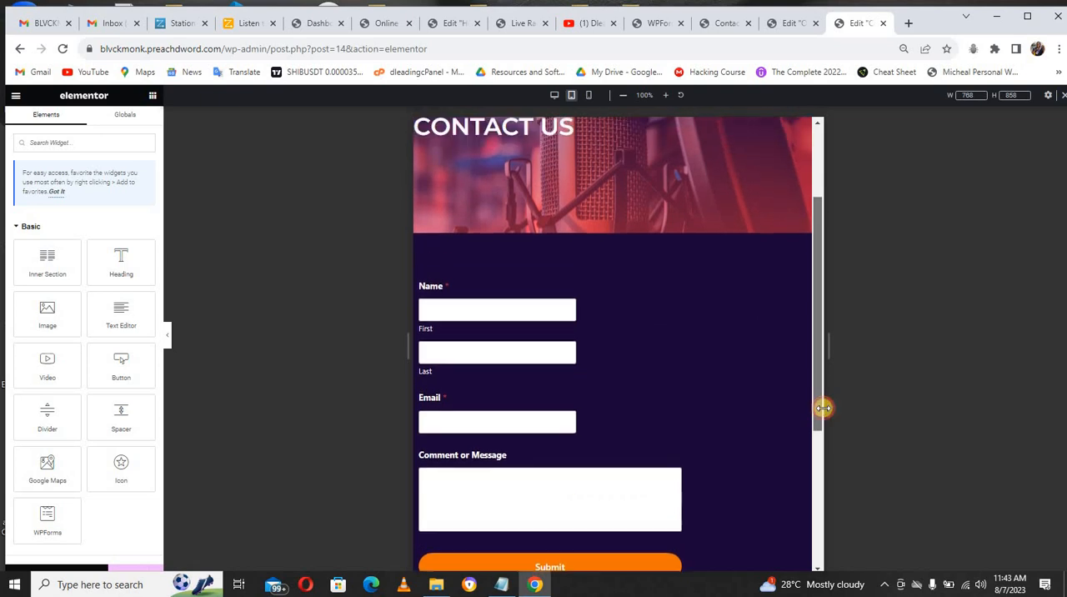
Step: Review the Contact Us page in the desktop layout, and close the Contact Us and Our Service page editors
{"action": "left_click", "coordinate": [554, 97]}
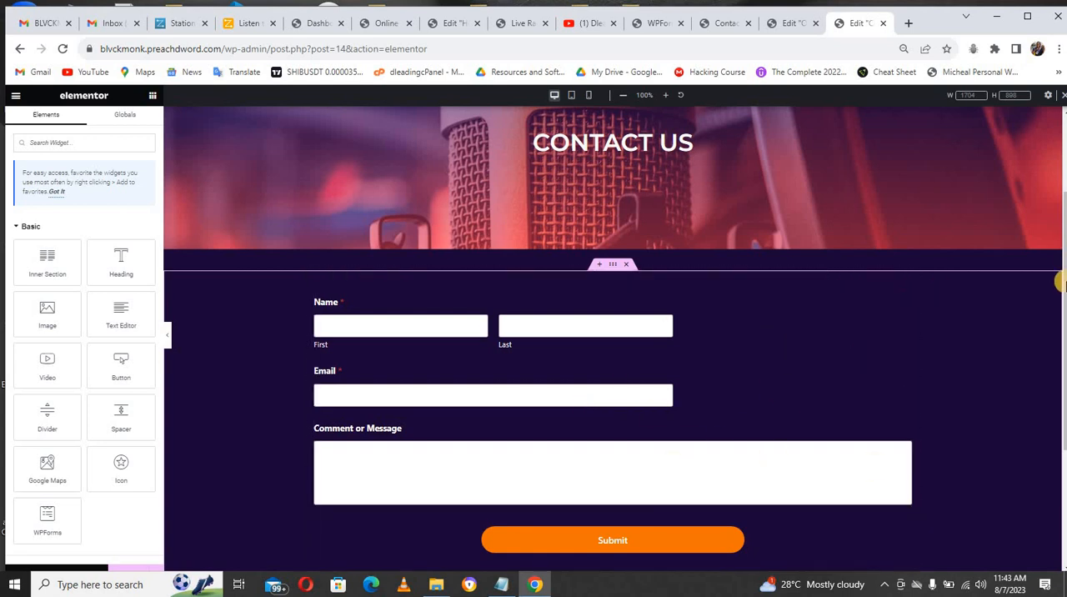
{"action": "left_click_drag", "start_coordinate": [1060, 265], "coordinate": [1060, 292]}
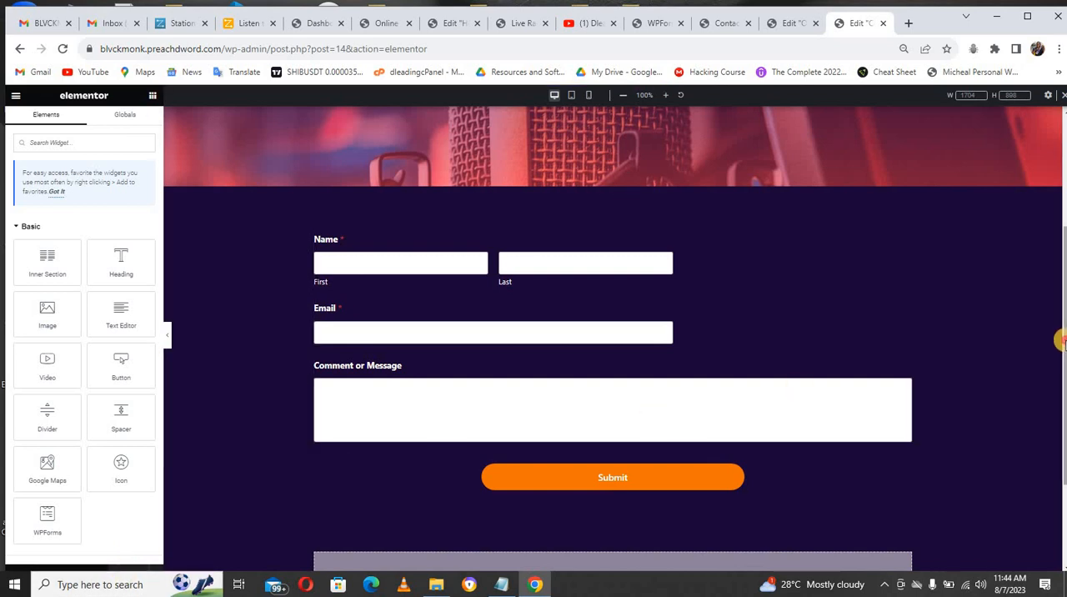
{"action": "scroll", "coordinate": [1000, 292], "scroll_direction": "up", "scroll_amount": 3}
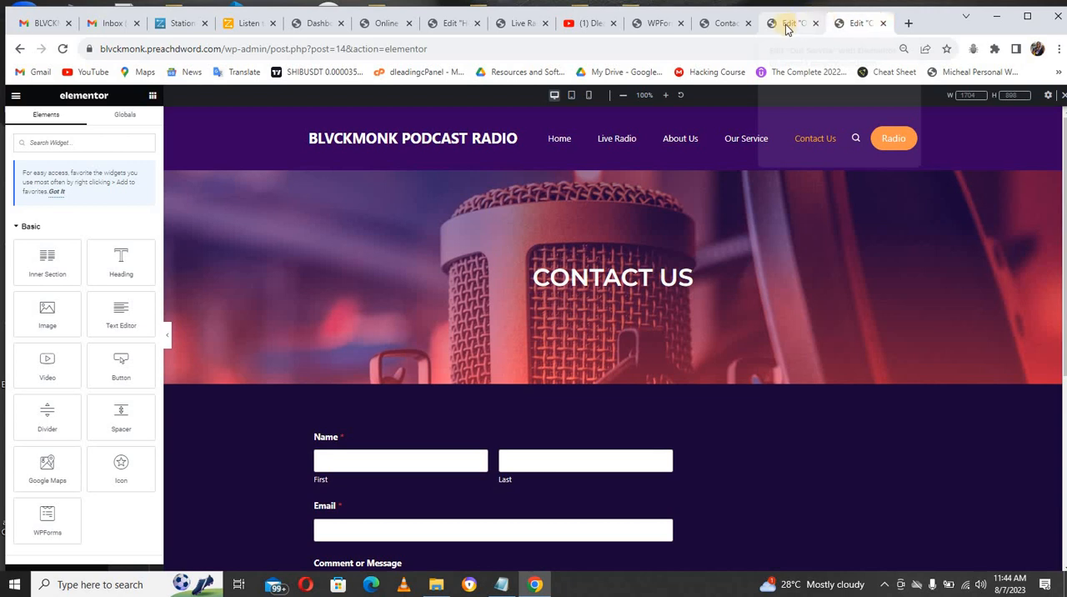
{"action": "key", "text": "ctrl+w"}
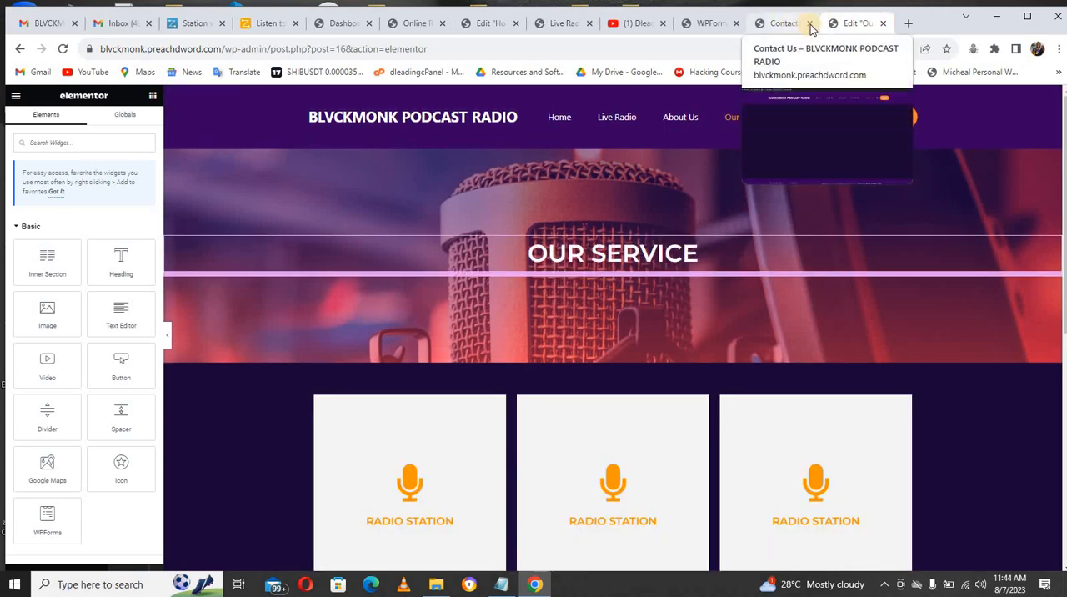
{"action": "left_click", "coordinate": [884, 24]}
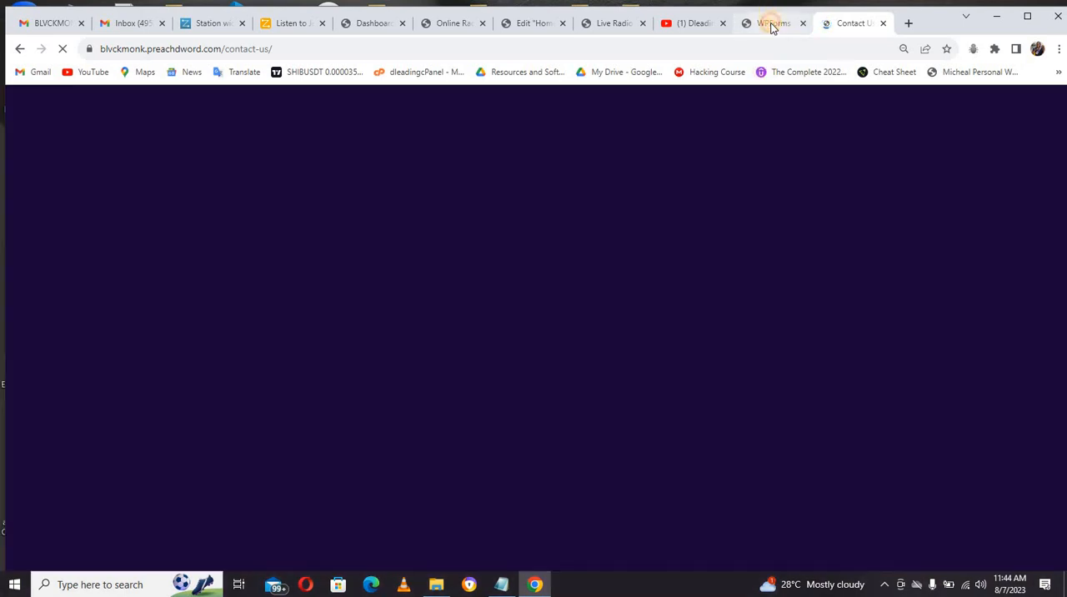
Step: Open the Simple Contact Form in the WPForms builder and set the Name field's size to Large
{"action": "left_click", "coordinate": [772, 25]}
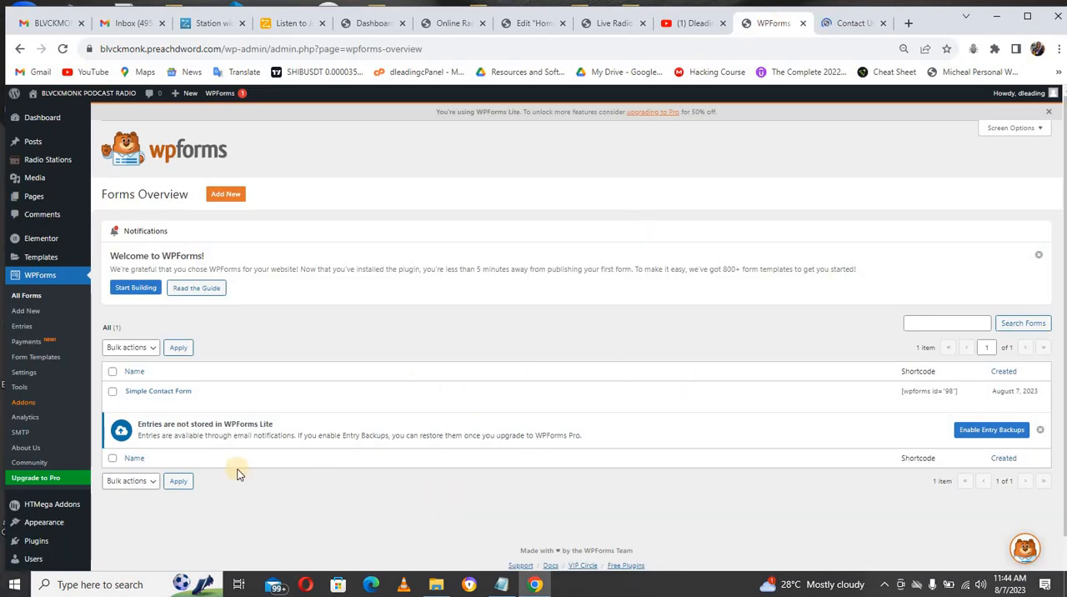
{"action": "mouse_move", "coordinate": [131, 404]}
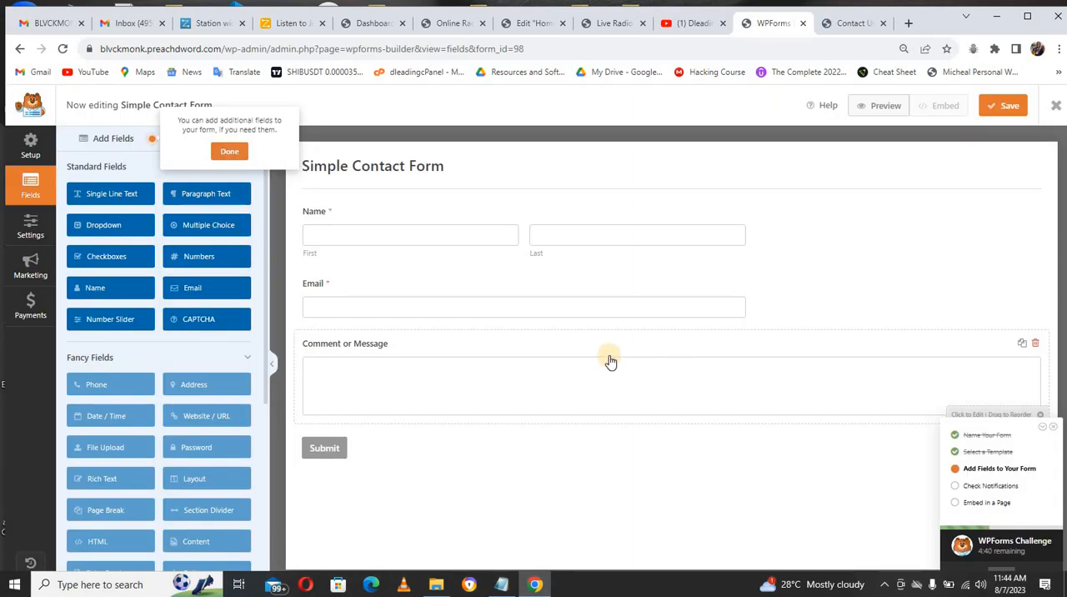
{"action": "left_click", "coordinate": [386, 243]}
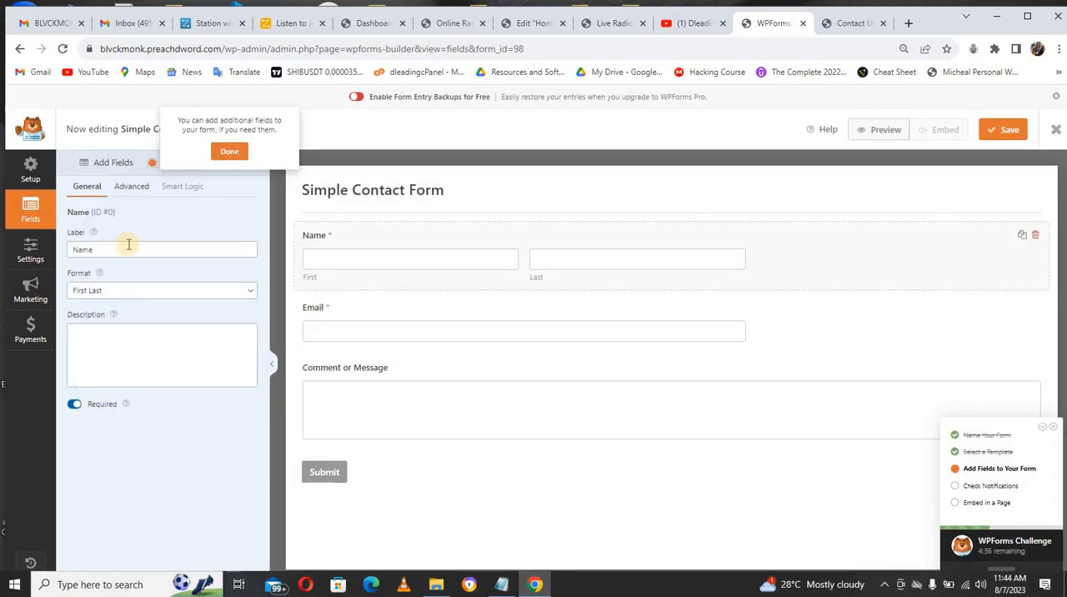
{"action": "left_click", "coordinate": [130, 185]}
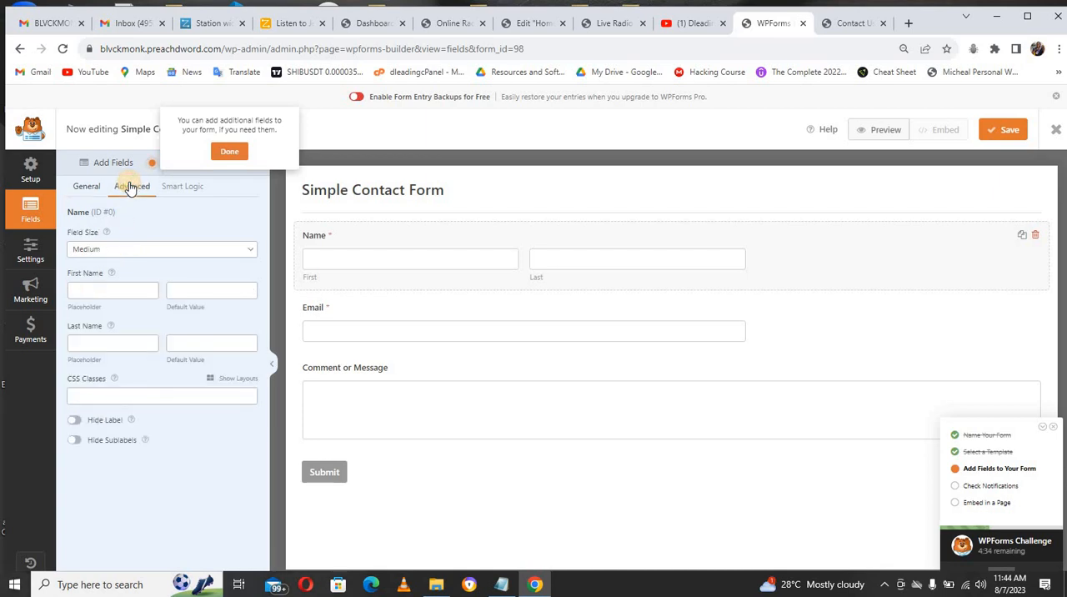
{"action": "left_click", "coordinate": [114, 250]}
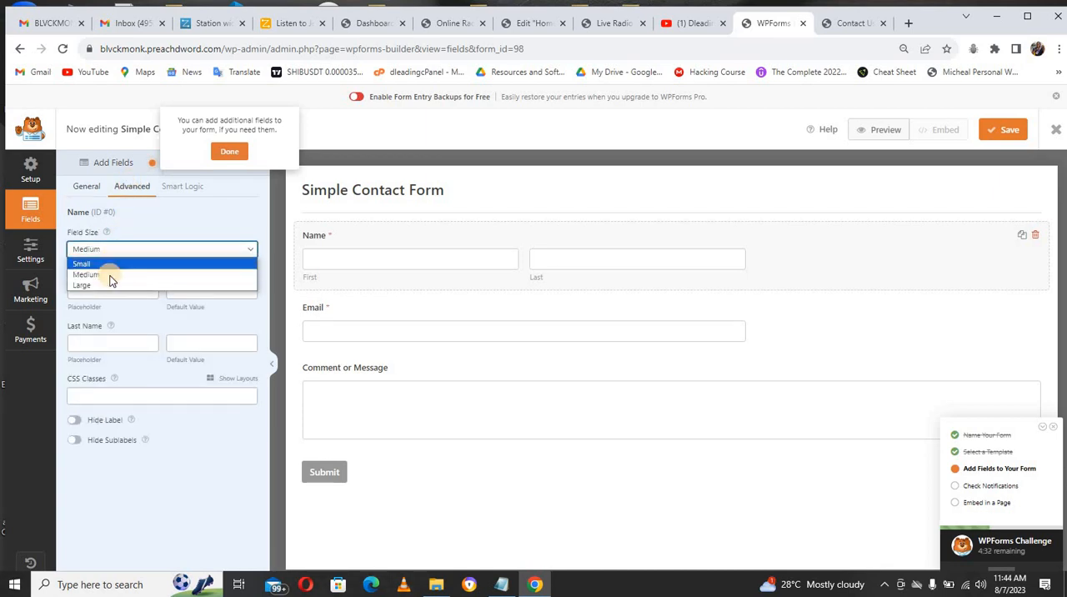
{"action": "left_click", "coordinate": [111, 285]}
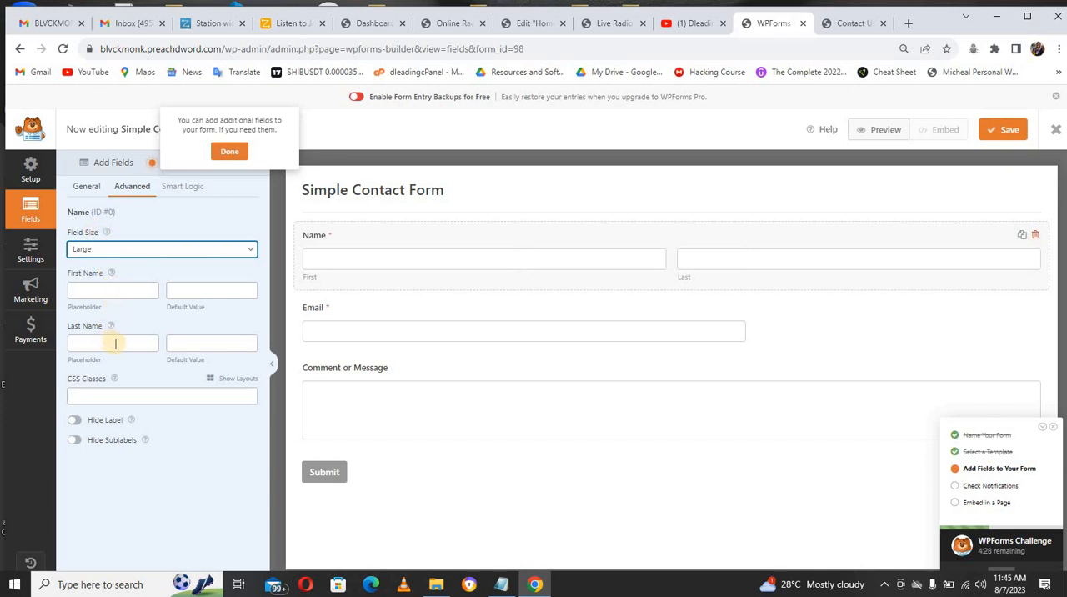
Step: Change the Name field's format to Simple and its label to Full Name
{"action": "left_click", "coordinate": [94, 188]}
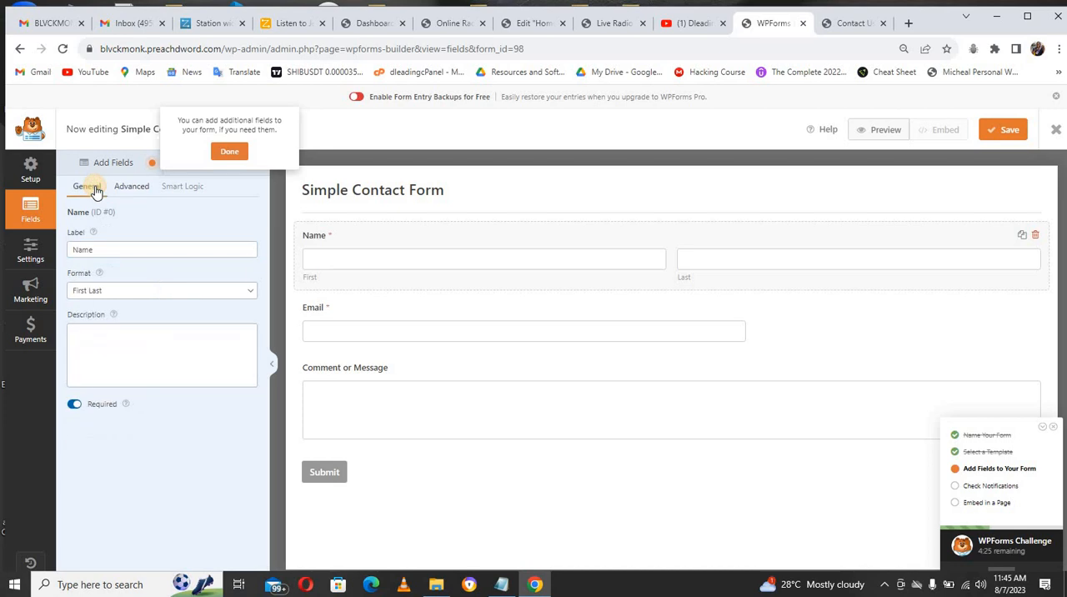
{"action": "left_click", "coordinate": [127, 290]}
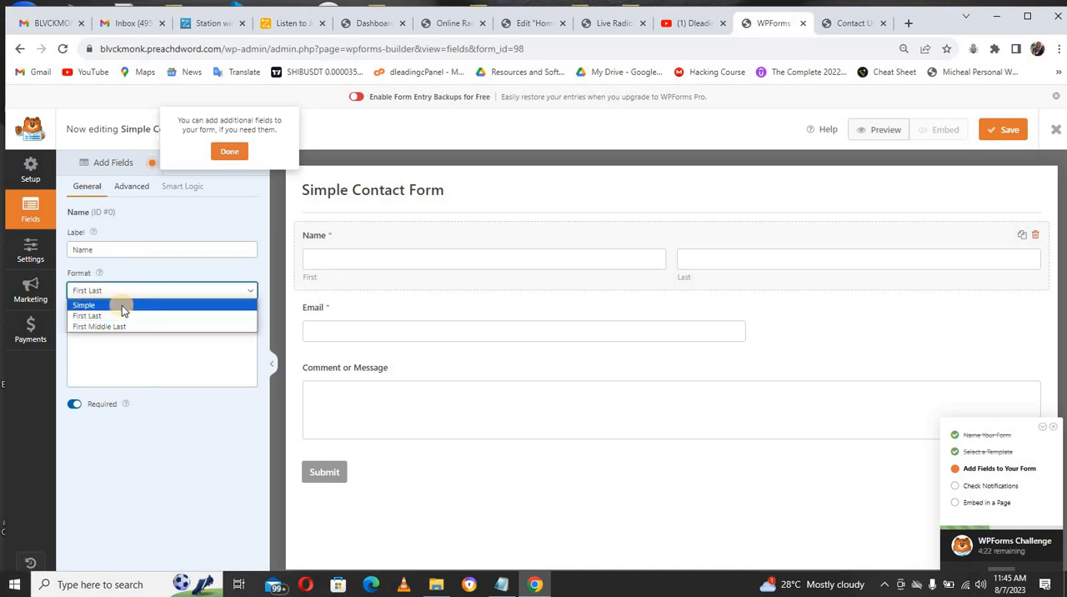
{"action": "left_click", "coordinate": [122, 306]}
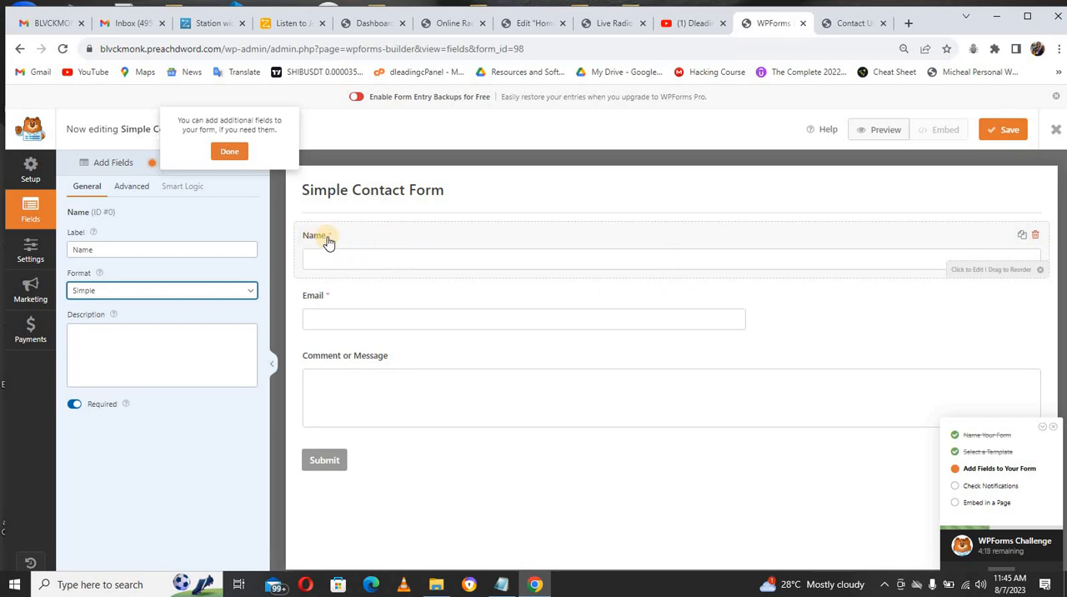
{"action": "left_click", "coordinate": [74, 250]}
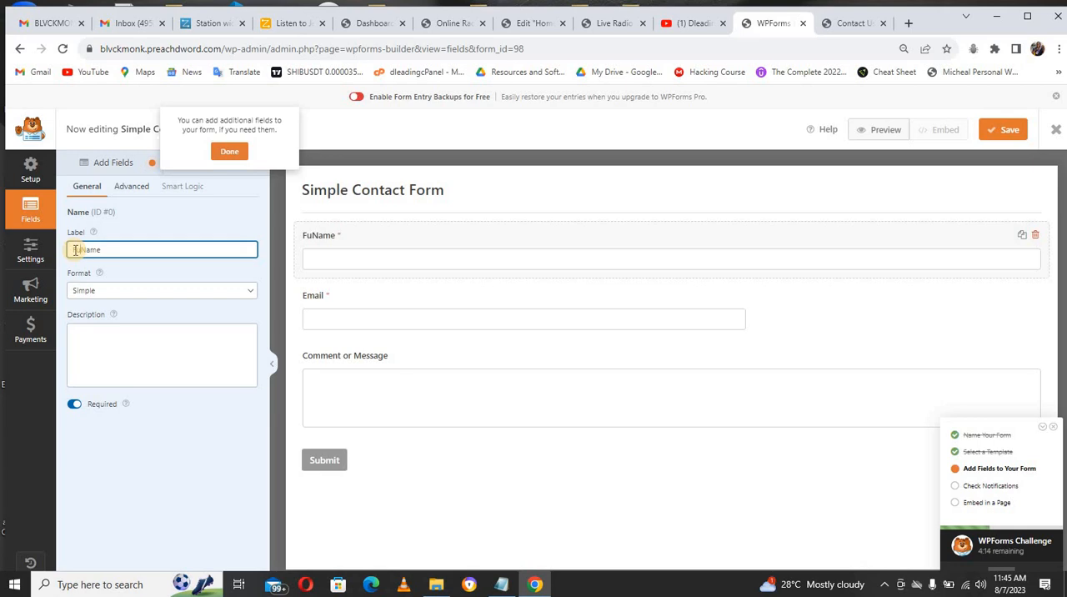
Step: Set the Email field's size to Large and save the contact form
{"action": "left_click", "coordinate": [419, 302]}
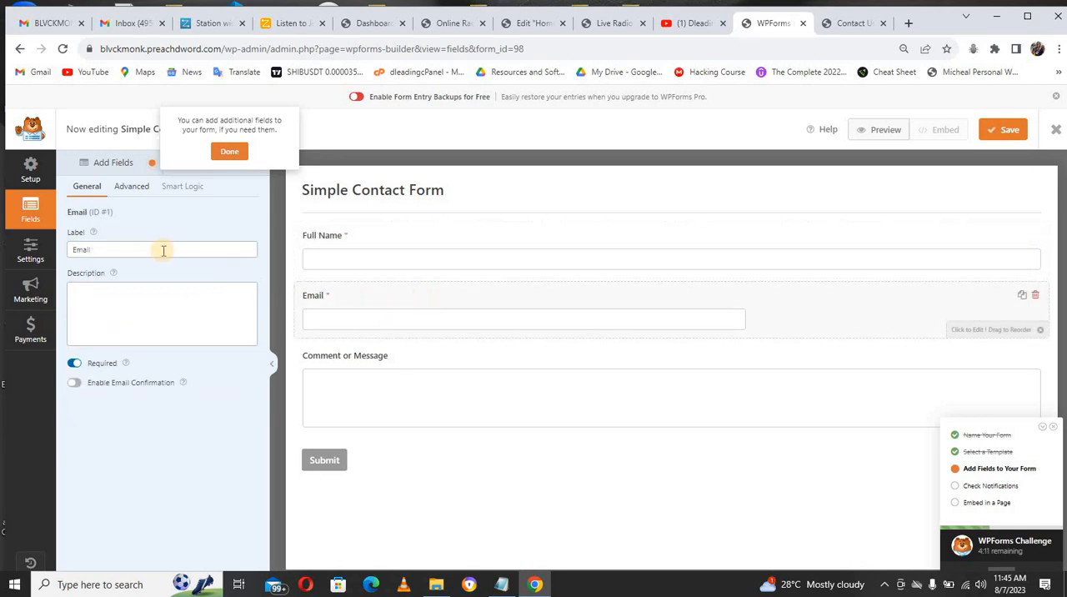
{"action": "left_click", "coordinate": [132, 187]}
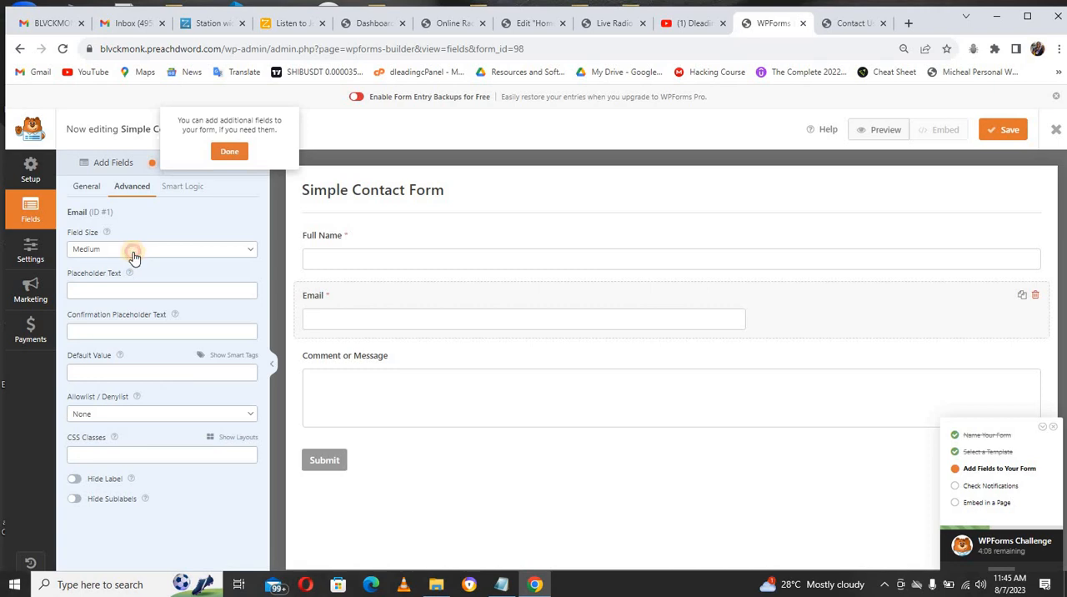
{"action": "left_click", "coordinate": [133, 250]}
{"action": "left_click", "coordinate": [129, 285]}
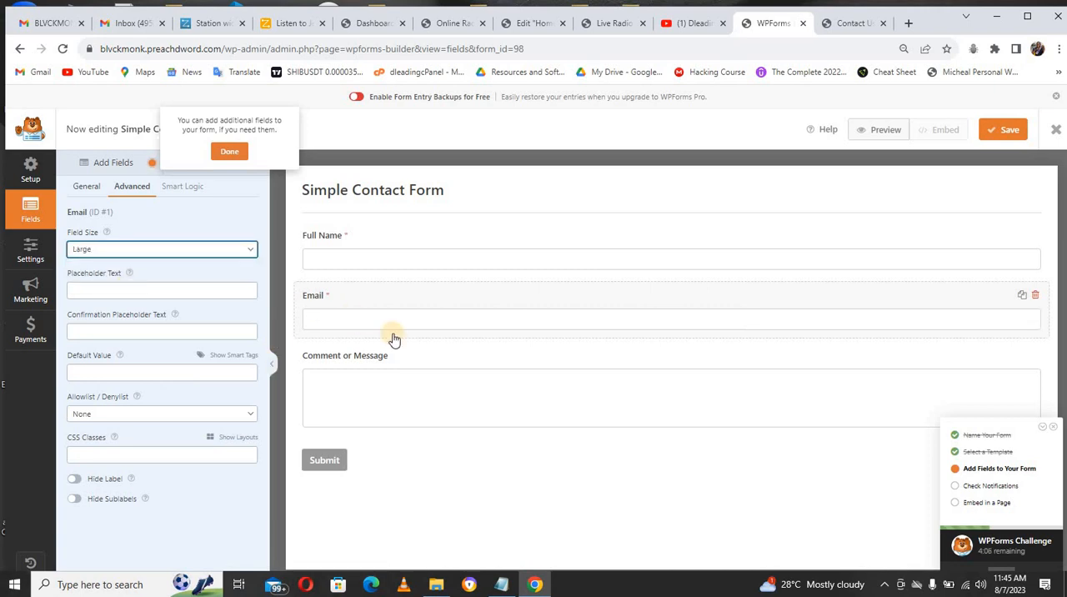
{"action": "left_click", "coordinate": [1008, 131]}
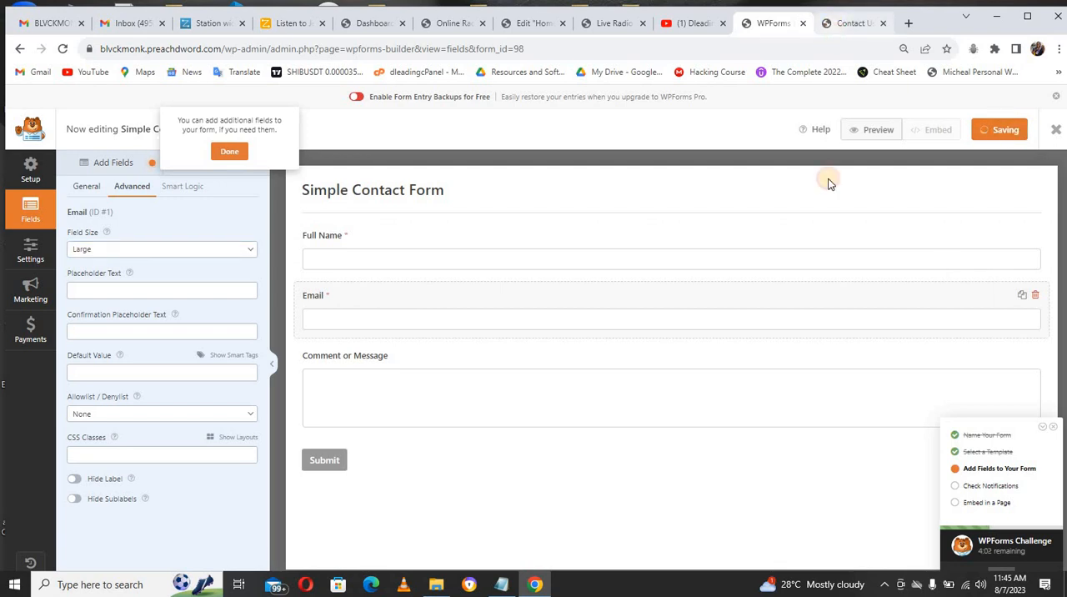
Step: Reload the live Contact Us page and examine the updated contact form from the header to the footer
{"action": "key", "text": "ctrl+Tab"}
{"action": "key", "text": "F5"}
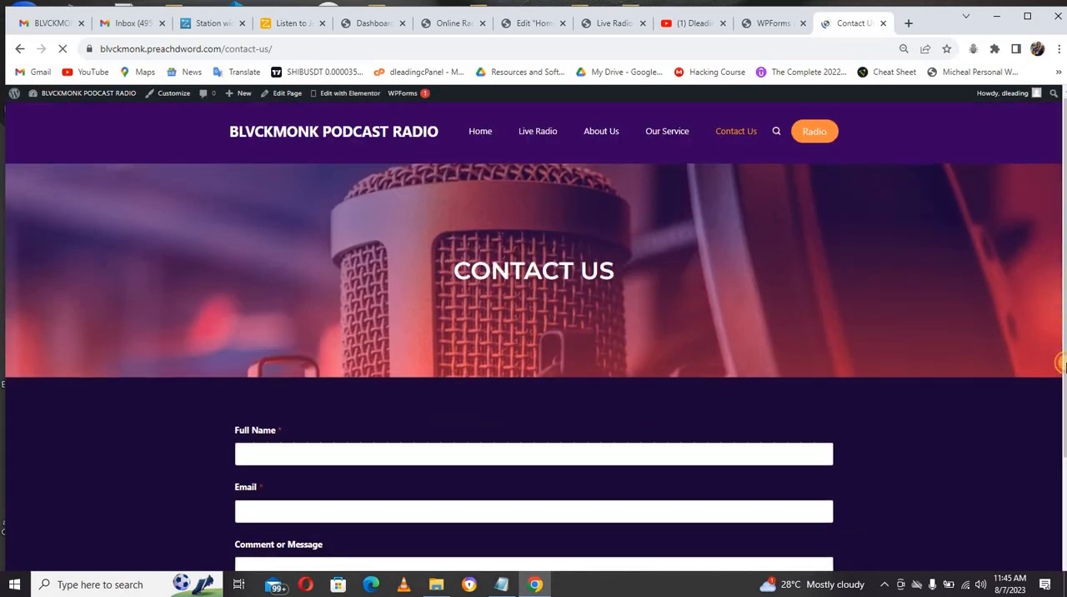
{"action": "scroll", "coordinate": [1041, 333], "scroll_direction": "down", "scroll_amount": 2}
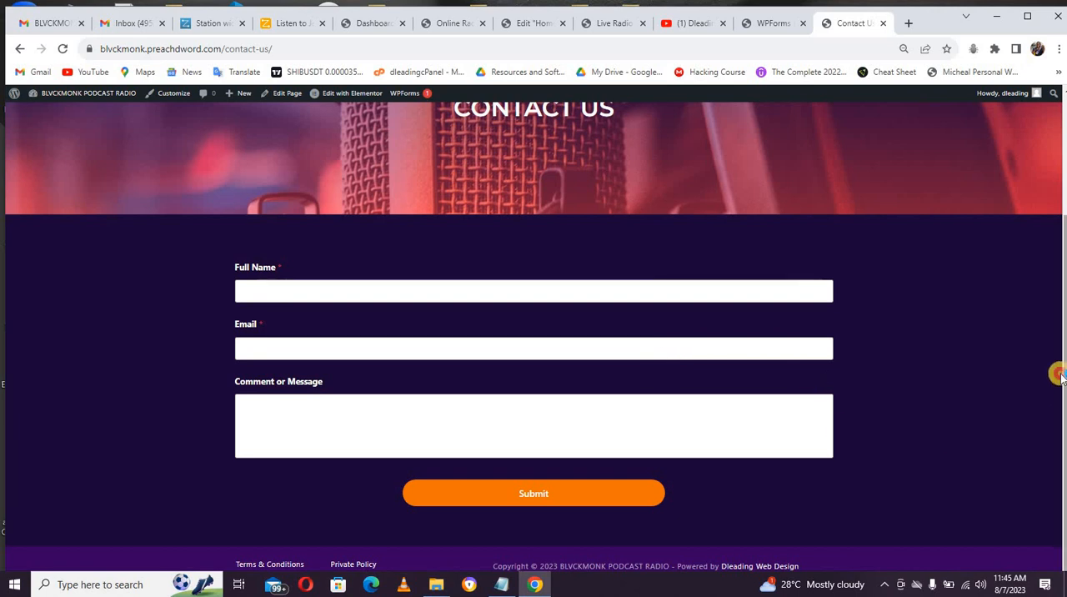
{"action": "scroll", "coordinate": [1060, 333], "scroll_direction": "up", "scroll_amount": 2}
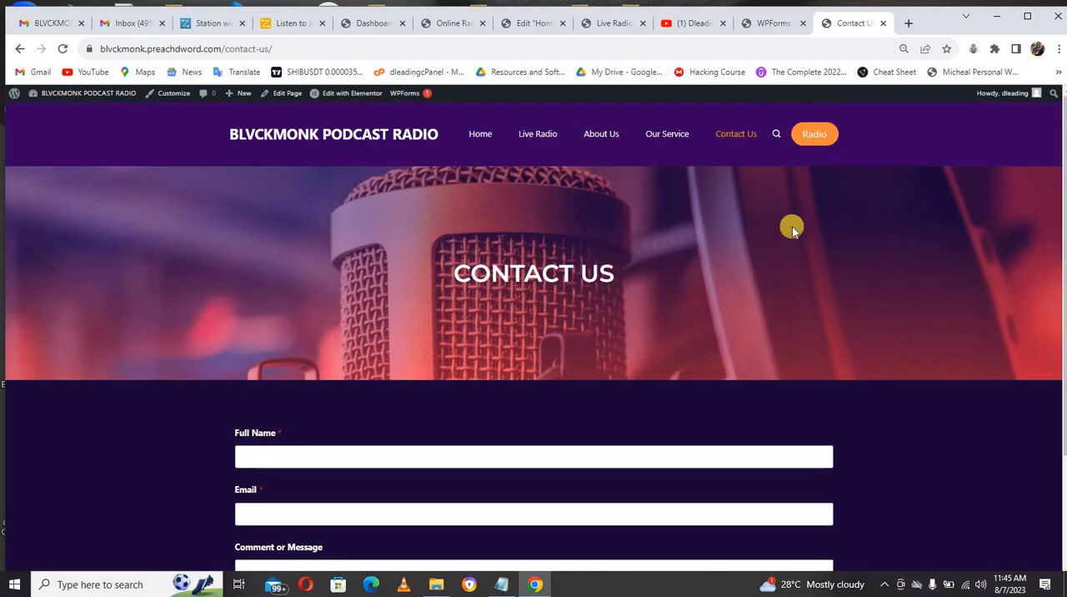